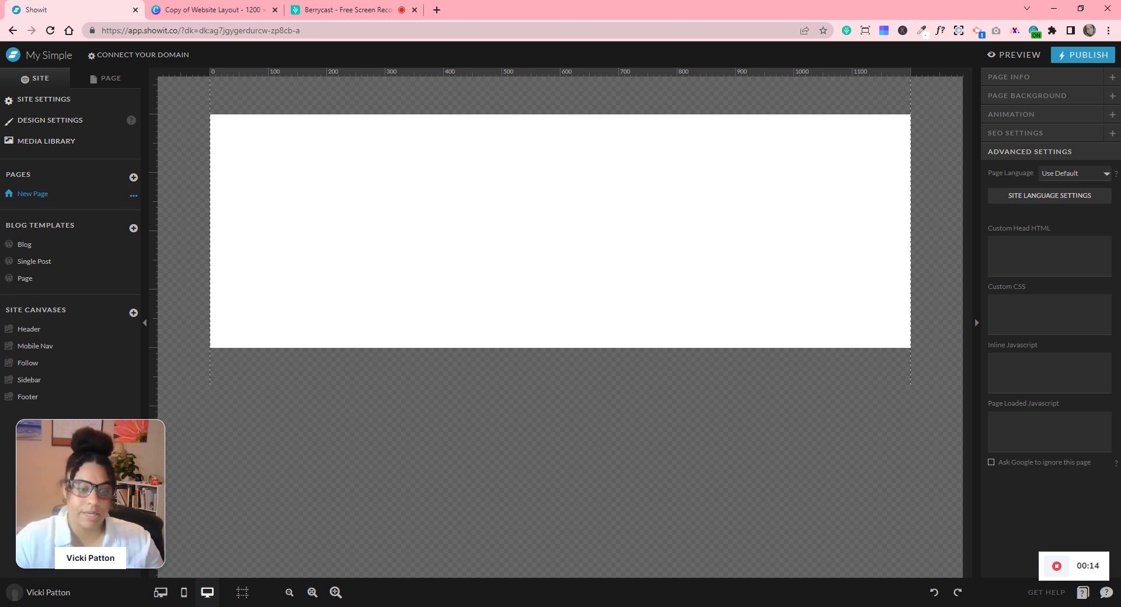
- Show the desktop and mobile canvases side by side and review the Site Style colours and fonts
{"action": "left_click", "coordinate": [159, 593]}
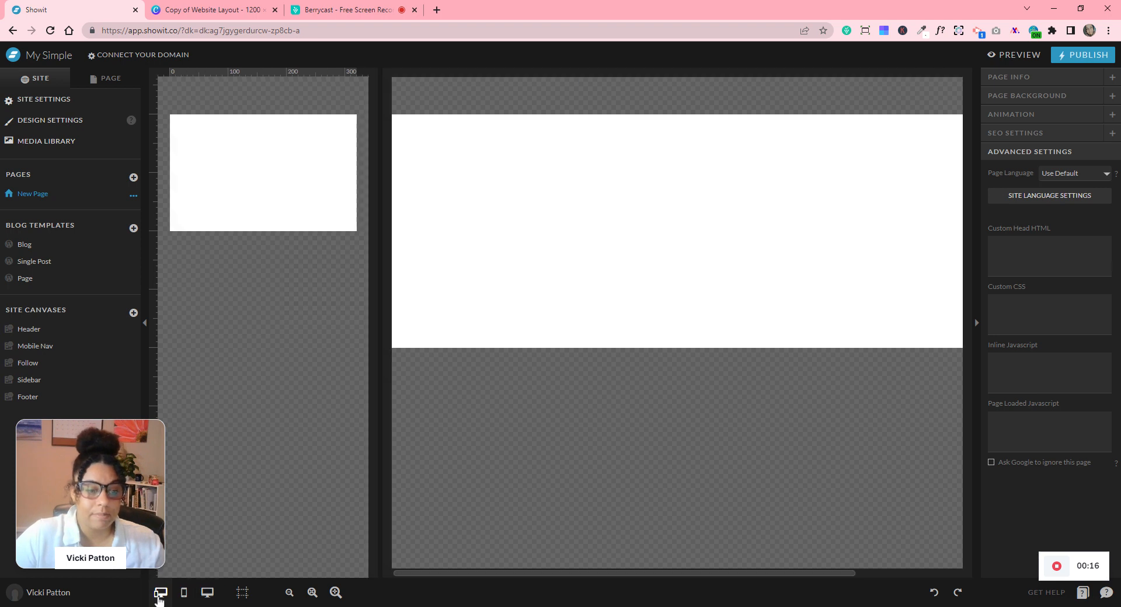
{"action": "left_click", "coordinate": [47, 121]}
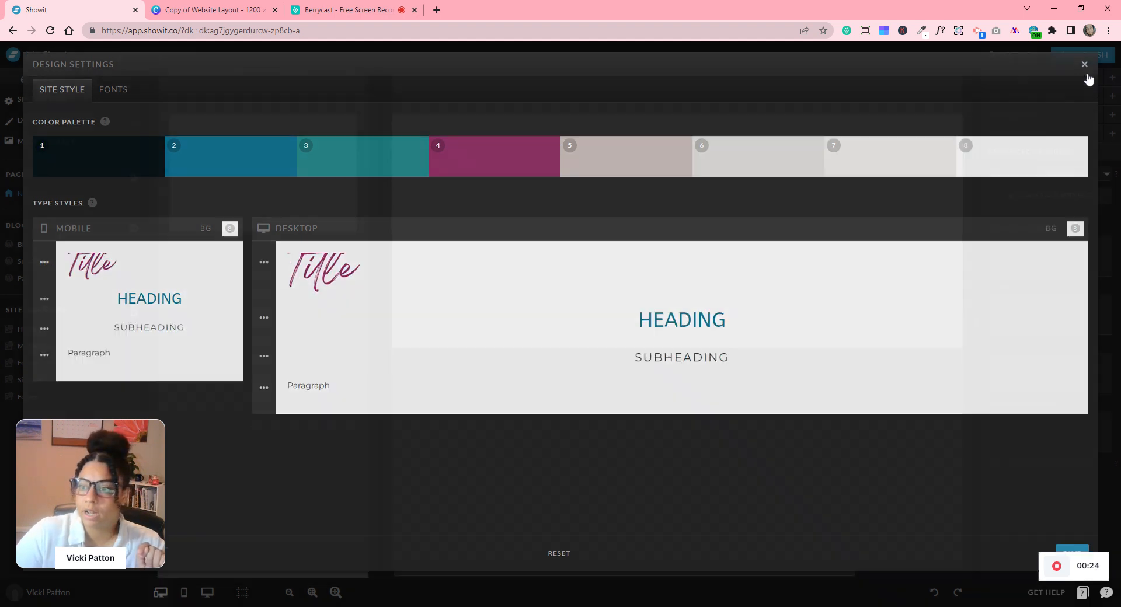
{"action": "left_click", "coordinate": [1085, 78]}
{"action": "left_click", "coordinate": [79, 146]}
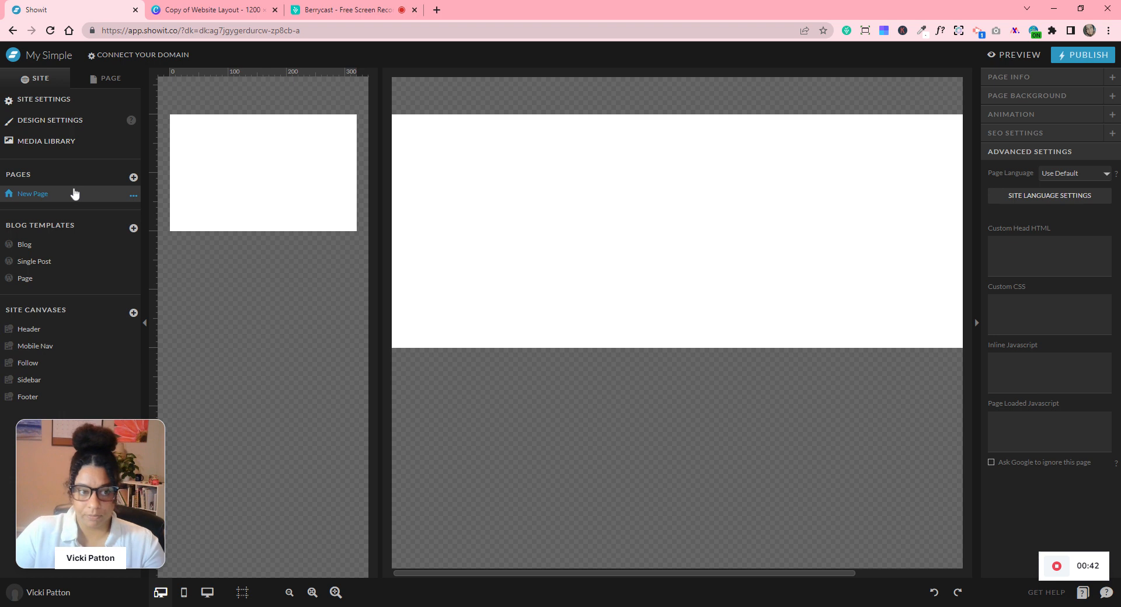
- Rename 'New Page' to 'Home' and display its canvas list
{"action": "left_click", "coordinate": [134, 199]}
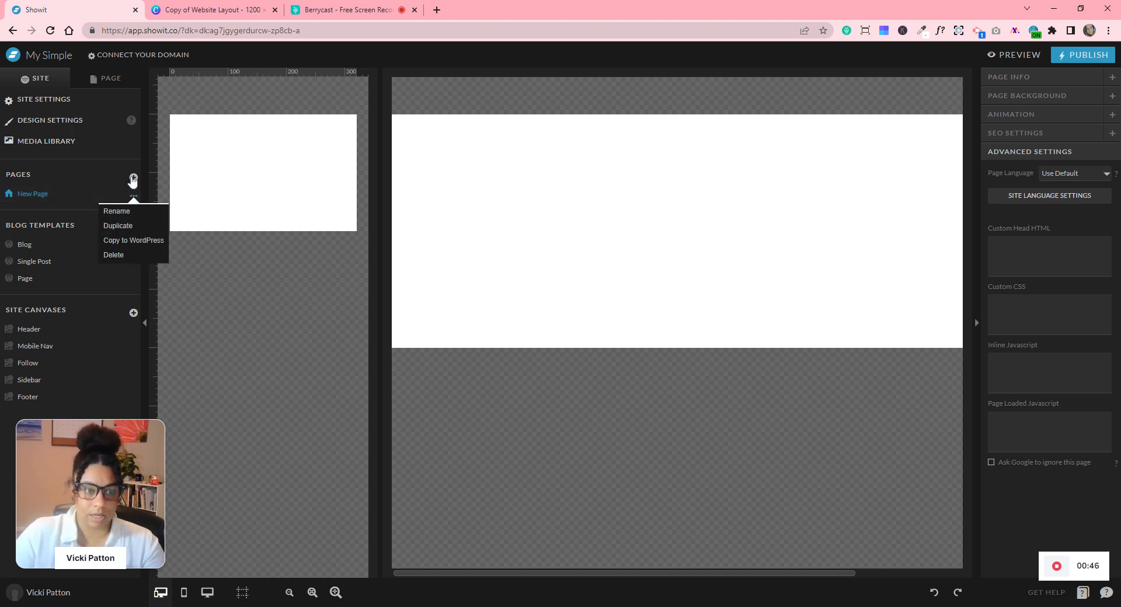
{"action": "left_click", "coordinate": [133, 178]}
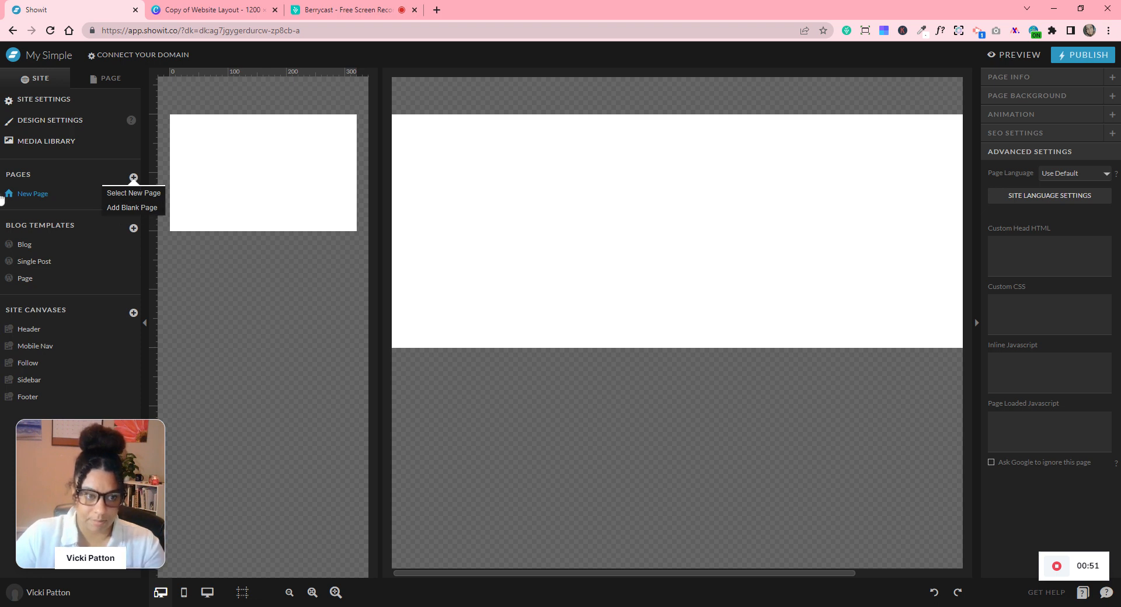
{"action": "left_click", "coordinate": [20, 195]}
{"action": "left_click", "coordinate": [134, 197]}
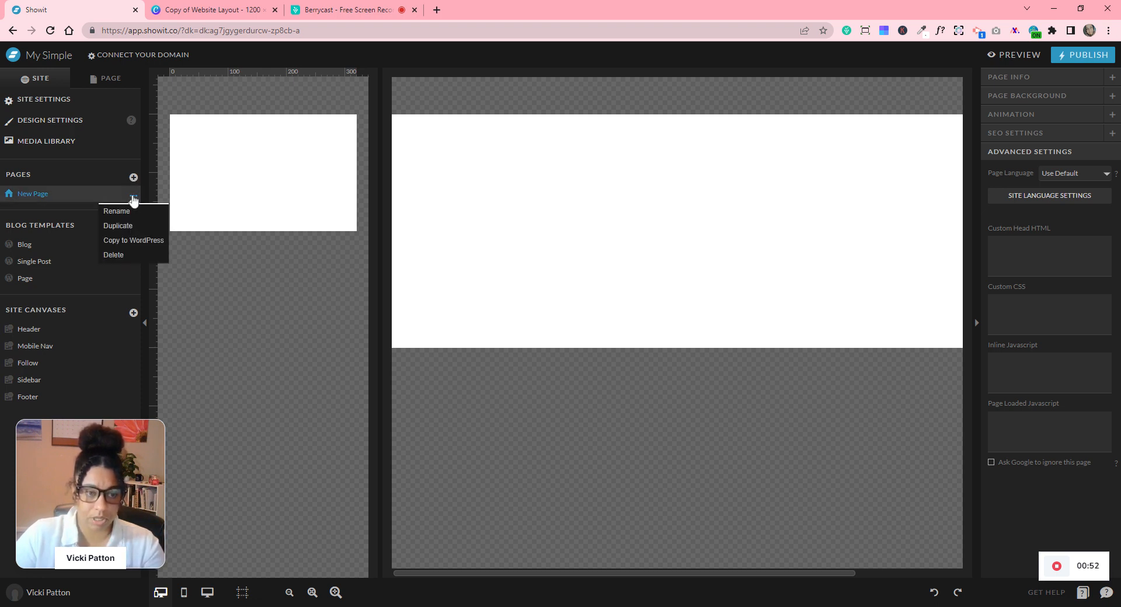
{"action": "left_click", "coordinate": [135, 209]}
{"action": "type", "text": "Home"}
{"action": "key", "text": "Return"}
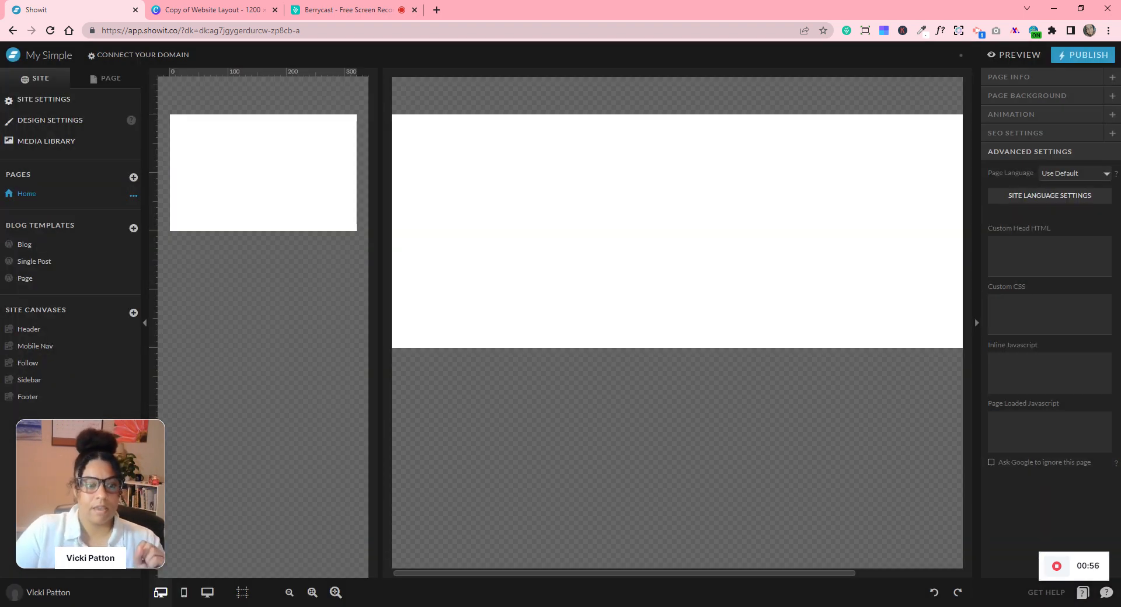
{"action": "left_click", "coordinate": [116, 76]}
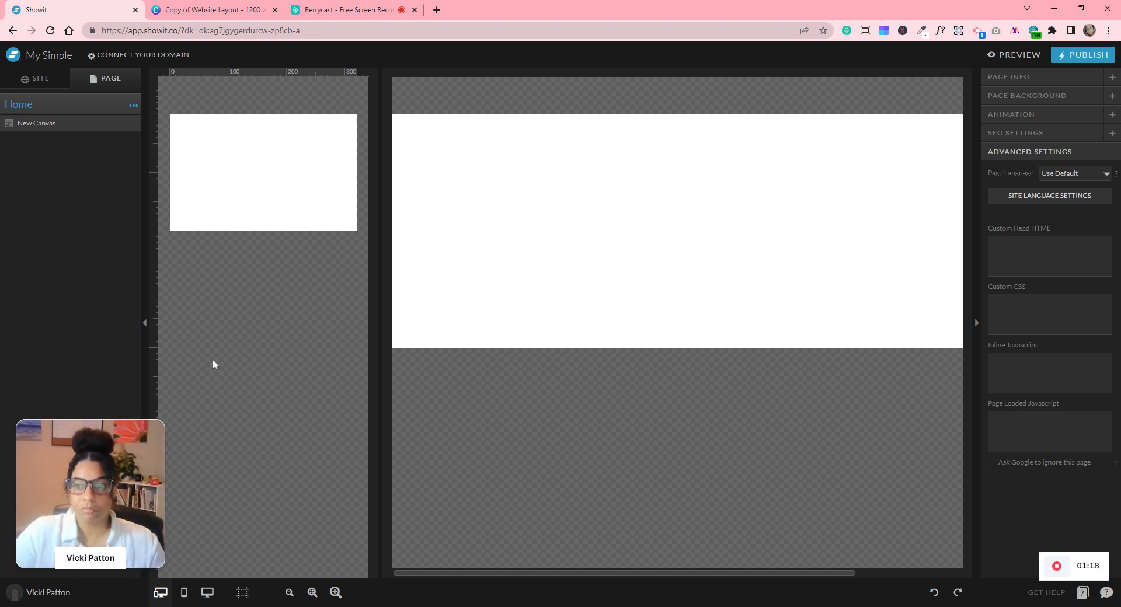
- Rename the 'New Canvas' to 'Menu' and switch the view to desktop only
{"action": "left_click", "coordinate": [46, 127]}
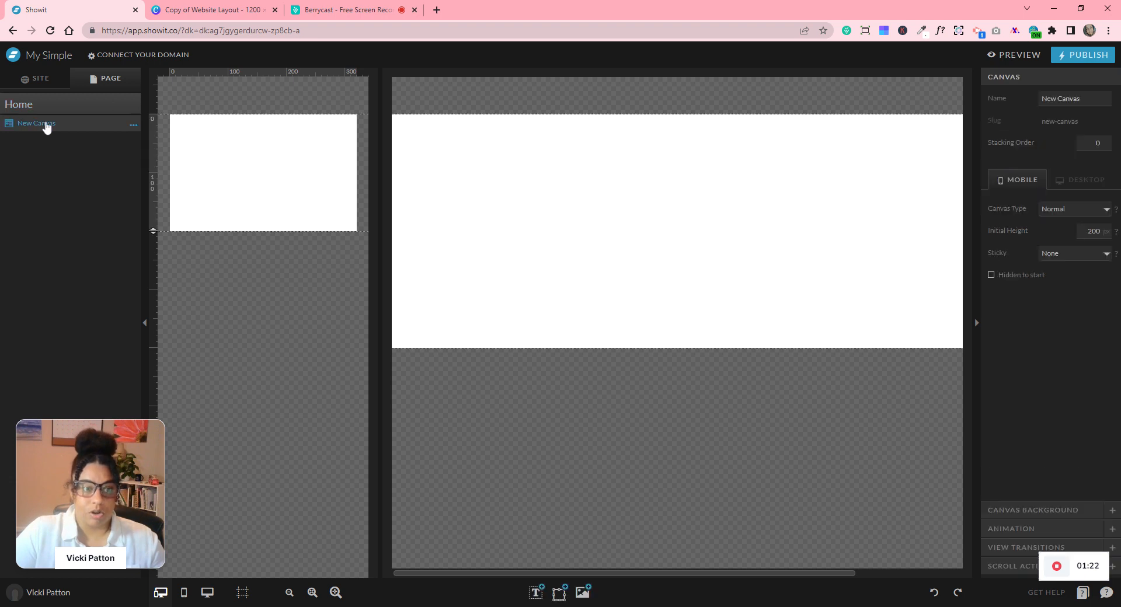
{"action": "left_click", "coordinate": [133, 125]}
{"action": "left_click", "coordinate": [142, 144]}
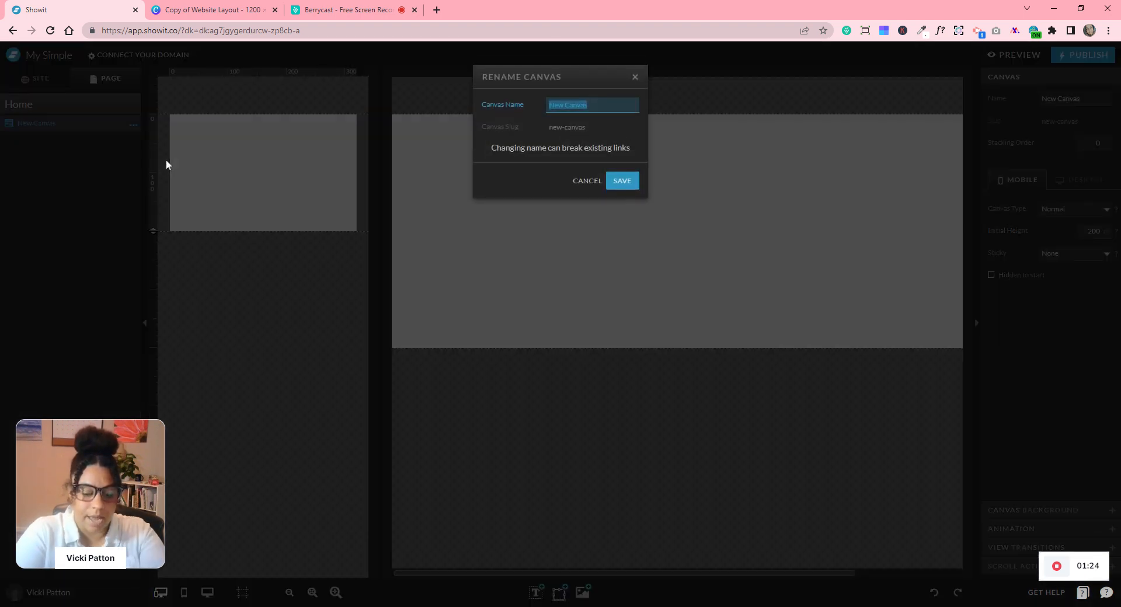
{"action": "type", "text": "Menu"}
{"action": "key", "text": "Return"}
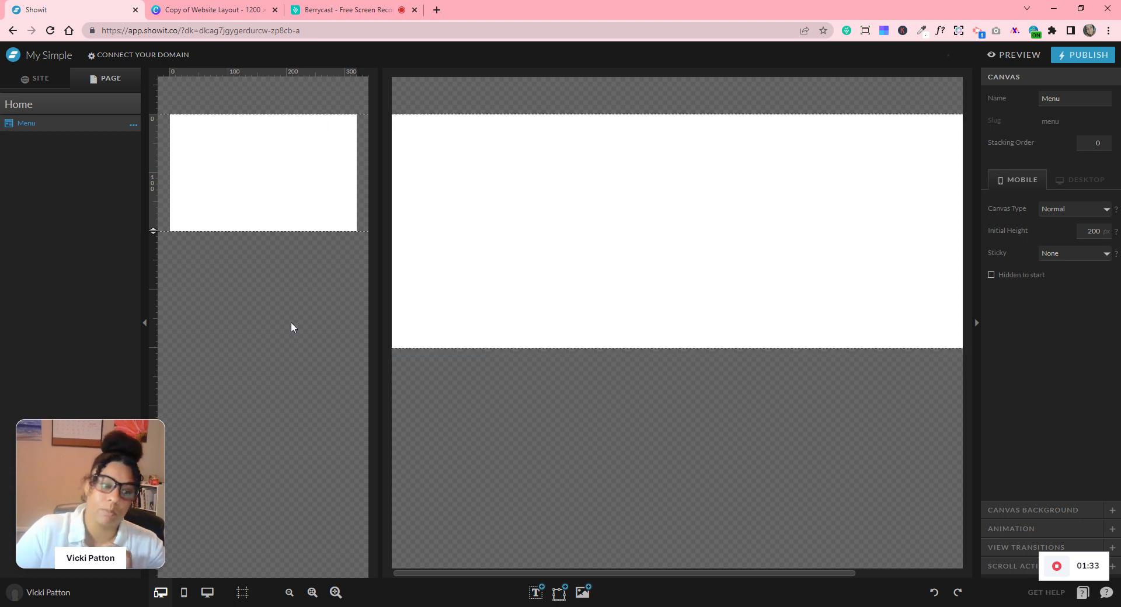
{"action": "left_click", "coordinate": [208, 593]}
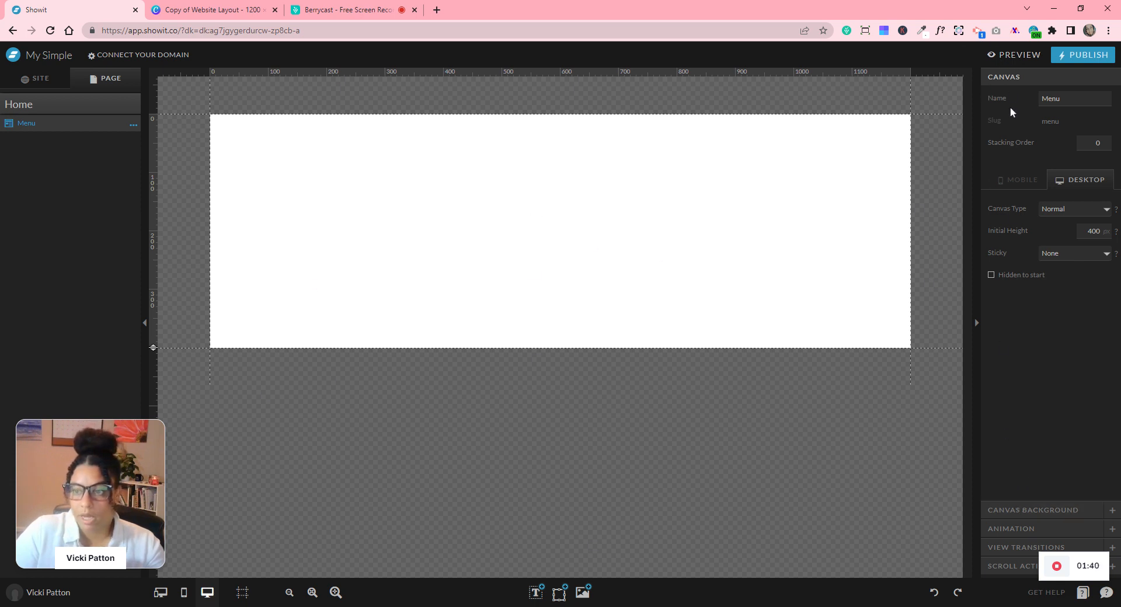
- Set the Menu canvas background to palette colour 4 (magenta)
{"action": "left_click", "coordinate": [1018, 512]}
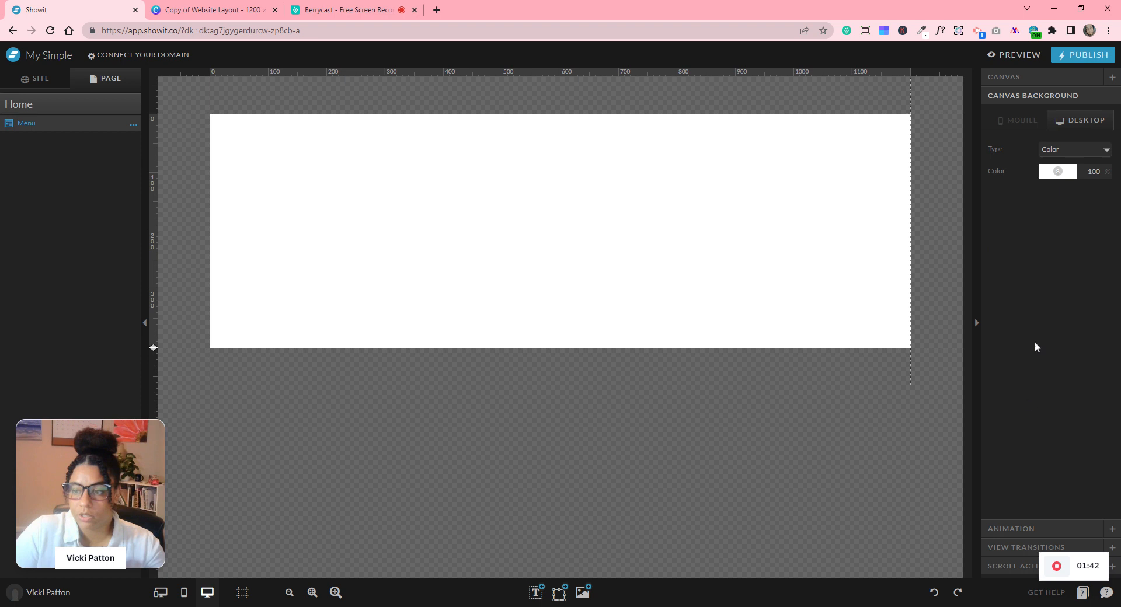
{"action": "left_click", "coordinate": [1053, 173]}
{"action": "left_click", "coordinate": [1061, 213]}
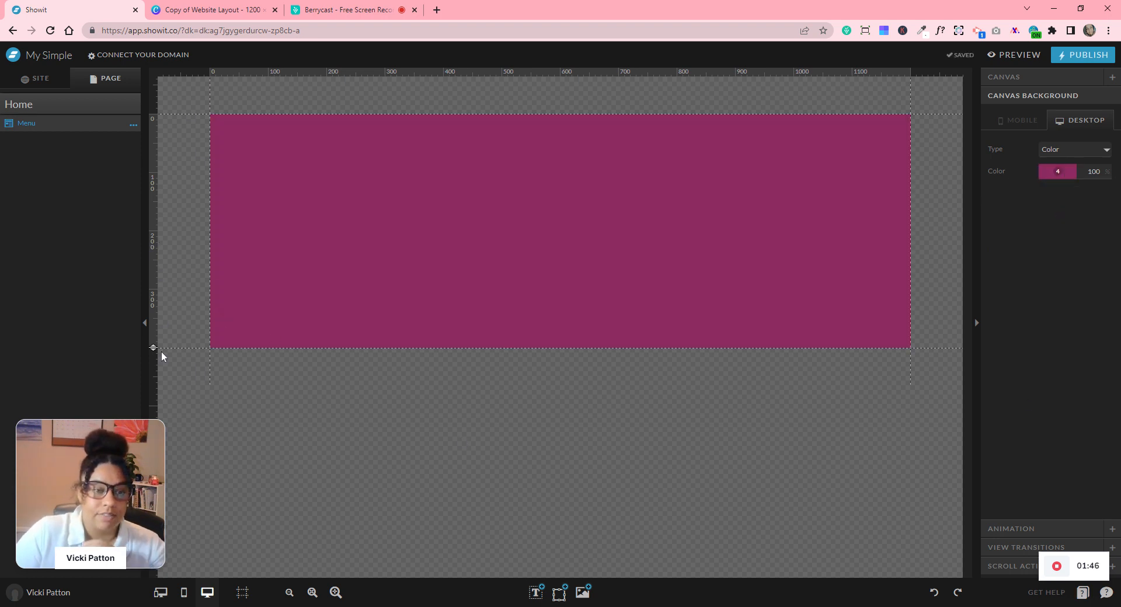
- Set the Menu canvas initial height to 100 px
{"action": "left_click_drag", "start_coordinate": [153, 348], "coordinate": [148, 179]}
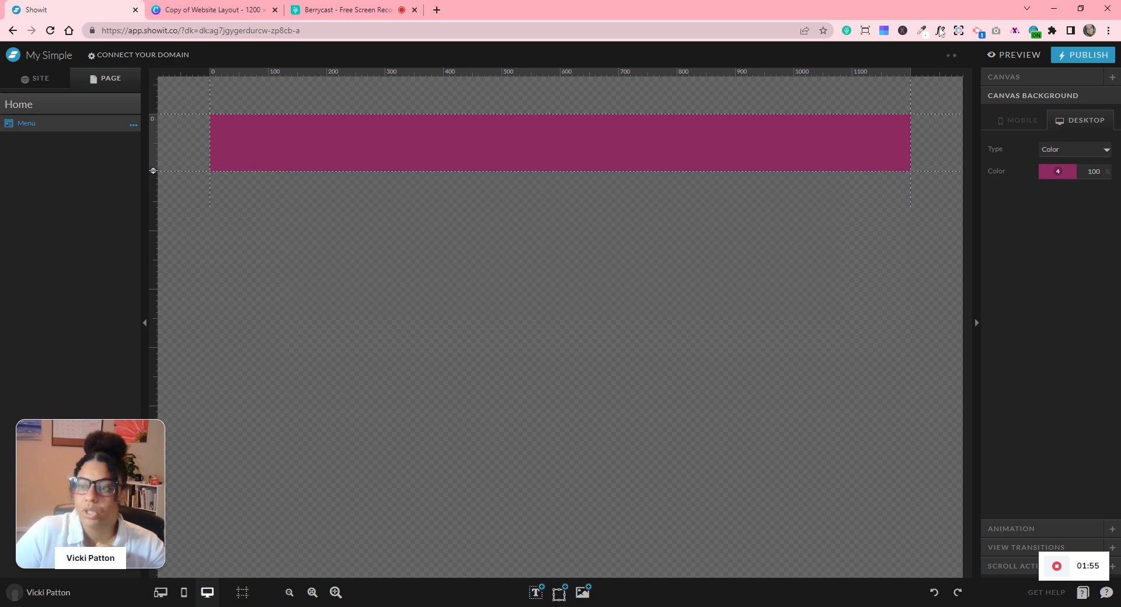
{"action": "left_click", "coordinate": [1014, 78]}
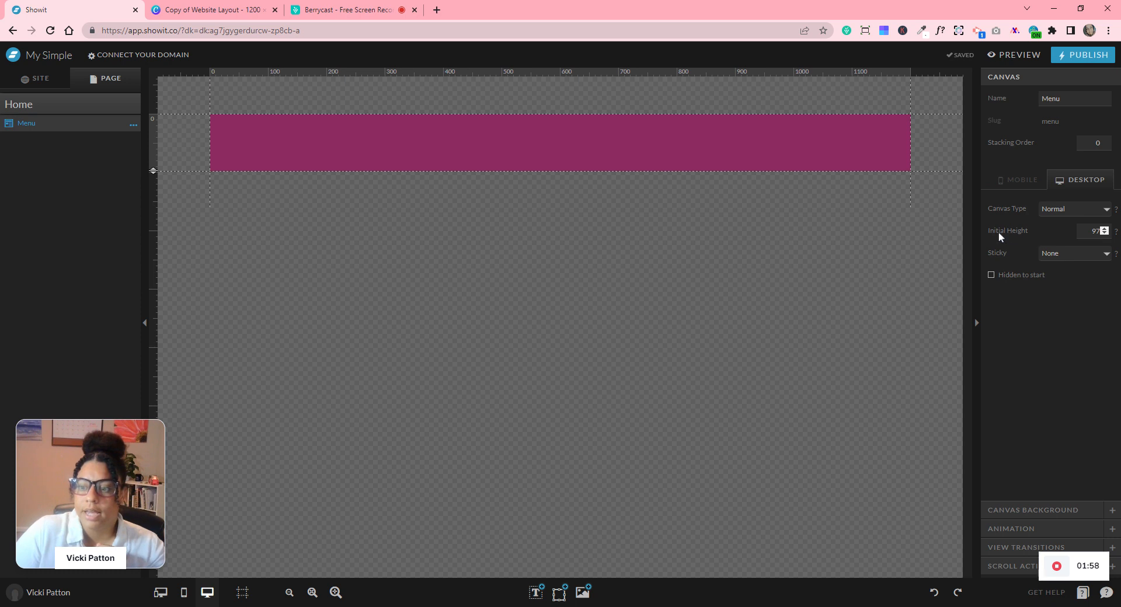
{"action": "left_click", "coordinate": [1090, 231]}
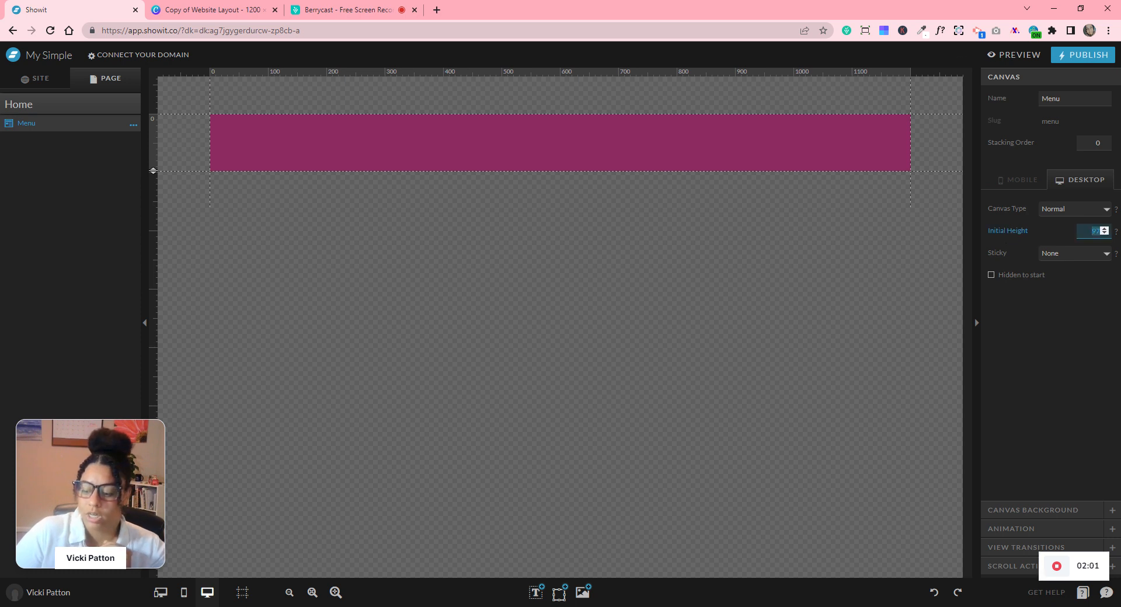
{"action": "type", "text": "500"}
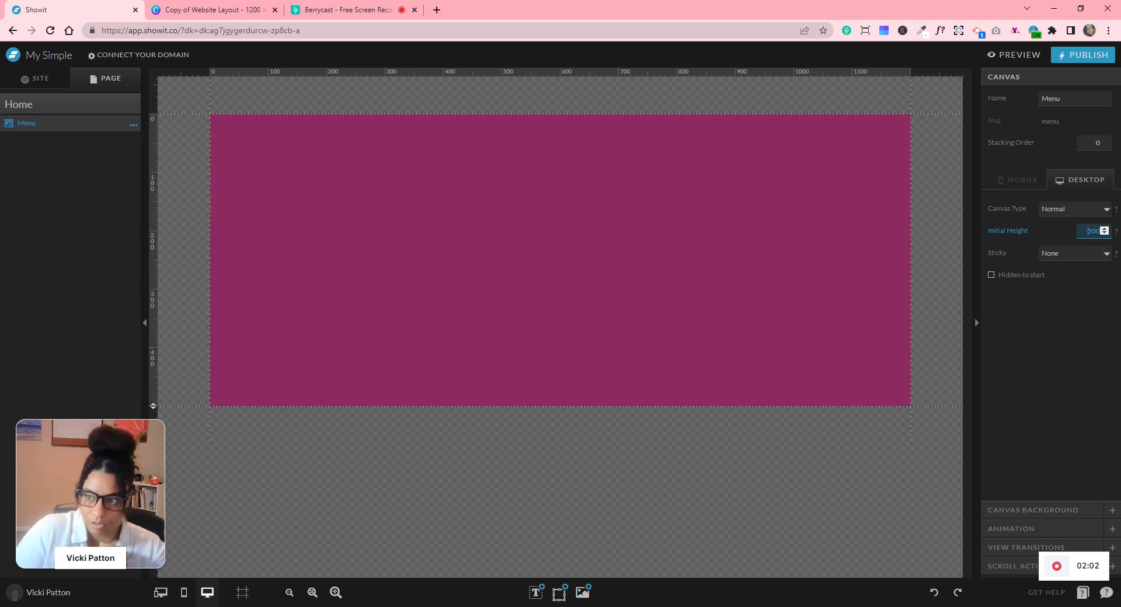
{"action": "type", "text": "100"}
{"action": "key", "text": "Return"}
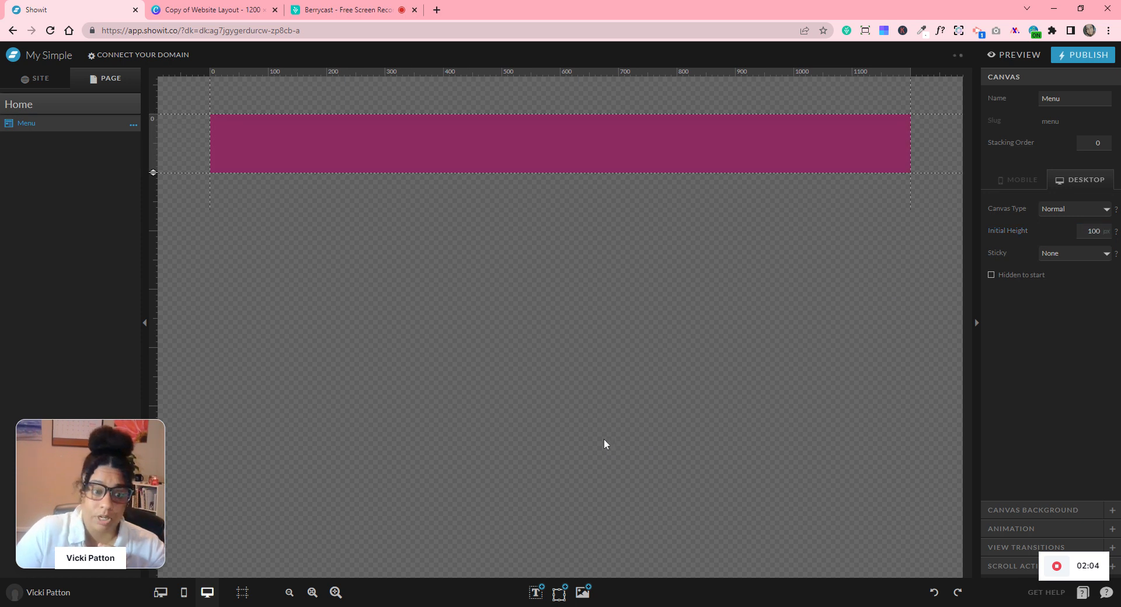
- Place the 3.png logo in the menu band, then delete it to start over
{"action": "left_click", "coordinate": [582, 593]}
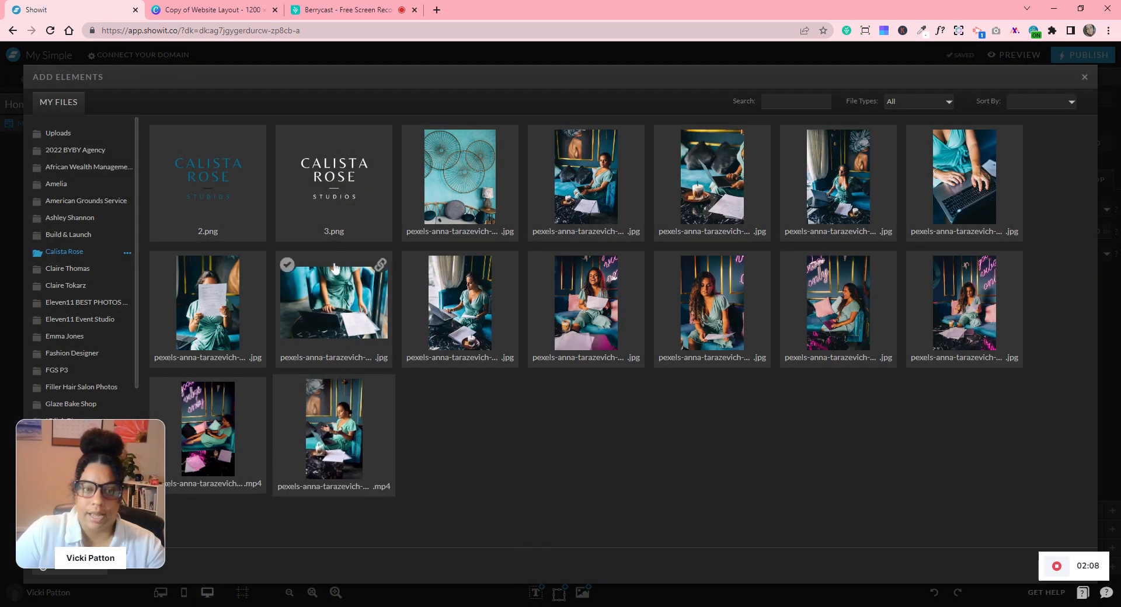
{"action": "left_click", "coordinate": [353, 201]}
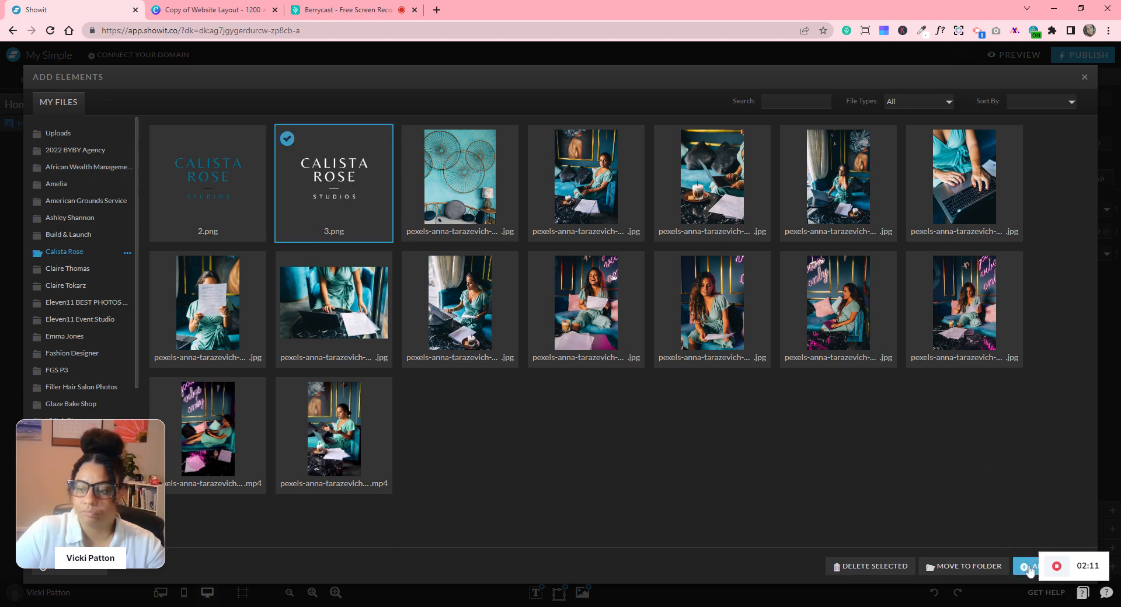
{"action": "left_click", "coordinate": [1026, 569]}
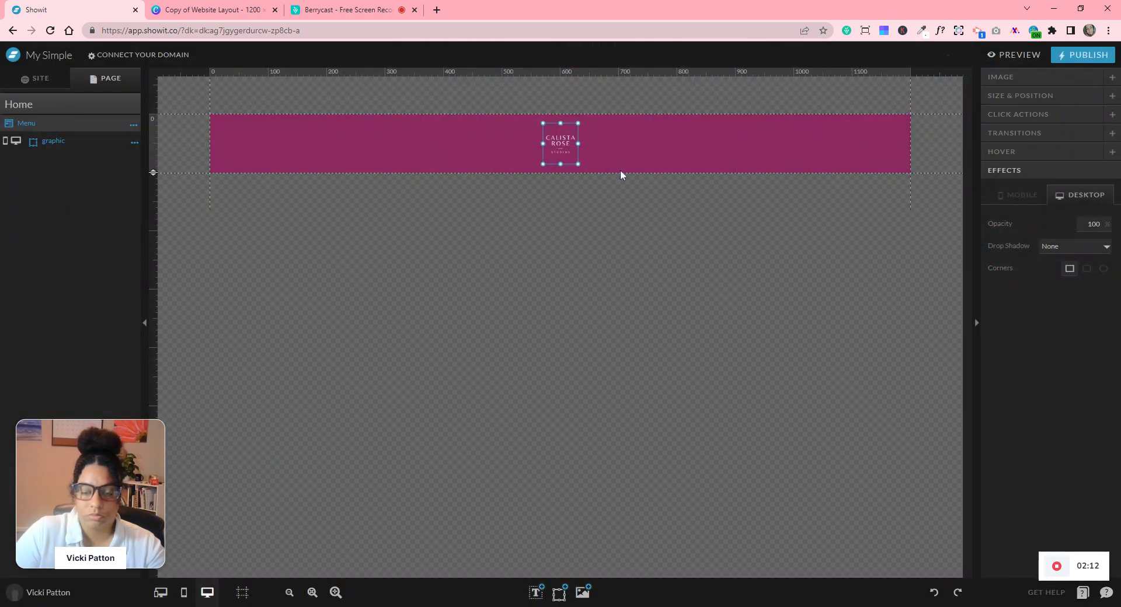
{"action": "left_click_drag", "start_coordinate": [563, 147], "coordinate": [293, 152]}
{"action": "left_click_drag", "start_coordinate": [322, 187], "coordinate": [381, 154]}
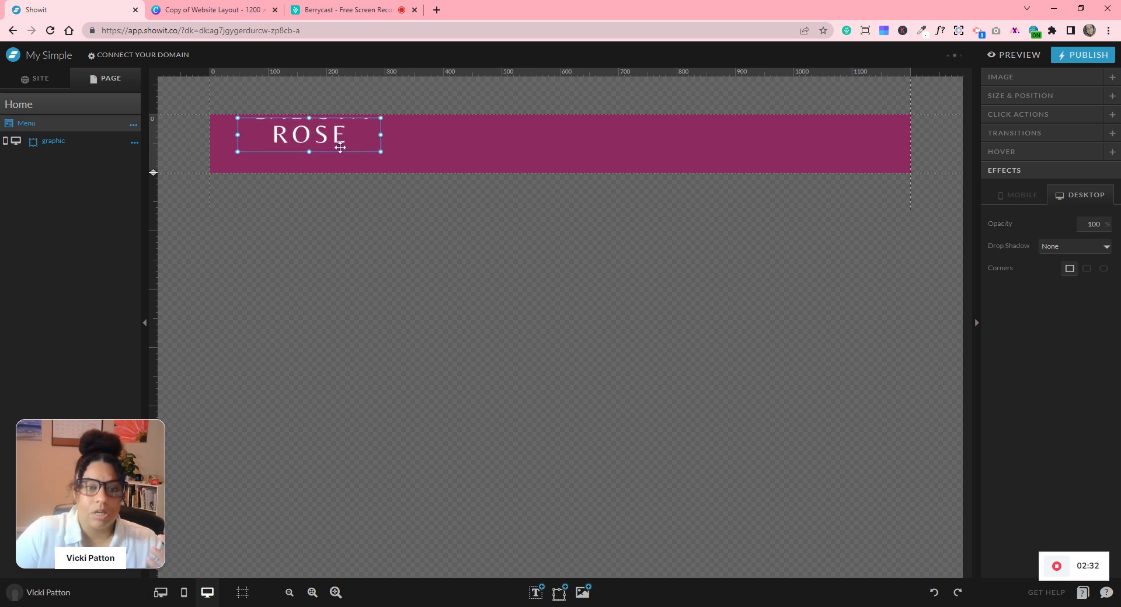
{"action": "key", "text": "Delete"}
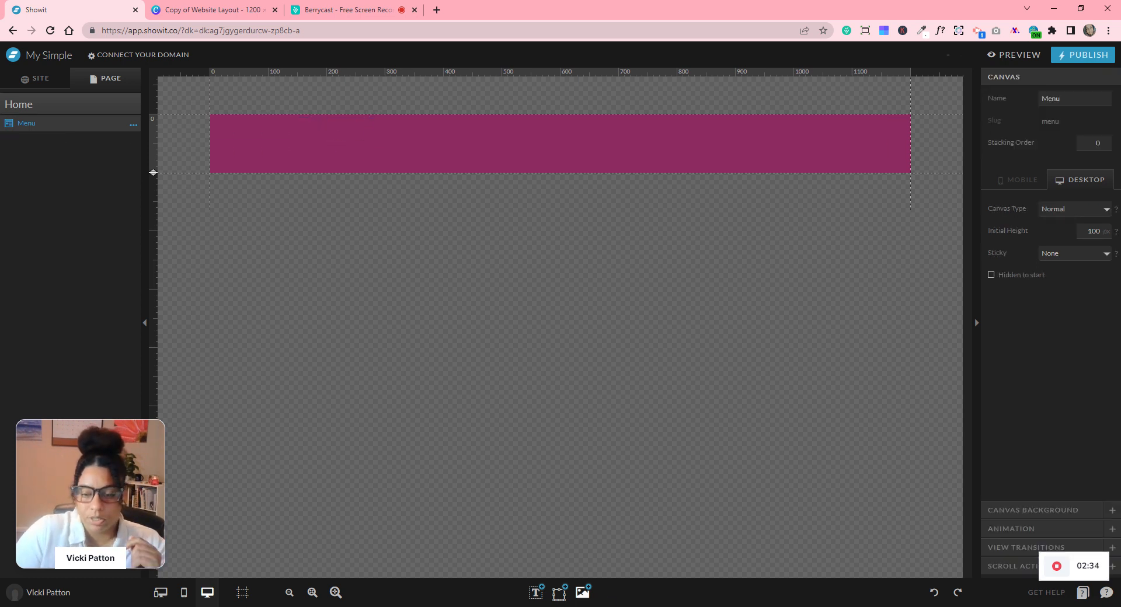
- Re-insert the 3.png Calista Rose logo, enlarged at the band's left end
{"action": "left_click", "coordinate": [582, 593]}
{"action": "left_click", "coordinate": [332, 199]}
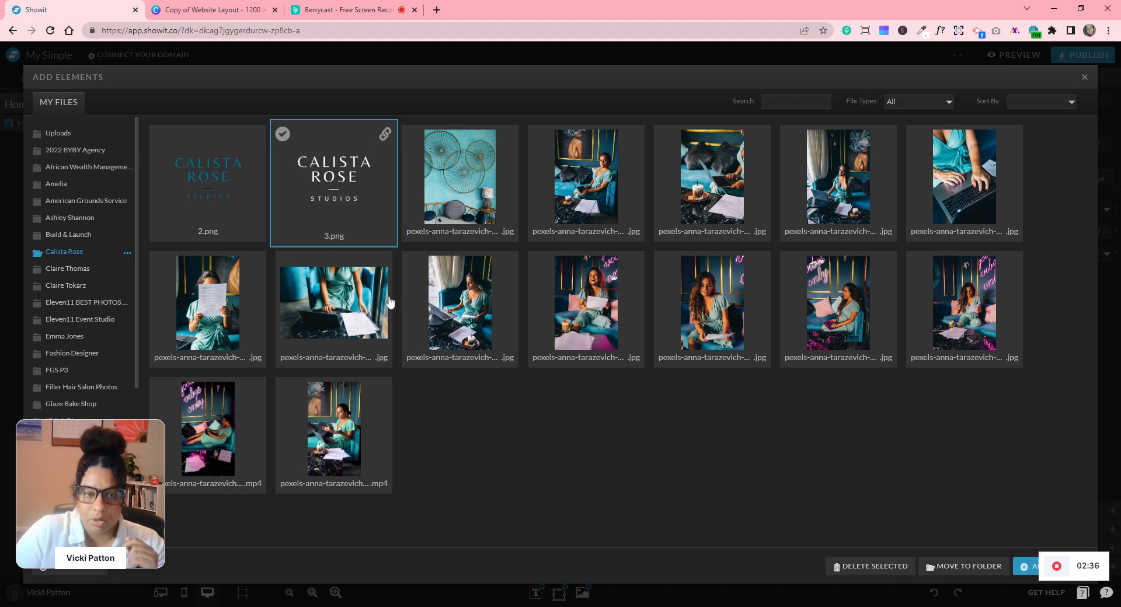
{"action": "left_click", "coordinate": [1026, 569]}
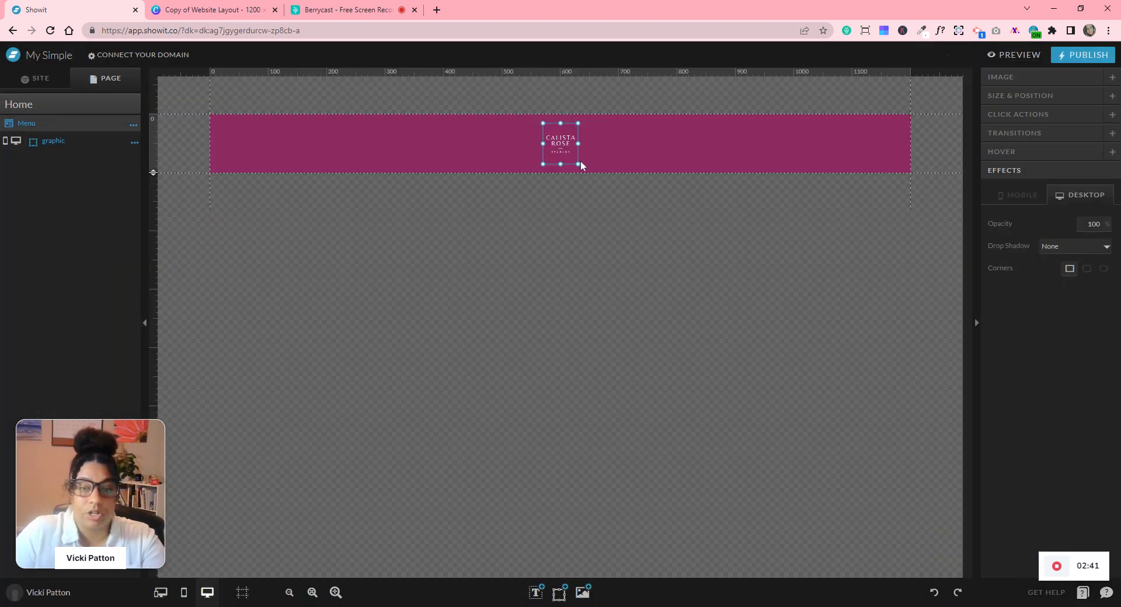
{"action": "left_click_drag", "start_coordinate": [577, 162], "coordinate": [255, 150]}
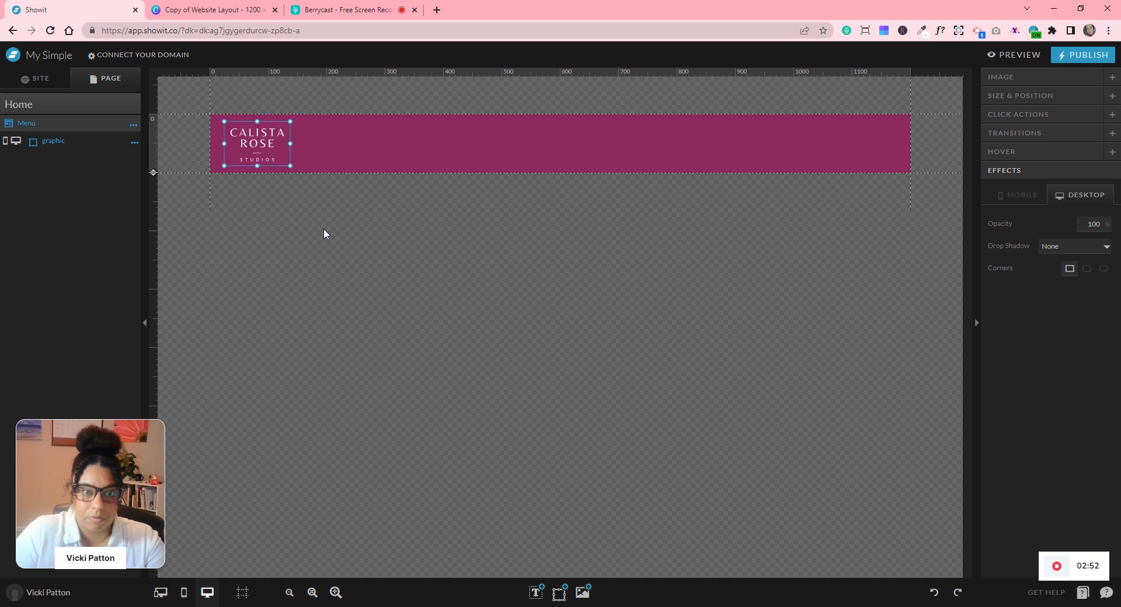
- Deselect the logo and bring up the Home page's settings
{"action": "left_click", "coordinate": [434, 156]}
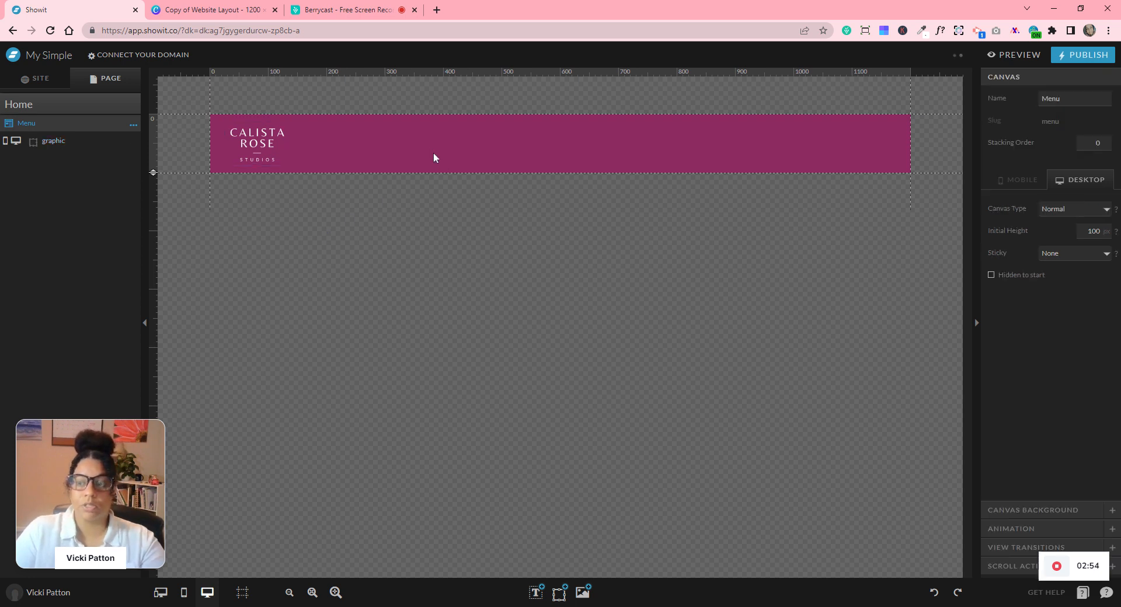
{"action": "left_click", "coordinate": [133, 125]}
{"action": "left_click", "coordinate": [125, 103]}
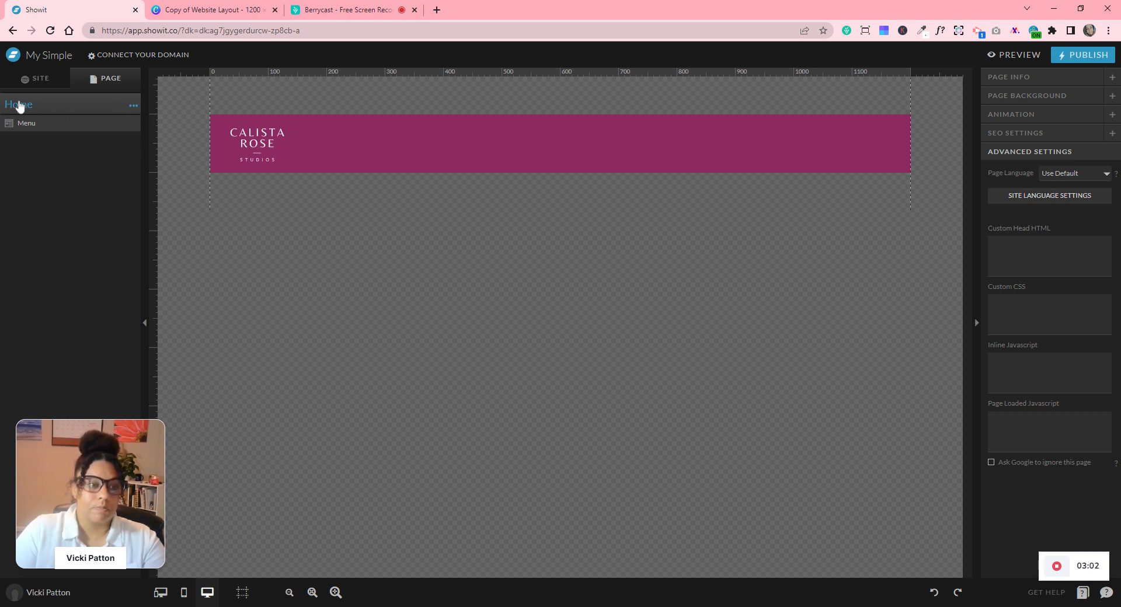
- Add a blank canvas named 'Header' below the menu, then view the Canva layout mockup
{"action": "left_click", "coordinate": [134, 106]}
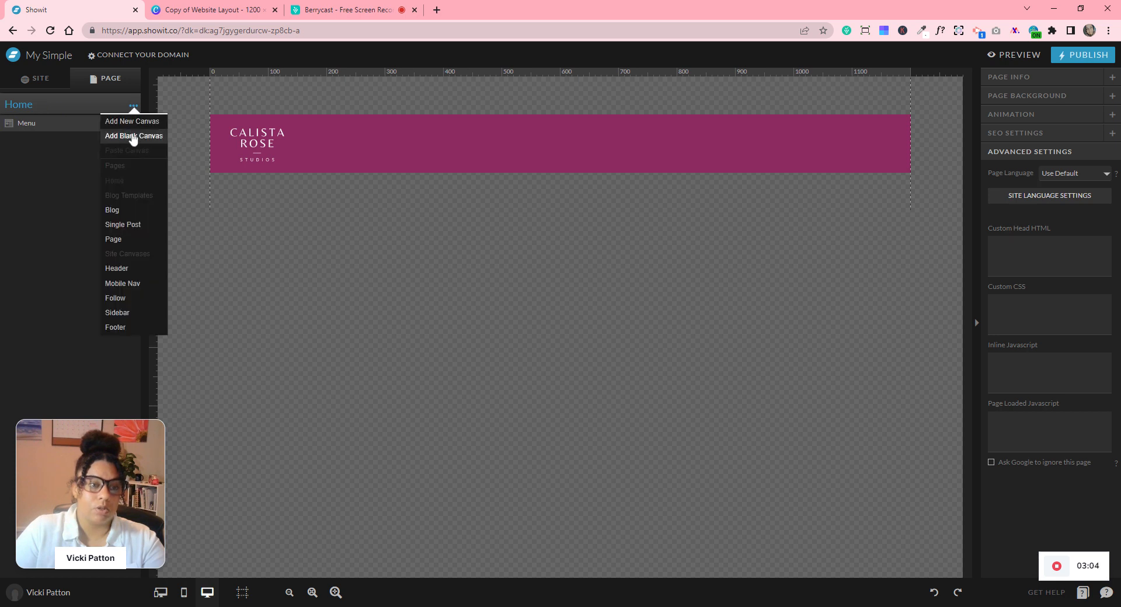
{"action": "left_click", "coordinate": [133, 136]}
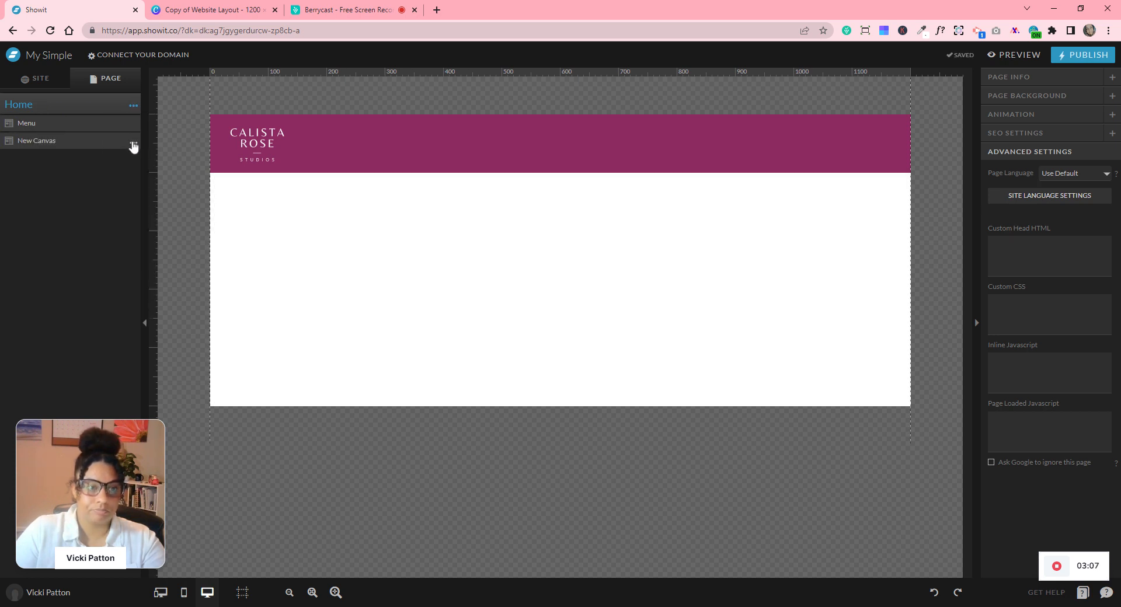
{"action": "left_click", "coordinate": [133, 143]}
{"action": "left_click", "coordinate": [124, 158]}
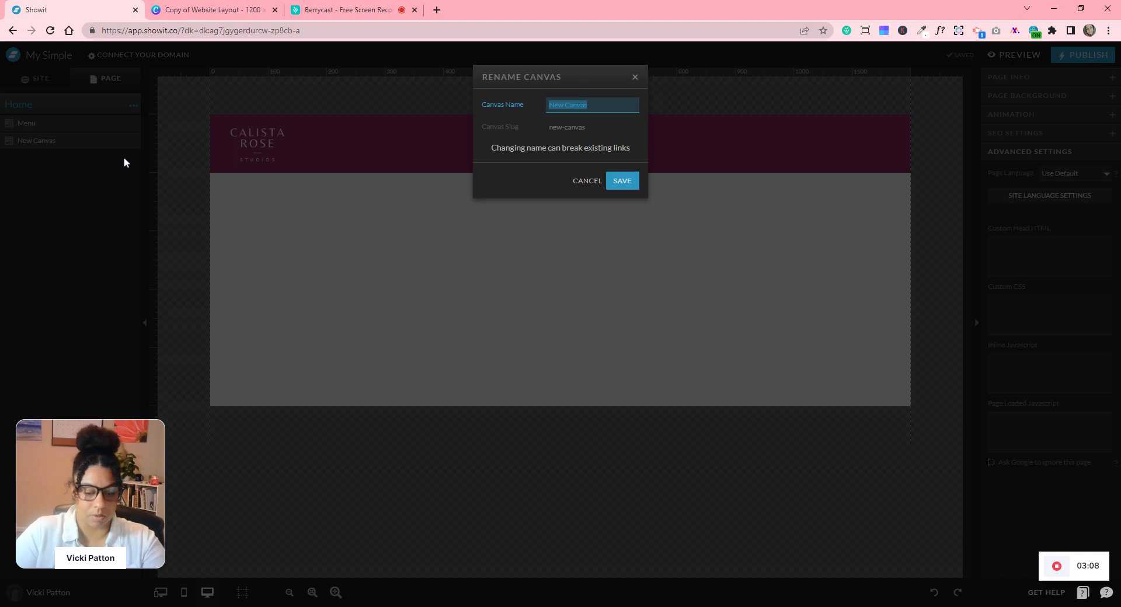
{"action": "type", "text": "Header"}
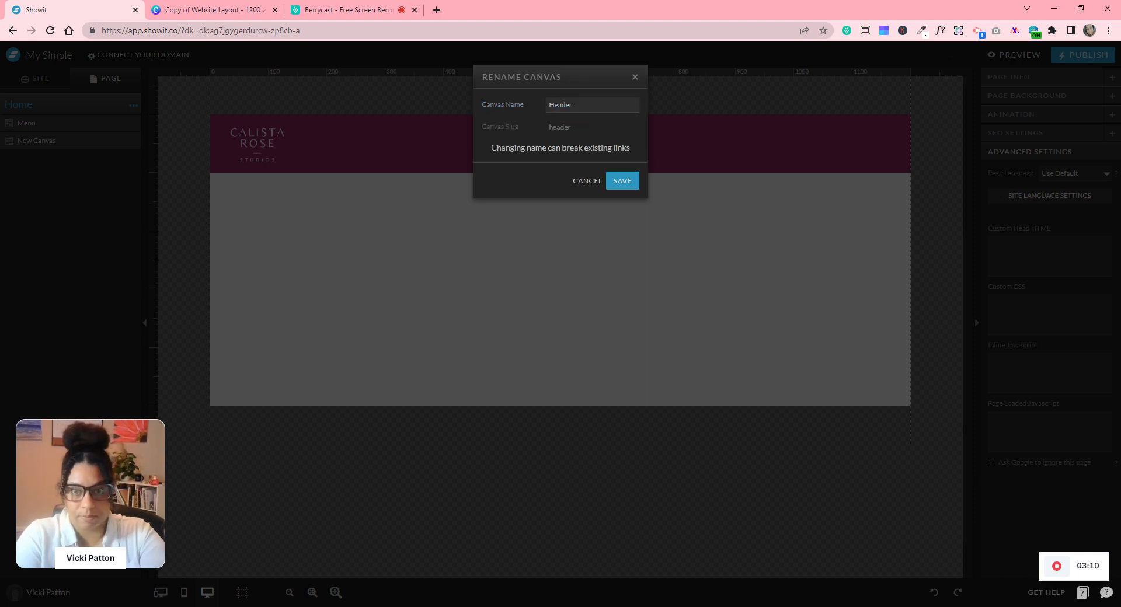
{"action": "key", "text": "Return"}
{"action": "left_click", "coordinate": [334, 310]}
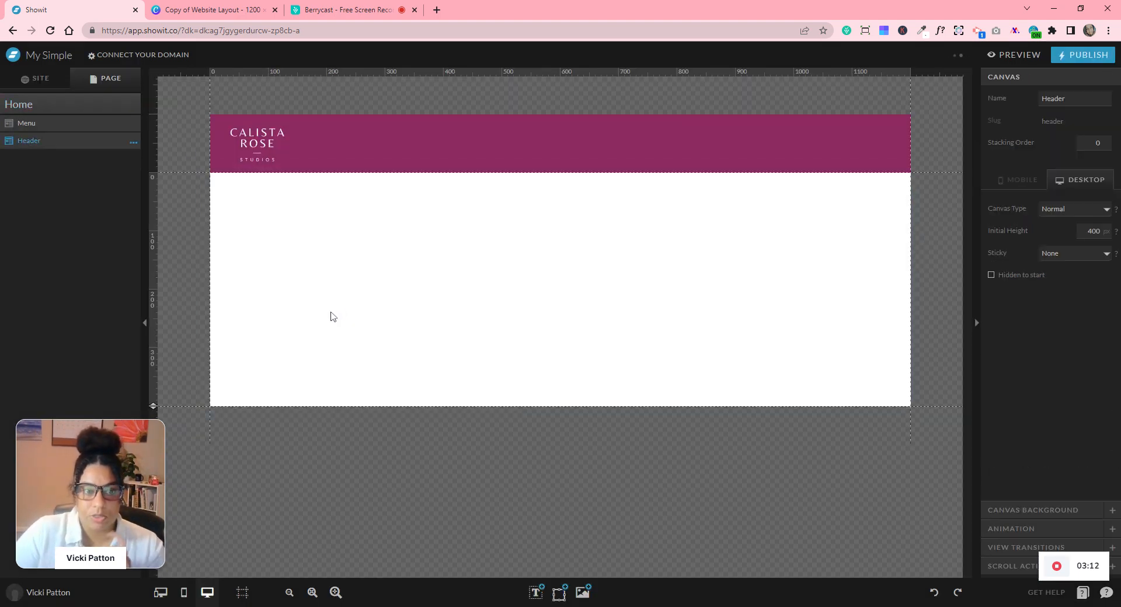
{"action": "left_click", "coordinate": [197, 5]}
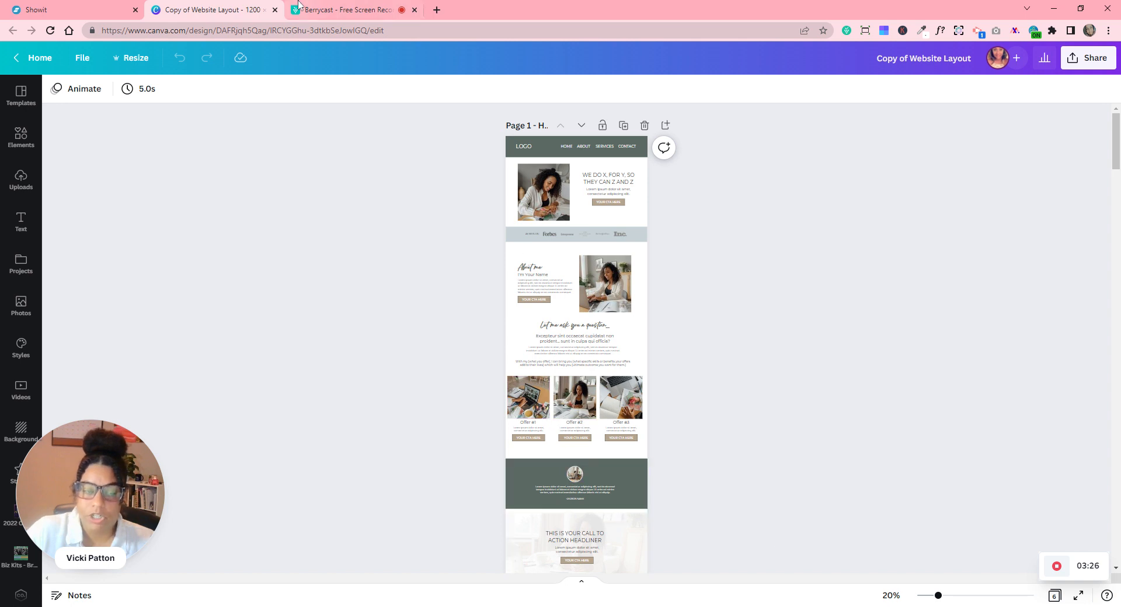
- Move the Canva layout design into a separate window and return to Showit
{"action": "left_click_drag", "start_coordinate": [205, 8], "coordinate": [216, 93]}
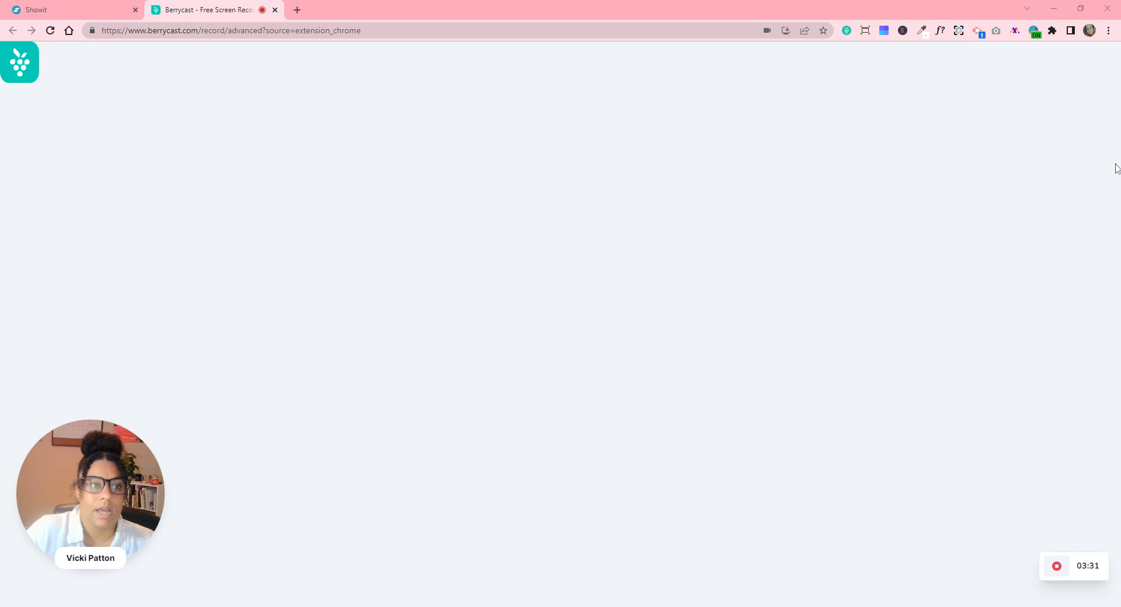
{"action": "left_click", "coordinate": [59, 10]}
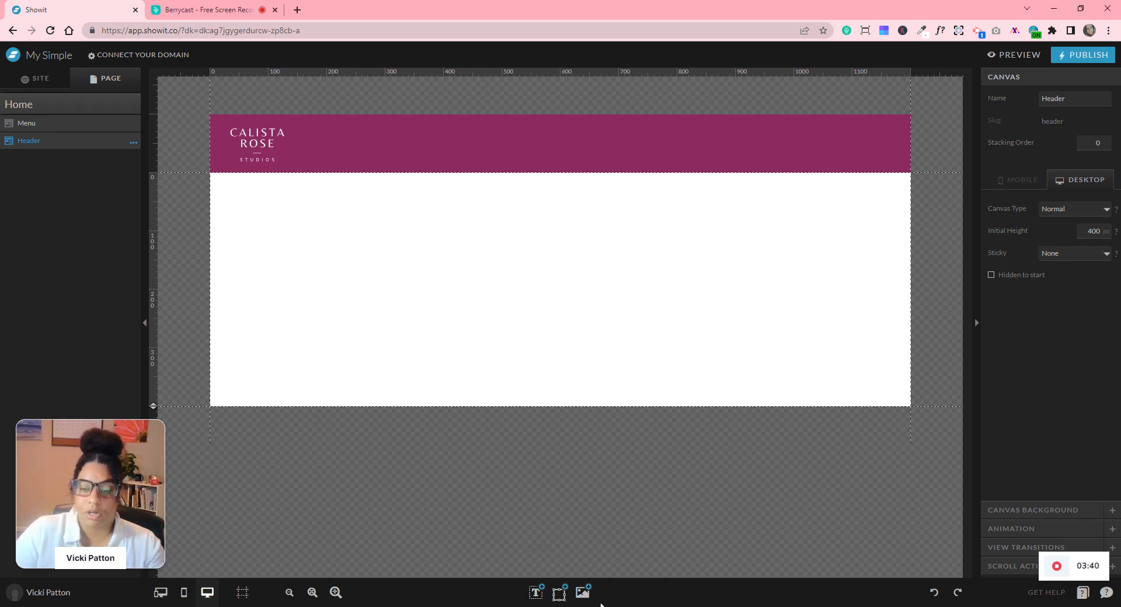
- Add the photo of the woman holding papers on the Header canvas's left side
{"action": "left_click", "coordinate": [582, 593]}
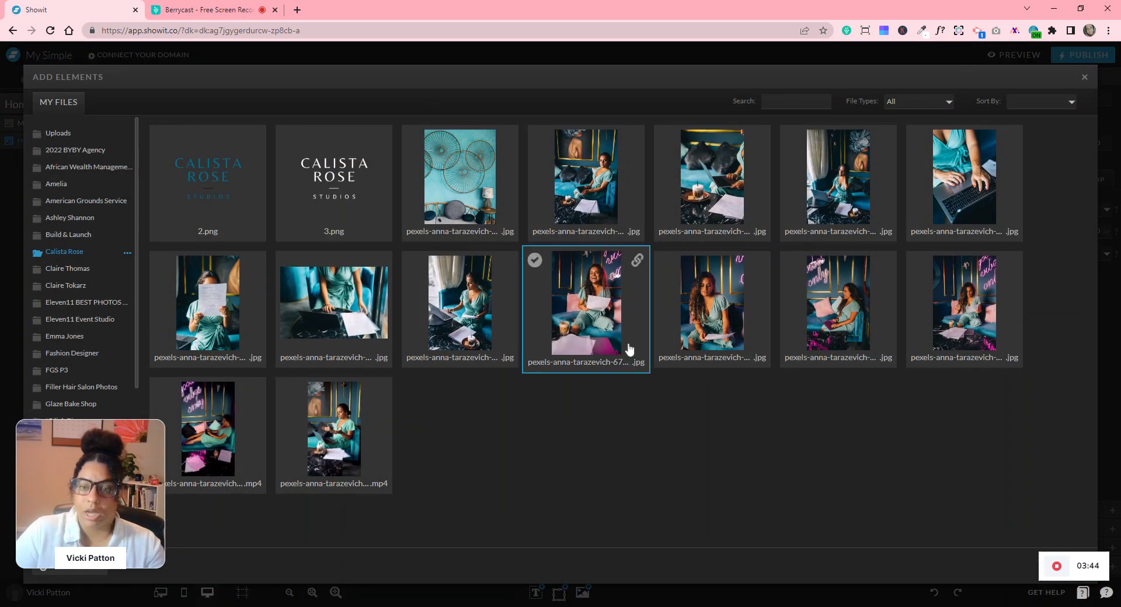
{"action": "left_click", "coordinate": [638, 363]}
{"action": "left_click", "coordinate": [1023, 569]}
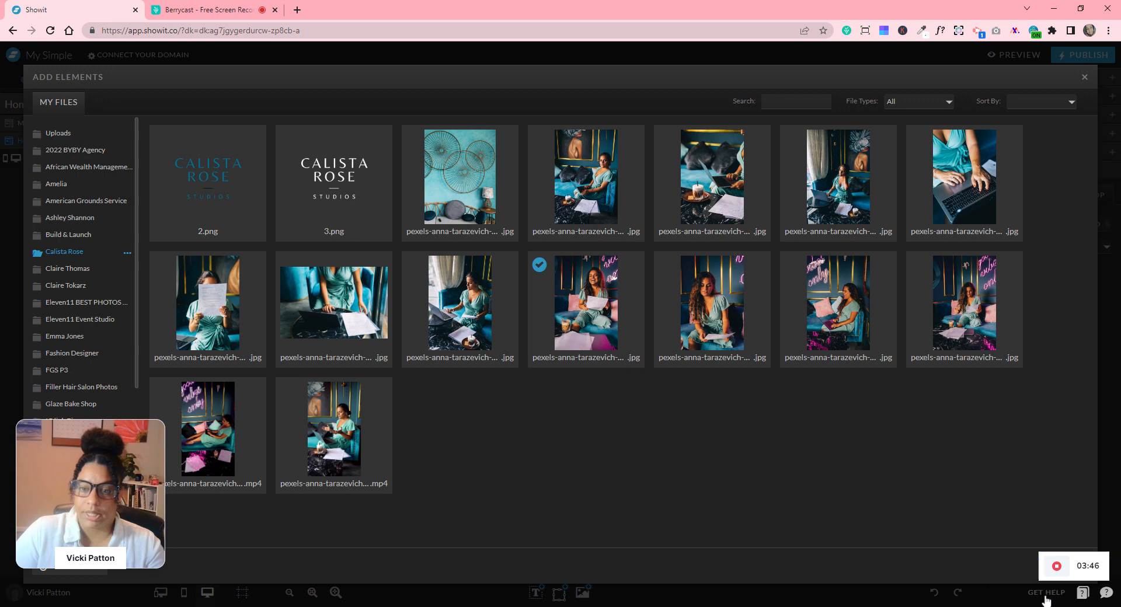
{"action": "left_click_drag", "start_coordinate": [487, 281], "coordinate": [402, 298]}
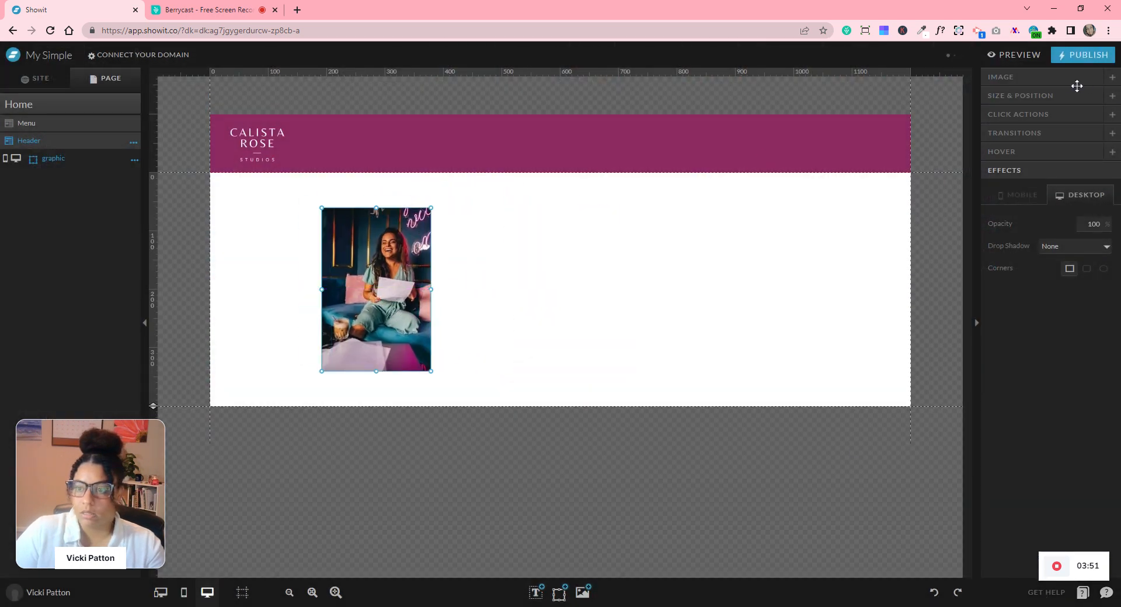
{"action": "left_click", "coordinate": [538, 279]}
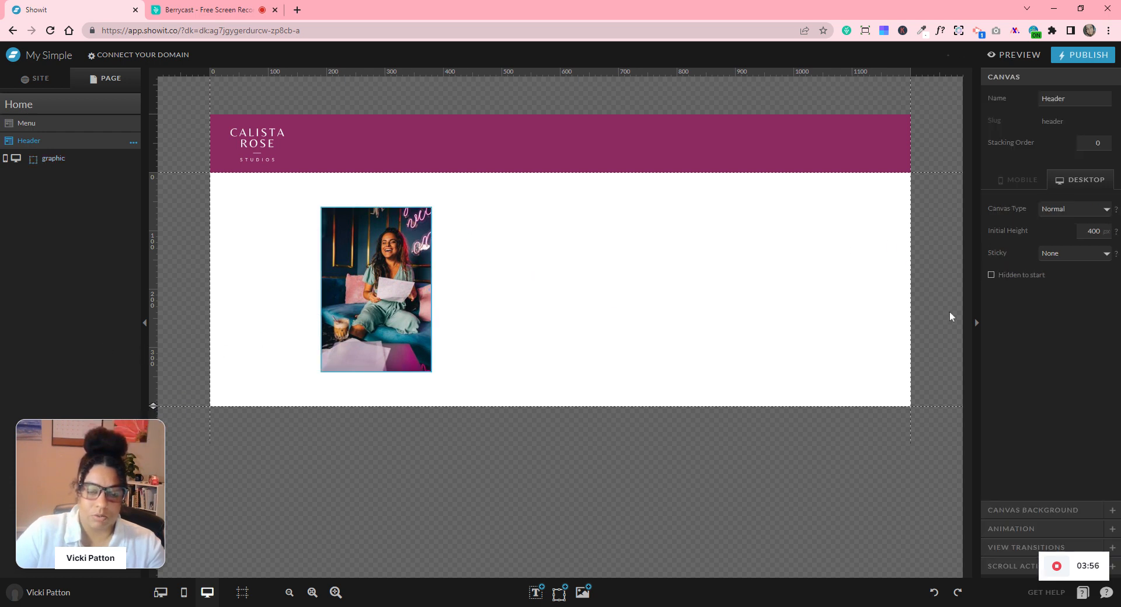
- Set the Header canvas initial height to 600 px
{"action": "double_click", "coordinate": [1093, 231]}
{"action": "type", "text": "600"}
{"action": "key", "text": "Return"}
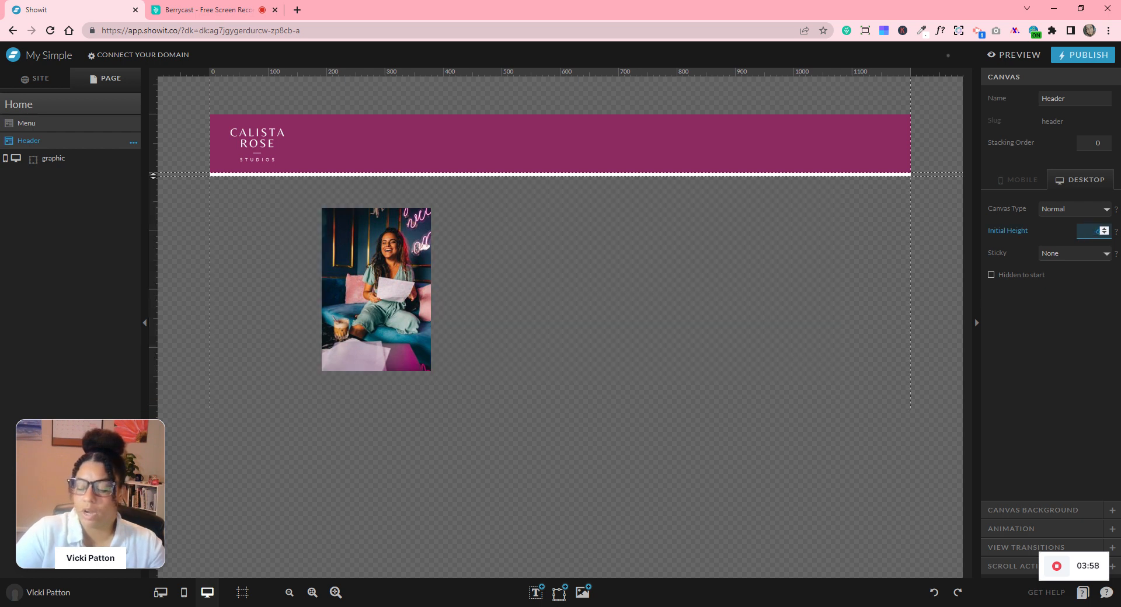
- Resize the photo to 300 px wide by 450 px tall
{"action": "left_click", "coordinate": [371, 338]}
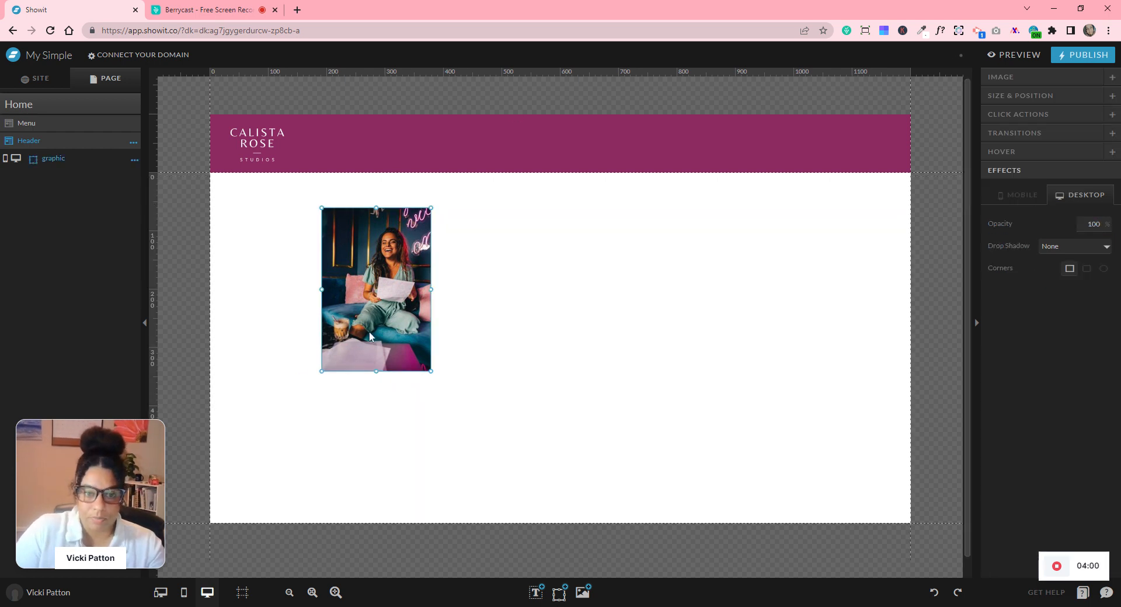
{"action": "left_click_drag", "start_coordinate": [433, 374], "coordinate": [513, 448]}
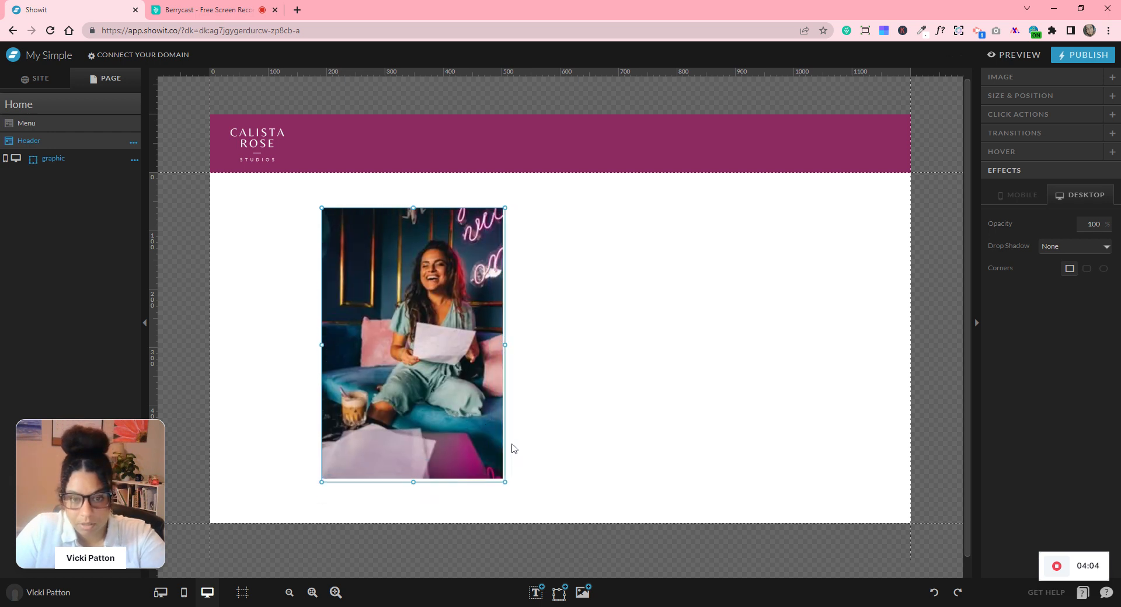
{"action": "left_click", "coordinate": [1024, 97]}
{"action": "left_click", "coordinate": [1031, 149]}
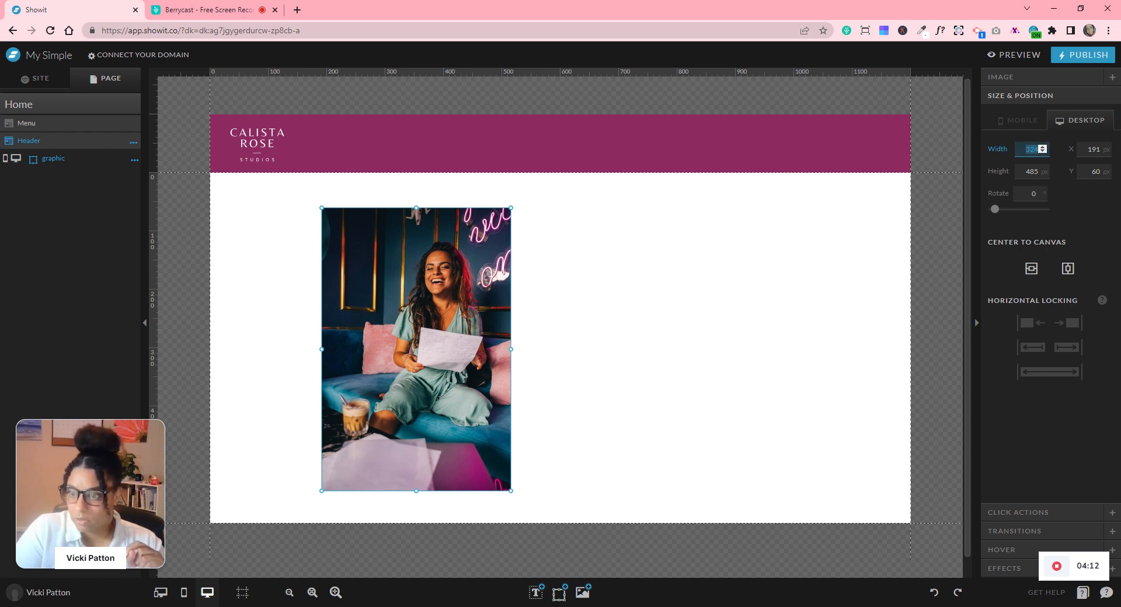
{"action": "type", "text": "300"}
{"action": "key", "text": "Tab"}
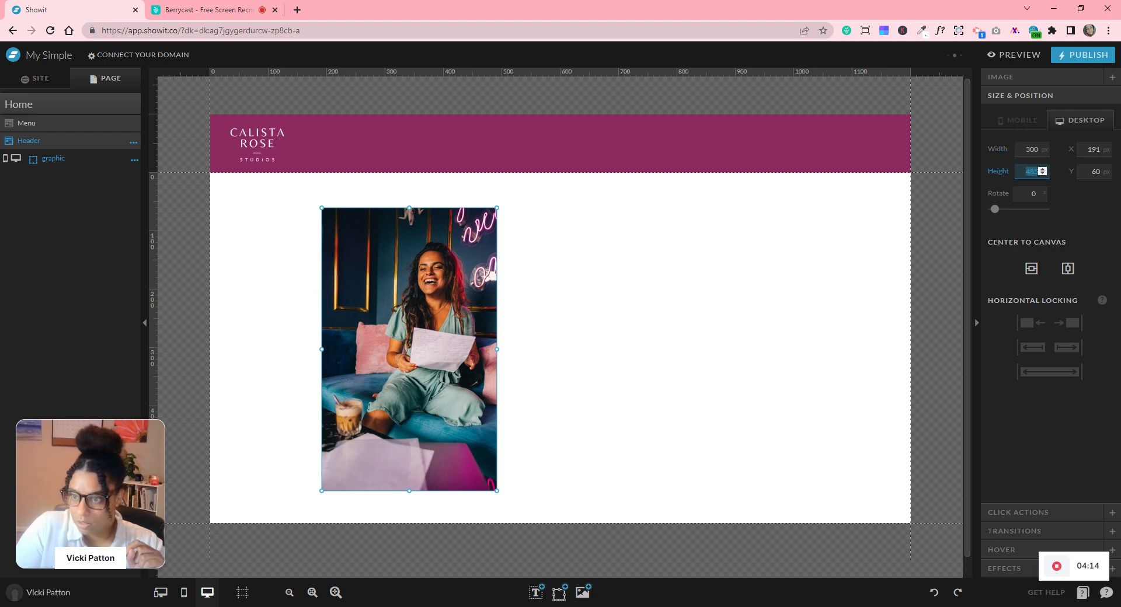
{"action": "type", "text": "450"}
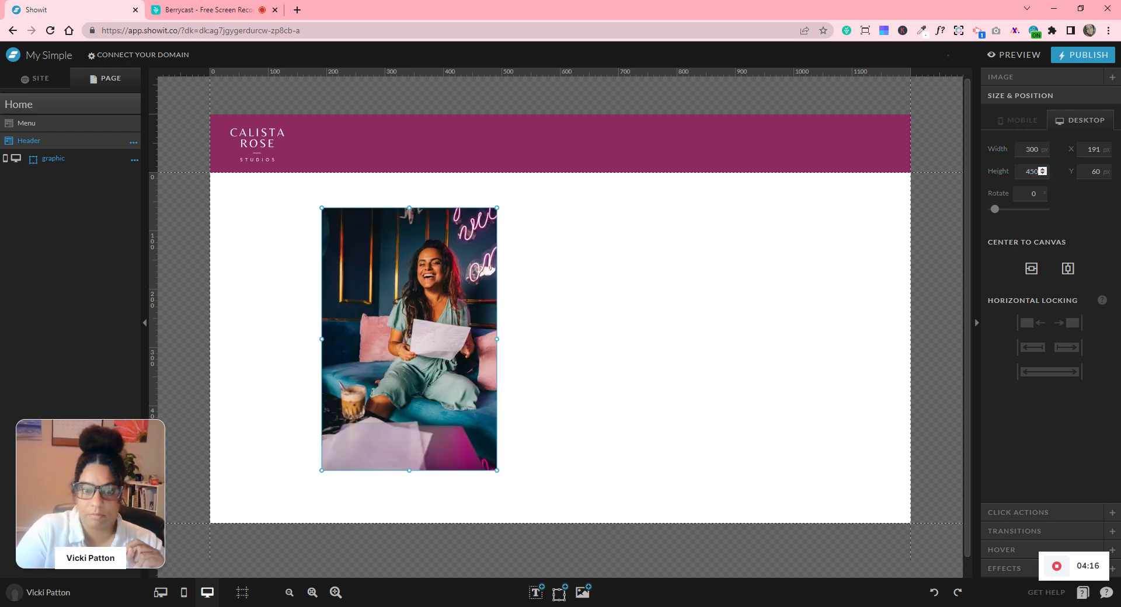
{"action": "left_click", "coordinate": [743, 330]}
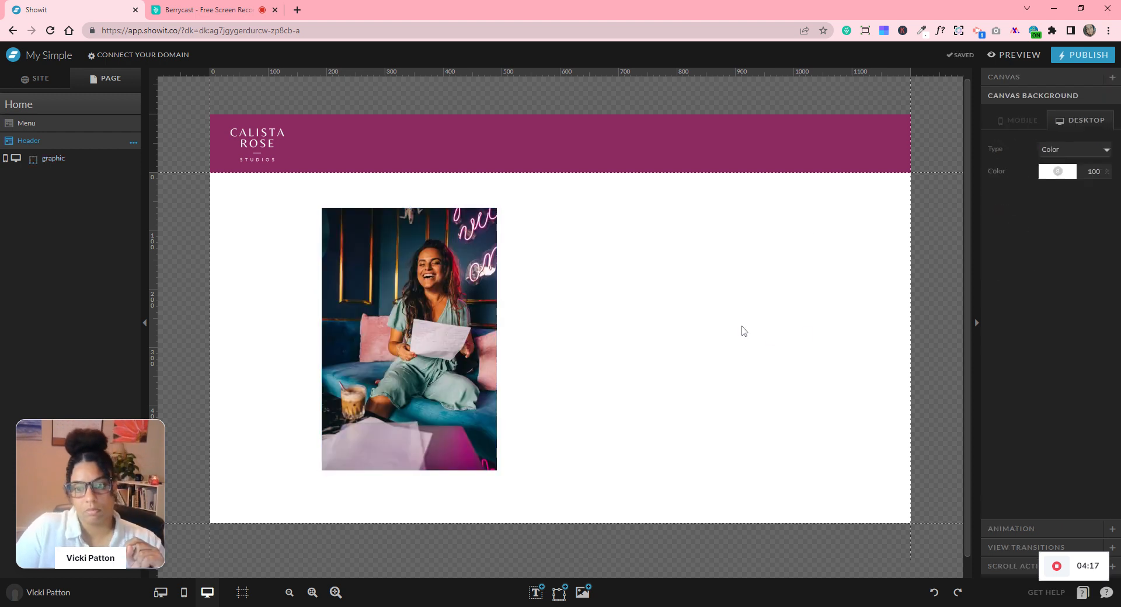
{"action": "left_click", "coordinate": [458, 382]}
{"action": "mouse_move", "coordinate": [533, 602]}
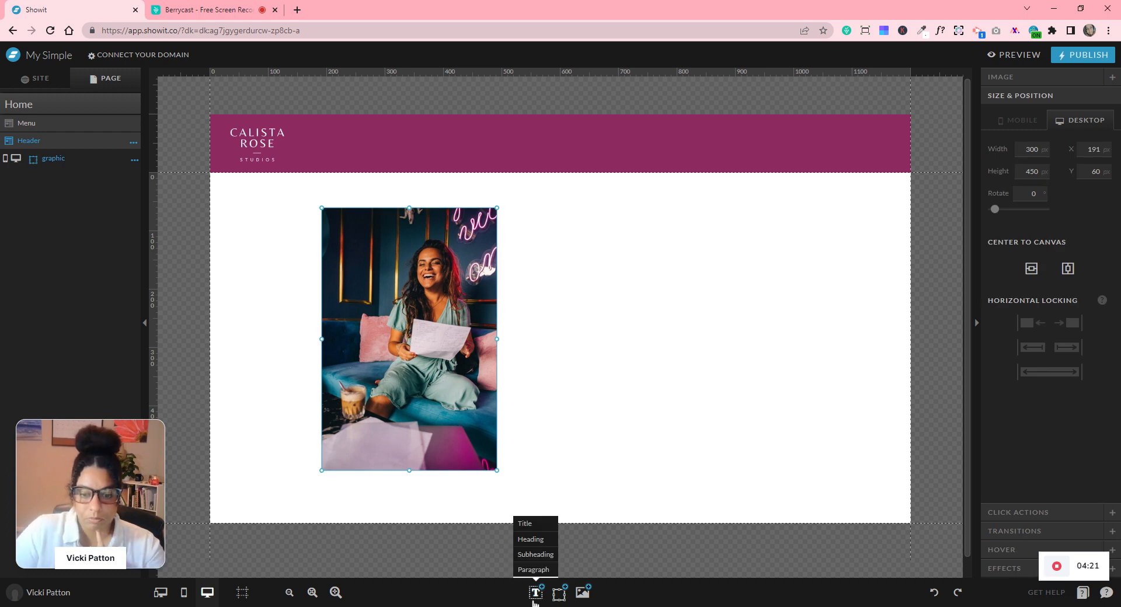
- Add a heading right of the photo reading 'We do X, for Y, so they can Z and Z', sized to two lines
{"action": "left_click", "coordinate": [542, 545]}
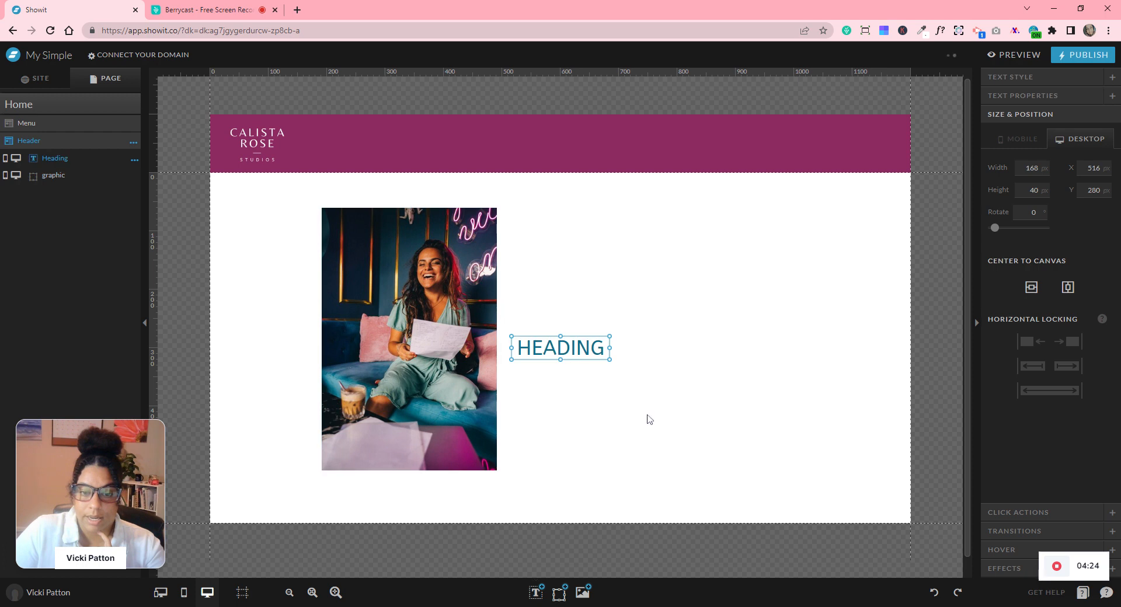
{"action": "left_click_drag", "start_coordinate": [596, 345], "coordinate": [659, 285]}
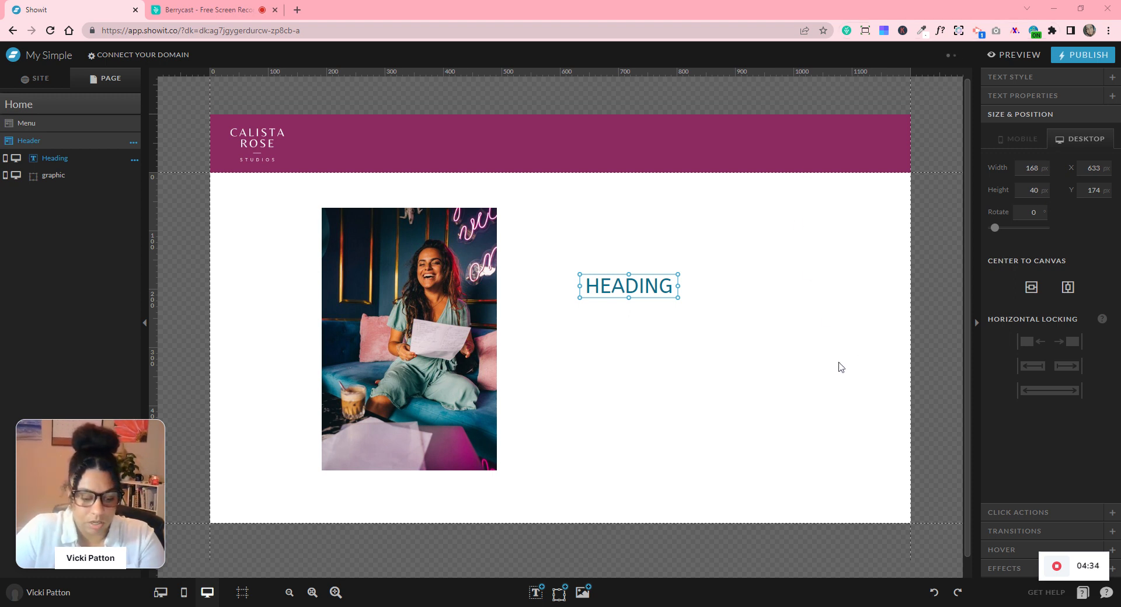
{"action": "double_click", "coordinate": [655, 285]}
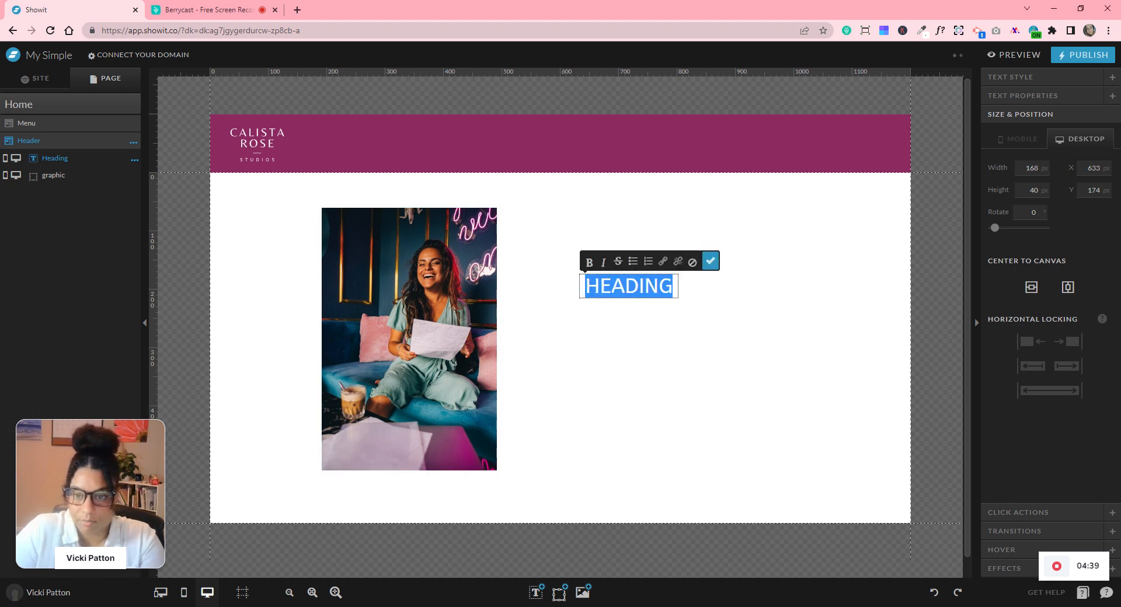
{"action": "type", "text": "WE DO X,"}
{"action": "left_click", "coordinate": [710, 261]}
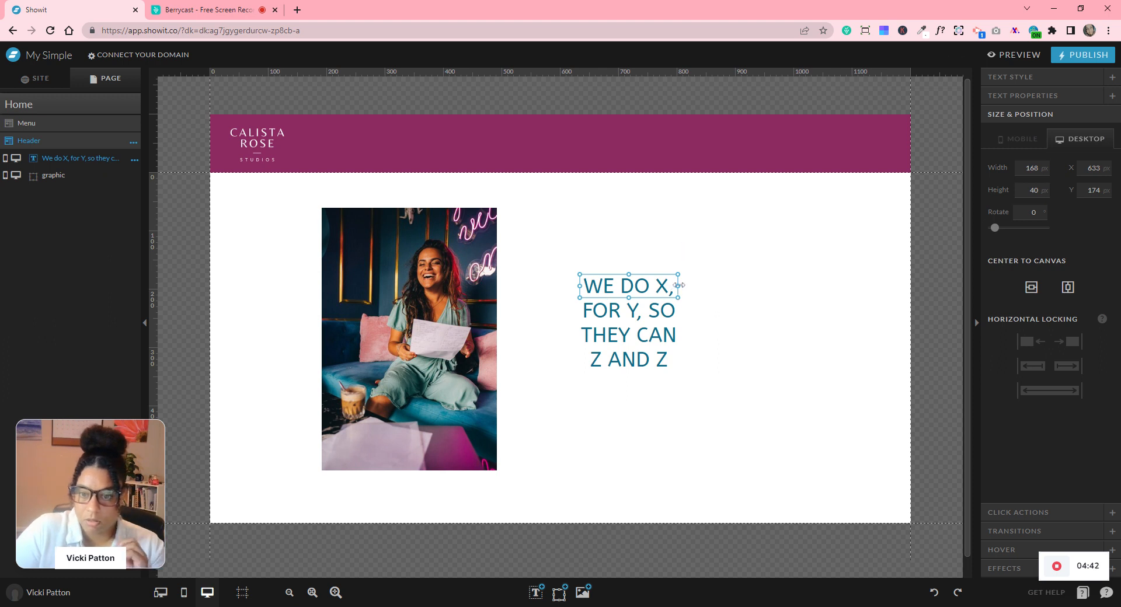
{"action": "left_click_drag", "start_coordinate": [677, 286], "coordinate": [794, 287]}
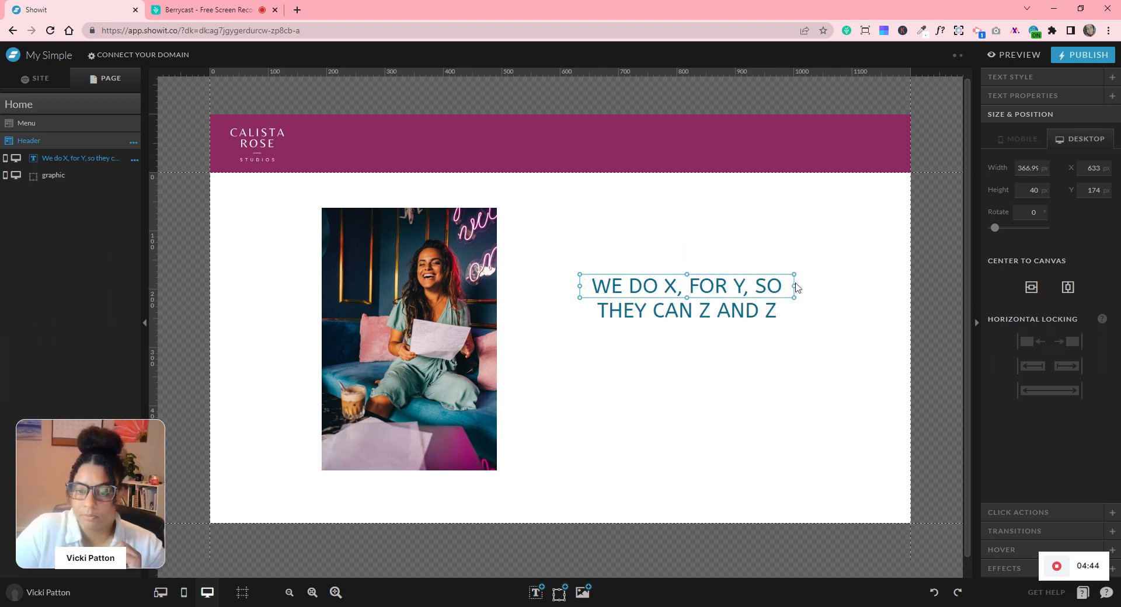
{"action": "left_click_drag", "start_coordinate": [687, 298], "coordinate": [689, 324]}
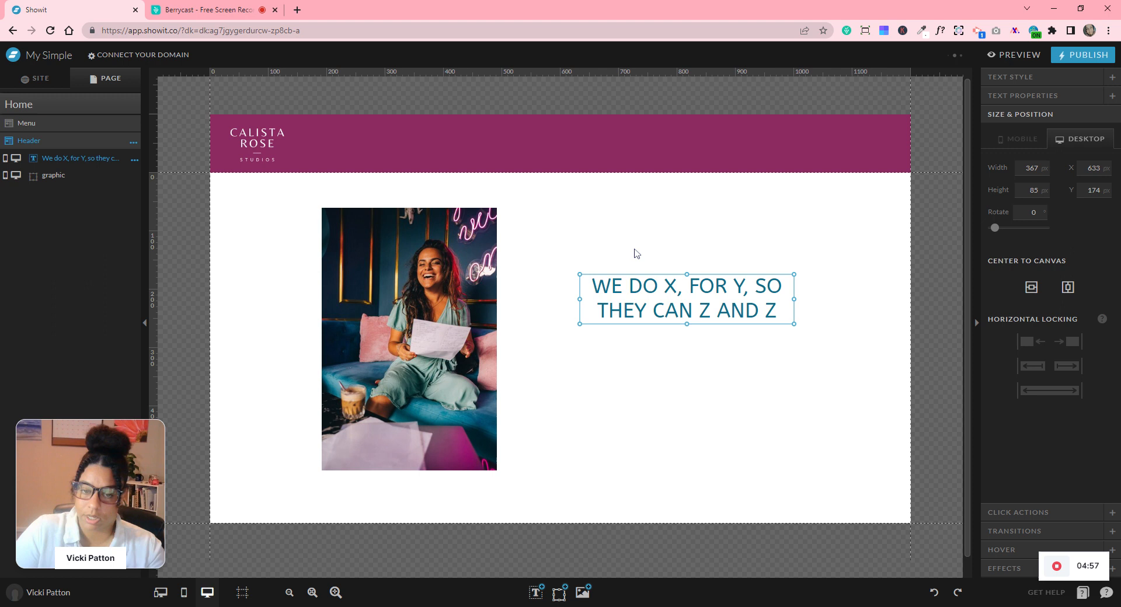
- Add a subheading below the heading, paste Lorem ipsum text, and resize it to 309 × 112 px
{"action": "mouse_move", "coordinate": [535, 592]}
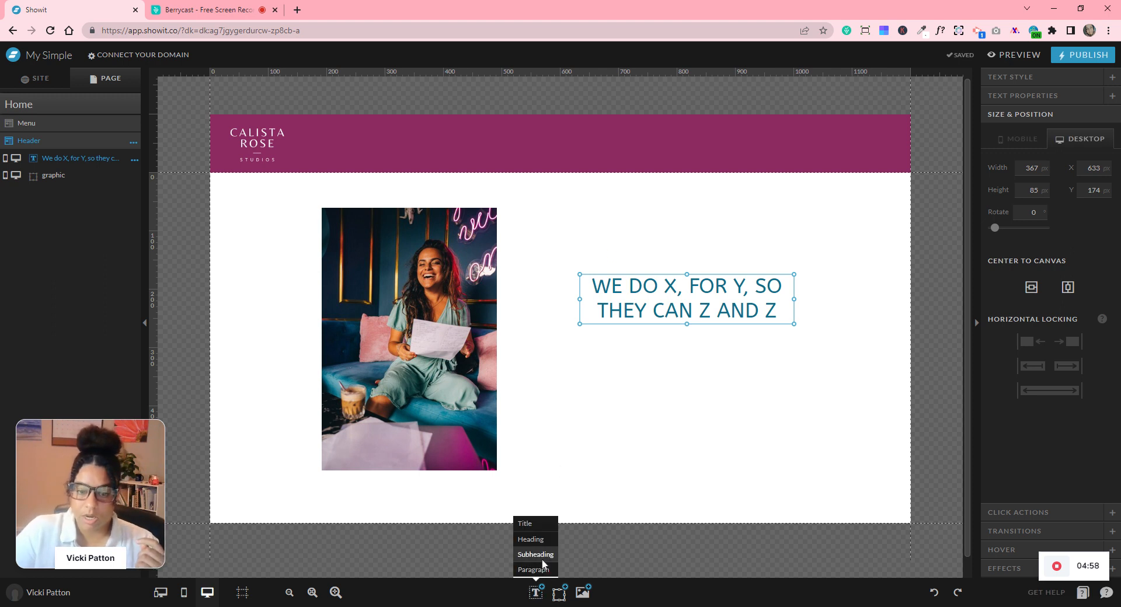
{"action": "left_click", "coordinate": [542, 562]}
{"action": "left_click_drag", "start_coordinate": [584, 350], "coordinate": [704, 339]}
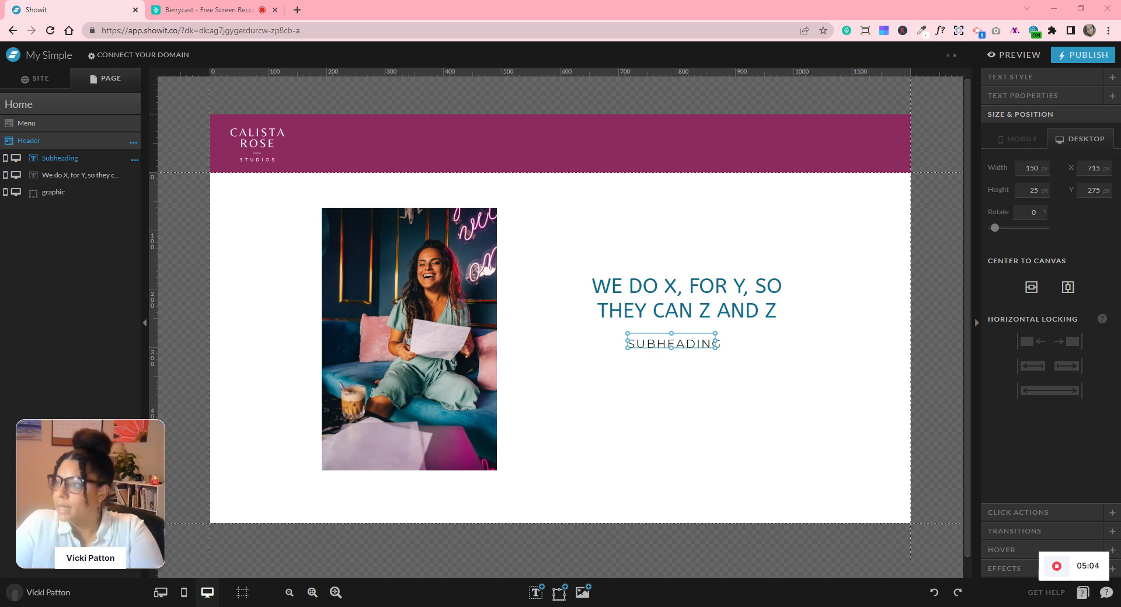
{"action": "double_click", "coordinate": [677, 342]}
{"action": "double_click", "coordinate": [676, 341]}
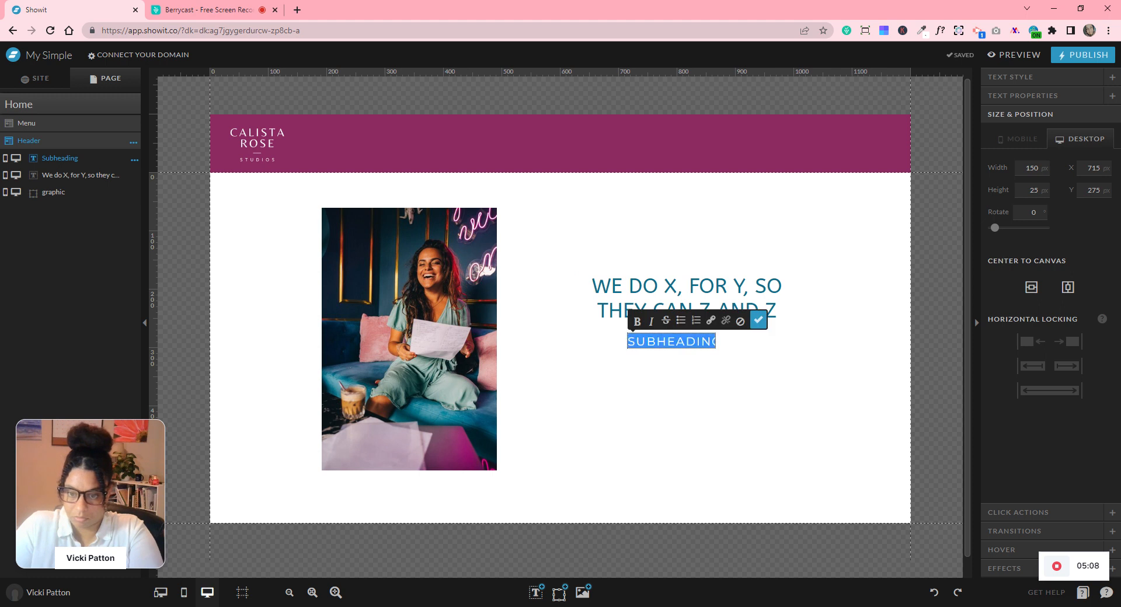
{"action": "type", "text": "LOREM"}
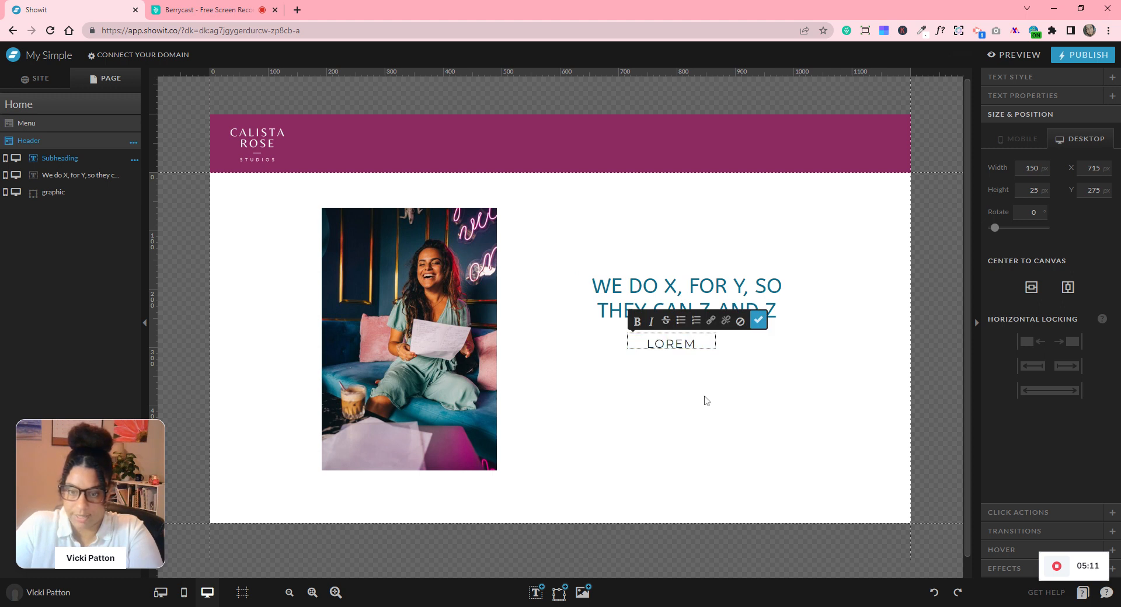
{"action": "left_click", "coordinate": [758, 320]}
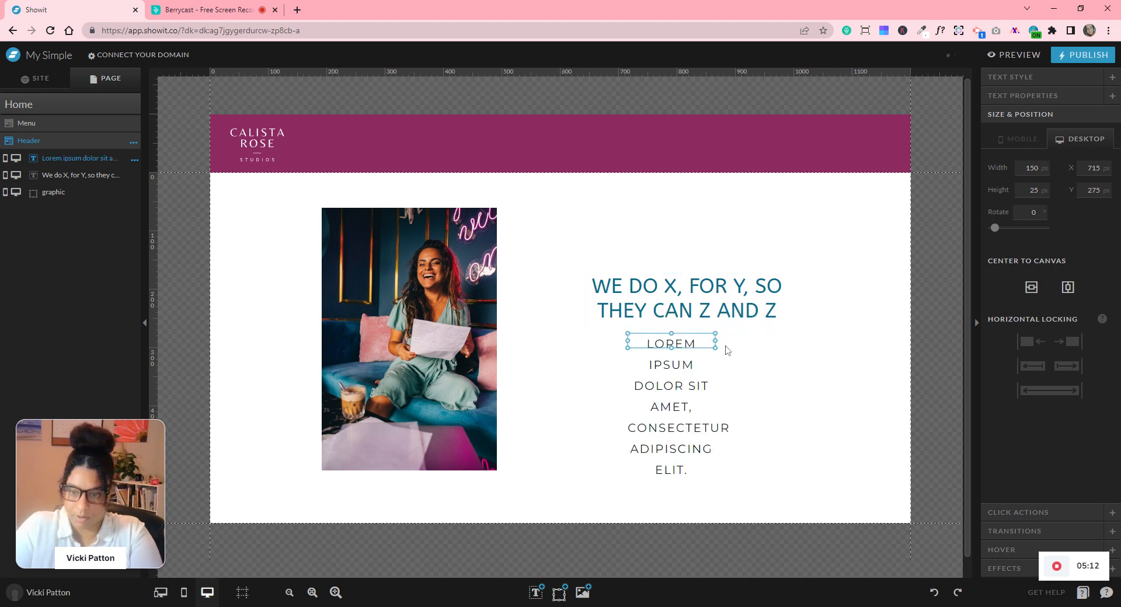
{"action": "left_click_drag", "start_coordinate": [715, 340], "coordinate": [808, 341]}
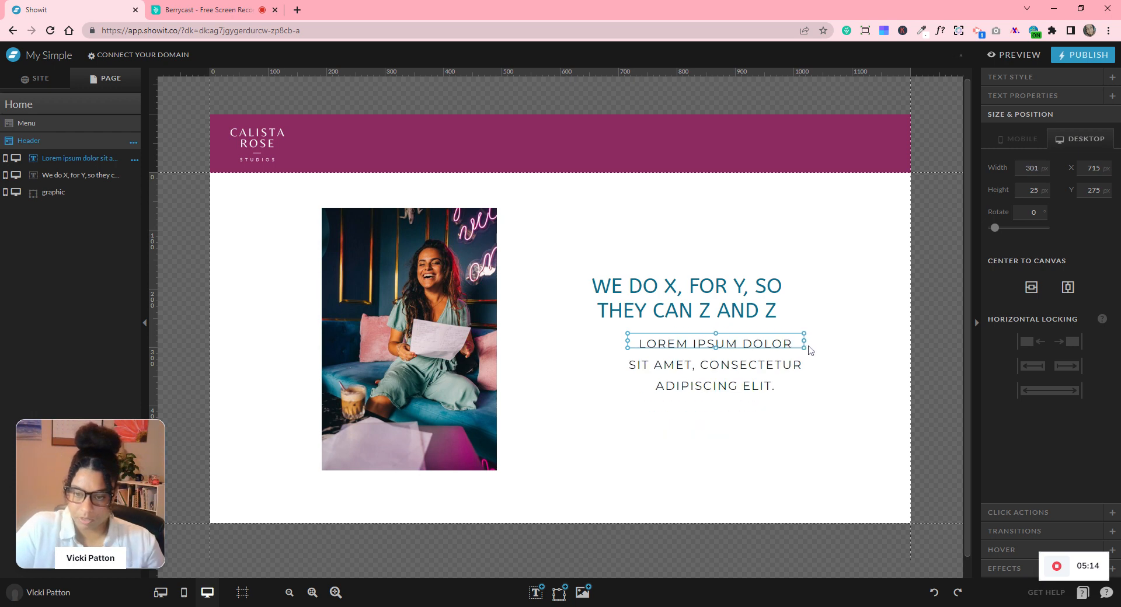
{"action": "left_click_drag", "start_coordinate": [718, 349], "coordinate": [707, 379]}
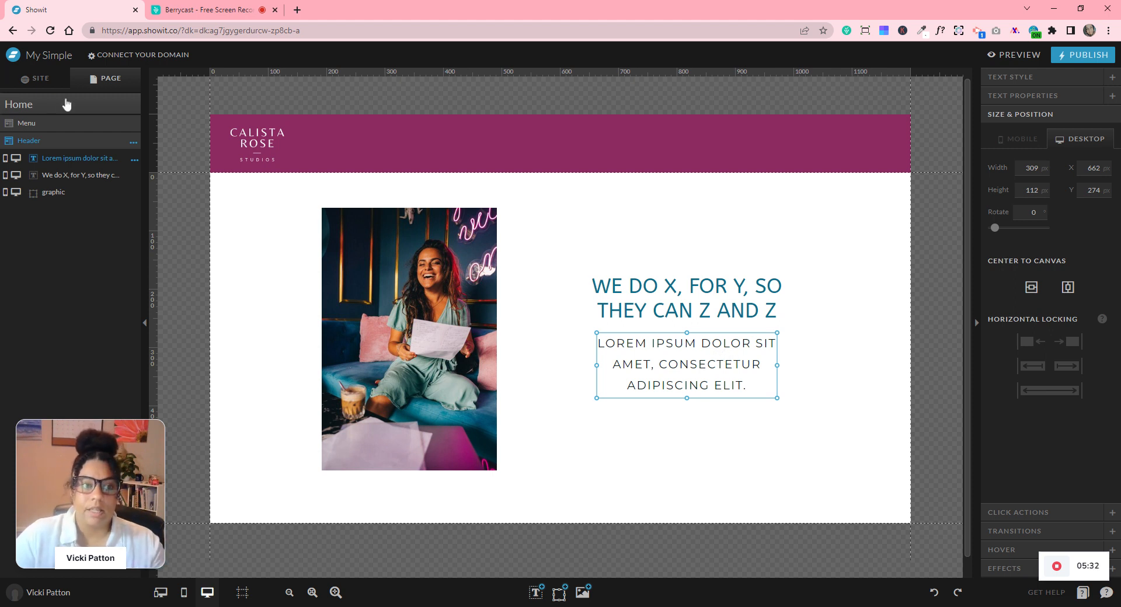
- Inspect the Subheading type style in the site's Design Settings, then close the dialog
{"action": "left_click", "coordinate": [36, 78]}
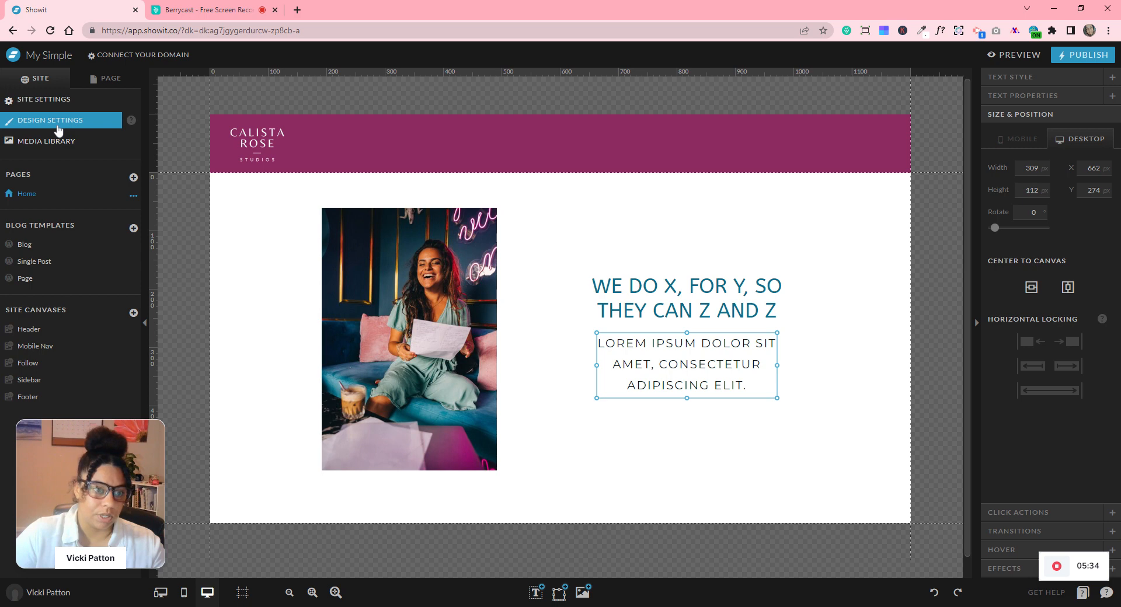
{"action": "left_click", "coordinate": [90, 120]}
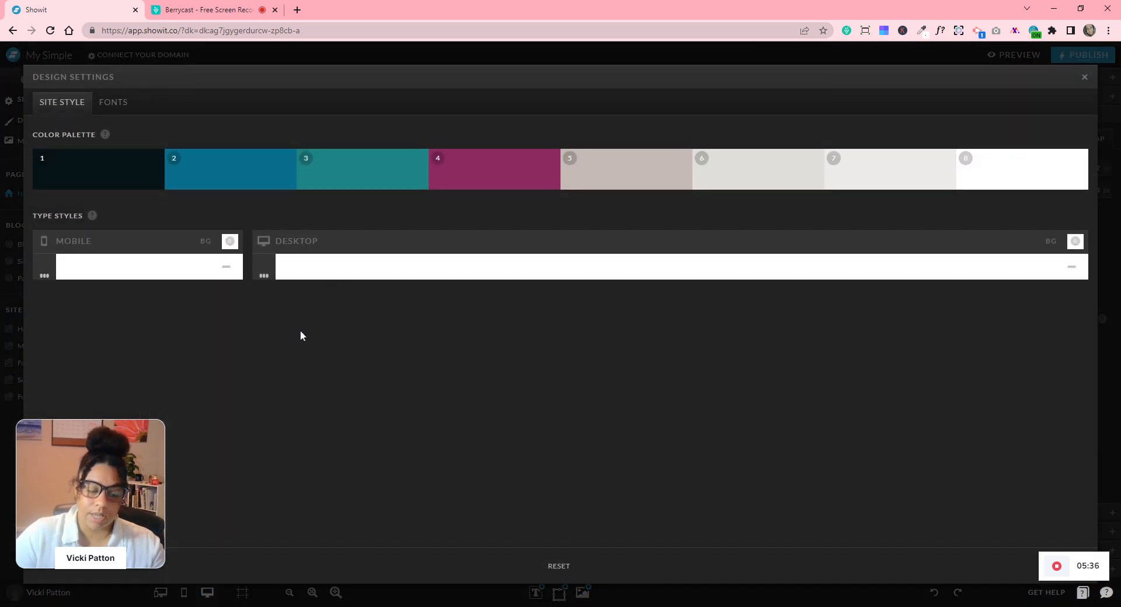
{"action": "left_click", "coordinate": [264, 369]}
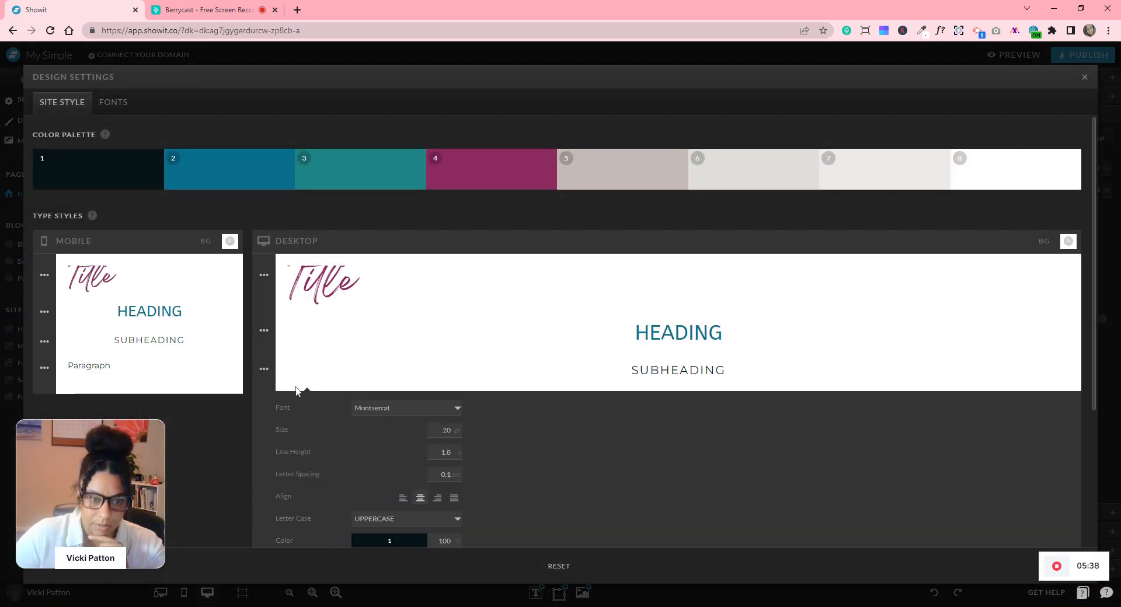
{"action": "scroll", "coordinate": [447, 415], "scroll_direction": "down", "scroll_amount": 1}
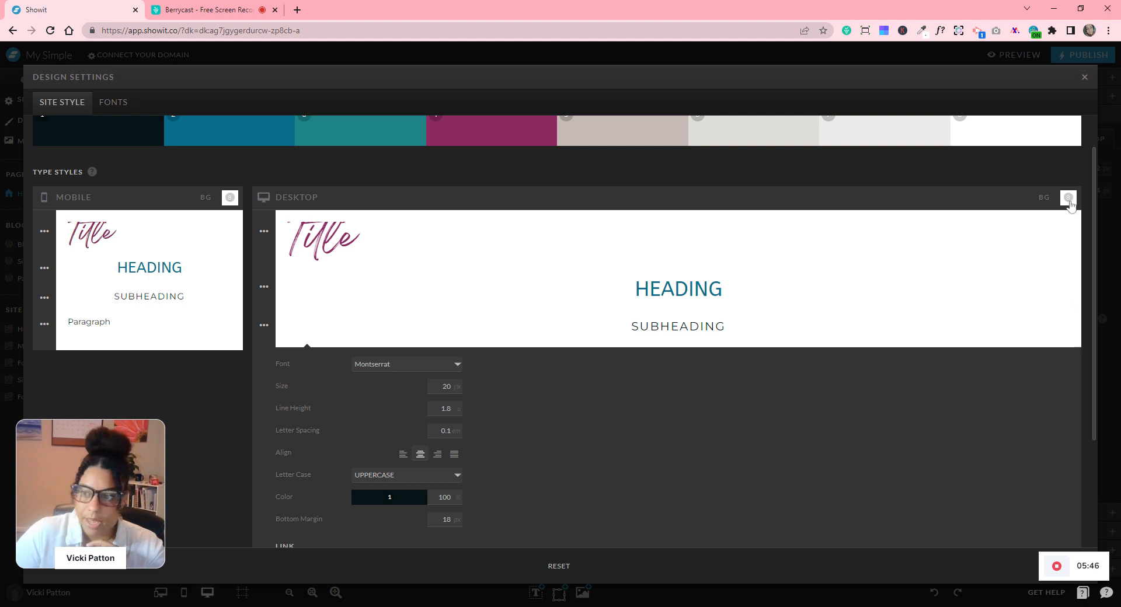
{"action": "left_click", "coordinate": [1081, 77]}
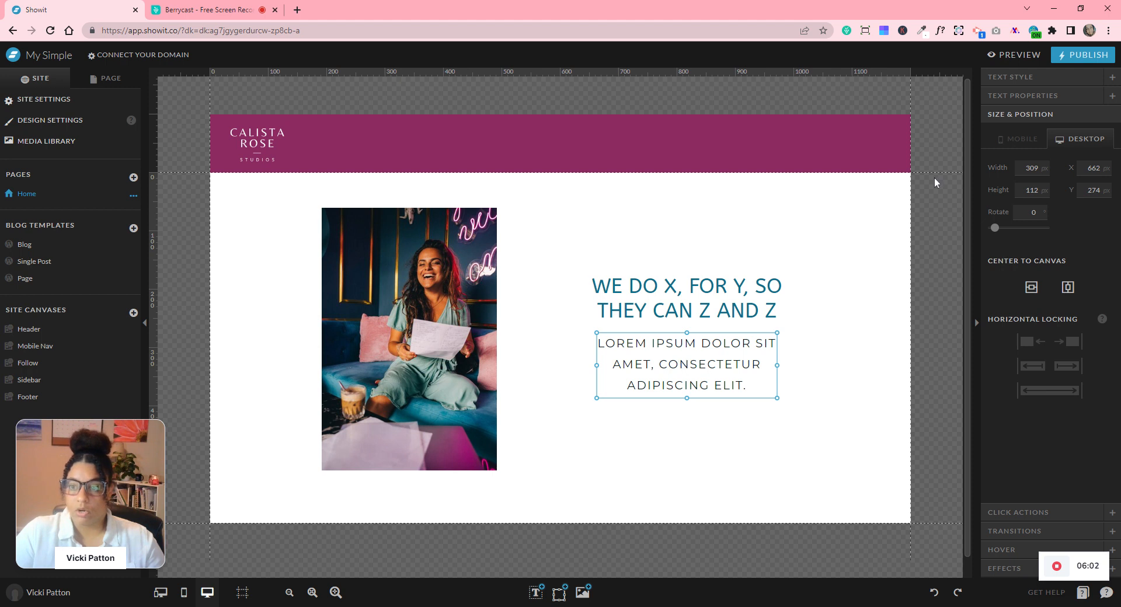
- Set the paragraph's letter case to Normal and resize its box to wrap onto two lines
{"action": "left_click", "coordinate": [1009, 79]}
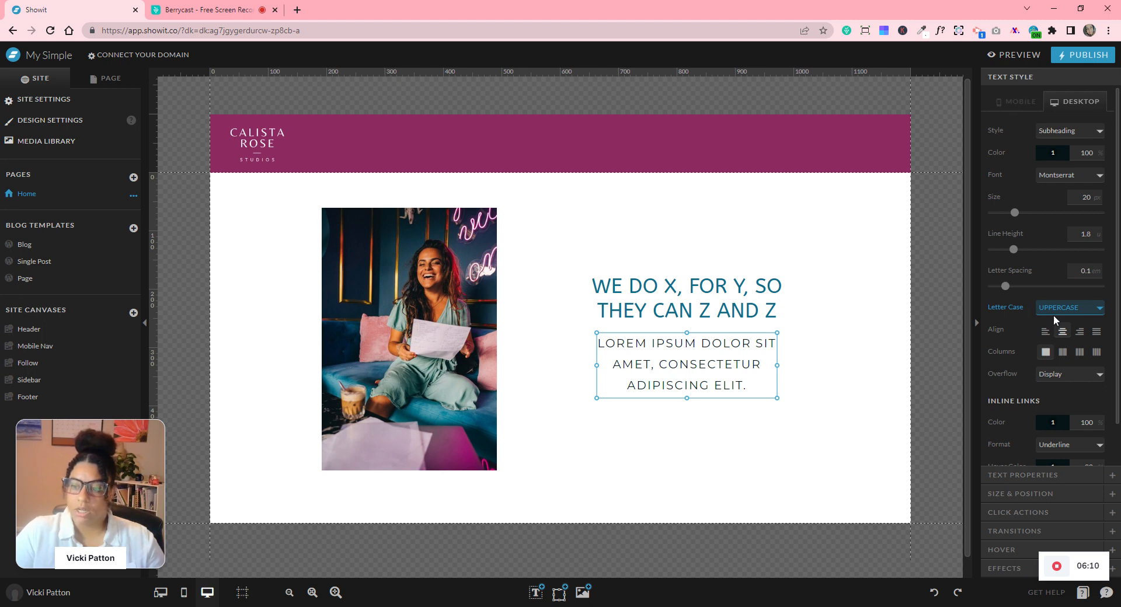
{"action": "left_click", "coordinate": [1063, 330]}
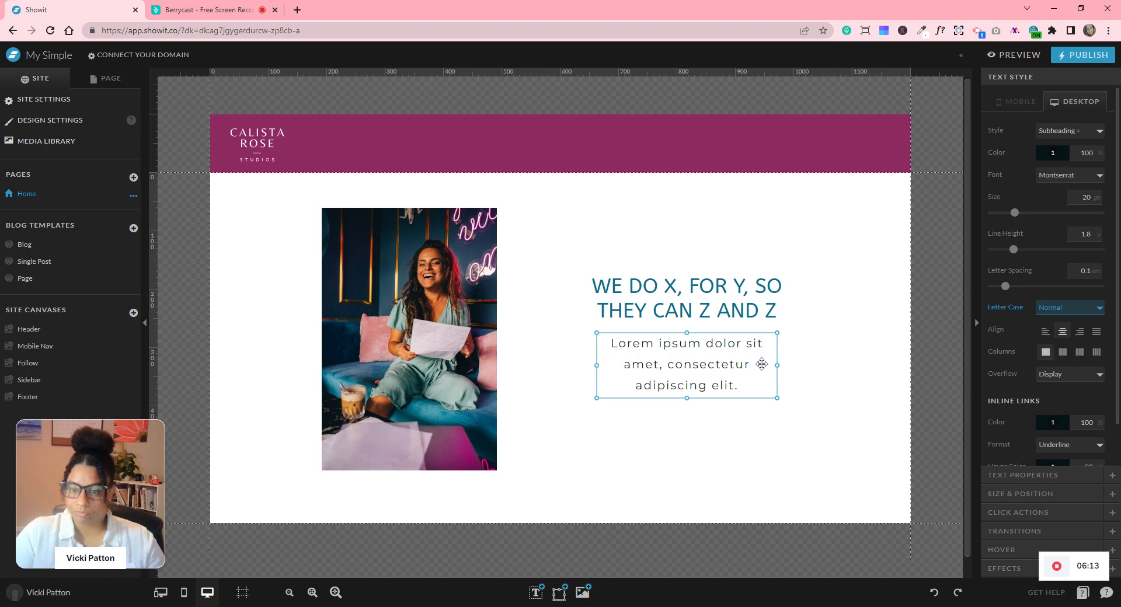
{"action": "left_click_drag", "start_coordinate": [777, 365], "coordinate": [826, 365]}
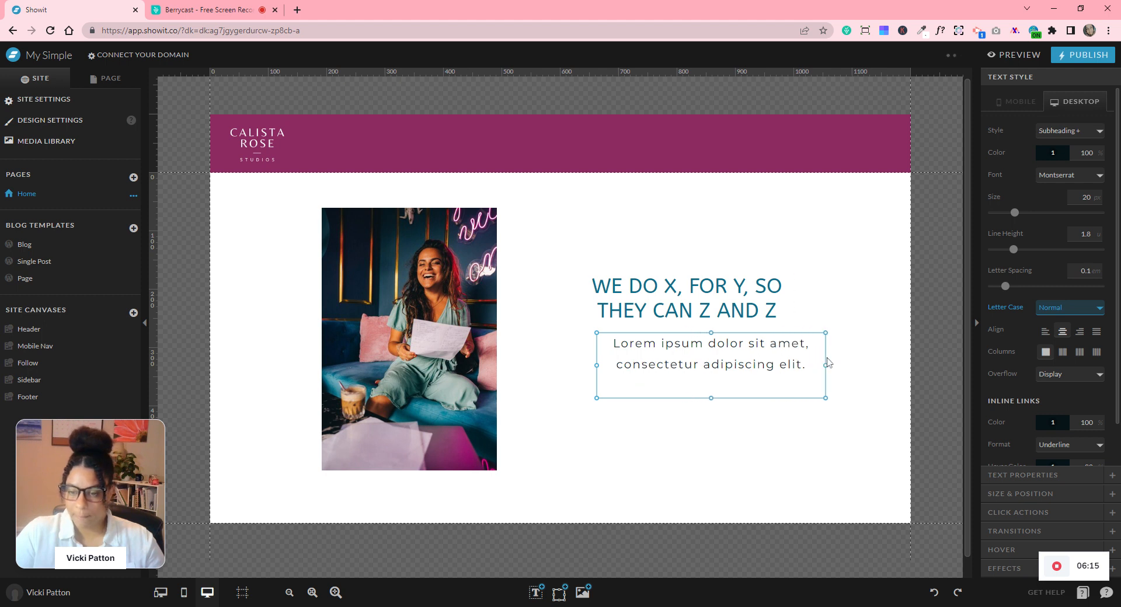
{"action": "left_click_drag", "start_coordinate": [710, 397], "coordinate": [702, 377]}
- Enlarge the heading to size 45, widen its box, and move the paragraph just beneath it
{"action": "left_click", "coordinate": [652, 296]}
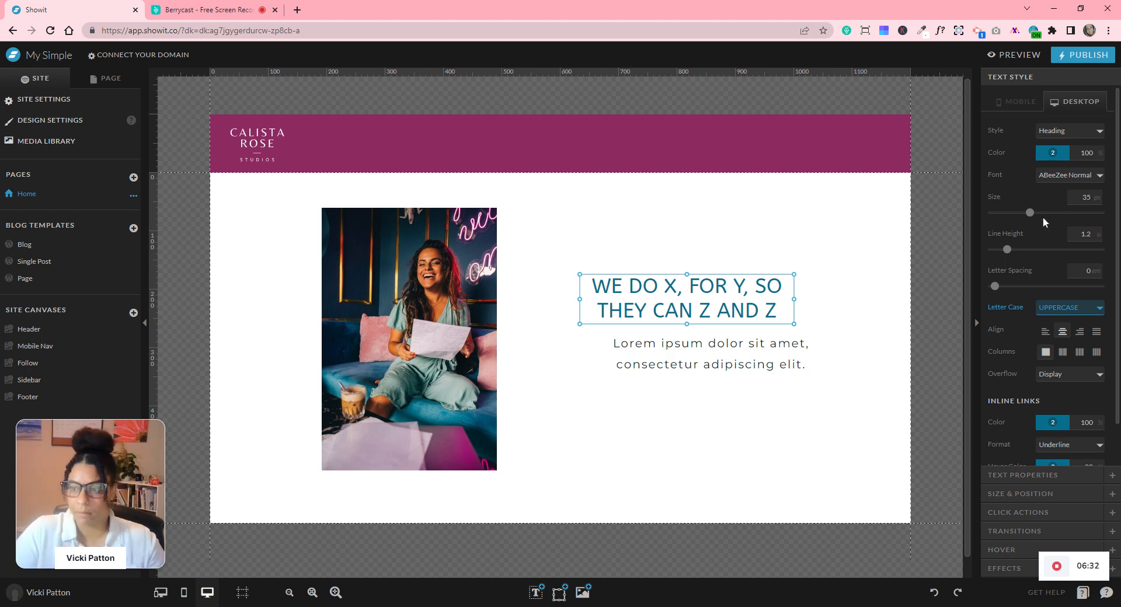
{"action": "left_click", "coordinate": [1085, 197]}
{"action": "type", "text": "45"}
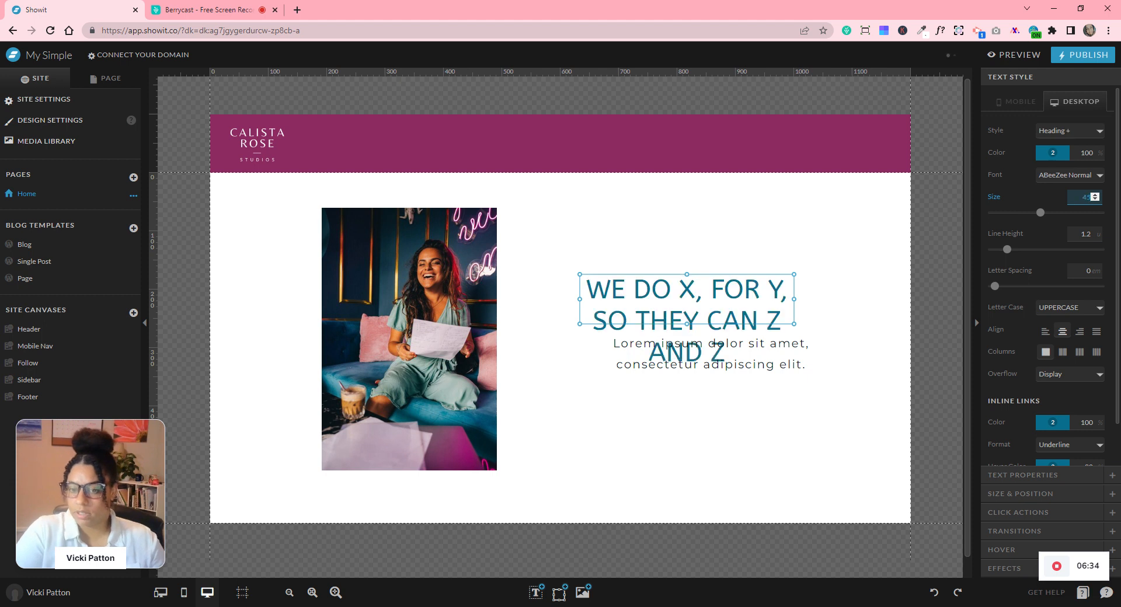
{"action": "left_click_drag", "start_coordinate": [795, 298], "coordinate": [841, 299]}
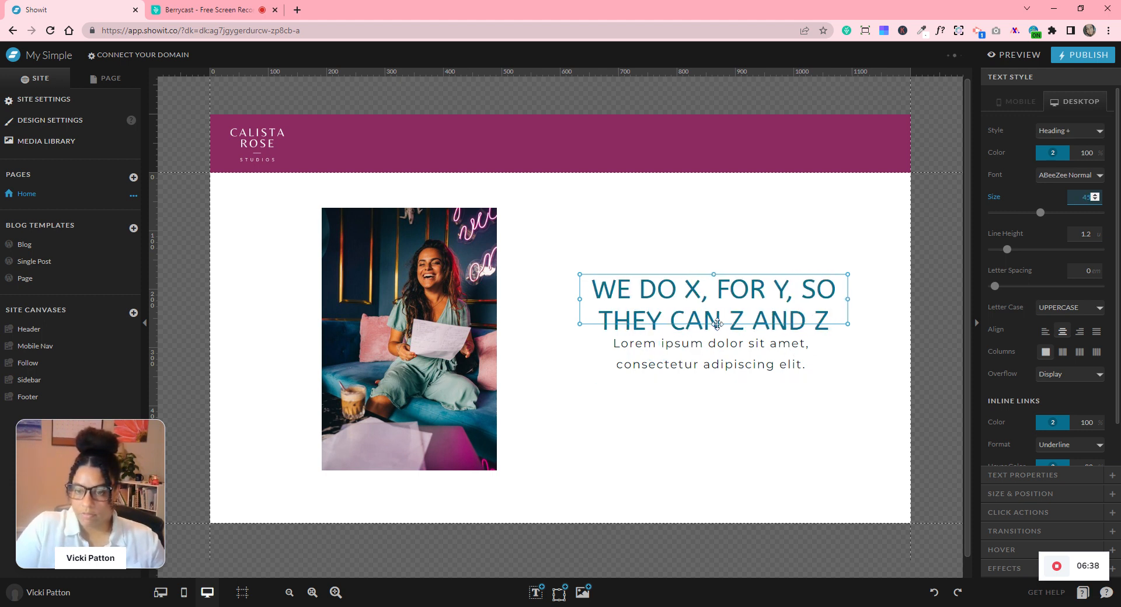
{"action": "left_click_drag", "start_coordinate": [711, 325], "coordinate": [728, 400]}
{"action": "left_click", "coordinate": [735, 379]}
{"action": "left_click", "coordinate": [833, 493]}
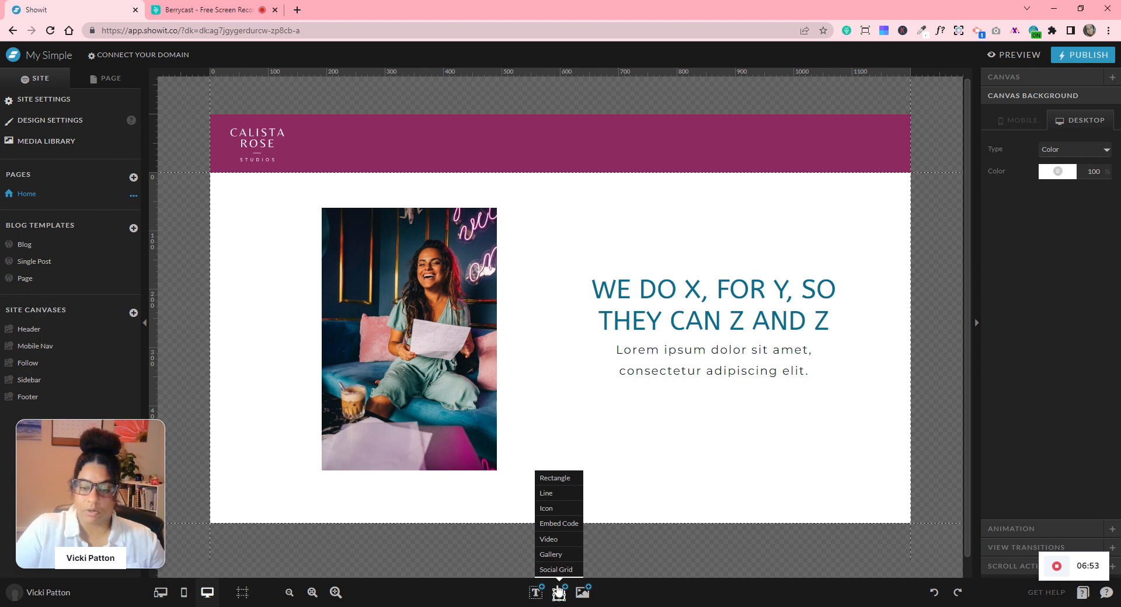
- Add a rectangle and resize it into a button bar below the Lorem ipsum paragraph
{"action": "left_click", "coordinate": [547, 479]}
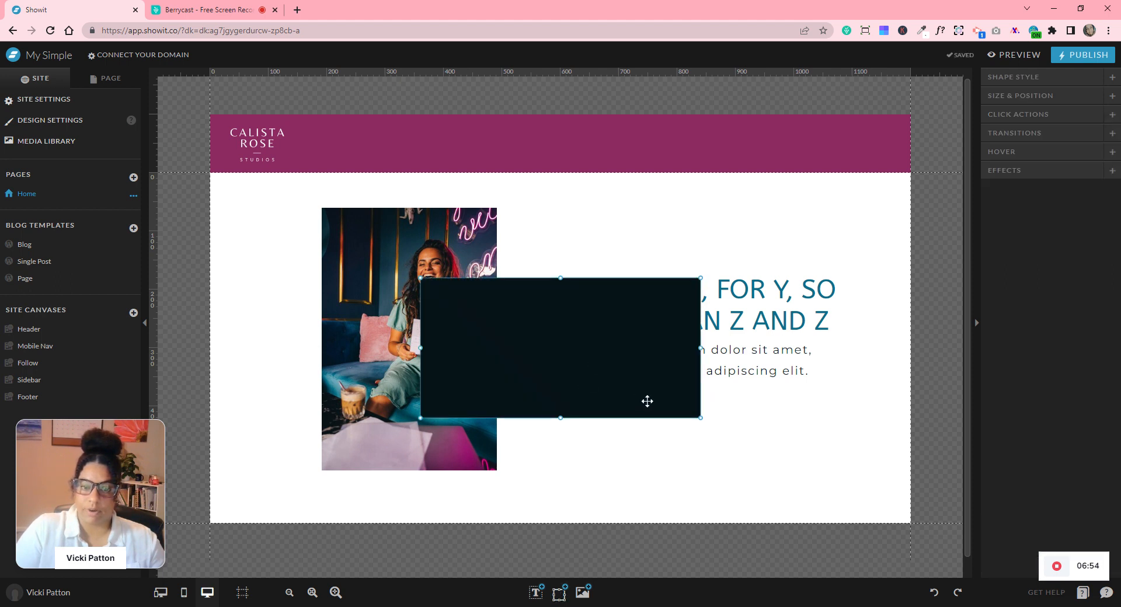
{"action": "left_click_drag", "start_coordinate": [700, 418], "coordinate": [600, 316]}
{"action": "left_click_drag", "start_coordinate": [532, 298], "coordinate": [743, 413]}
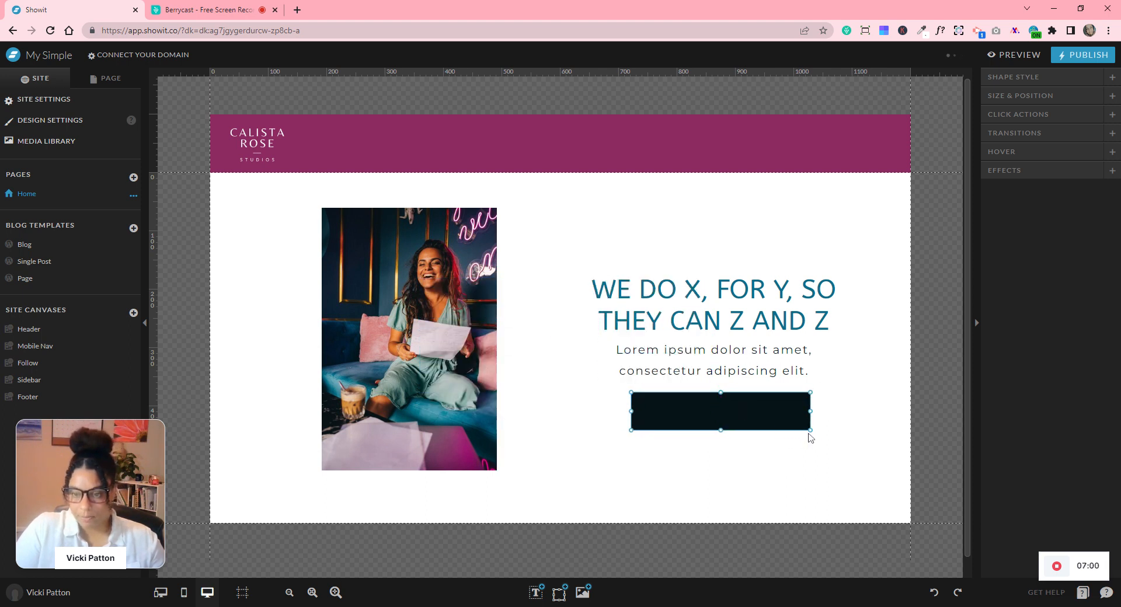
{"action": "left_click_drag", "start_coordinate": [811, 430], "coordinate": [795, 420]}
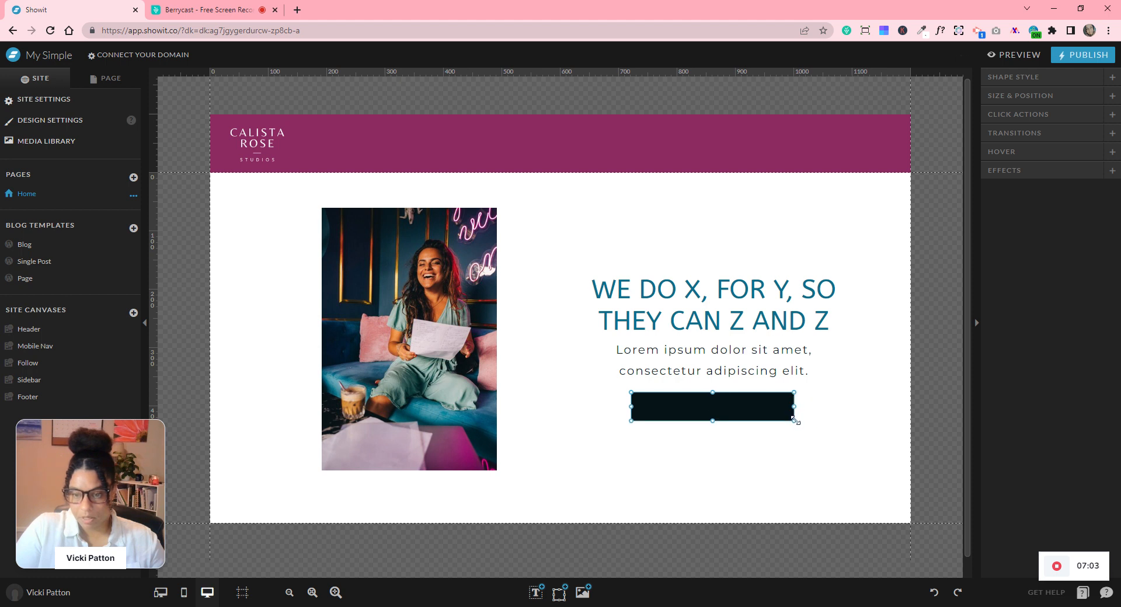
{"action": "left_click", "coordinate": [815, 479]}
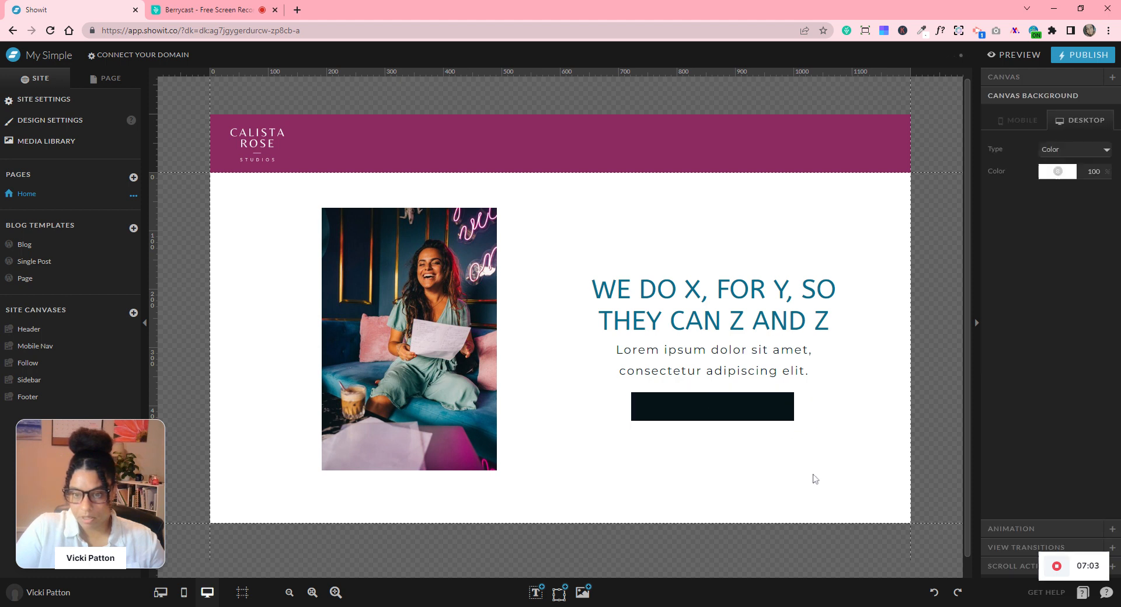
{"action": "left_click", "coordinate": [742, 412]}
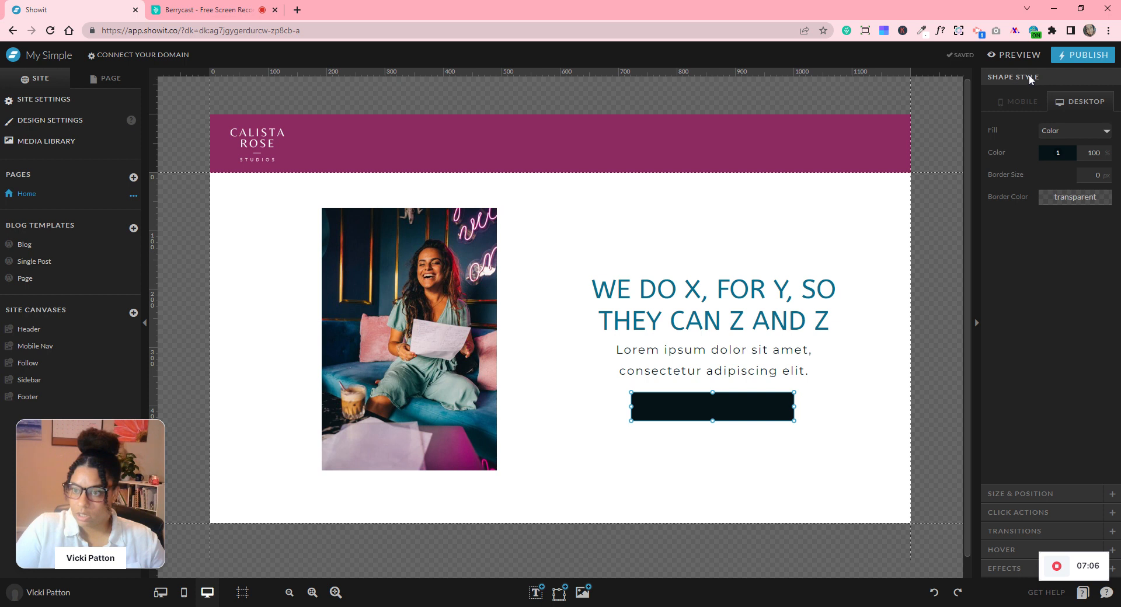
{"action": "left_click", "coordinate": [854, 439]}
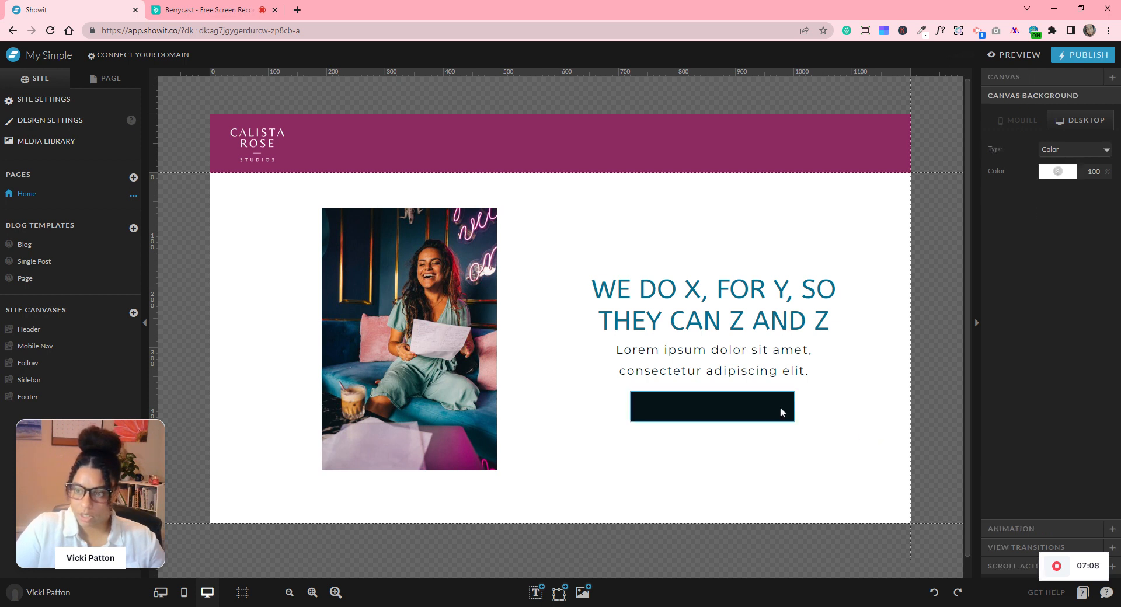
- Fill the rectangle with teal palette colour 3 and give it a dark palette colour 1 border
{"action": "left_click", "coordinate": [780, 409]}
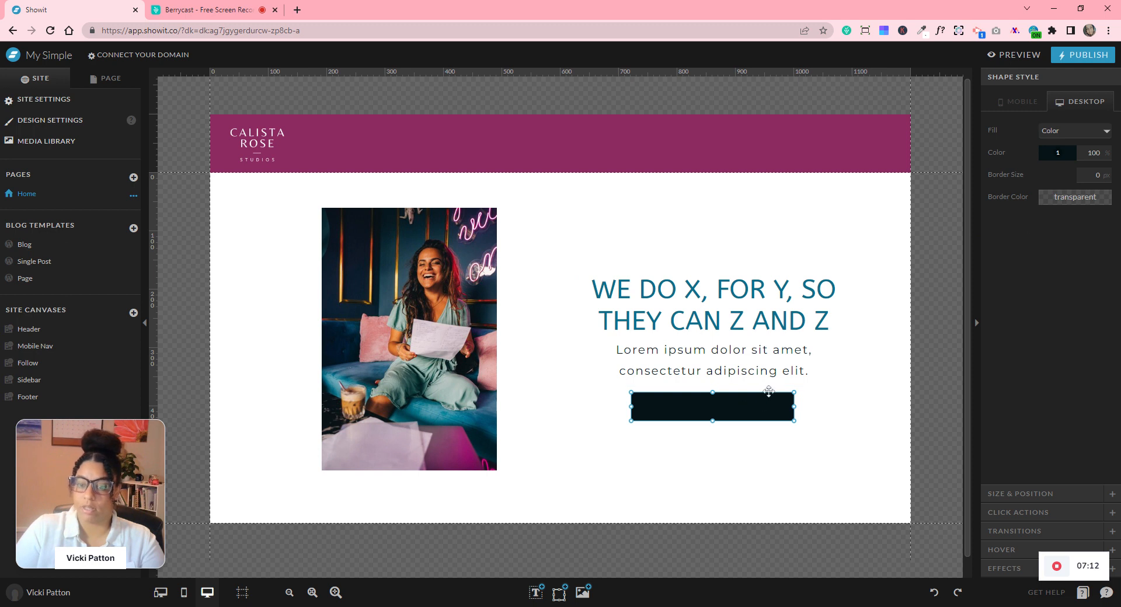
{"action": "left_click", "coordinate": [1051, 156]}
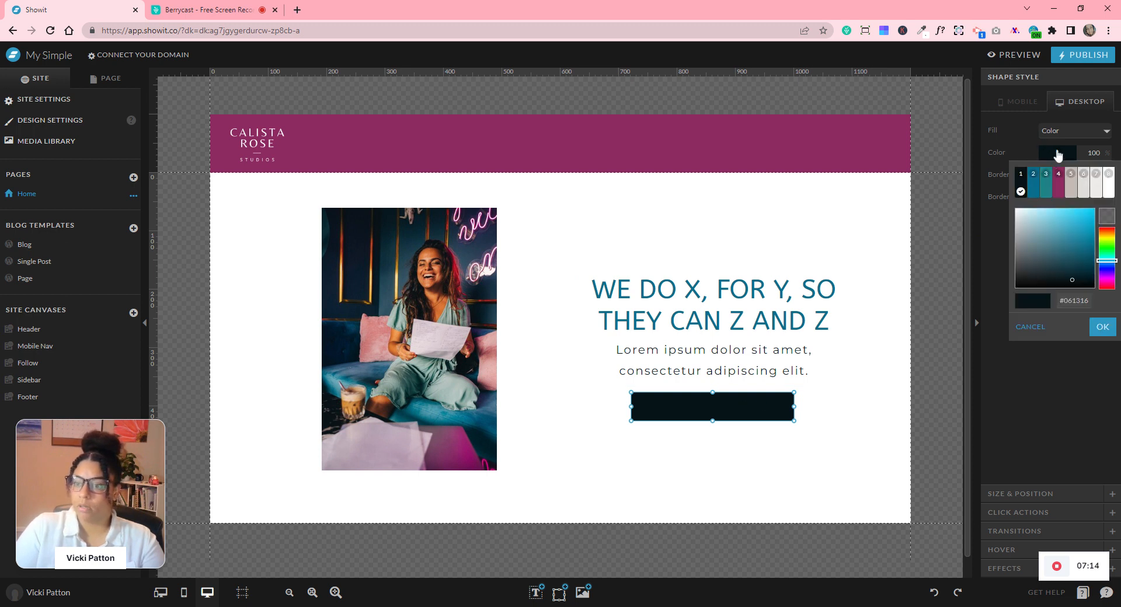
{"action": "left_click", "coordinate": [1049, 196]}
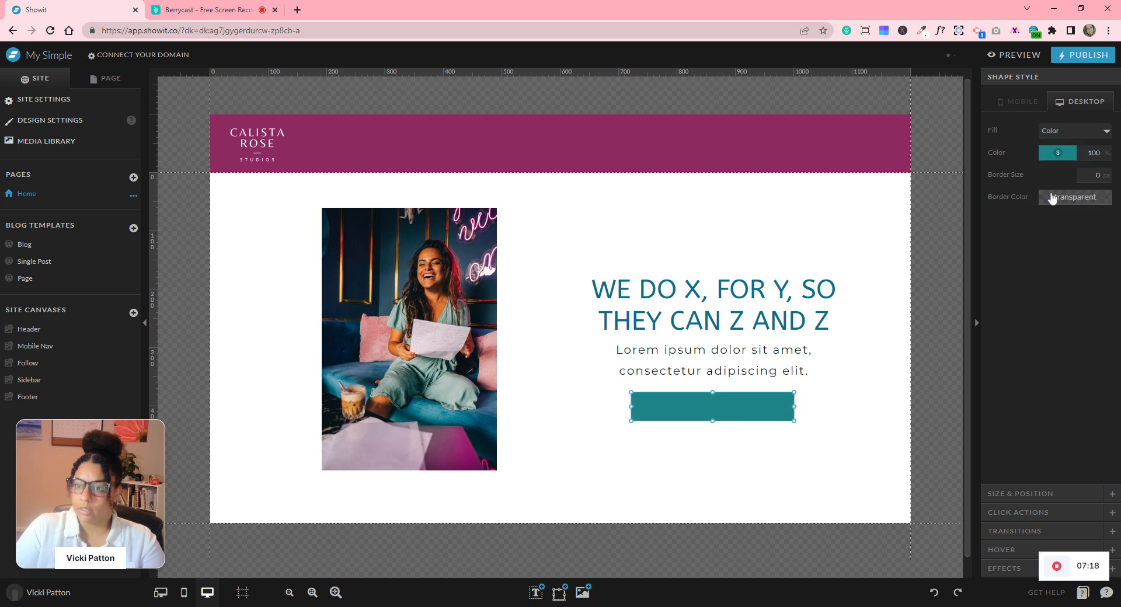
{"action": "left_click", "coordinate": [858, 464]}
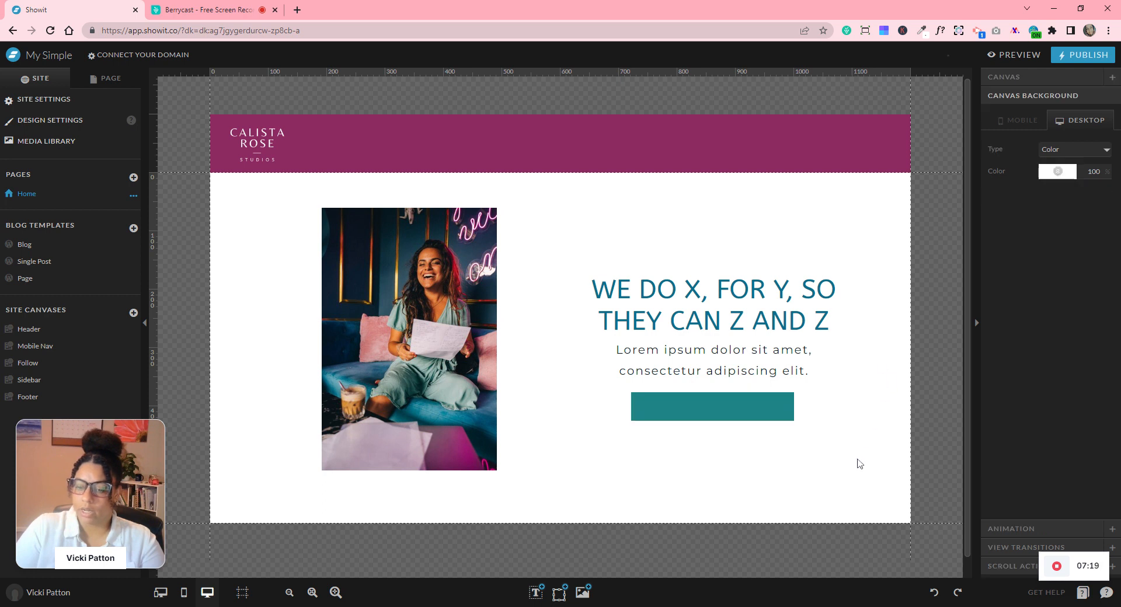
{"action": "left_click", "coordinate": [771, 419]}
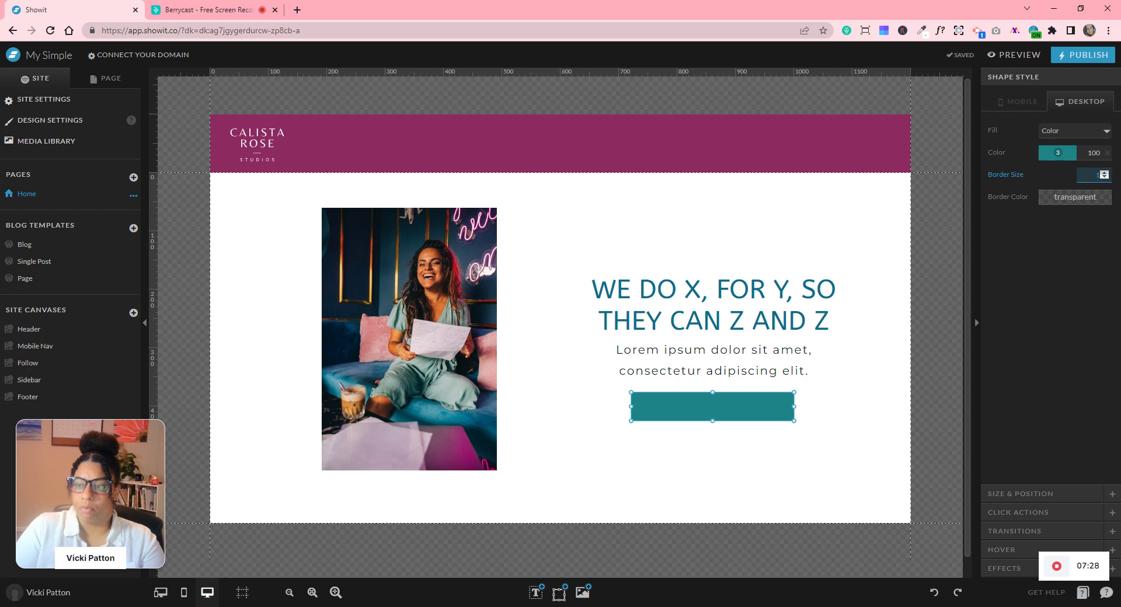
{"action": "left_click", "coordinate": [1058, 194]}
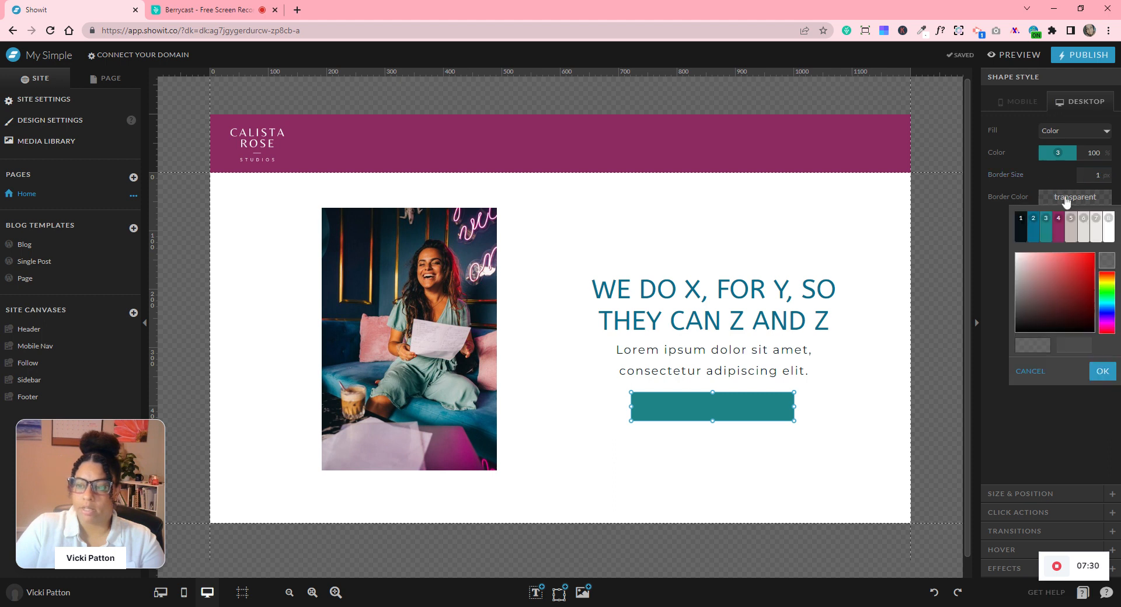
{"action": "left_click", "coordinate": [1037, 228]}
{"action": "left_click", "coordinate": [880, 444]}
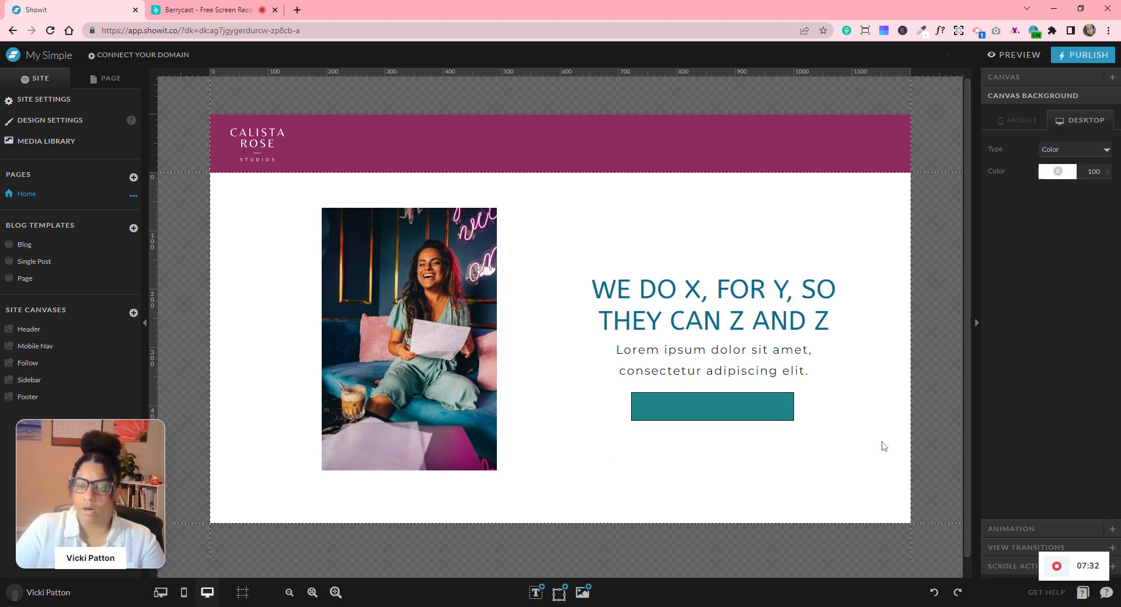
- Place a subheading text box on the teal button reading LET'S WORK TOGETHER and widen it
{"action": "mouse_move", "coordinate": [535, 592]}
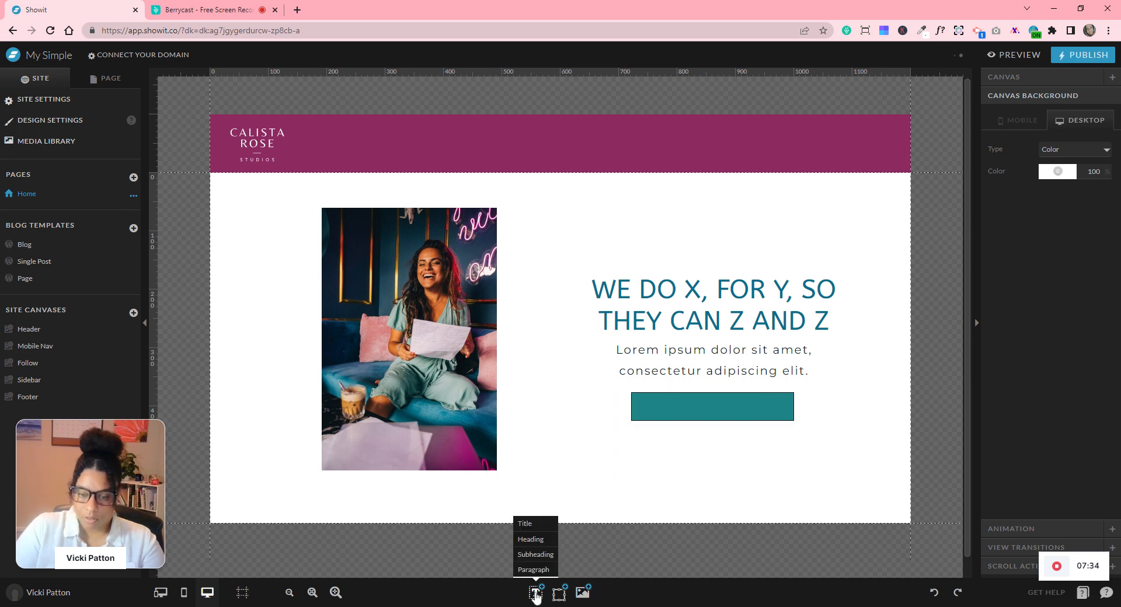
{"action": "left_click", "coordinate": [529, 559]}
{"action": "left_click_drag", "start_coordinate": [566, 355], "coordinate": [697, 406]}
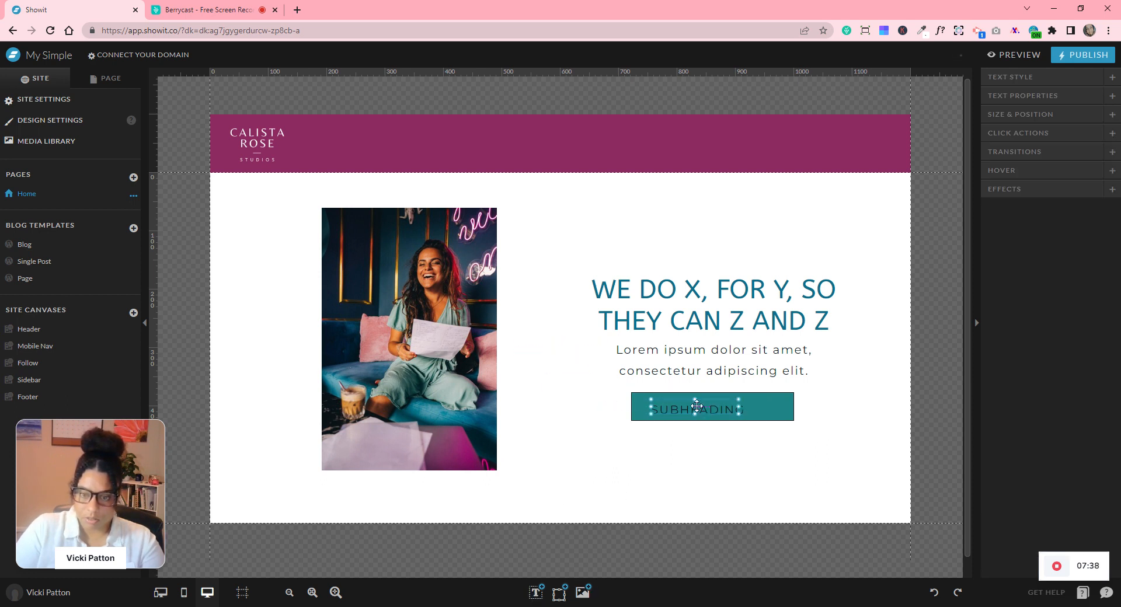
{"action": "double_click", "coordinate": [696, 407]}
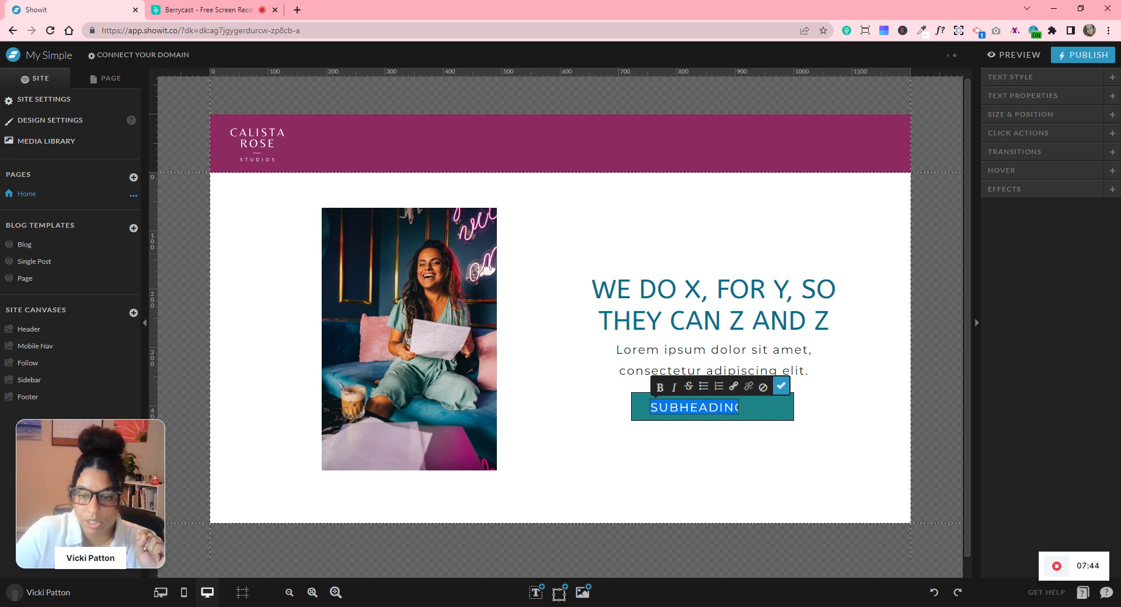
{"action": "type", "text": "LET"}
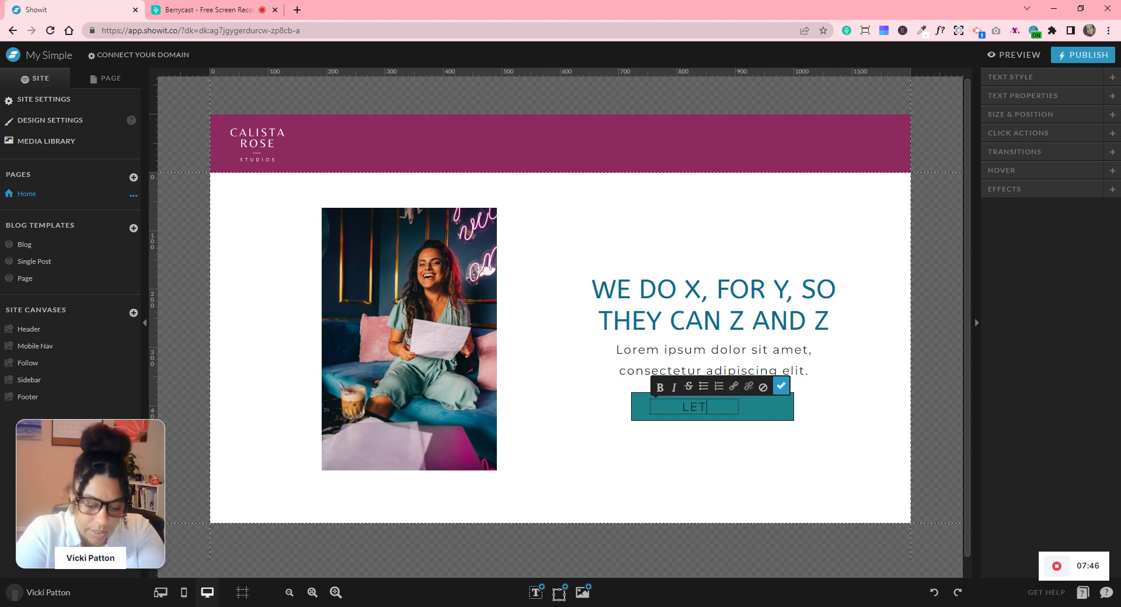
{"action": "type", "text": "'S WO"}
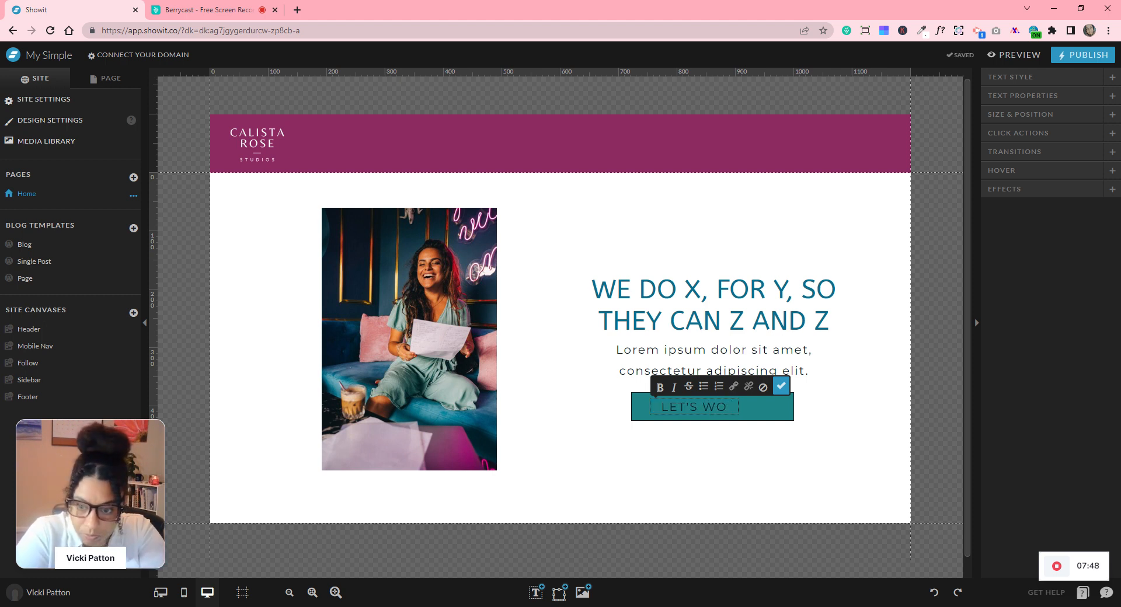
{"action": "type", "text": "RK TOGETHER"}
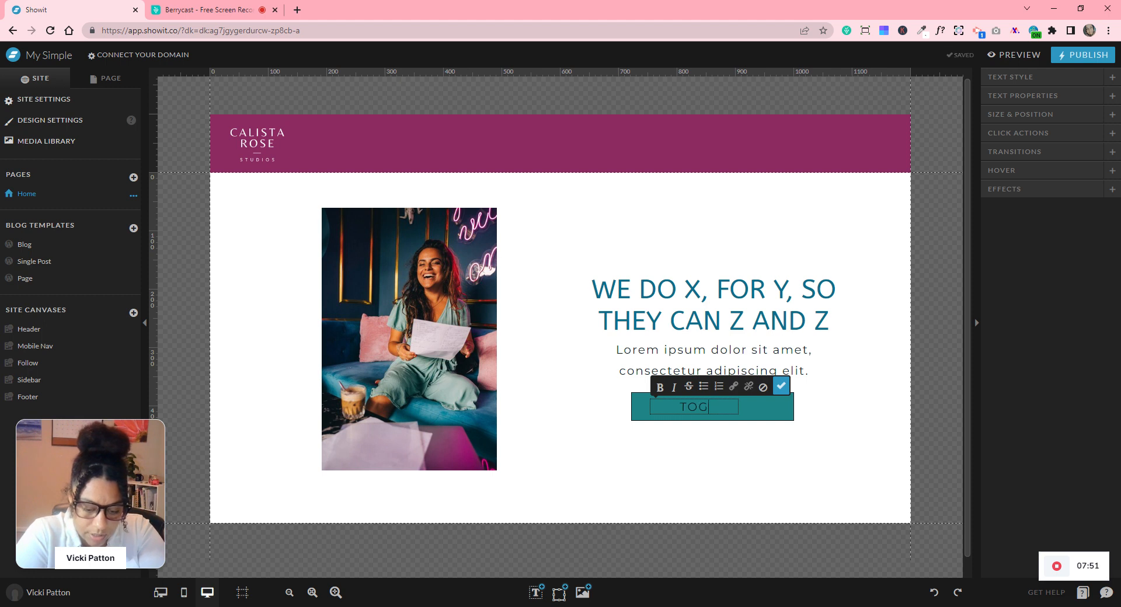
{"action": "left_click", "coordinate": [781, 386]}
{"action": "left_click_drag", "start_coordinate": [739, 408], "coordinate": [847, 409]}
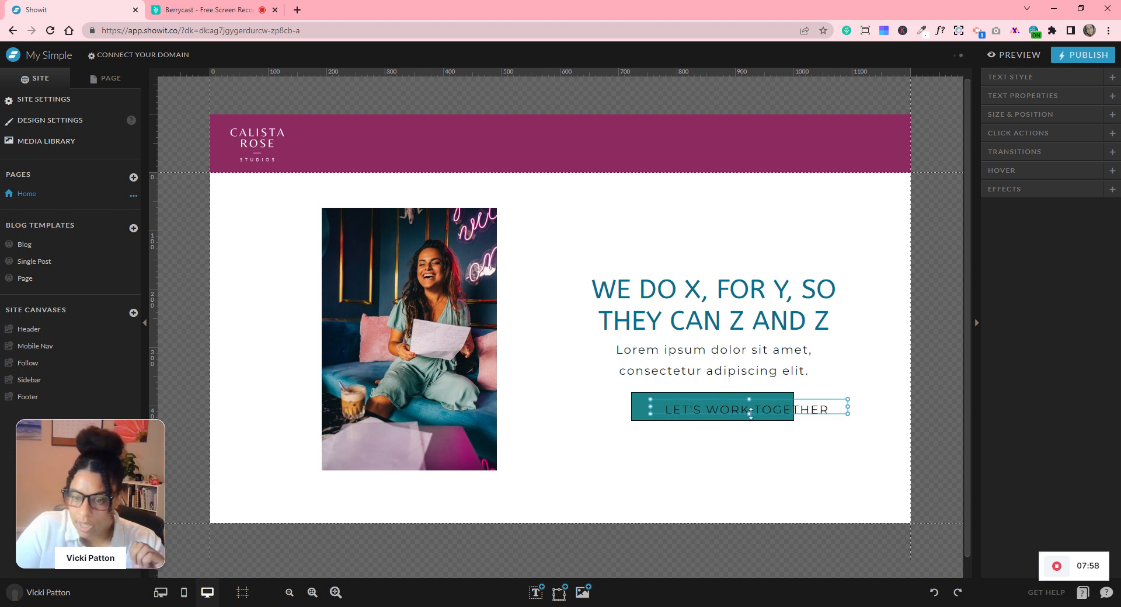
{"action": "left_click", "coordinate": [810, 410]}
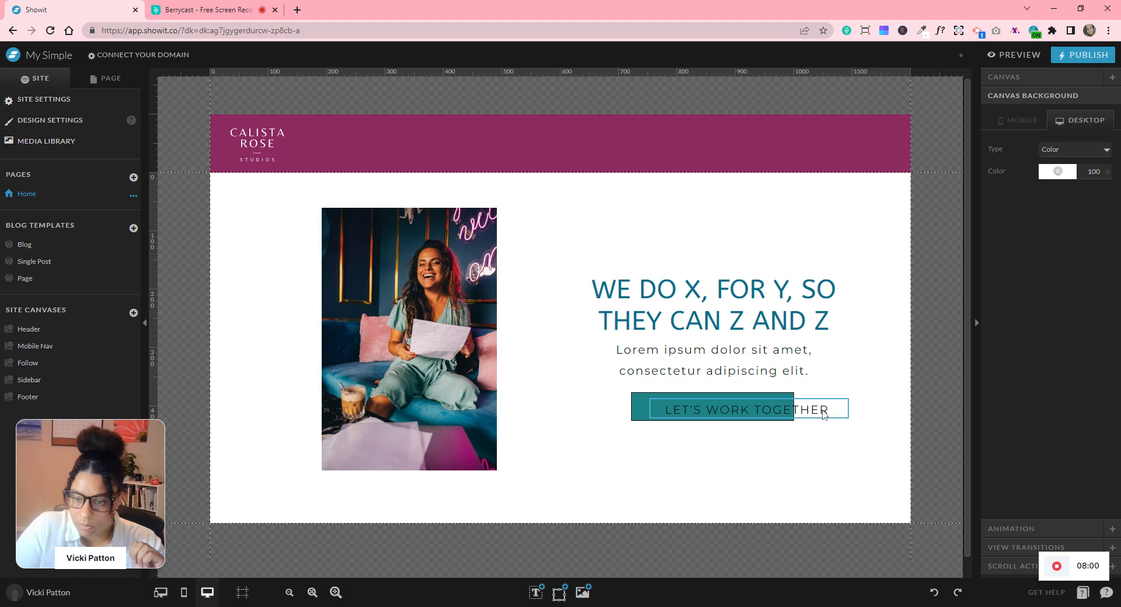
- Set the button label to 15 px and make its text white
{"action": "left_click_drag", "start_coordinate": [811, 410], "coordinate": [800, 415]}
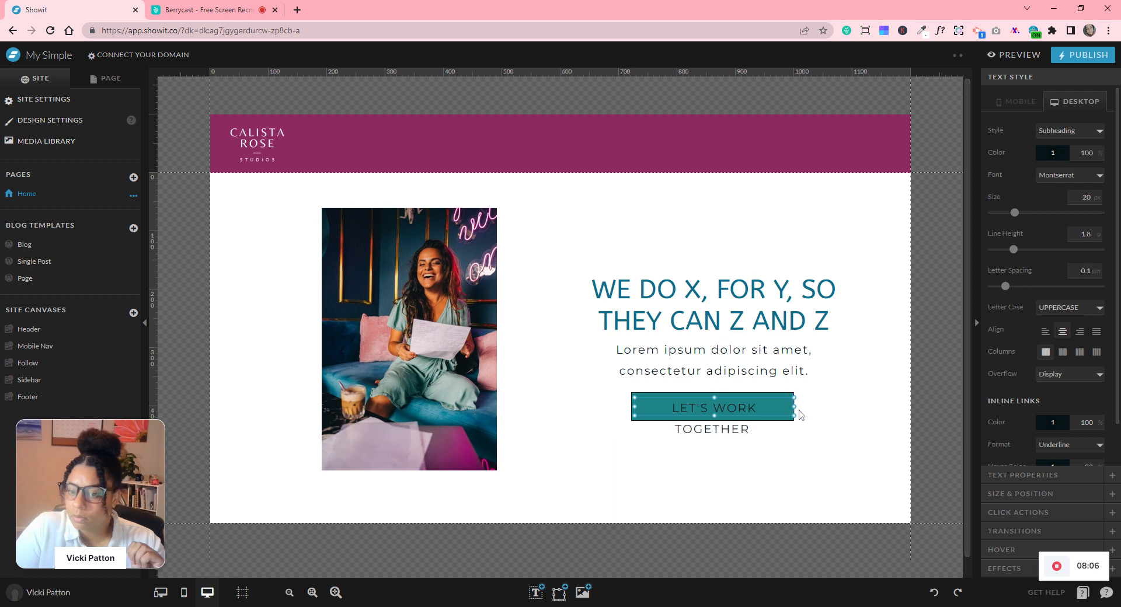
{"action": "left_click_drag", "start_coordinate": [1014, 216], "coordinate": [1010, 220]}
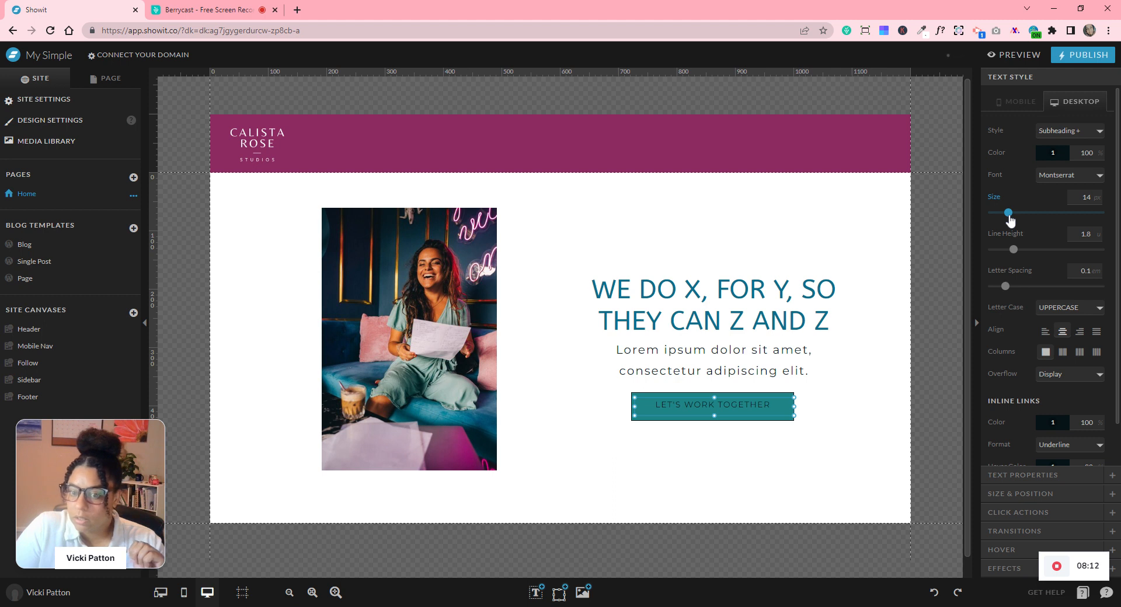
{"action": "left_click", "coordinate": [1095, 196]}
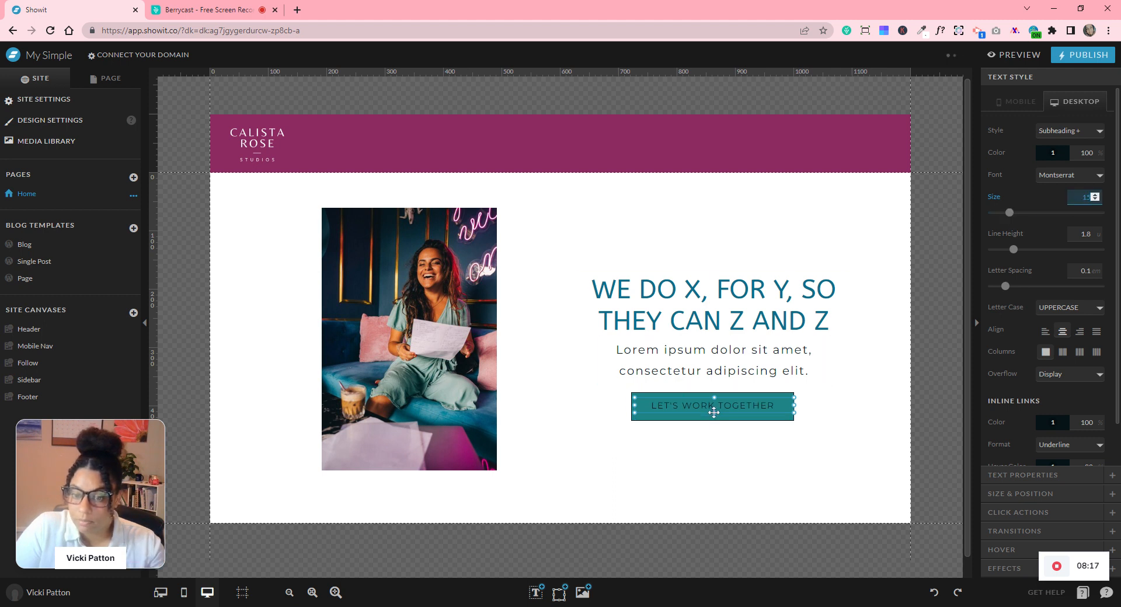
{"action": "left_click", "coordinate": [1052, 153]}
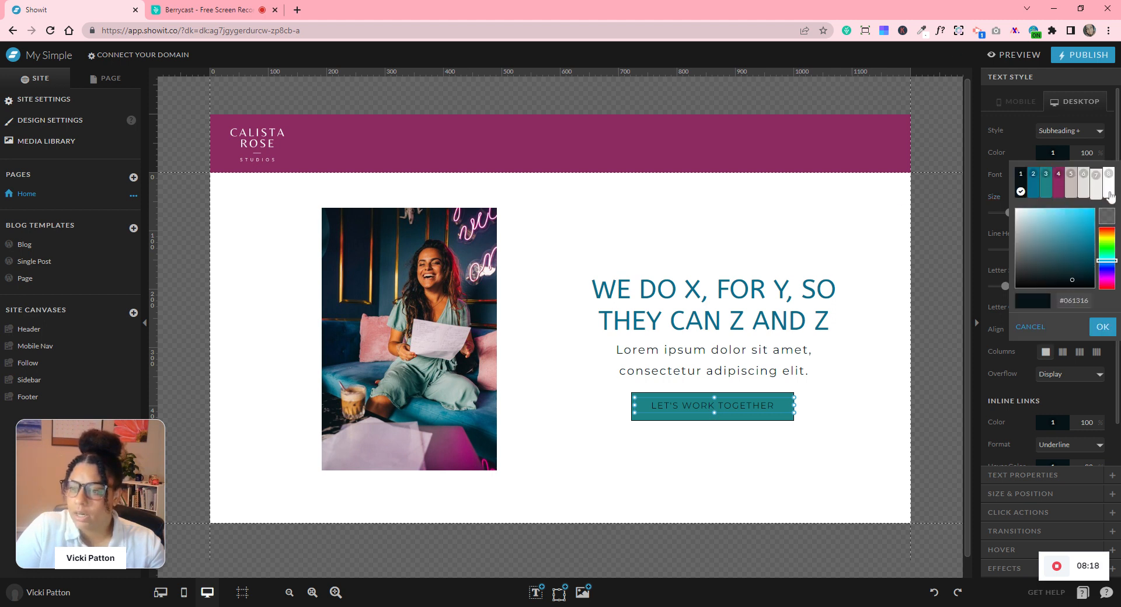
{"action": "left_click", "coordinate": [1109, 195]}
{"action": "left_click", "coordinate": [848, 449]}
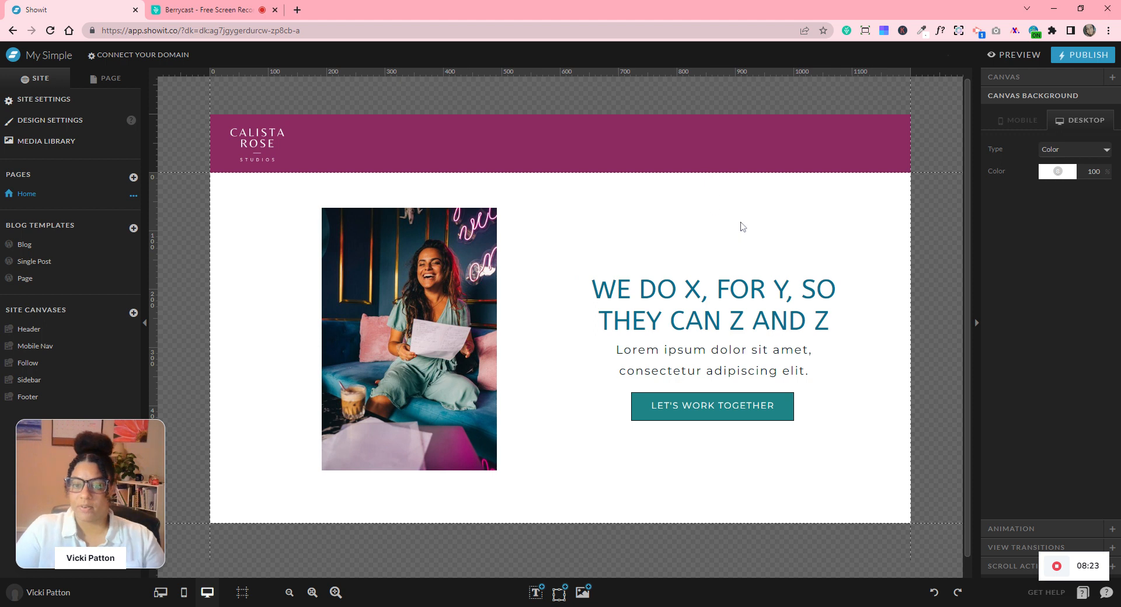
- Adjust the LET'S WORK TOGETHER label box, widening it slightly and making it shorter
{"action": "left_click_drag", "start_coordinate": [707, 200], "coordinate": [683, 274]}
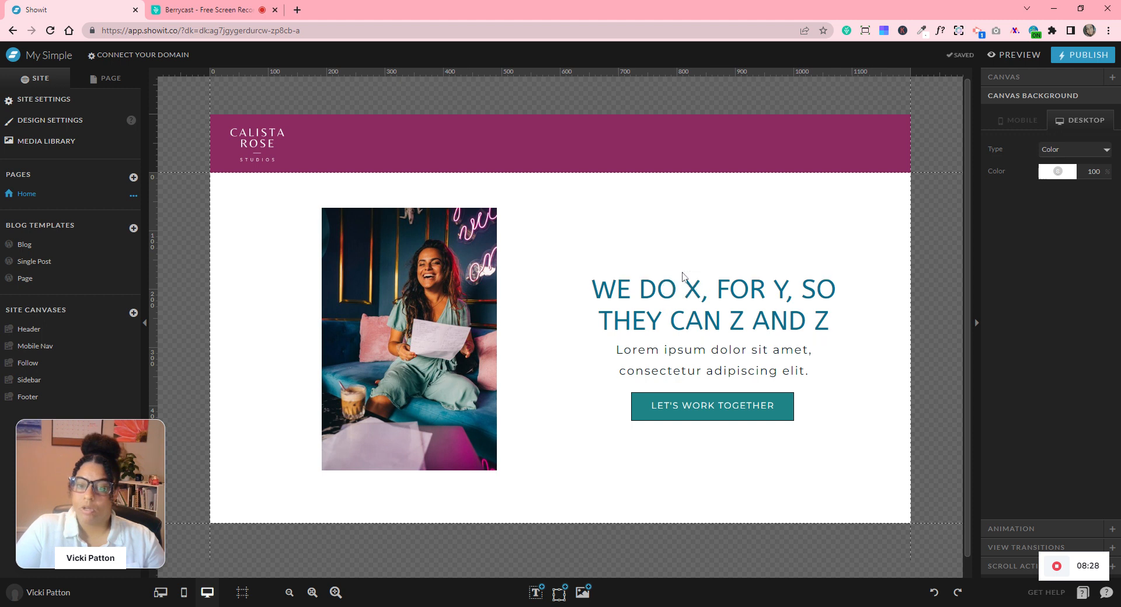
{"action": "left_click", "coordinate": [679, 405]}
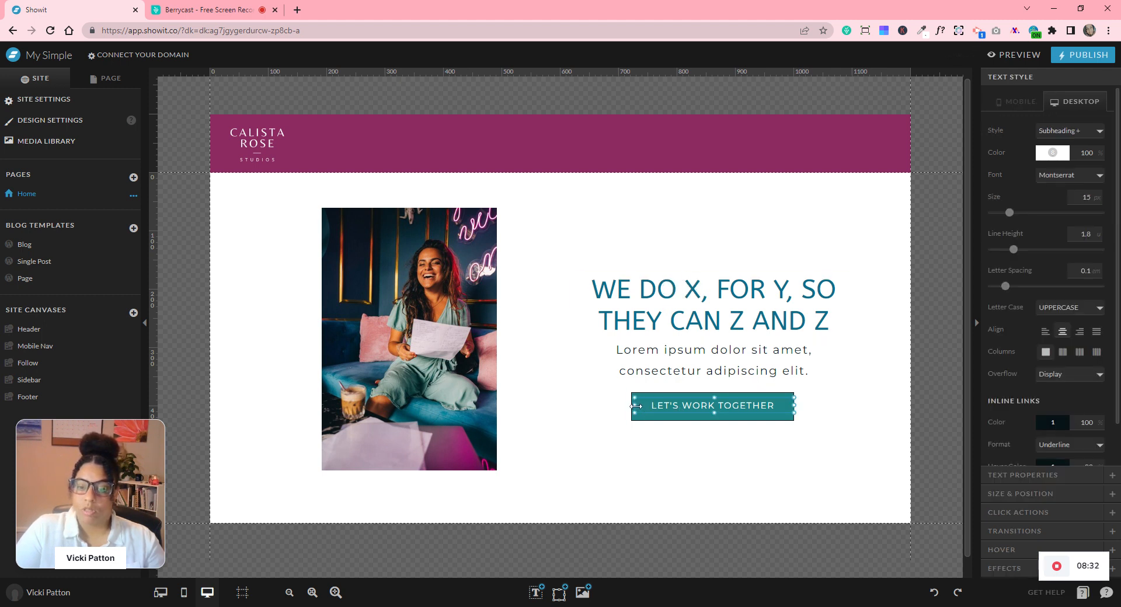
{"action": "left_click_drag", "start_coordinate": [634, 407], "coordinate": [630, 407]}
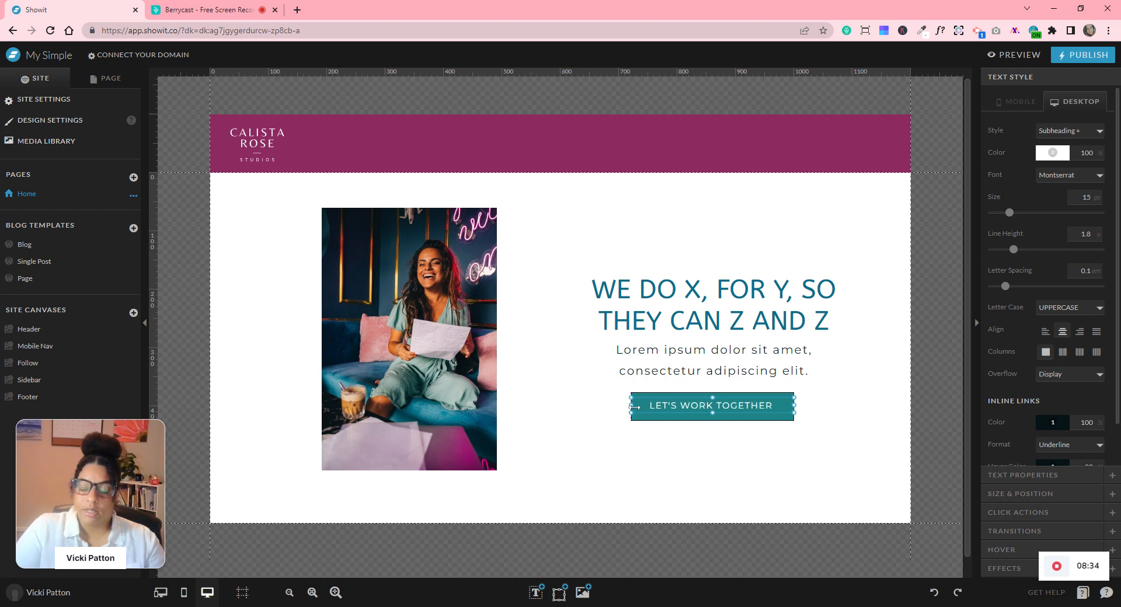
{"action": "left_click", "coordinate": [684, 461]}
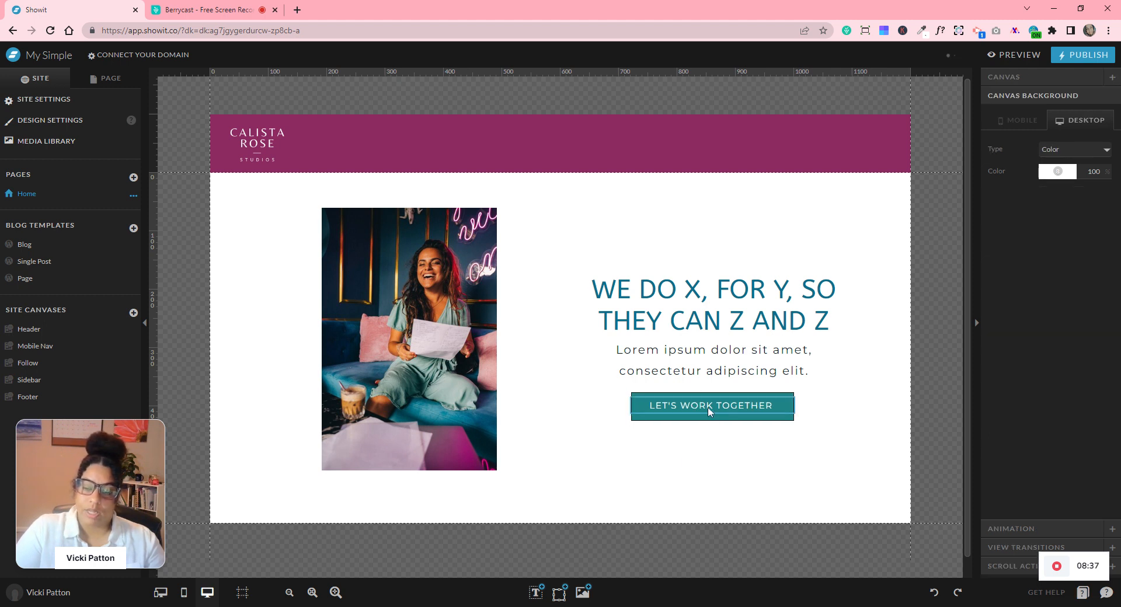
{"action": "left_click", "coordinate": [710, 409]}
{"action": "left_click_drag", "start_coordinate": [712, 413], "coordinate": [712, 407]}
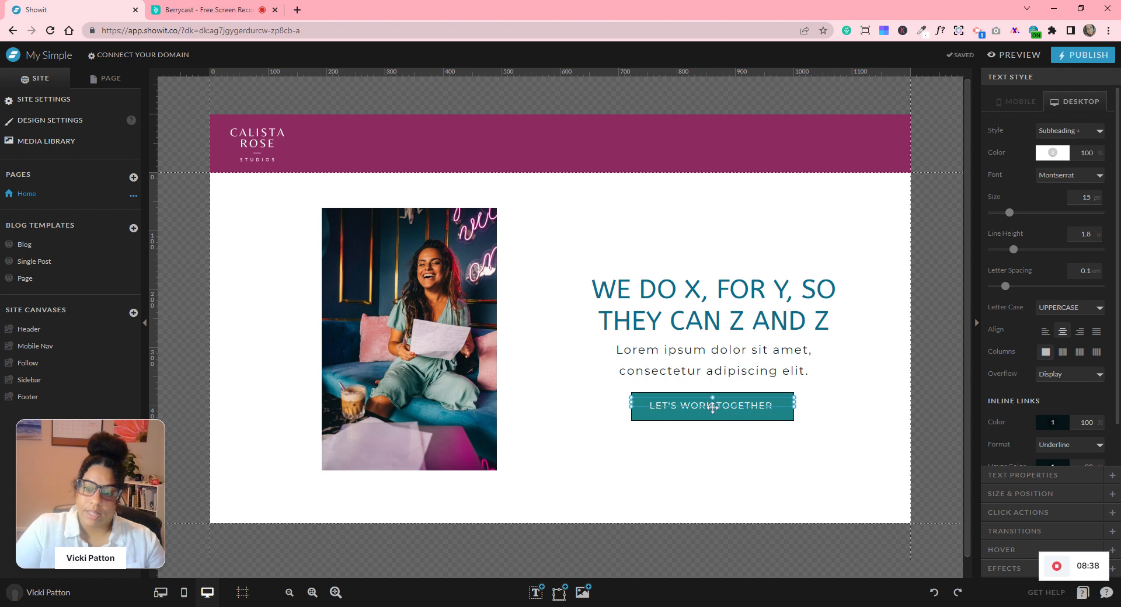
{"action": "left_click", "coordinate": [831, 478]}
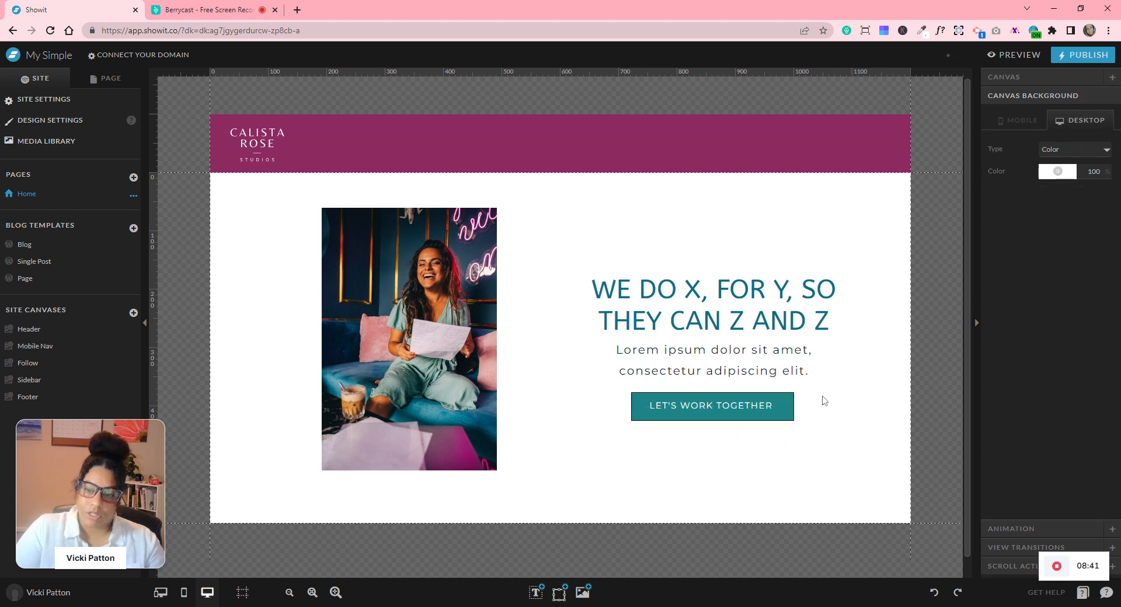
- Centre the label vertically within the teal button, with the label box 25 px high
{"action": "left_click", "coordinate": [767, 419]}
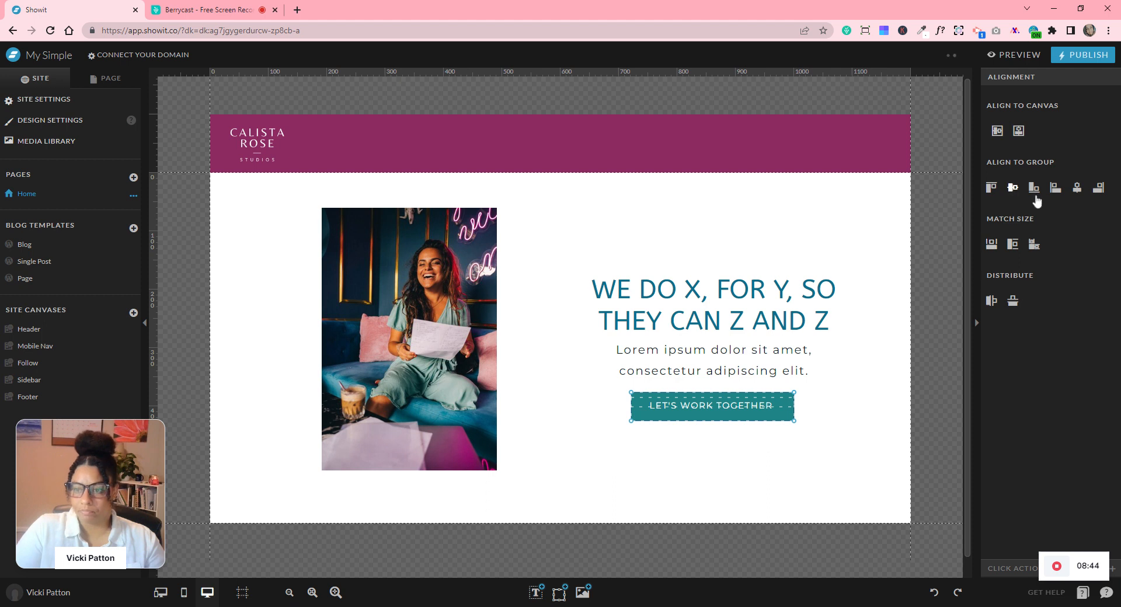
{"action": "left_click", "coordinate": [1075, 187]}
{"action": "left_click", "coordinate": [796, 452]}
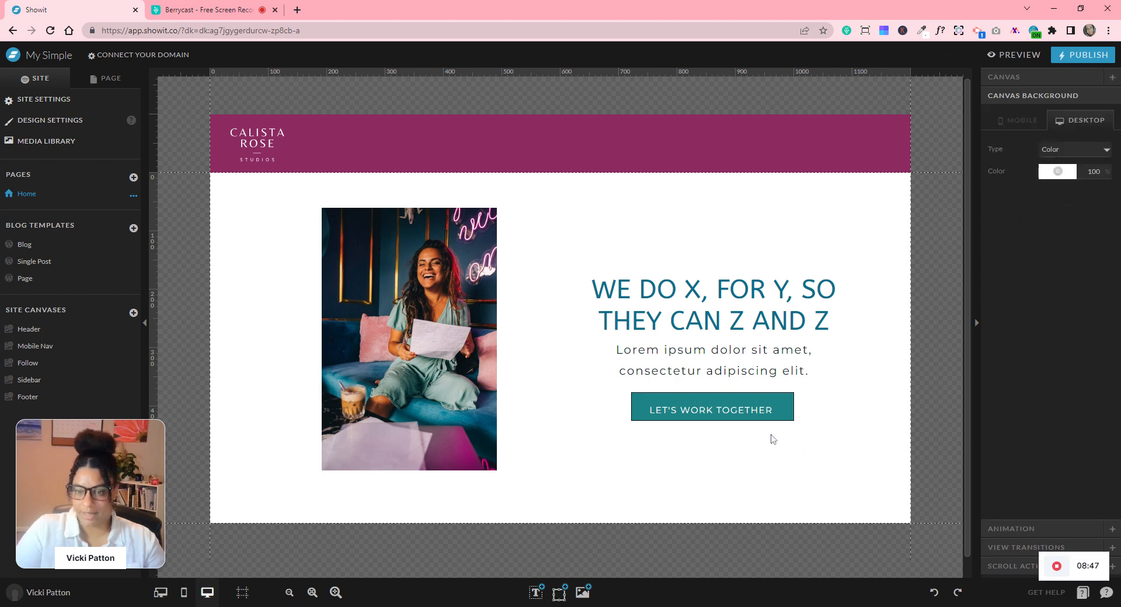
{"action": "left_click", "coordinate": [744, 415]}
{"action": "left_click_drag", "start_coordinate": [713, 412], "coordinate": [712, 417]}
{"action": "left_click", "coordinate": [836, 415]}
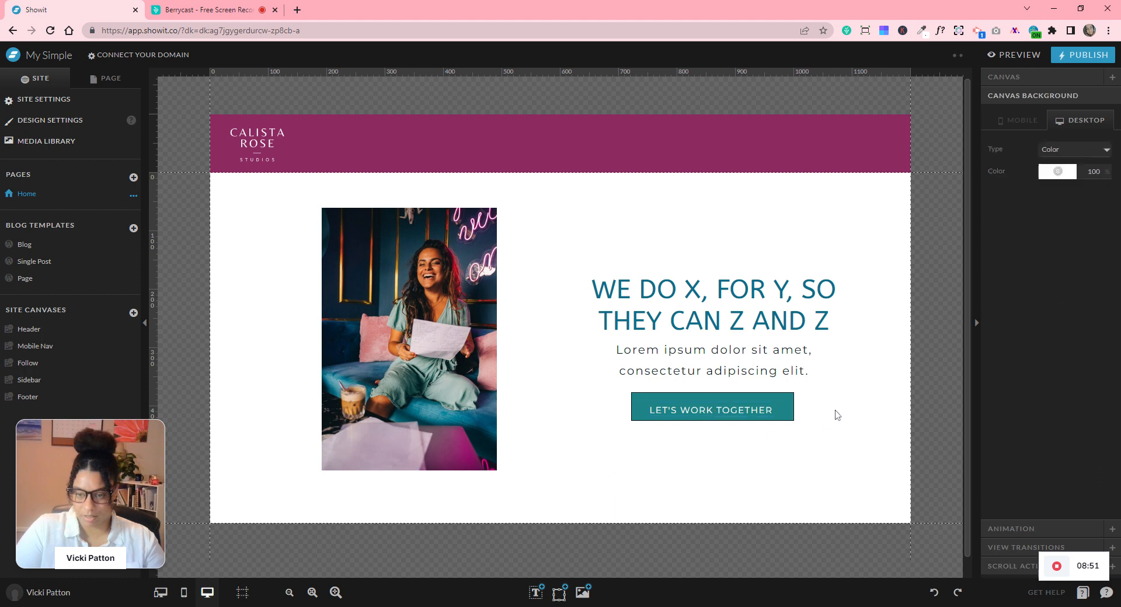
{"action": "left_click_drag", "start_coordinate": [837, 401], "coordinate": [632, 453]}
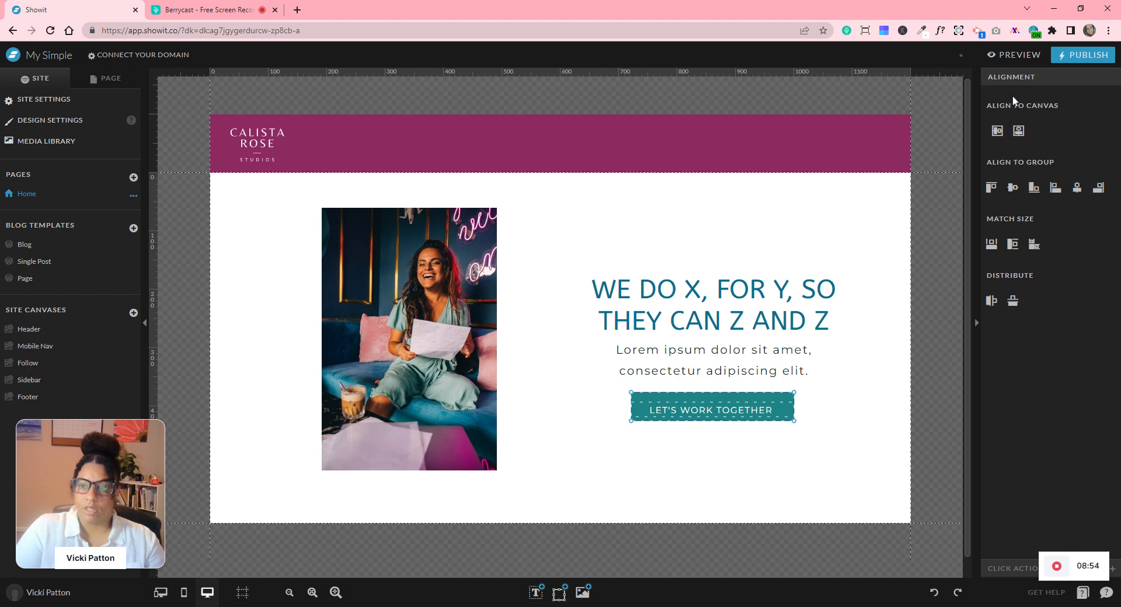
{"action": "left_click", "coordinate": [1012, 188]}
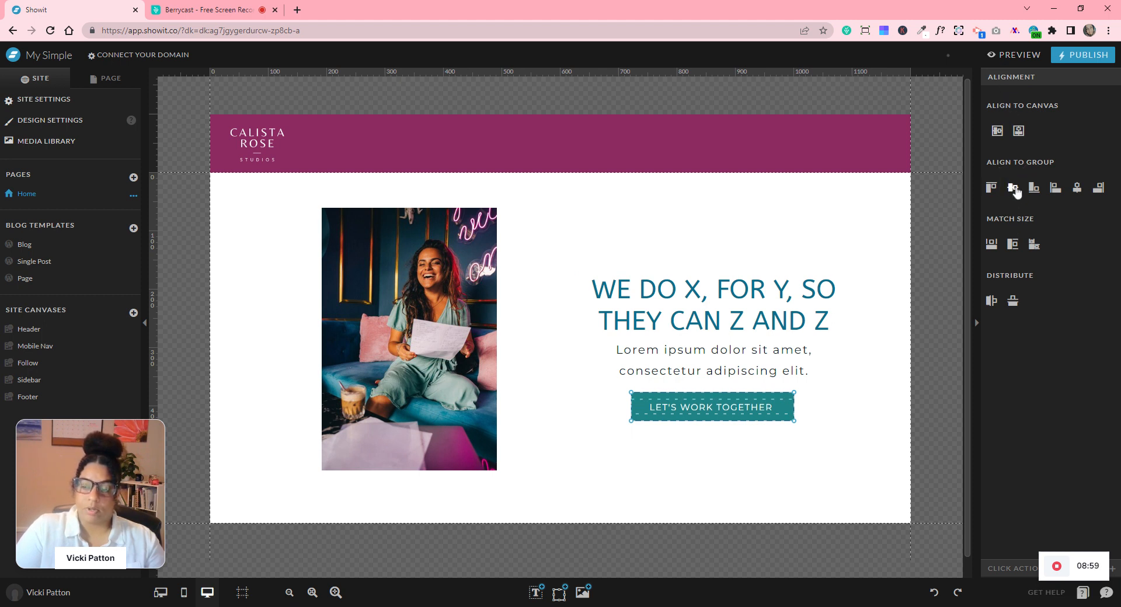
{"action": "left_click", "coordinate": [870, 405]}
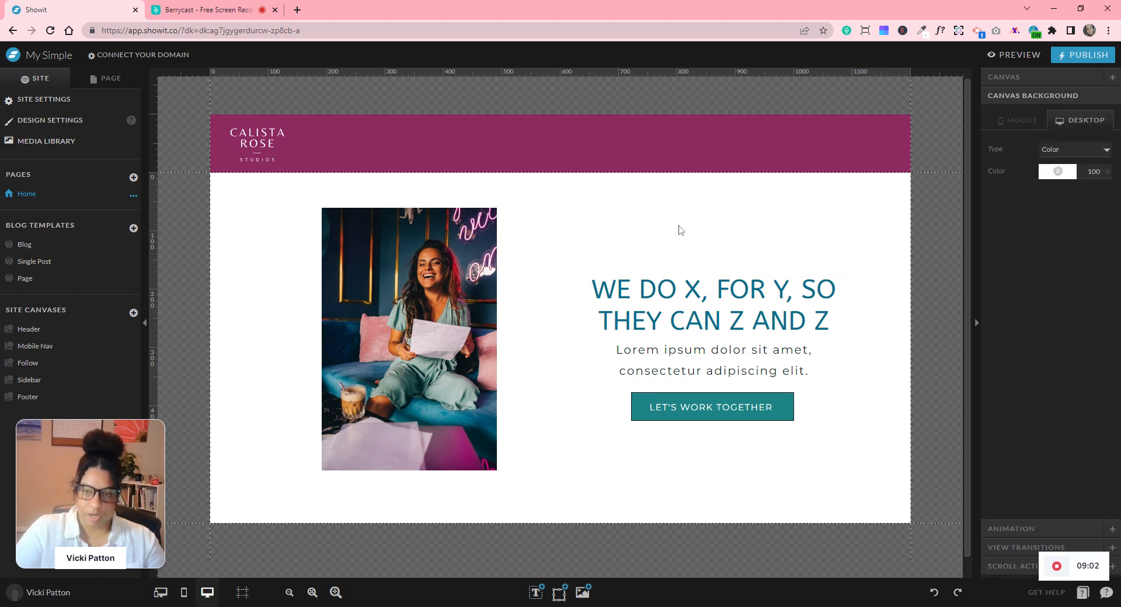
{"action": "left_click_drag", "start_coordinate": [721, 209], "coordinate": [766, 485]}
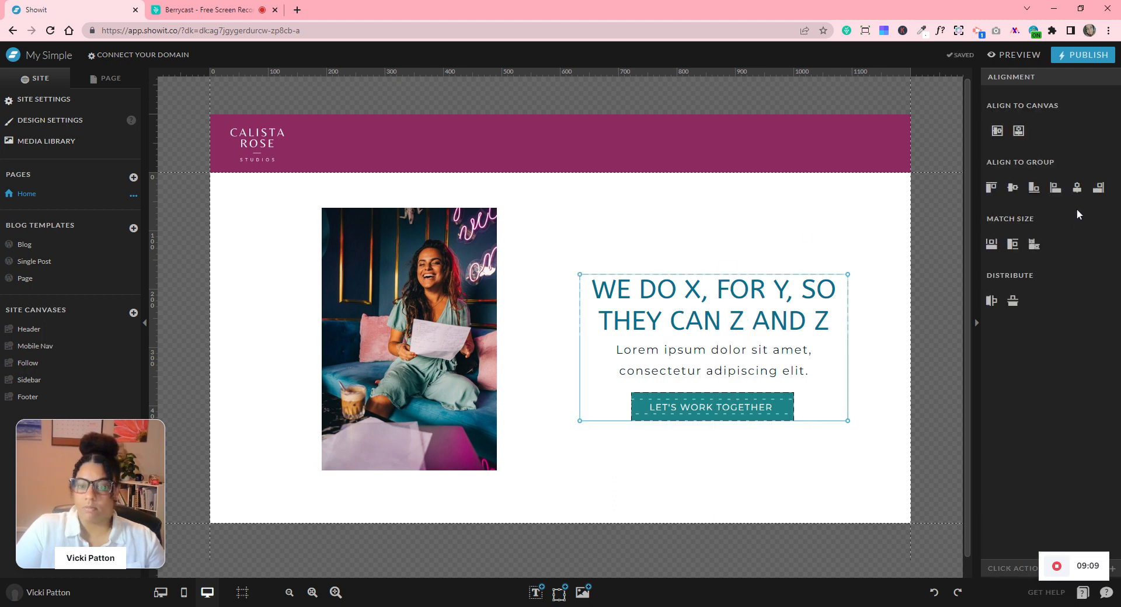
- Centre the button under the heading and paragraph, and centre the text group on the canvas
{"action": "left_click", "coordinate": [1078, 193]}
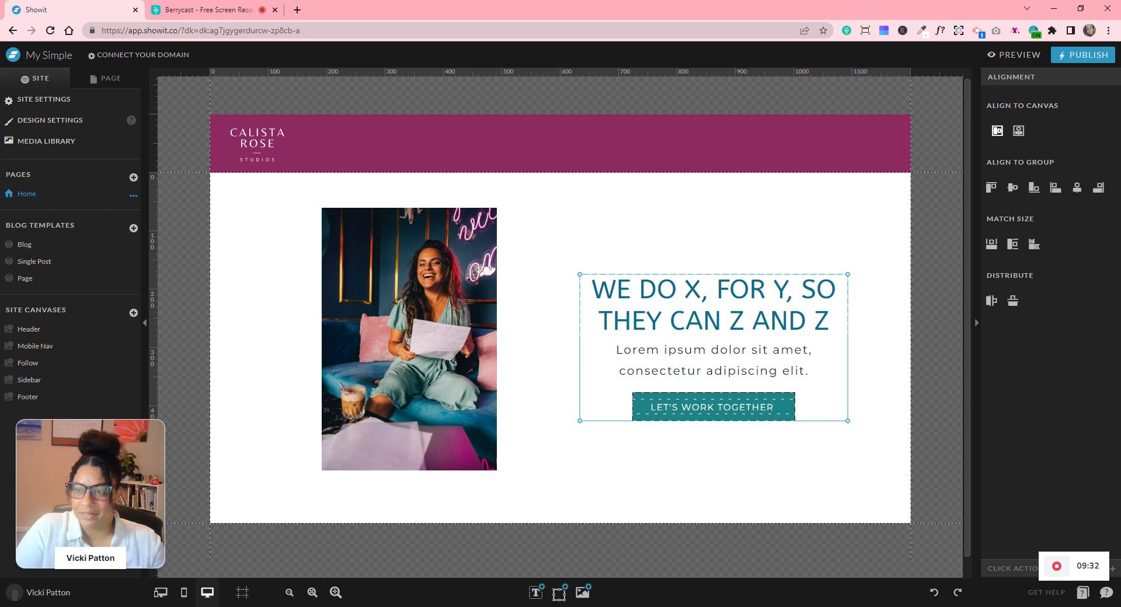
{"action": "left_click", "coordinate": [999, 135]}
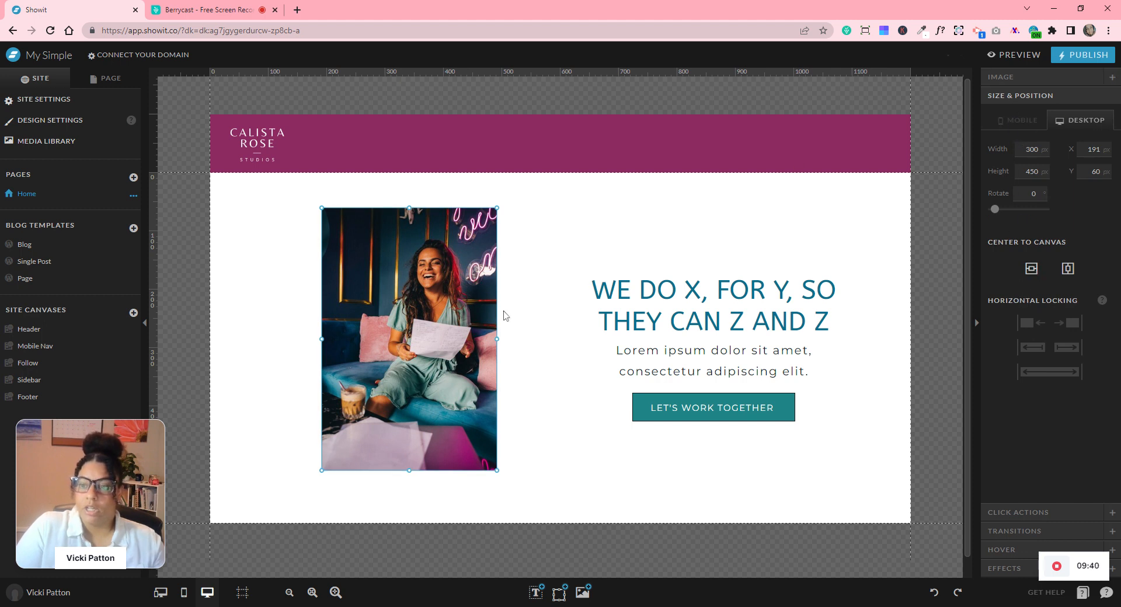
{"action": "left_click", "coordinate": [627, 243]}
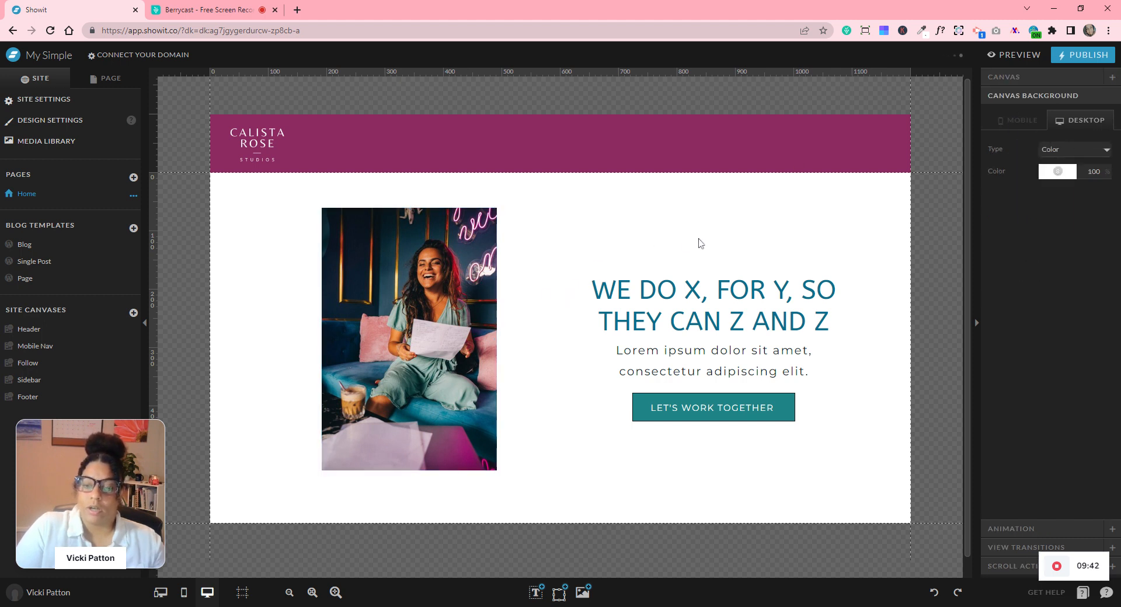
{"action": "left_click_drag", "start_coordinate": [692, 225], "coordinate": [740, 431]}
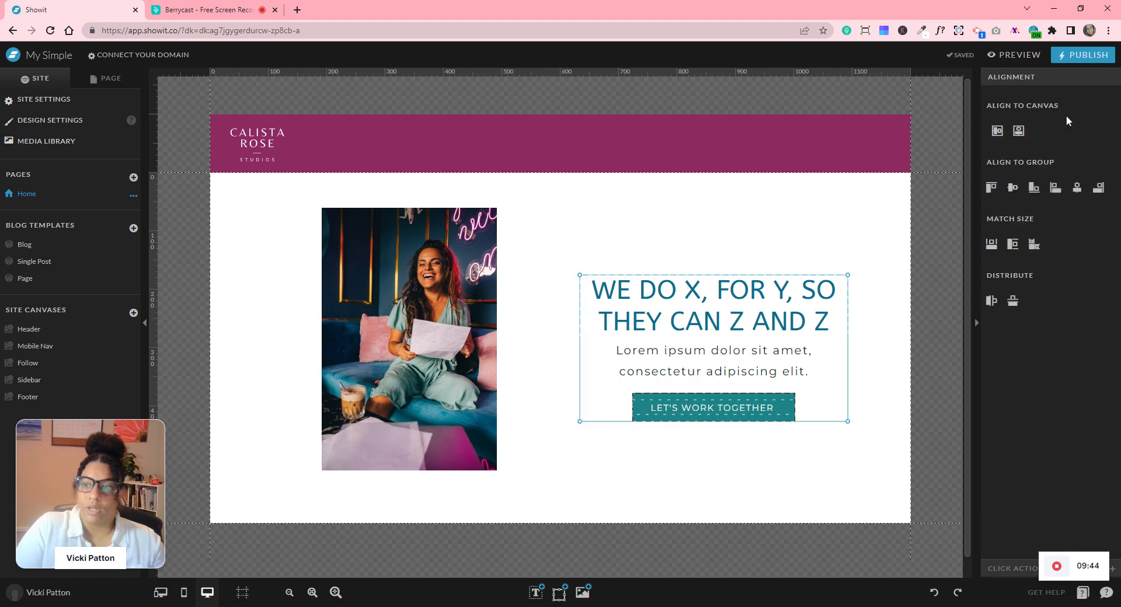
- Centre the photo vertically on the canvas so it sits at Y 75
{"action": "left_click", "coordinate": [308, 267]}
{"action": "left_click", "coordinate": [368, 277]}
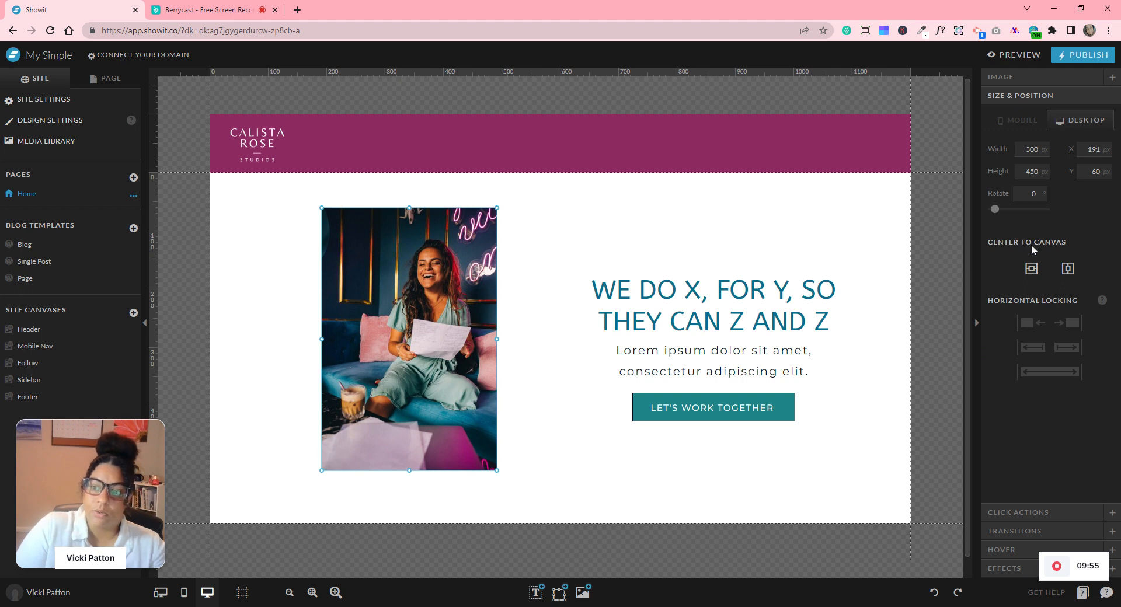
{"action": "left_click", "coordinate": [1031, 272]}
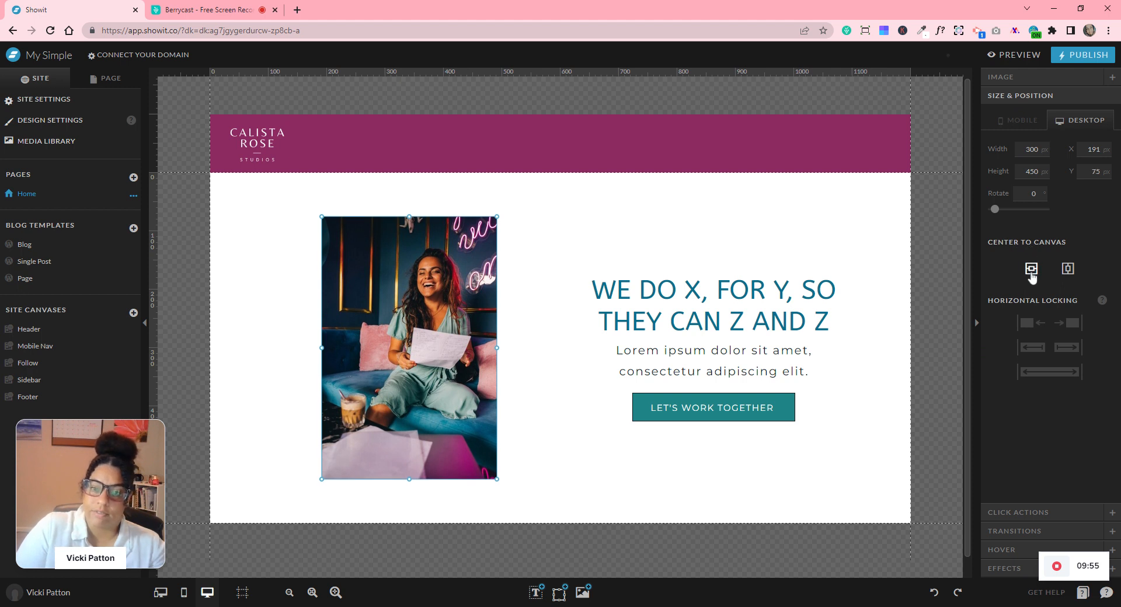
{"action": "left_click", "coordinate": [669, 247]}
{"action": "left_click_drag", "start_coordinate": [680, 223], "coordinate": [690, 390]}
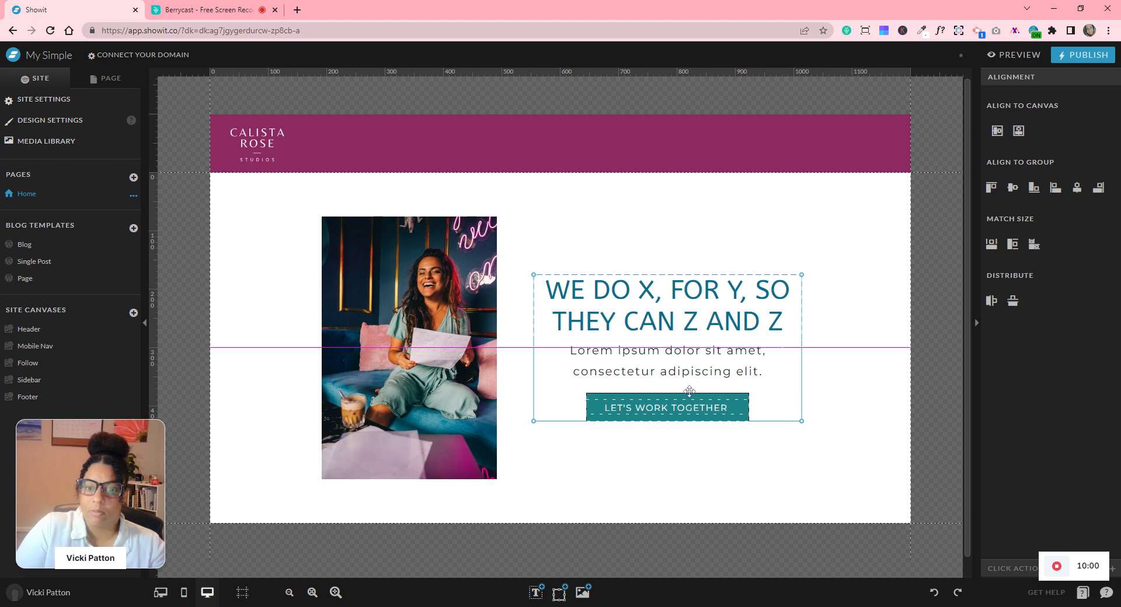
- Centre the photo and text block horizontally on the canvas, then nudge them slightly right
{"action": "left_click", "coordinate": [257, 266]}
{"action": "left_click_drag", "start_coordinate": [280, 238], "coordinate": [744, 449]}
{"action": "left_click", "coordinate": [1018, 132]}
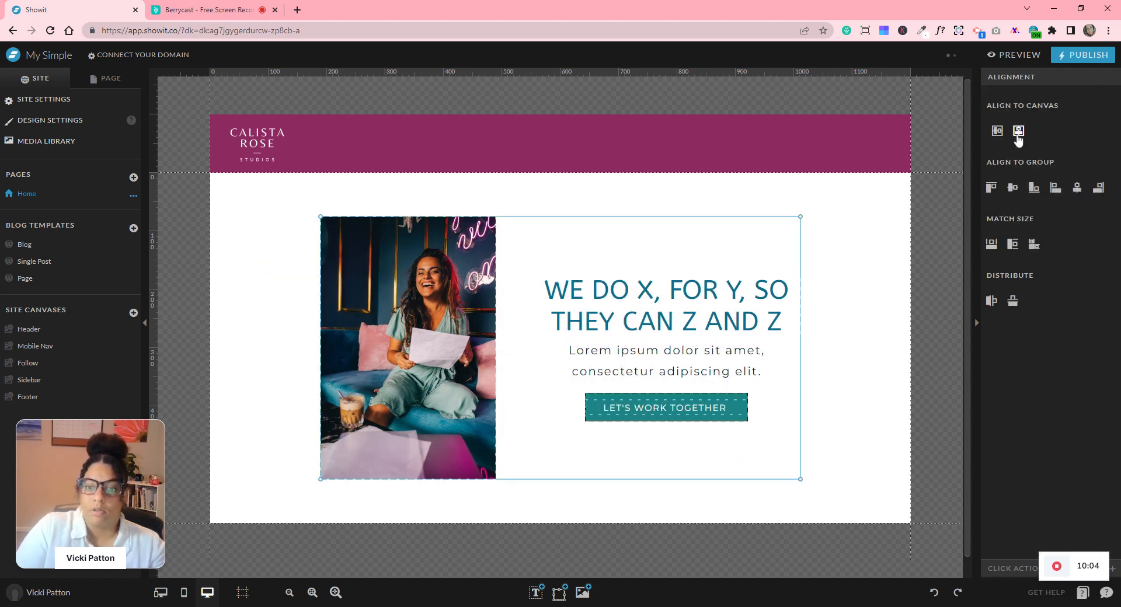
{"action": "left_click_drag", "start_coordinate": [771, 336], "coordinate": [787, 334]}
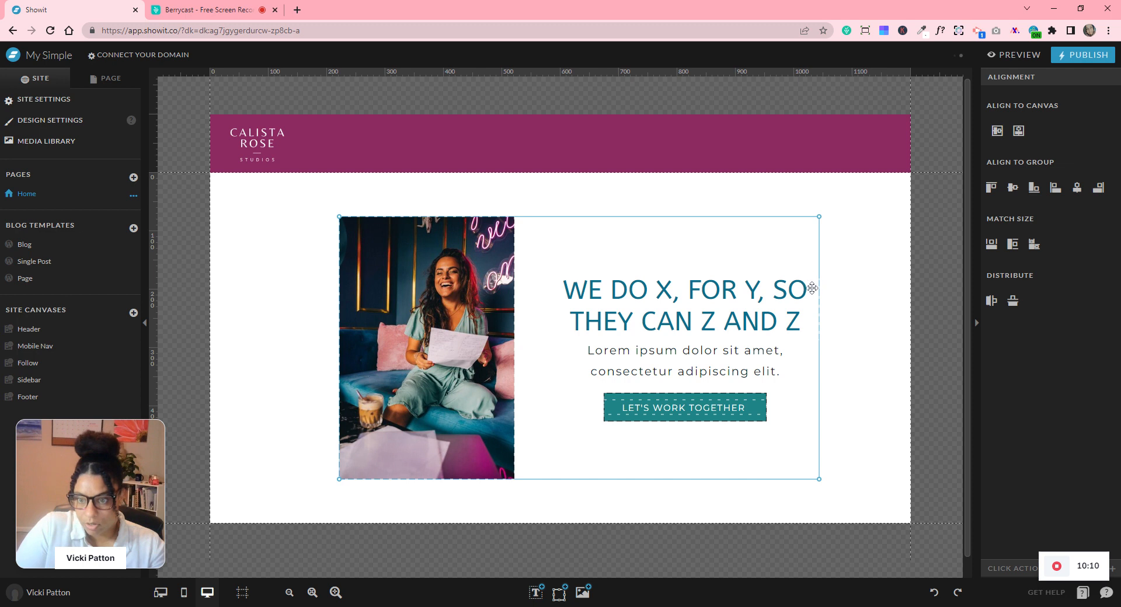
{"action": "left_click", "coordinate": [860, 443]}
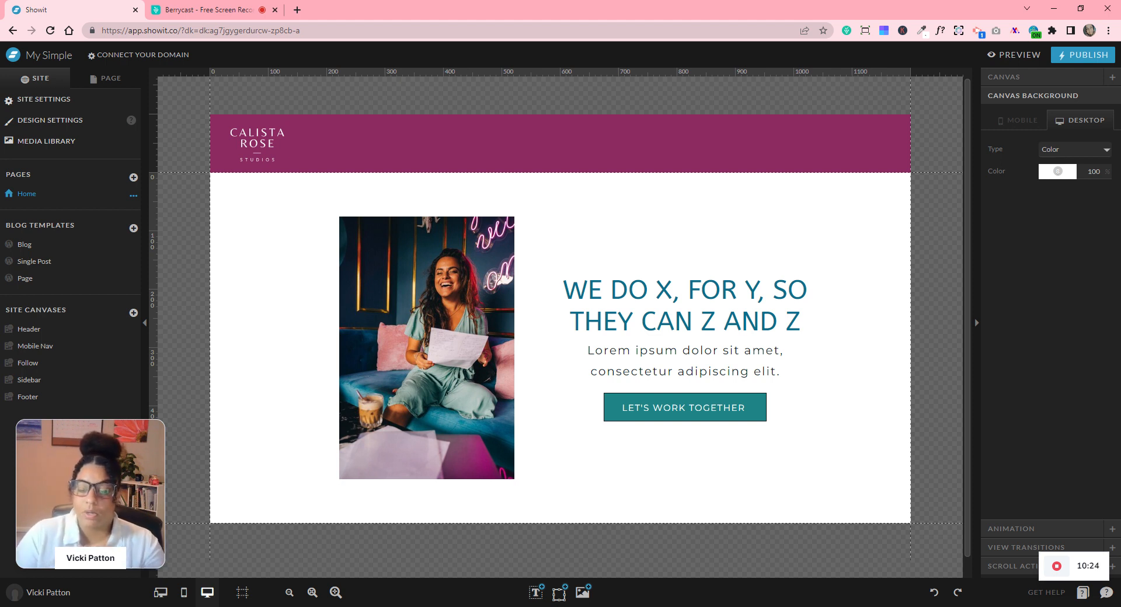
{"action": "left_click", "coordinate": [426, 254]}
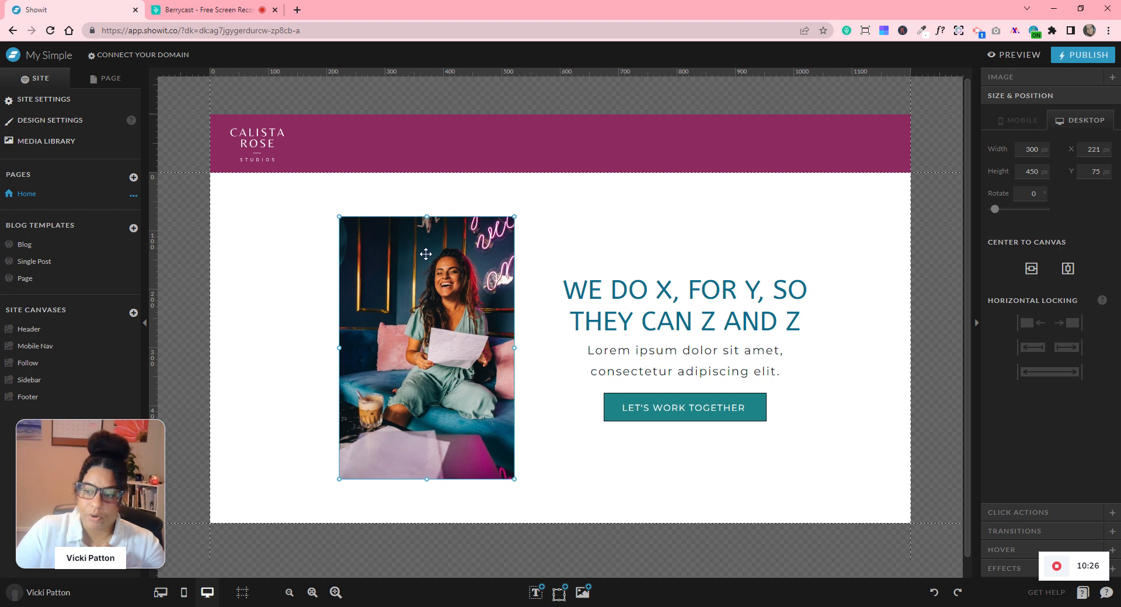
- Try rounded-corner and oval effects on the photo and re-enter its size values
{"action": "left_click", "coordinate": [995, 569]}
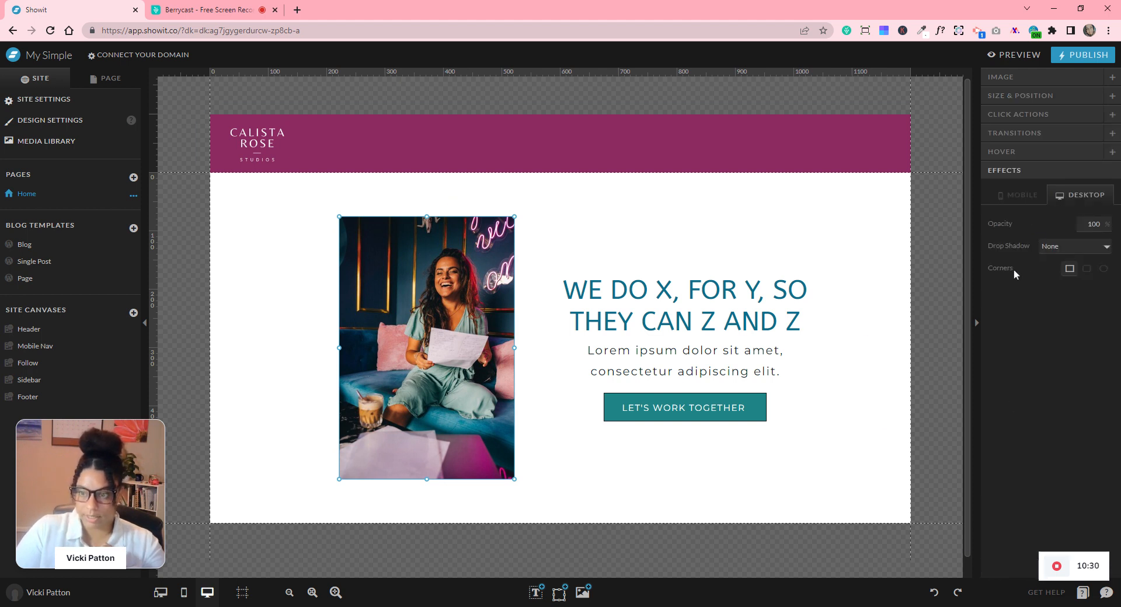
{"action": "left_click", "coordinate": [1086, 268]}
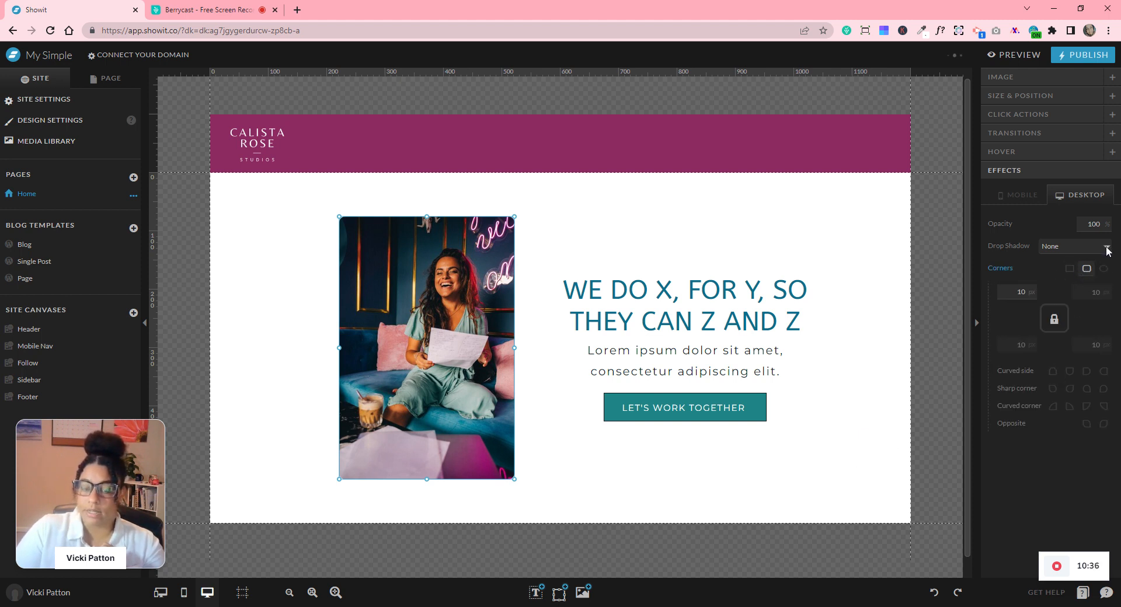
{"action": "left_click", "coordinate": [1103, 269]}
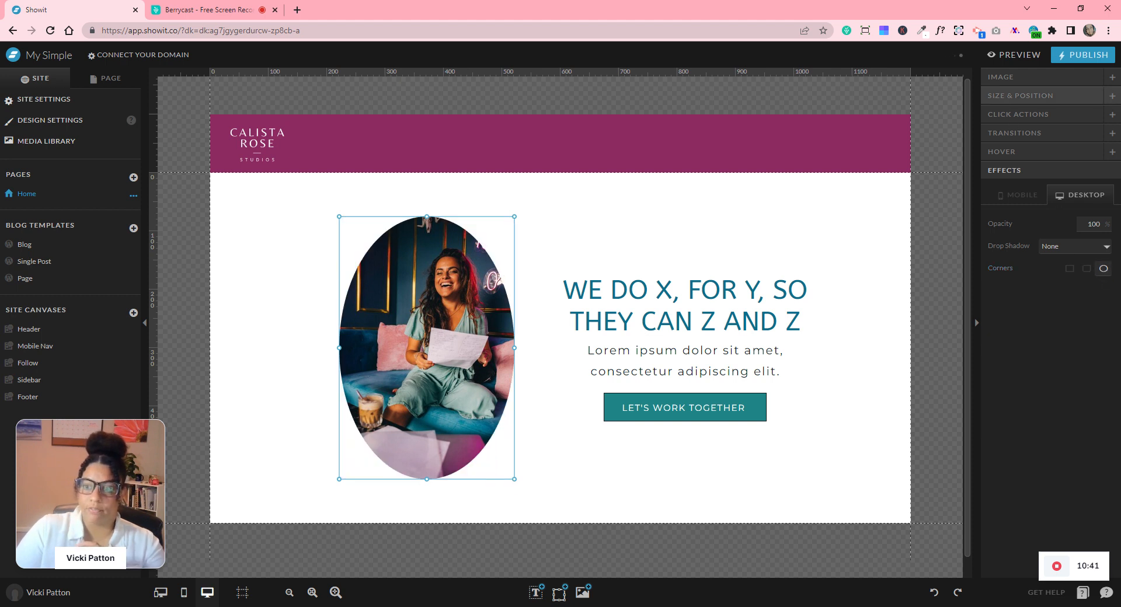
{"action": "left_click", "coordinate": [1020, 95]}
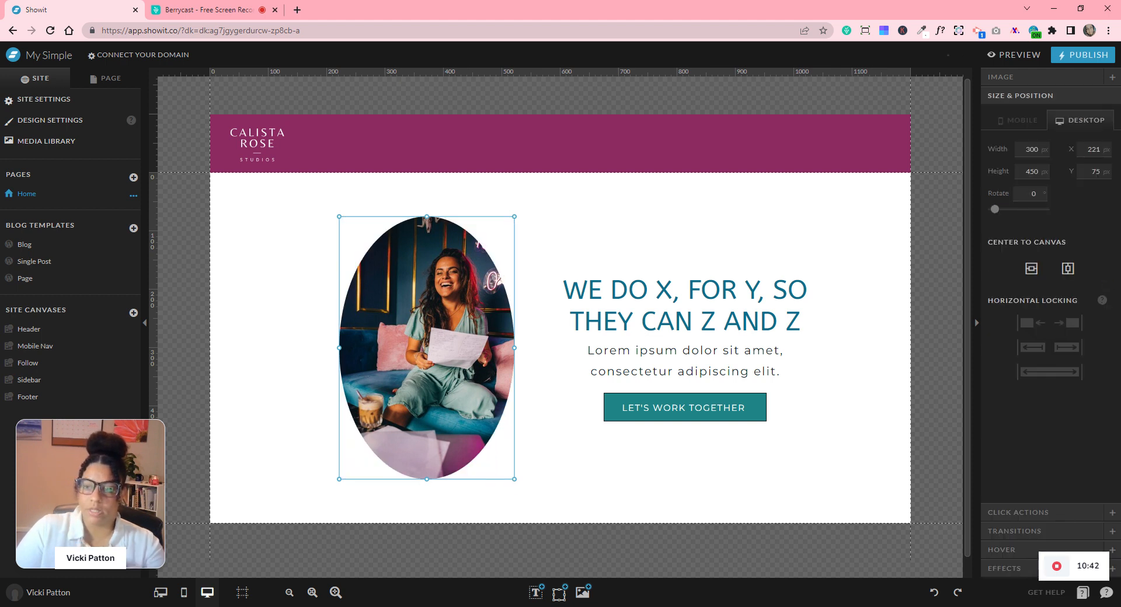
{"action": "double_click", "coordinate": [1031, 171]}
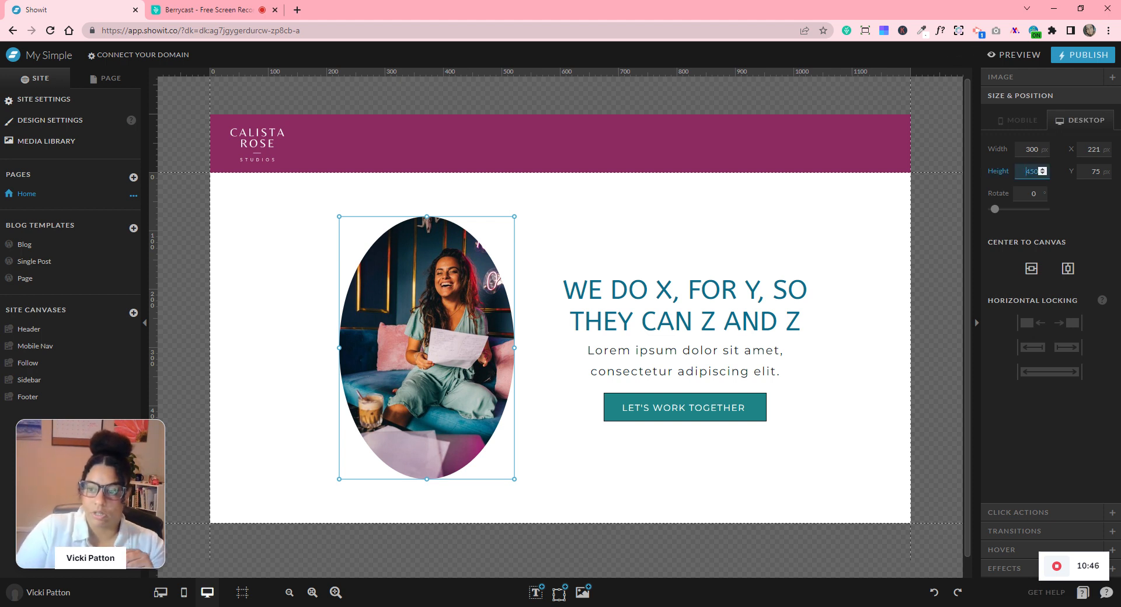
{"action": "type", "text": "320"}
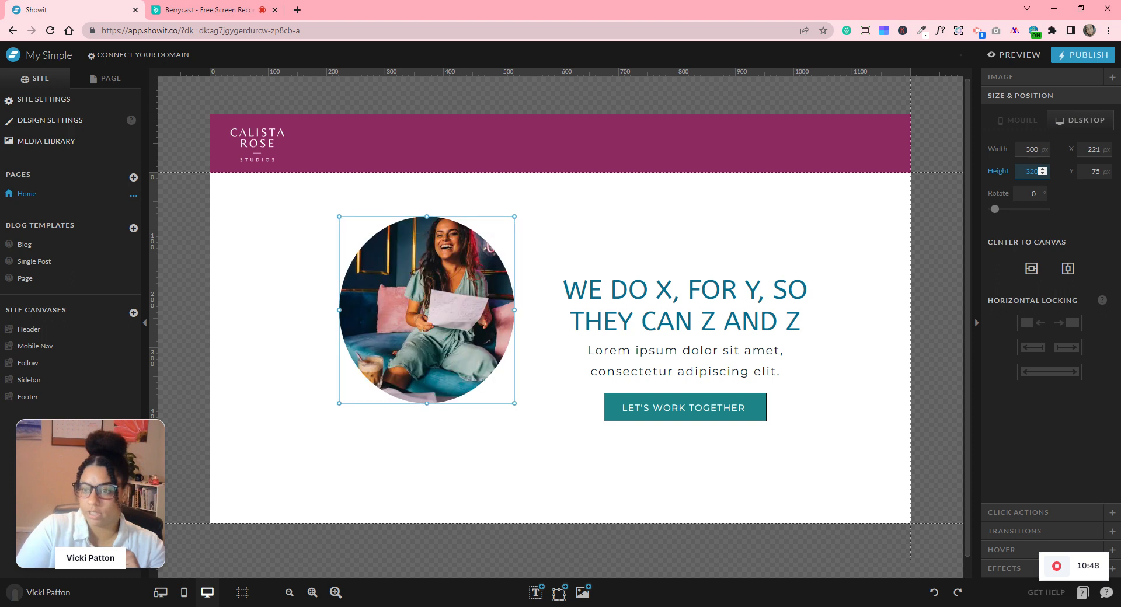
{"action": "type", "text": "300"}
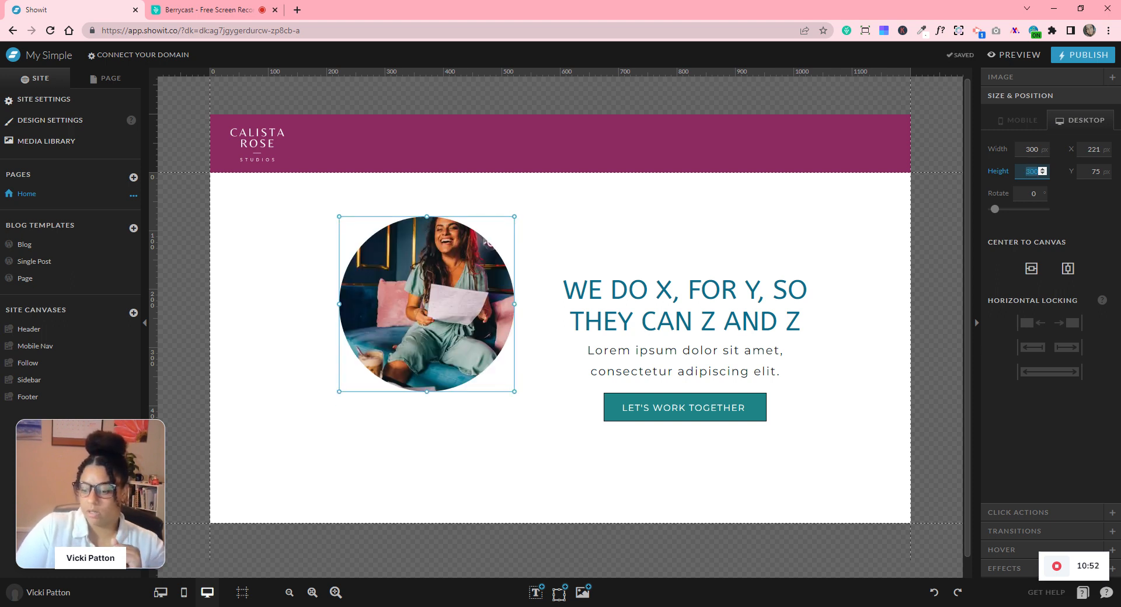
{"action": "type", "text": "450"}
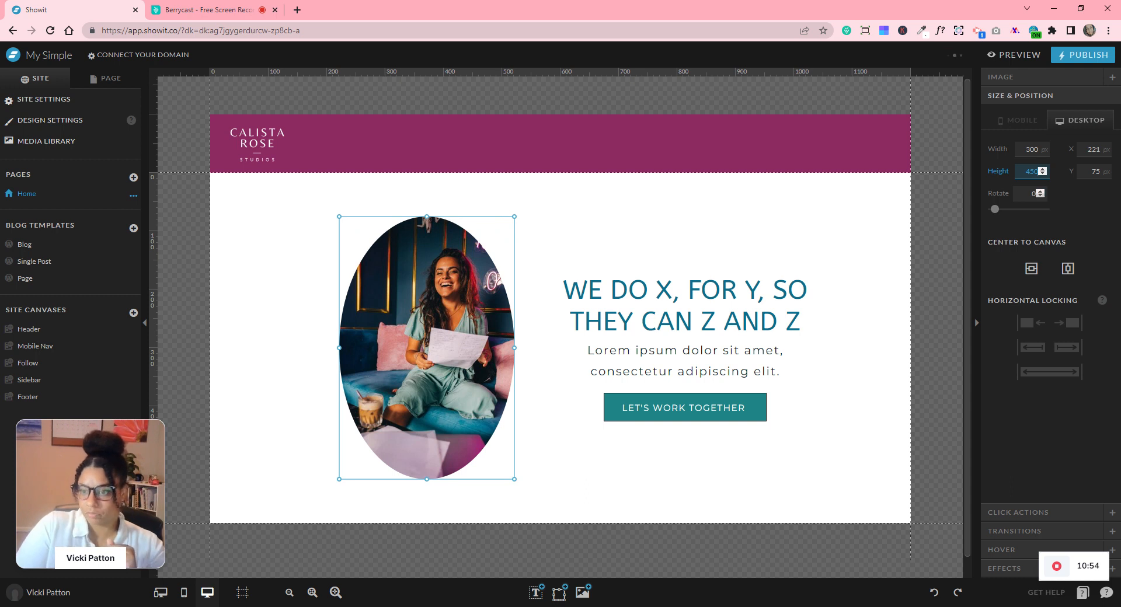
- Apply the Curved side corner preset to arch the photo's top corners at 150 px
{"action": "left_click", "coordinate": [1004, 569]}
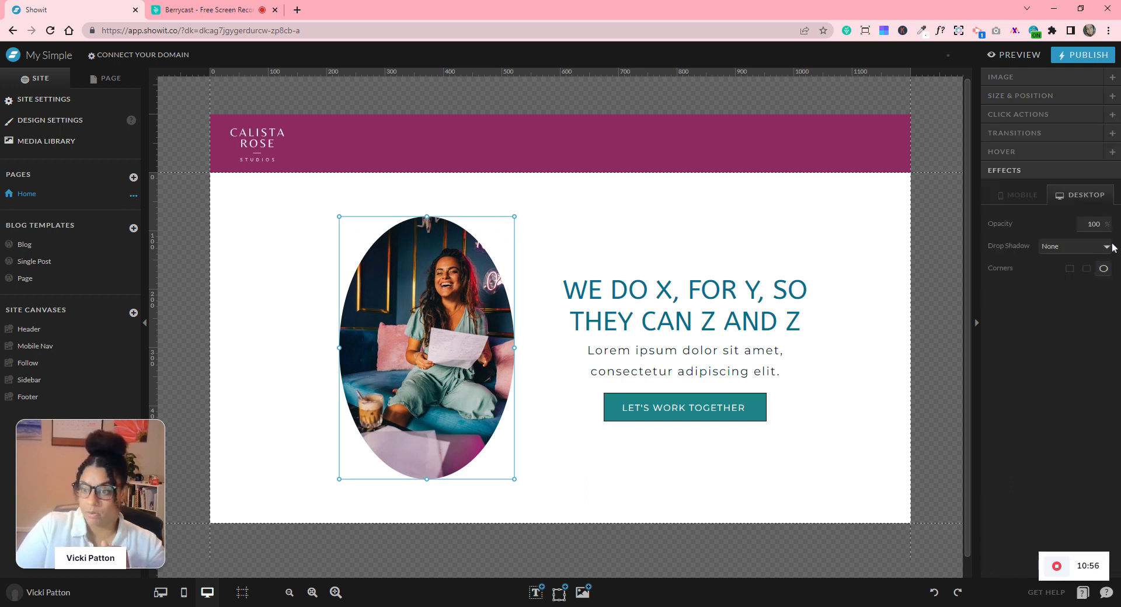
{"action": "left_click", "coordinate": [1086, 270]}
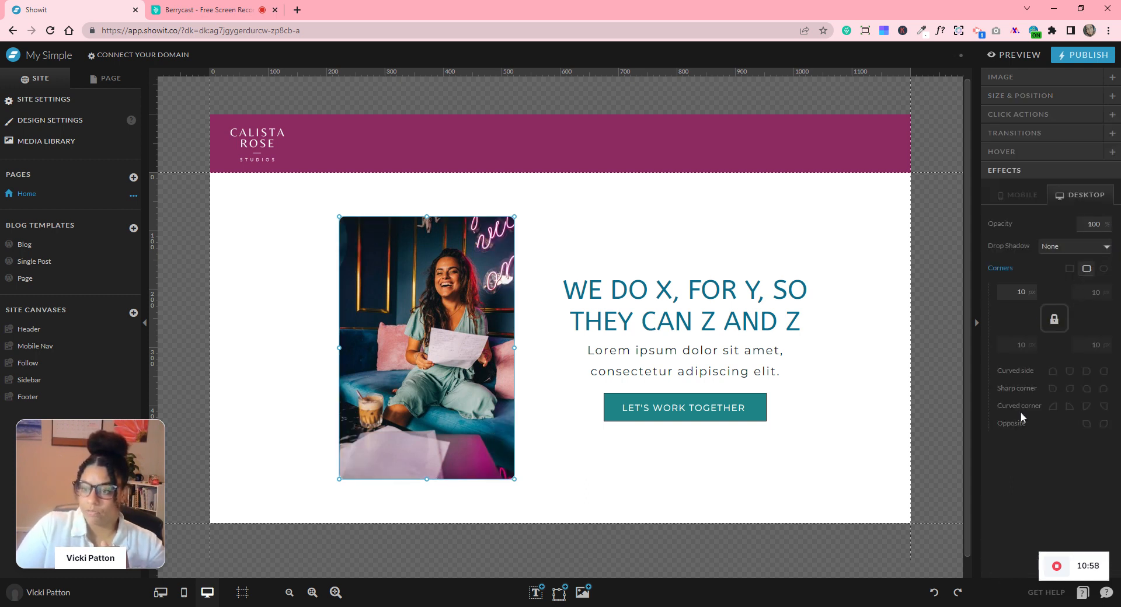
{"action": "left_click", "coordinate": [1069, 407]}
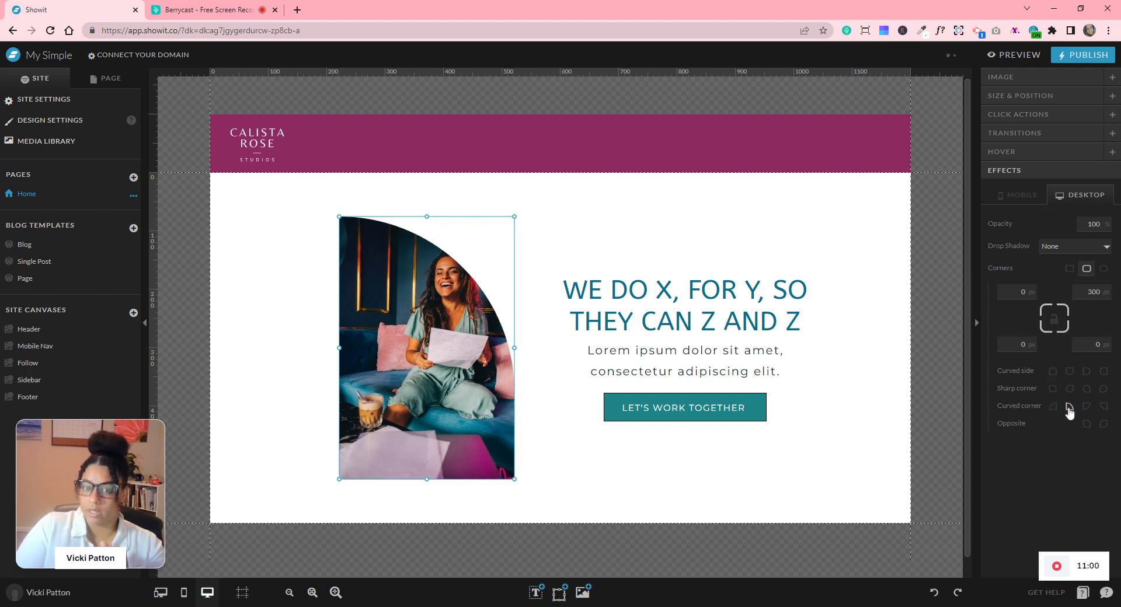
{"action": "left_click", "coordinate": [1052, 372]}
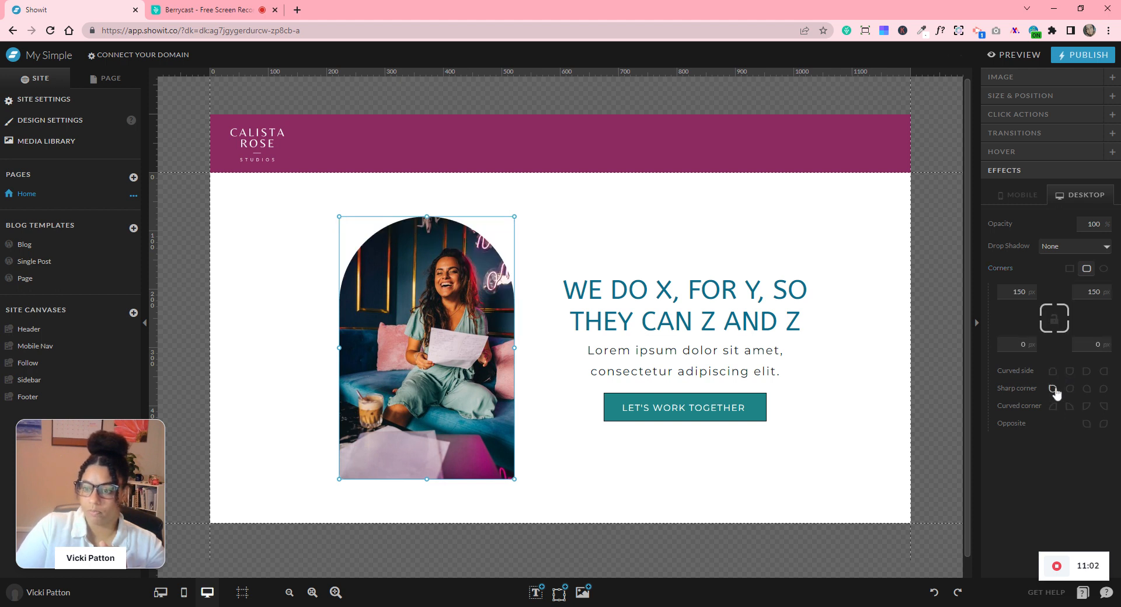
{"action": "left_click", "coordinate": [1053, 389]}
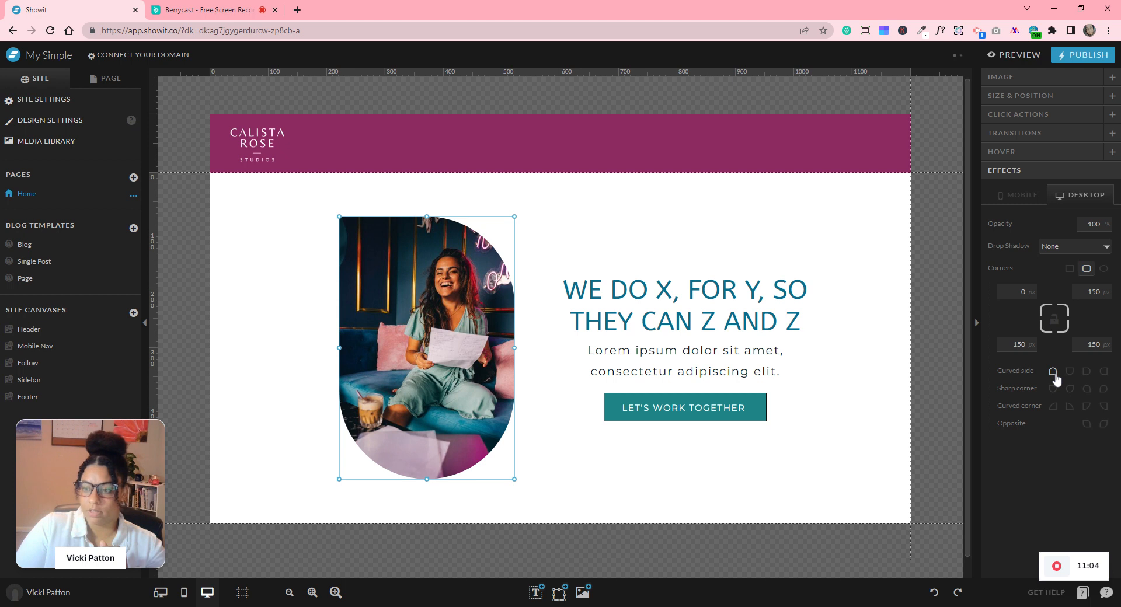
{"action": "left_click", "coordinate": [1053, 373]}
{"action": "left_click", "coordinate": [880, 439]}
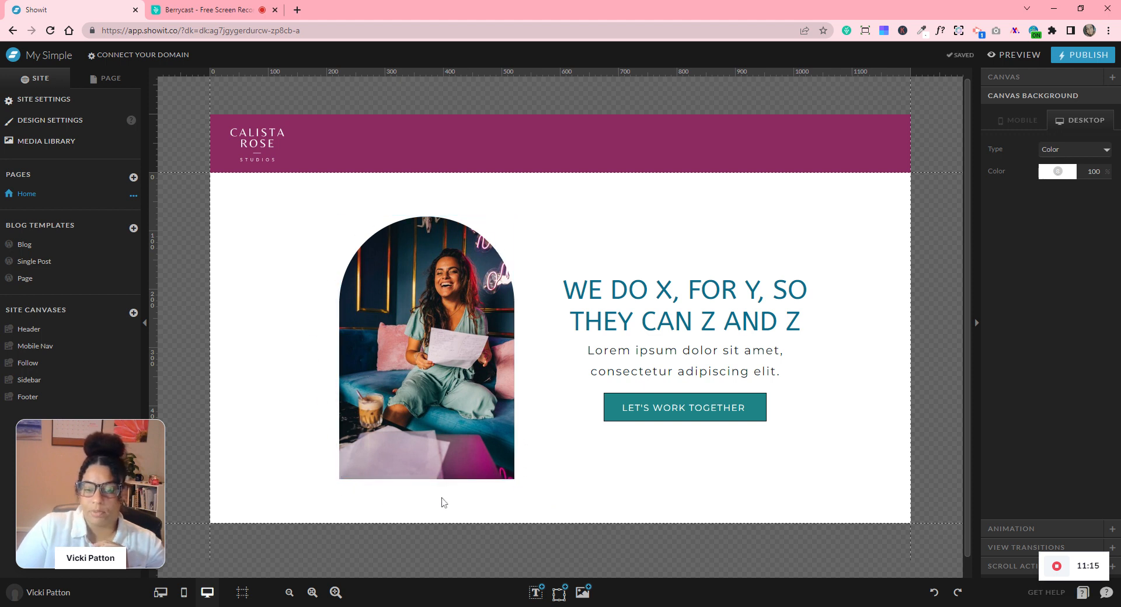
- Add a dark rectangle over the photo's lower part and check the photo's height
{"action": "mouse_move", "coordinate": [564, 594]}
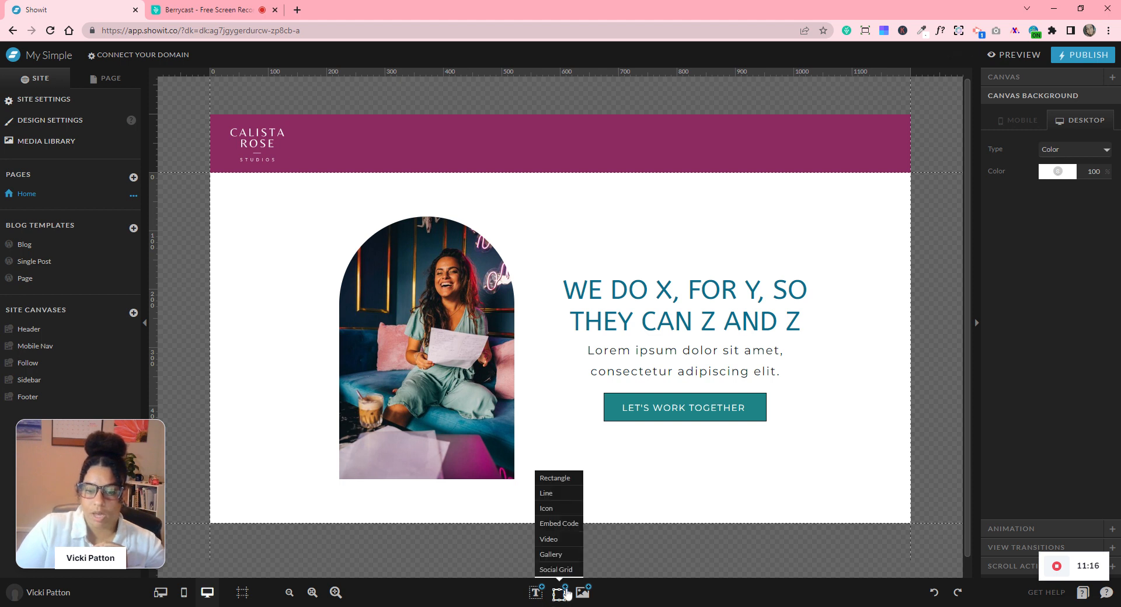
{"action": "left_click", "coordinate": [551, 479]}
{"action": "left_click_drag", "start_coordinate": [468, 325], "coordinate": [387, 387]}
{"action": "left_click", "coordinate": [369, 304]}
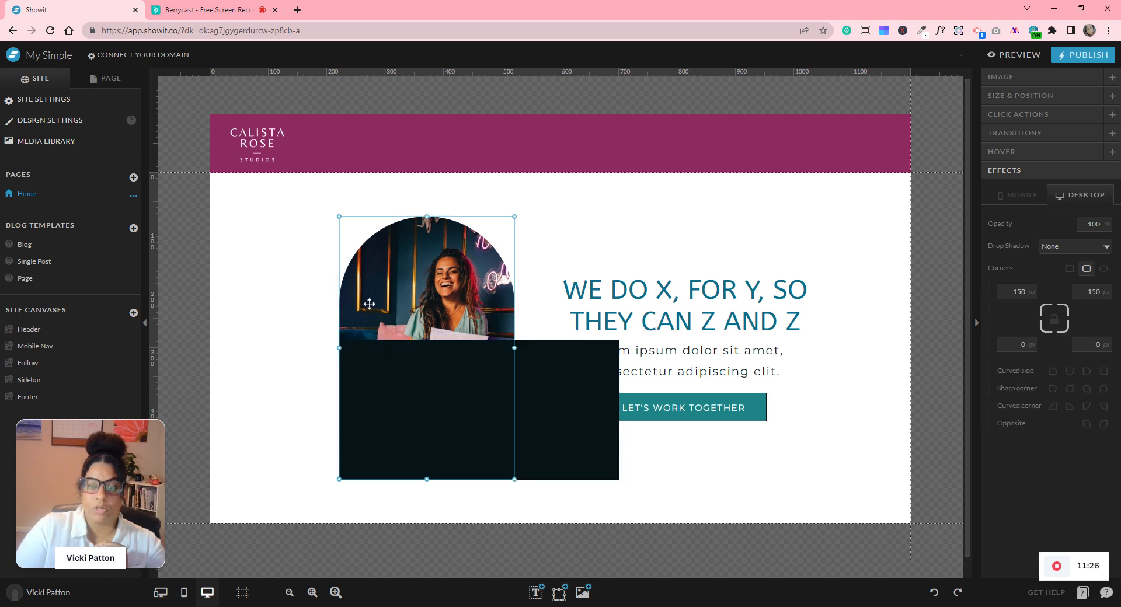
{"action": "left_click", "coordinate": [1022, 99]}
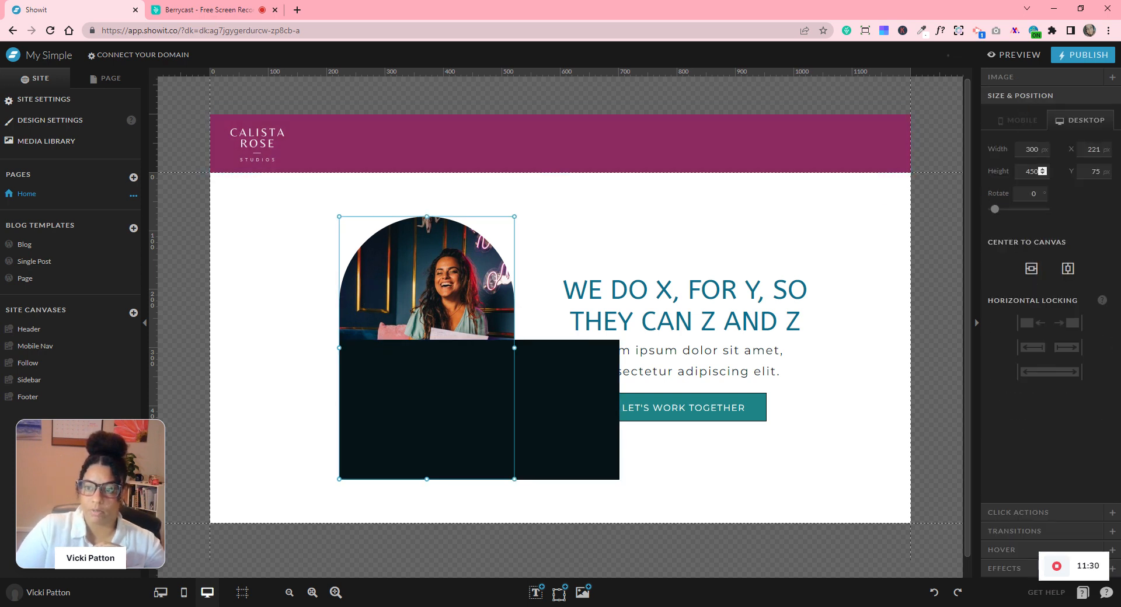
{"action": "left_click", "coordinate": [1031, 171]}
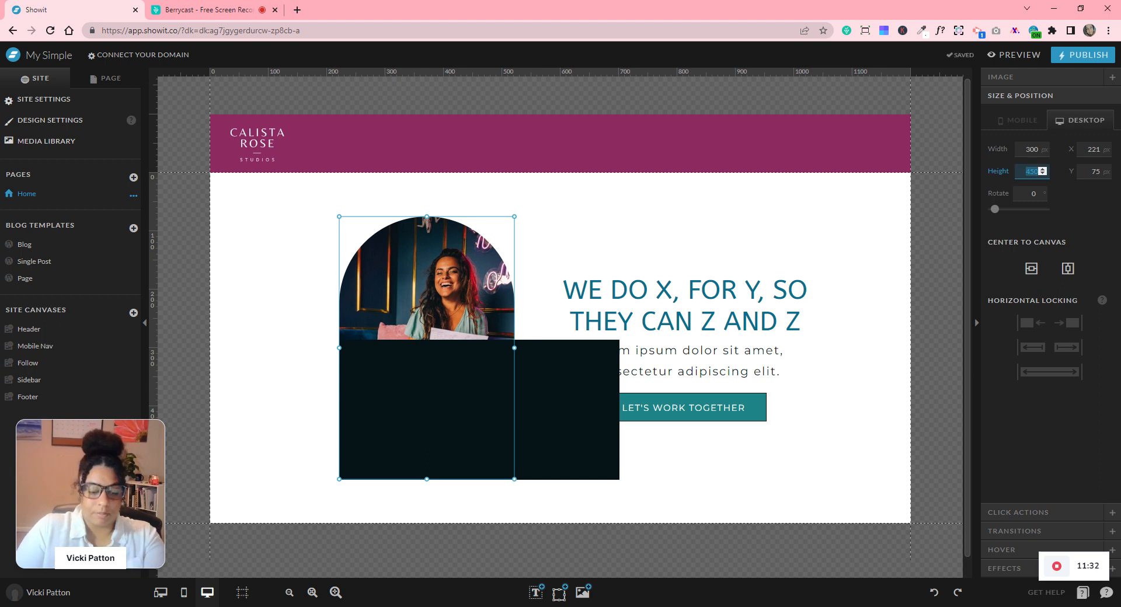
- Size the rectangle to 300 × 450 px and move it up to overlap the photo
{"action": "left_click", "coordinate": [575, 393]}
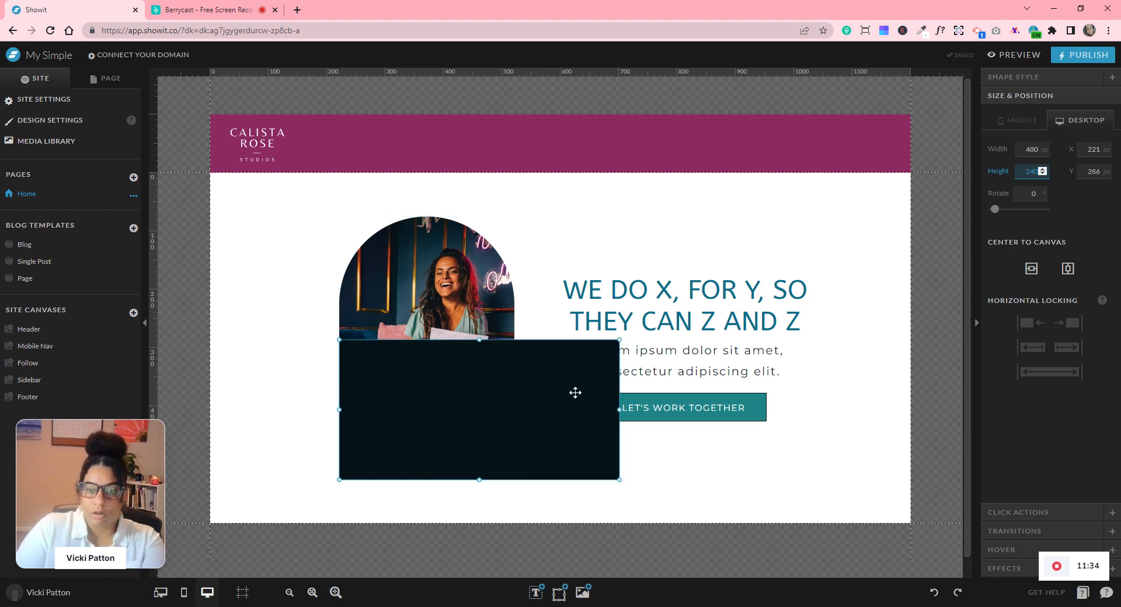
{"action": "left_click", "coordinate": [1026, 149]}
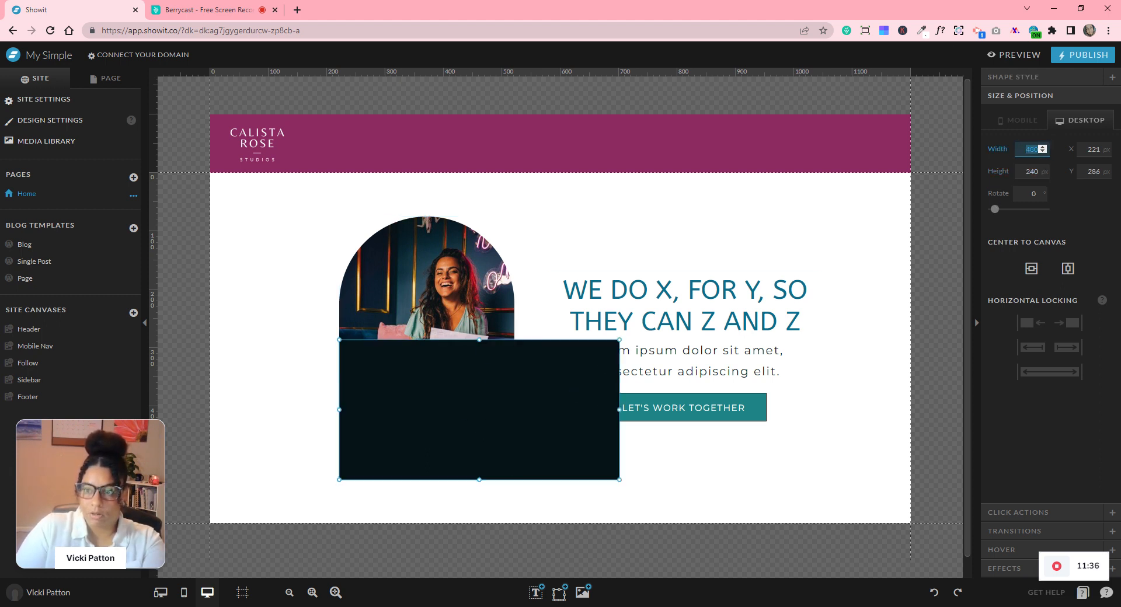
{"action": "type", "text": "300"}
{"action": "left_click", "coordinate": [1031, 169]}
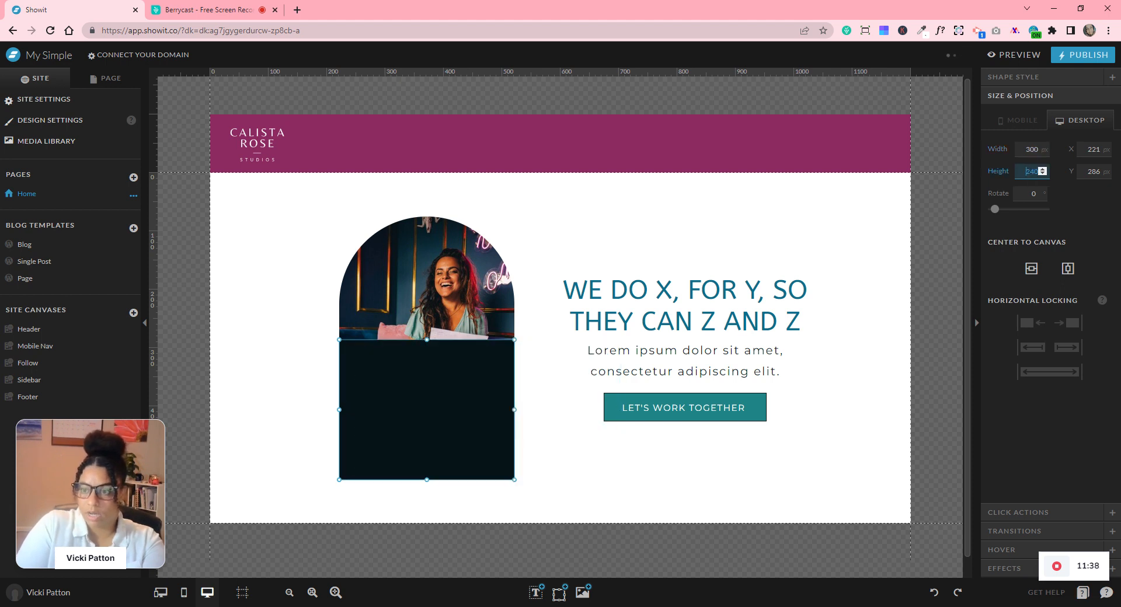
{"action": "type", "text": "450"}
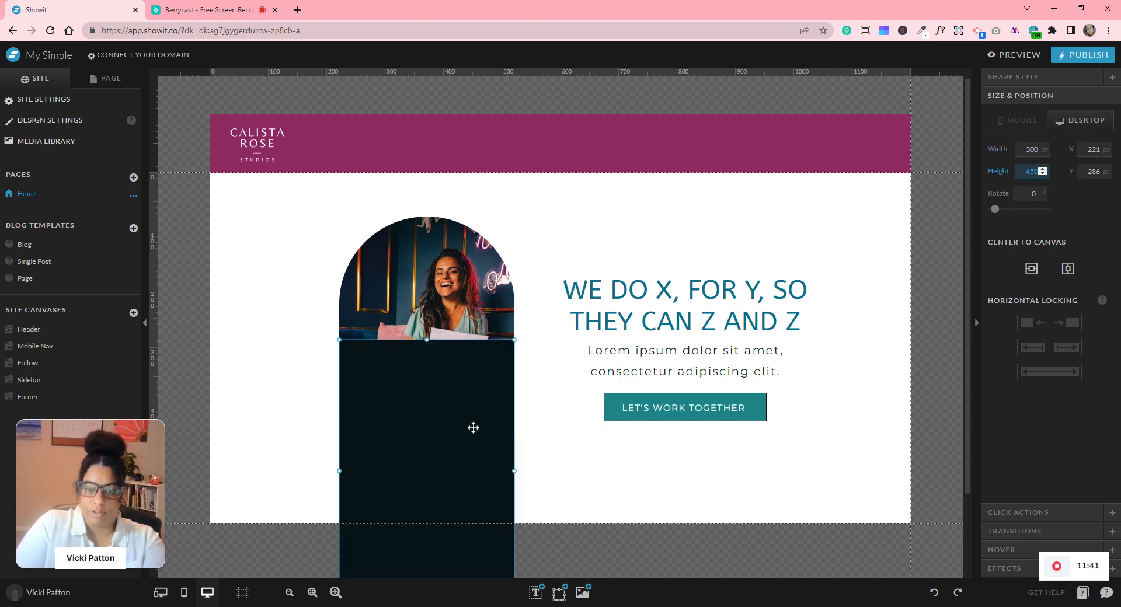
{"action": "left_click_drag", "start_coordinate": [473, 427], "coordinate": [432, 262]}
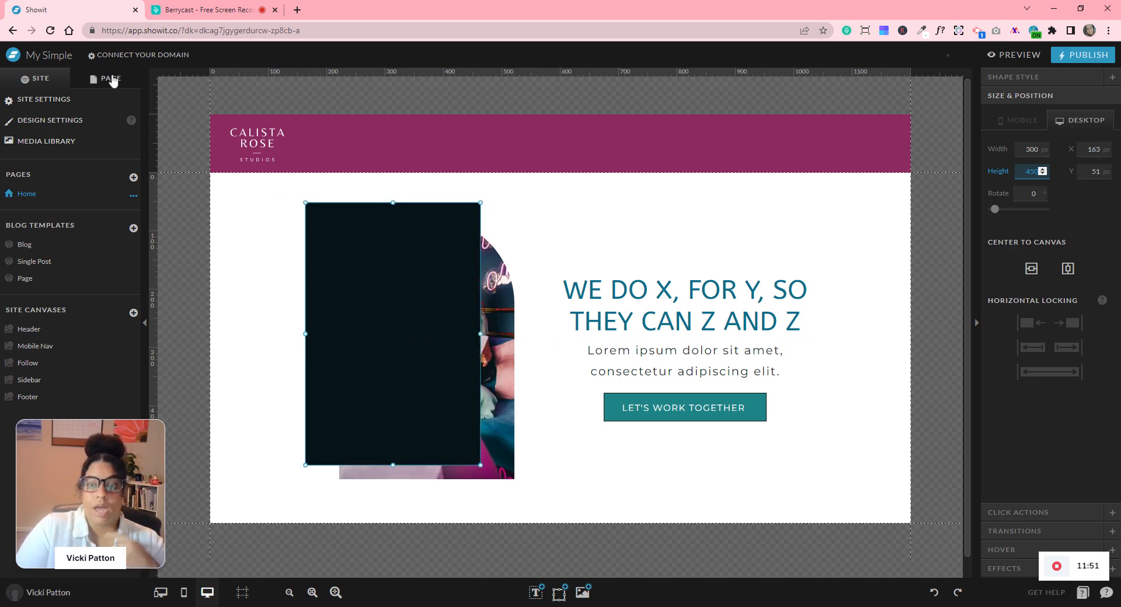
- Shift the dark rectangle left of the photo and rename its layer 'Image Frame'
{"action": "left_click", "coordinate": [112, 80]}
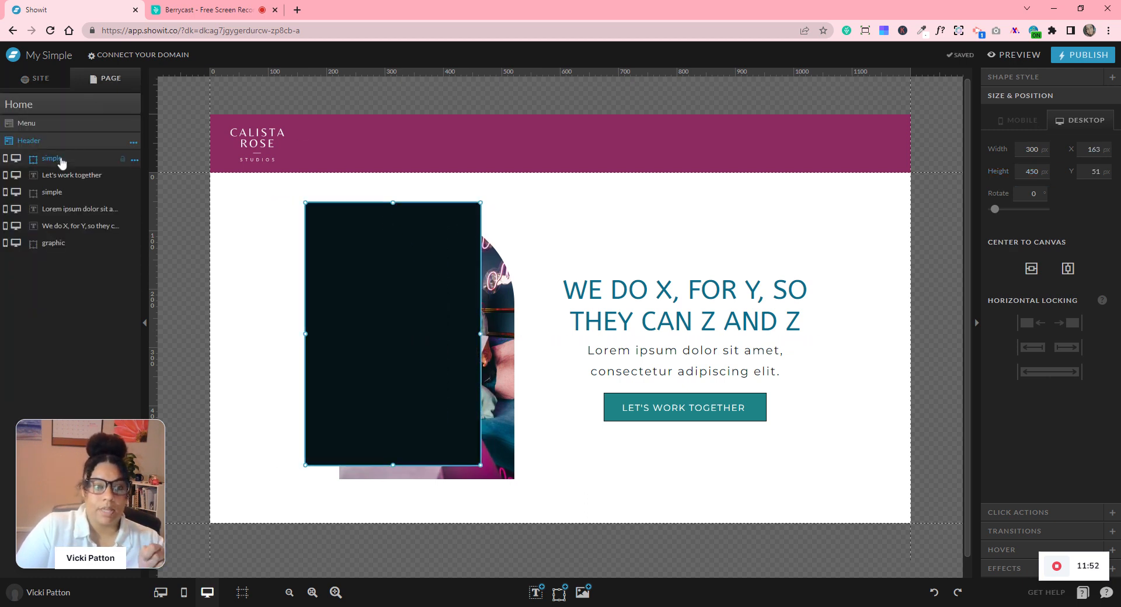
{"action": "left_click_drag", "start_coordinate": [363, 276], "coordinate": [290, 269]}
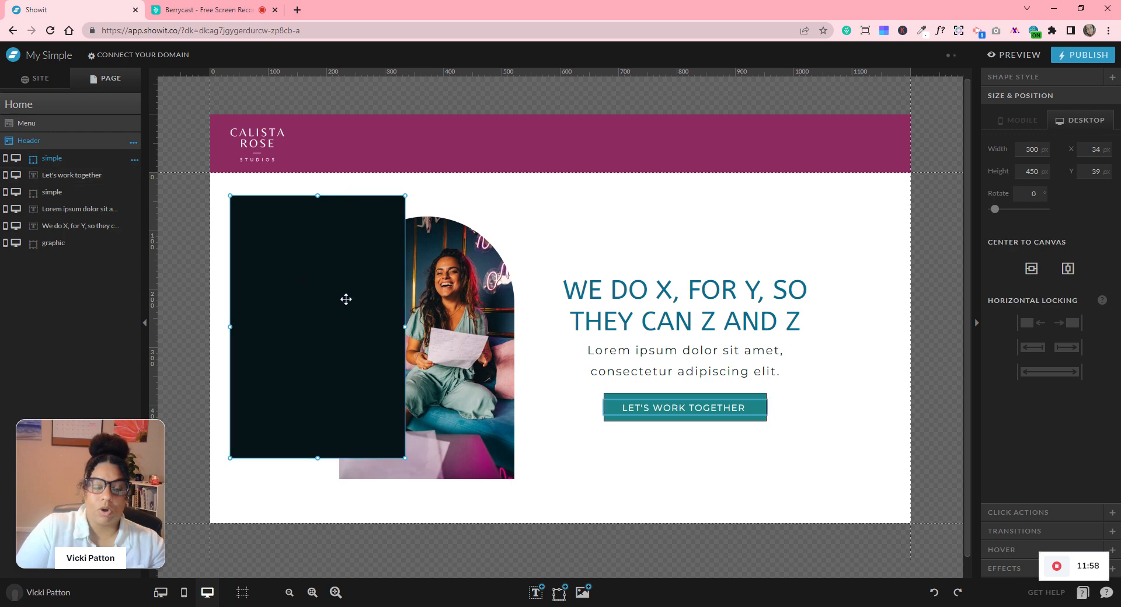
{"action": "left_click", "coordinate": [134, 160]}
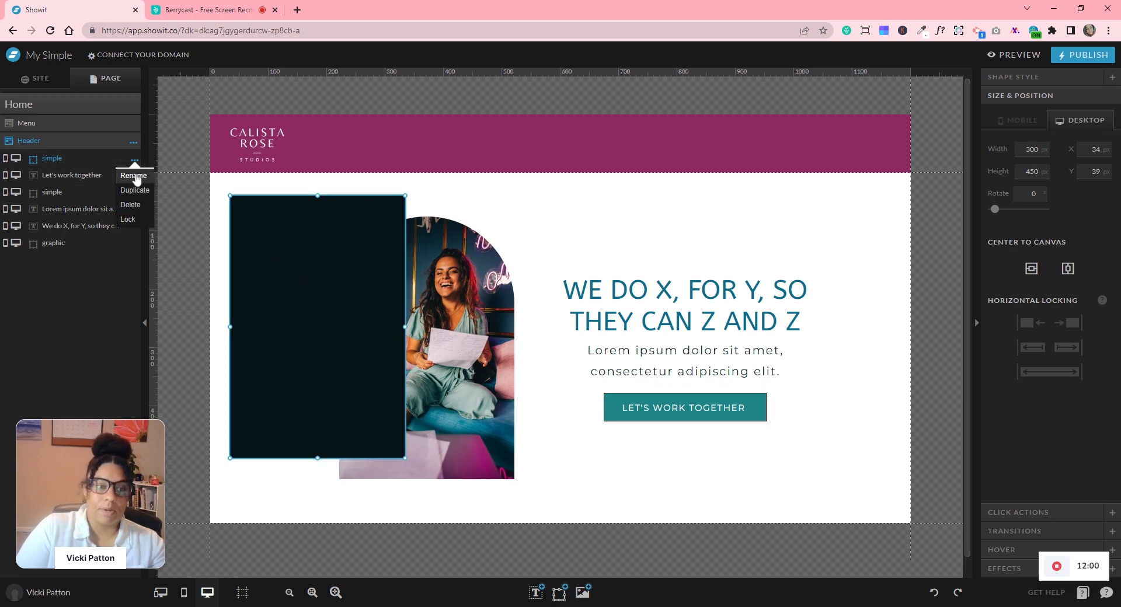
{"action": "left_click", "coordinate": [138, 180]}
{"action": "type", "text": "back"}
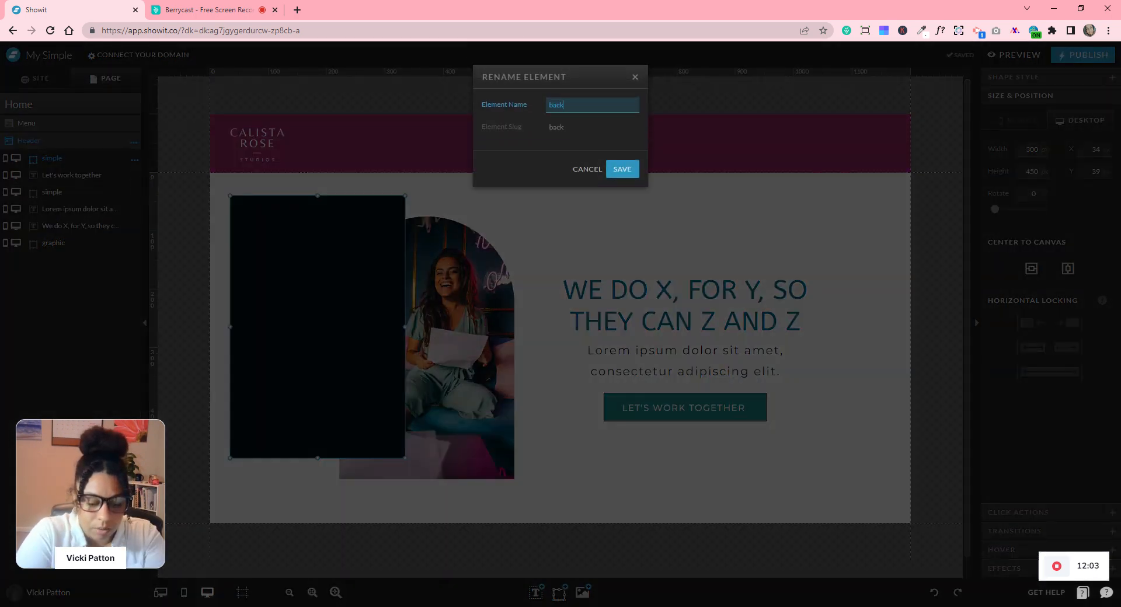
{"action": "type", "text": "c"}
{"action": "key", "text": "BackSpace"}
{"action": "key", "text": "BackSpace"}
{"action": "key", "text": "BackSpace"}
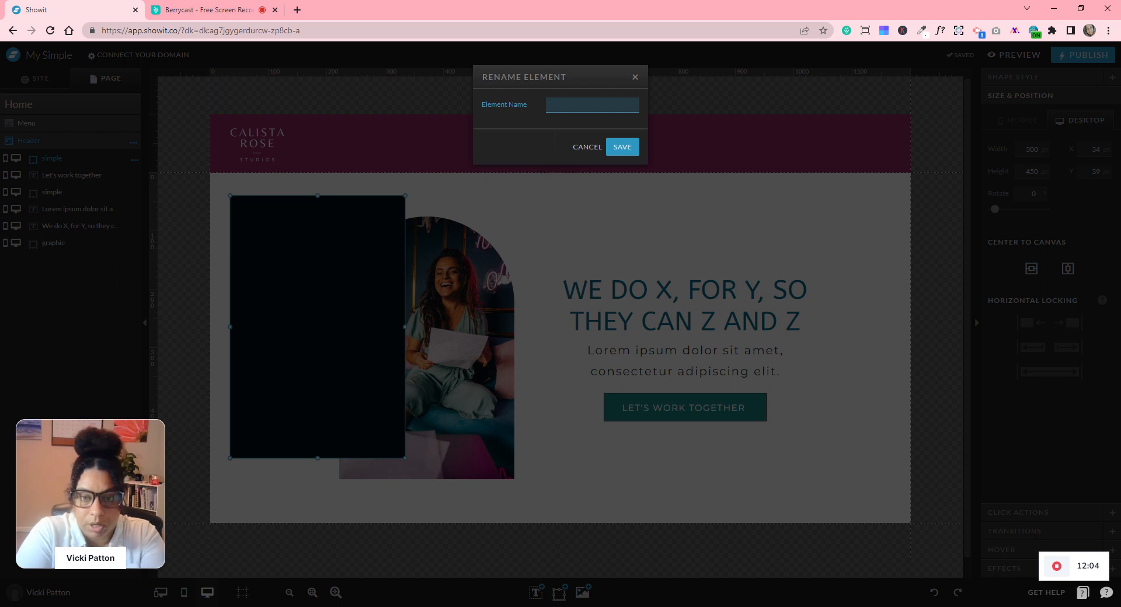
{"action": "type", "text": "Image Frame"}
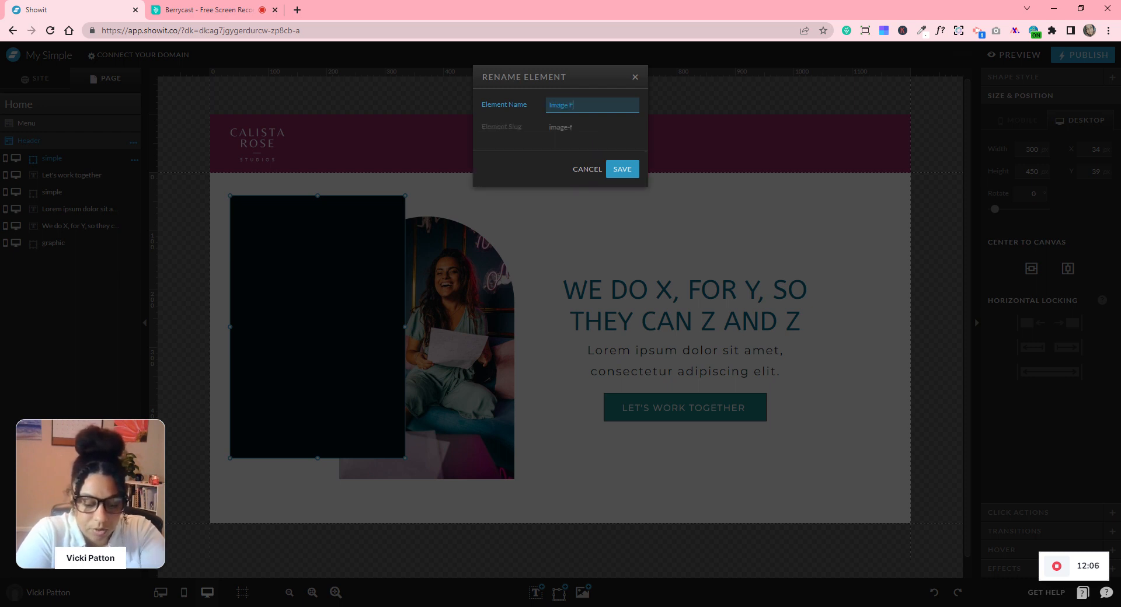
{"action": "left_click", "coordinate": [613, 174]}
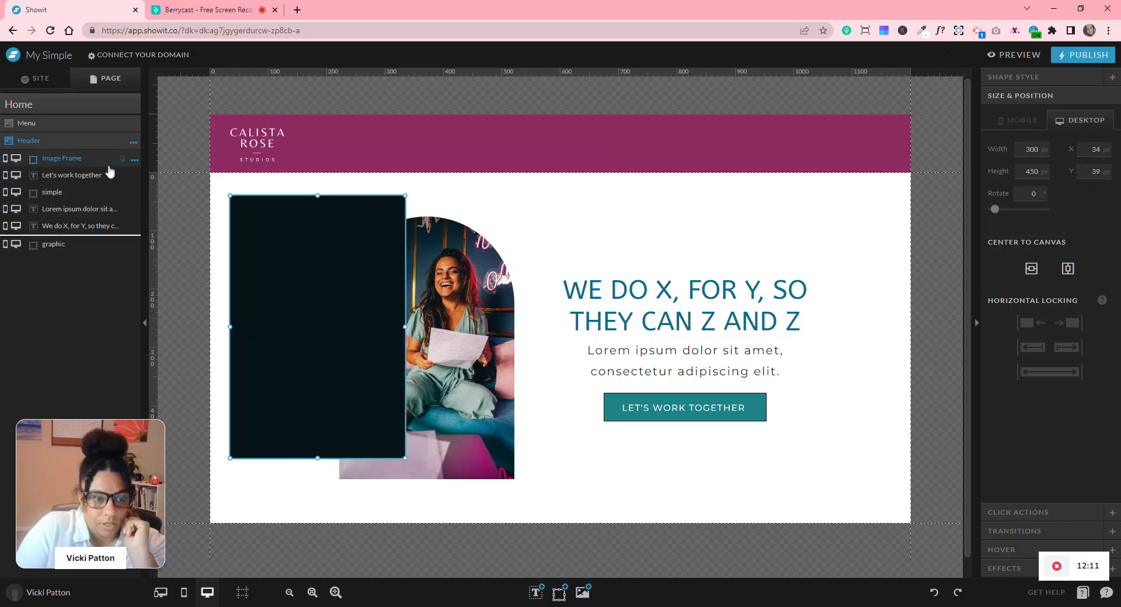
- Move the Image Frame to the bottom of the layer list and line it up behind the photo
{"action": "left_click_drag", "start_coordinate": [109, 166], "coordinate": [109, 250]}
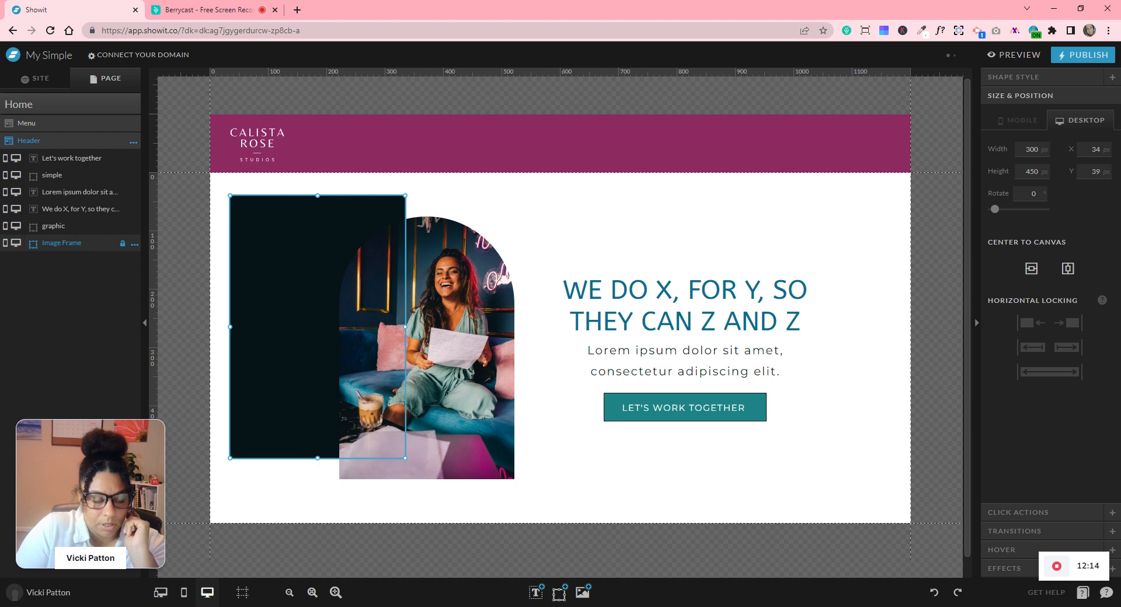
{"action": "left_click_drag", "start_coordinate": [298, 265], "coordinate": [382, 268]}
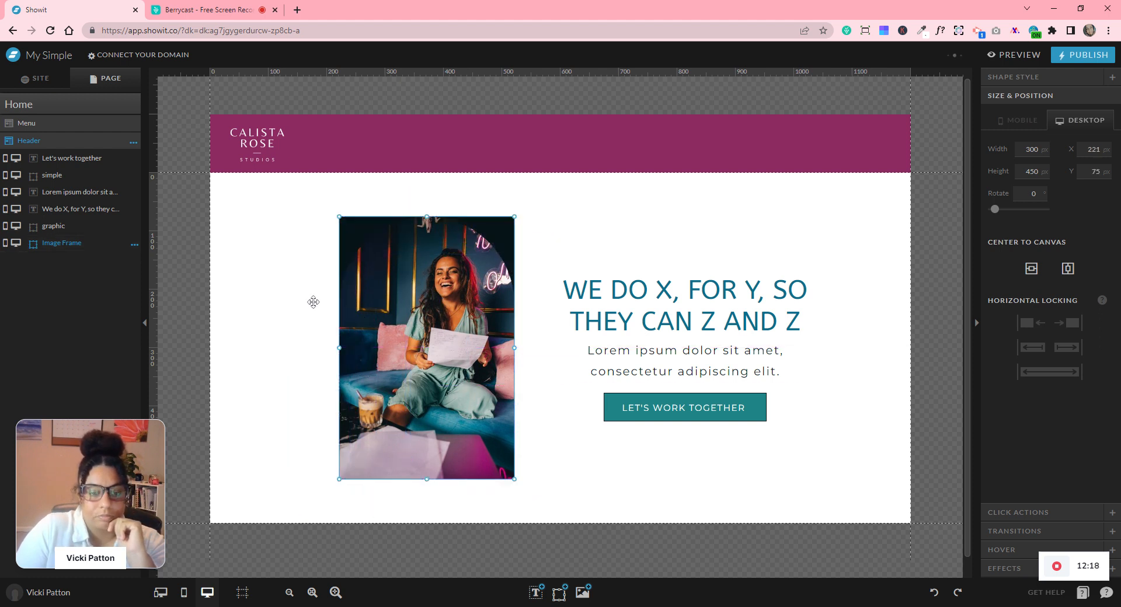
{"action": "left_click", "coordinate": [337, 306], "text": "shift"}
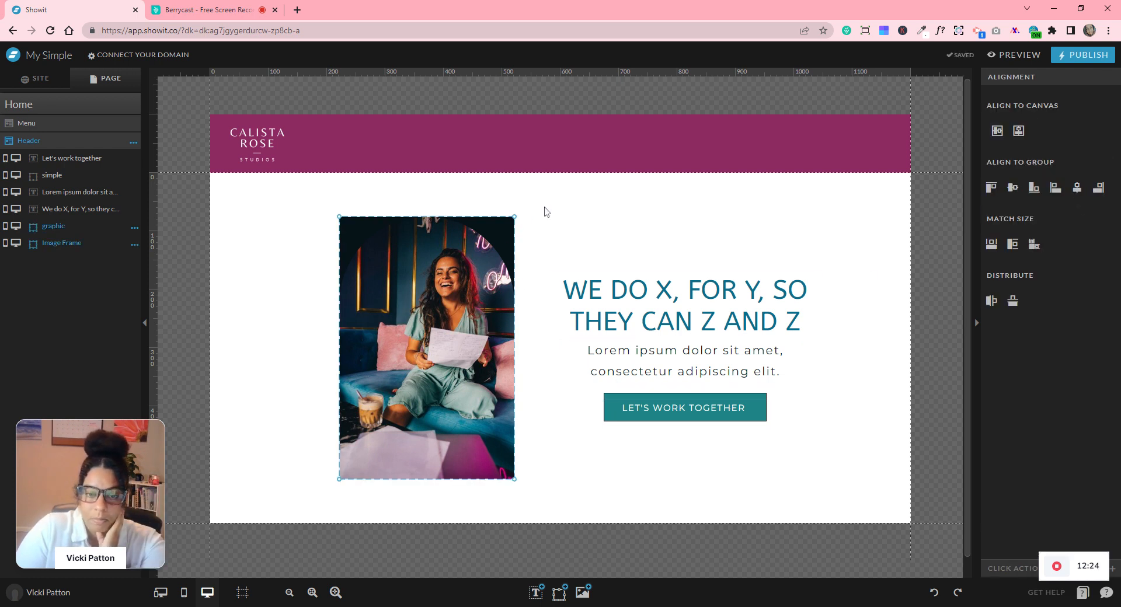
{"action": "left_click", "coordinate": [590, 188]}
- Enlarge the arched photo to 302 × 452 px
{"action": "left_click", "coordinate": [507, 221]}
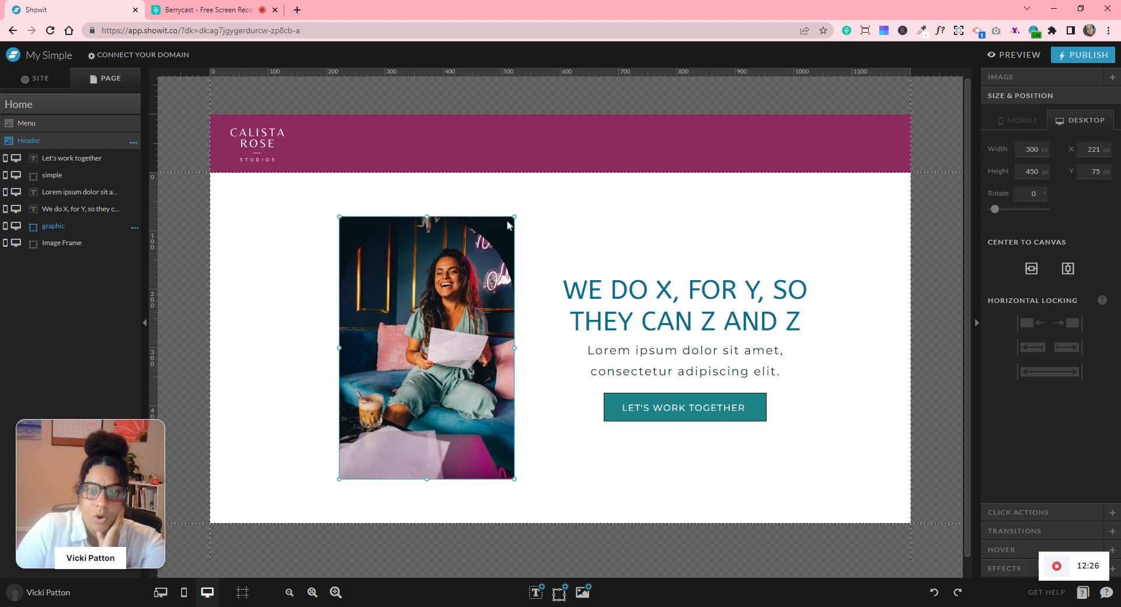
{"action": "double_click", "coordinate": [1042, 147]}
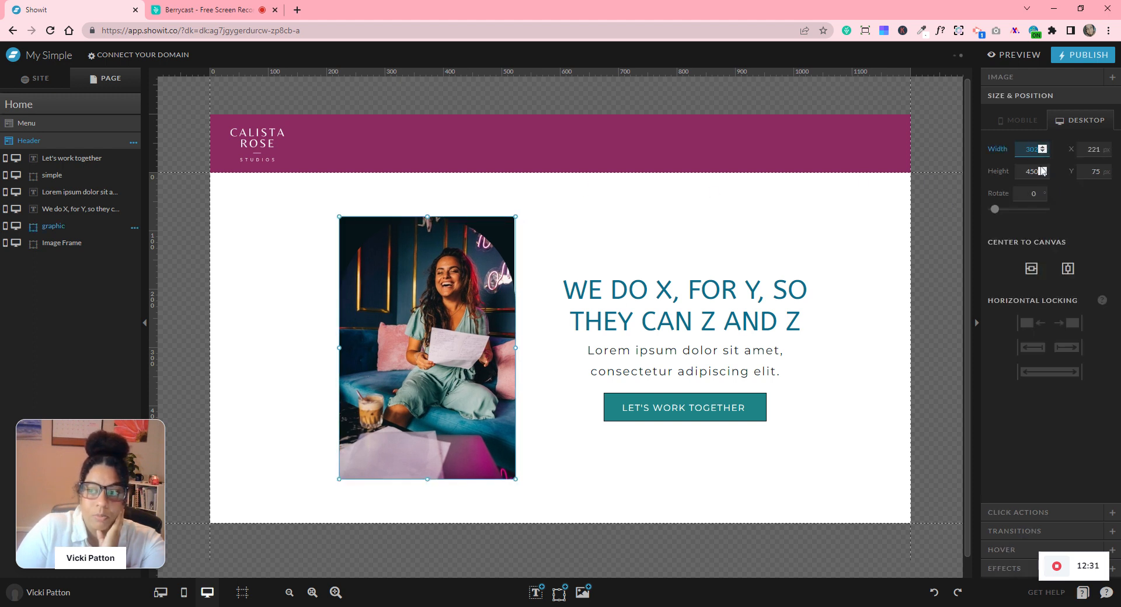
{"action": "double_click", "coordinate": [1042, 170]}
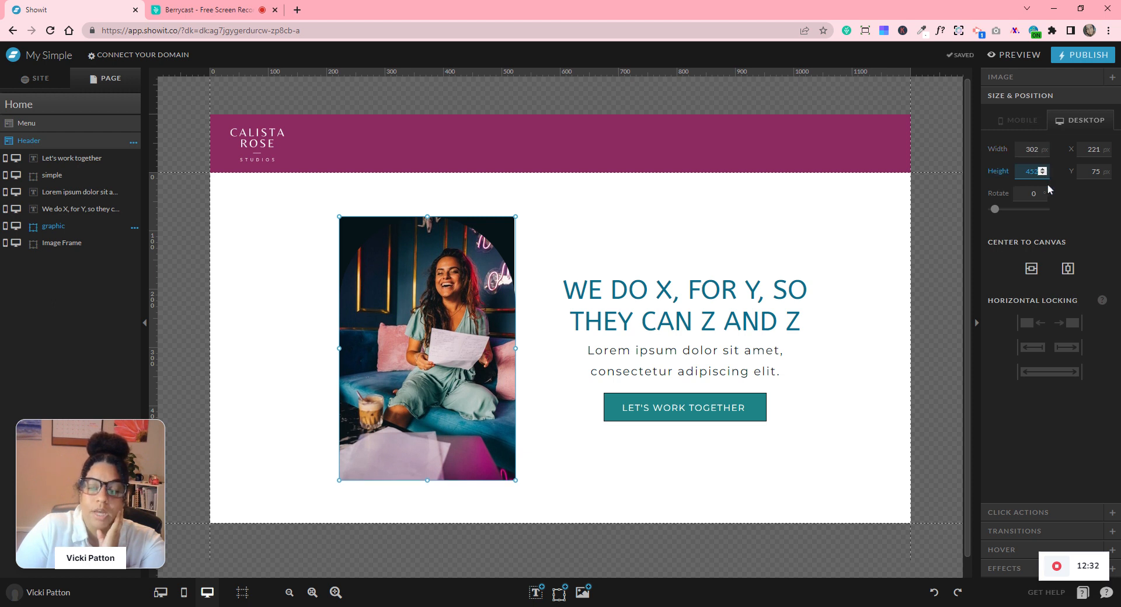
{"action": "left_click", "coordinate": [1070, 205]}
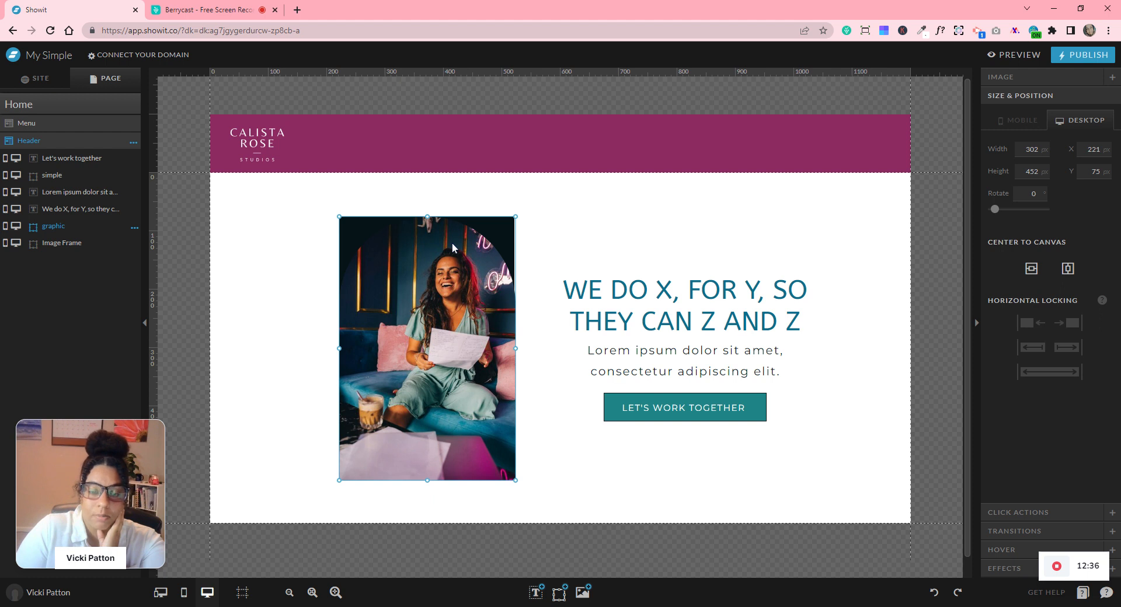
{"action": "left_click", "coordinate": [1005, 571]}
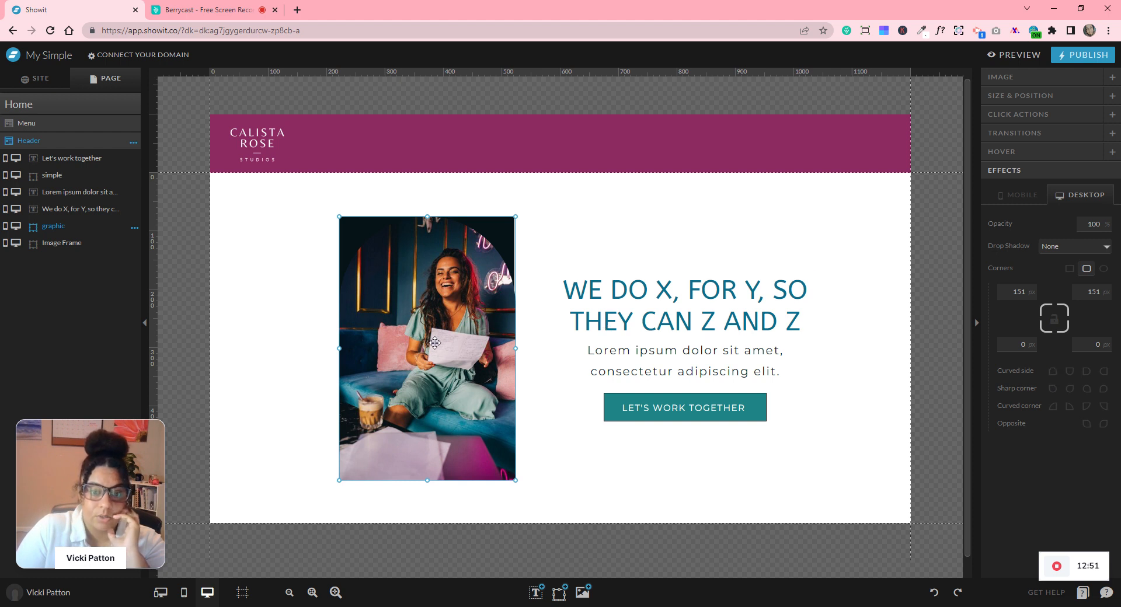
- Move the photo about 69 px left and restore it to 300 × 450 px
{"action": "left_click_drag", "start_coordinate": [420, 315], "coordinate": [380, 317]}
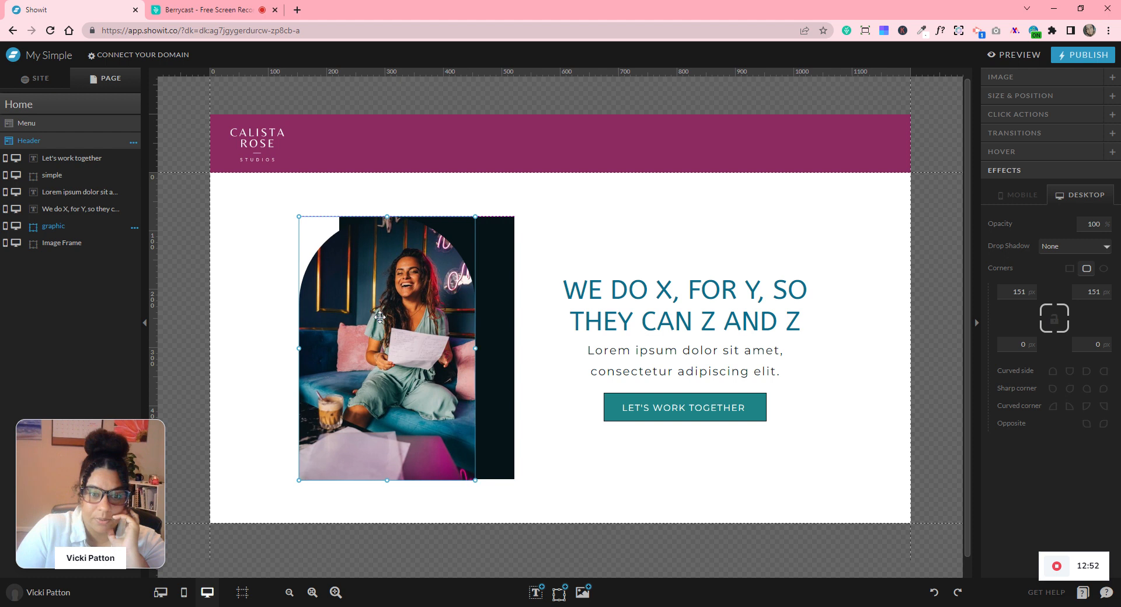
{"action": "left_click", "coordinate": [1022, 96]}
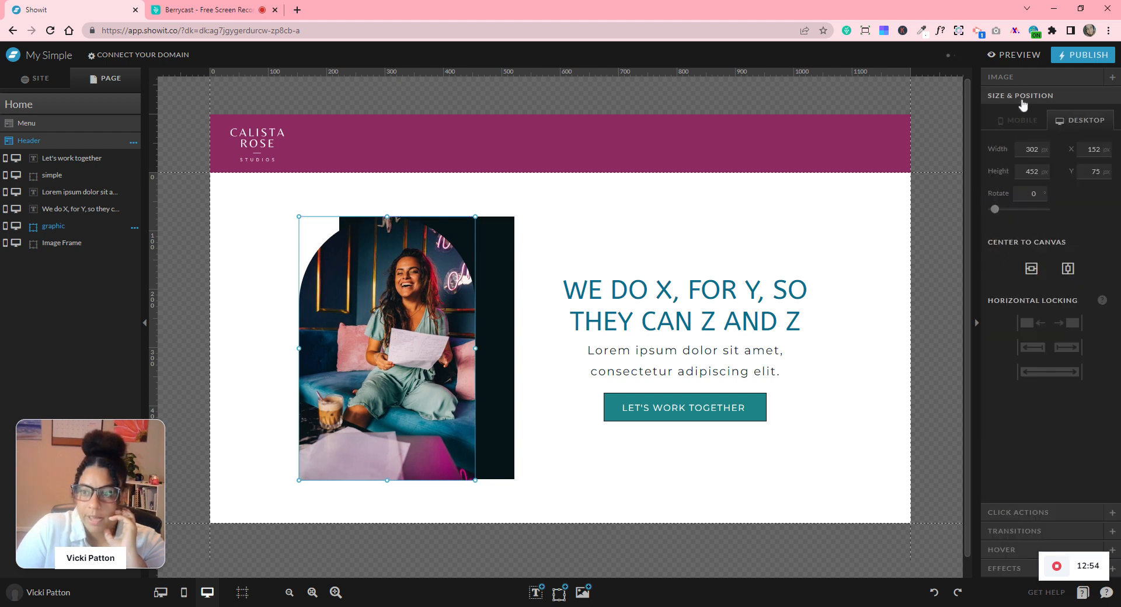
{"action": "left_click", "coordinate": [1043, 151]}
{"action": "left_click", "coordinate": [1042, 151]}
{"action": "left_click", "coordinate": [1043, 174]}
{"action": "left_click", "coordinate": [1042, 174]}
{"action": "left_click", "coordinate": [1083, 208]}
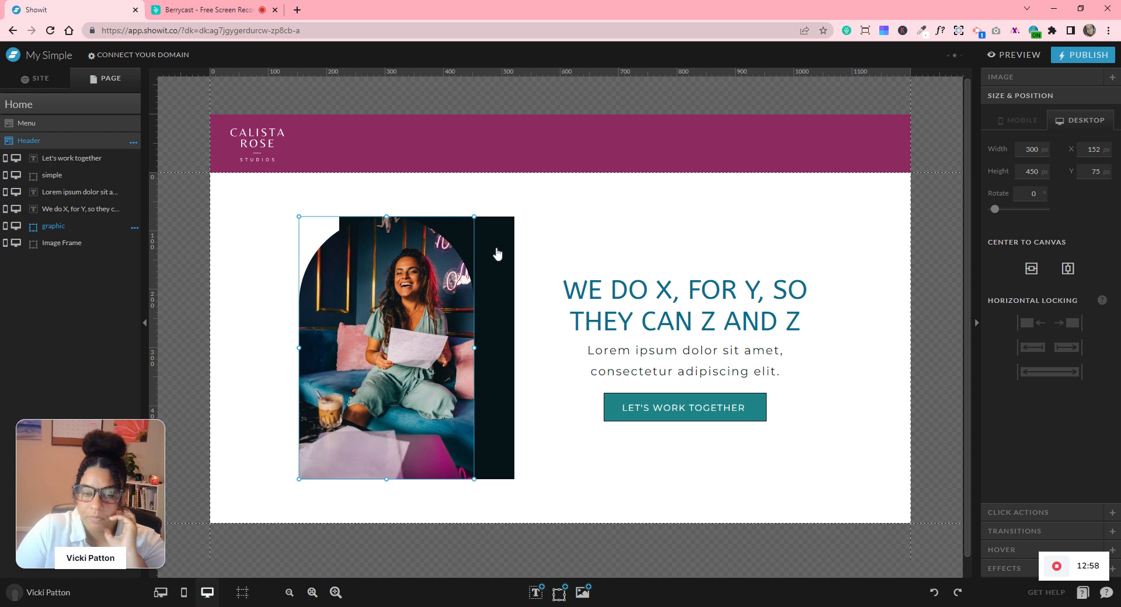
- Size the Image Frame to 302 × 452 px and give it a curved, arched top
{"action": "left_click", "coordinate": [59, 243]}
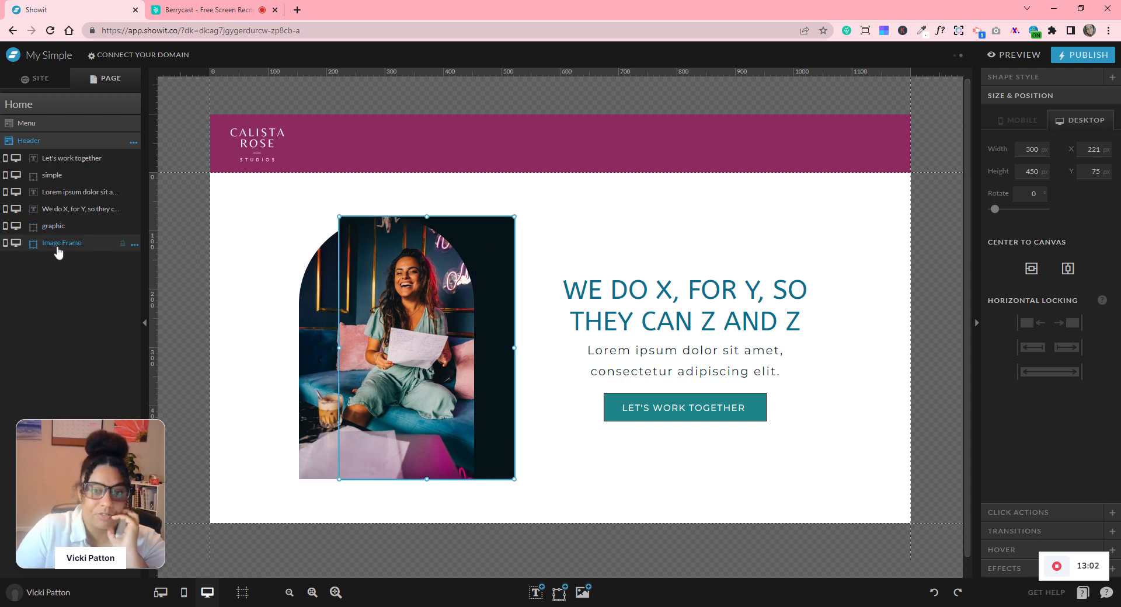
{"action": "left_click", "coordinate": [1041, 148]}
{"action": "left_click", "coordinate": [1042, 147]}
{"action": "left_click", "coordinate": [1042, 169]}
{"action": "left_click", "coordinate": [1043, 169]}
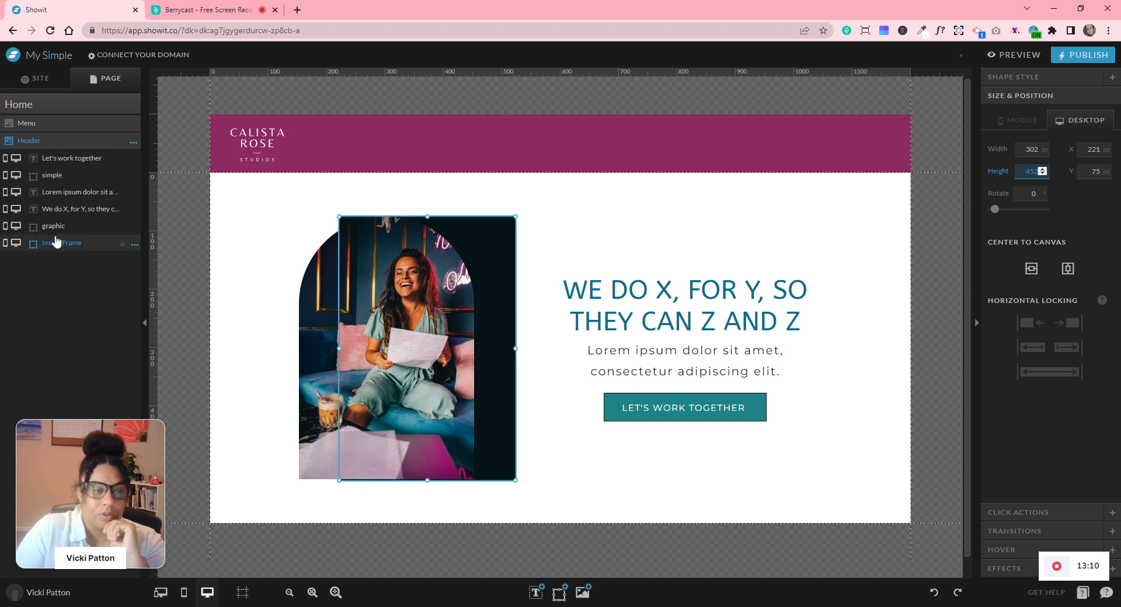
{"action": "left_click", "coordinate": [1077, 215]}
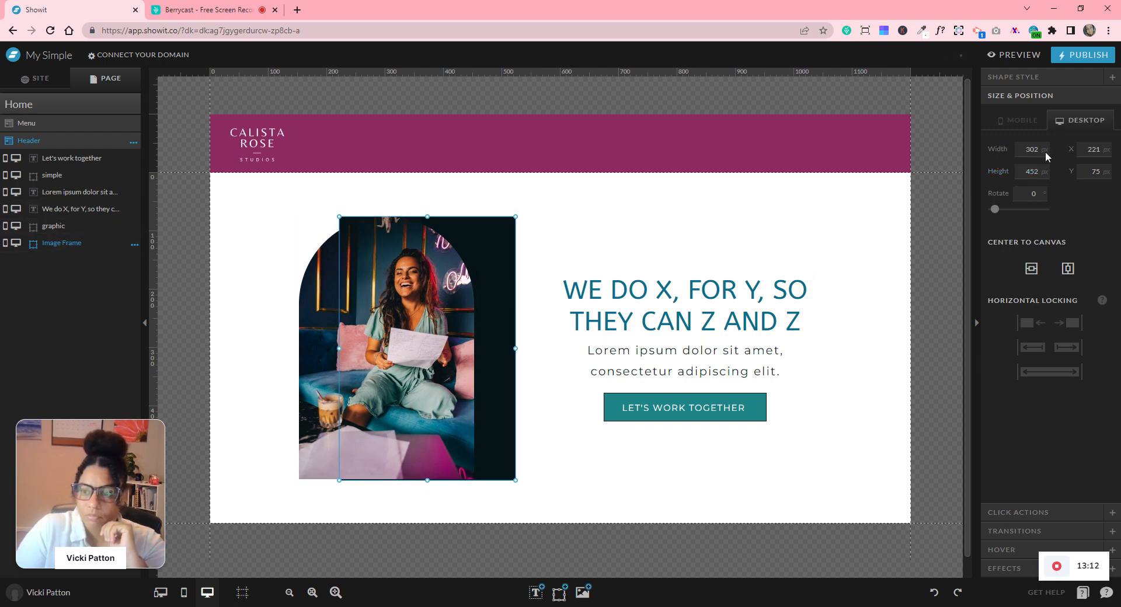
{"action": "left_click", "coordinate": [1024, 569]}
{"action": "left_click", "coordinate": [1086, 269]}
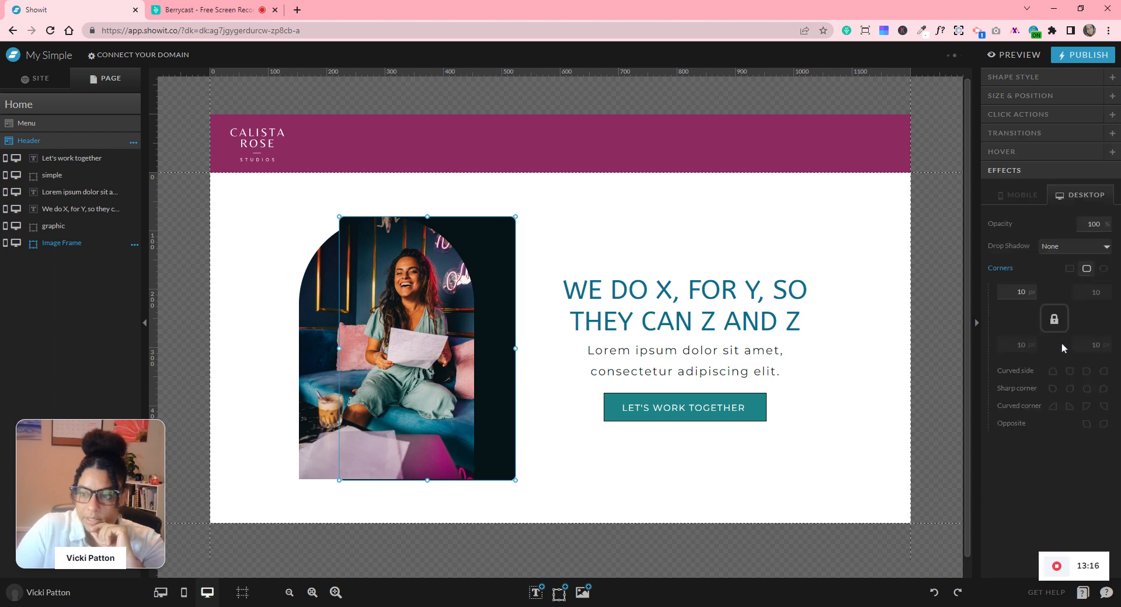
{"action": "left_click", "coordinate": [1053, 372]}
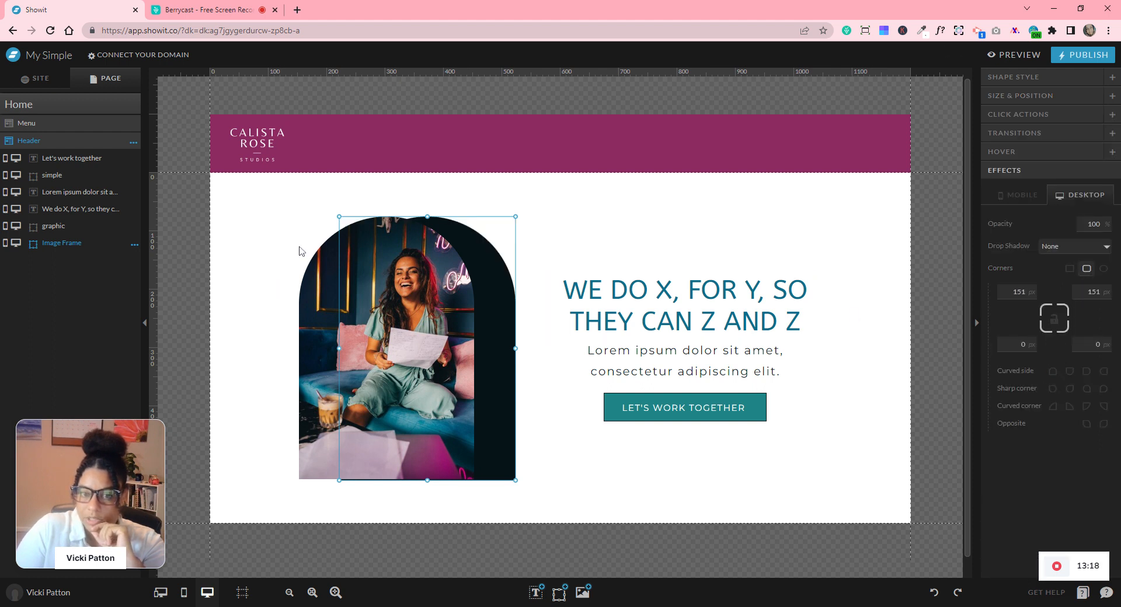
- Centre the photo and Image Frame on each other and reposition them together
{"action": "left_click_drag", "start_coordinate": [248, 253], "coordinate": [498, 407]}
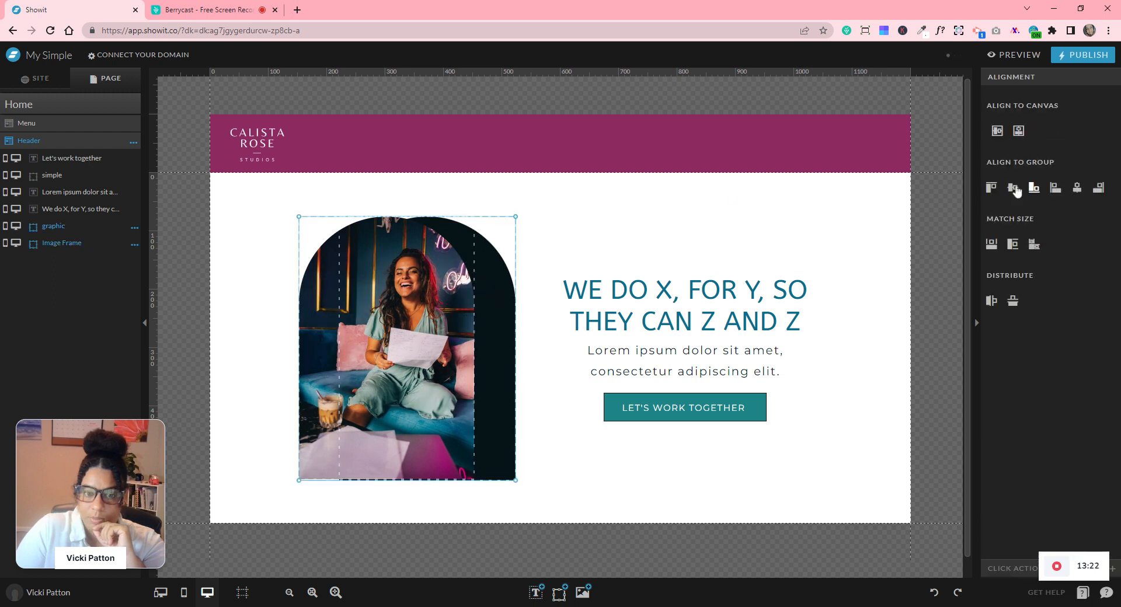
{"action": "left_click", "coordinate": [1077, 187]}
{"action": "left_click_drag", "start_coordinate": [381, 331], "coordinate": [423, 330]}
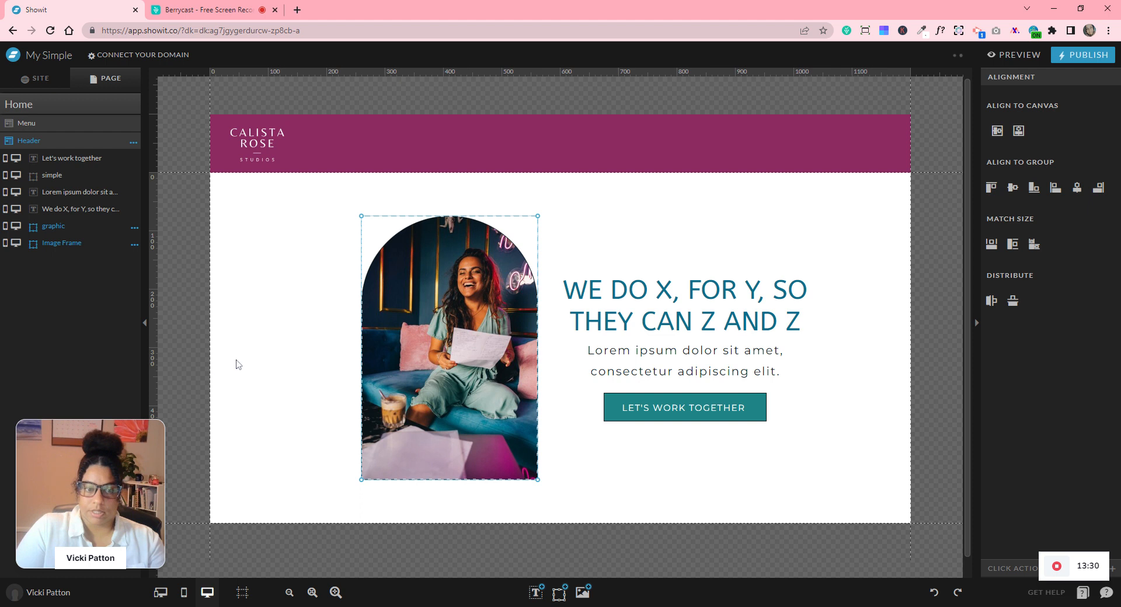
{"action": "left_click", "coordinate": [305, 248]}
{"action": "left_click_drag", "start_coordinate": [302, 247], "coordinate": [397, 374]}
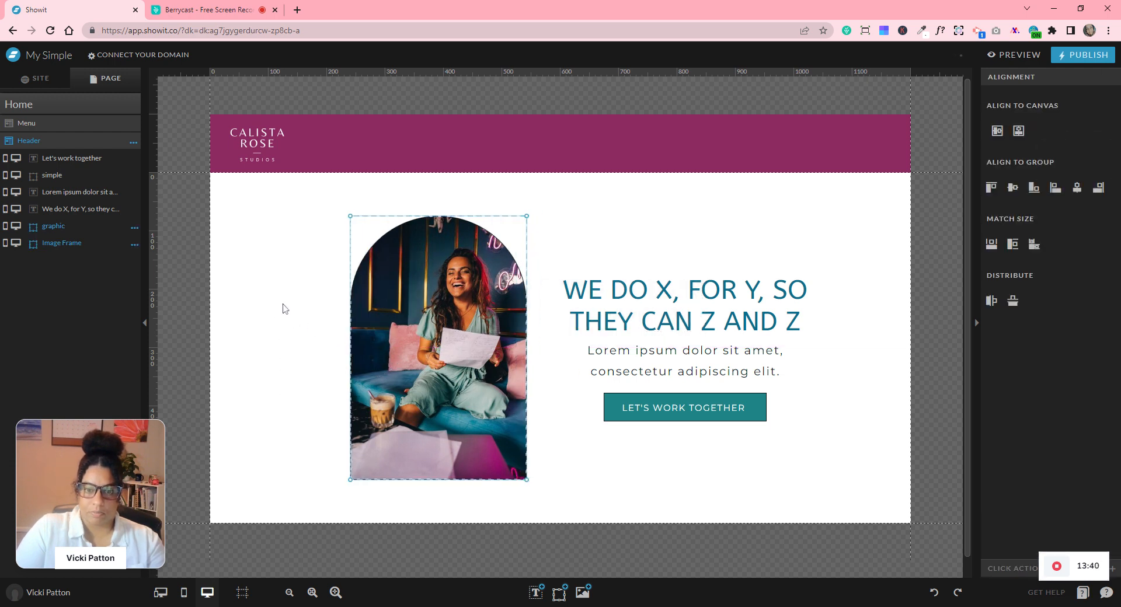
{"action": "left_click", "coordinate": [284, 274]}
- Select all six hero elements and centre them horizontally on the canvas
{"action": "left_click_drag", "start_coordinate": [284, 256], "coordinate": [768, 454]}
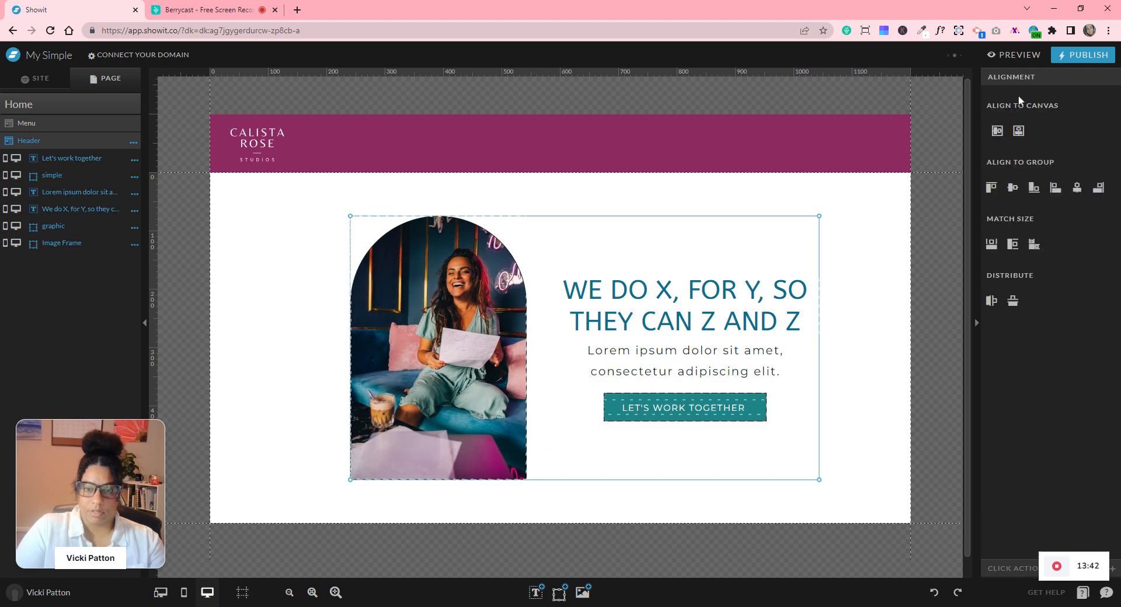
{"action": "left_click", "coordinate": [1004, 134]}
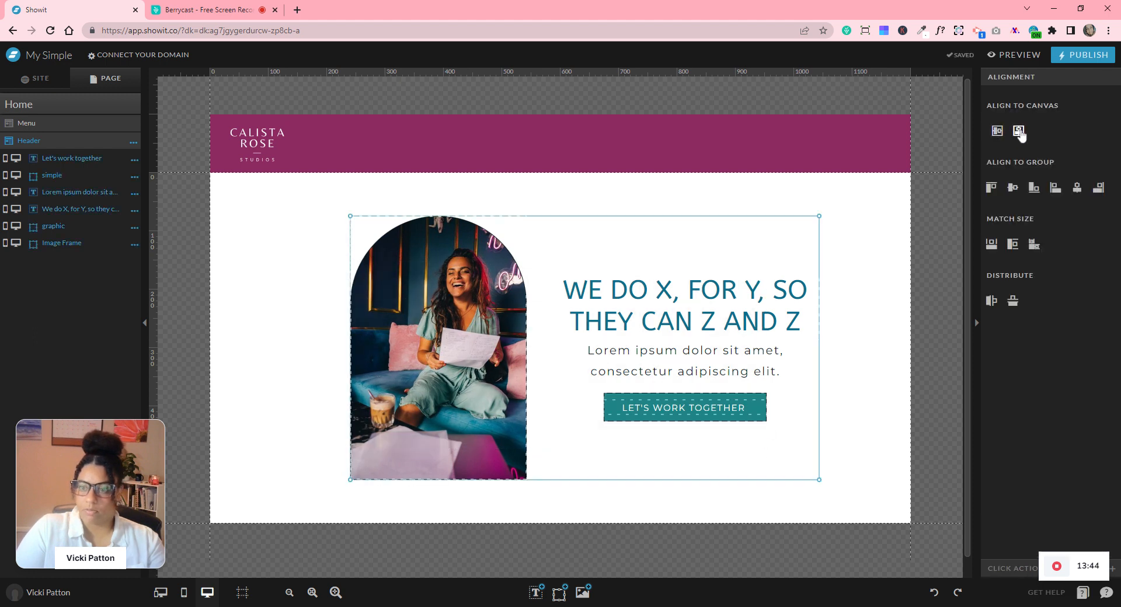
{"action": "left_click", "coordinate": [1019, 132]}
- Nudge the content group into place, then show and hide the column guides to check it
{"action": "left_click_drag", "start_coordinate": [753, 289], "coordinate": [758, 290]}
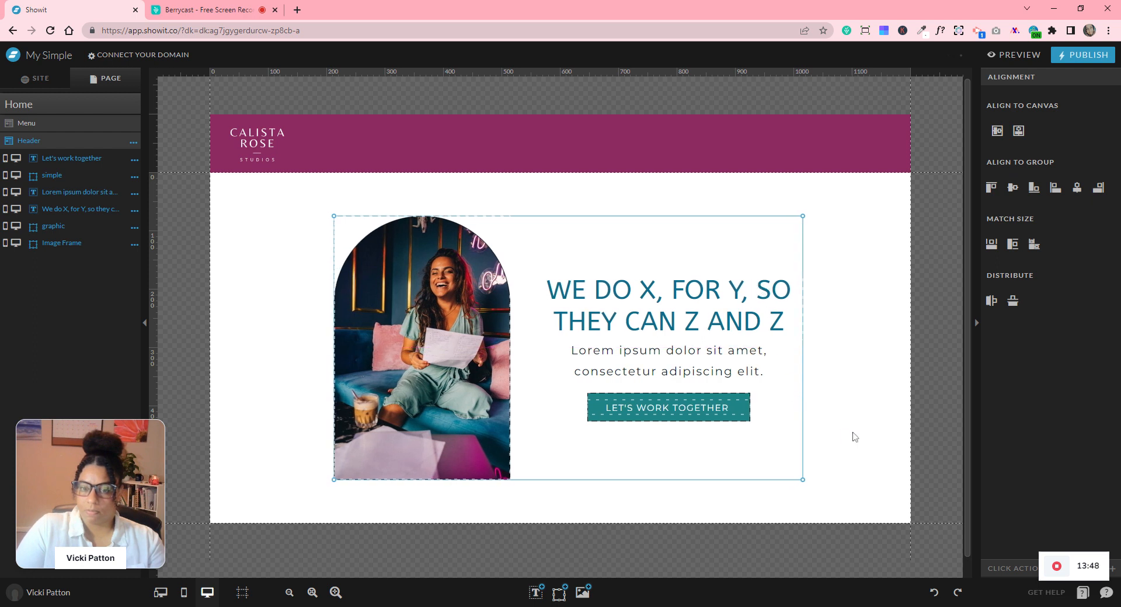
{"action": "left_click", "coordinate": [854, 435]}
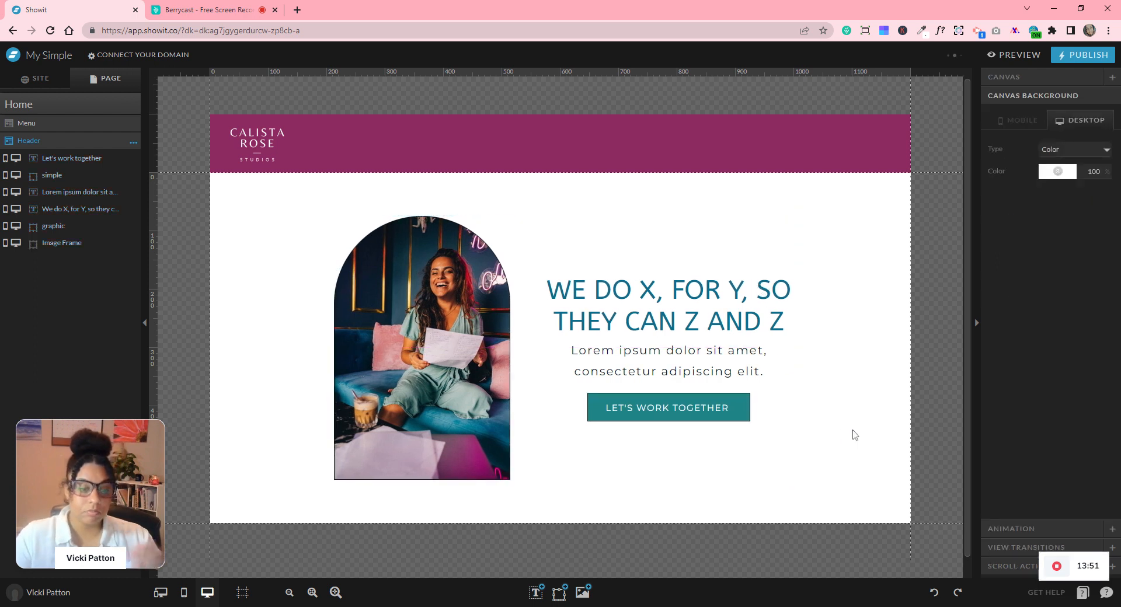
{"action": "left_click", "coordinate": [242, 593]}
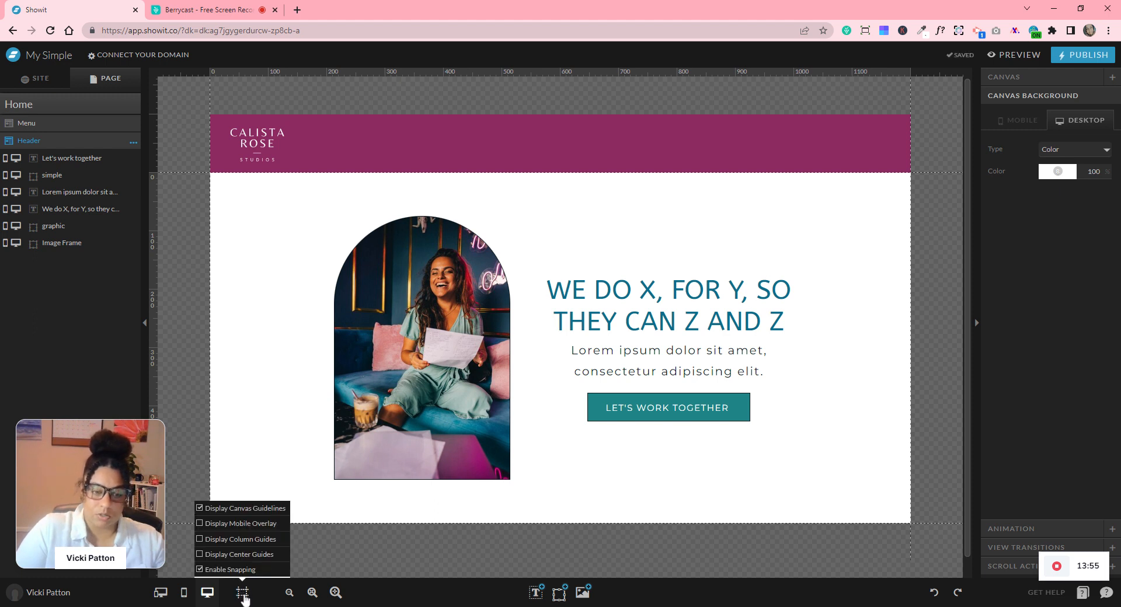
{"action": "left_click", "coordinate": [199, 540]}
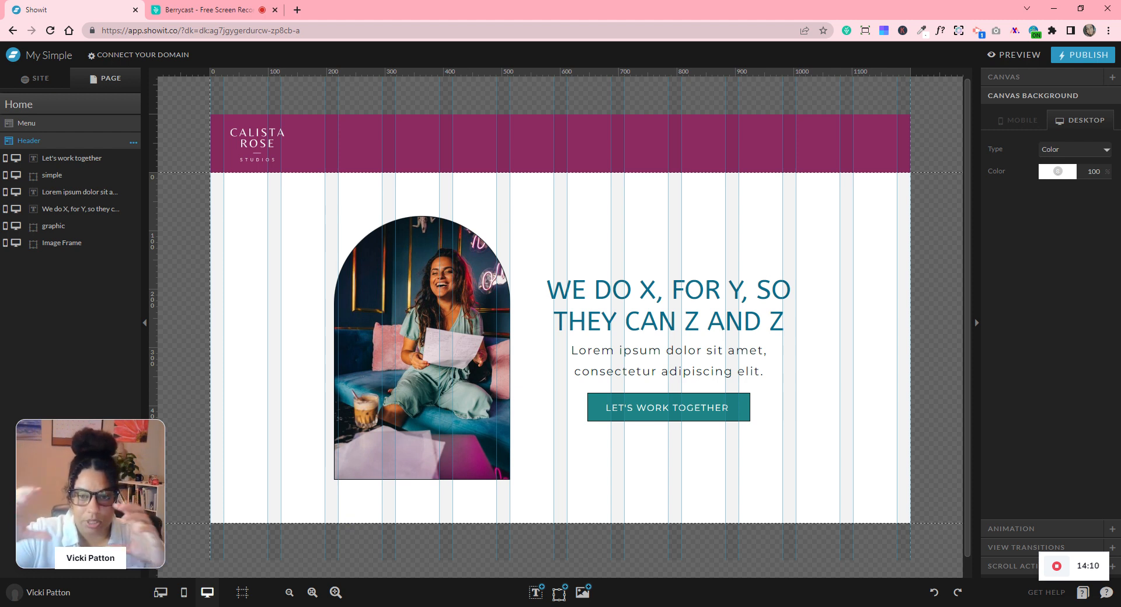
{"action": "mouse_move", "coordinate": [242, 593]}
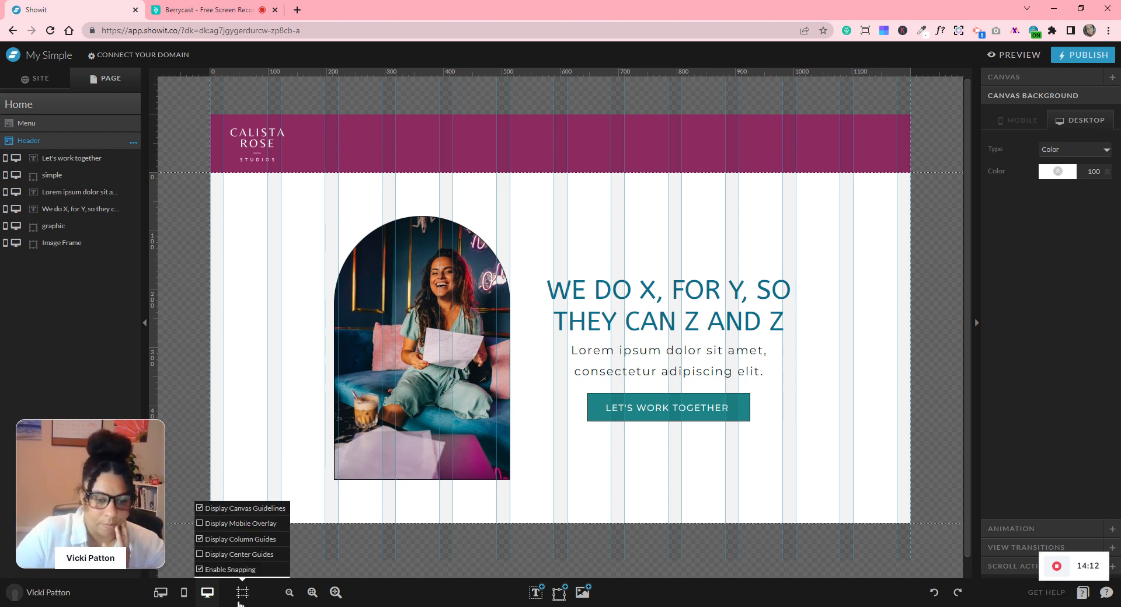
{"action": "left_click", "coordinate": [200, 540]}
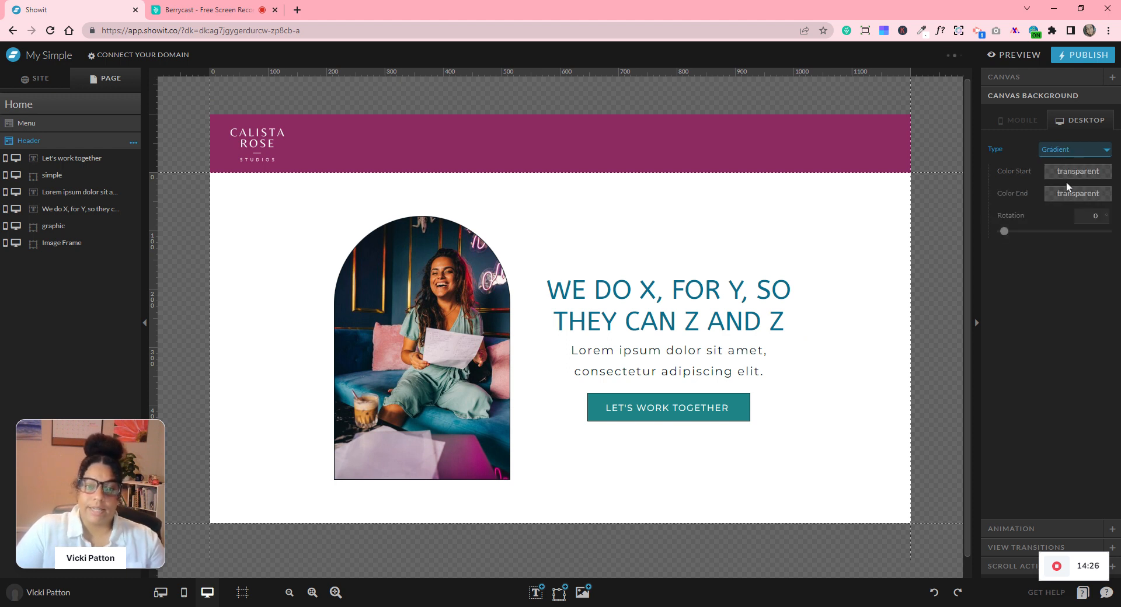
- Give the canvas a gradient background from magenta site colour 4 to white and adjust its rotation
{"action": "left_click", "coordinate": [1062, 176]}
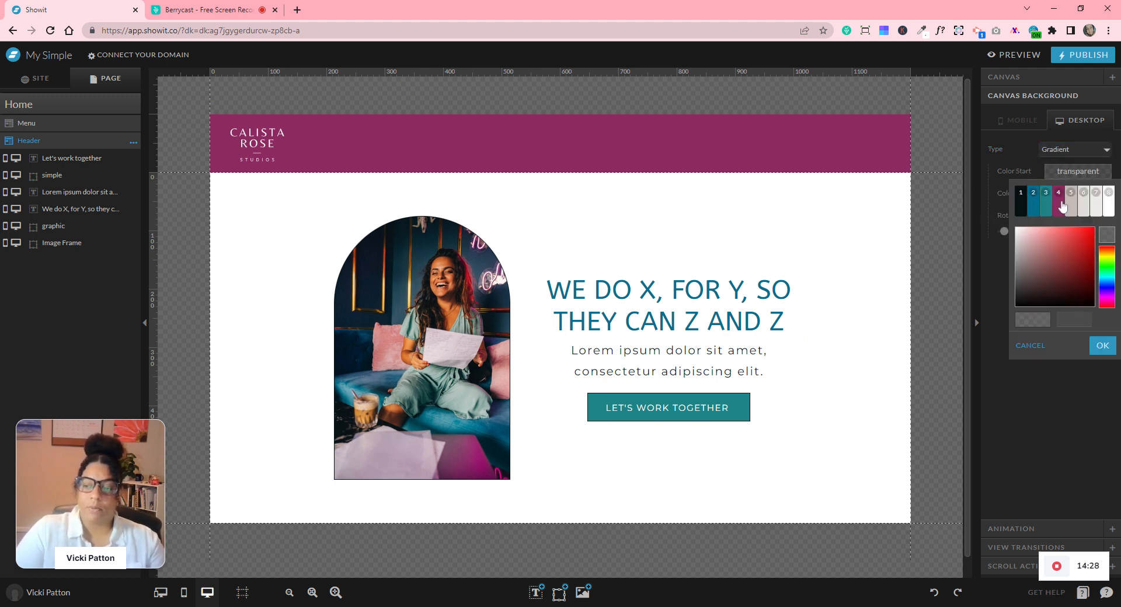
{"action": "left_click", "coordinate": [1062, 205]}
{"action": "left_click", "coordinate": [1062, 196]}
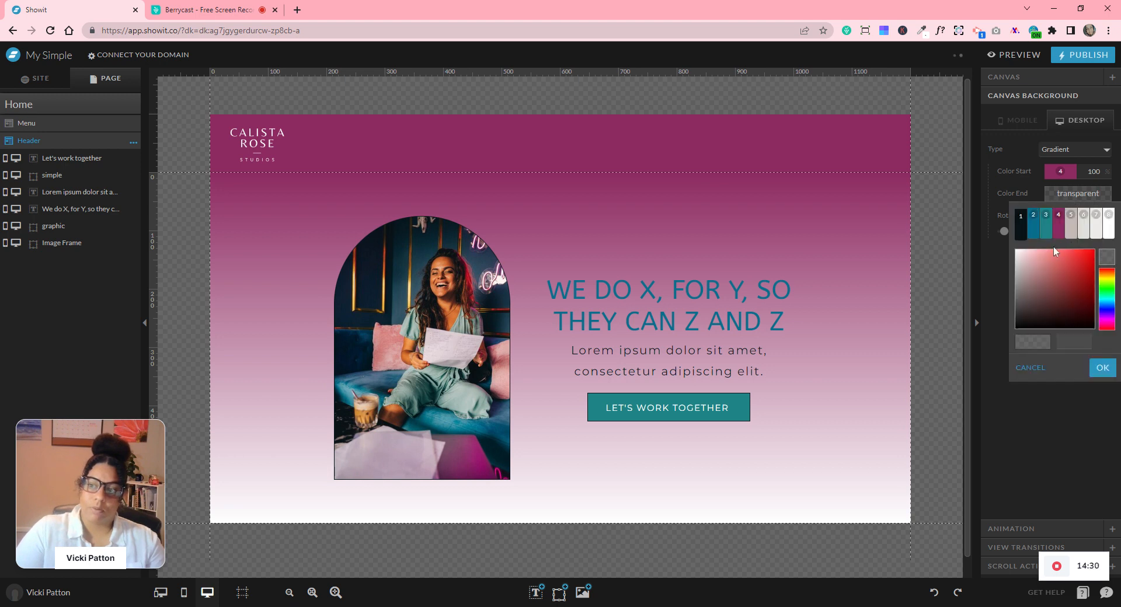
{"action": "left_click", "coordinate": [1107, 225]}
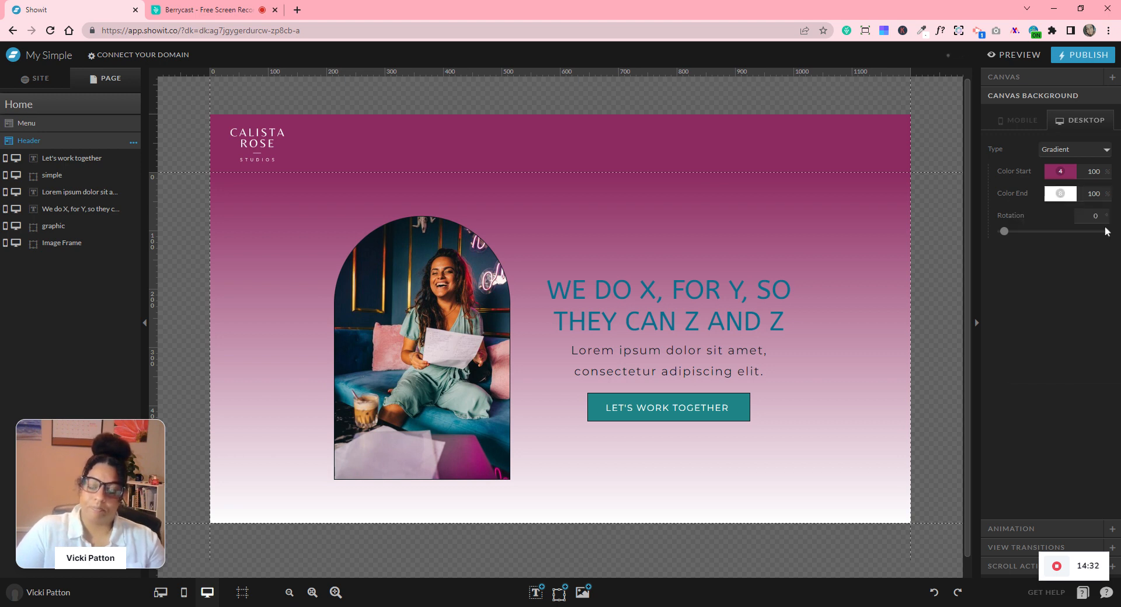
{"action": "mouse_move", "coordinate": [1005, 232]}
{"action": "left_mouse_down"}
{"action": "mouse_move", "coordinate": [1085, 232]}
{"action": "mouse_move", "coordinate": [1001, 232]}
{"action": "left_mouse_up"}
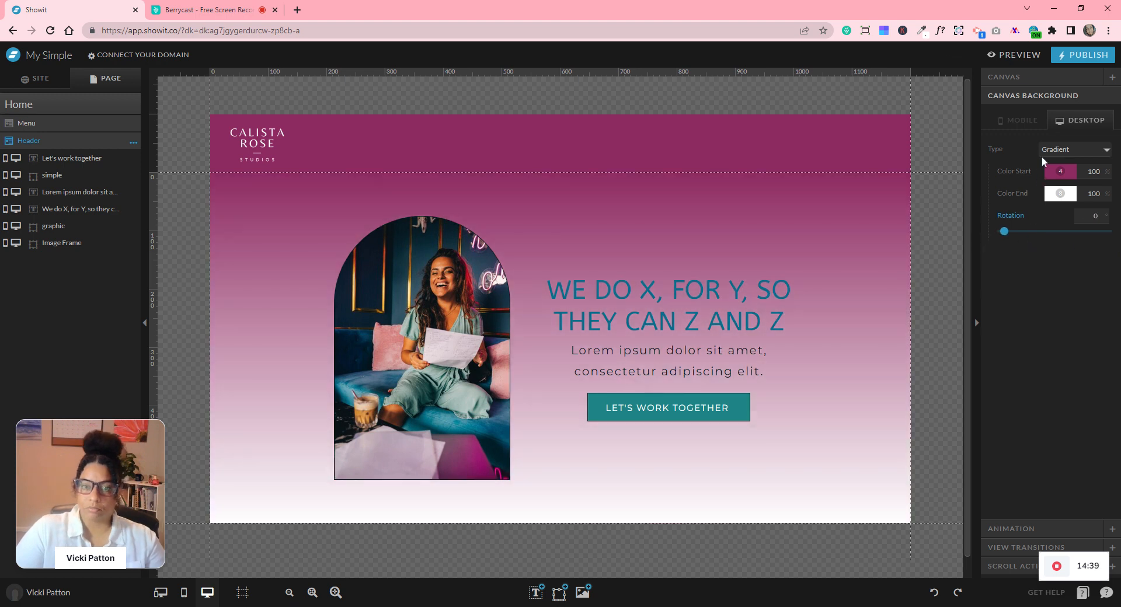
- Change the canvas background type to Image and start choosing a photo
{"action": "left_click", "coordinate": [1053, 150]}
{"action": "left_click", "coordinate": [1063, 192]}
{"action": "left_click", "coordinate": [1051, 217]}
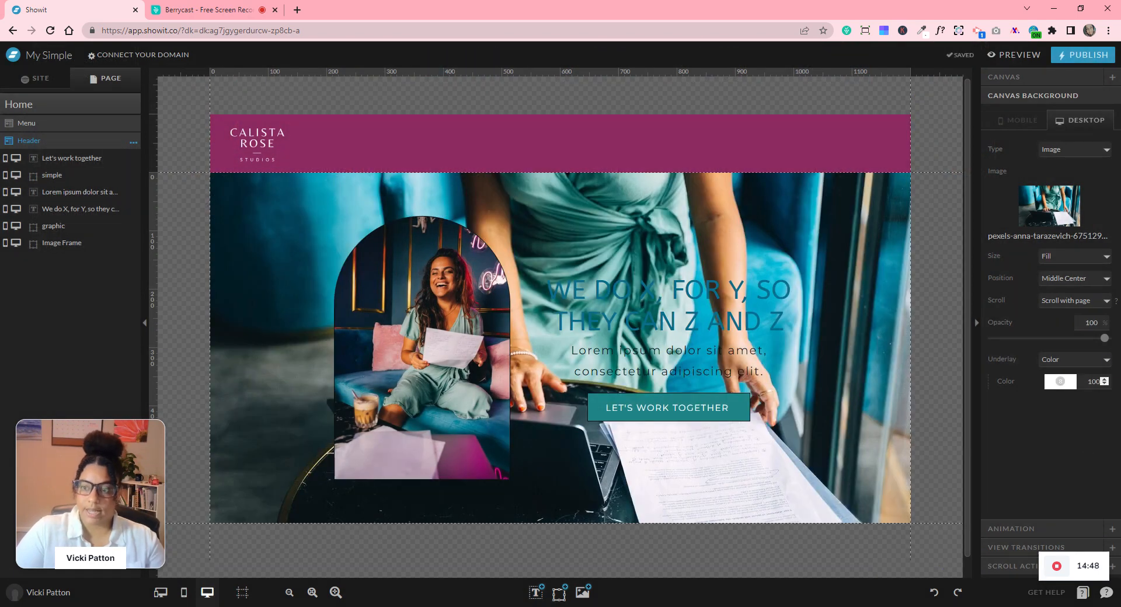
- Fade the laptop photo to 9% opacity over a white underlay, then switch to the mobile layout
{"action": "left_click_drag", "start_coordinate": [1104, 338], "coordinate": [1005, 347]}
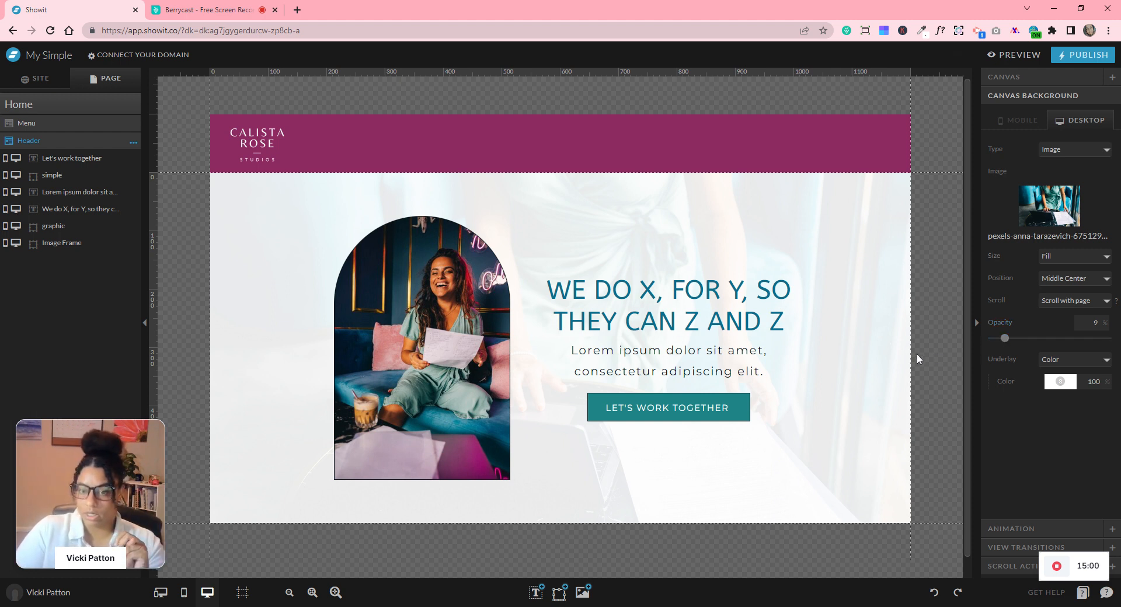
{"action": "left_click", "coordinate": [1069, 383]}
{"action": "left_click", "coordinate": [1059, 420]}
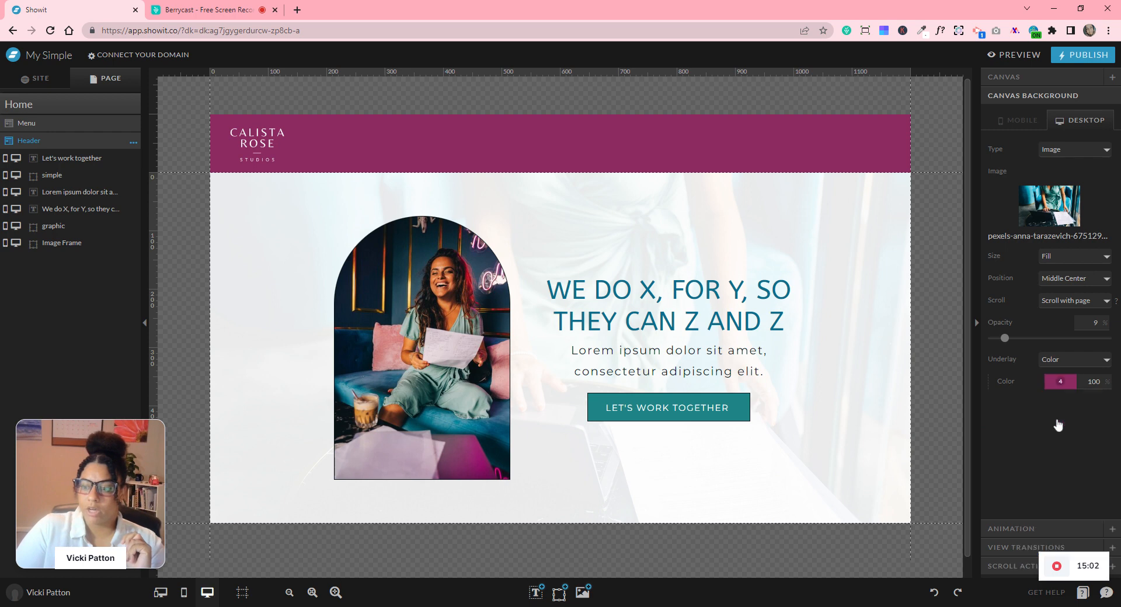
{"action": "left_click", "coordinate": [1057, 385]}
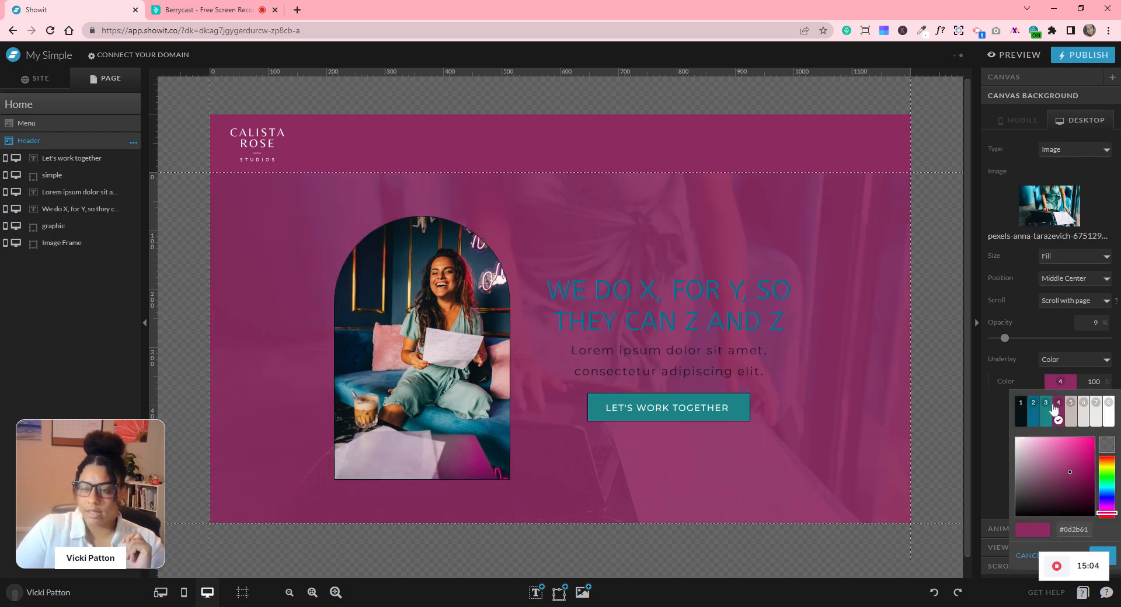
{"action": "left_click", "coordinate": [1049, 412]}
{"action": "left_click", "coordinate": [1057, 384]}
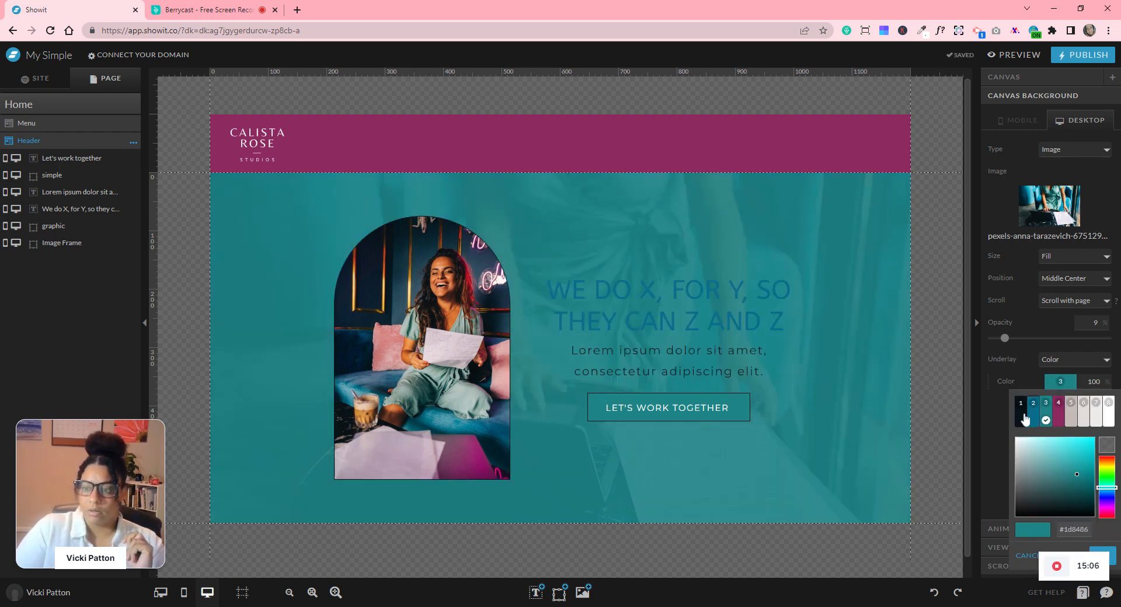
{"action": "left_click", "coordinate": [1022, 412]}
{"action": "left_click", "coordinate": [1059, 383]}
{"action": "left_click", "coordinate": [1109, 415]}
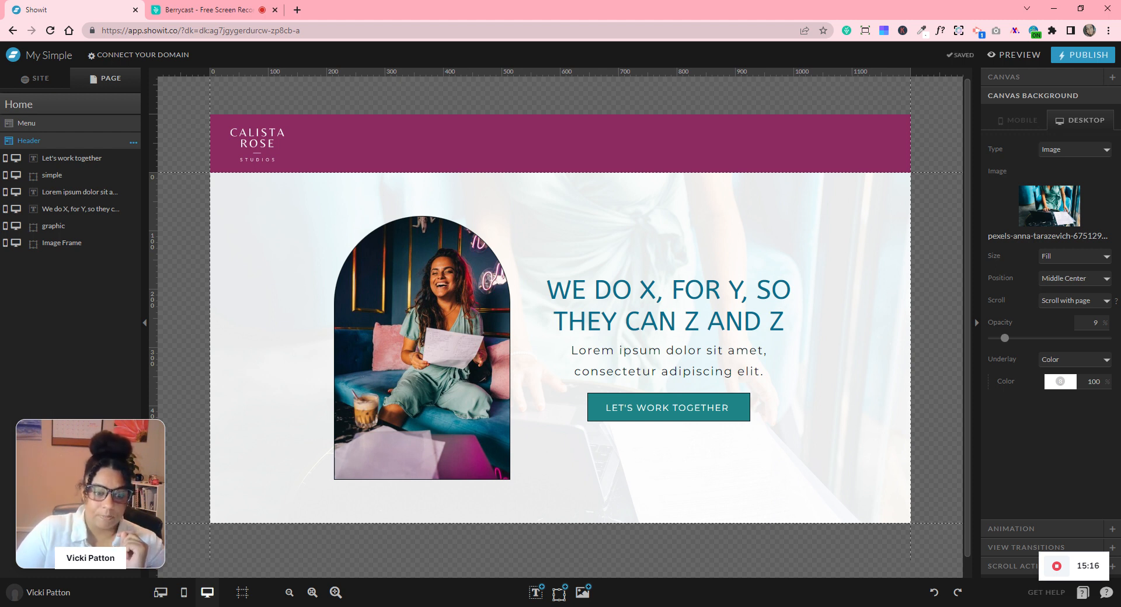
{"action": "left_click", "coordinate": [185, 593]}
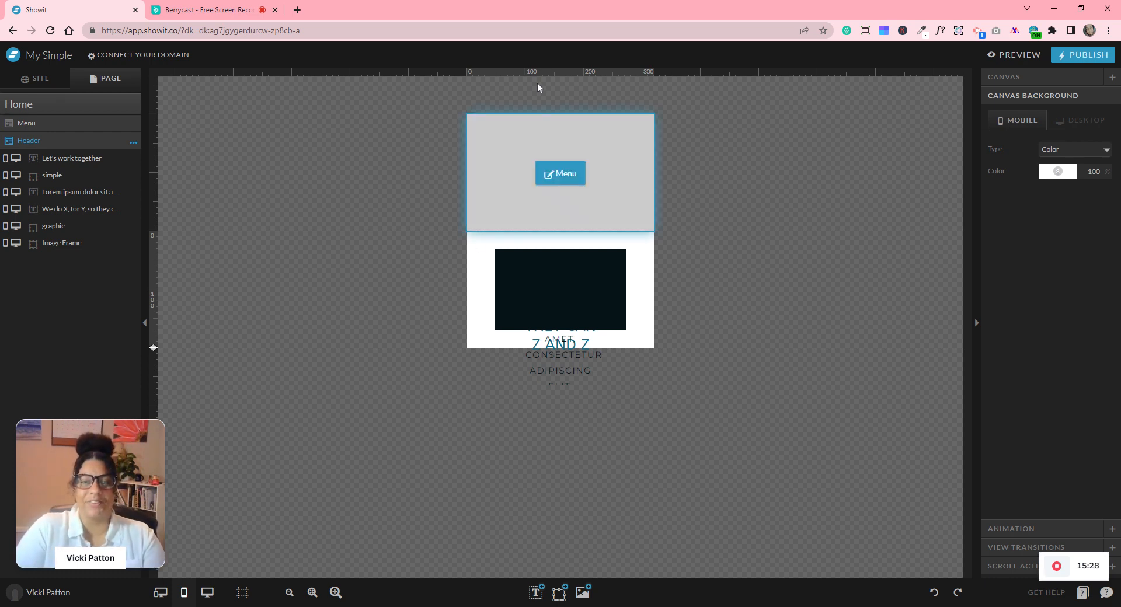
- Set the mobile Menu section's canvas background to magenta site colour 4
{"action": "left_click", "coordinate": [567, 163]}
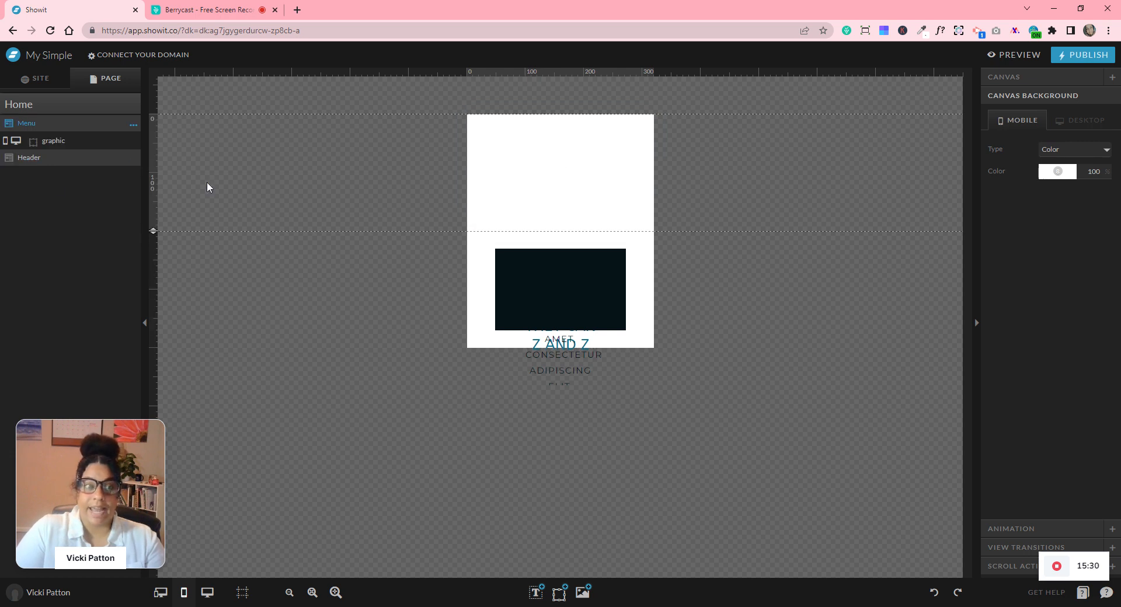
{"action": "left_click", "coordinate": [560, 172]}
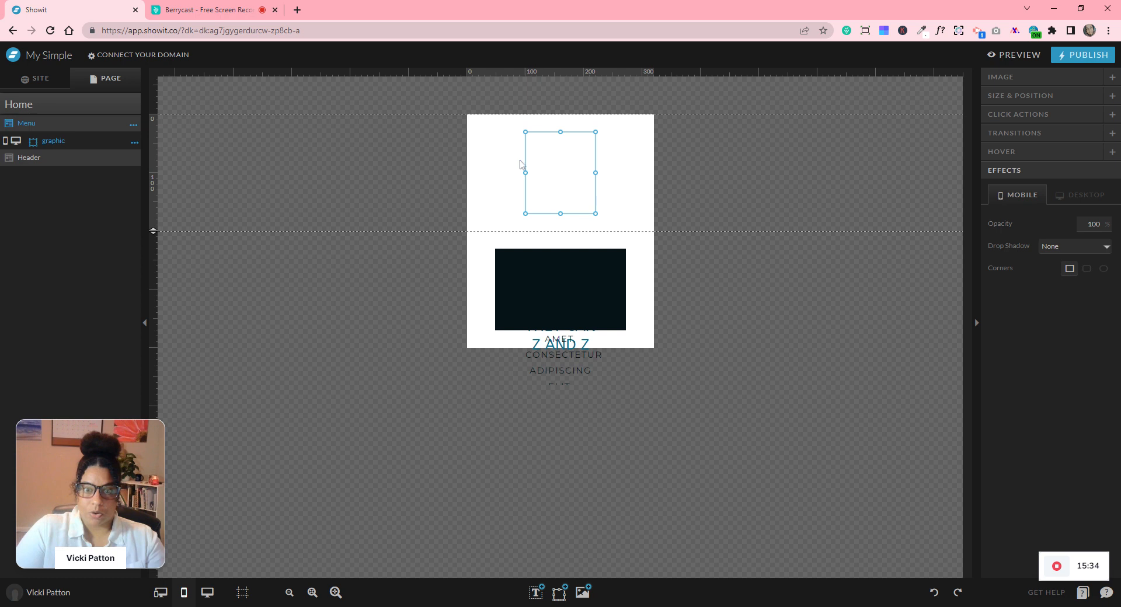
{"action": "left_click", "coordinate": [479, 159]}
{"action": "left_click", "coordinate": [1057, 171]}
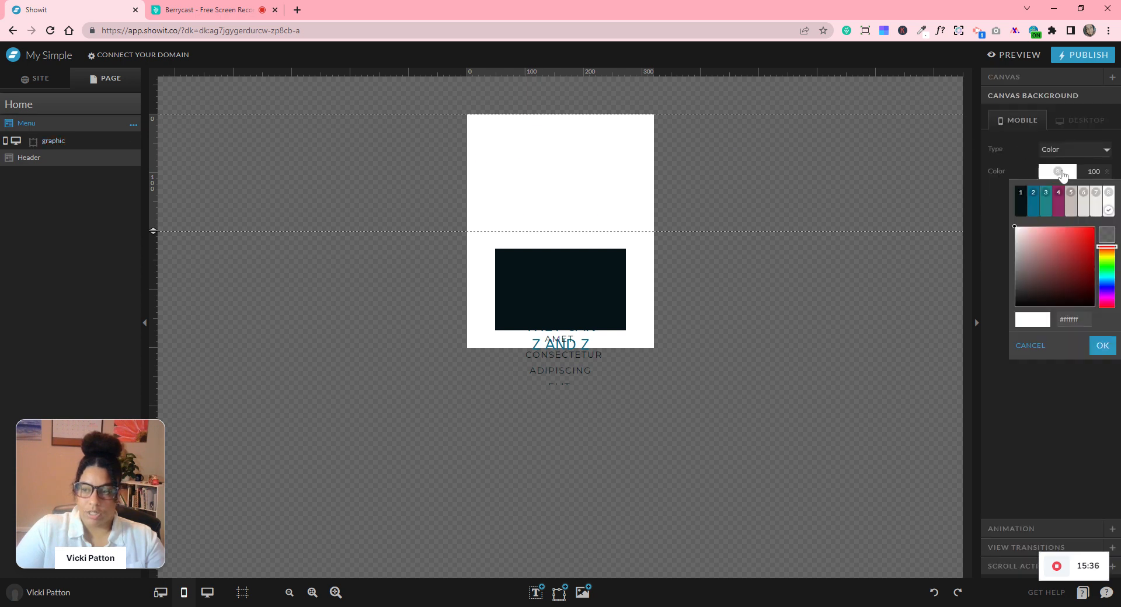
{"action": "left_click", "coordinate": [1059, 202]}
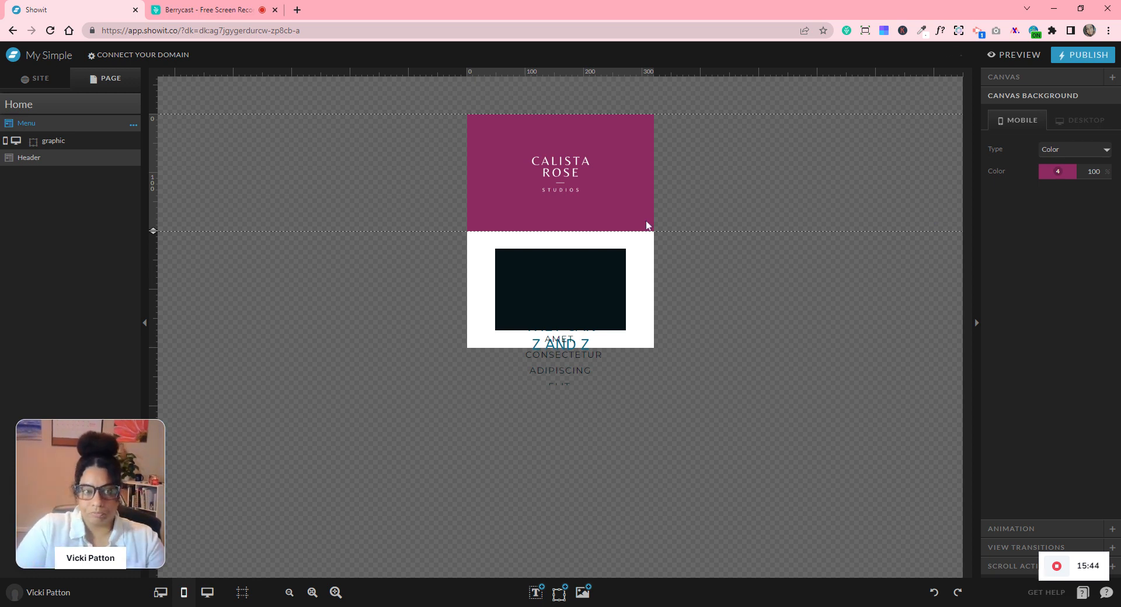
{"action": "left_click", "coordinate": [52, 158]}
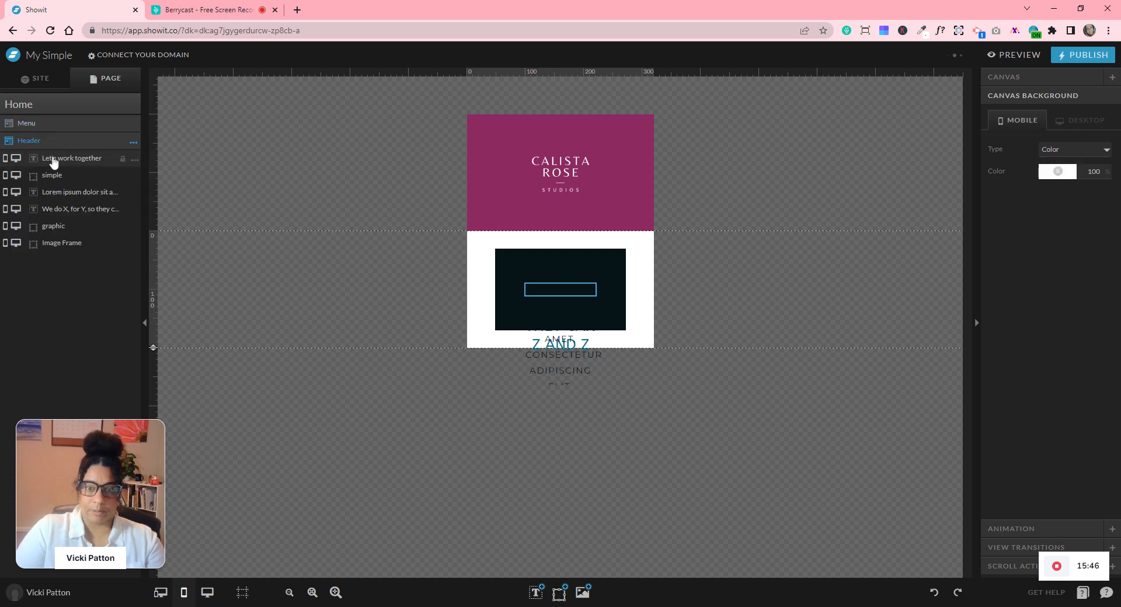
- Preview the Header's scaled, stacked and unarranged auto mobile layouts, then cancel without applying
{"action": "left_click", "coordinate": [134, 143]}
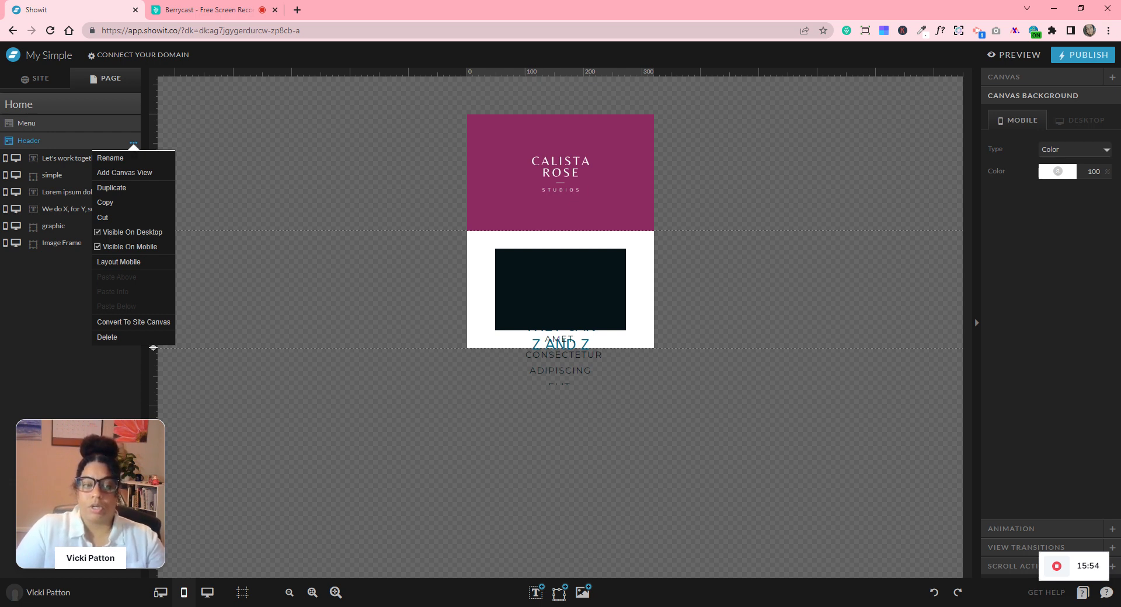
{"action": "left_click", "coordinate": [119, 262]}
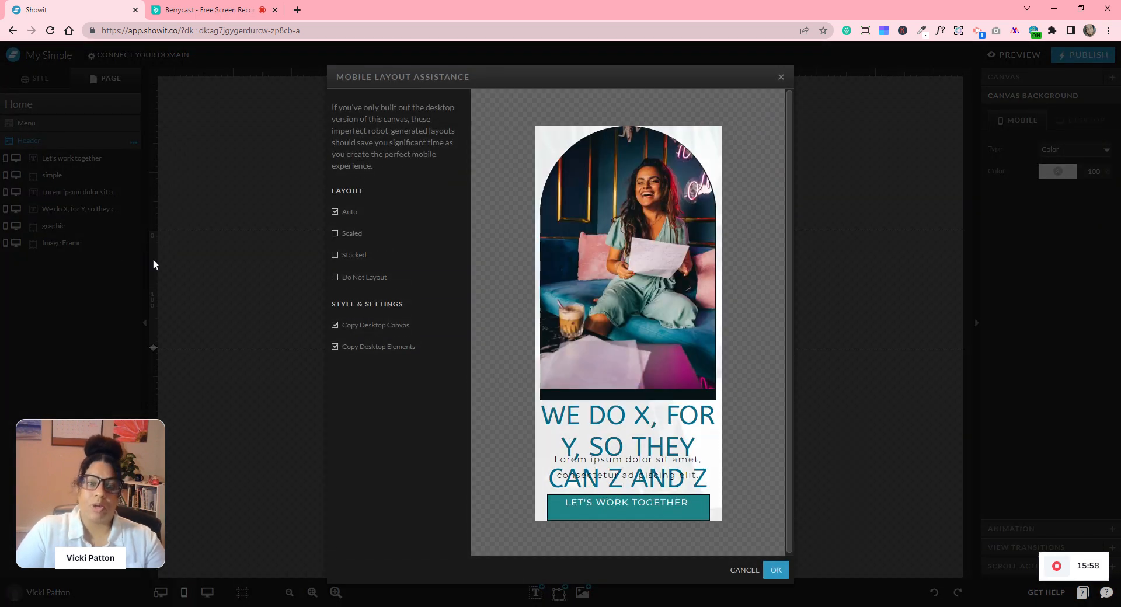
{"action": "left_click", "coordinate": [335, 234]}
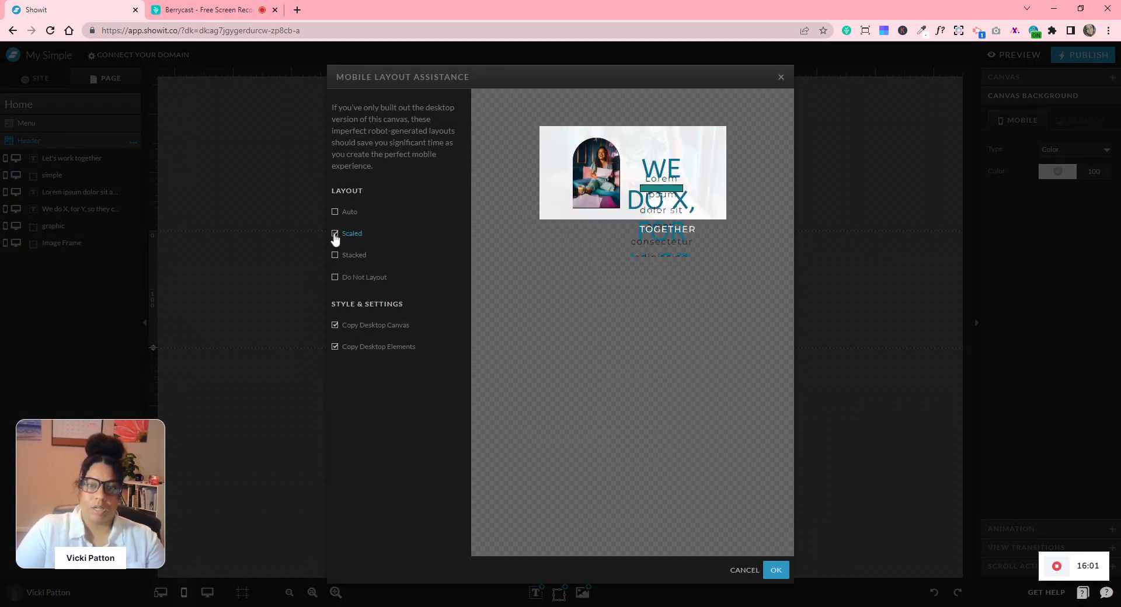
{"action": "left_click", "coordinate": [335, 256]}
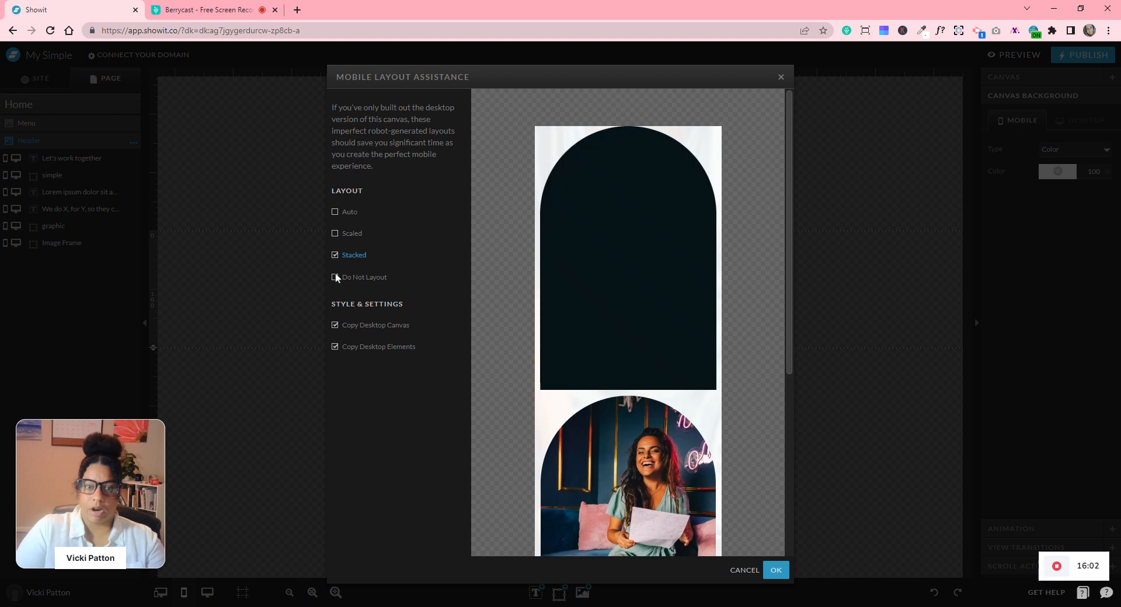
{"action": "left_click", "coordinate": [336, 276]}
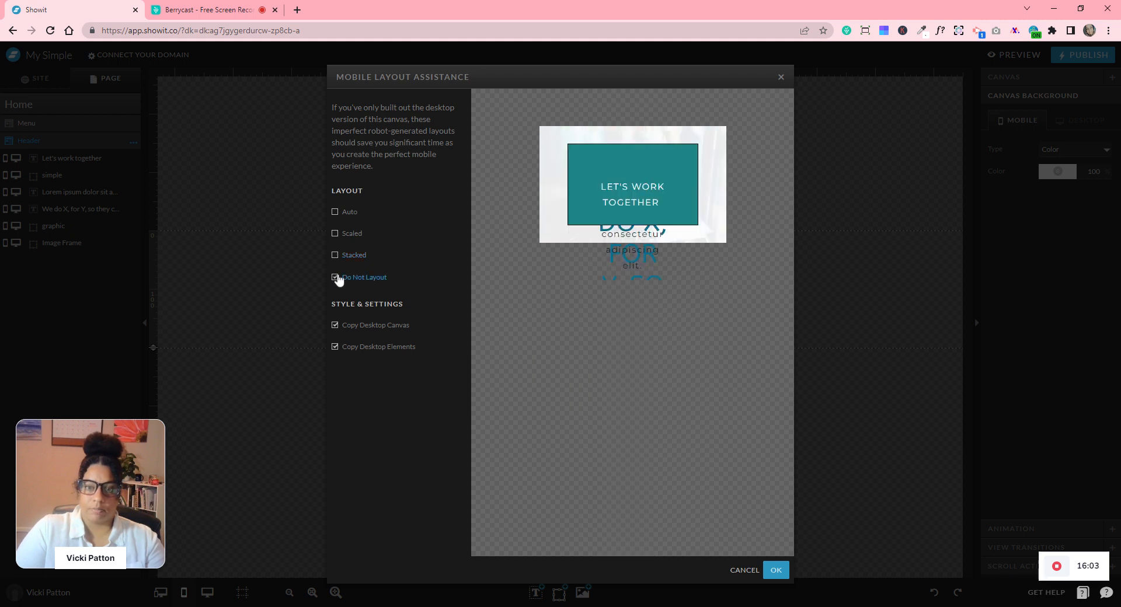
{"action": "left_click", "coordinate": [335, 212]}
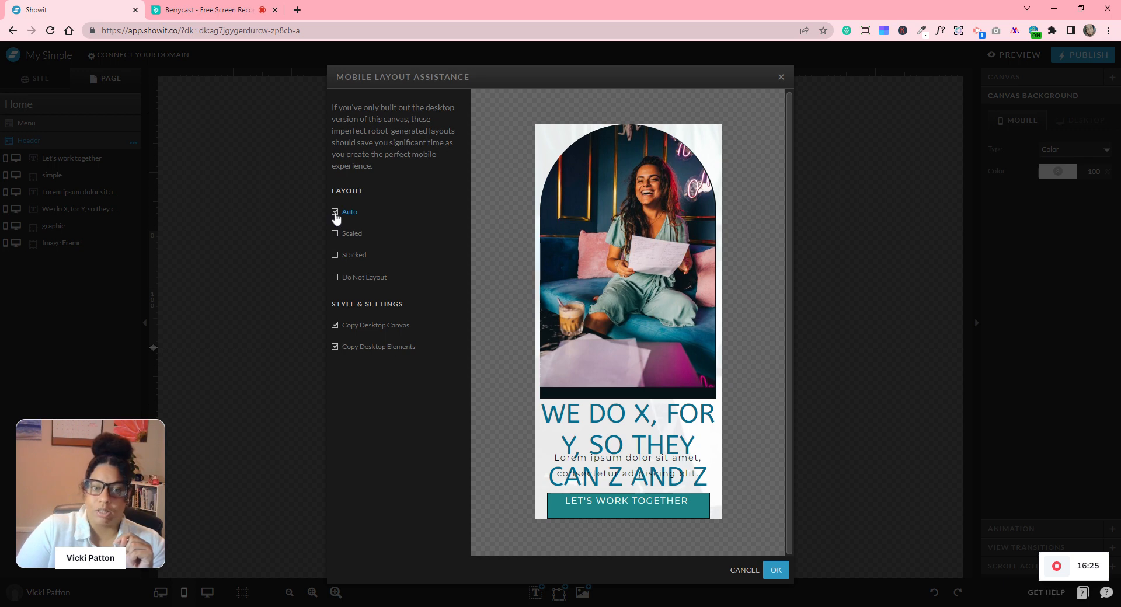
{"action": "left_click", "coordinate": [741, 570]}
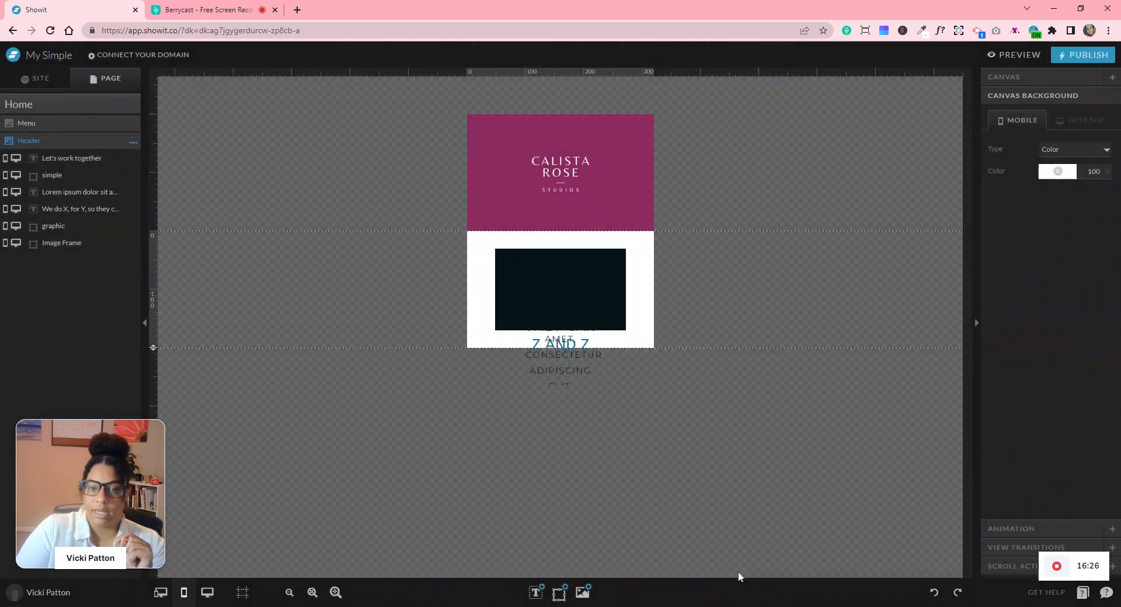
- Extend the mobile Header downward, open the homepage preview in a new tab, then return to the editor
{"action": "left_click_drag", "start_coordinate": [154, 349], "coordinate": [181, 558]}
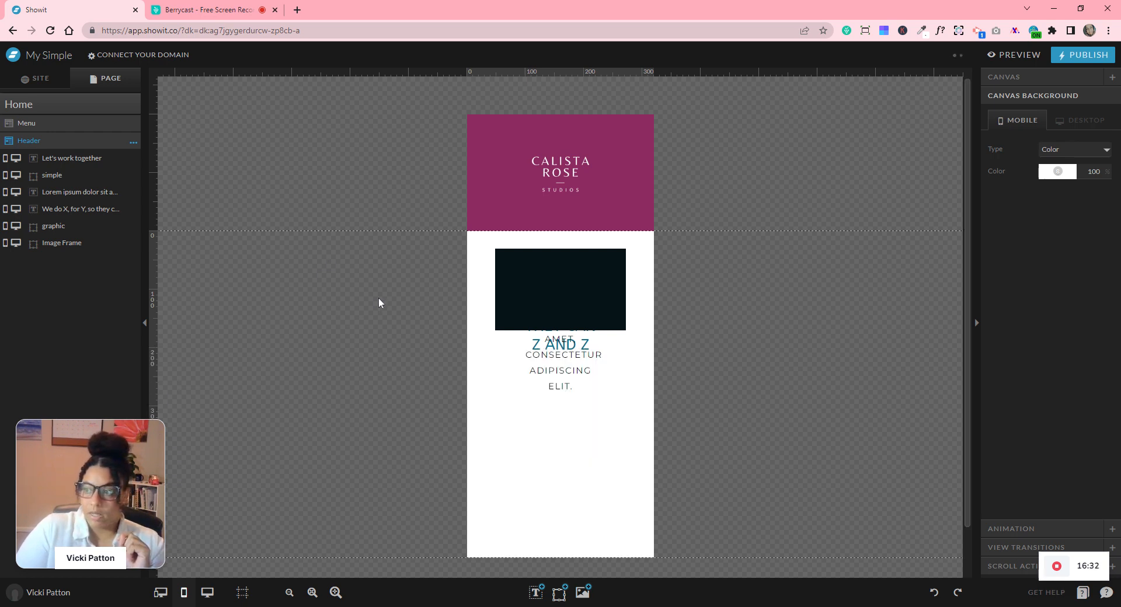
{"action": "left_click", "coordinate": [1020, 58]}
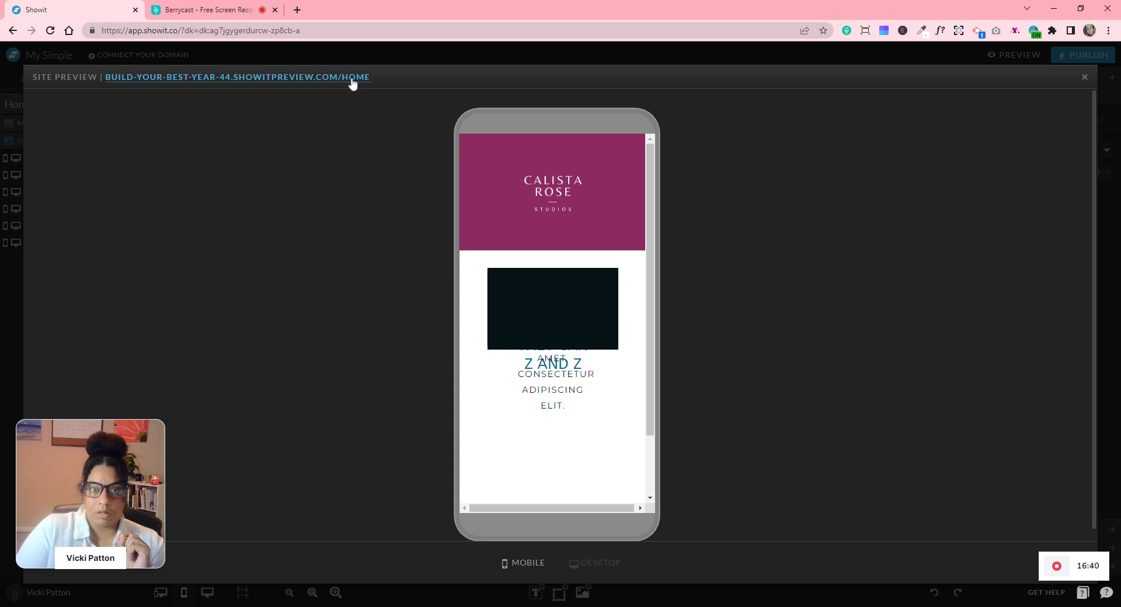
{"action": "left_click", "coordinate": [352, 82]}
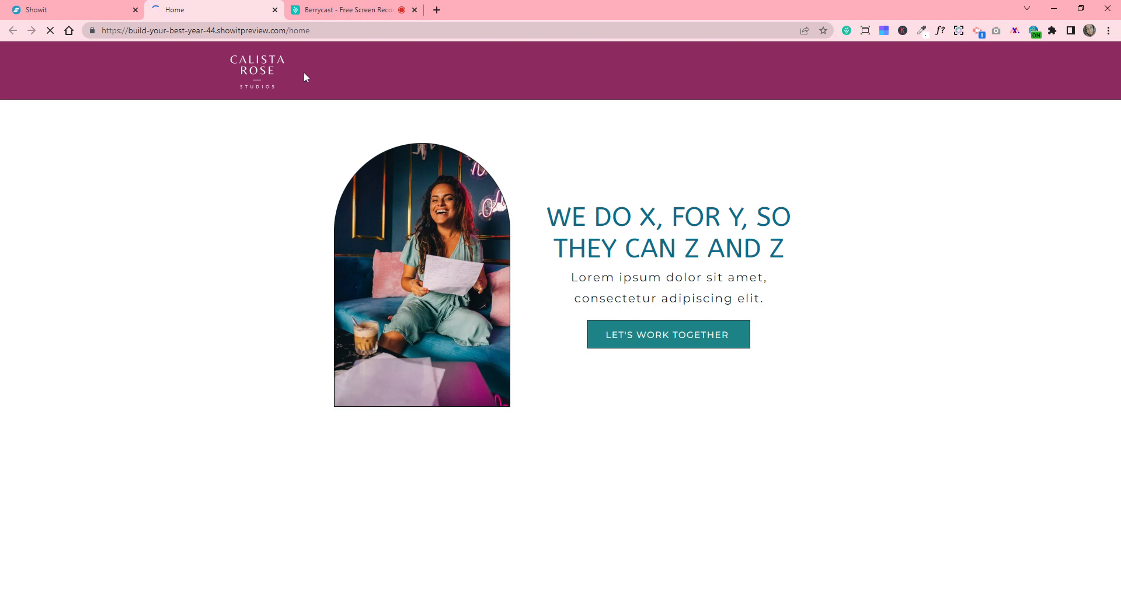
{"action": "left_click", "coordinate": [73, 10]}
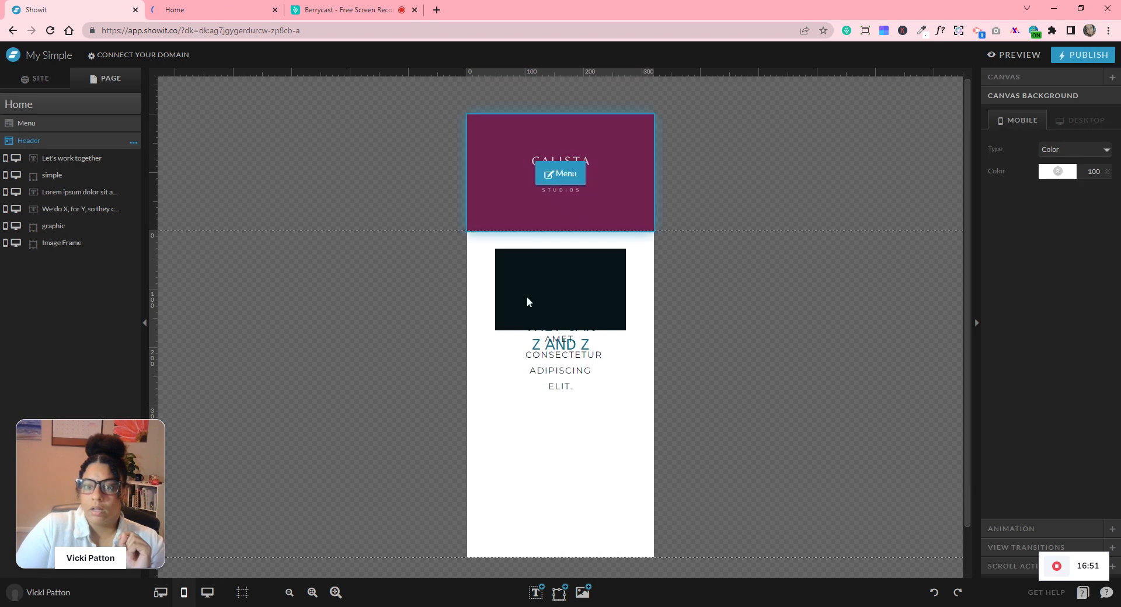
- Drag the six header elements off the mobile page, then run Layout Mobile from the Header menu
{"action": "left_click_drag", "start_coordinate": [415, 255], "coordinate": [678, 429]}
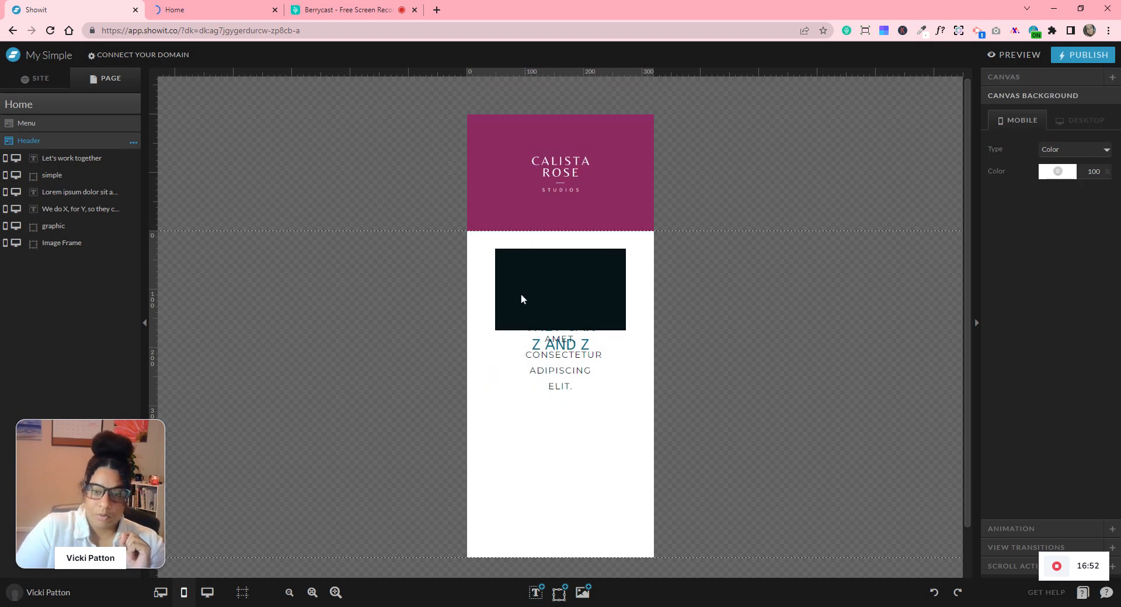
{"action": "left_click_drag", "start_coordinate": [540, 285], "coordinate": [788, 337]}
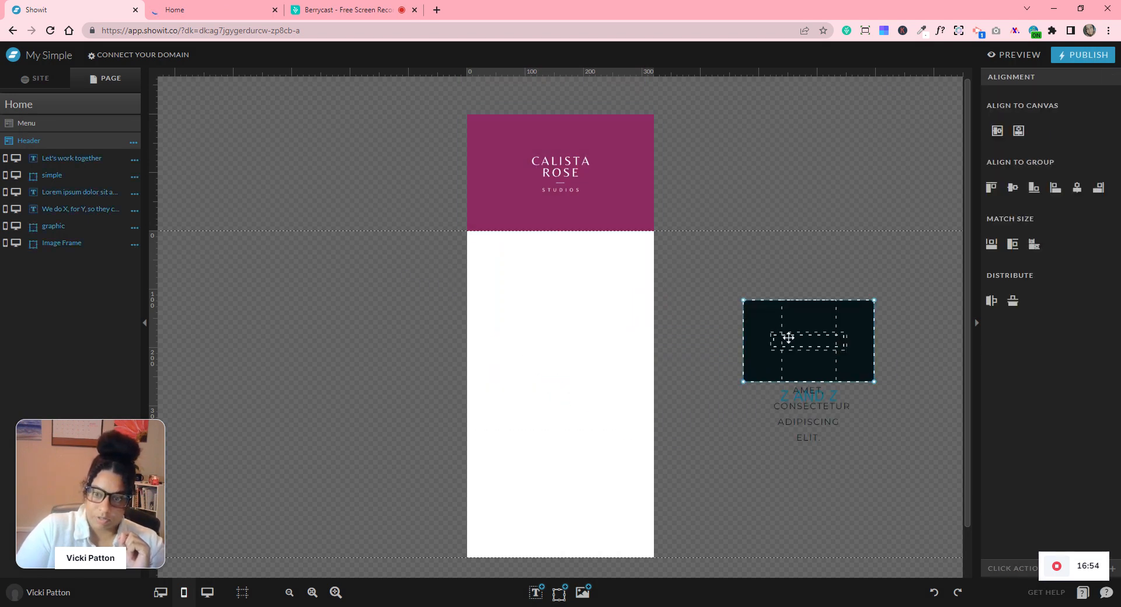
{"action": "left_click", "coordinate": [805, 269]}
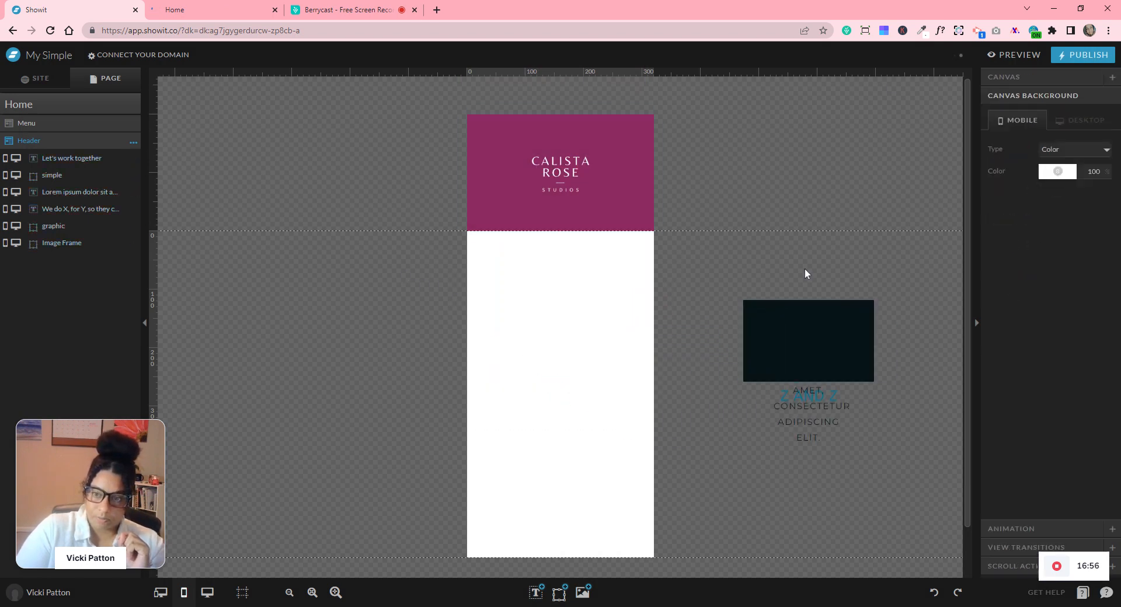
{"action": "left_click", "coordinate": [826, 305]}
{"action": "left_click_drag", "start_coordinate": [599, 290], "coordinate": [667, 295]}
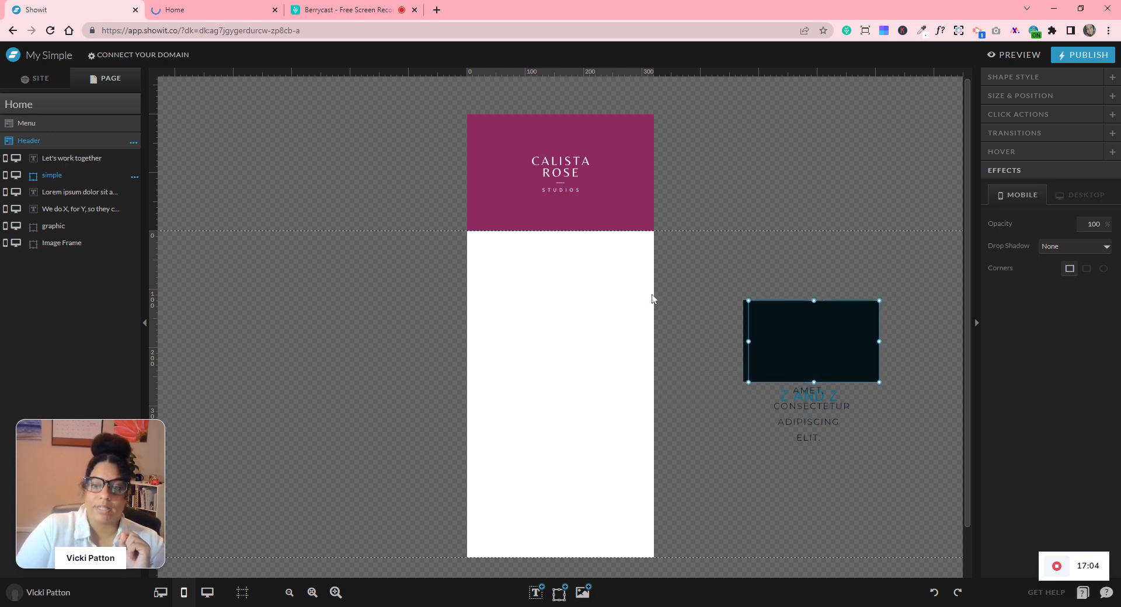
{"action": "left_click", "coordinate": [133, 143]}
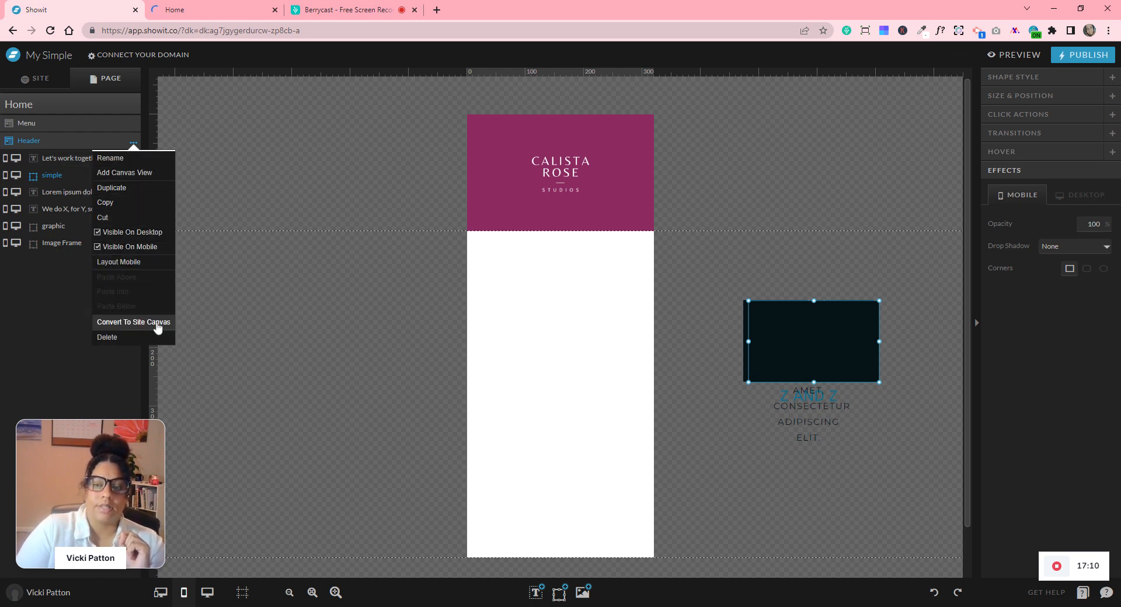
{"action": "left_click", "coordinate": [128, 264]}
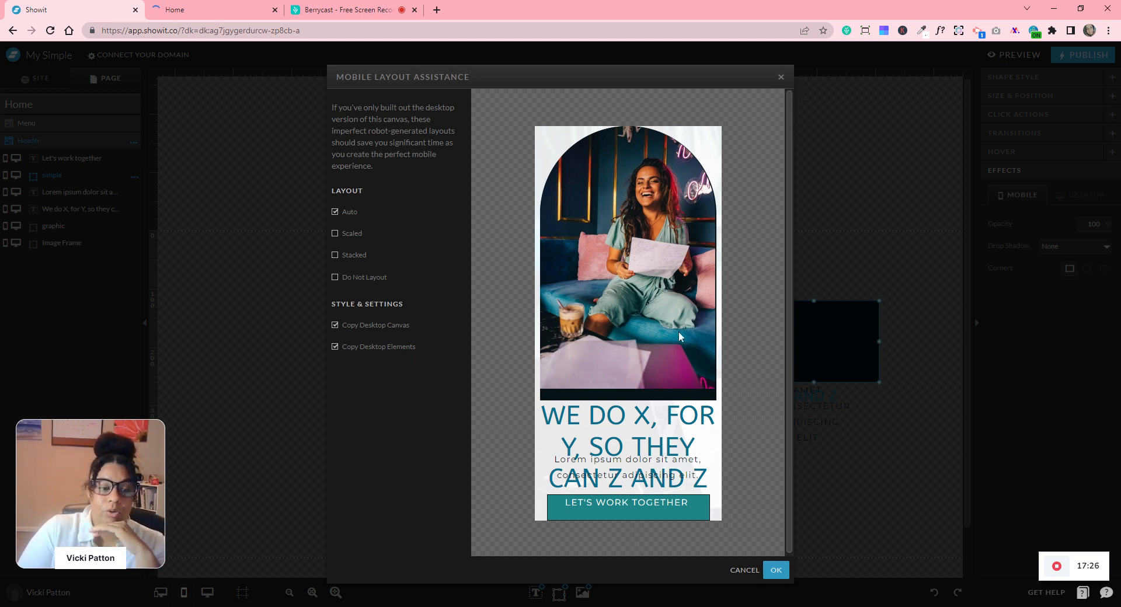
- Apply the Auto layout, undo it, then drag the dark rectangle and photo onto the mobile page
{"action": "left_click", "coordinate": [776, 572]}
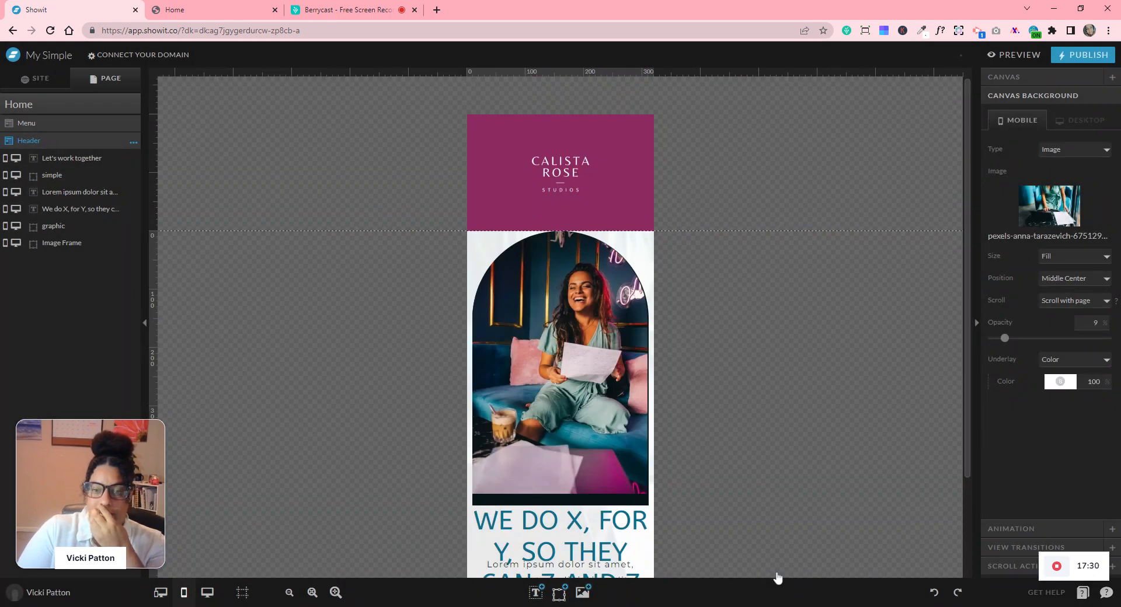
{"action": "left_click", "coordinate": [933, 594]}
{"action": "left_click_drag", "start_coordinate": [777, 314], "coordinate": [524, 322]}
{"action": "left_click", "coordinate": [815, 311]}
{"action": "left_click_drag", "start_coordinate": [815, 311], "coordinate": [528, 369]}
- Move the Image Frame left off the page and the dark box beside the texts
{"action": "left_click", "coordinate": [788, 303]}
{"action": "left_click_drag", "start_coordinate": [352, 294], "coordinate": [380, 286]}
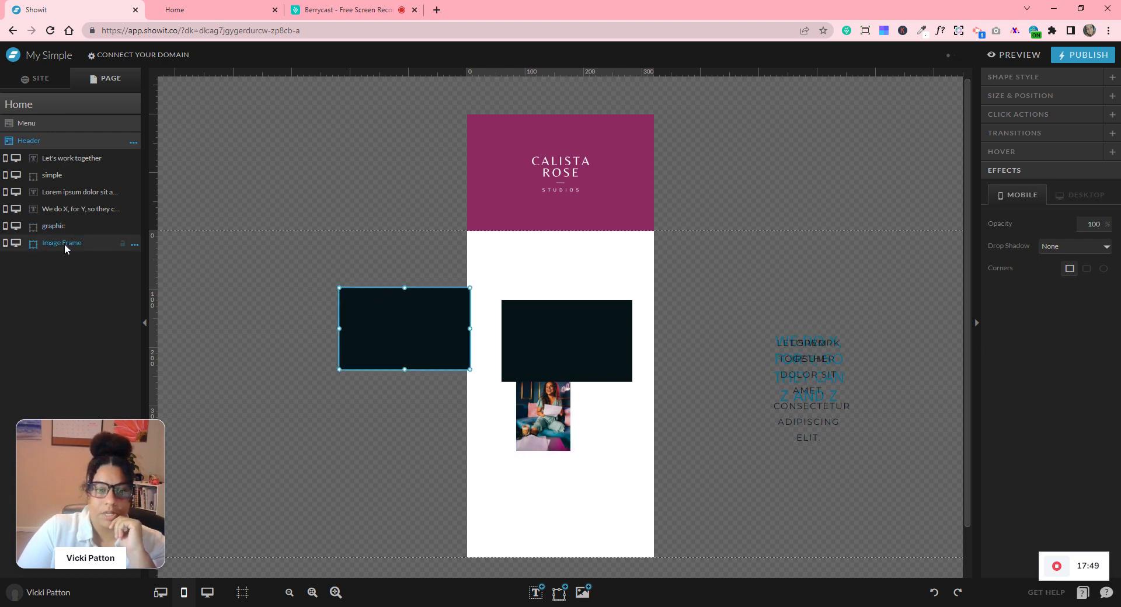
{"action": "left_click_drag", "start_coordinate": [545, 431], "coordinate": [400, 340]}
{"action": "left_click", "coordinate": [584, 348]}
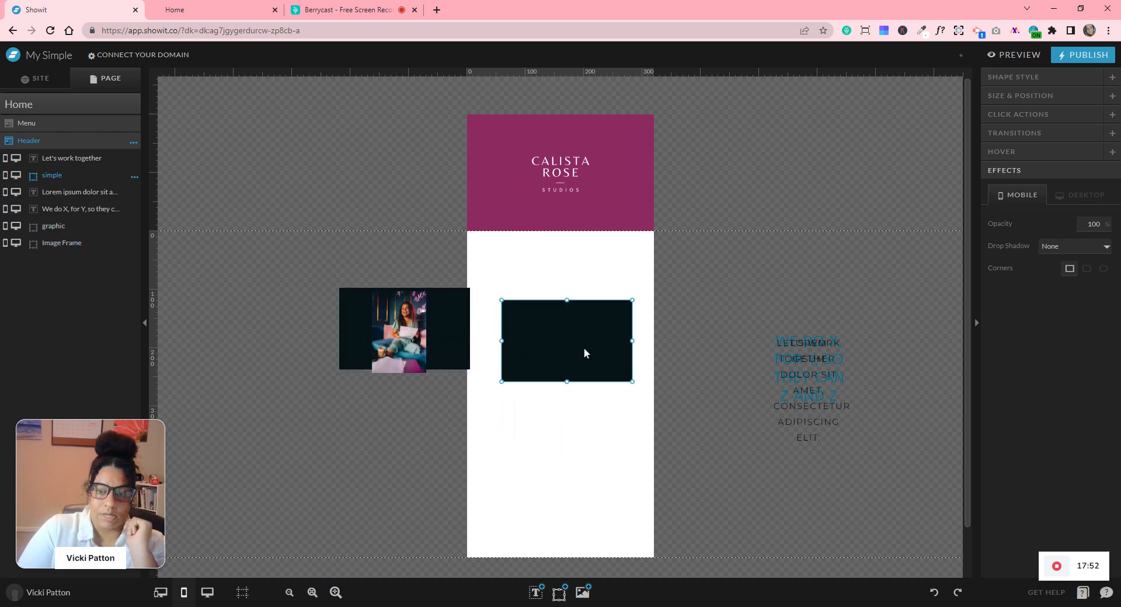
{"action": "left_click_drag", "start_coordinate": [597, 375], "coordinate": [949, 555]}
- Place the photo on the mobile page and size it to 230 × 350 px
{"action": "left_click", "coordinate": [411, 349]}
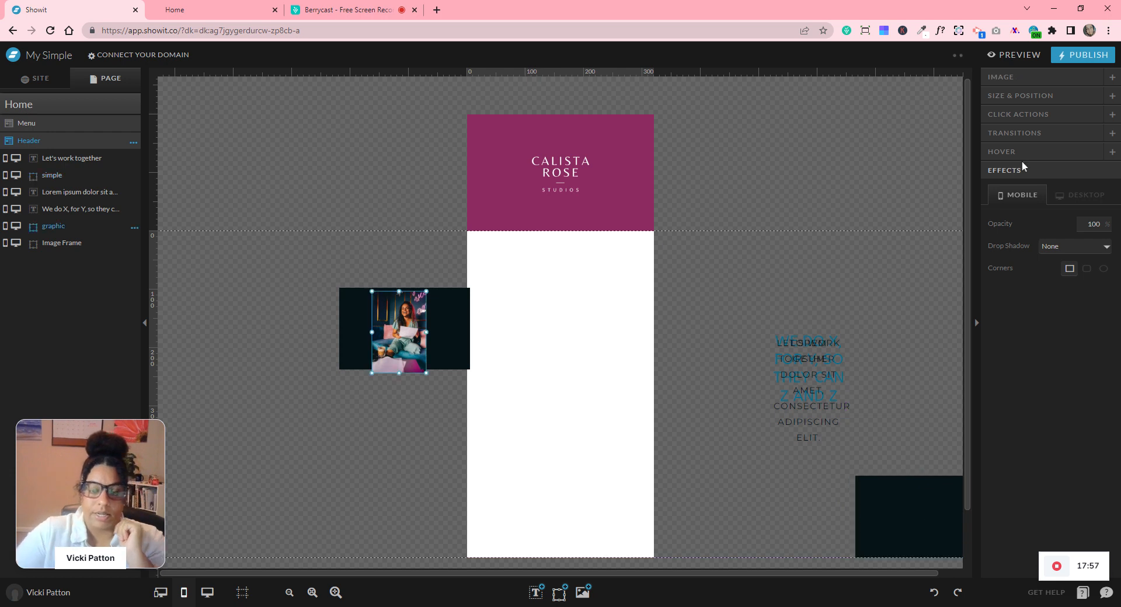
{"action": "left_click", "coordinate": [1030, 97]}
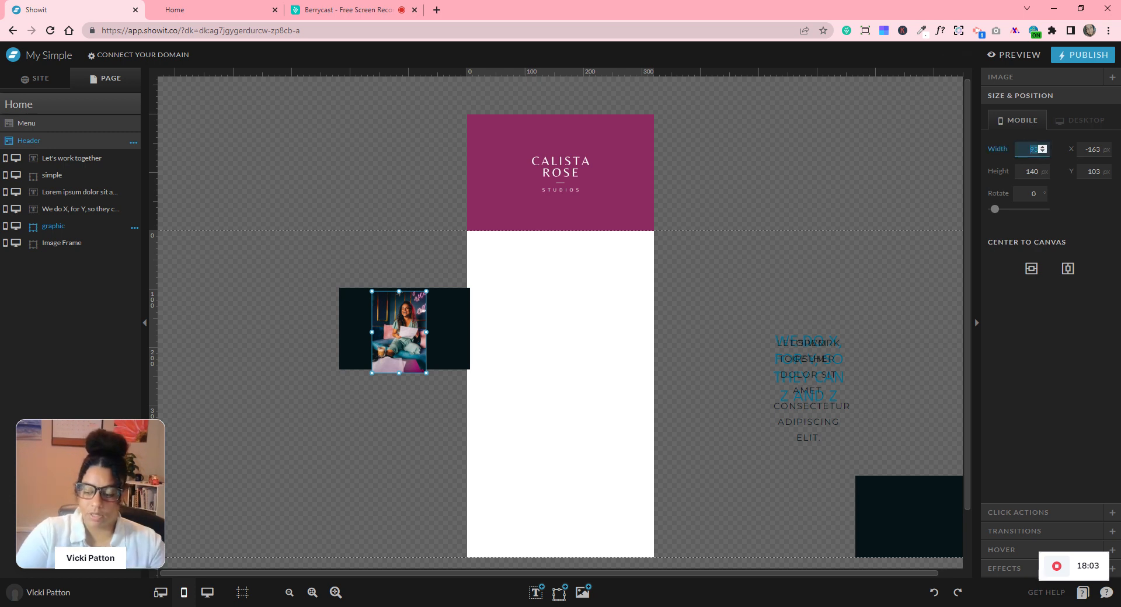
{"action": "type", "text": "300"}
{"action": "key", "text": "Tab"}
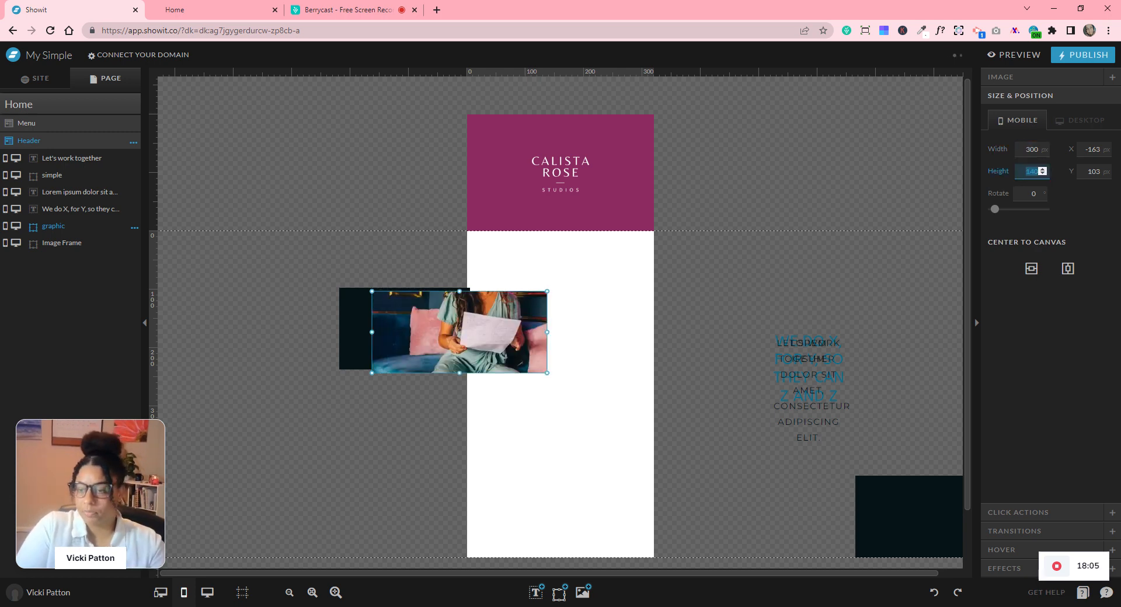
{"action": "type", "text": "450"}
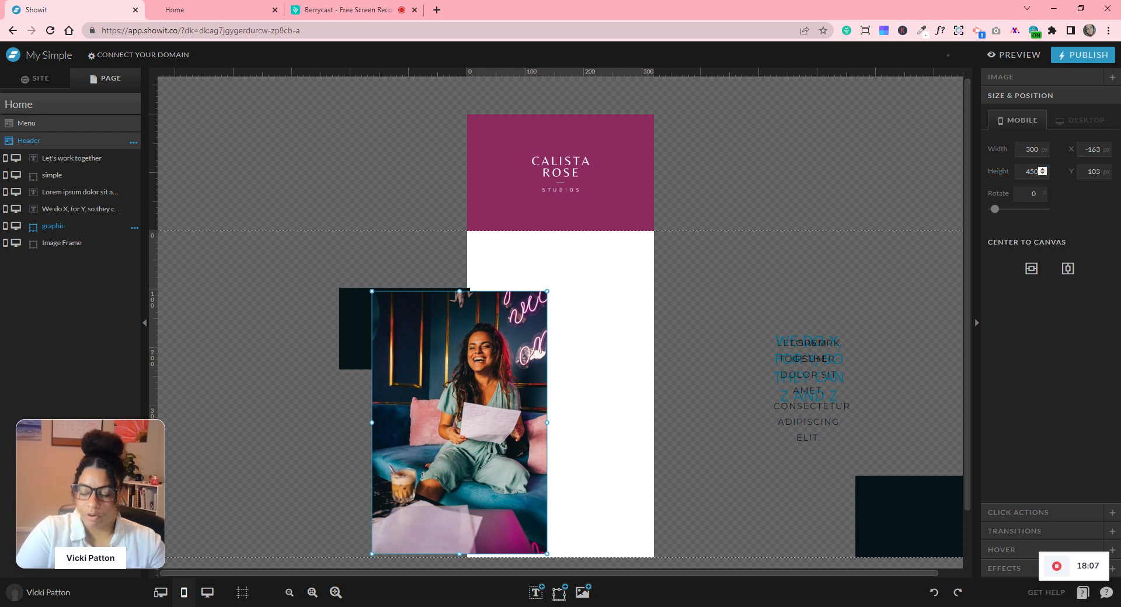
{"action": "left_click", "coordinate": [718, 310]}
{"action": "left_click_drag", "start_coordinate": [523, 403], "coordinate": [684, 378]}
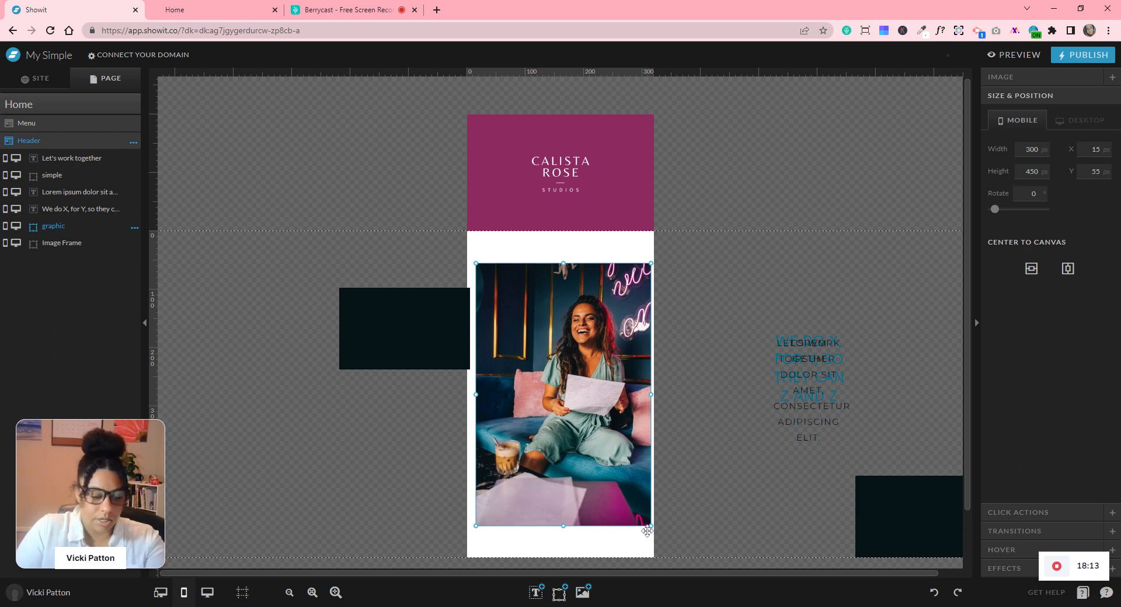
{"action": "left_click_drag", "start_coordinate": [652, 527], "coordinate": [610, 400]}
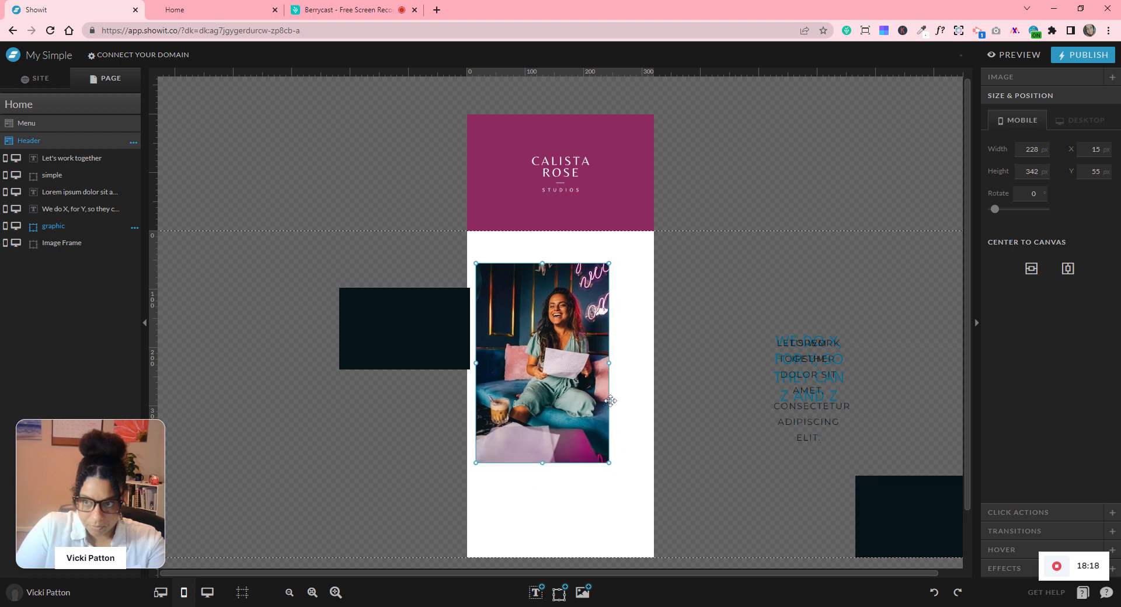
{"action": "mouse_move", "coordinate": [579, 346]}
{"action": "left_mouse_down"}
{"action": "mouse_move", "coordinate": [602, 340]}
{"action": "mouse_move", "coordinate": [585, 343]}
{"action": "left_mouse_up"}
{"action": "left_click", "coordinate": [1042, 149]}
{"action": "left_click", "coordinate": [1043, 168]}
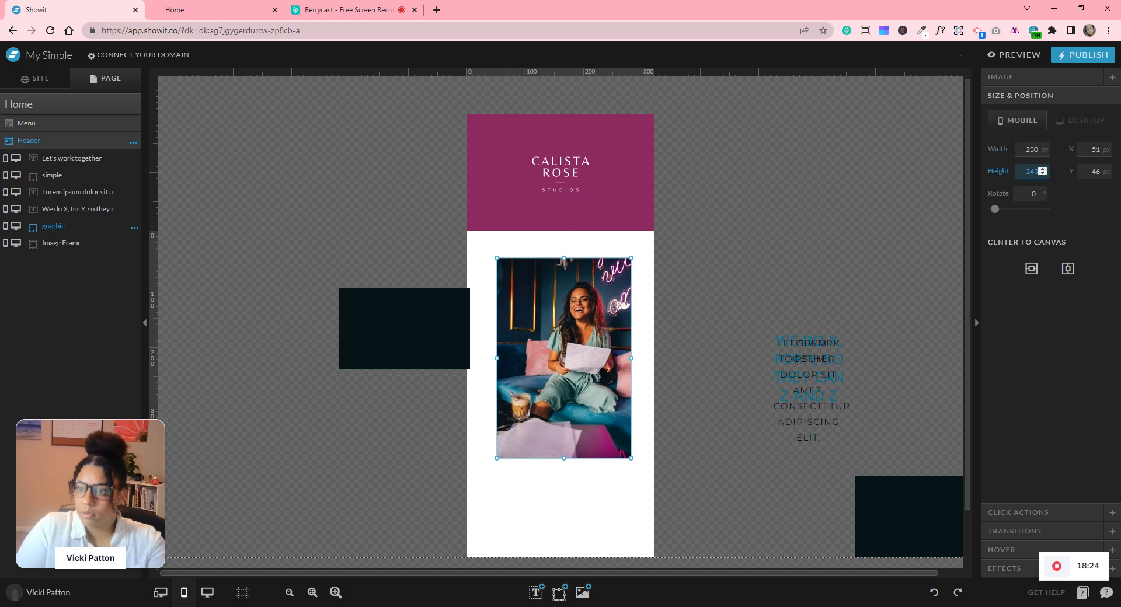
{"action": "type", "text": "350"}
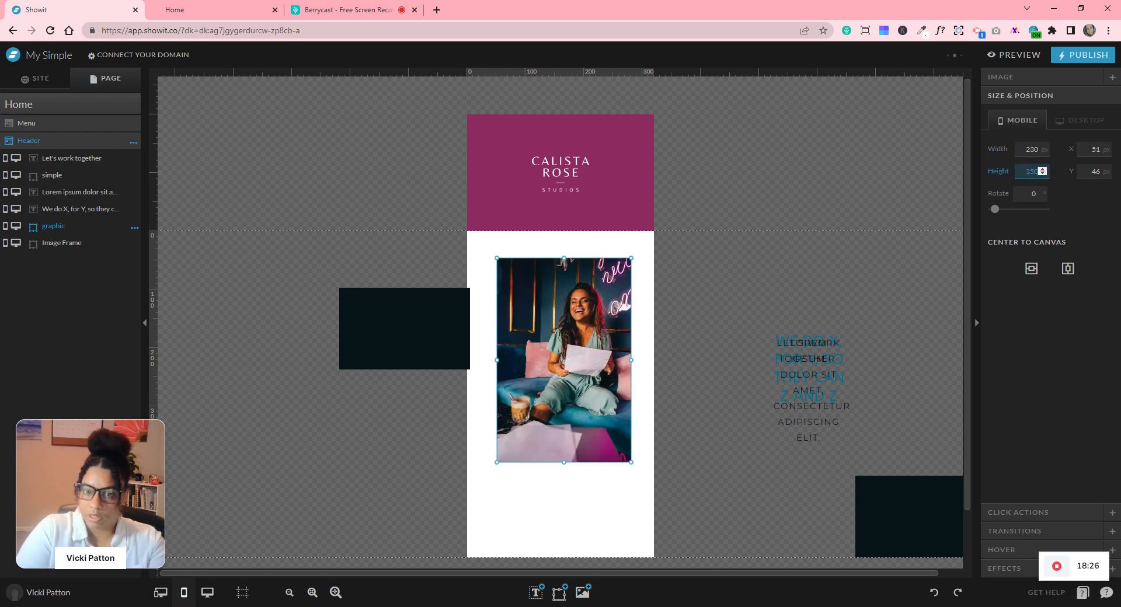
- Set the Image Frame to 230 × 350 px and tuck it behind the photo
{"action": "left_click", "coordinate": [461, 323]}
{"action": "left_click", "coordinate": [1031, 150]}
{"action": "type", "text": "230"}
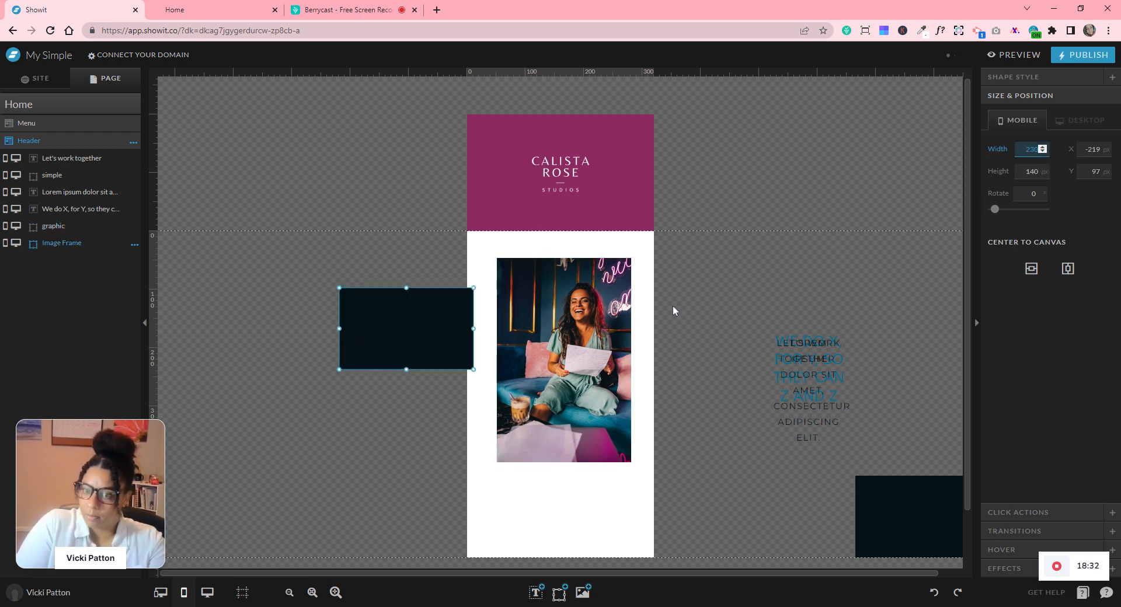
{"action": "left_click", "coordinate": [596, 313]}
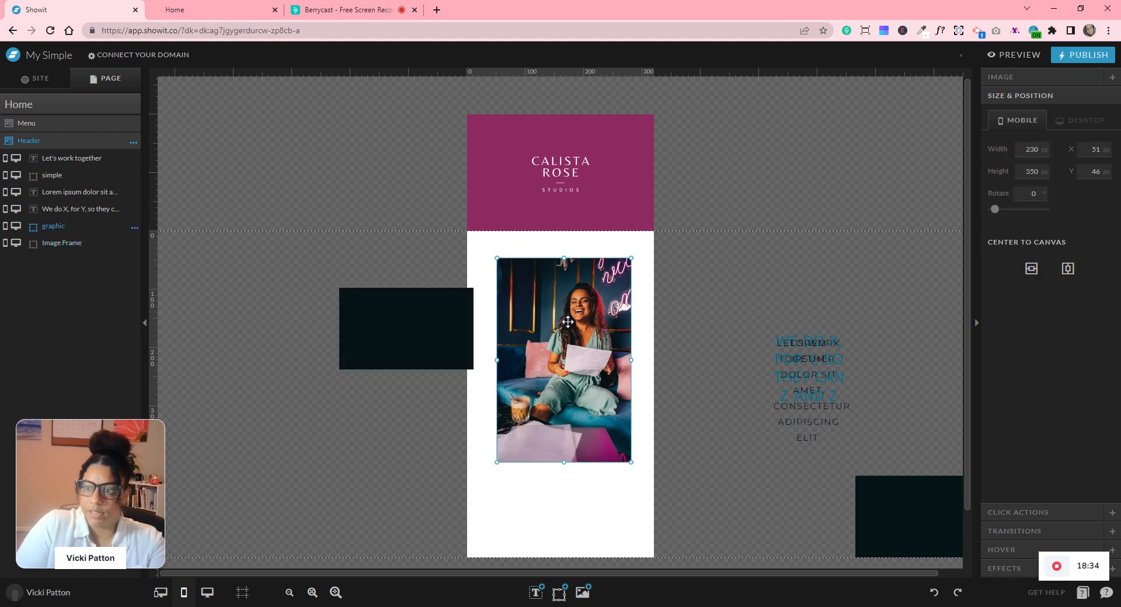
{"action": "left_click", "coordinate": [452, 314]}
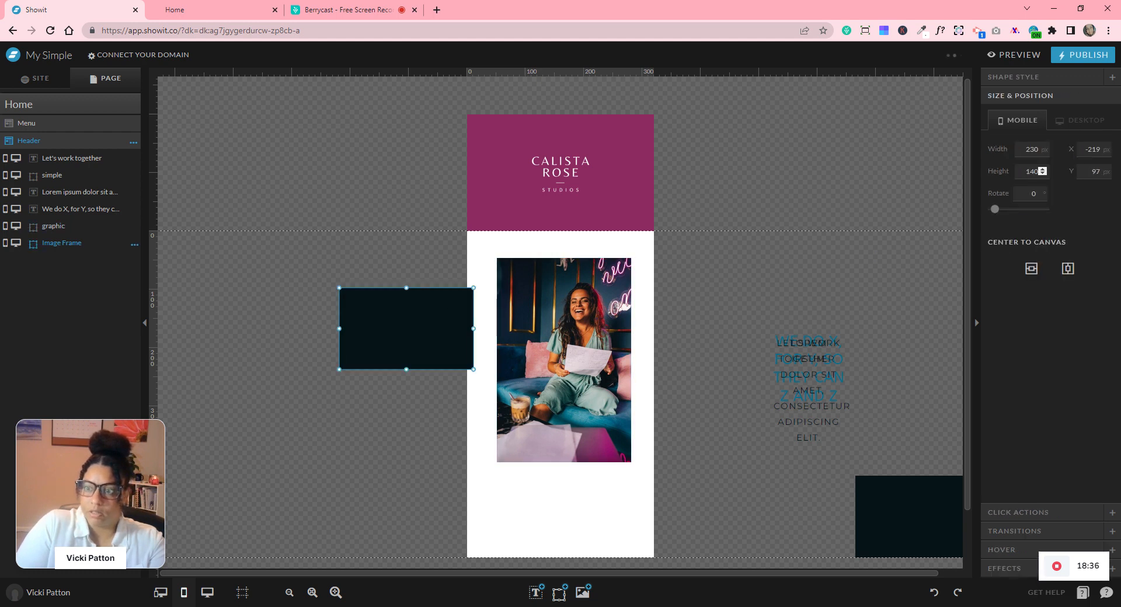
{"action": "type", "text": "350"}
{"action": "key", "text": "Return"}
{"action": "left_click_drag", "start_coordinate": [423, 387], "coordinate": [579, 356]}
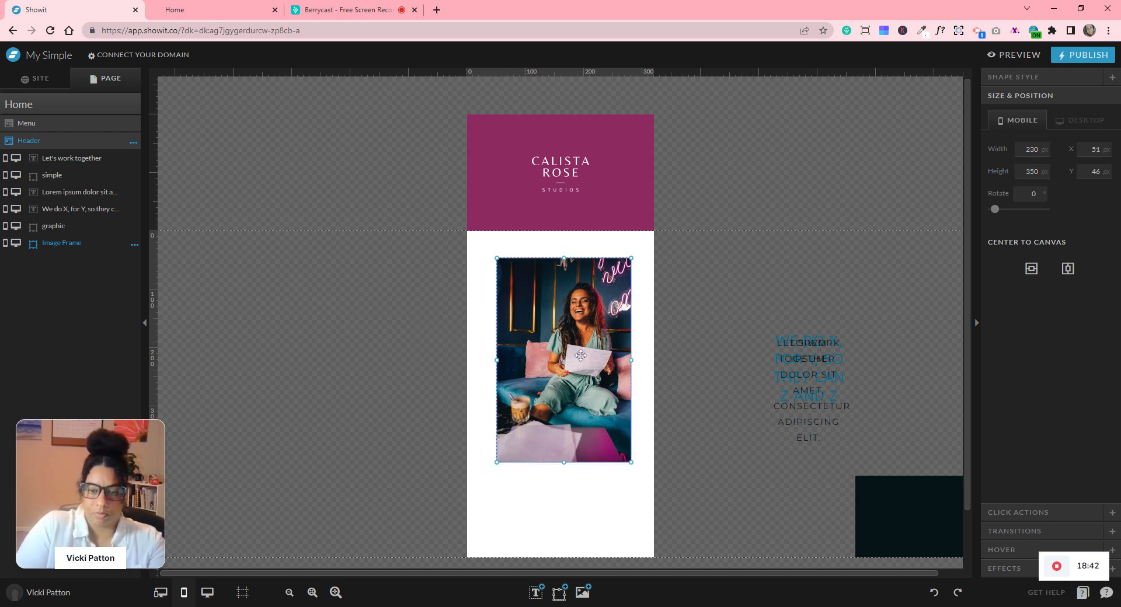
- Apply the curved-side corner preset to the frame and photo for arched tops
{"action": "left_click", "coordinate": [994, 572]}
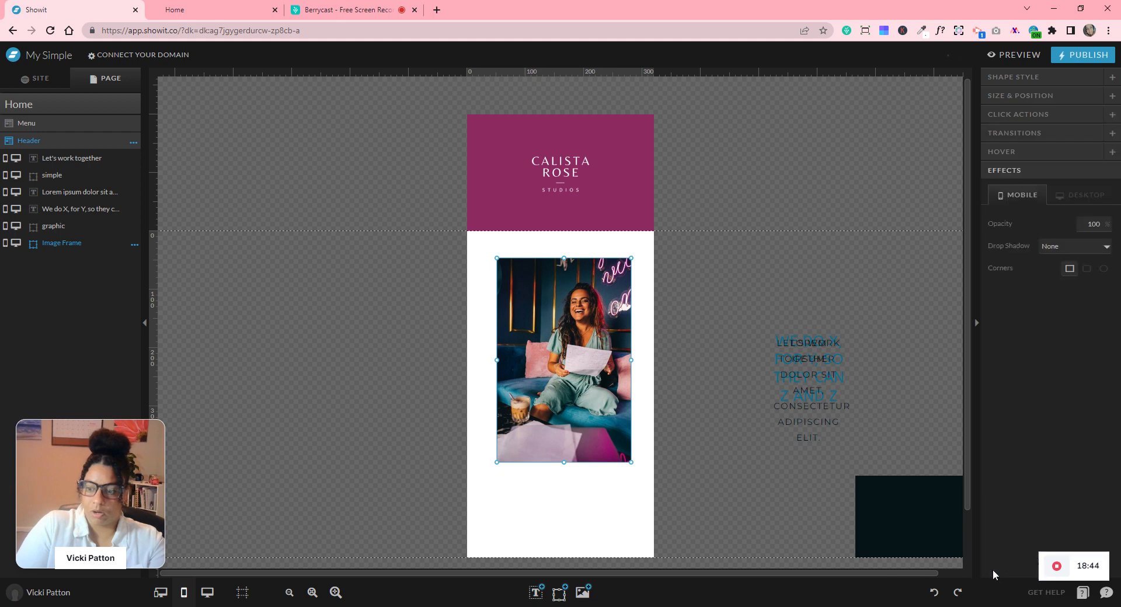
{"action": "left_click", "coordinate": [1085, 270]}
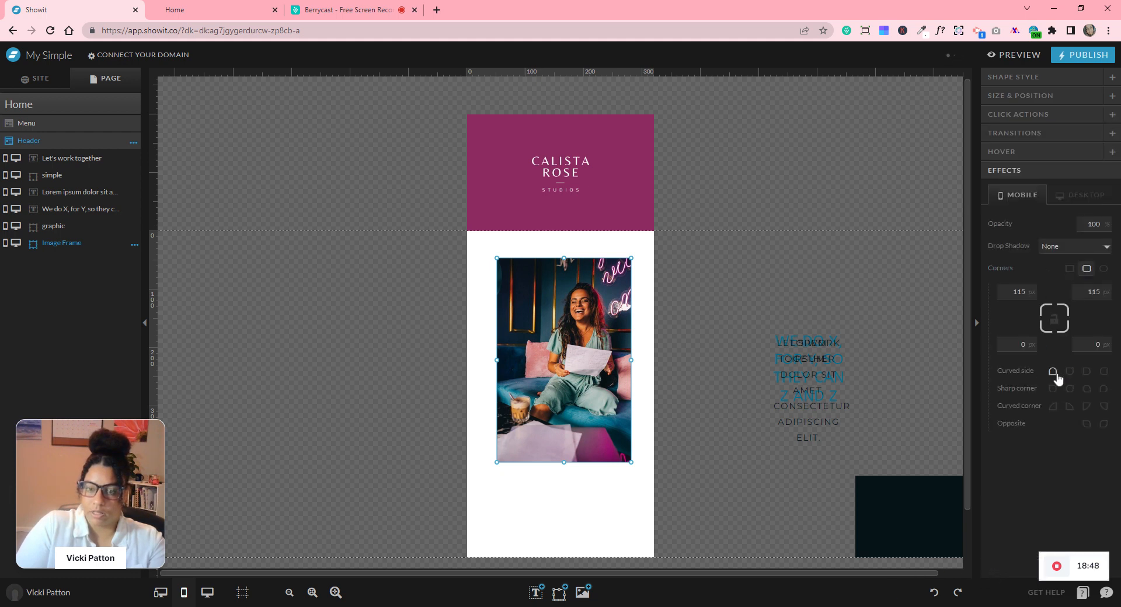
{"action": "left_click", "coordinate": [574, 330]}
{"action": "left_click", "coordinate": [1087, 269]}
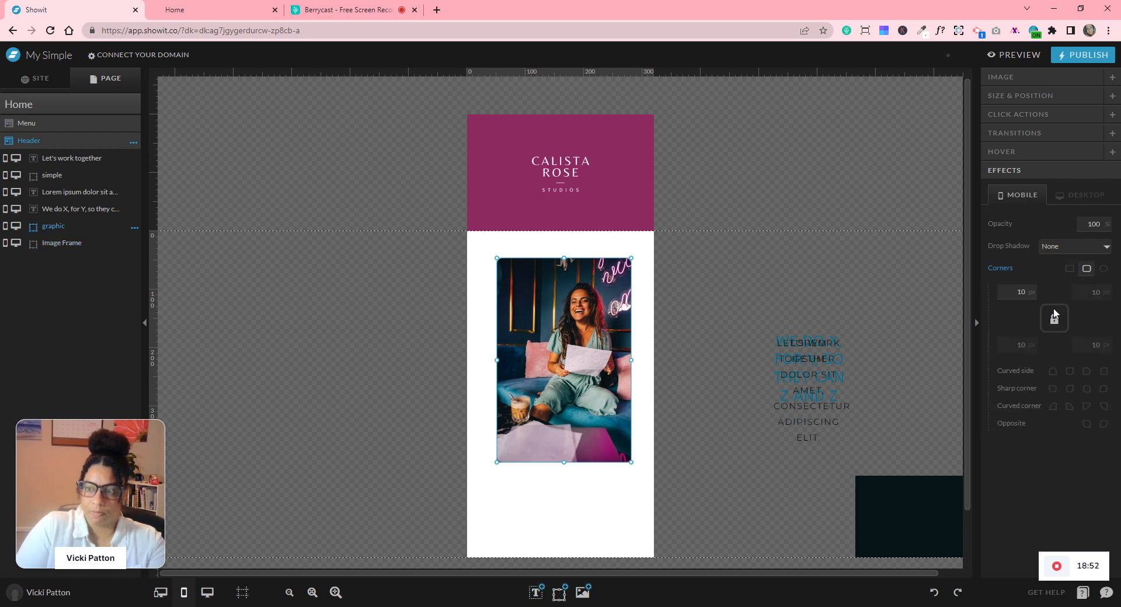
{"action": "left_click", "coordinate": [1054, 373]}
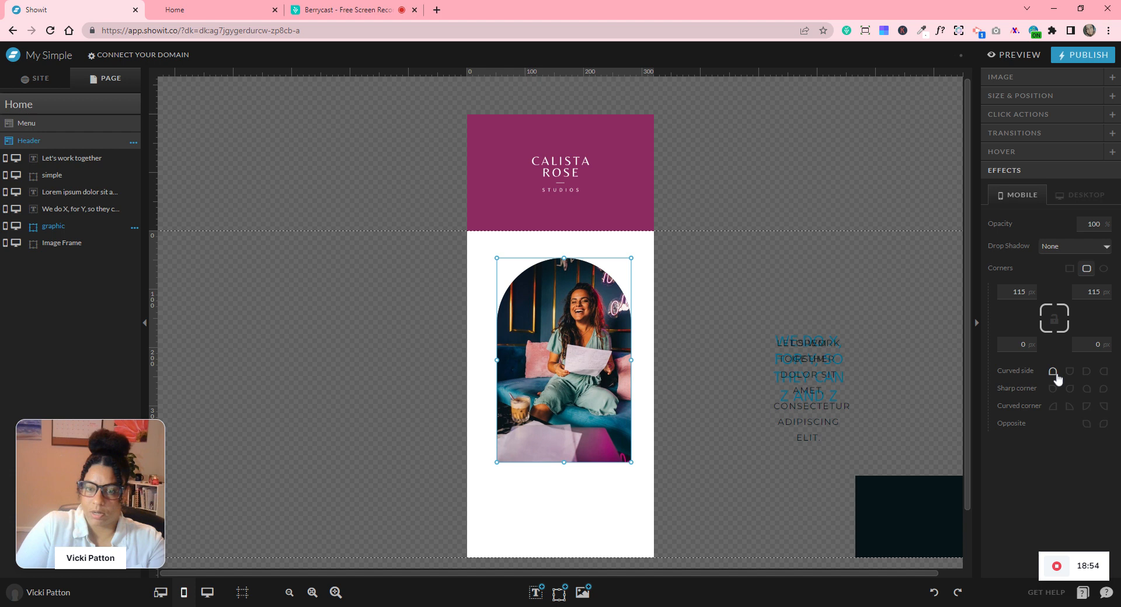
{"action": "left_click", "coordinate": [750, 318]}
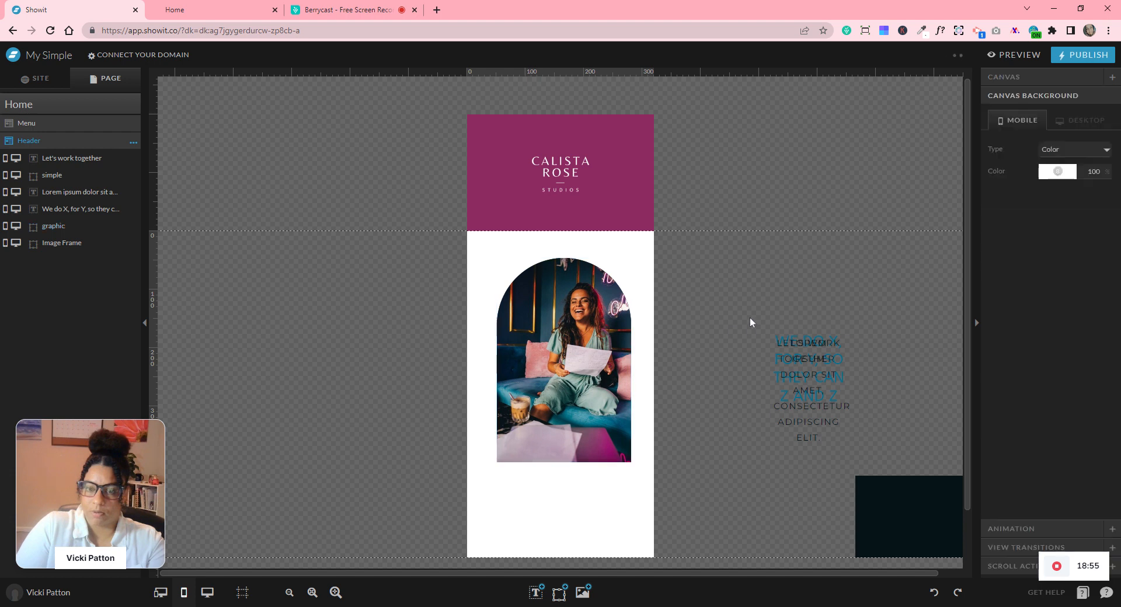
{"action": "left_click", "coordinate": [613, 335]}
{"action": "left_click_drag", "start_coordinate": [616, 337], "coordinate": [634, 345]}
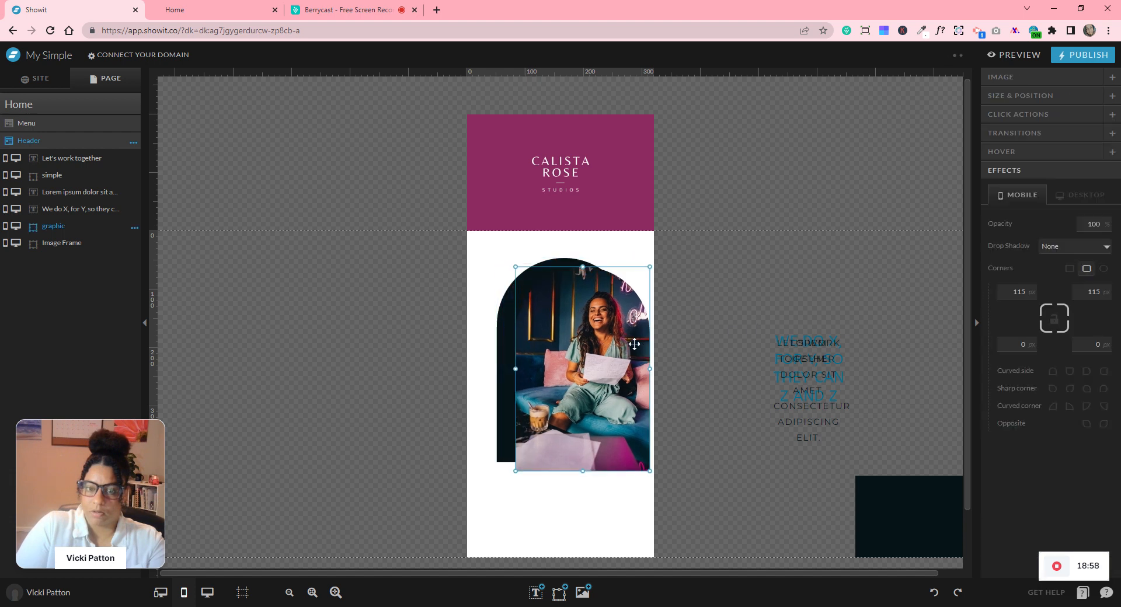
- Enlarge the arch frame slightly, then align photo and frame centred horizontally and vertically
{"action": "left_click", "coordinate": [509, 387]}
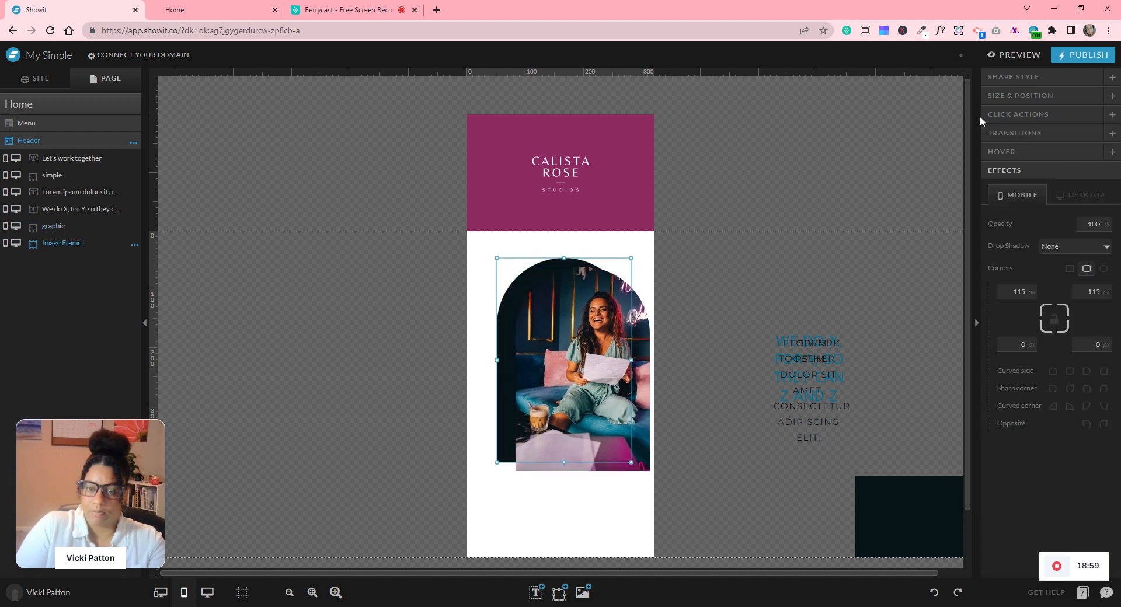
{"action": "left_click", "coordinate": [1020, 98]}
{"action": "left_click", "coordinate": [1042, 148]}
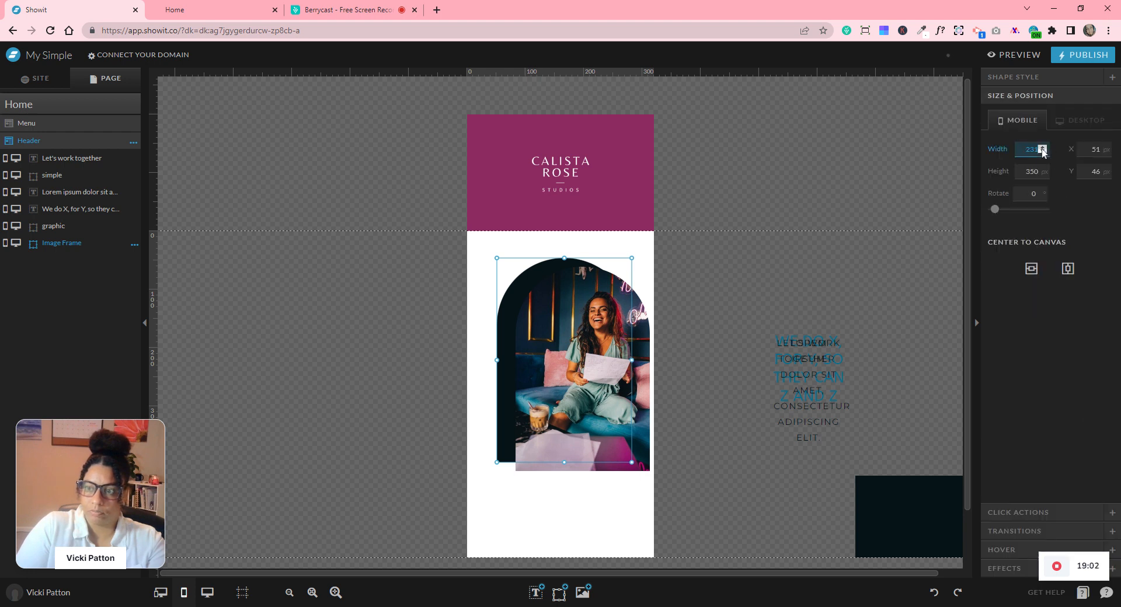
{"action": "left_click", "coordinate": [1042, 168]}
{"action": "left_click", "coordinate": [1042, 169]}
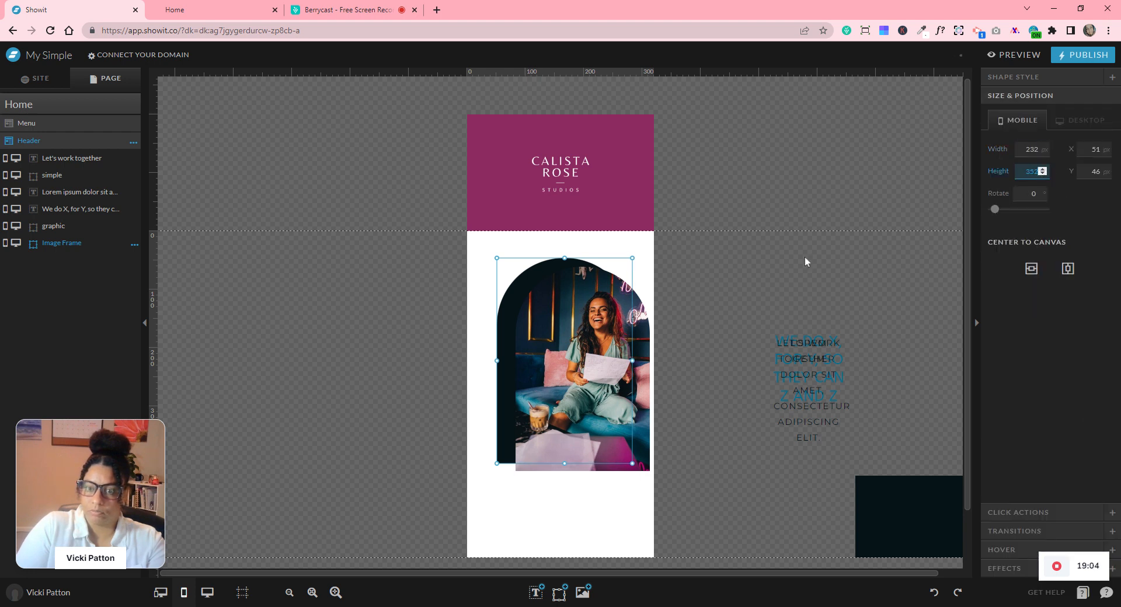
{"action": "left_click_drag", "start_coordinate": [732, 272], "coordinate": [471, 362]}
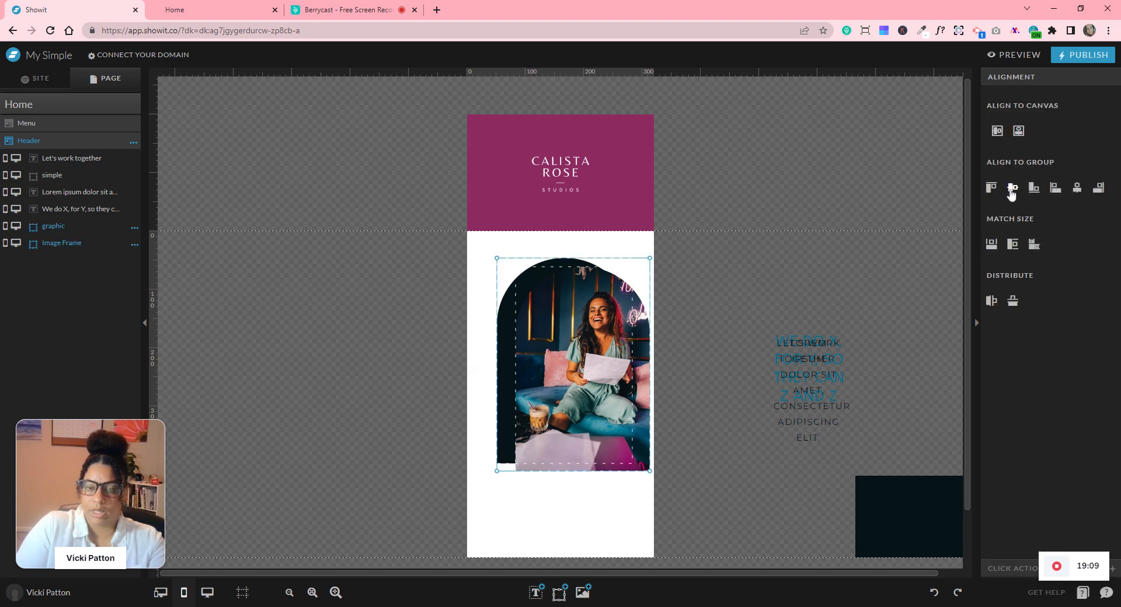
{"action": "left_click", "coordinate": [1012, 188]}
{"action": "left_click", "coordinate": [1077, 188]}
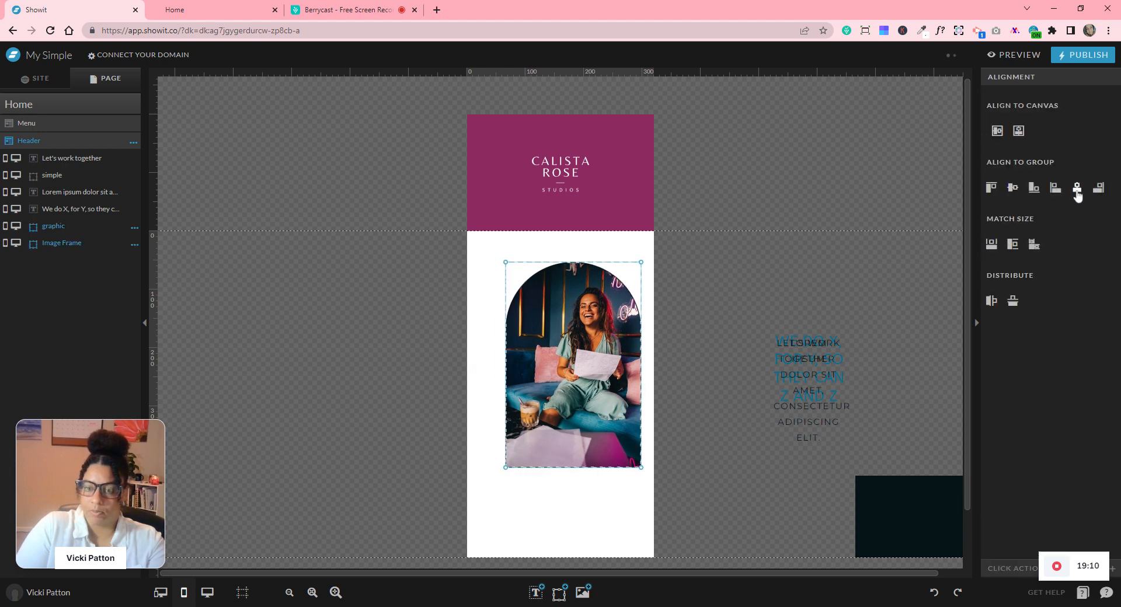
{"action": "left_click", "coordinate": [703, 294]}
{"action": "left_click_drag", "start_coordinate": [699, 295], "coordinate": [588, 336]}
- Bring the three text boxes onto the page and extend the mobile section downward
{"action": "left_click", "coordinate": [691, 358]}
{"action": "left_click_drag", "start_coordinate": [809, 345], "coordinate": [725, 447]}
{"action": "scroll", "coordinate": [765, 293], "scroll_direction": "down", "scroll_amount": 1}
{"action": "left_click_drag", "start_coordinate": [832, 279], "coordinate": [666, 461]}
{"action": "left_click_drag", "start_coordinate": [734, 442], "coordinate": [755, 433]}
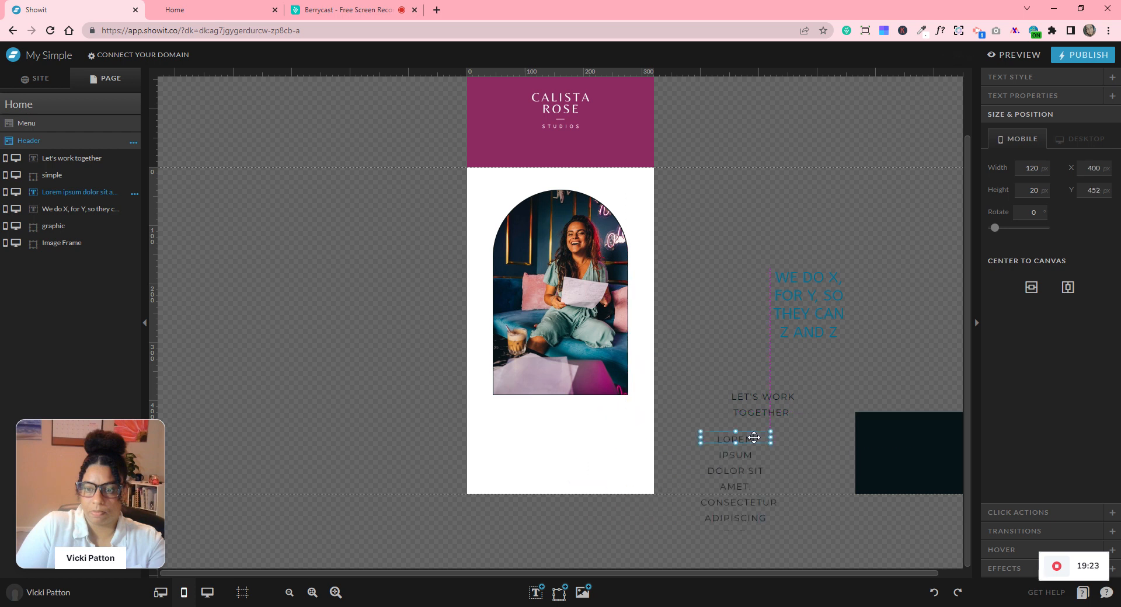
{"action": "left_click", "coordinate": [814, 276]}
{"action": "left_click_drag", "start_coordinate": [615, 369], "coordinate": [566, 417]}
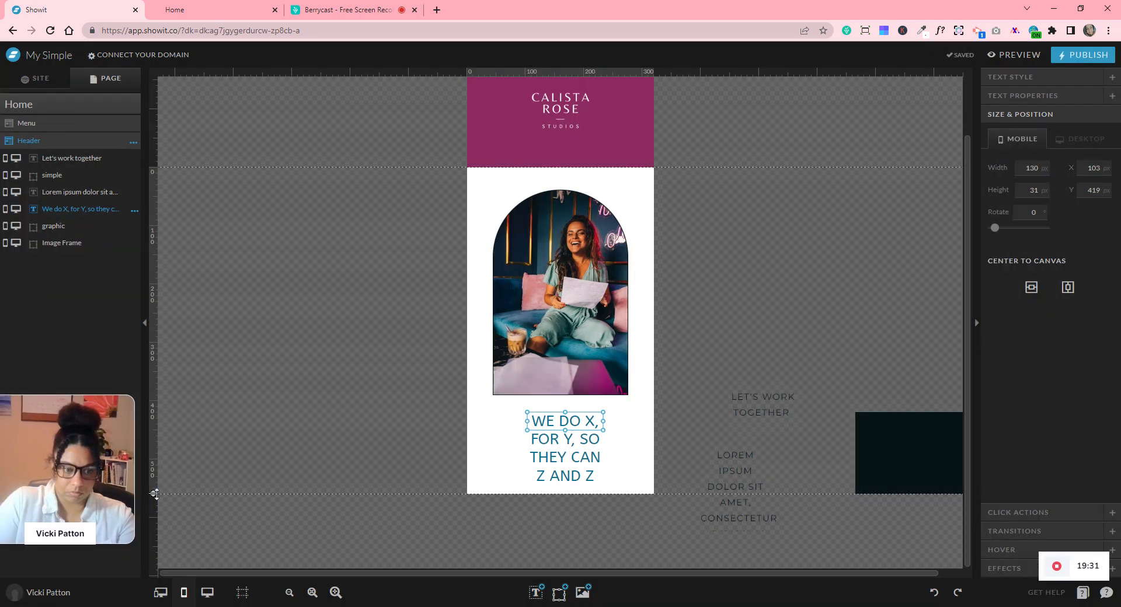
{"action": "scroll", "coordinate": [277, 376], "scroll_direction": "down", "scroll_amount": 2}
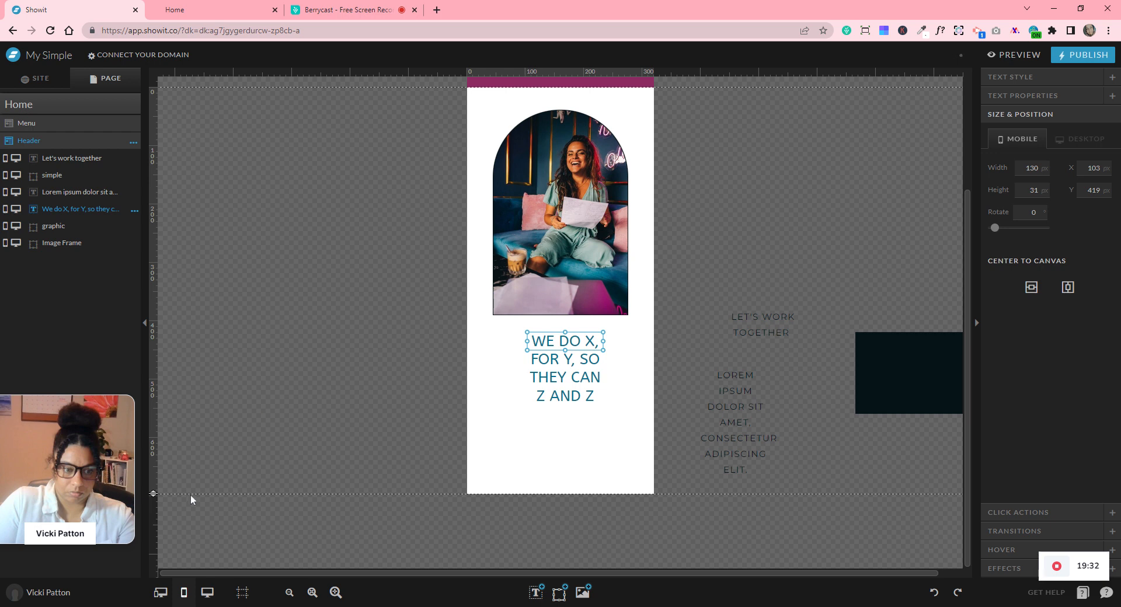
{"action": "left_click_drag", "start_coordinate": [154, 494], "coordinate": [167, 558]}
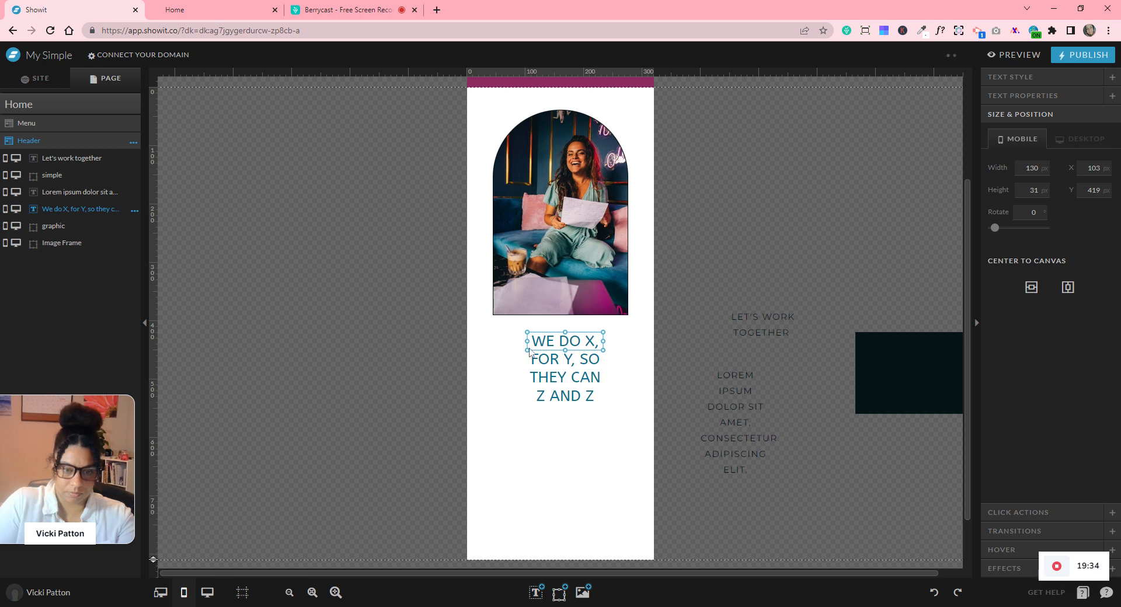
- Resize the We do X heading box so it fits two centred lines below the photo
{"action": "left_click_drag", "start_coordinate": [529, 343], "coordinate": [502, 341]}
{"action": "left_click_drag", "start_coordinate": [604, 342], "coordinate": [570, 393]}
{"action": "left_click_drag", "start_coordinate": [538, 346], "coordinate": [535, 346]}
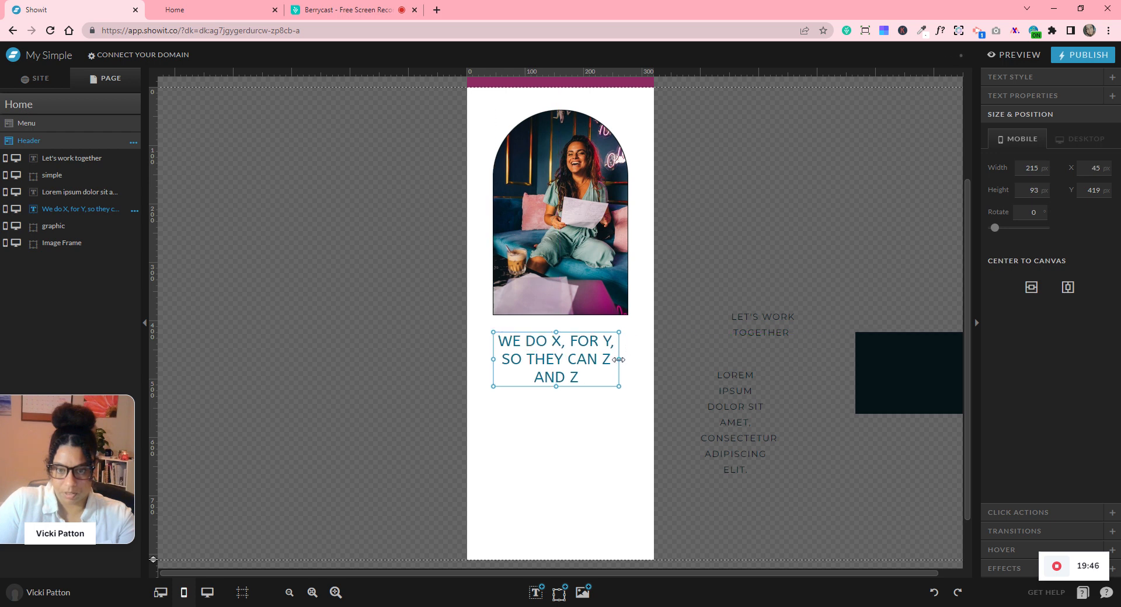
{"action": "left_click_drag", "start_coordinate": [619, 359], "coordinate": [643, 359]}
{"action": "left_click_drag", "start_coordinate": [568, 386], "coordinate": [575, 356]}
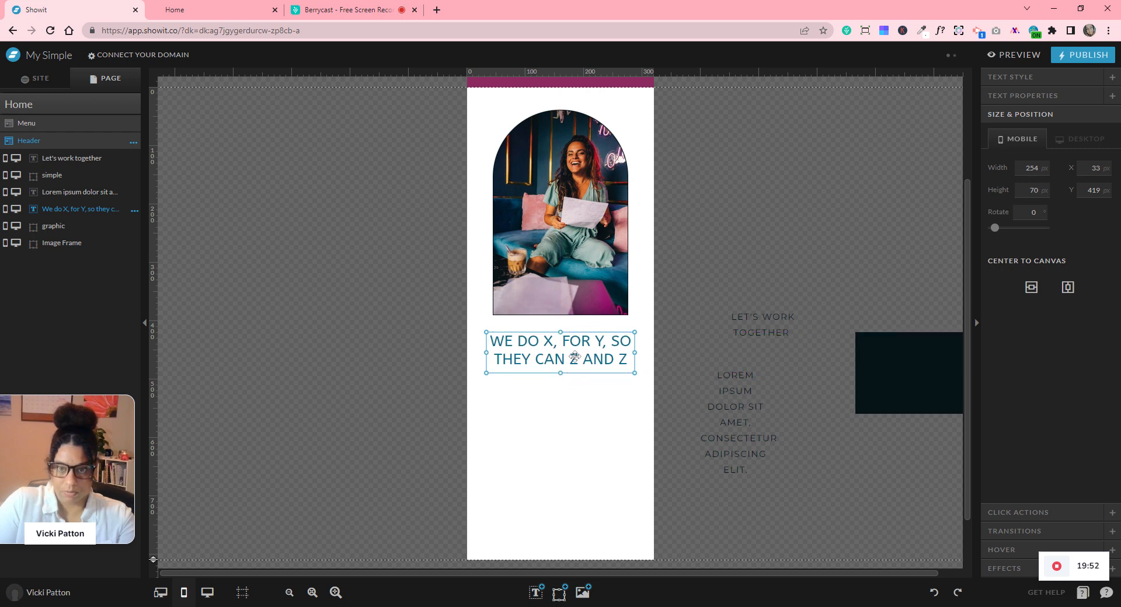
- Centre the Lorem ipsum paragraph under the heading and set its Letter Case to Normal
{"action": "left_click", "coordinate": [737, 374]}
{"action": "left_click_drag", "start_coordinate": [738, 374], "coordinate": [638, 387]}
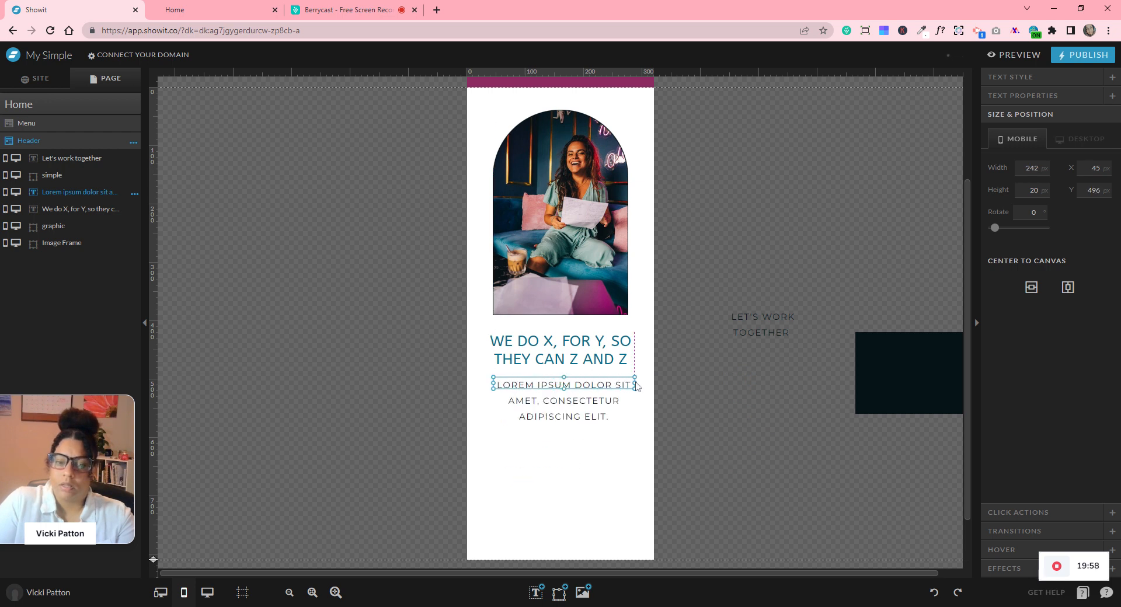
{"action": "mouse_move", "coordinate": [565, 398]}
{"action": "left_mouse_down"}
{"action": "mouse_move", "coordinate": [571, 419]}
{"action": "mouse_move", "coordinate": [580, 400]}
{"action": "left_mouse_up"}
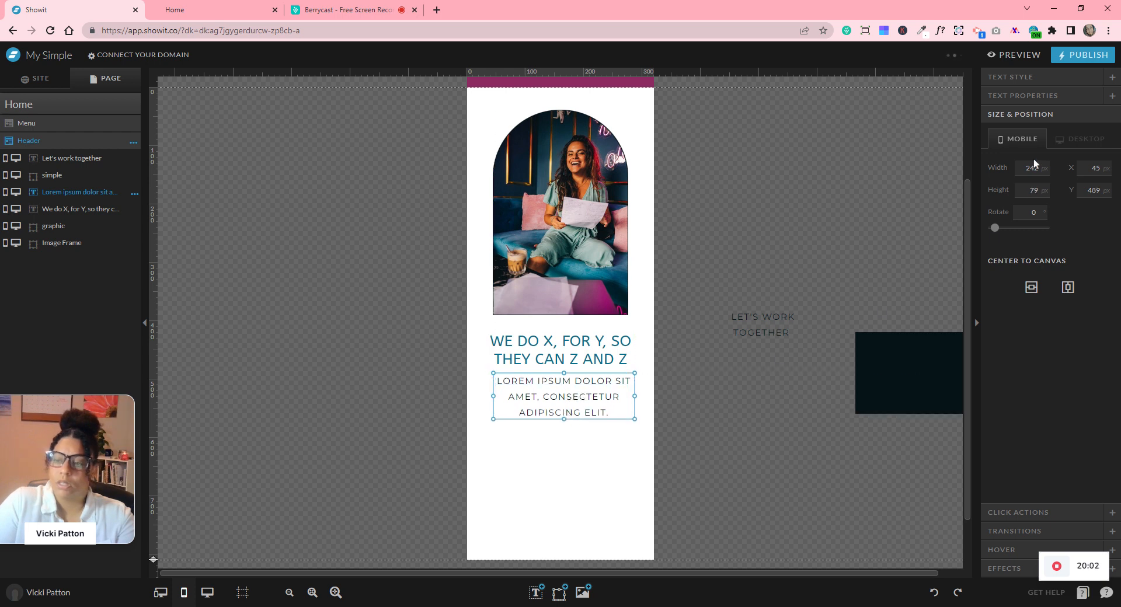
{"action": "left_click", "coordinate": [1002, 77]}
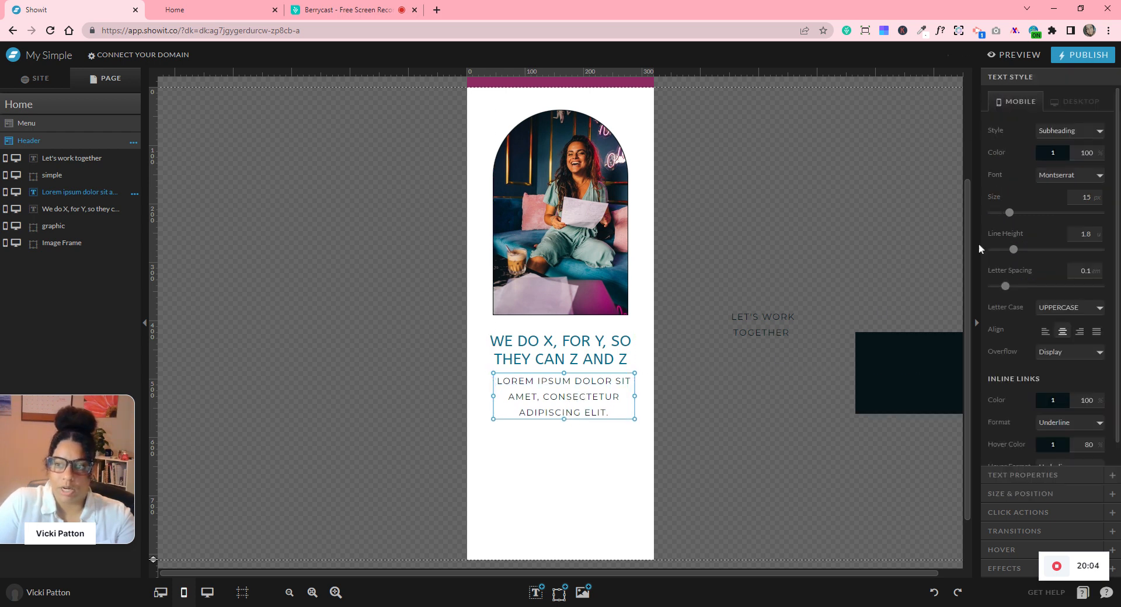
{"action": "left_click", "coordinate": [1058, 316]}
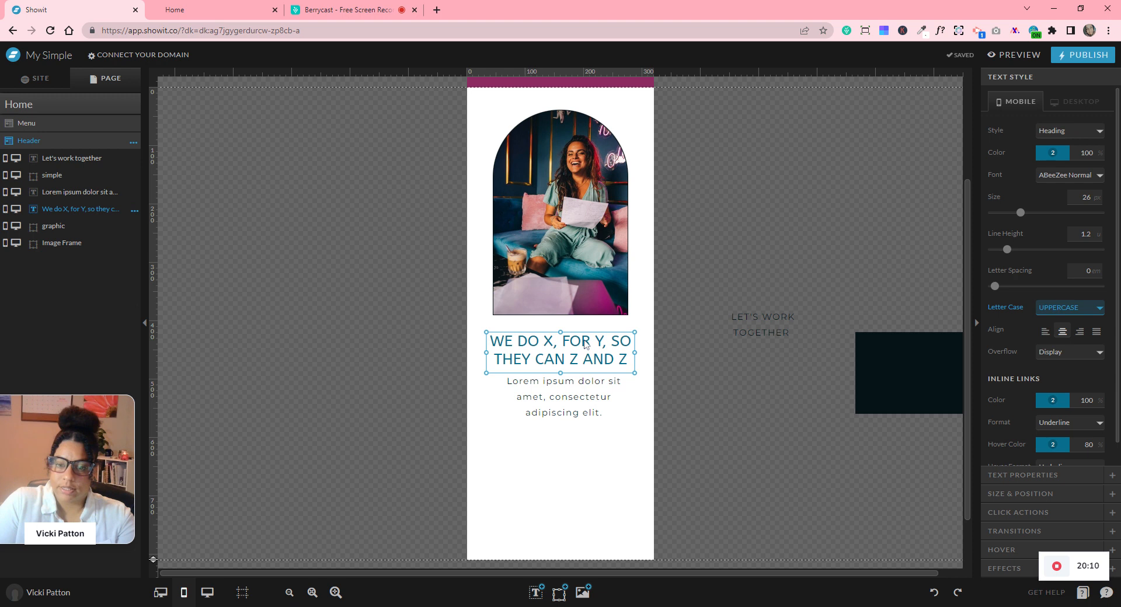
{"action": "left_click_drag", "start_coordinate": [581, 400], "coordinate": [578, 399]}
- Move the dark rectangle below the paragraph and resize it to button proportions
{"action": "left_click", "coordinate": [747, 350]}
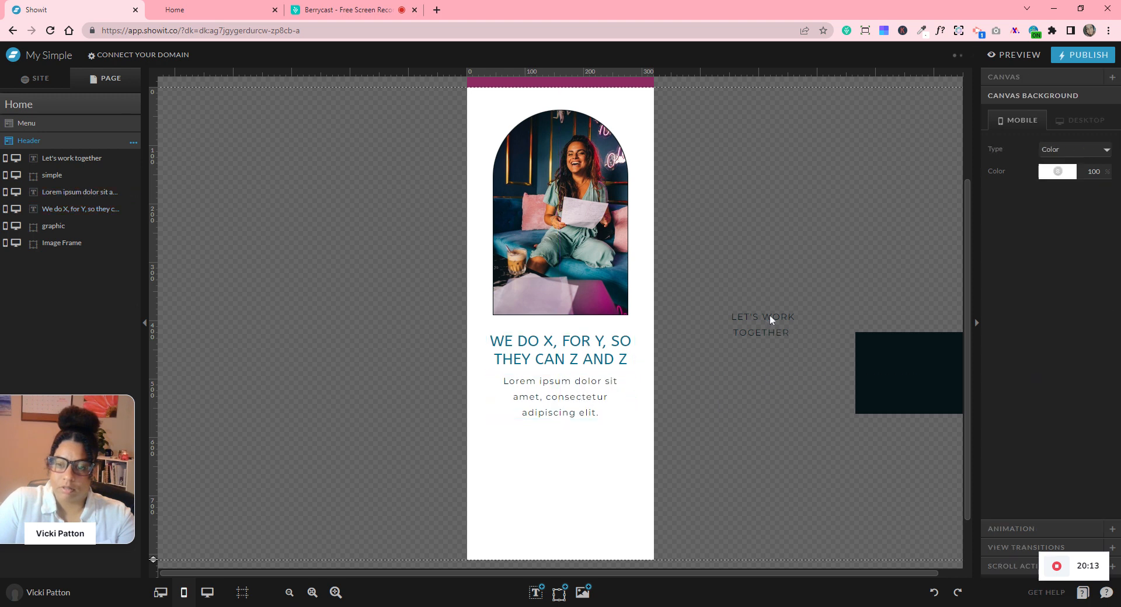
{"action": "left_click", "coordinate": [906, 353]}
{"action": "left_click_drag", "start_coordinate": [939, 366], "coordinate": [571, 464]}
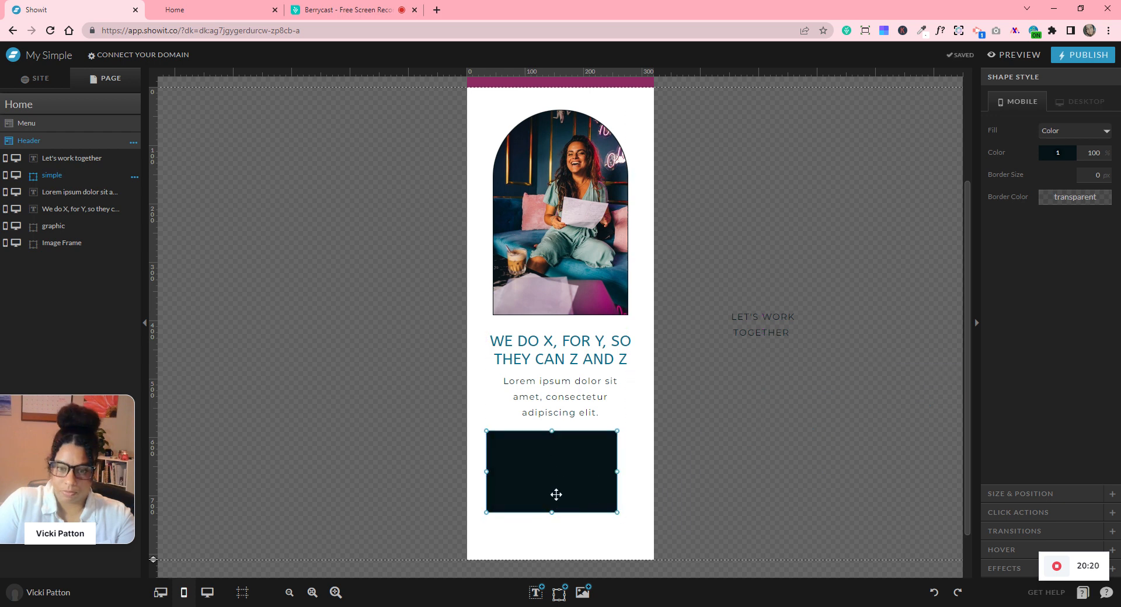
{"action": "left_click_drag", "start_coordinate": [552, 512], "coordinate": [552, 460]}
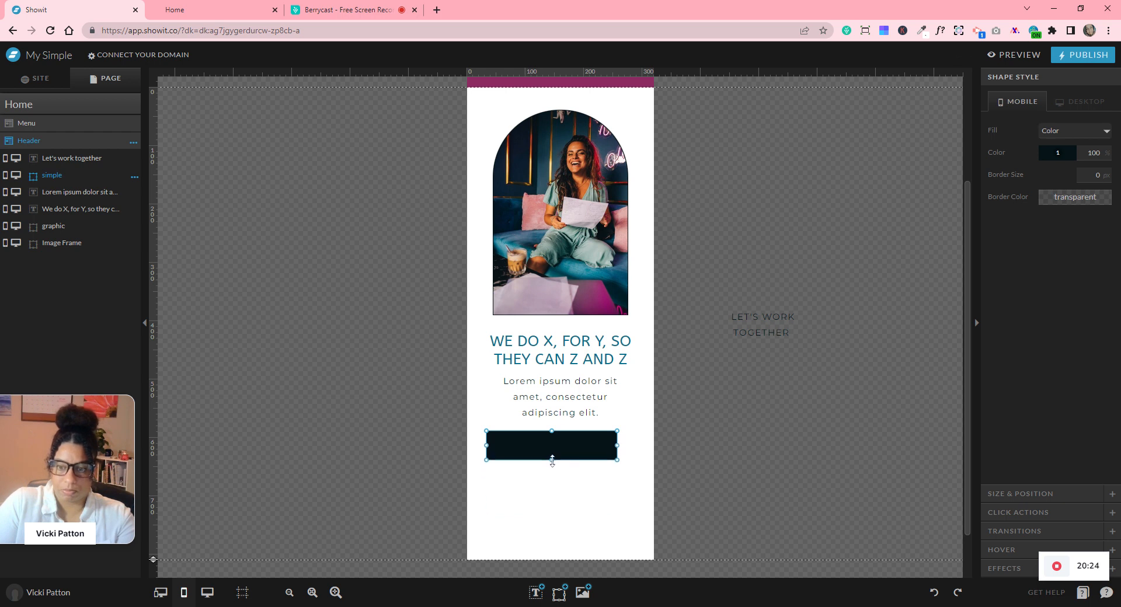
{"action": "left_click_drag", "start_coordinate": [617, 444], "coordinate": [586, 446]}
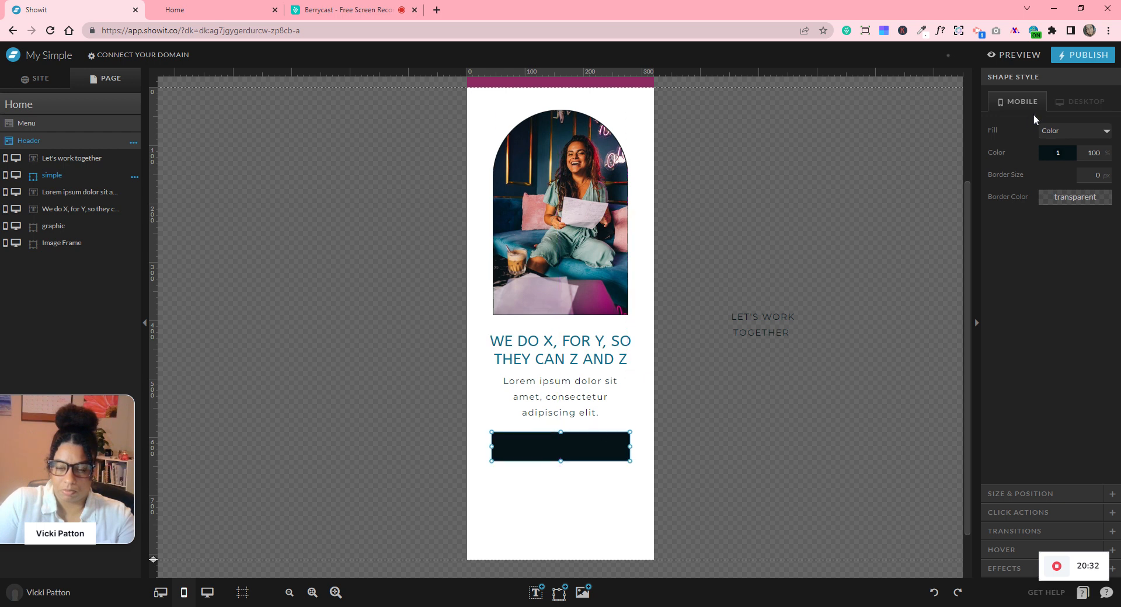
- Give the button a teal fill (swatch 3) and a 1 px dark border (swatch 1)
{"action": "left_click", "coordinate": [1068, 154]}
{"action": "left_click", "coordinate": [1046, 190]}
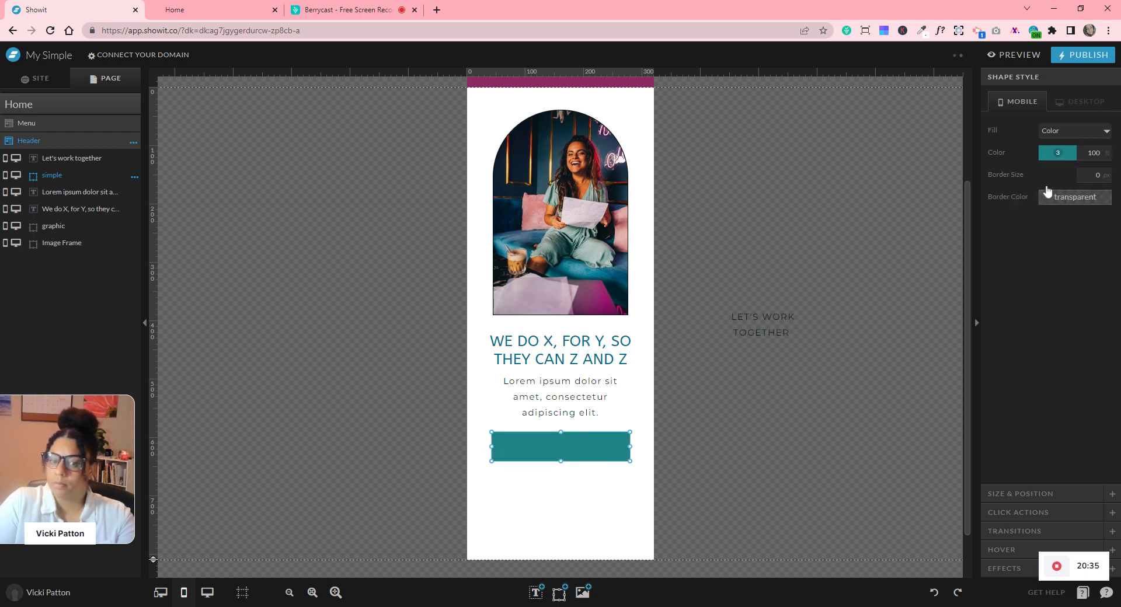
{"action": "left_click", "coordinate": [1088, 200]}
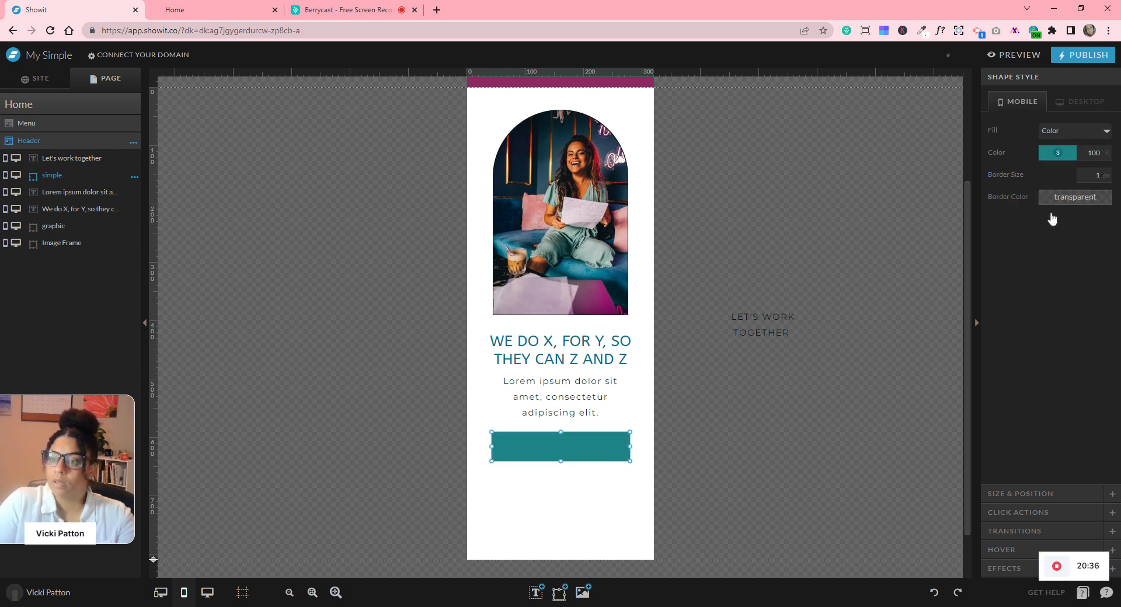
{"action": "left_click", "coordinate": [1022, 240]}
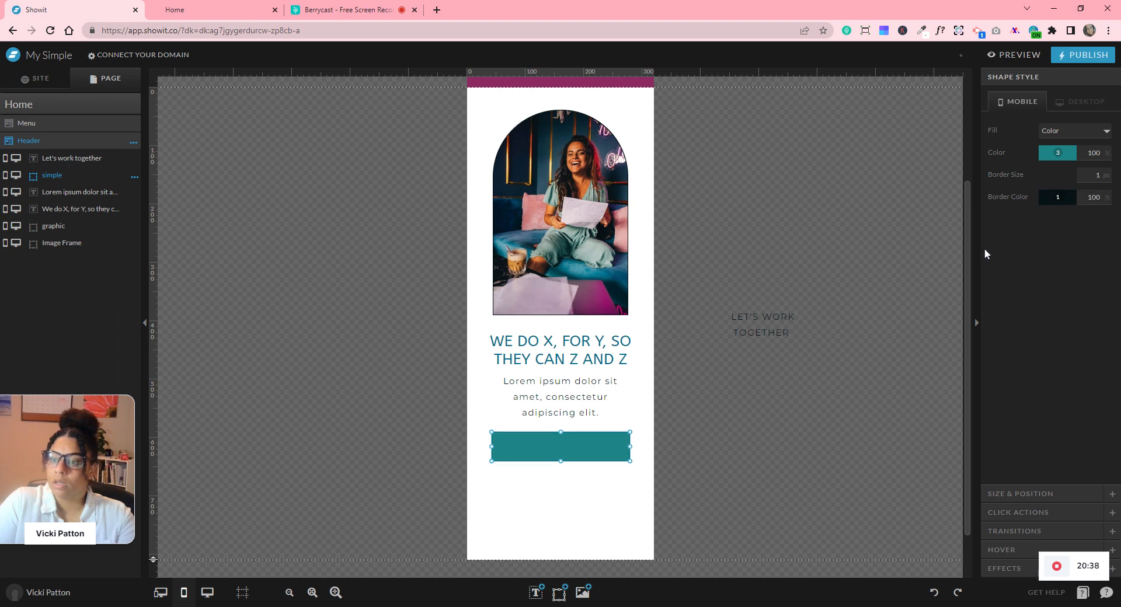
- Widen the Let's work together text to one line and place it on the button
{"action": "left_click", "coordinate": [757, 317]}
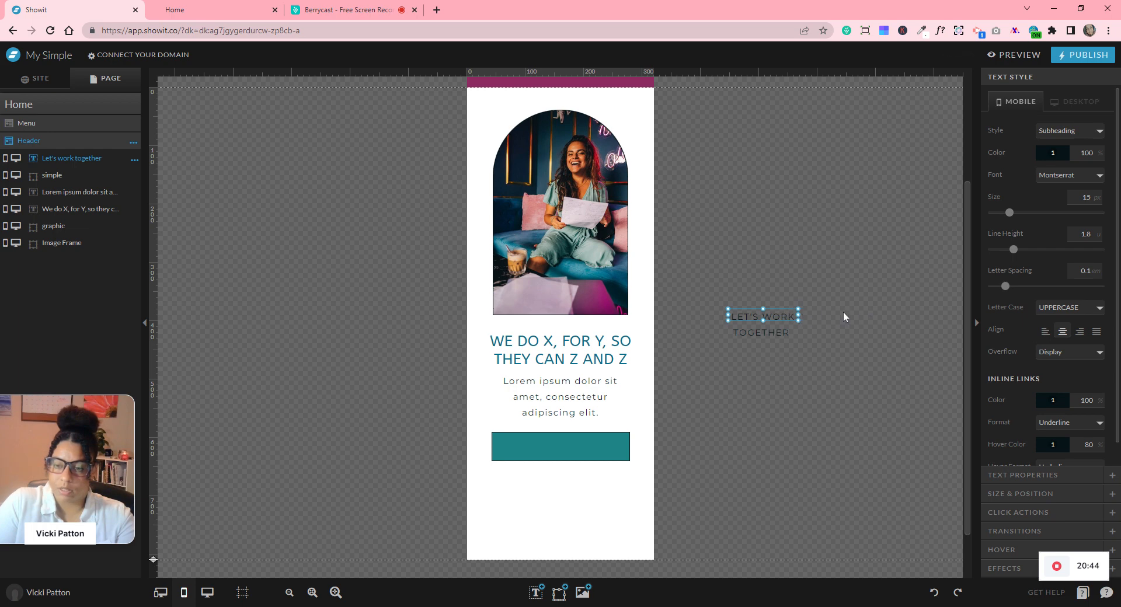
{"action": "left_click", "coordinate": [814, 380]}
{"action": "left_click", "coordinate": [773, 316]}
{"action": "left_click_drag", "start_coordinate": [798, 317], "coordinate": [867, 315]}
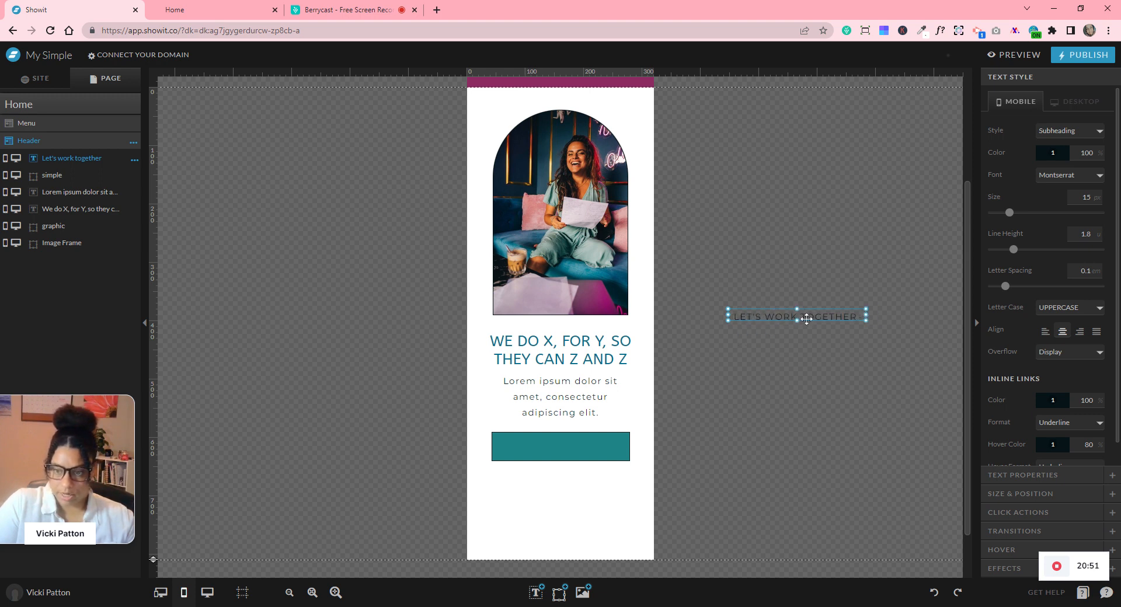
{"action": "left_click_drag", "start_coordinate": [798, 320], "coordinate": [582, 448]}
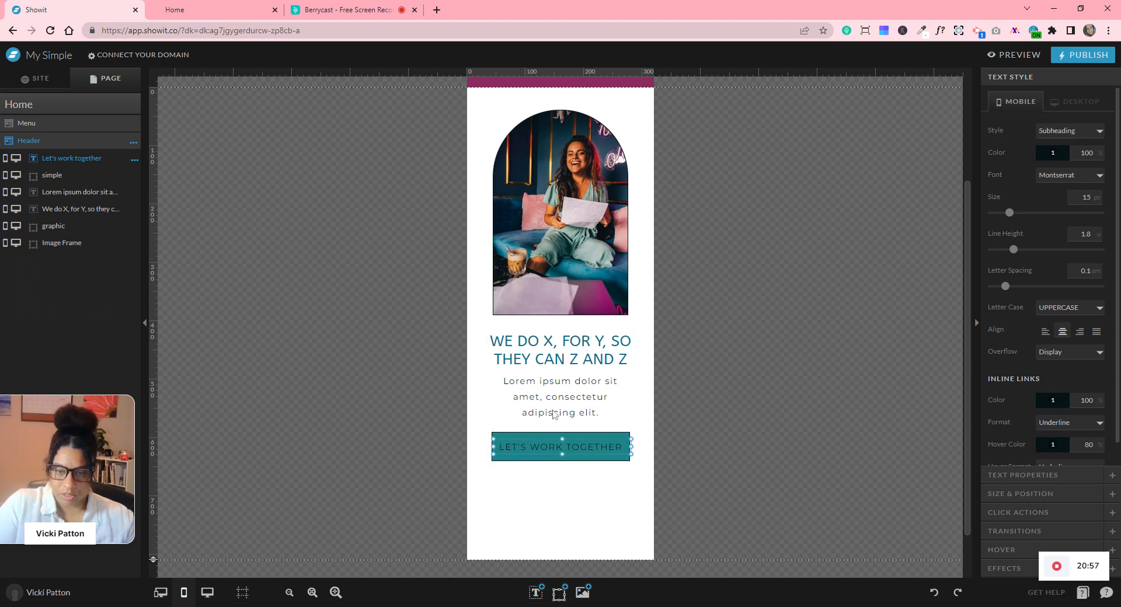
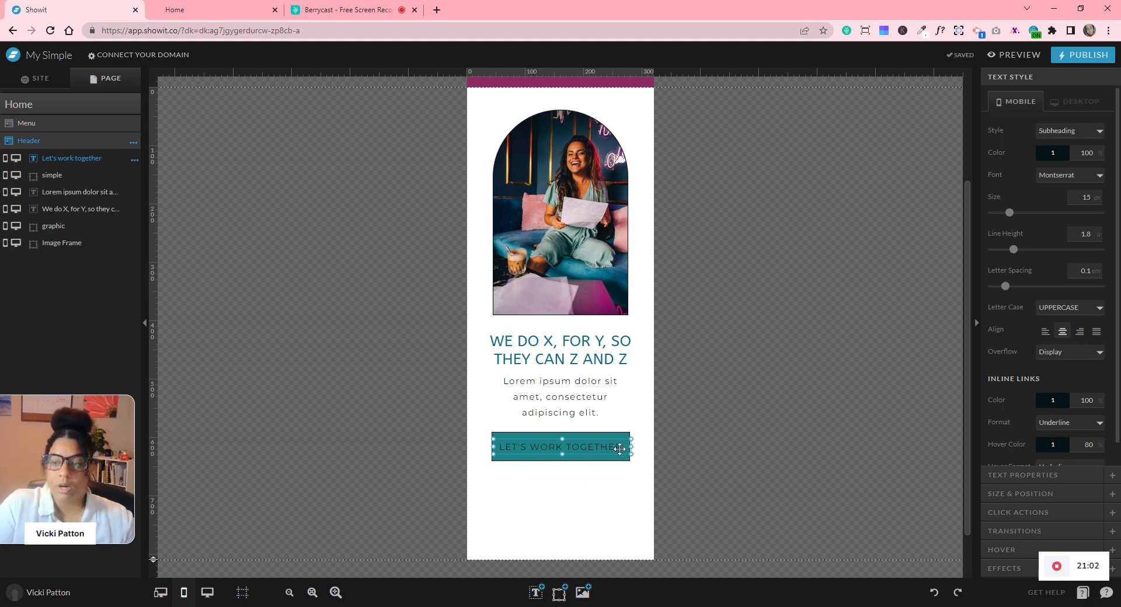
- Make the Let's work together button text white (swatch 8) and shrink it to about size 12
{"action": "left_click", "coordinate": [1058, 154]}
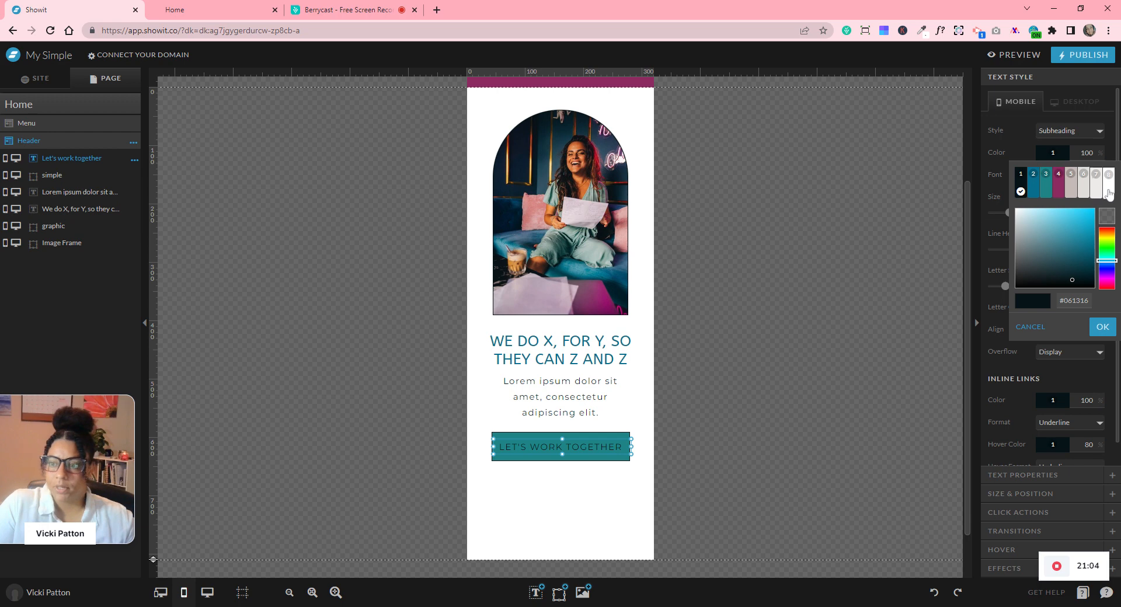
{"action": "left_click", "coordinate": [1107, 181]}
{"action": "left_click", "coordinate": [783, 319]}
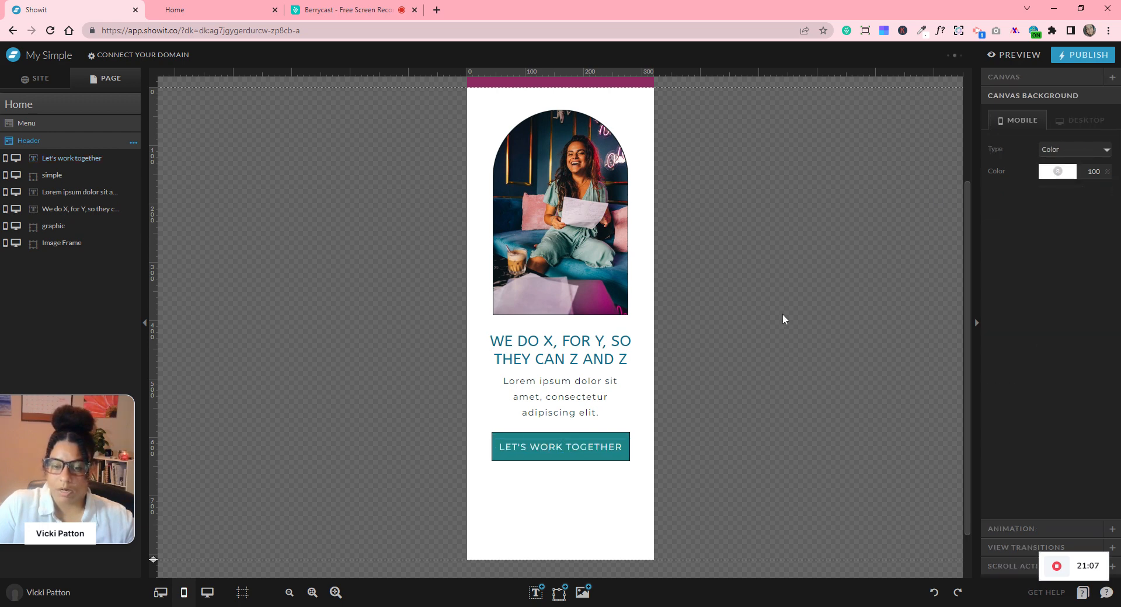
{"action": "left_click", "coordinate": [586, 448]}
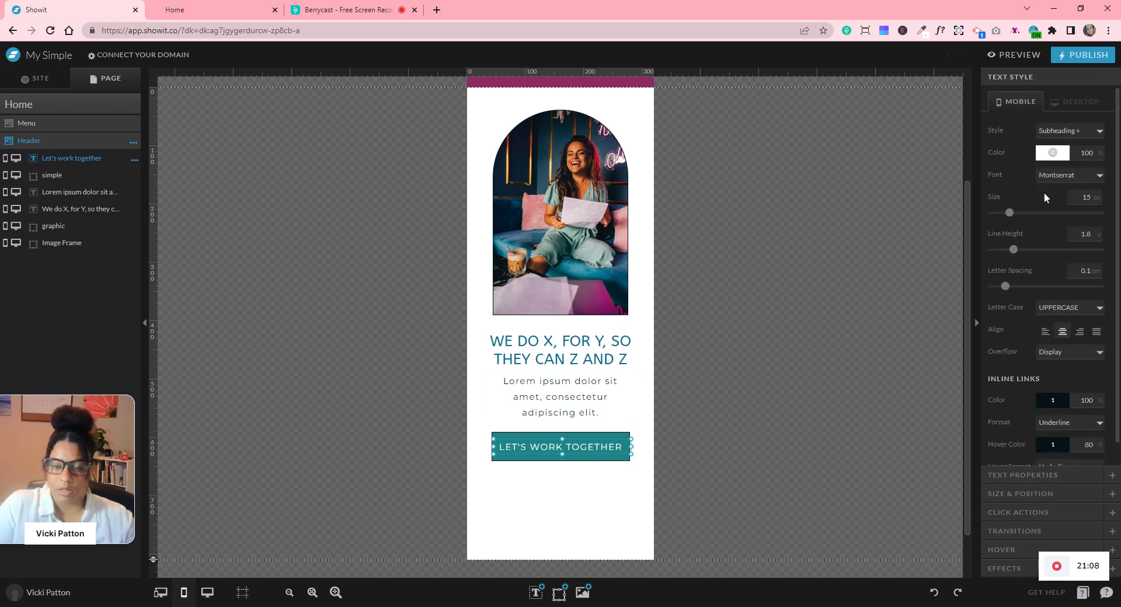
{"action": "left_click", "coordinate": [1094, 200]}
{"action": "left_click", "coordinate": [1094, 200]}
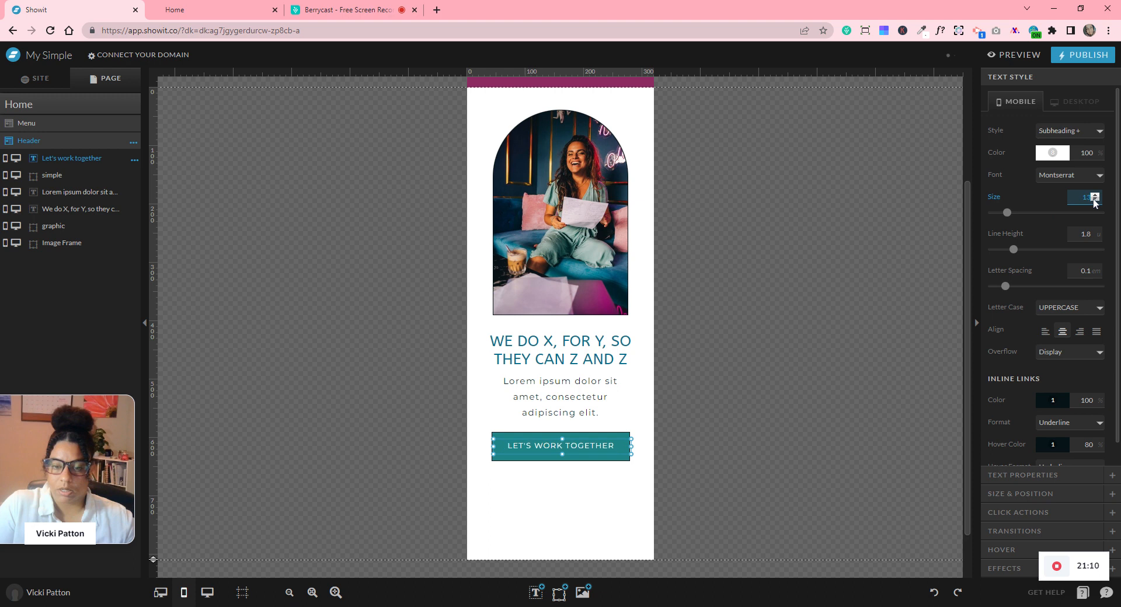
{"action": "left_click", "coordinate": [799, 360]}
{"action": "scroll", "coordinate": [800, 359], "scroll_direction": "up", "scroll_amount": 1}
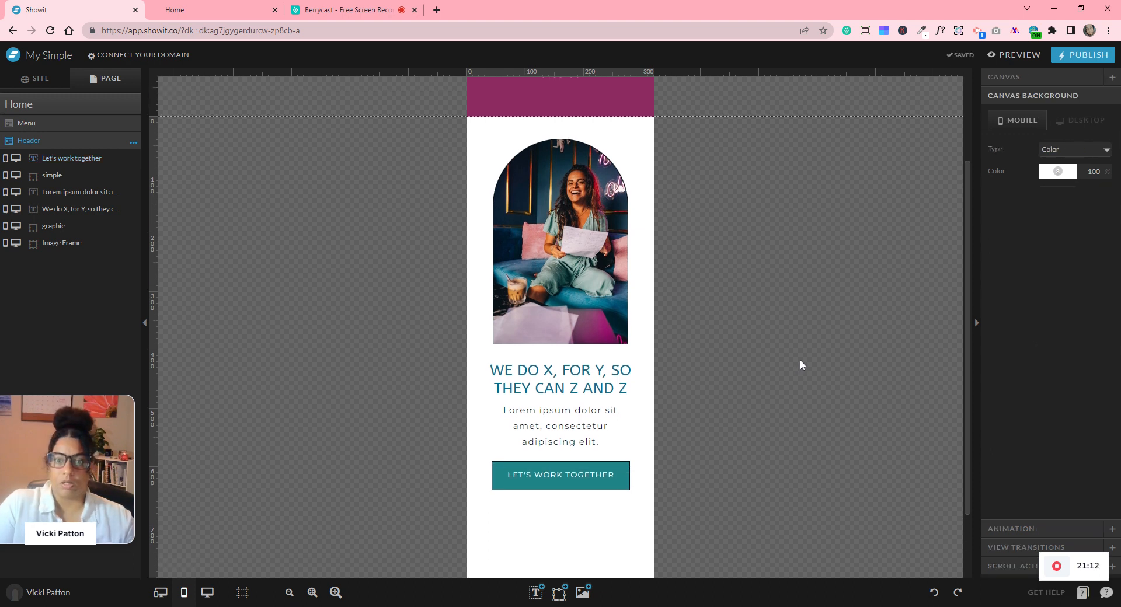
- Shorten the mobile header section to about 691 px tall
{"action": "scroll", "coordinate": [800, 361], "scroll_direction": "down", "scroll_amount": 3}
{"action": "scroll", "coordinate": [683, 409], "scroll_direction": "up", "scroll_amount": 5}
{"action": "scroll", "coordinate": [668, 356], "scroll_direction": "down", "scroll_amount": 3}
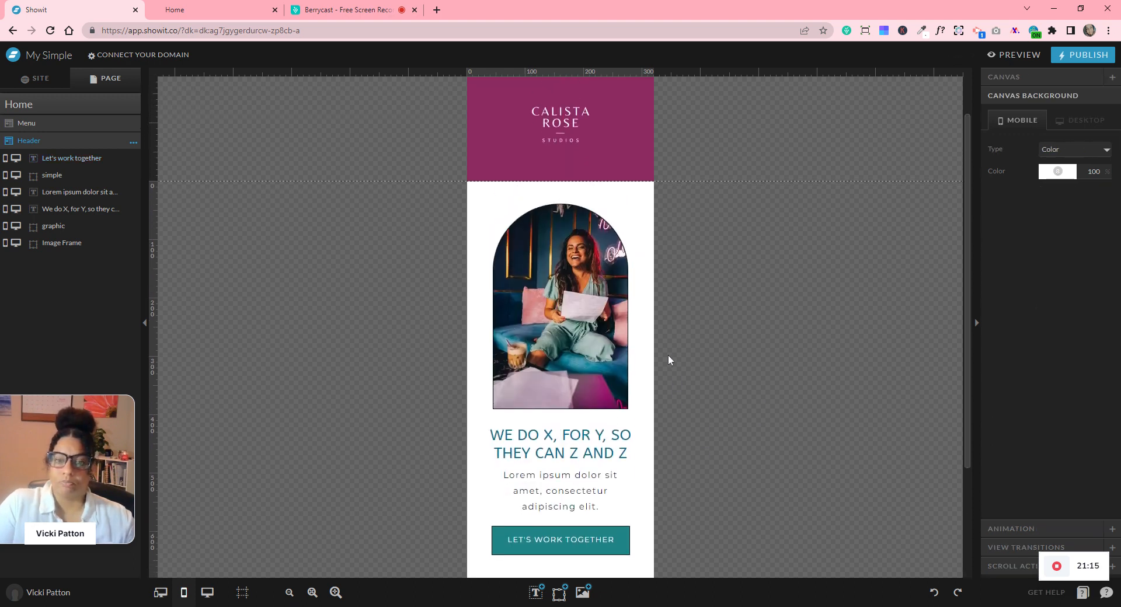
{"action": "scroll", "coordinate": [543, 496], "scroll_direction": "down", "scroll_amount": 3}
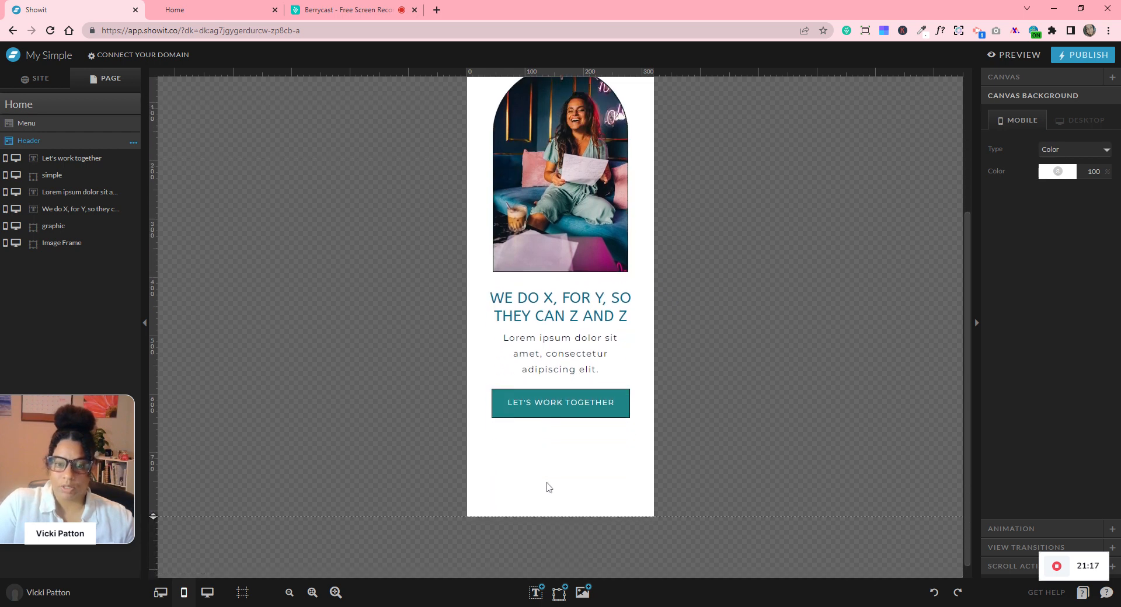
{"action": "left_click_drag", "start_coordinate": [154, 506], "coordinate": [170, 433]}
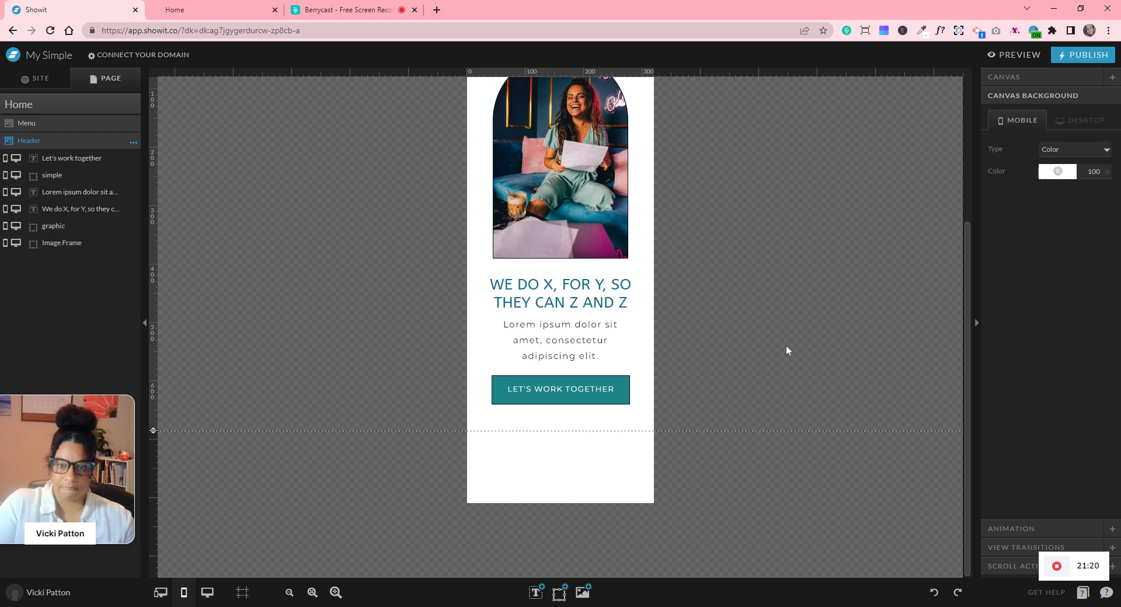
- Centre the photo, heading, paragraph and button vertically in the section as one group
{"action": "scroll", "coordinate": [759, 397], "scroll_direction": "up", "scroll_amount": 3}
{"action": "left_click_drag", "start_coordinate": [725, 154], "coordinate": [467, 474]}
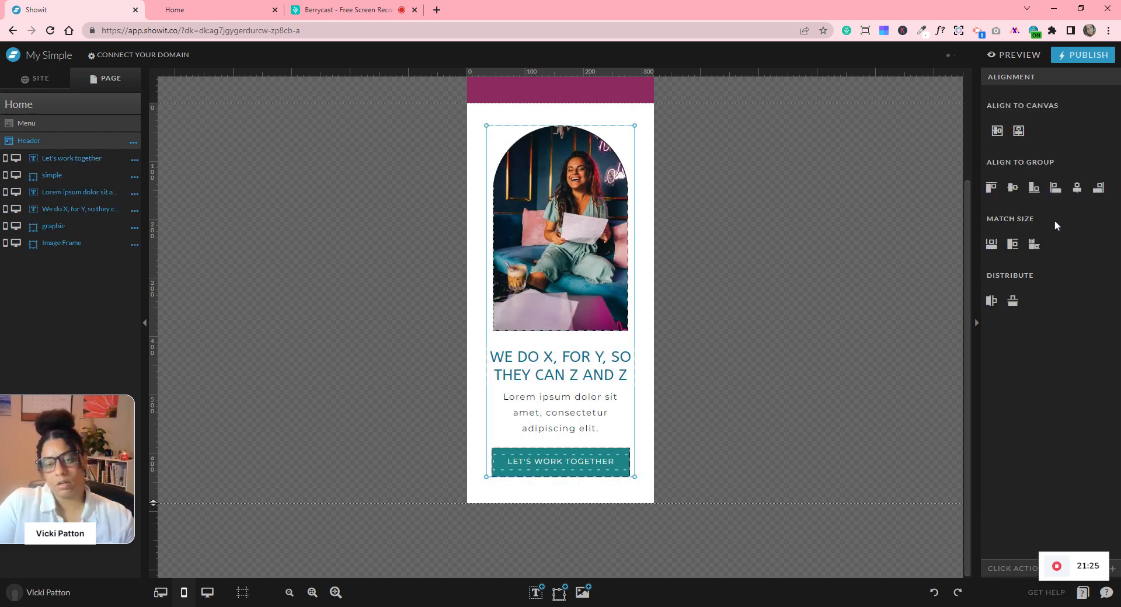
{"action": "left_click", "coordinate": [1017, 133]}
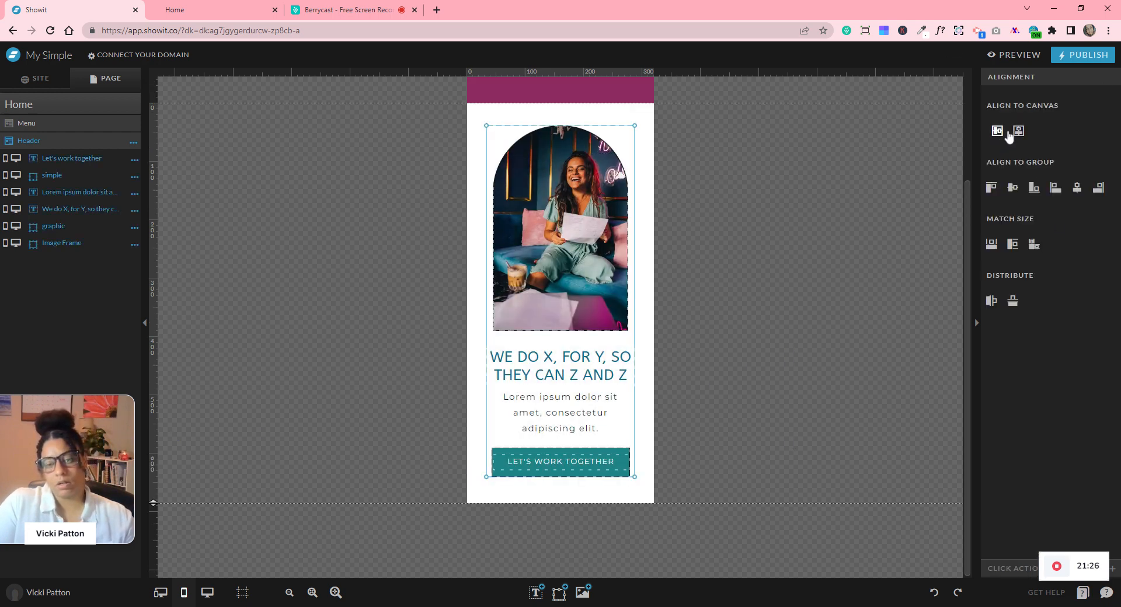
{"action": "left_click", "coordinate": [825, 285]}
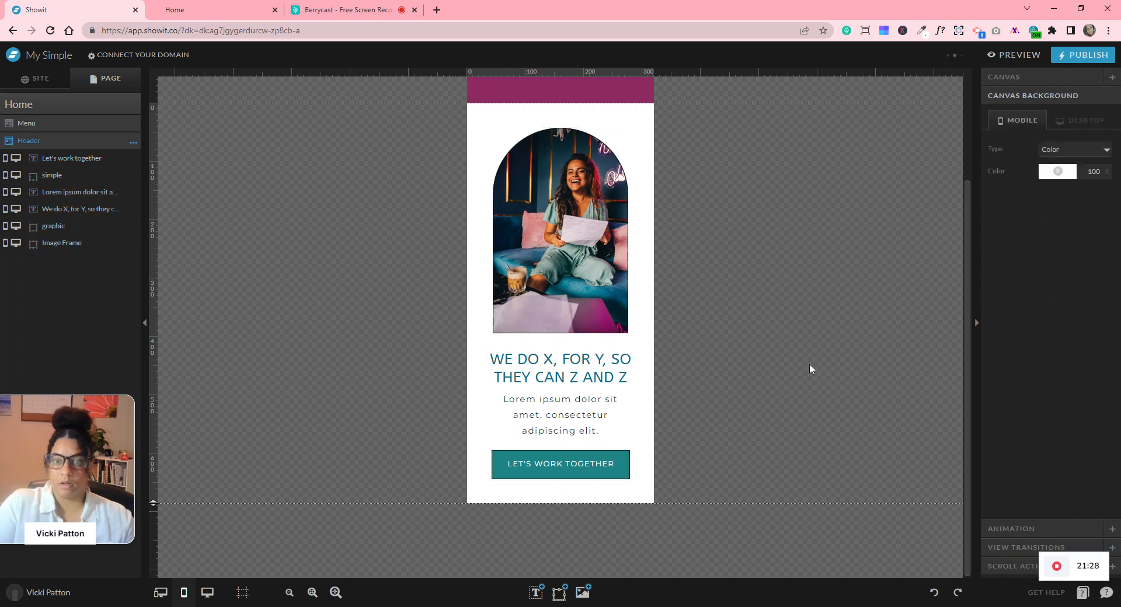
{"action": "scroll", "coordinate": [814, 366], "scroll_direction": "up", "scroll_amount": 2}
{"action": "scroll", "coordinate": [815, 368], "scroll_direction": "down", "scroll_amount": 2}
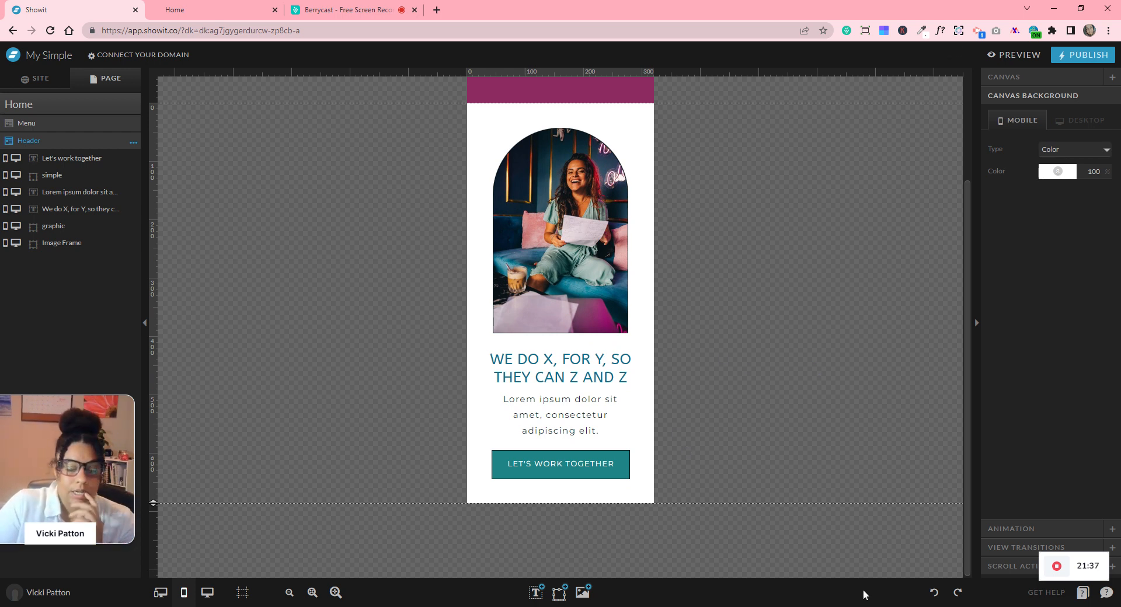
- Undo all the mobile header edits back to the desktop version's background change
{"action": "left_click", "coordinate": [934, 593]}
{"action": "left_click", "coordinate": [934, 593]}
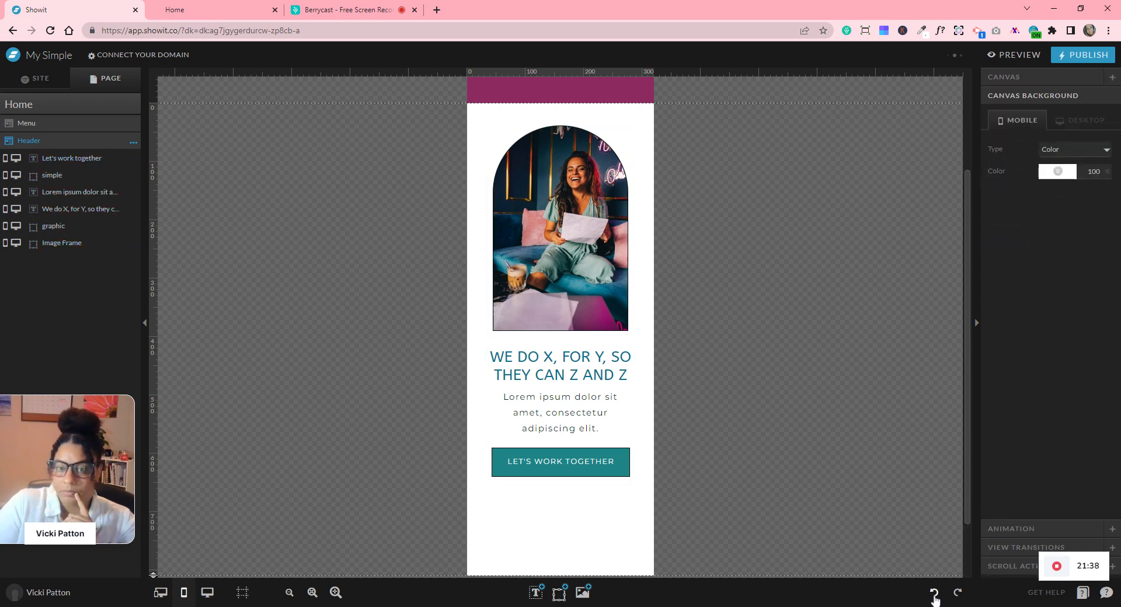
{"action": "left_click", "coordinate": [934, 593]}
{"action": "left_click", "coordinate": [934, 593]}
{"action": "left_click", "coordinate": [934, 592]}
{"action": "left_click", "coordinate": [934, 593]}
{"action": "left_click", "coordinate": [934, 593]}
{"action": "left_click", "coordinate": [934, 592]}
{"action": "left_click", "coordinate": [934, 593]}
{"action": "left_click", "coordinate": [934, 592]}
{"action": "left_click", "coordinate": [934, 593]}
{"action": "left_click", "coordinate": [935, 592]}
{"action": "left_click", "coordinate": [934, 593]}
{"action": "left_click", "coordinate": [934, 592]}
{"action": "left_click", "coordinate": [934, 593]}
{"action": "left_click", "coordinate": [934, 593]}
{"action": "left_click", "coordinate": [934, 592]}
{"action": "left_click", "coordinate": [934, 592]}
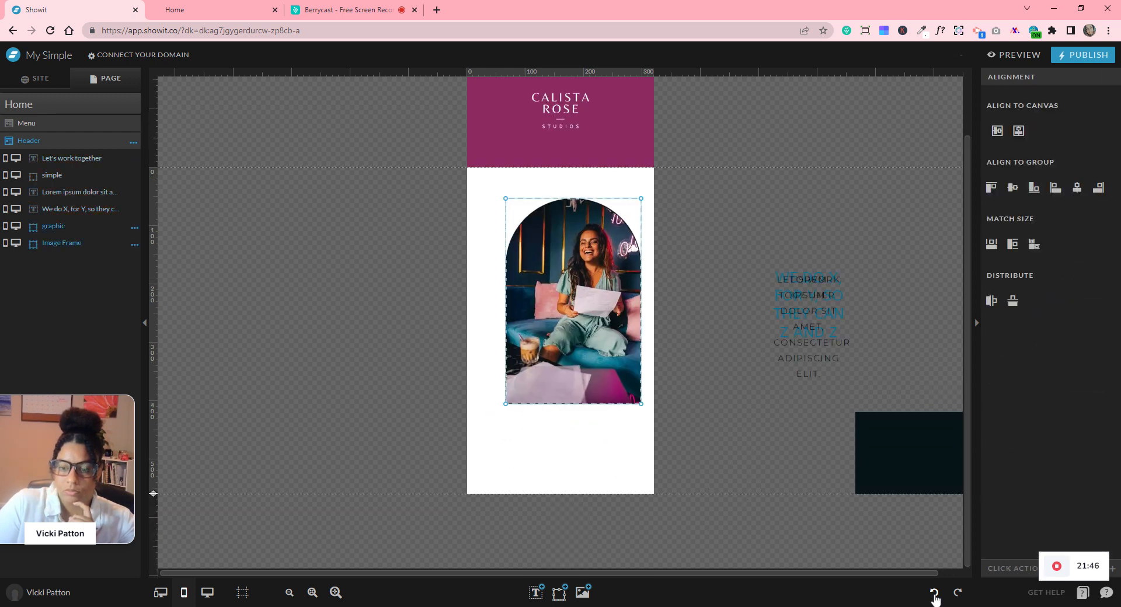
{"action": "left_click", "coordinate": [934, 593]}
{"action": "left_click", "coordinate": [934, 592]}
{"action": "left_click", "coordinate": [934, 593]}
{"action": "left_click", "coordinate": [934, 592]}
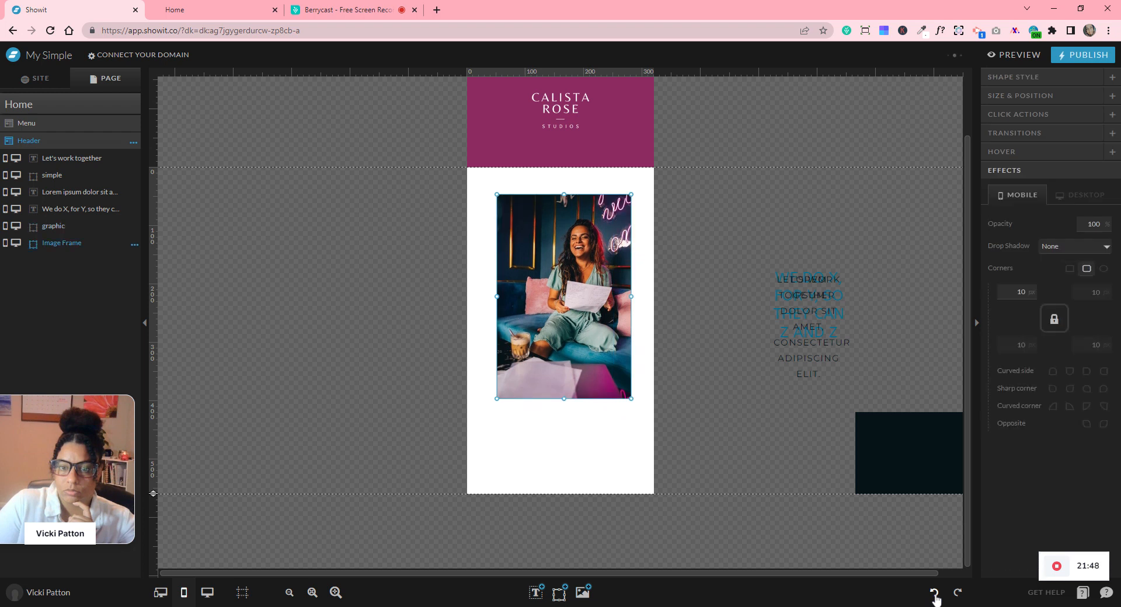
{"action": "left_click", "coordinate": [934, 593]}
{"action": "left_click", "coordinate": [934, 593]}
{"action": "left_click", "coordinate": [934, 593]}
{"action": "left_click", "coordinate": [934, 592]}
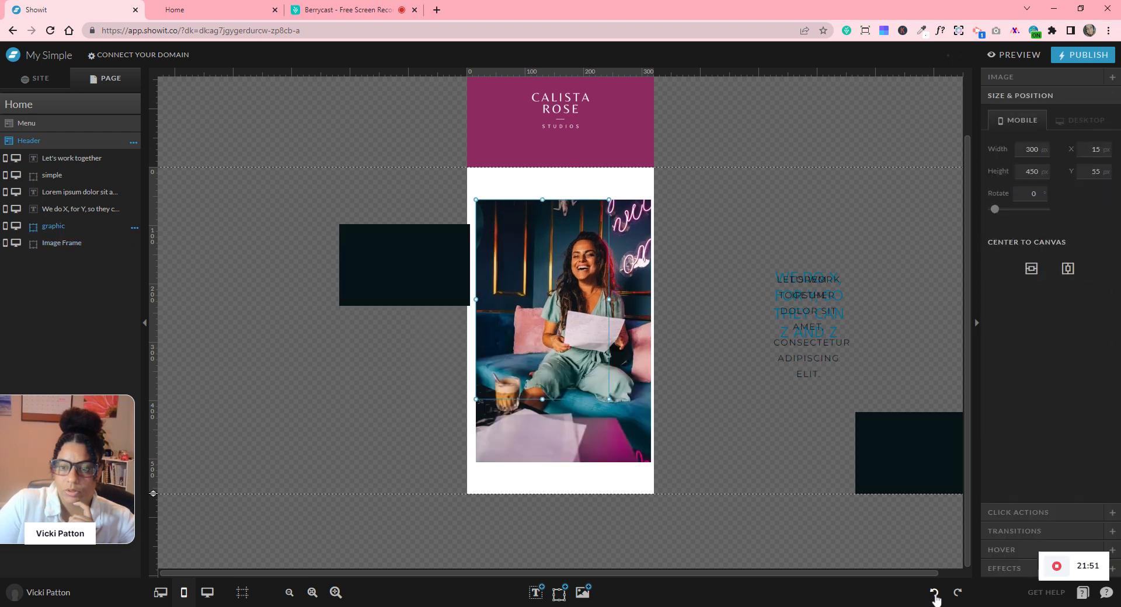
{"action": "left_click", "coordinate": [934, 593]}
{"action": "left_click", "coordinate": [934, 593]}
{"action": "left_click", "coordinate": [934, 592]}
{"action": "left_click", "coordinate": [934, 593]}
{"action": "left_click", "coordinate": [934, 592]}
{"action": "left_click", "coordinate": [934, 593]}
{"action": "left_click", "coordinate": [934, 592]}
{"action": "left_click", "coordinate": [934, 592]}
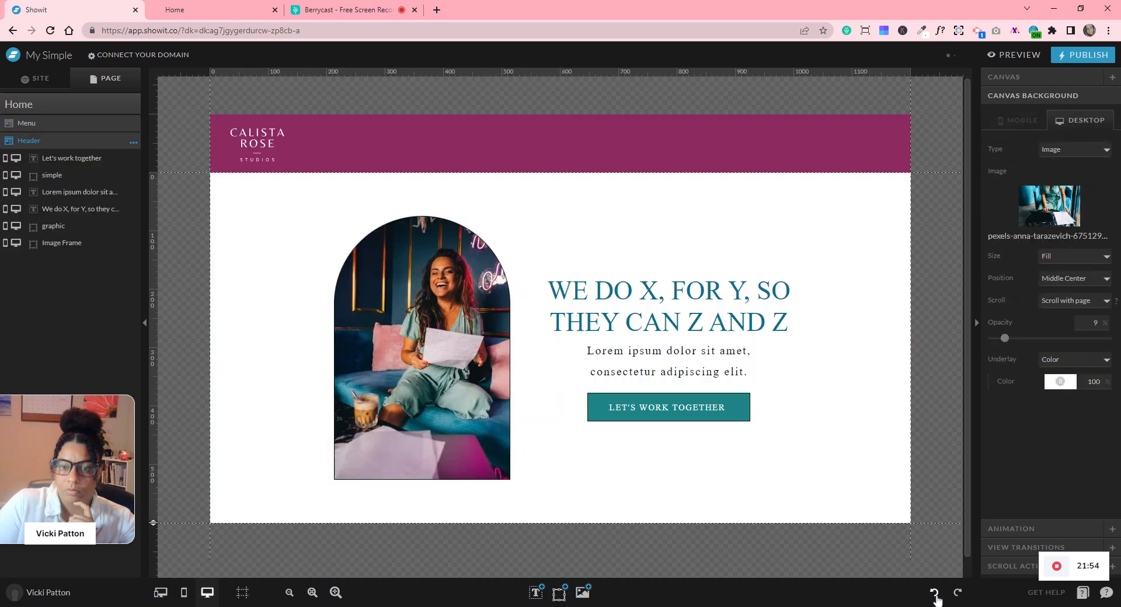
{"action": "left_click", "coordinate": [934, 592]}
- Redo through the background changes until the mobile view with the purple header returns
{"action": "left_click", "coordinate": [958, 592]}
{"action": "left_click", "coordinate": [957, 593]}
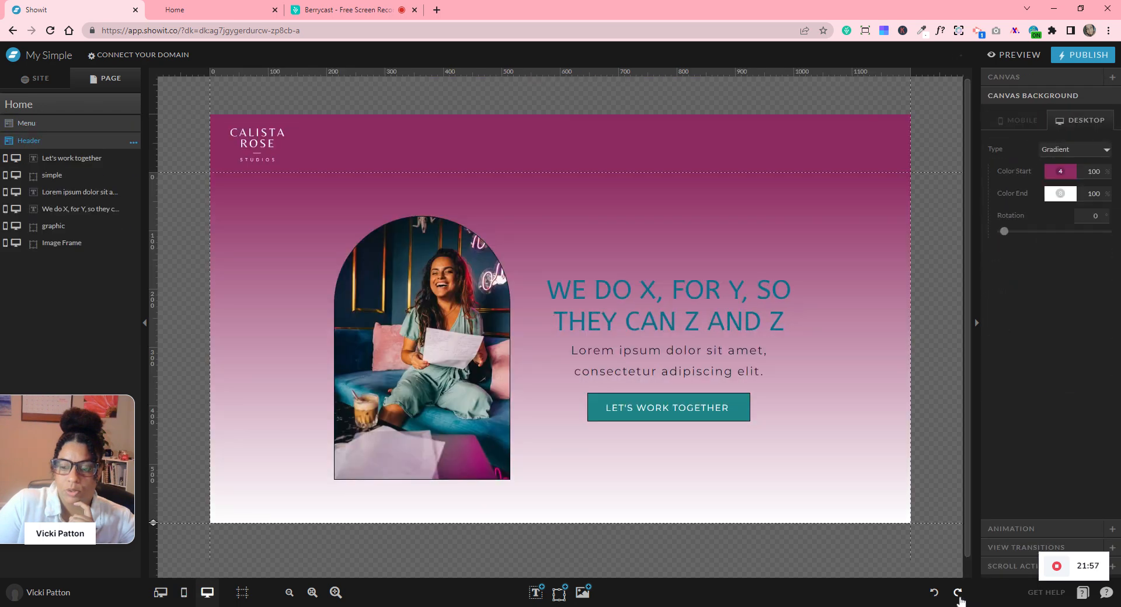
{"action": "left_click", "coordinate": [957, 593]}
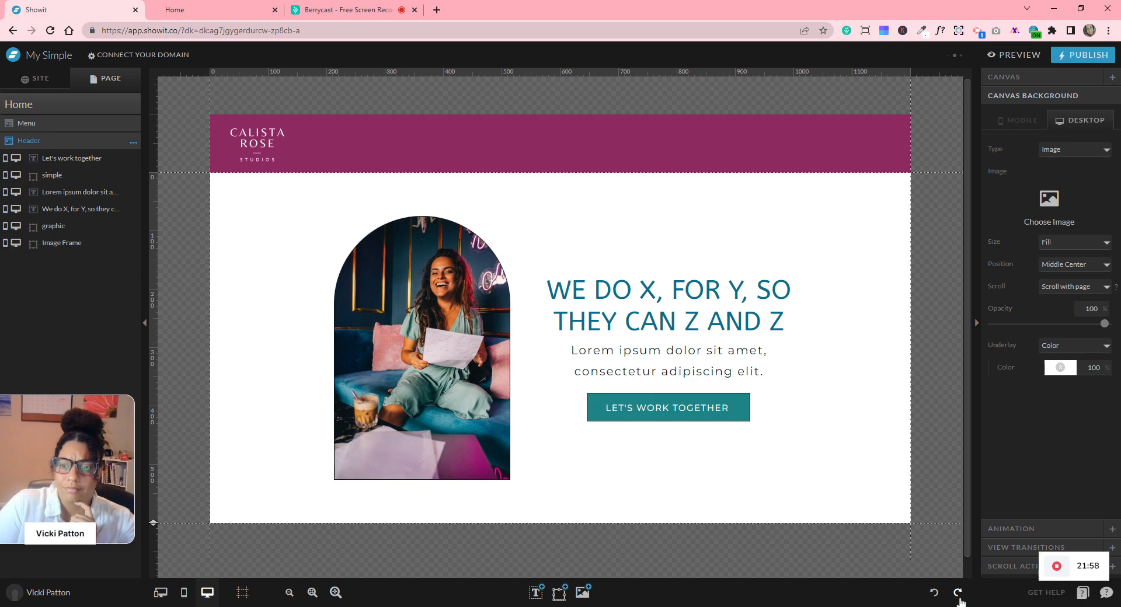
{"action": "left_click", "coordinate": [957, 592]}
{"action": "left_click", "coordinate": [958, 592]}
{"action": "left_click", "coordinate": [958, 592]}
{"action": "left_click", "coordinate": [957, 592]}
{"action": "left_click", "coordinate": [958, 593]}
{"action": "left_click", "coordinate": [958, 592]}
{"action": "left_click", "coordinate": [959, 599]}
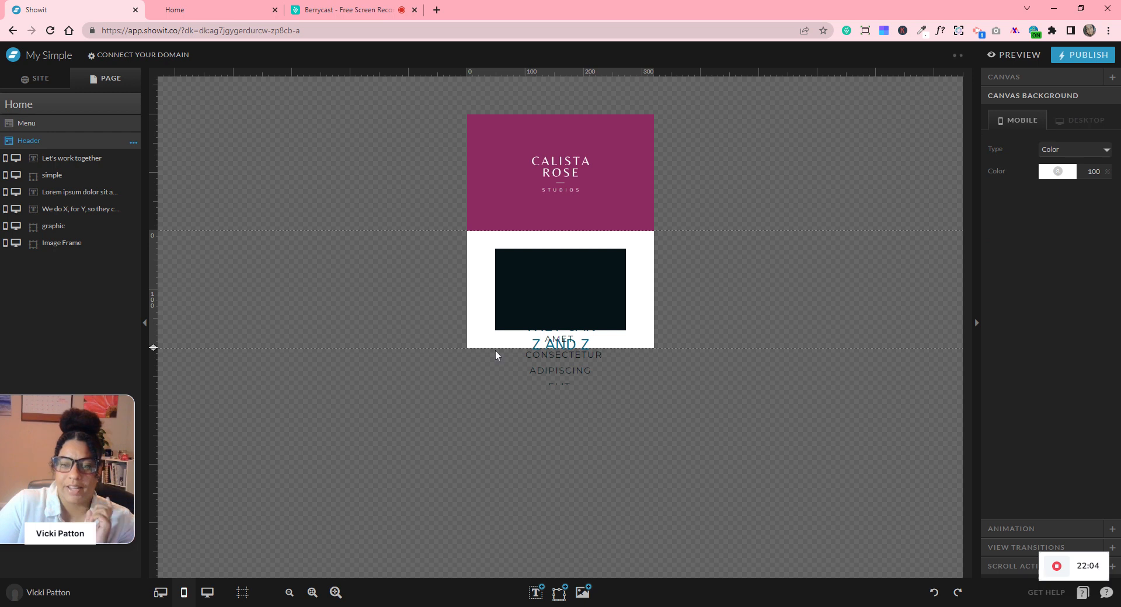
- Regenerate the Header section's mobile layout with Layout Mobile's Auto layout option
{"action": "left_click", "coordinate": [134, 142]}
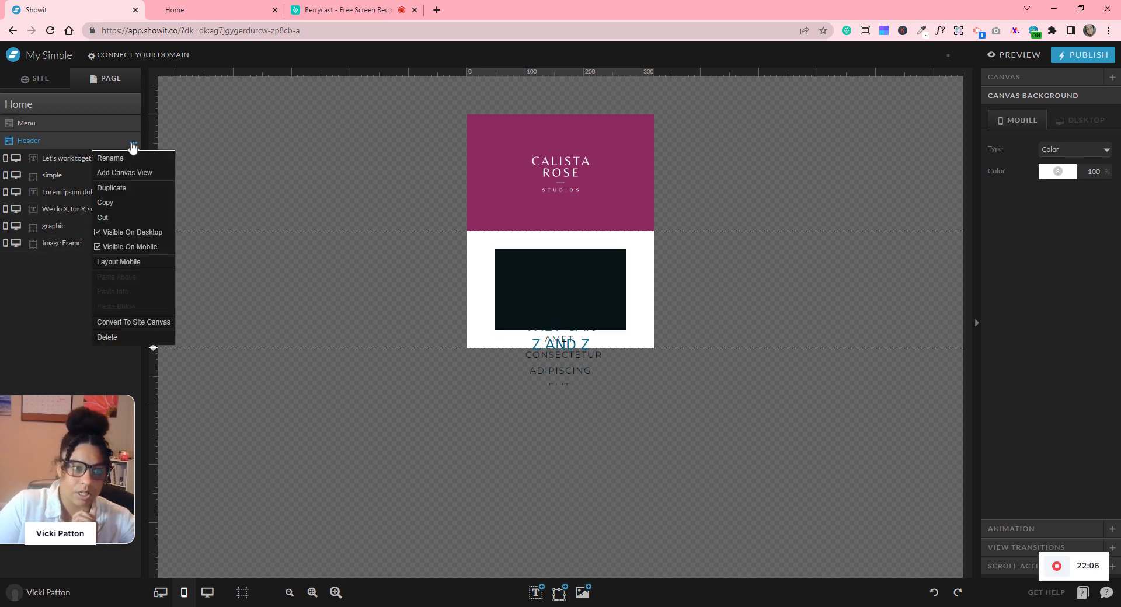
{"action": "left_click", "coordinate": [117, 264]}
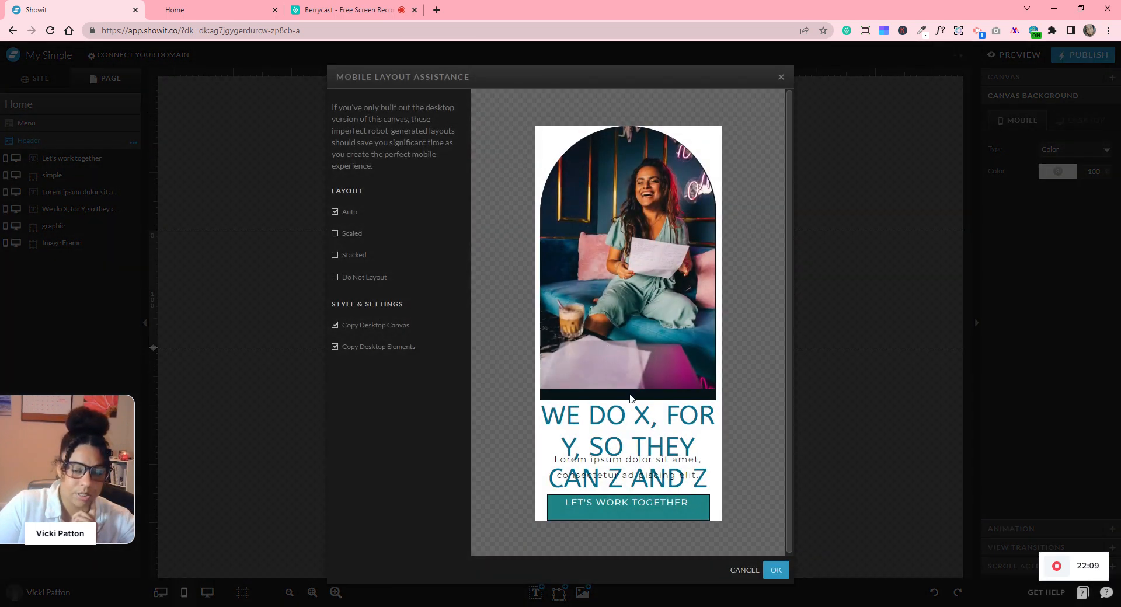
{"action": "left_click", "coordinate": [776, 571]}
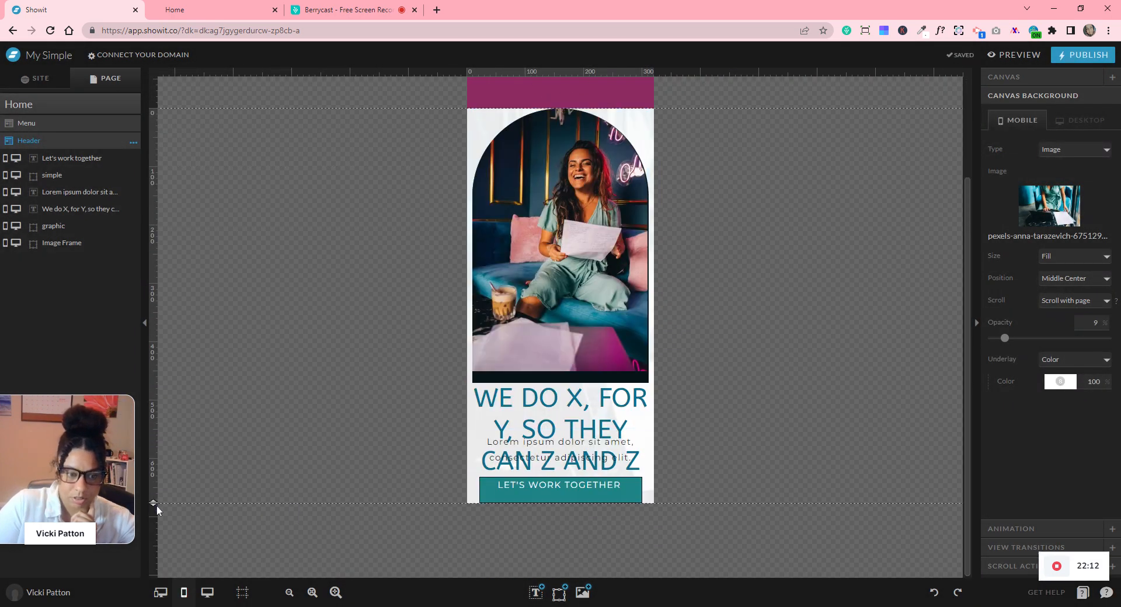
{"action": "scroll", "coordinate": [304, 418], "scroll_direction": "down", "scroll_amount": 3}
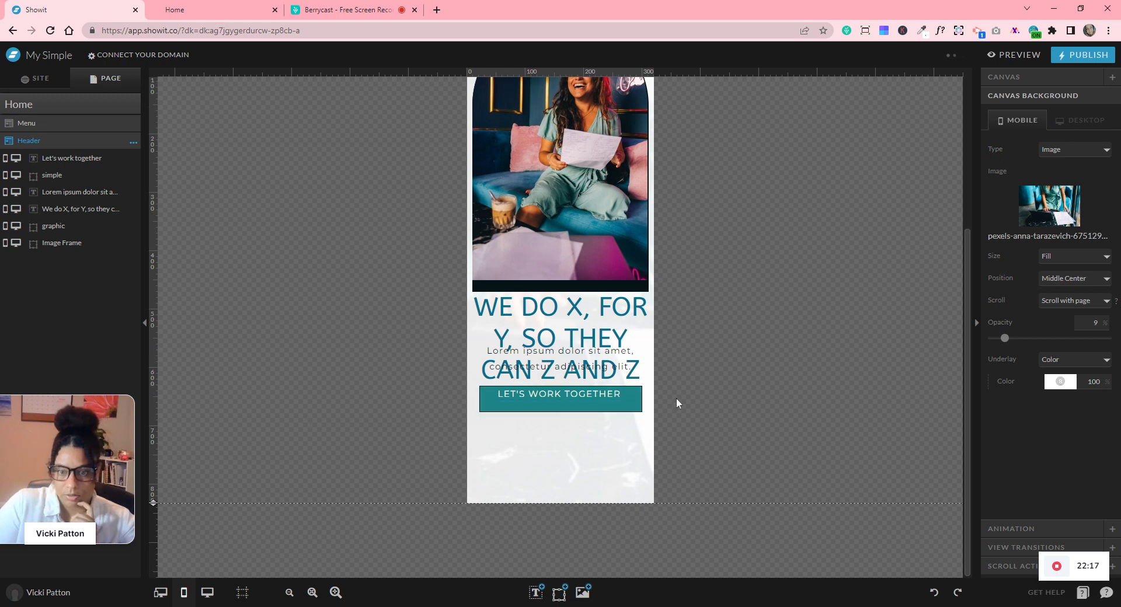
- Move the paragraph and button off the phone canvas and extend the heading box downward
{"action": "left_click_drag", "start_coordinate": [479, 345], "coordinate": [474, 340]}
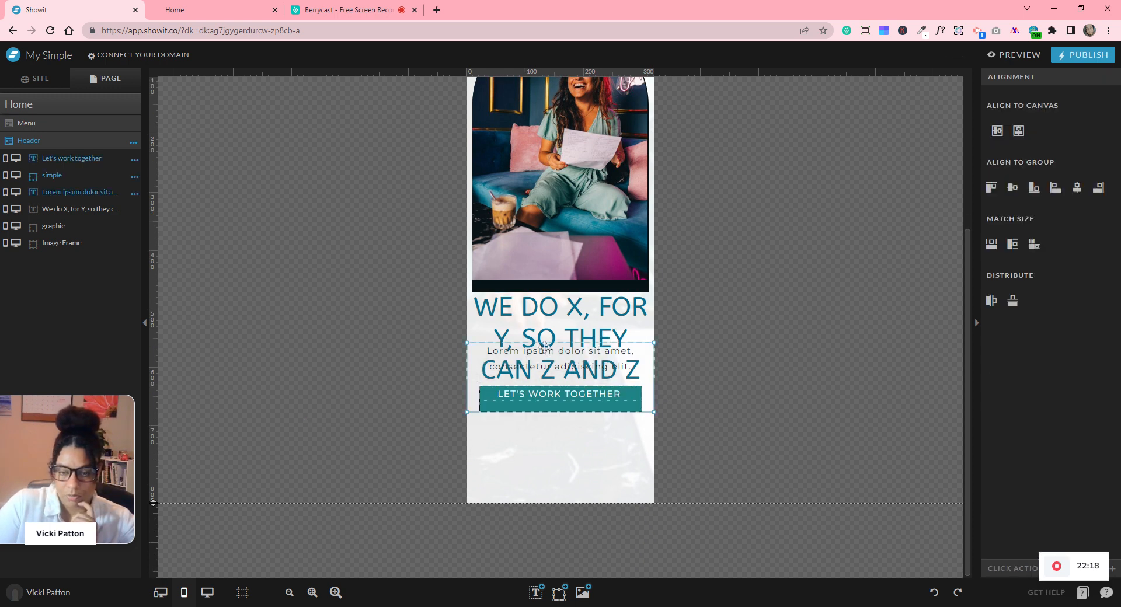
{"action": "left_click_drag", "start_coordinate": [605, 374], "coordinate": [828, 366]}
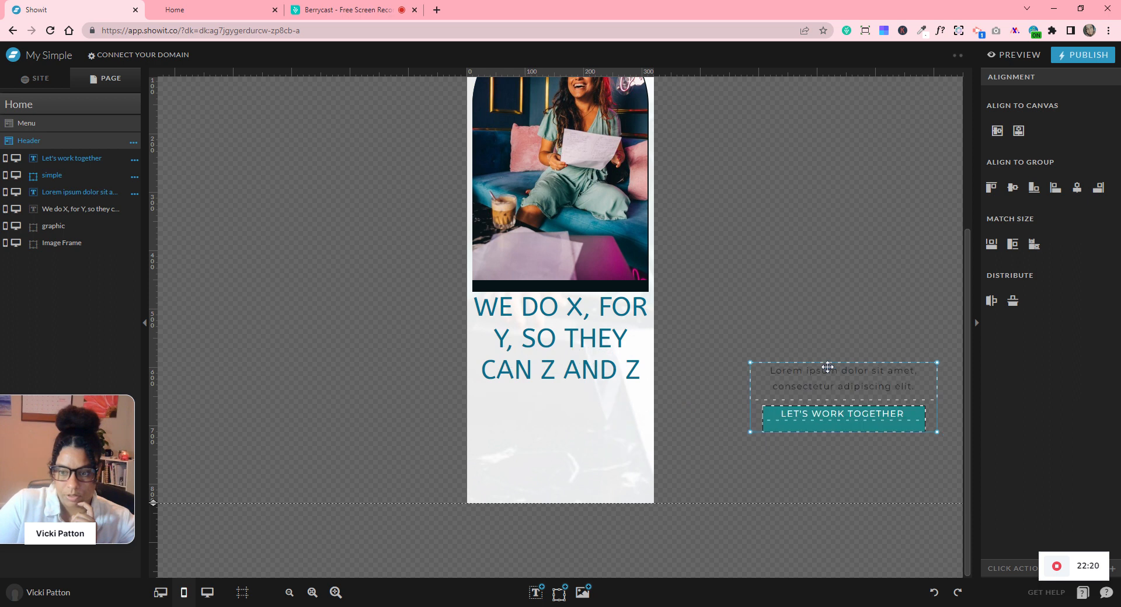
{"action": "left_click", "coordinate": [564, 334]}
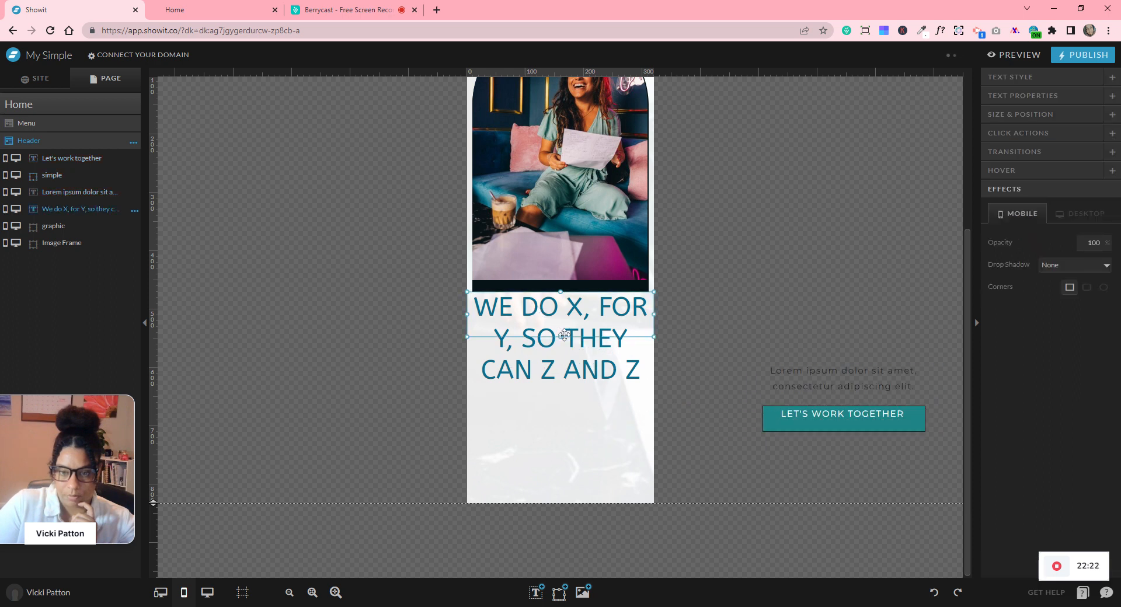
{"action": "left_click_drag", "start_coordinate": [559, 338], "coordinate": [563, 393]}
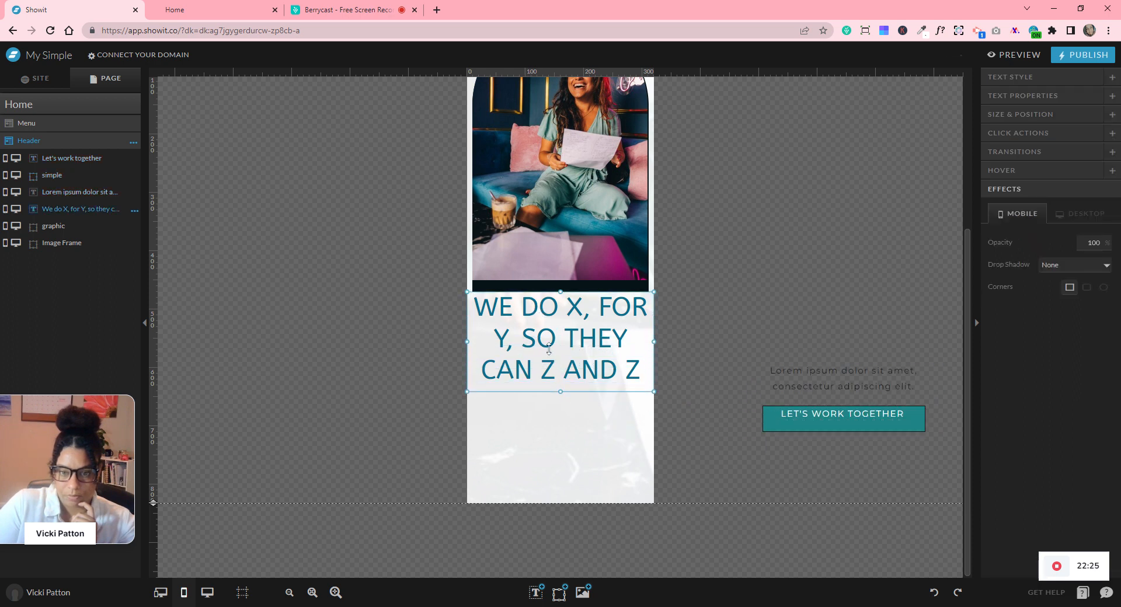
{"action": "left_click_drag", "start_coordinate": [745, 284], "coordinate": [829, 325]}
{"action": "scroll", "coordinate": [685, 275], "scroll_direction": "up", "scroll_amount": 3}
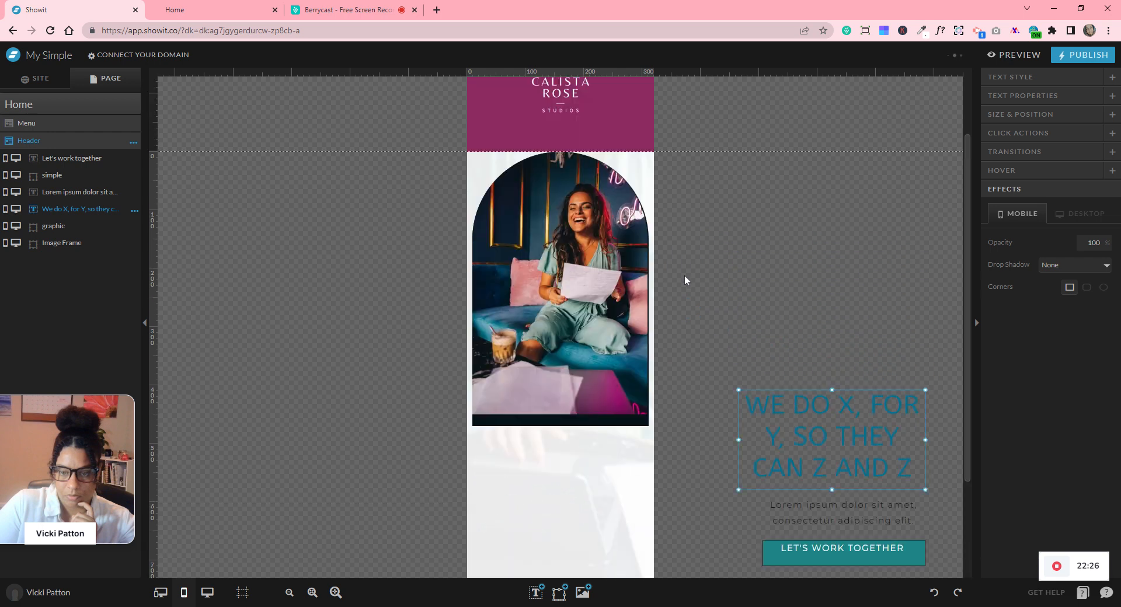
- Align the laughing woman's photo with its dark arched frame using Align to Group
{"action": "left_click", "coordinate": [559, 367]}
{"action": "left_click", "coordinate": [391, 335]}
{"action": "left_click_drag", "start_coordinate": [366, 321], "coordinate": [615, 461]}
{"action": "left_click", "coordinate": [1015, 197]}
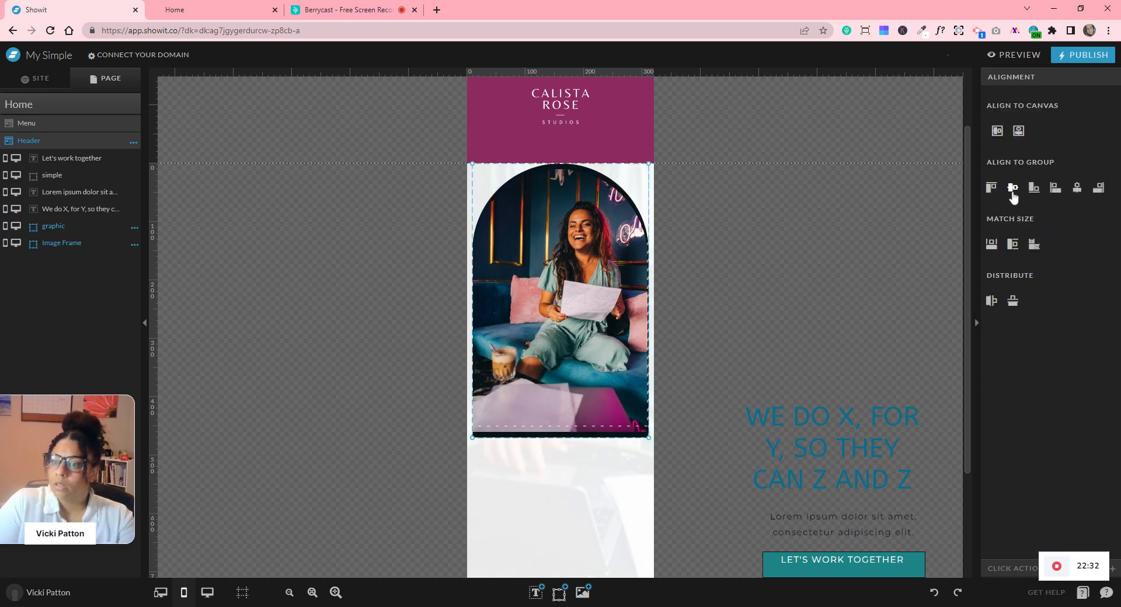
{"action": "left_click", "coordinate": [1076, 192]}
{"action": "left_click", "coordinate": [740, 286]}
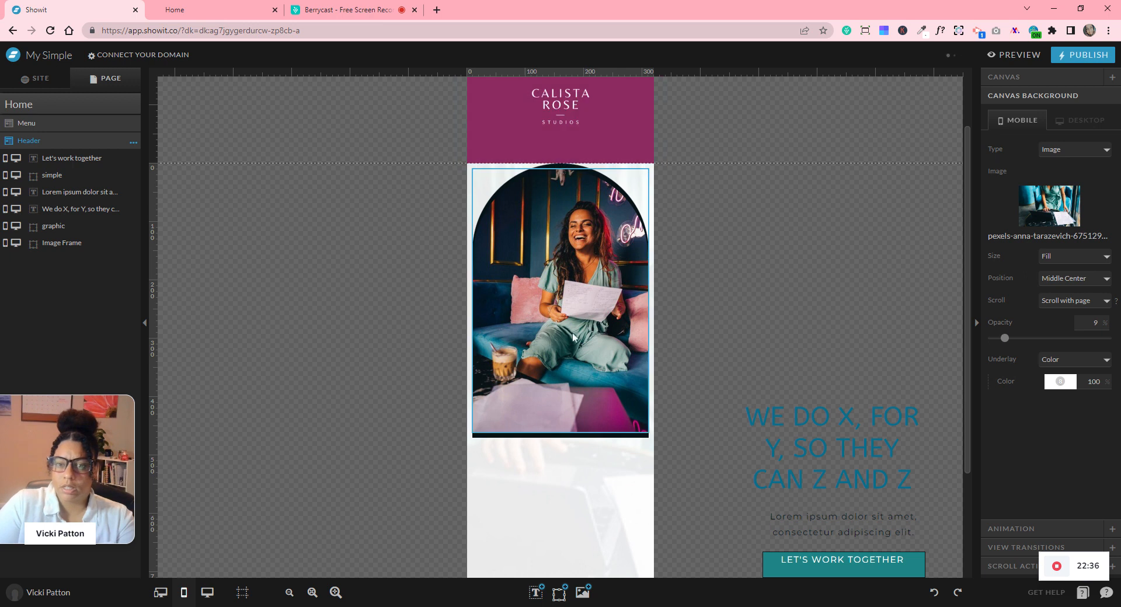
{"action": "left_click", "coordinate": [496, 350]}
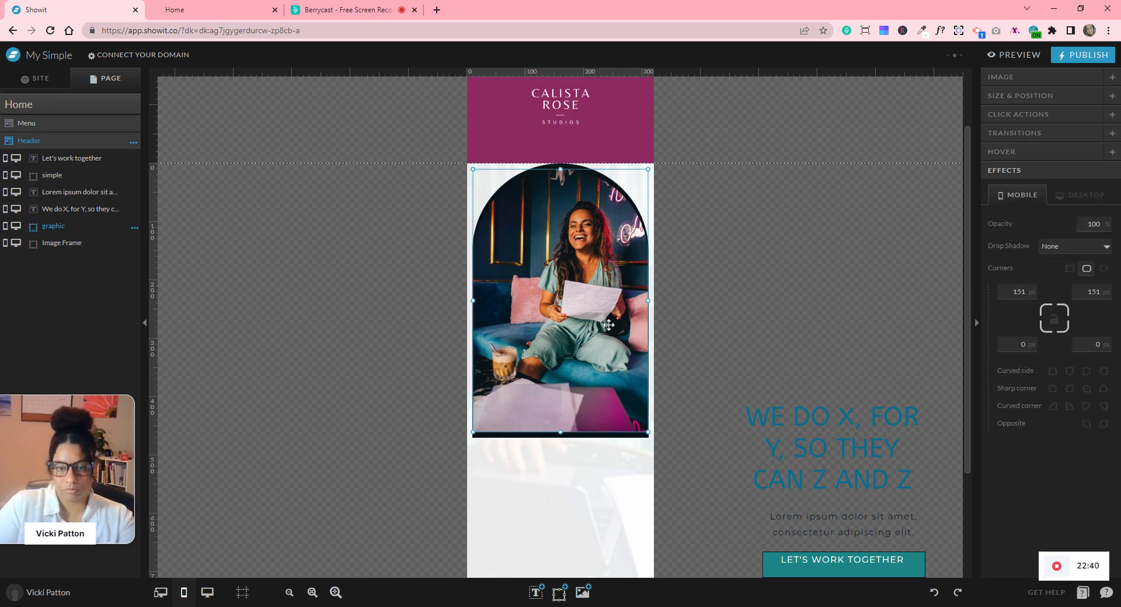
- Resize both the photo and its dark arched frame to 250 × 400 px
{"action": "left_click_drag", "start_coordinate": [548, 329], "coordinate": [410, 374]}
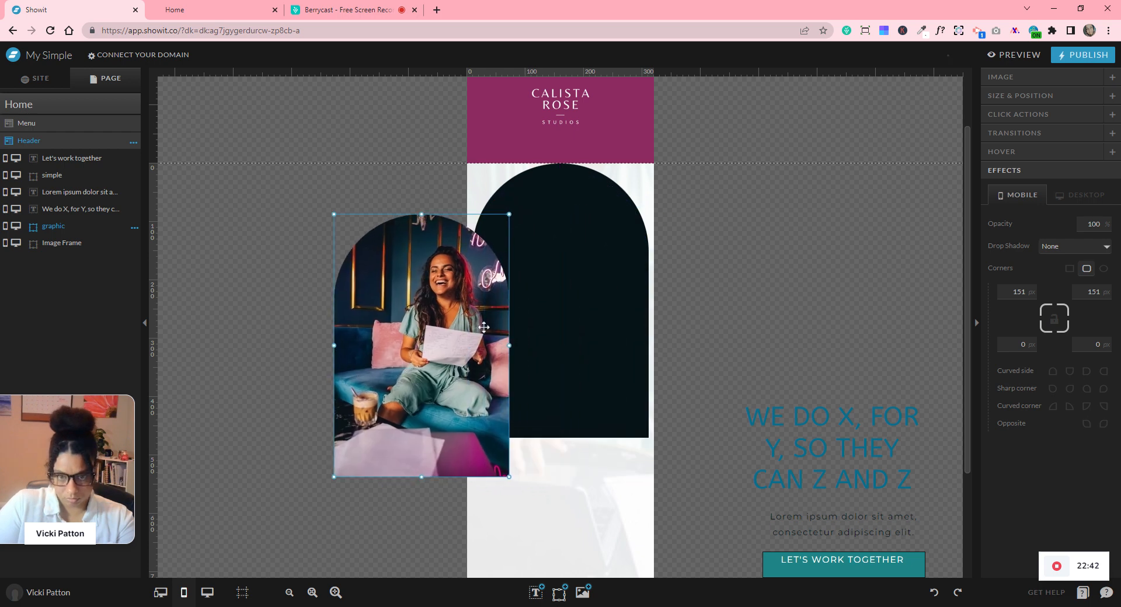
{"action": "left_click", "coordinate": [997, 97]}
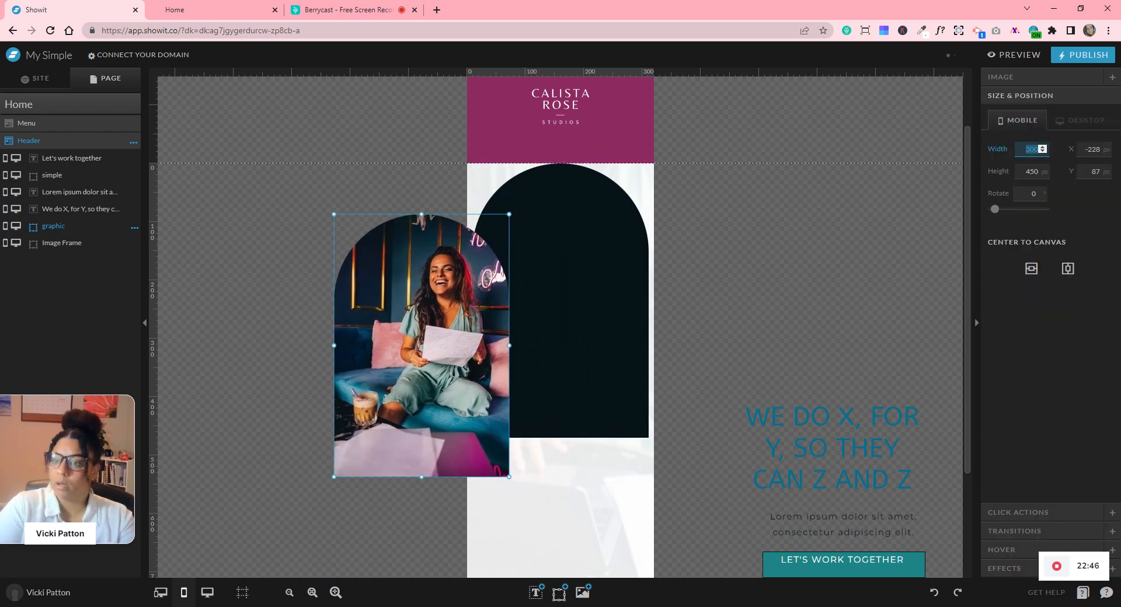
{"action": "type", "text": "250"}
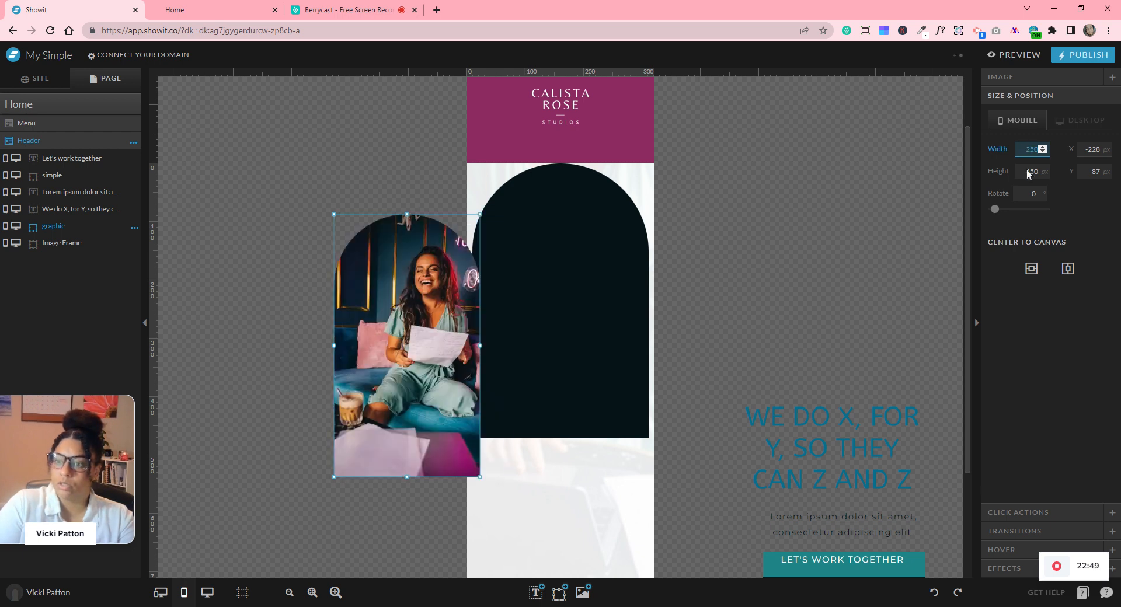
{"action": "key", "text": "Tab"}
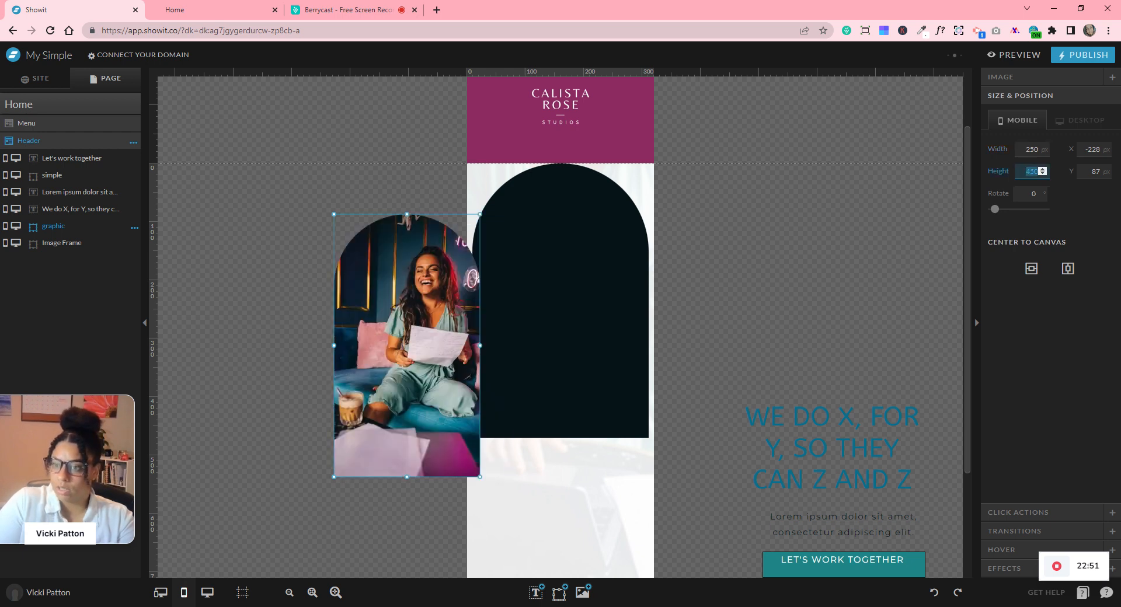
{"action": "type", "text": "400"}
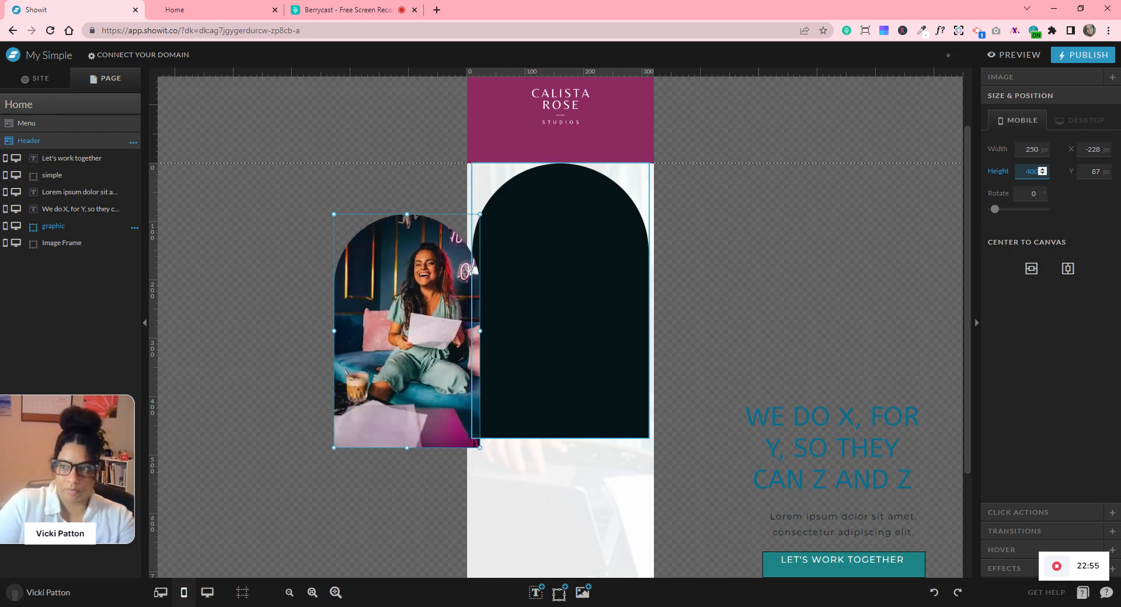
{"action": "left_click", "coordinate": [576, 281]}
{"action": "key", "text": "shift+Tab"}
{"action": "type", "text": "250"}
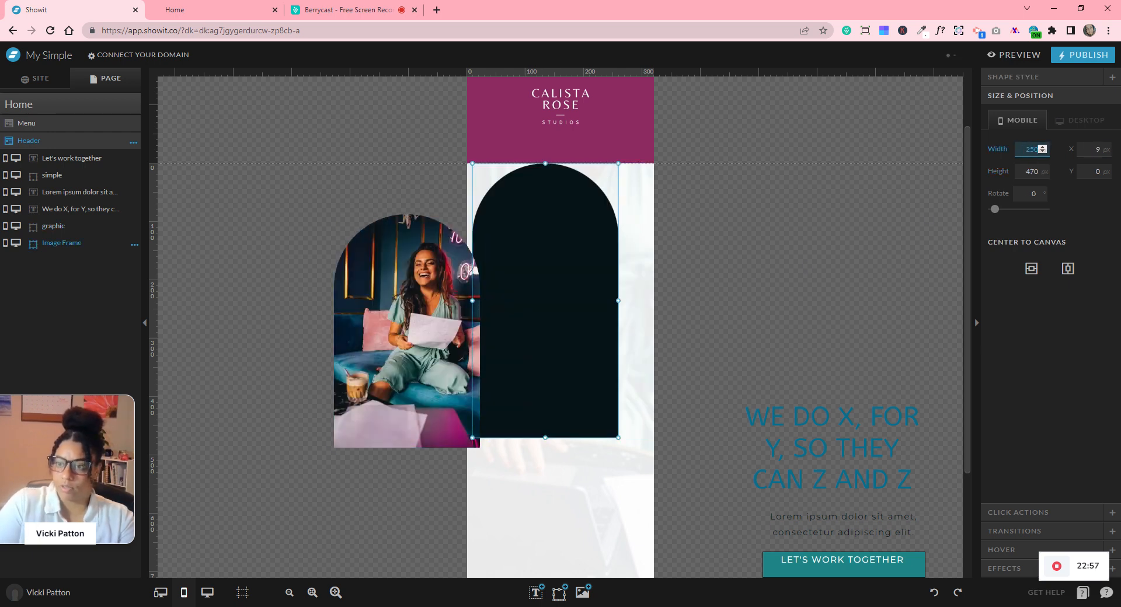
{"action": "key", "text": "Tab"}
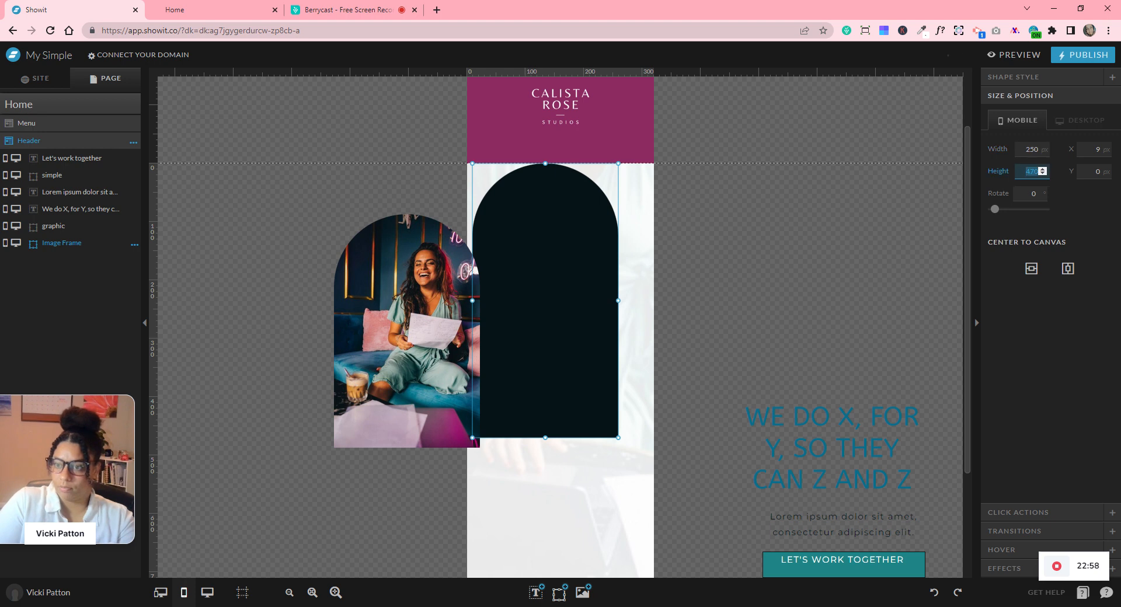
{"action": "type", "text": "400"}
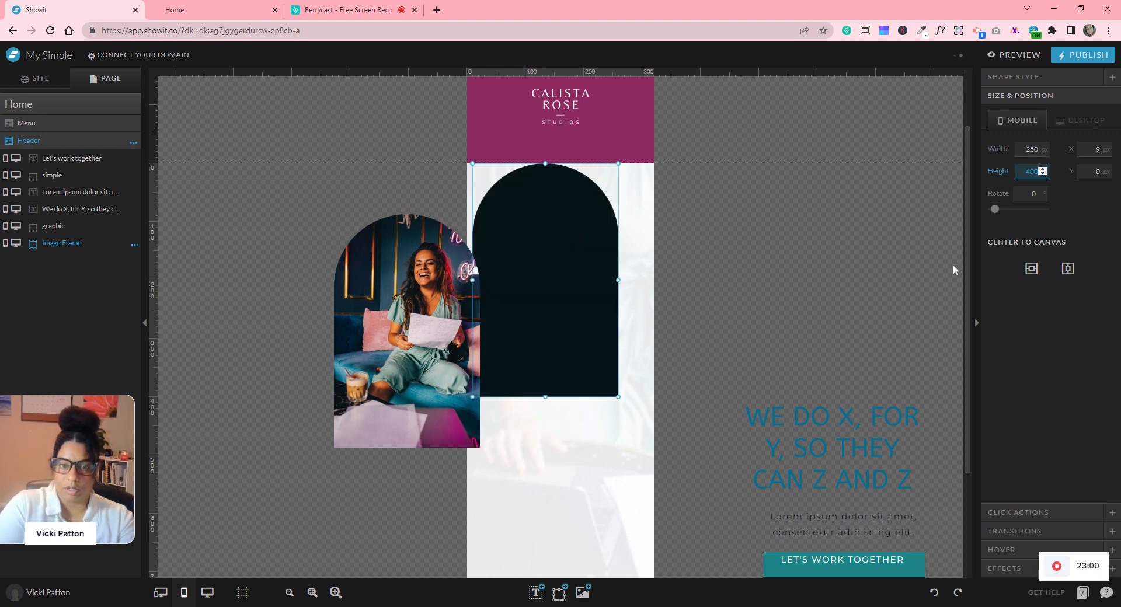
- Move the photo back onto the frame and widen the frame to 252 px
{"action": "left_click", "coordinate": [742, 244]}
{"action": "left_click_drag", "start_coordinate": [433, 351], "coordinate": [573, 329]}
{"action": "left_click", "coordinate": [628, 243]}
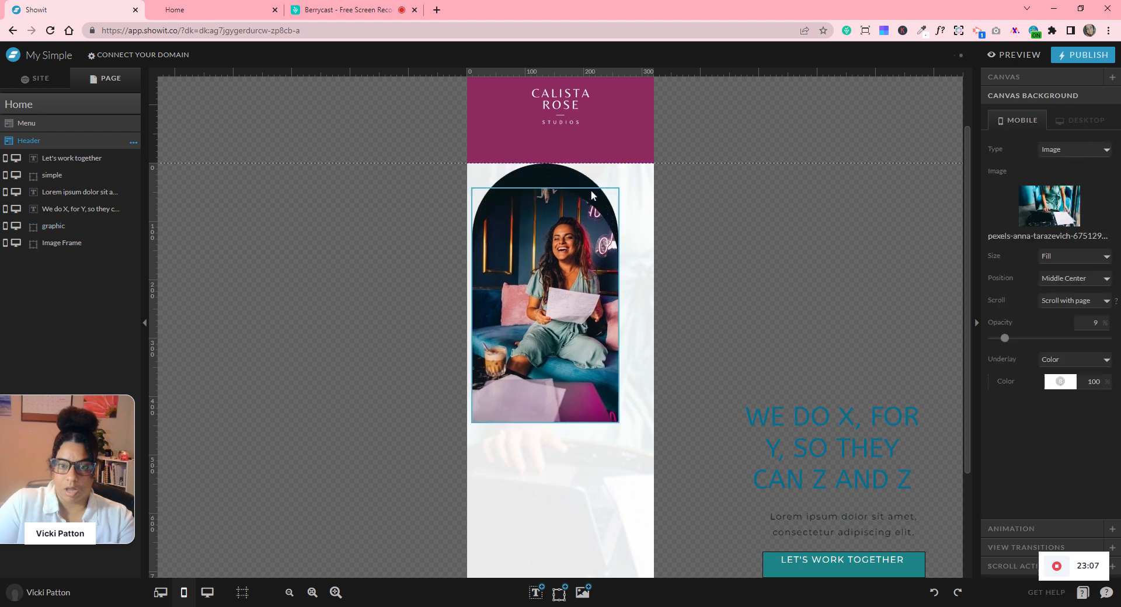
{"action": "left_click", "coordinate": [614, 419]}
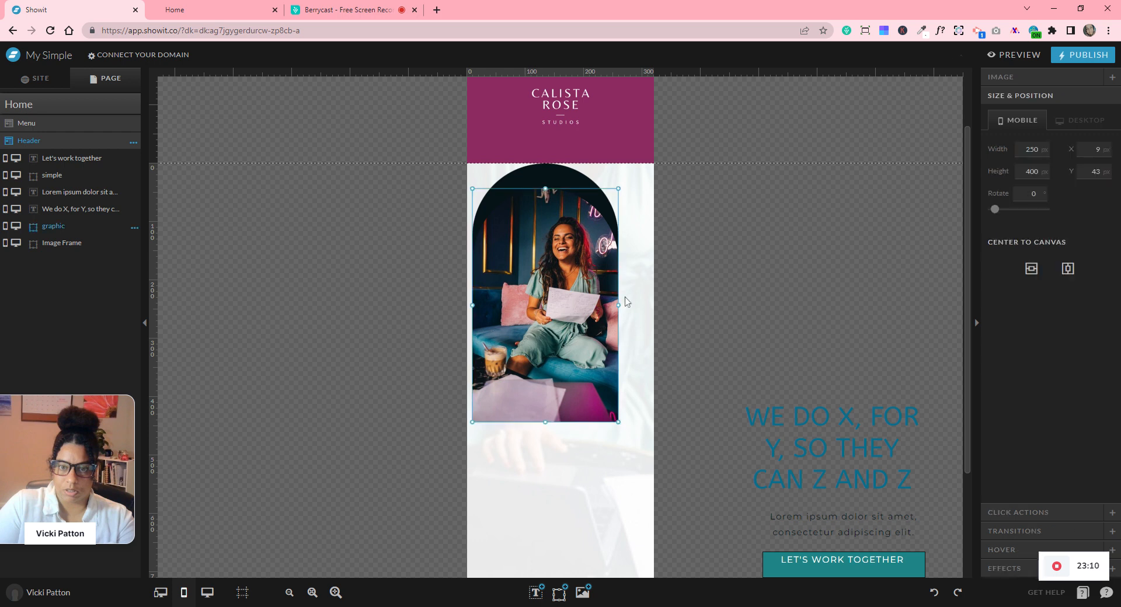
{"action": "left_click", "coordinate": [572, 177]}
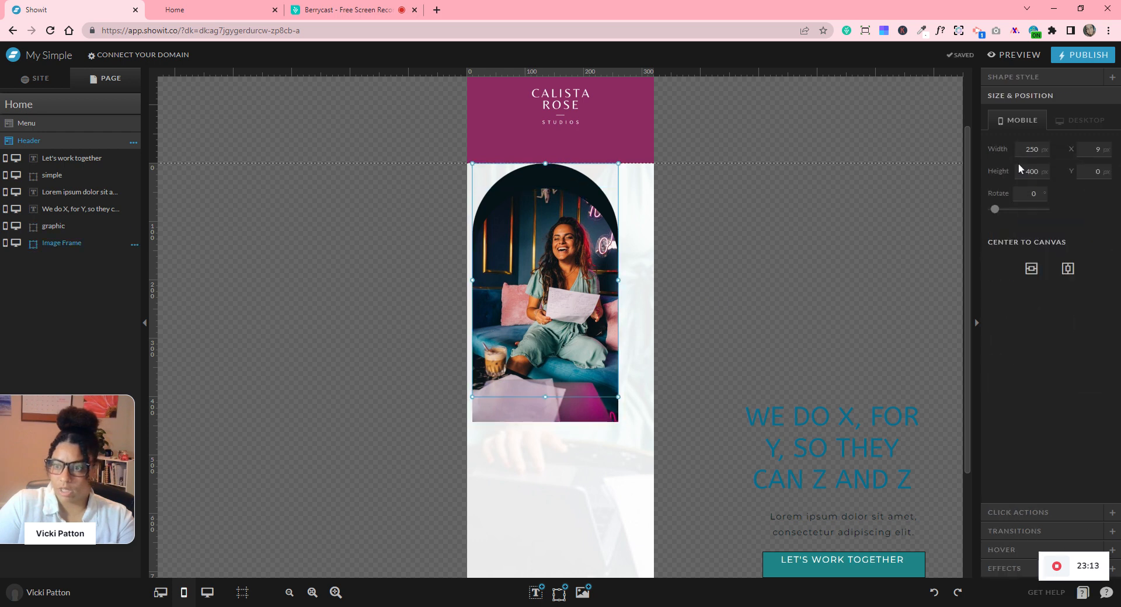
{"action": "left_click", "coordinate": [1042, 147]}
{"action": "left_click", "coordinate": [1043, 148]}
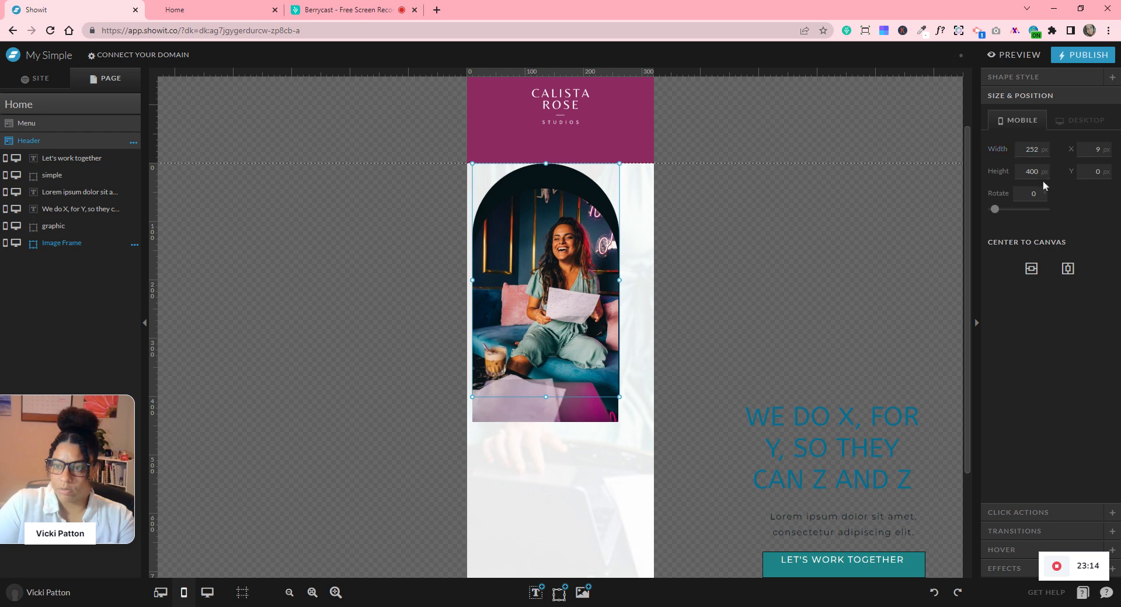
{"action": "left_click", "coordinate": [804, 240]}
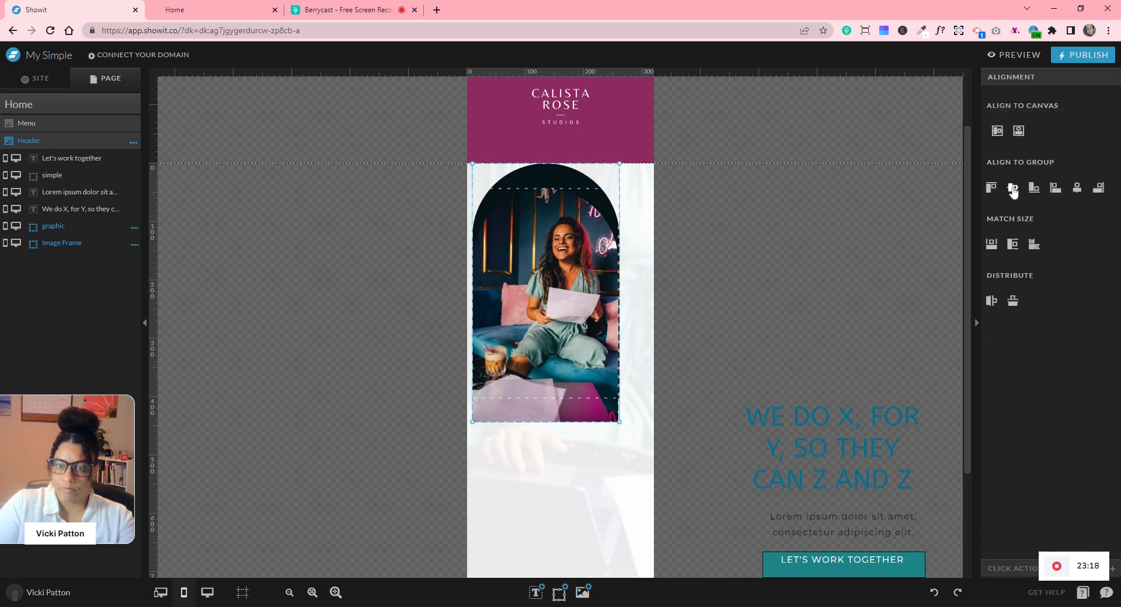
- Centre the aligned photo and frame in the mobile column and bring the WE DO X heading beneath
{"action": "left_click", "coordinate": [1076, 191]}
{"action": "left_click_drag", "start_coordinate": [815, 272], "coordinate": [437, 330]}
{"action": "left_click_drag", "start_coordinate": [550, 321], "coordinate": [565, 321]}
{"action": "left_click", "coordinate": [811, 412]}
{"action": "left_click_drag", "start_coordinate": [812, 411], "coordinate": [508, 464]}
- Set the teal heading to size 23, narrow its box and centre it under the photo
{"action": "left_click", "coordinate": [1010, 77]}
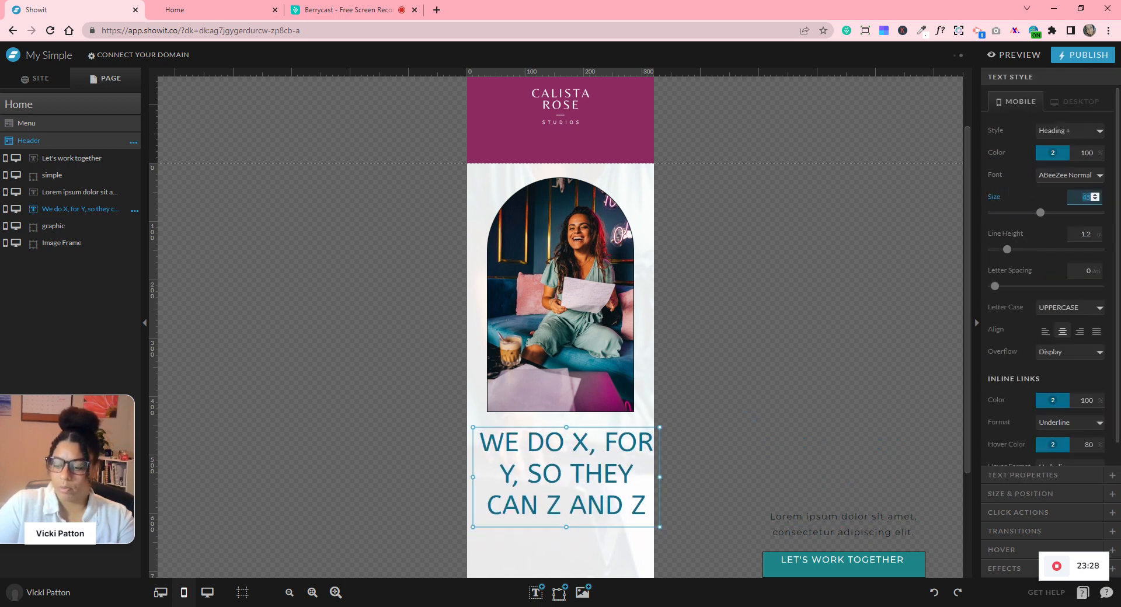
{"action": "type", "text": "23"}
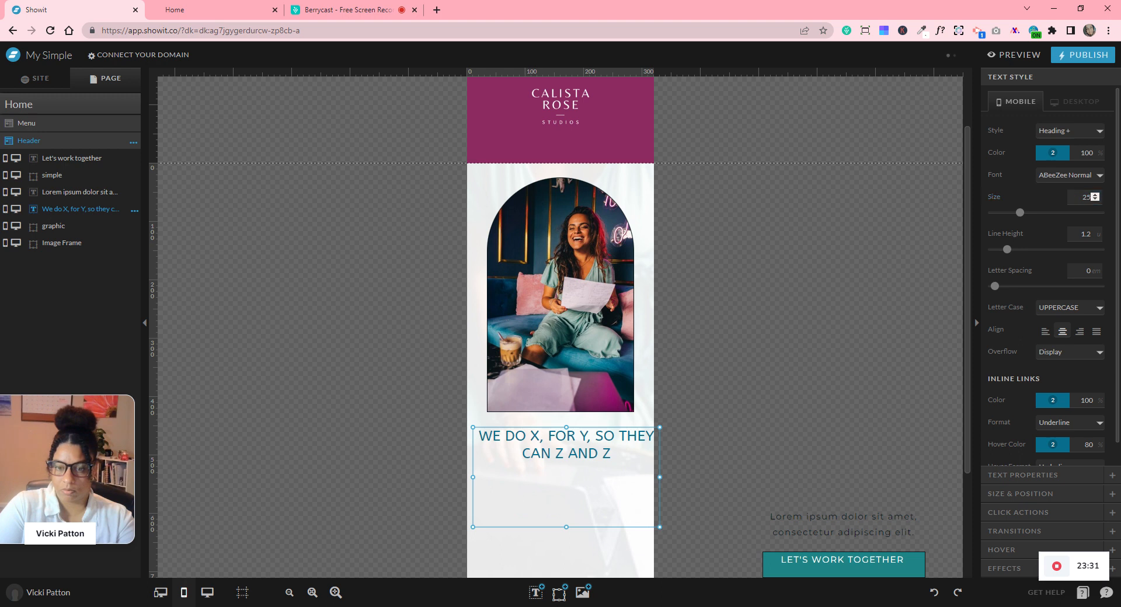
{"action": "left_click_drag", "start_coordinate": [661, 477], "coordinate": [626, 477]}
{"action": "left_click_drag", "start_coordinate": [550, 527], "coordinate": [547, 469]}
{"action": "scroll", "coordinate": [551, 461], "scroll_direction": "down", "scroll_amount": 2}
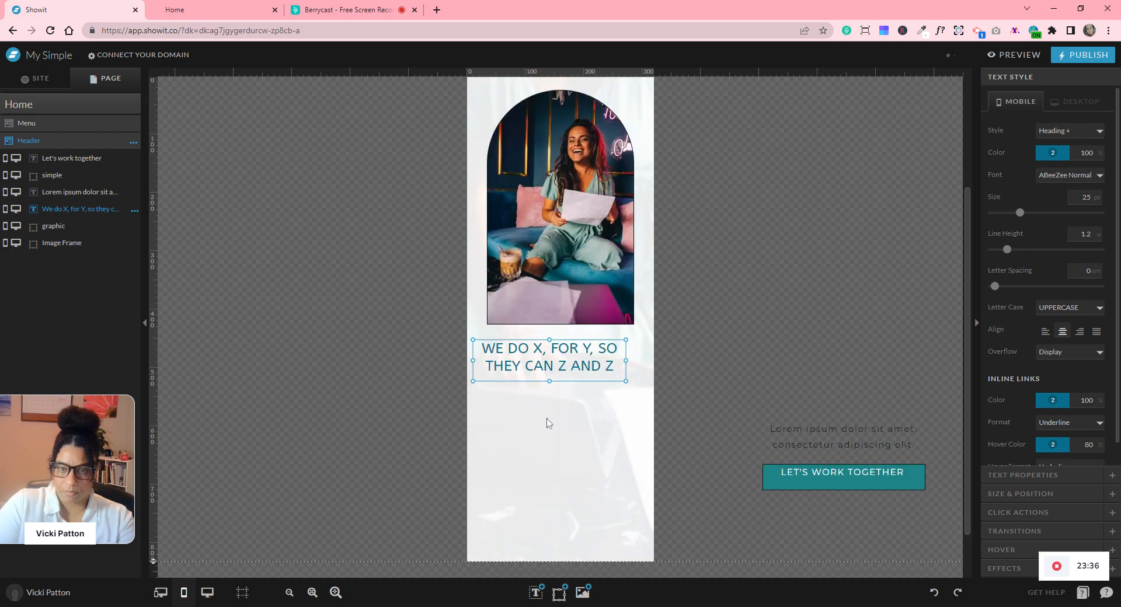
{"action": "left_click_drag", "start_coordinate": [544, 365], "coordinate": [554, 360]}
- Move the Lorem ipsum paragraph and button together under the heading
{"action": "left_click", "coordinate": [860, 432]}
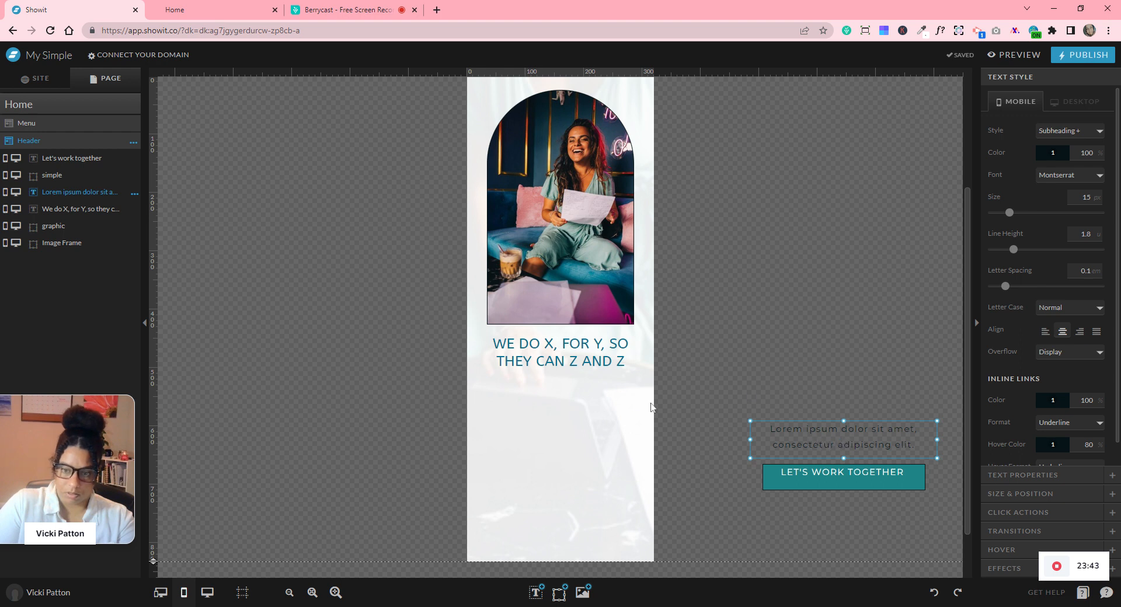
{"action": "left_click_drag", "start_coordinate": [803, 333], "coordinate": [588, 428]}
{"action": "left_click", "coordinate": [700, 422]}
{"action": "left_click", "coordinate": [645, 401]}
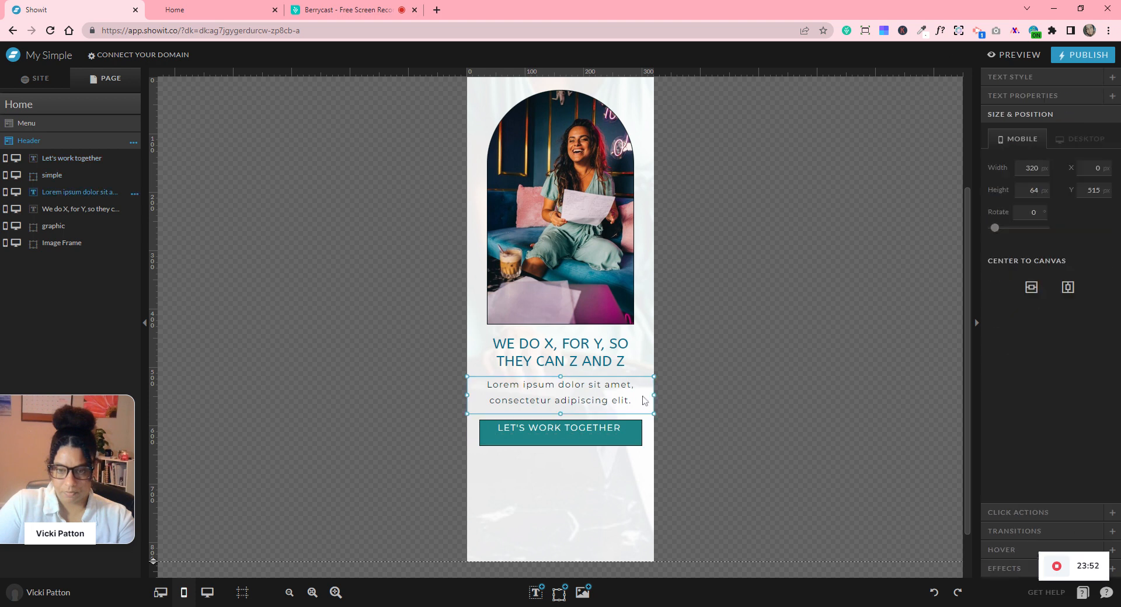
{"action": "left_click", "coordinate": [1028, 78]}
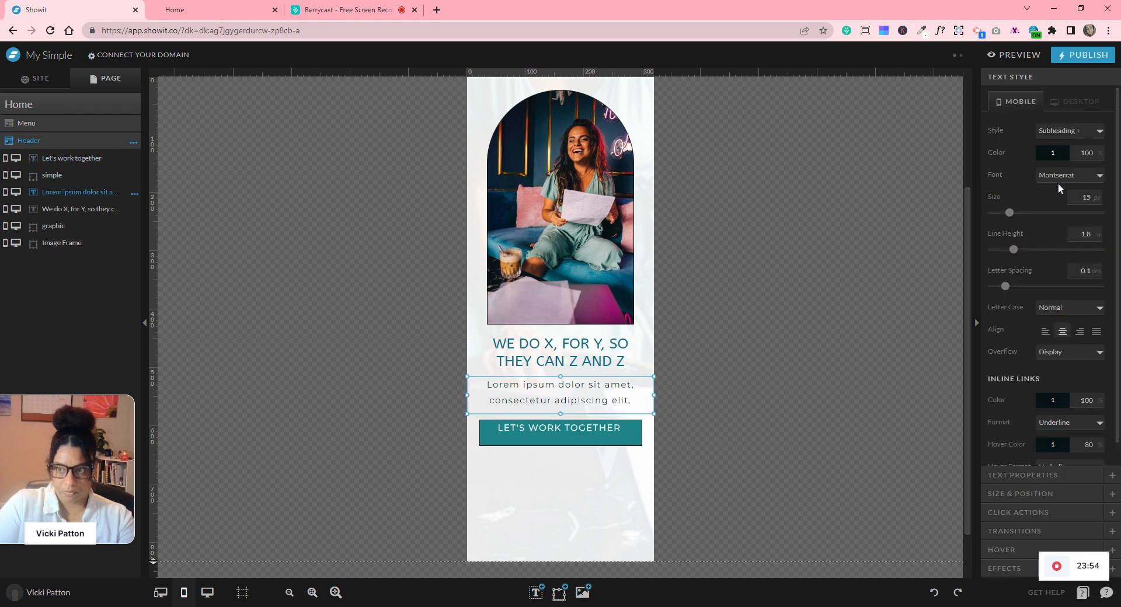
- Narrow the paragraph to three centred lines and move the button down beneath it
{"action": "left_click", "coordinate": [608, 351]}
{"action": "left_click", "coordinate": [705, 447]}
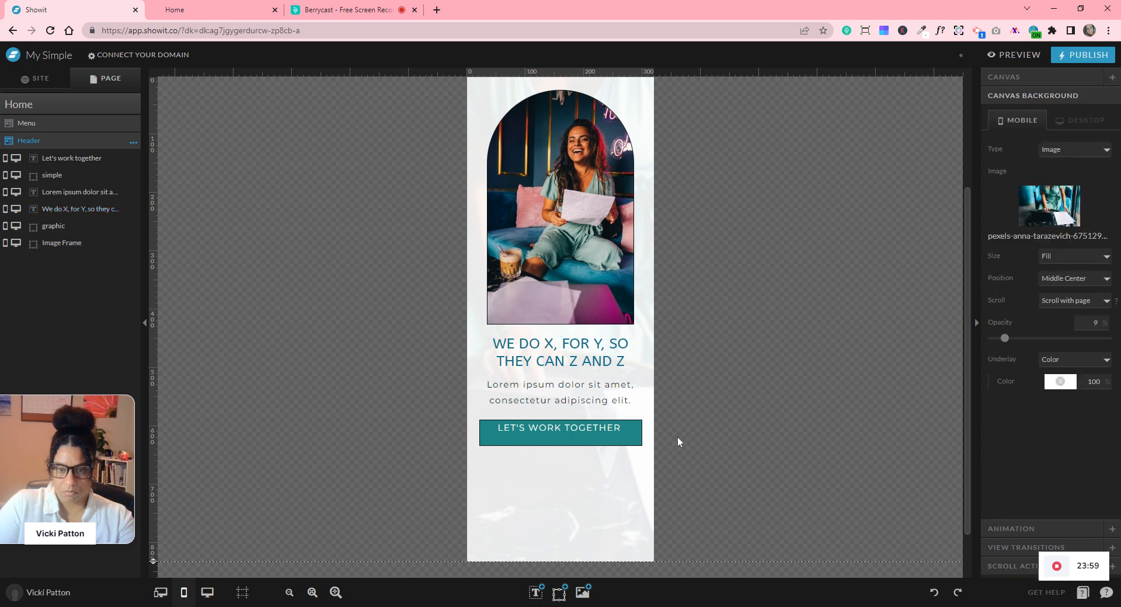
{"action": "left_click", "coordinate": [656, 399]}
{"action": "left_click", "coordinate": [657, 400]}
{"action": "left_click", "coordinate": [631, 400]}
{"action": "left_click_drag", "start_coordinate": [655, 396], "coordinate": [595, 390]}
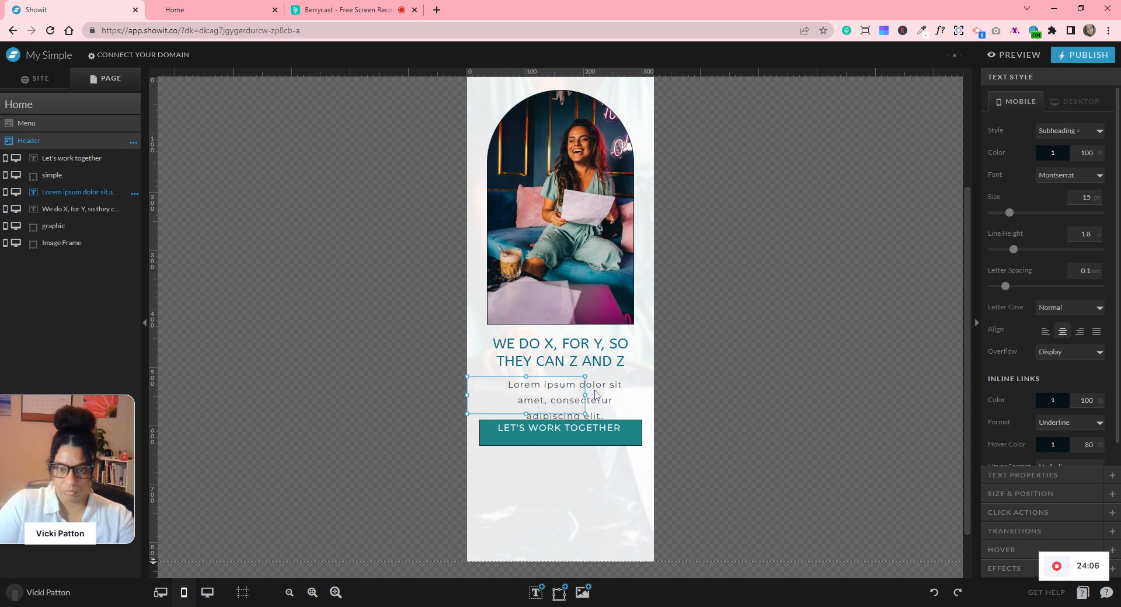
{"action": "left_click", "coordinate": [711, 391]}
{"action": "left_click_drag", "start_coordinate": [602, 432], "coordinate": [599, 429]}
{"action": "left_click_drag", "start_coordinate": [599, 430], "coordinate": [598, 444]}
- Centre the LET'S WORK TOGETHER text vertically and horizontally within its button shape
{"action": "left_click", "coordinate": [711, 459]}
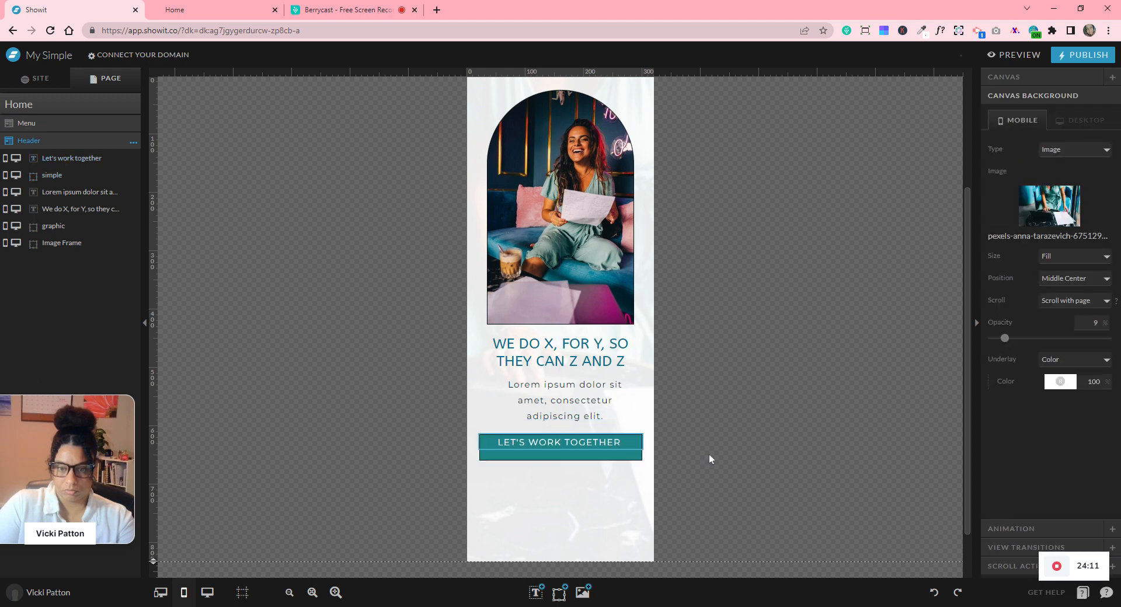
{"action": "left_click", "coordinate": [583, 443]}
{"action": "left_click_drag", "start_coordinate": [702, 432], "coordinate": [578, 460]}
{"action": "left_click", "coordinate": [1012, 187]}
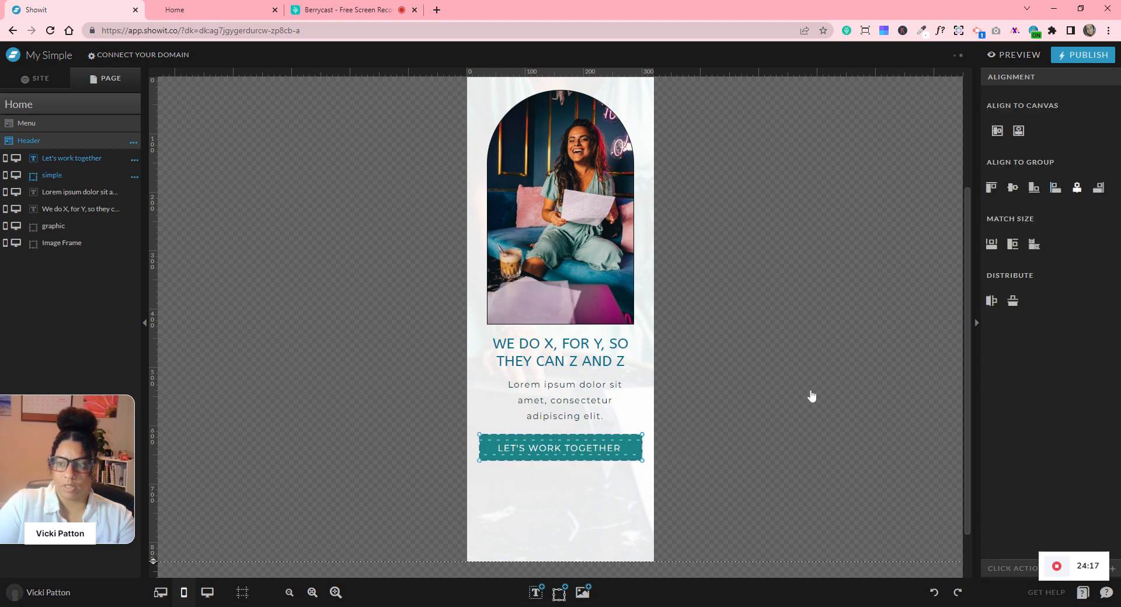
{"action": "left_click", "coordinate": [762, 407]}
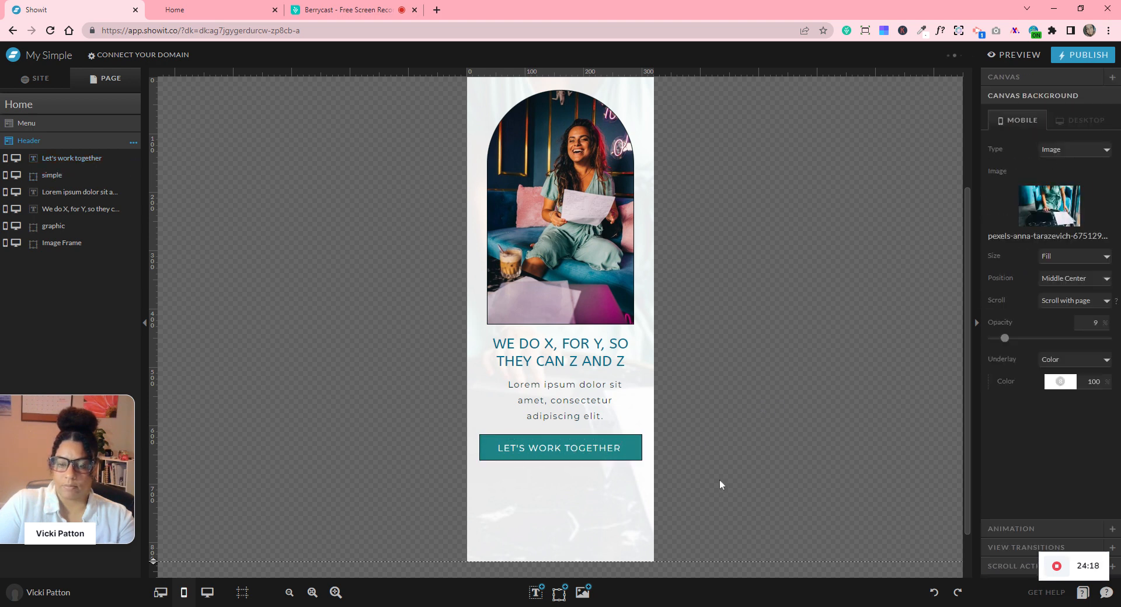
{"action": "left_click", "coordinate": [608, 451]}
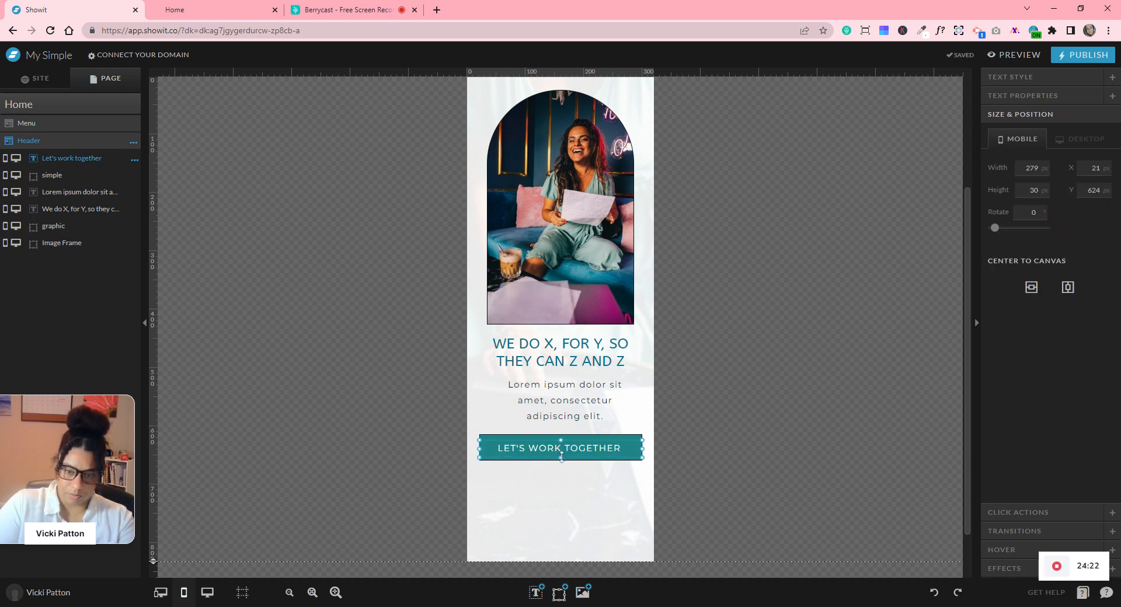
{"action": "left_click_drag", "start_coordinate": [561, 456], "coordinate": [561, 456]}
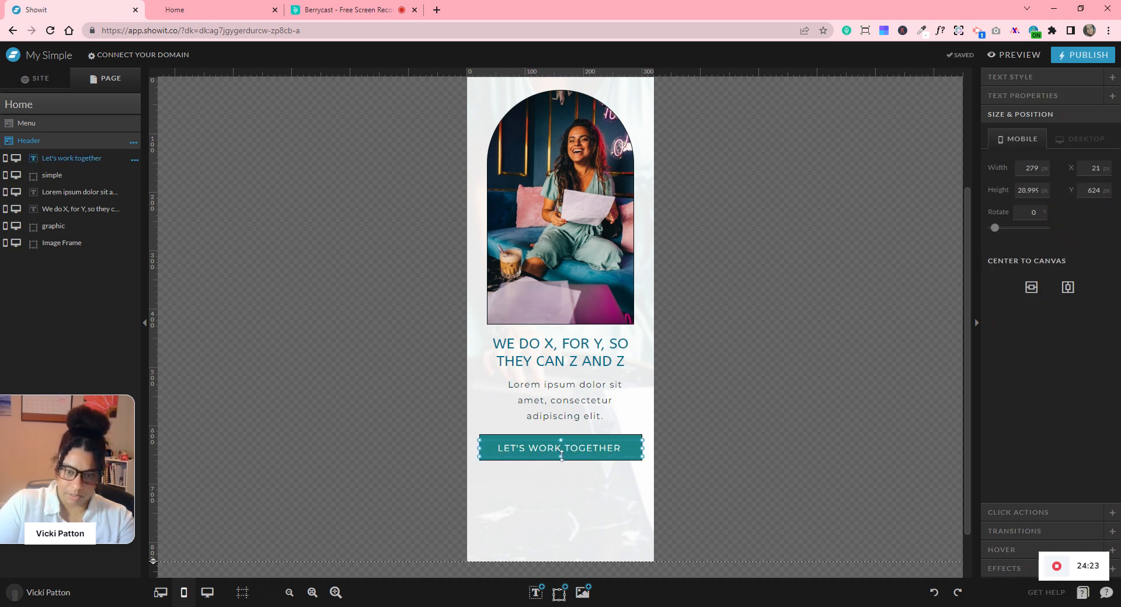
{"action": "left_click", "coordinate": [711, 450]}
{"action": "left_click_drag", "start_coordinate": [707, 444], "coordinate": [545, 462]}
{"action": "left_click", "coordinate": [1014, 188]}
{"action": "left_click", "coordinate": [1077, 188]}
{"action": "left_click", "coordinate": [800, 360]}
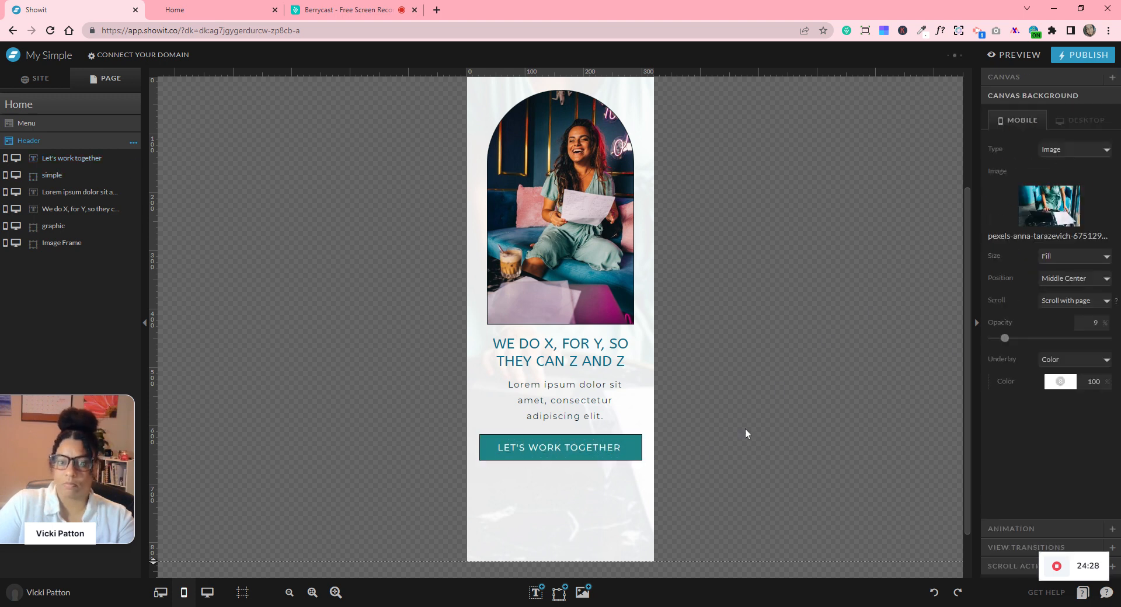
- Shorten the section to end below the button and centre all header elements vertically on the canvas
{"action": "left_click_drag", "start_coordinate": [150, 562], "coordinate": [169, 498]}
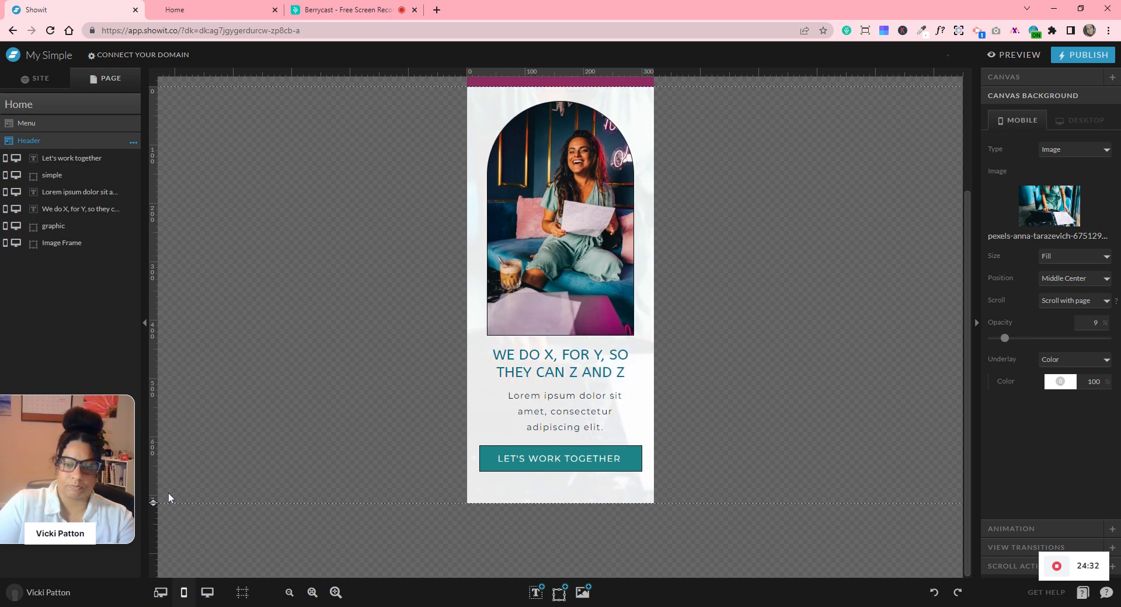
{"action": "mouse_move", "coordinate": [383, 137]}
{"action": "left_mouse_down"}
{"action": "mouse_move", "coordinate": [686, 412]}
{"action": "mouse_move", "coordinate": [684, 490]}
{"action": "left_mouse_up"}
{"action": "key", "text": "ctrl+a"}
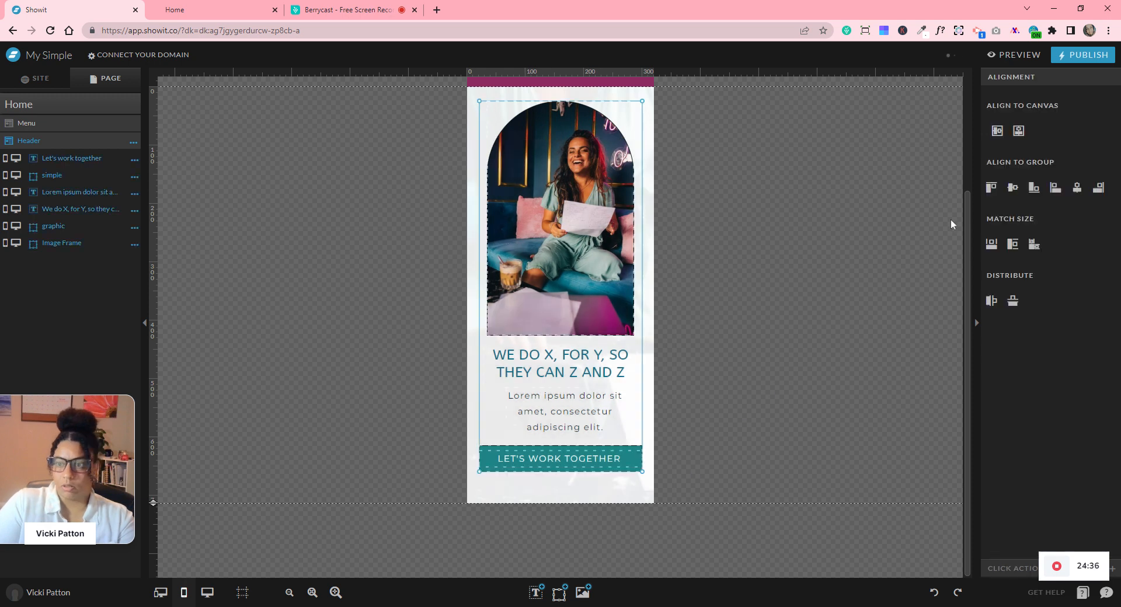
{"action": "left_click", "coordinate": [1077, 187]}
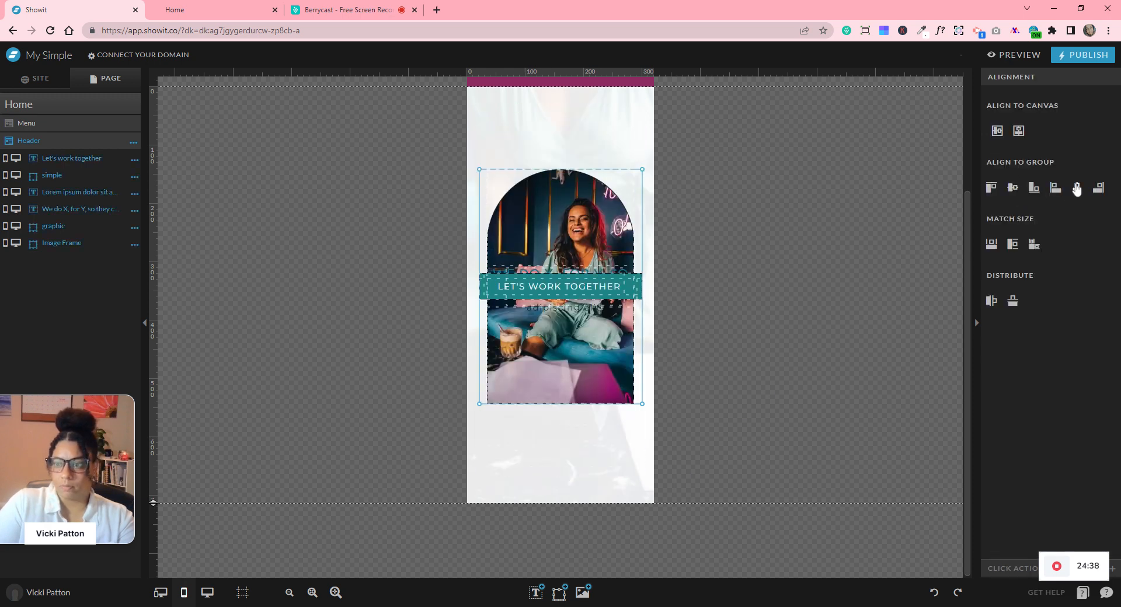
{"action": "left_click", "coordinate": [934, 592]}
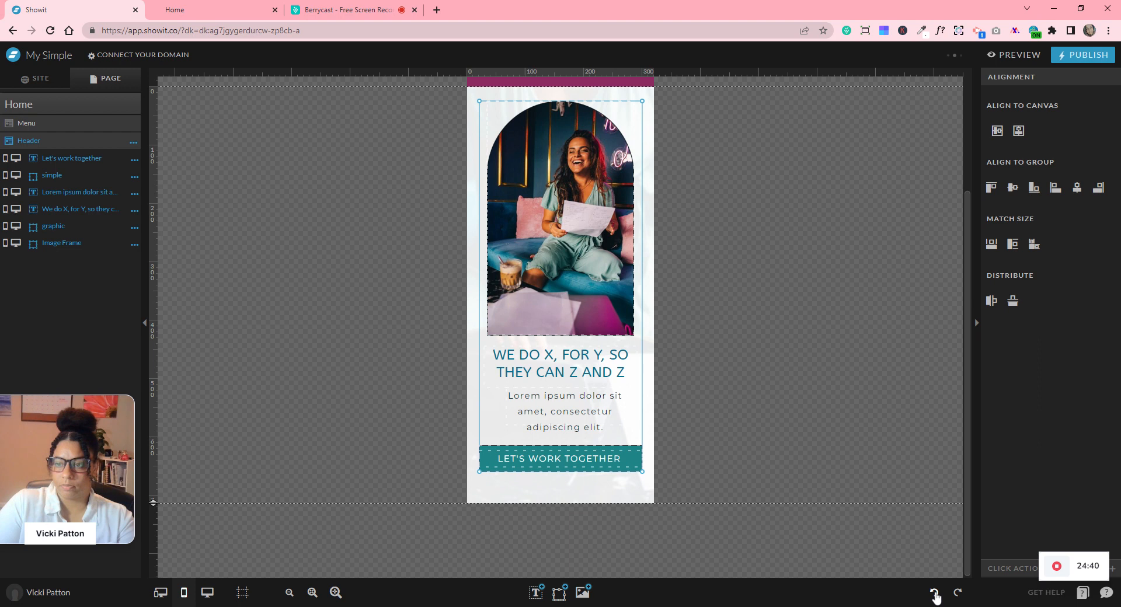
{"action": "left_click", "coordinate": [1018, 131]}
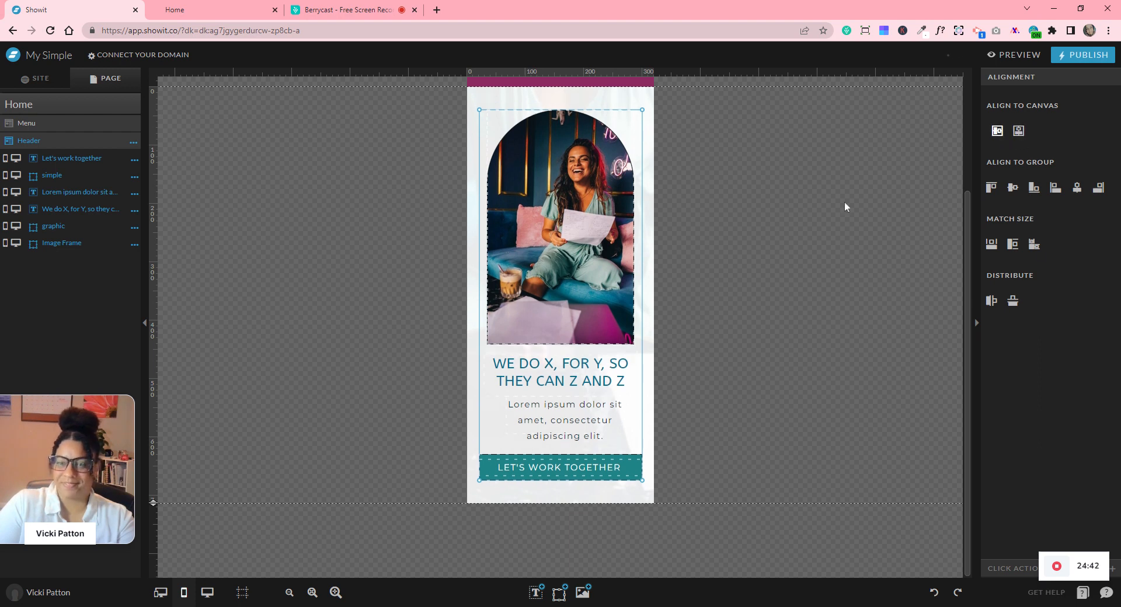
{"action": "left_click", "coordinate": [738, 268]}
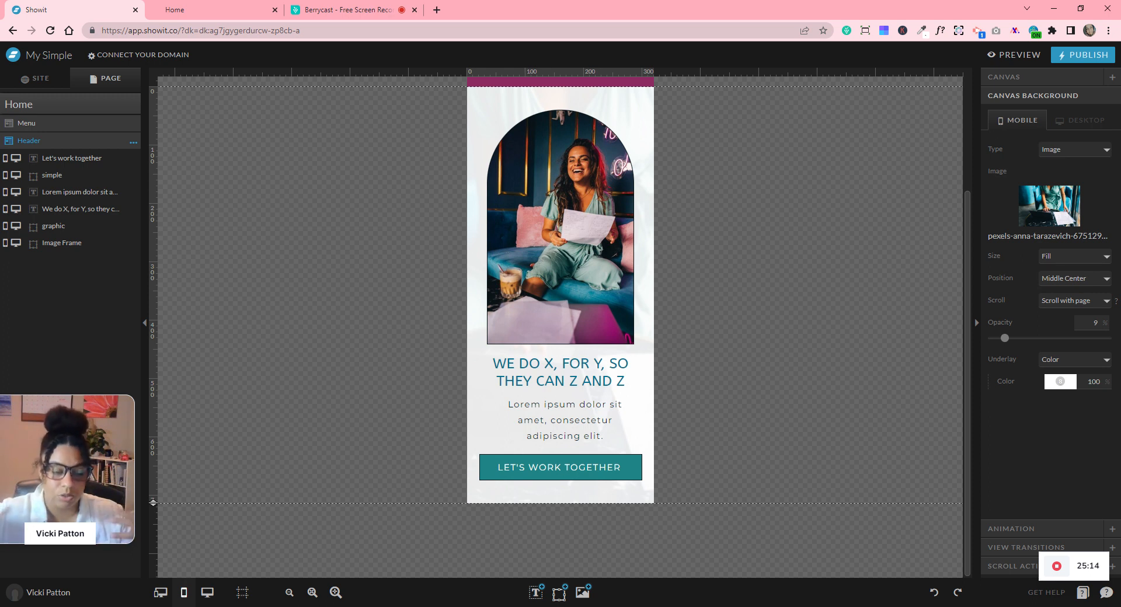
- Switch to the desktop layout and scroll down the page
{"action": "left_click", "coordinate": [209, 592]}
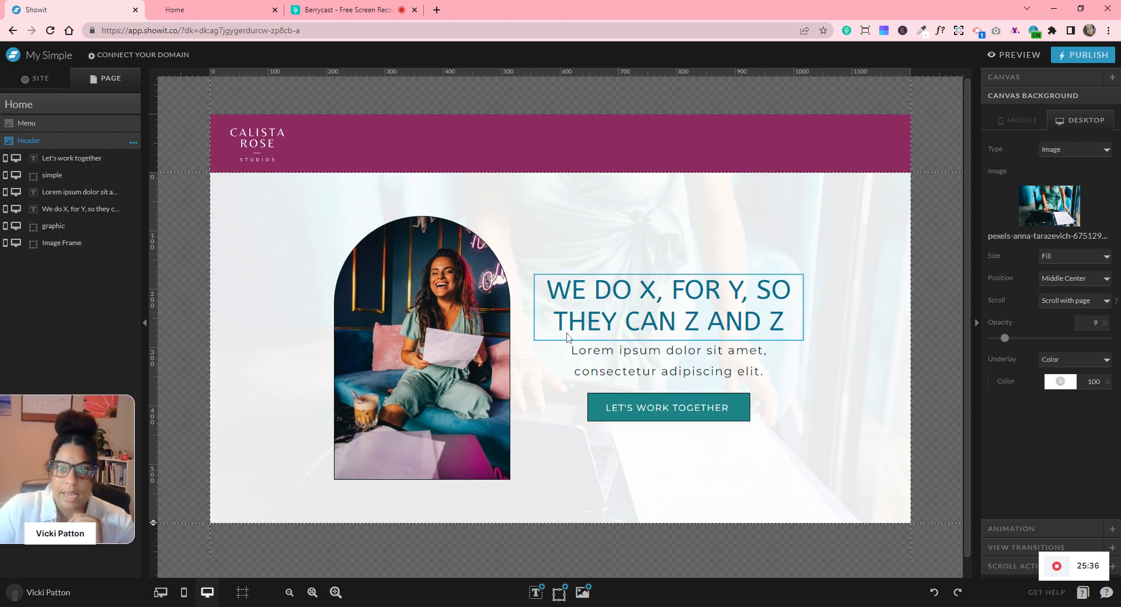
{"action": "scroll", "coordinate": [554, 329], "scroll_direction": "down", "scroll_amount": 1}
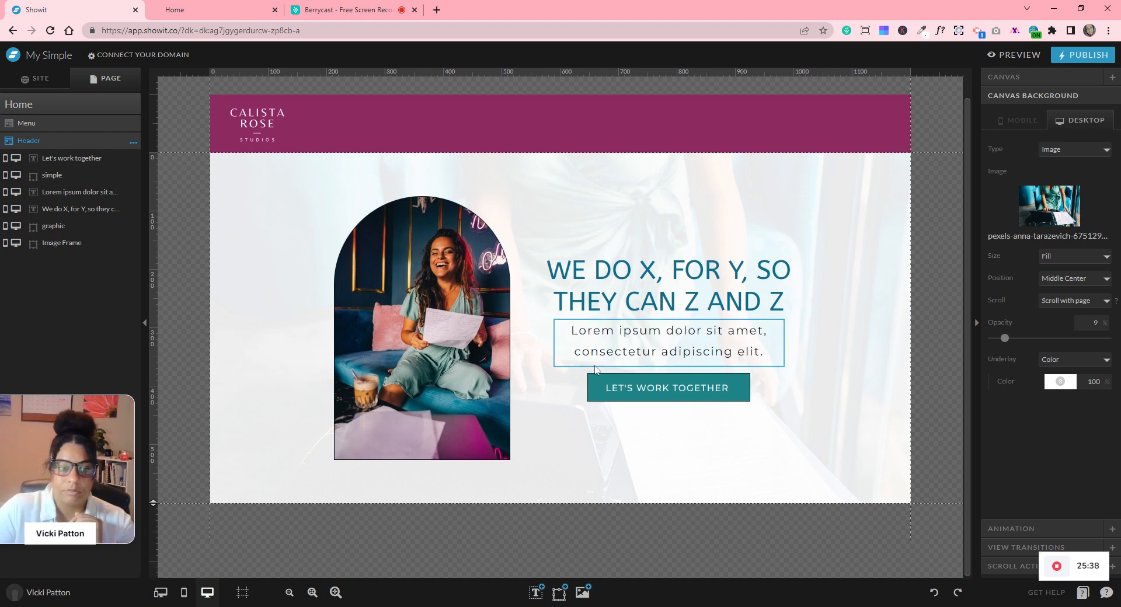
- Add a blank section below the header with a 500 px initial height
{"action": "left_click", "coordinate": [134, 111]}
{"action": "left_click", "coordinate": [135, 109]}
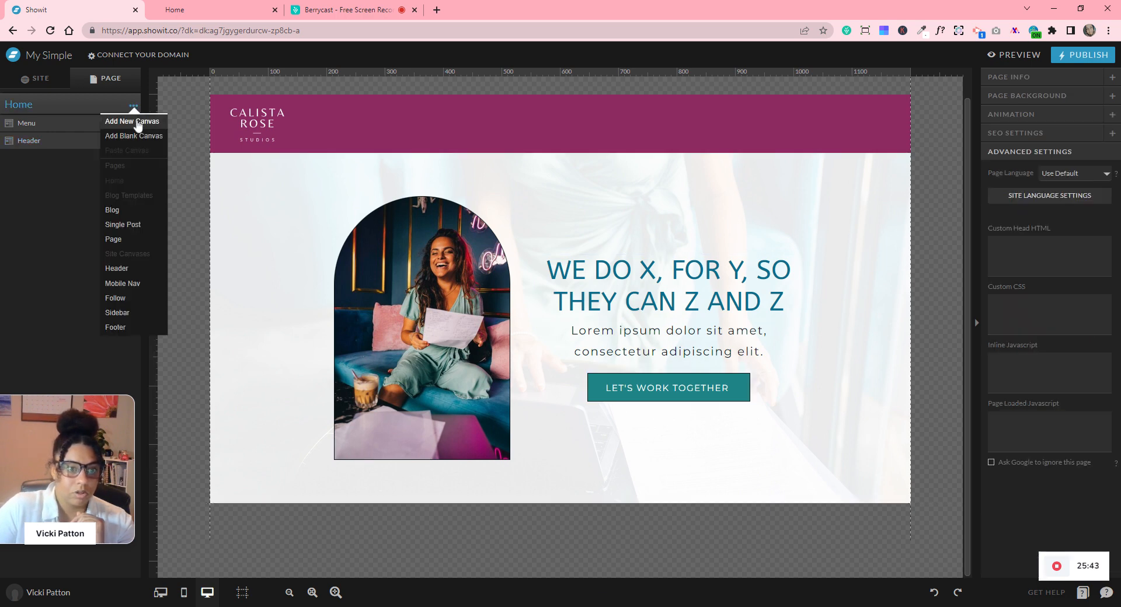
{"action": "left_click", "coordinate": [140, 135]}
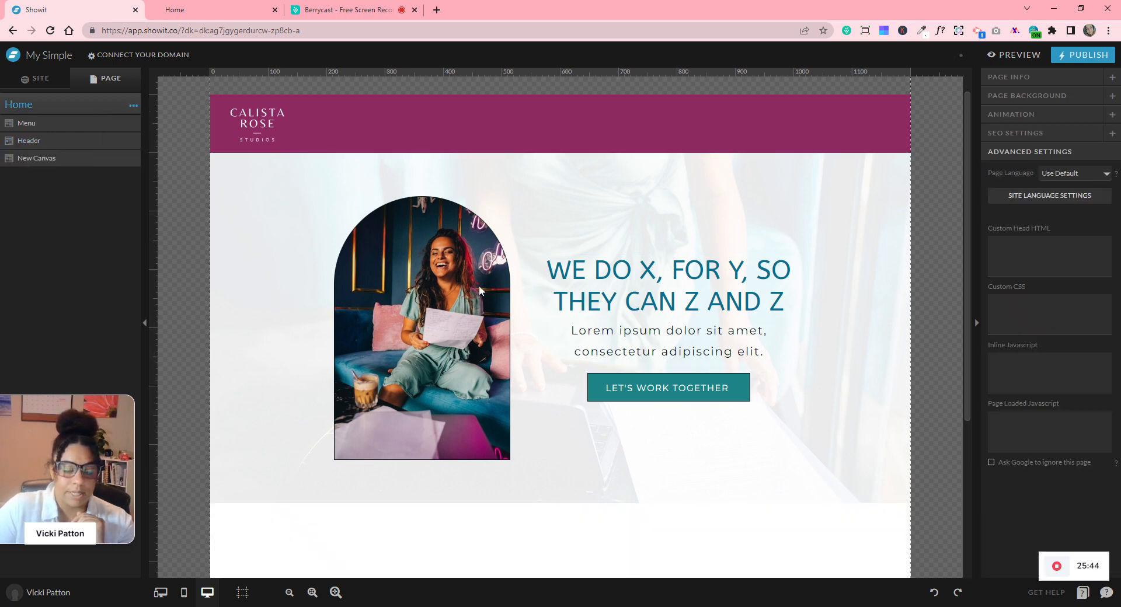
{"action": "scroll", "coordinate": [479, 290], "scroll_direction": "down", "scroll_amount": 4}
{"action": "left_click", "coordinate": [461, 344]}
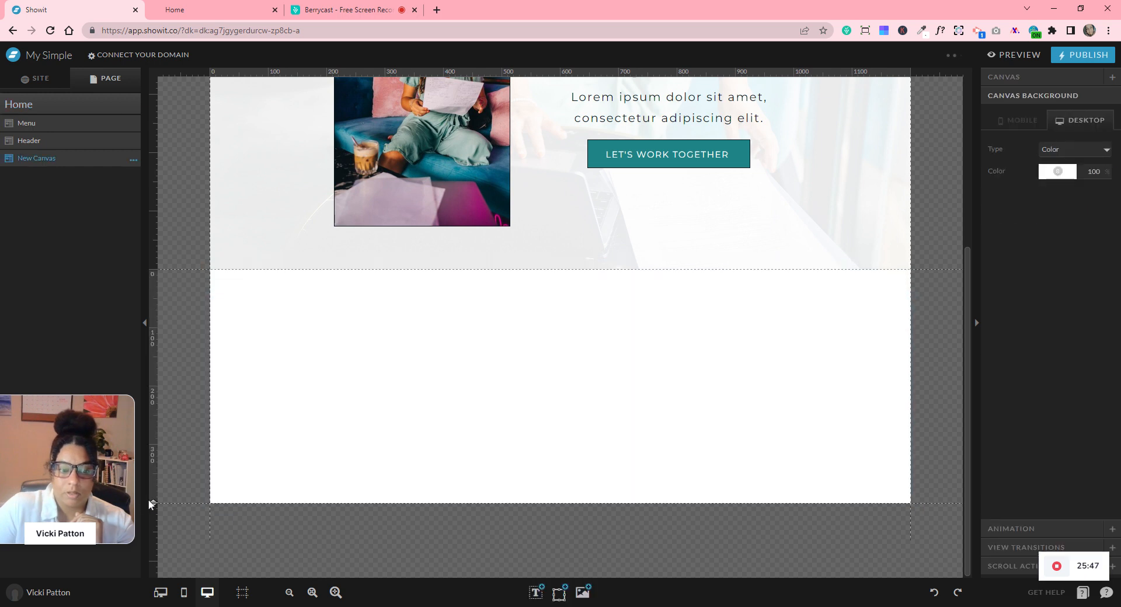
{"action": "left_click", "coordinate": [1012, 77]}
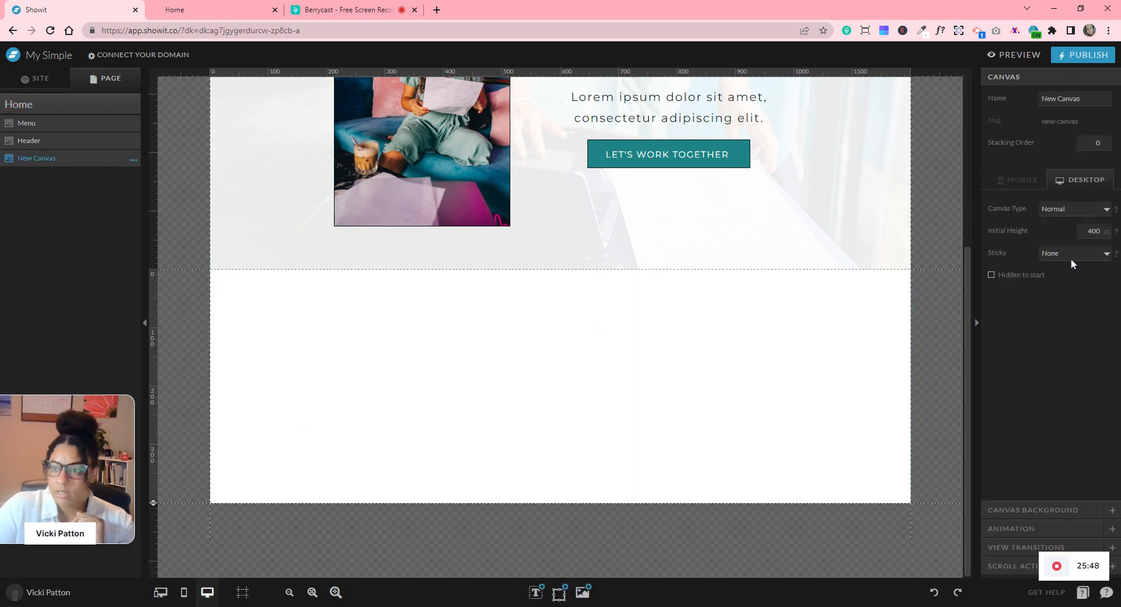
{"action": "double_click", "coordinate": [1093, 232]}
{"action": "type", "text": "500"}
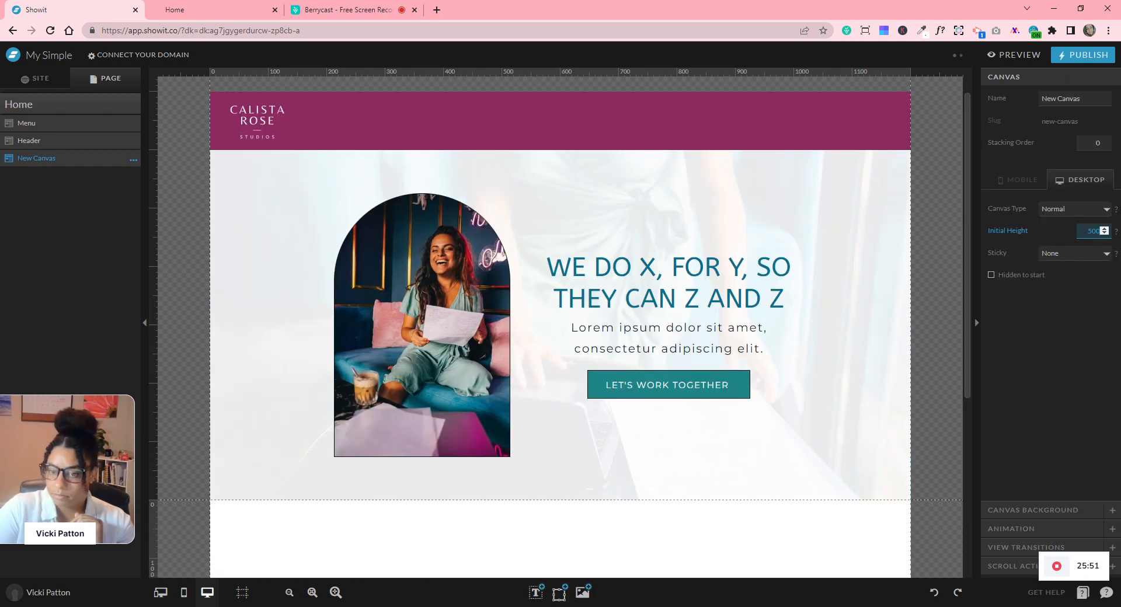
{"action": "key", "text": "Return"}
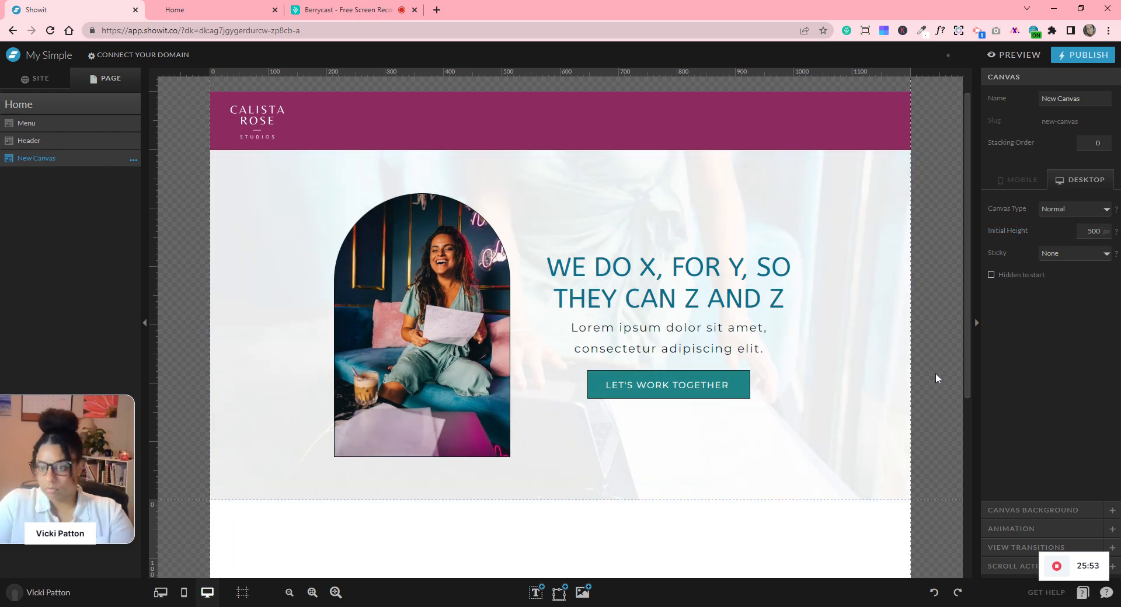
{"action": "scroll", "coordinate": [759, 342], "scroll_direction": "down", "scroll_amount": 5}
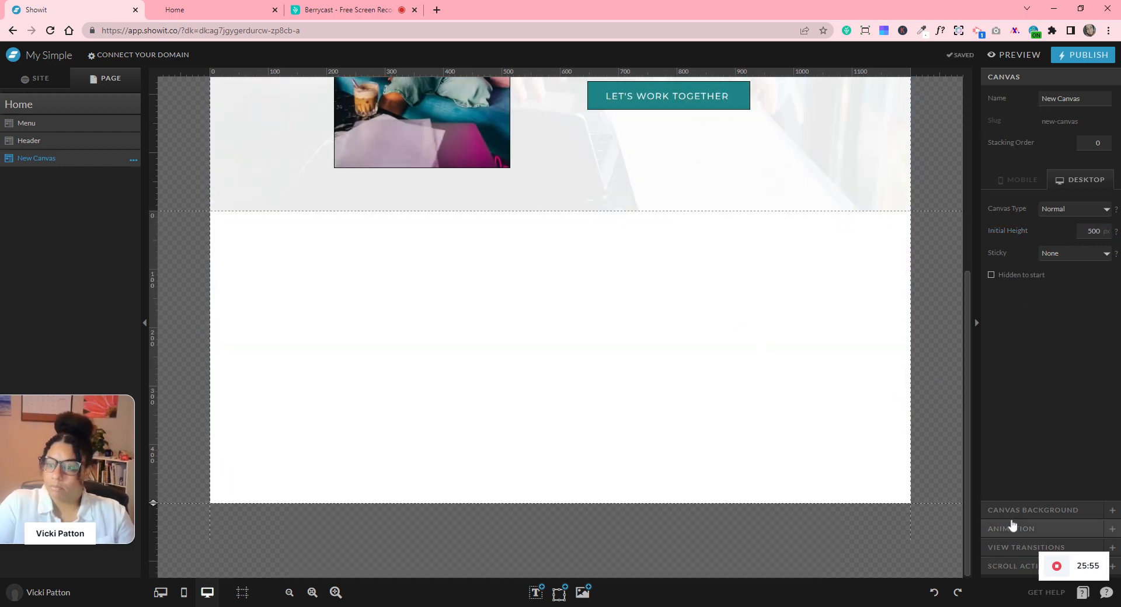
- Give the new section the greyish-pink site colour 5 background
{"action": "left_click", "coordinate": [1019, 510]}
{"action": "left_click", "coordinate": [1054, 173]}
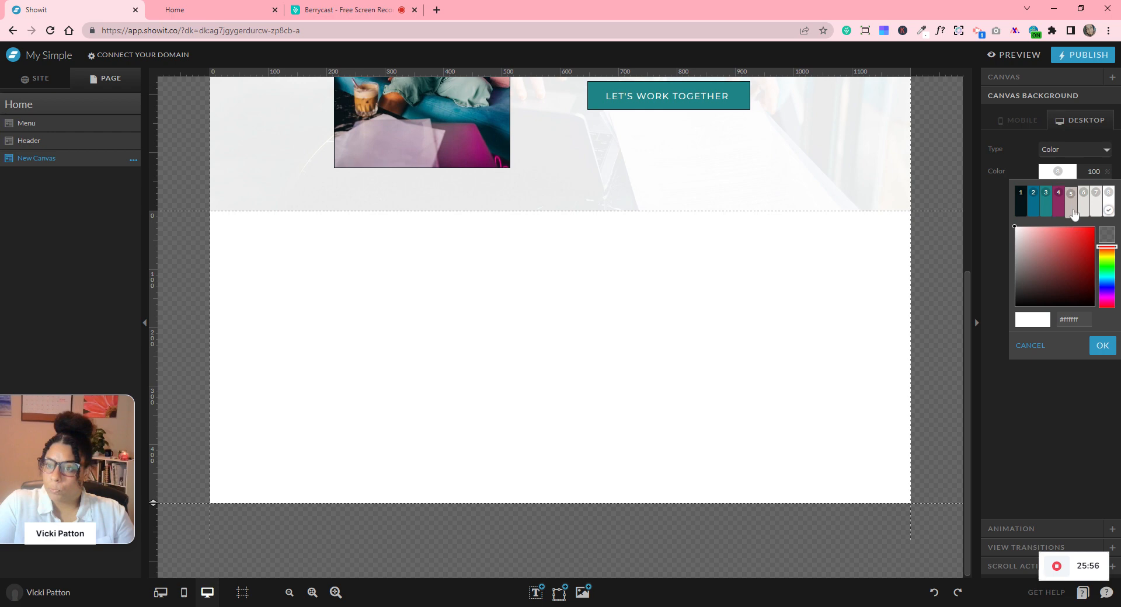
{"action": "left_click", "coordinate": [1074, 215]}
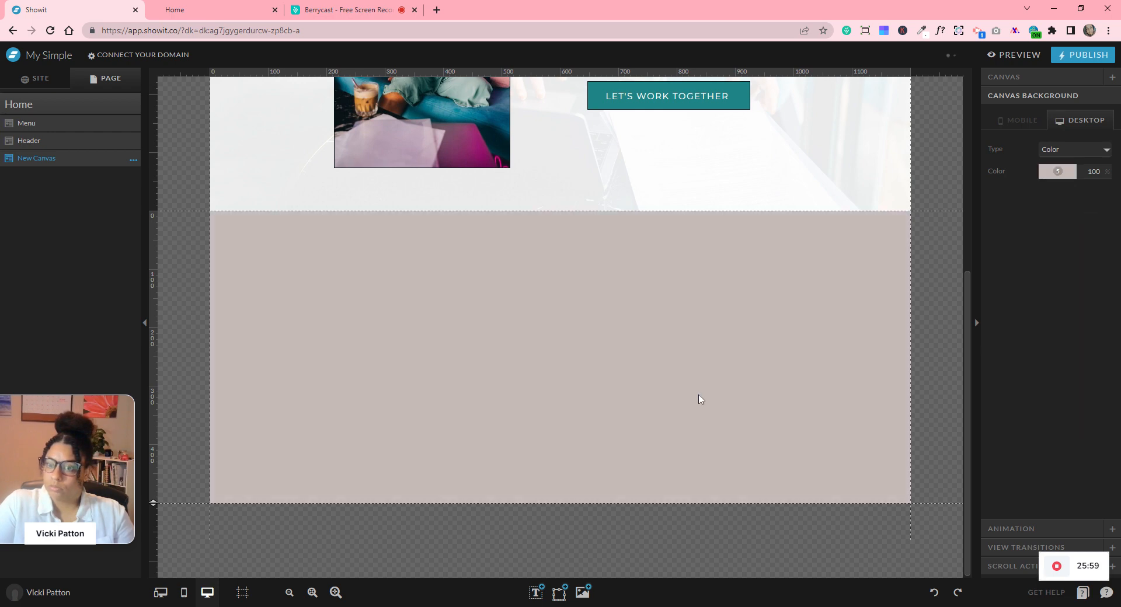
{"action": "left_click", "coordinate": [582, 594]}
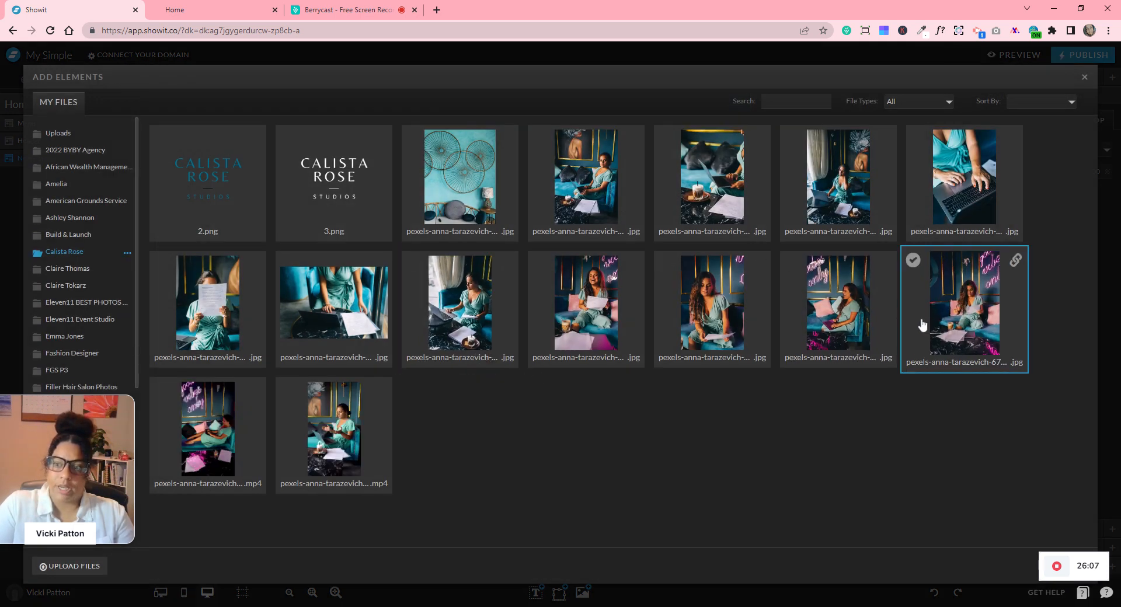
- Add the teal sofa photo, widen it to 355 px, move it right and centre it vertically
{"action": "left_click", "coordinate": [539, 139]}
{"action": "mouse_move", "coordinate": [1030, 576]}
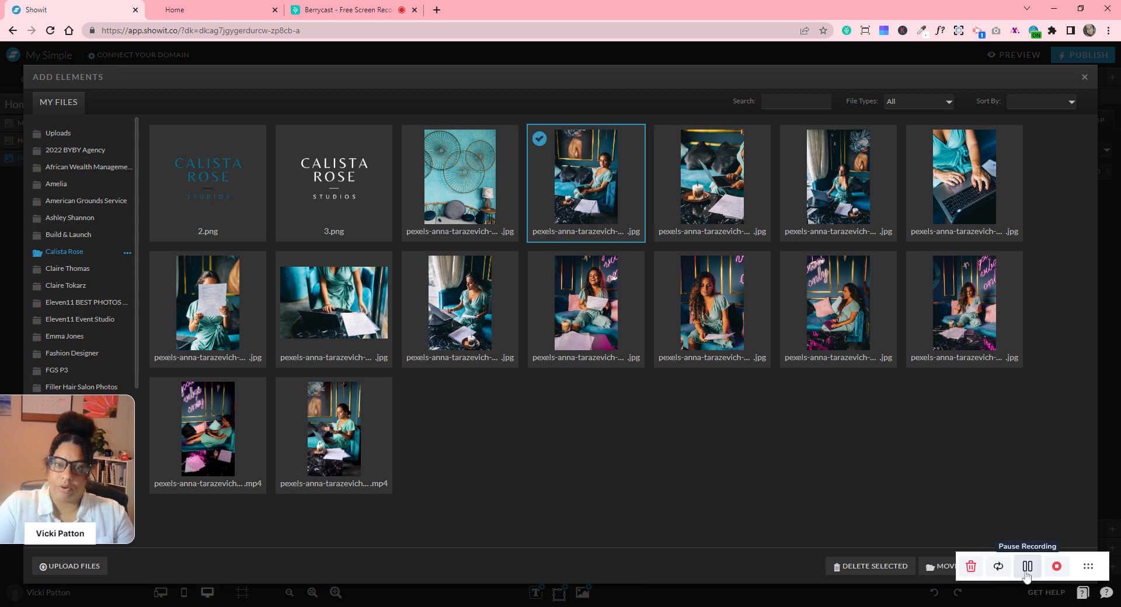
{"action": "left_click", "coordinate": [1021, 570]}
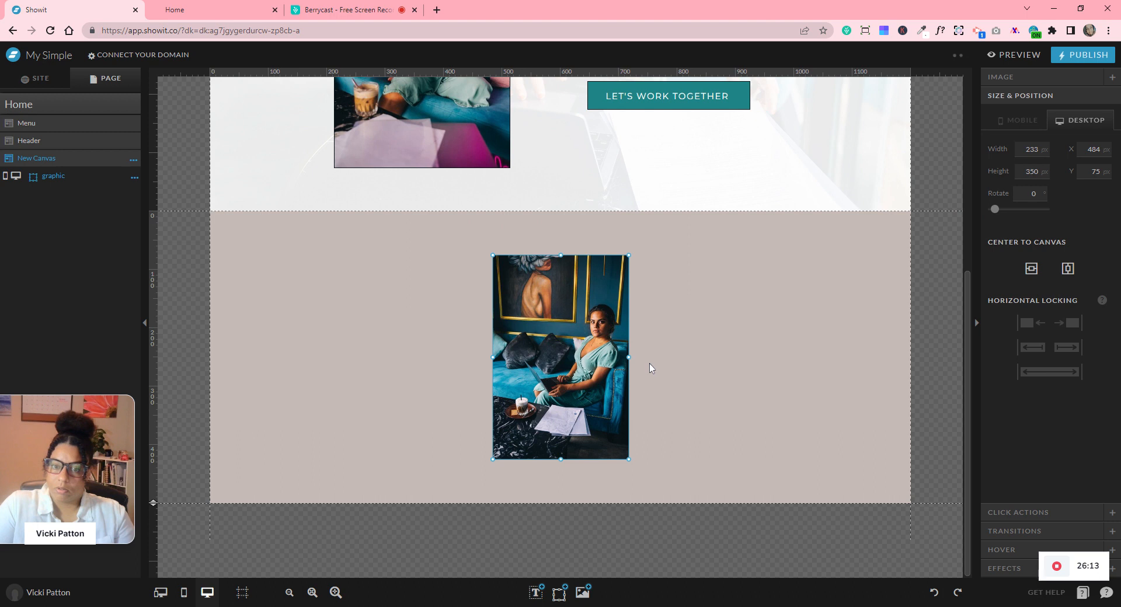
{"action": "left_click_drag", "start_coordinate": [678, 357], "coordinate": [702, 357]}
{"action": "left_click_drag", "start_coordinate": [635, 341], "coordinate": [750, 350]}
{"action": "left_click", "coordinate": [1031, 268]}
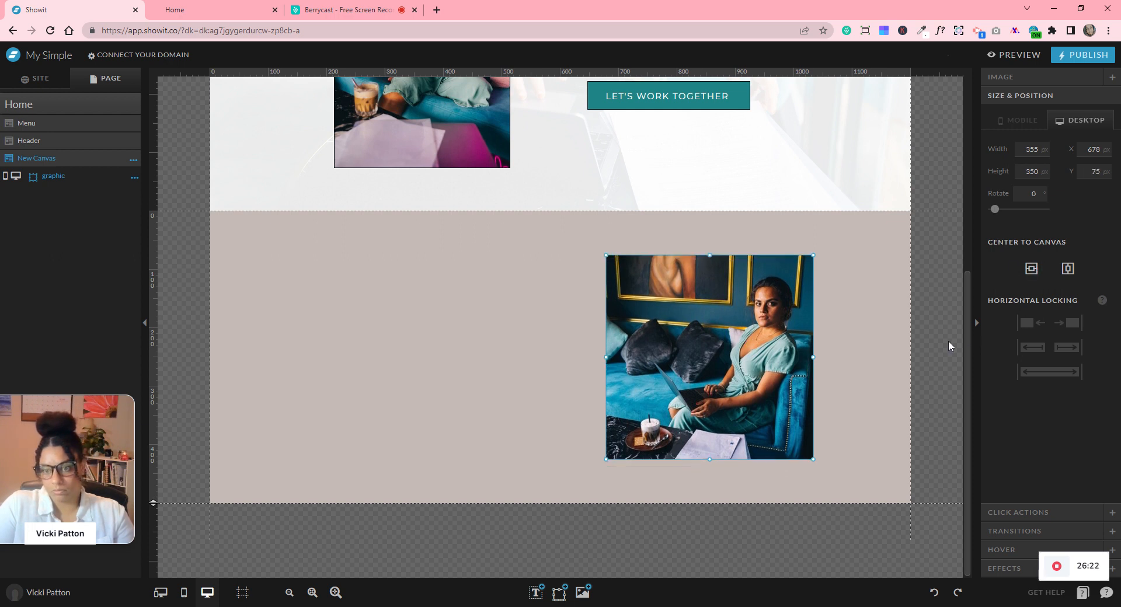
{"action": "left_click", "coordinate": [946, 343]}
{"action": "mouse_move", "coordinate": [550, 590]}
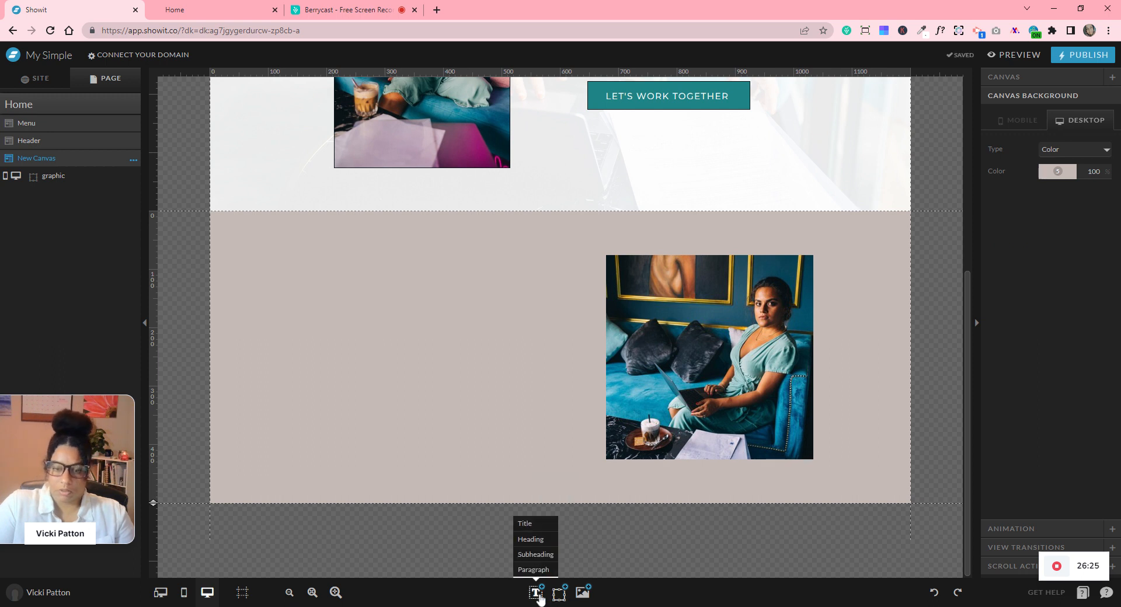
- Add a script title reading 'About Me' on one line, left of the photo, rotated to 354°
{"action": "left_click", "coordinate": [524, 526]}
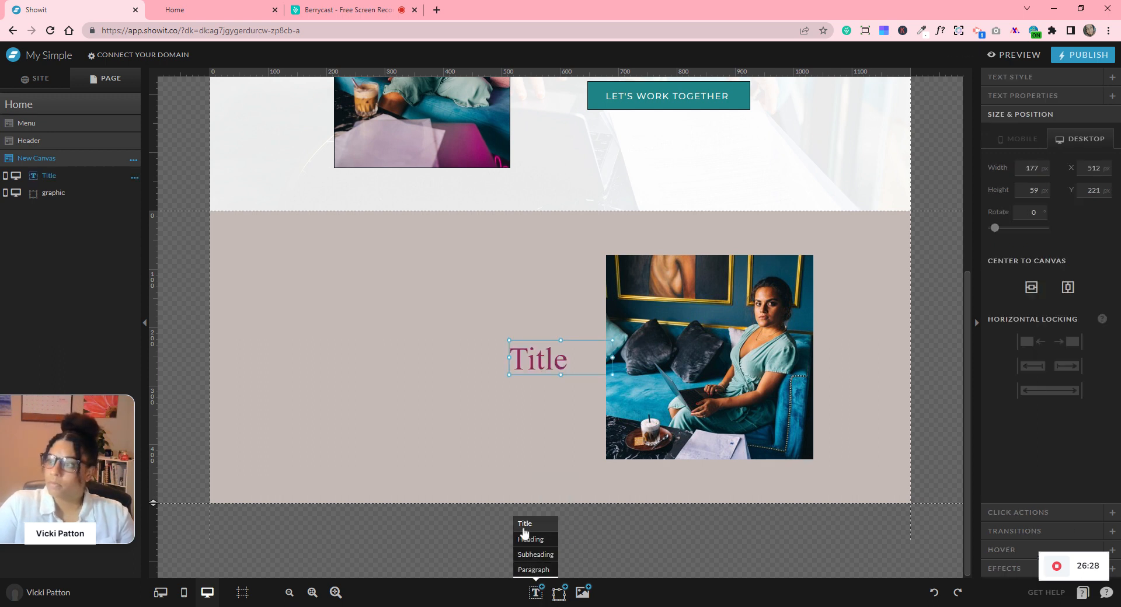
{"action": "double_click", "coordinate": [554, 359]}
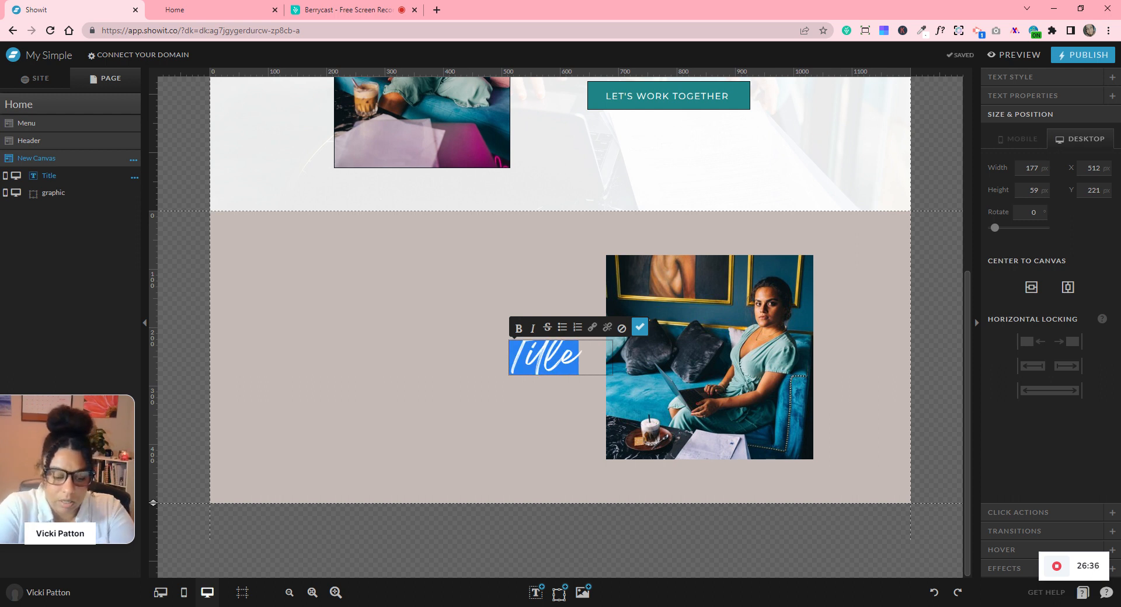
{"action": "type", "text": "About Me"}
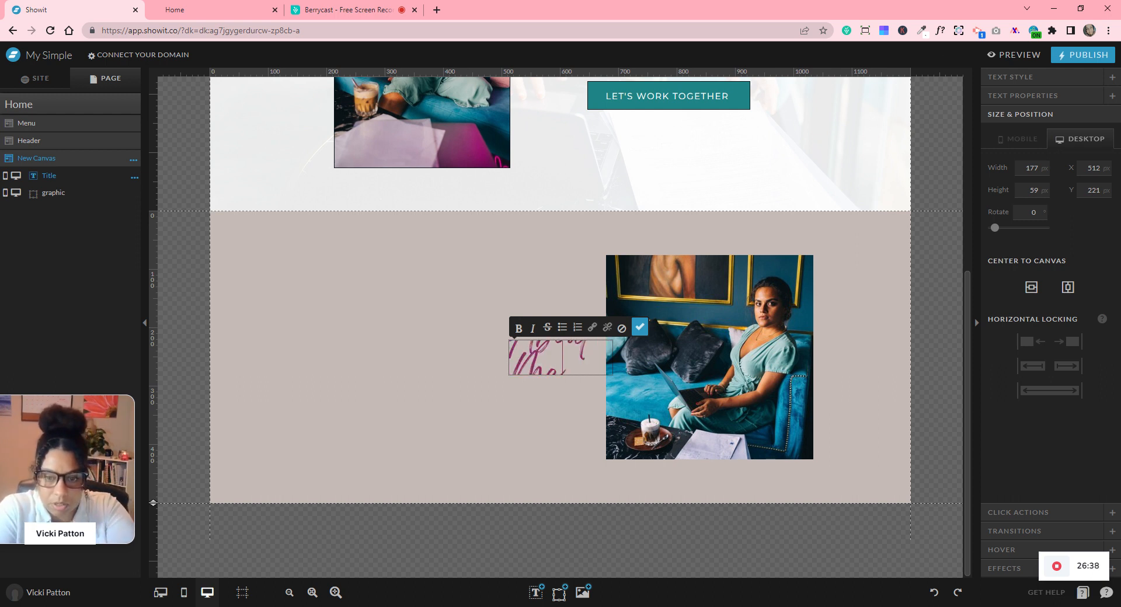
{"action": "left_click", "coordinate": [639, 327]}
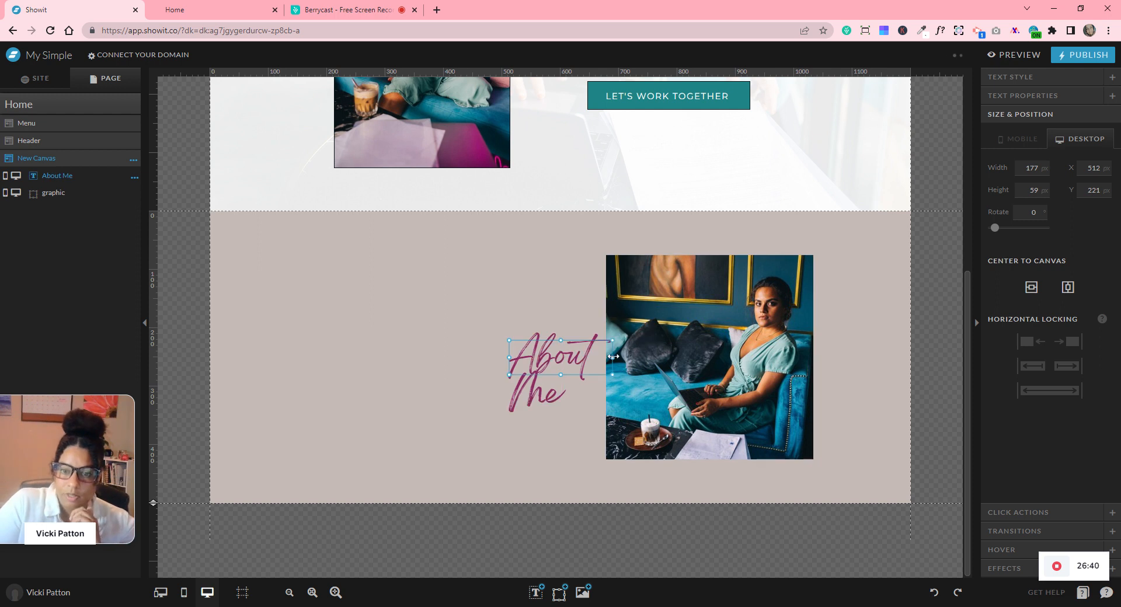
{"action": "left_click_drag", "start_coordinate": [612, 358], "coordinate": [687, 354]}
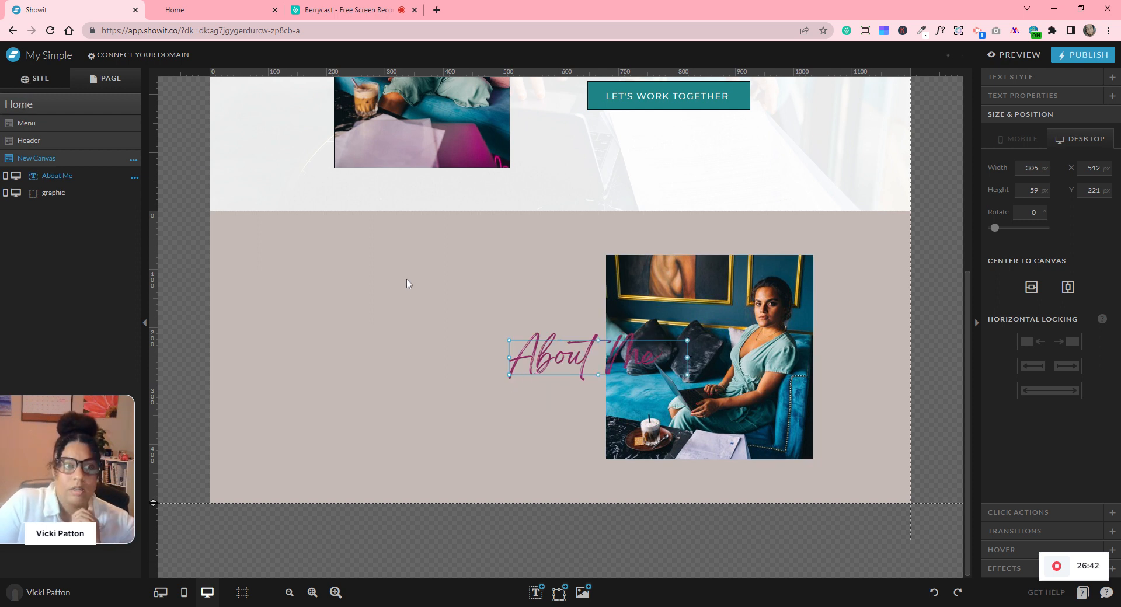
{"action": "left_click_drag", "start_coordinate": [543, 361], "coordinate": [385, 330]}
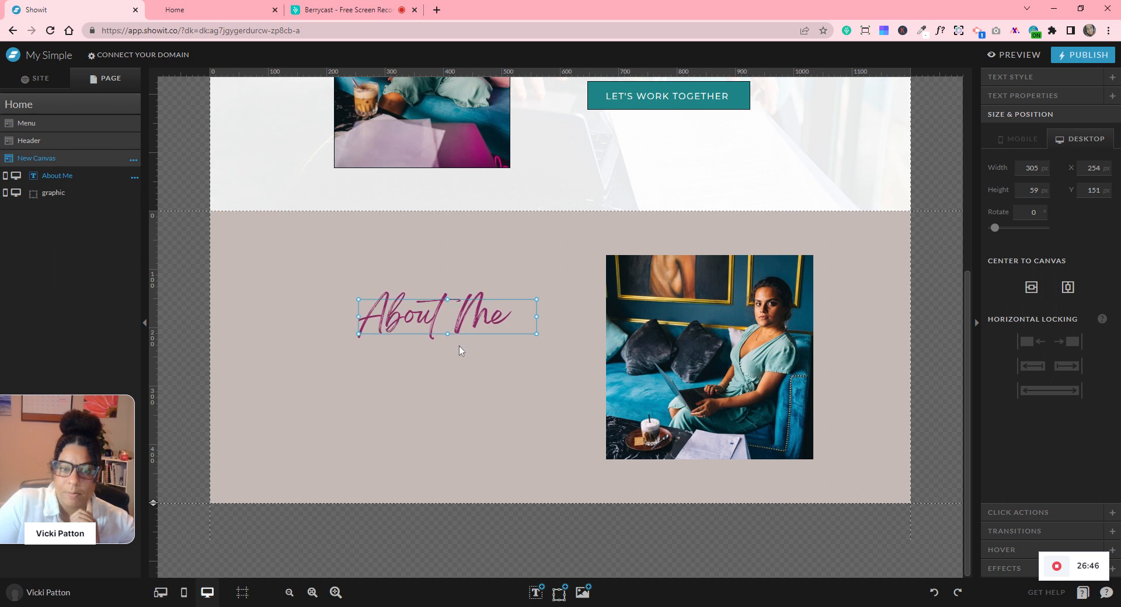
{"action": "left_click_drag", "start_coordinate": [355, 336], "coordinate": [360, 346]}
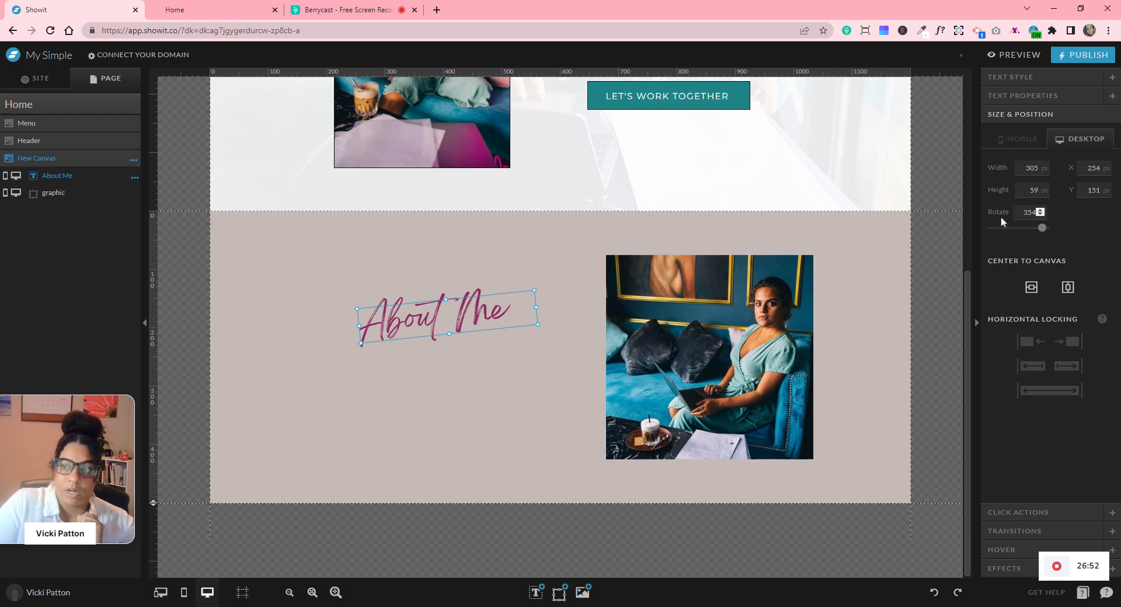
{"action": "left_click", "coordinate": [514, 377]}
- Add a white heading under About Me reading I'M YOUR NAME, widened to one line
{"action": "mouse_move", "coordinate": [547, 594]}
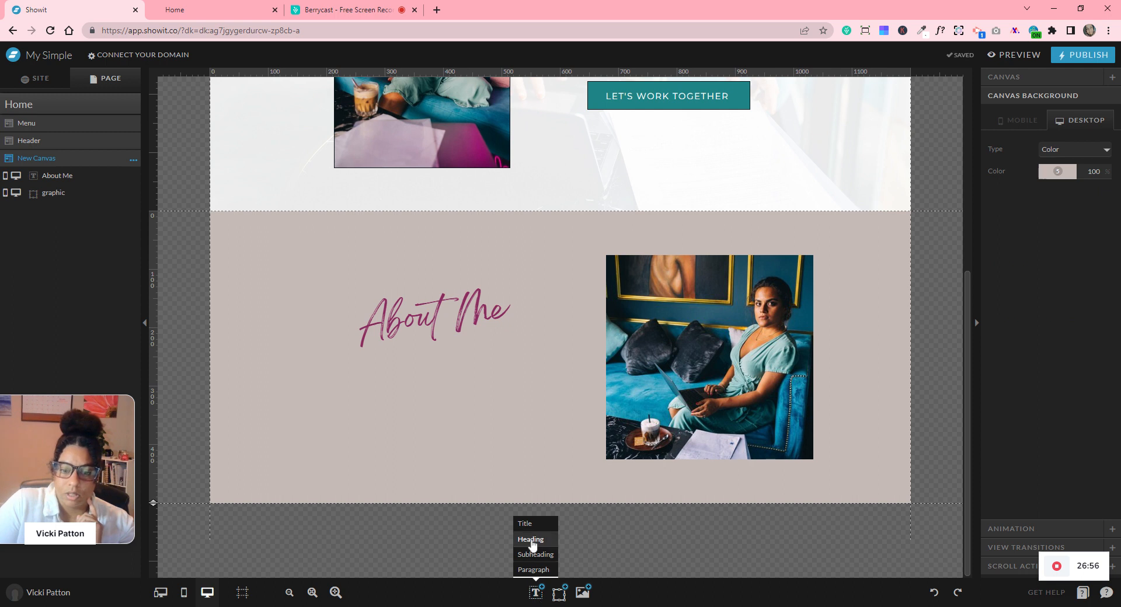
{"action": "left_click", "coordinate": [532, 539]}
{"action": "left_click_drag", "start_coordinate": [562, 358], "coordinate": [470, 346]}
{"action": "left_click", "coordinate": [1041, 82]}
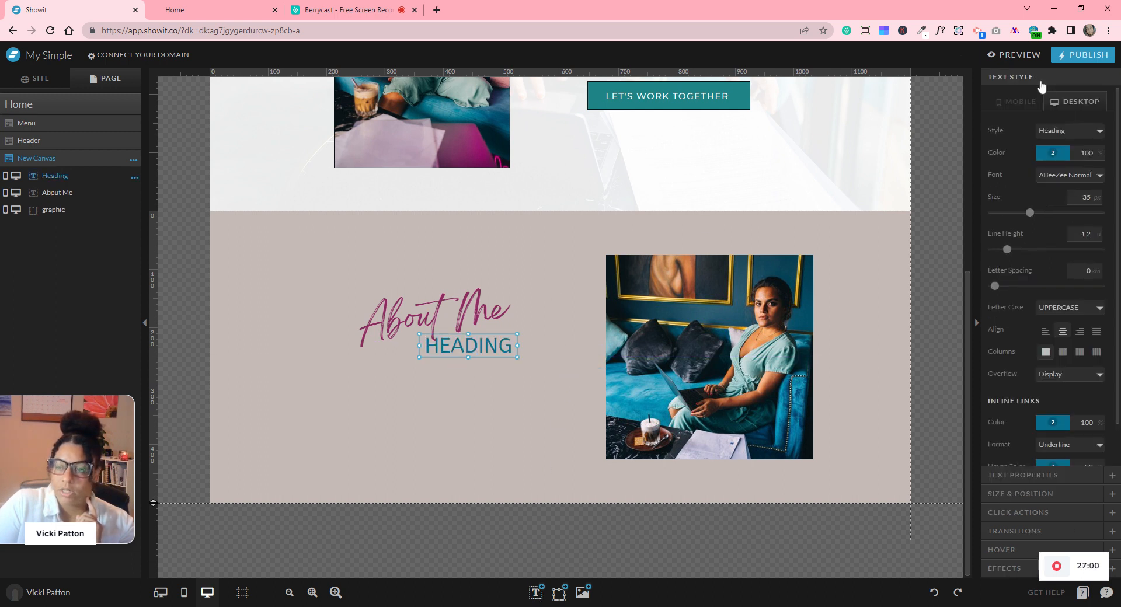
{"action": "left_click", "coordinate": [1053, 152]}
{"action": "left_click", "coordinate": [1106, 193]}
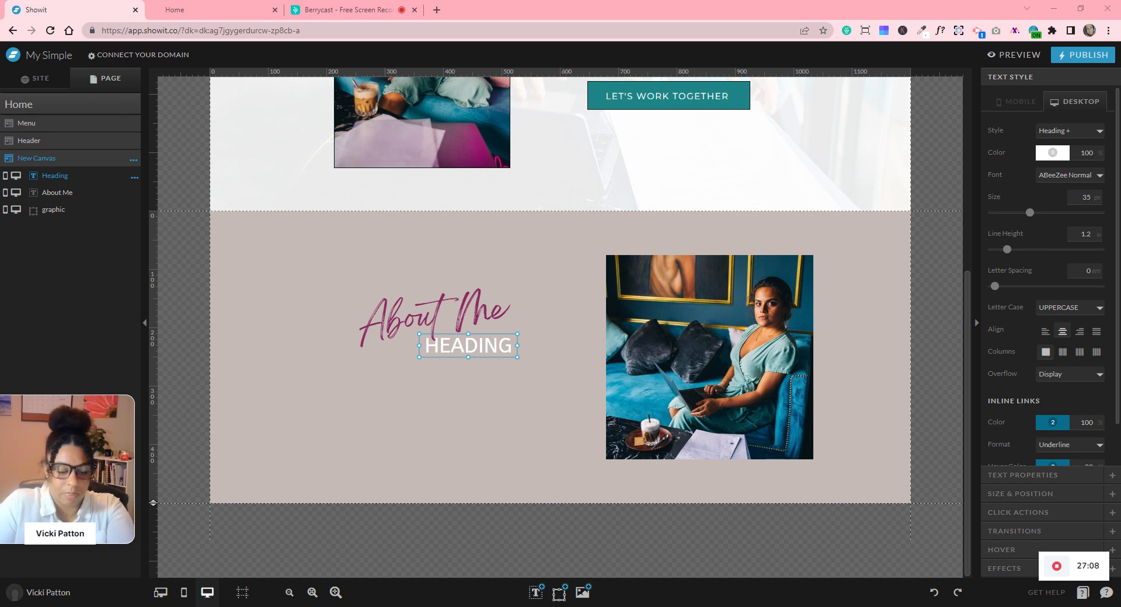
{"action": "double_click", "coordinate": [496, 349]}
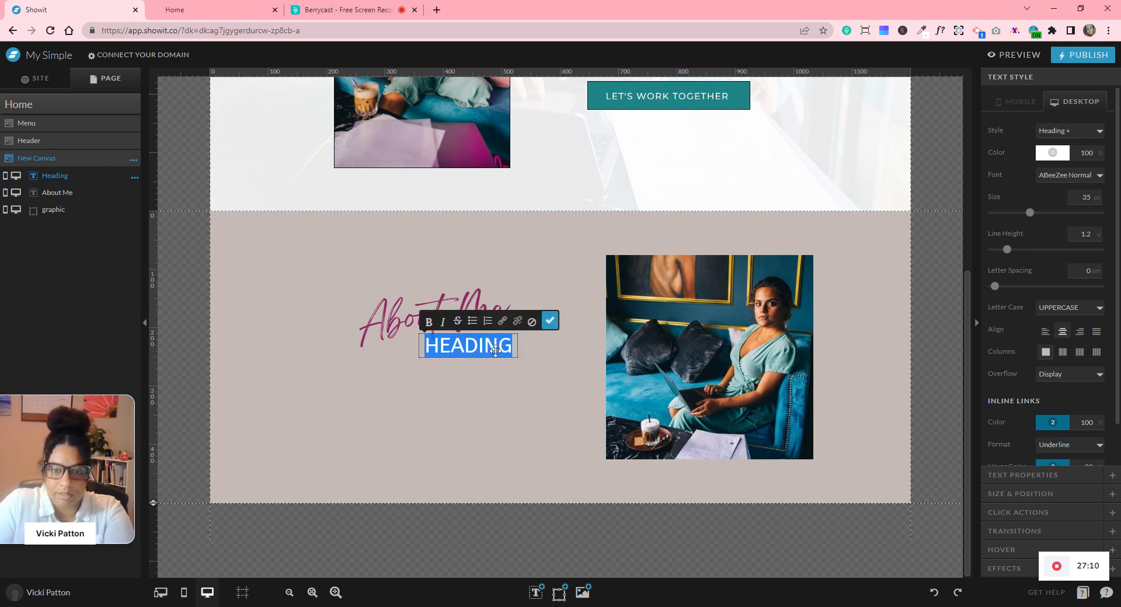
{"action": "type", "text": "I'M YOUR"}
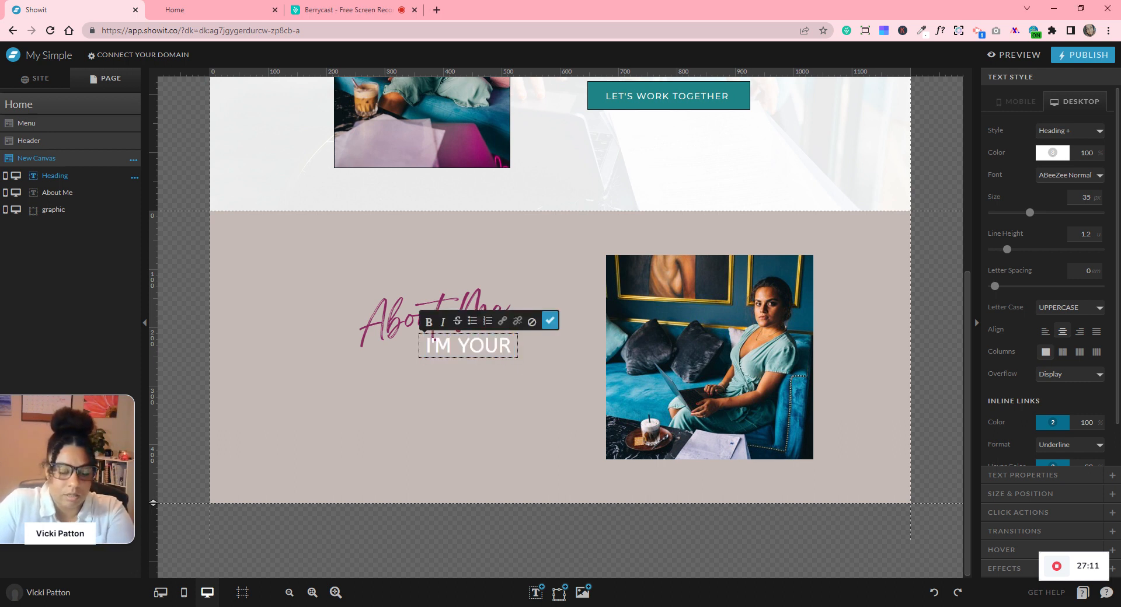
{"action": "left_click", "coordinate": [557, 325]}
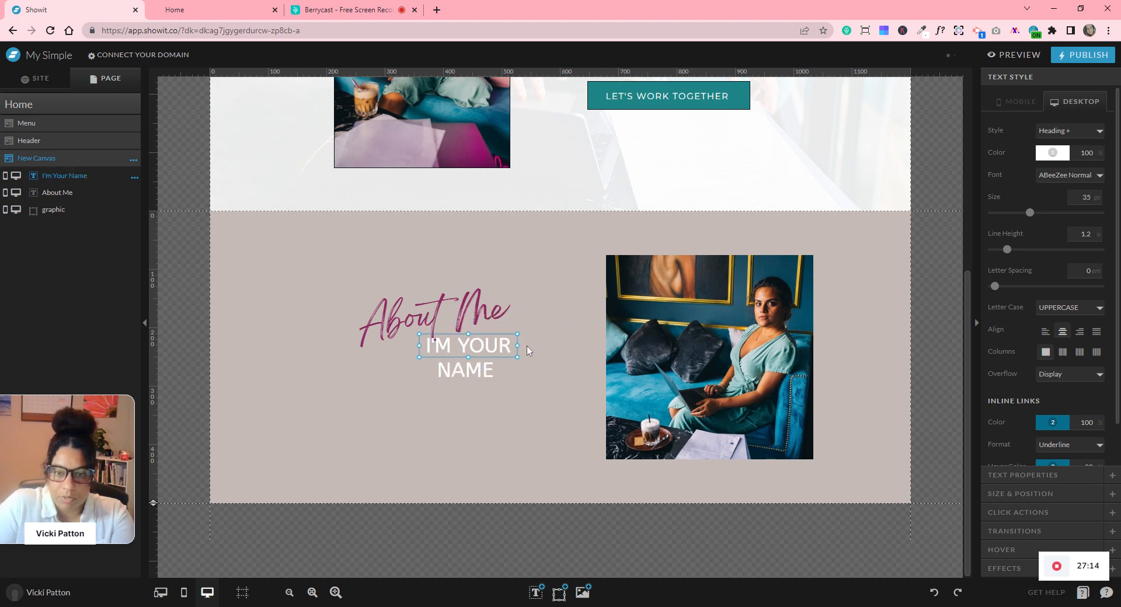
{"action": "left_click_drag", "start_coordinate": [520, 347], "coordinate": [485, 353]}
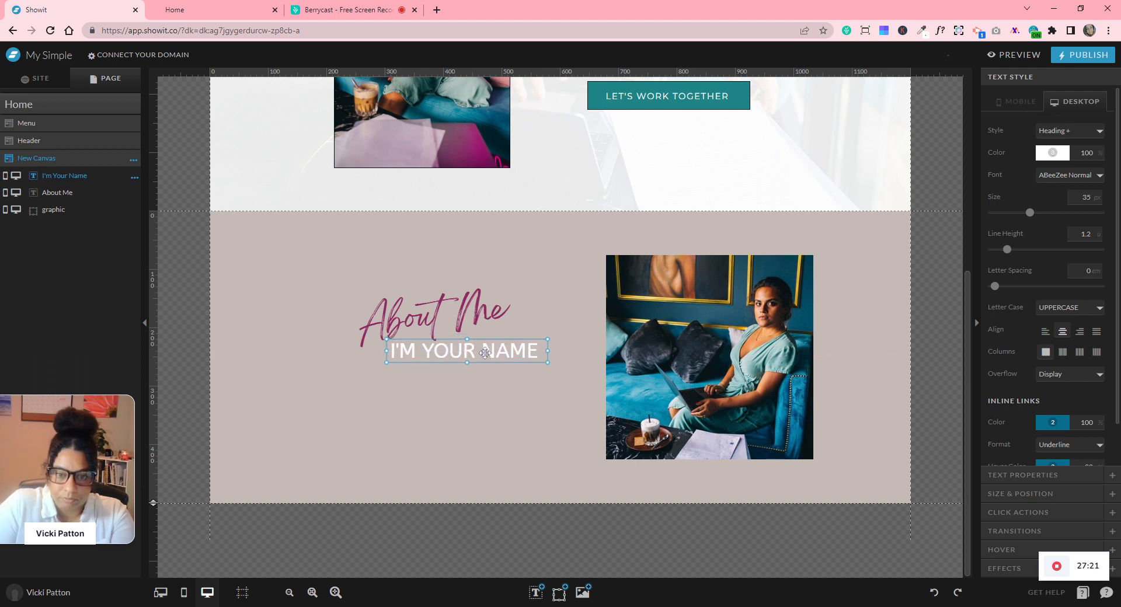
{"action": "left_click", "coordinate": [489, 388]}
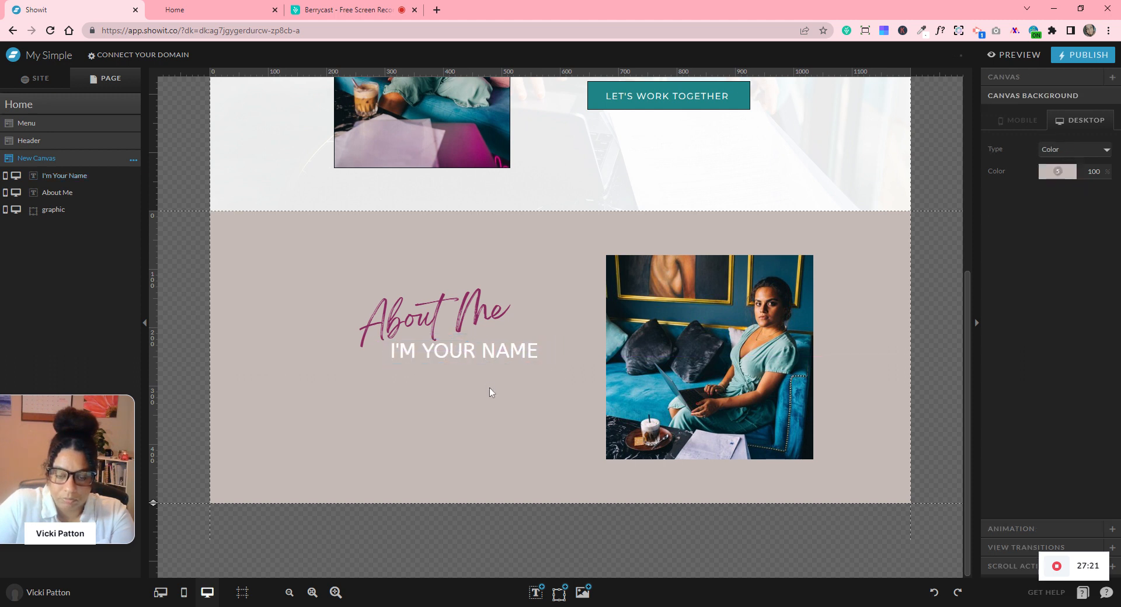
- Add a subheading under I'M YOUR NAME, then delete it again
{"action": "left_click", "coordinate": [535, 592]}
{"action": "left_click", "coordinate": [537, 551]}
{"action": "left_click_drag", "start_coordinate": [568, 364], "coordinate": [458, 378]}
{"action": "key", "text": "Delete"}
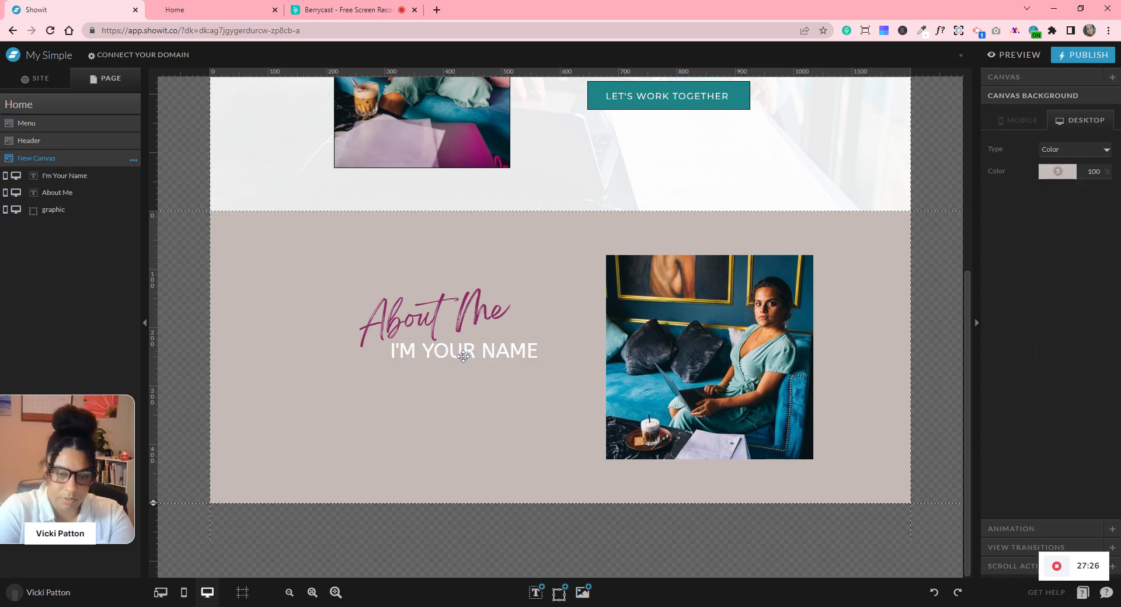
{"action": "left_click", "coordinate": [535, 592]}
- Add a lorem ipsum paragraph under I'M YOUR NAME, sized to wrap onto five lines
{"action": "left_click", "coordinate": [534, 570]}
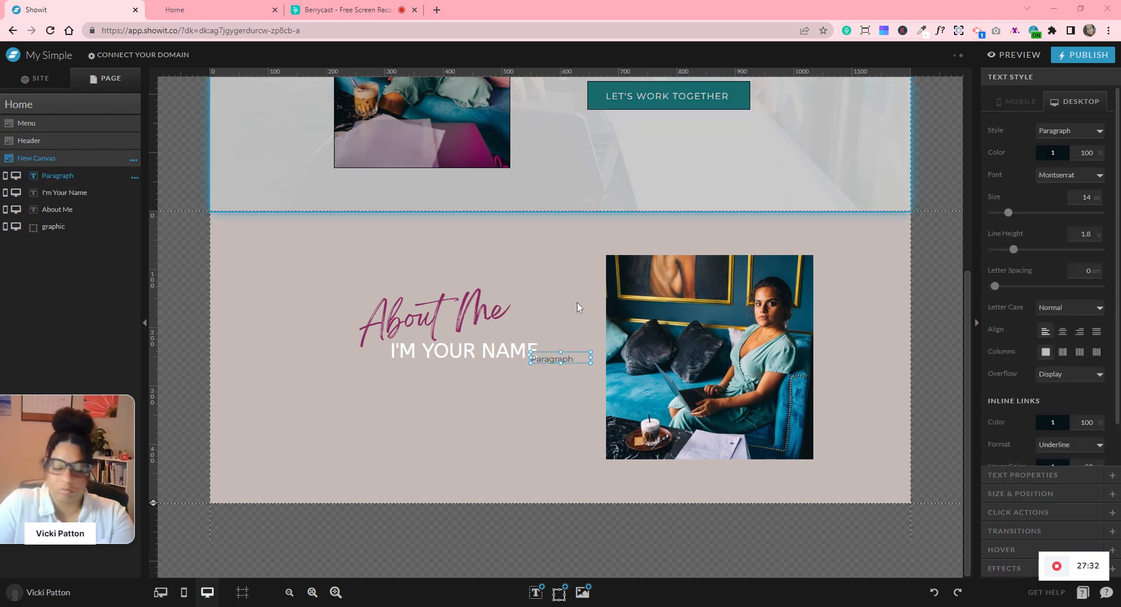
{"action": "double_click", "coordinate": [559, 355]}
{"action": "left_click", "coordinate": [554, 358]}
{"action": "double_click", "coordinate": [554, 358]}
{"action": "key", "text": "ctrl+v"}
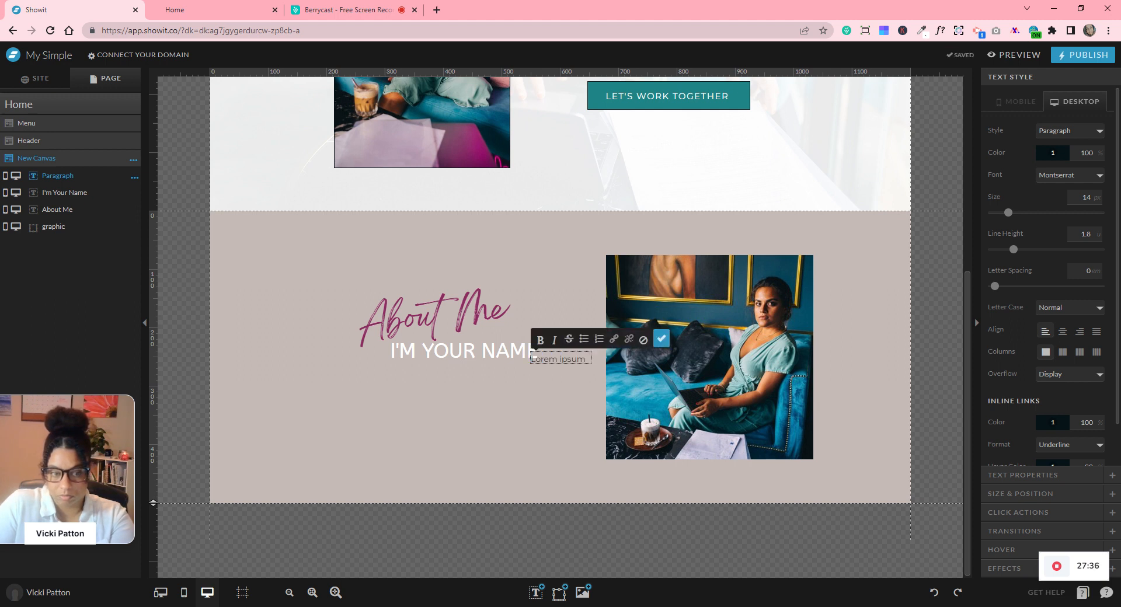
{"action": "left_click", "coordinate": [661, 339]}
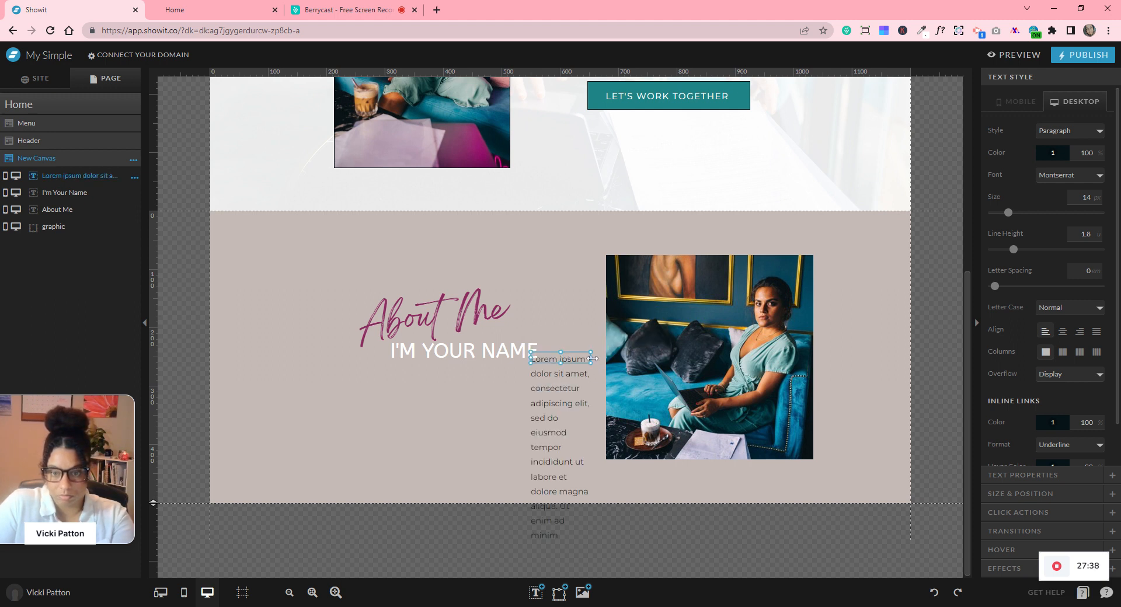
{"action": "left_click_drag", "start_coordinate": [653, 362], "coordinate": [684, 357]}
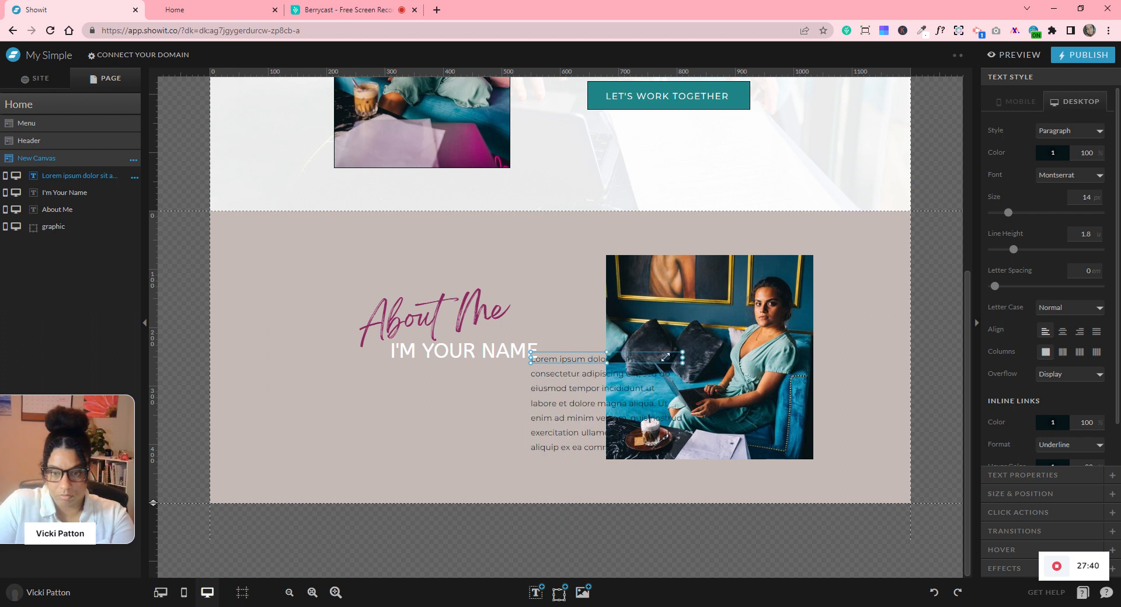
{"action": "left_click_drag", "start_coordinate": [586, 362], "coordinate": [467, 403]}
{"action": "left_click_drag", "start_coordinate": [482, 463], "coordinate": [483, 474]}
{"action": "left_click_drag", "start_coordinate": [543, 417], "coordinate": [600, 417]}
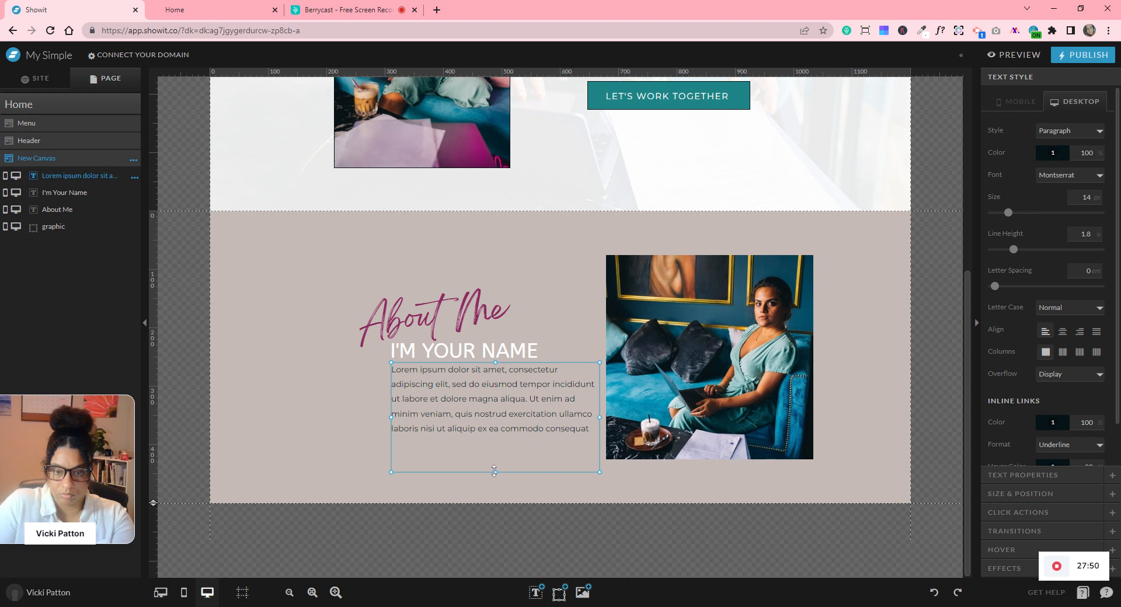
{"action": "left_click_drag", "start_coordinate": [494, 472], "coordinate": [495, 440]}
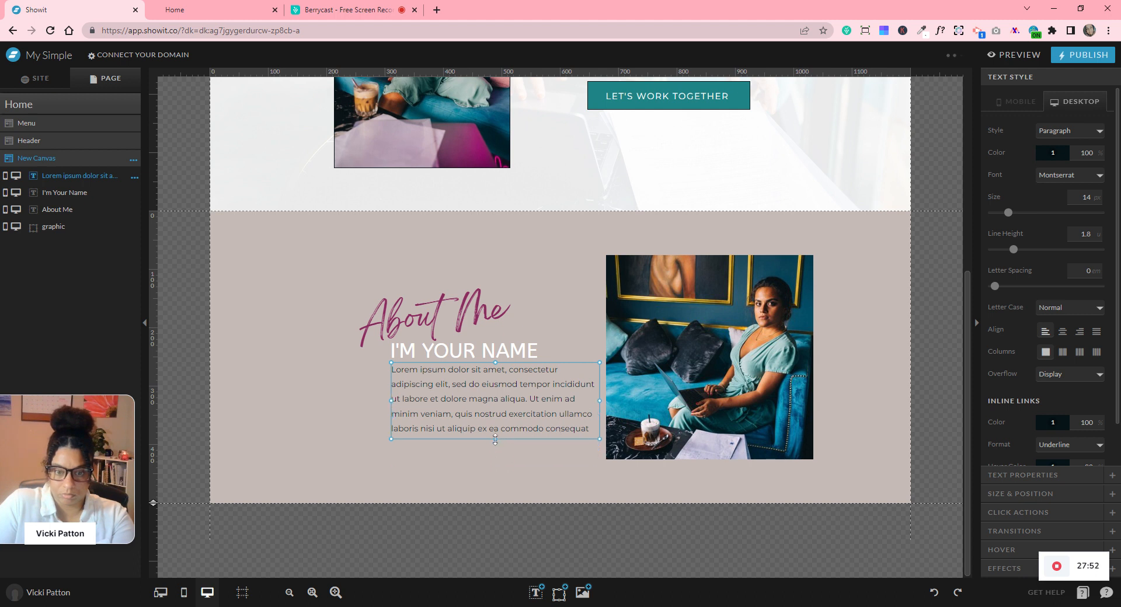
- Move About Me, the name heading and paragraph together left and up
{"action": "left_click", "coordinate": [275, 317]}
{"action": "left_click_drag", "start_coordinate": [278, 270], "coordinate": [469, 388]}
{"action": "left_click", "coordinate": [514, 470]}
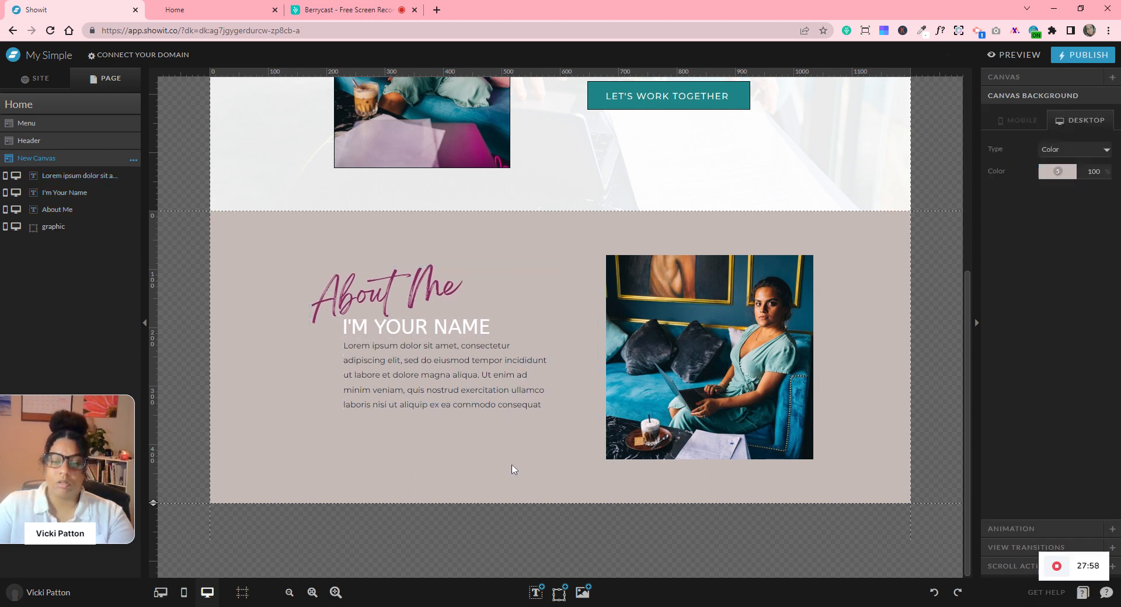
- Try About Me colour opacities 50, 90 and 70, settling on 100
{"action": "left_click", "coordinate": [352, 301]}
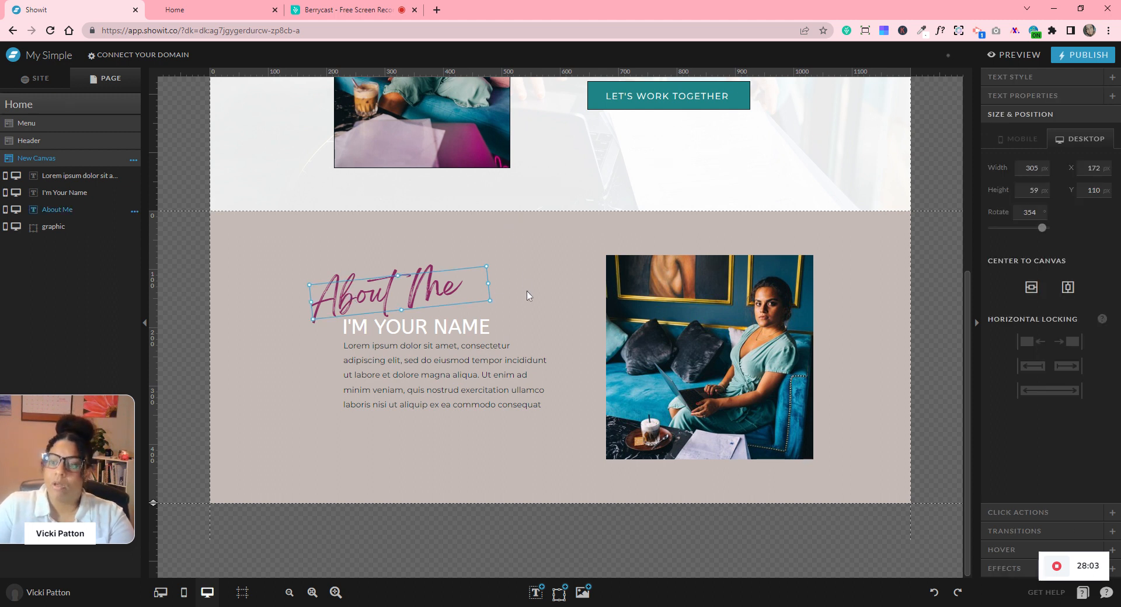
{"action": "left_click", "coordinate": [1012, 77]}
{"action": "left_click", "coordinate": [1084, 152]}
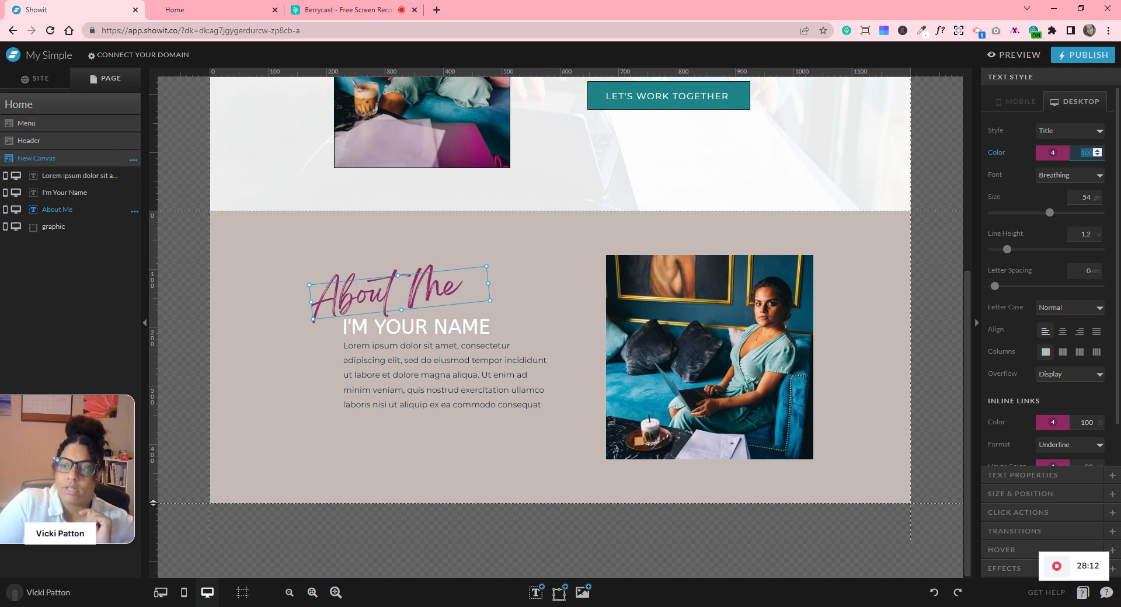
{"action": "type", "text": "50"}
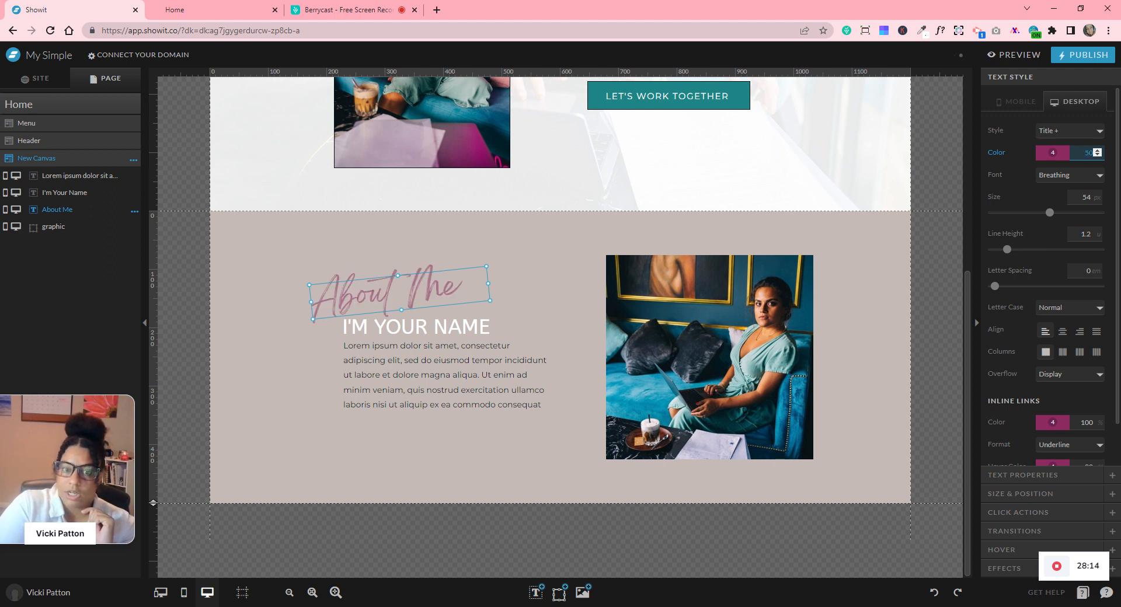
{"action": "type", "text": "90"}
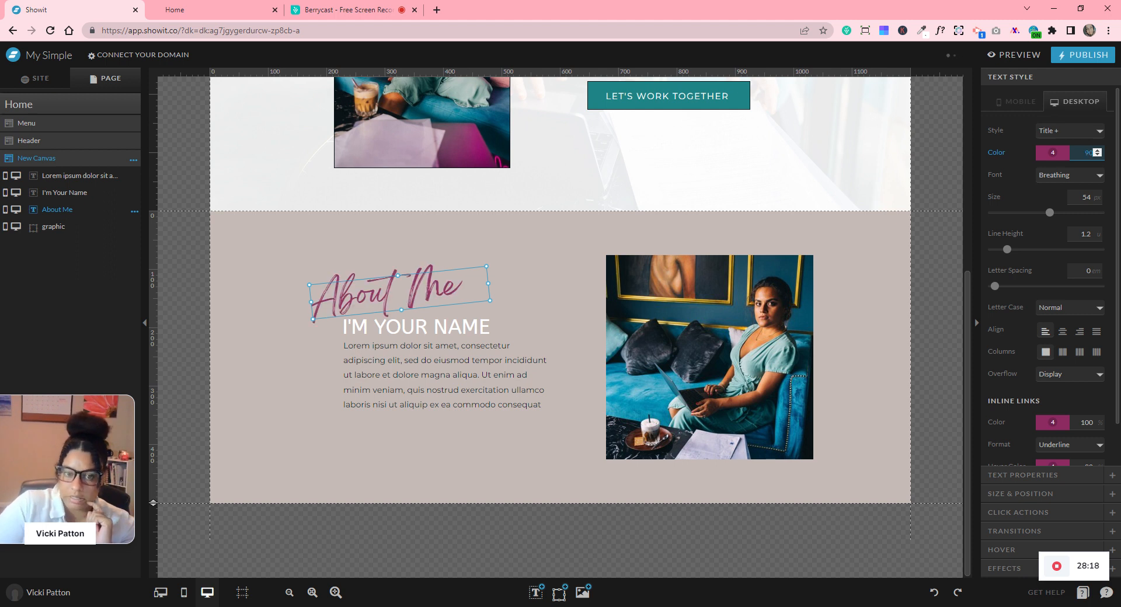
{"action": "type", "text": "70"}
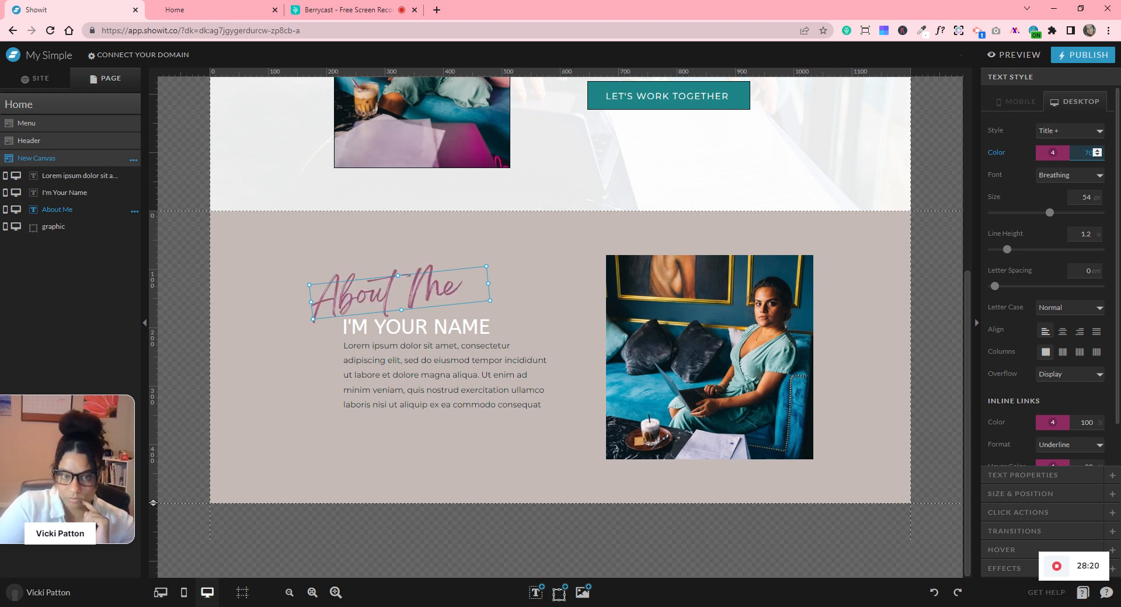
{"action": "type", "text": "100"}
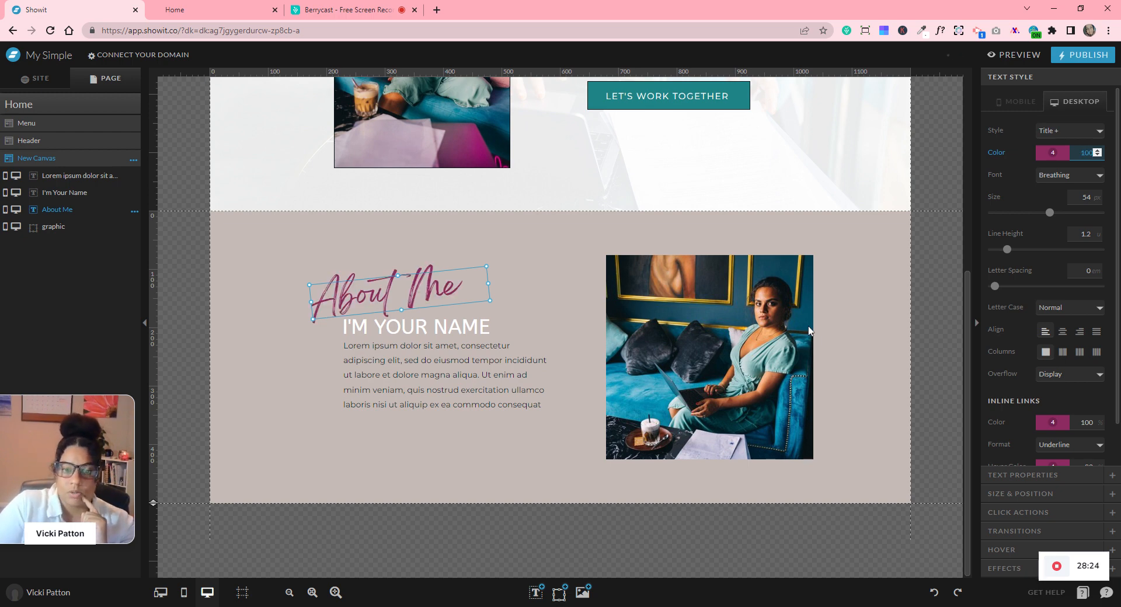
{"action": "left_click", "coordinate": [849, 352]}
- Add a full stop at the end of the lorem ipsum paragraph
{"action": "left_click", "coordinate": [406, 404]}
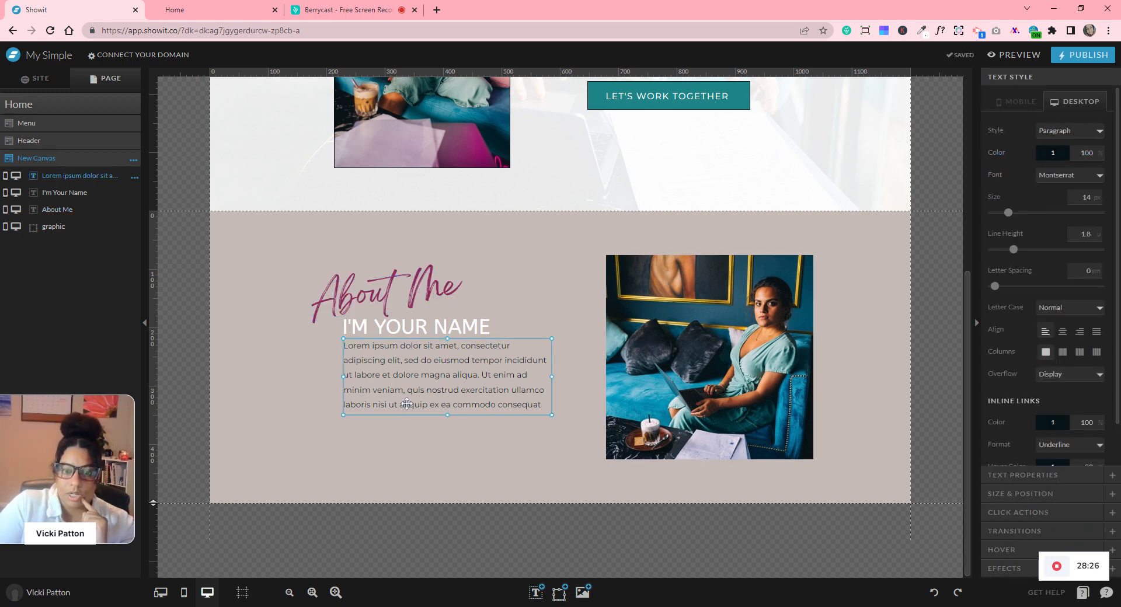
{"action": "double_click", "coordinate": [499, 383]}
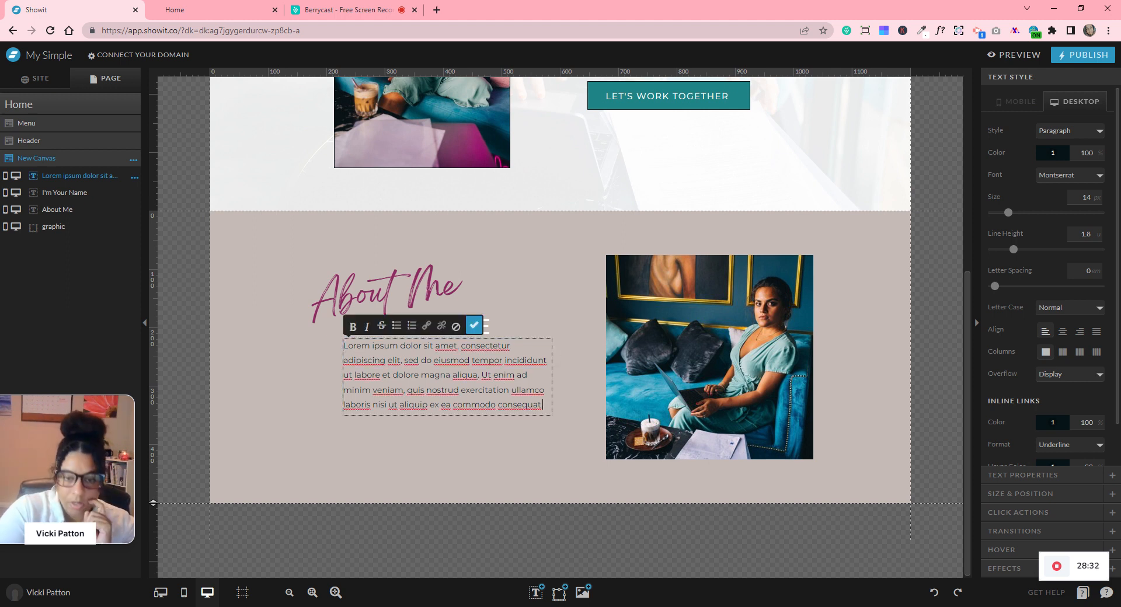
{"action": "key", "text": "Escape"}
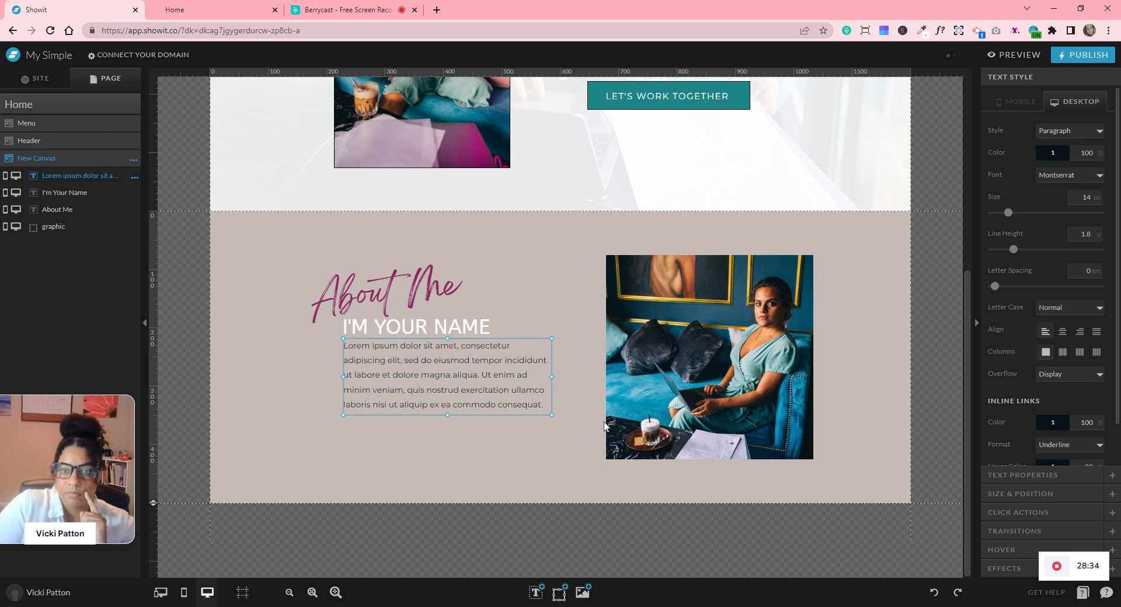
{"action": "left_click", "coordinate": [920, 417]}
- Copy the header's LET'S WORK TOGETHER button and paste it beneath the About Me paragraph
{"action": "scroll", "coordinate": [920, 416], "scroll_direction": "up", "scroll_amount": 3}
{"action": "scroll", "coordinate": [921, 422], "scroll_direction": "up", "scroll_amount": 2}
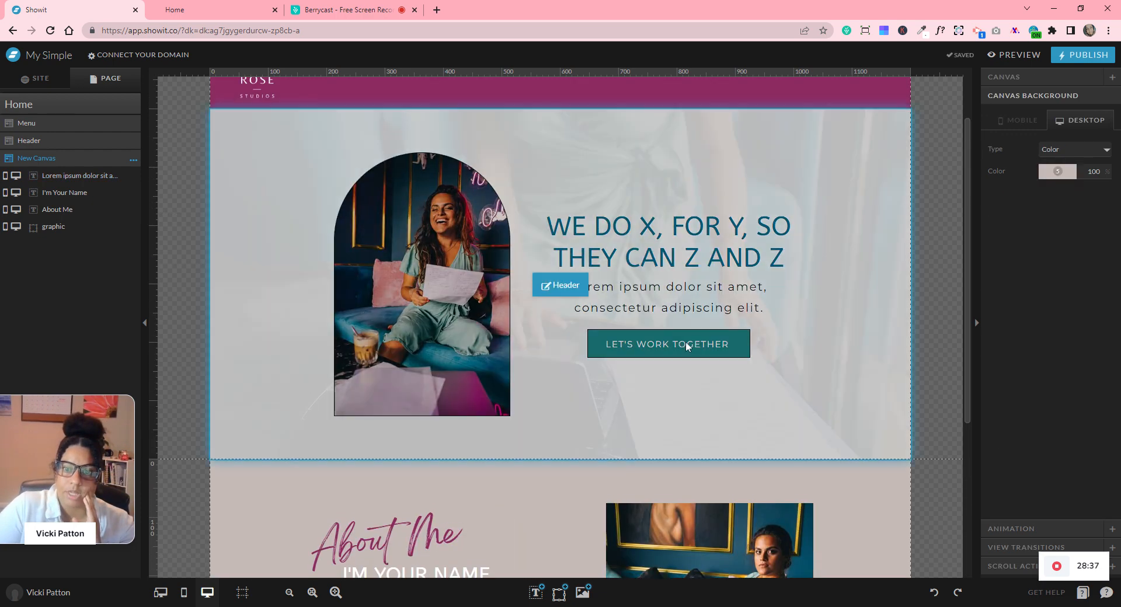
{"action": "left_click", "coordinate": [687, 346]}
{"action": "left_click_drag", "start_coordinate": [796, 332], "coordinate": [663, 370]}
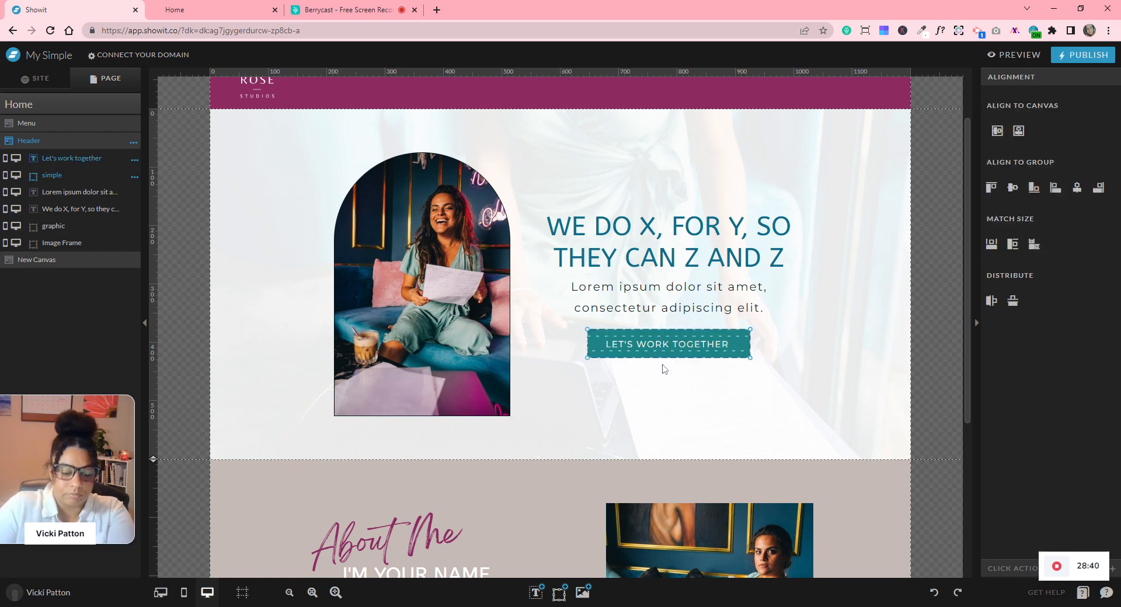
{"action": "scroll", "coordinate": [573, 391], "scroll_direction": "down", "scroll_amount": 4}
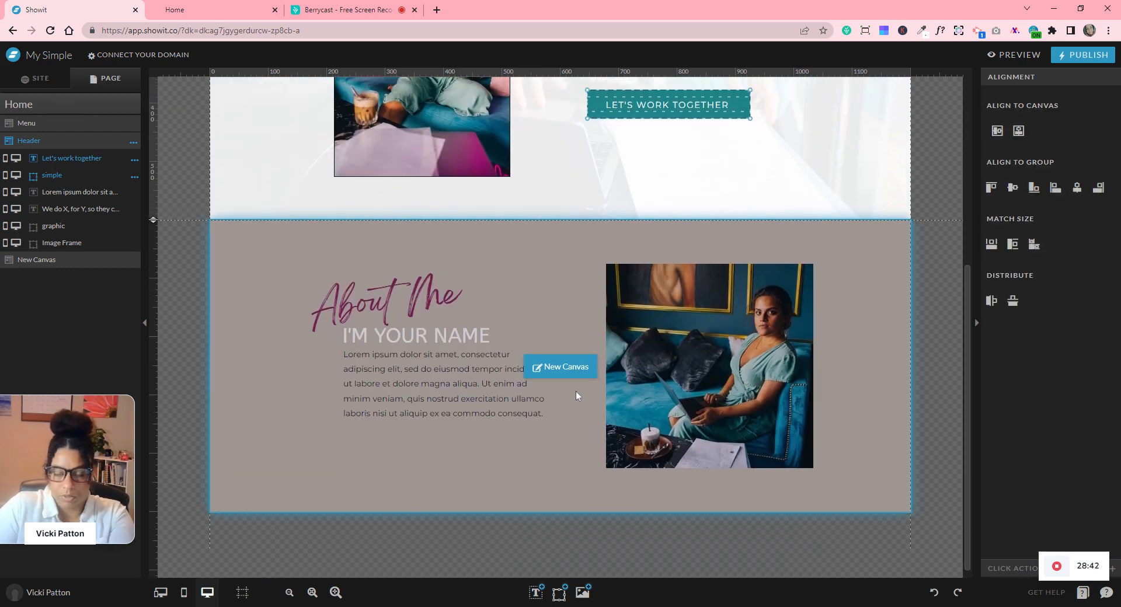
{"action": "scroll", "coordinate": [576, 391], "scroll_direction": "up", "scroll_amount": 1}
{"action": "scroll", "coordinate": [835, 224], "scroll_direction": "up", "scroll_amount": 2}
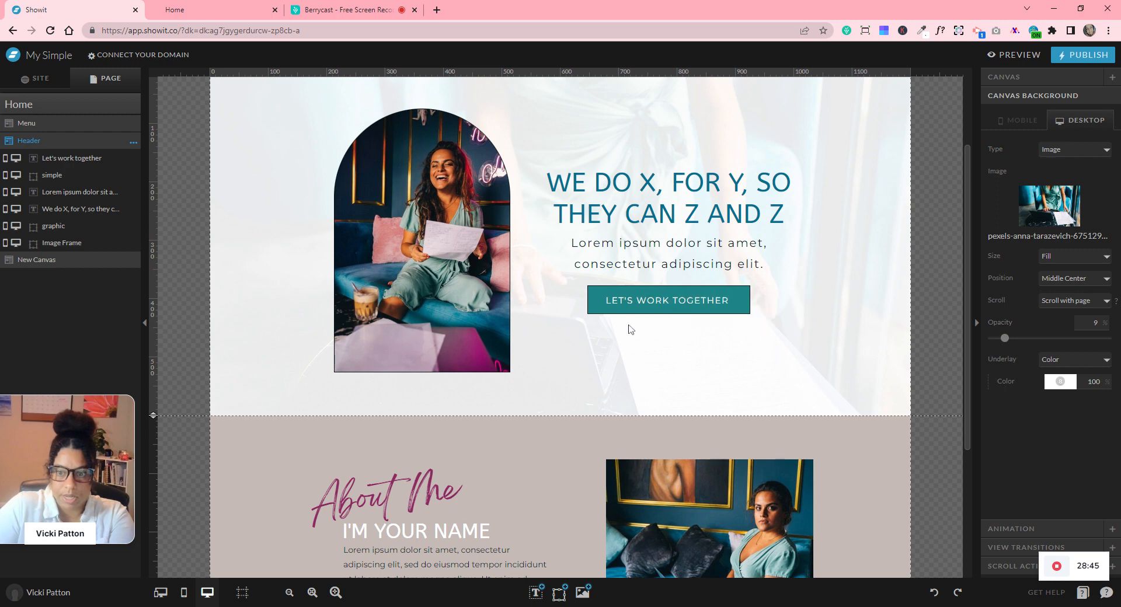
{"action": "scroll", "coordinate": [629, 328], "scroll_direction": "down", "scroll_amount": 3}
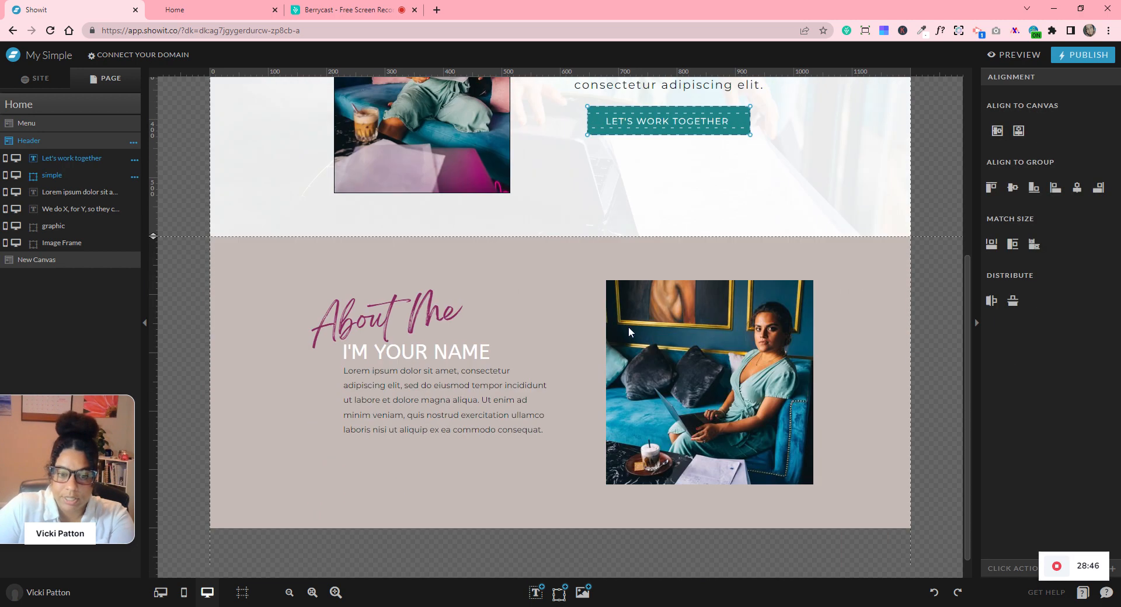
{"action": "left_click", "coordinate": [537, 292]}
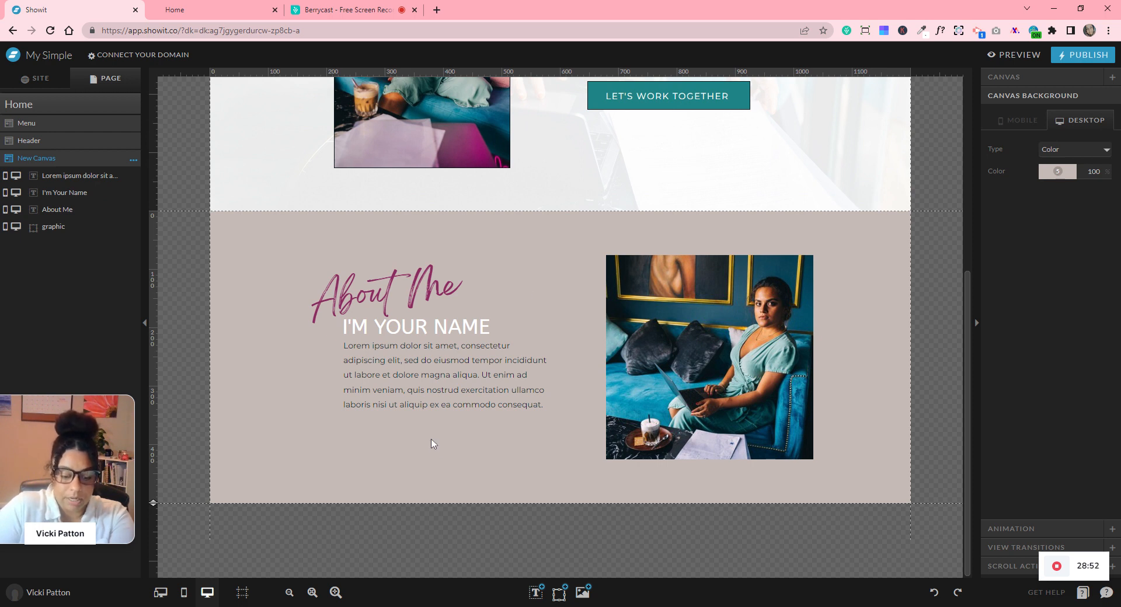
{"action": "key", "text": "ctrl+v"}
{"action": "left_click_drag", "start_coordinate": [629, 444], "coordinate": [389, 436]}
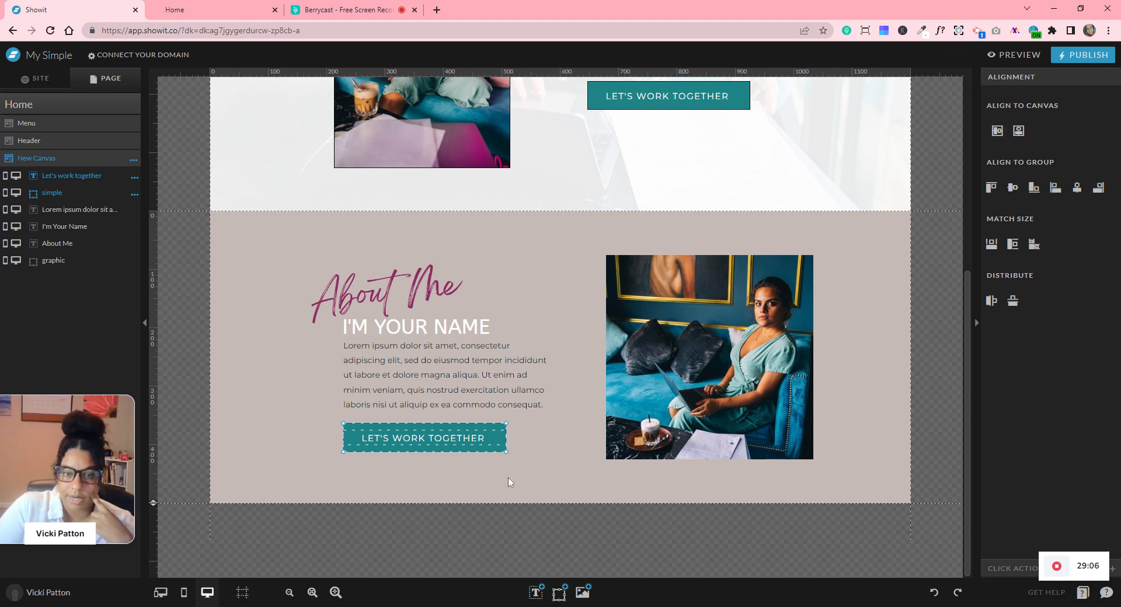
- Nudge the About Me script up and extend the section's bottom edge to 550 px
{"action": "left_click", "coordinate": [406, 270]}
{"action": "left_click_drag", "start_coordinate": [407, 269], "coordinate": [405, 260]}
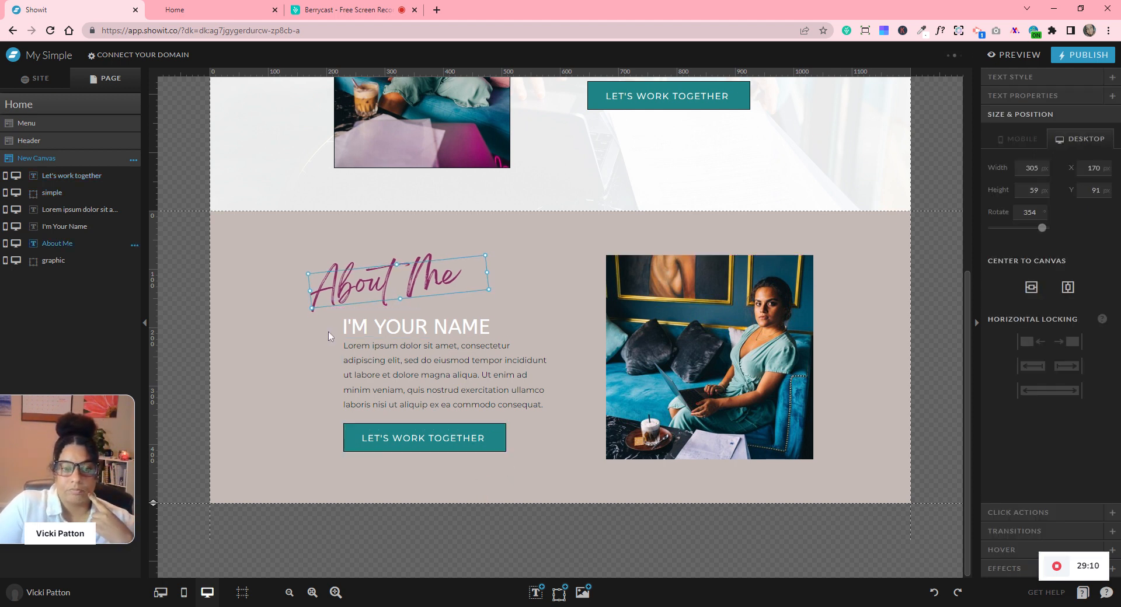
{"action": "left_click_drag", "start_coordinate": [328, 329], "coordinate": [345, 382]}
{"action": "left_click", "coordinate": [256, 375]}
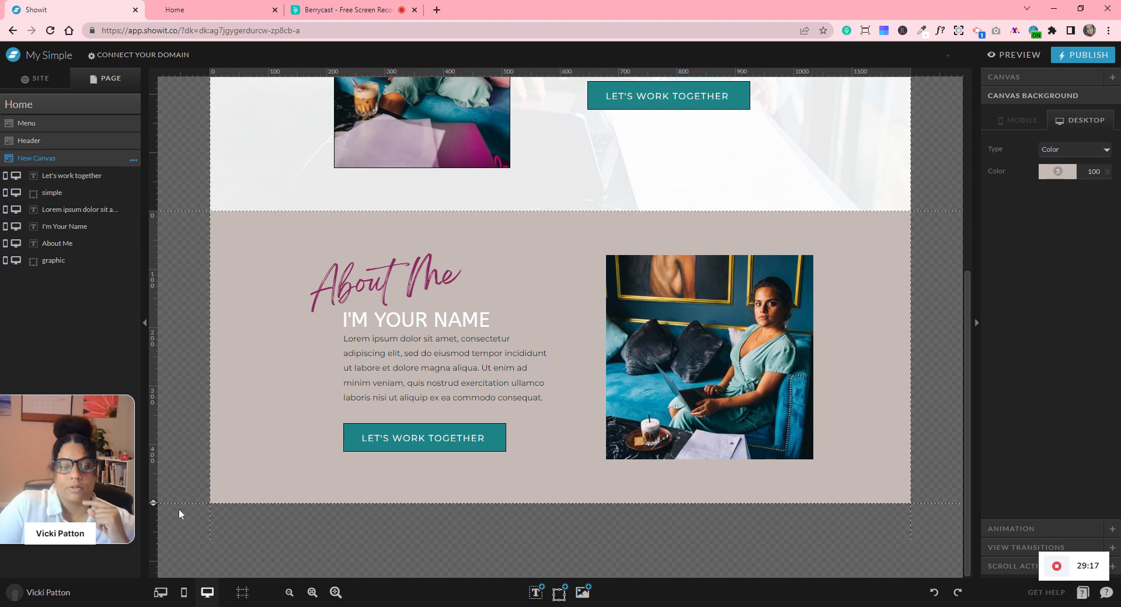
{"action": "left_click_drag", "start_coordinate": [153, 503], "coordinate": [158, 532]}
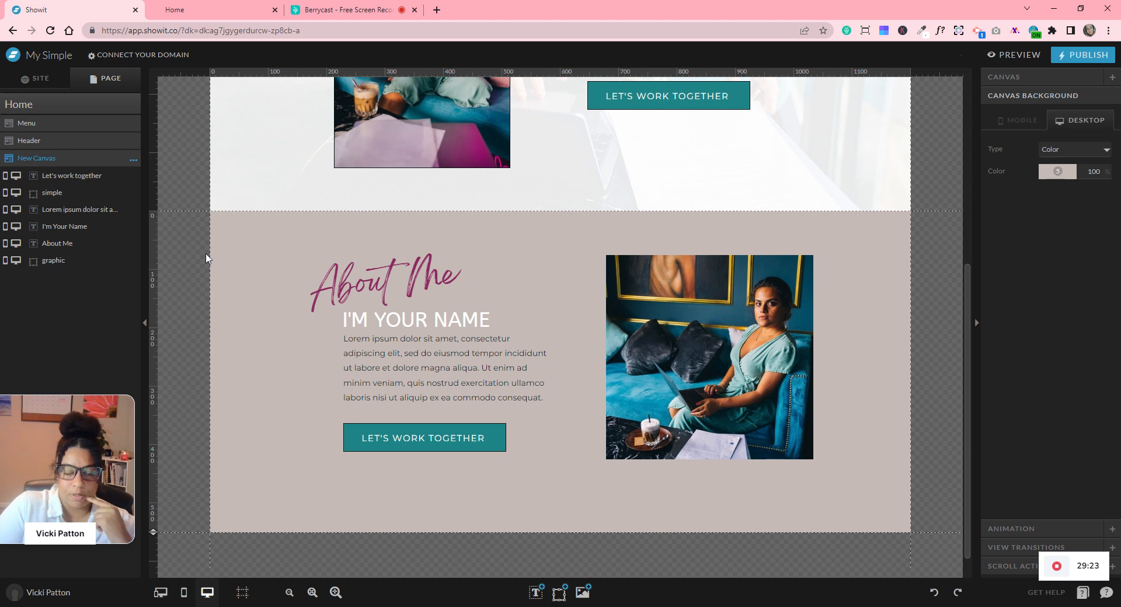
- Centre the photo and the About Me text group vertically, and shift the text nearer the photo
{"action": "left_click", "coordinate": [803, 335]}
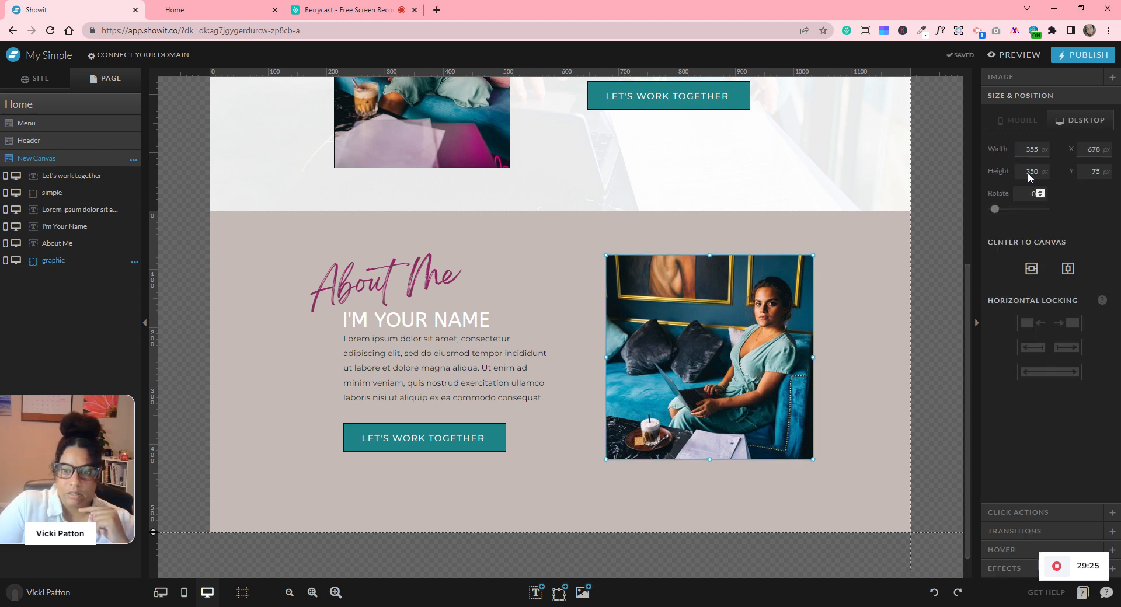
{"action": "left_click", "coordinate": [1031, 272]}
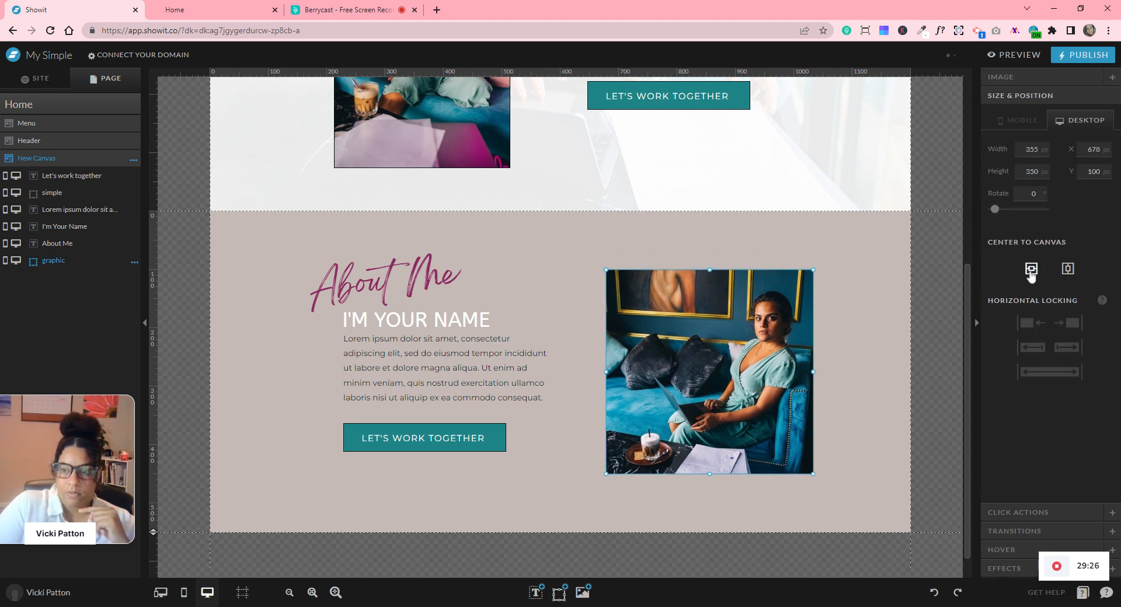
{"action": "left_click_drag", "start_coordinate": [264, 249], "coordinate": [431, 451]}
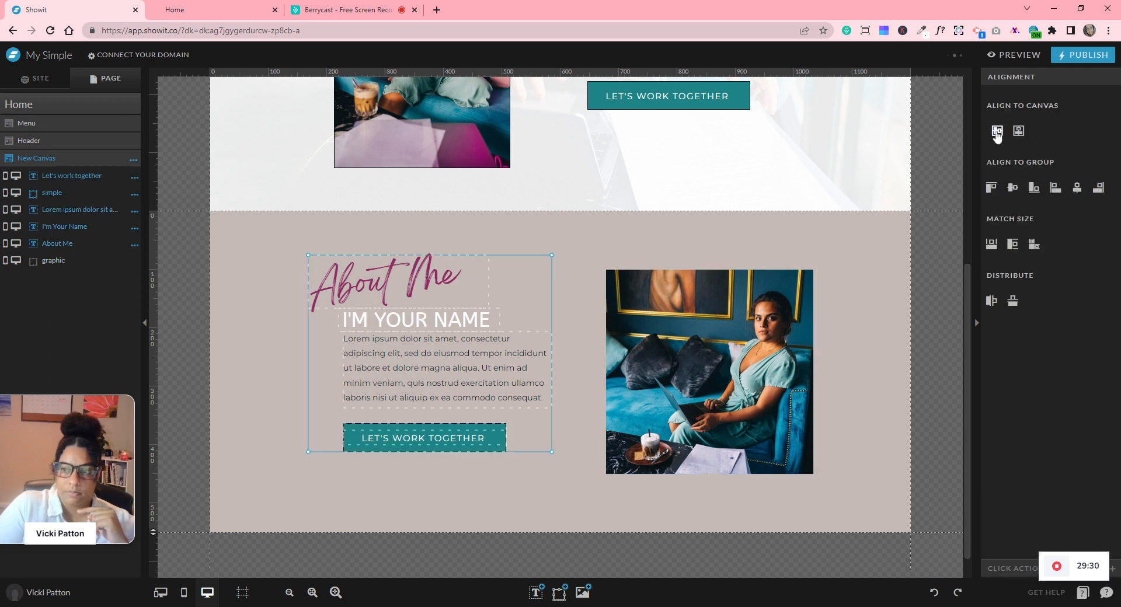
{"action": "left_click", "coordinate": [998, 132]}
{"action": "left_click_drag", "start_coordinate": [490, 380], "coordinate": [529, 380]}
{"action": "left_click", "coordinate": [270, 382]}
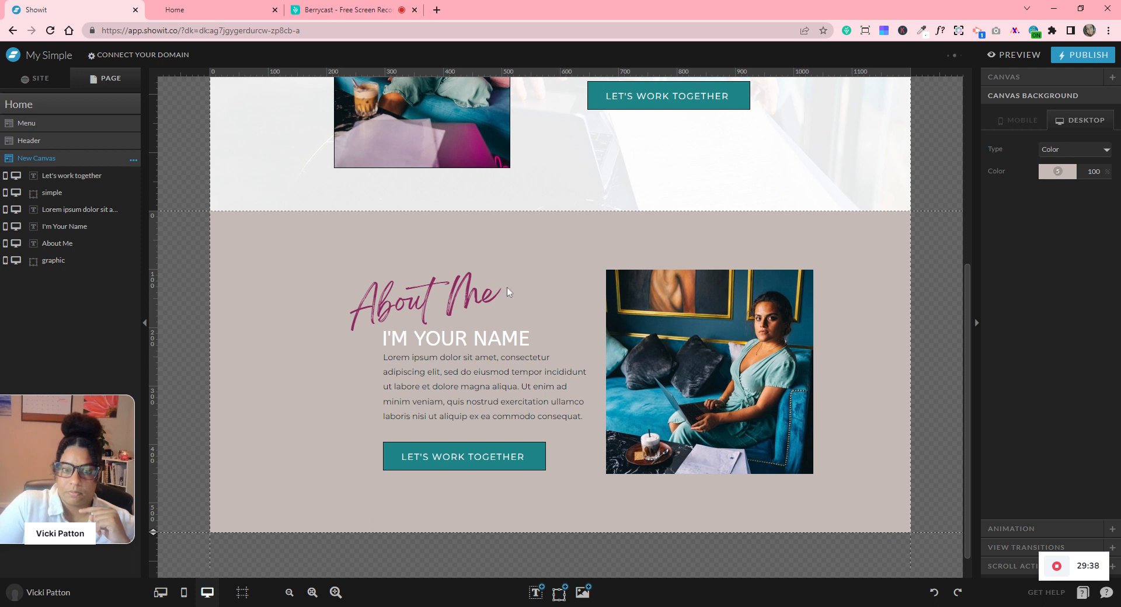
- Select all elements and centre the whole layout horizontally on the canvas, then reselect the photo
{"action": "key", "text": "ctrl+a"}
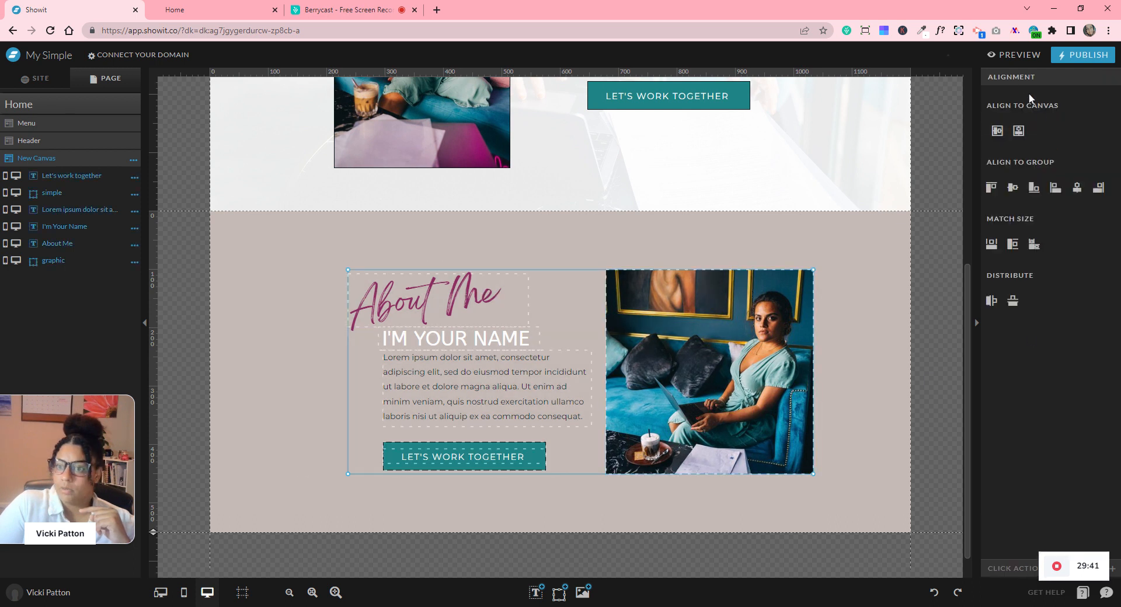
{"action": "left_click", "coordinate": [1018, 132]}
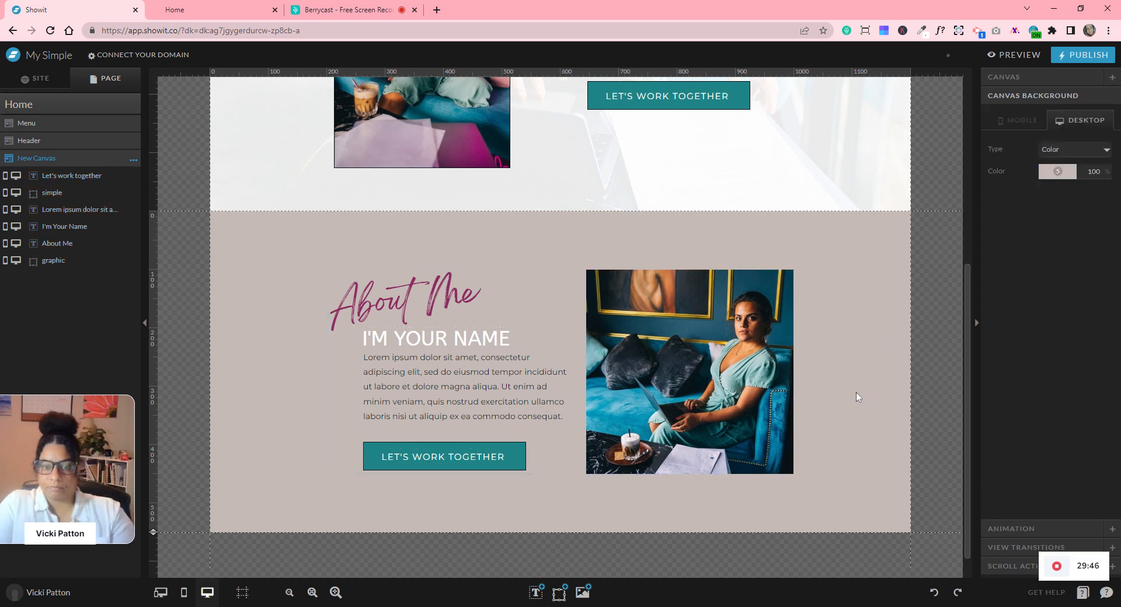
{"action": "left_click", "coordinate": [849, 456]}
{"action": "scroll", "coordinate": [849, 456], "scroll_direction": "up", "scroll_amount": 3}
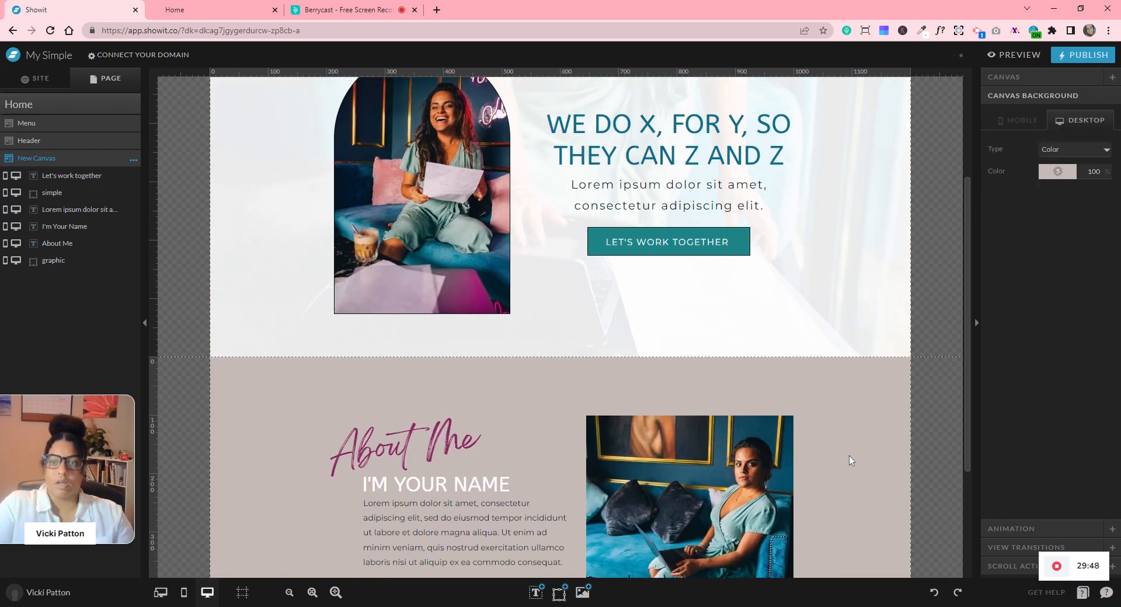
{"action": "scroll", "coordinate": [849, 456], "scroll_direction": "down", "scroll_amount": 4}
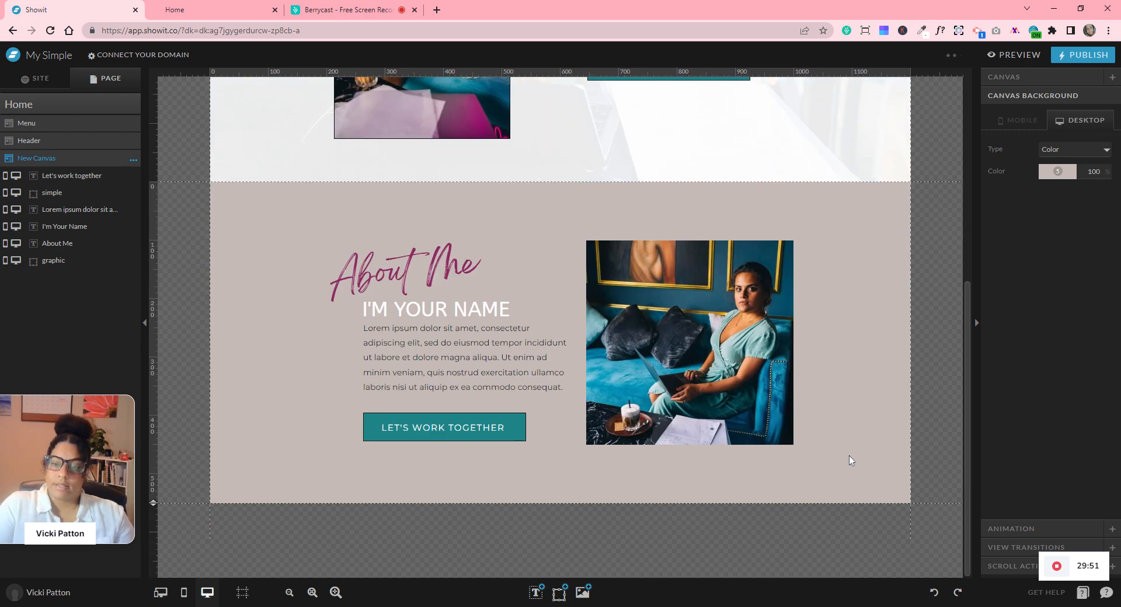
{"action": "left_click", "coordinate": [751, 385]}
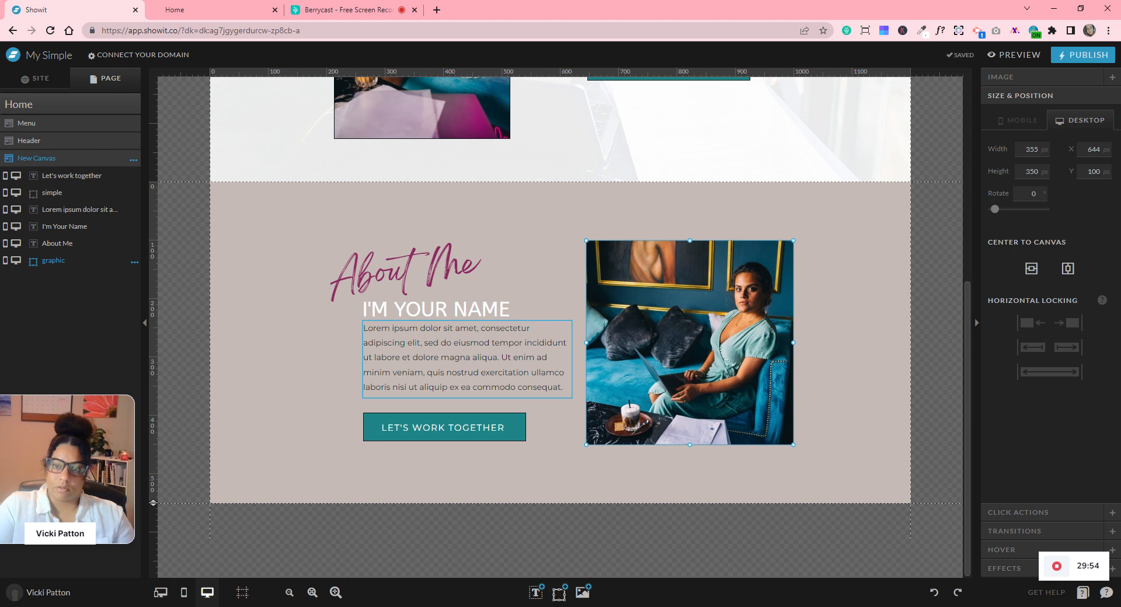
{"action": "mouse_move", "coordinate": [559, 592]}
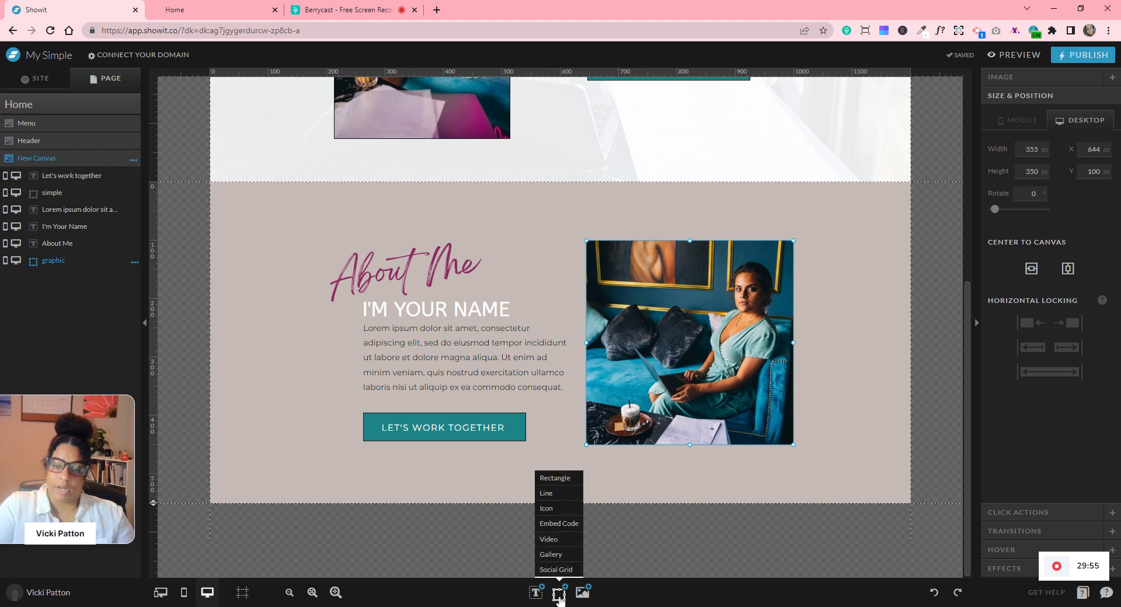
- Add a dark rectangle over the photo and size it to 357 × 352 px
{"action": "left_click", "coordinate": [555, 480]}
{"action": "left_click_drag", "start_coordinate": [558, 335], "coordinate": [724, 288]}
{"action": "left_click", "coordinate": [721, 408]}
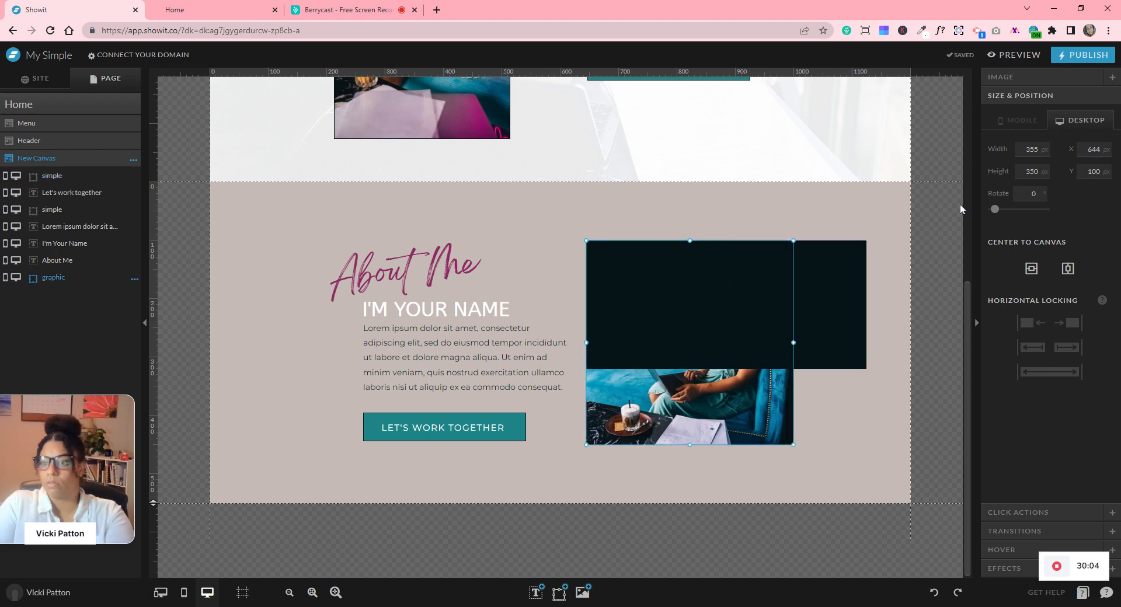
{"action": "left_click", "coordinate": [829, 324]}
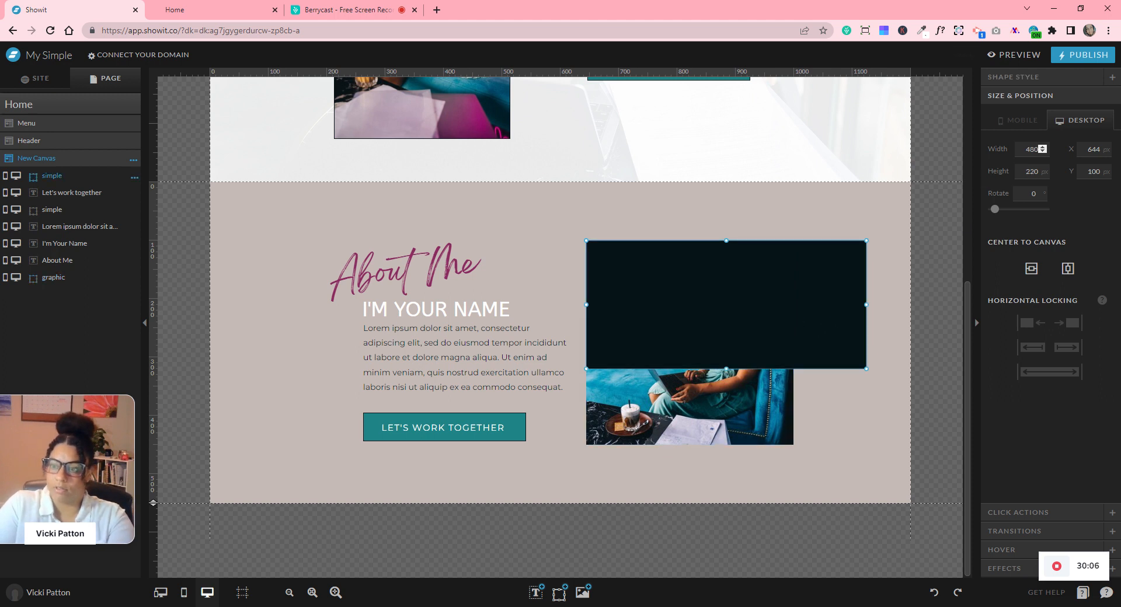
{"action": "double_click", "coordinate": [1032, 150]}
{"action": "type", "text": "355"}
{"action": "key", "text": "Tab"}
{"action": "type", "text": "350"}
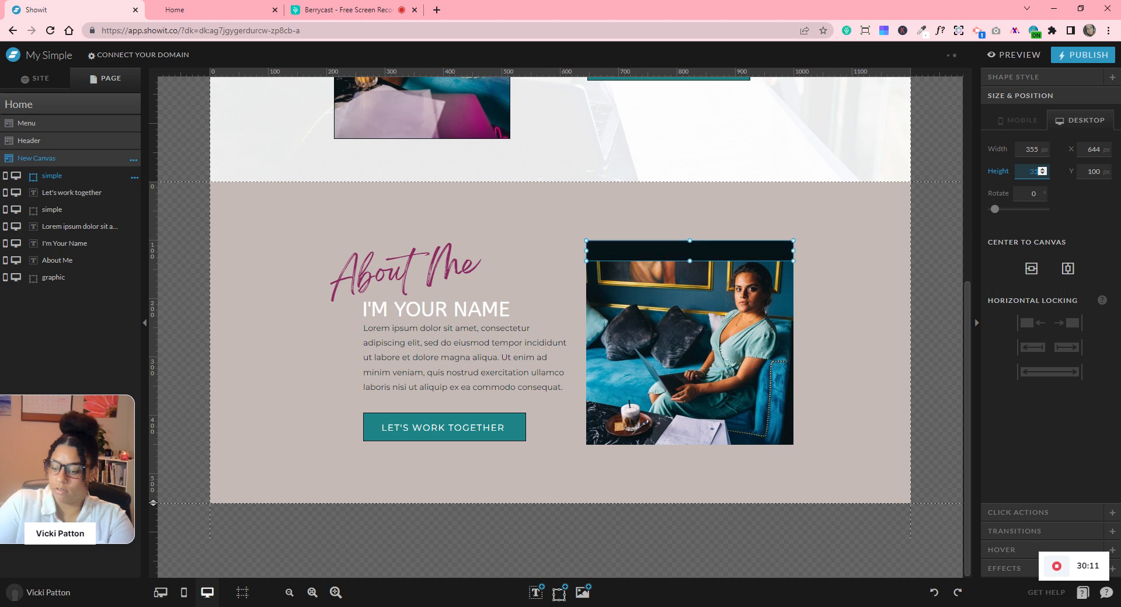
{"action": "left_click", "coordinate": [1037, 149]}
{"action": "left_click", "coordinate": [1041, 147]}
{"action": "left_click", "coordinate": [1041, 147]}
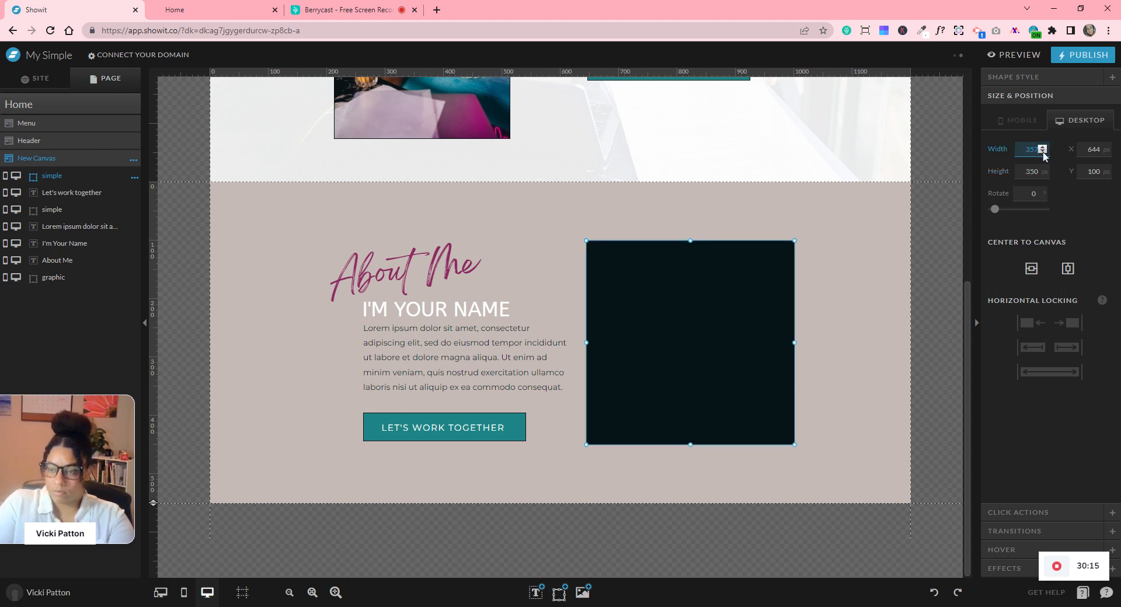
{"action": "left_click", "coordinate": [1043, 168]}
{"action": "left_click", "coordinate": [1042, 169]}
{"action": "left_click", "coordinate": [1042, 169]}
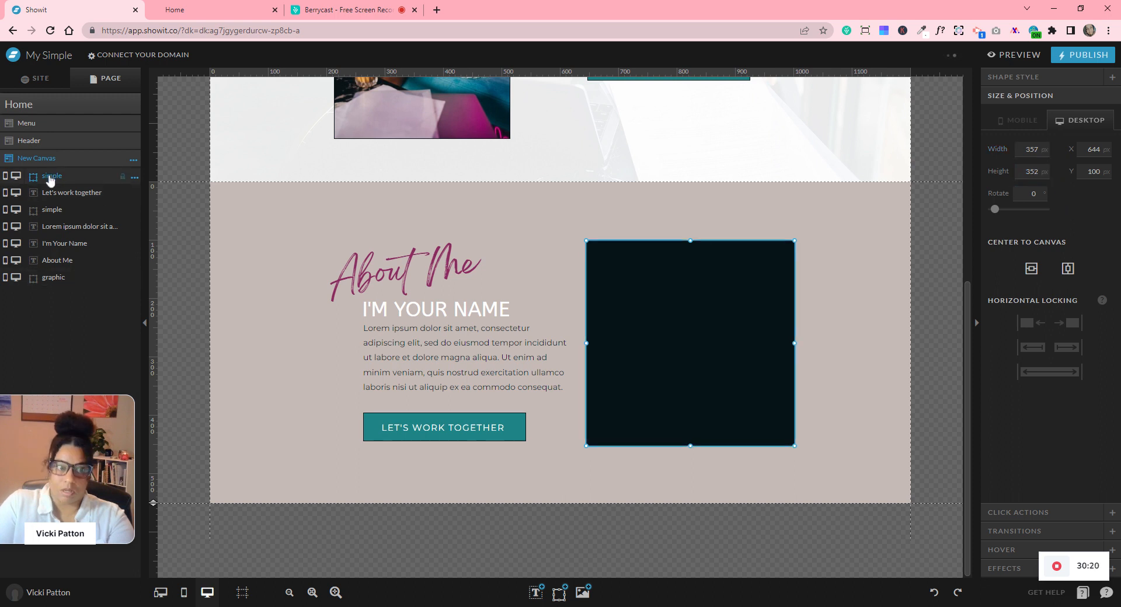
- Move the rectangle behind the photo in the layer order and centre the two on each other
{"action": "left_click_drag", "start_coordinate": [47, 181], "coordinate": [61, 284]}
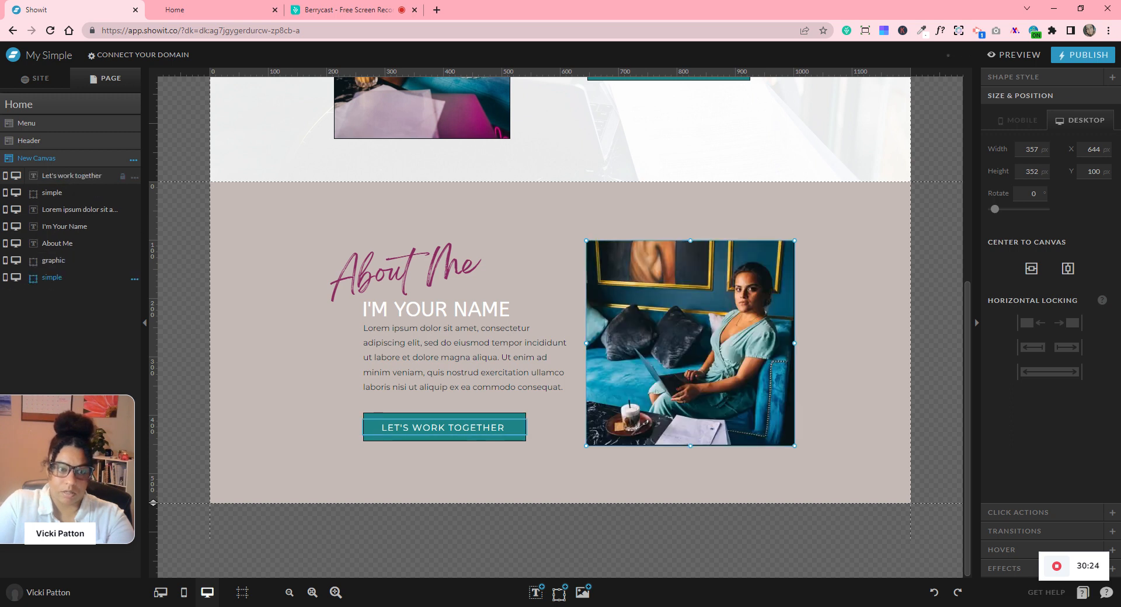
{"action": "left_click", "coordinate": [843, 334]}
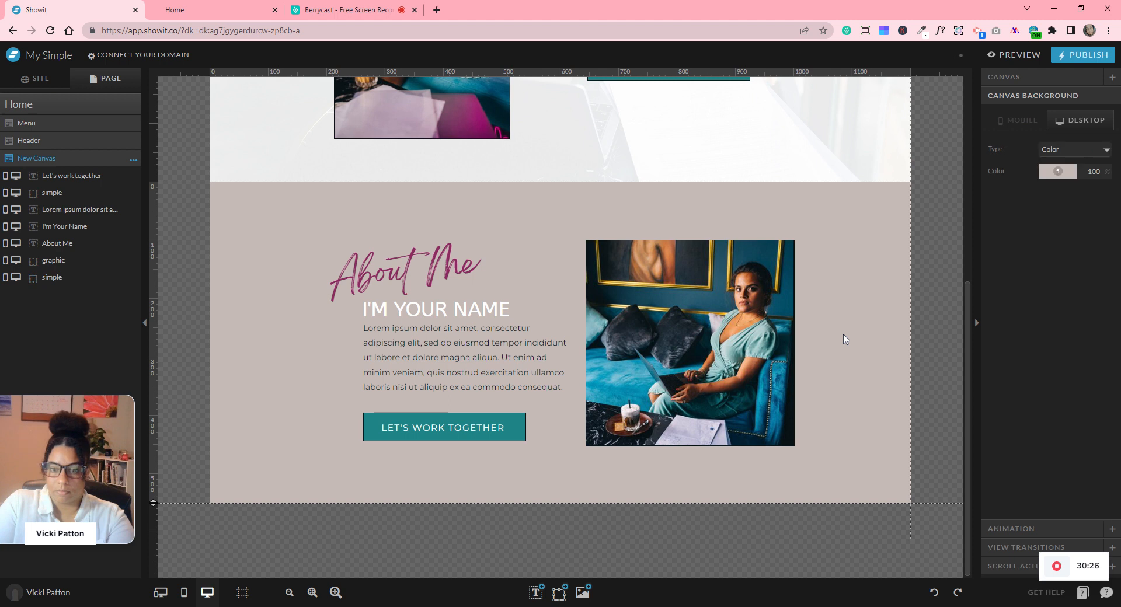
{"action": "left_click_drag", "start_coordinate": [935, 321], "coordinate": [759, 332]}
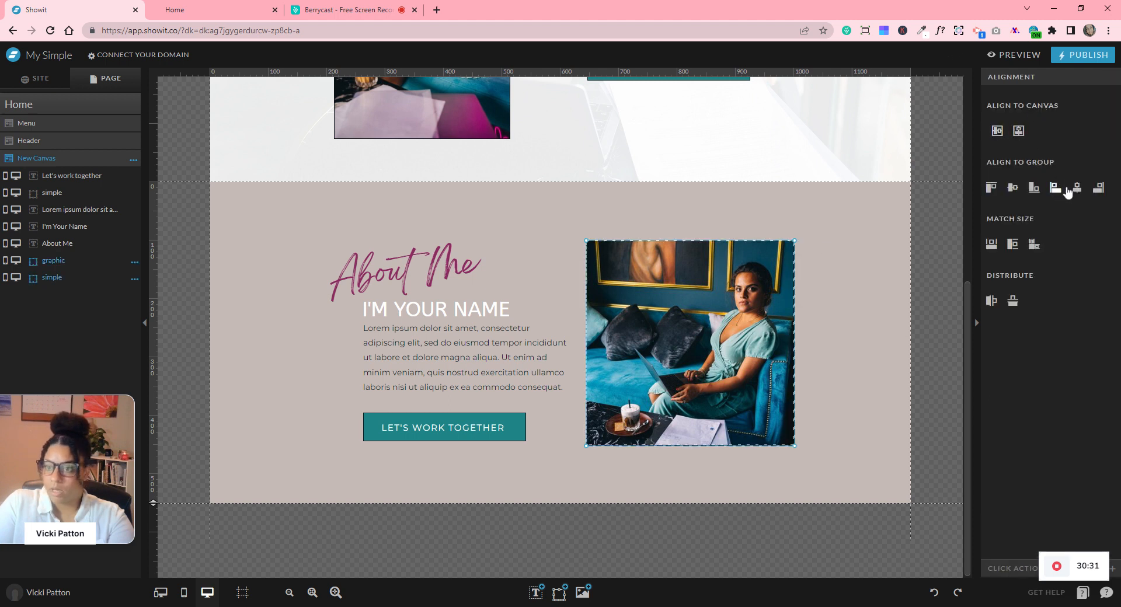
{"action": "left_click", "coordinate": [1013, 190]}
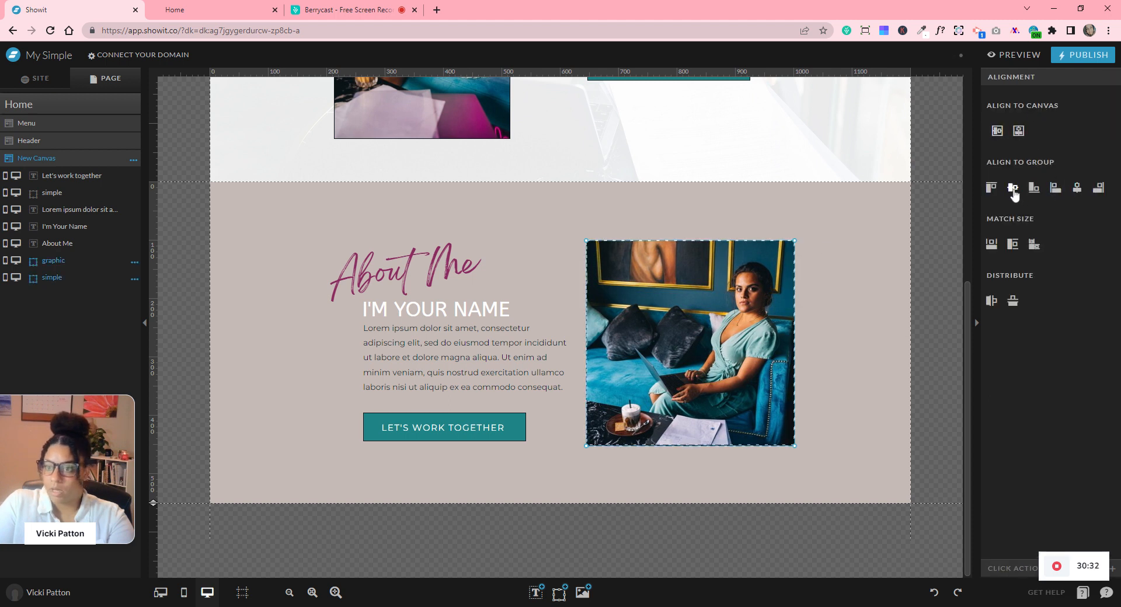
{"action": "left_click", "coordinate": [935, 308]}
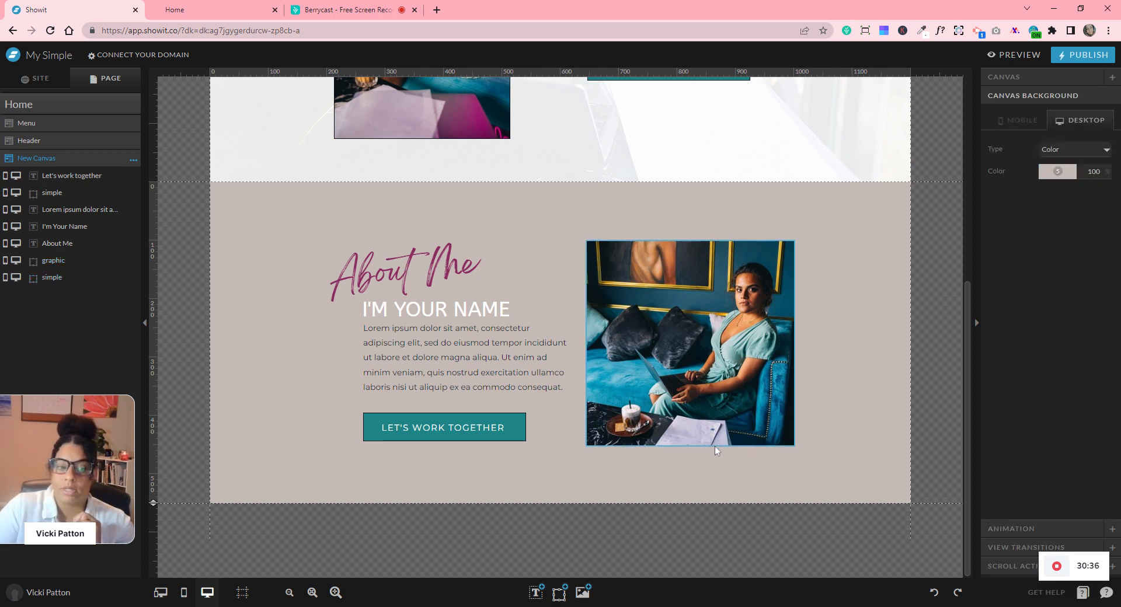
- In the mobile view, extend the New Canvas section and apply the Auto mobile layout
{"action": "left_click", "coordinate": [184, 595]}
{"action": "scroll", "coordinate": [715, 446], "scroll_direction": "down", "scroll_amount": 5}
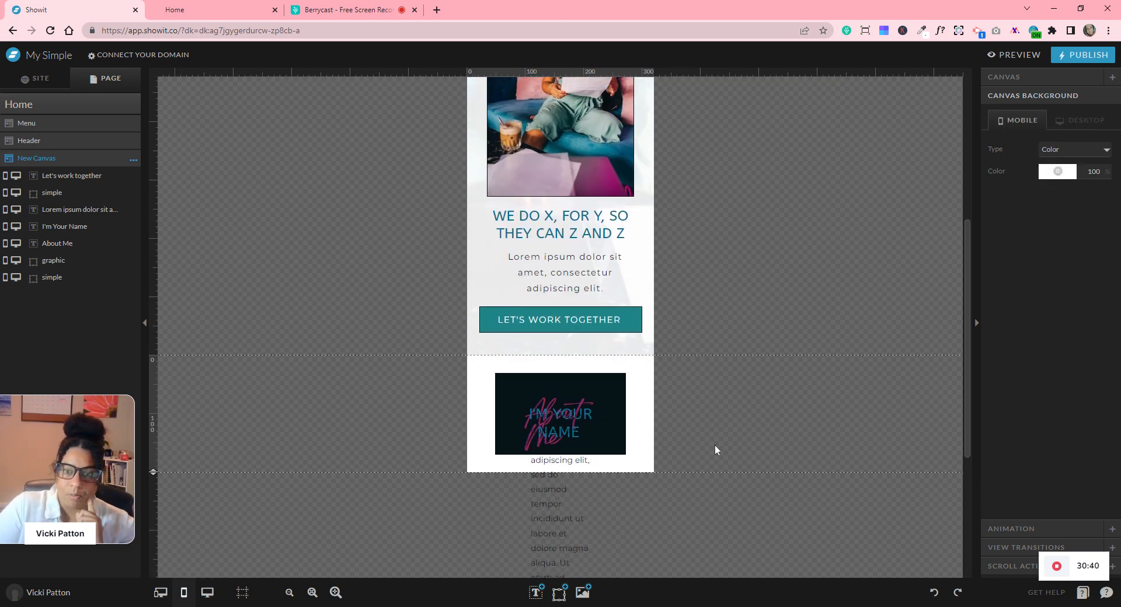
{"action": "scroll", "coordinate": [715, 450], "scroll_direction": "down", "scroll_amount": 4}
{"action": "left_click_drag", "start_coordinate": [152, 239], "coordinate": [243, 498]}
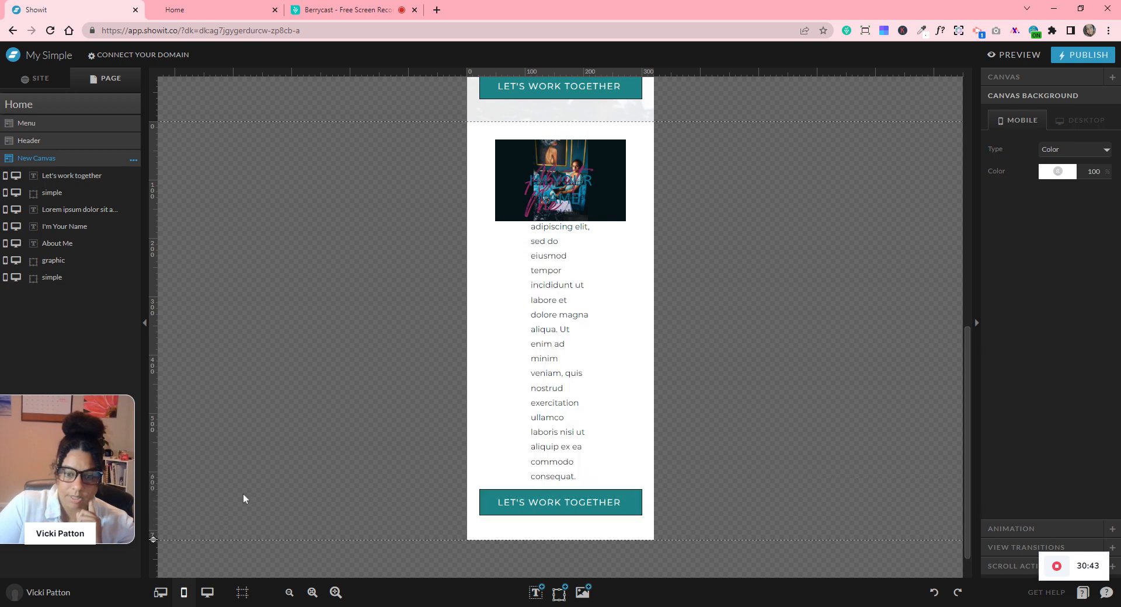
{"action": "left_click", "coordinate": [133, 160]}
{"action": "left_click", "coordinate": [159, 279]}
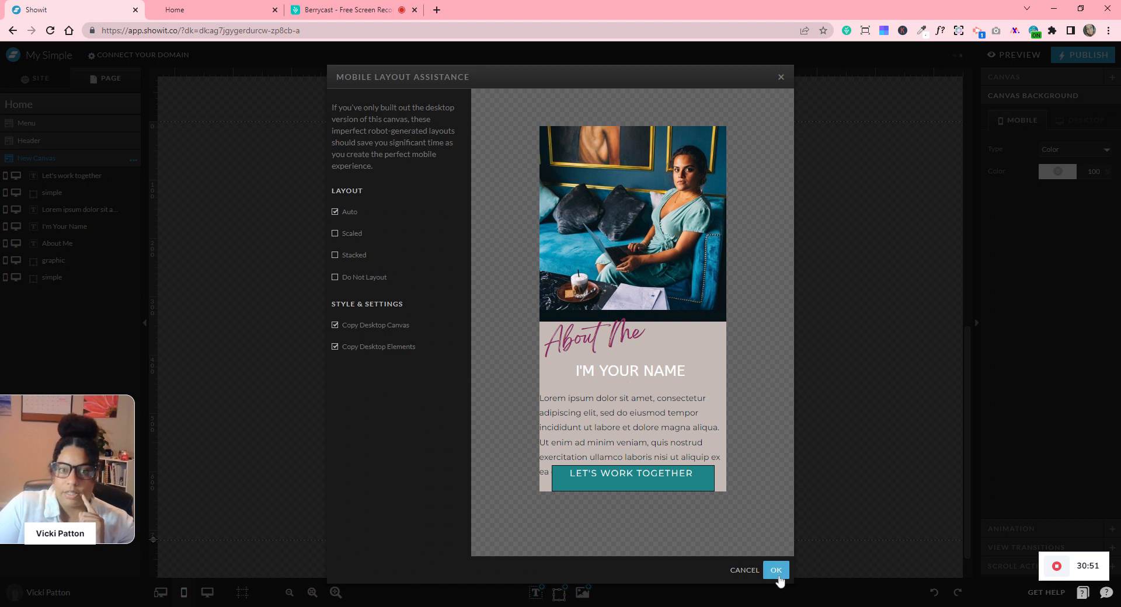
{"action": "left_click", "coordinate": [775, 570]}
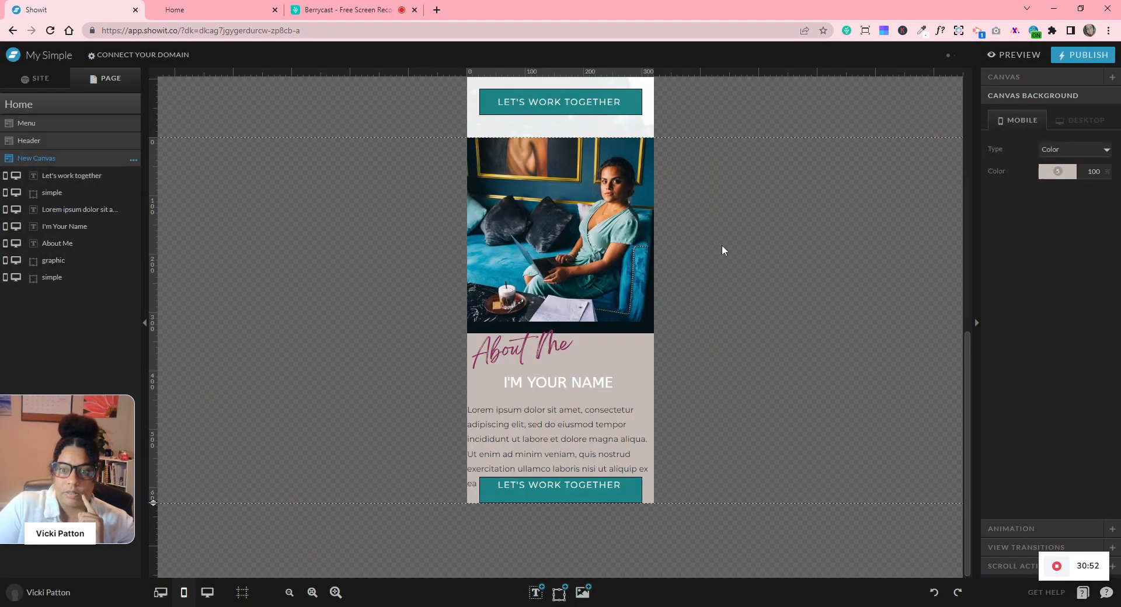
- Make the mobile section taller and move the LET'S WORK TOGETHER button off the page to the right
{"action": "left_click", "coordinate": [601, 261]}
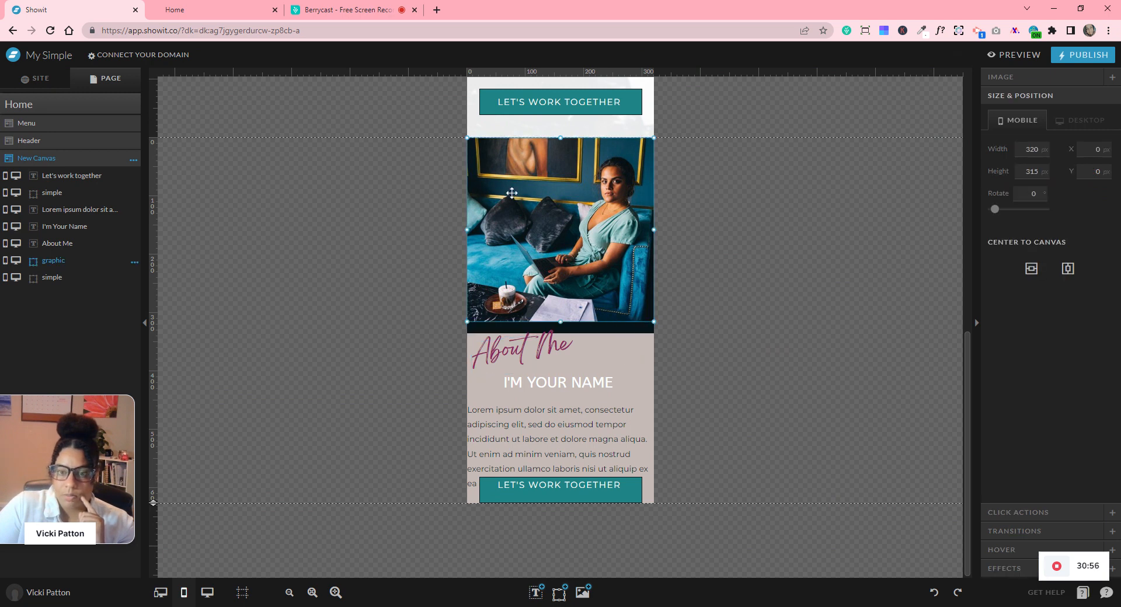
{"action": "scroll", "coordinate": [789, 313], "scroll_direction": "up", "scroll_amount": 4}
{"action": "scroll", "coordinate": [790, 312], "scroll_direction": "down", "scroll_amount": 4}
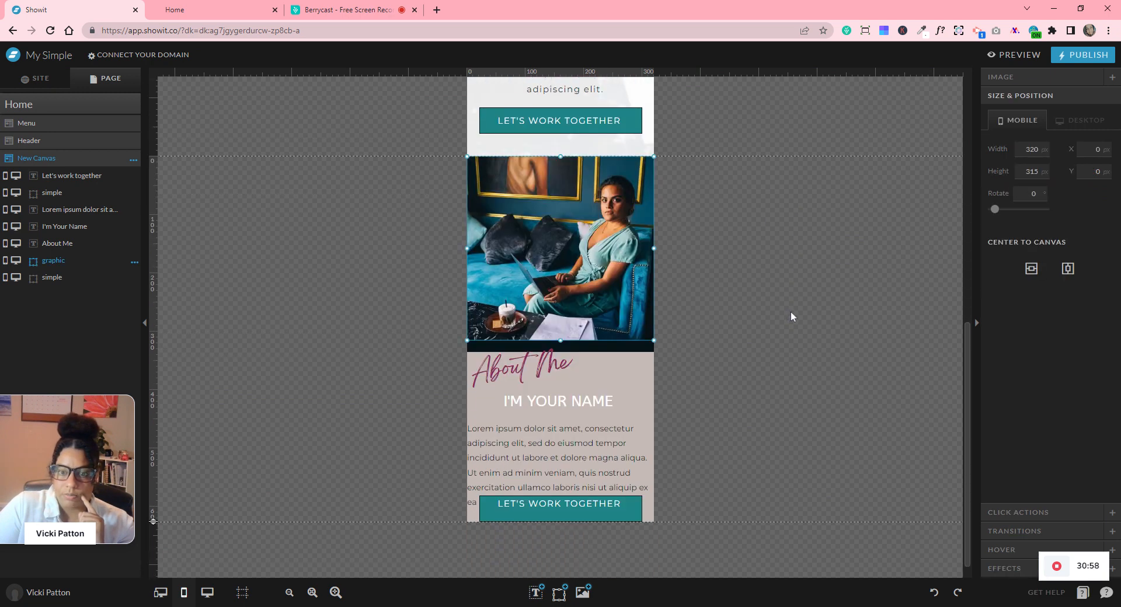
{"action": "left_click_drag", "start_coordinate": [154, 503], "coordinate": [162, 586]}
{"action": "scroll", "coordinate": [434, 392], "scroll_direction": "down", "scroll_amount": 3}
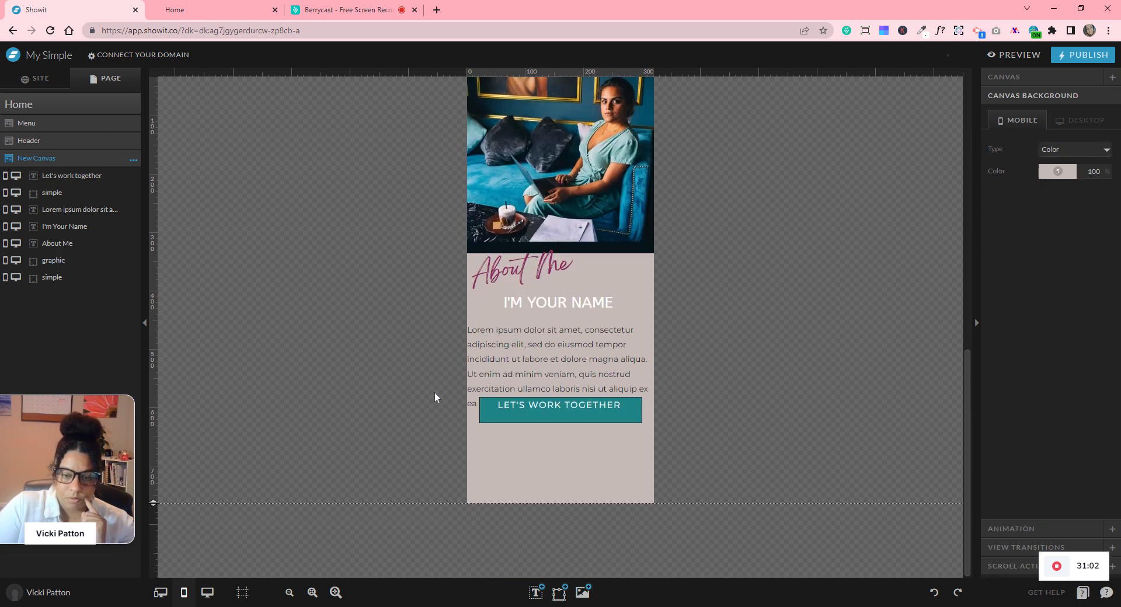
{"action": "left_click", "coordinate": [605, 405]}
{"action": "left_click_drag", "start_coordinate": [605, 405], "coordinate": [561, 419]}
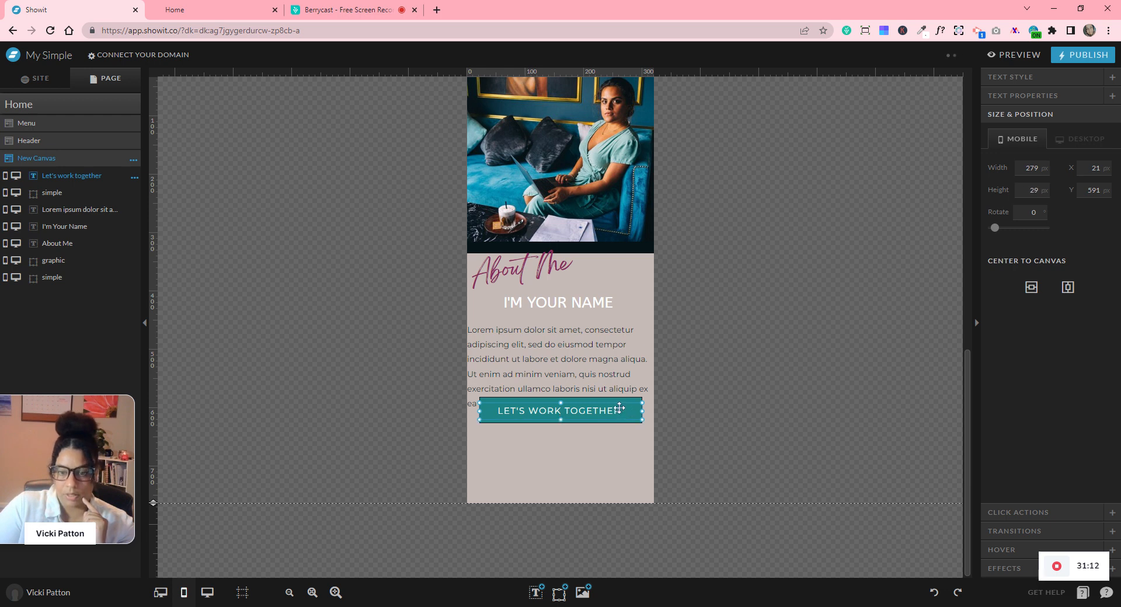
{"action": "left_click", "coordinate": [672, 417]}
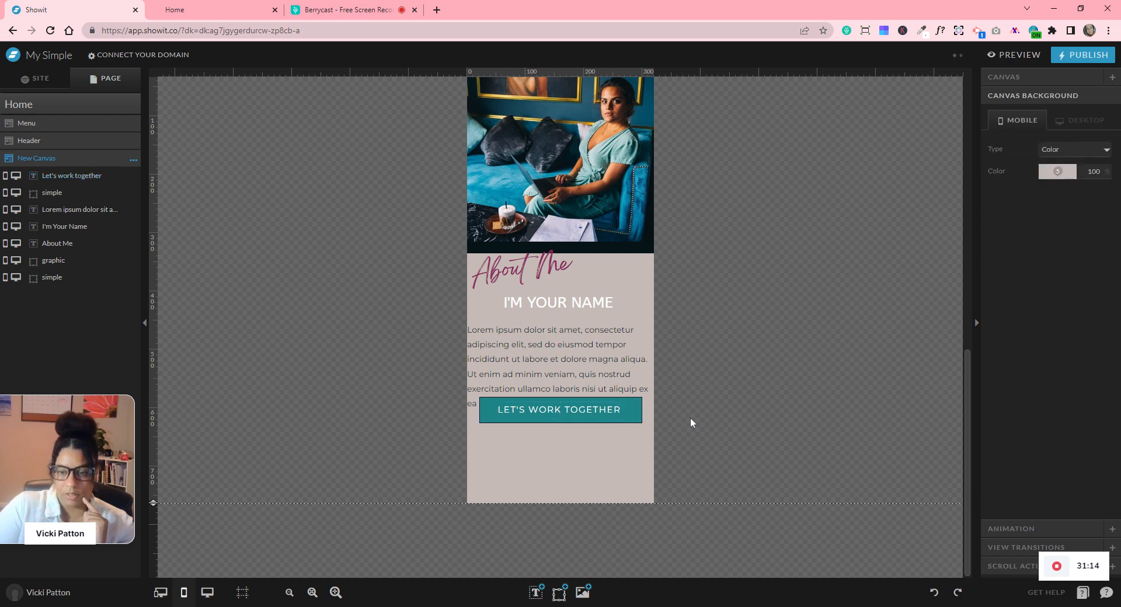
{"action": "left_click", "coordinate": [618, 412]}
{"action": "left_click_drag", "start_coordinate": [622, 420], "coordinate": [884, 461]}
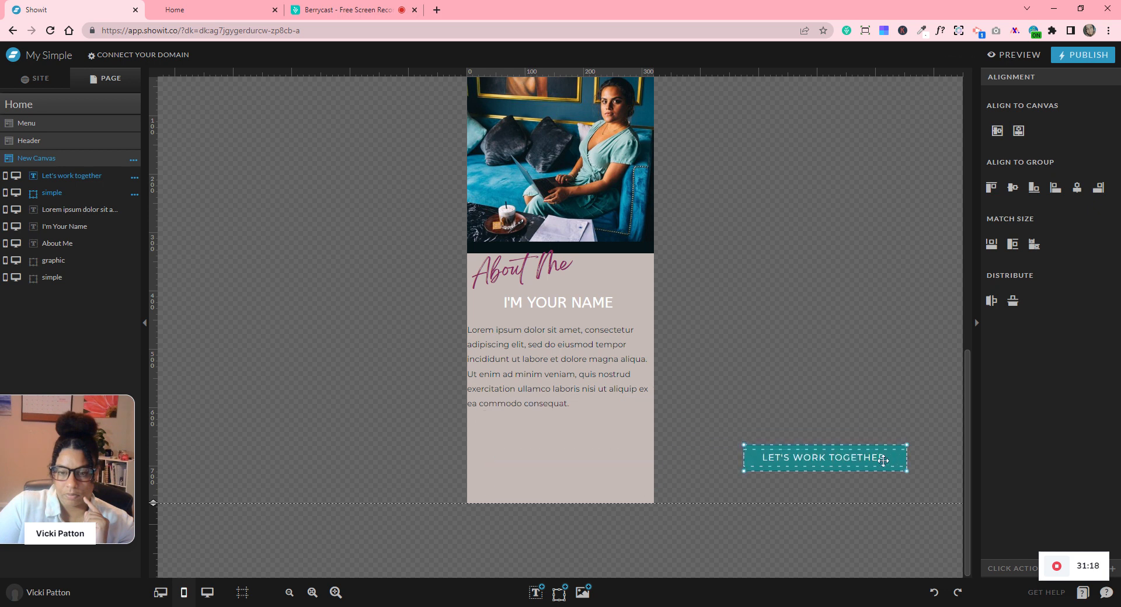
- Park the Lorem ipsum paragraph off-page left, lower I'M YOUR NAME, and shorten the photo backdrop to 315 px
{"action": "left_click", "coordinate": [610, 344]}
{"action": "left_click_drag", "start_coordinate": [560, 364], "coordinate": [355, 391]}
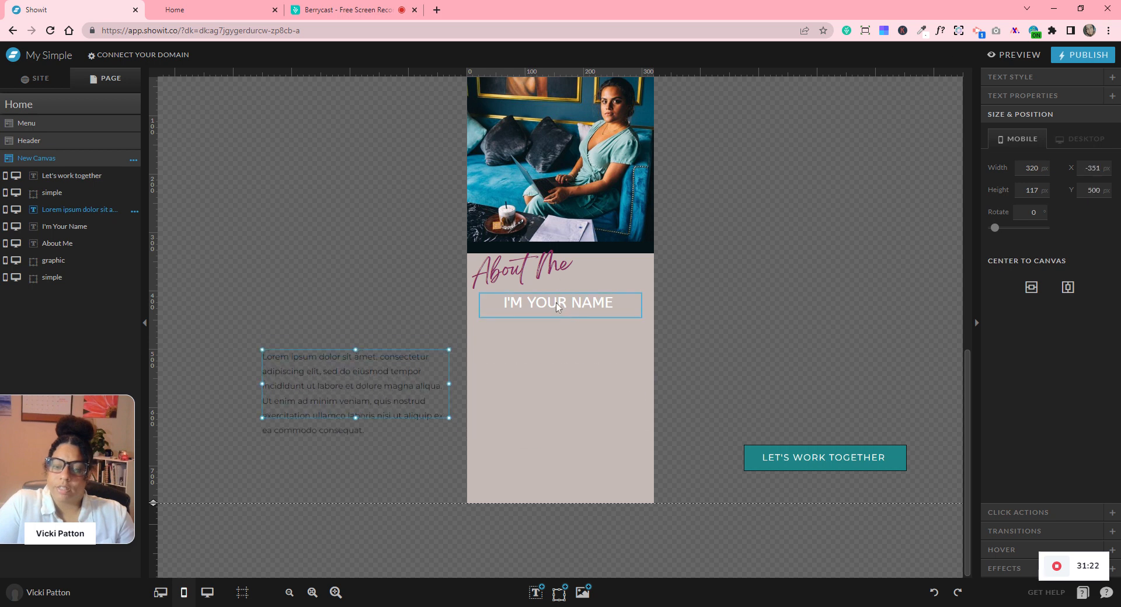
{"action": "left_click_drag", "start_coordinate": [556, 302], "coordinate": [560, 337]}
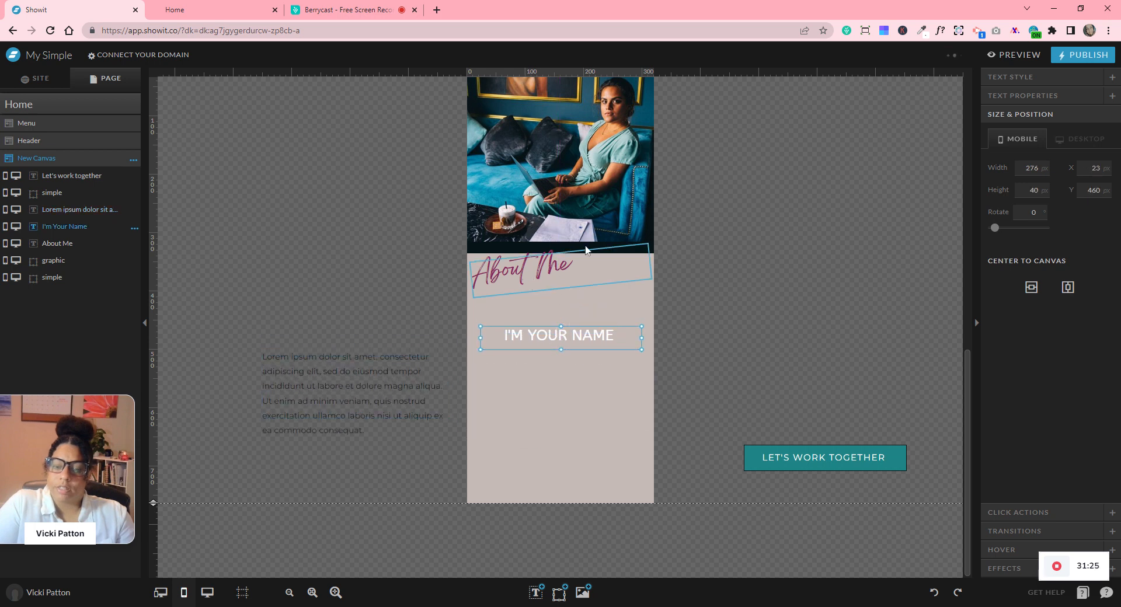
{"action": "left_click", "coordinate": [671, 249]}
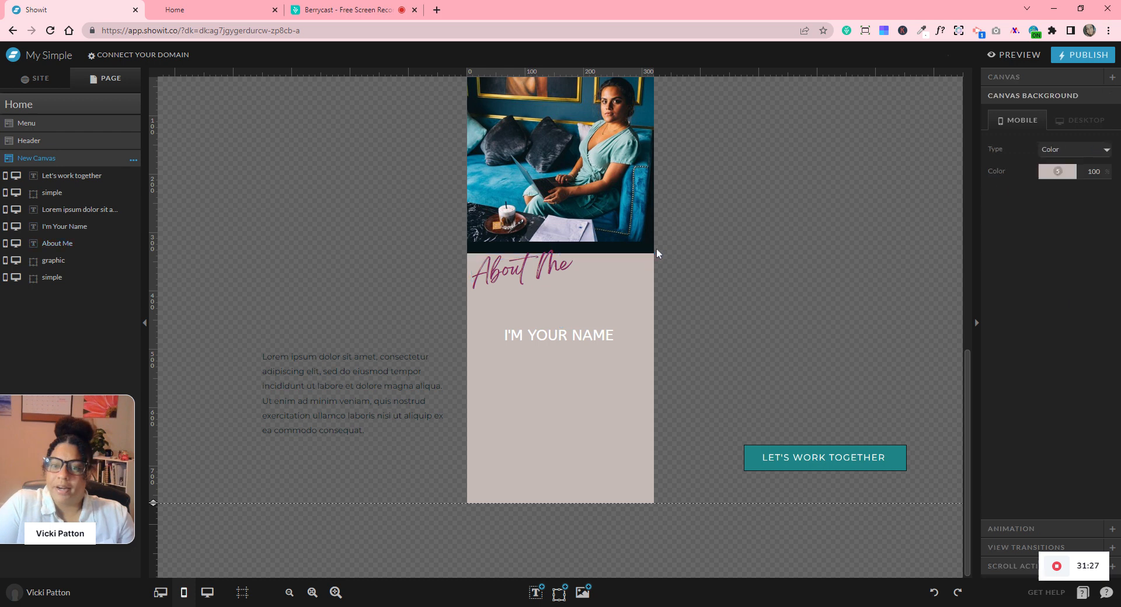
{"action": "left_click", "coordinate": [560, 247]}
{"action": "left_click_drag", "start_coordinate": [562, 253], "coordinate": [560, 243]}
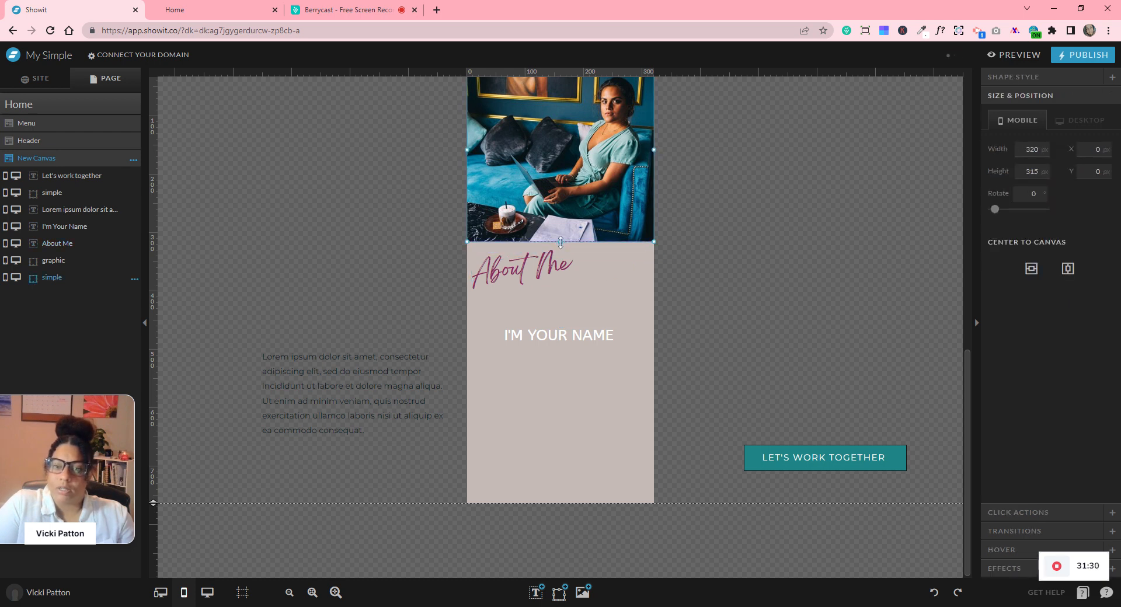
{"action": "left_click", "coordinate": [725, 286]}
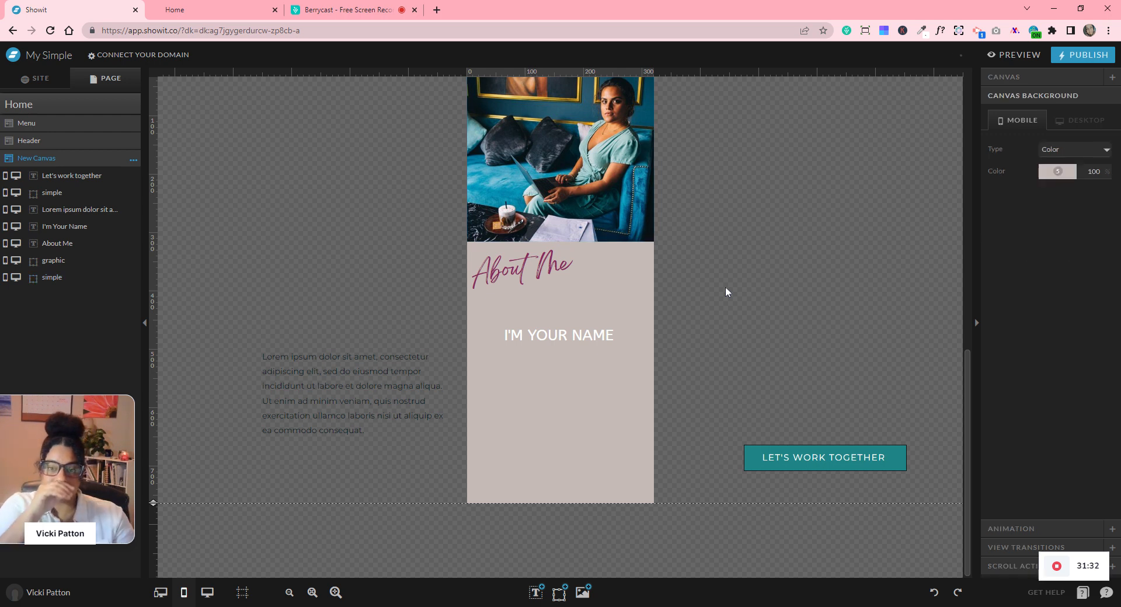
- Hide the dark shape beside the photo on mobile and centre the photo on the canvas
{"action": "scroll", "coordinate": [745, 286], "scroll_direction": "up", "scroll_amount": 6}
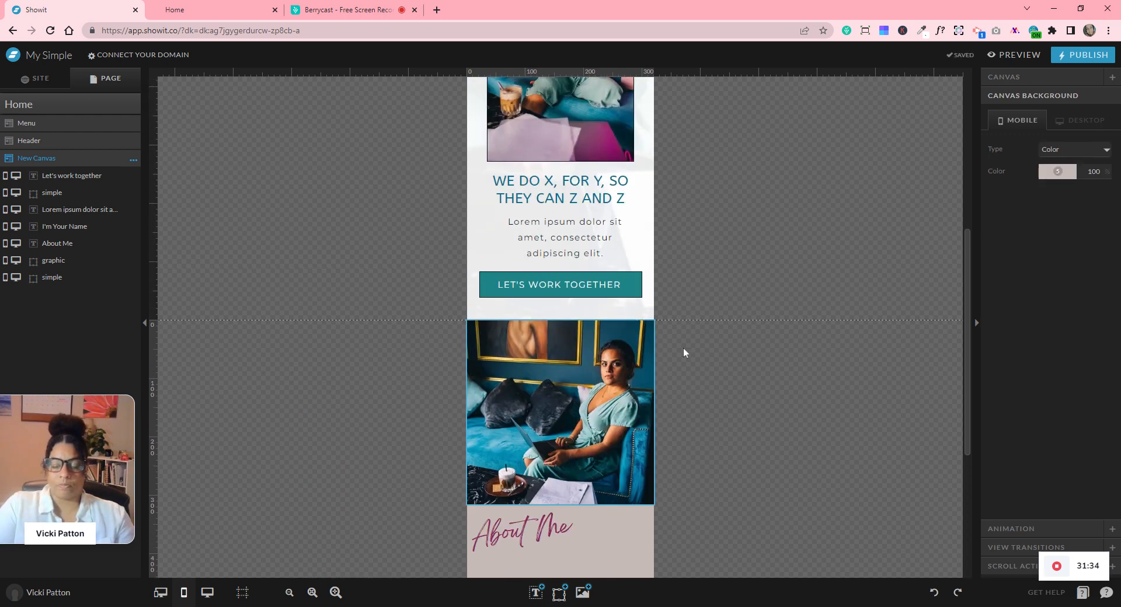
{"action": "scroll", "coordinate": [754, 354], "scroll_direction": "up", "scroll_amount": 2}
{"action": "scroll", "coordinate": [752, 351], "scroll_direction": "down", "scroll_amount": 8}
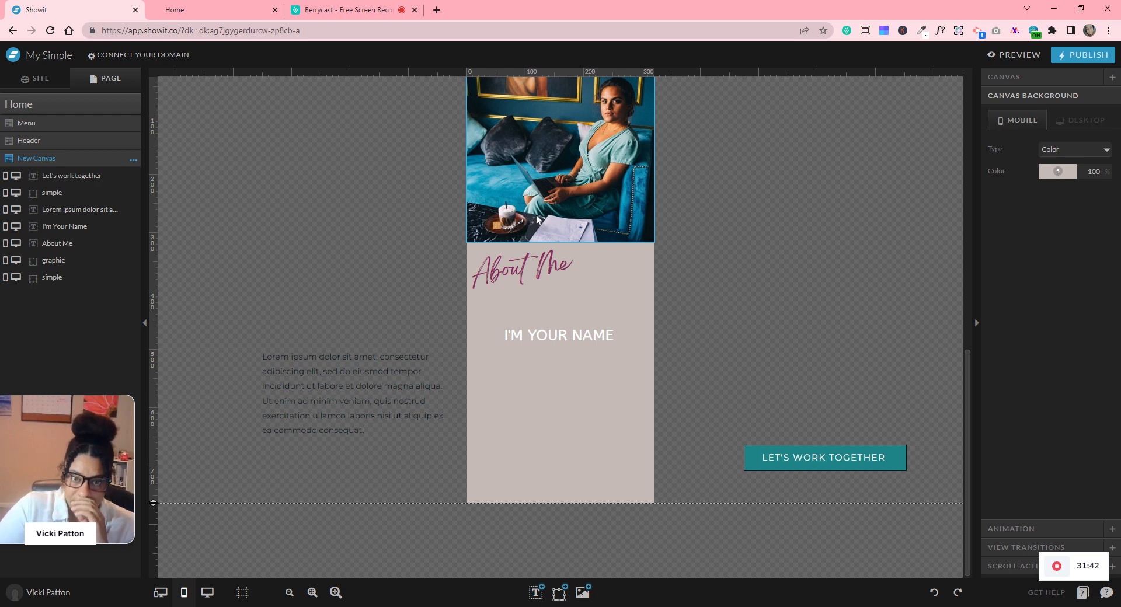
{"action": "left_click_drag", "start_coordinate": [528, 222], "coordinate": [553, 210]}
{"action": "left_click", "coordinate": [59, 283]}
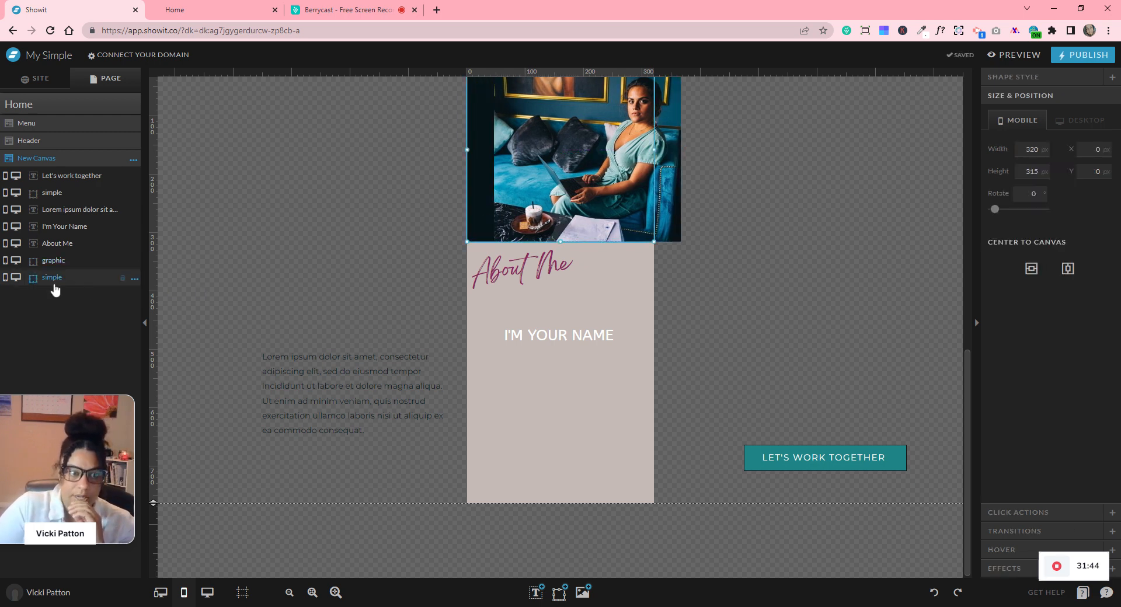
{"action": "left_click", "coordinate": [6, 278]}
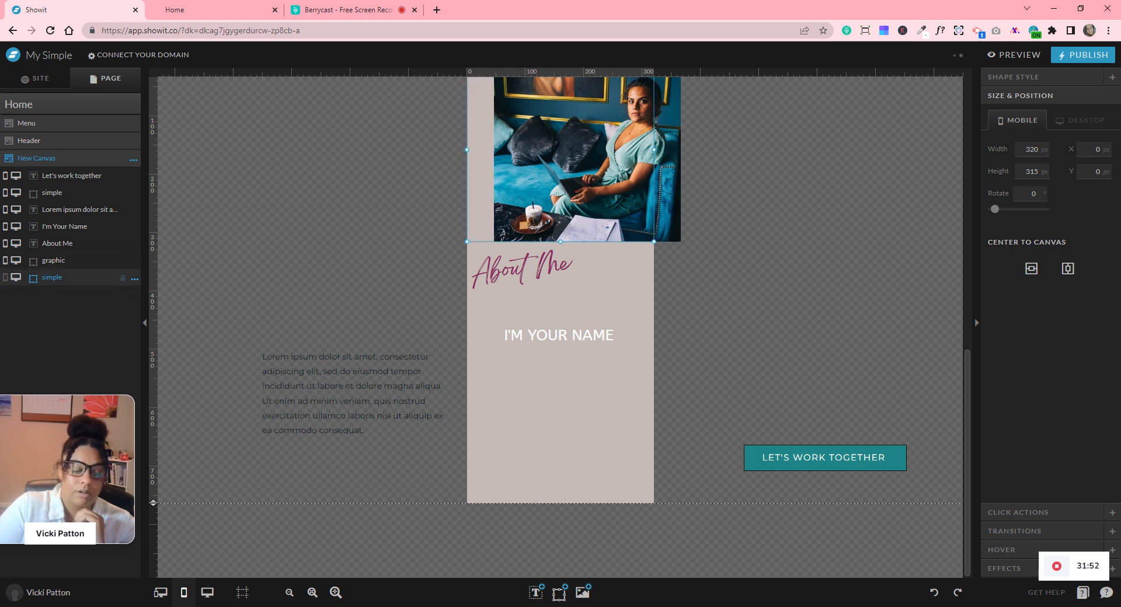
{"action": "left_click", "coordinate": [590, 225]}
{"action": "left_click", "coordinate": [1068, 273]}
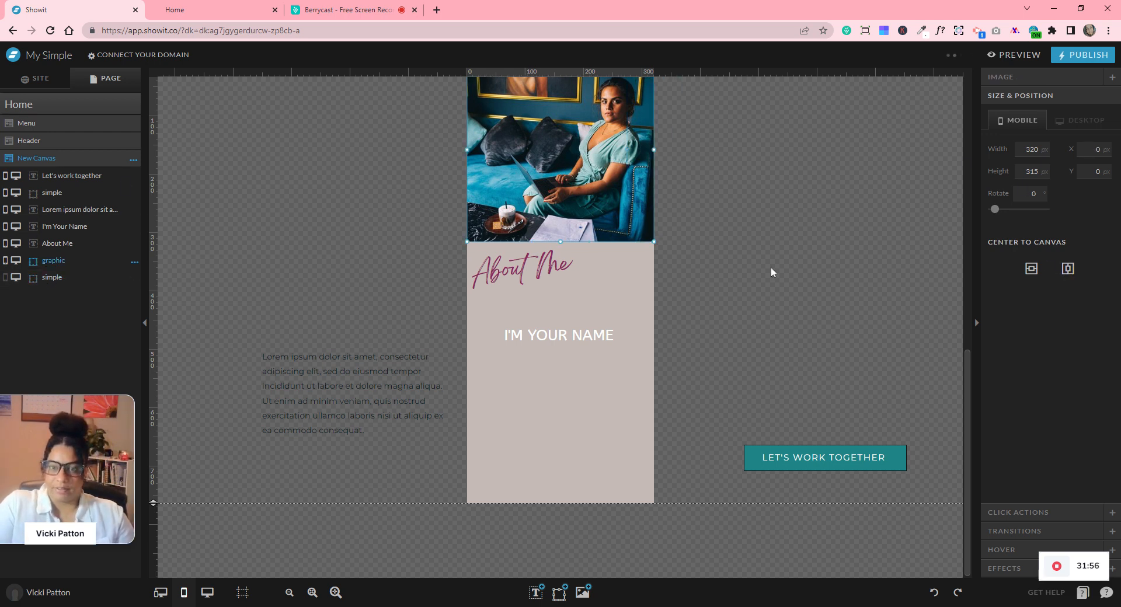
- Make About Me centre-aligned and white, and move it up over the photo's bottom edge
{"action": "left_click", "coordinate": [527, 272]}
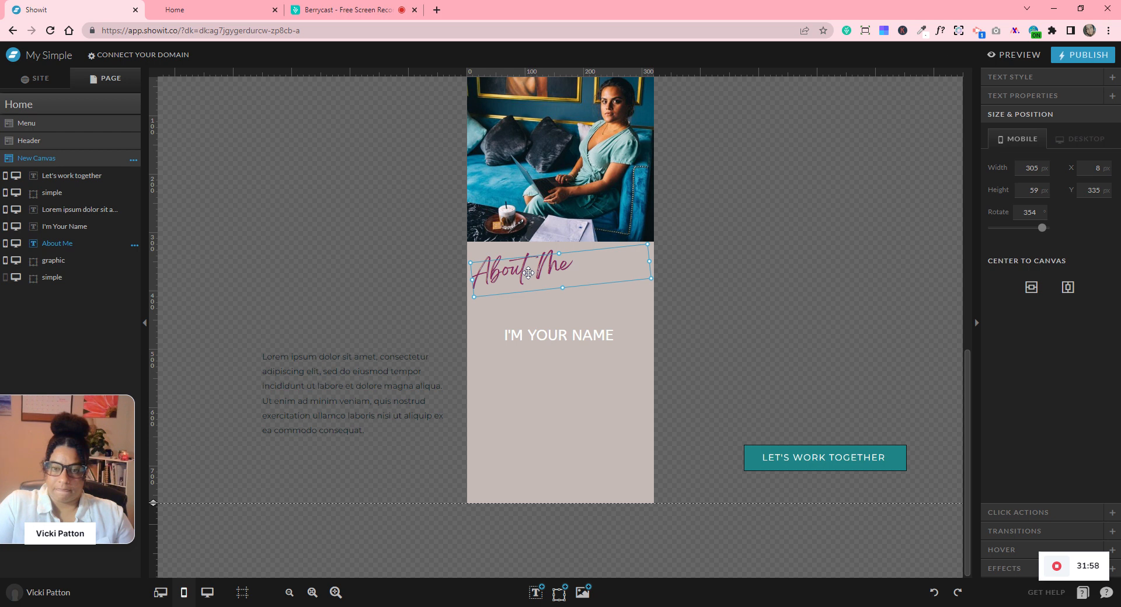
{"action": "left_click", "coordinate": [1022, 78]}
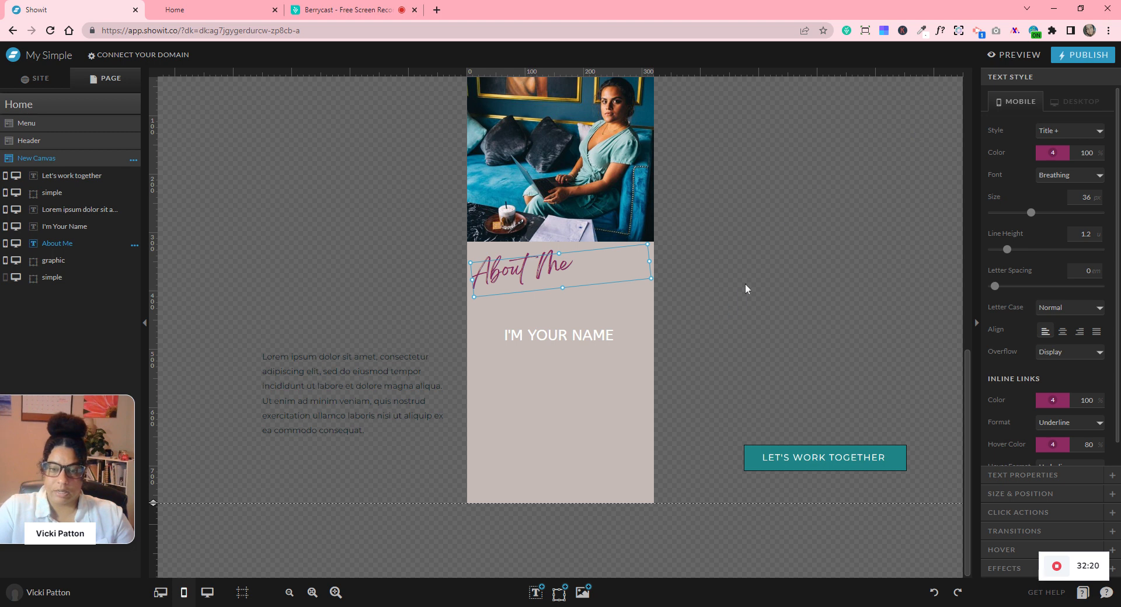
{"action": "left_click", "coordinate": [1062, 332]}
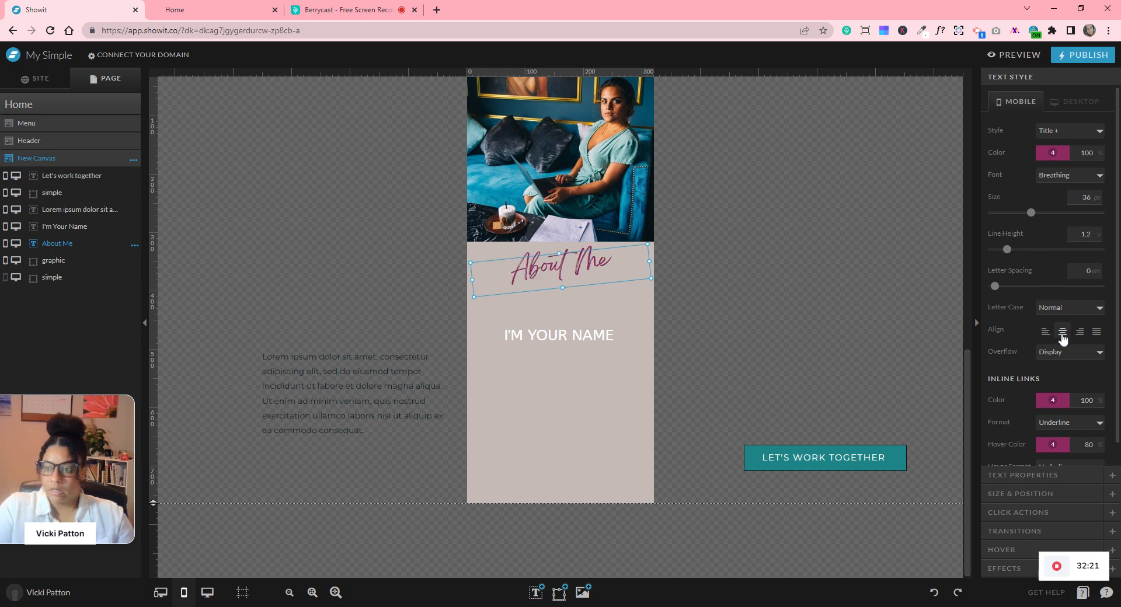
{"action": "left_click", "coordinate": [1053, 156]}
{"action": "left_click", "coordinate": [1105, 198]}
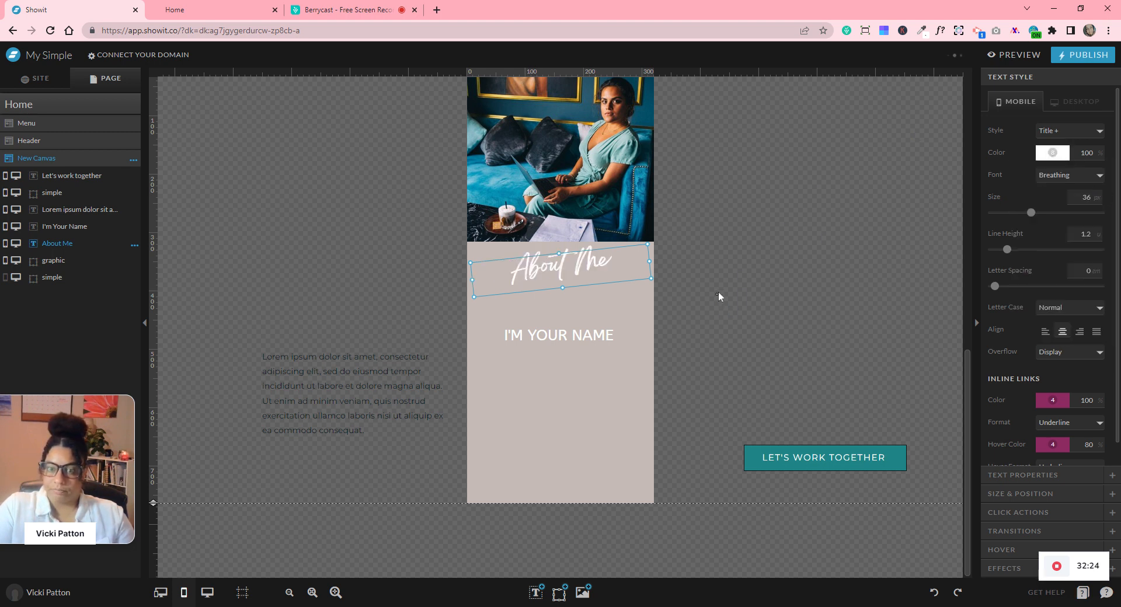
{"action": "left_click", "coordinate": [718, 294]}
{"action": "mouse_move", "coordinate": [565, 261]}
{"action": "left_mouse_down"}
{"action": "mouse_move", "coordinate": [561, 231]}
{"action": "mouse_move", "coordinate": [565, 245]}
{"action": "left_mouse_up"}
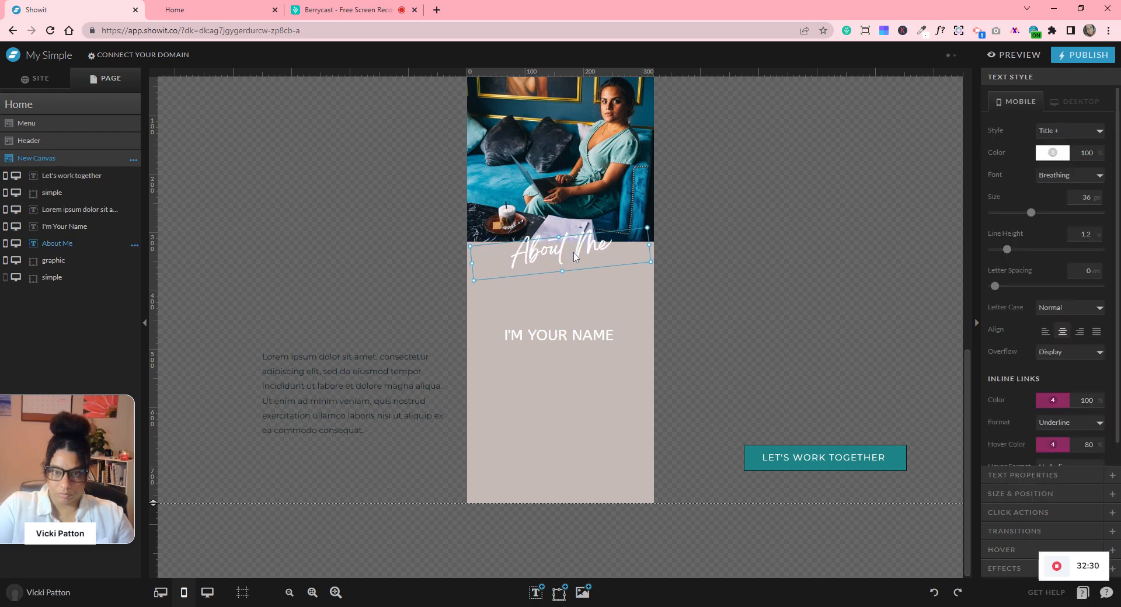
- Move I'M YOUR NAME up under About Me, colour it magenta, and trim its box height
{"action": "left_click_drag", "start_coordinate": [600, 335], "coordinate": [581, 286]}
{"action": "left_click", "coordinate": [1049, 157]}
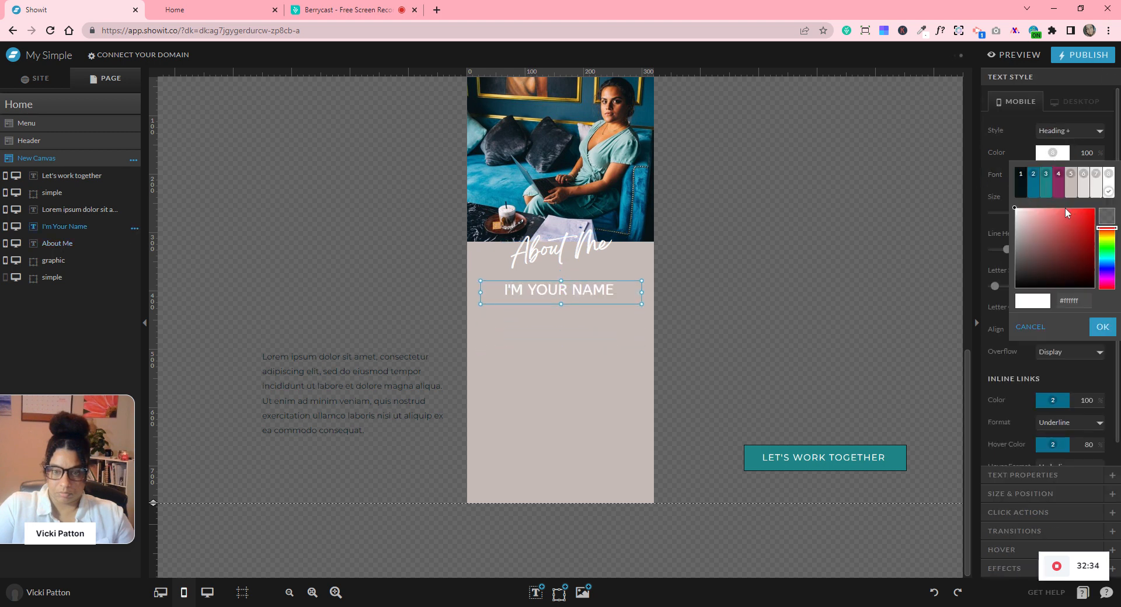
{"action": "left_click", "coordinate": [1058, 204]}
{"action": "left_click_drag", "start_coordinate": [559, 301], "coordinate": [559, 297]}
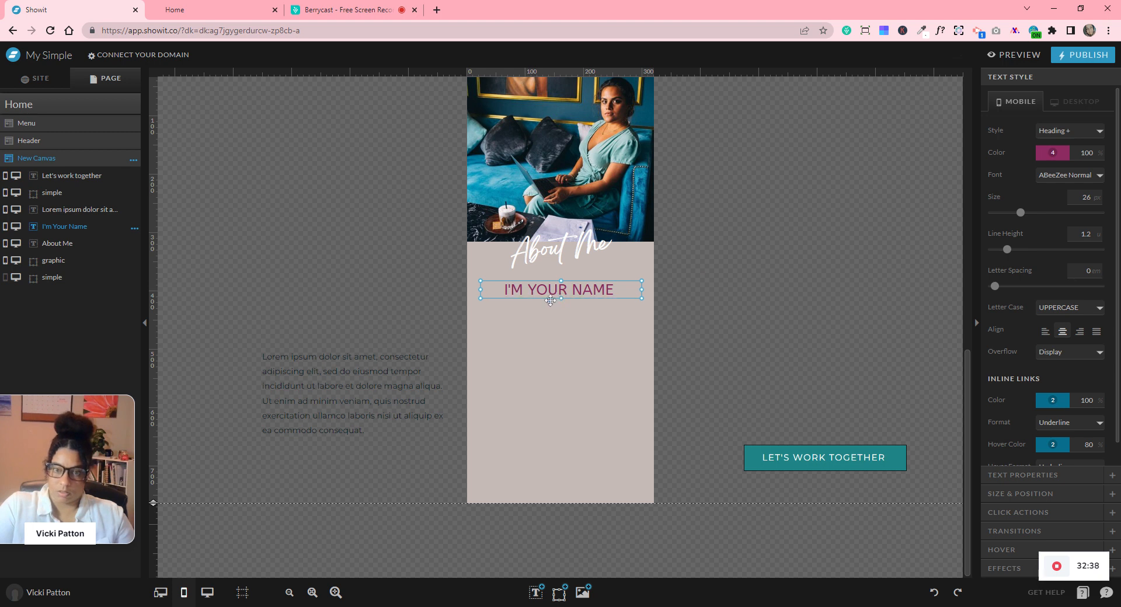
- Narrow, centre-align and place the paragraph under the name, with the button beneath it
{"action": "left_click", "coordinate": [327, 382]}
{"action": "left_click_drag", "start_coordinate": [449, 383], "coordinate": [385, 387]}
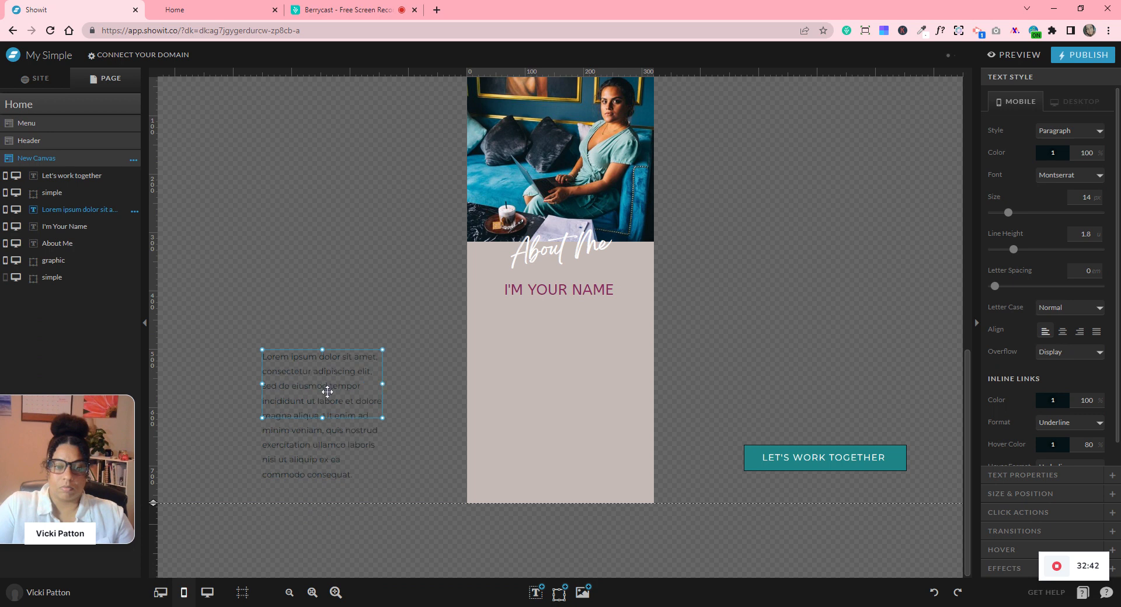
{"action": "left_click_drag", "start_coordinate": [593, 367], "coordinate": [573, 343]}
{"action": "left_click", "coordinate": [1060, 333]}
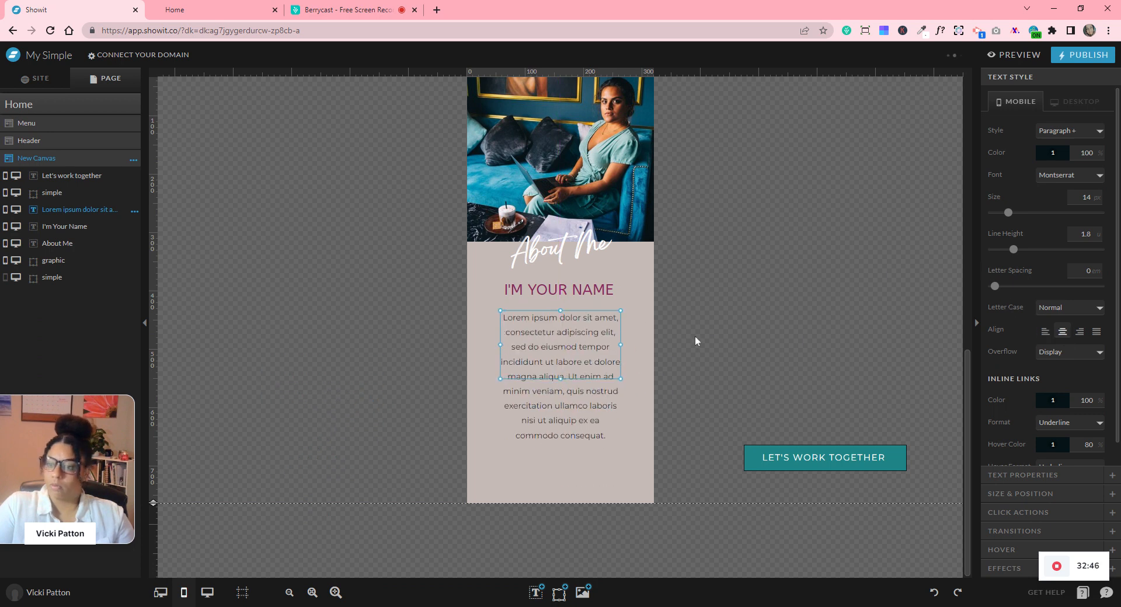
{"action": "left_click_drag", "start_coordinate": [560, 378], "coordinate": [560, 450]}
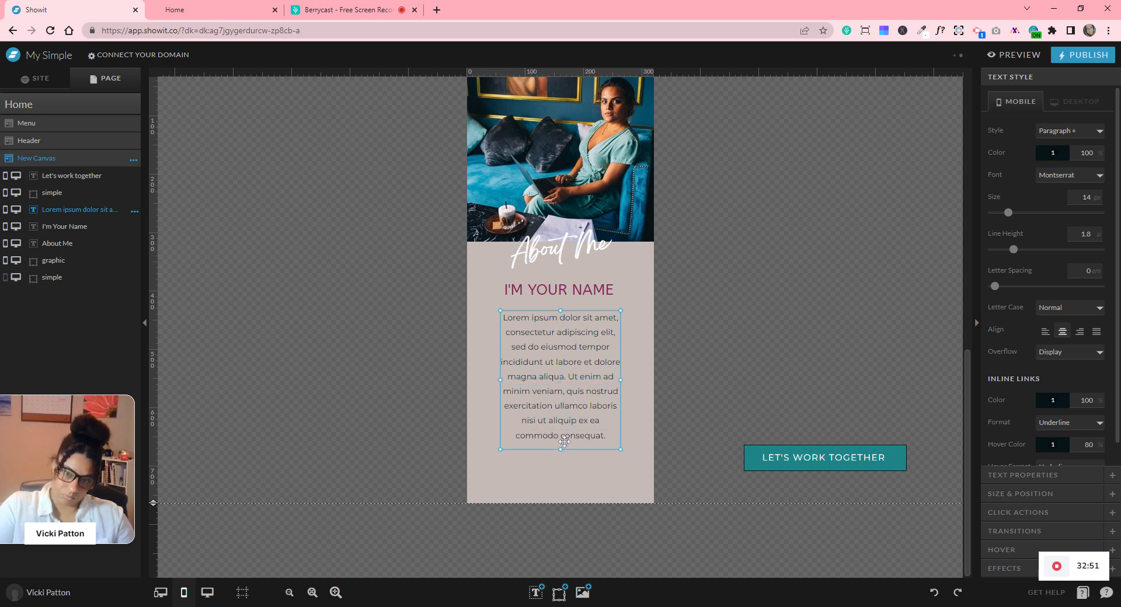
{"action": "left_click", "coordinate": [745, 366]}
{"action": "left_click_drag", "start_coordinate": [781, 389], "coordinate": [565, 473]}
- Change the button label to 'LEARN MORE ABOUT ME' and make the canvas 786 px tall
{"action": "left_click", "coordinate": [743, 438]}
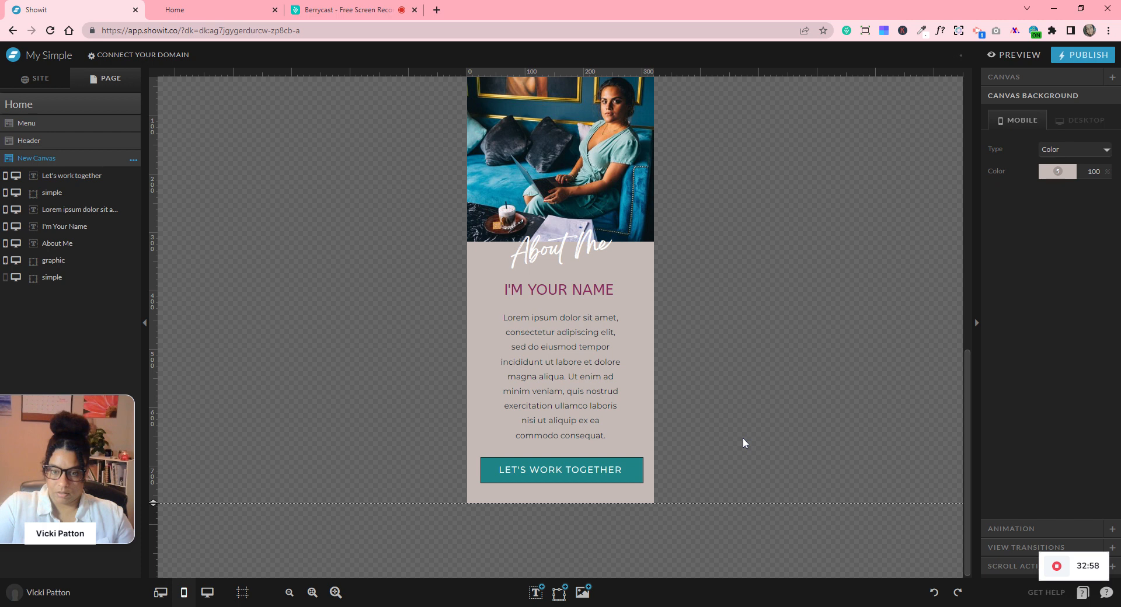
{"action": "left_click", "coordinate": [588, 471]}
{"action": "double_click", "coordinate": [587, 471]}
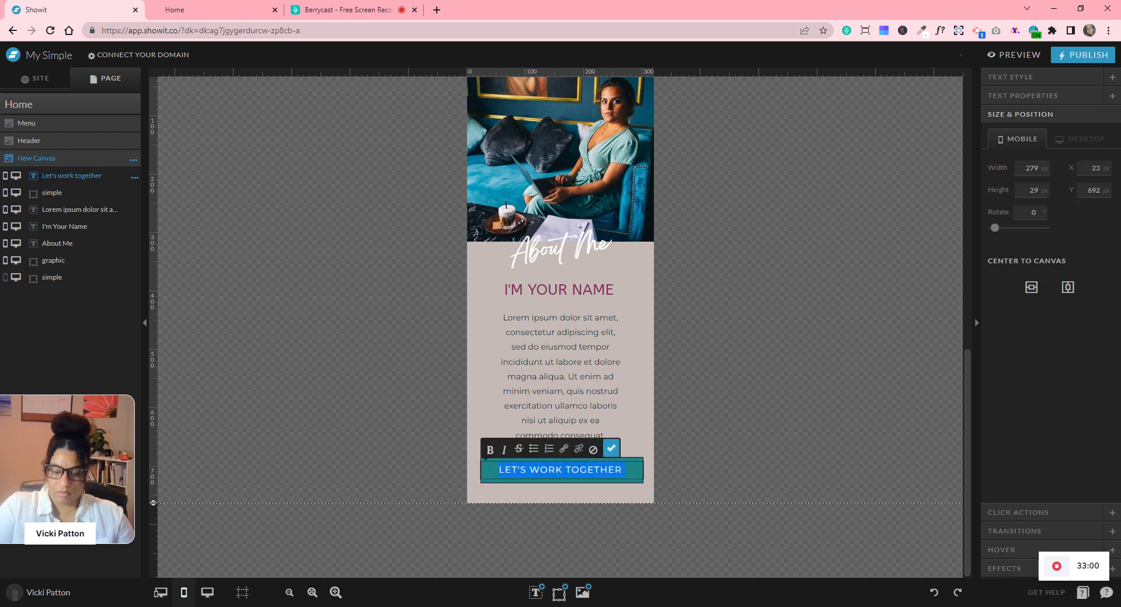
{"action": "type", "text": "LEARN"}
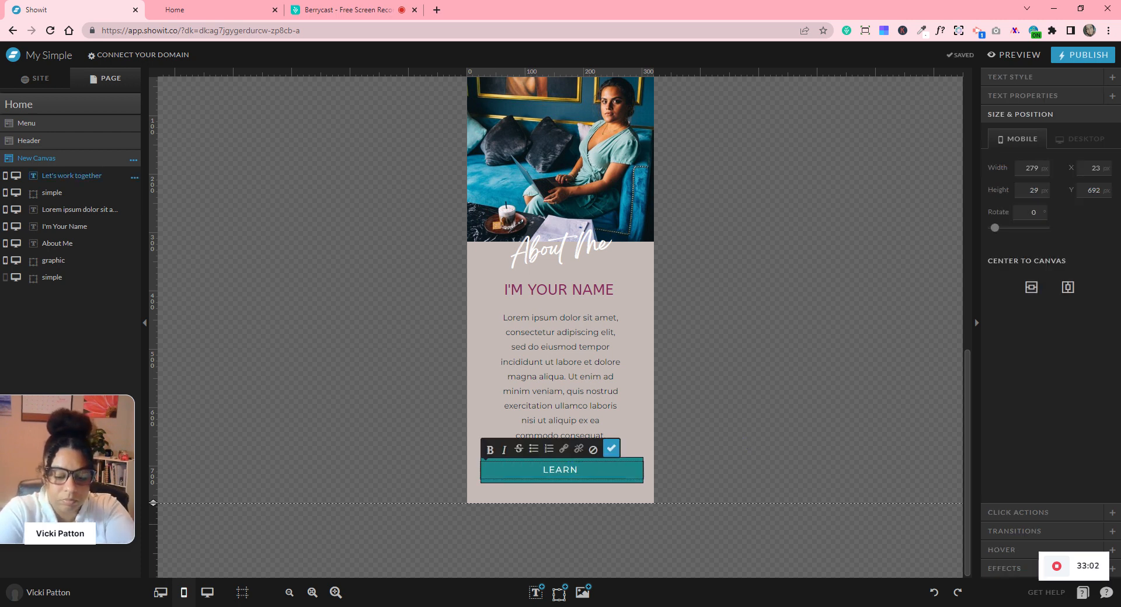
{"action": "type", "text": " MORE AB"}
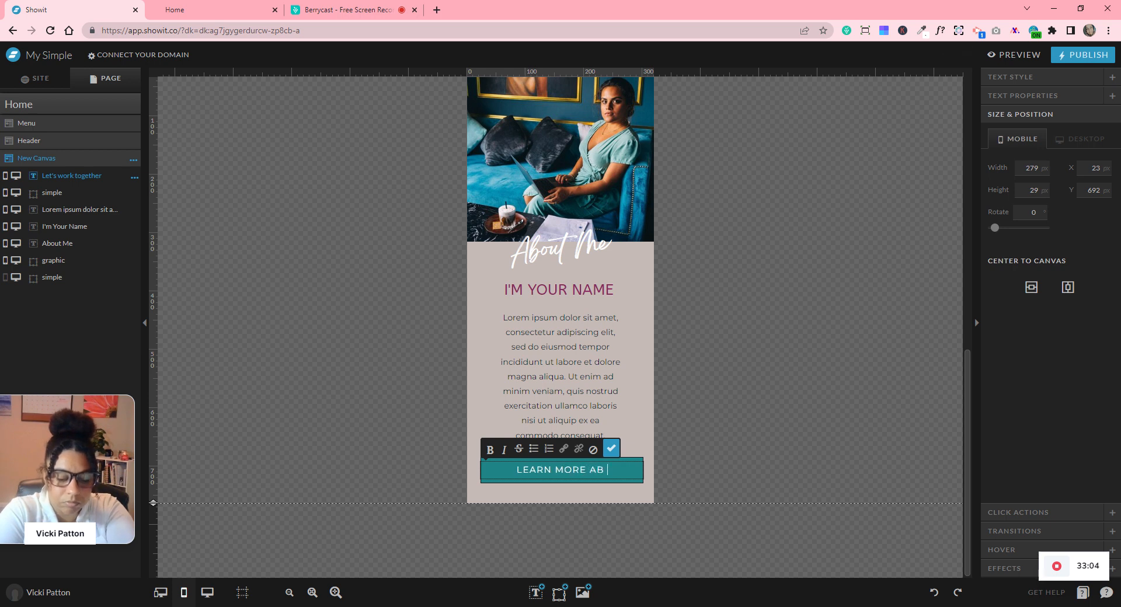
{"action": "type", "text": "OUT ME"}
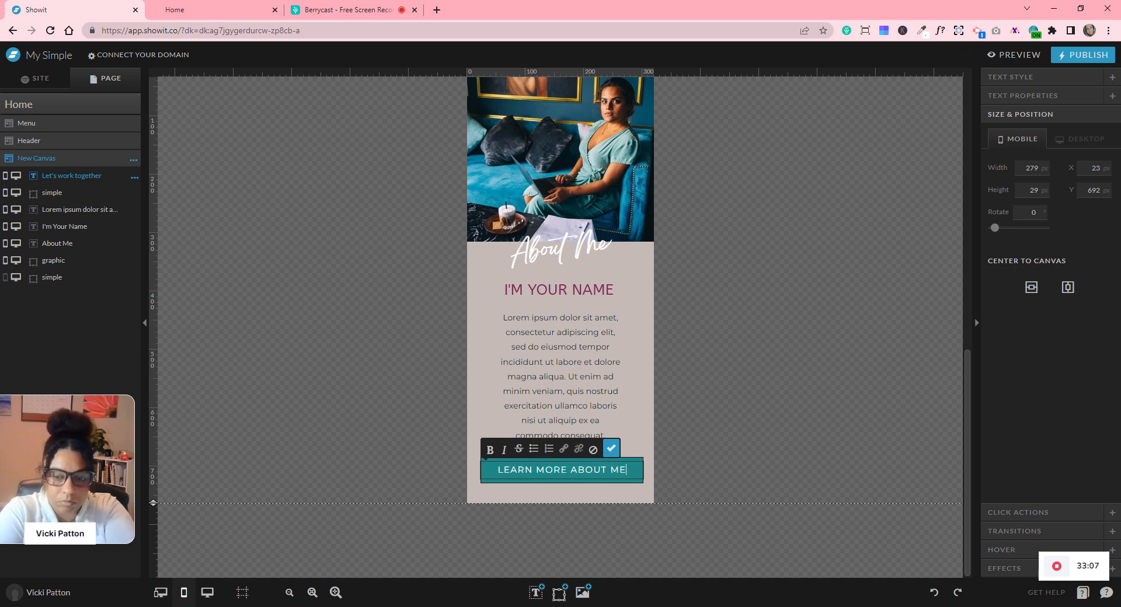
{"action": "key", "text": "Escape"}
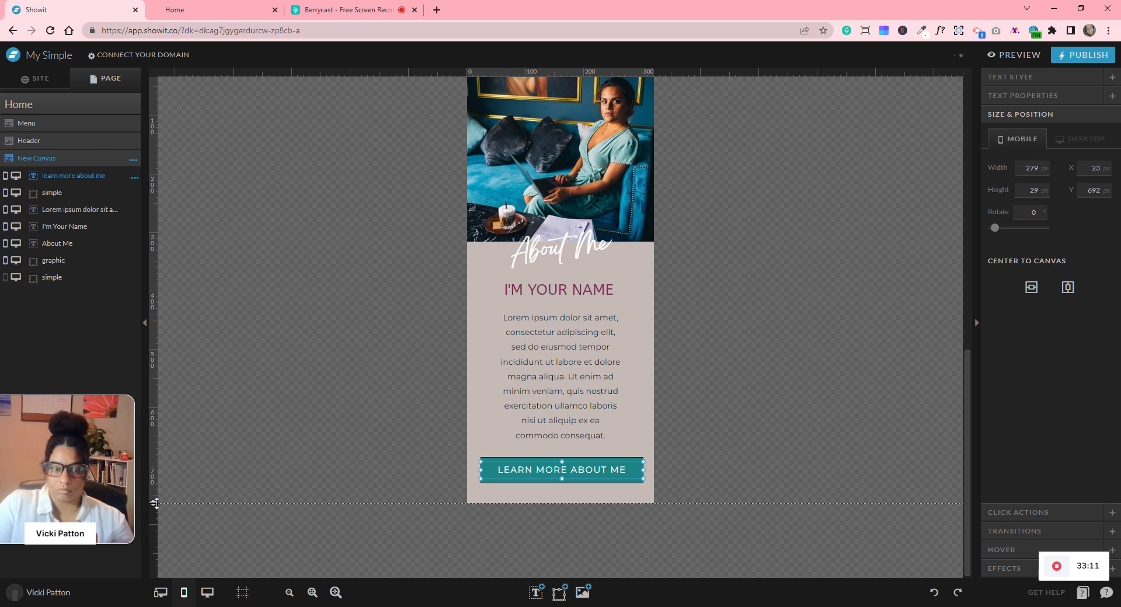
{"action": "left_click_drag", "start_coordinate": [155, 503], "coordinate": [158, 516]}
{"action": "left_click", "coordinate": [791, 413]}
{"action": "scroll", "coordinate": [813, 429], "scroll_direction": "up", "scroll_amount": 3}
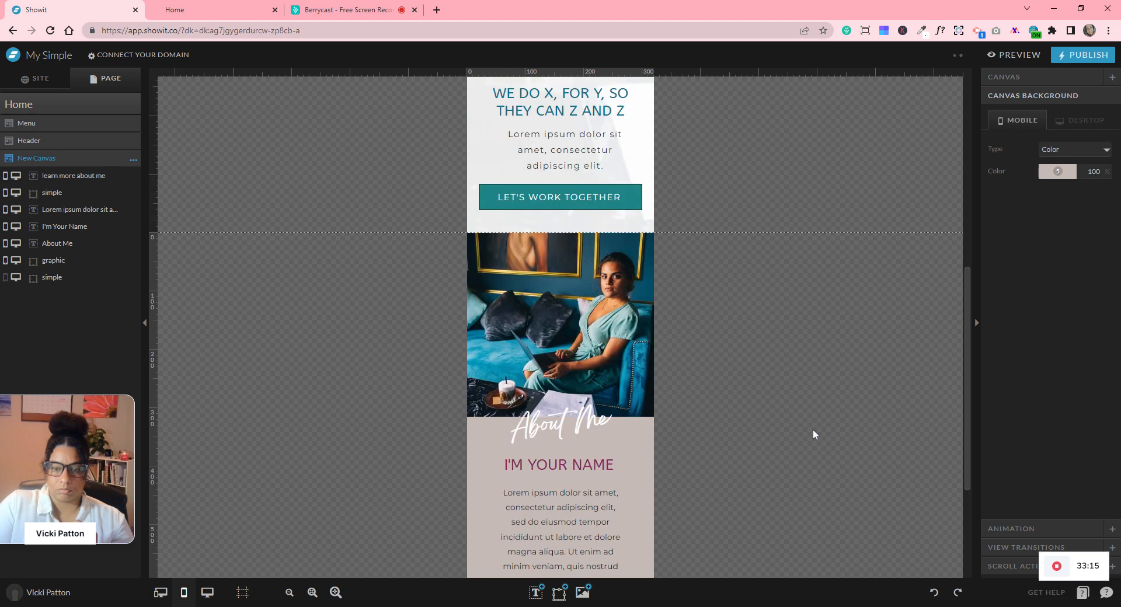
{"action": "scroll", "coordinate": [813, 430], "scroll_direction": "down", "scroll_amount": 3}
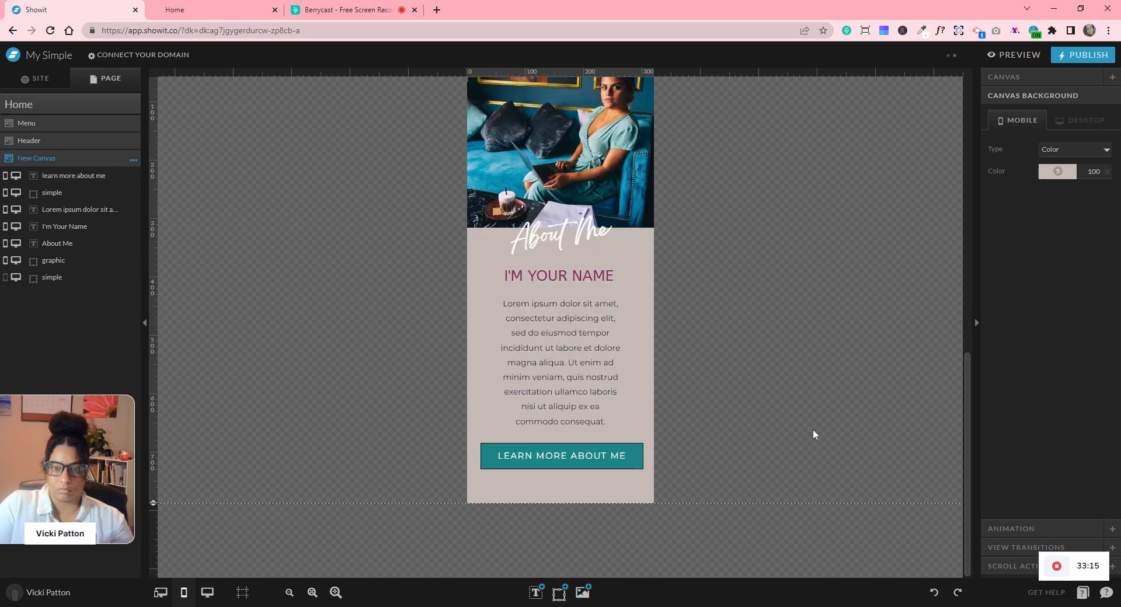
- Undo the last two nudges of the About Me content and switch to the desktop layout
{"action": "left_click", "coordinate": [934, 592]}
{"action": "left_click", "coordinate": [603, 513]}
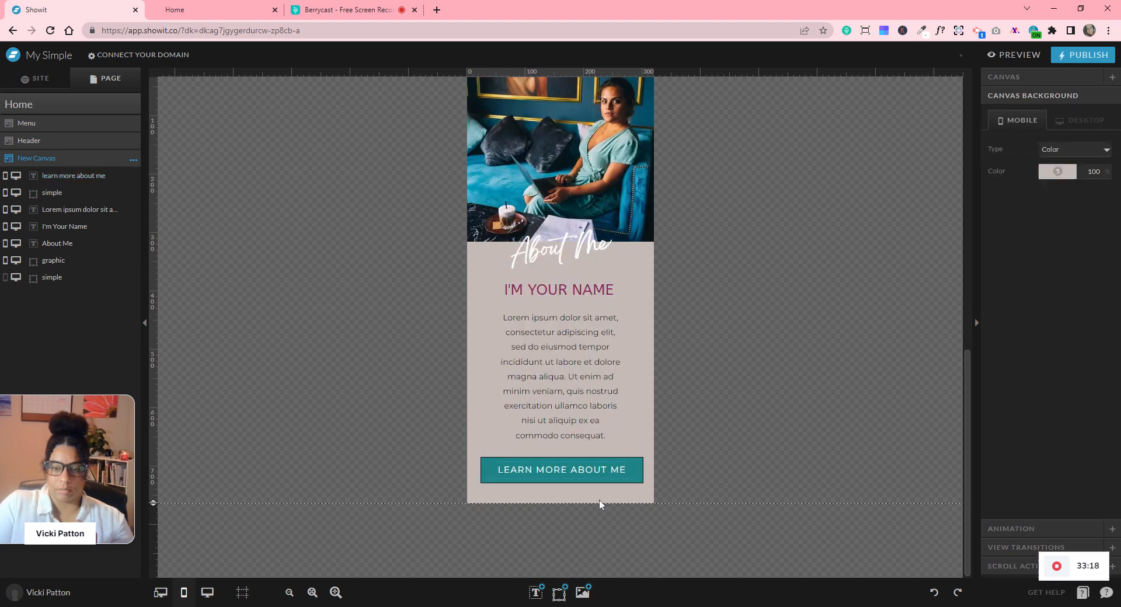
{"action": "scroll", "coordinate": [674, 302], "scroll_direction": "up", "scroll_amount": 3}
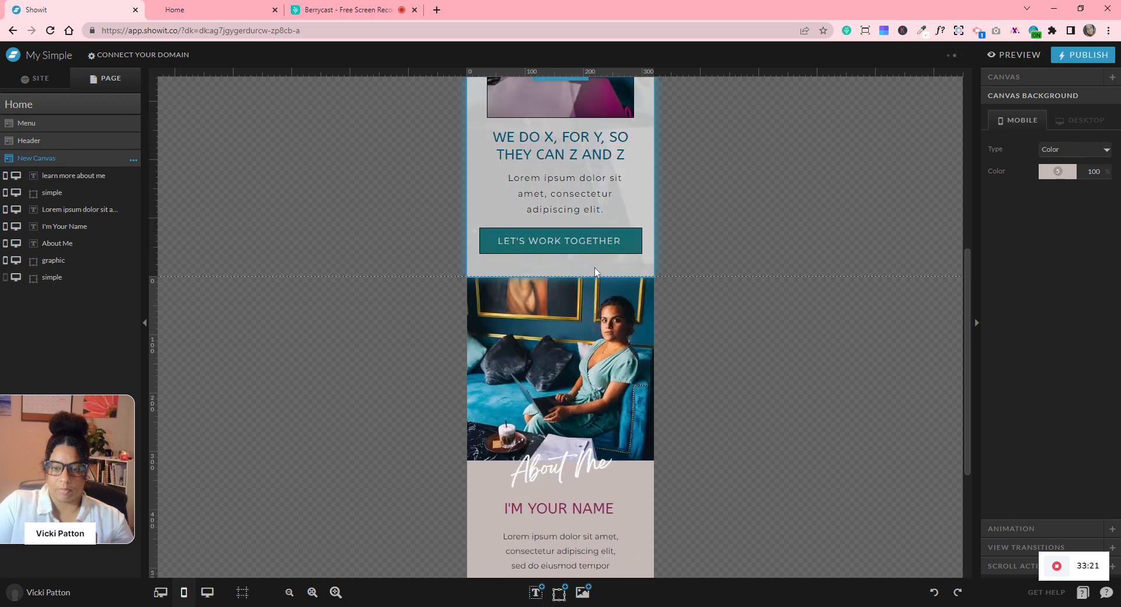
{"action": "scroll", "coordinate": [737, 390], "scroll_direction": "up", "scroll_amount": 4}
{"action": "scroll", "coordinate": [739, 392], "scroll_direction": "down", "scroll_amount": 6}
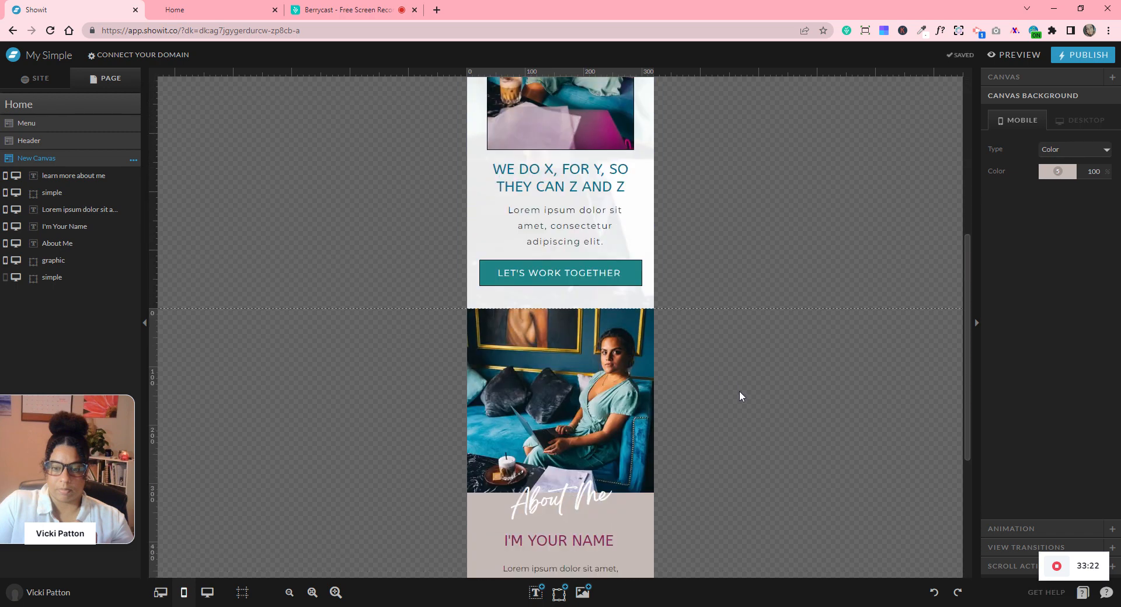
{"action": "scroll", "coordinate": [739, 396], "scroll_direction": "down", "scroll_amount": 1}
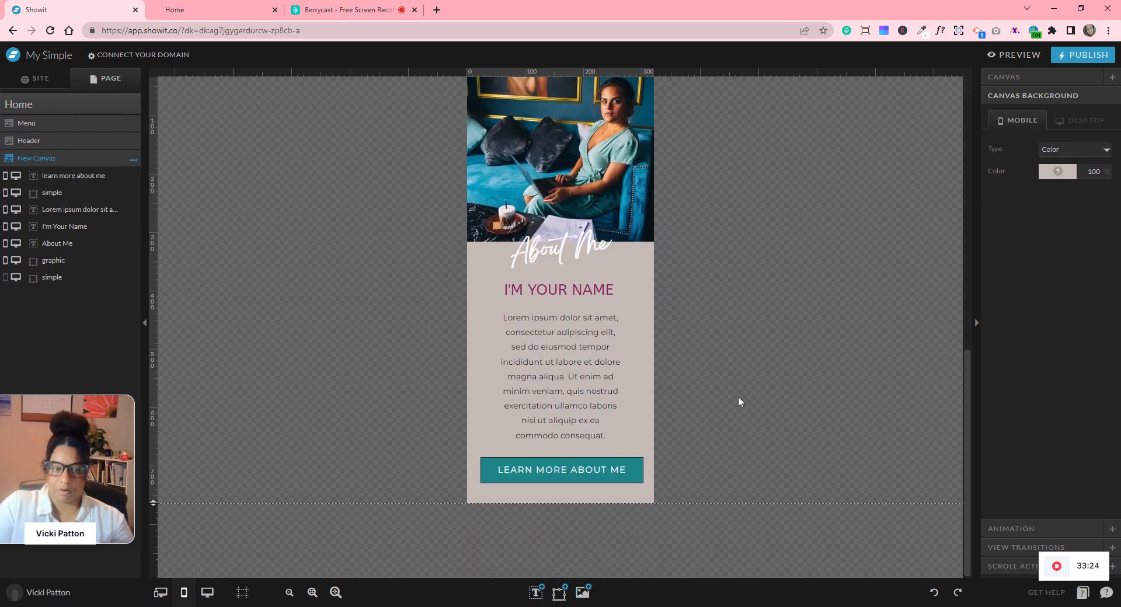
{"action": "left_click", "coordinate": [208, 593]}
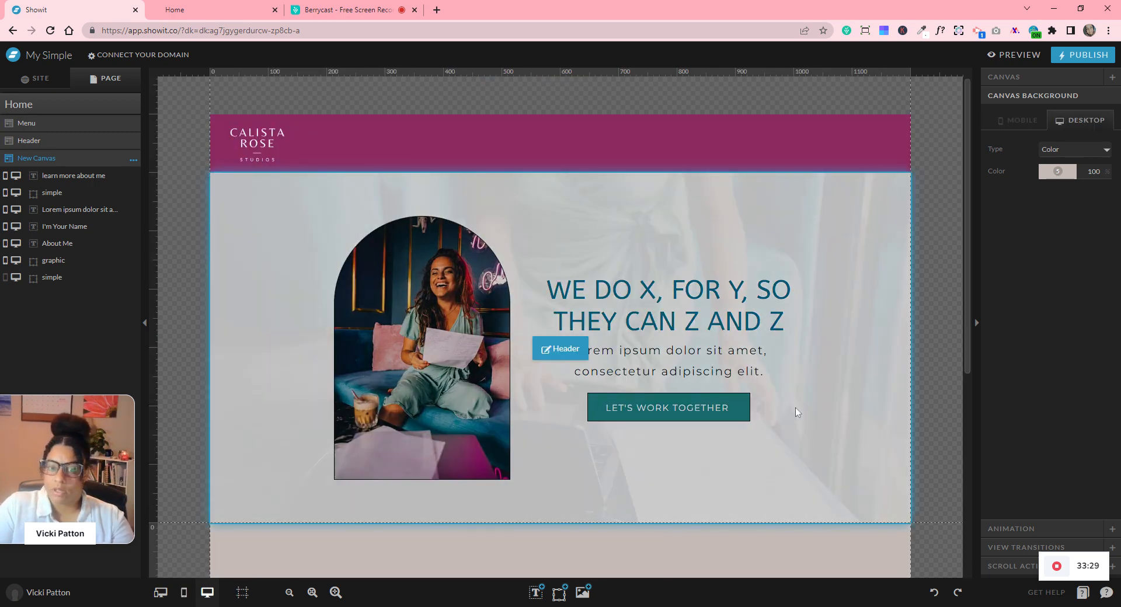
- Rename the New Canvas section to 'About Me' (slug about-me) and bring up the Home page options
{"action": "scroll", "coordinate": [802, 418], "scroll_direction": "down", "scroll_amount": 3}
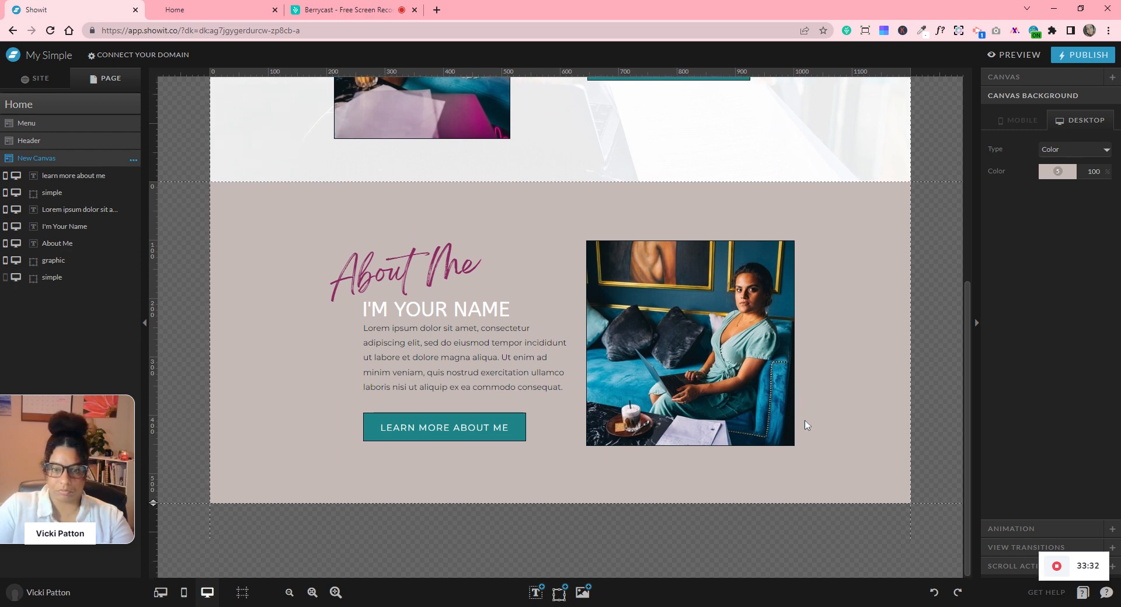
{"action": "left_click", "coordinate": [133, 160]}
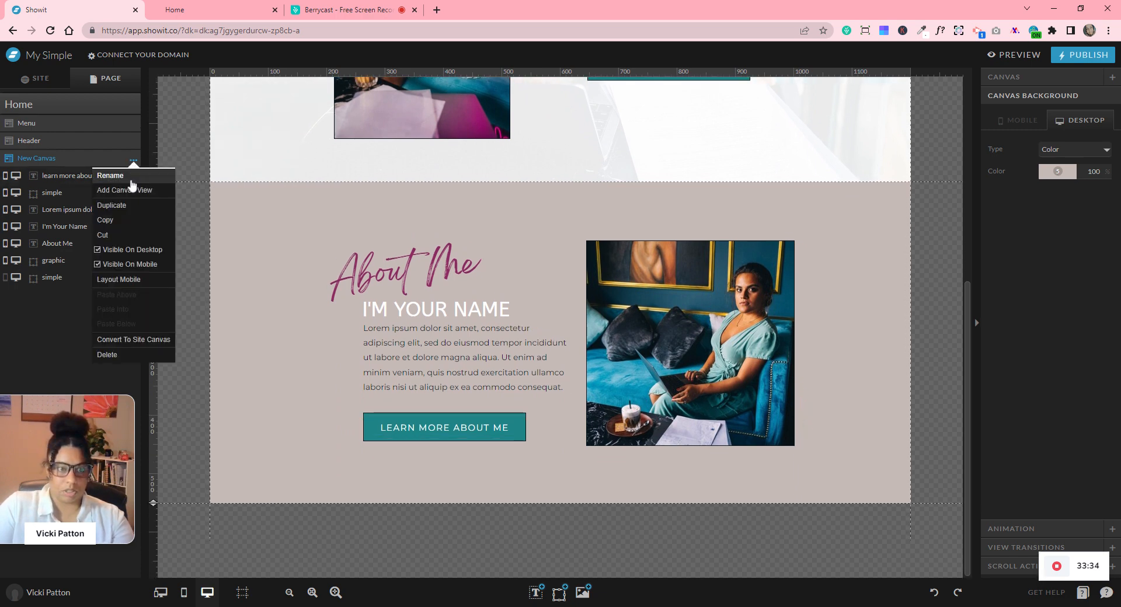
{"action": "left_click", "coordinate": [130, 175]}
{"action": "key", "text": "ctrl+a"}
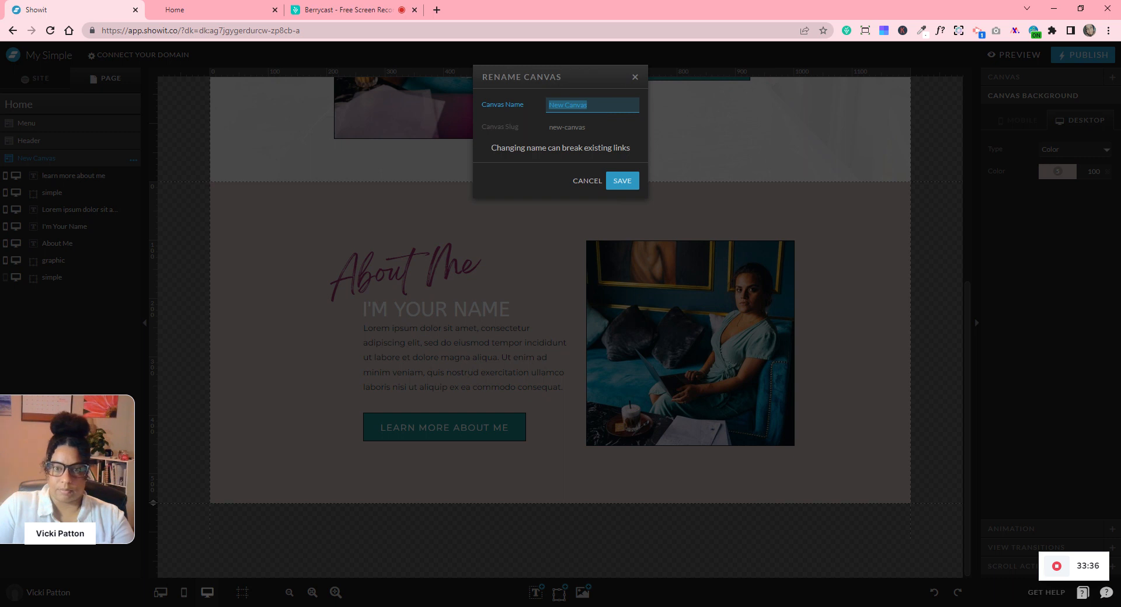
{"action": "type", "text": "About Me"}
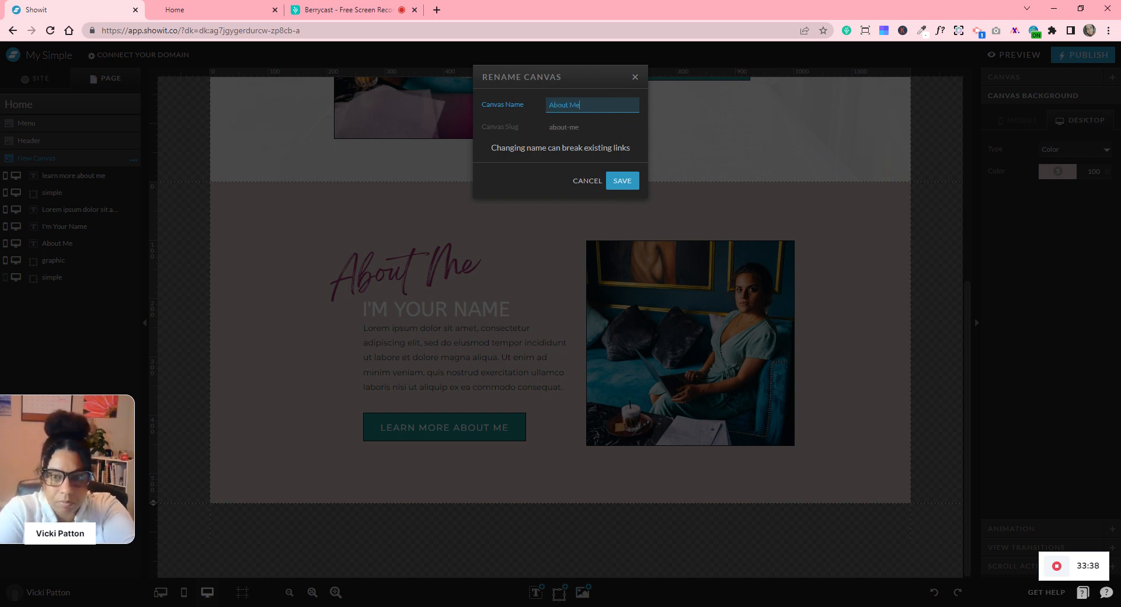
{"action": "left_click", "coordinate": [622, 181]}
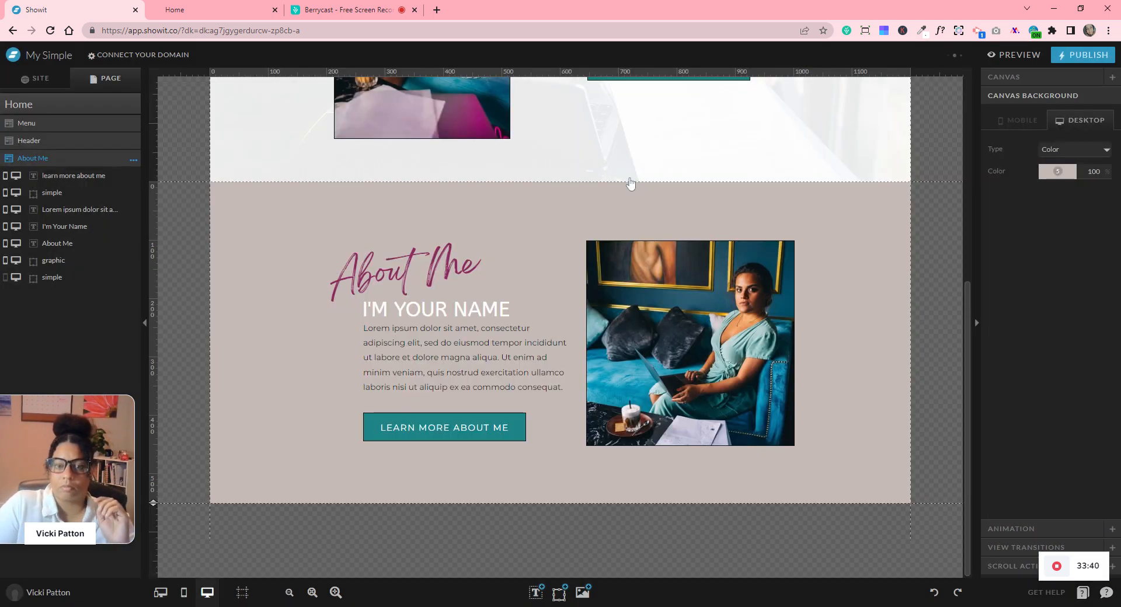
{"action": "left_click", "coordinate": [133, 106]}
{"action": "left_click", "coordinate": [133, 106]}
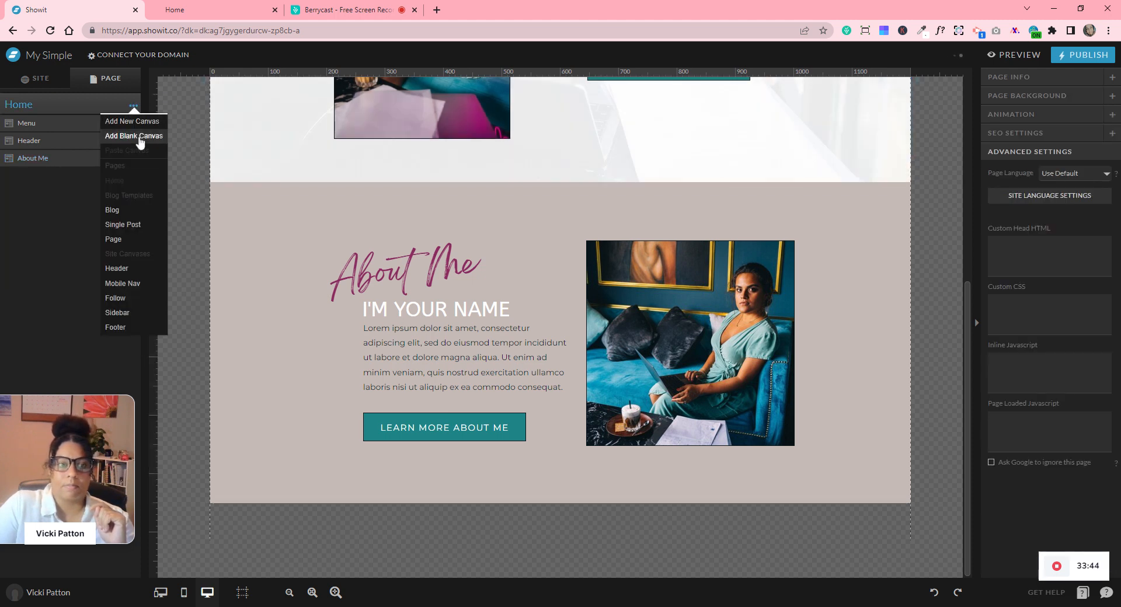
- Add a blank canvas below About Me and name it 'Let Me Ask you Section'
{"action": "left_click", "coordinate": [139, 138]}
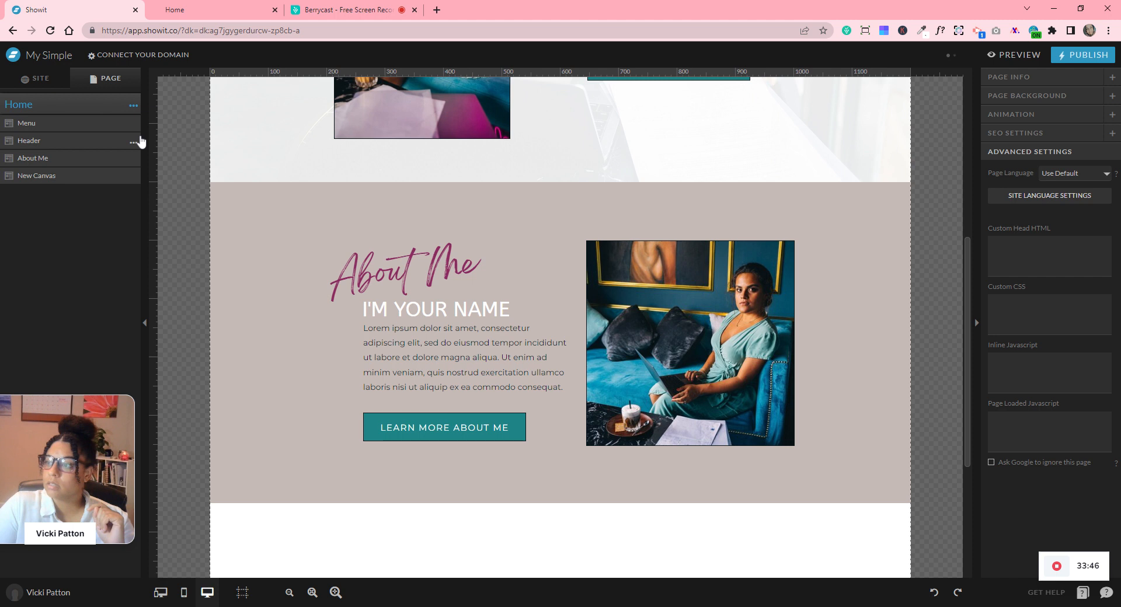
{"action": "left_click", "coordinate": [93, 178]}
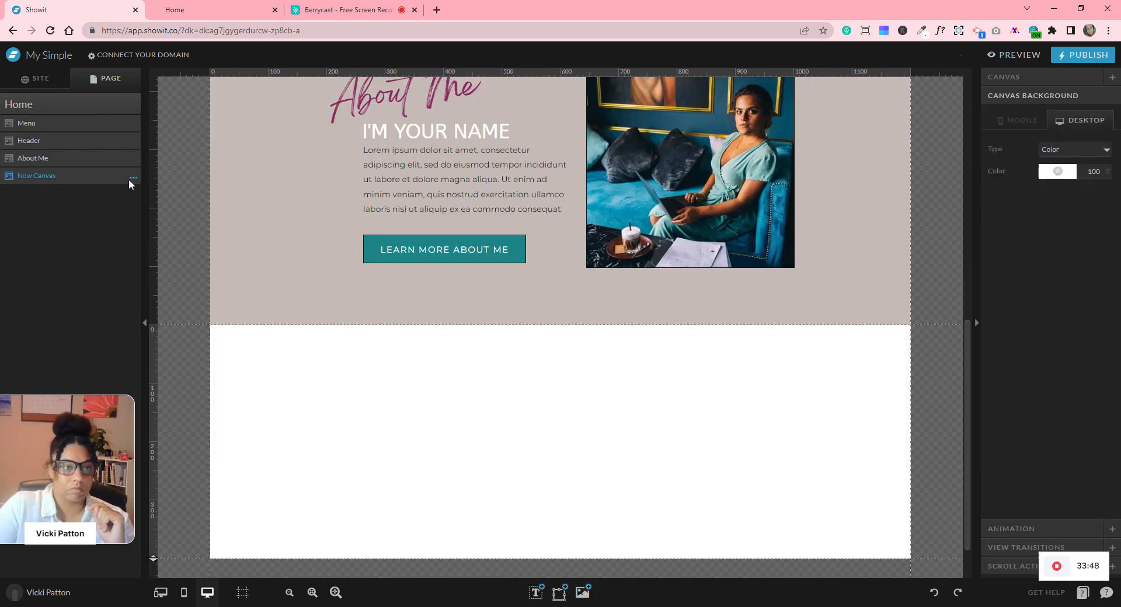
{"action": "left_click", "coordinate": [133, 178]}
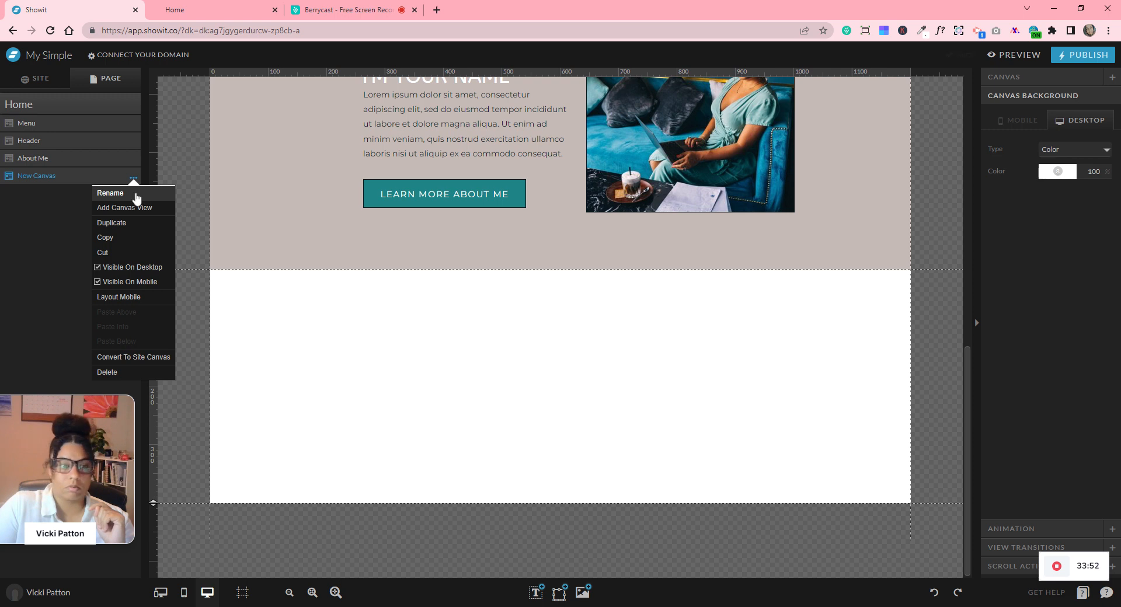
{"action": "left_click", "coordinate": [135, 194]}
{"action": "type", "text": "Let Me Ask you Section"}
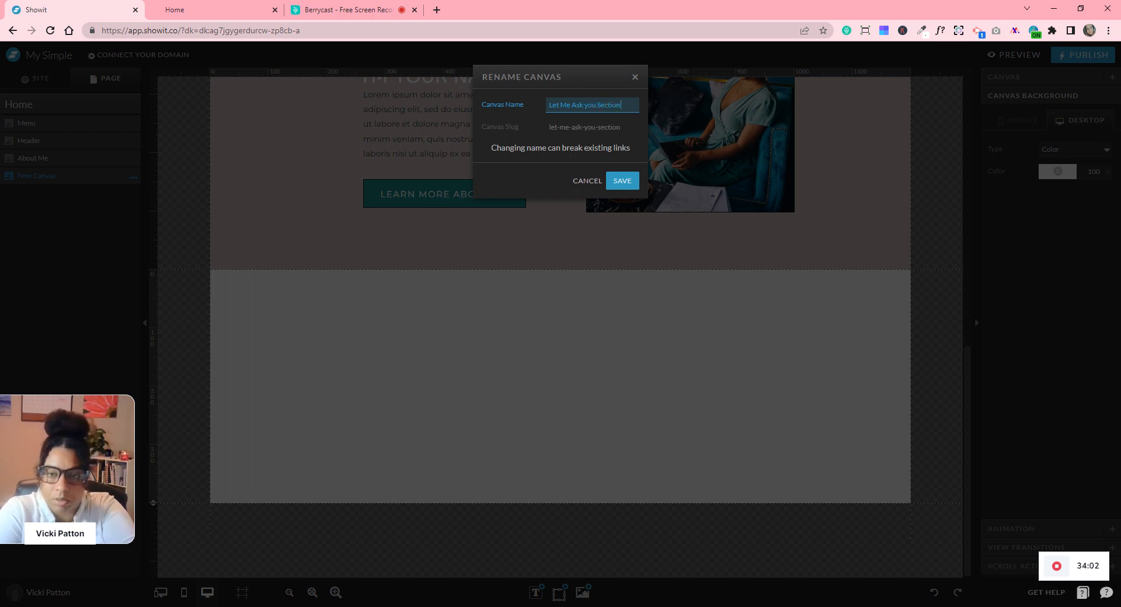
{"action": "key", "text": "Return"}
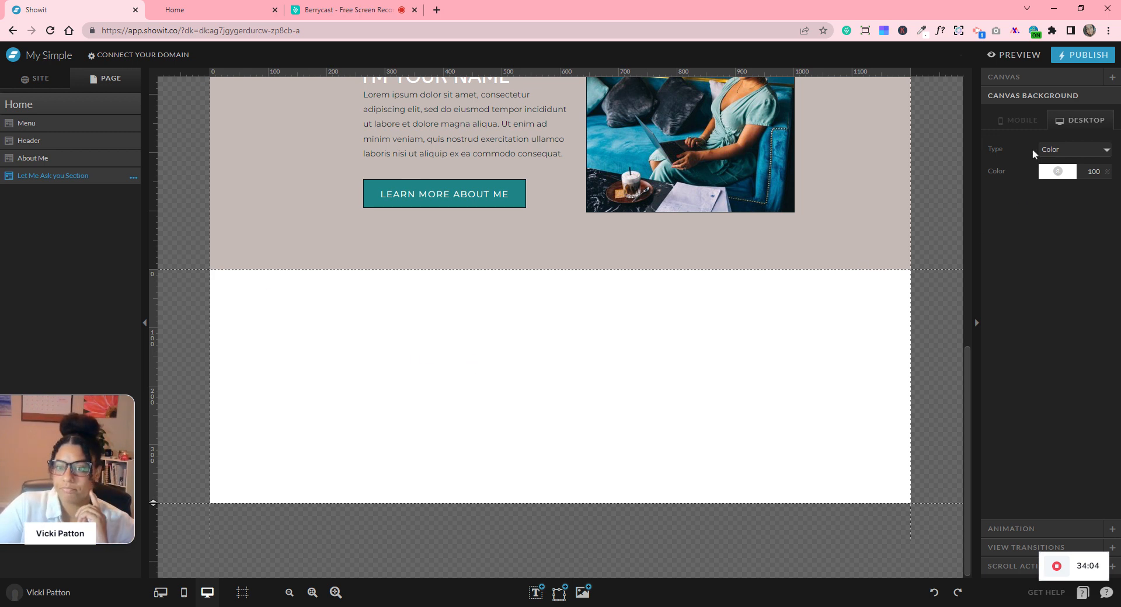
- Set the new canvas's initial height to 500 px
{"action": "left_click", "coordinate": [1024, 83]}
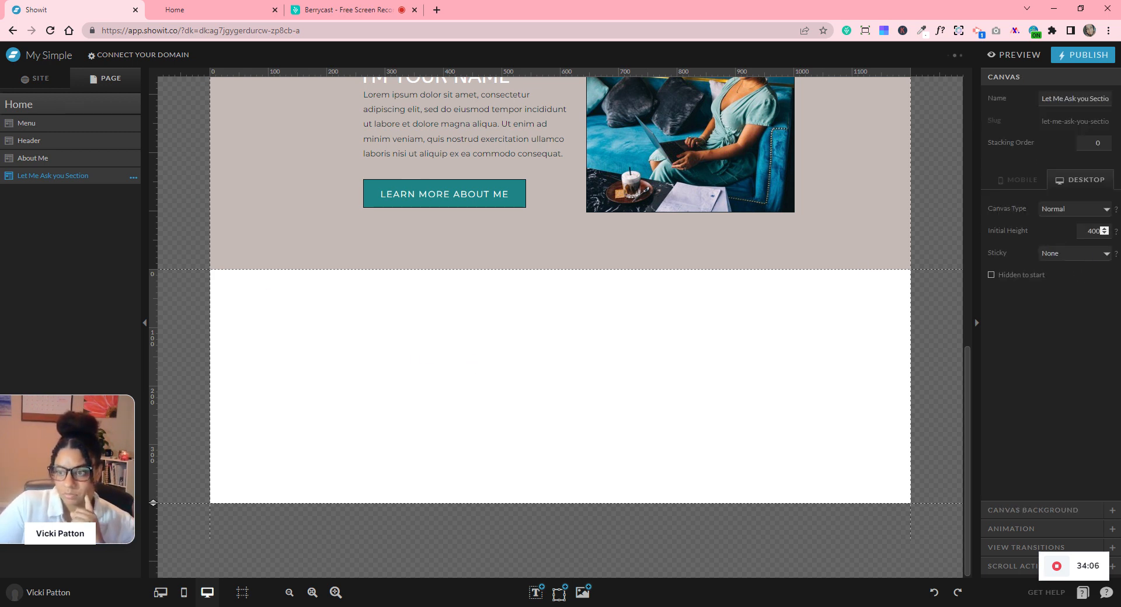
{"action": "double_click", "coordinate": [1094, 231]}
{"action": "type", "text": "5"}
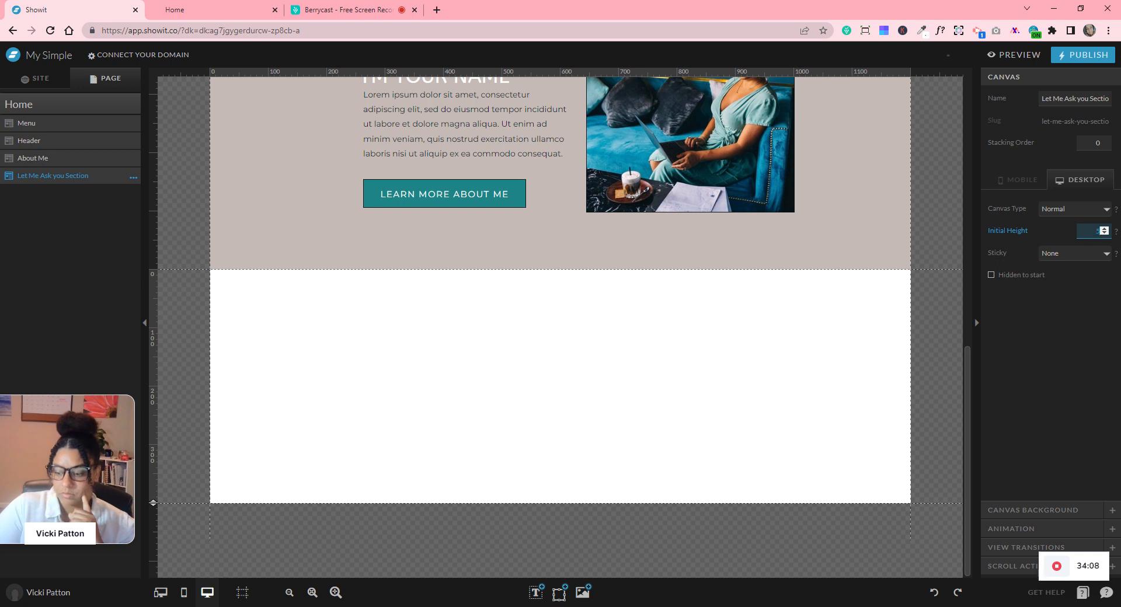
{"action": "type", "text": "00"}
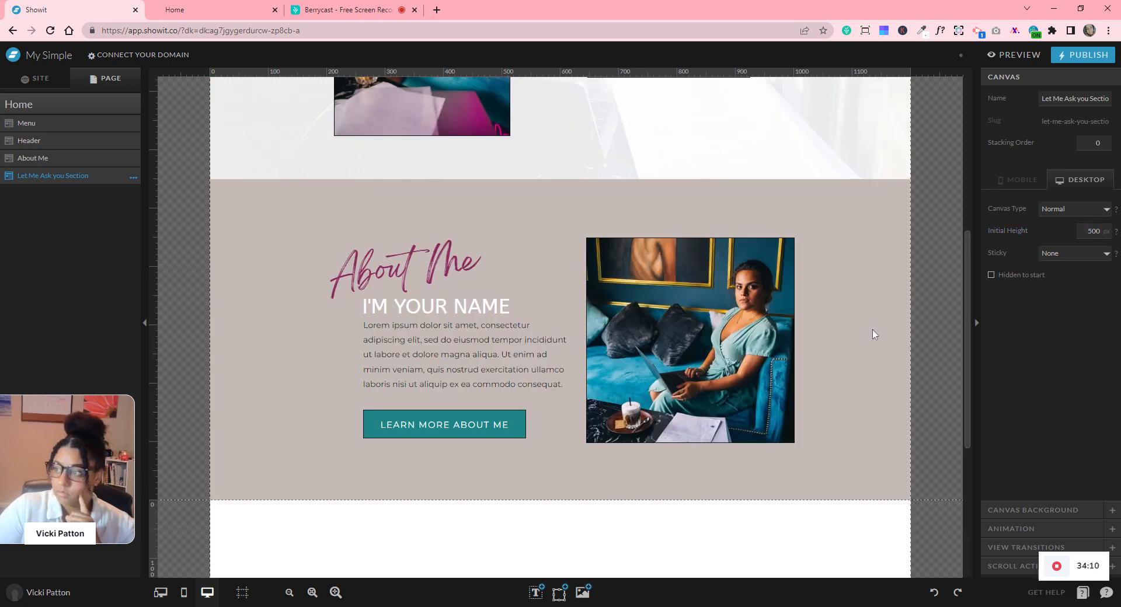
{"action": "scroll", "coordinate": [784, 362], "scroll_direction": "down", "scroll_amount": 5}
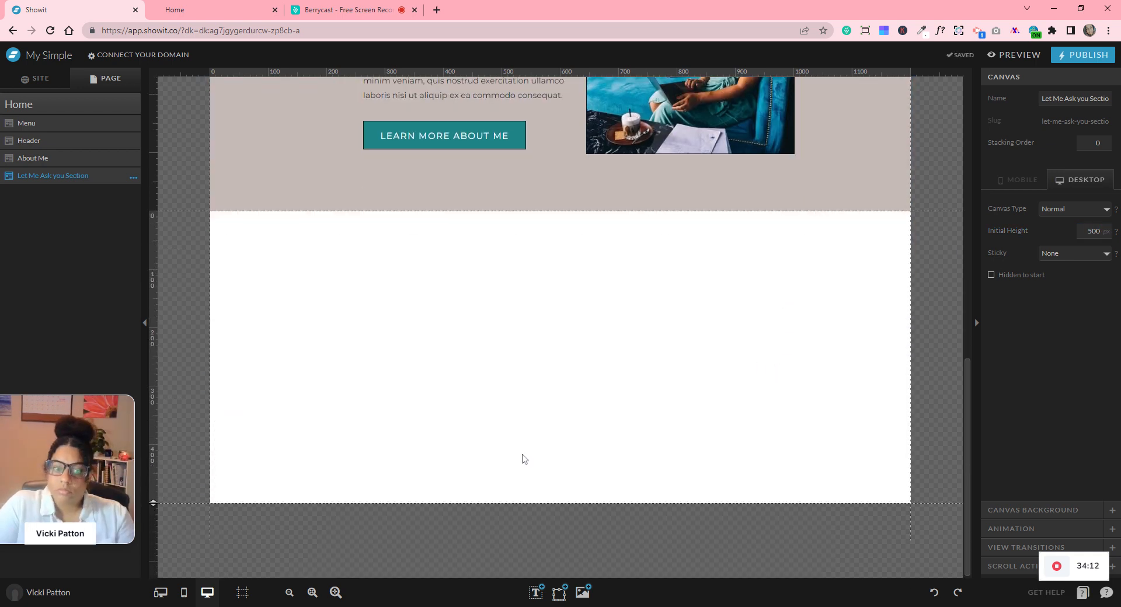
- Add a Title text box to the new section and centre-align its text
{"action": "left_click", "coordinate": [535, 593]}
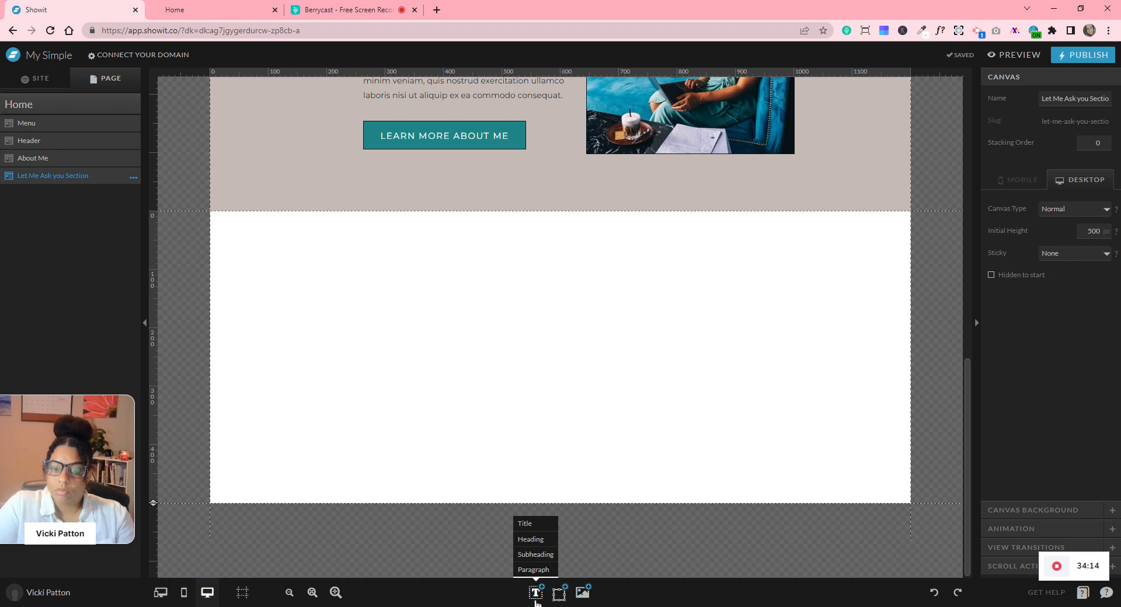
{"action": "left_click", "coordinate": [528, 523]}
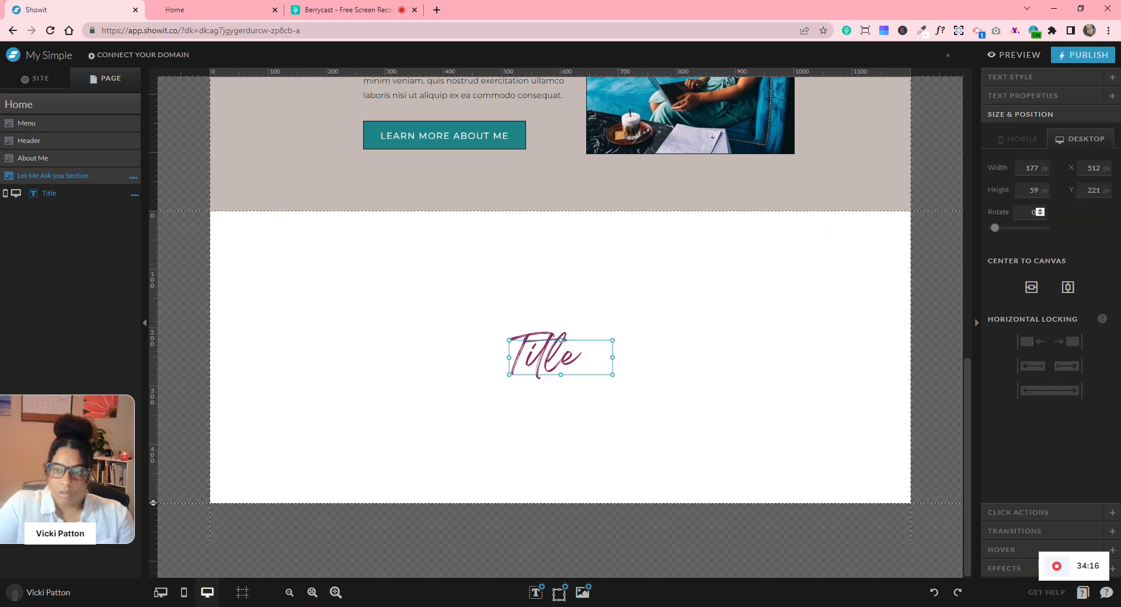
{"action": "left_click", "coordinate": [1016, 77]}
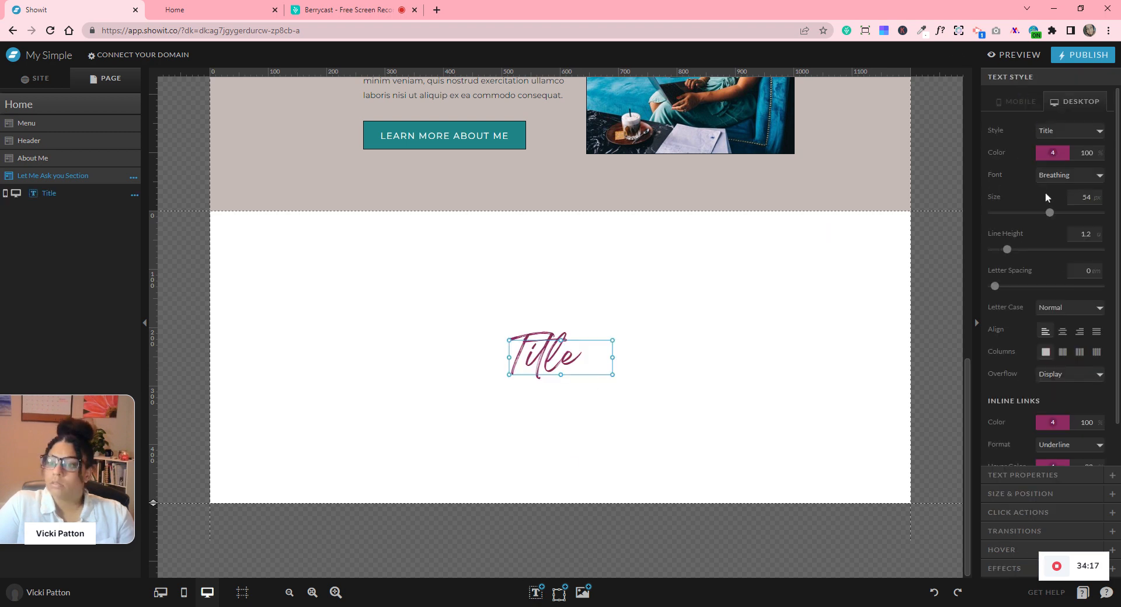
{"action": "left_click", "coordinate": [1063, 332]}
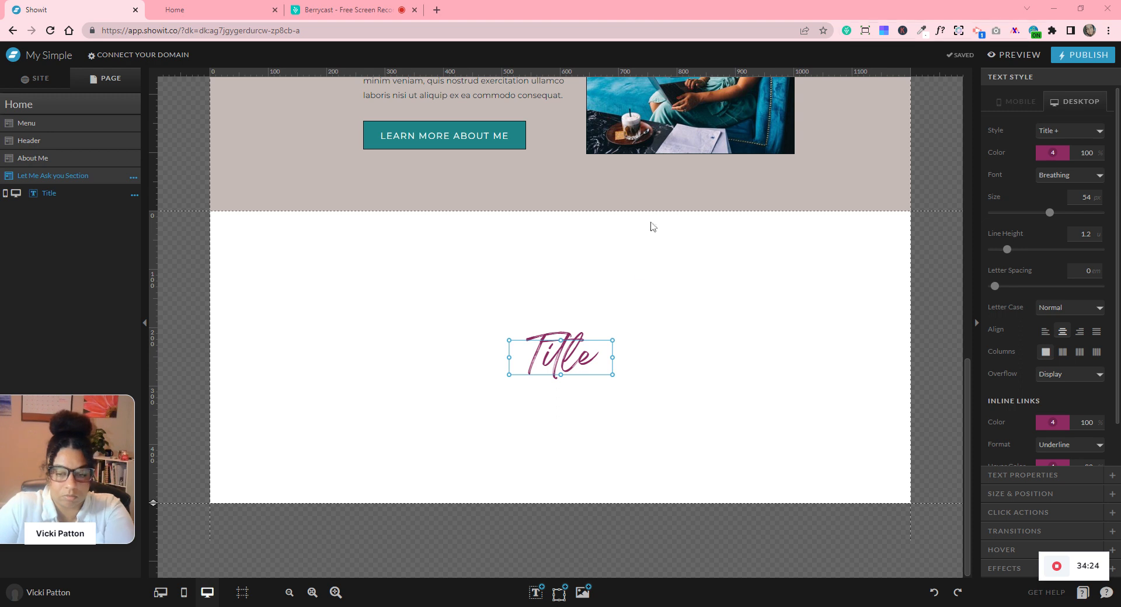
- Type 'Let me' into the title, then widen, reposition and heighten its box
{"action": "double_click", "coordinate": [546, 358]}
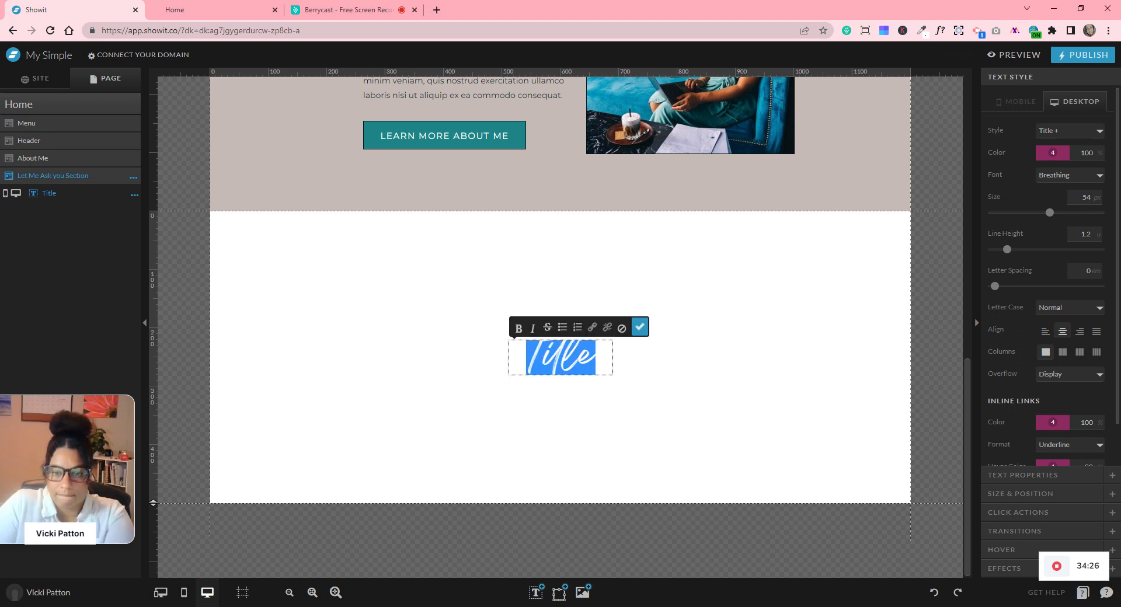
{"action": "type", "text": "Let me"}
{"action": "left_click", "coordinate": [642, 338]}
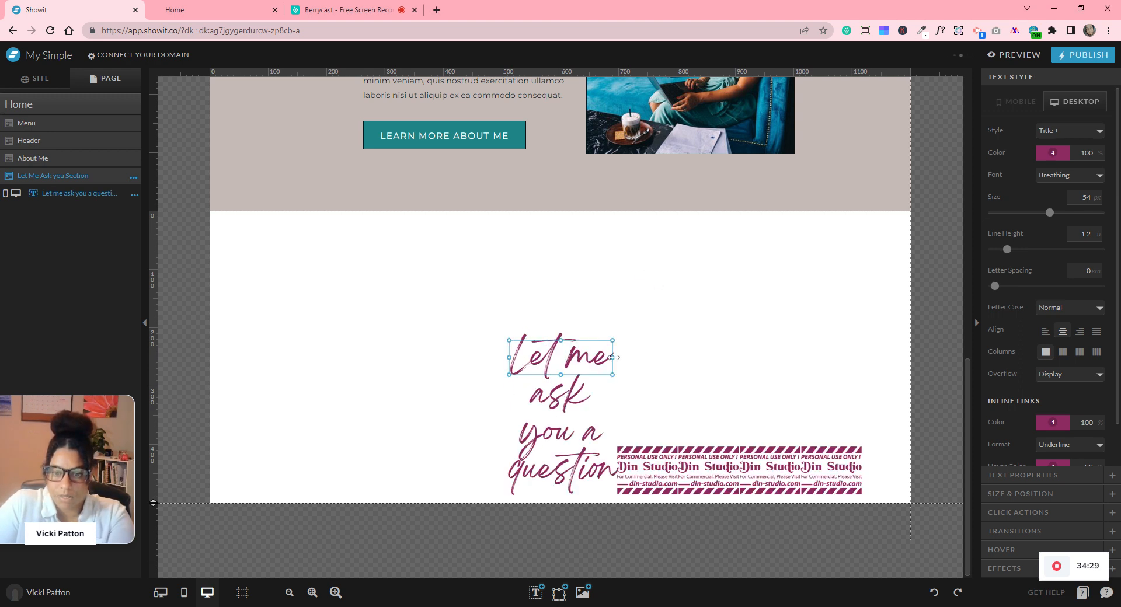
{"action": "left_click_drag", "start_coordinate": [614, 358], "coordinate": [887, 352]}
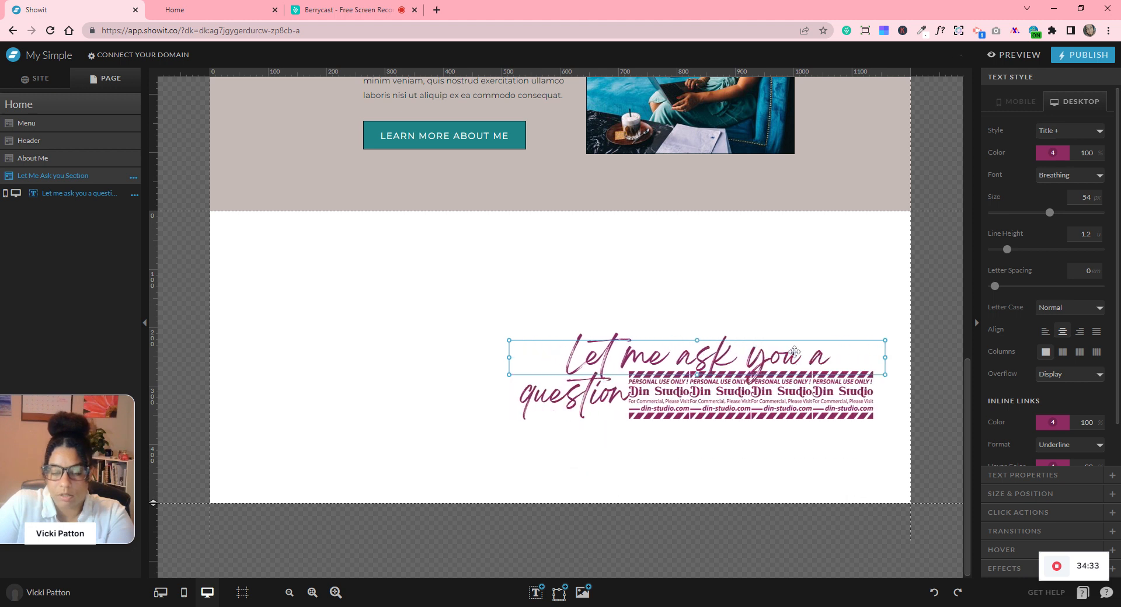
{"action": "left_click_drag", "start_coordinate": [761, 359], "coordinate": [568, 306]}
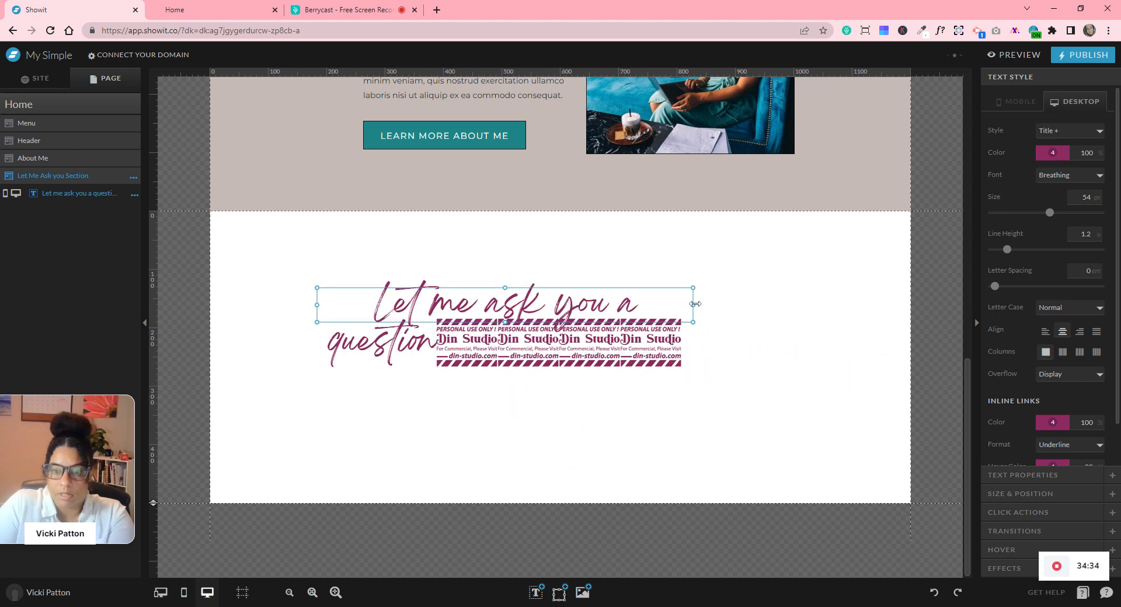
{"action": "left_click_drag", "start_coordinate": [783, 306], "coordinate": [820, 305]}
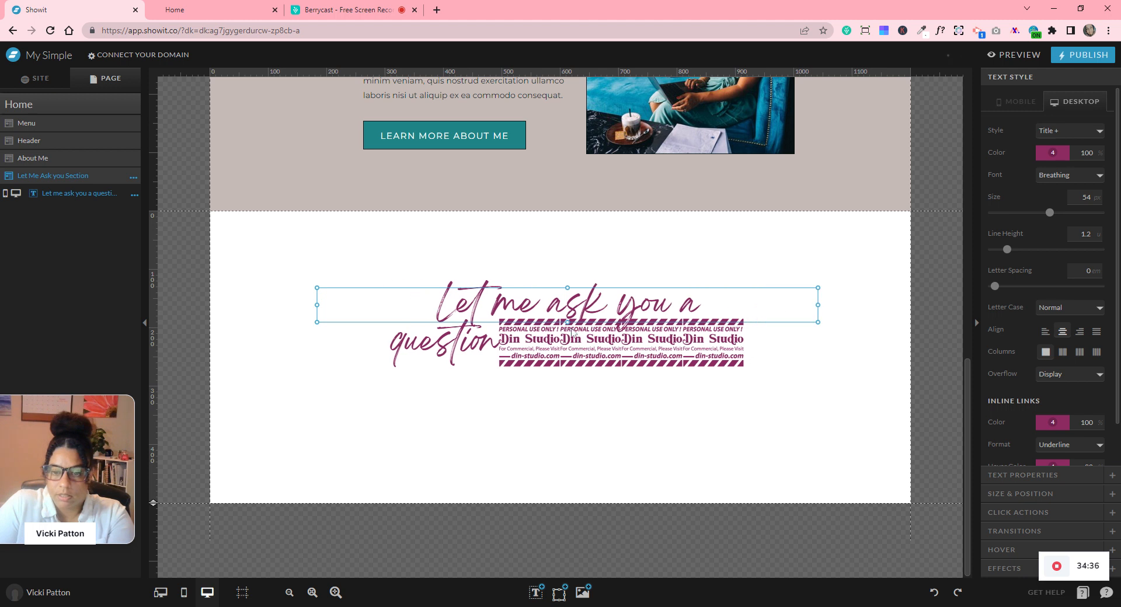
{"action": "left_click_drag", "start_coordinate": [576, 350], "coordinate": [578, 356]}
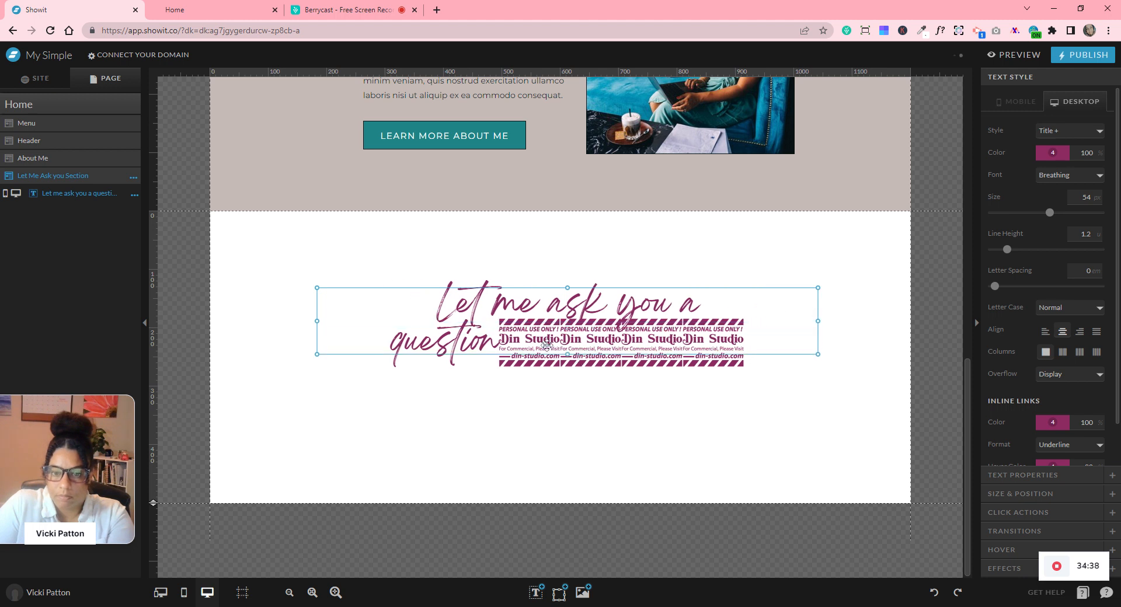
- Remove the stray demo-font glyphs so the title reads 'Let me ask you a question'
{"action": "double_click", "coordinate": [745, 332]}
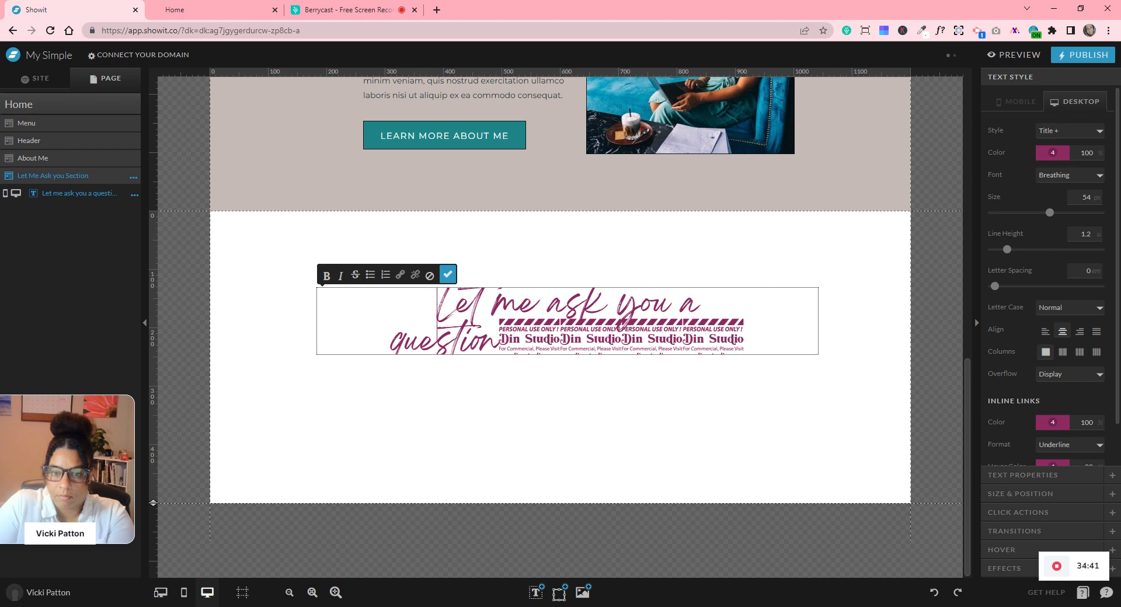
{"action": "left_click", "coordinate": [745, 332]}
{"action": "key", "text": "BackSpace"}
{"action": "key", "text": "BackSpace"}
{"action": "key", "text": "BackSpace"}
{"action": "key", "text": "BackSpace"}
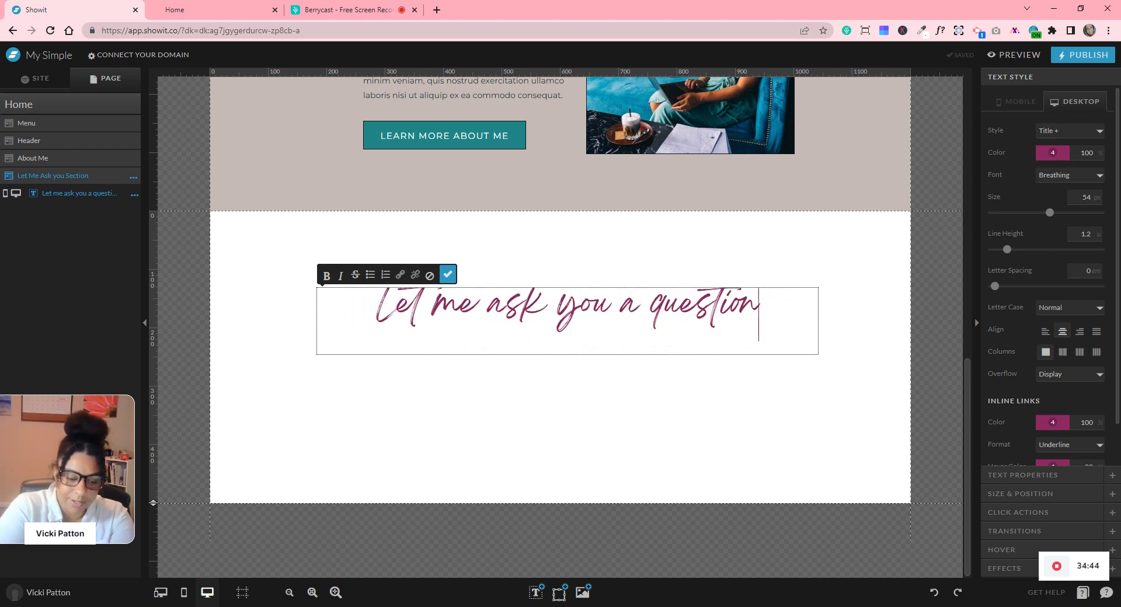
{"action": "type", "text": "!"}
{"action": "key", "text": "BackSpace"}
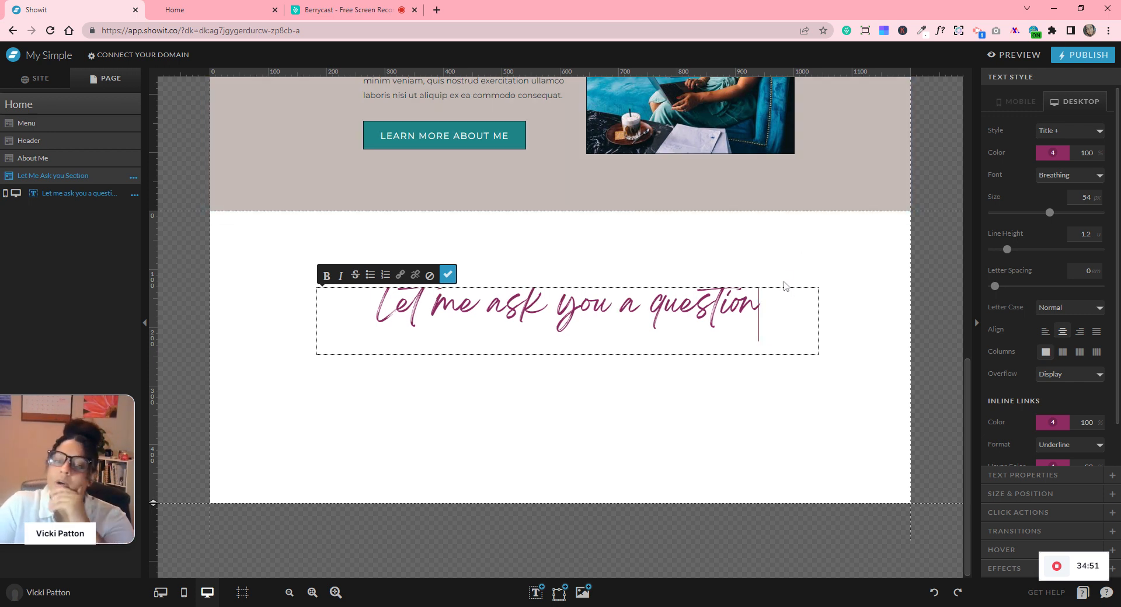
{"action": "type", "text": "?"}
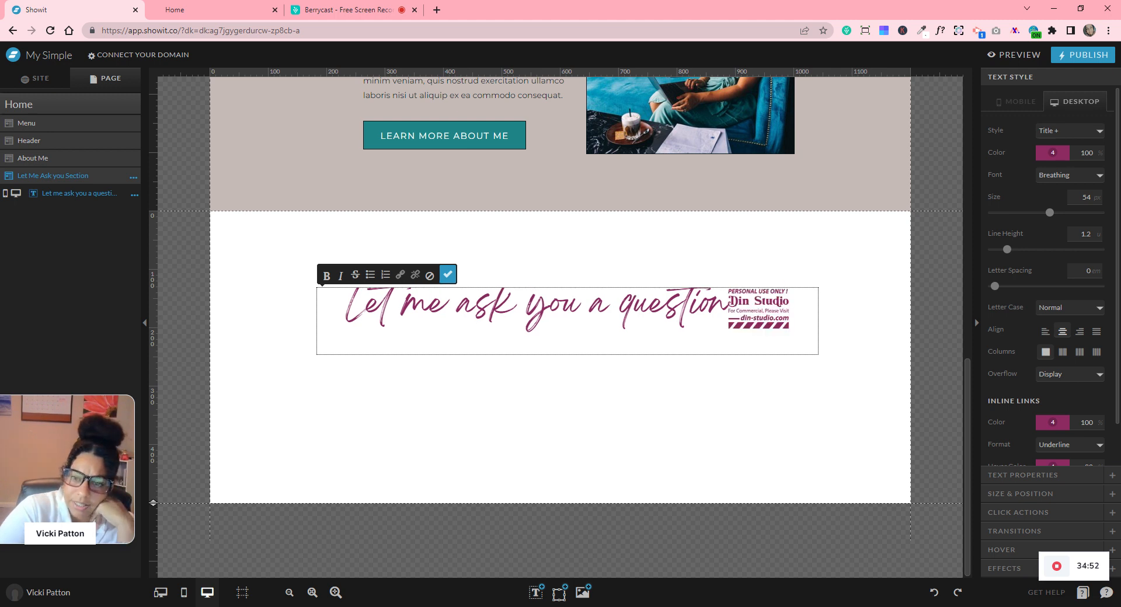
{"action": "key", "text": "BackSpace"}
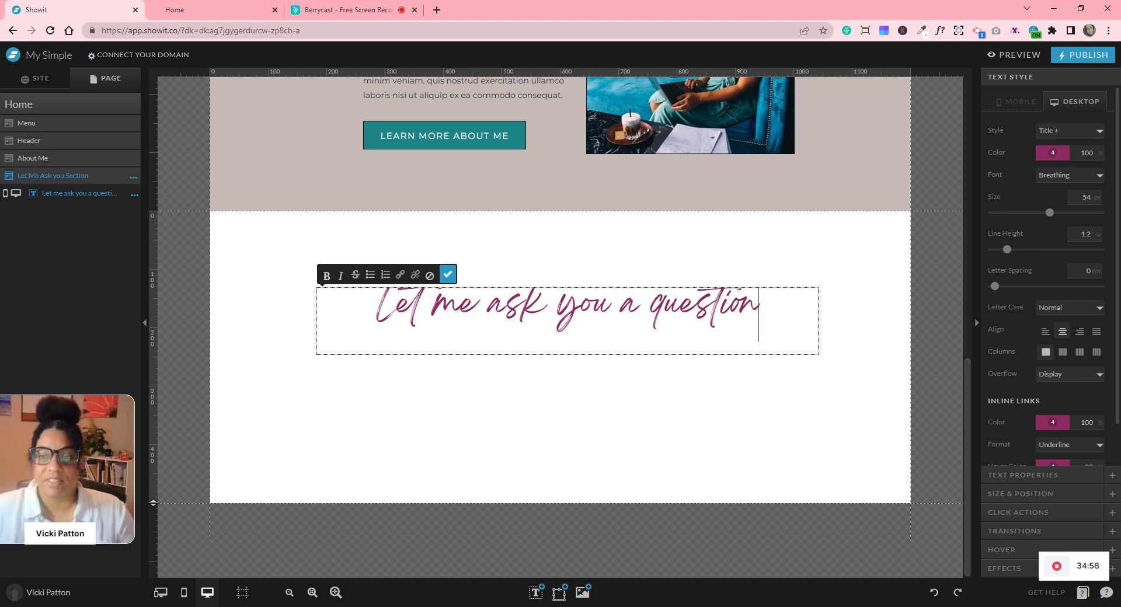
{"action": "key", "text": "Escape"}
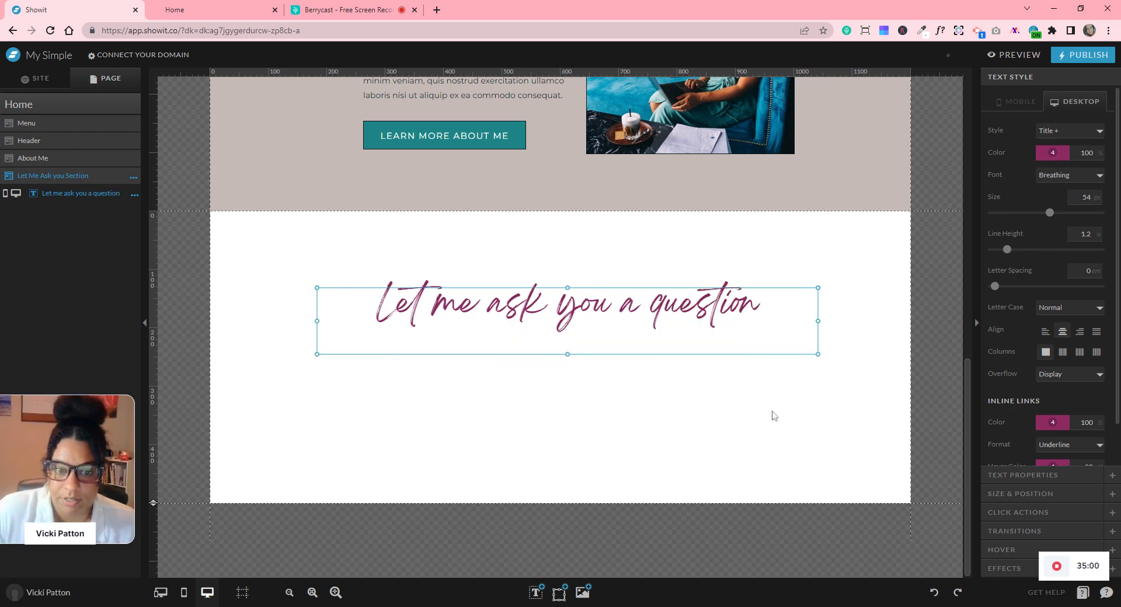
{"action": "left_click_drag", "start_coordinate": [567, 354], "coordinate": [567, 333]}
{"action": "left_click", "coordinate": [596, 374]}
- Reduce the script title's font size to 34 and shorten its box to fit
{"action": "scroll", "coordinate": [689, 390], "scroll_direction": "up", "scroll_amount": 6}
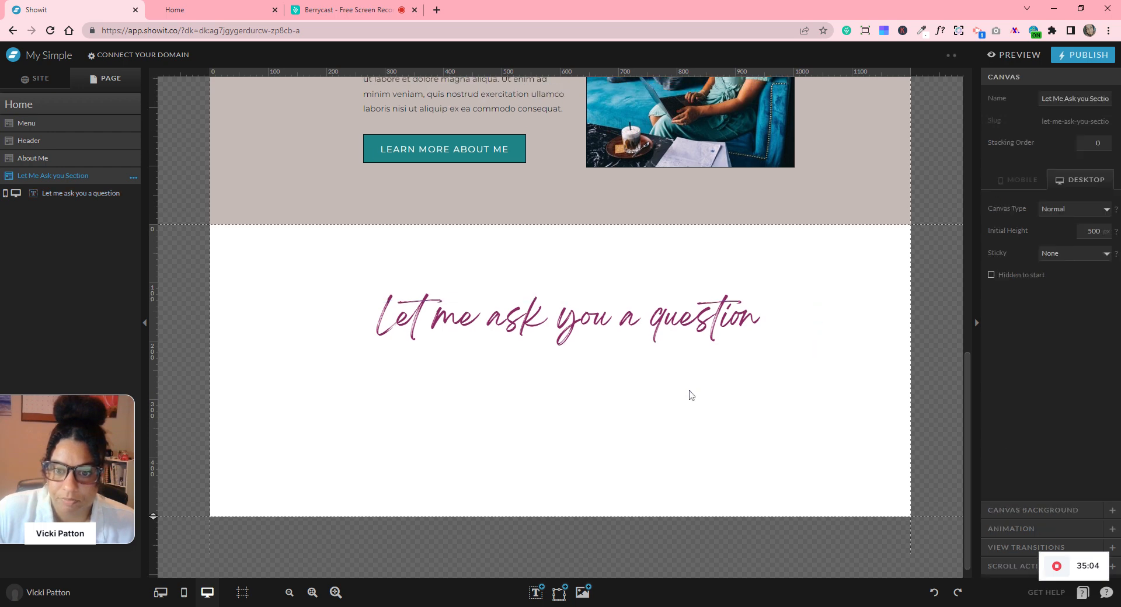
{"action": "scroll", "coordinate": [689, 390], "scroll_direction": "down", "scroll_amount": 5}
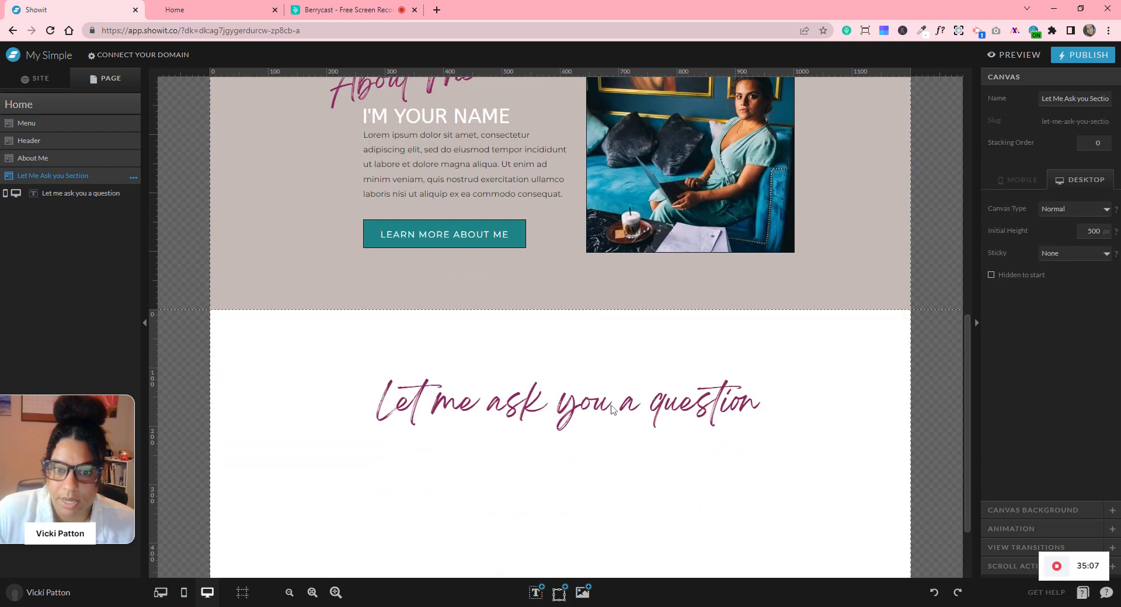
{"action": "left_click", "coordinate": [613, 409]}
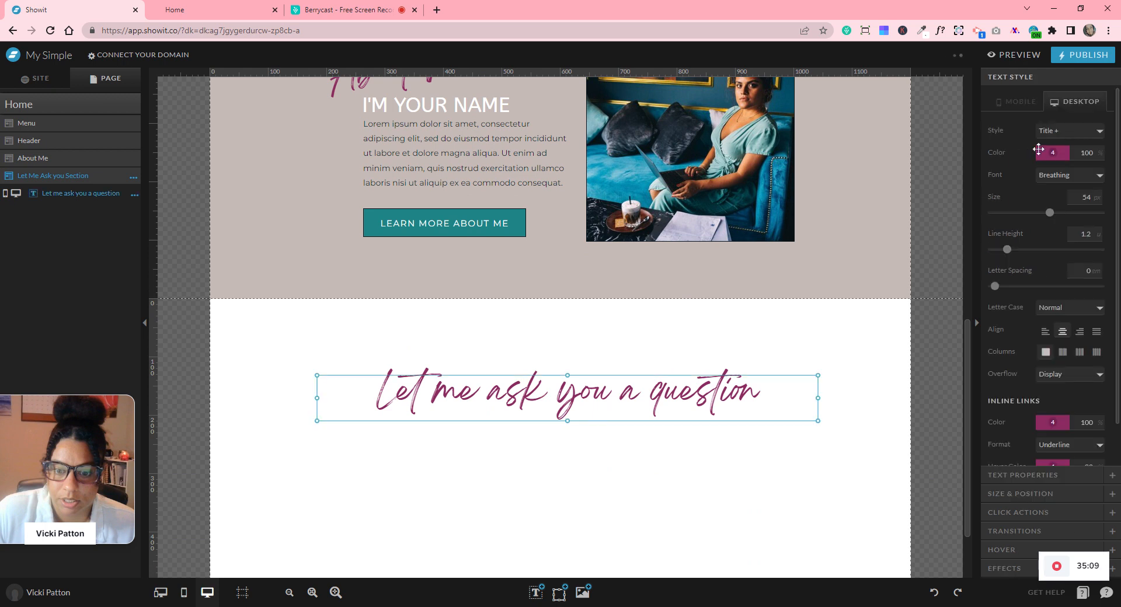
{"action": "left_click_drag", "start_coordinate": [1049, 214], "coordinate": [1031, 220]}
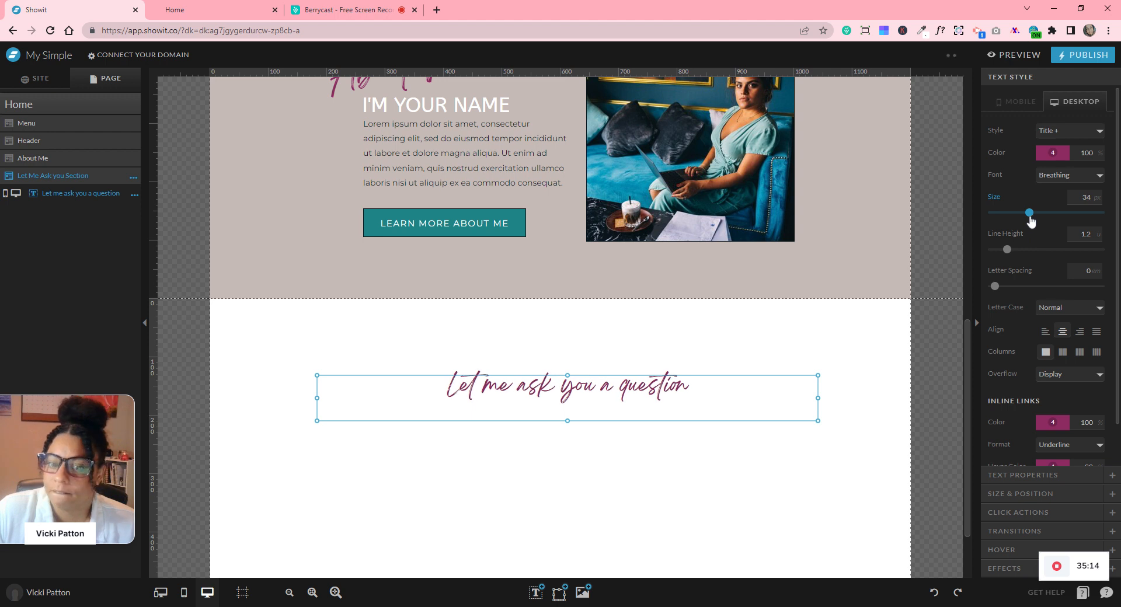
{"action": "left_click", "coordinate": [880, 442]}
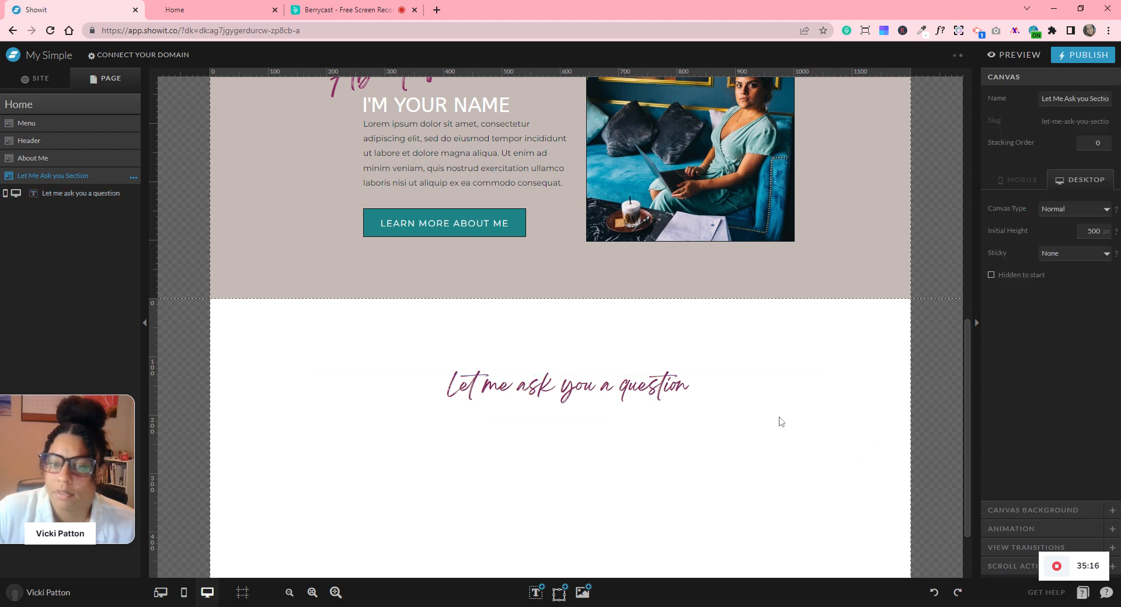
{"action": "left_click", "coordinate": [569, 416]}
{"action": "left_click_drag", "start_coordinate": [566, 421], "coordinate": [564, 407]}
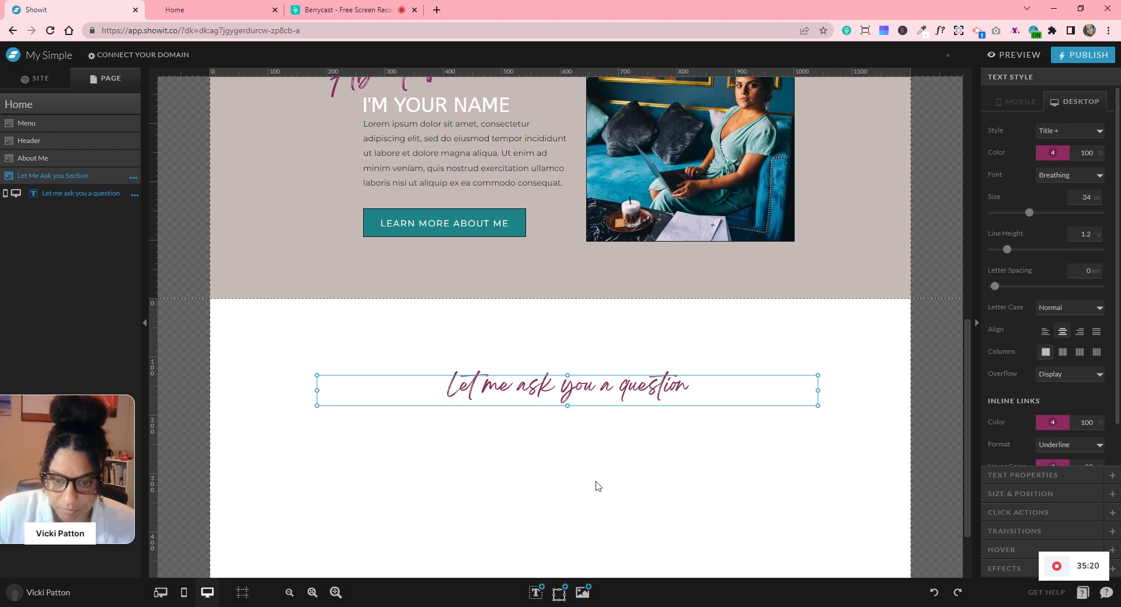
- Add a Heading text box with the pasted 'Excepteur sint occaecat' text and enlarge it
{"action": "mouse_move", "coordinate": [545, 596]}
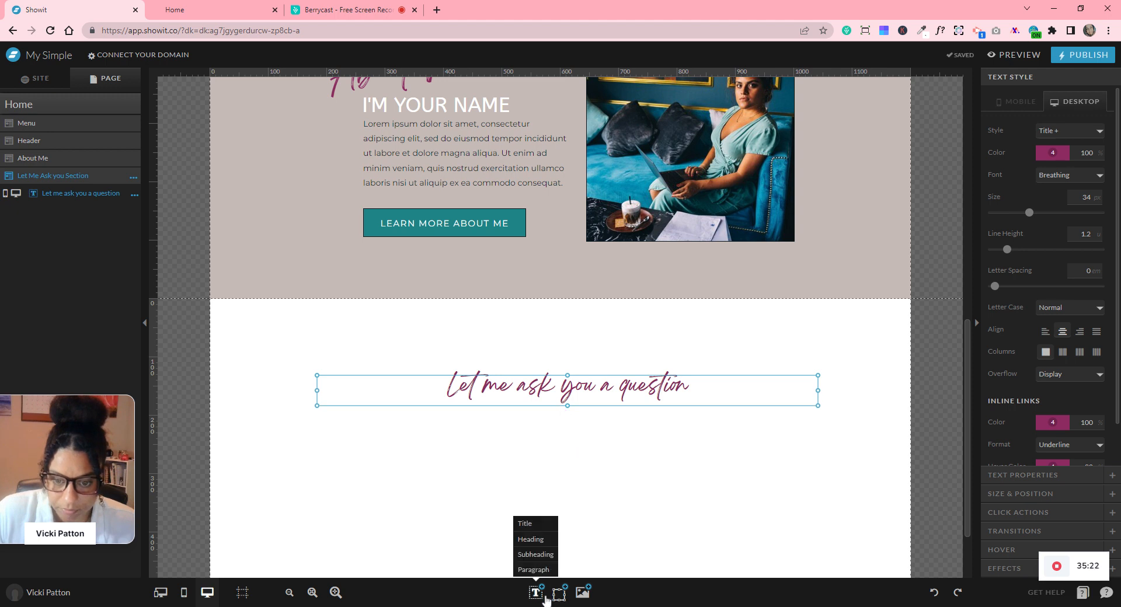
{"action": "left_click", "coordinate": [532, 542]}
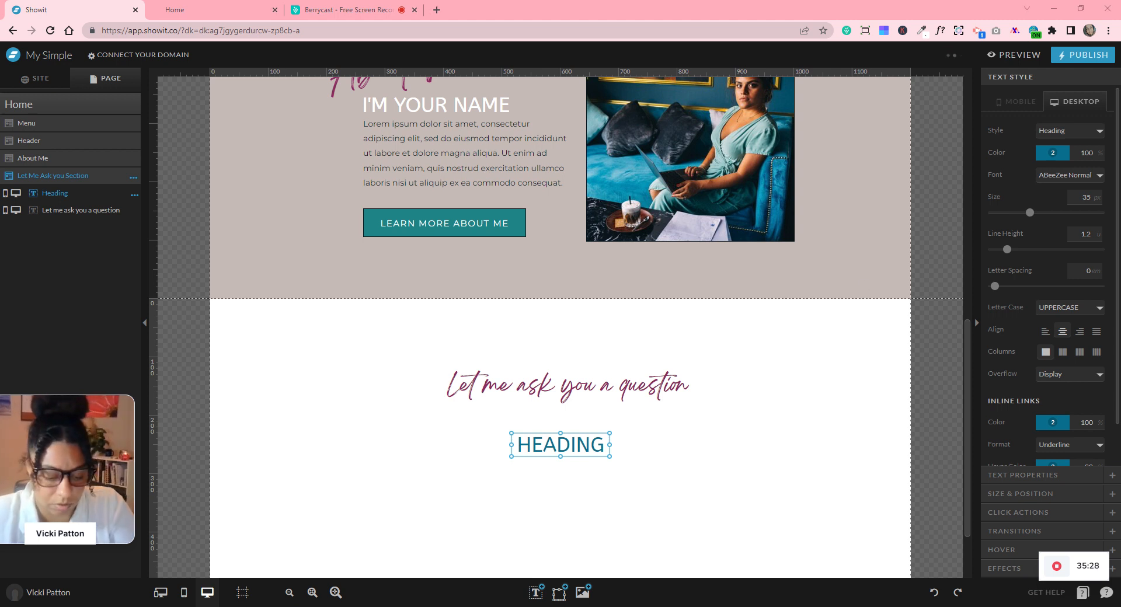
{"action": "double_click", "coordinate": [546, 451]}
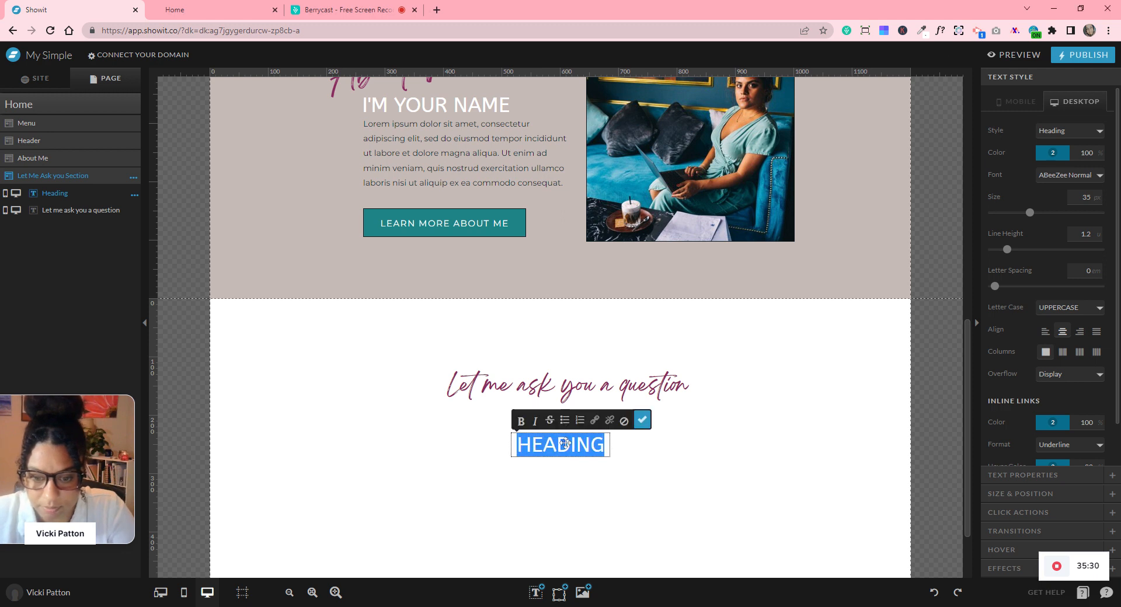
{"action": "type", "text": "EXCEPTEUR SINT OCCAECAT CUPIDATAT NON PROIDENT..."}
{"action": "left_click", "coordinate": [643, 422]}
{"action": "left_click_drag", "start_coordinate": [609, 445], "coordinate": [885, 448]}
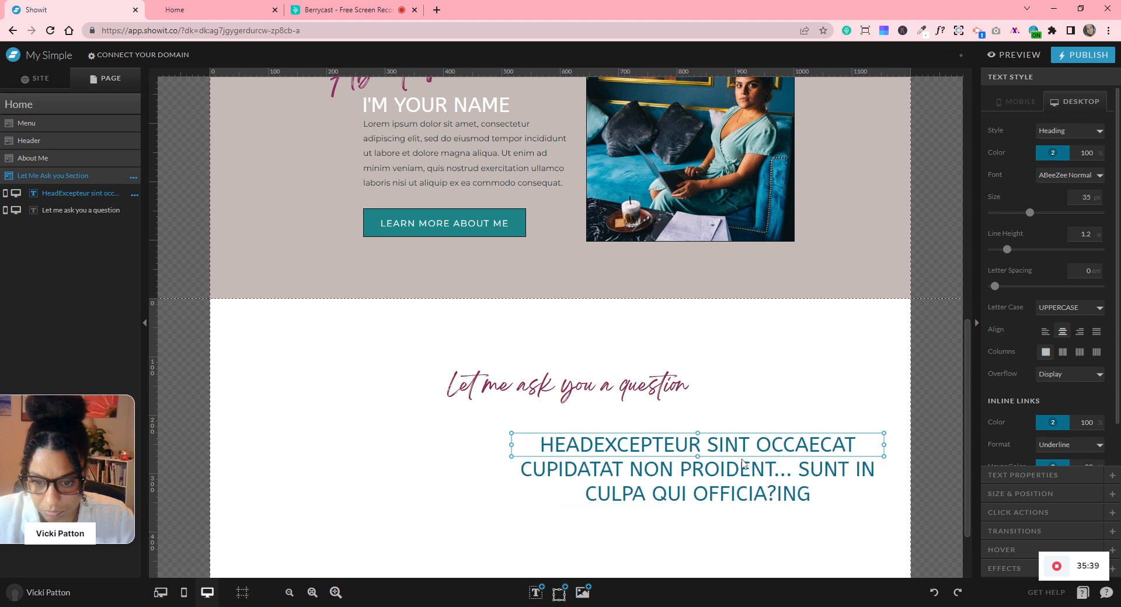
{"action": "left_click_drag", "start_coordinate": [697, 456], "coordinate": [705, 517]}
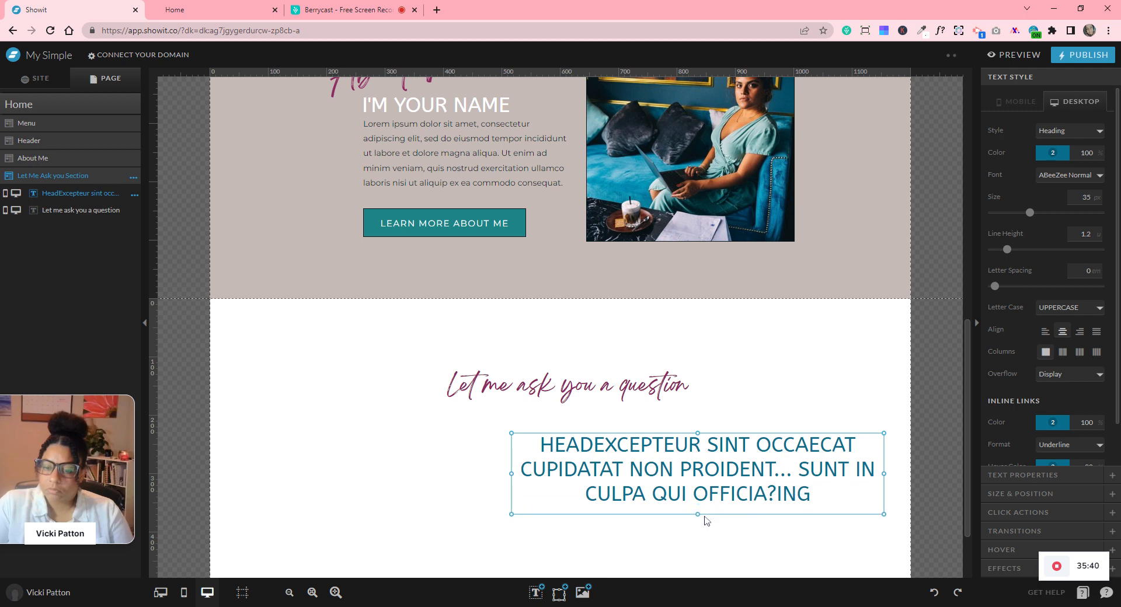
- Delete the leftover 'ING' and 'HEAD' fragments from the heading text
{"action": "double_click", "coordinate": [806, 494]}
{"action": "double_click", "coordinate": [792, 494]}
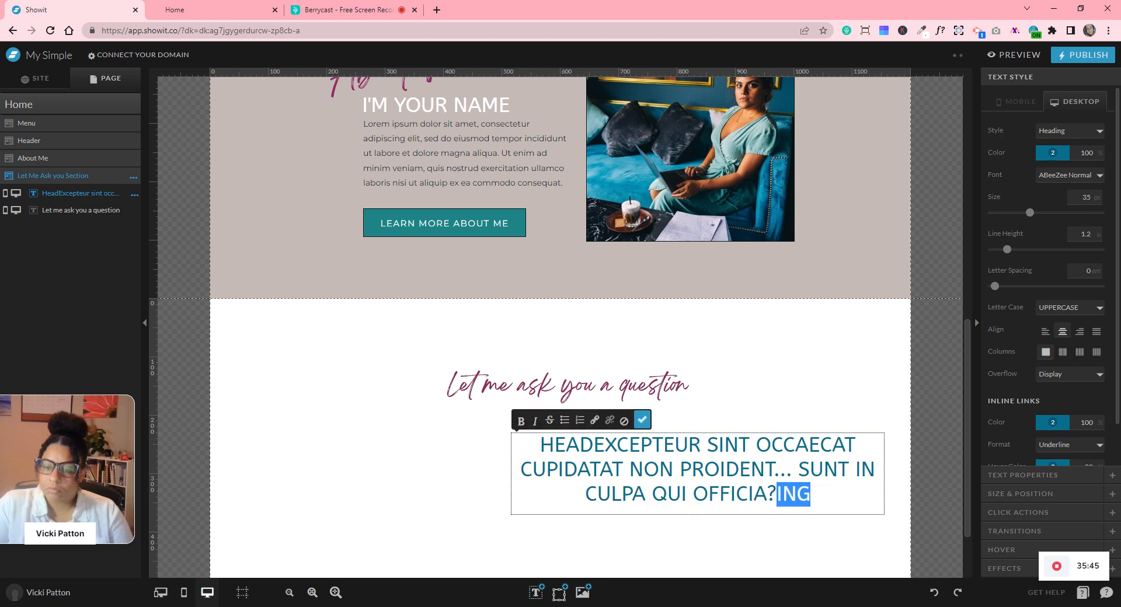
{"action": "key", "text": "BackSpace"}
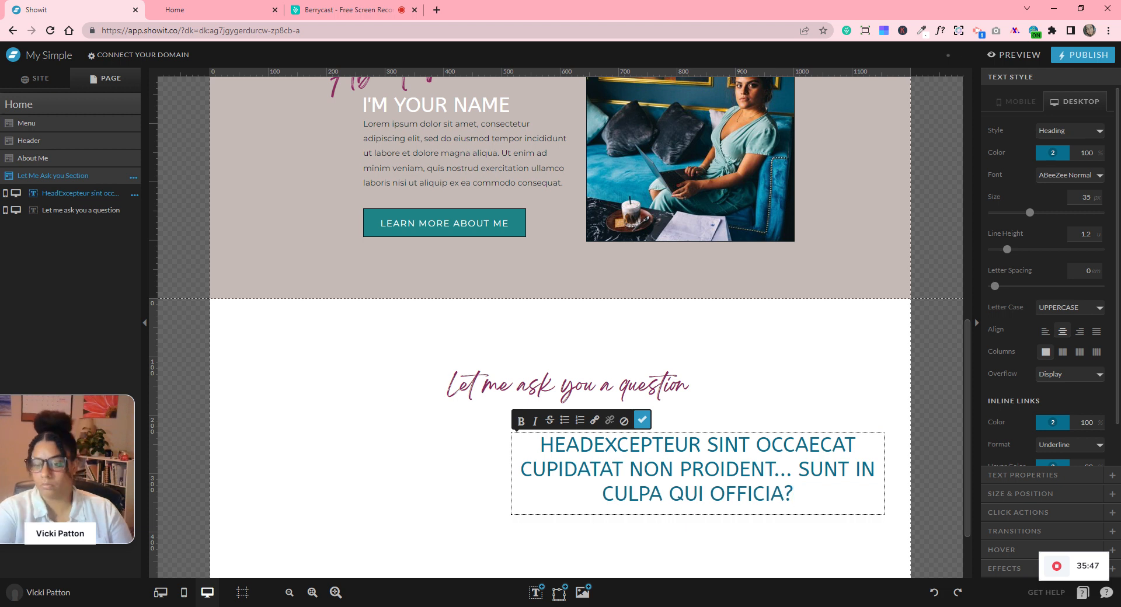
{"action": "left_click", "coordinate": [814, 541]}
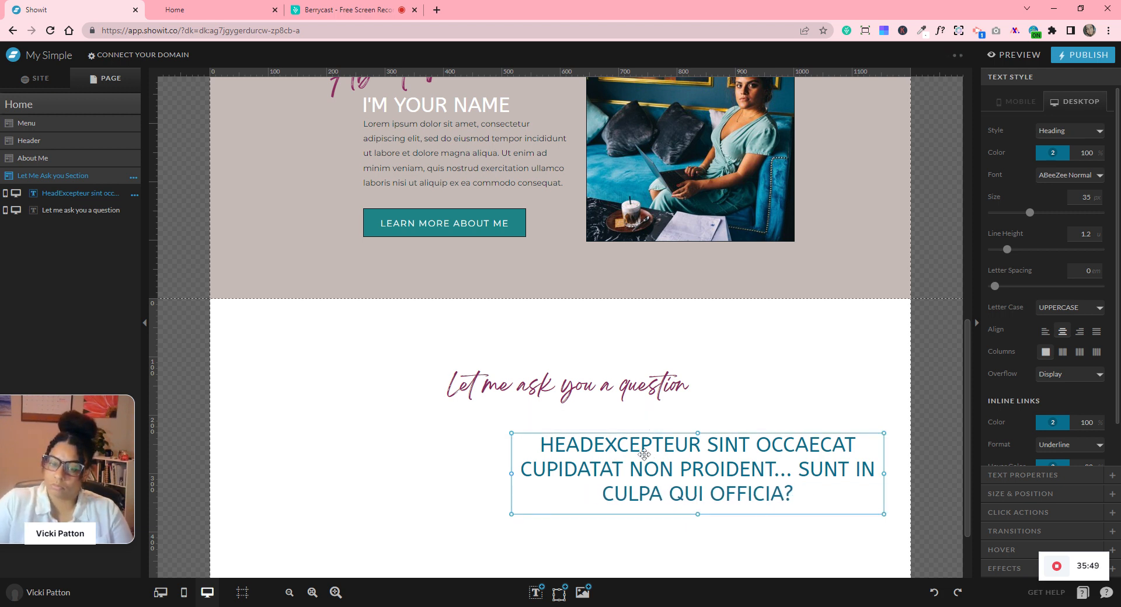
{"action": "double_click", "coordinate": [600, 450]}
{"action": "key", "text": "shift+Right"}
{"action": "key", "text": "shift+Right"}
{"action": "key", "text": "shift+Right"}
{"action": "key", "text": "shift+Right"}
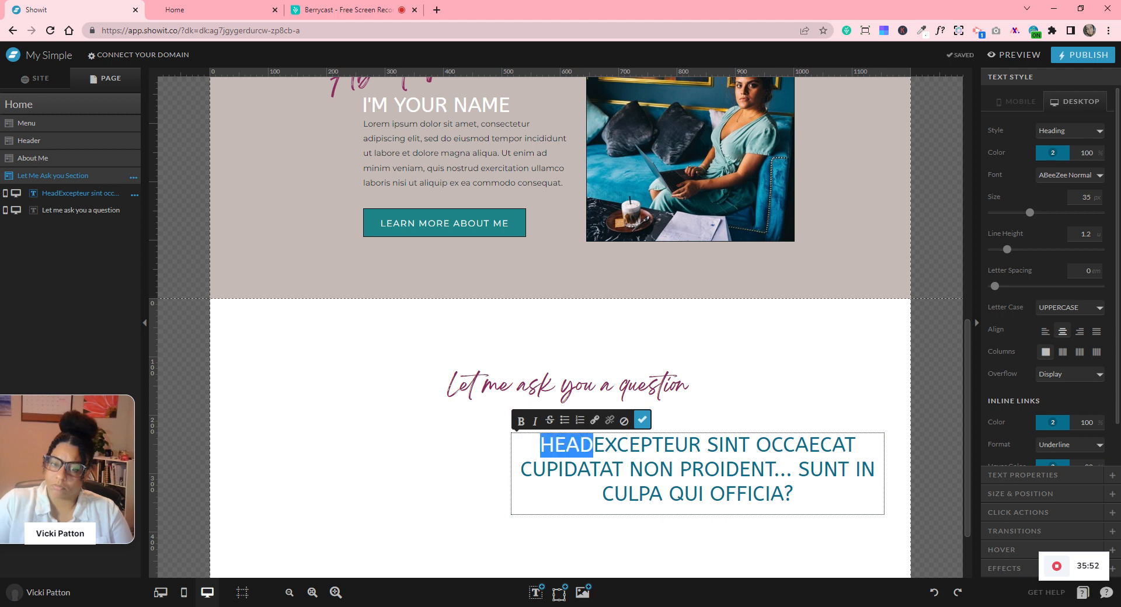
{"action": "key", "text": "BackSpace"}
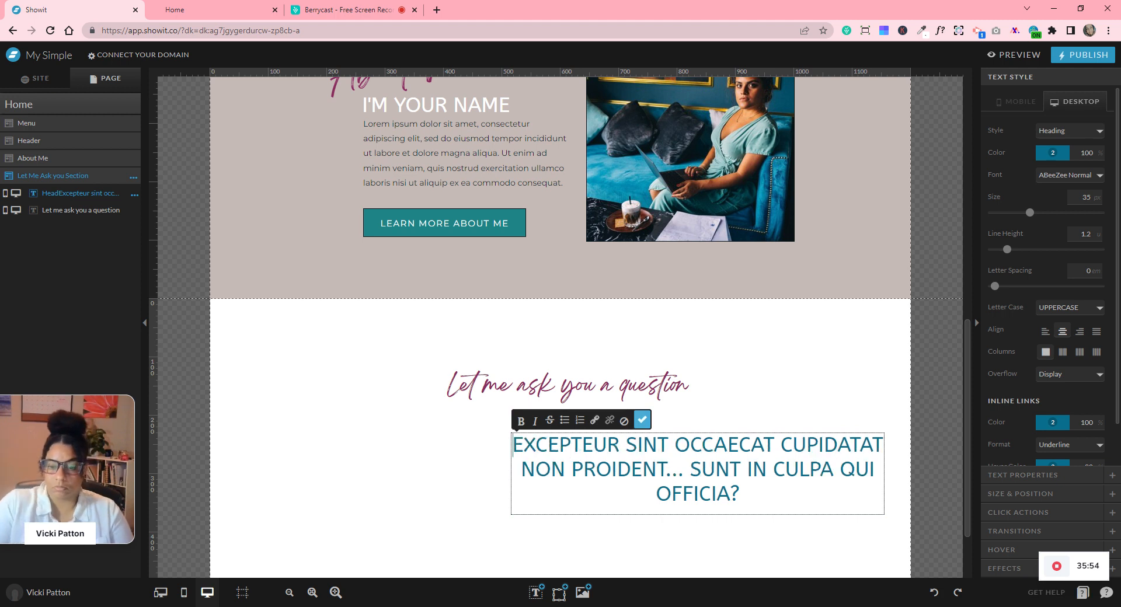
{"action": "left_click", "coordinate": [644, 420]}
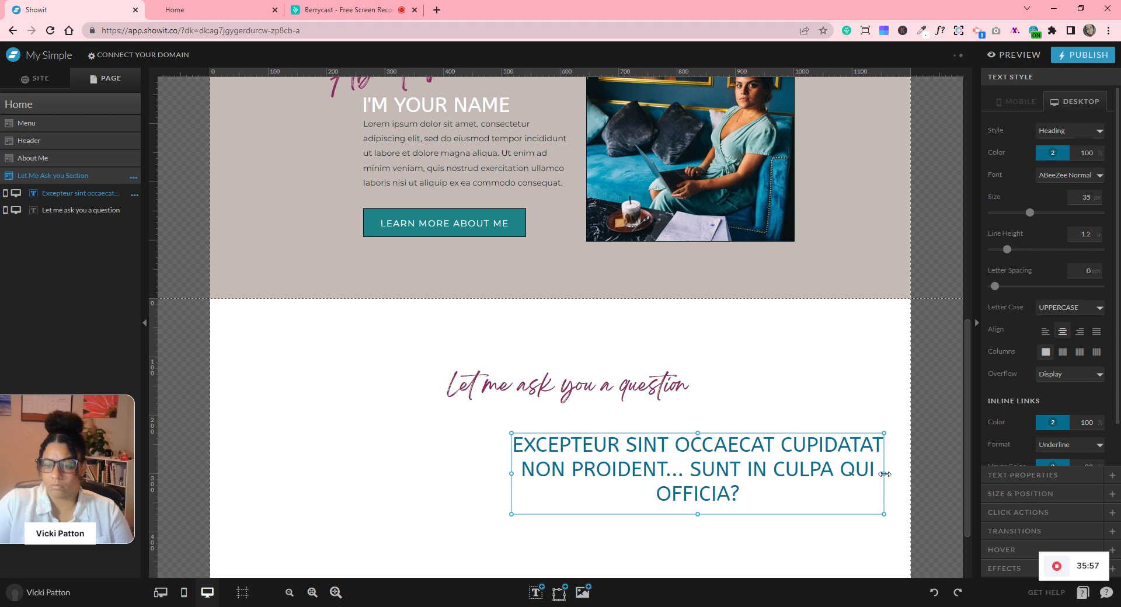
- Resize the heading to two lines under the title and centre it horizontally
{"action": "left_click_drag", "start_coordinate": [884, 473], "coordinate": [948, 473]}
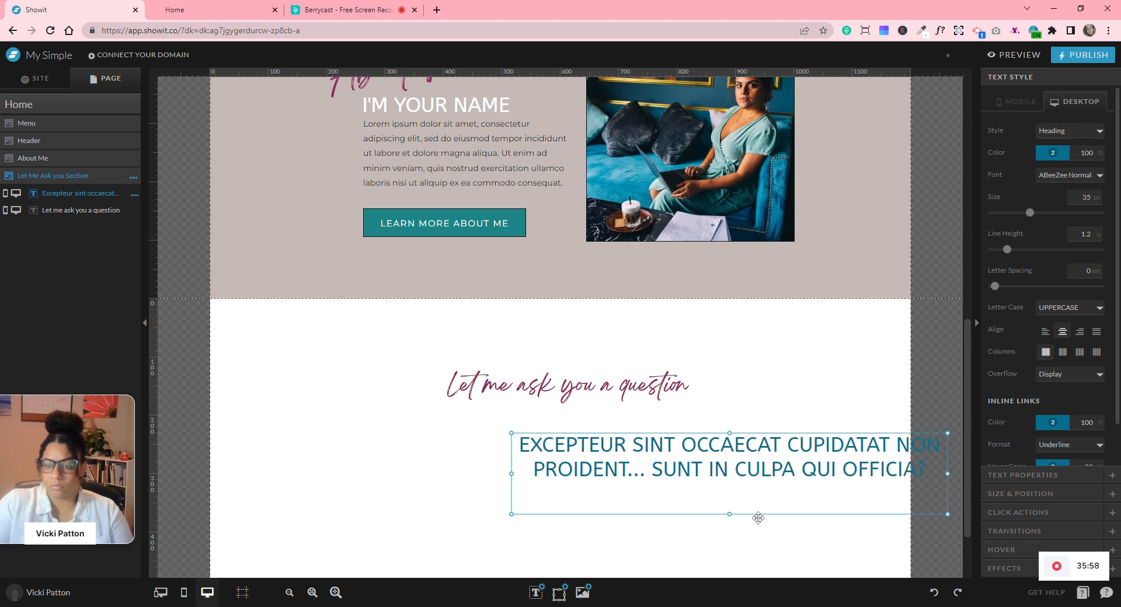
{"action": "left_click_drag", "start_coordinate": [728, 514], "coordinate": [634, 441]}
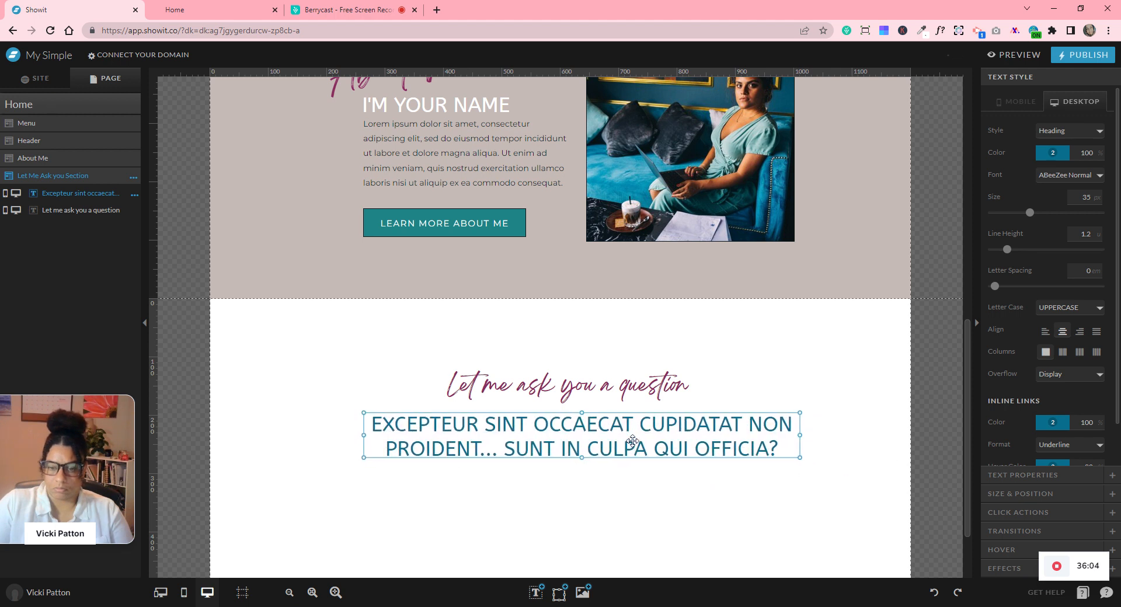
{"action": "left_click", "coordinate": [1004, 494]}
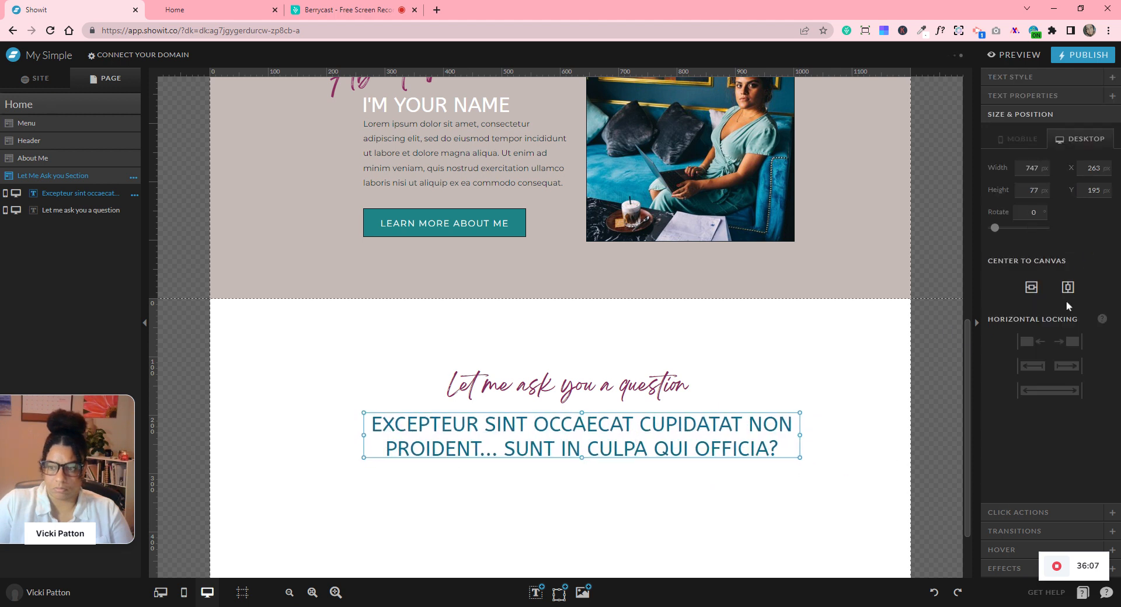
{"action": "left_click", "coordinate": [1067, 291]}
{"action": "left_click", "coordinate": [666, 388]}
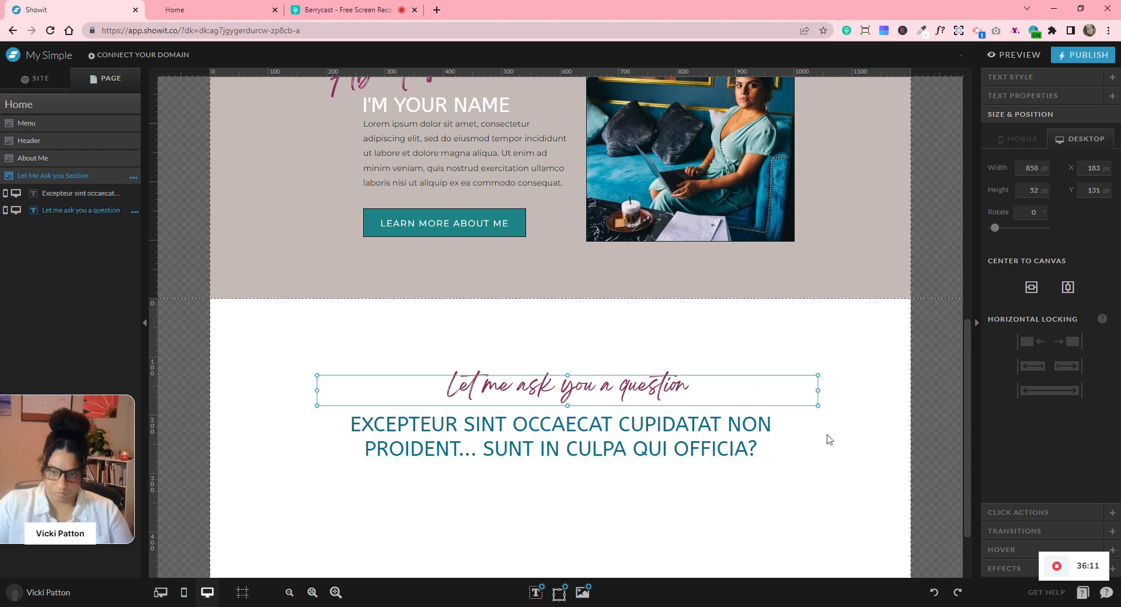
- Add a paragraph below the teal heading containing the pasted Lorem ipsum text
{"action": "left_click", "coordinate": [288, 593]}
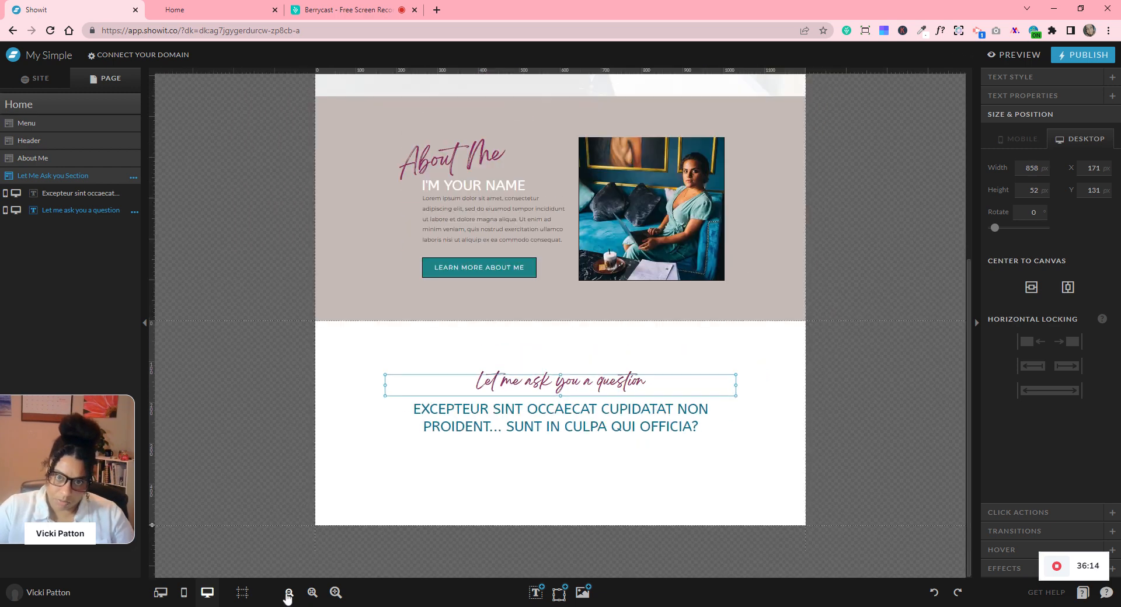
{"action": "scroll", "coordinate": [752, 488], "scroll_direction": "up", "scroll_amount": 5}
{"action": "scroll", "coordinate": [849, 446], "scroll_direction": "down", "scroll_amount": 5}
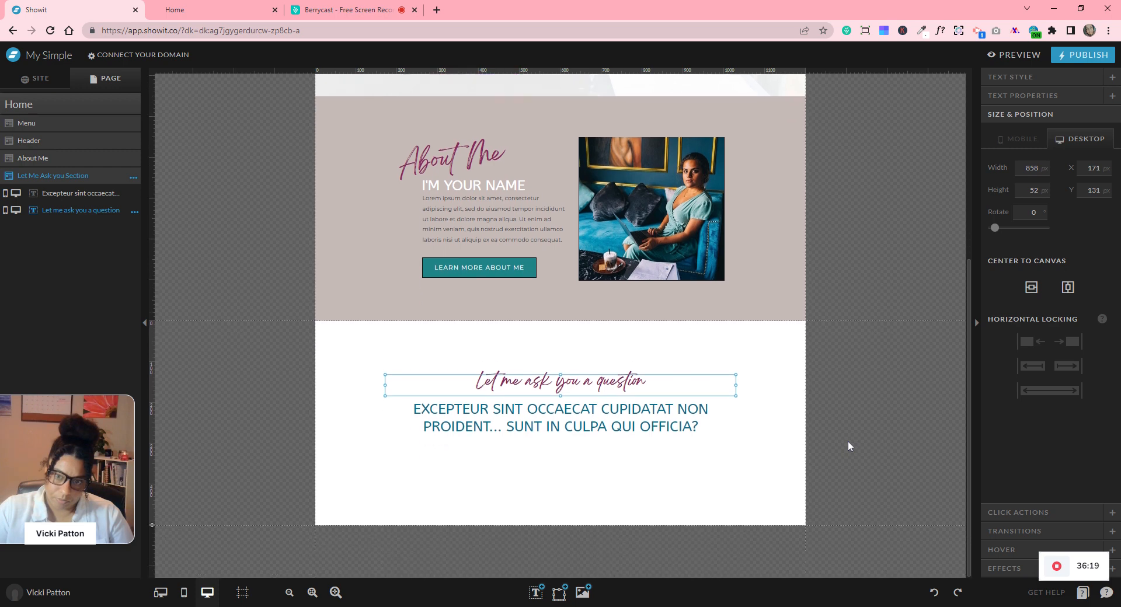
{"action": "left_click", "coordinate": [681, 491]}
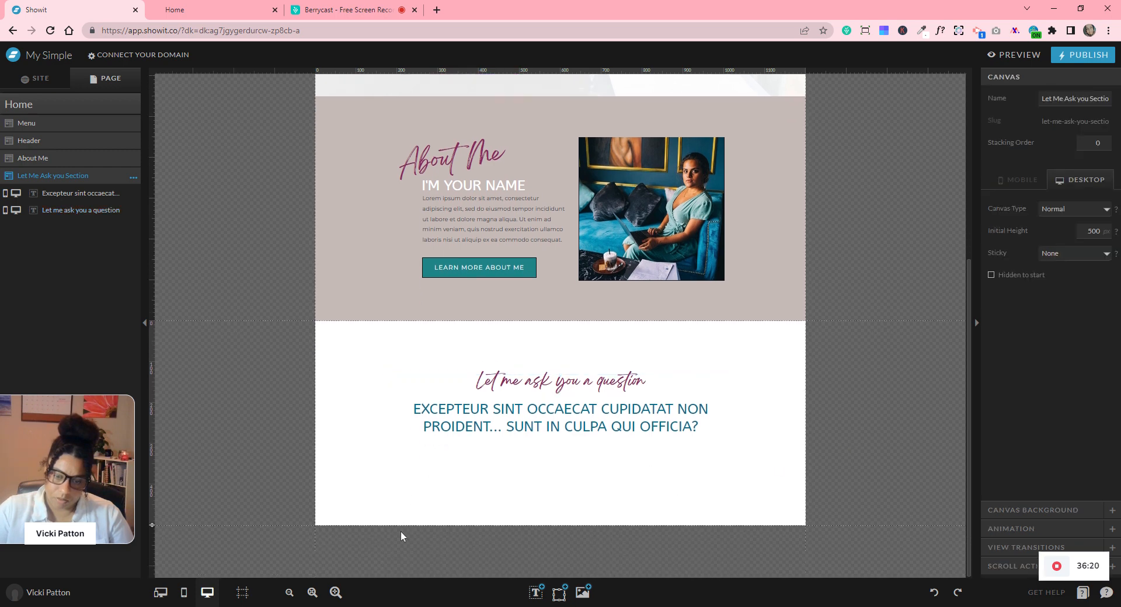
{"action": "left_click", "coordinate": [336, 592]}
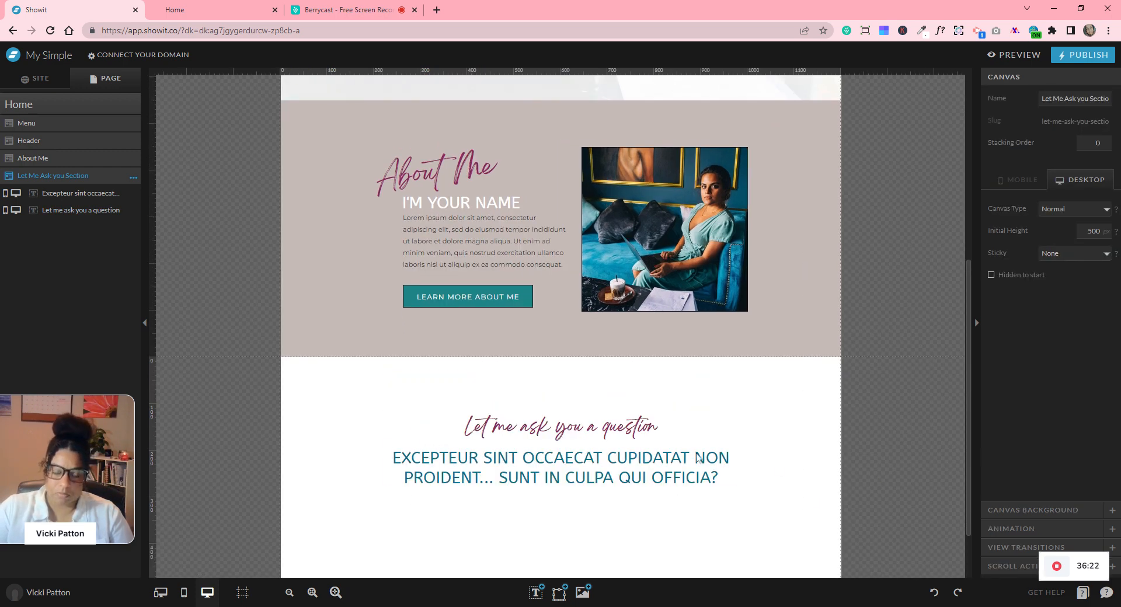
{"action": "scroll", "coordinate": [699, 458], "scroll_direction": "down", "scroll_amount": 1}
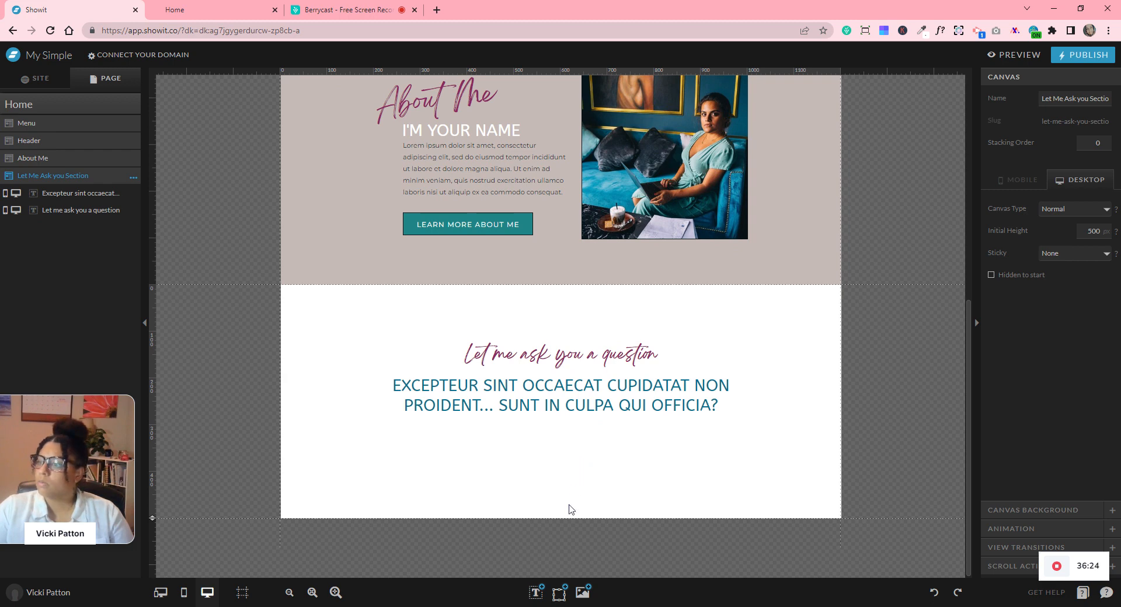
{"action": "mouse_move", "coordinate": [535, 592]}
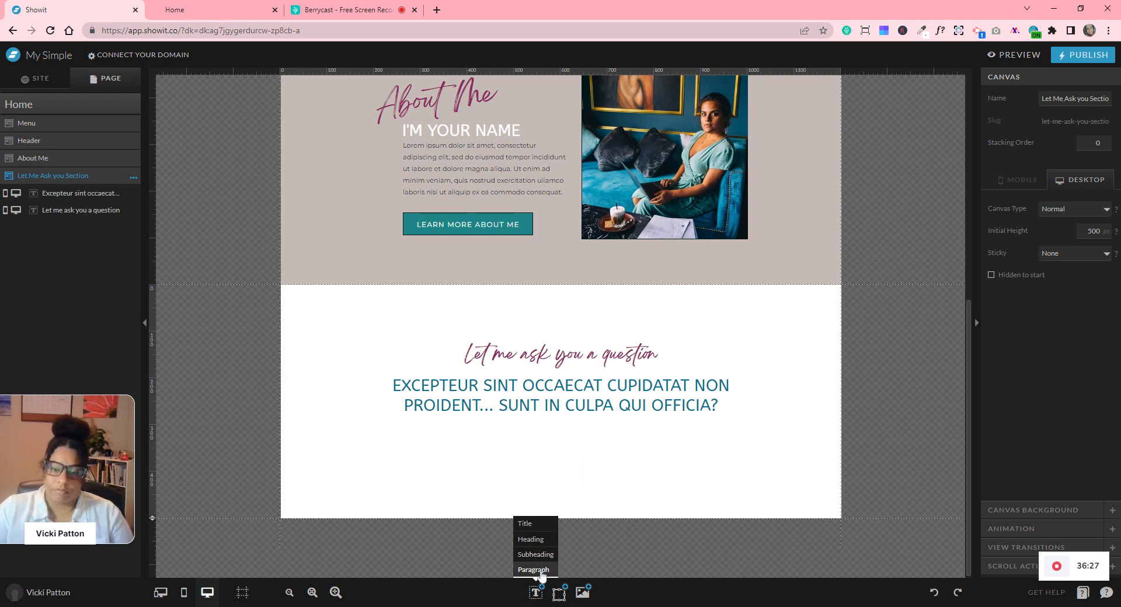
{"action": "left_click", "coordinate": [540, 571]}
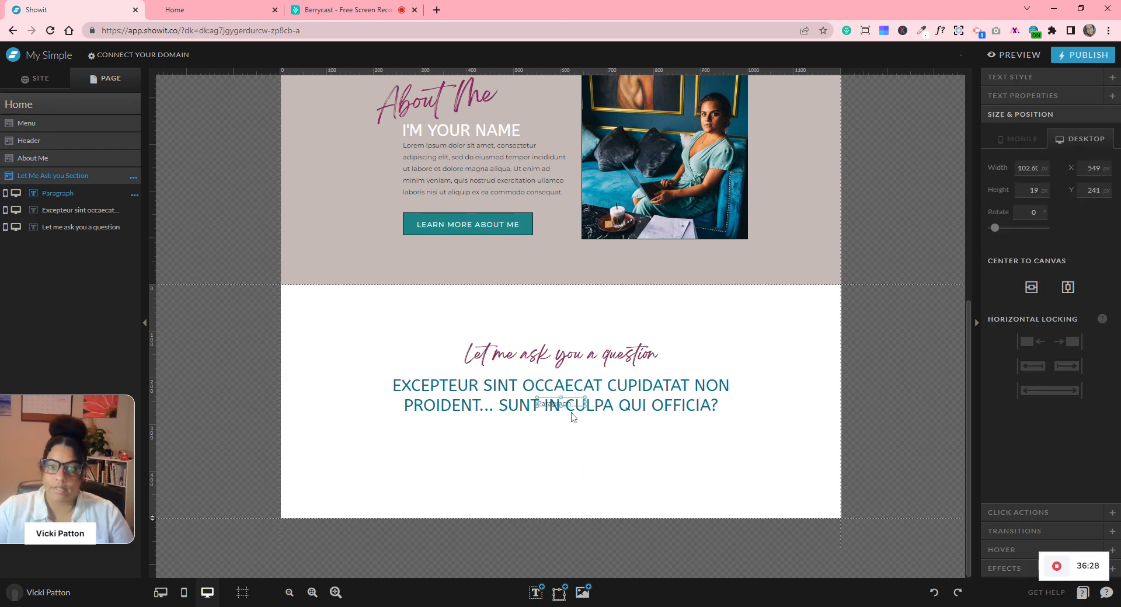
{"action": "left_click_drag", "start_coordinate": [564, 403], "coordinate": [562, 428]}
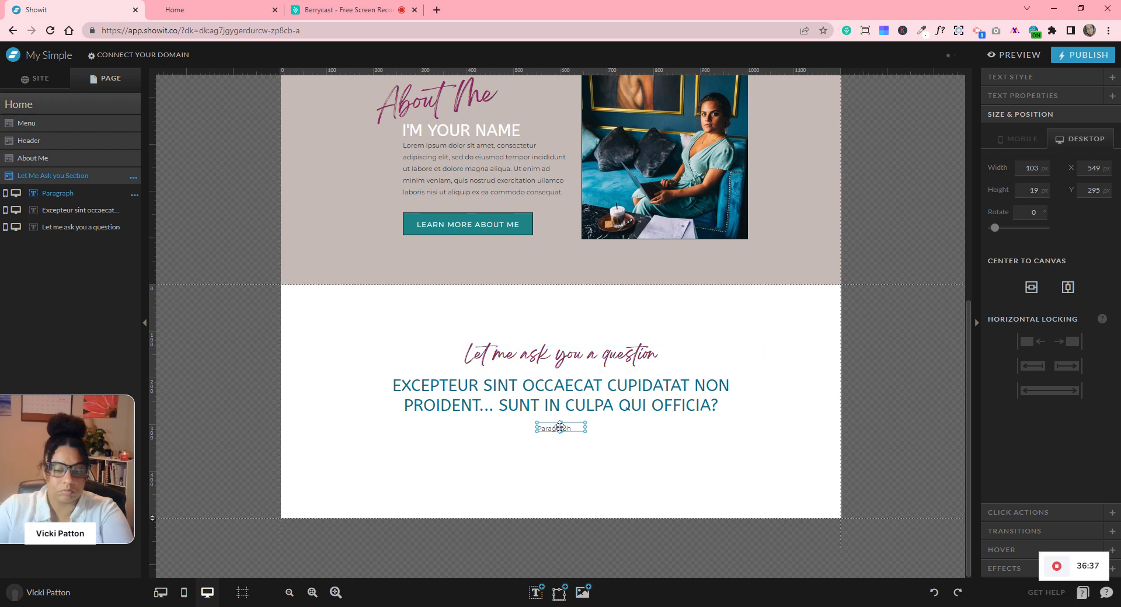
{"action": "double_click", "coordinate": [559, 428]}
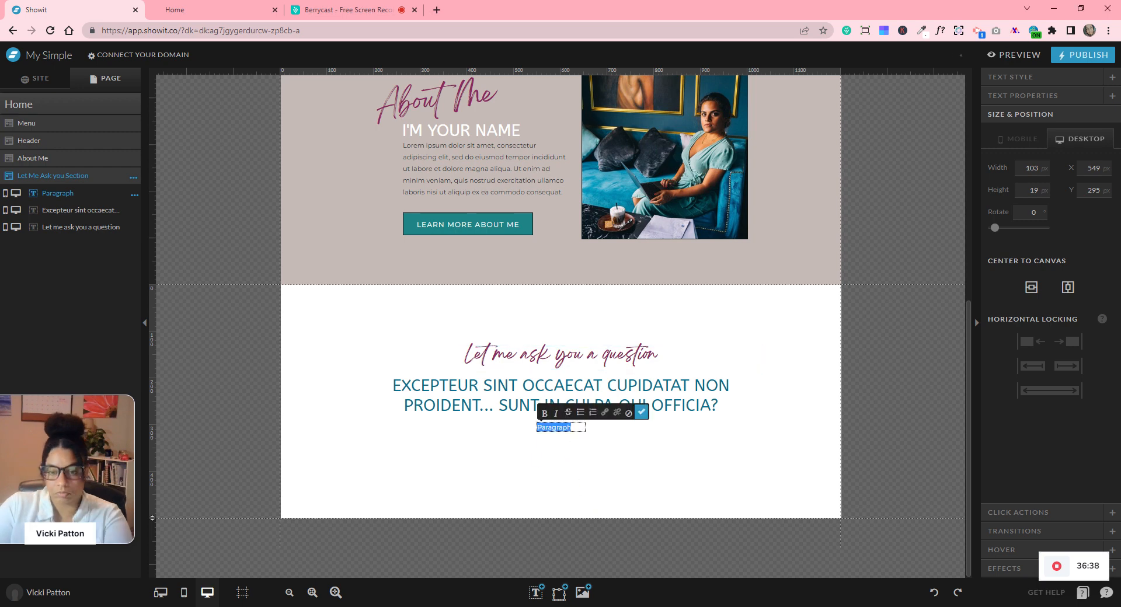
{"action": "key", "text": "ctrl+v"}
{"action": "left_click", "coordinate": [641, 412]}
- Resize the Lorem ipsum paragraph to three lines and centre it horizontally
{"action": "left_click_drag", "start_coordinate": [589, 428], "coordinate": [775, 430]}
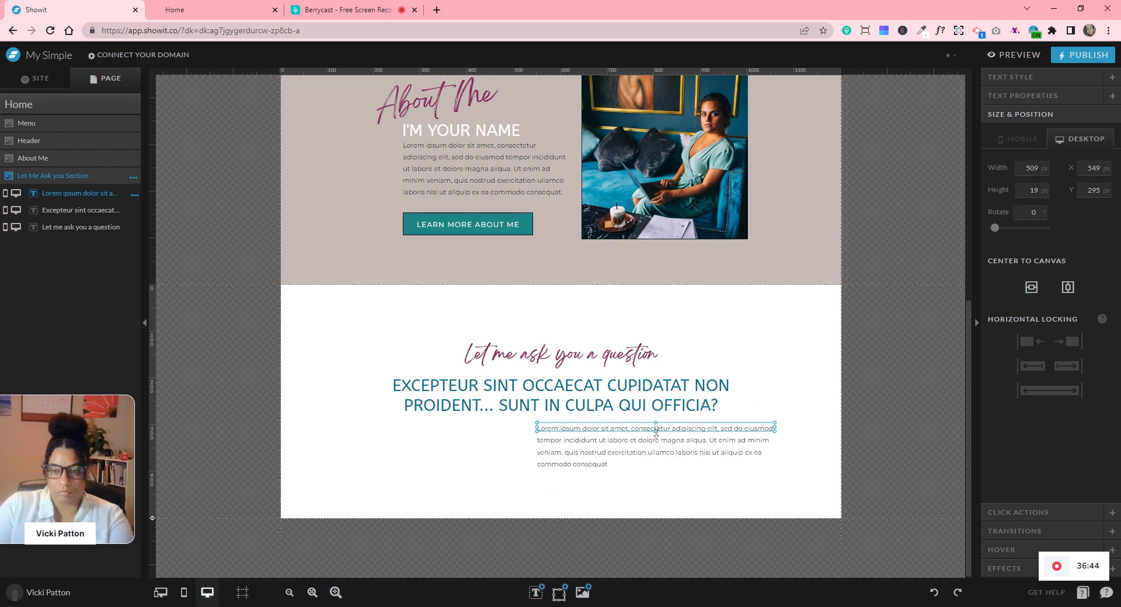
{"action": "left_click_drag", "start_coordinate": [655, 431], "coordinate": [656, 460]}
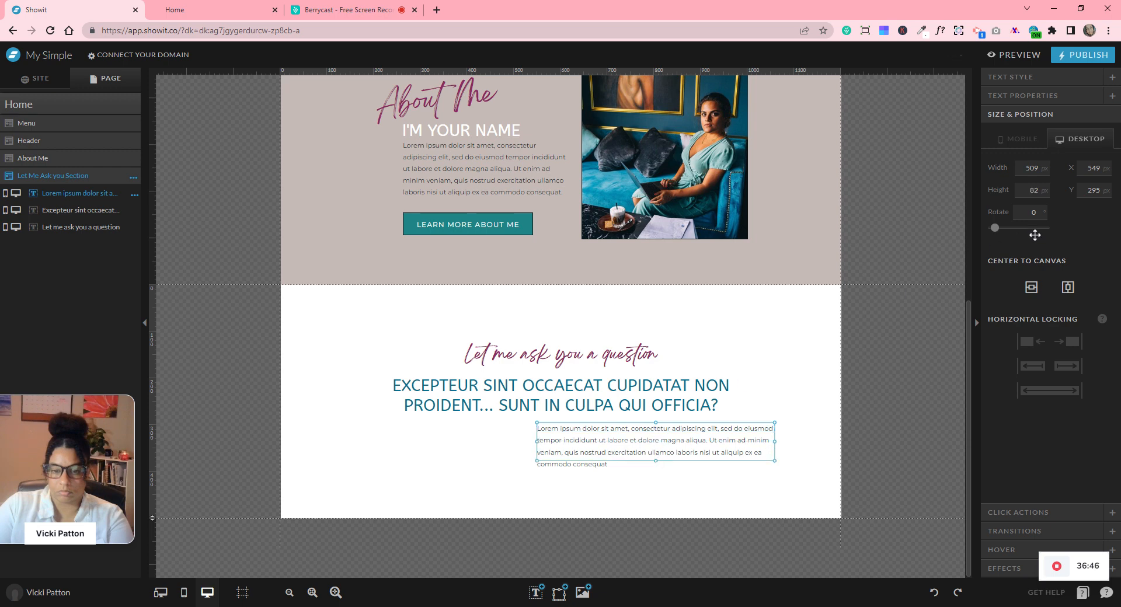
{"action": "left_click", "coordinate": [1009, 77]}
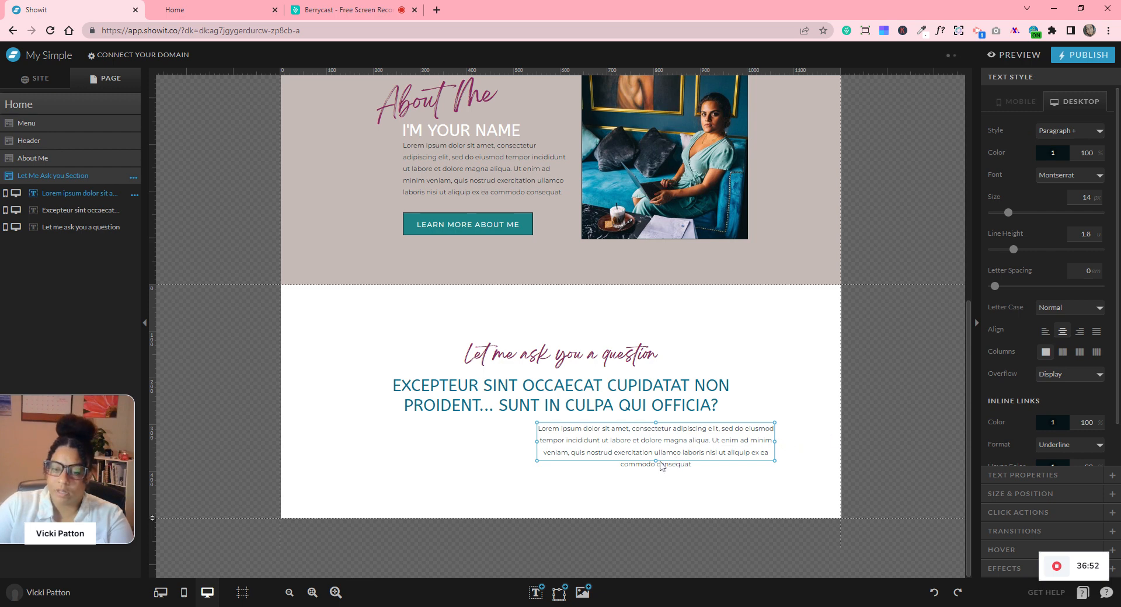
{"action": "left_click_drag", "start_coordinate": [656, 470], "coordinate": [656, 472]}
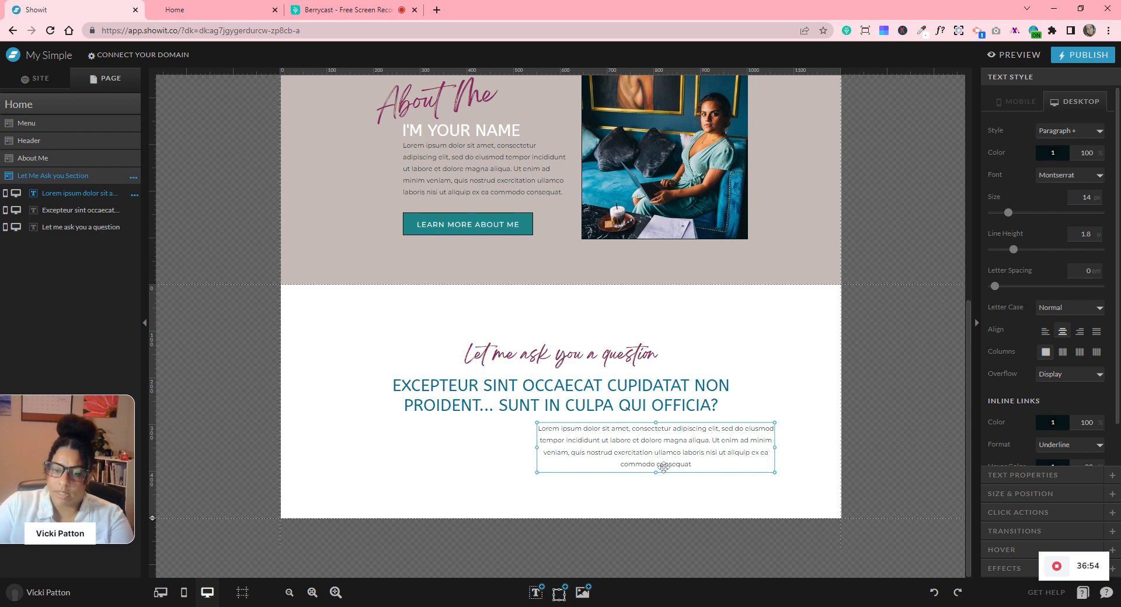
{"action": "left_click_drag", "start_coordinate": [776, 447], "coordinate": [809, 446]}
{"action": "left_click_drag", "start_coordinate": [672, 472], "coordinate": [672, 461]}
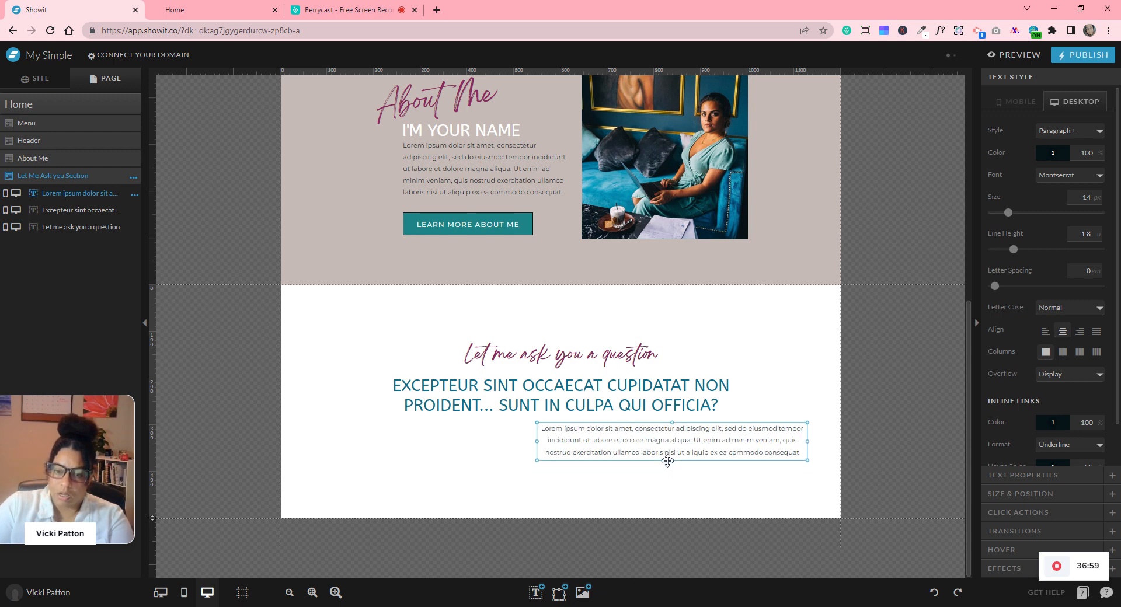
{"action": "left_click", "coordinate": [1020, 495]}
{"action": "left_click", "coordinate": [1031, 287]}
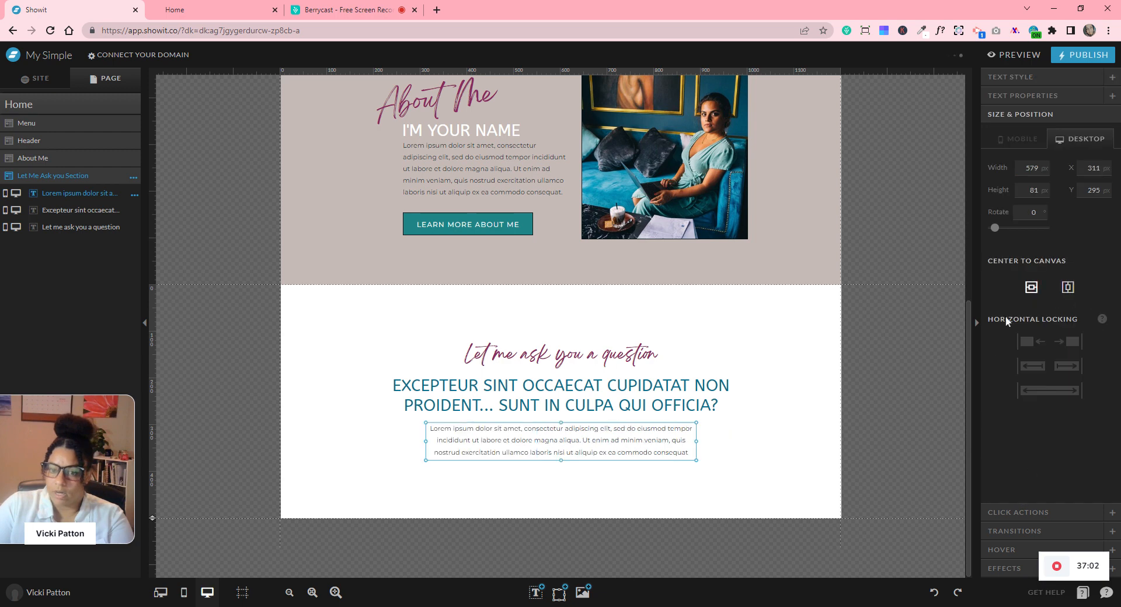
{"action": "left_click", "coordinate": [823, 444]}
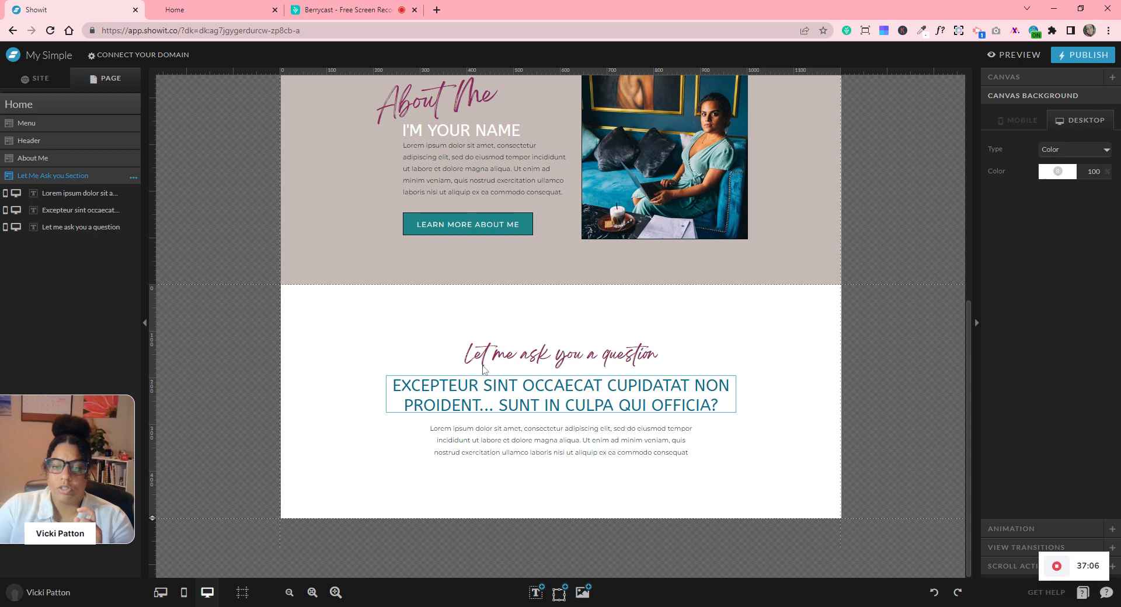
- Distribute the title, heading and paragraph evenly and make the section 543 tall
{"action": "left_click_drag", "start_coordinate": [543, 311], "coordinate": [581, 477]}
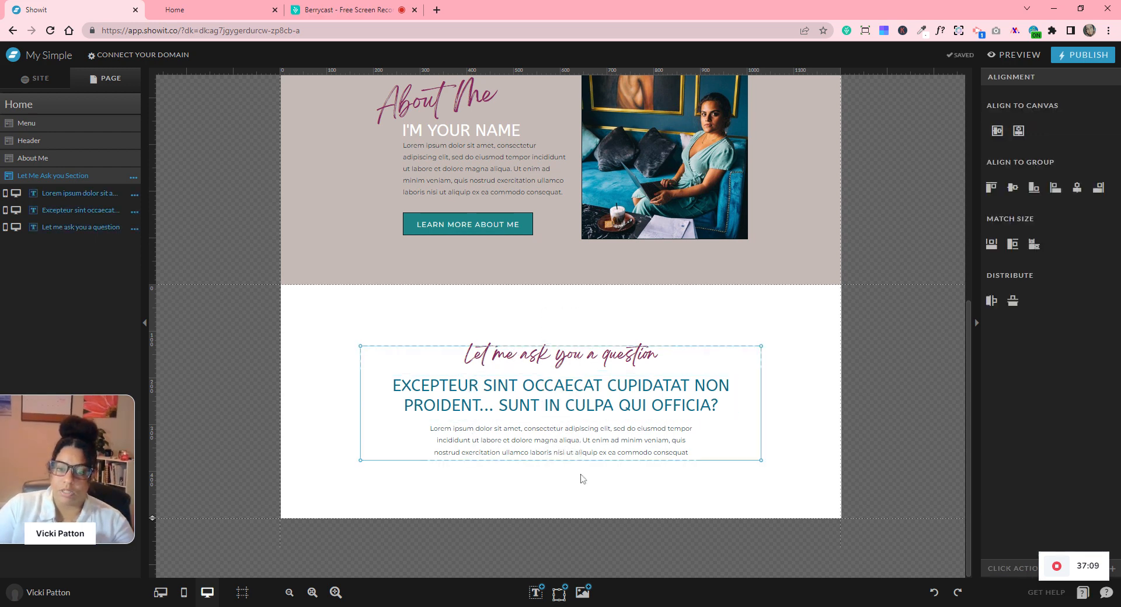
{"action": "left_click", "coordinate": [1013, 304]}
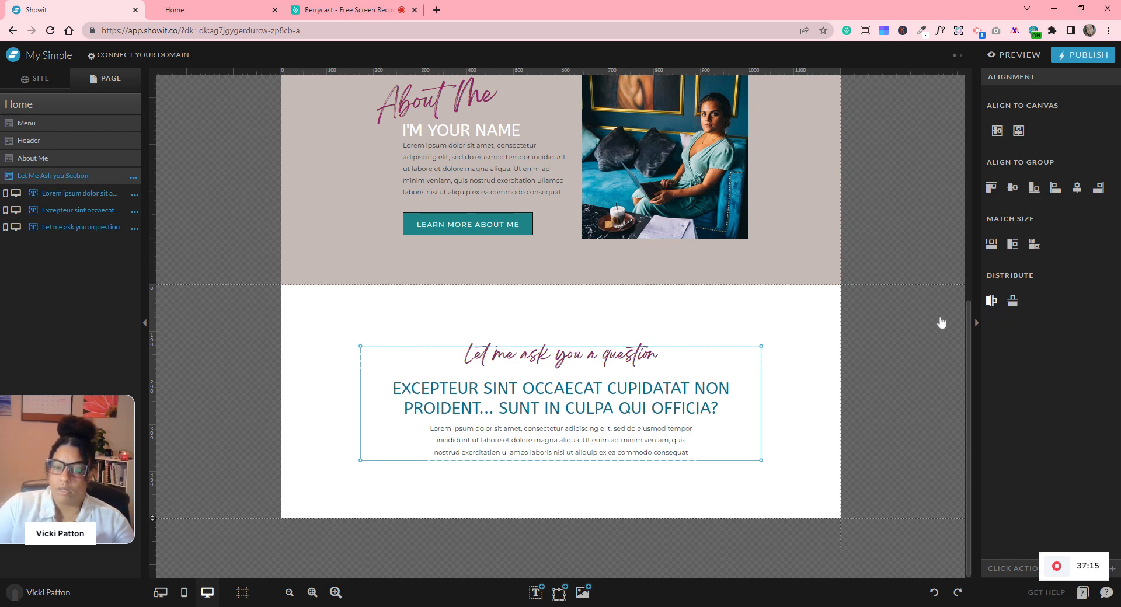
{"action": "left_click", "coordinate": [834, 436]}
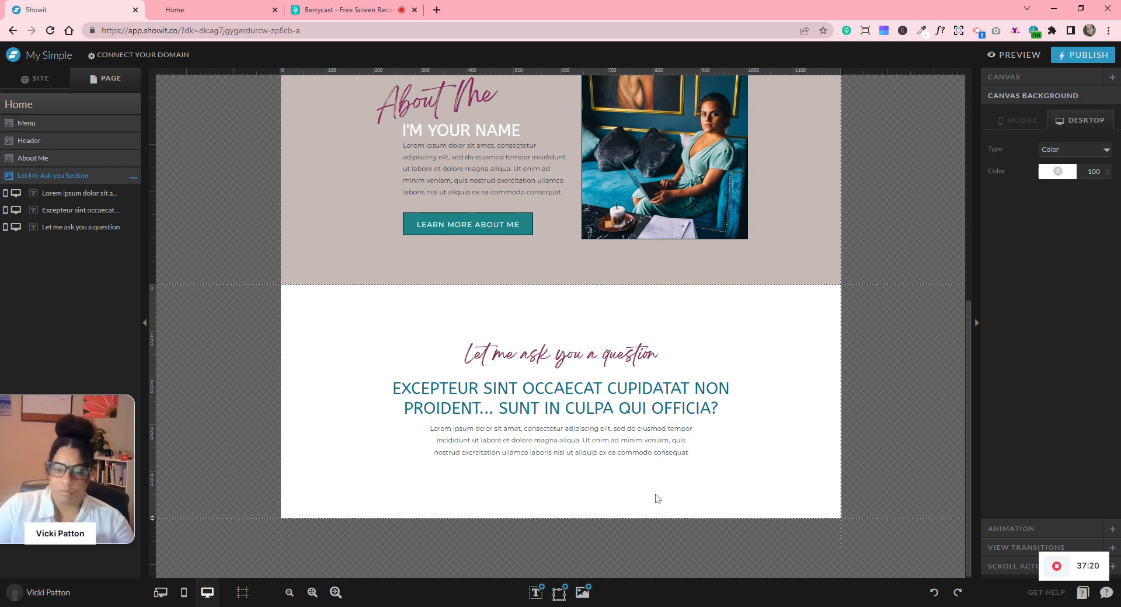
{"action": "left_click_drag", "start_coordinate": [164, 549], "coordinate": [162, 555]}
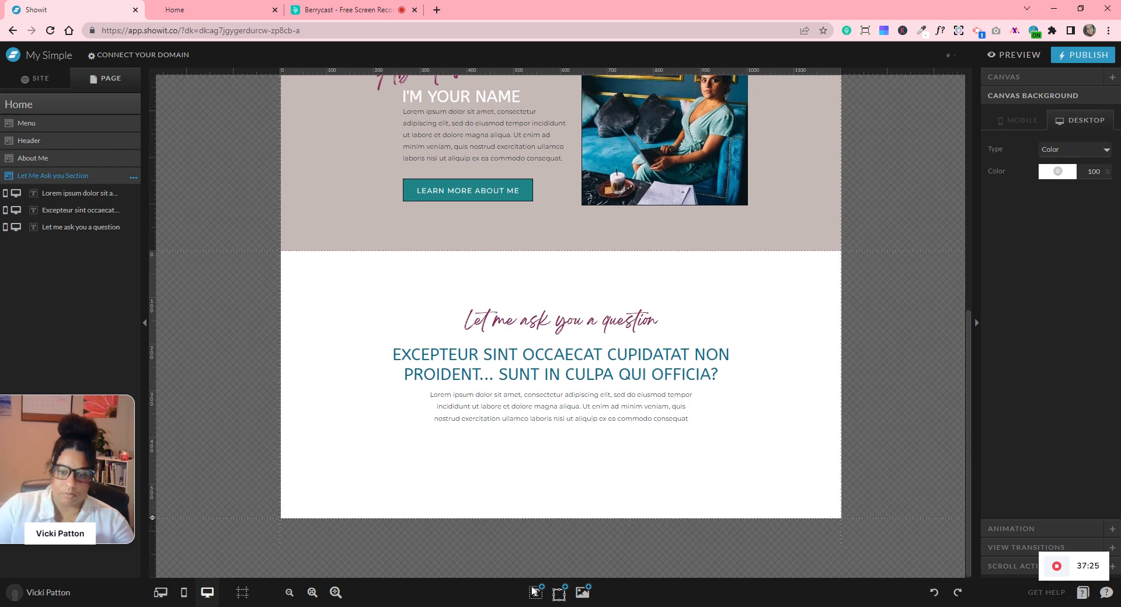
- Add a subheading below the paragraph containing the pasted offer statement
{"action": "mouse_move", "coordinate": [533, 590]}
{"action": "left_click", "coordinate": [534, 554]}
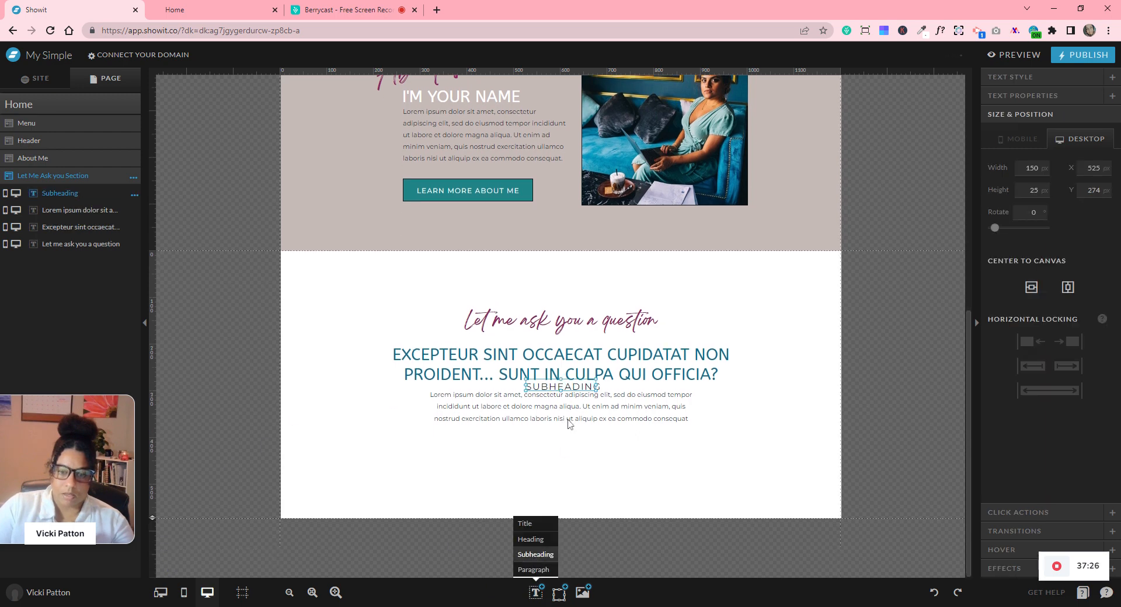
{"action": "left_click_drag", "start_coordinate": [558, 417], "coordinate": [565, 448]}
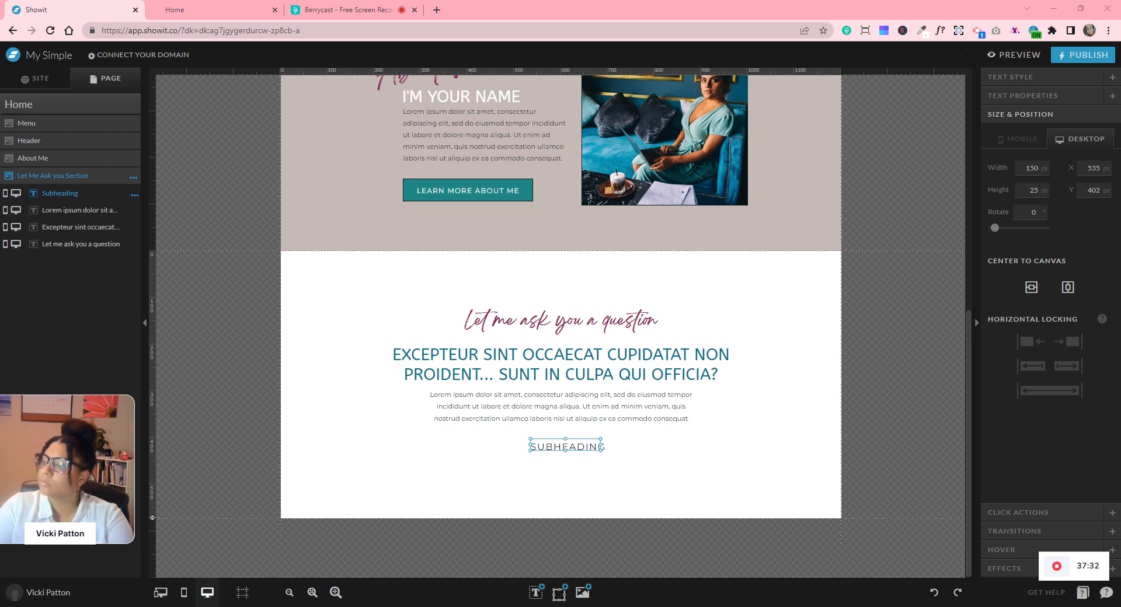
{"action": "double_click", "coordinate": [571, 446]}
{"action": "key", "text": "ctrl+a"}
{"action": "key", "text": "ctrl+v"}
{"action": "left_click", "coordinate": [636, 429]}
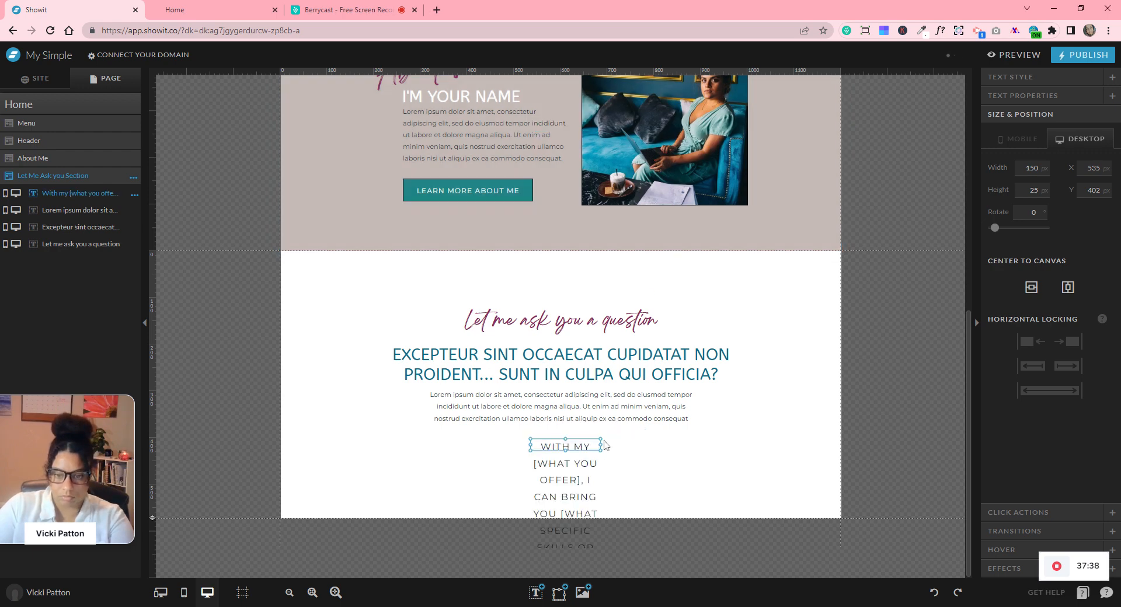
- Widen the offer statement to several lines, centre it, and set size 17
{"action": "left_click_drag", "start_coordinate": [601, 446], "coordinate": [852, 458]}
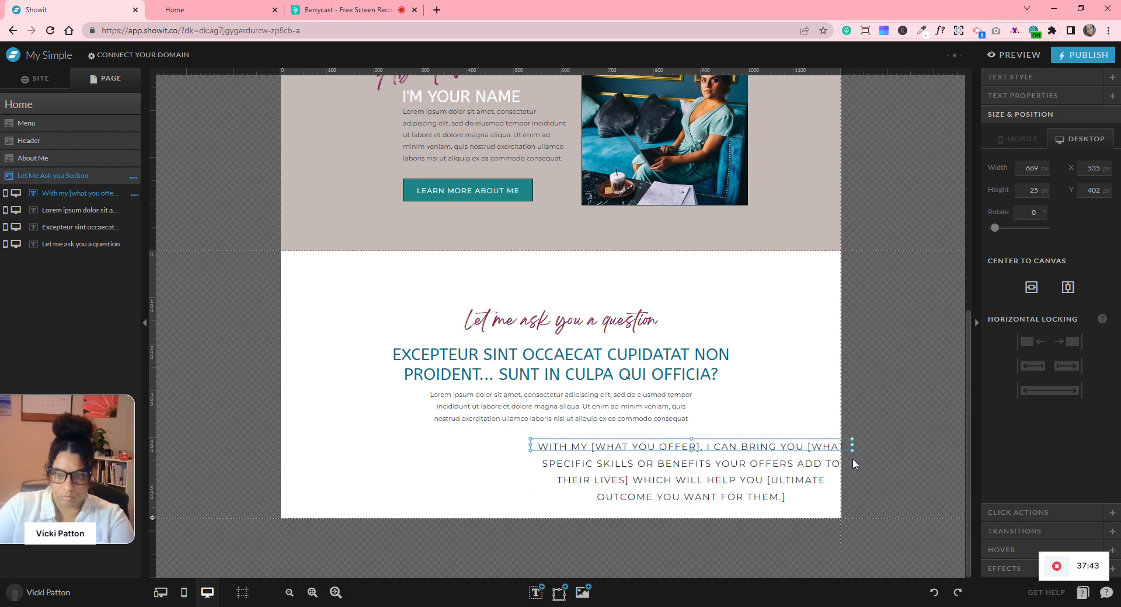
{"action": "left_click_drag", "start_coordinate": [691, 458], "coordinate": [695, 508]}
{"action": "left_click_drag", "start_coordinate": [707, 468], "coordinate": [573, 467]}
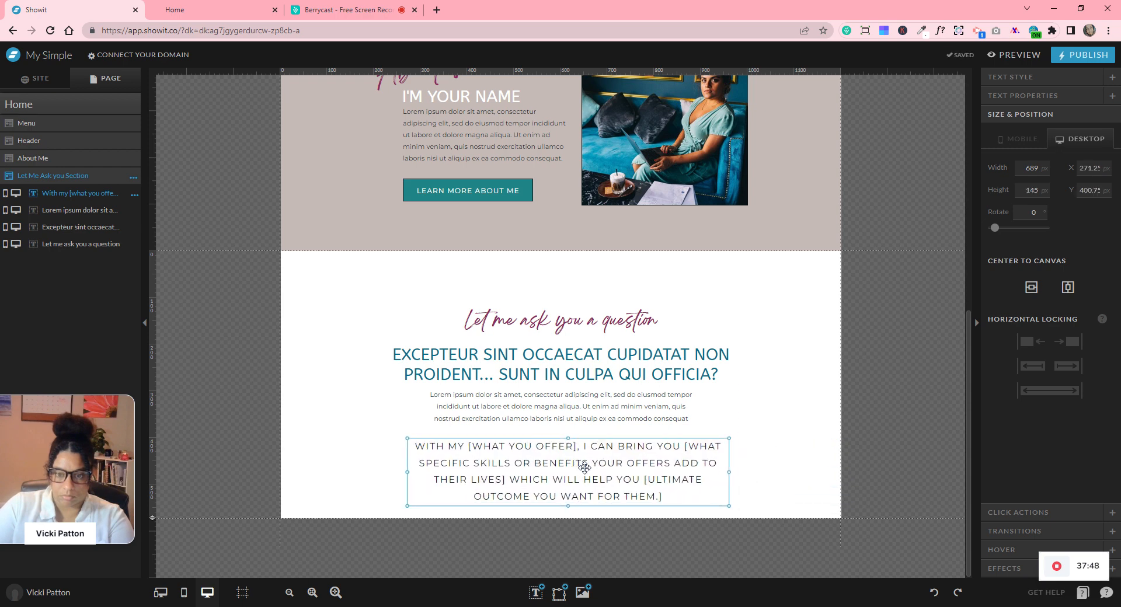
{"action": "left_click", "coordinate": [1010, 76]}
{"action": "left_click_drag", "start_coordinate": [1014, 214], "coordinate": [1013, 217]}
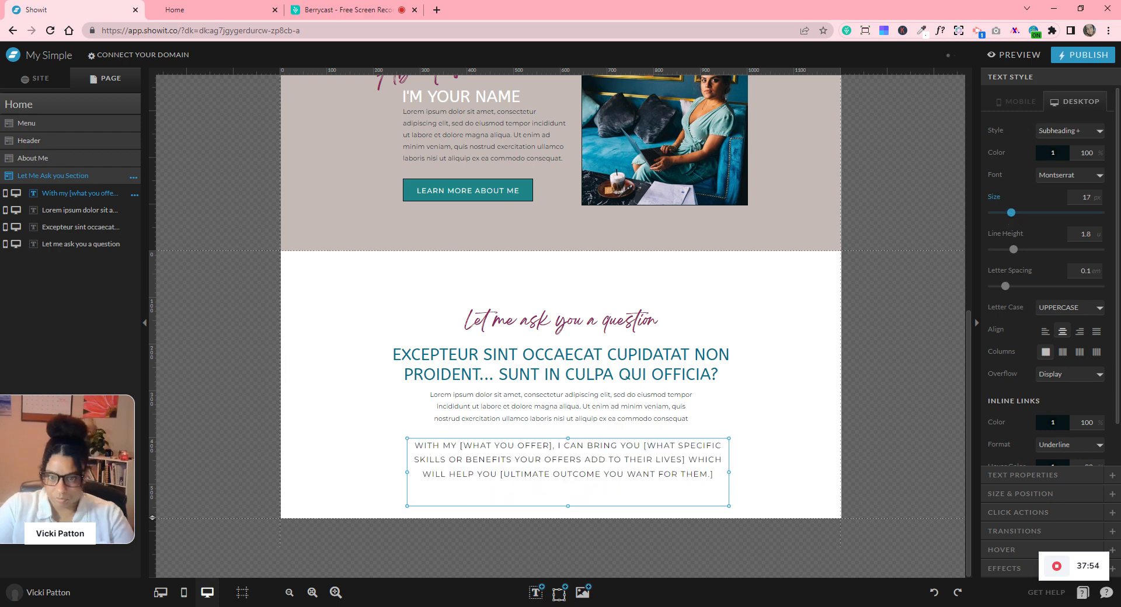
{"action": "left_click", "coordinate": [648, 515]}
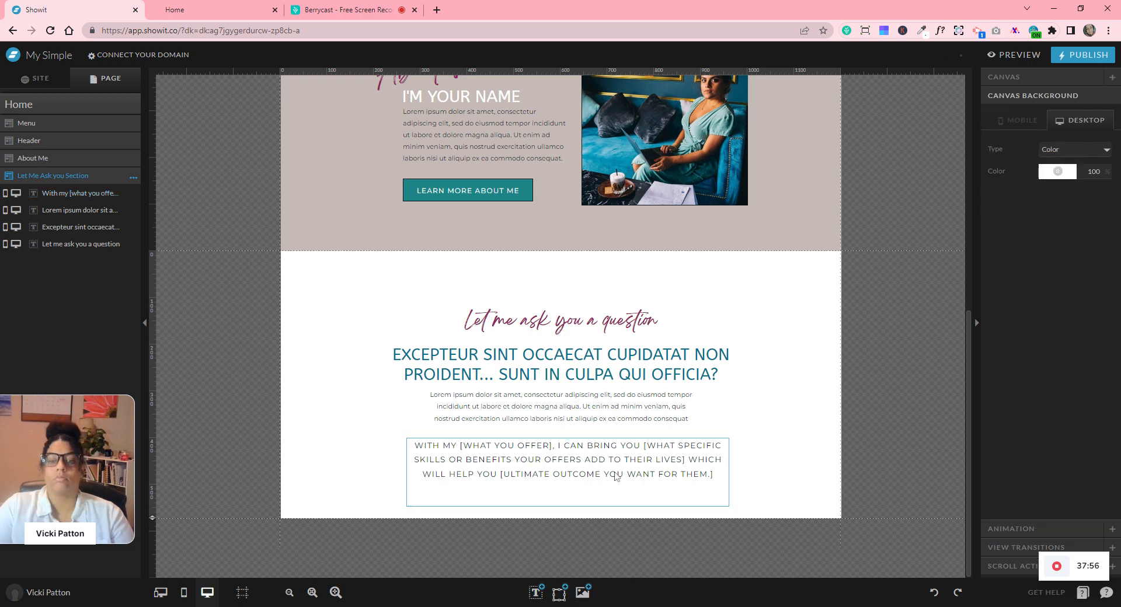
- Trim the offer statement box and switch it from uppercase to sentence case
{"action": "left_click", "coordinate": [566, 505]}
{"action": "left_click_drag", "start_coordinate": [566, 506], "coordinate": [568, 489]}
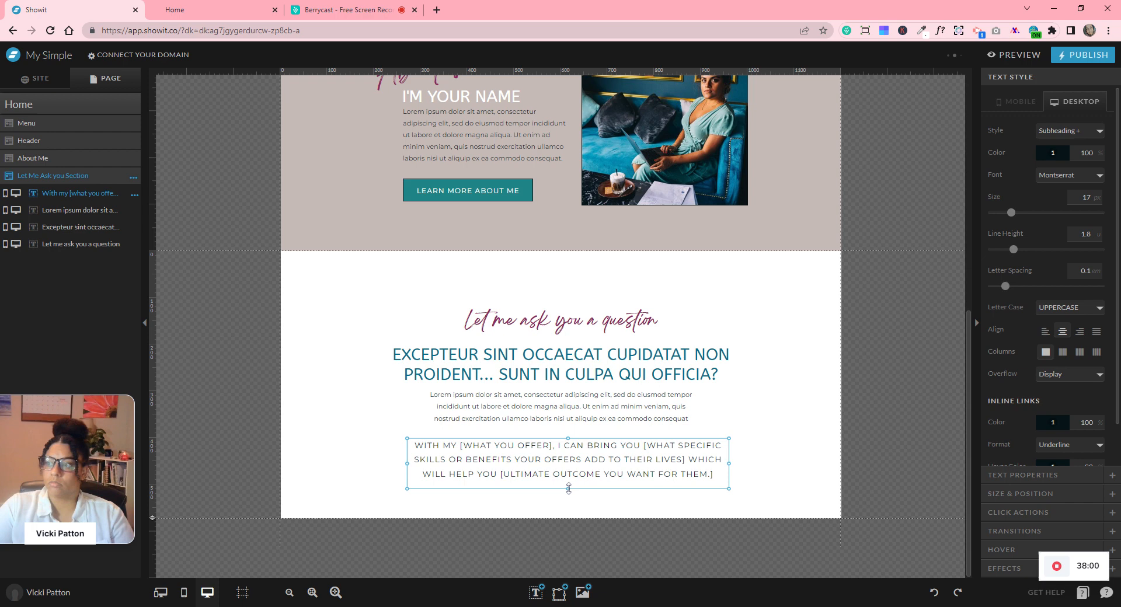
{"action": "left_click", "coordinate": [1048, 321]}
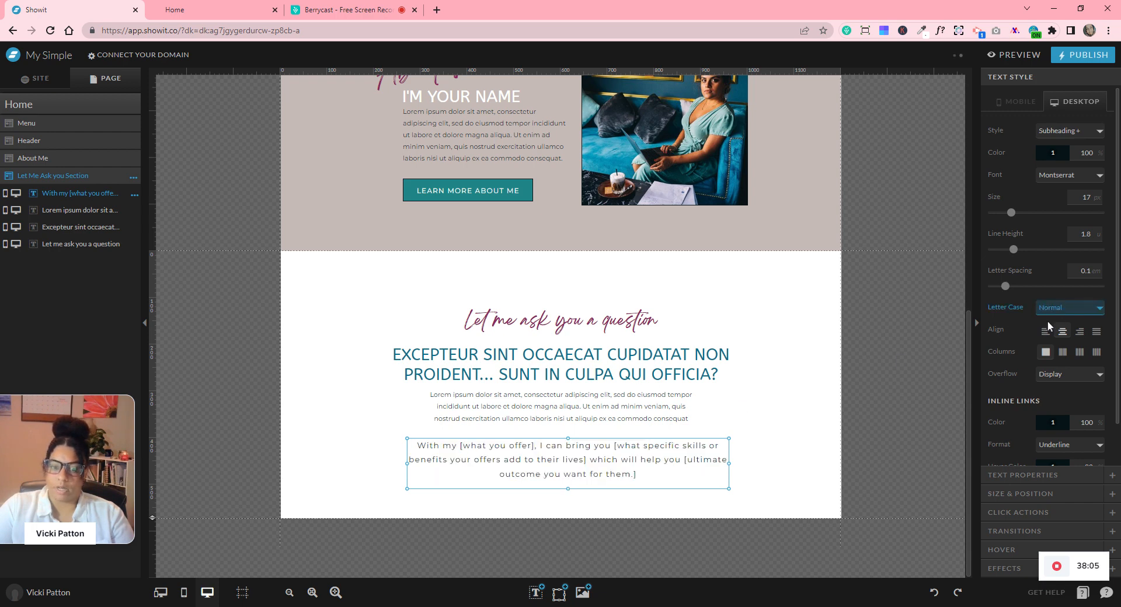
{"action": "left_click", "coordinate": [761, 460]}
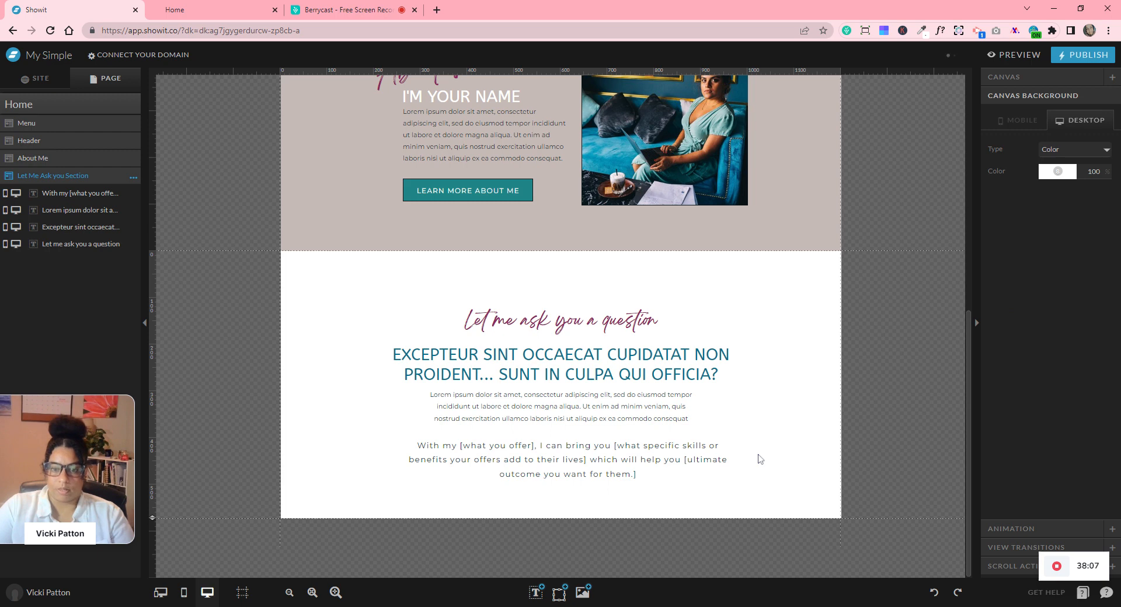
- Centre all four text blocks together vertically on the canvas
{"action": "left_click_drag", "start_coordinate": [575, 280], "coordinate": [616, 496]}
{"action": "left_click", "coordinate": [1077, 187]}
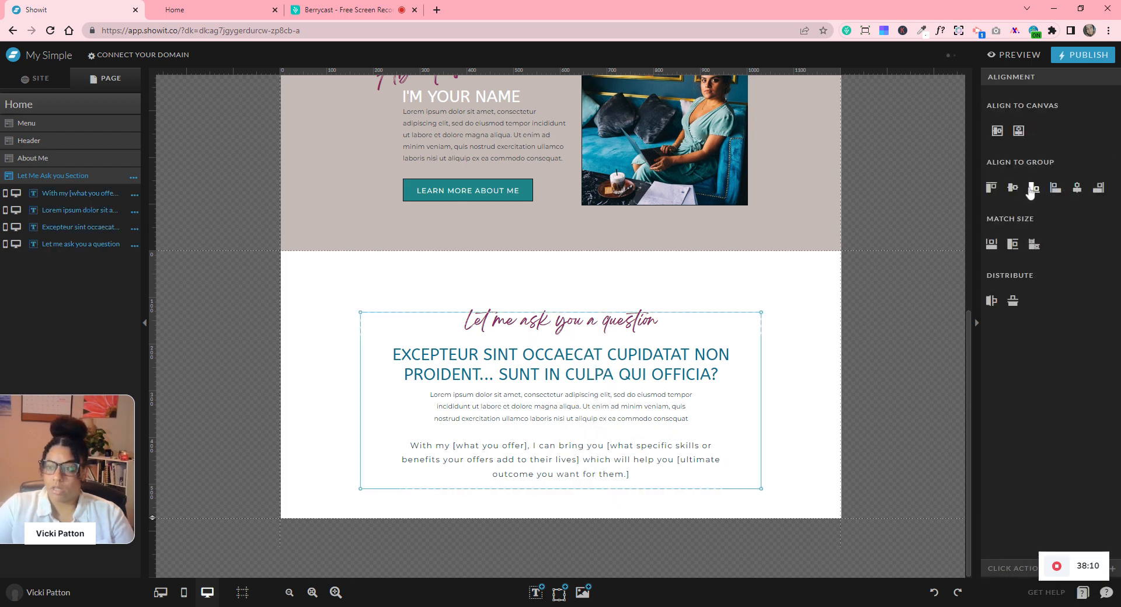
{"action": "left_click", "coordinate": [1016, 190]}
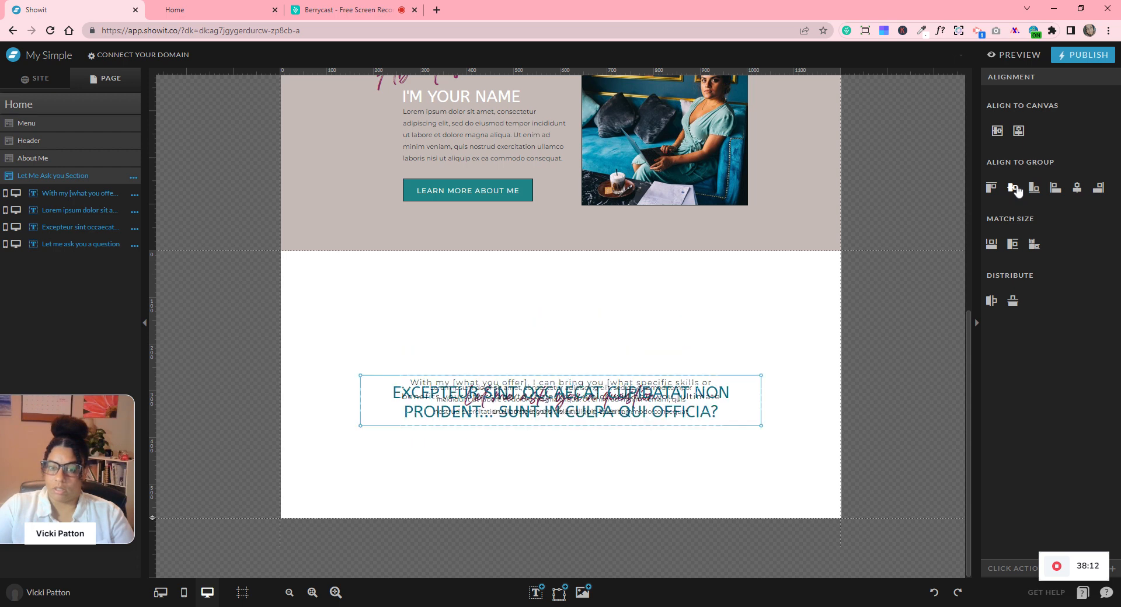
{"action": "left_click", "coordinate": [934, 593]}
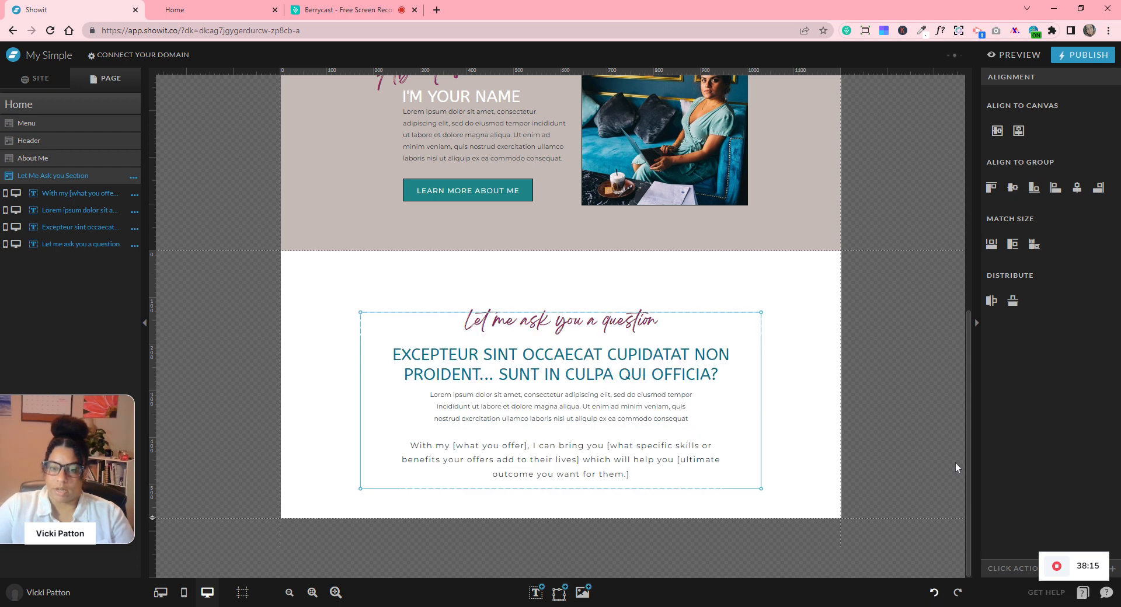
{"action": "left_click", "coordinate": [1018, 131]}
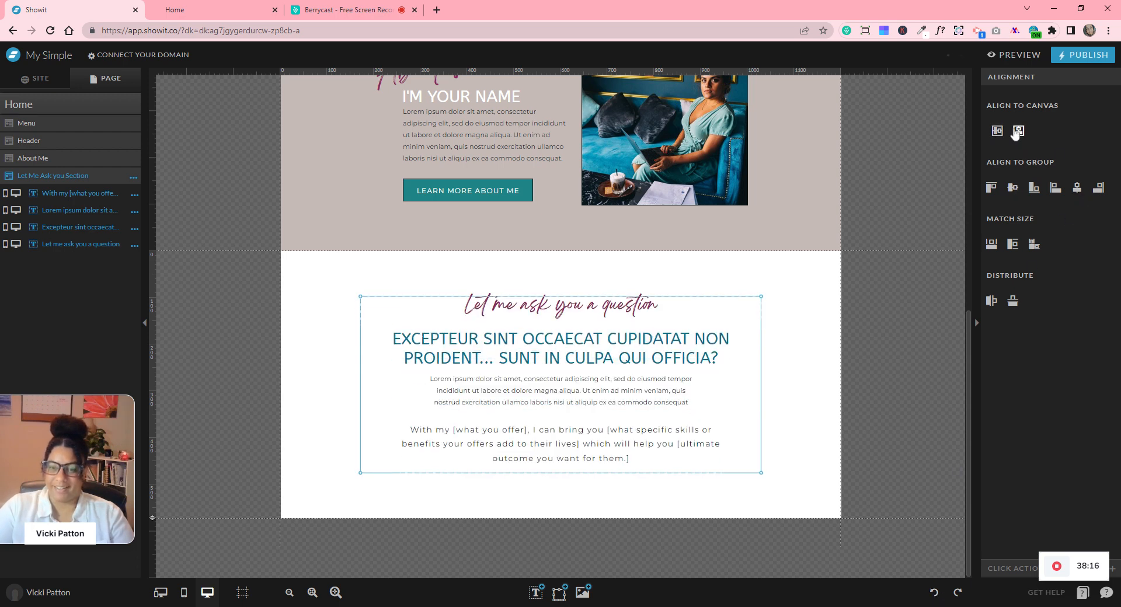
{"action": "left_click", "coordinate": [571, 489]}
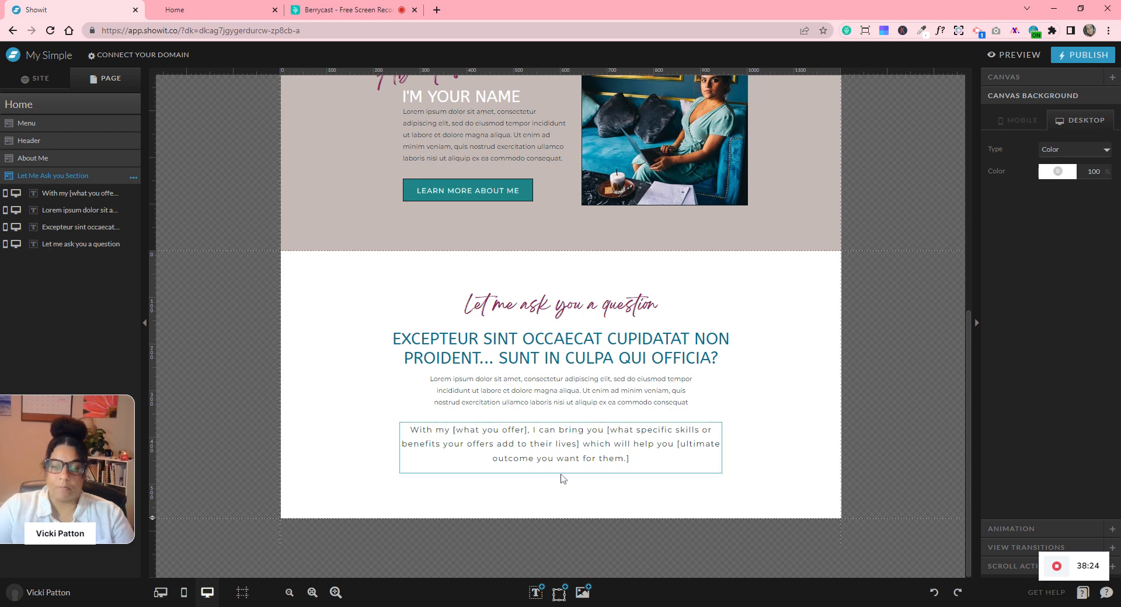
- Add a smiley icon below the offer statement and colour it black with colour 1
{"action": "mouse_move", "coordinate": [561, 595]}
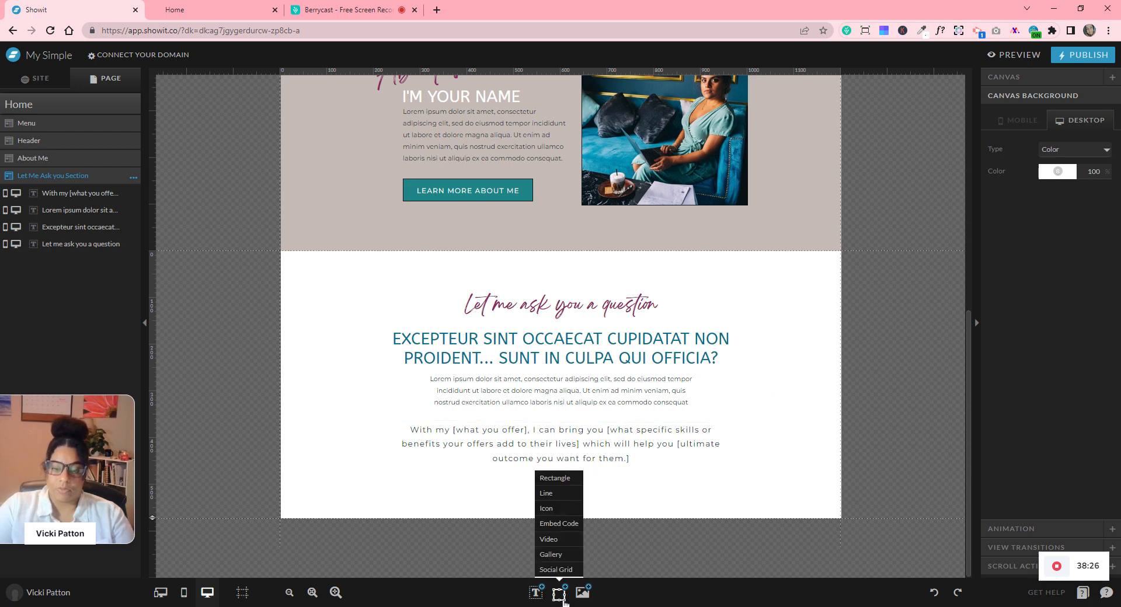
{"action": "left_click", "coordinate": [555, 509]}
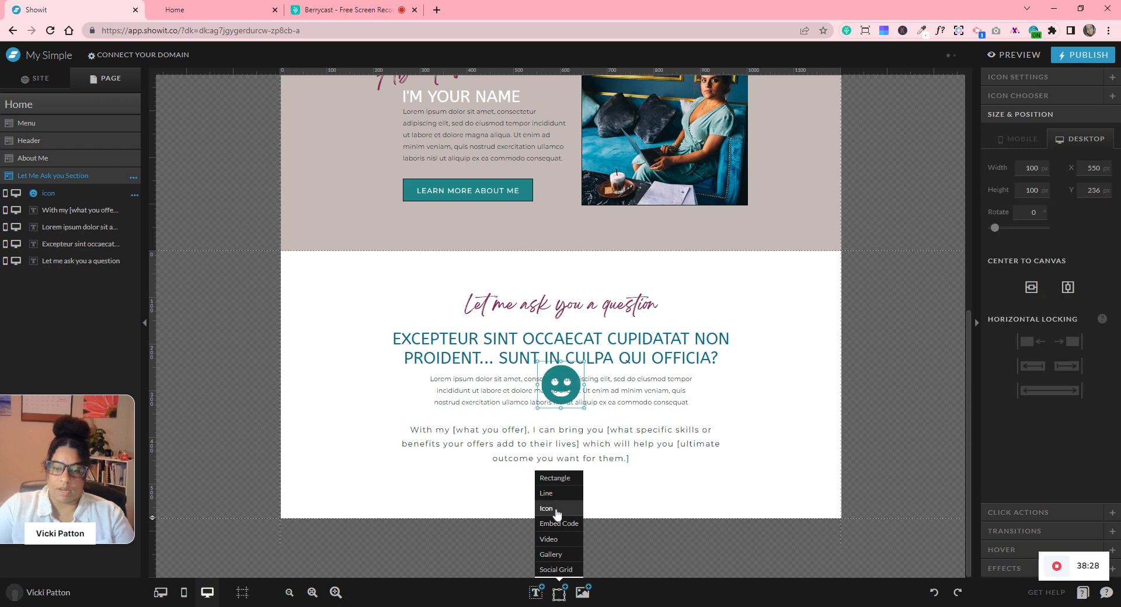
{"action": "mouse_move", "coordinate": [569, 493]}
{"action": "left_mouse_down"}
{"action": "mouse_move", "coordinate": [585, 512]}
{"action": "mouse_move", "coordinate": [549, 487]}
{"action": "mouse_move", "coordinate": [565, 489]}
{"action": "left_mouse_up"}
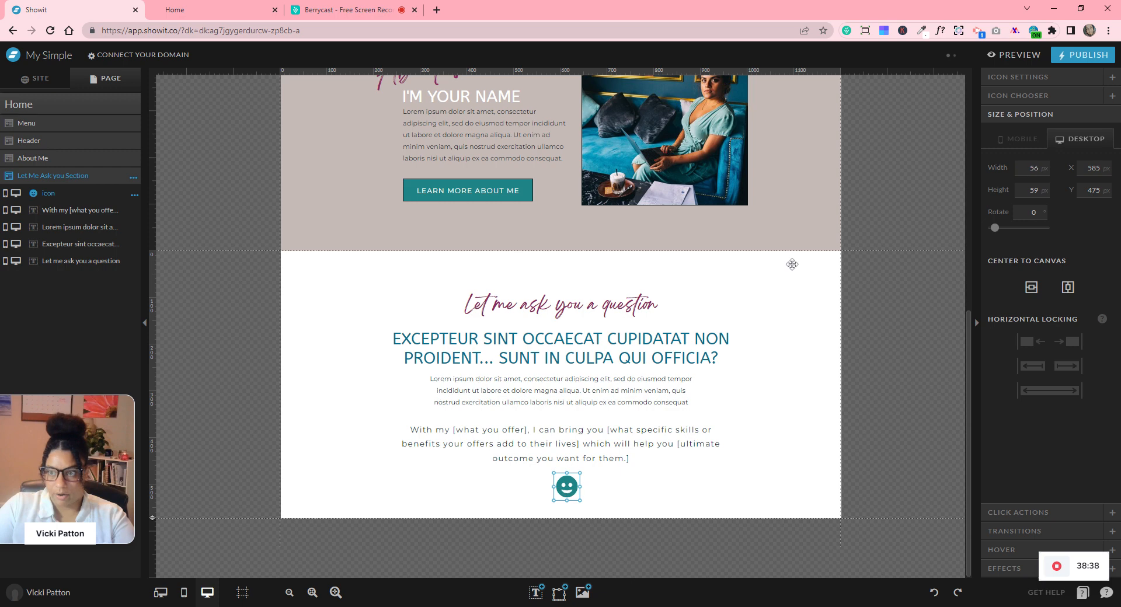
{"action": "left_click", "coordinate": [1017, 80]}
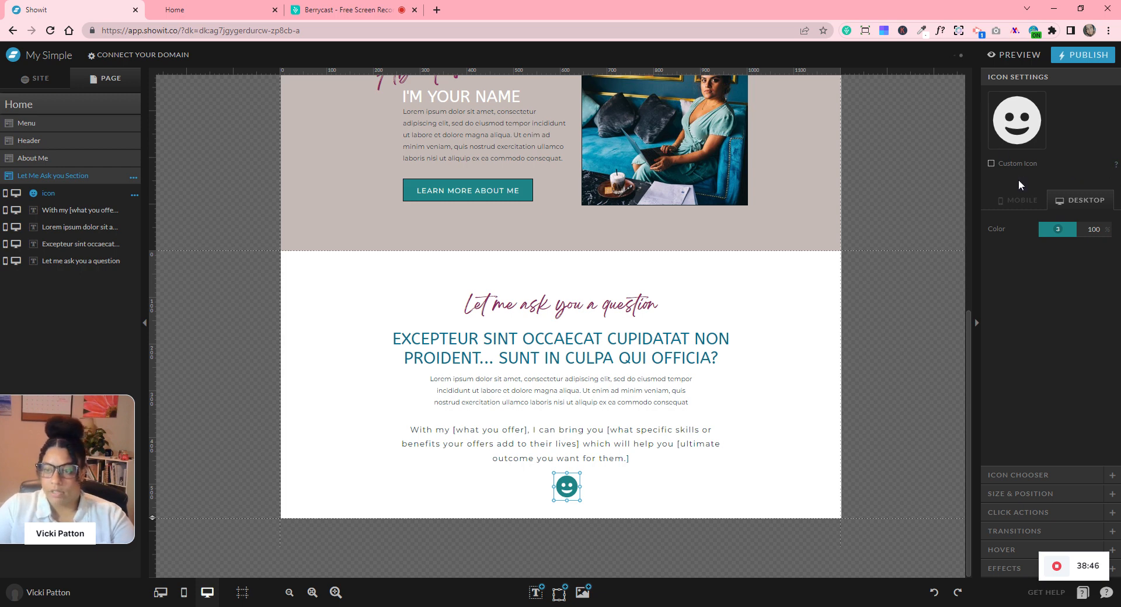
{"action": "left_click", "coordinate": [1059, 237]}
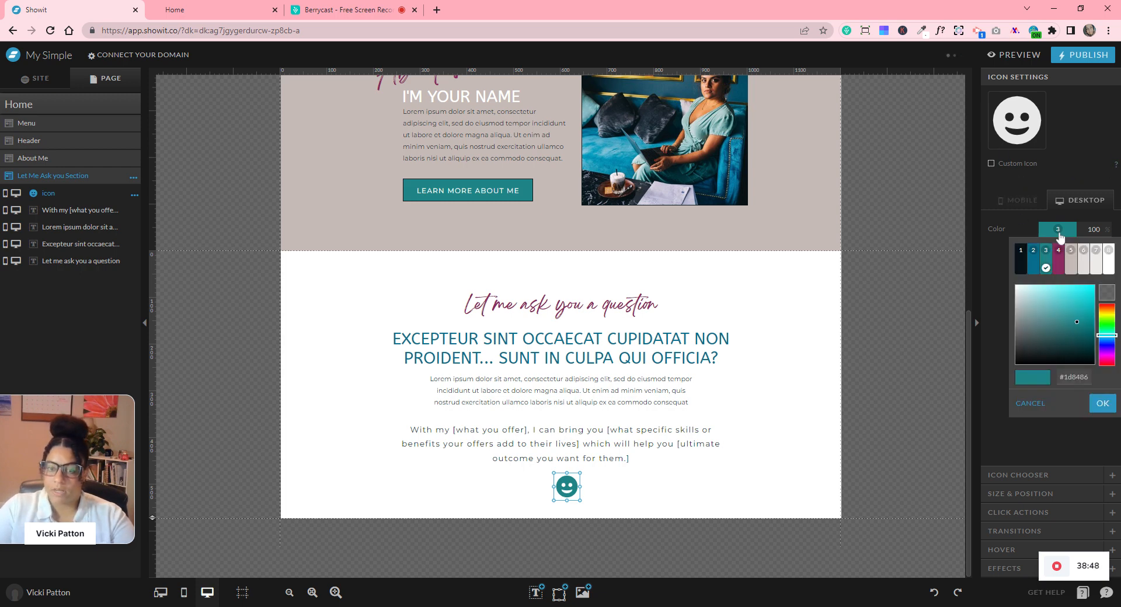
{"action": "left_click", "coordinate": [1064, 250]}
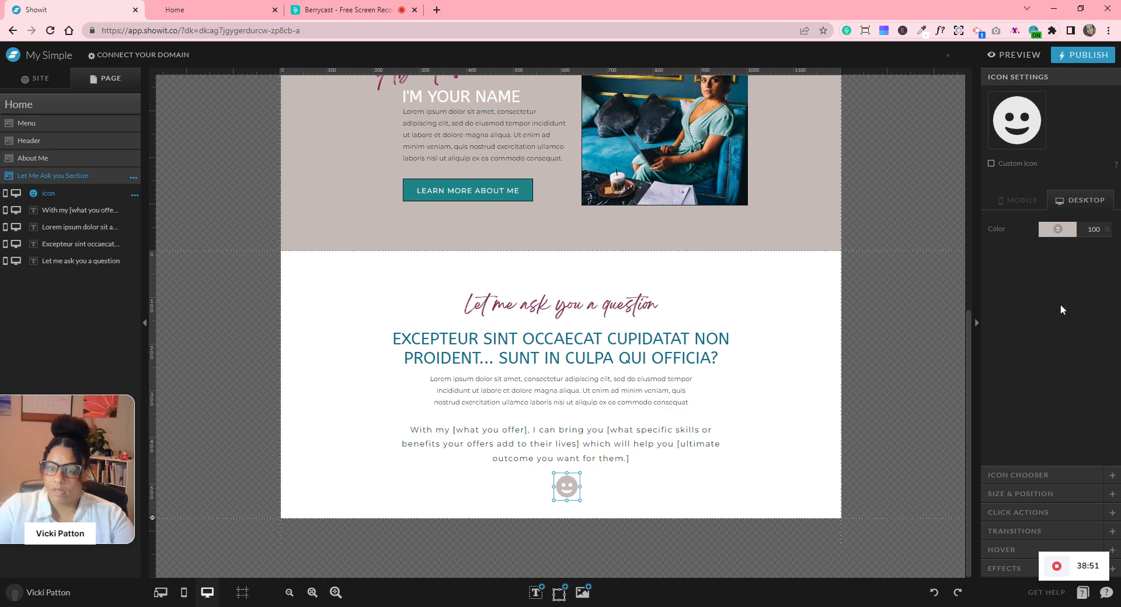
{"action": "left_click", "coordinate": [1058, 237]}
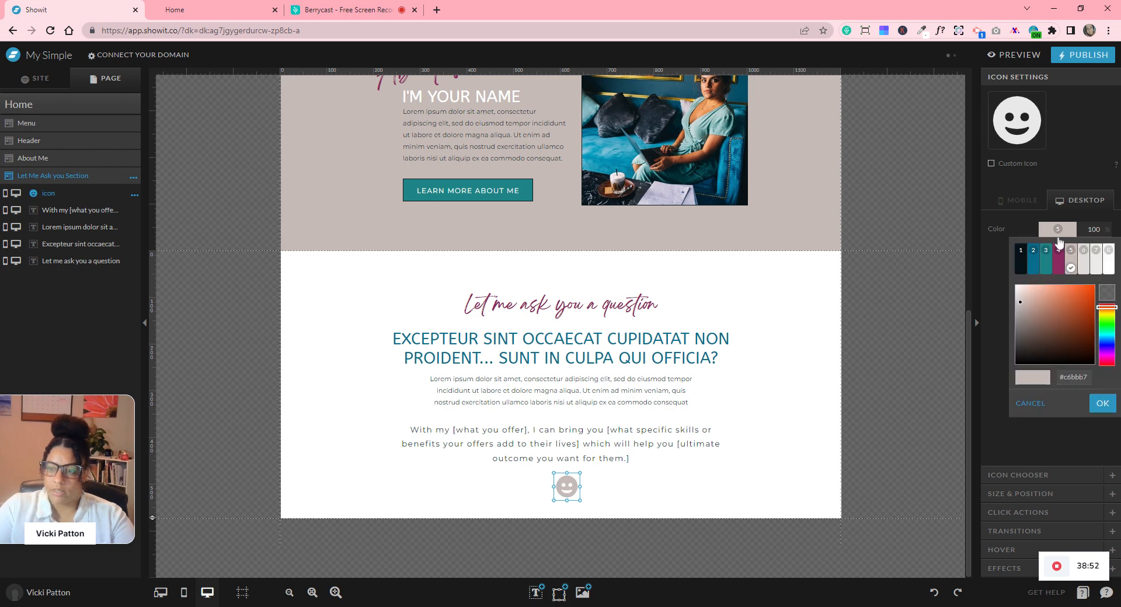
{"action": "left_click", "coordinate": [1022, 267]}
{"action": "scroll", "coordinate": [932, 331], "scroll_direction": "up", "scroll_amount": 6}
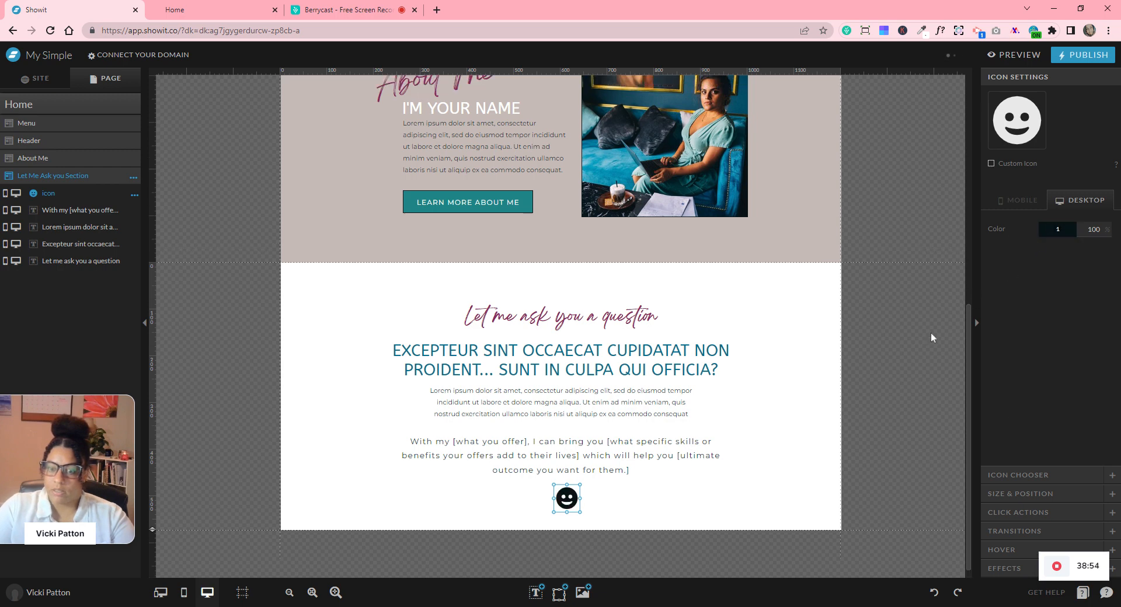
{"action": "scroll", "coordinate": [932, 331], "scroll_direction": "down", "scroll_amount": 4}
{"action": "scroll", "coordinate": [932, 338], "scroll_direction": "down", "scroll_amount": 2}
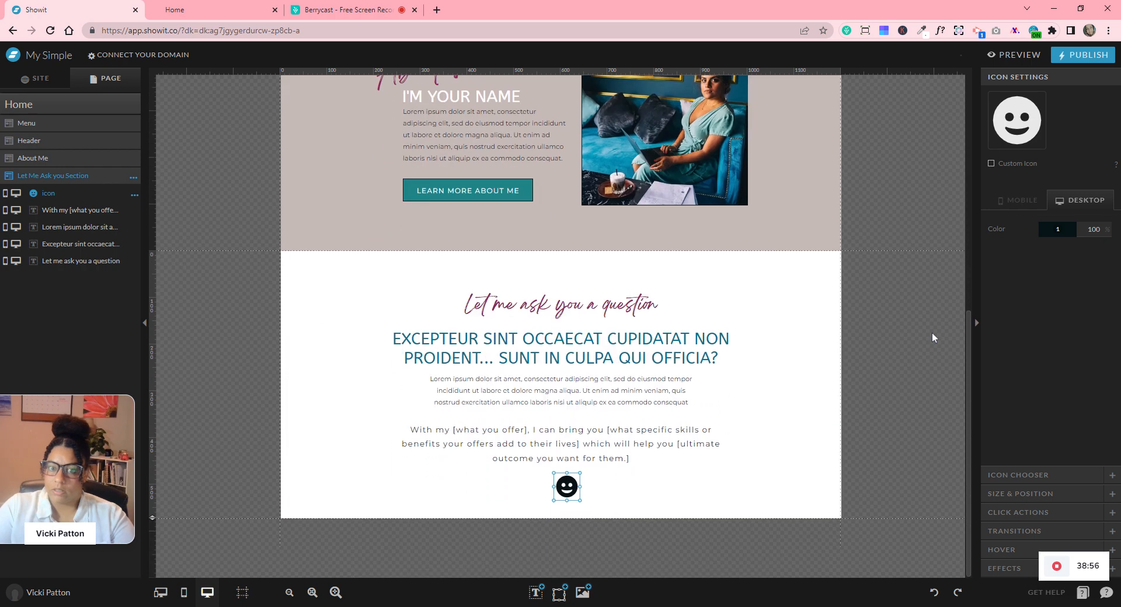
- Replace the smiley with a circled arrow icon rotated 90° to point down
{"action": "left_click", "coordinate": [1018, 475]}
{"action": "scroll", "coordinate": [1032, 290], "scroll_direction": "down", "scroll_amount": 5}
{"action": "scroll", "coordinate": [1031, 290], "scroll_direction": "down", "scroll_amount": 5}
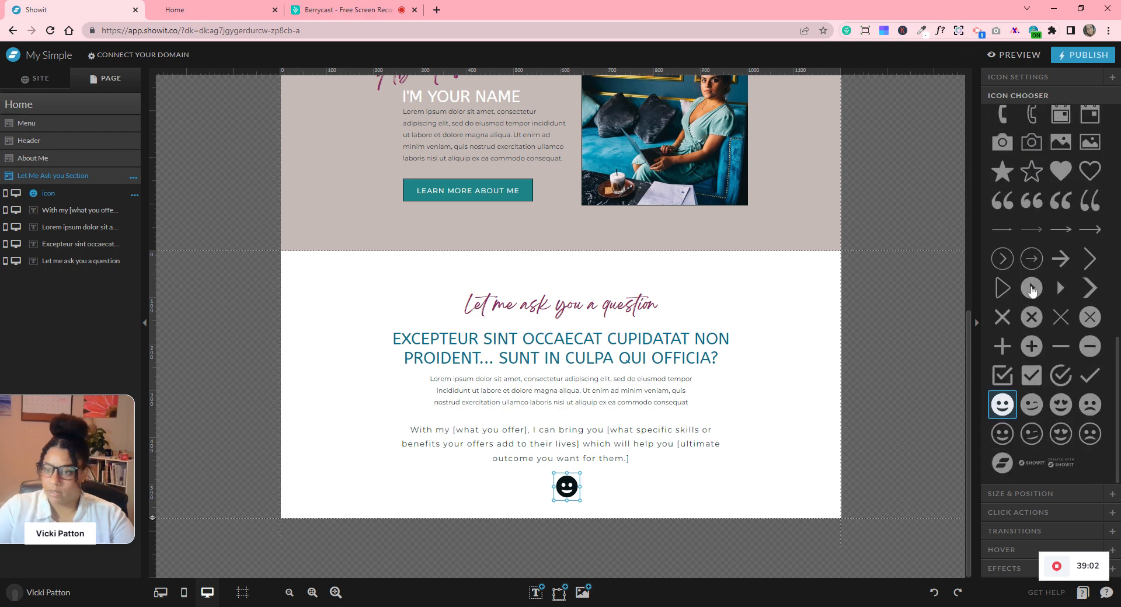
{"action": "left_click", "coordinate": [1031, 260]}
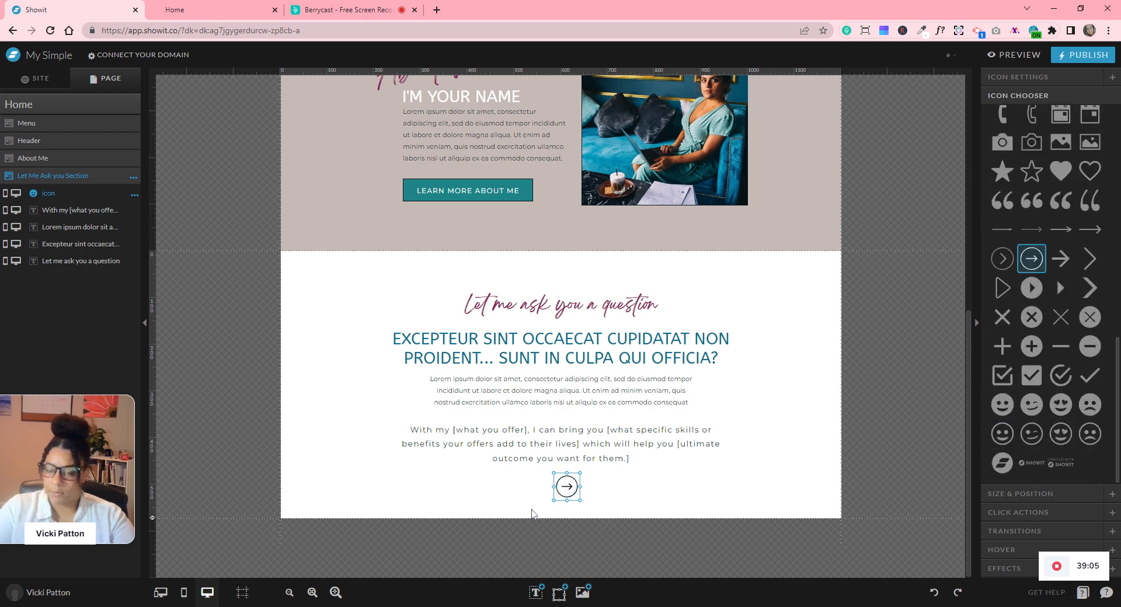
{"action": "left_click_drag", "start_coordinate": [553, 501], "coordinate": [554, 476]}
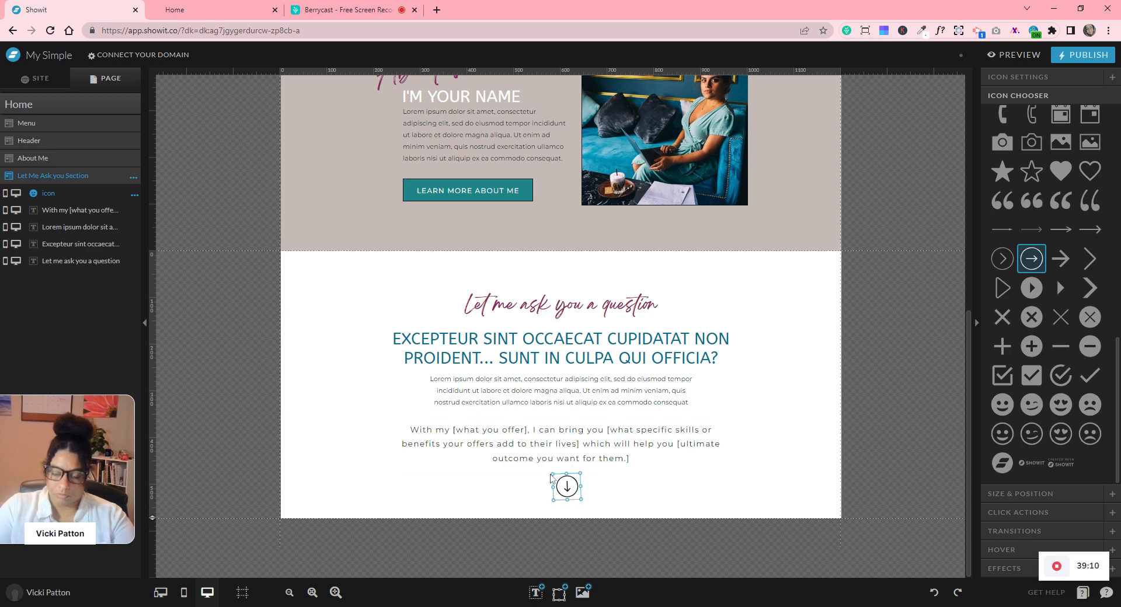
{"action": "left_click", "coordinate": [622, 484]}
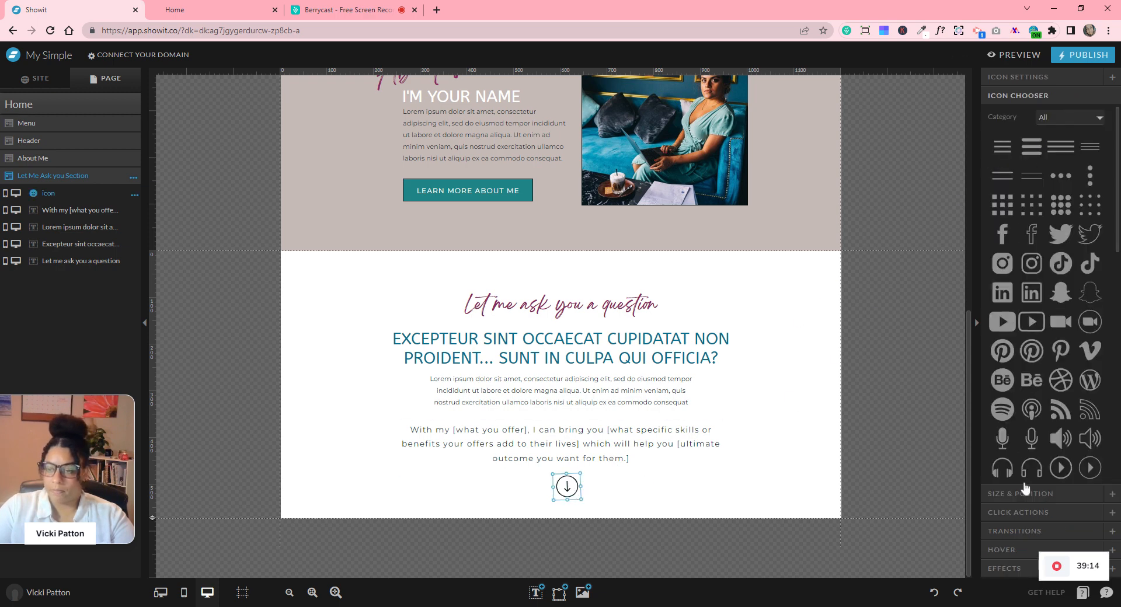
{"action": "left_click", "coordinate": [1025, 494]}
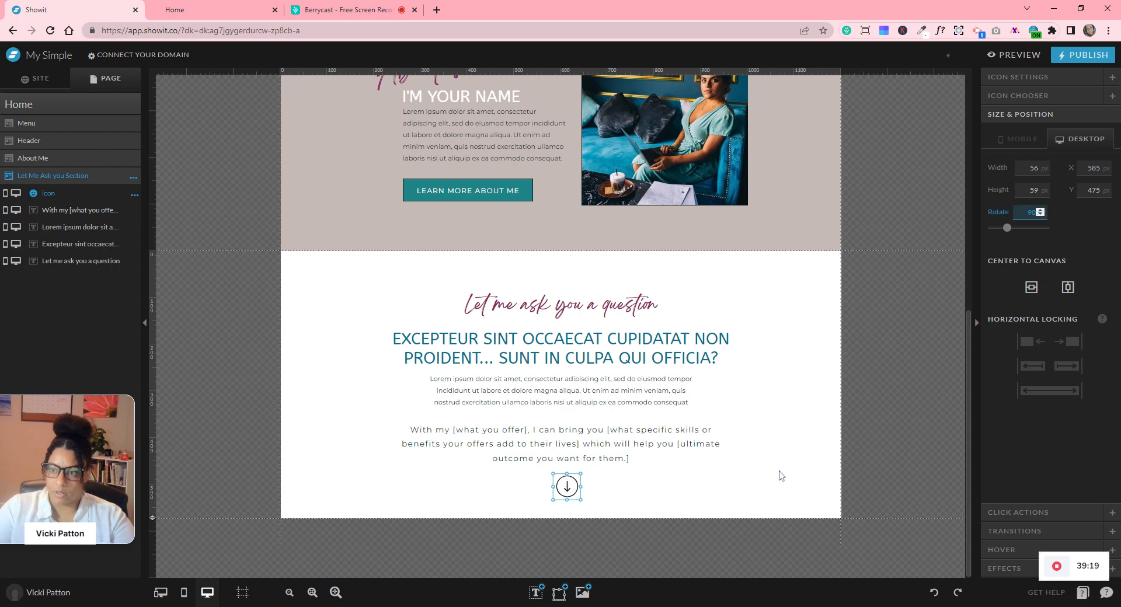
{"action": "left_click", "coordinate": [770, 490]}
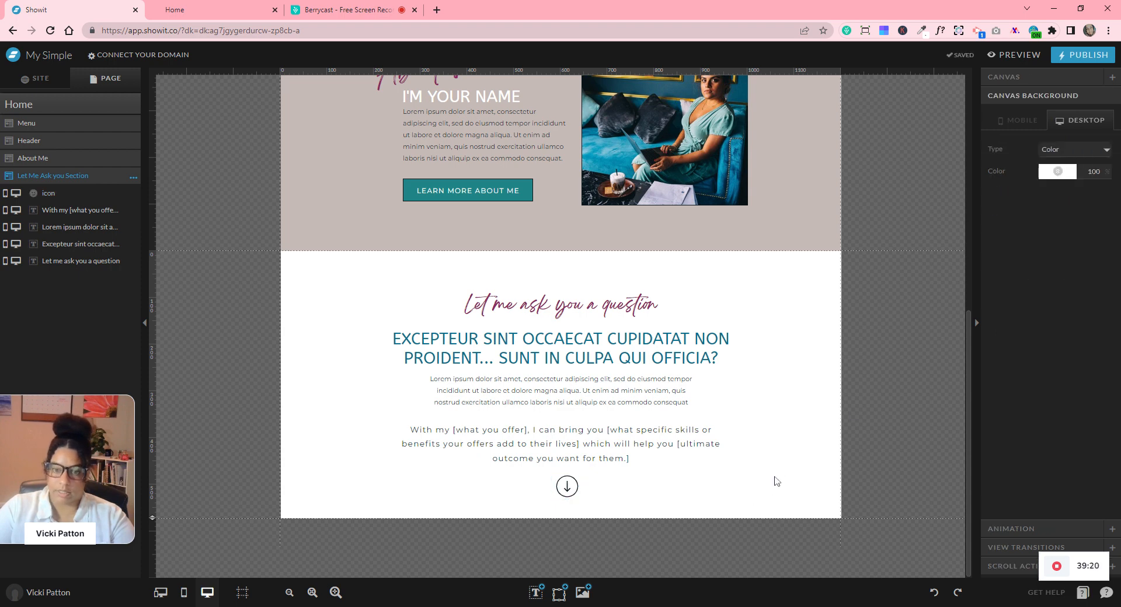
- Distribute the four text blocks evenly from top to bottom
{"action": "scroll", "coordinate": [777, 481], "scroll_direction": "up", "scroll_amount": 3}
{"action": "scroll", "coordinate": [776, 481], "scroll_direction": "down", "scroll_amount": 3}
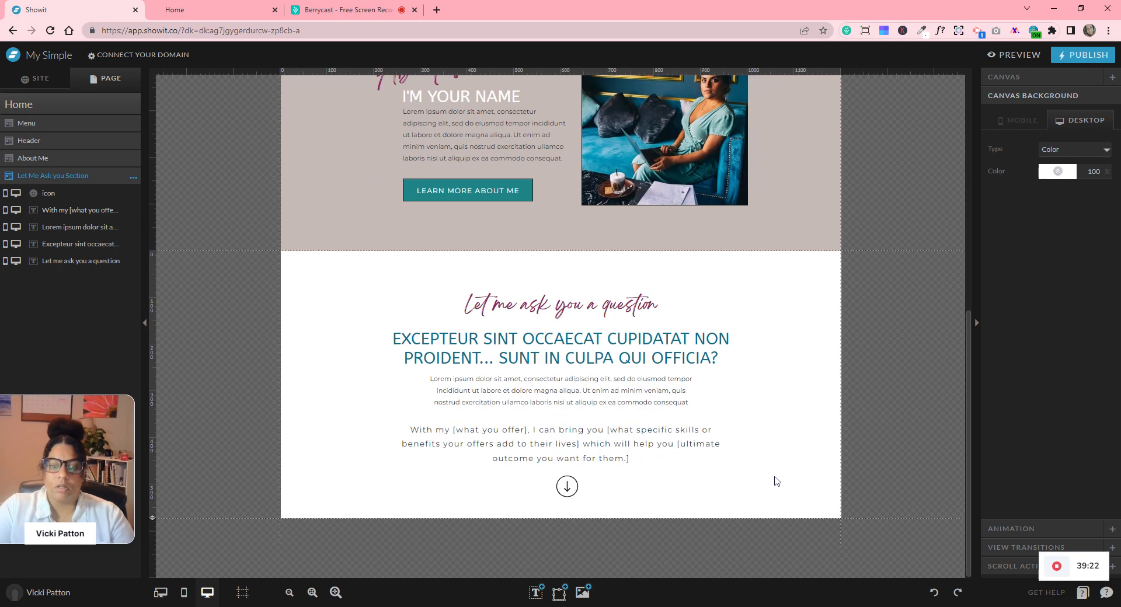
{"action": "left_click", "coordinate": [596, 402]}
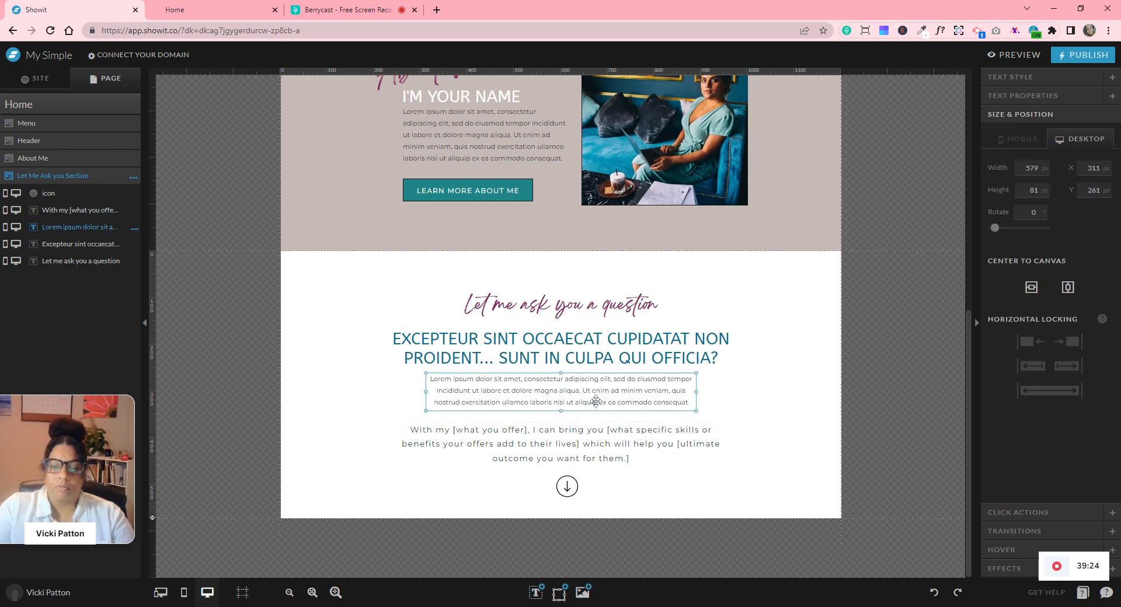
{"action": "left_click_drag", "start_coordinate": [785, 289], "coordinate": [561, 455]}
{"action": "left_click", "coordinate": [1013, 300]}
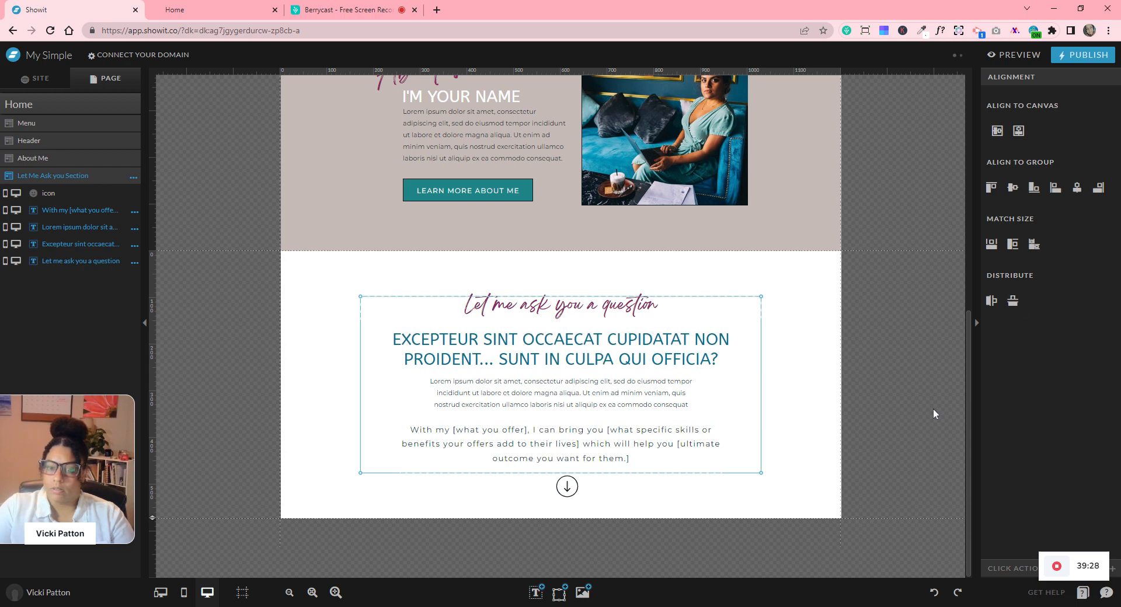
{"action": "left_click", "coordinate": [813, 425]}
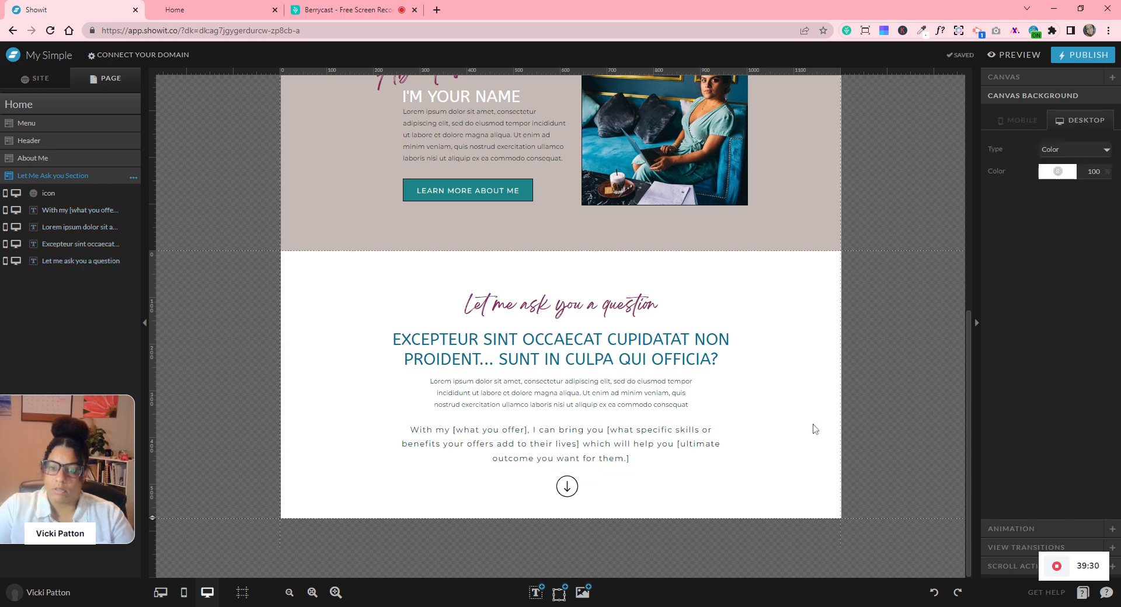
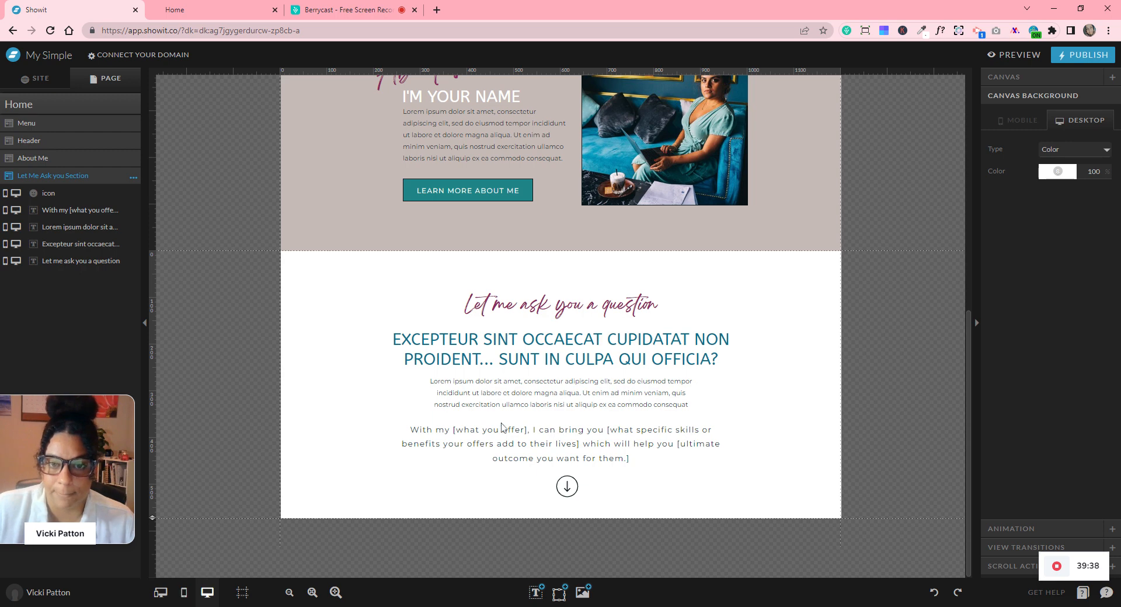
- Generate and accept an automatic mobile layout for the Let Me Ask You section
{"action": "scroll", "coordinate": [843, 386], "scroll_direction": "up", "scroll_amount": 7}
{"action": "scroll", "coordinate": [843, 390], "scroll_direction": "down", "scroll_amount": 7}
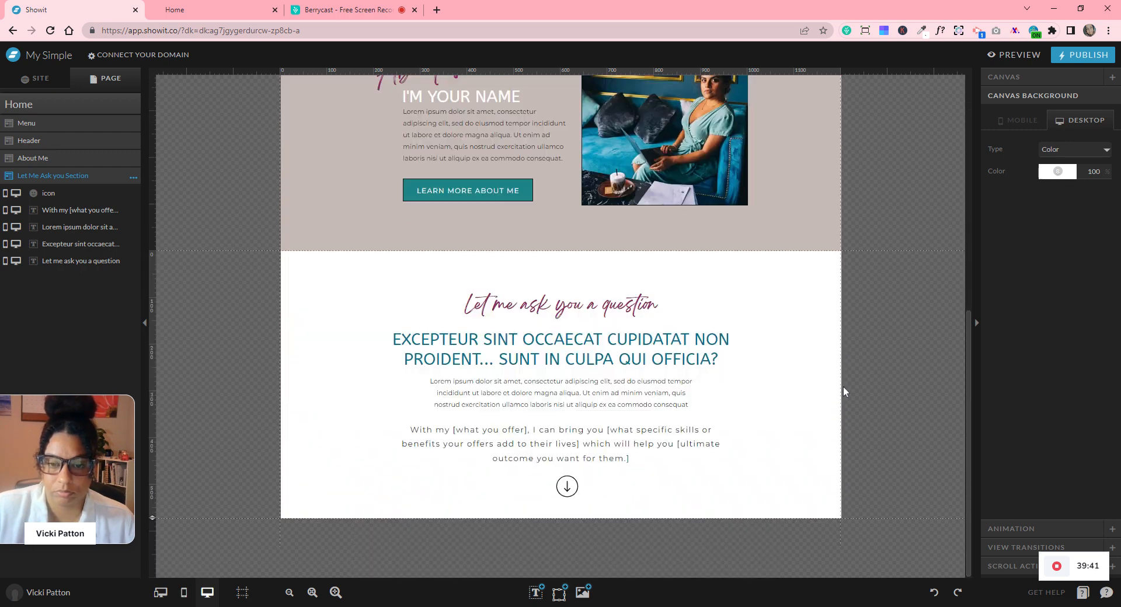
{"action": "left_click", "coordinate": [184, 593]}
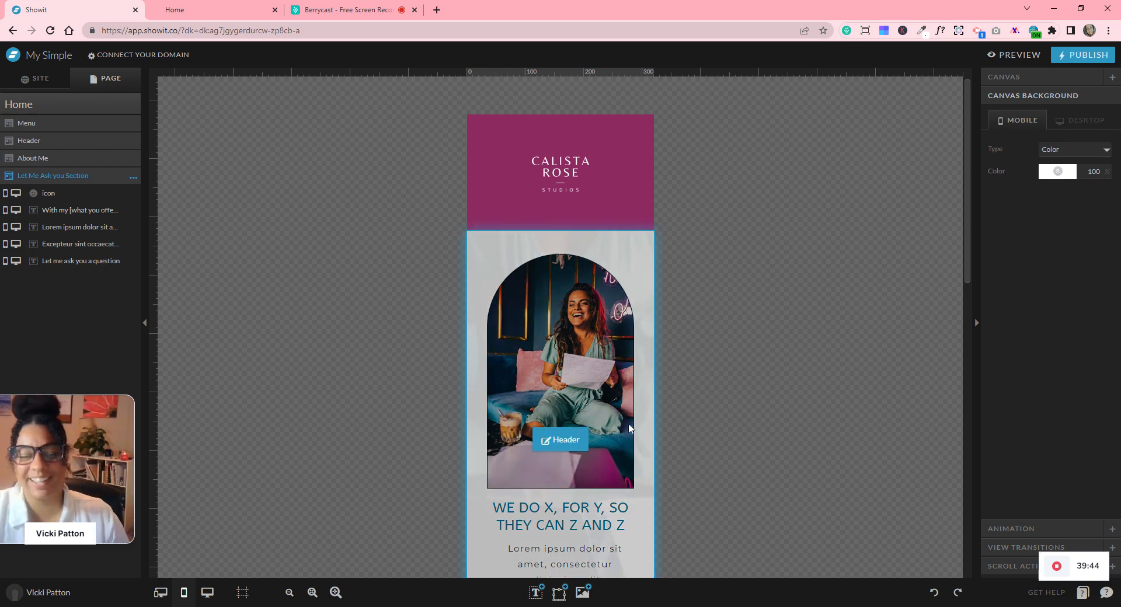
{"action": "scroll", "coordinate": [727, 374], "scroll_direction": "down", "scroll_amount": 10}
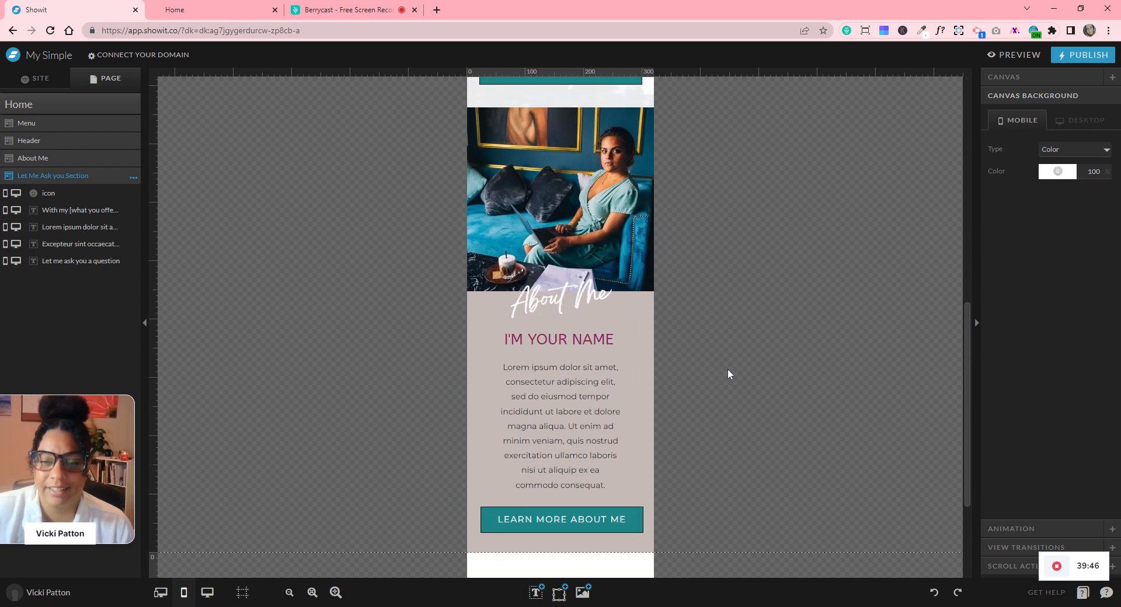
{"action": "scroll", "coordinate": [727, 373], "scroll_direction": "down", "scroll_amount": 1}
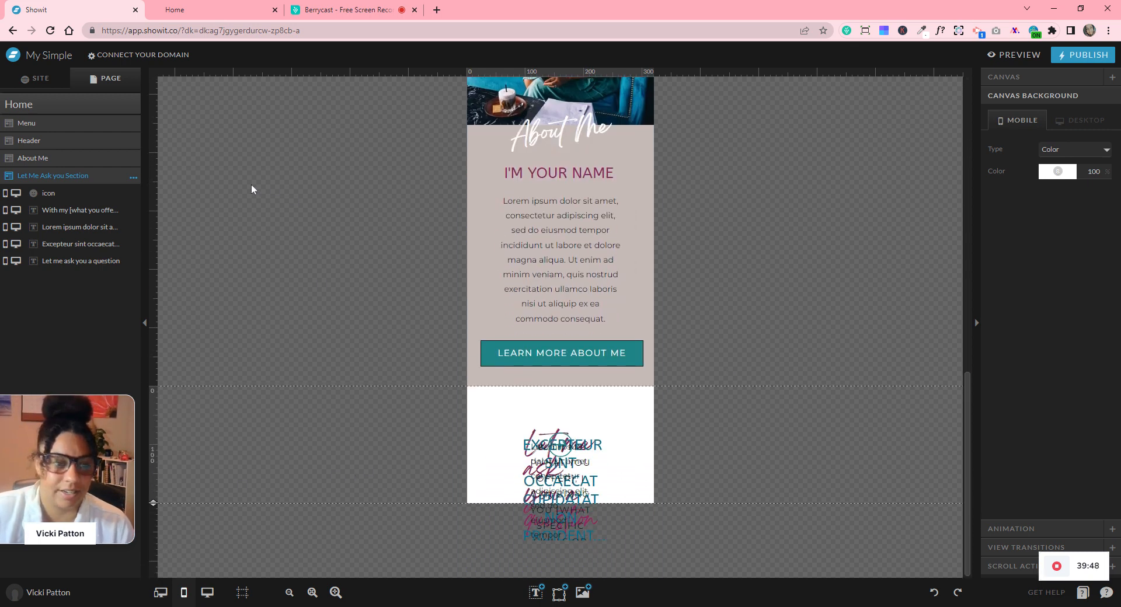
{"action": "left_click", "coordinate": [133, 177]}
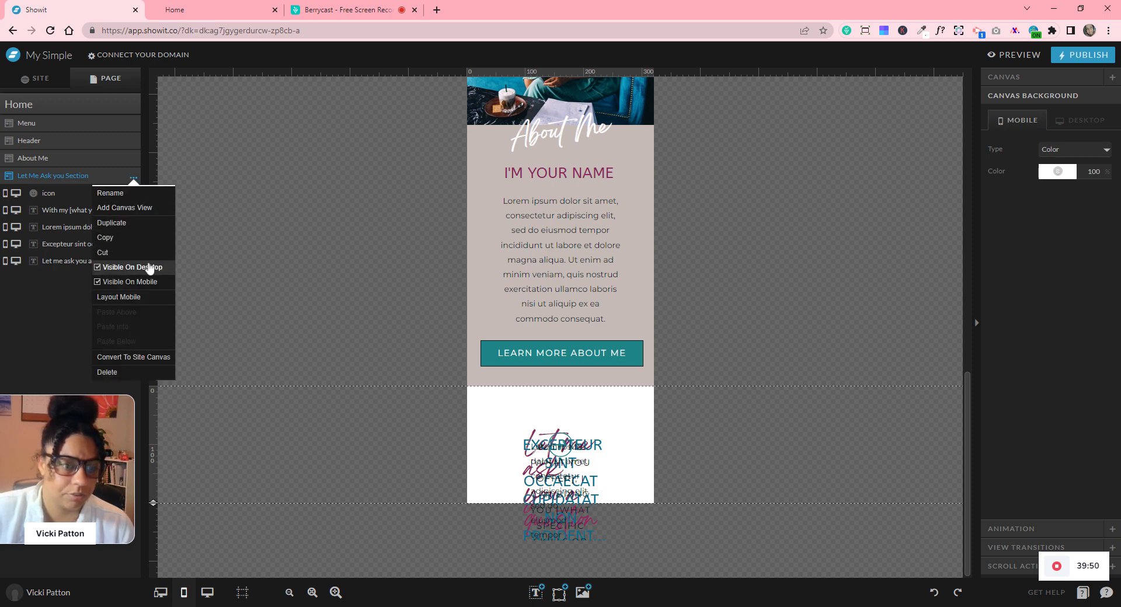
{"action": "left_click", "coordinate": [158, 299]}
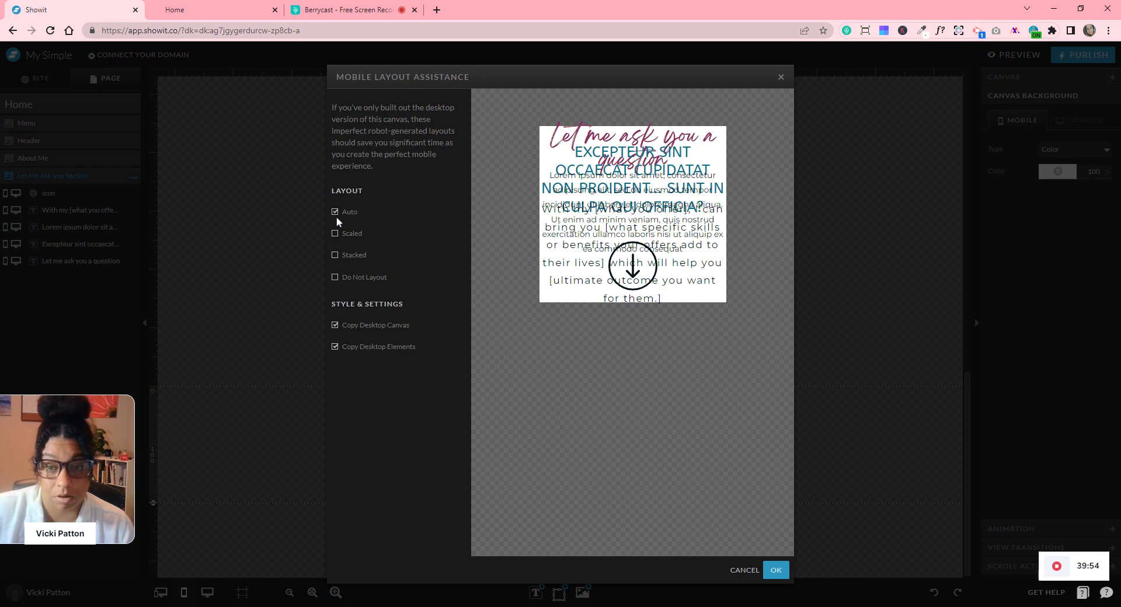
{"action": "left_click", "coordinate": [776, 570]}
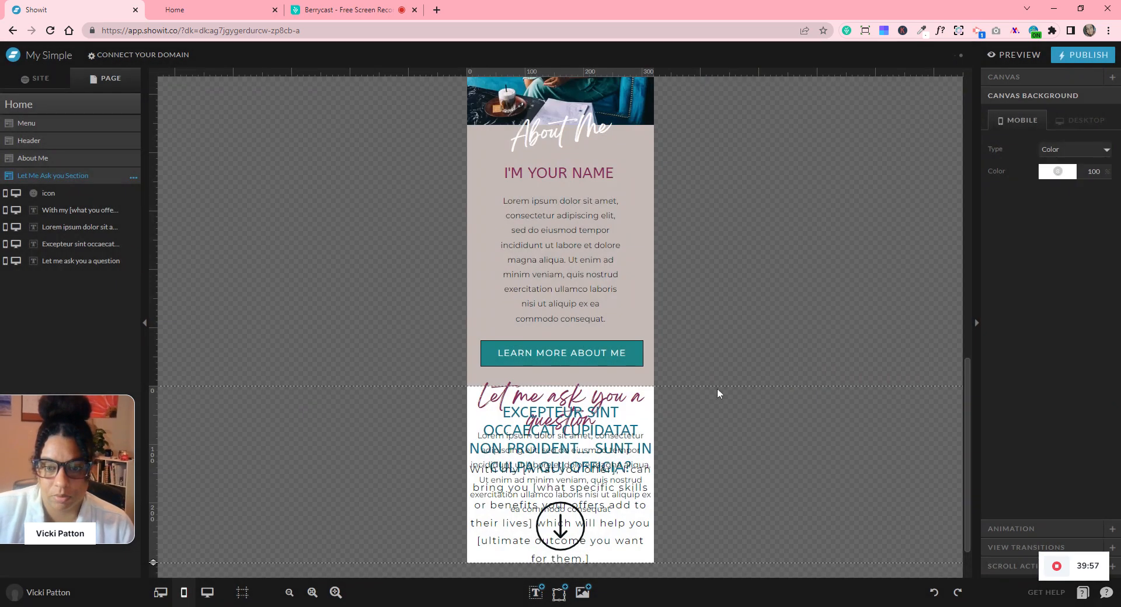
- Lengthen the section and move its icon and three text boxes off beside the page
{"action": "scroll", "coordinate": [717, 389], "scroll_direction": "down", "scroll_amount": 1}
{"action": "left_click_drag", "start_coordinate": [154, 502], "coordinate": [154, 606]}
{"action": "scroll", "coordinate": [221, 467], "scroll_direction": "down", "scroll_amount": 3}
{"action": "left_click_drag", "start_coordinate": [153, 502], "coordinate": [154, 606]}
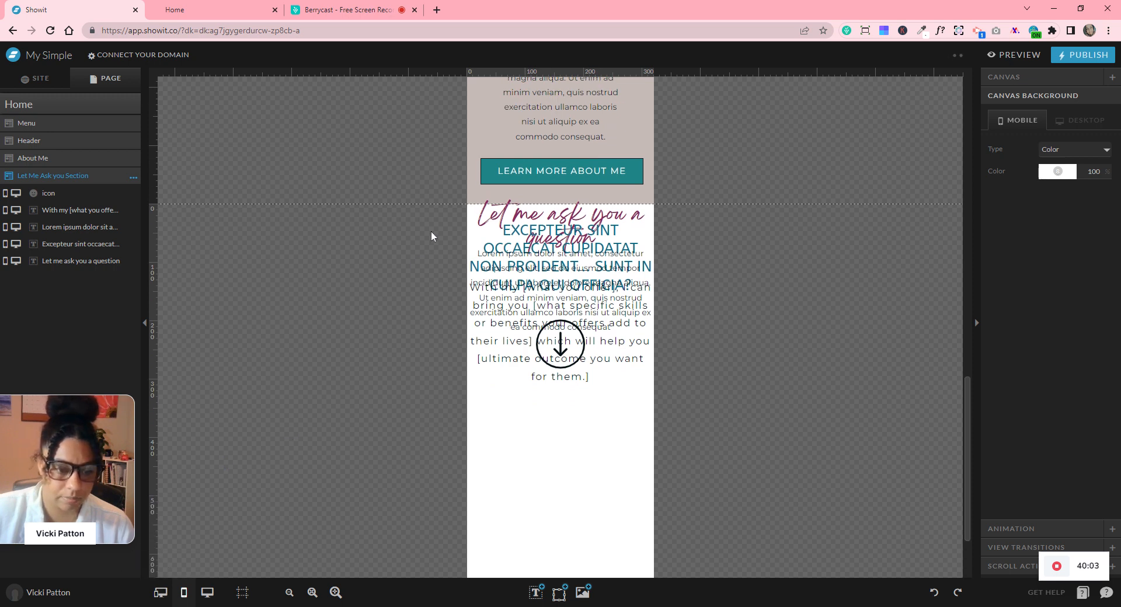
{"action": "left_click_drag", "start_coordinate": [434, 215], "coordinate": [652, 421]}
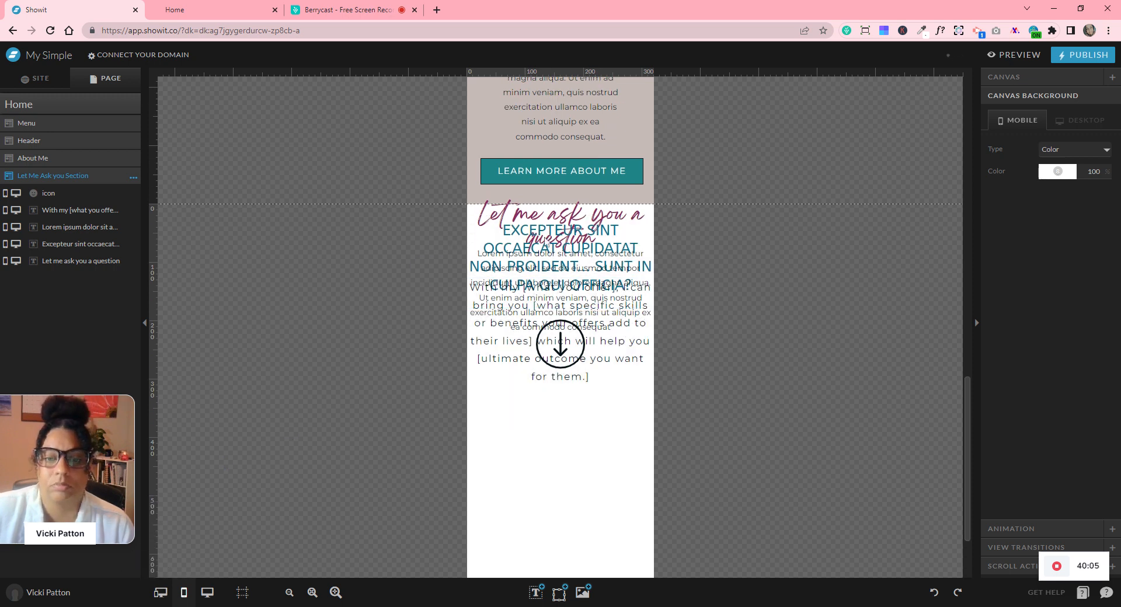
{"action": "left_click_drag", "start_coordinate": [537, 222], "coordinate": [823, 267]}
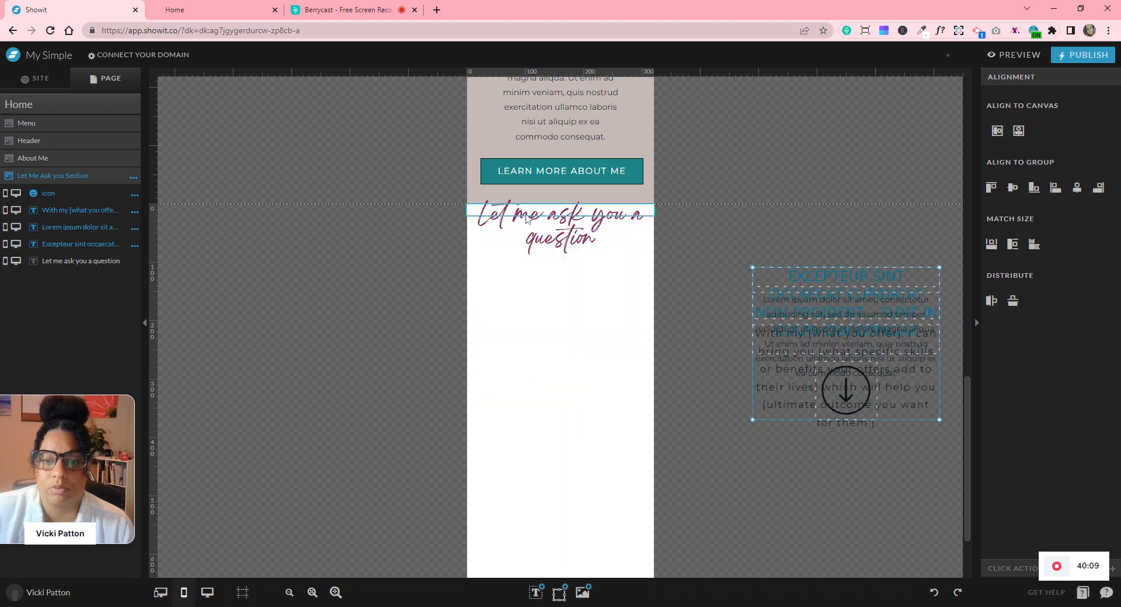
- Shrink the 'Let me ask you a question' title to 21 px, fitted to the page width
{"action": "left_click", "coordinate": [559, 223]}
{"action": "left_click_drag", "start_coordinate": [565, 244], "coordinate": [561, 257]}
{"action": "left_click_drag", "start_coordinate": [655, 231], "coordinate": [732, 232]}
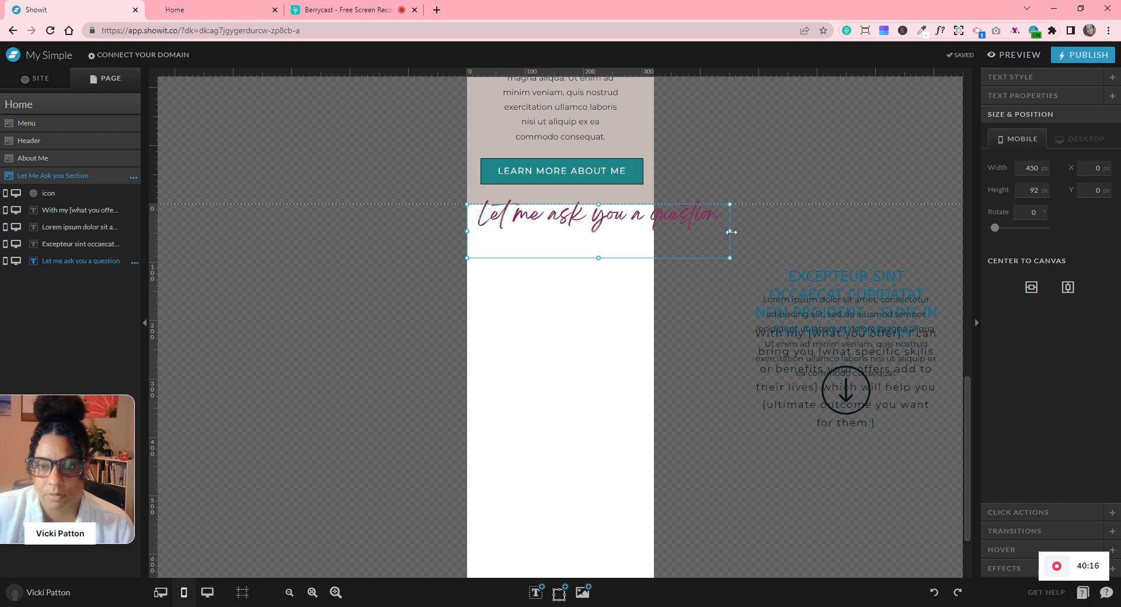
{"action": "left_click", "coordinate": [1025, 79]}
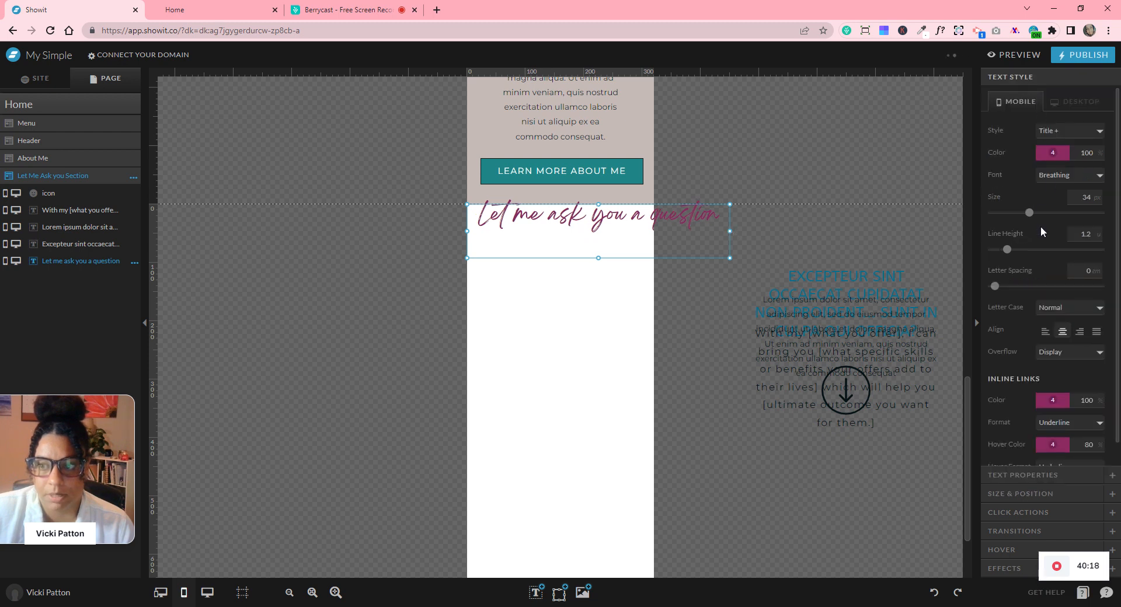
{"action": "mouse_move", "coordinate": [1029, 216]}
{"action": "left_mouse_down"}
{"action": "mouse_move", "coordinate": [1008, 220]}
{"action": "mouse_move", "coordinate": [1018, 221]}
{"action": "left_mouse_up"}
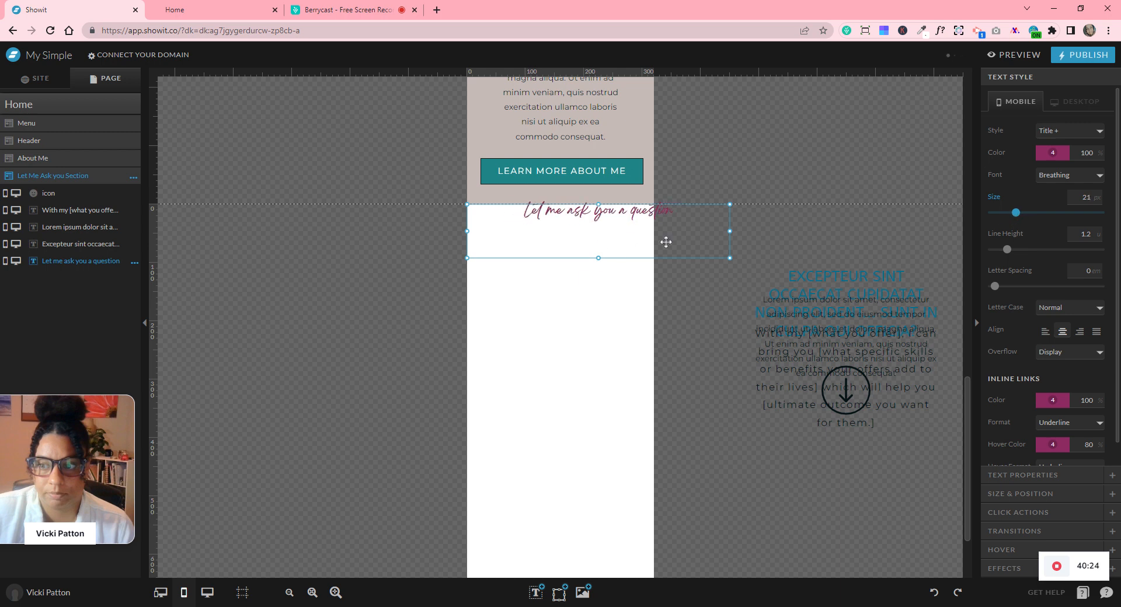
{"action": "left_click_drag", "start_coordinate": [730, 231], "coordinate": [657, 232]}
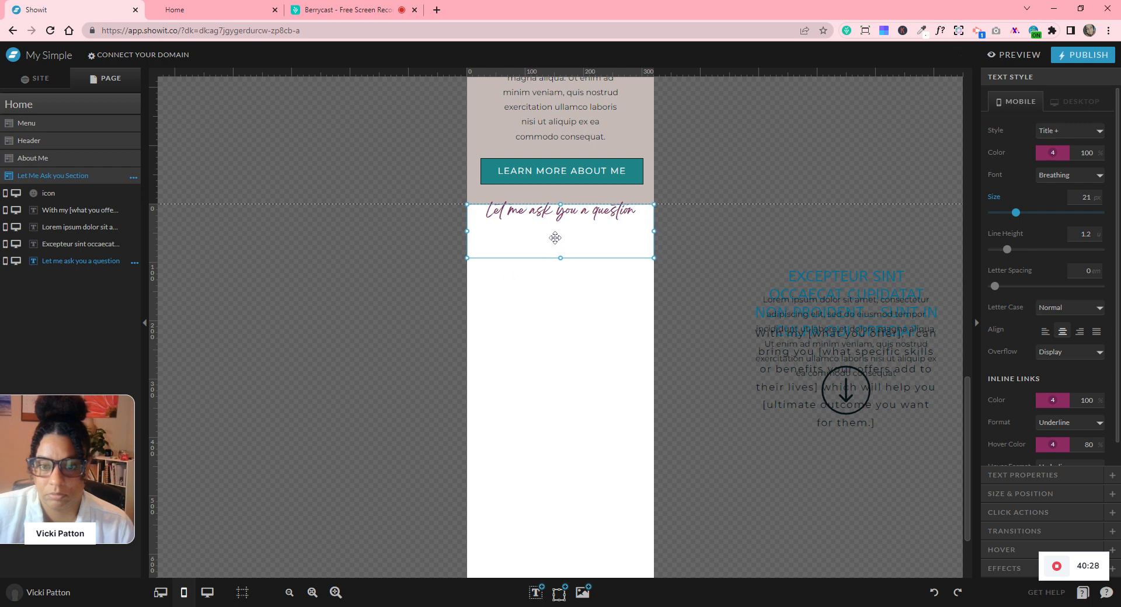
- Lower the title and bring the EXCEPTEUR SINT heading back onto the mobile page
{"action": "left_click_drag", "start_coordinate": [549, 216], "coordinate": [550, 255]}
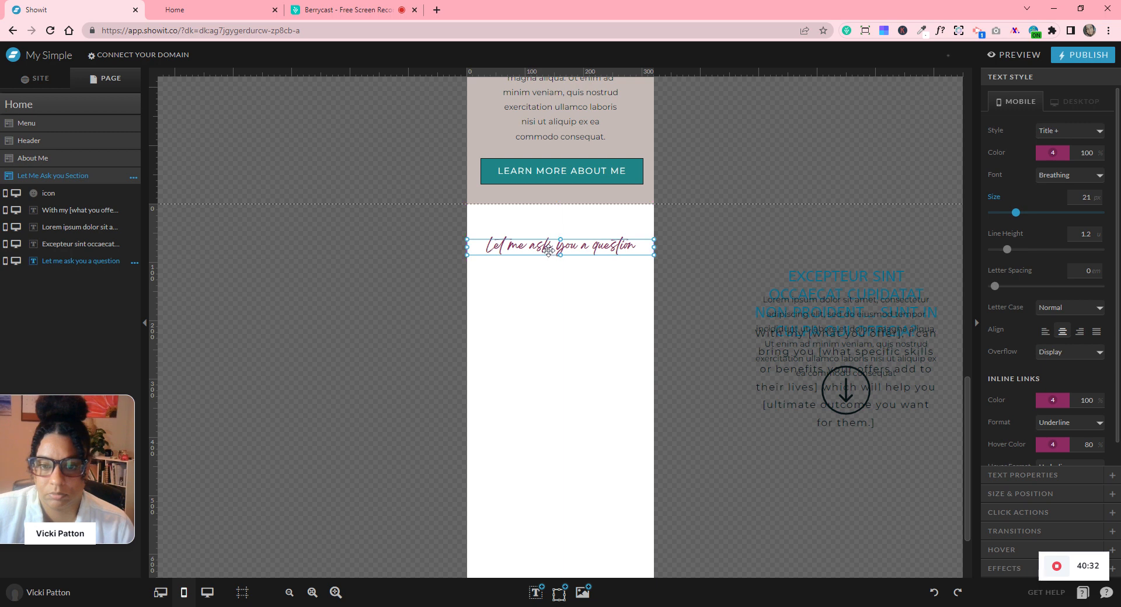
{"action": "left_click", "coordinate": [674, 288]}
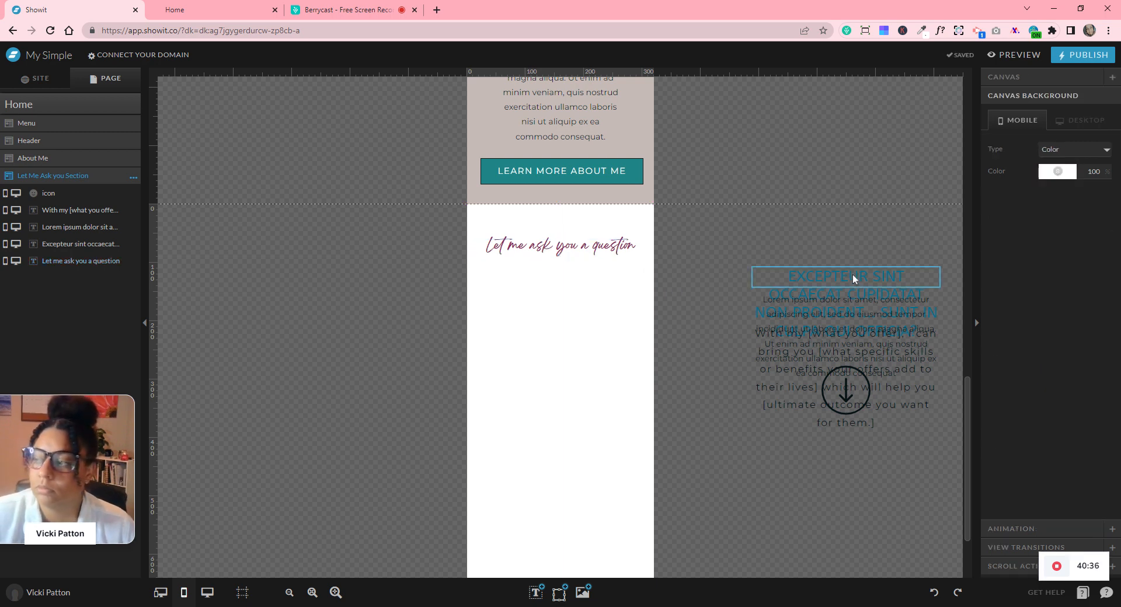
{"action": "left_click_drag", "start_coordinate": [853, 278], "coordinate": [563, 339]}
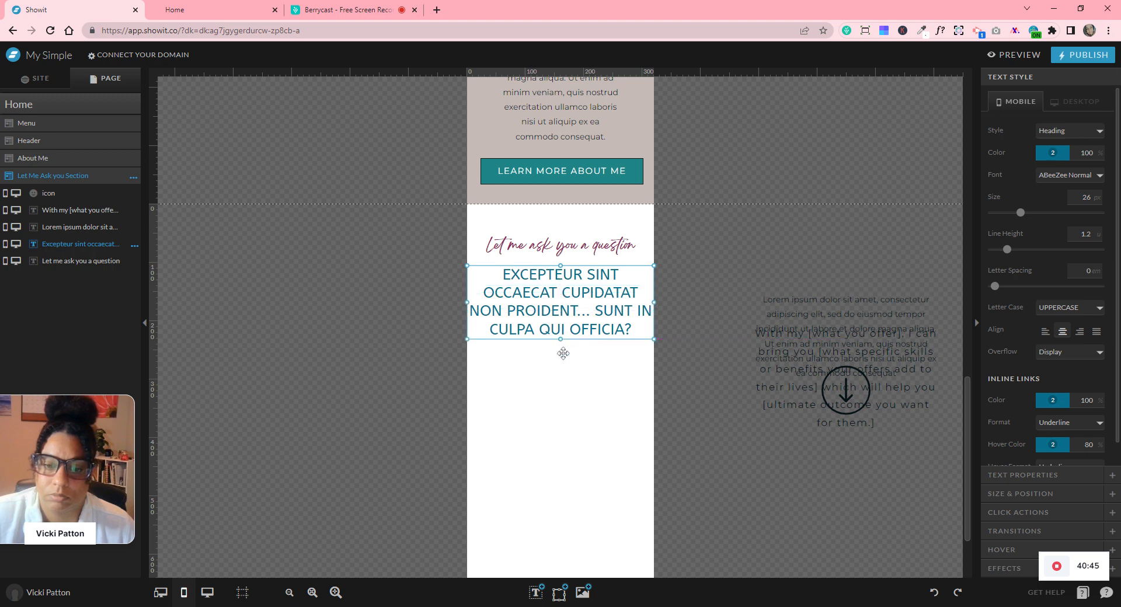
- Narrow the EXCEPTEUR SINT heading so it wraps, heighten its box, and centre it on the page
{"action": "left_click", "coordinate": [207, 593]}
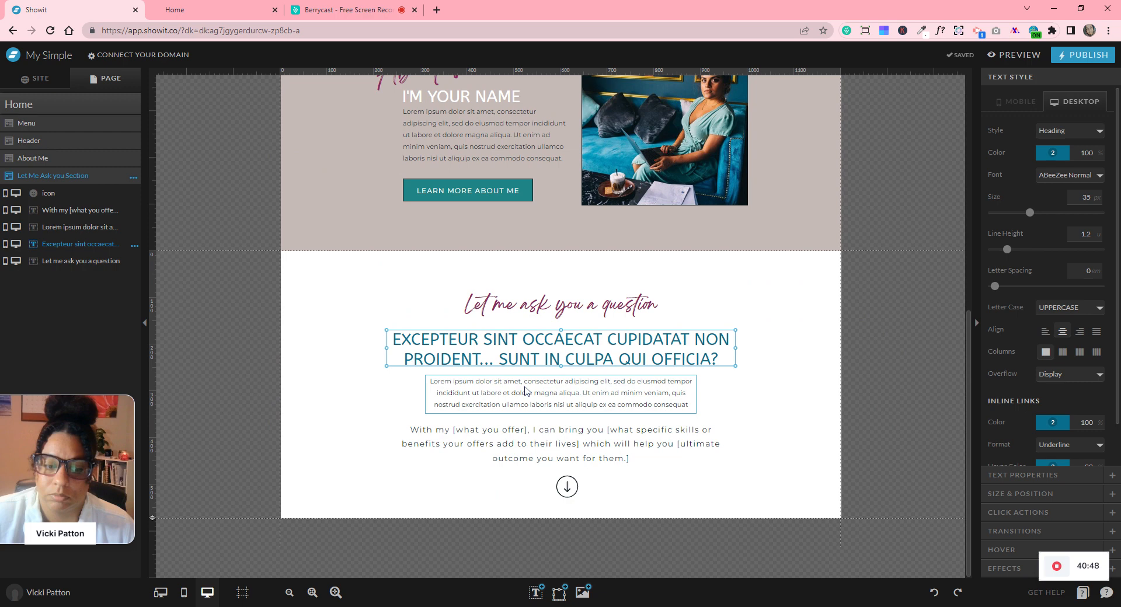
{"action": "left_click", "coordinate": [183, 593]}
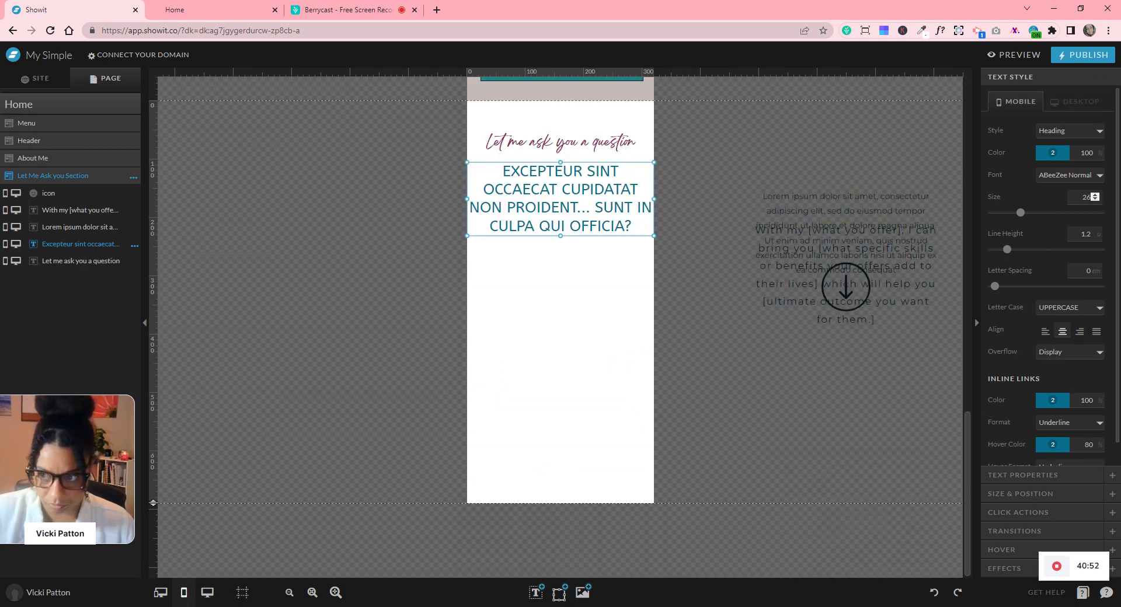
{"action": "left_click_drag", "start_coordinate": [653, 199], "coordinate": [604, 200]}
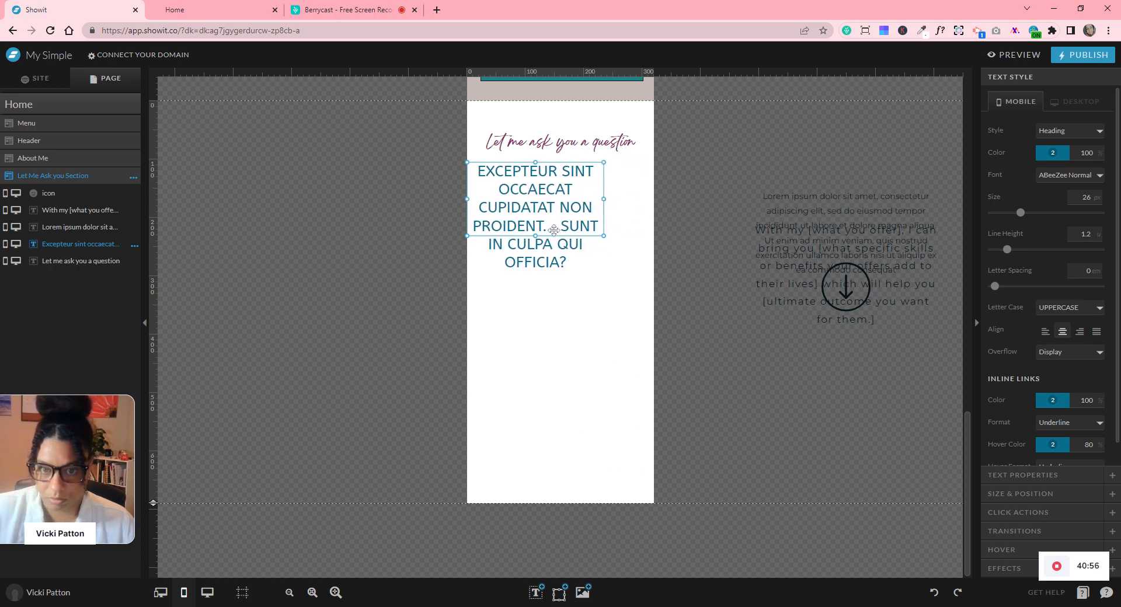
{"action": "left_click_drag", "start_coordinate": [550, 223], "coordinate": [639, 201]}
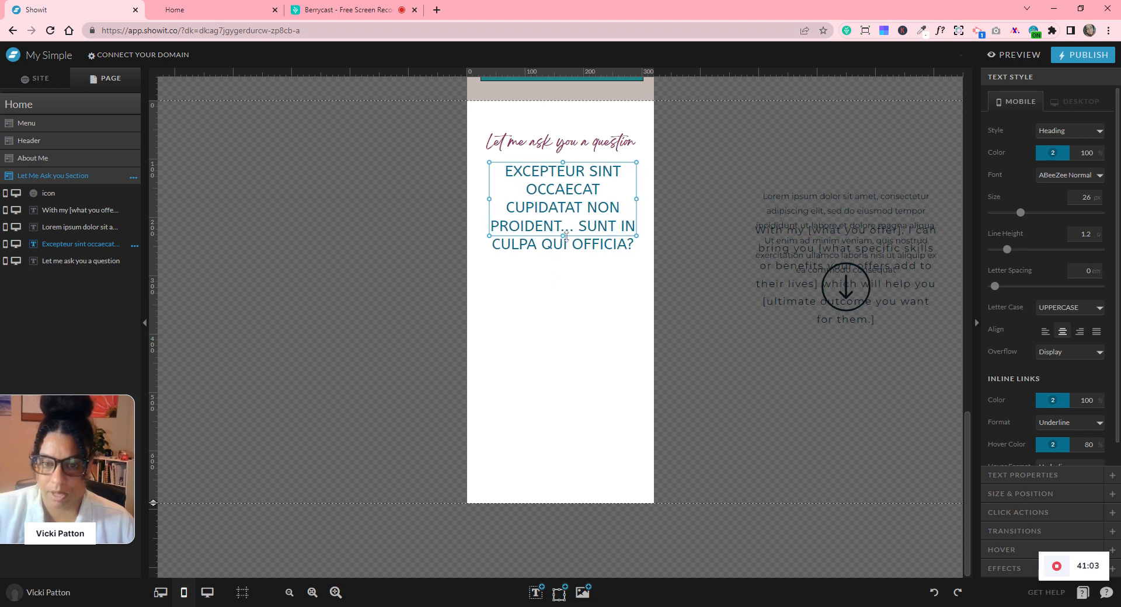
{"action": "left_click_drag", "start_coordinate": [565, 236], "coordinate": [568, 261]}
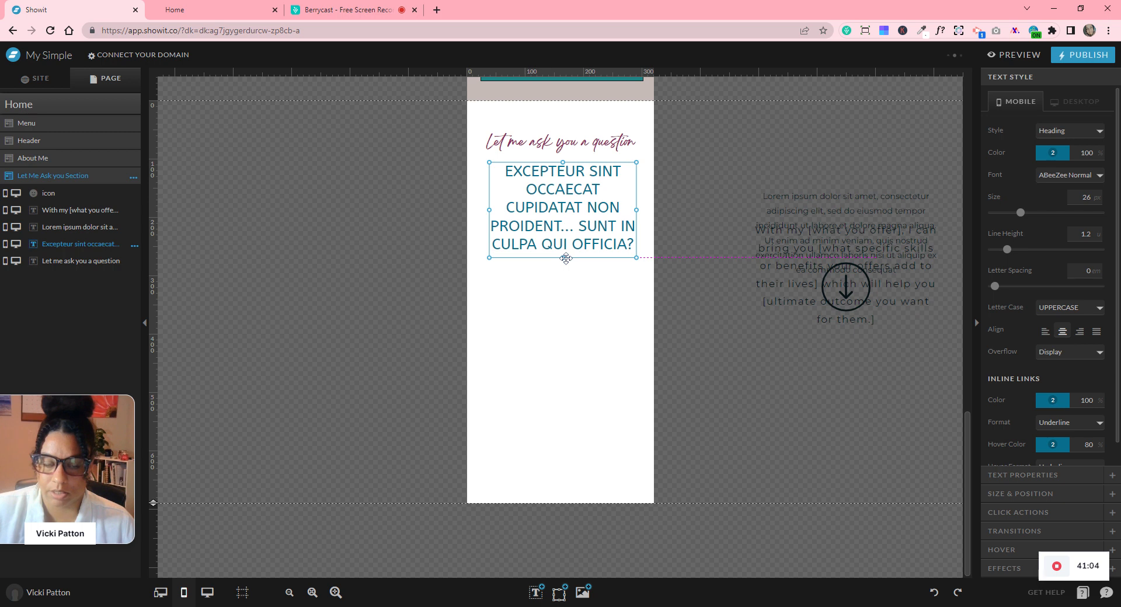
{"action": "left_click_drag", "start_coordinate": [611, 203], "coordinate": [608, 203]}
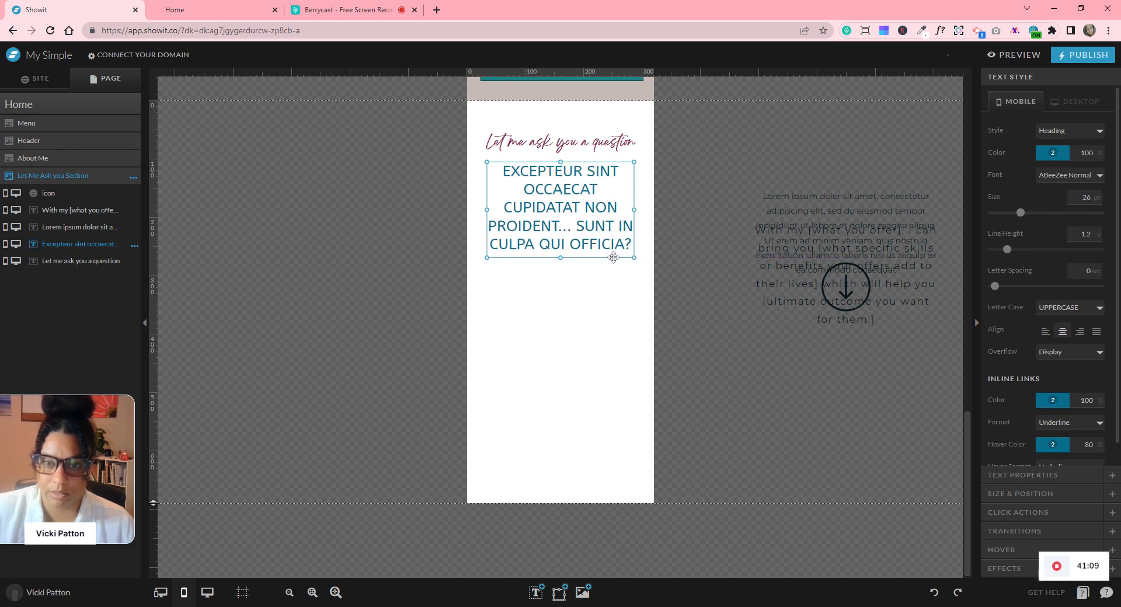
{"action": "left_click", "coordinate": [625, 303]}
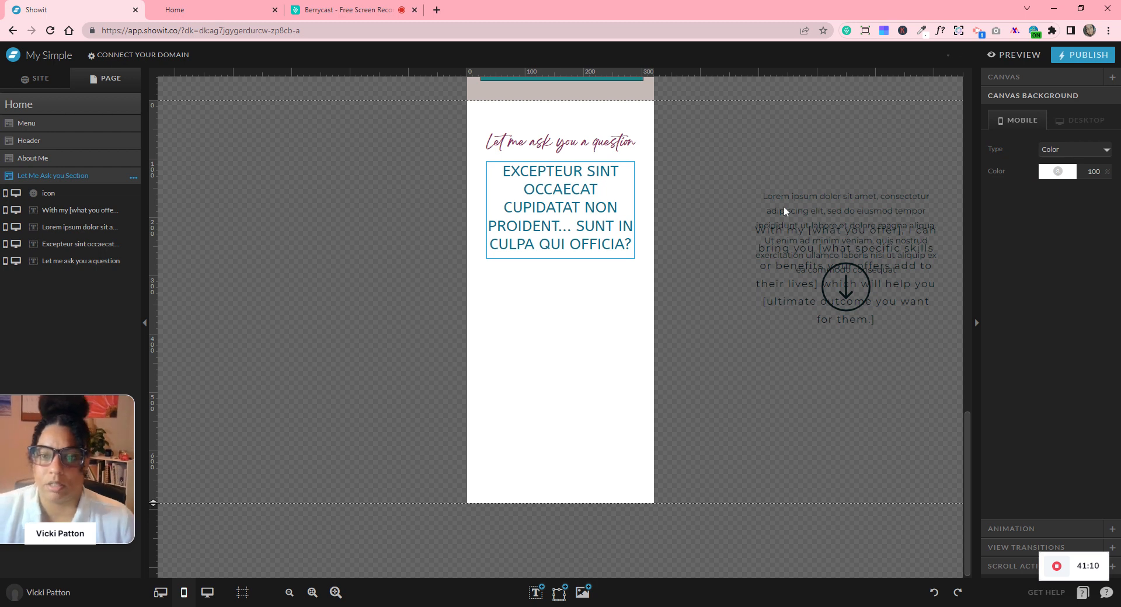
- Move the Lorem ipsum paragraph below the heading, roughly narrowed and enclosing all its text
{"action": "left_click", "coordinate": [825, 196]}
{"action": "left_click_drag", "start_coordinate": [825, 197], "coordinate": [553, 277]}
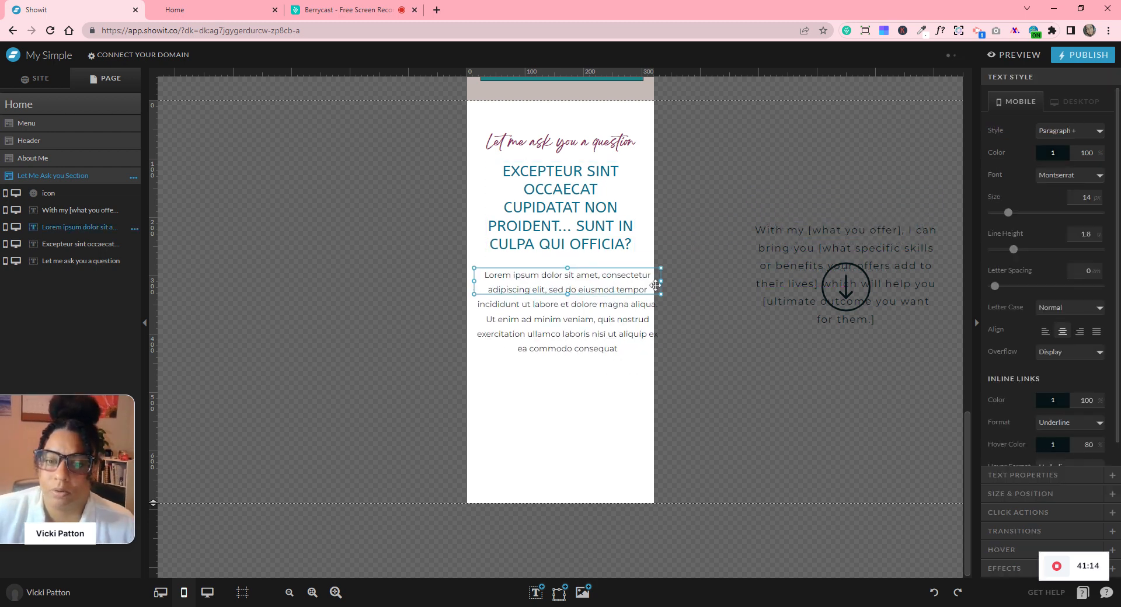
{"action": "left_click_drag", "start_coordinate": [661, 282], "coordinate": [614, 282]}
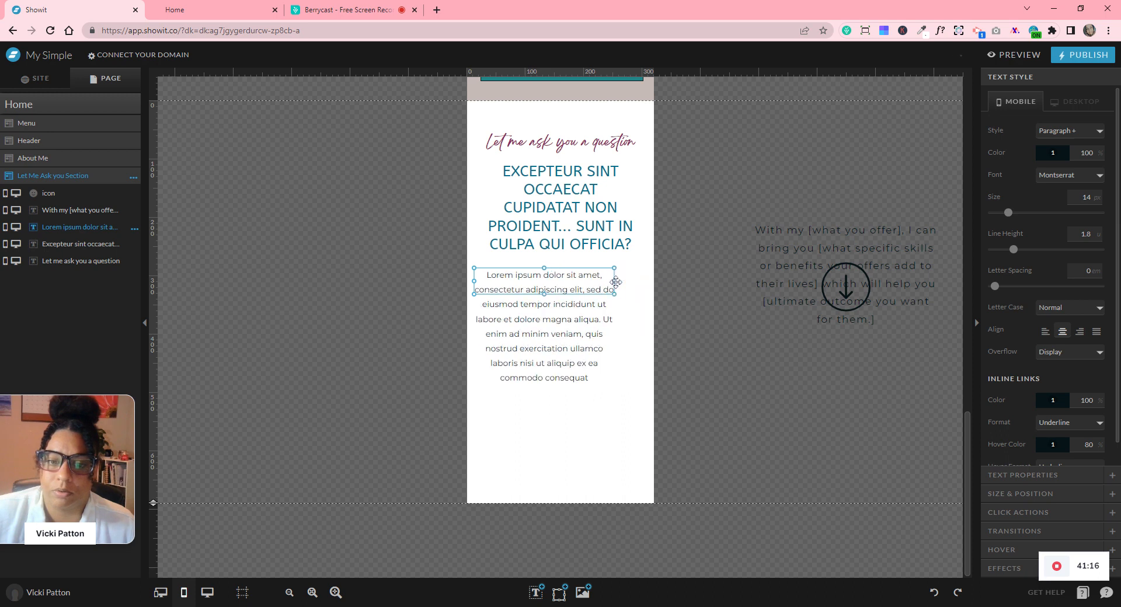
{"action": "left_click_drag", "start_coordinate": [543, 295], "coordinate": [544, 385]}
{"action": "left_click_drag", "start_coordinate": [556, 336], "coordinate": [559, 332]}
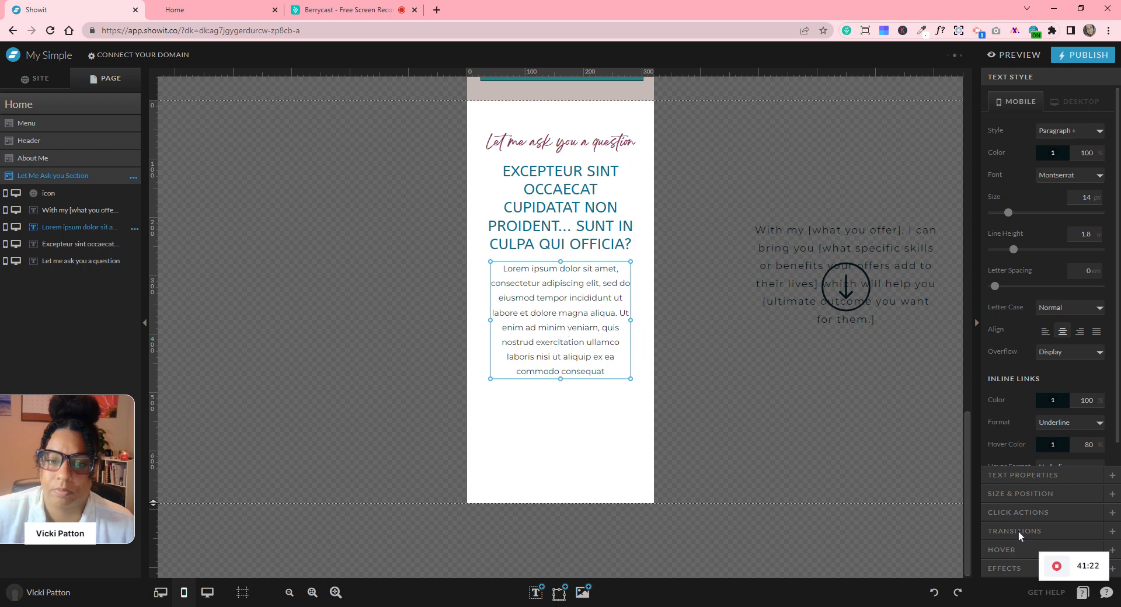
{"action": "left_click", "coordinate": [1011, 494]}
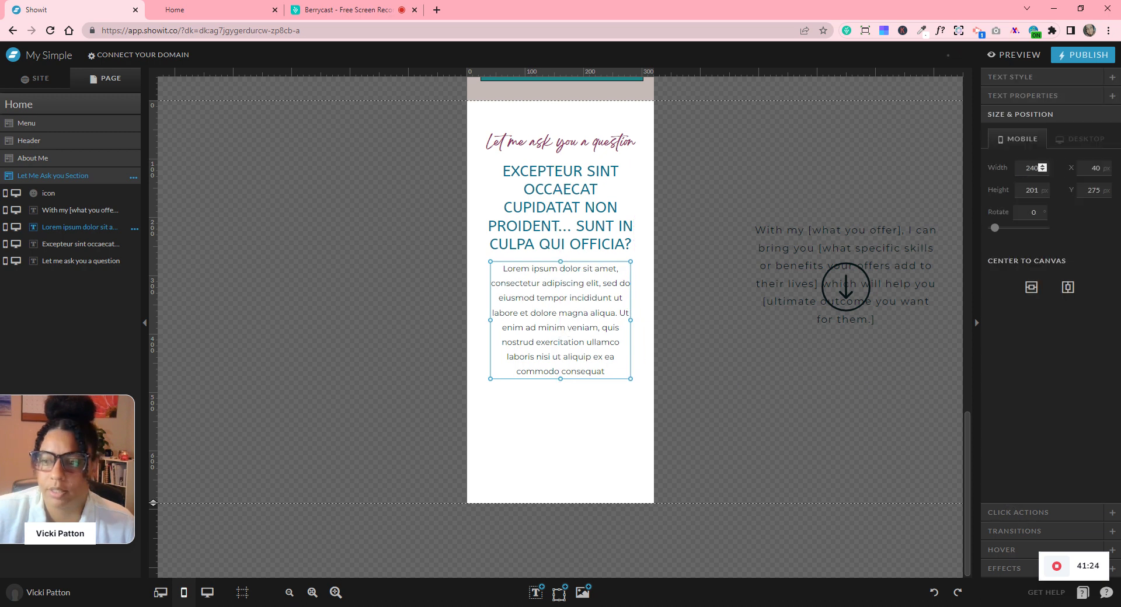
{"action": "scroll", "coordinate": [632, 286], "scroll_direction": "up", "scroll_amount": 5}
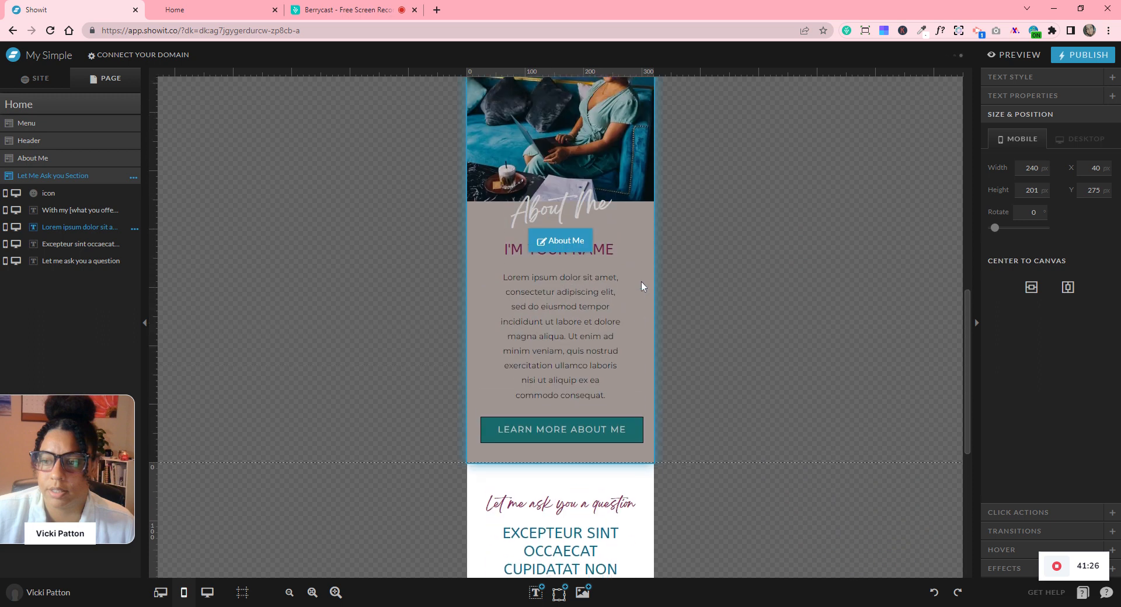
- Set the Lorem ipsum paragraph width to 206 px, make it taller, and centre it horizontally
{"action": "left_click", "coordinate": [549, 223]}
{"action": "left_click", "coordinate": [550, 222]}
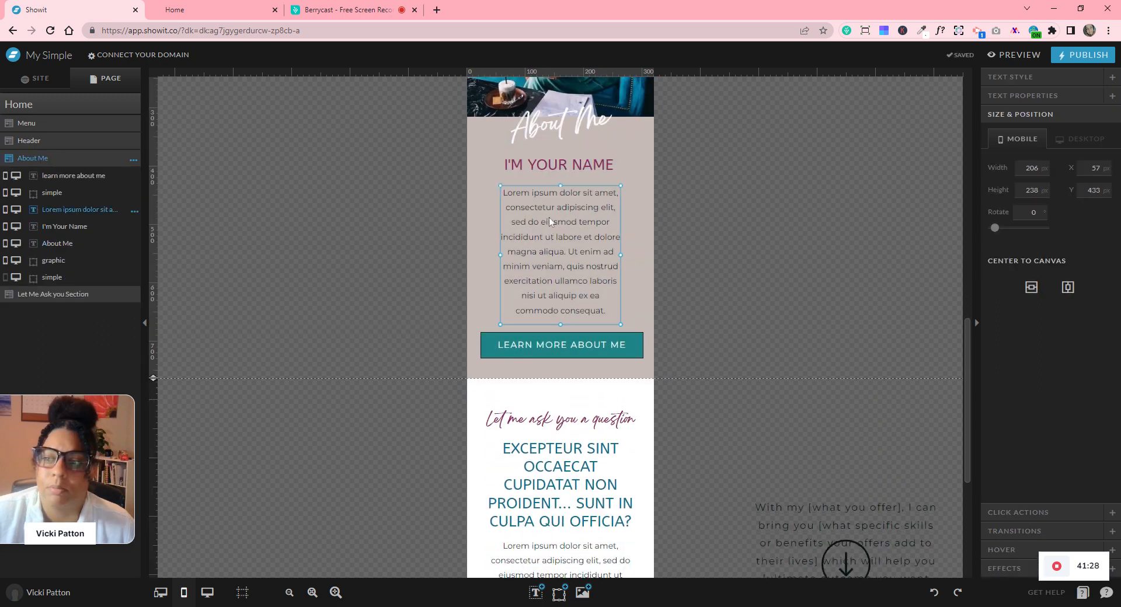
{"action": "scroll", "coordinate": [549, 222], "scroll_direction": "down", "scroll_amount": 1}
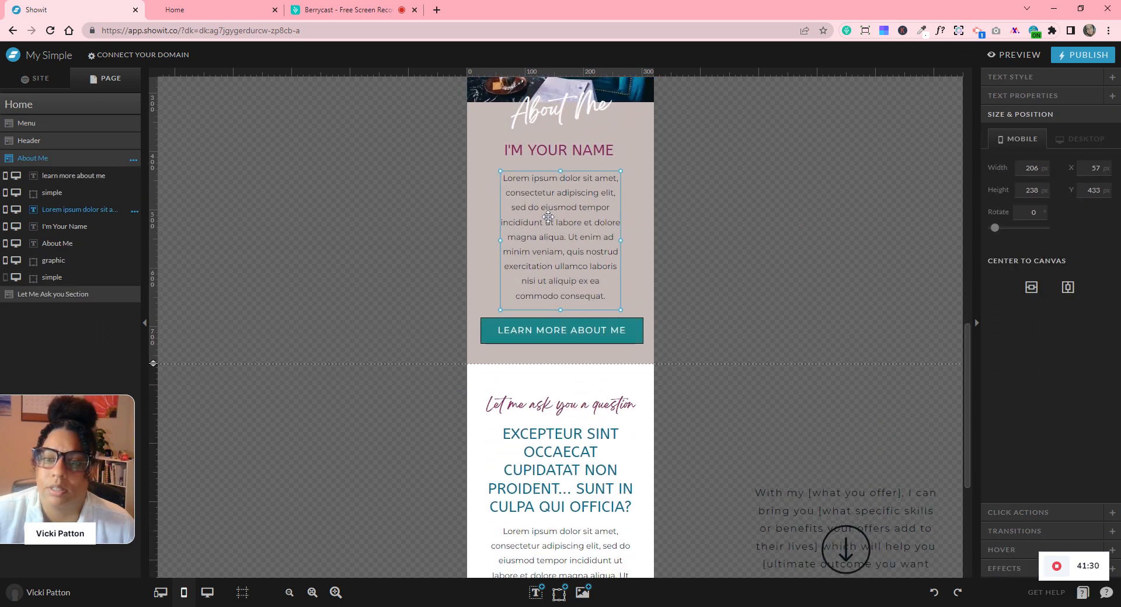
{"action": "scroll", "coordinate": [549, 217], "scroll_direction": "down", "scroll_amount": 5}
{"action": "left_click", "coordinate": [568, 284]}
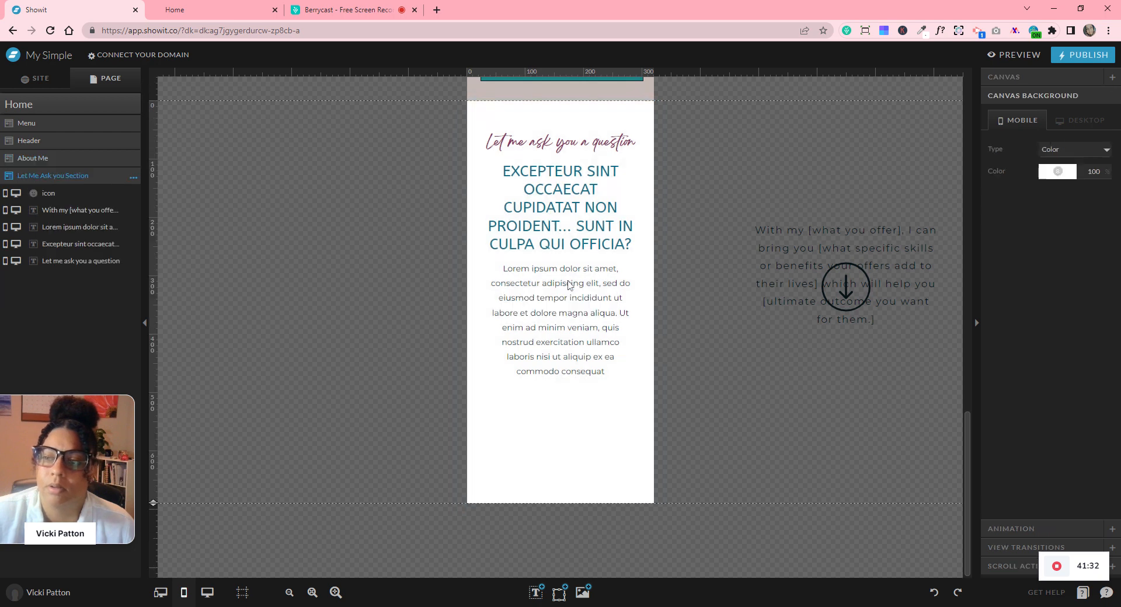
{"action": "left_click", "coordinate": [567, 283]}
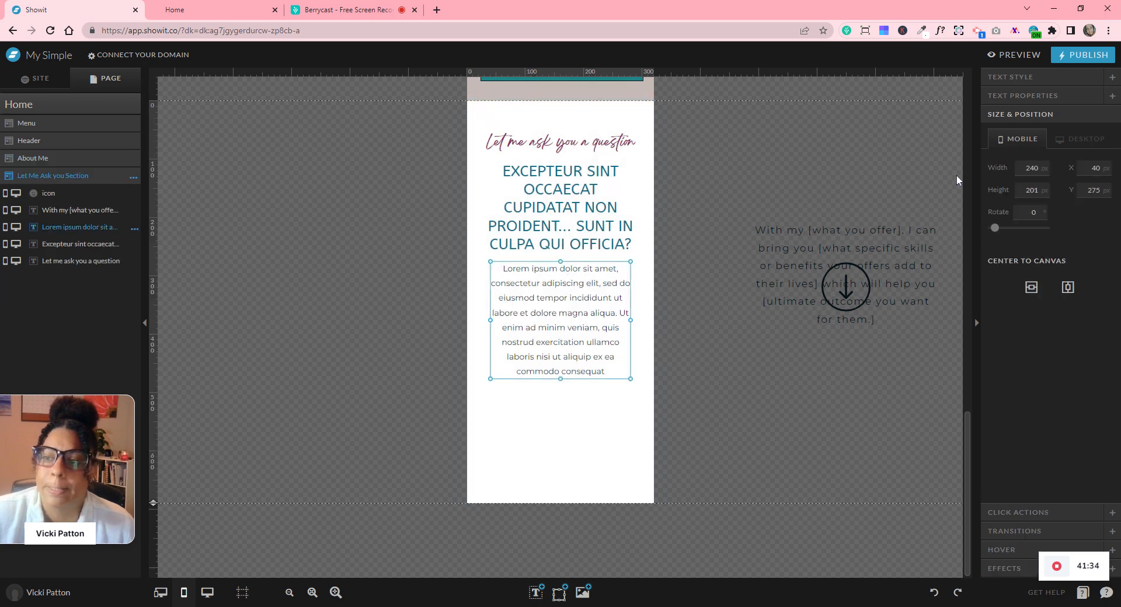
{"action": "type", "text": "206"}
{"action": "key", "text": "Return"}
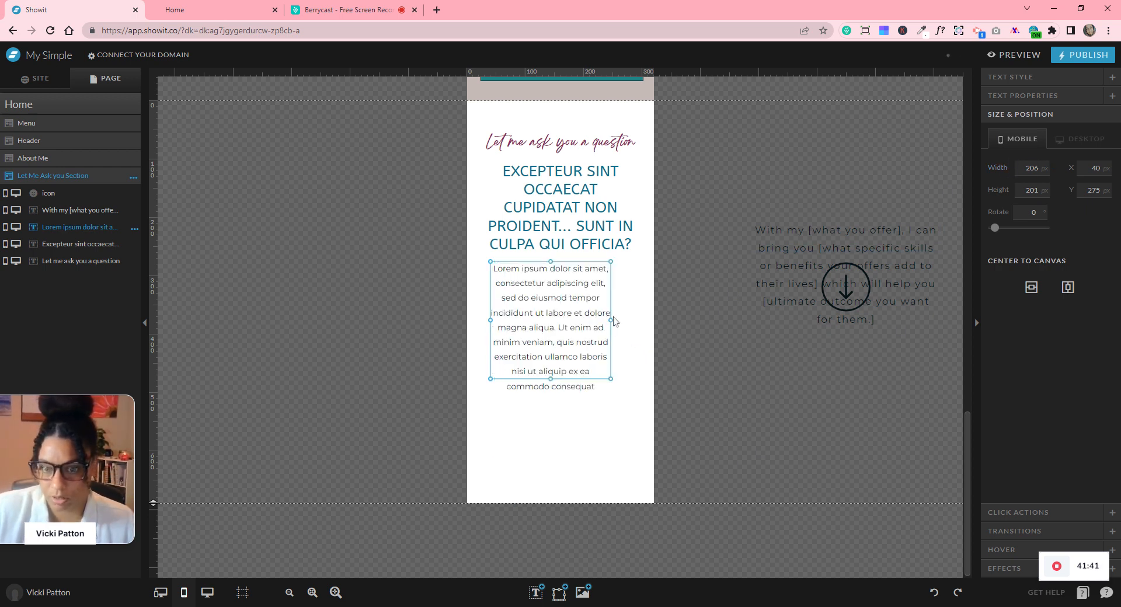
{"action": "left_click_drag", "start_coordinate": [552, 379], "coordinate": [551, 399]}
{"action": "left_click_drag", "start_coordinate": [572, 342], "coordinate": [587, 340]}
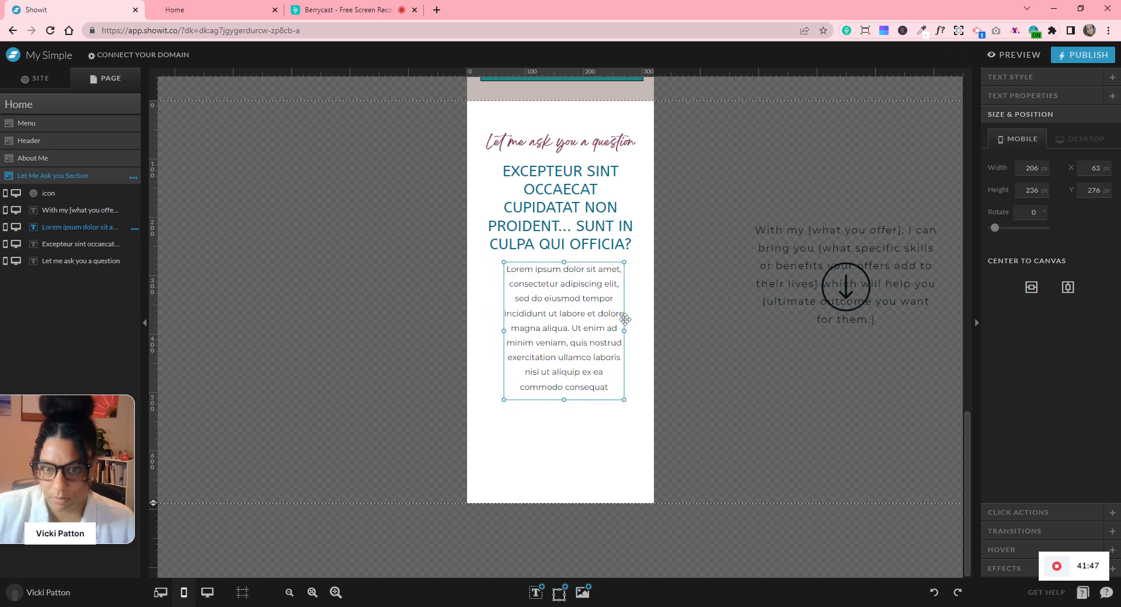
{"action": "left_click", "coordinate": [1068, 287]}
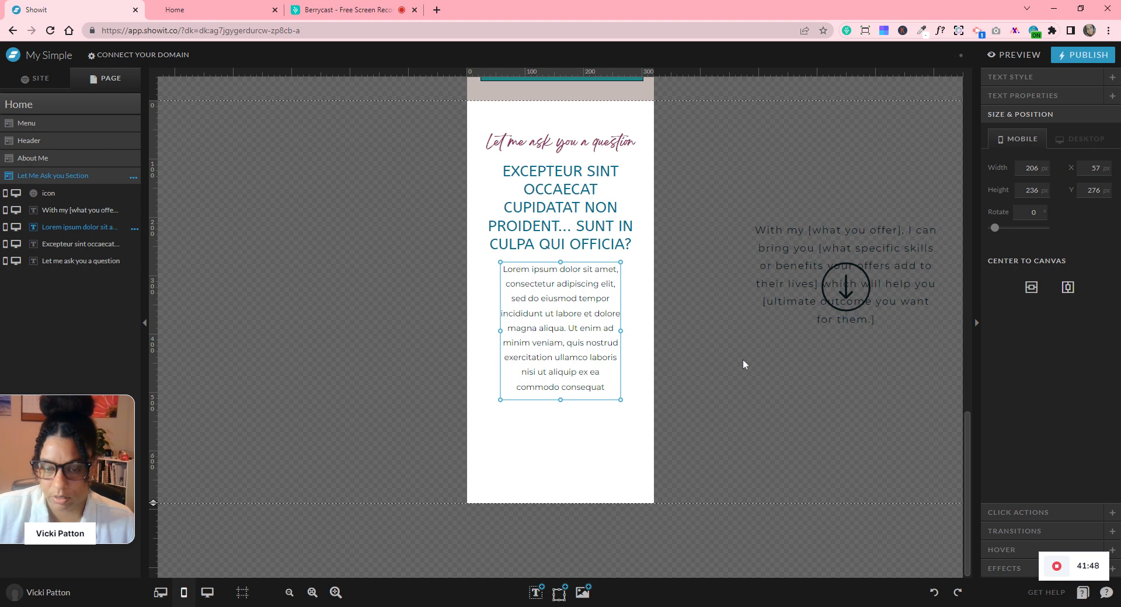
{"action": "left_click", "coordinate": [659, 233]}
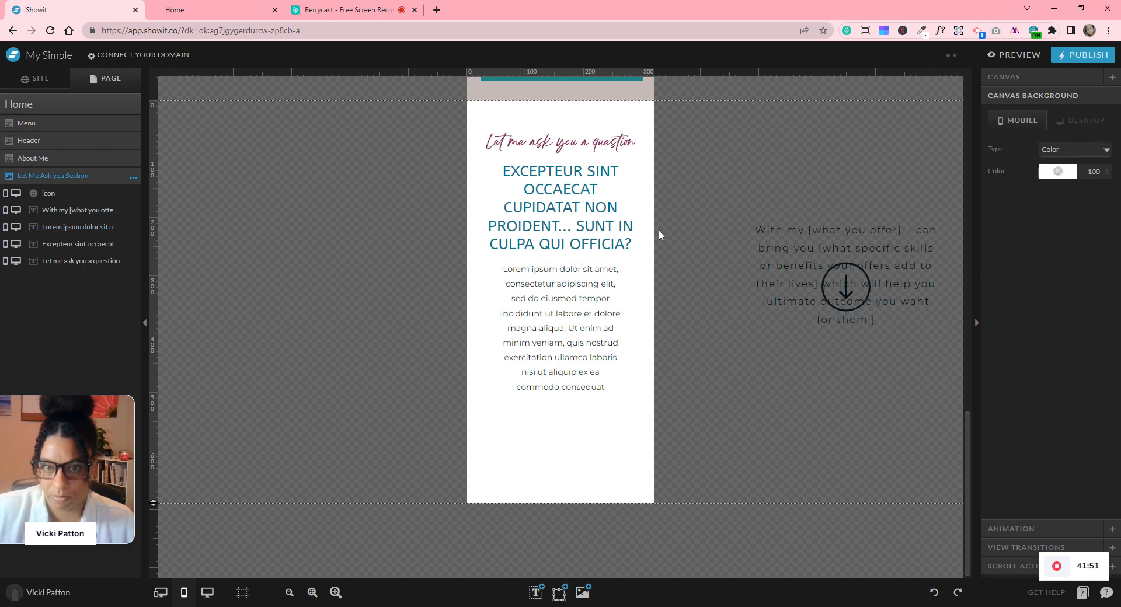
- Place the 'With my [what you offer]' text below the paragraph, narrowed, at 12 px and centred
{"action": "left_click_drag", "start_coordinate": [813, 230], "coordinate": [675, 384]}
{"action": "left_click_drag", "start_coordinate": [601, 432], "coordinate": [534, 421]}
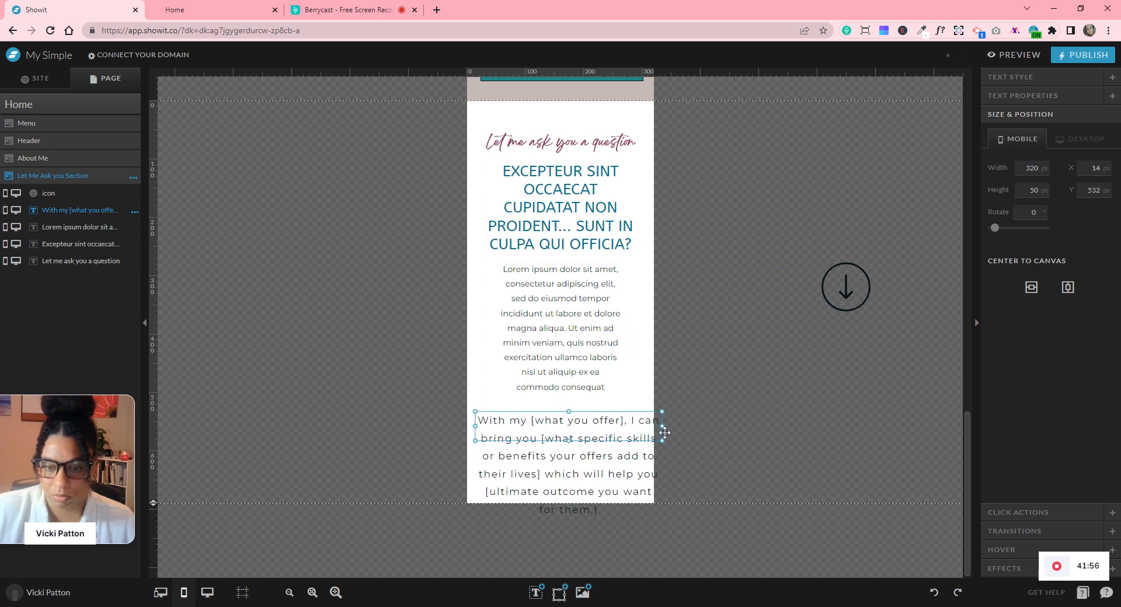
{"action": "left_click_drag", "start_coordinate": [662, 428], "coordinate": [628, 430]}
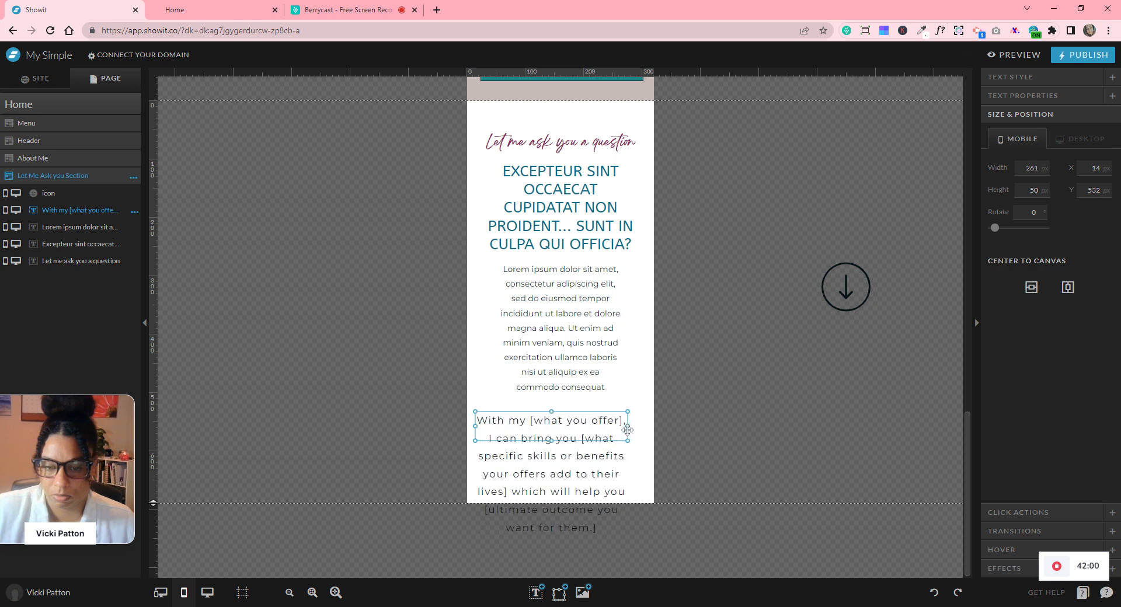
{"action": "left_click", "coordinate": [1016, 76]}
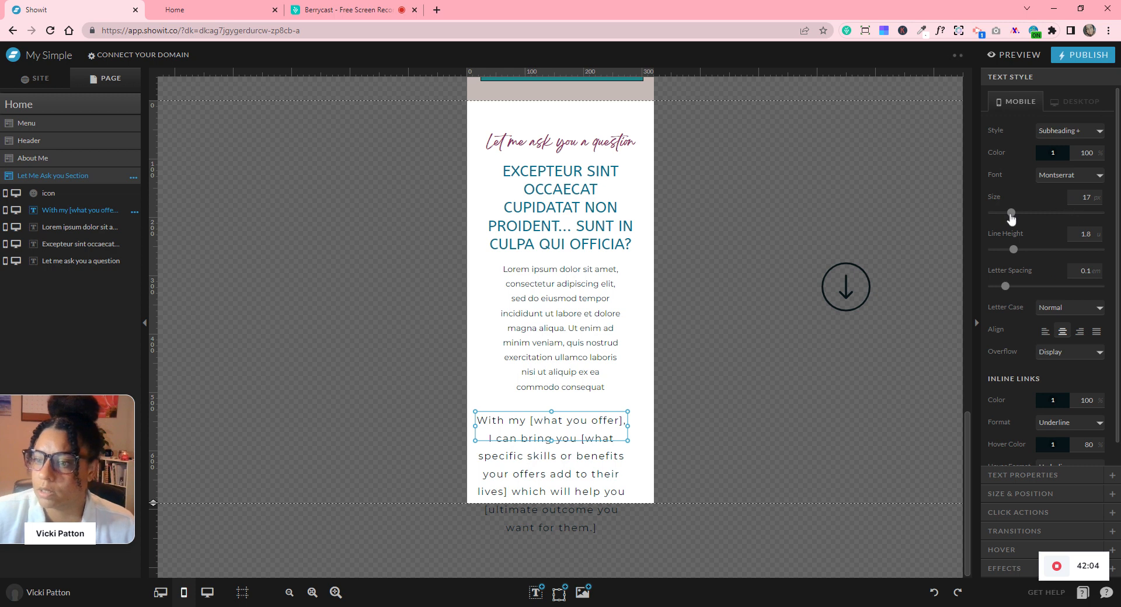
{"action": "left_click_drag", "start_coordinate": [1010, 212], "coordinate": [1006, 213]}
{"action": "left_click_drag", "start_coordinate": [619, 418], "coordinate": [573, 442]}
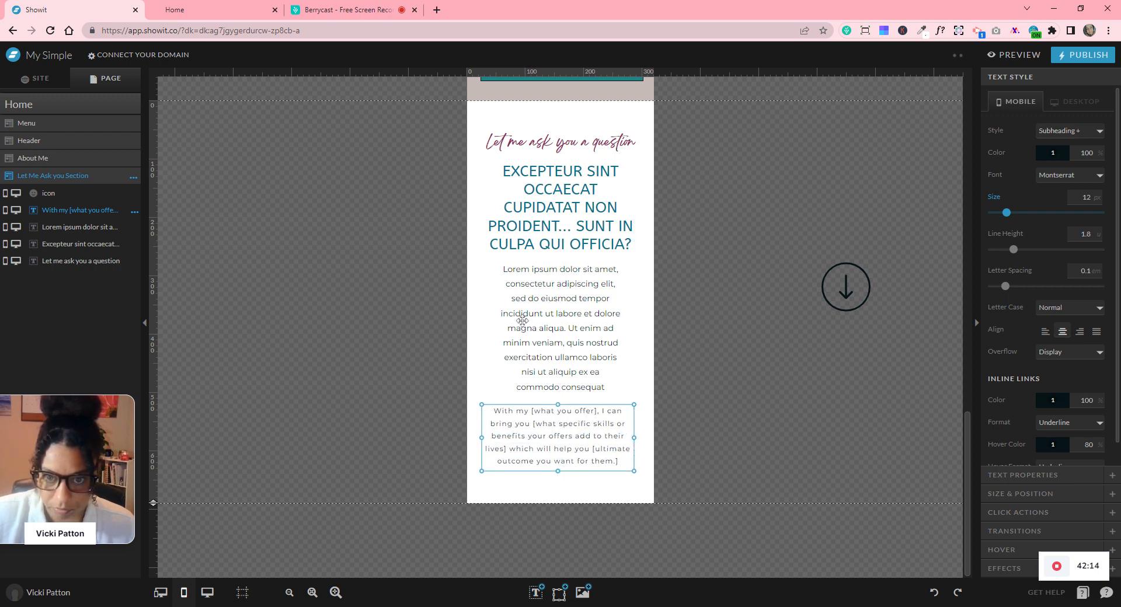
{"action": "left_click_drag", "start_coordinate": [434, 125], "coordinate": [654, 474]}
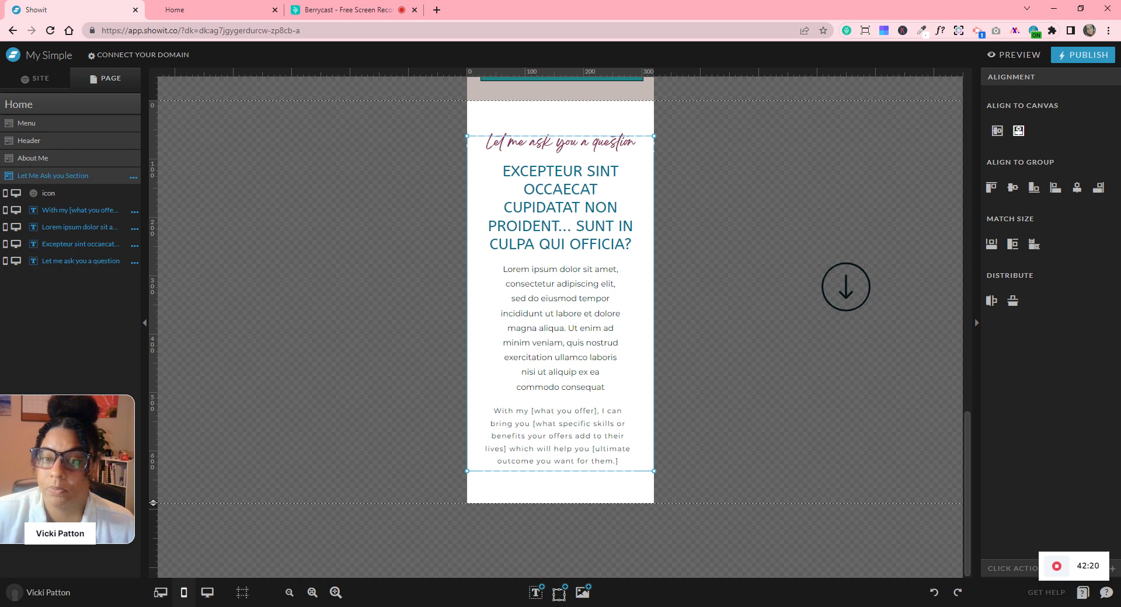
- Distribute the four texts vertically and adjust the offer and Lorem ipsum box heights
{"action": "left_click", "coordinate": [1014, 305]}
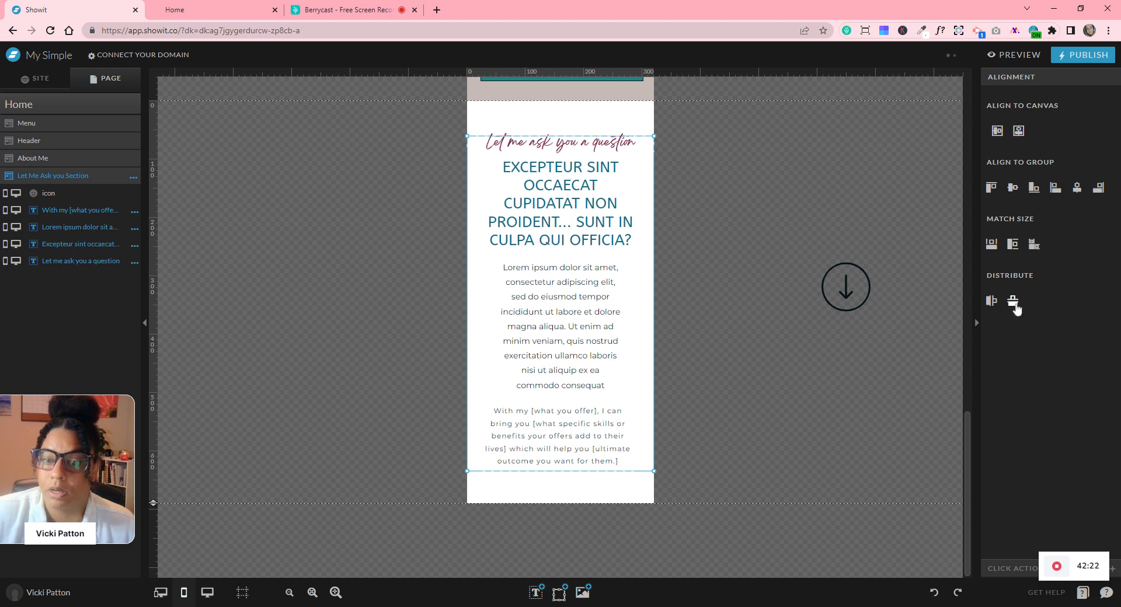
{"action": "left_click", "coordinate": [745, 435]}
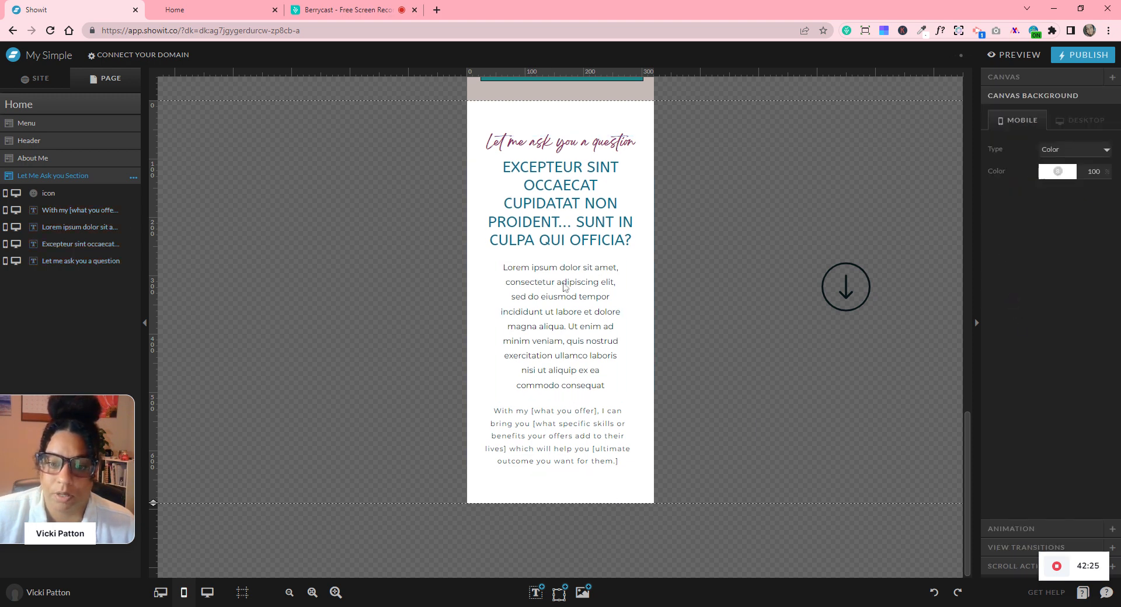
{"action": "left_click", "coordinate": [576, 333]}
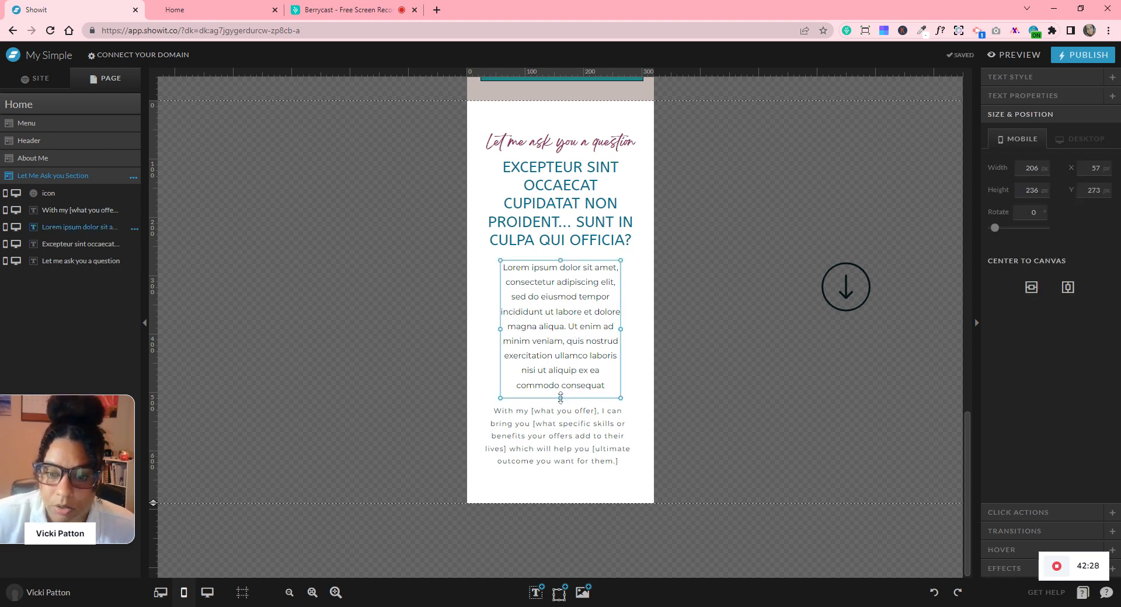
{"action": "left_click", "coordinate": [564, 449]}
{"action": "mouse_move", "coordinate": [558, 471]}
{"action": "left_mouse_down"}
{"action": "mouse_move", "coordinate": [555, 509]}
{"action": "mouse_move", "coordinate": [555, 470]}
{"action": "left_mouse_up"}
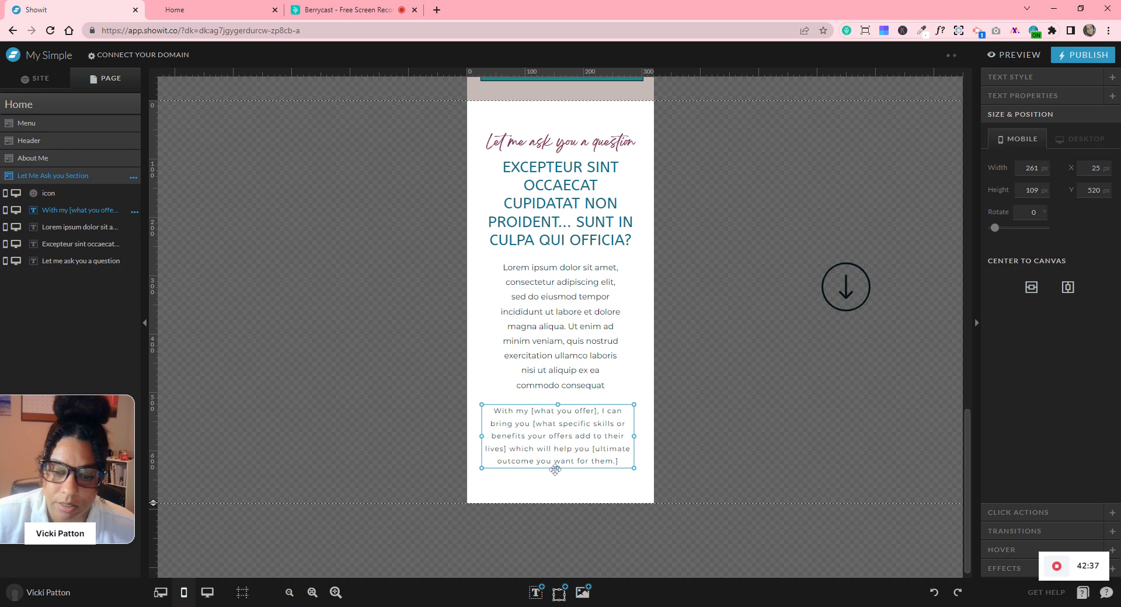
{"action": "left_click", "coordinate": [559, 398]}
{"action": "left_click_drag", "start_coordinate": [559, 395], "coordinate": [560, 315]}
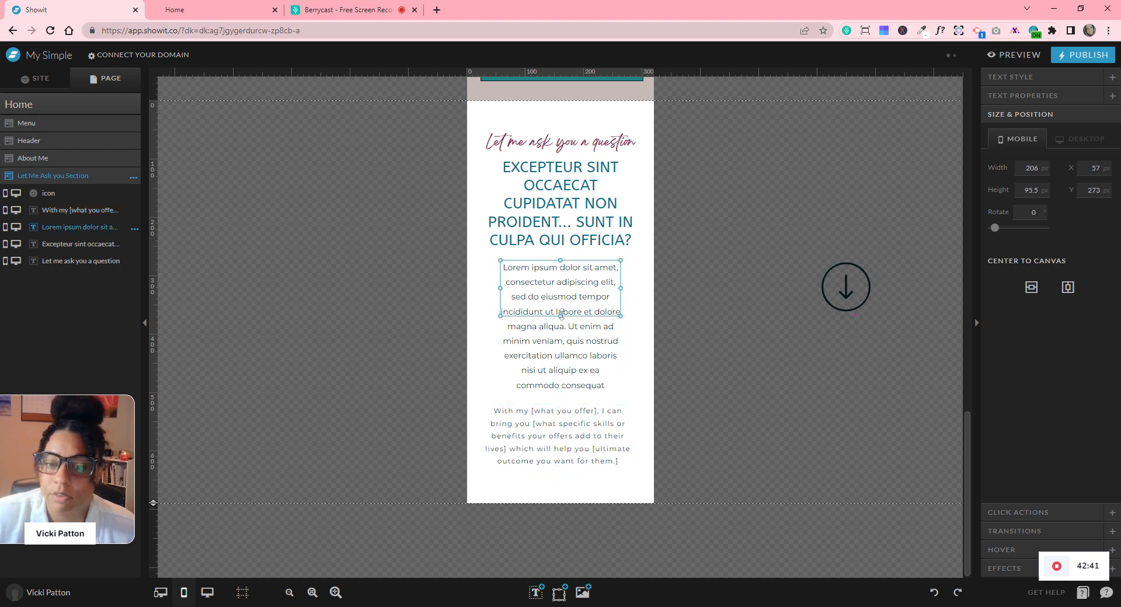
{"action": "left_click", "coordinate": [666, 344]}
{"action": "left_click", "coordinate": [588, 312]}
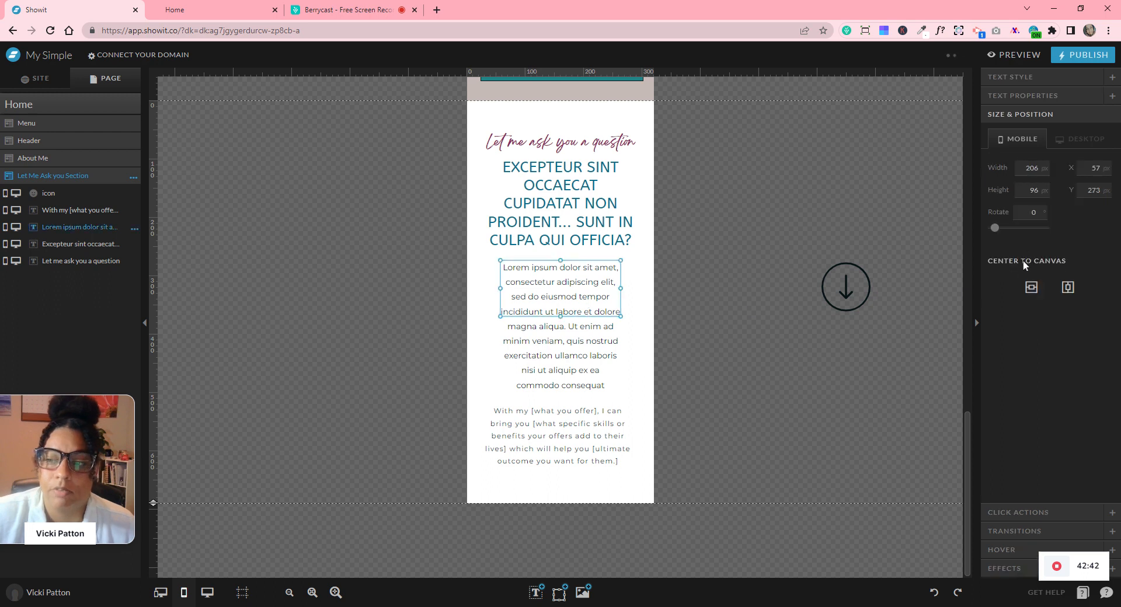
{"action": "left_click_drag", "start_coordinate": [560, 318], "coordinate": [558, 396]}
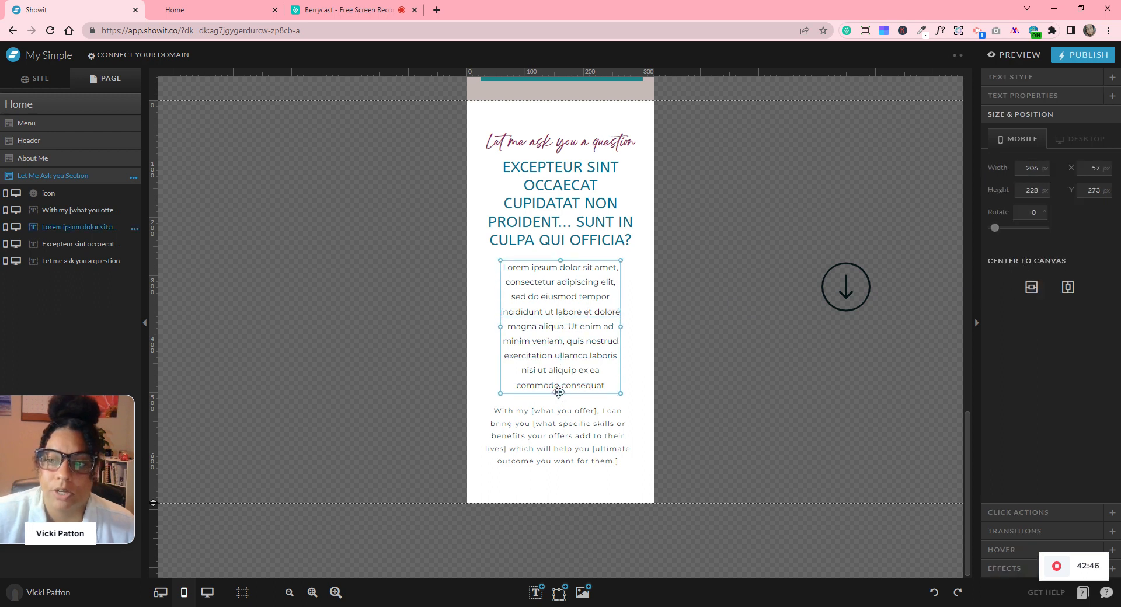
{"action": "left_click", "coordinate": [690, 268]}
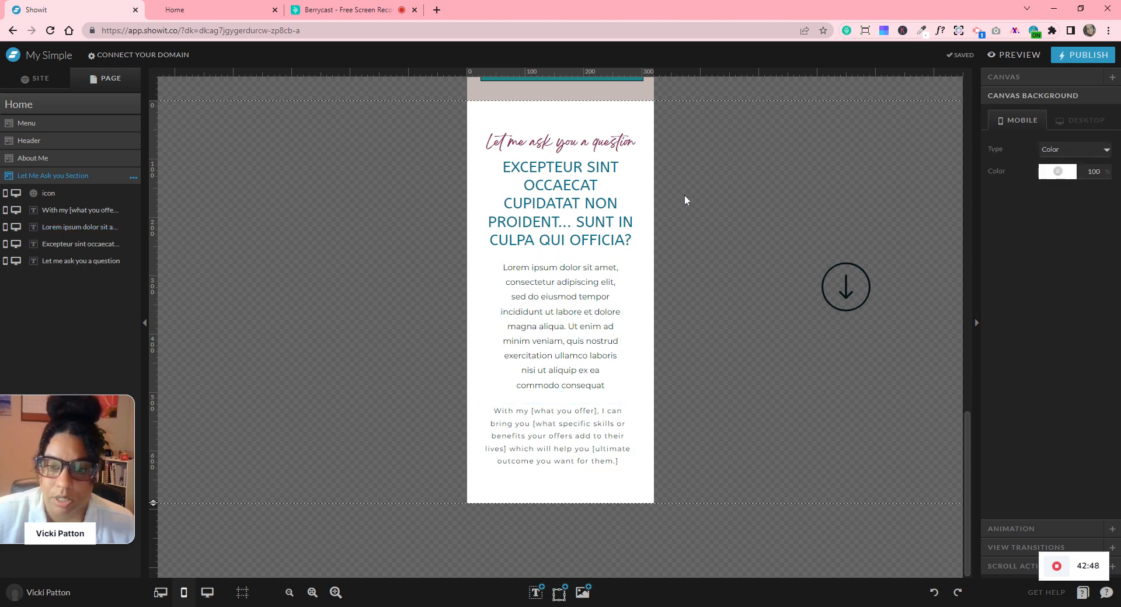
- Trim the heading box, redistribute all texts evenly, and make the white section taller
{"action": "left_click", "coordinate": [567, 248]}
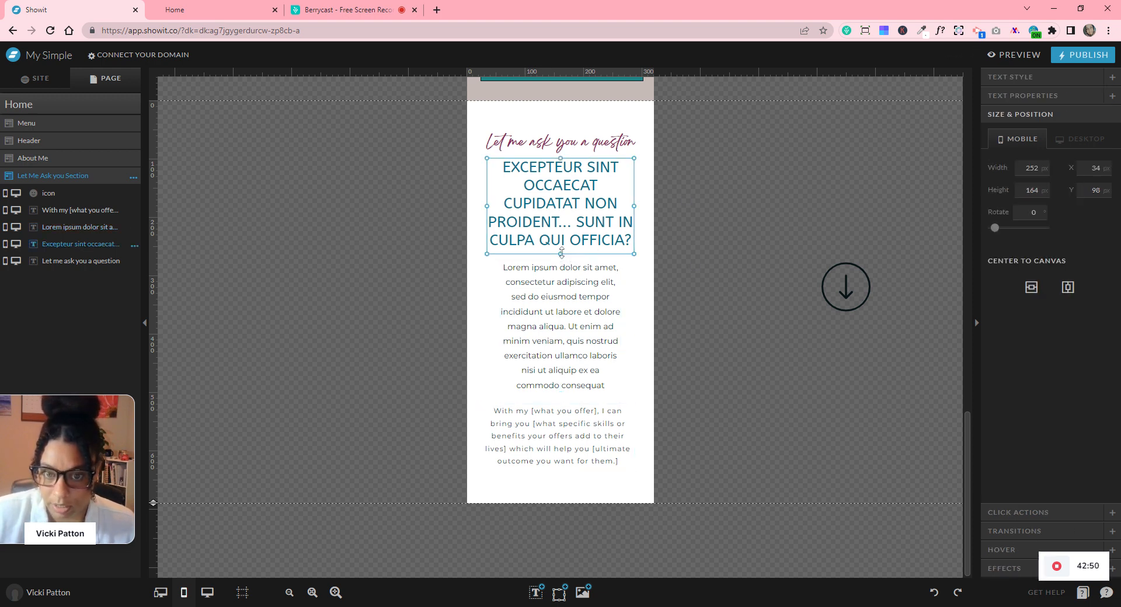
{"action": "left_click_drag", "start_coordinate": [561, 253], "coordinate": [561, 249]}
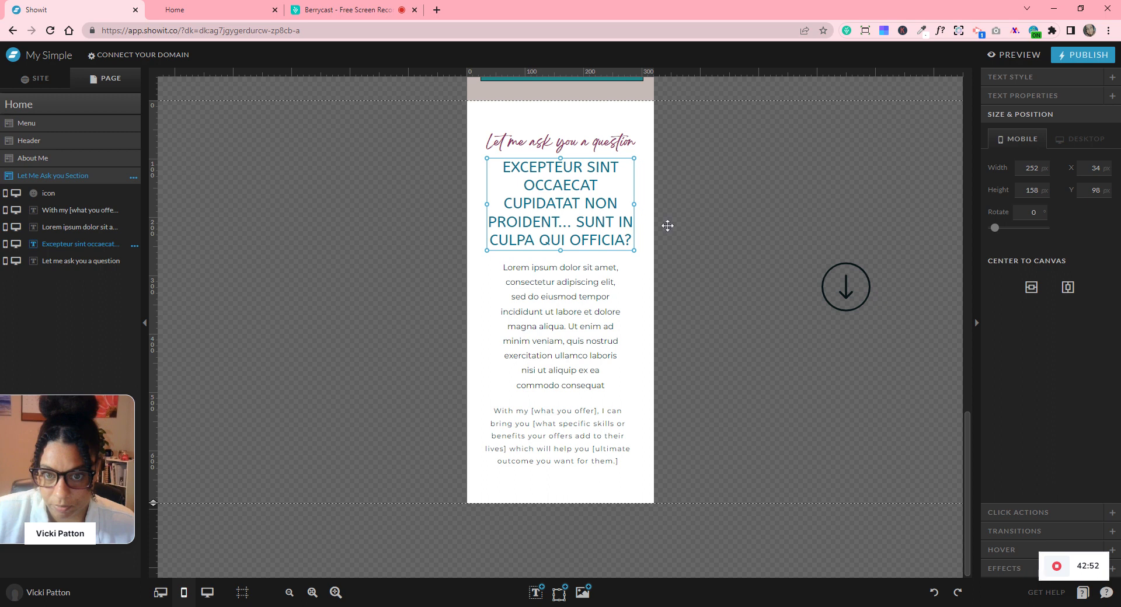
{"action": "left_click", "coordinate": [695, 135]}
{"action": "left_click_drag", "start_coordinate": [696, 134], "coordinate": [591, 449]}
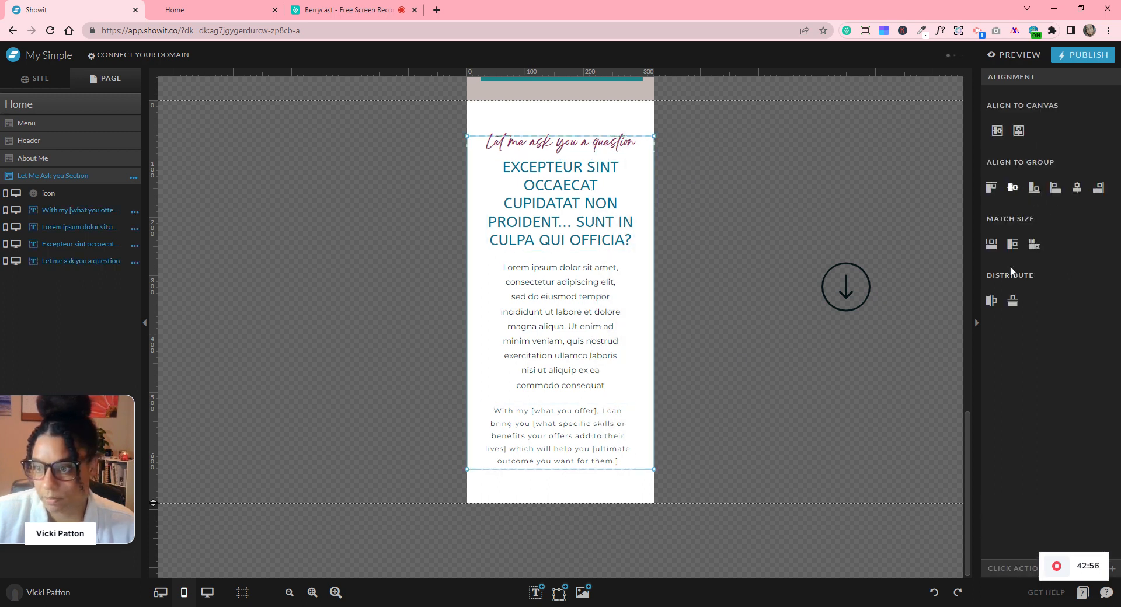
{"action": "left_click", "coordinate": [1012, 302]}
{"action": "left_click", "coordinate": [782, 386]}
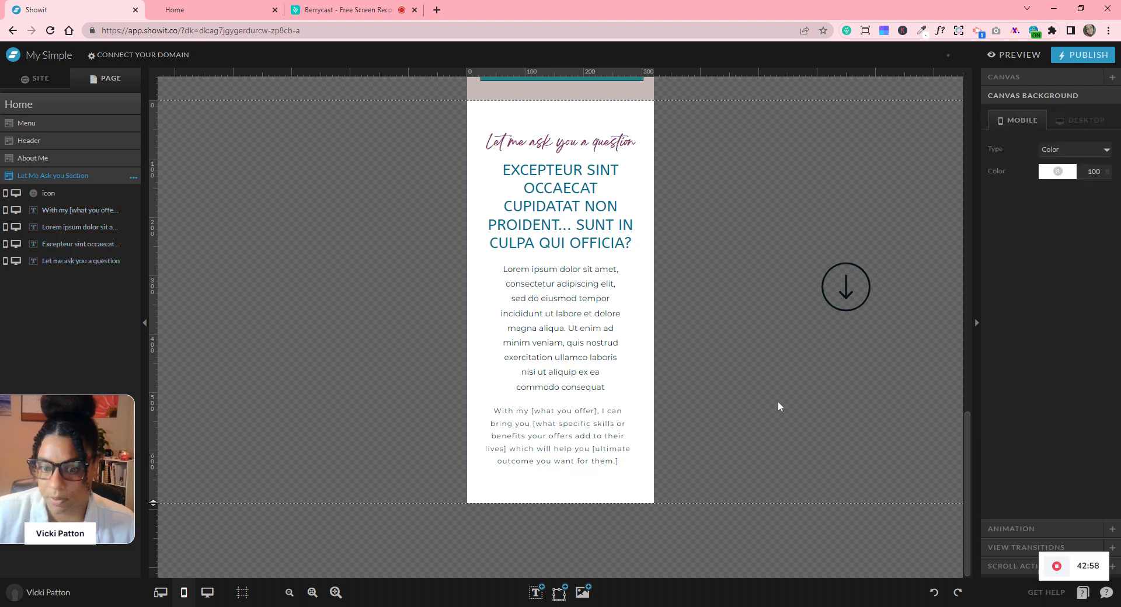
{"action": "left_click_drag", "start_coordinate": [153, 503], "coordinate": [160, 542]}
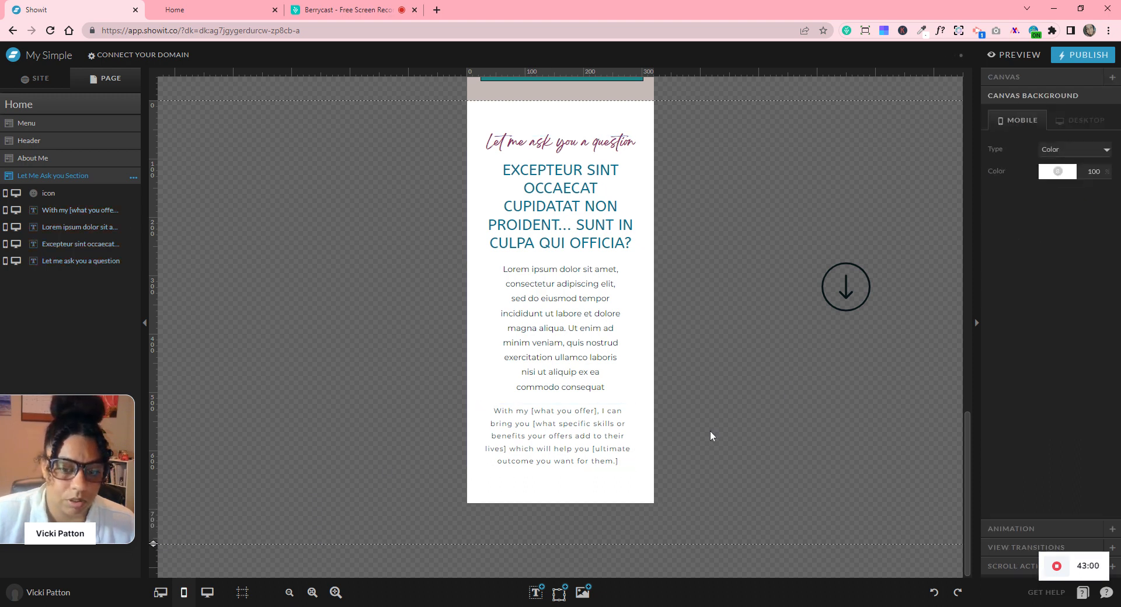
{"action": "left_click", "coordinate": [840, 288]}
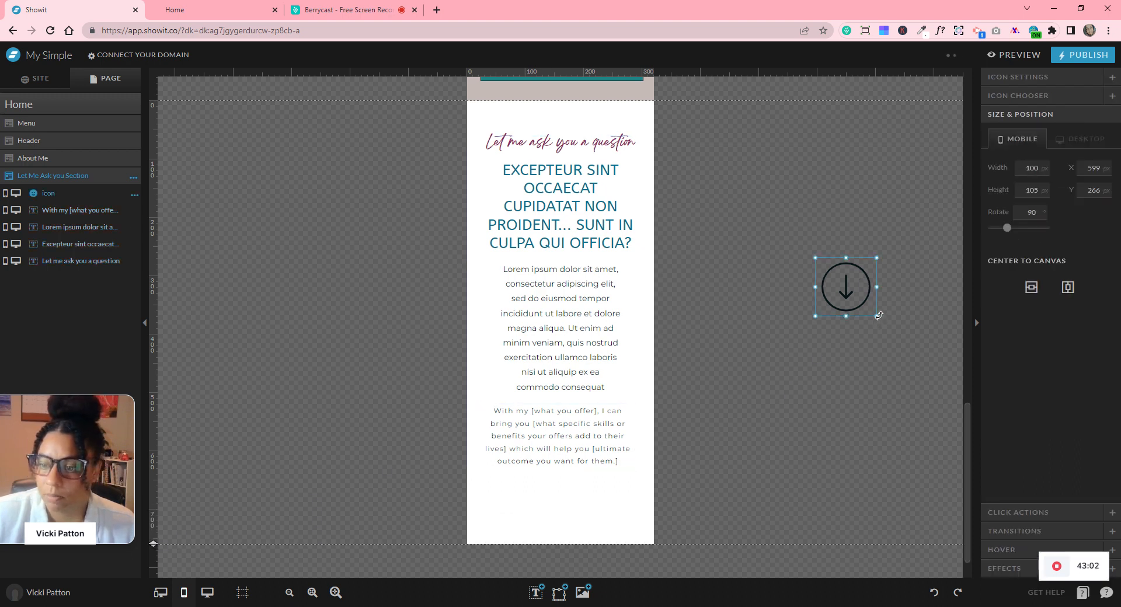
- Shrink and place the down-arrow icon, shorten the section, and vertically centre all five elements
{"action": "left_click_drag", "start_coordinate": [878, 315], "coordinate": [764, 295]}
{"action": "left_click_drag", "start_coordinate": [574, 503], "coordinate": [552, 493]}
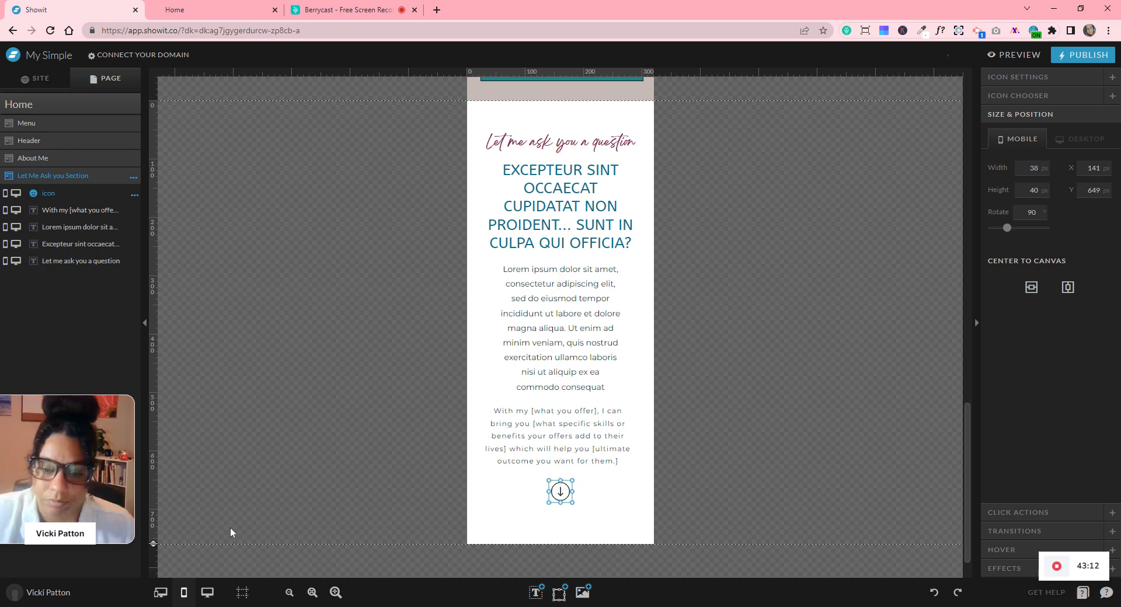
{"action": "left_click_drag", "start_coordinate": [166, 544], "coordinate": [278, 310]}
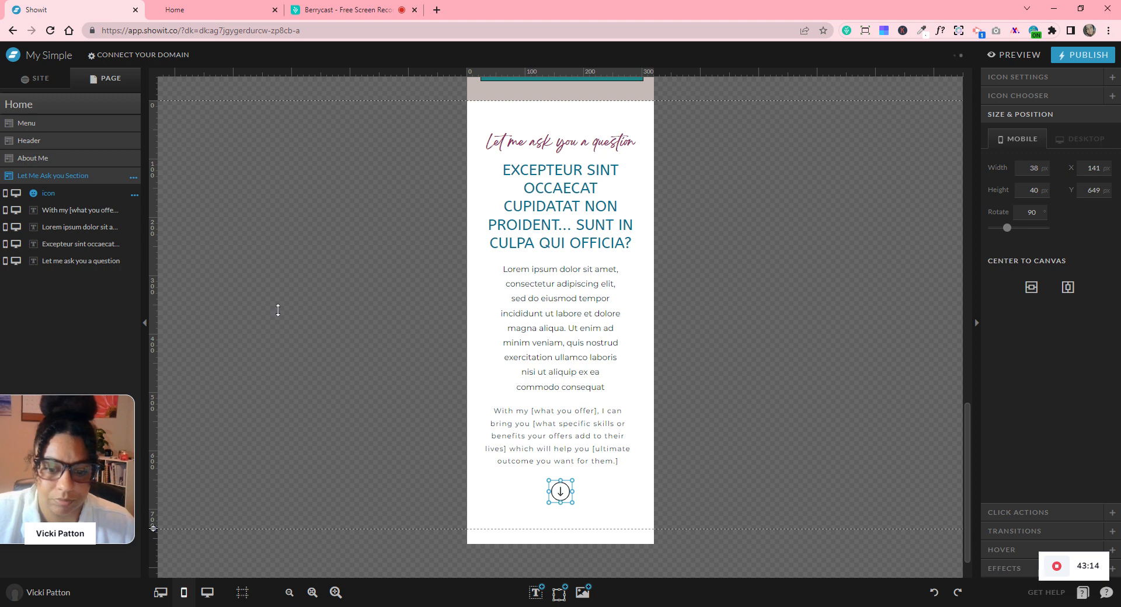
{"action": "left_click", "coordinate": [445, 129]}
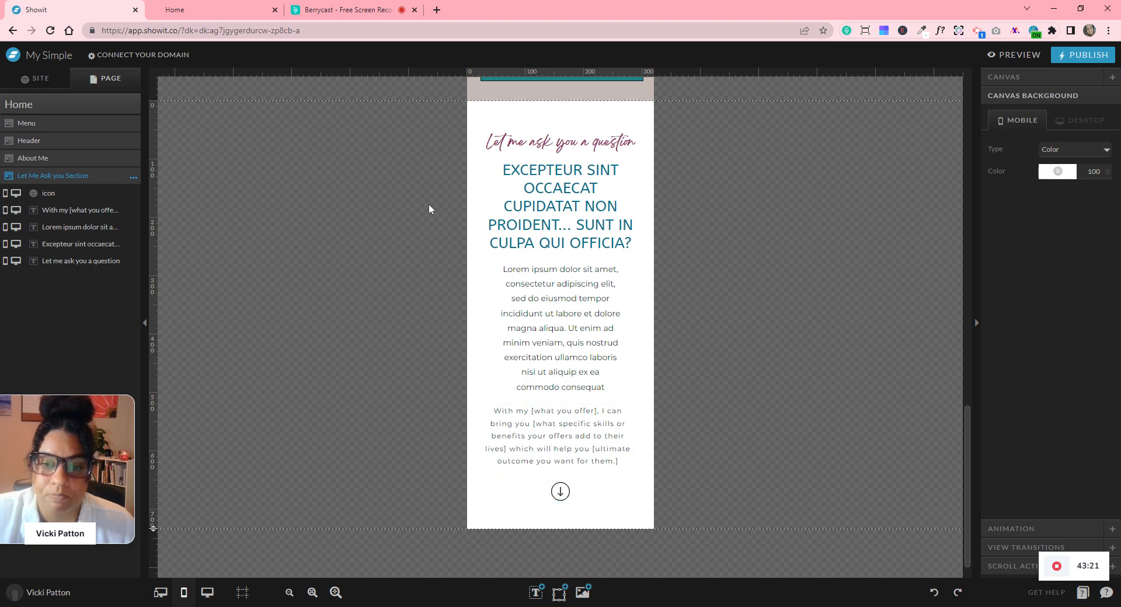
{"action": "left_click_drag", "start_coordinate": [436, 129], "coordinate": [656, 517]}
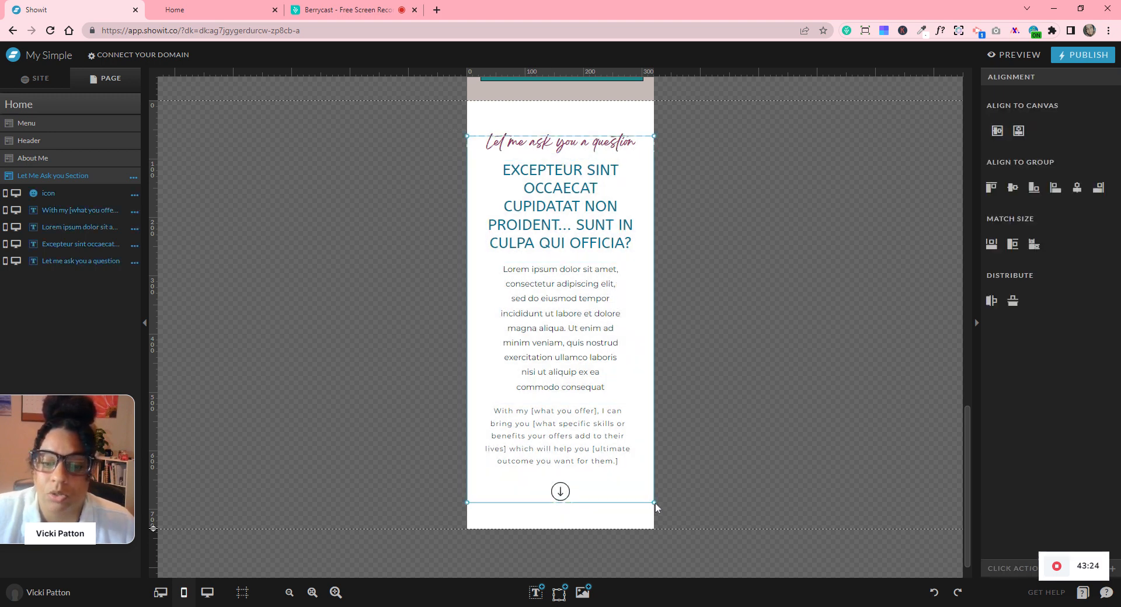
{"action": "left_click", "coordinate": [1018, 131]}
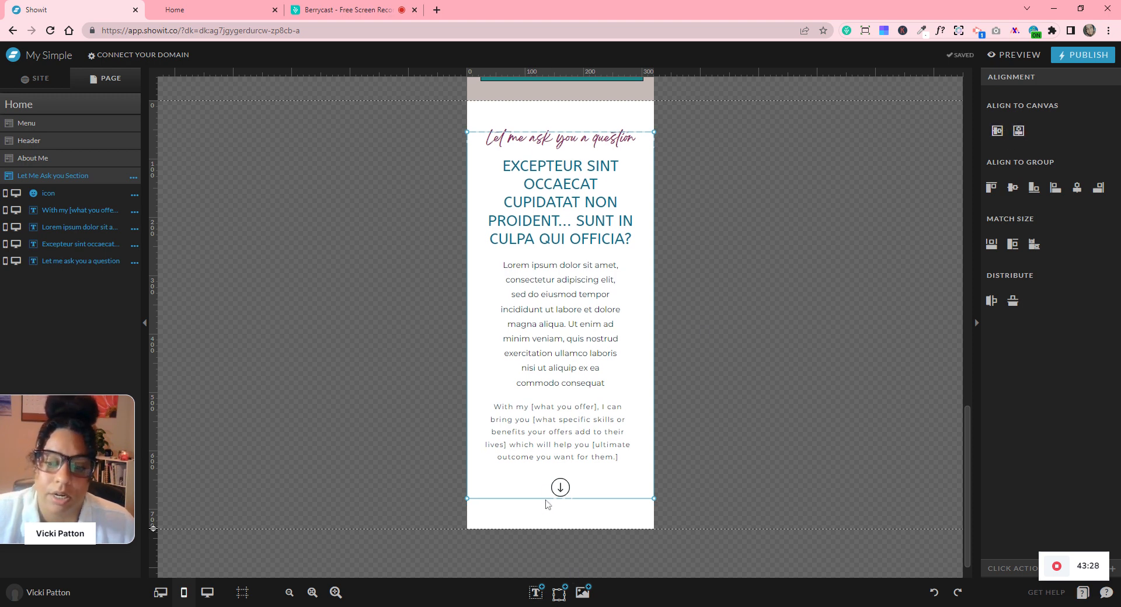
{"action": "scroll", "coordinate": [699, 244], "scroll_direction": "up", "scroll_amount": 10}
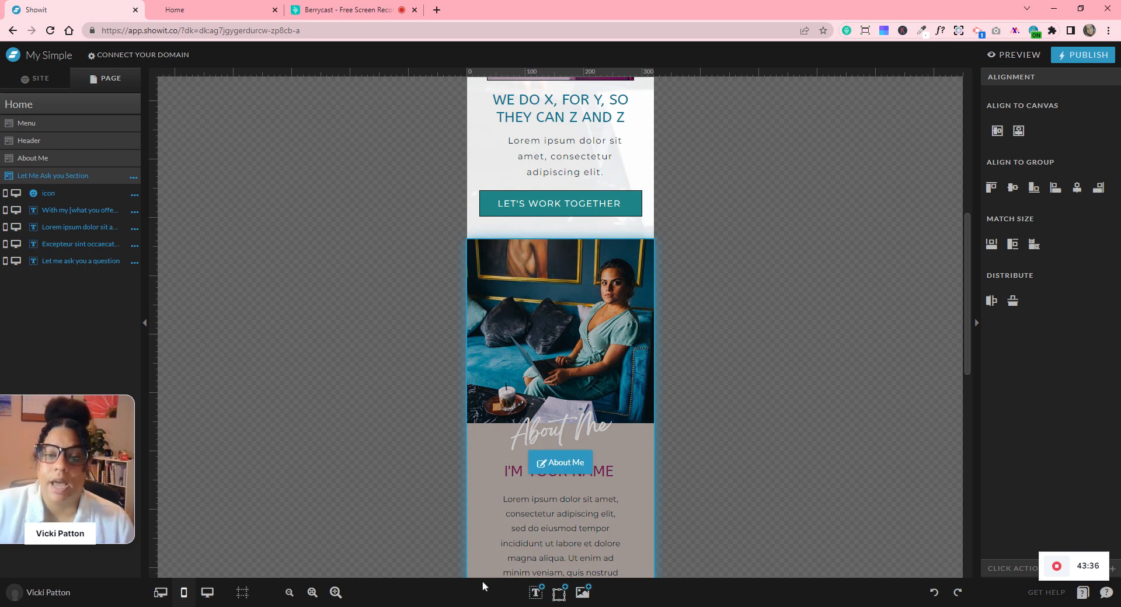
- Add a dark rectangle shape, shrink it, and move it up to the section's top edge
{"action": "mouse_move", "coordinate": [558, 591]}
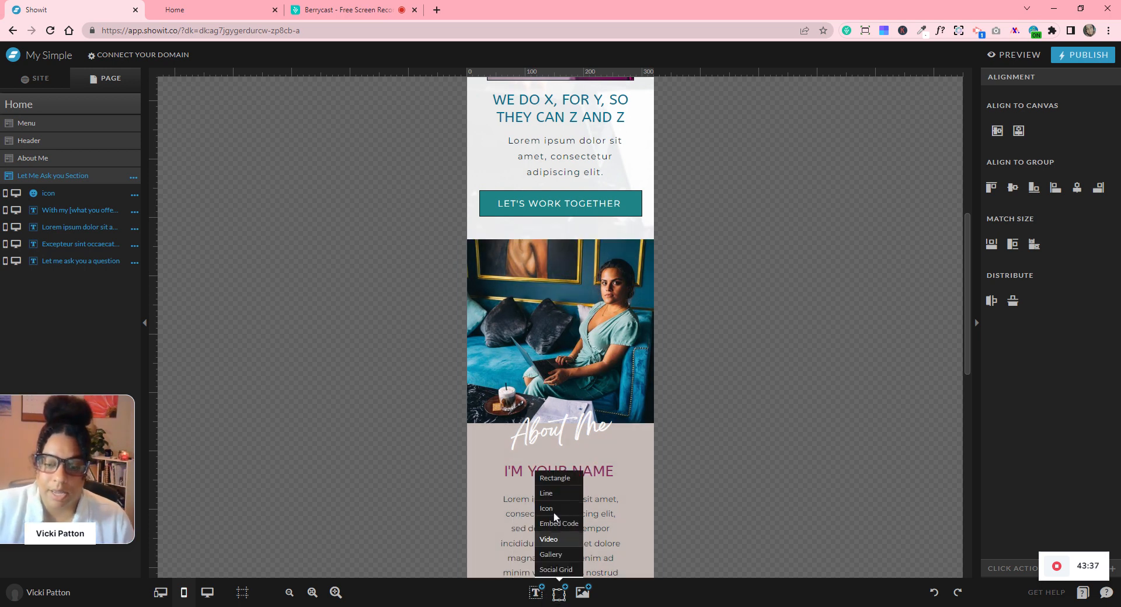
{"action": "left_click", "coordinate": [554, 479]}
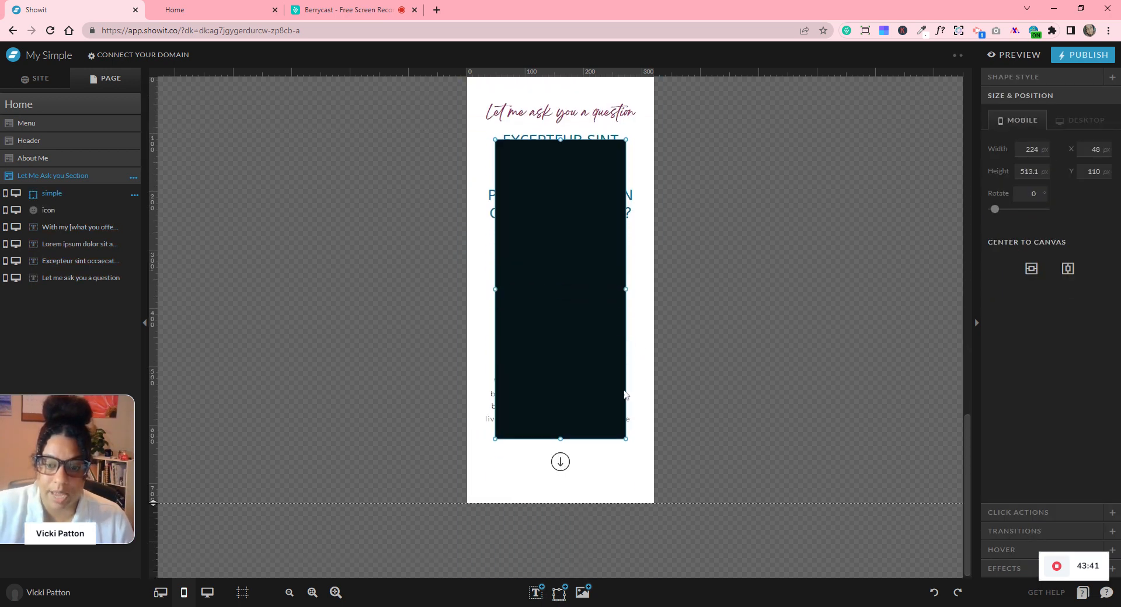
{"action": "scroll", "coordinate": [630, 386], "scroll_direction": "up", "scroll_amount": 1}
{"action": "left_click_drag", "start_coordinate": [544, 266], "coordinate": [617, 530]}
{"action": "left_click_drag", "start_coordinate": [673, 501], "coordinate": [634, 127]}
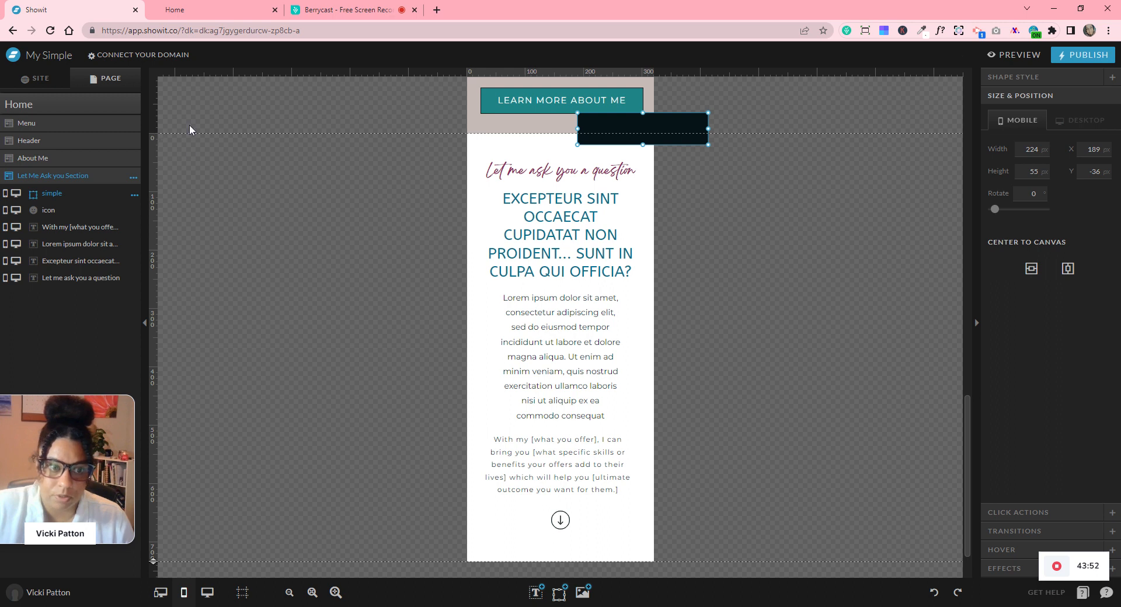
- Extend the About Me section to 780 px tall and delete the dark rectangle
{"action": "left_click", "coordinate": [502, 121]}
{"action": "left_click_drag", "start_coordinate": [153, 133], "coordinate": [154, 143]}
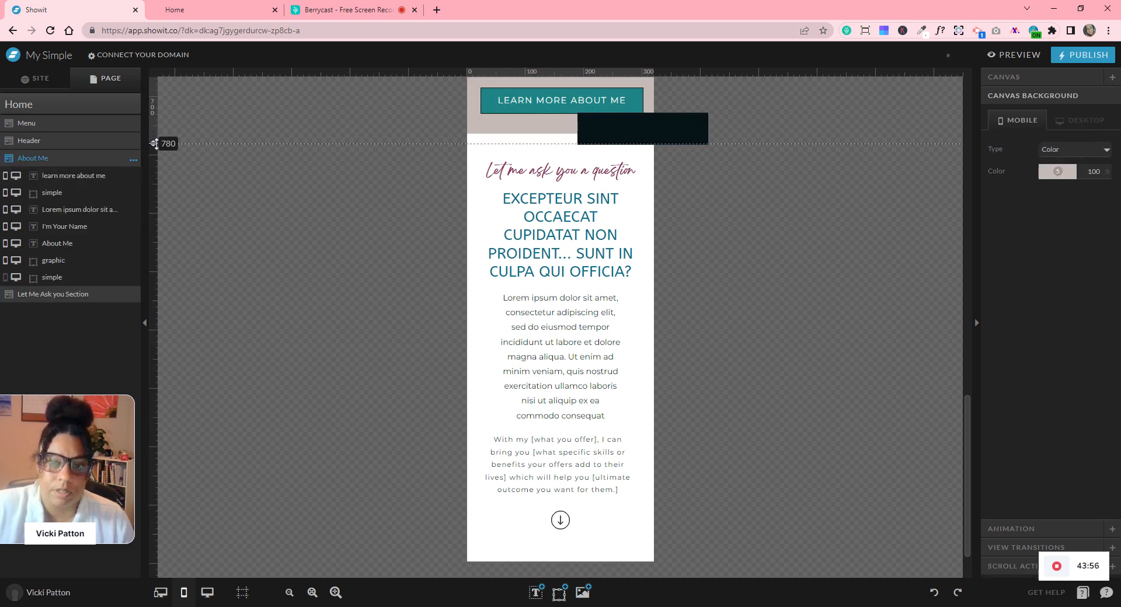
{"action": "left_click", "coordinate": [665, 150]}
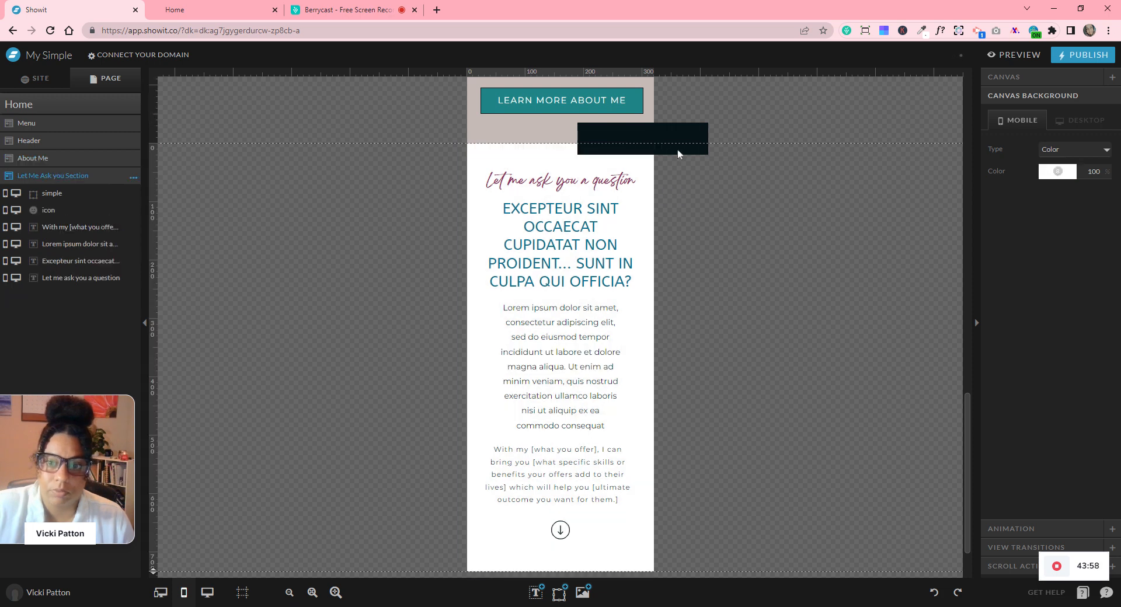
{"action": "left_click", "coordinate": [677, 150]}
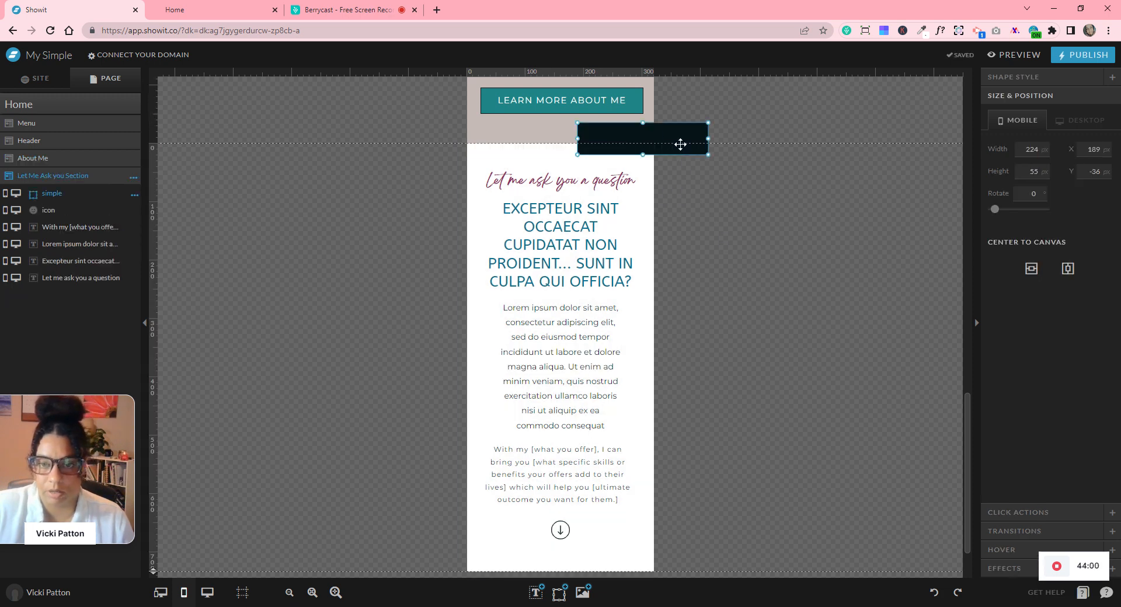
{"action": "left_click_drag", "start_coordinate": [679, 150], "coordinate": [722, 266]}
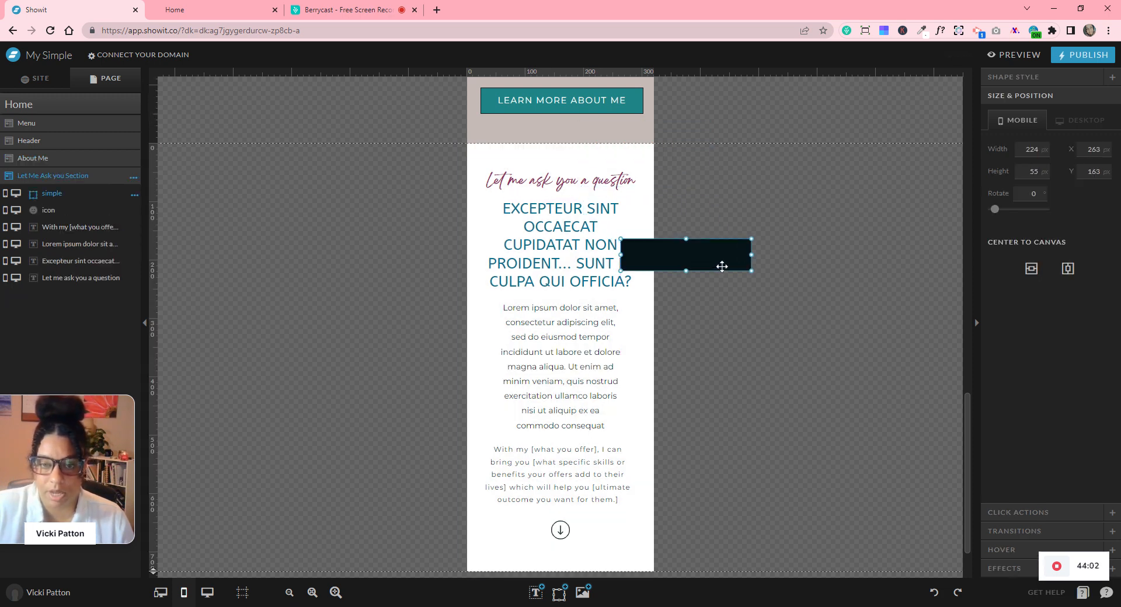
{"action": "scroll", "coordinate": [723, 267], "scroll_direction": "up", "scroll_amount": 3}
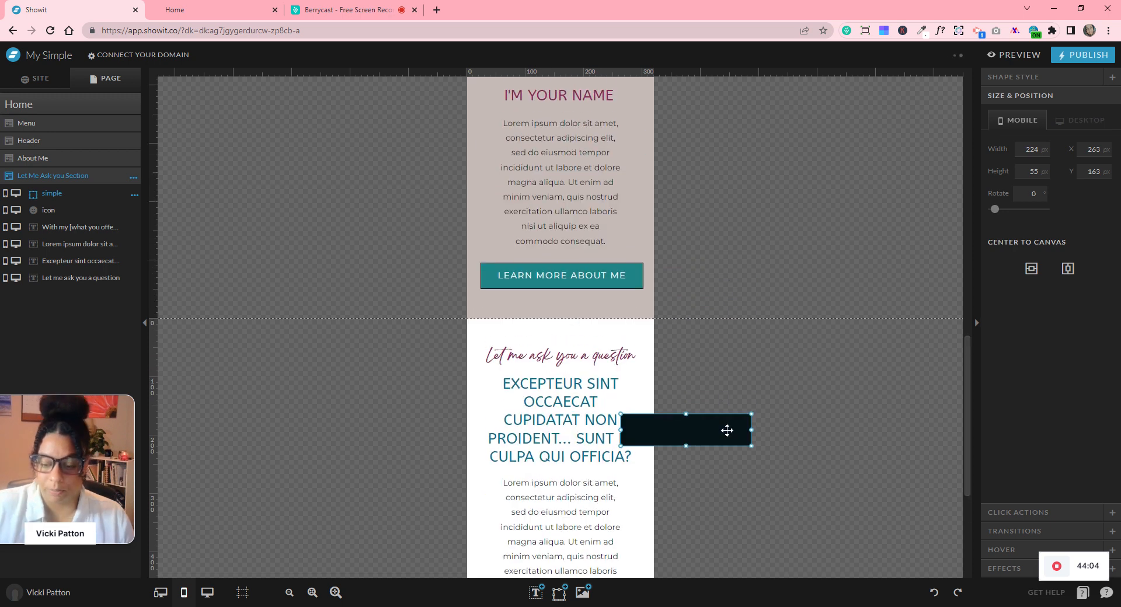
{"action": "key", "text": "Delete"}
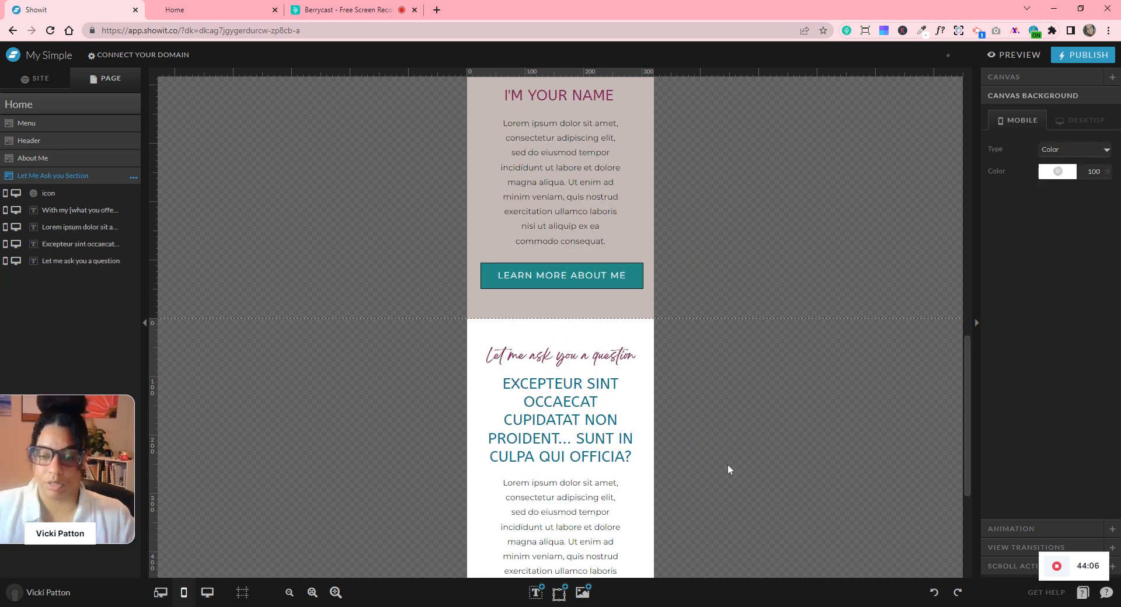
{"action": "scroll", "coordinate": [677, 380], "scroll_direction": "down", "scroll_amount": 4}
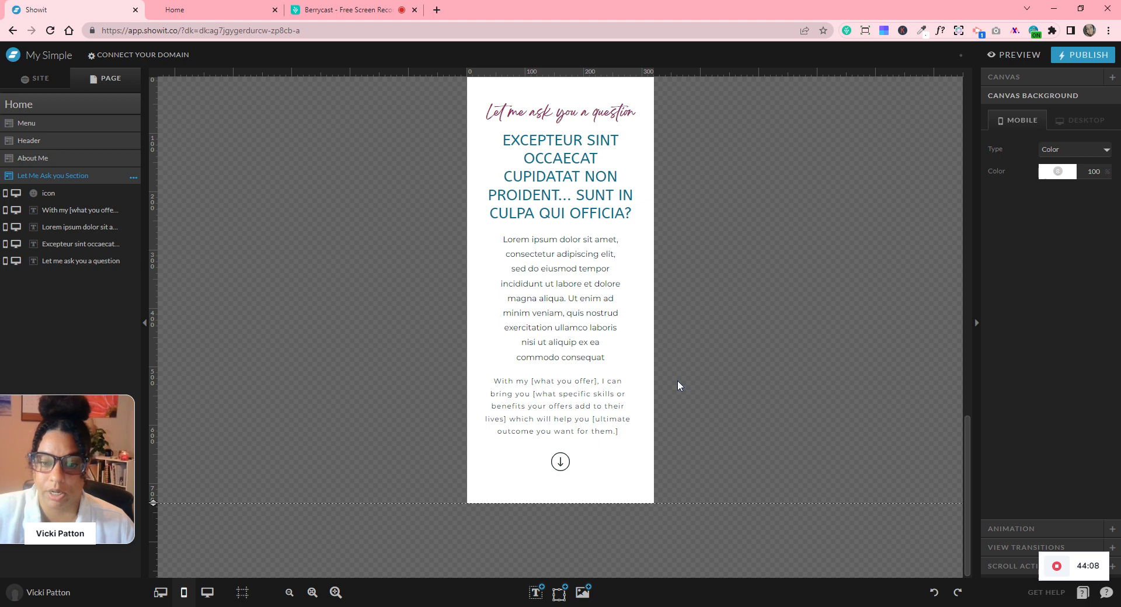
{"action": "scroll", "coordinate": [678, 381], "scroll_direction": "up", "scroll_amount": 4}
- In the desktop layout, add a blank canvas to the Home page named 'Offers'
{"action": "left_click", "coordinate": [207, 592]}
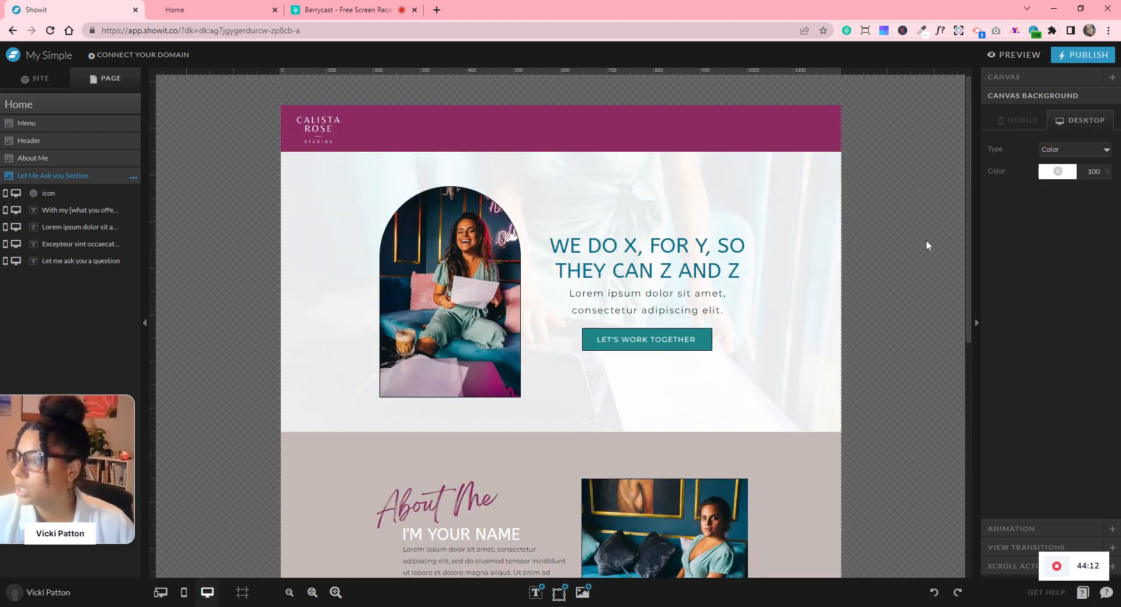
{"action": "scroll", "coordinate": [817, 362], "scroll_direction": "down", "scroll_amount": 5}
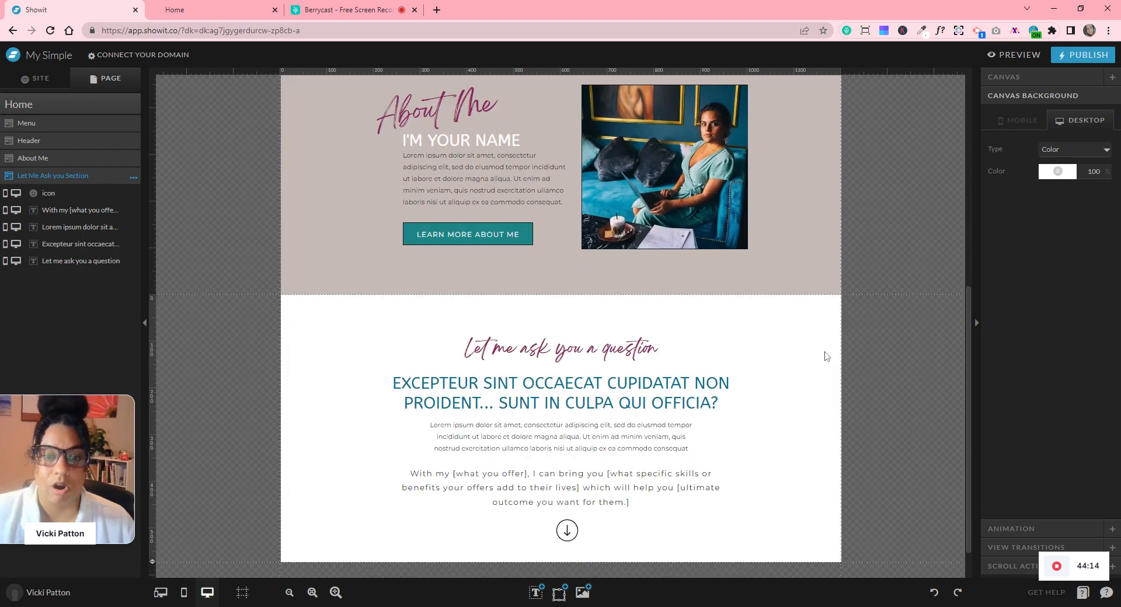
{"action": "scroll", "coordinate": [827, 356], "scroll_direction": "down", "scroll_amount": 1}
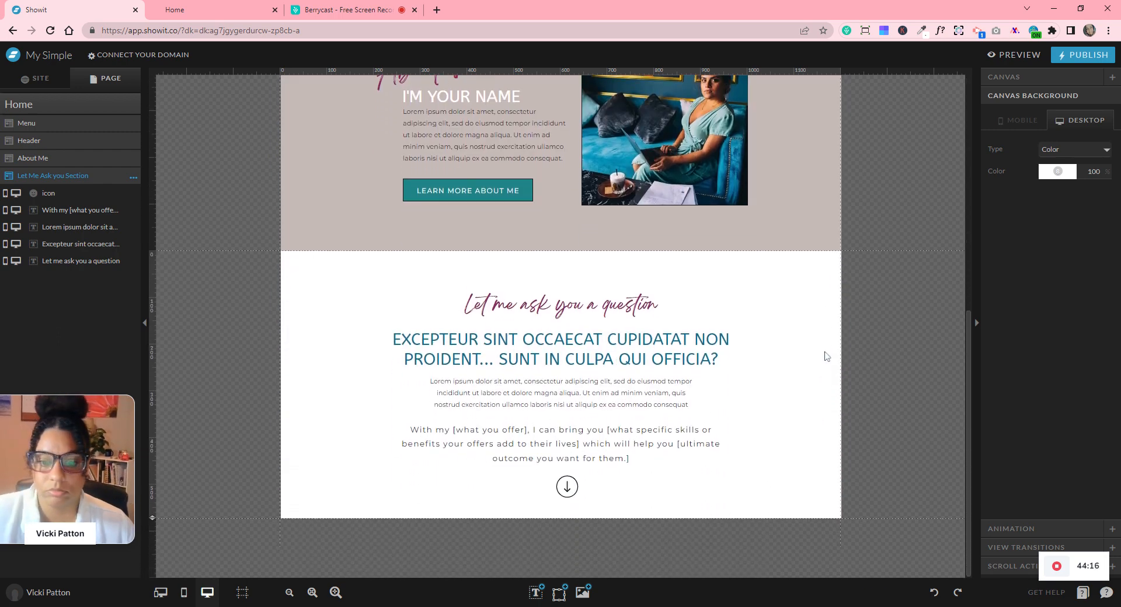
{"action": "left_click", "coordinate": [135, 107]}
{"action": "left_click", "coordinate": [136, 107]}
{"action": "left_click", "coordinate": [137, 136]}
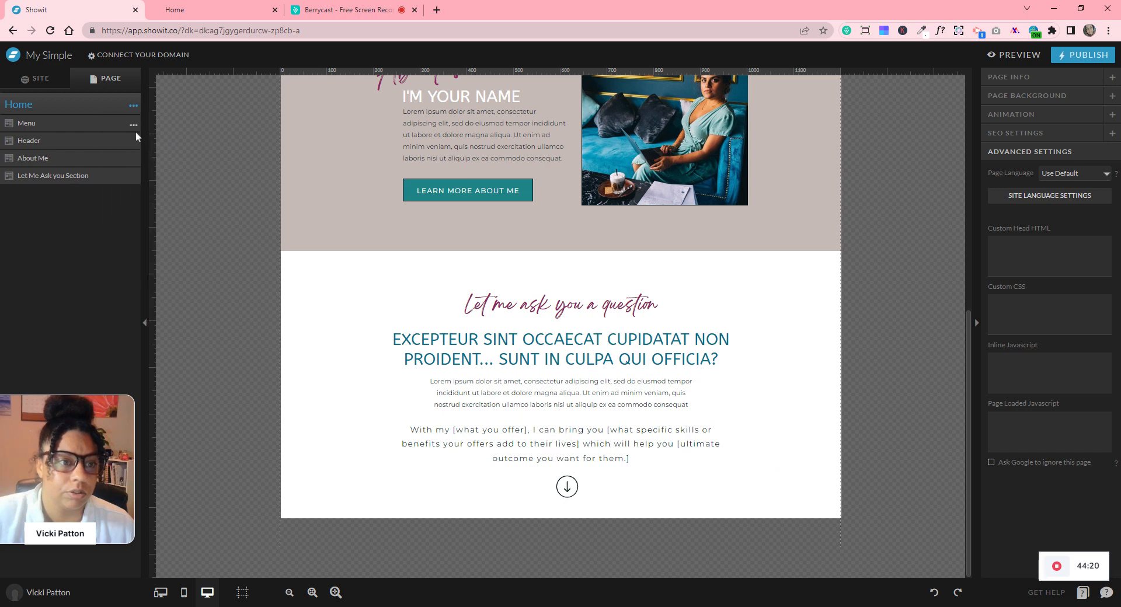
{"action": "left_click", "coordinate": [132, 193]}
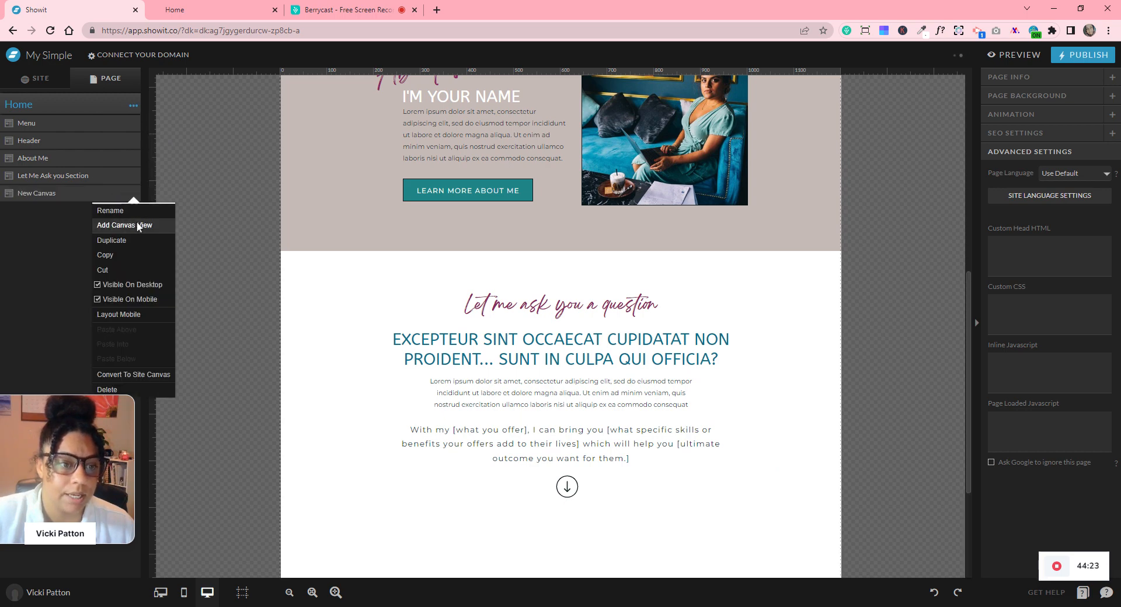
{"action": "left_click", "coordinate": [135, 211]}
{"action": "type", "text": "O"}
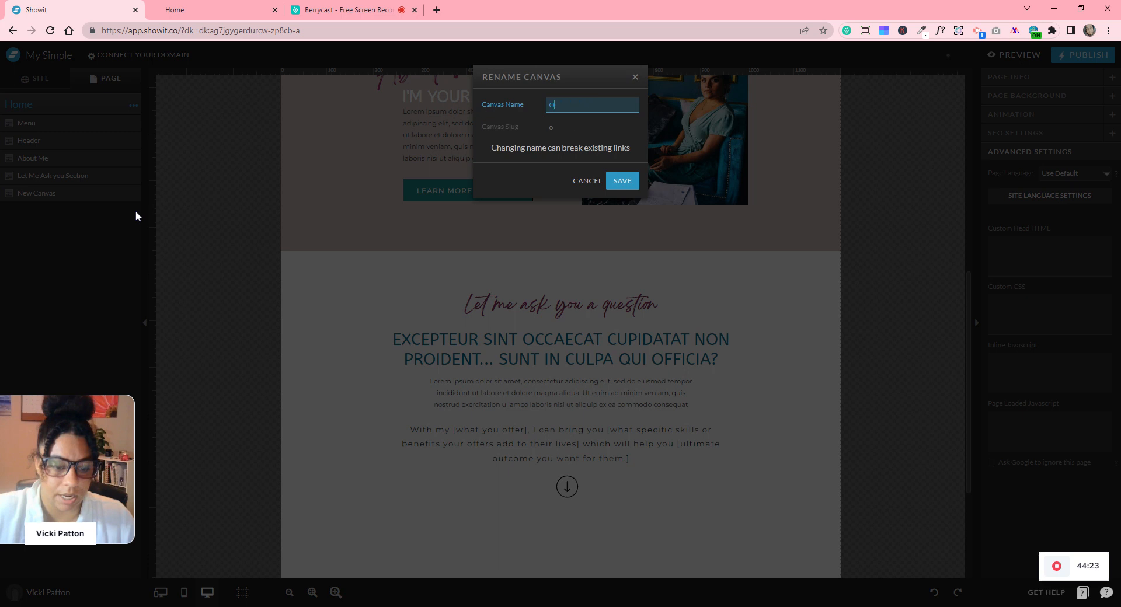
{"action": "type", "text": "ffers"}
{"action": "key", "text": "Return"}
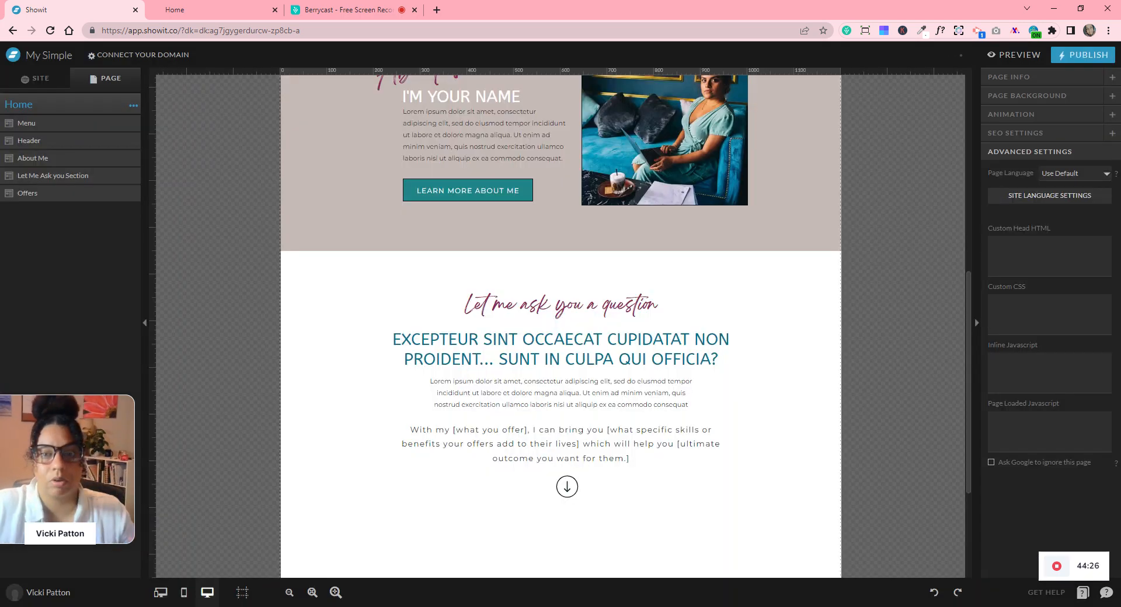
- Drag the Offers canvas's bottom edge down to make it taller
{"action": "scroll", "coordinate": [783, 425], "scroll_direction": "down", "scroll_amount": 3}
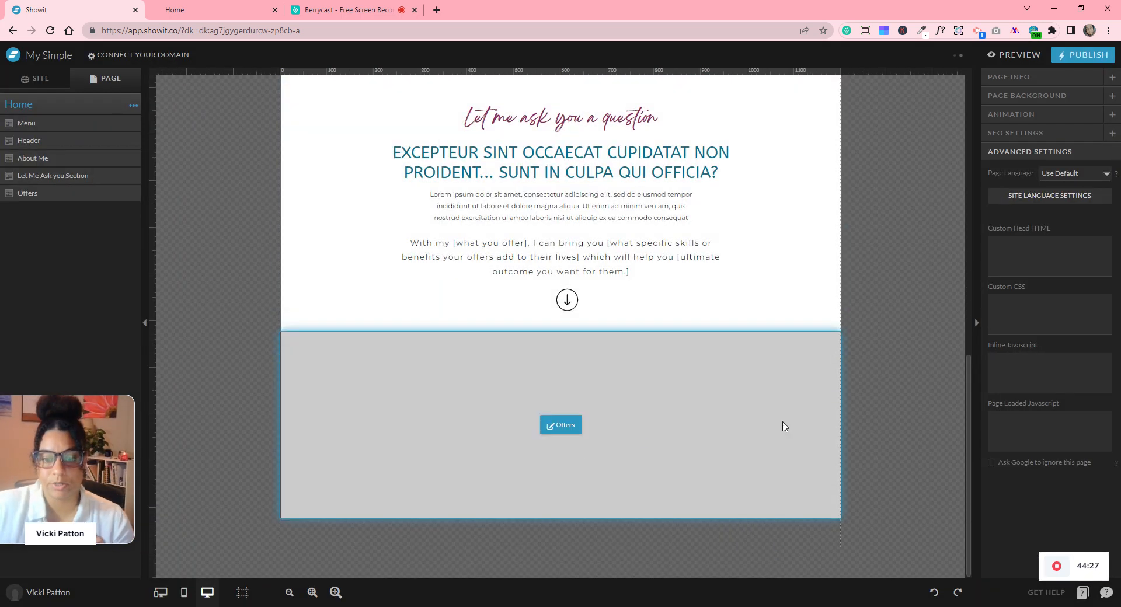
{"action": "left_click", "coordinate": [457, 470]}
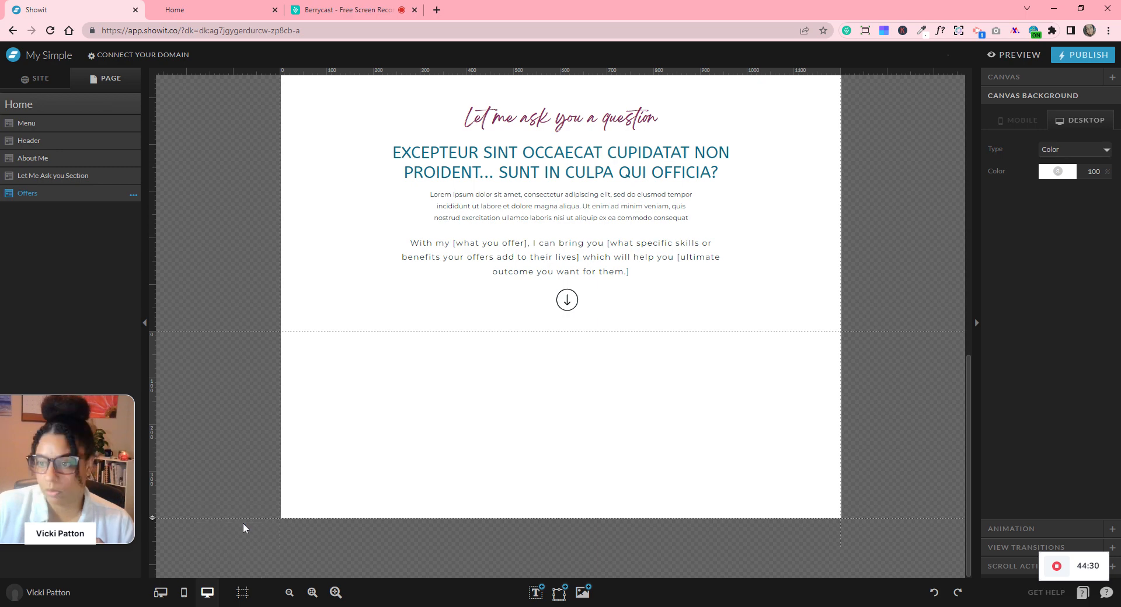
{"action": "left_click_drag", "start_coordinate": [154, 518], "coordinate": [161, 606]}
{"action": "scroll", "coordinate": [263, 422], "scroll_direction": "down", "scroll_amount": 1}
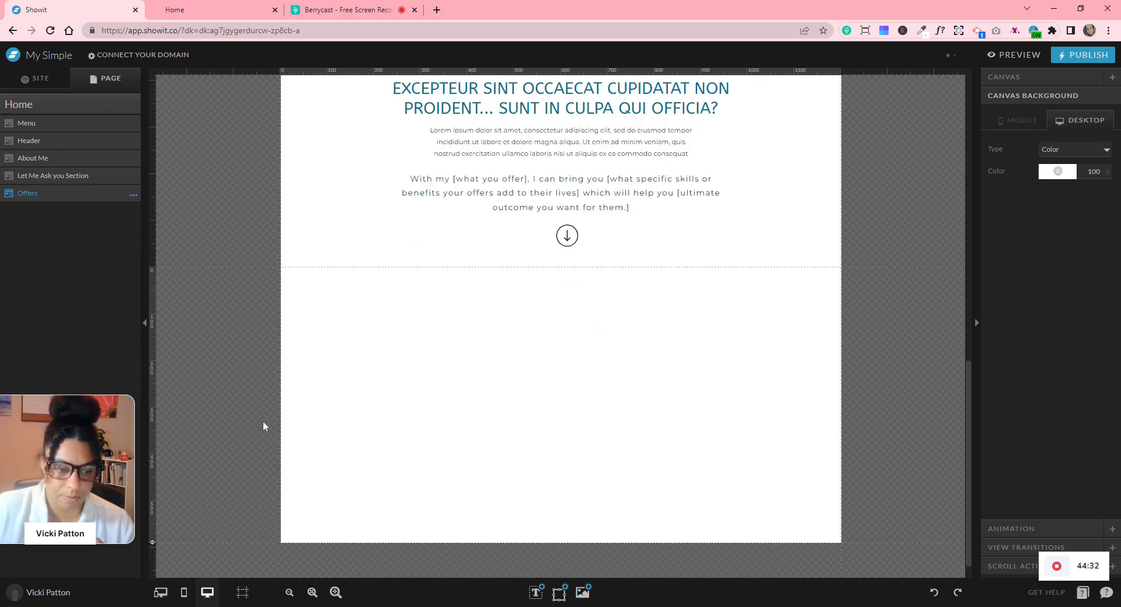
{"action": "scroll", "coordinate": [262, 422], "scroll_direction": "down", "scroll_amount": 1}
{"action": "left_click_drag", "start_coordinate": [153, 518], "coordinate": [161, 591]}
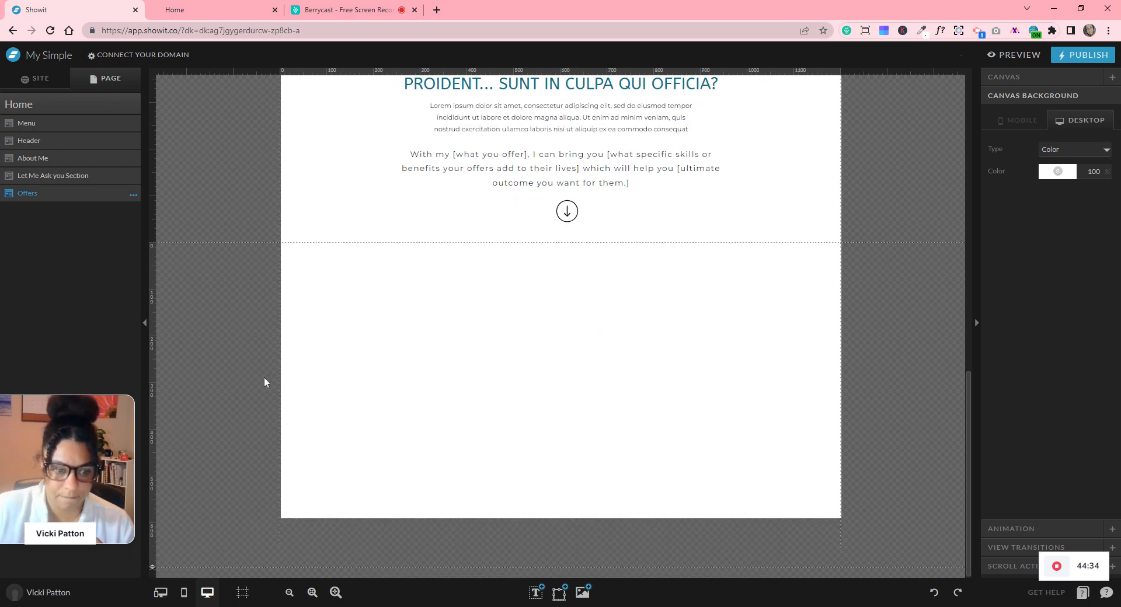
{"action": "scroll", "coordinate": [844, 408], "scroll_direction": "down", "scroll_amount": 1}
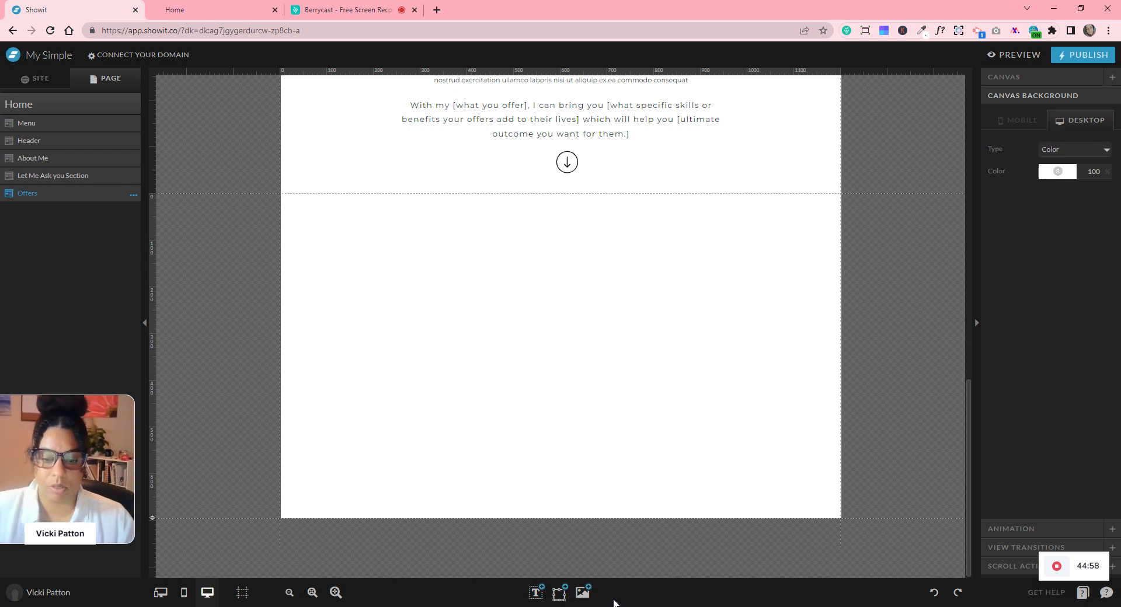
- Add the laptop-and-papers photo from the media library to the Offers canvas
{"action": "left_click", "coordinate": [584, 593]}
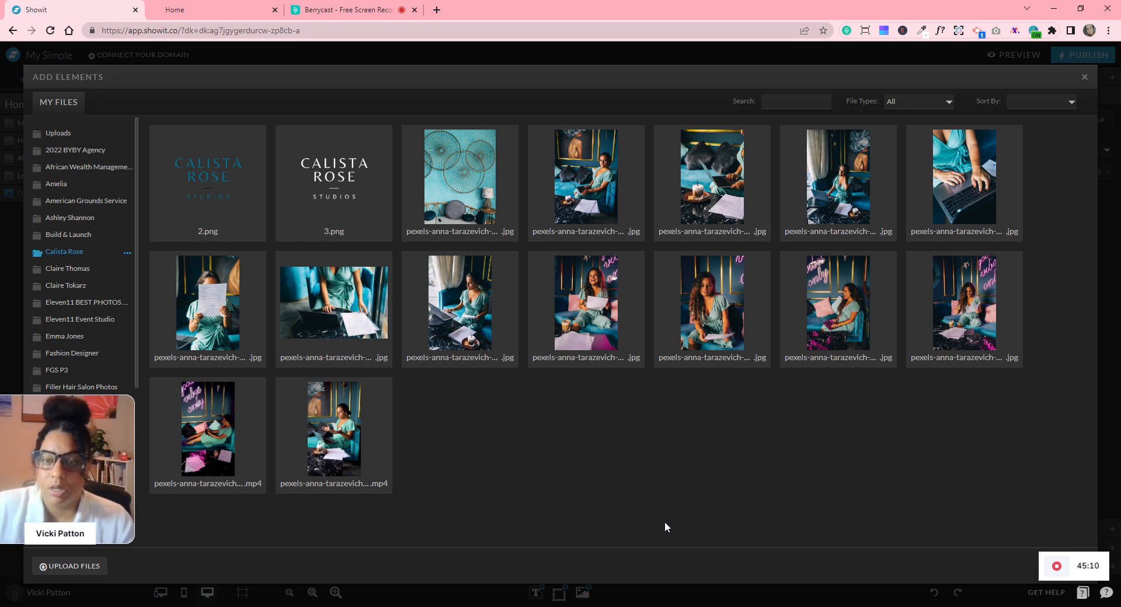
{"action": "left_click", "coordinate": [377, 327]}
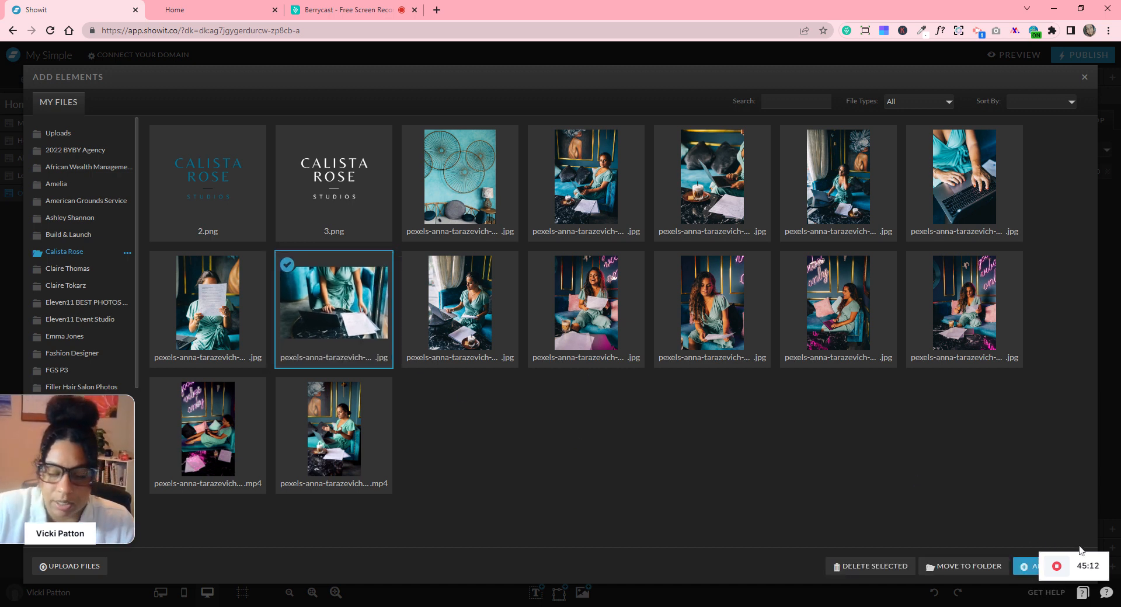
{"action": "mouse_move", "coordinate": [1022, 570]}
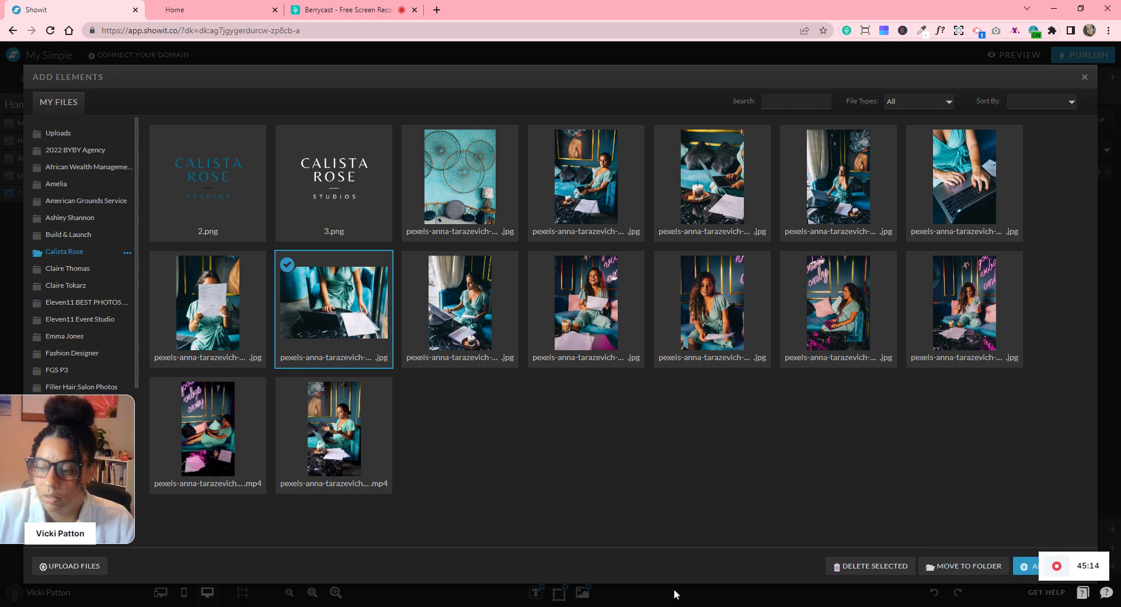
{"action": "left_click", "coordinate": [1022, 566]}
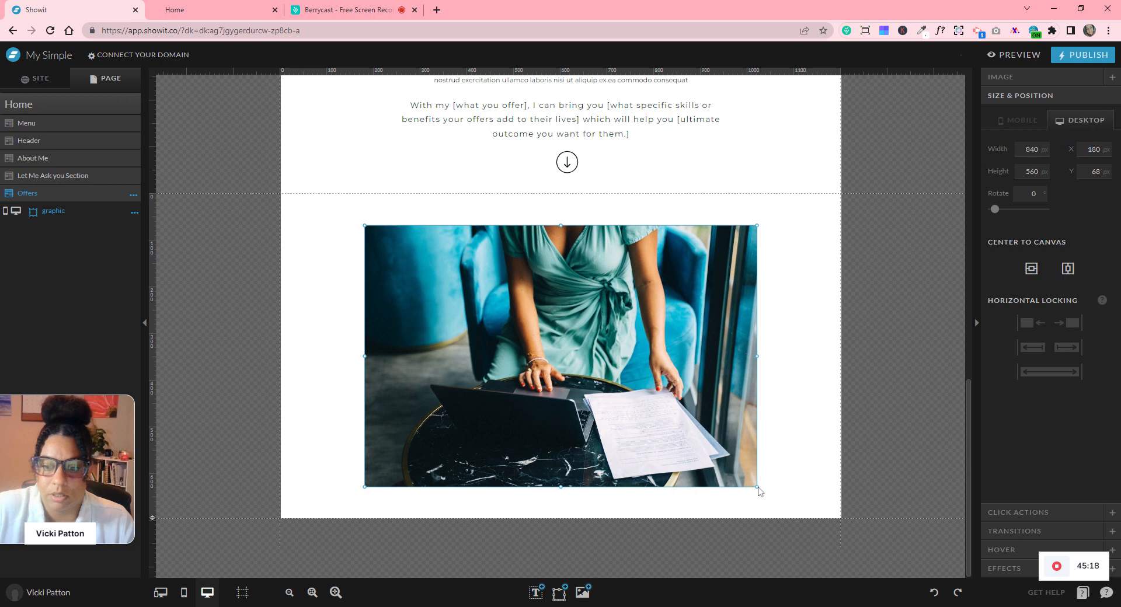
{"action": "left_click_drag", "start_coordinate": [756, 486], "coordinate": [521, 383]}
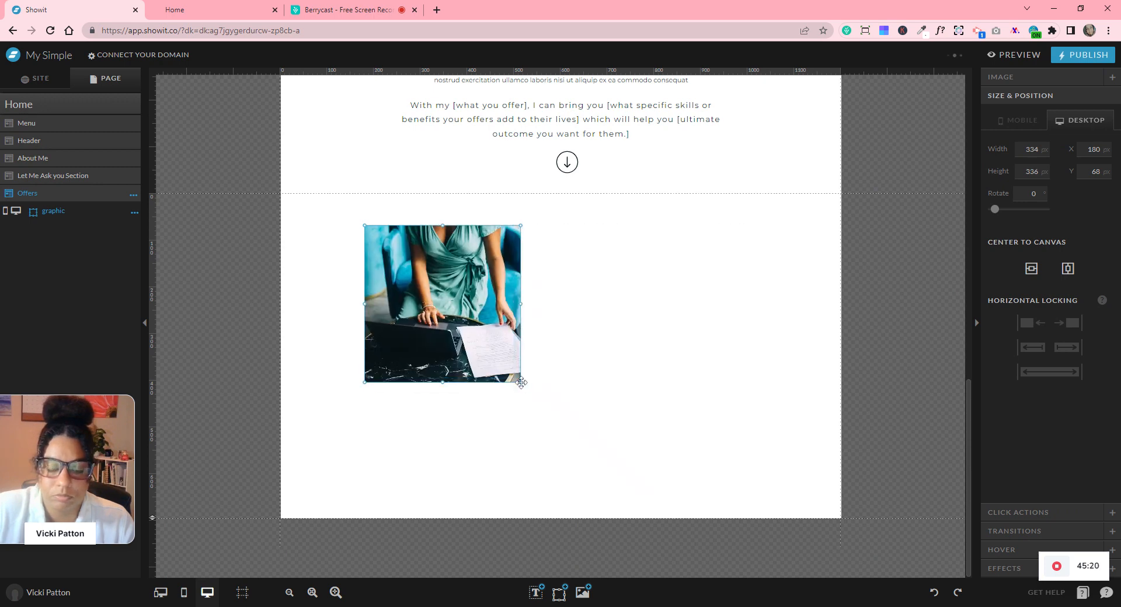
{"action": "left_click_drag", "start_coordinate": [397, 287], "coordinate": [380, 283]}
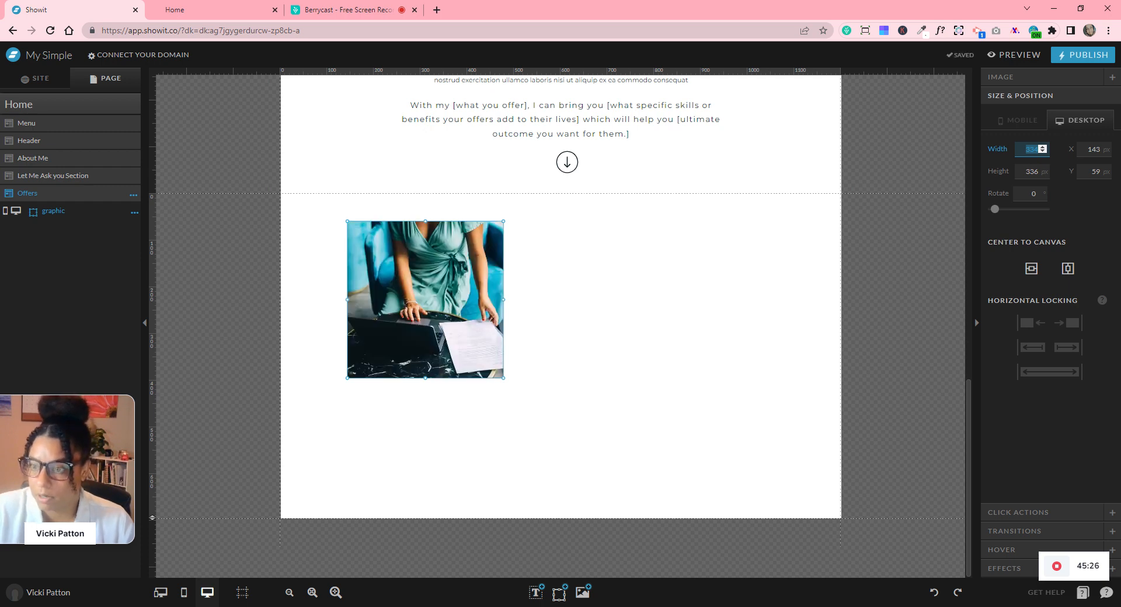
- Size the photo to 330 × 330 px and duplicate it twice into a row of three
{"action": "type", "text": "330"}
{"action": "key", "text": "Tab"}
{"action": "type", "text": "330"}
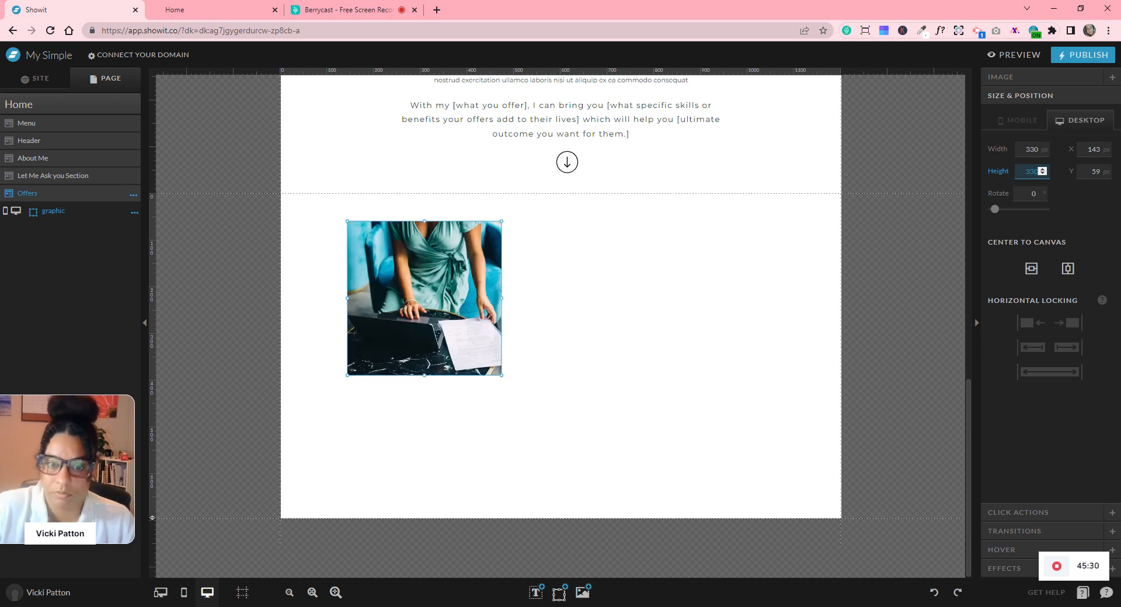
{"action": "key", "text": "Return"}
{"action": "left_click_drag", "start_coordinate": [443, 313], "coordinate": [426, 316]}
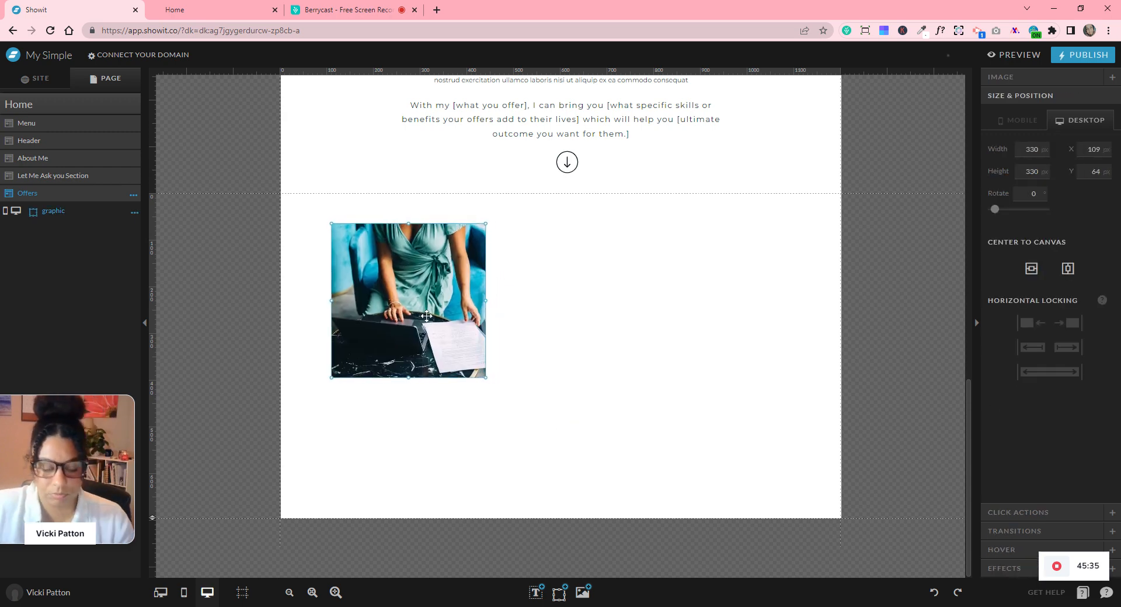
{"action": "key", "text": "ctrl+d"}
{"action": "left_click_drag", "start_coordinate": [598, 318], "coordinate": [774, 321]}
{"action": "key", "text": "ctrl+d"}
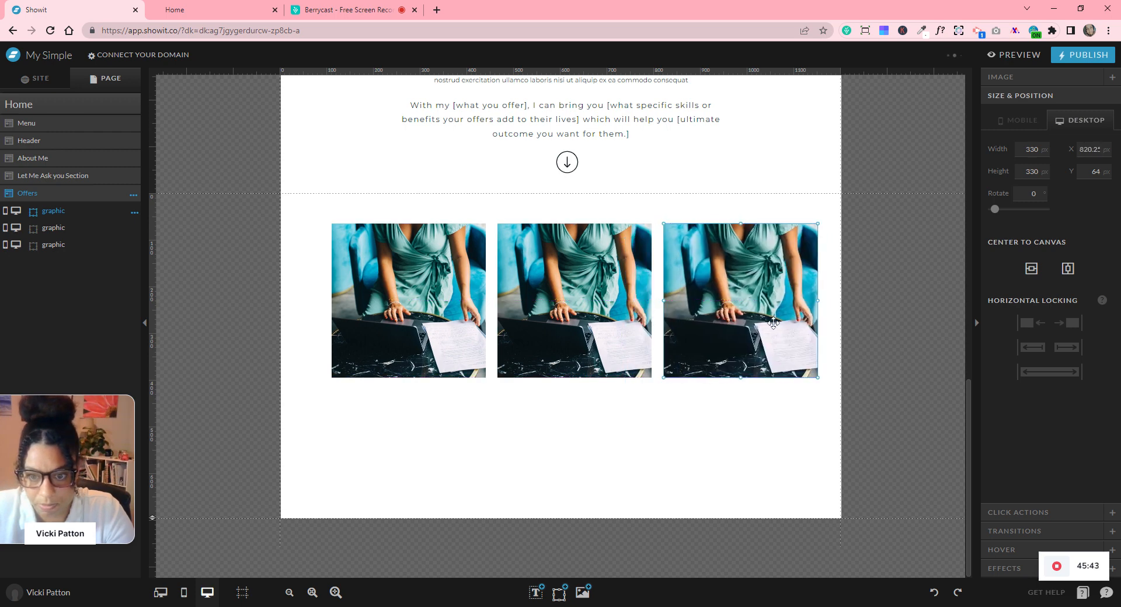
- Distribute the three laptop photos evenly and centre the row, first photo at X 80, Y 64
{"action": "left_click_drag", "start_coordinate": [873, 309], "coordinate": [312, 325]}
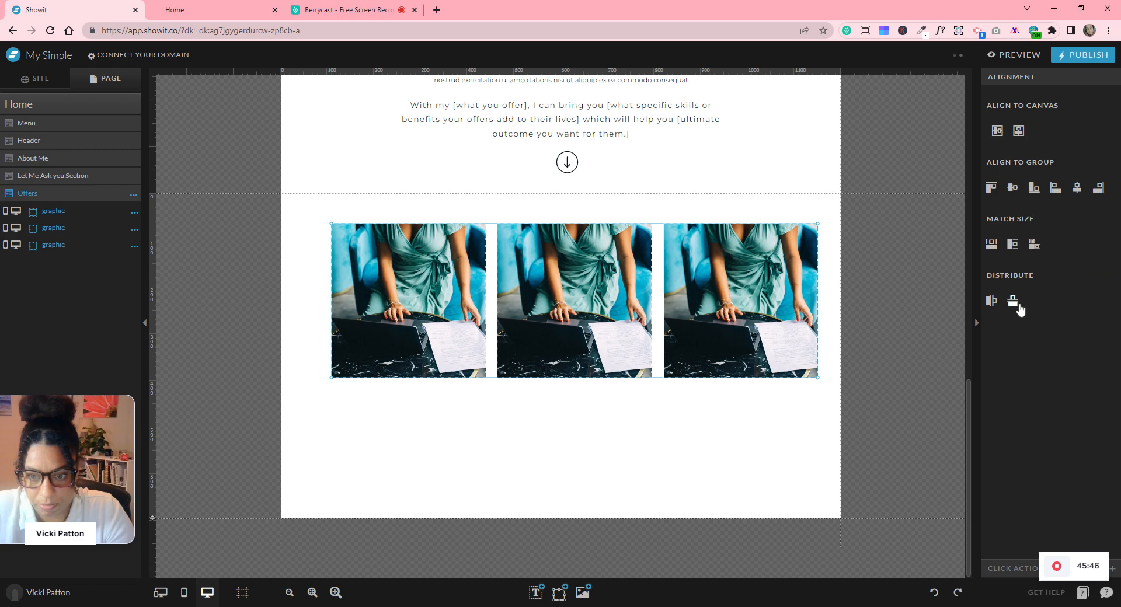
{"action": "left_click", "coordinate": [1013, 301]}
{"action": "left_click", "coordinate": [934, 593]}
{"action": "left_click", "coordinate": [991, 311]}
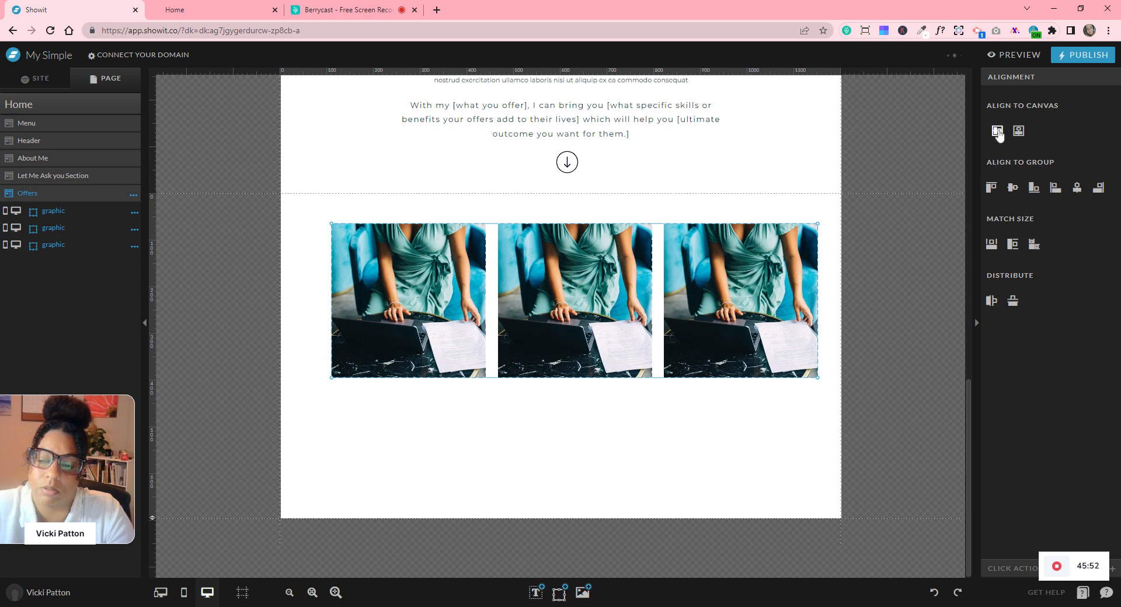
{"action": "left_click", "coordinate": [1024, 134]}
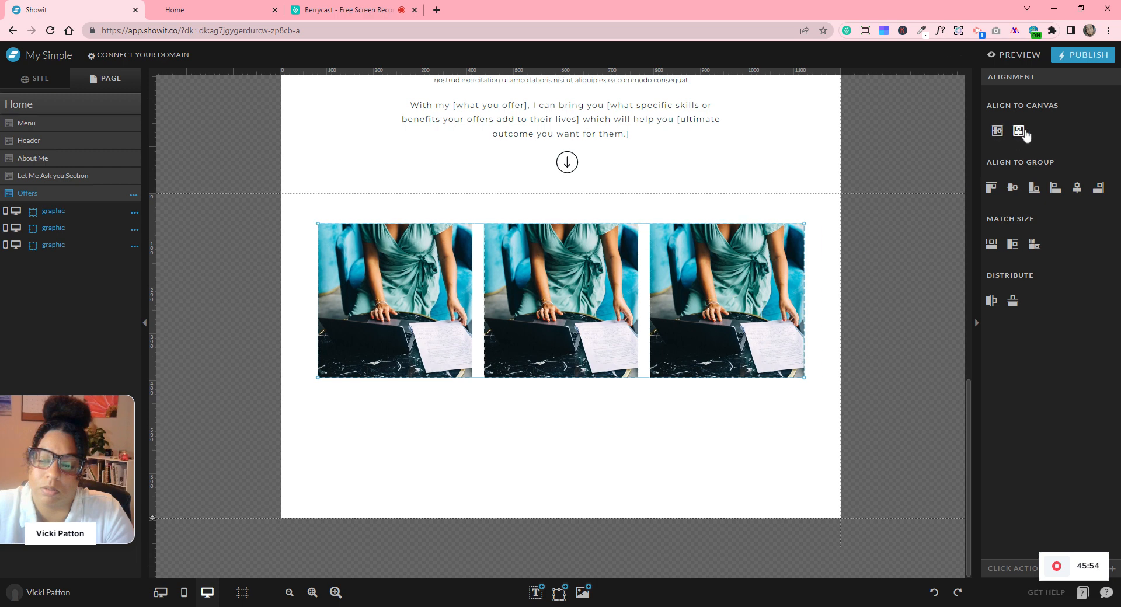
{"action": "left_click", "coordinate": [900, 366]}
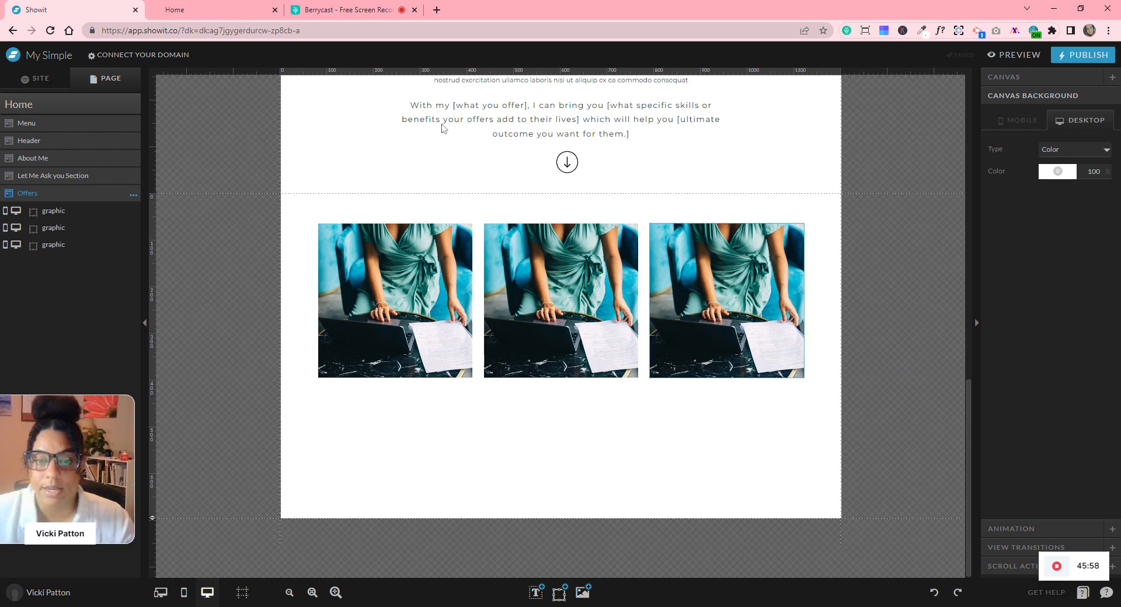
{"action": "left_click", "coordinate": [402, 319]}
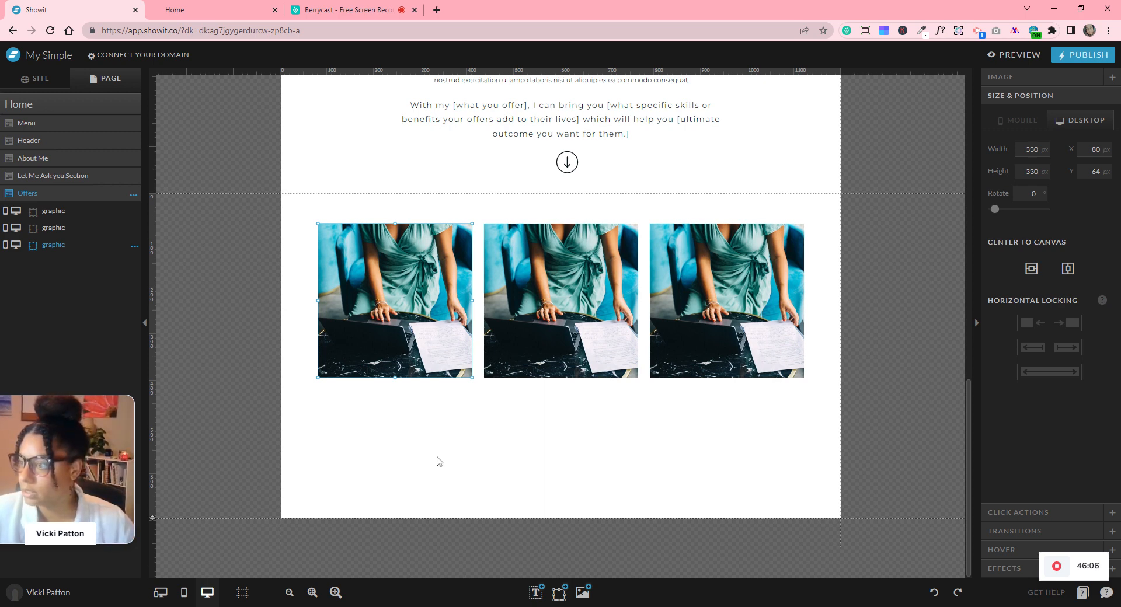
- Select the EXCEPTEUR SINT heading and Lorem ipsum paragraph in the Let Me Ask you section
{"action": "scroll", "coordinate": [635, 482], "scroll_direction": "up", "scroll_amount": 5}
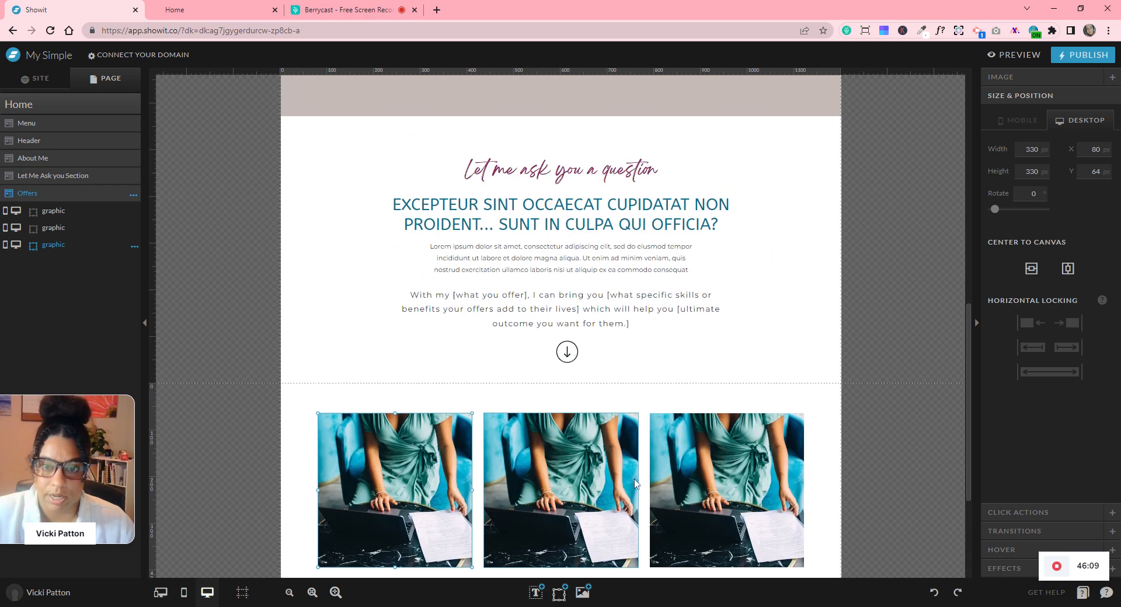
{"action": "scroll", "coordinate": [635, 482], "scroll_direction": "up", "scroll_amount": 9}
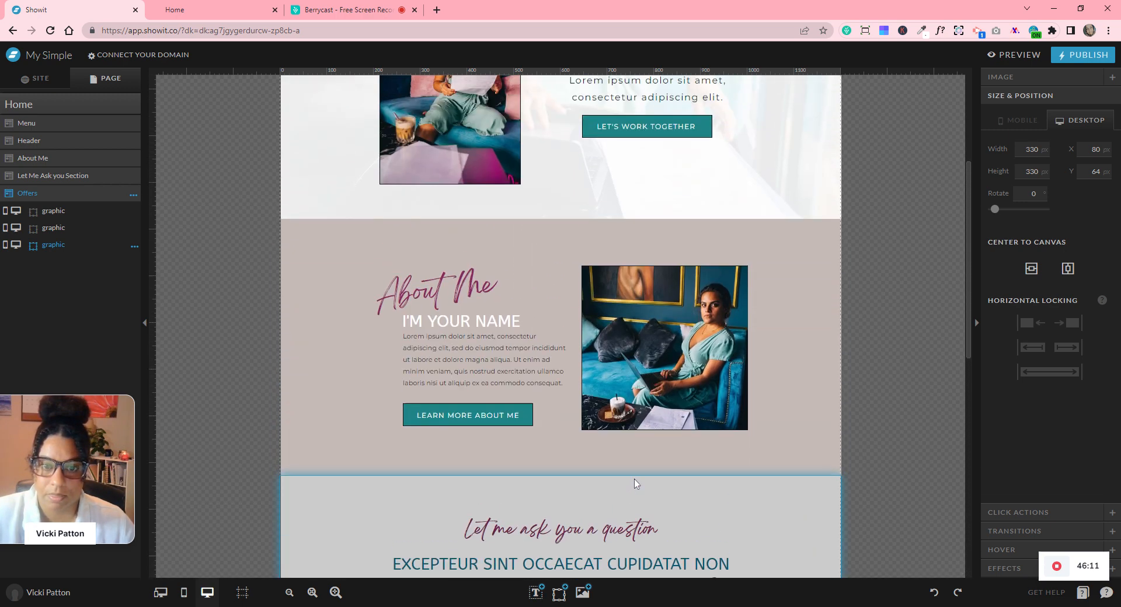
{"action": "scroll", "coordinate": [634, 479], "scroll_direction": "up", "scroll_amount": 1}
{"action": "scroll", "coordinate": [634, 479], "scroll_direction": "down", "scroll_amount": 9}
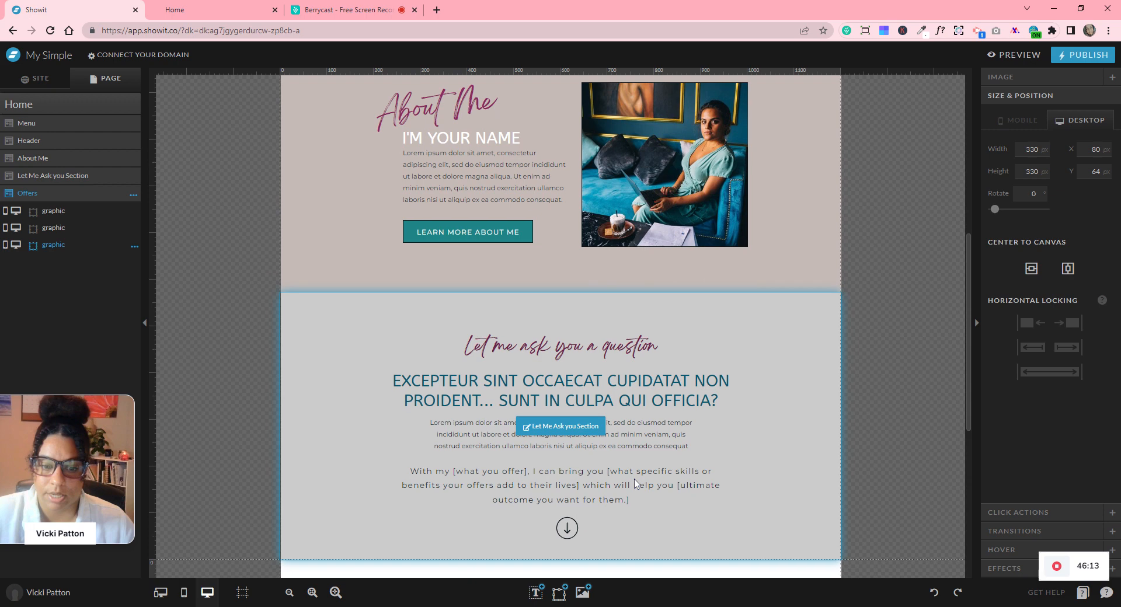
{"action": "left_click", "coordinate": [775, 309]}
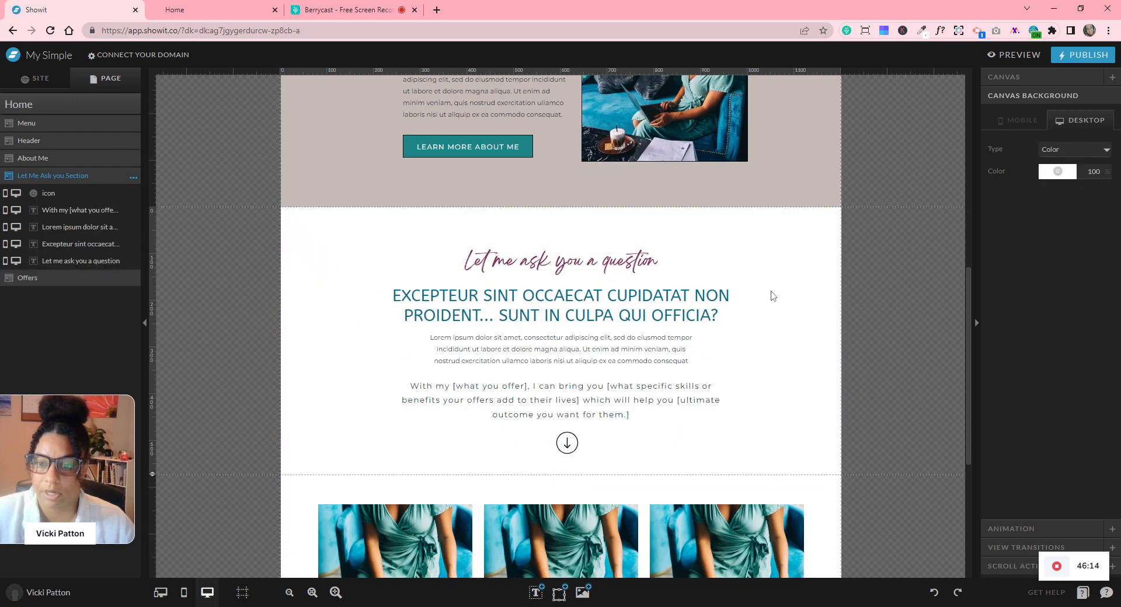
{"action": "left_click_drag", "start_coordinate": [771, 295], "coordinate": [655, 349]}
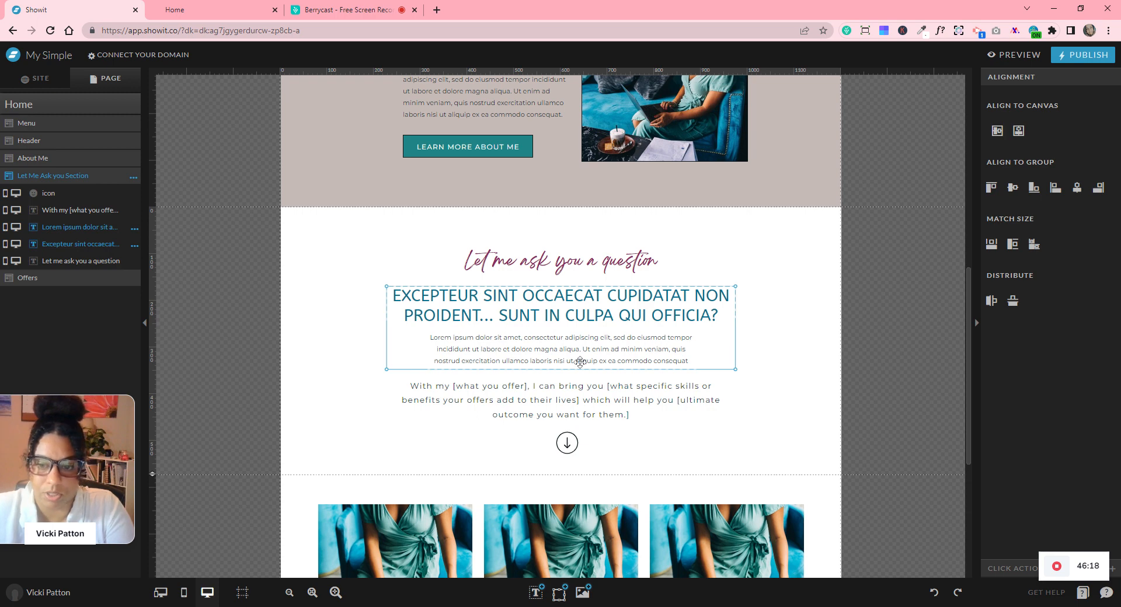
- Paste the heading and paragraph into Offers, left-aligned below the photos
{"action": "scroll", "coordinate": [656, 347], "scroll_direction": "down", "scroll_amount": 5}
{"action": "left_click", "coordinate": [593, 351]}
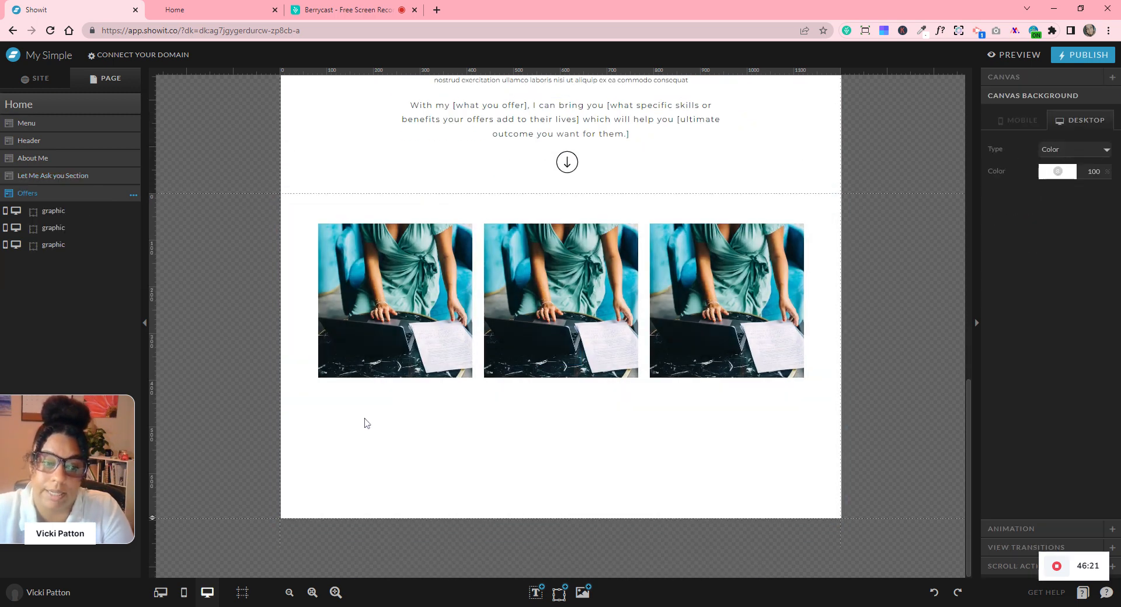
{"action": "key", "text": "ctrl+v"}
{"action": "left_click_drag", "start_coordinate": [492, 331], "coordinate": [451, 408]}
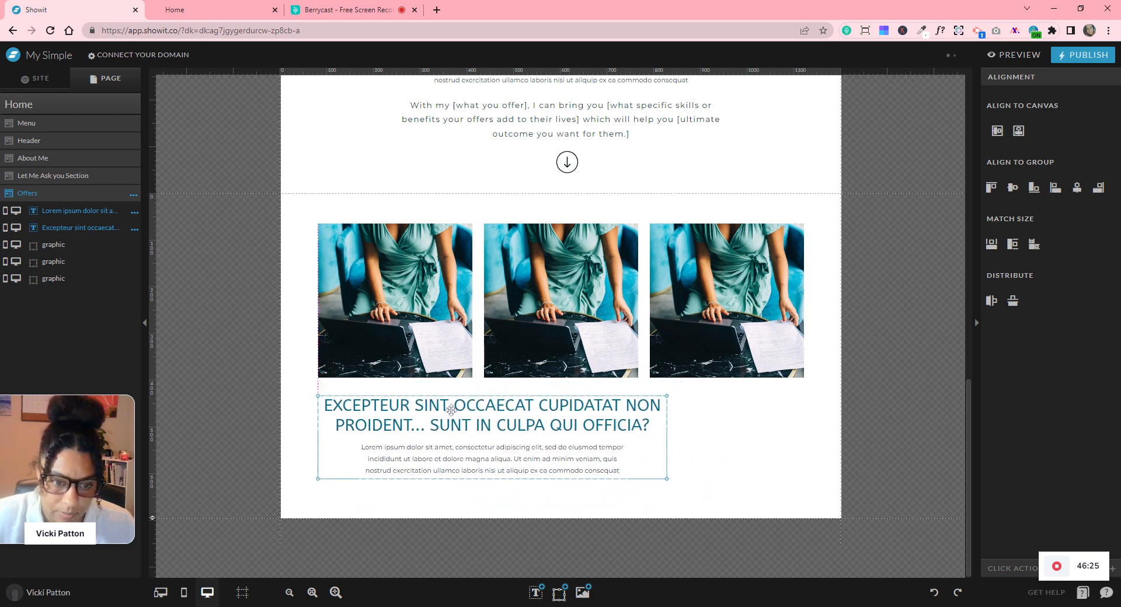
{"action": "left_click", "coordinate": [751, 458]}
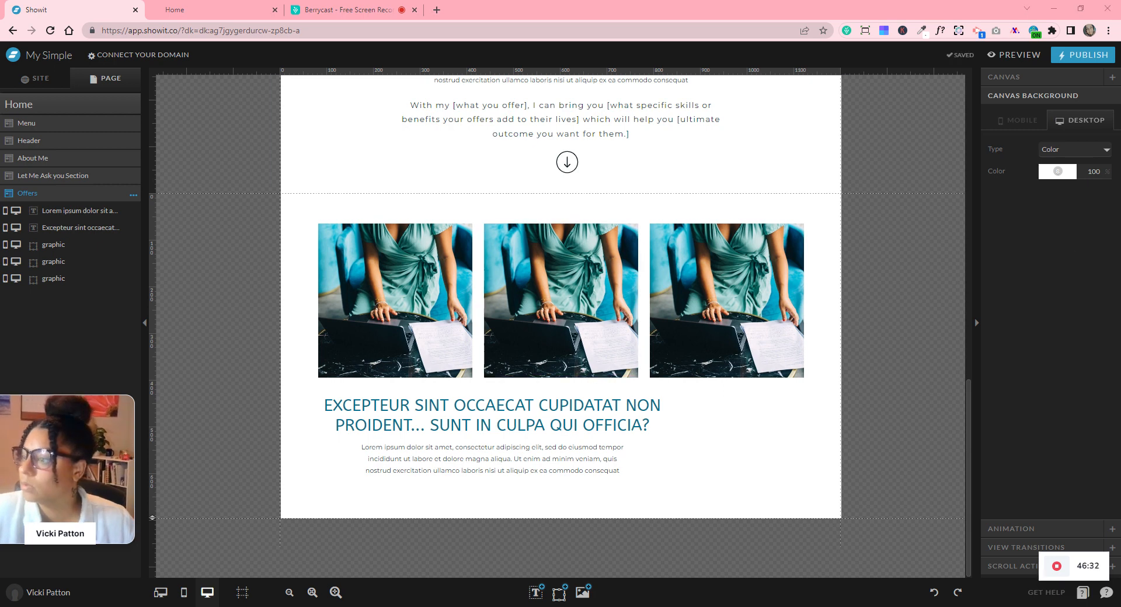
- Retitle the heading 'OFFER #1' and cut the paragraph down to one sentence
{"action": "left_click", "coordinate": [514, 416]}
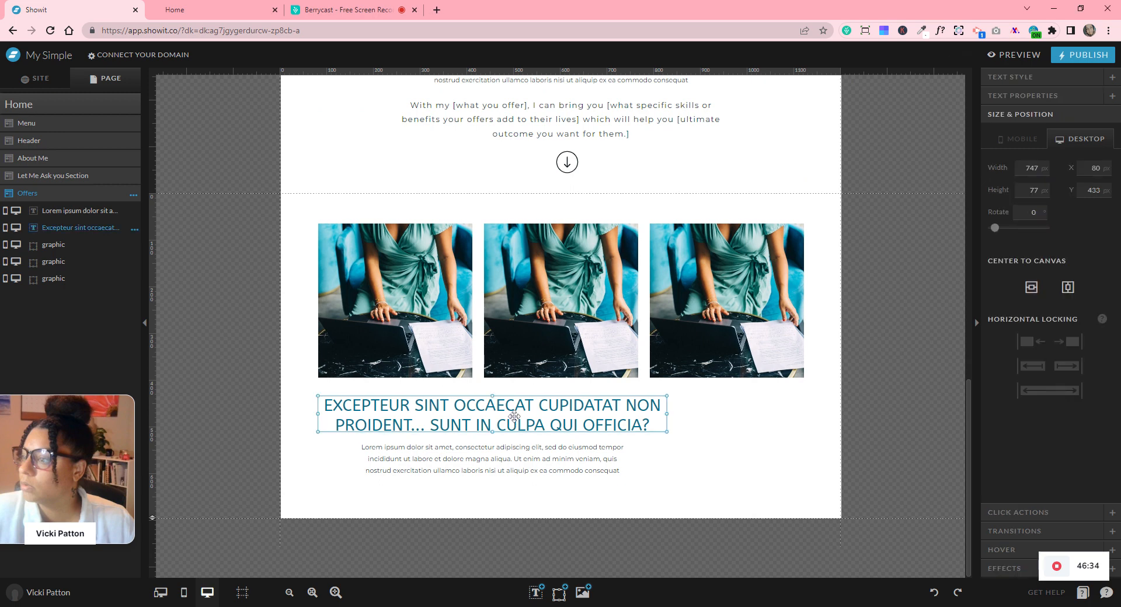
{"action": "double_click", "coordinate": [514, 416]}
{"action": "type", "text": "OFFER #1"}
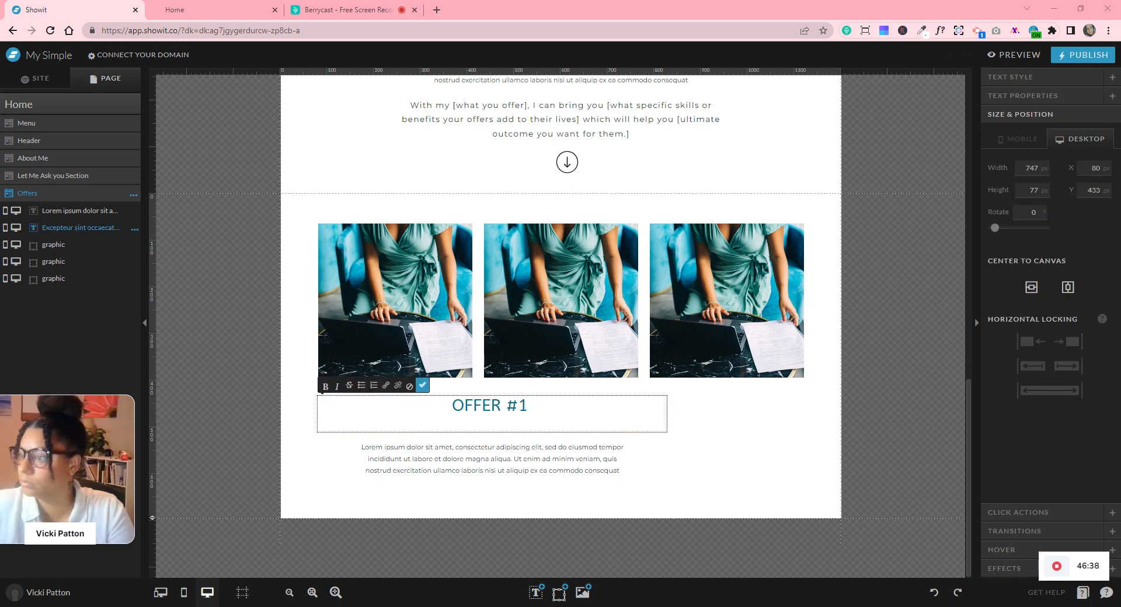
{"action": "left_click", "coordinate": [528, 455]}
{"action": "left_click", "coordinate": [528, 454]}
{"action": "key", "text": "ctrl+a"}
{"action": "type", "text": "Lorem ipsum dolor sit amet, consectetur adipiscing elit,"}
{"action": "left_click", "coordinate": [668, 450]}
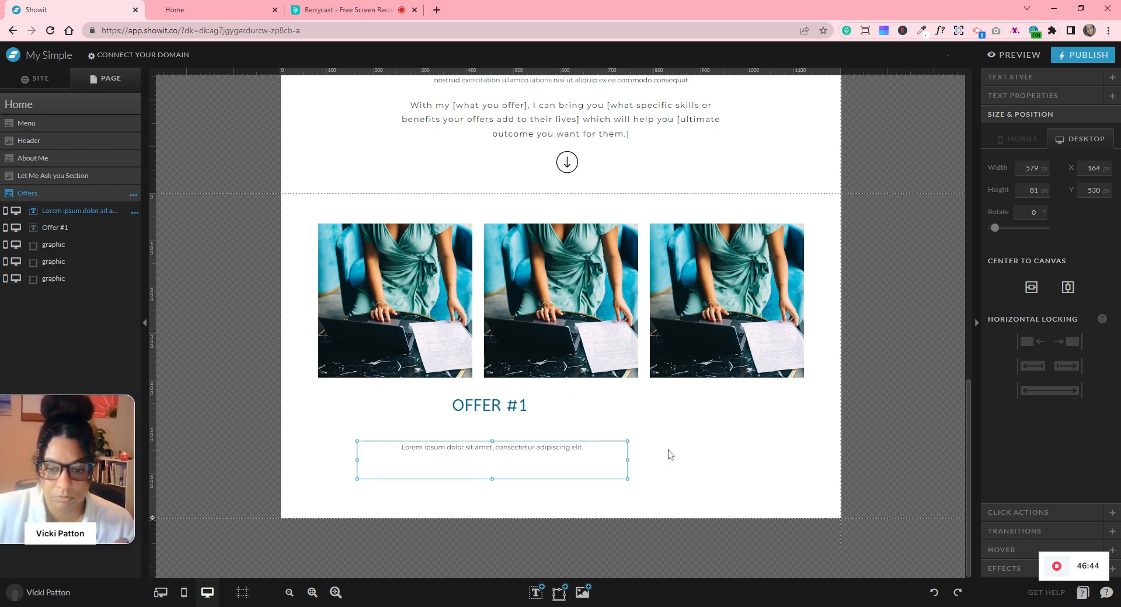
- Resize the heading and paragraph boxes to match one photo's width
{"action": "left_click", "coordinate": [634, 404]}
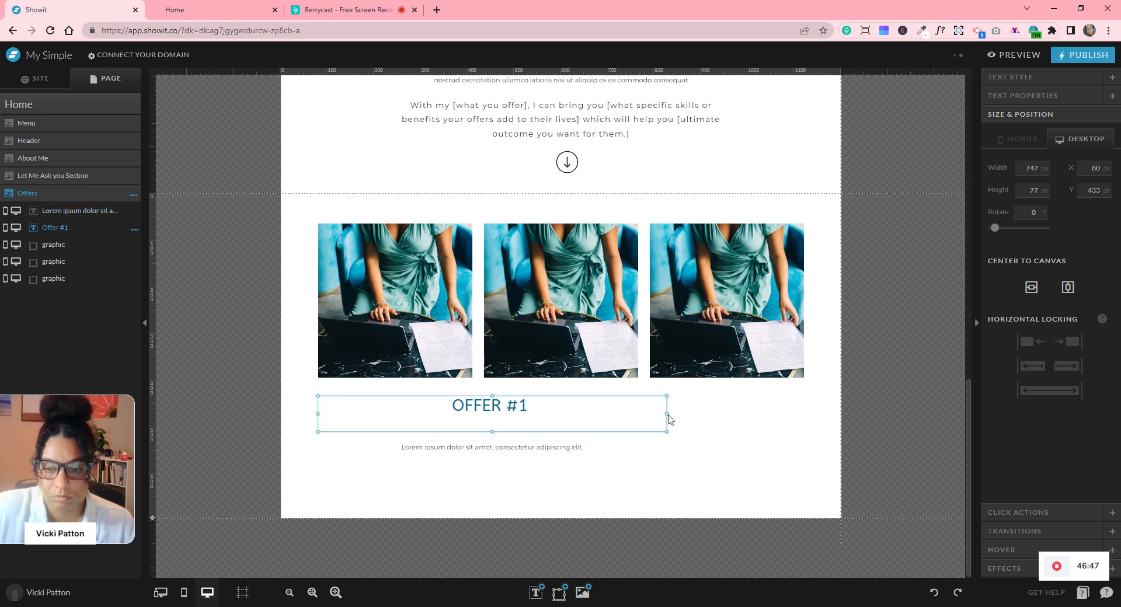
{"action": "left_click_drag", "start_coordinate": [667, 413], "coordinate": [474, 413]}
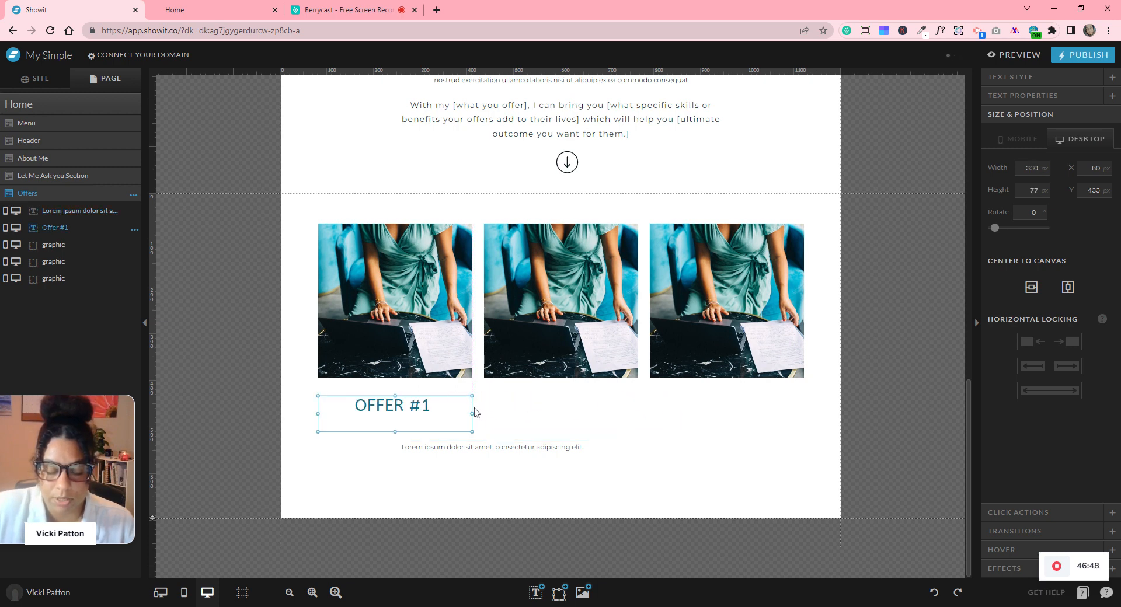
{"action": "left_click_drag", "start_coordinate": [395, 427], "coordinate": [395, 400]}
{"action": "left_click", "coordinate": [507, 447]}
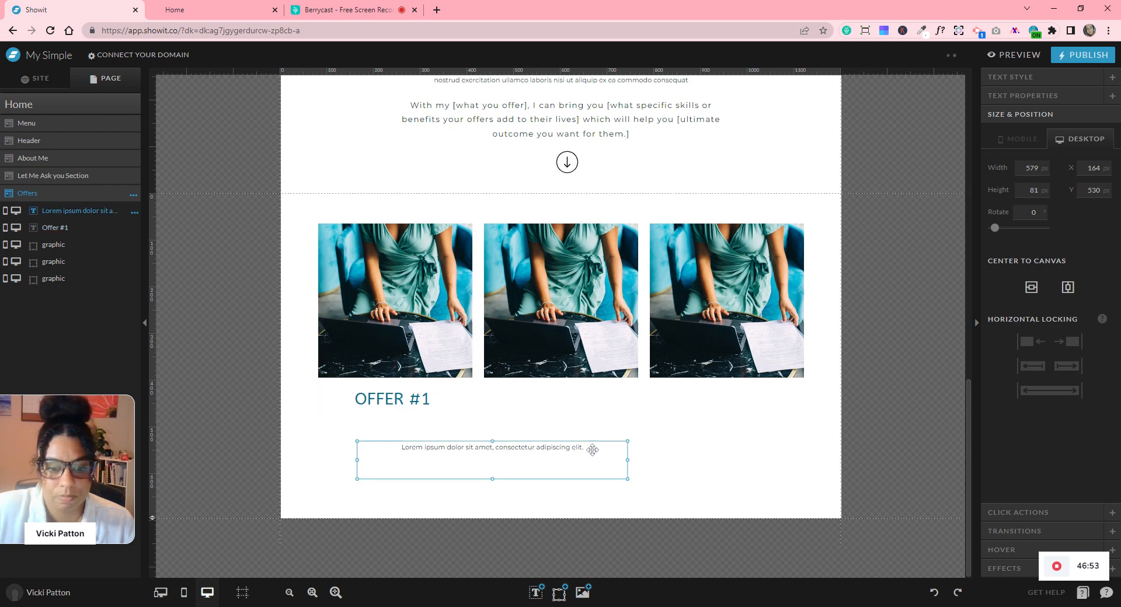
{"action": "left_click_drag", "start_coordinate": [626, 460], "coordinate": [455, 451]}
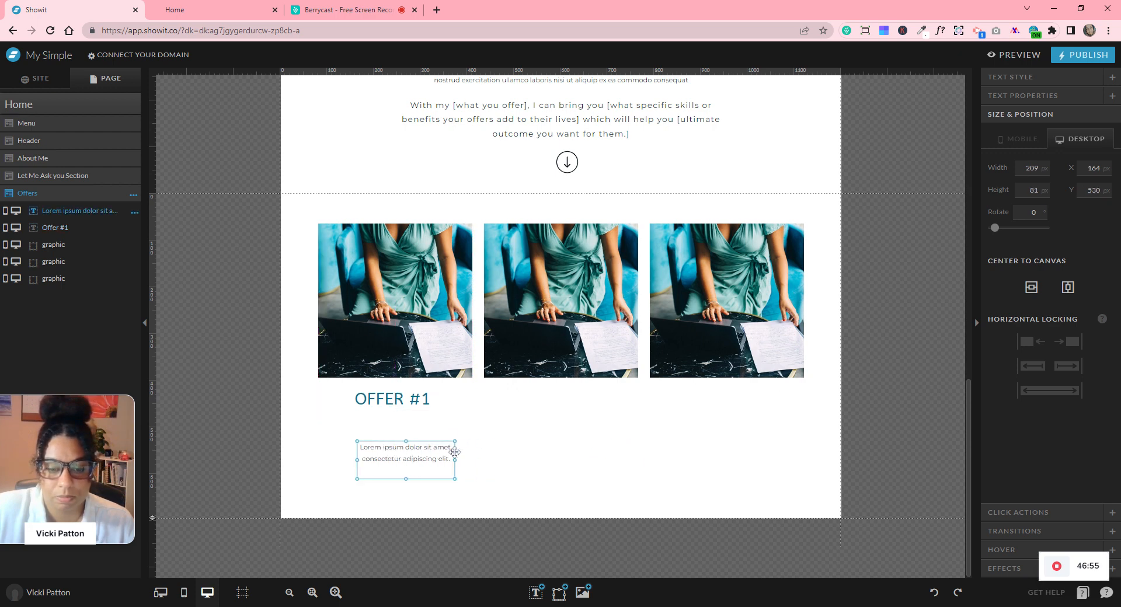
{"action": "left_click_drag", "start_coordinate": [407, 480], "coordinate": [336, 416]}
{"action": "left_click", "coordinate": [475, 467]}
{"action": "left_click_drag", "start_coordinate": [415, 430], "coordinate": [473, 432]}
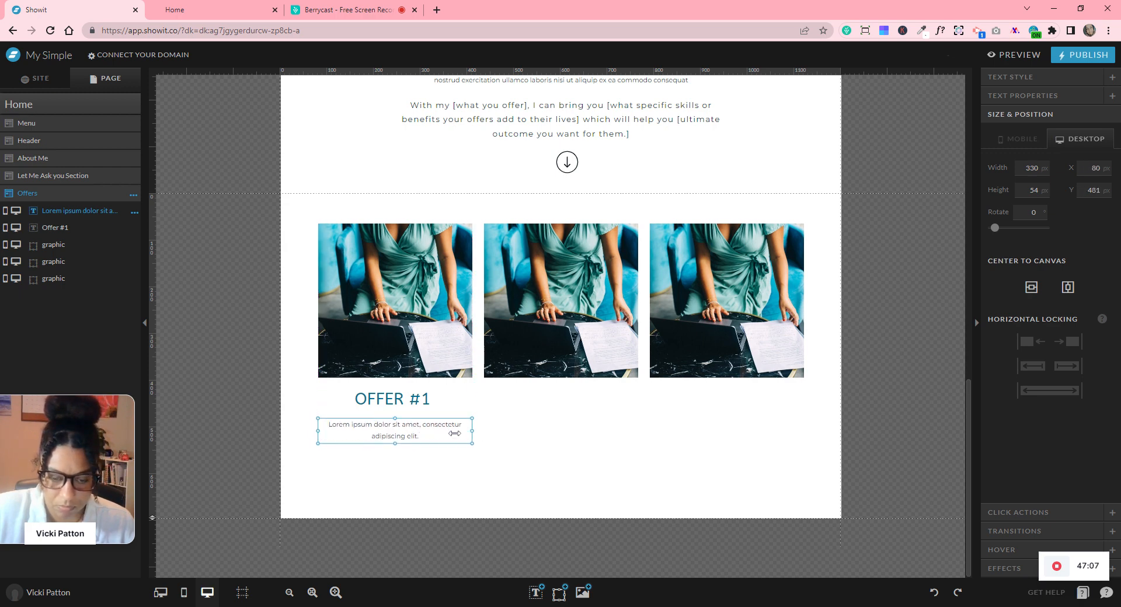
- Append more placeholder text to the description and enlarge its box to show all lines
{"action": "double_click", "coordinate": [400, 435]}
{"action": "key", "text": "ctrl+a"}
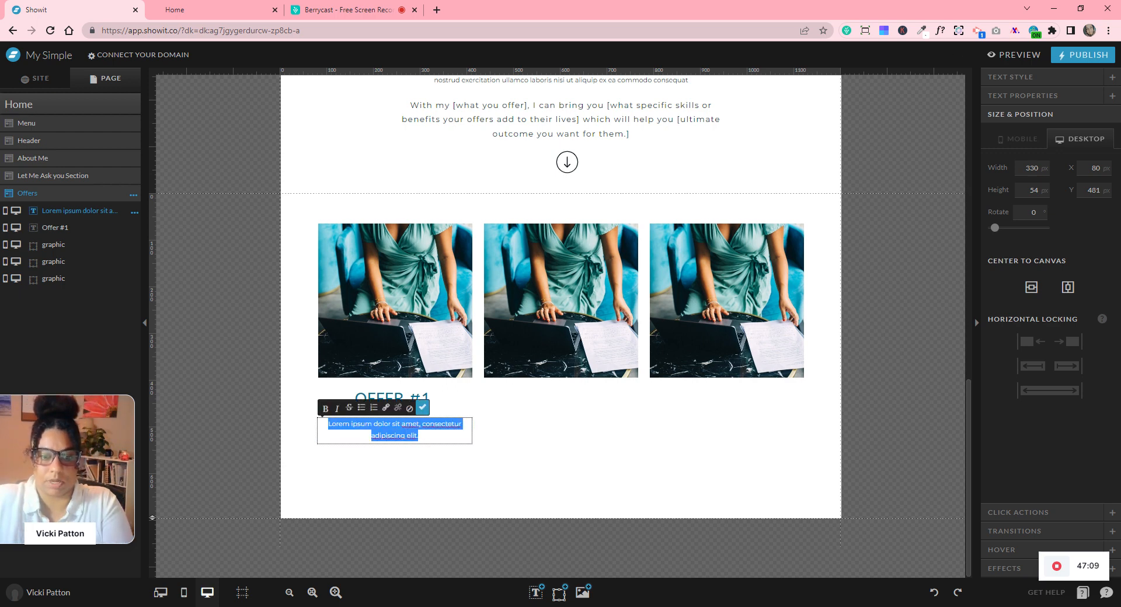
{"action": "key", "text": "Right"}
{"action": "type", "text": "v"}
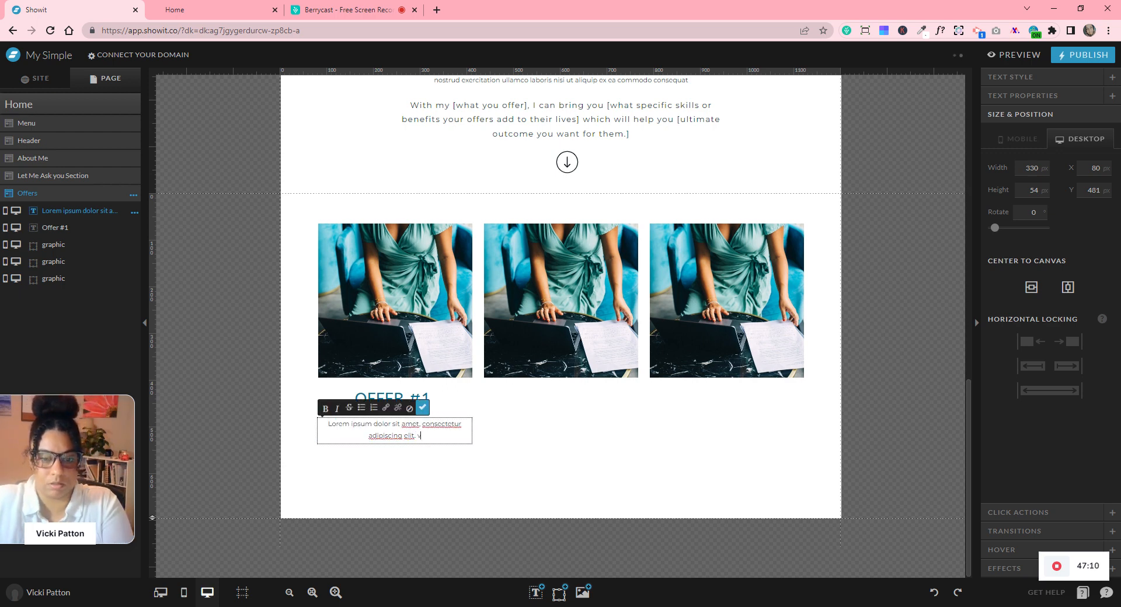
{"action": "key", "text": "BackSpace"}
{"action": "type", "text": "Lorem ipsum dolor sit amet,"}
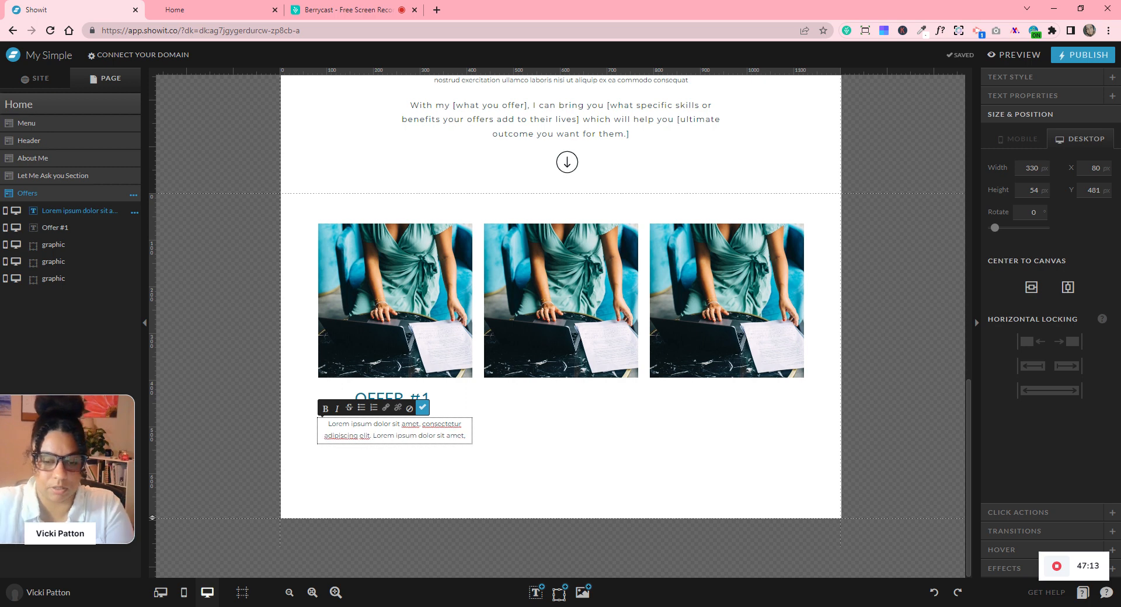
{"action": "left_click", "coordinate": [488, 468]}
{"action": "left_click_drag", "start_coordinate": [395, 443], "coordinate": [396, 458]}
{"action": "left_click", "coordinate": [531, 492]}
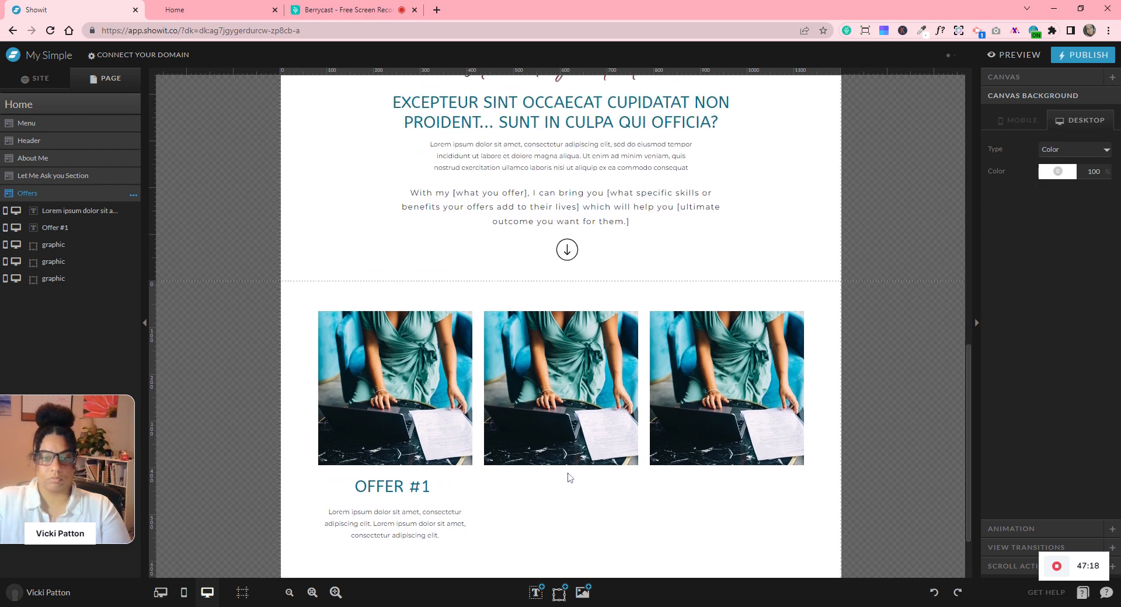
- Copy the About Me section's button into Offers below the OFFER #1 description
{"action": "scroll", "coordinate": [569, 478], "scroll_direction": "up", "scroll_amount": 7}
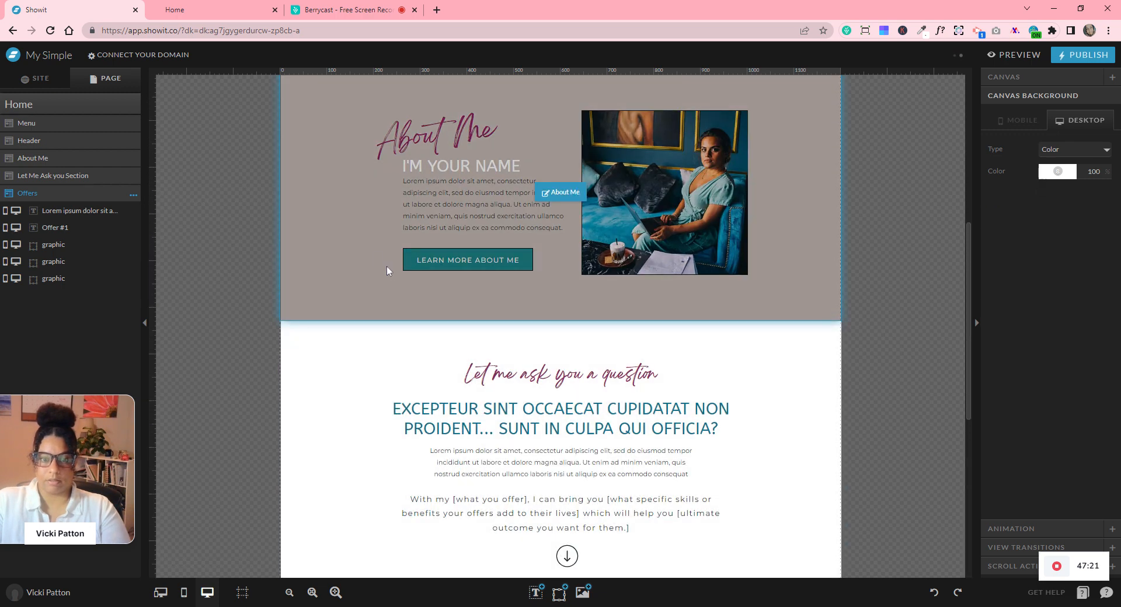
{"action": "left_click", "coordinate": [376, 257]}
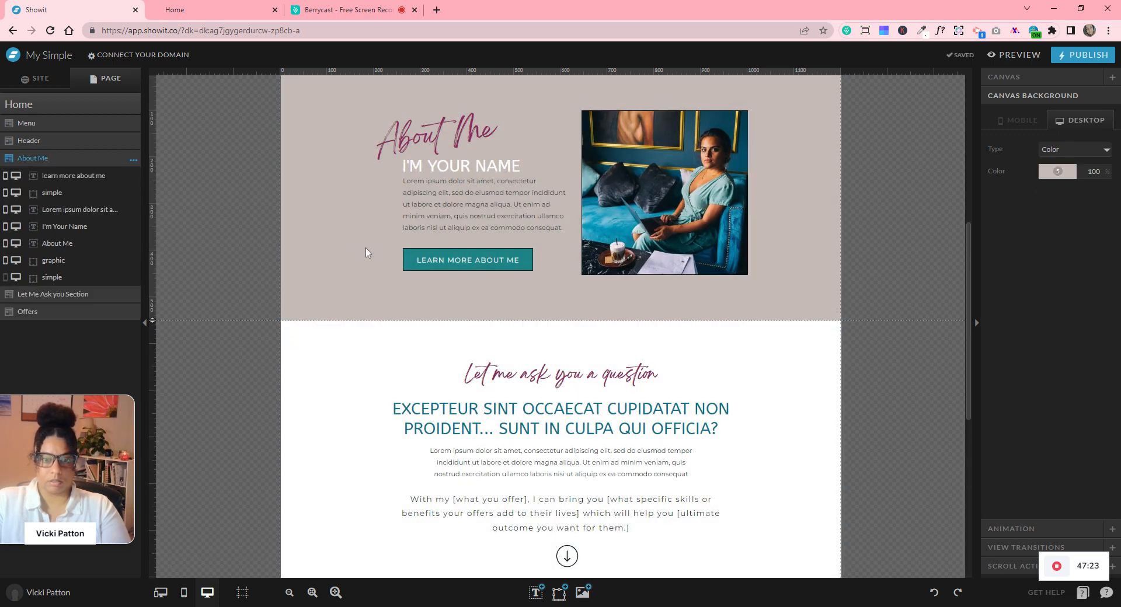
{"action": "left_click_drag", "start_coordinate": [482, 271], "coordinate": [492, 282]}
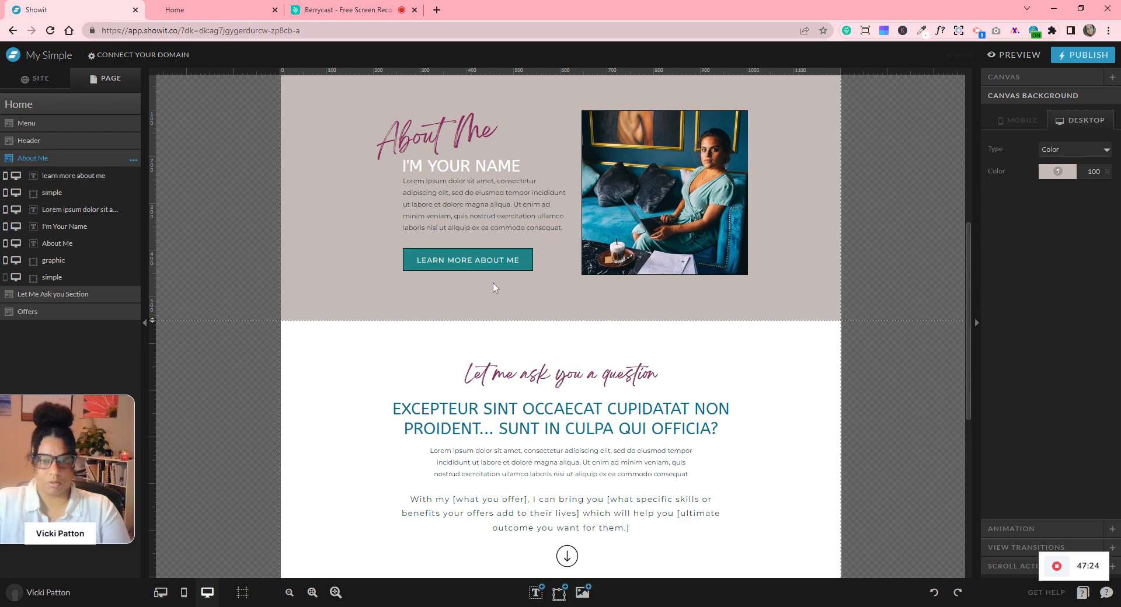
{"action": "scroll", "coordinate": [499, 285], "scroll_direction": "down", "scroll_amount": 7}
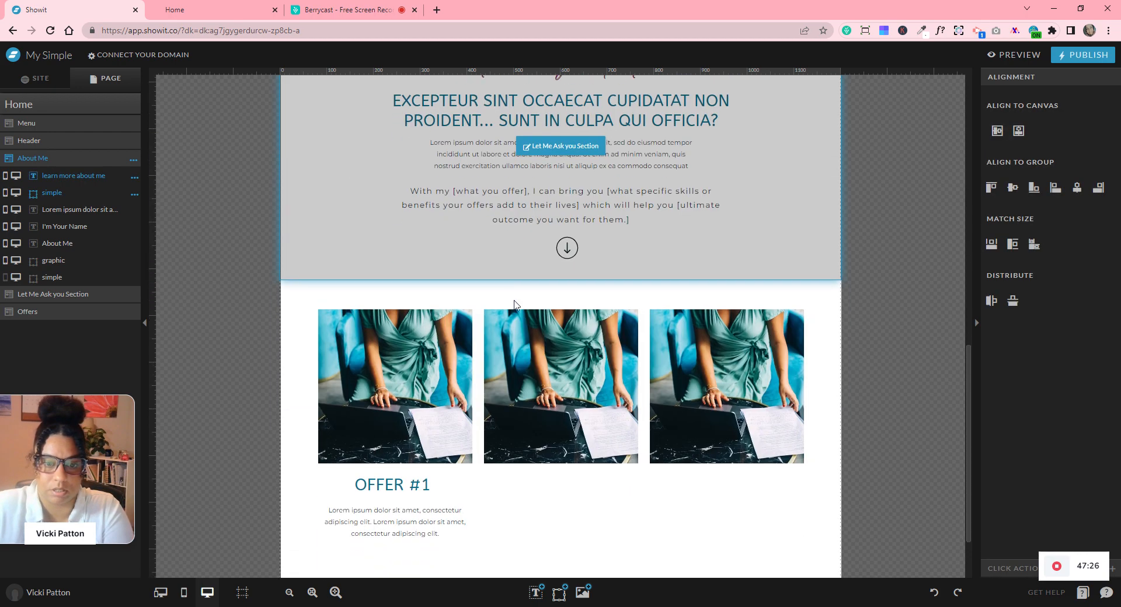
{"action": "left_click", "coordinate": [434, 472]}
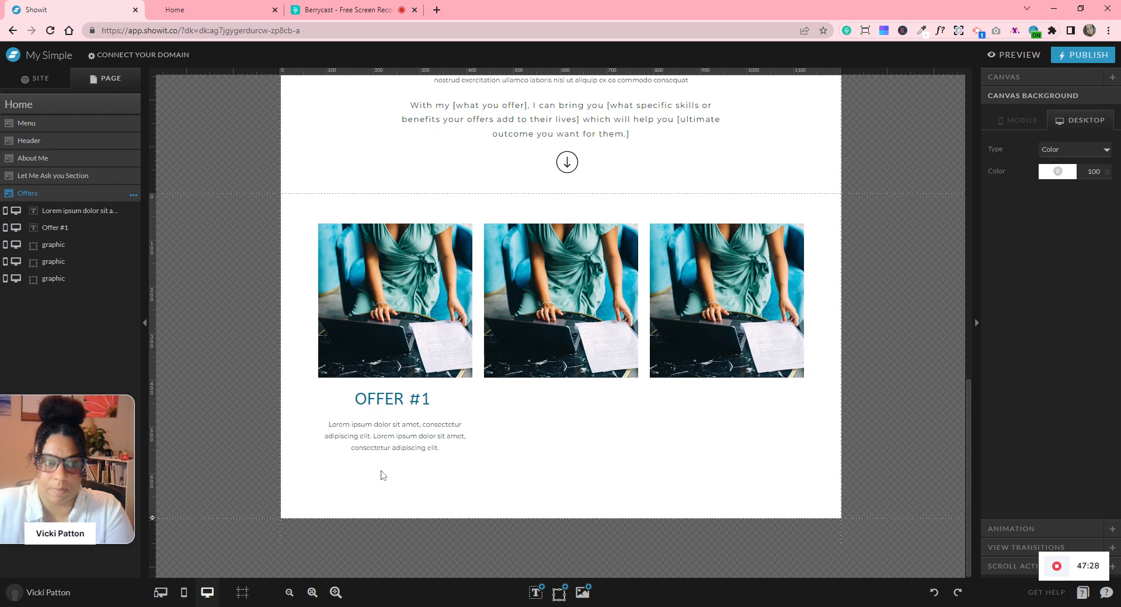
{"action": "key", "text": "ctrl+v"}
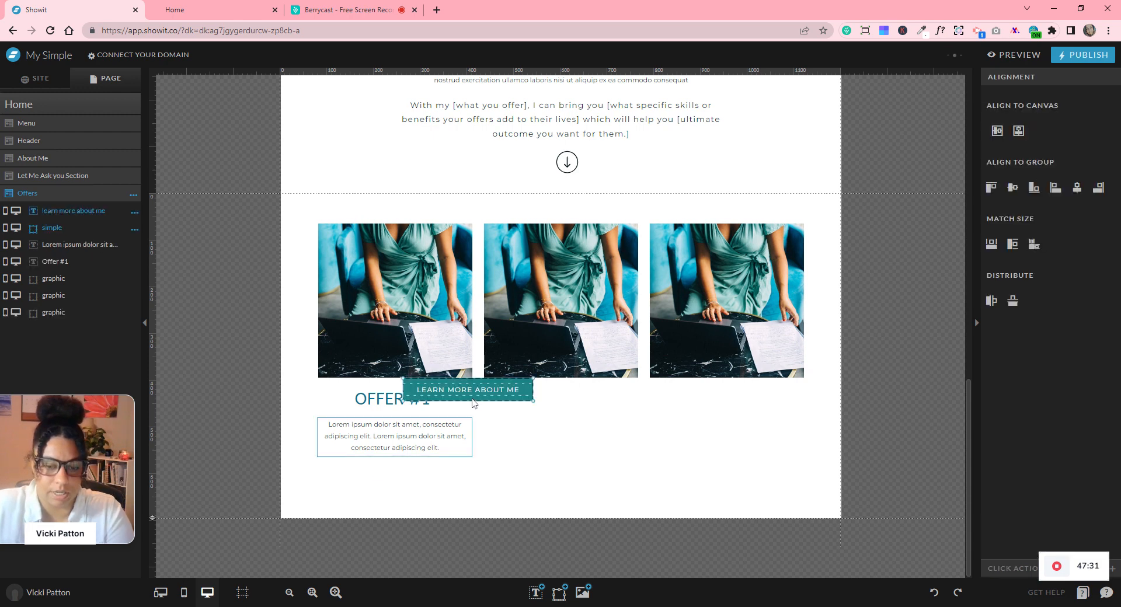
{"action": "left_click_drag", "start_coordinate": [474, 390], "coordinate": [401, 478]}
{"action": "left_click", "coordinate": [554, 474]}
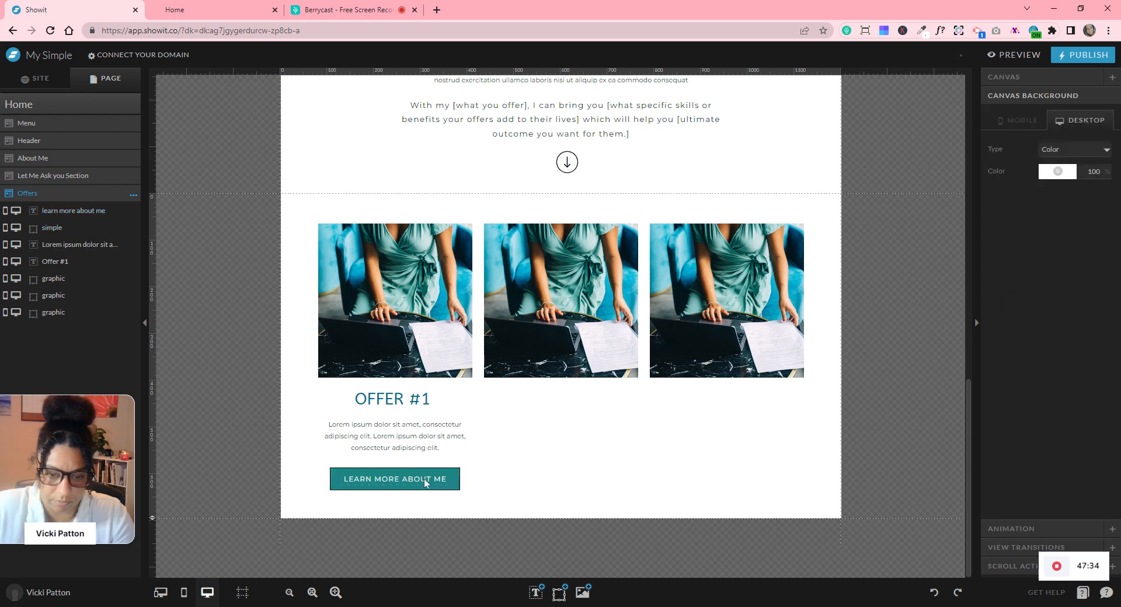
- Relabel the button 'LEARN MORE' and move the description and button up closer
{"action": "double_click", "coordinate": [425, 480]}
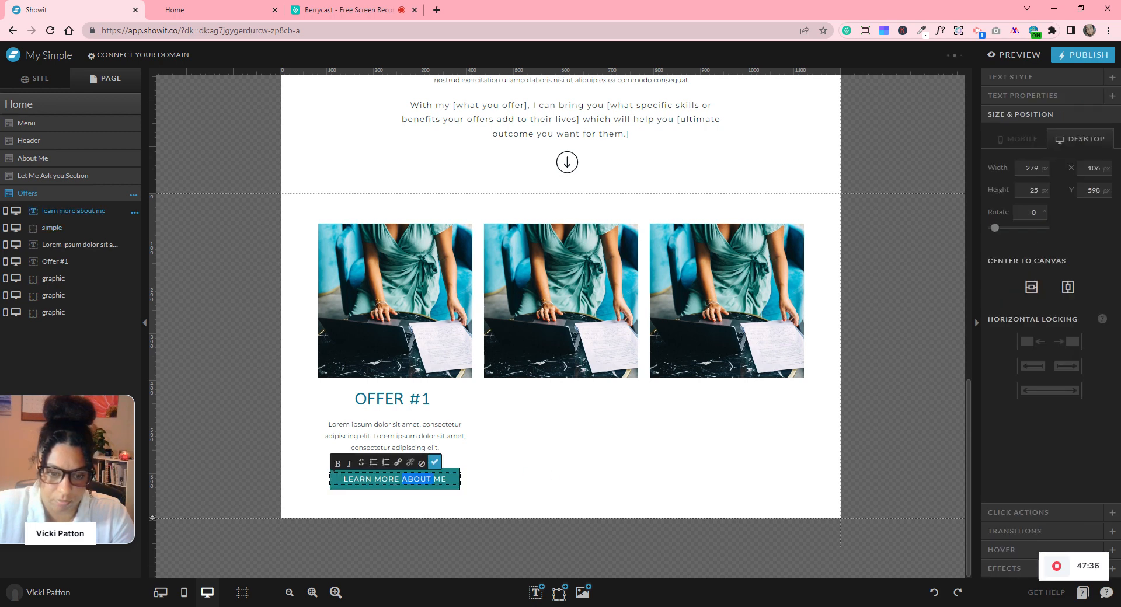
{"action": "type", "text": "LEARN MORE"}
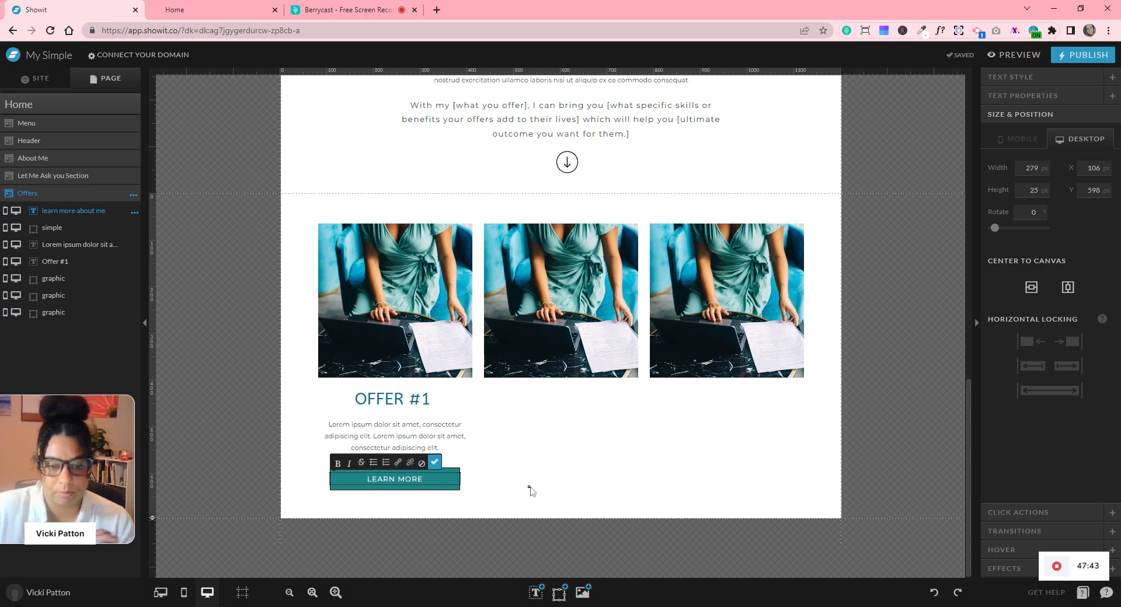
{"action": "key", "text": "Escape"}
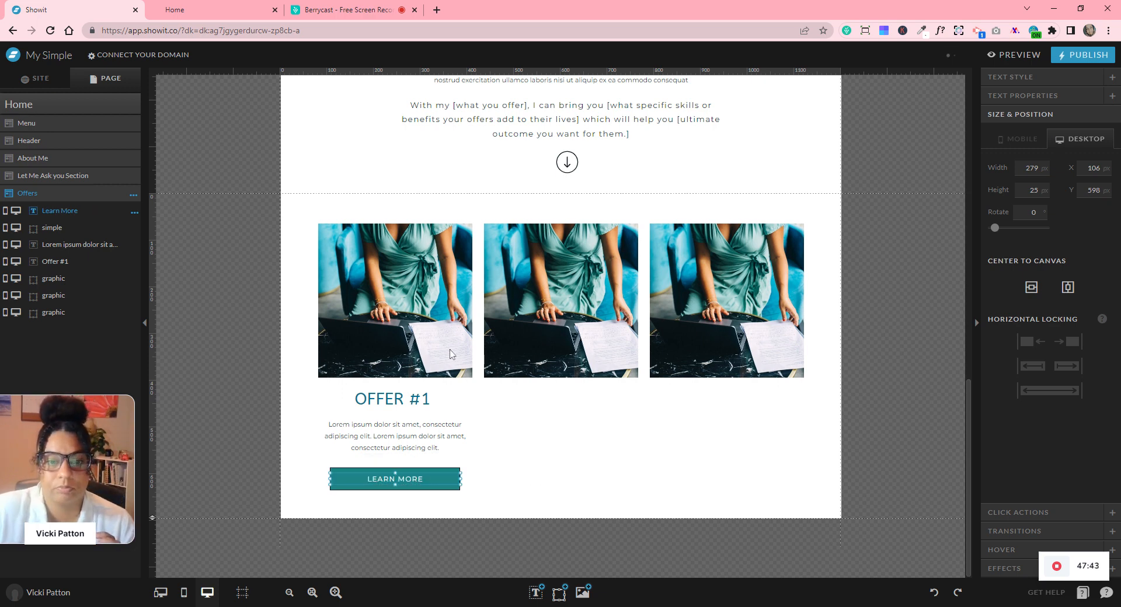
{"action": "left_click_drag", "start_coordinate": [379, 210], "coordinate": [421, 508]}
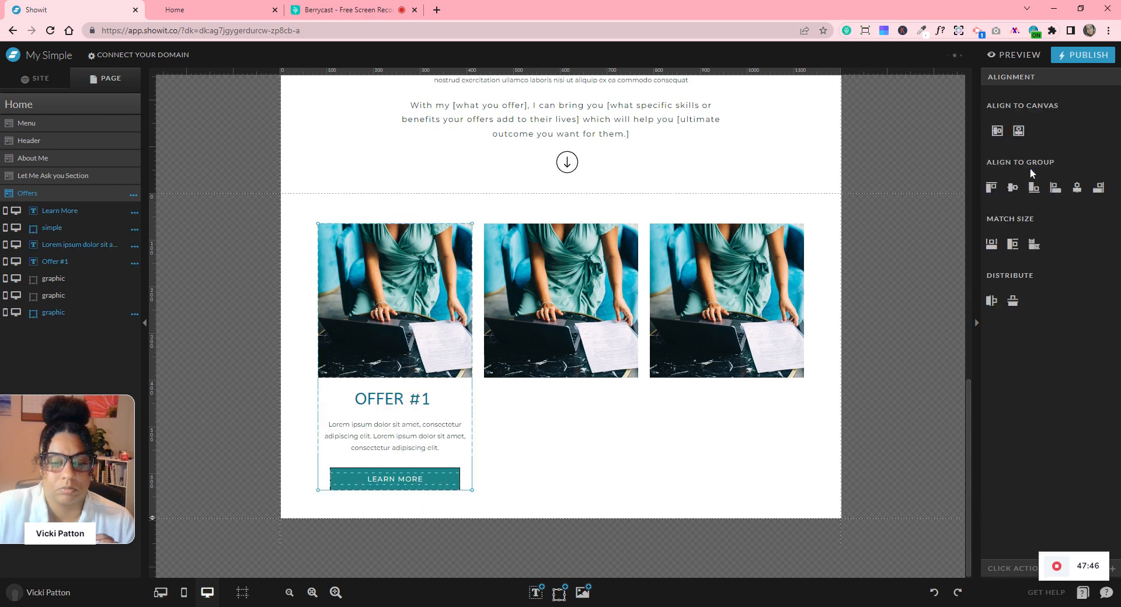
{"action": "left_click", "coordinate": [635, 455]}
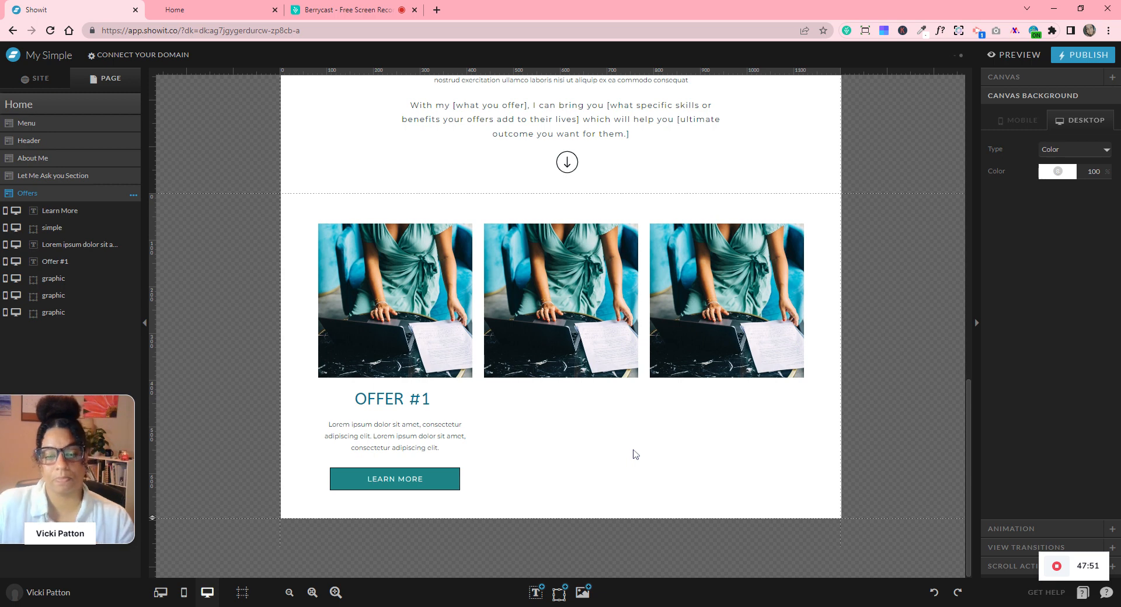
{"action": "left_click_drag", "start_coordinate": [437, 434], "coordinate": [430, 427]}
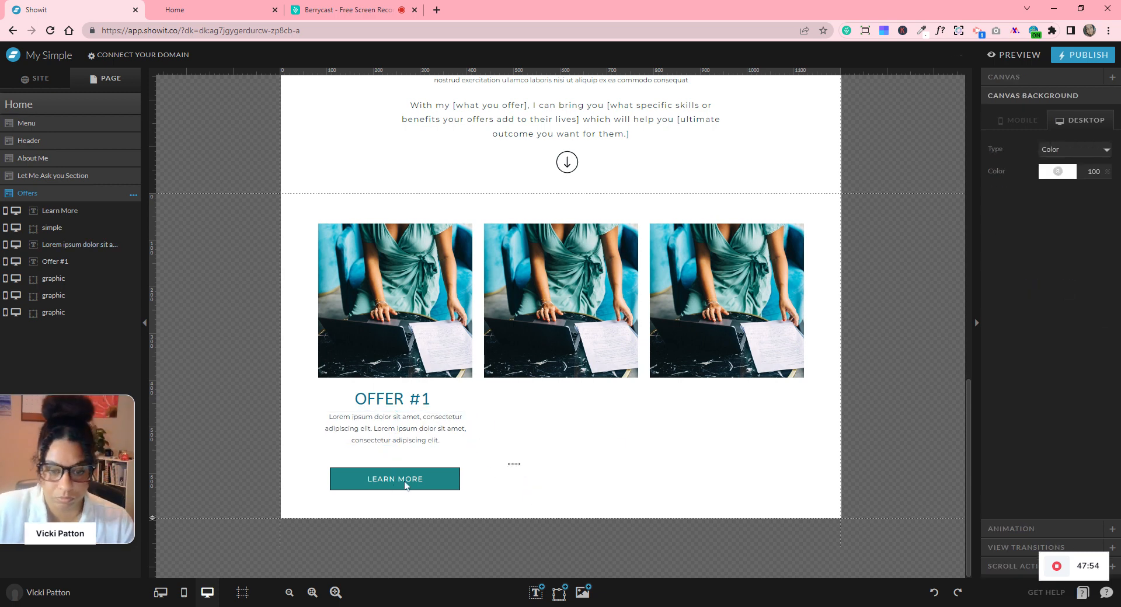
{"action": "left_click_drag", "start_coordinate": [413, 480], "coordinate": [410, 469]}
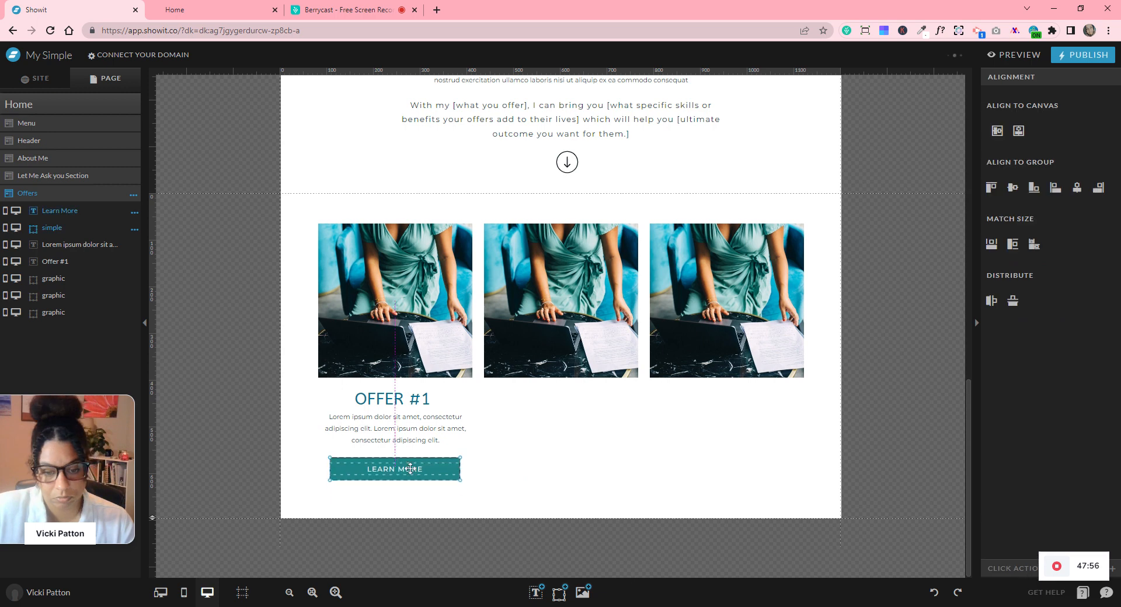
{"action": "left_click", "coordinate": [541, 481]}
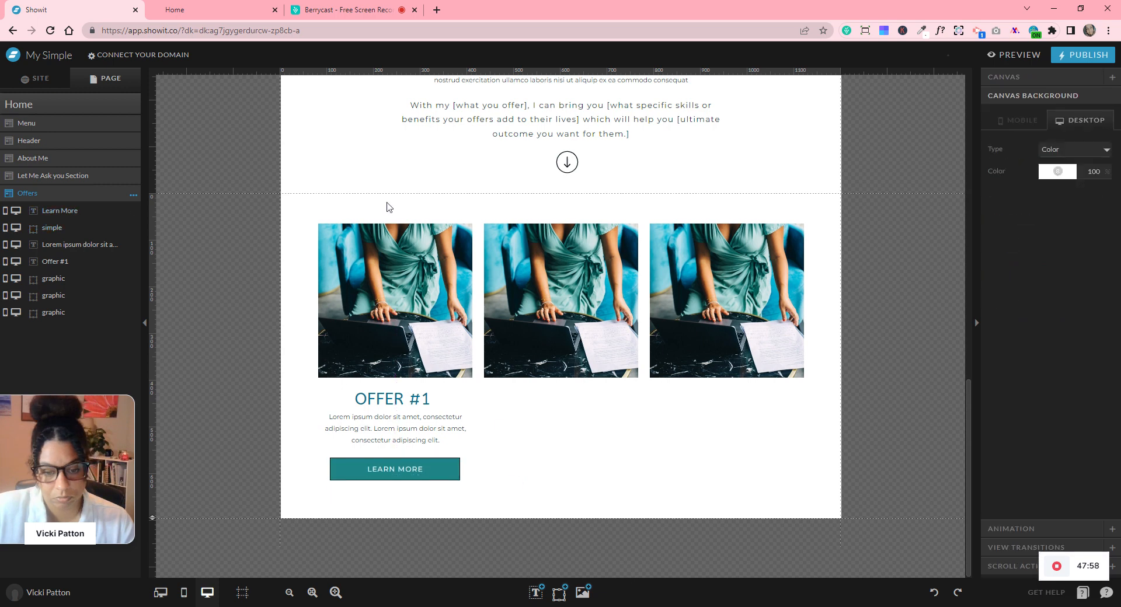
- Centre-align the first offer column and delete the two right-hand offer images
{"action": "left_click_drag", "start_coordinate": [391, 212], "coordinate": [453, 492]}
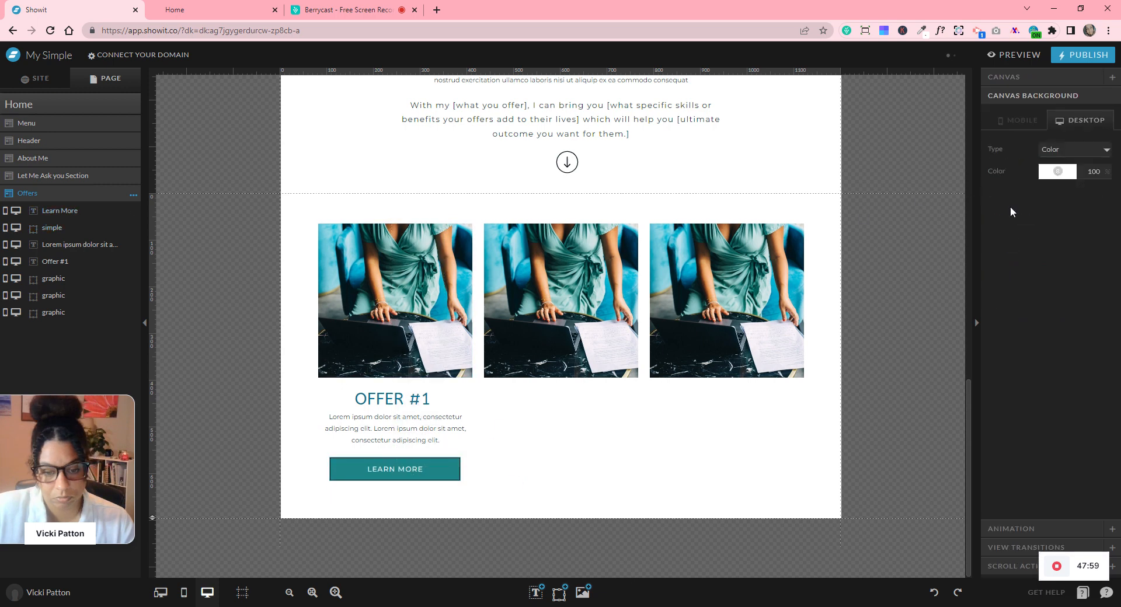
{"action": "left_click", "coordinate": [1083, 190]}
{"action": "left_click", "coordinate": [679, 431]}
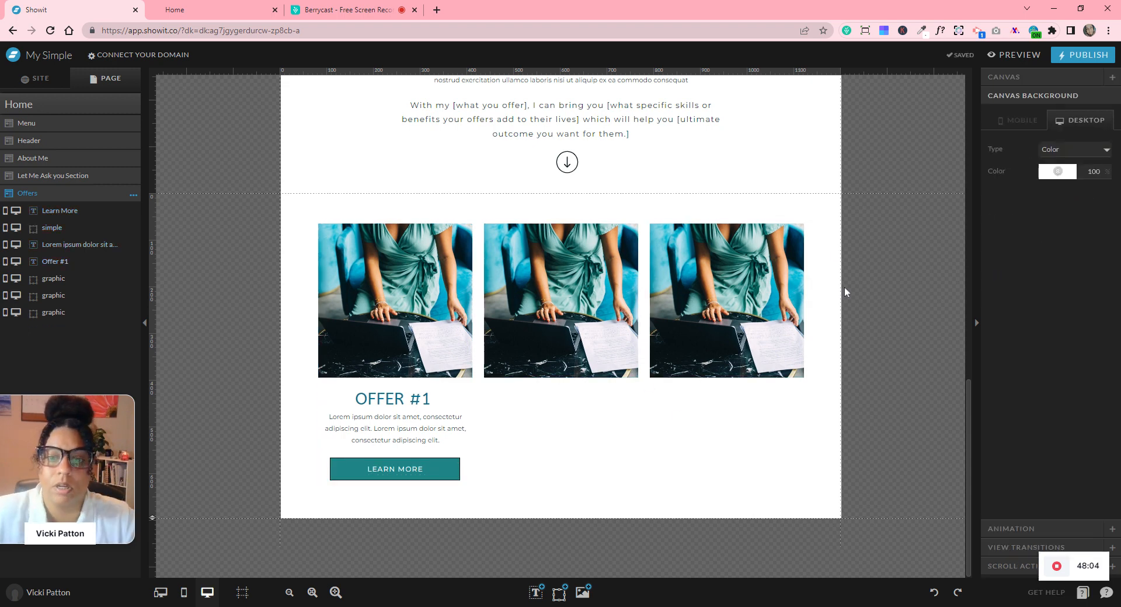
{"action": "left_click_drag", "start_coordinate": [623, 309], "coordinate": [595, 329]}
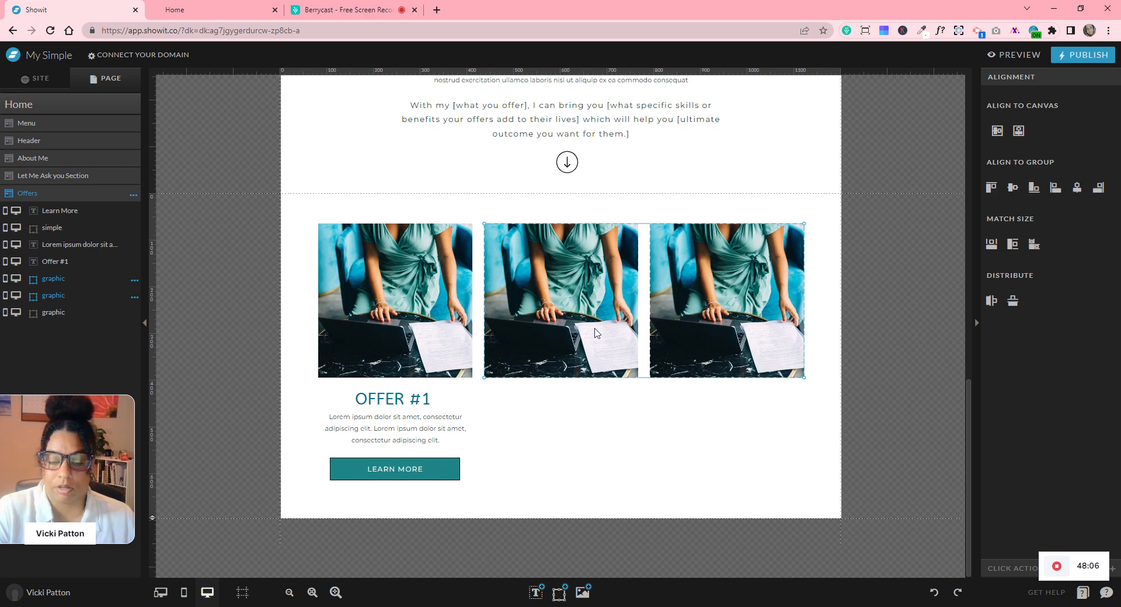
{"action": "key", "text": "Delete"}
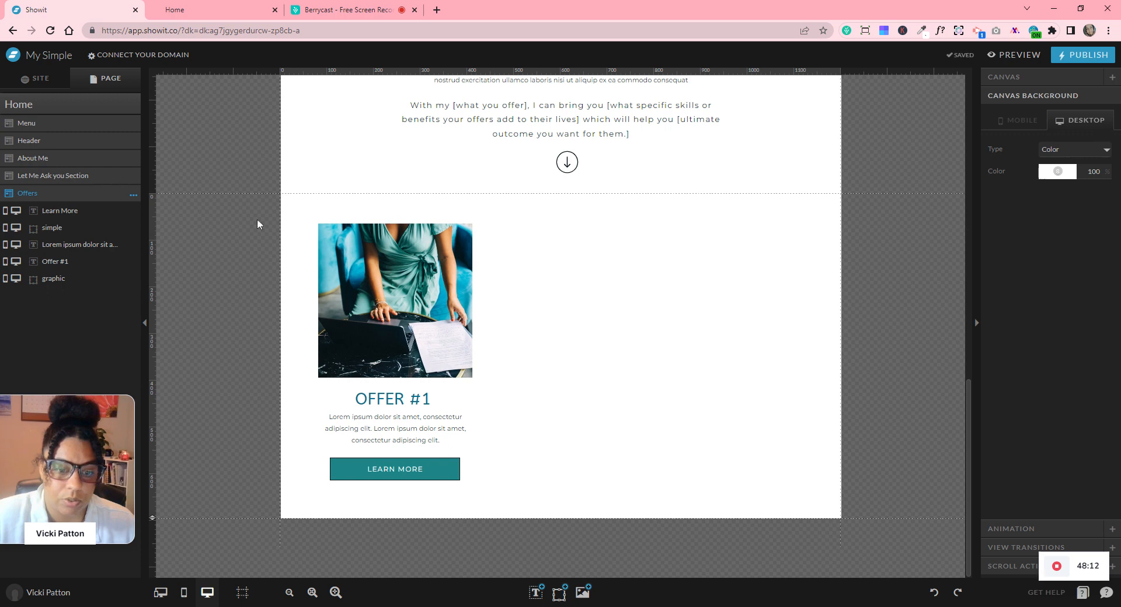
- Generate and accept an automatic mobile layout for the Offers section
{"action": "left_click", "coordinate": [184, 592]}
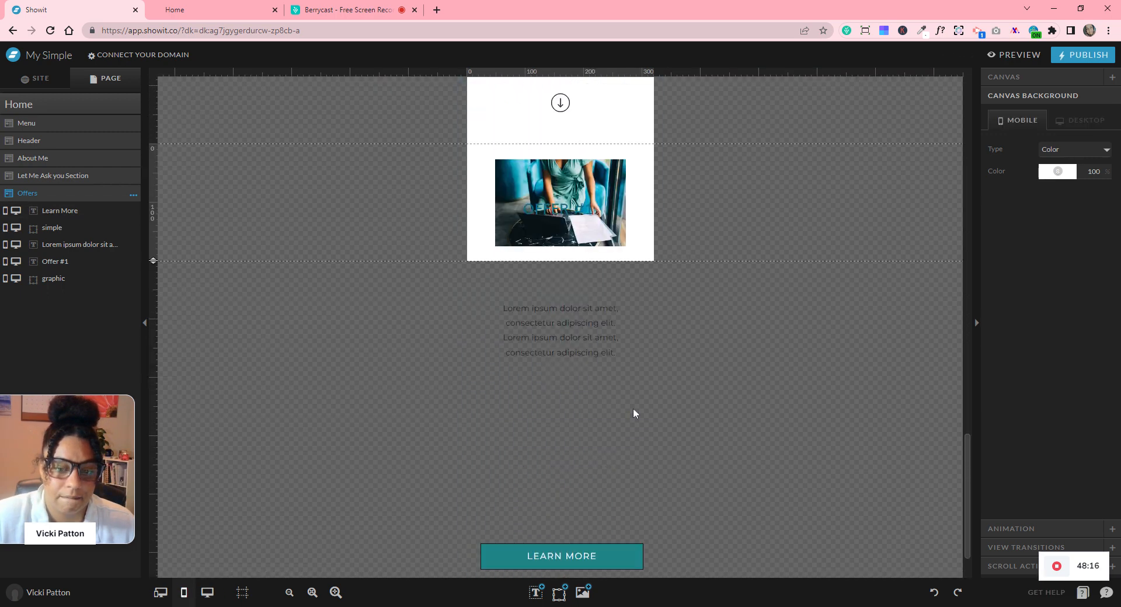
{"action": "left_click", "coordinate": [133, 195]}
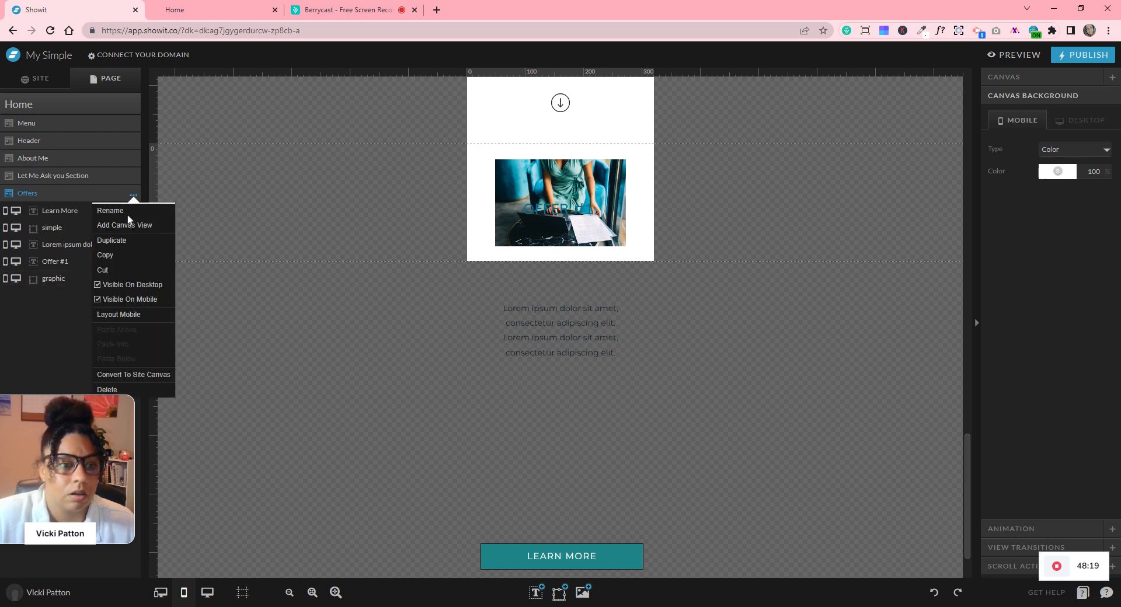
{"action": "left_click", "coordinate": [125, 315]}
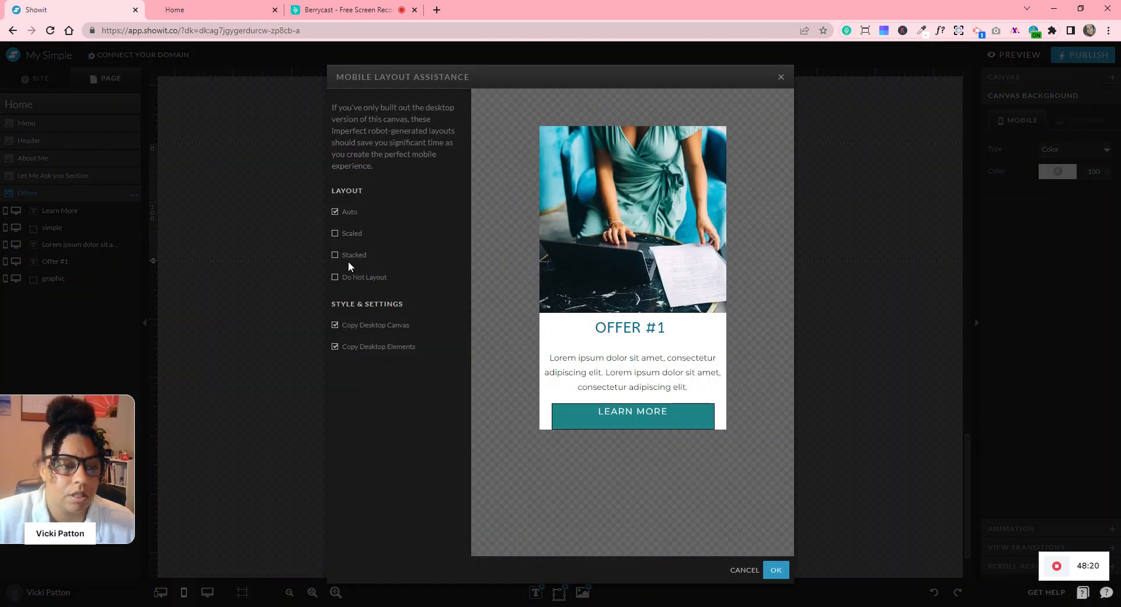
{"action": "left_click", "coordinate": [776, 571]}
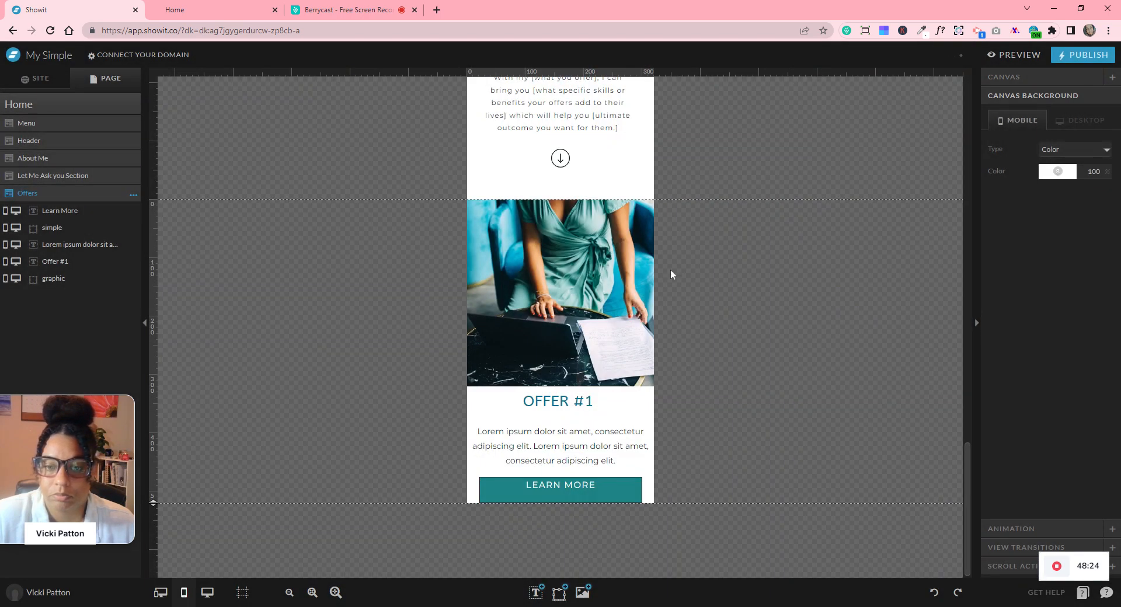
- Resize the mobile offer photo to 250 × 250 px
{"action": "left_click", "coordinate": [603, 322]}
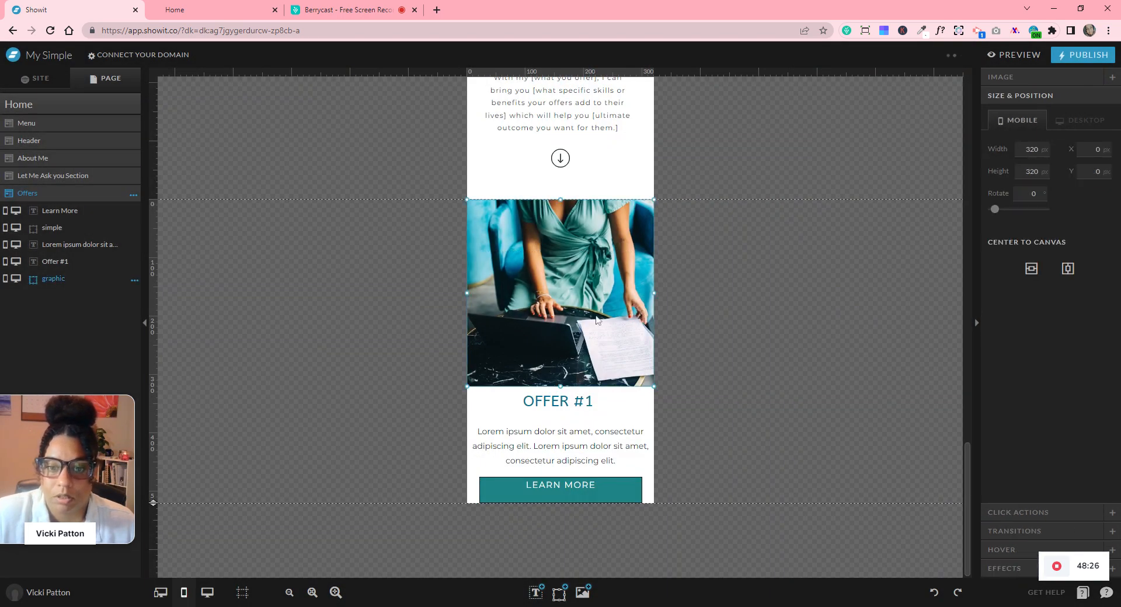
{"action": "left_click_drag", "start_coordinate": [655, 387], "coordinate": [576, 318]}
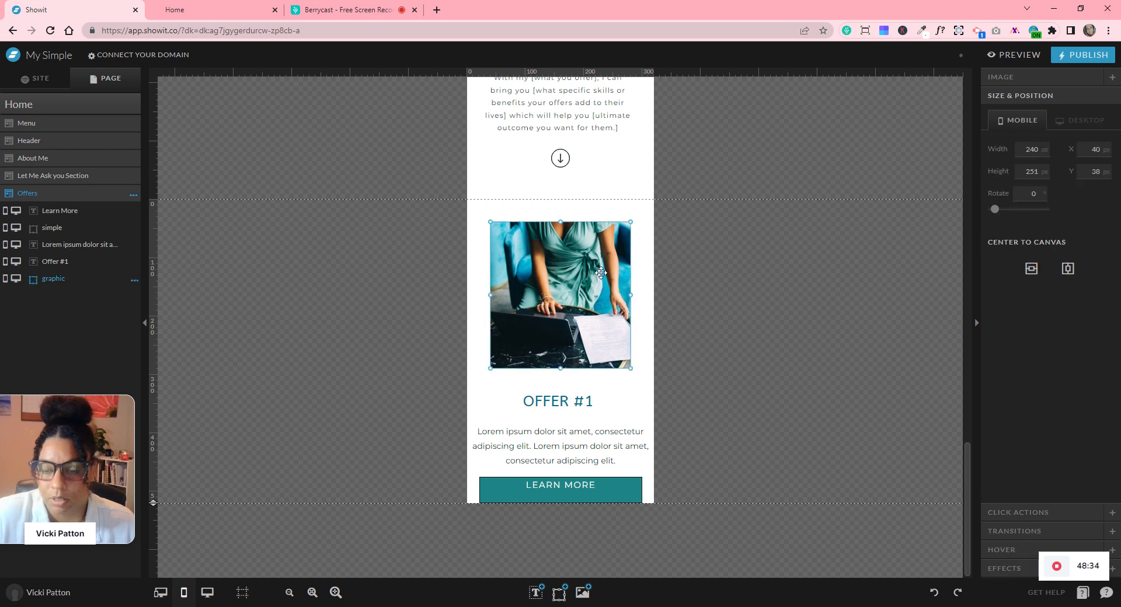
{"action": "left_click", "coordinate": [1031, 149]}
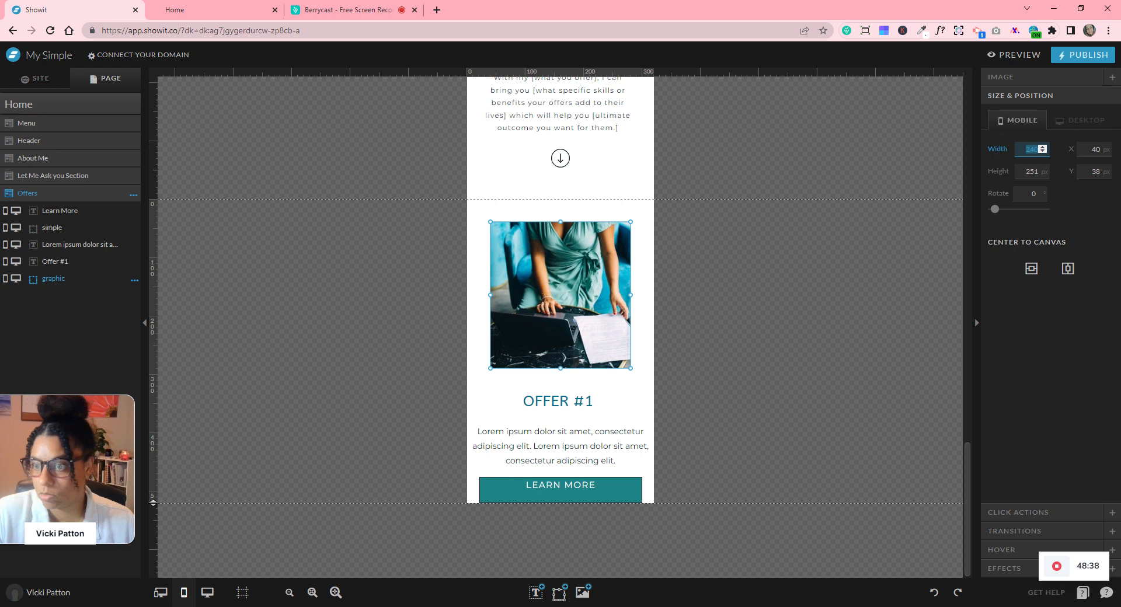
{"action": "type", "text": "250"}
{"action": "key", "text": "Tab"}
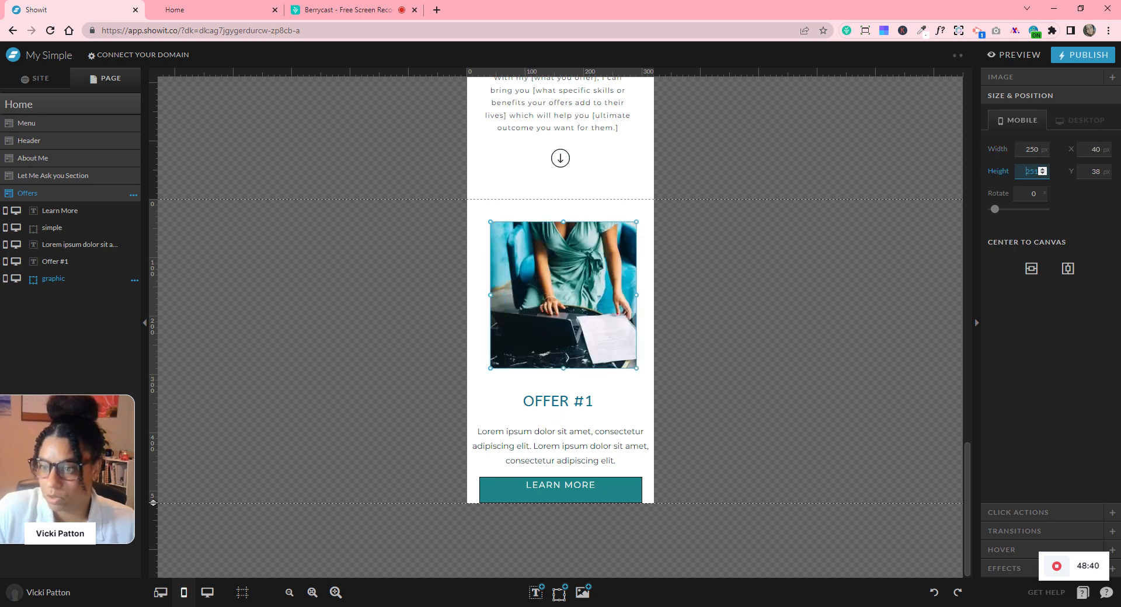
{"action": "type", "text": "250"}
{"action": "key", "text": "Return"}
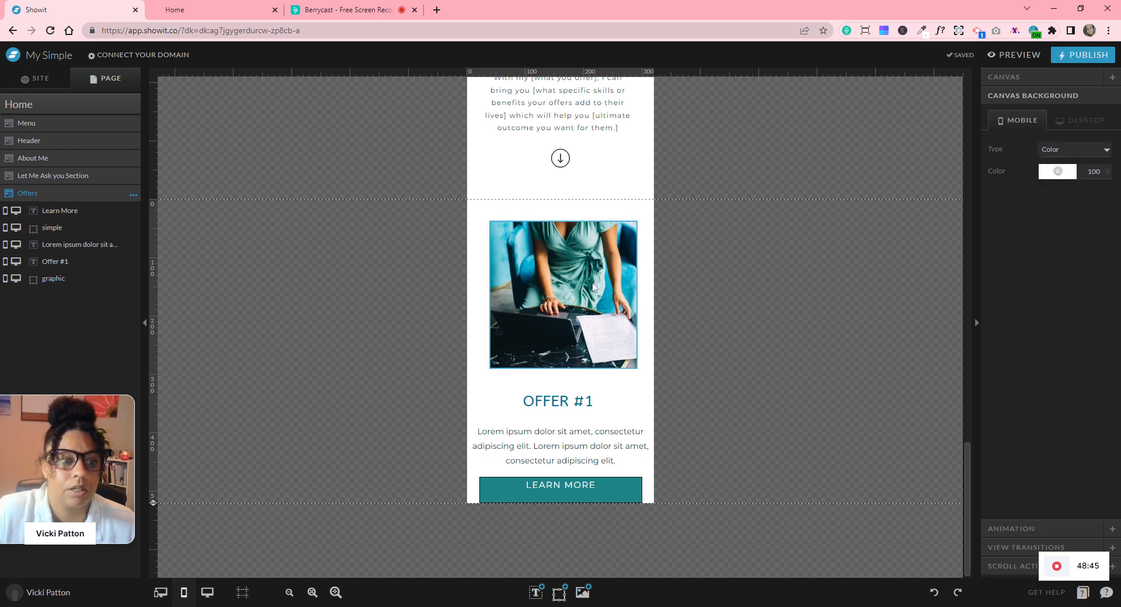
- Shift the Offer #1 photo right to centre it, then return to the desktop layout
{"action": "left_click_drag", "start_coordinate": [538, 286], "coordinate": [571, 285]}
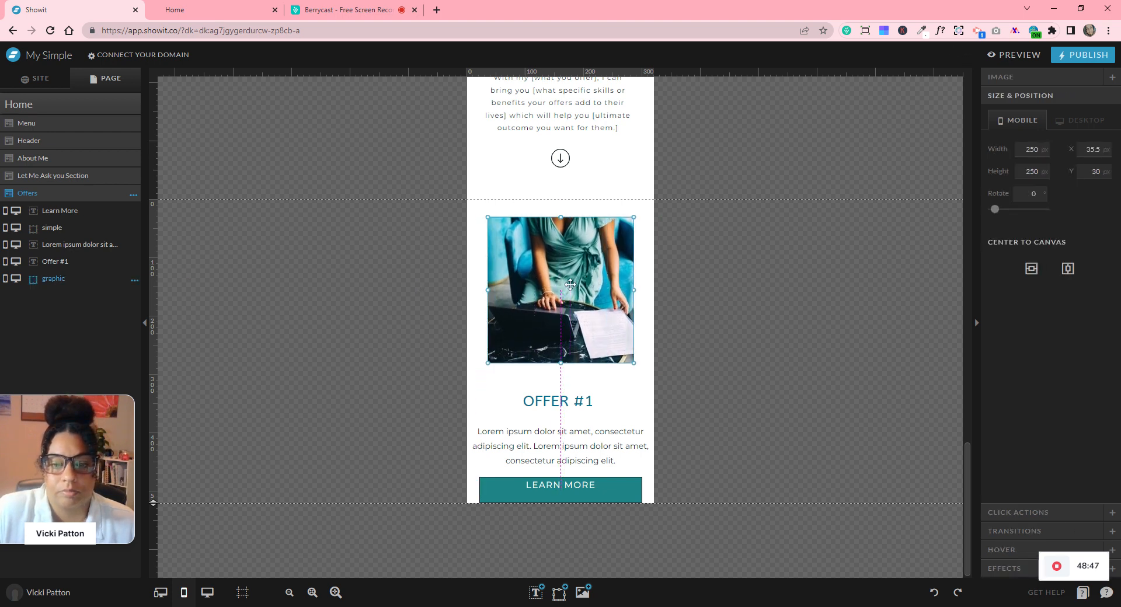
{"action": "left_click", "coordinate": [677, 320]}
{"action": "left_click", "coordinate": [207, 593]}
- Add a 330 × 330 dark rectangle and move it onto the Offer #1 photo
{"action": "scroll", "coordinate": [682, 434], "scroll_direction": "down", "scroll_amount": 10}
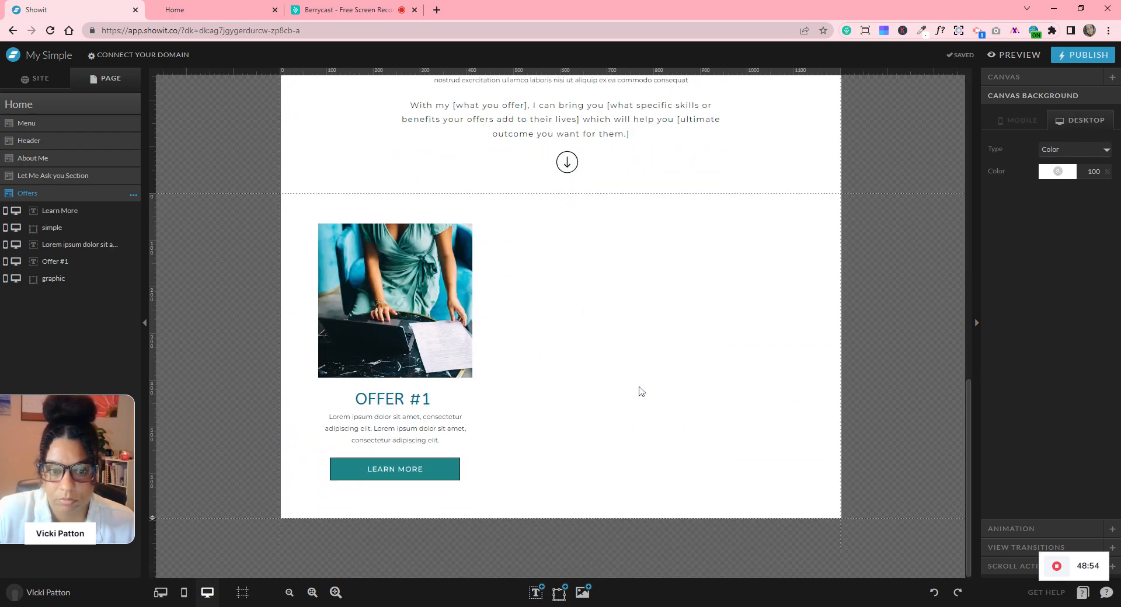
{"action": "scroll", "coordinate": [639, 387], "scroll_direction": "up", "scroll_amount": 8}
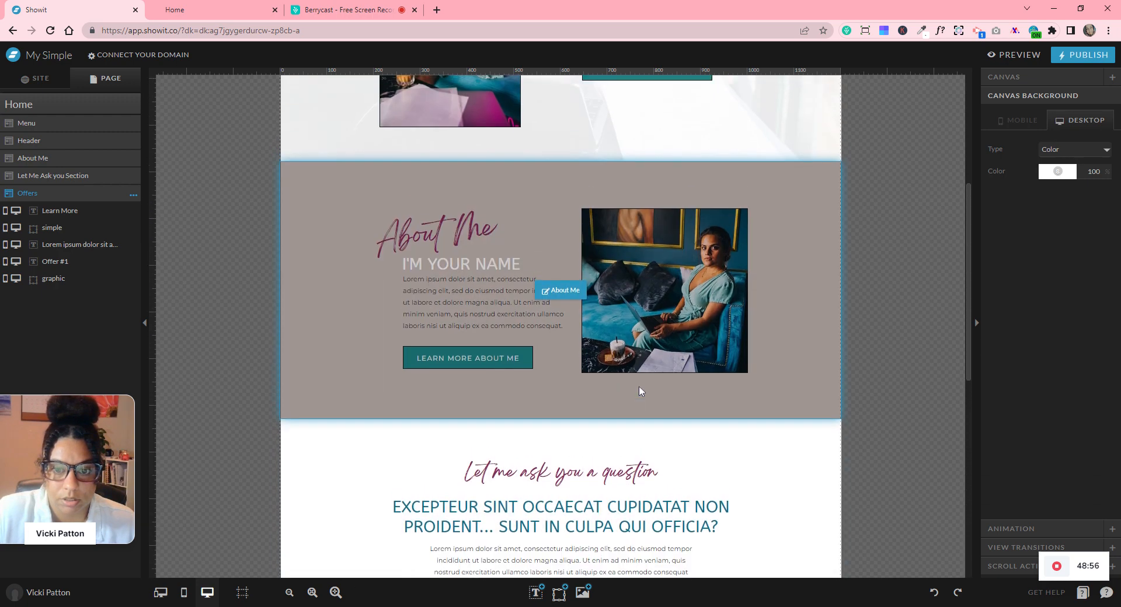
{"action": "scroll", "coordinate": [869, 411], "scroll_direction": "down", "scroll_amount": 10}
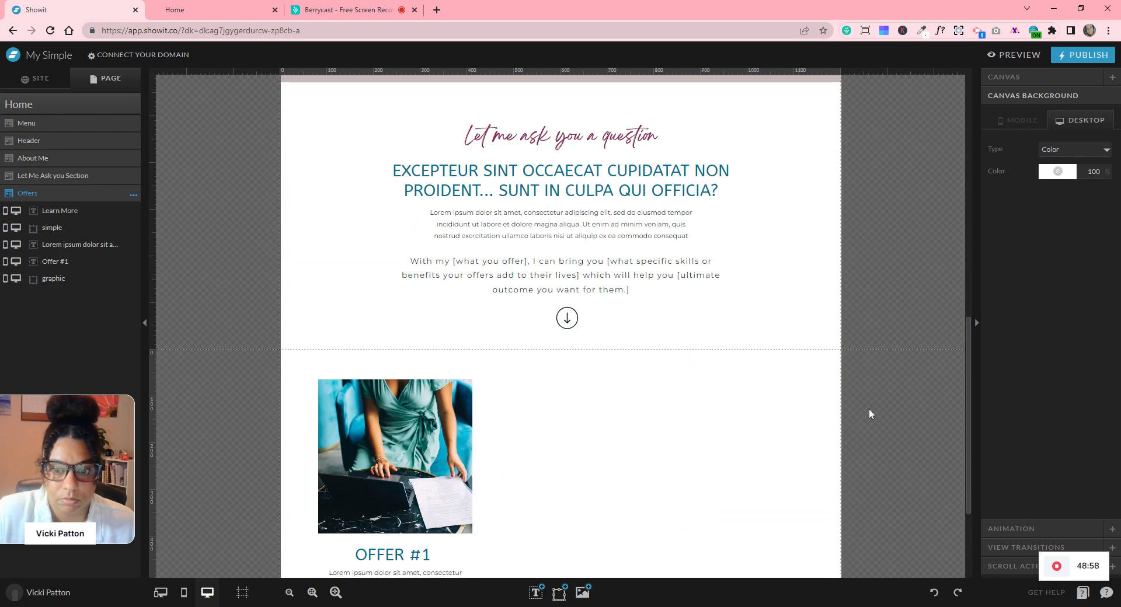
{"action": "left_click", "coordinate": [408, 339]}
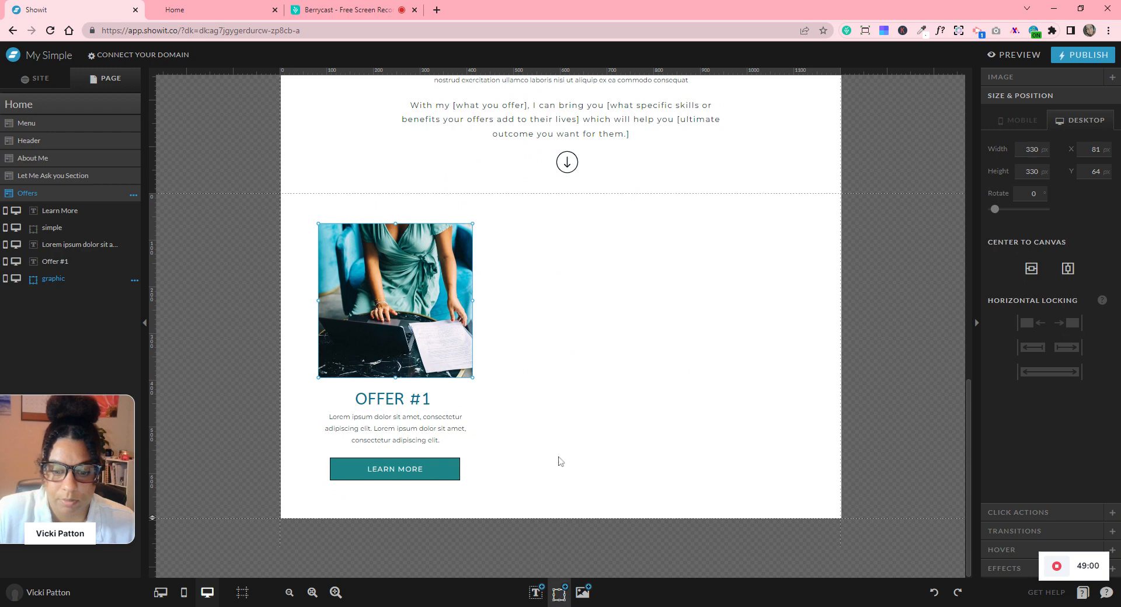
{"action": "mouse_move", "coordinate": [558, 587]}
{"action": "left_click", "coordinate": [542, 485]}
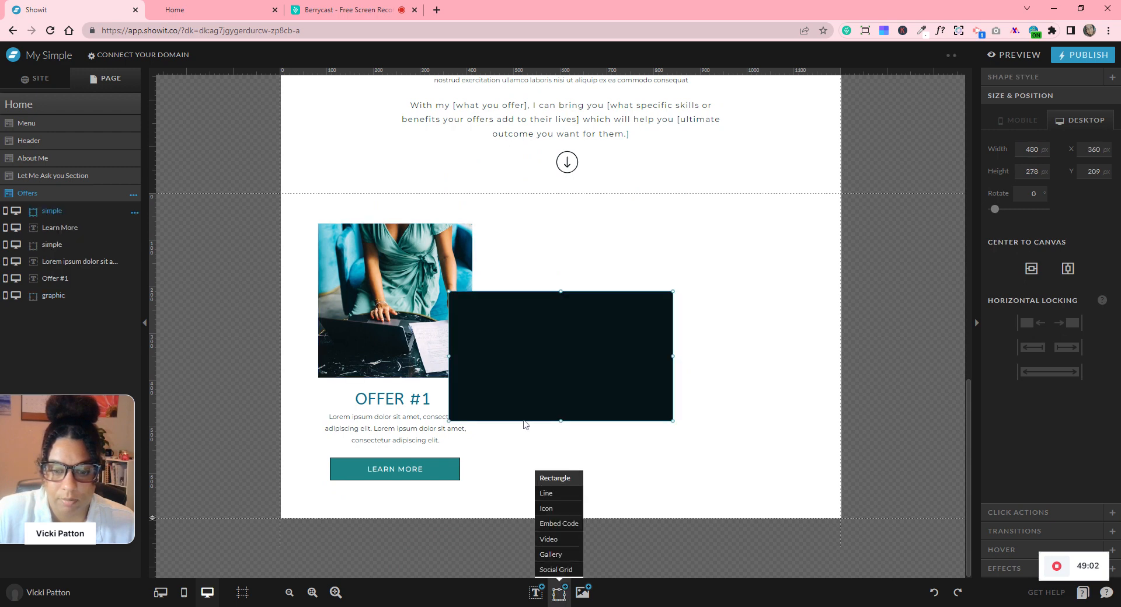
{"action": "left_click", "coordinate": [376, 264]}
{"action": "left_click", "coordinate": [534, 332]}
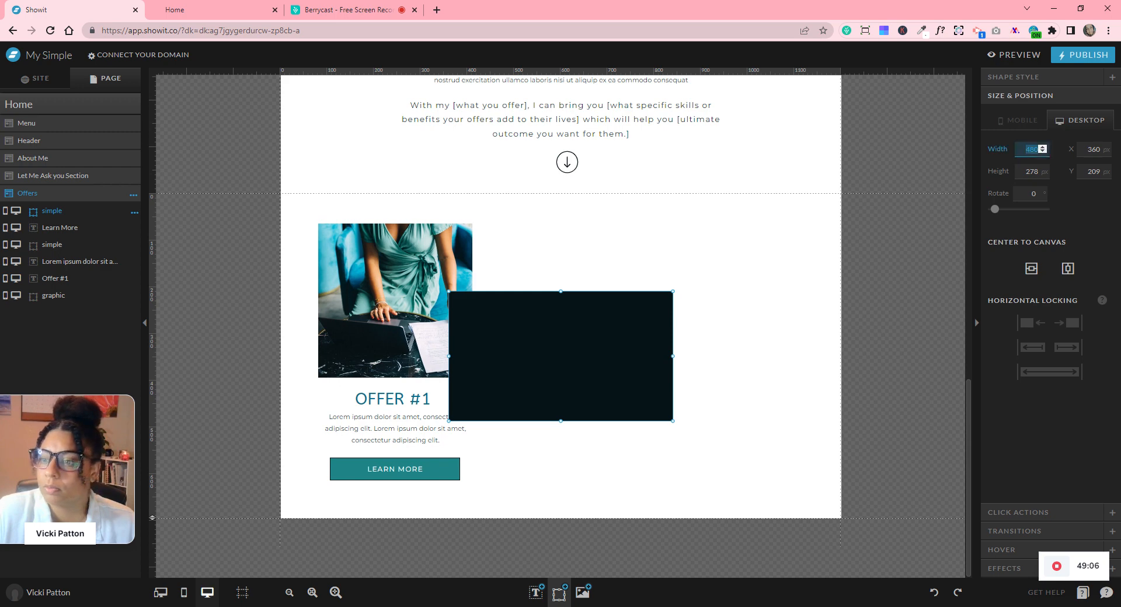
{"action": "type", "text": "330"}
{"action": "key", "text": "Tab"}
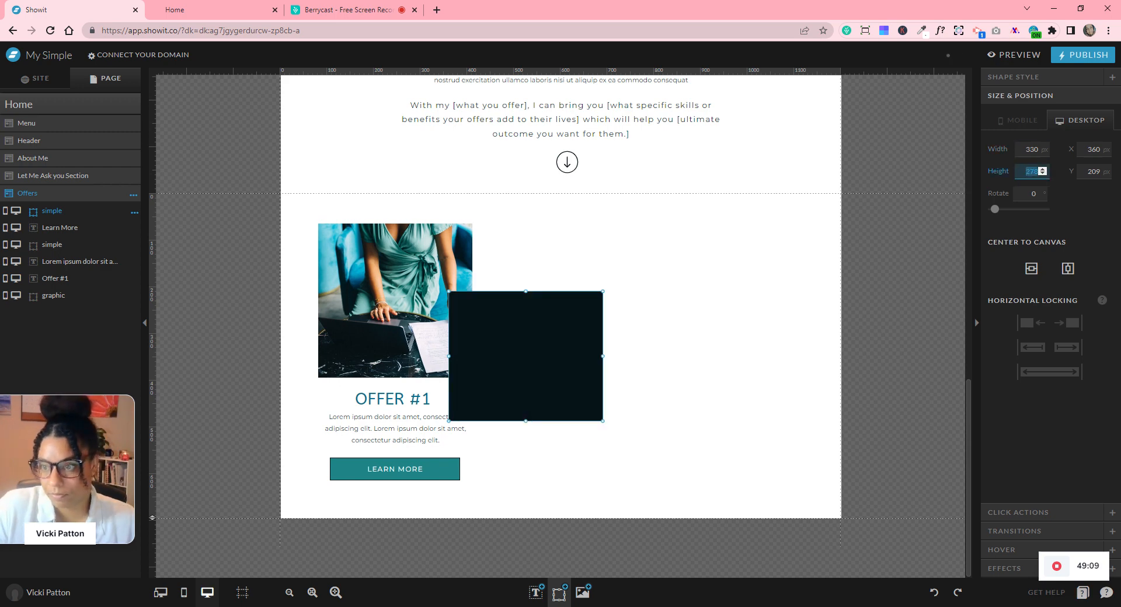
{"action": "type", "text": "330"}
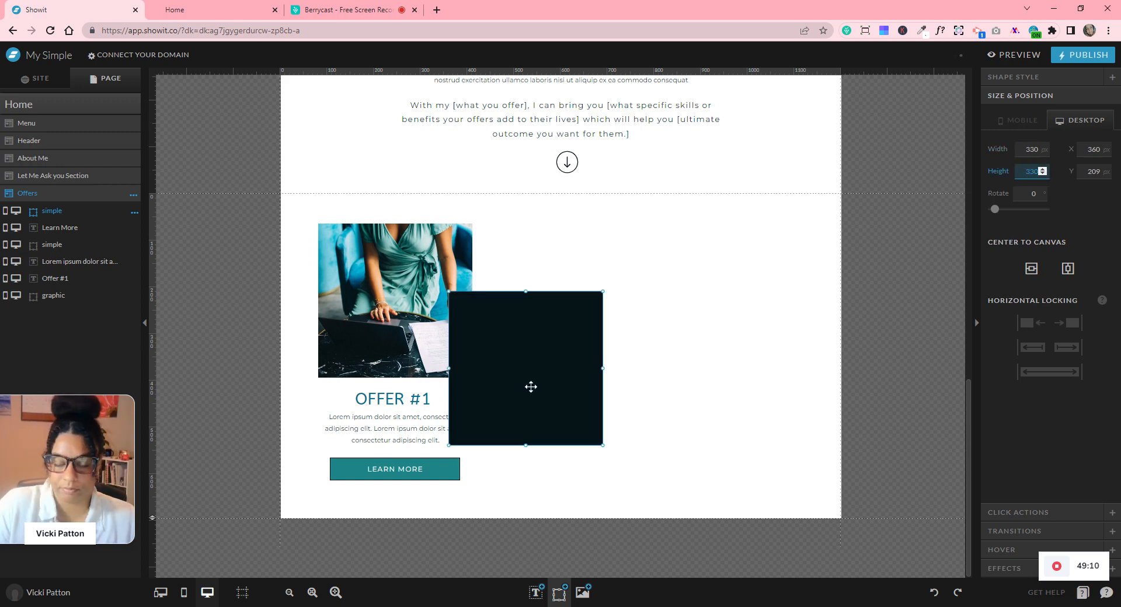
{"action": "left_click_drag", "start_coordinate": [497, 313], "coordinate": [351, 235]}
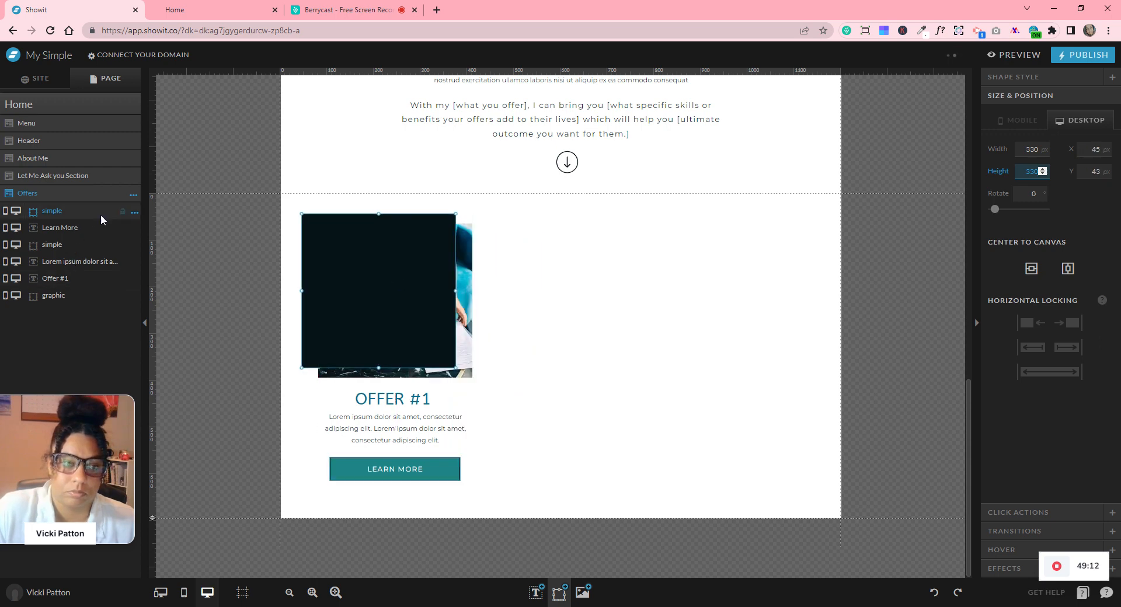
- Rename the rectangle layer 'image frame', send it behind the photo and offset it
{"action": "left_click", "coordinate": [134, 212]}
{"action": "left_click", "coordinate": [135, 233]}
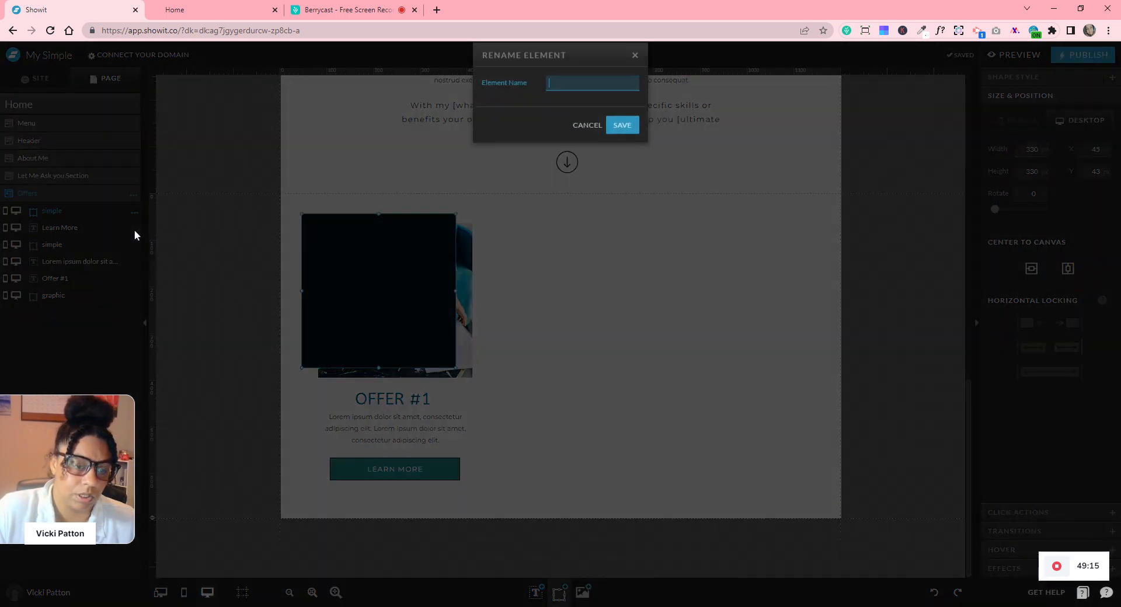
{"action": "type", "text": "image"}
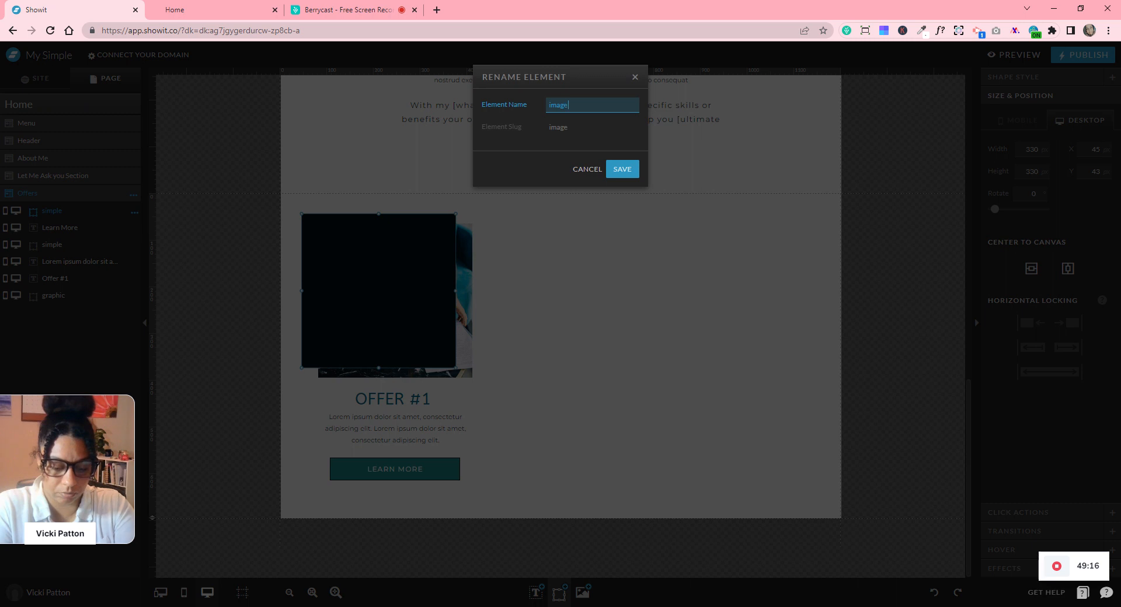
{"action": "key", "text": "Return"}
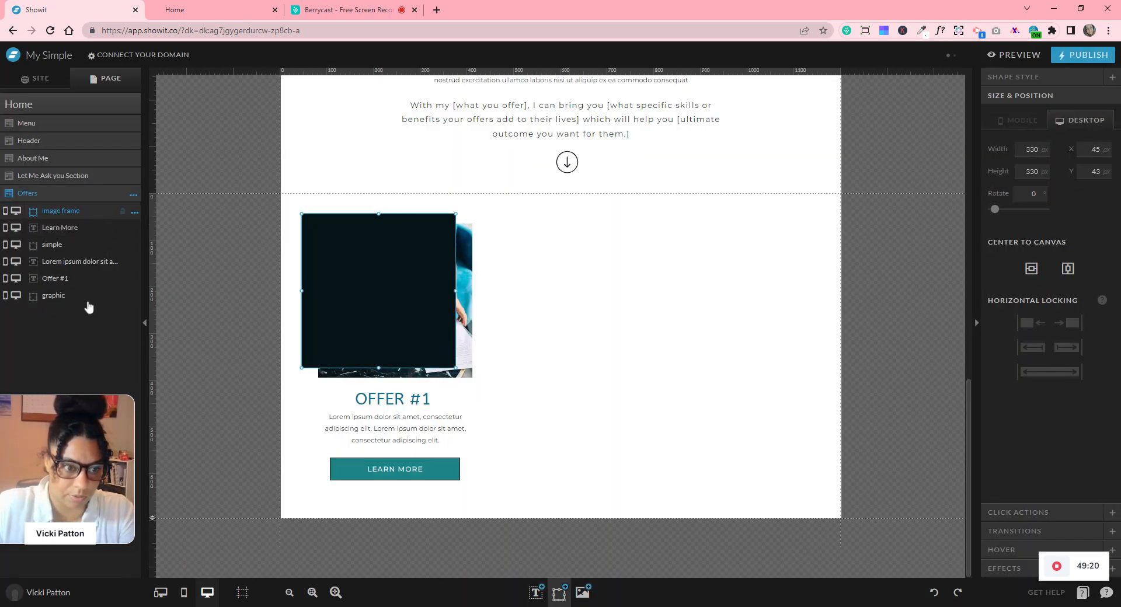
{"action": "left_click_drag", "start_coordinate": [108, 266], "coordinate": [87, 306]}
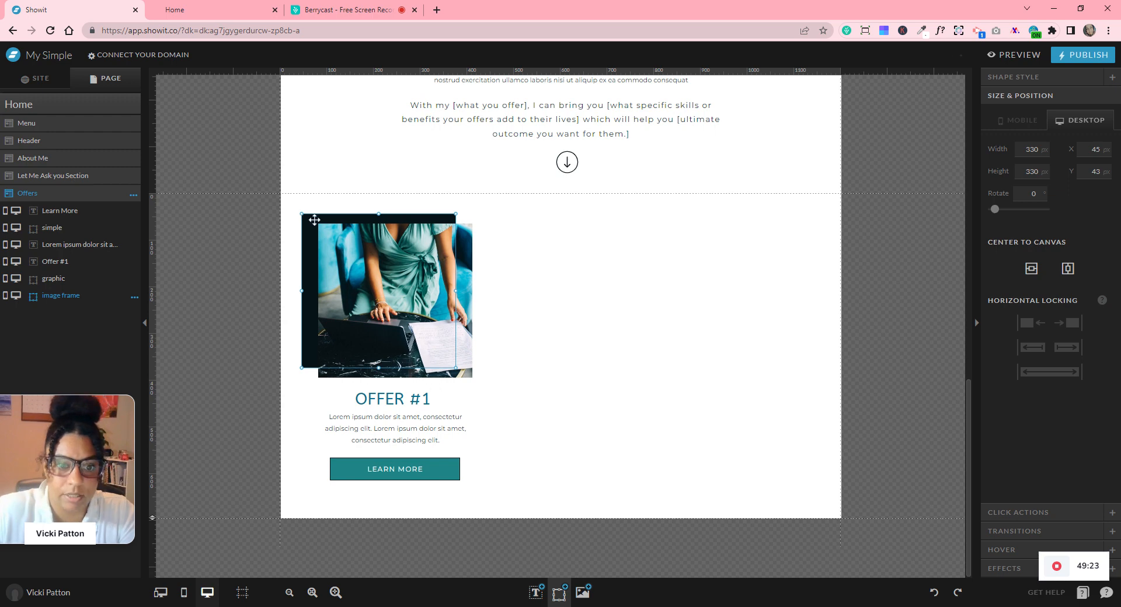
{"action": "left_click_drag", "start_coordinate": [311, 217], "coordinate": [328, 228]}
- Make the image frame 332 × 332 px and centre it with the photo
{"action": "left_click", "coordinate": [1044, 147]}
{"action": "left_click", "coordinate": [1044, 148]}
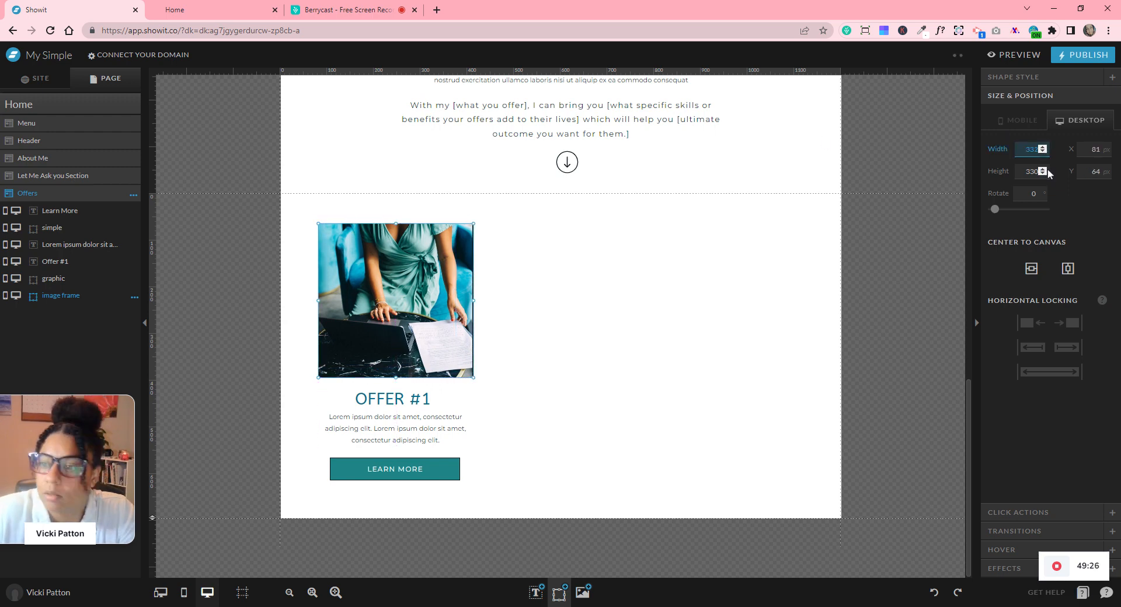
{"action": "left_click", "coordinate": [1044, 170]}
{"action": "left_click", "coordinate": [1043, 170]}
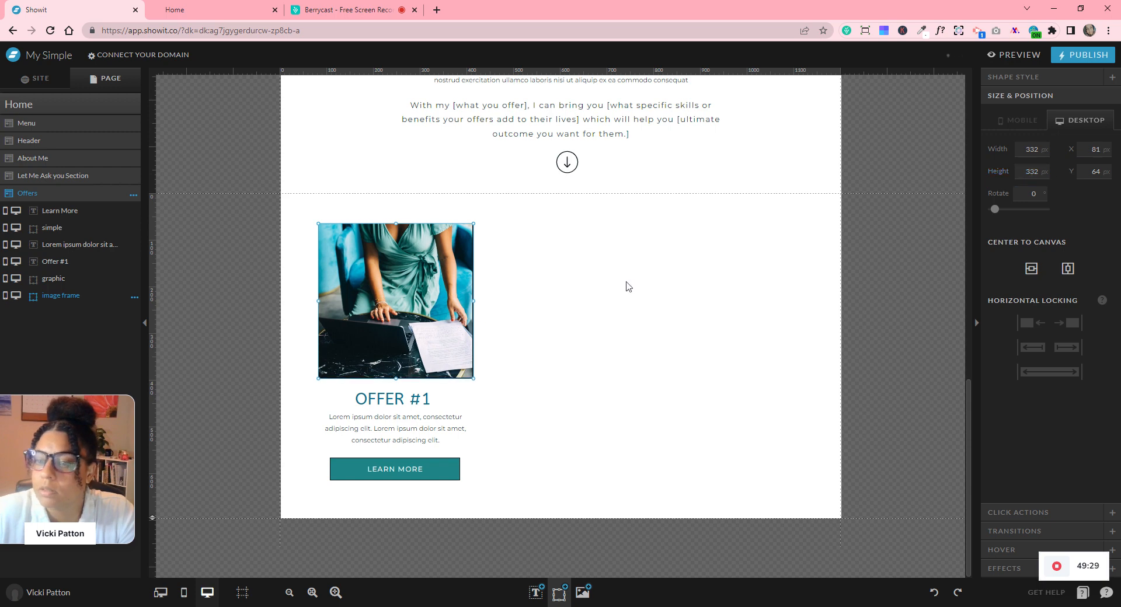
{"action": "left_click_drag", "start_coordinate": [284, 299], "coordinate": [463, 291]}
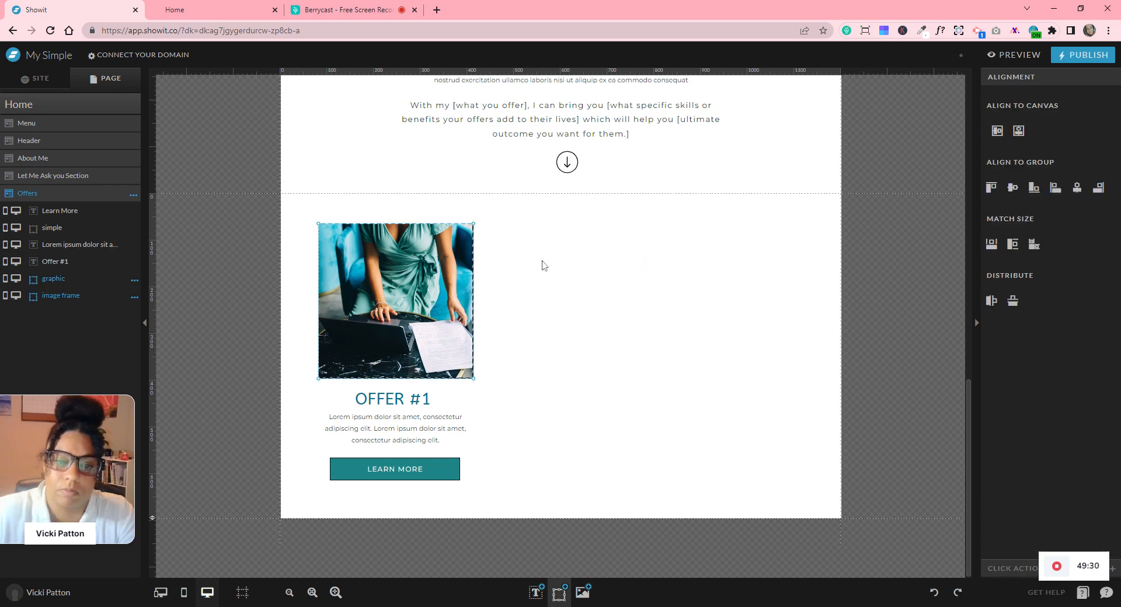
{"action": "left_click", "coordinate": [1013, 188]}
{"action": "left_click", "coordinate": [1078, 187]}
{"action": "left_click", "coordinate": [595, 288]}
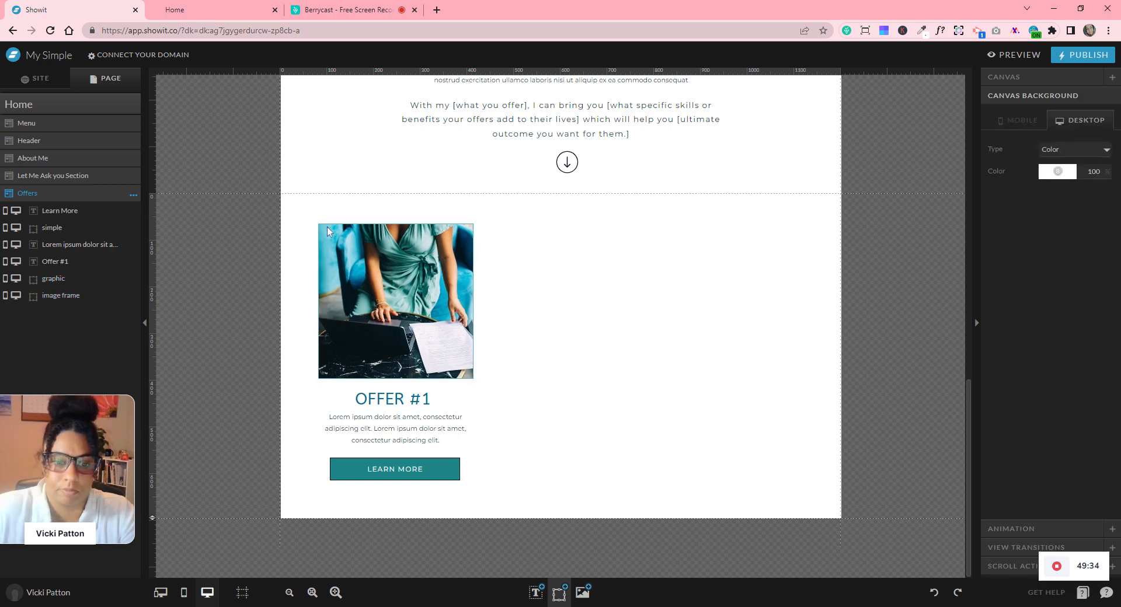
- Centre-align all Offer #1 column elements under the image
{"action": "left_click_drag", "start_coordinate": [361, 204], "coordinate": [435, 479]}
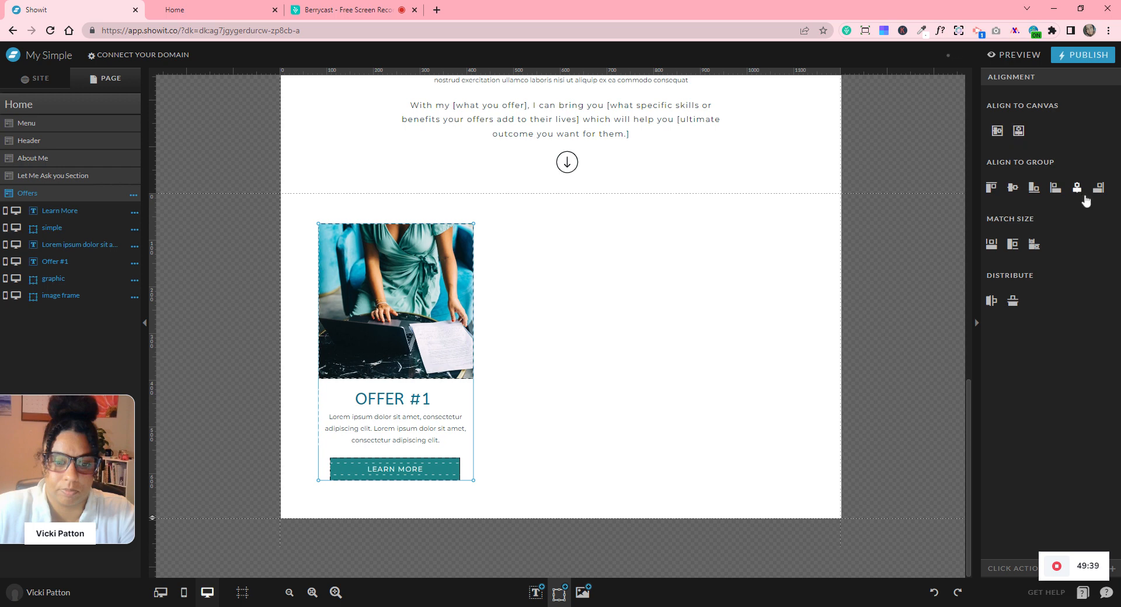
{"action": "left_click", "coordinate": [1084, 196]}
{"action": "left_click", "coordinate": [535, 333]}
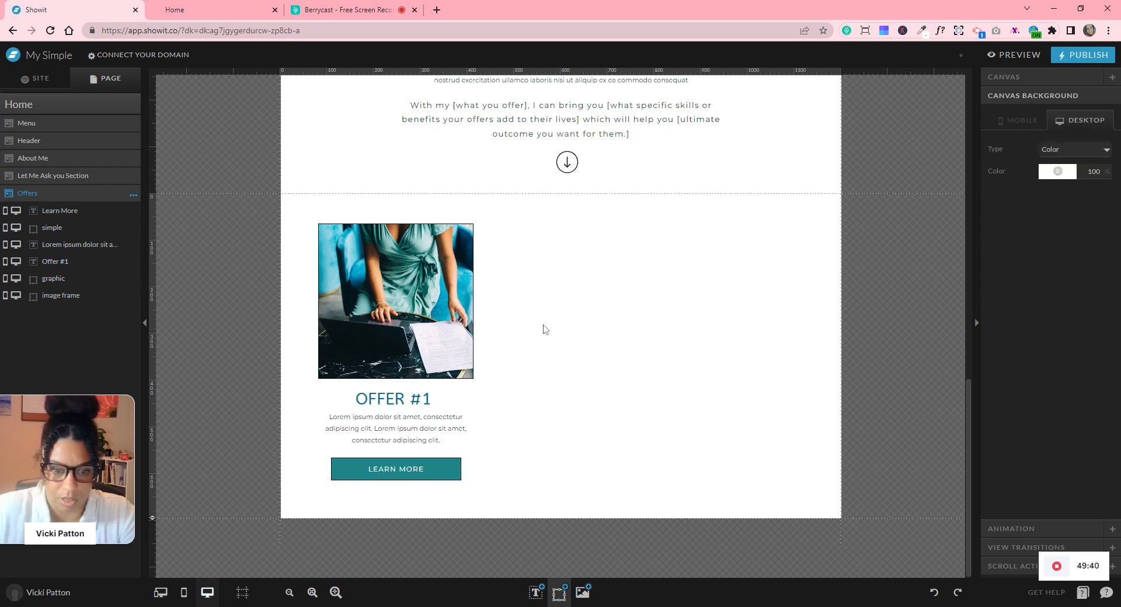
- Refresh the editor after the 'Oh dear' auto-save error and show the Offers mobile layout only
{"action": "left_click", "coordinate": [183, 592]}
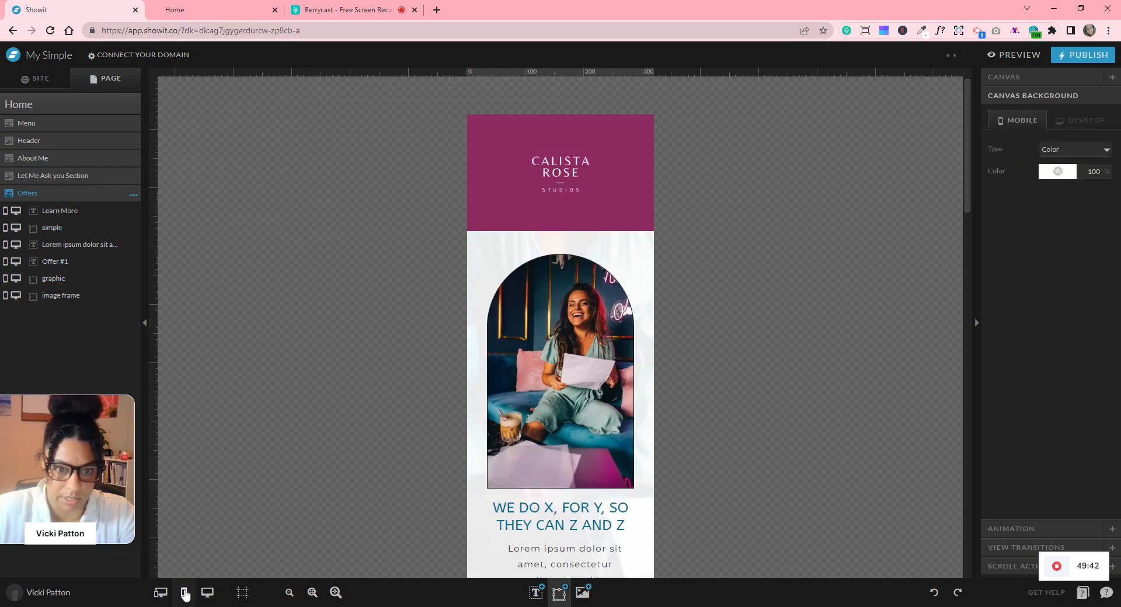
{"action": "scroll", "coordinate": [633, 345], "scroll_direction": "down", "scroll_amount": 10}
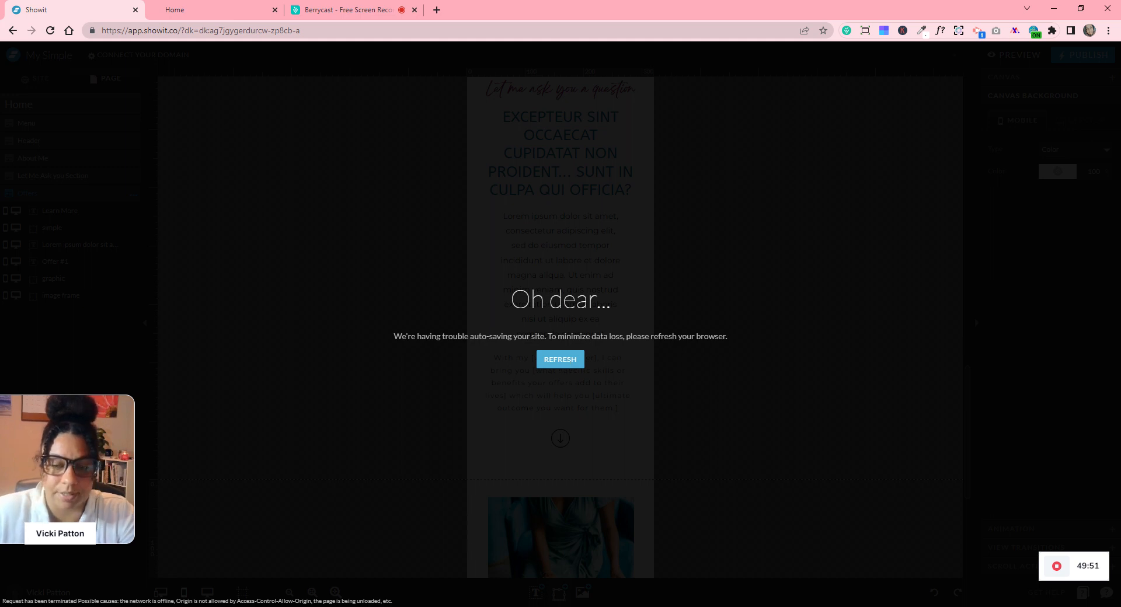
{"action": "left_click", "coordinate": [565, 361]}
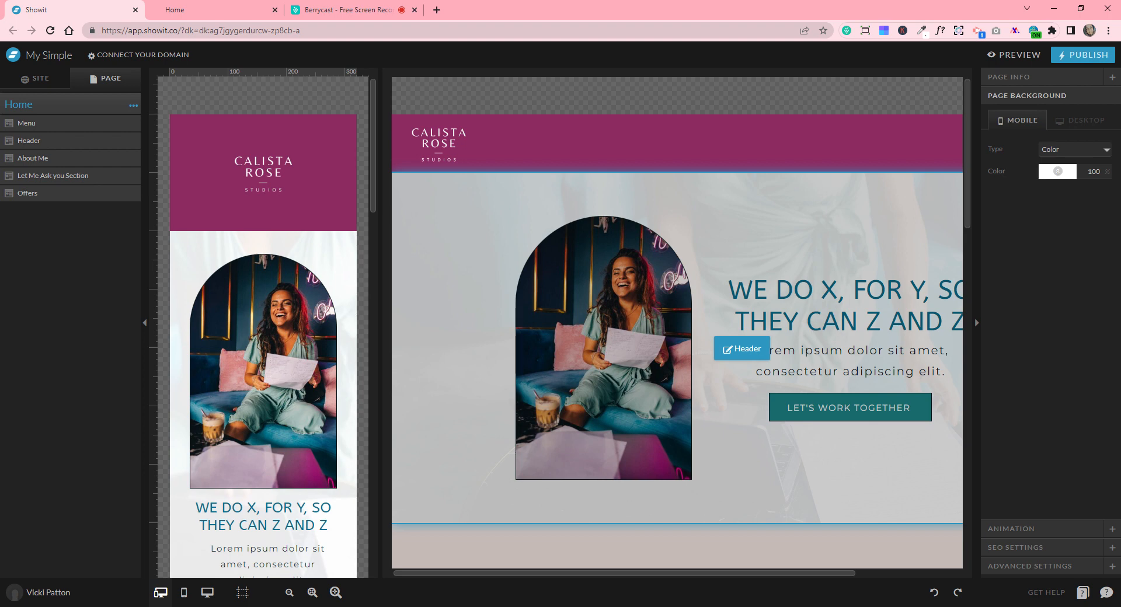
{"action": "scroll", "coordinate": [522, 320], "scroll_direction": "down", "scroll_amount": 15}
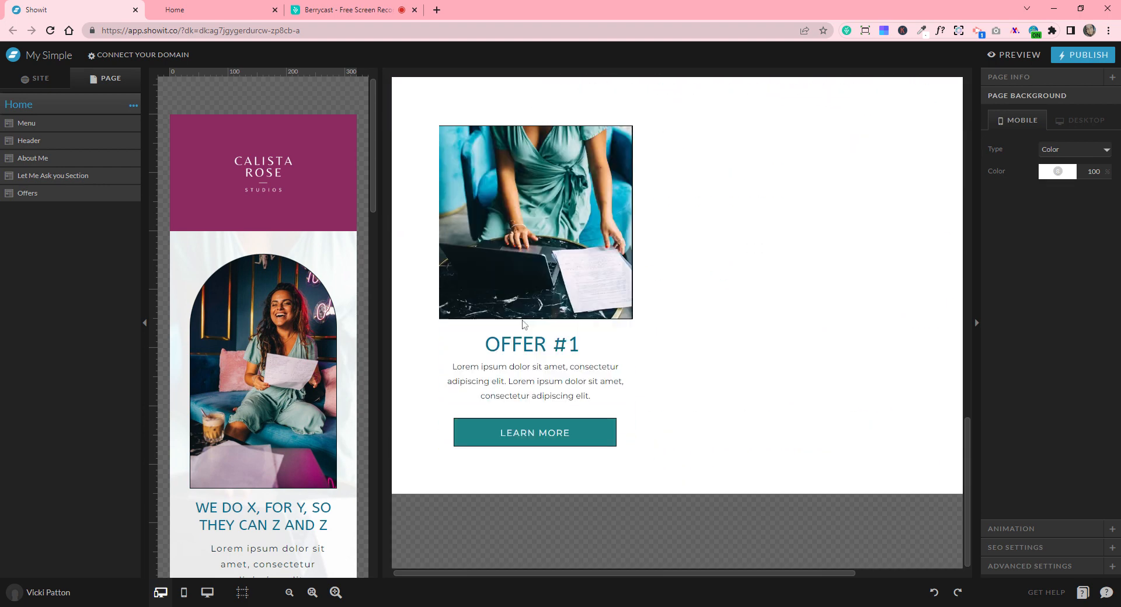
{"action": "scroll", "coordinate": [347, 403], "scroll_direction": "down", "scroll_amount": 15}
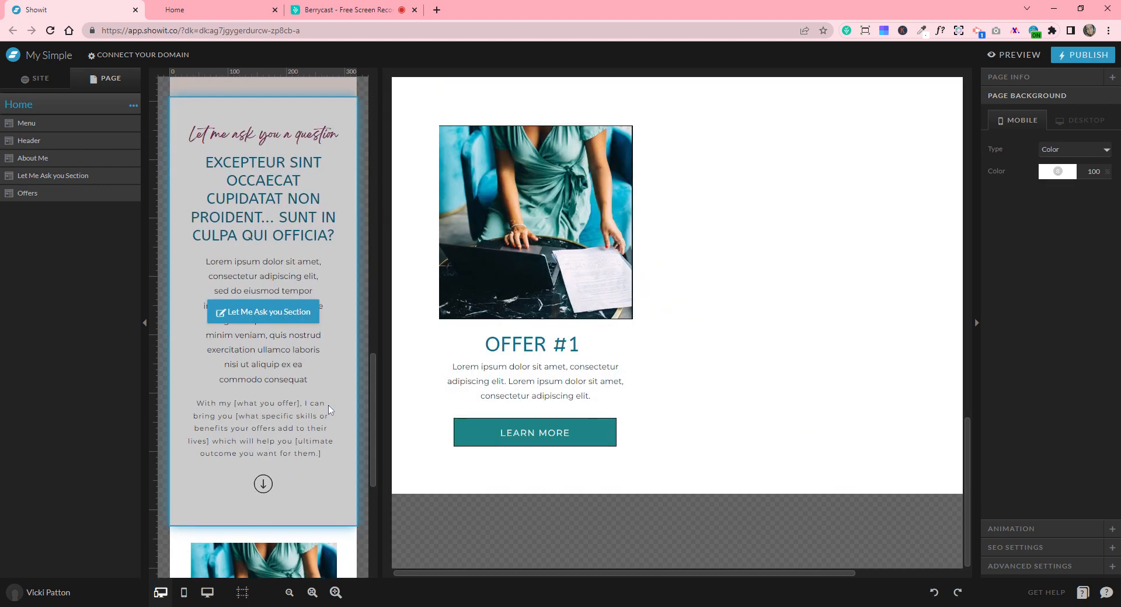
{"action": "left_click", "coordinate": [185, 597]}
{"action": "left_click", "coordinate": [615, 408]}
- Resize the mobile image frame to 252 × 252 px and move it behind the photo
{"action": "left_click", "coordinate": [612, 419]}
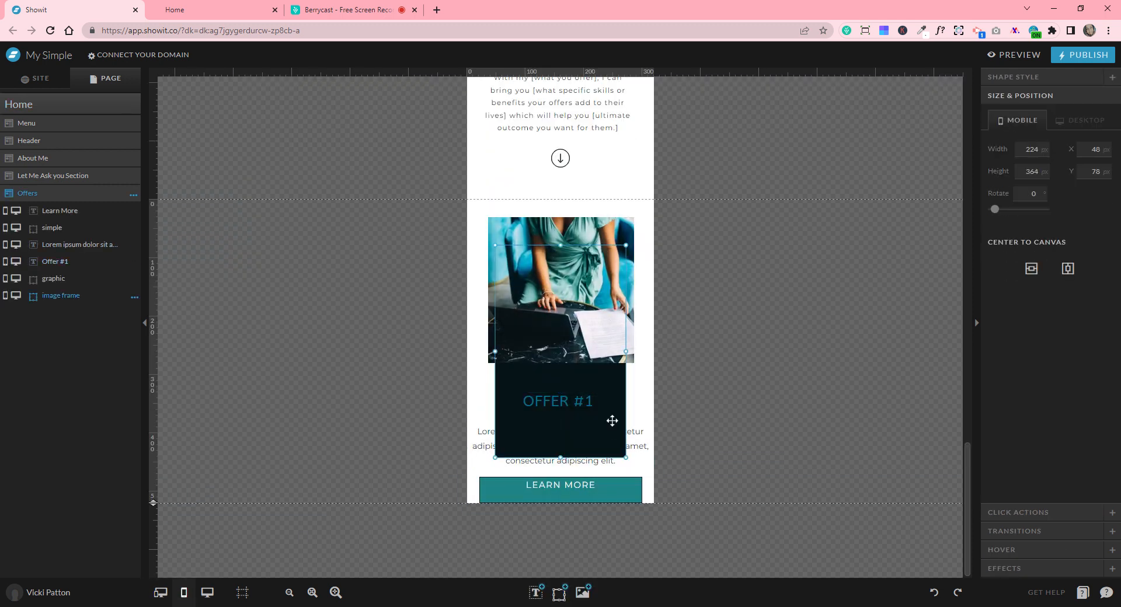
{"action": "left_click_drag", "start_coordinate": [610, 421], "coordinate": [474, 380]}
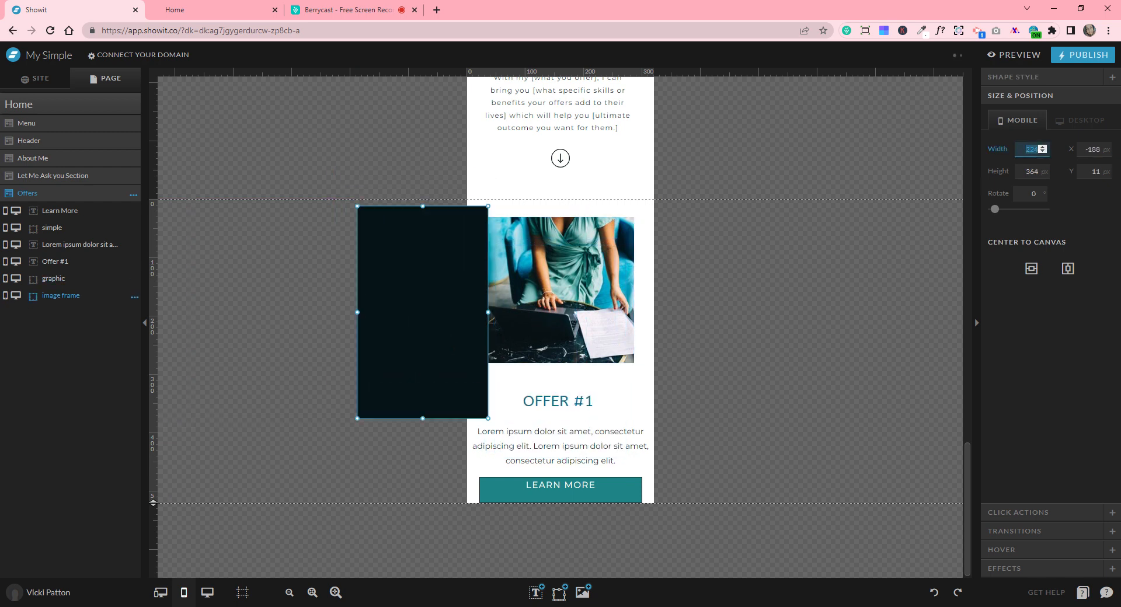
{"action": "type", "text": "252"}
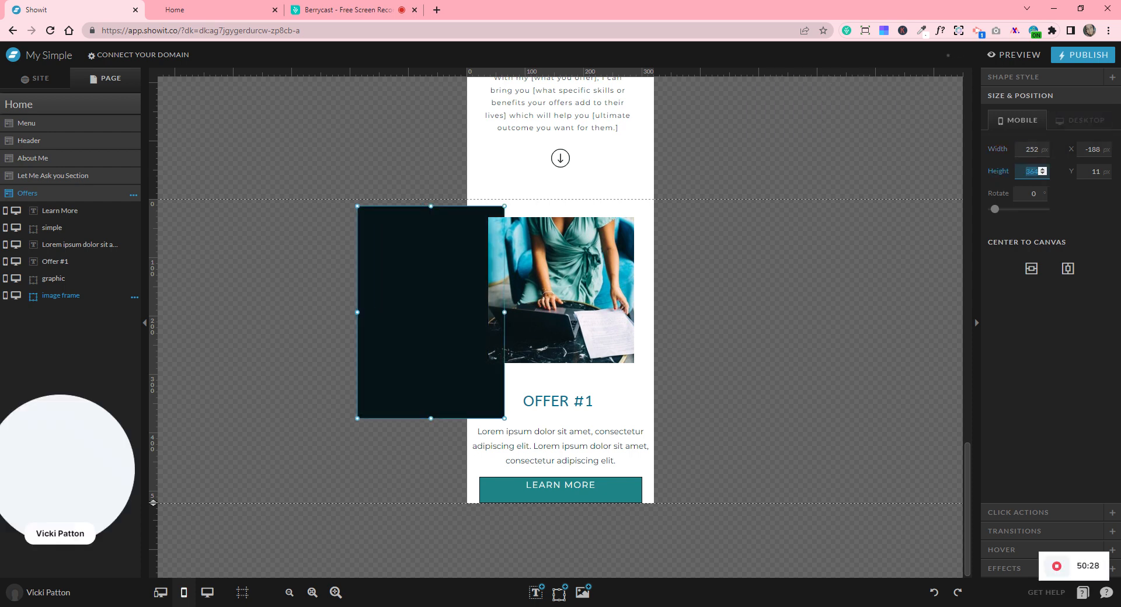
{"action": "type", "text": "252"}
{"action": "key", "text": "Return"}
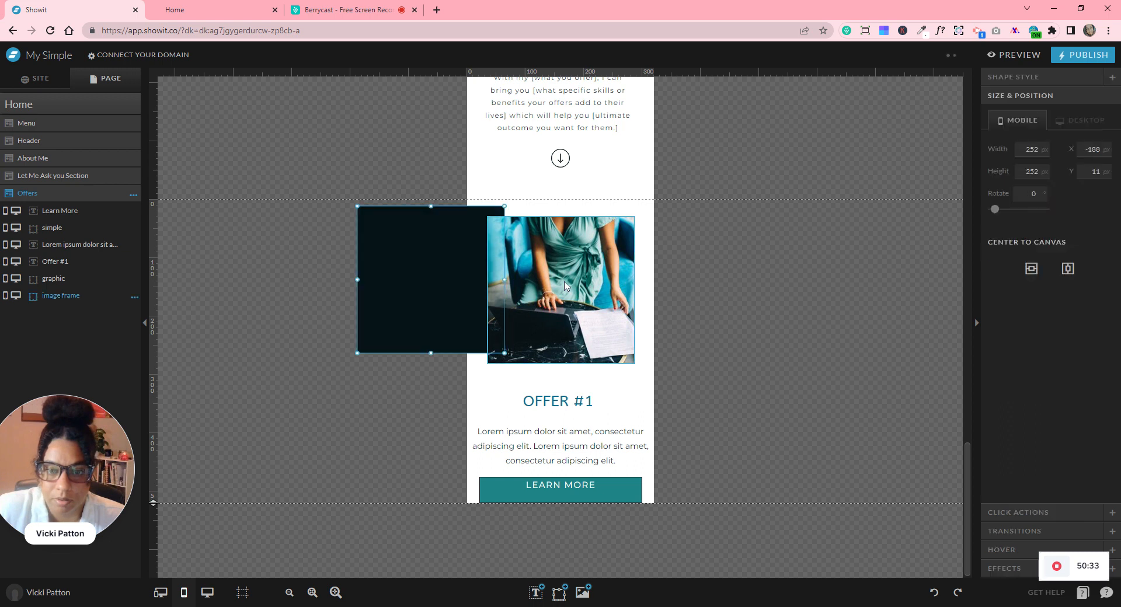
{"action": "left_click", "coordinate": [269, 289]}
{"action": "left_click", "coordinate": [404, 269]}
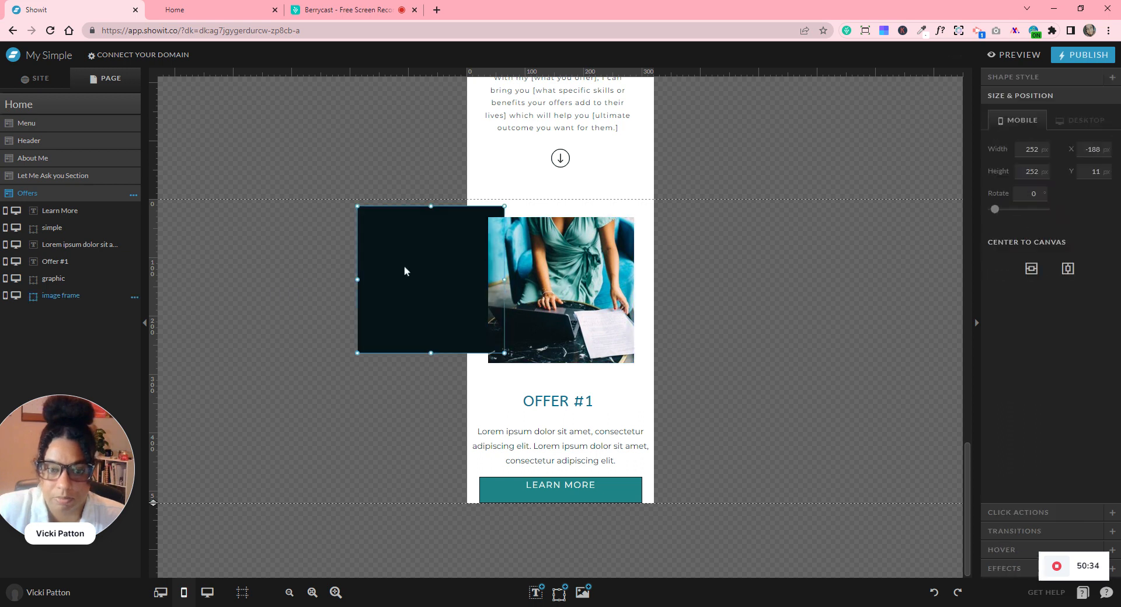
{"action": "left_click_drag", "start_coordinate": [404, 268], "coordinate": [531, 267]}
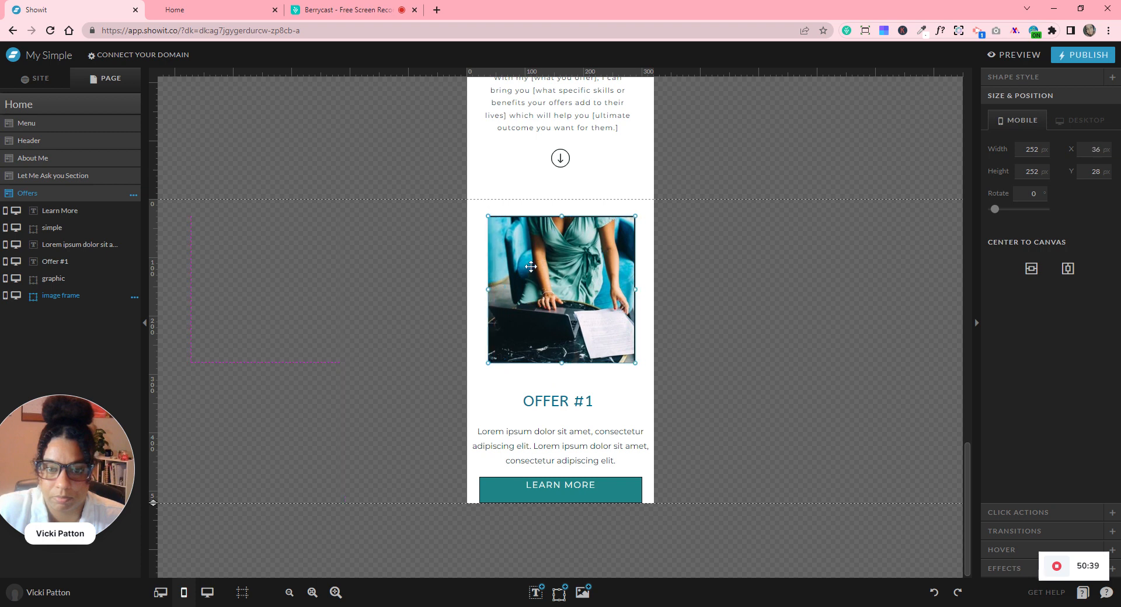
- Align the frame and photo with each other and centre both on the mobile canvas
{"action": "left_click", "coordinate": [691, 270]}
{"action": "left_click_drag", "start_coordinate": [744, 268], "coordinate": [465, 291]}
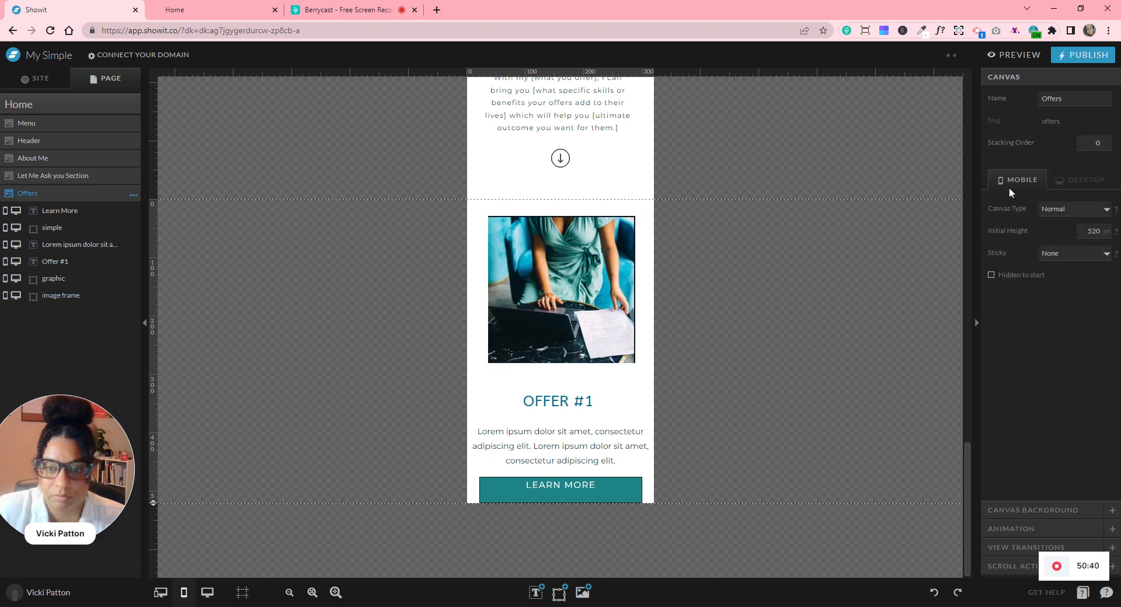
{"action": "left_click", "coordinate": [1079, 188]}
{"action": "left_click", "coordinate": [768, 243]}
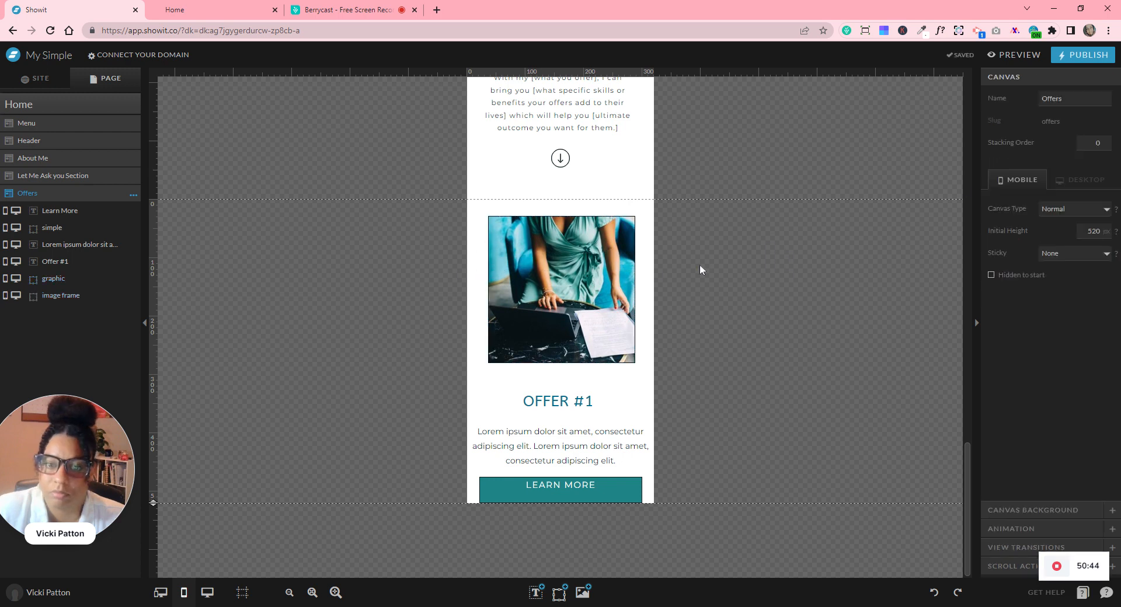
{"action": "left_click_drag", "start_coordinate": [701, 269], "coordinate": [601, 286]}
{"action": "left_click", "coordinate": [1020, 133]}
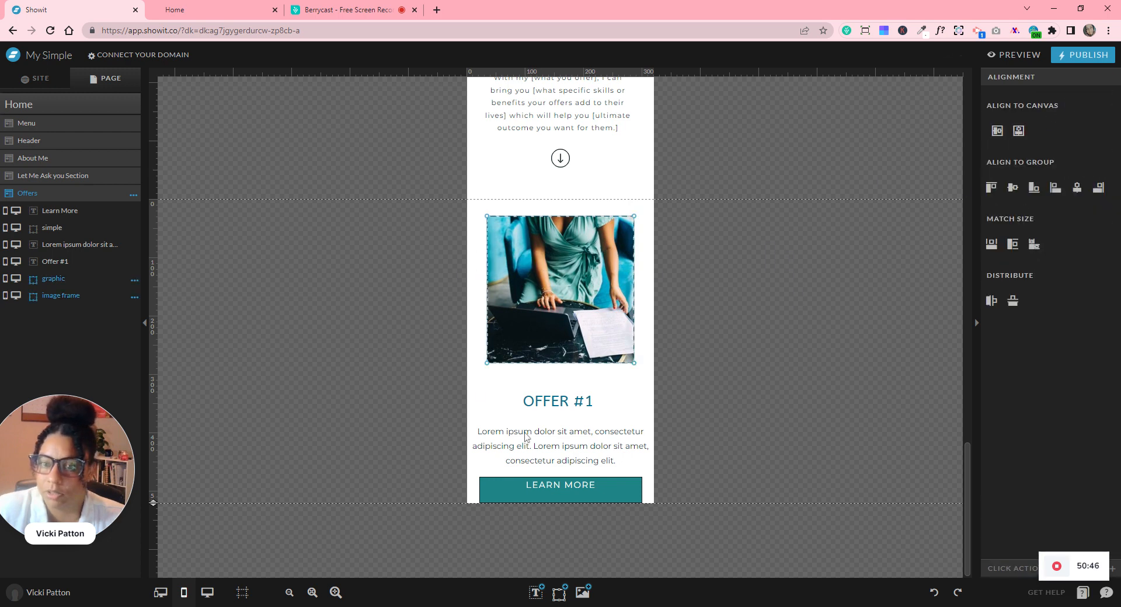
- Move the OFFER #1 title and its description up under the photo
{"action": "left_click", "coordinate": [584, 402]}
{"action": "left_click_drag", "start_coordinate": [586, 386], "coordinate": [587, 375]}
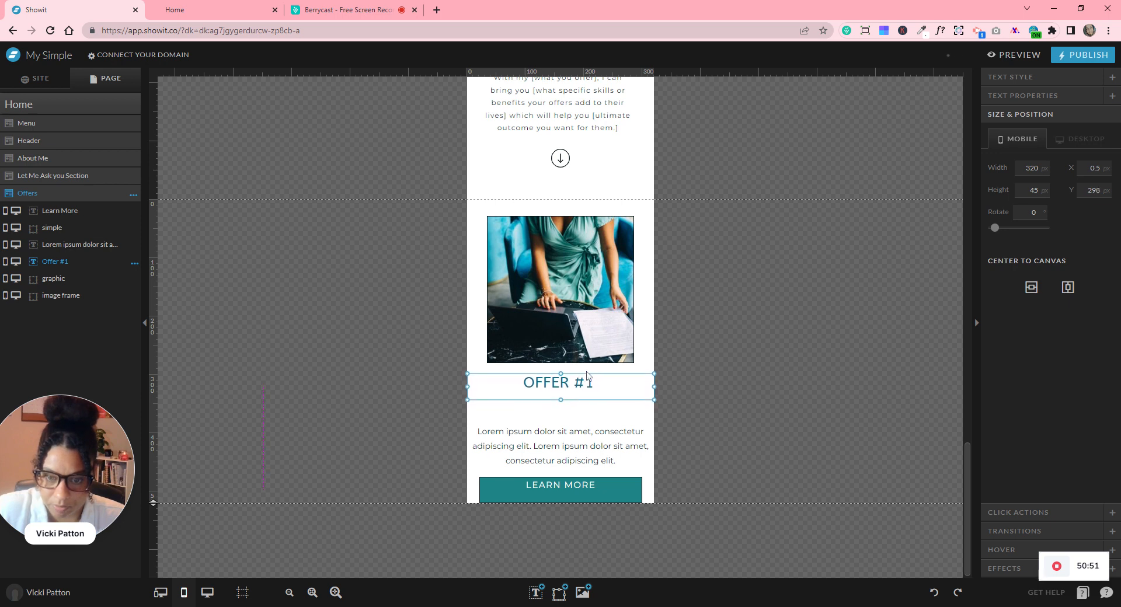
{"action": "left_click", "coordinate": [583, 432]}
{"action": "left_click_drag", "start_coordinate": [584, 432], "coordinate": [583, 416]}
- Set the description width to 206 px and centre it on the canvas
{"action": "scroll", "coordinate": [584, 415], "scroll_direction": "up", "scroll_amount": 3}
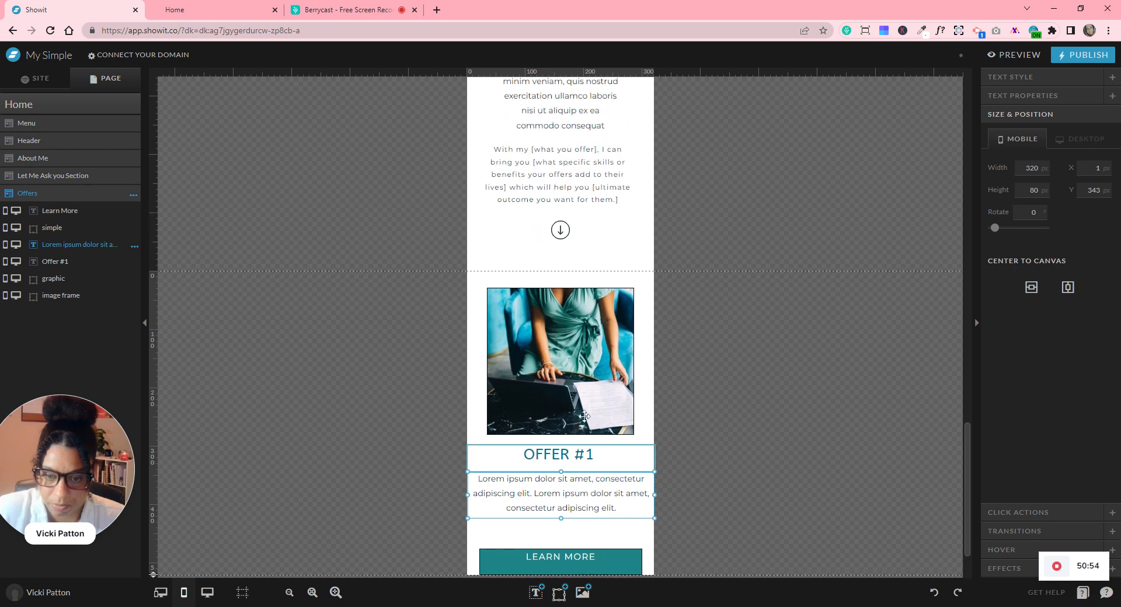
{"action": "left_click", "coordinate": [556, 199]}
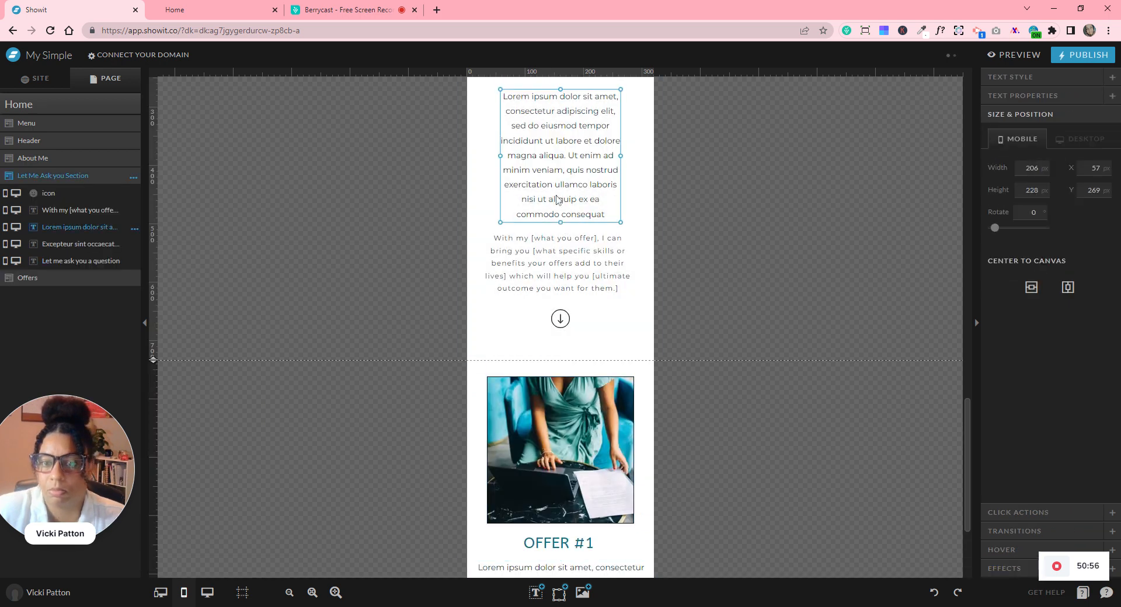
{"action": "scroll", "coordinate": [586, 305], "scroll_direction": "down", "scroll_amount": 3}
{"action": "left_click", "coordinate": [588, 411]}
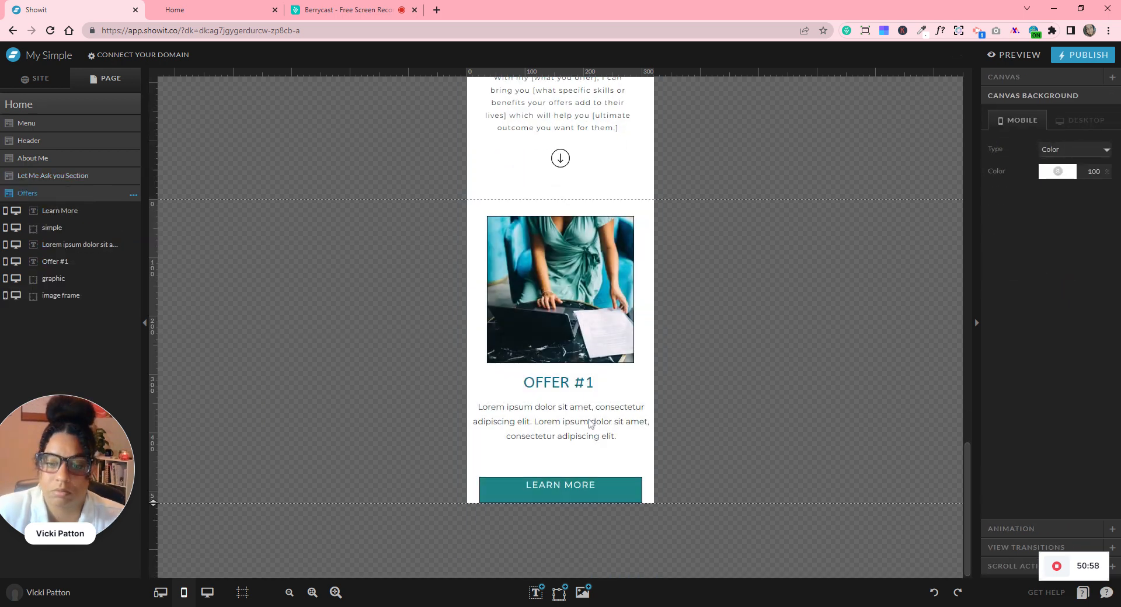
{"action": "left_click", "coordinate": [1030, 167]}
{"action": "type", "text": "206"}
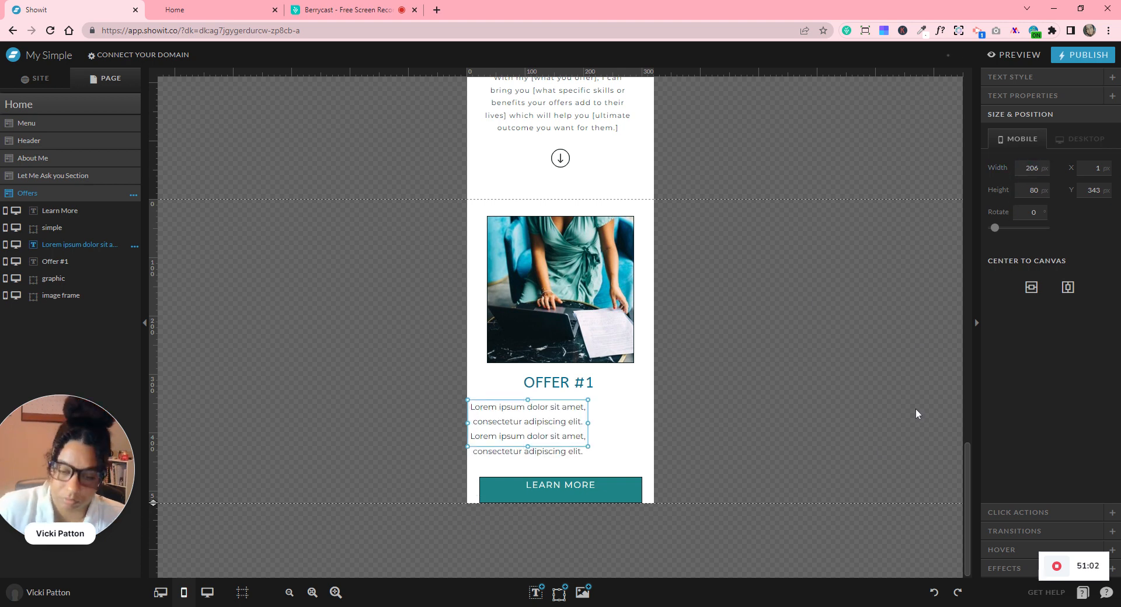
{"action": "left_click", "coordinate": [1068, 288]}
- Make the description box taller and extend the Offers section below LEARN MORE
{"action": "left_click_drag", "start_coordinate": [558, 446], "coordinate": [560, 459]}
{"action": "left_click", "coordinate": [169, 519]}
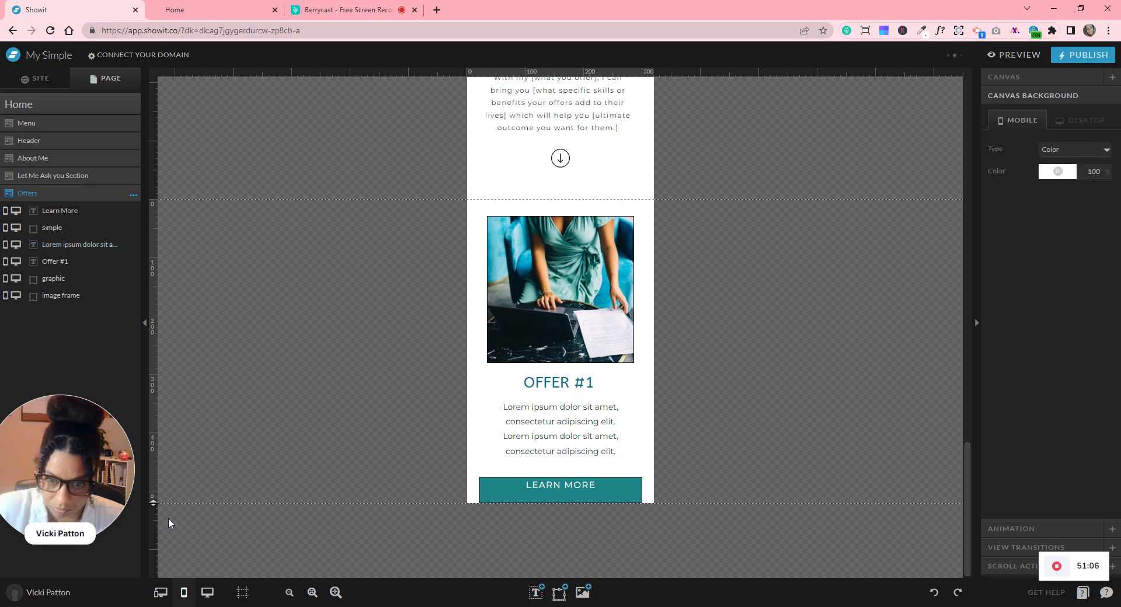
{"action": "left_click_drag", "start_coordinate": [162, 551], "coordinate": [161, 564]}
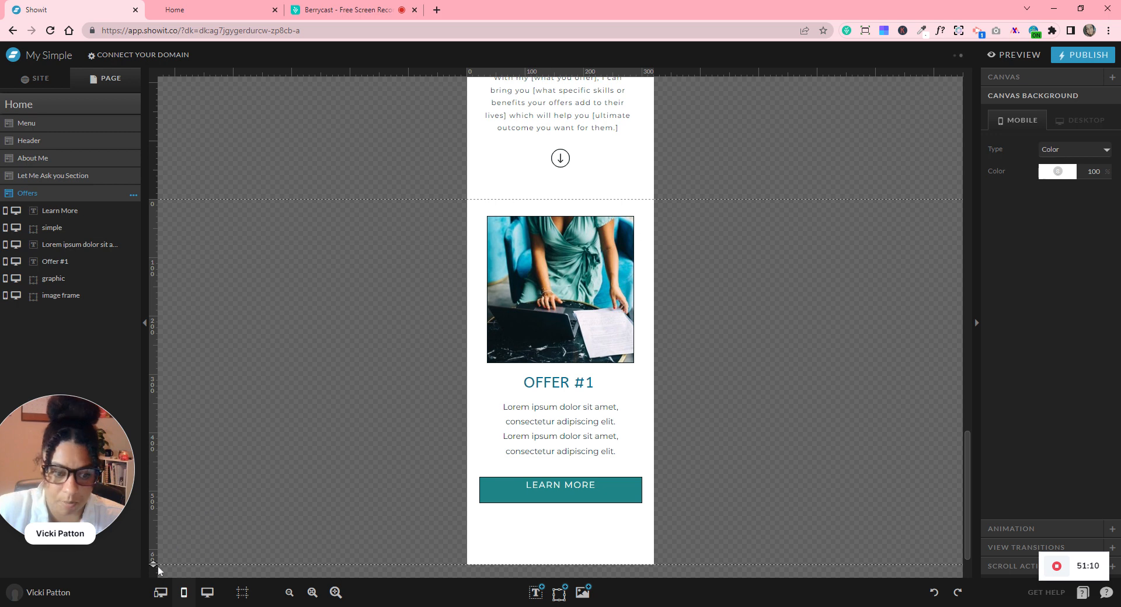
- Raise the question section's bottom edge slightly and extend the mobile Offers section further down
{"action": "scroll", "coordinate": [253, 313], "scroll_direction": "down", "scroll_amount": 3}
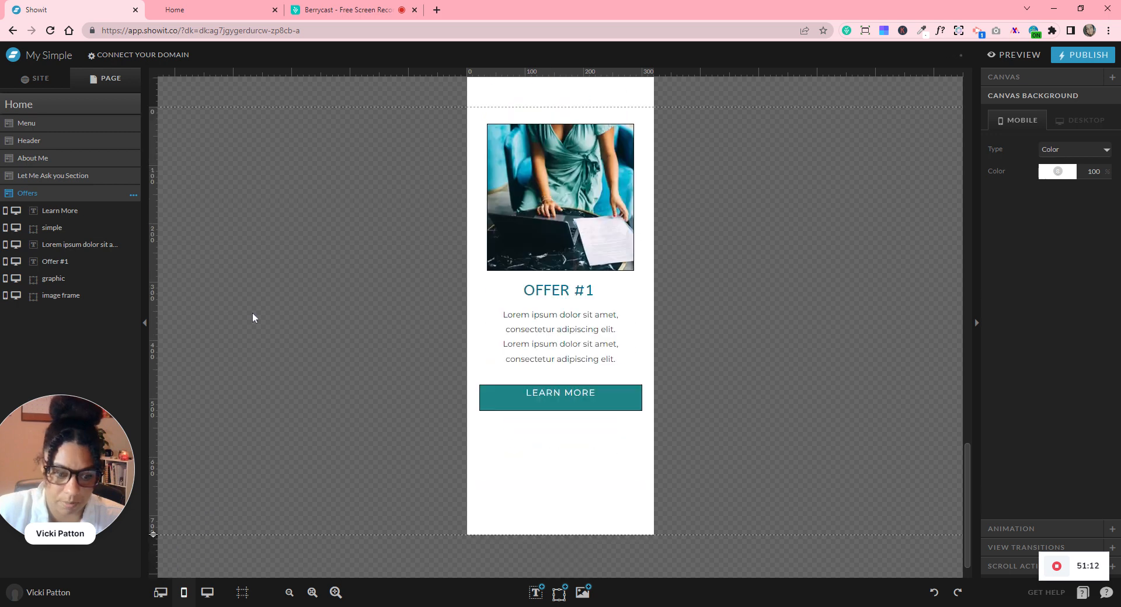
{"action": "left_click", "coordinate": [289, 593]}
{"action": "left_click", "coordinate": [289, 593]}
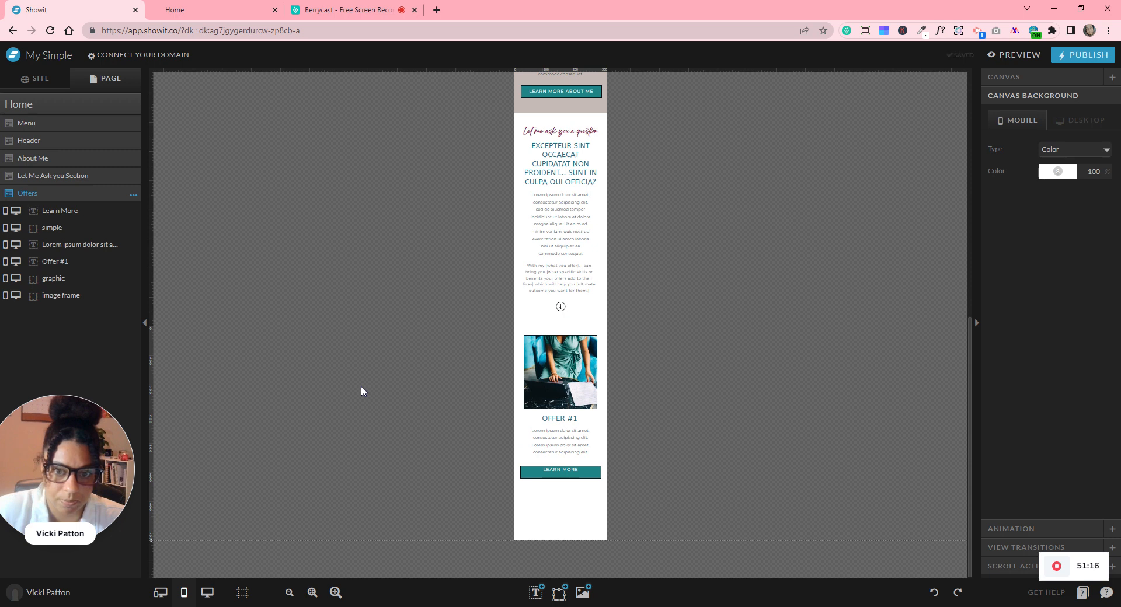
{"action": "left_click", "coordinate": [550, 325]}
{"action": "left_click_drag", "start_coordinate": [153, 327], "coordinate": [153, 304]}
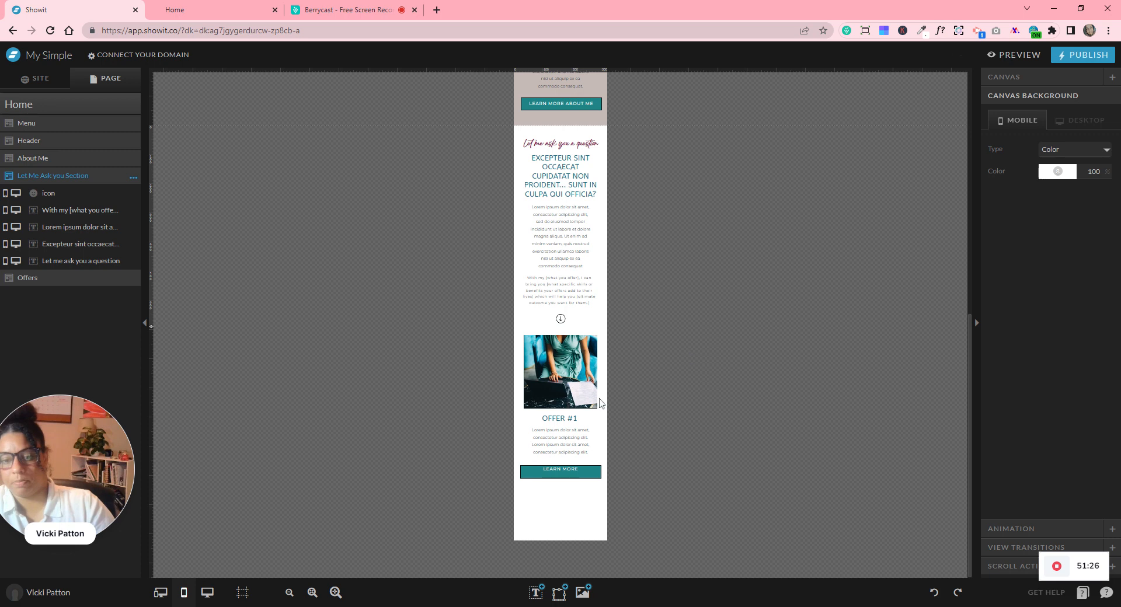
{"action": "left_click", "coordinate": [562, 520]}
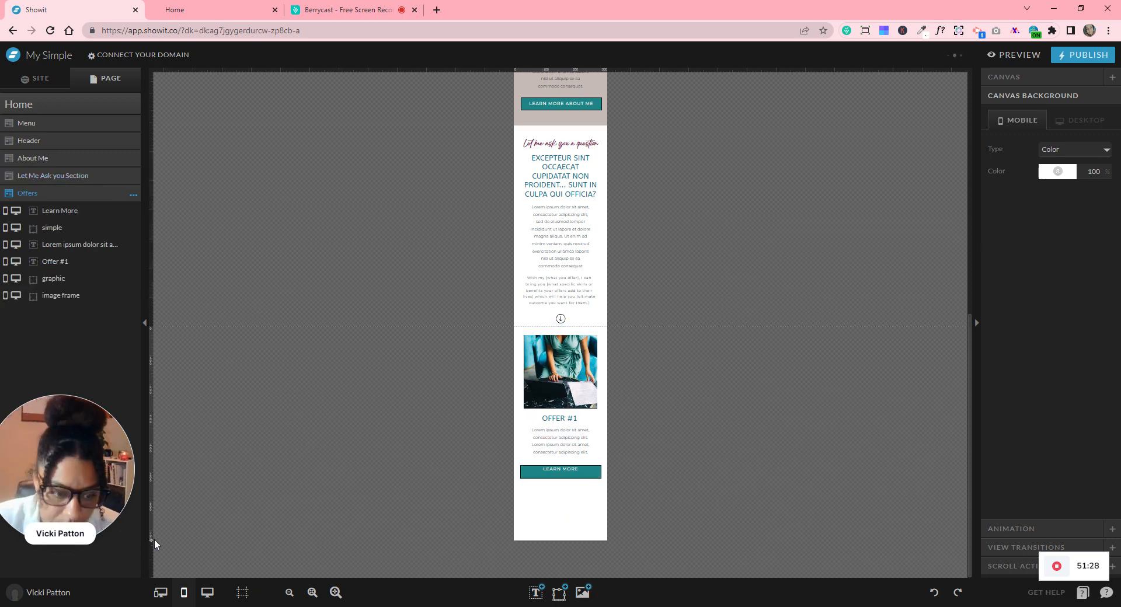
{"action": "left_click_drag", "start_coordinate": [154, 539], "coordinate": [153, 553]}
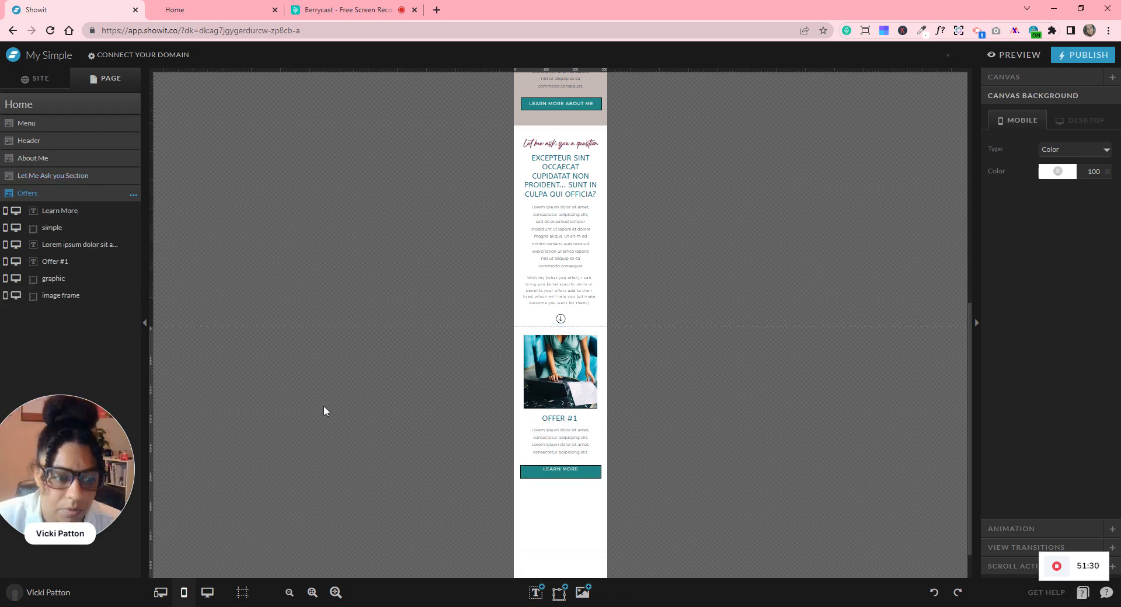
{"action": "scroll", "coordinate": [324, 409], "scroll_direction": "down", "scroll_amount": 2}
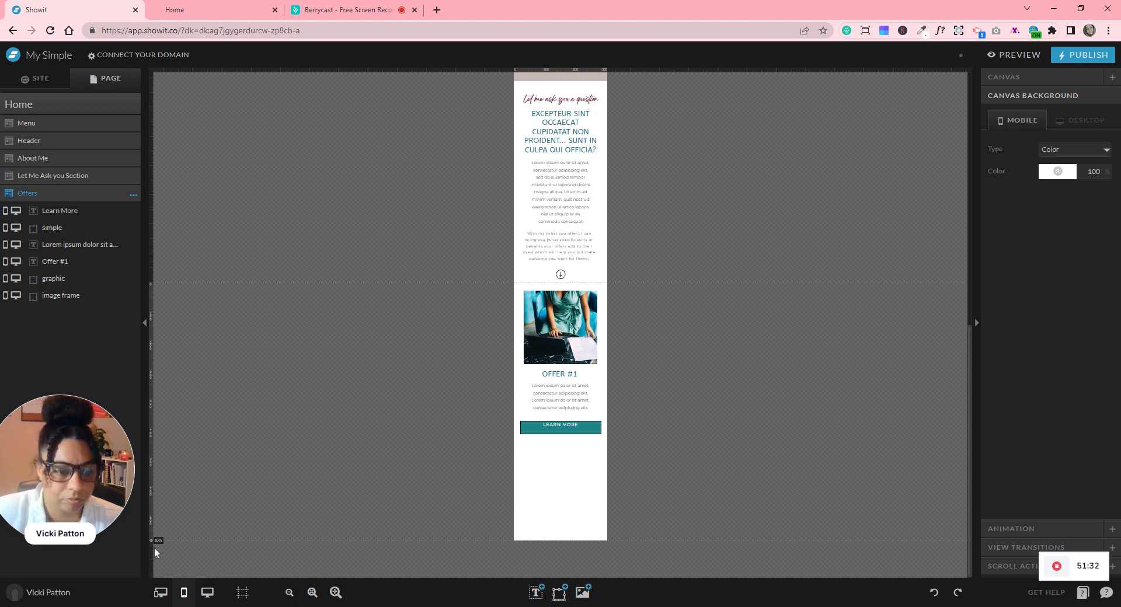
{"action": "scroll", "coordinate": [573, 498], "scroll_direction": "down", "scroll_amount": 2}
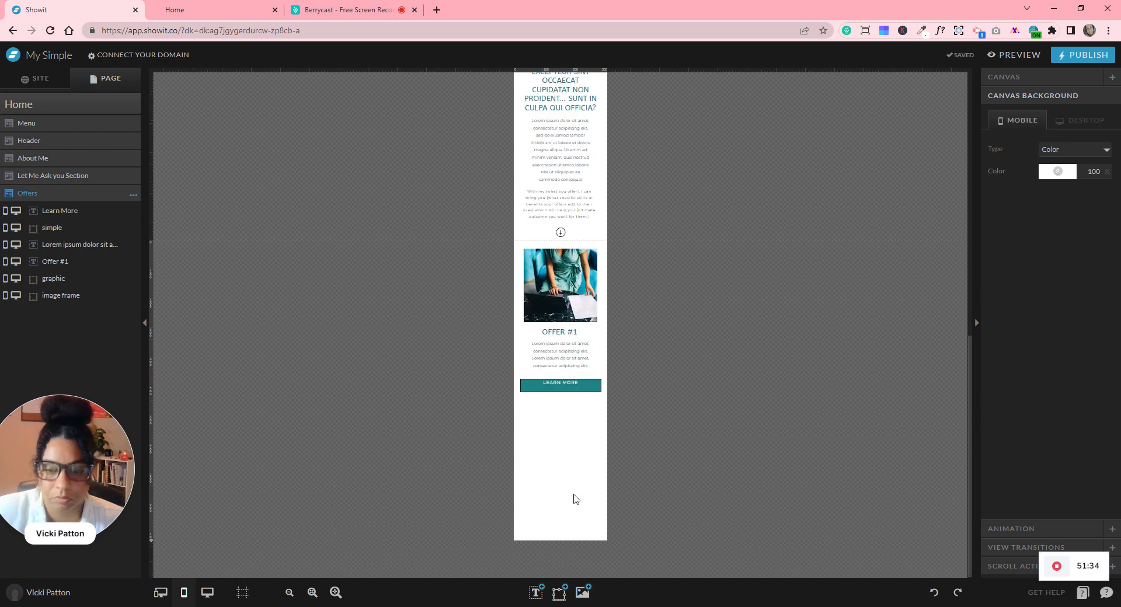
- Snap the LEARN MORE button to the page centre and move it up beneath the description
{"action": "left_click", "coordinate": [312, 592]}
{"action": "scroll", "coordinate": [799, 473], "scroll_direction": "down", "scroll_amount": 5}
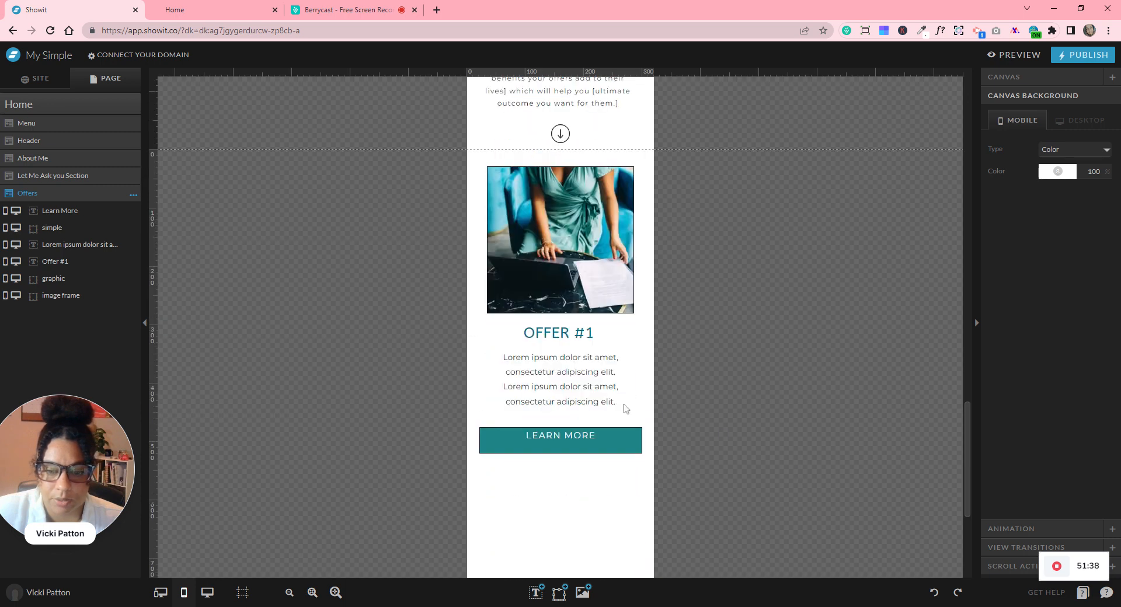
{"action": "left_click", "coordinate": [568, 436]}
{"action": "key", "text": "shift+Down"}
{"action": "left_click_drag", "start_coordinate": [563, 439], "coordinate": [562, 439]}
{"action": "left_click", "coordinate": [714, 469]}
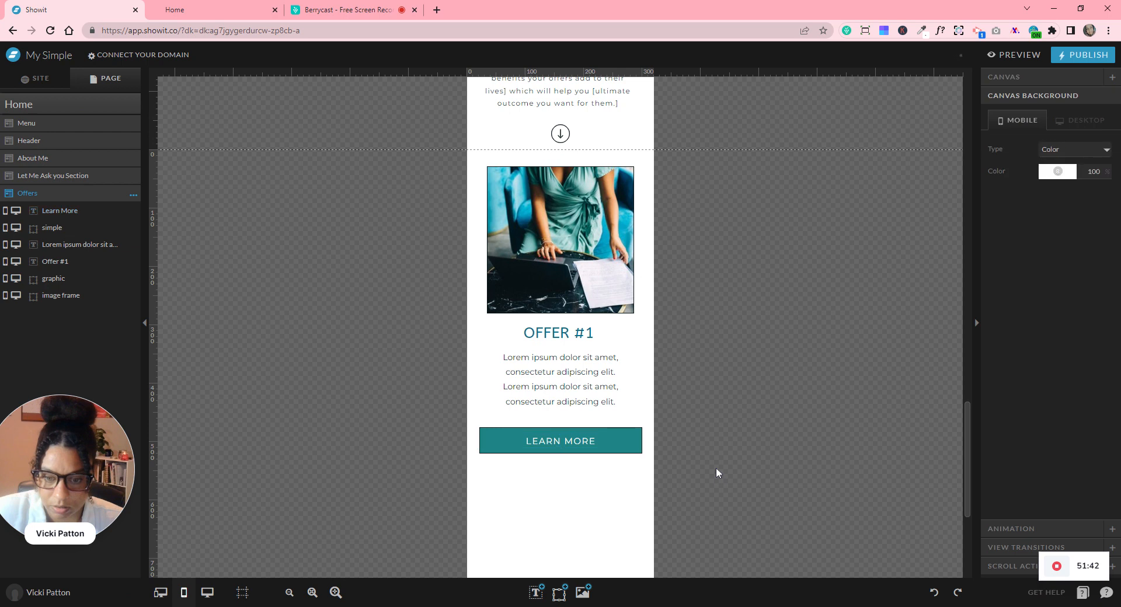
{"action": "left_click_drag", "start_coordinate": [720, 468], "coordinate": [478, 436]}
{"action": "left_click_drag", "start_coordinate": [603, 439], "coordinate": [605, 435]}
{"action": "left_click", "coordinate": [768, 418]}
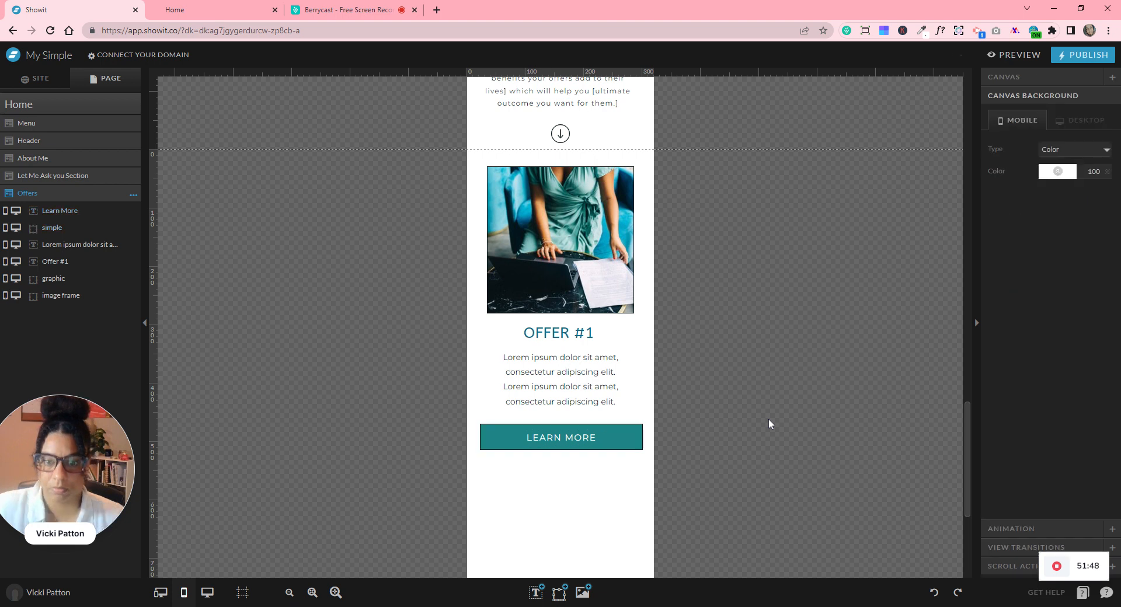
{"action": "scroll", "coordinate": [768, 419], "scroll_direction": "up", "scroll_amount": 10}
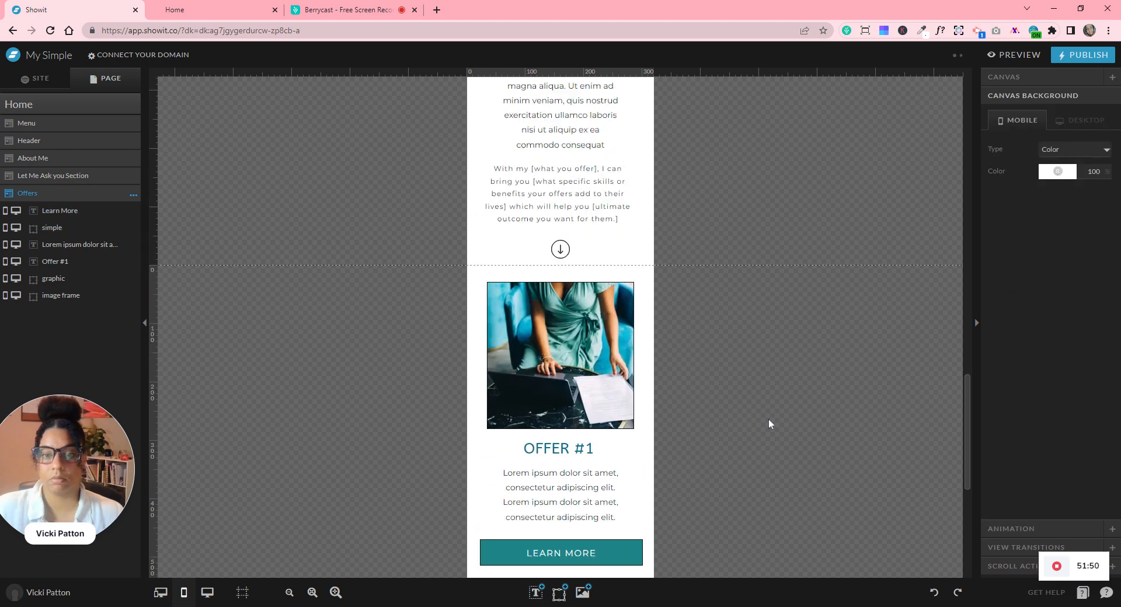
{"action": "scroll", "coordinate": [768, 419], "scroll_direction": "up", "scroll_amount": 6}
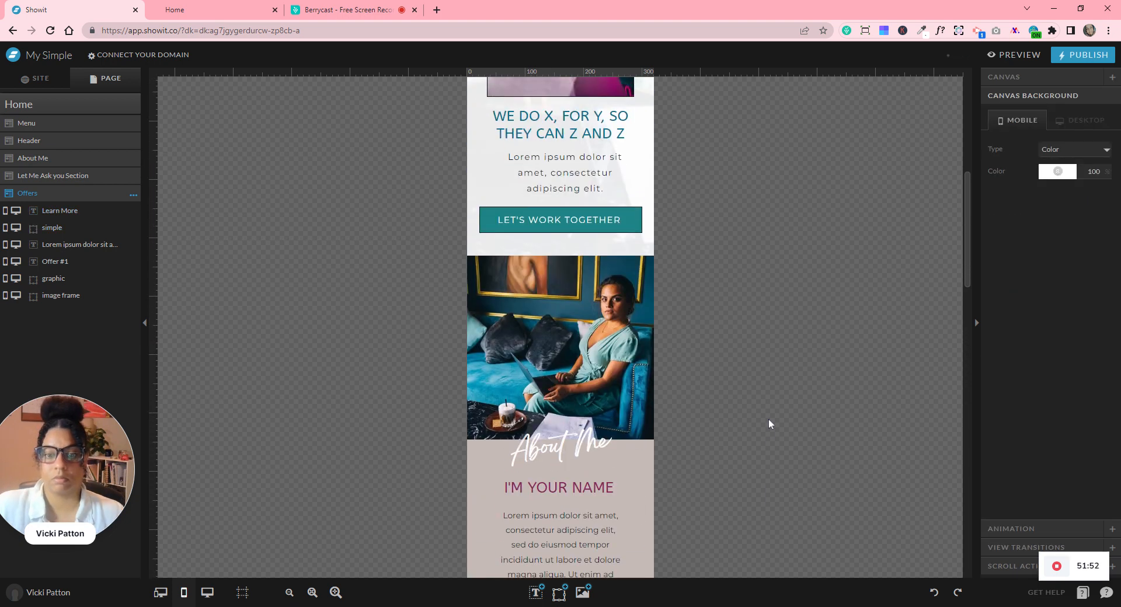
{"action": "scroll", "coordinate": [768, 418], "scroll_direction": "down", "scroll_amount": 10}
{"action": "scroll", "coordinate": [769, 418], "scroll_direction": "down", "scroll_amount": 8}
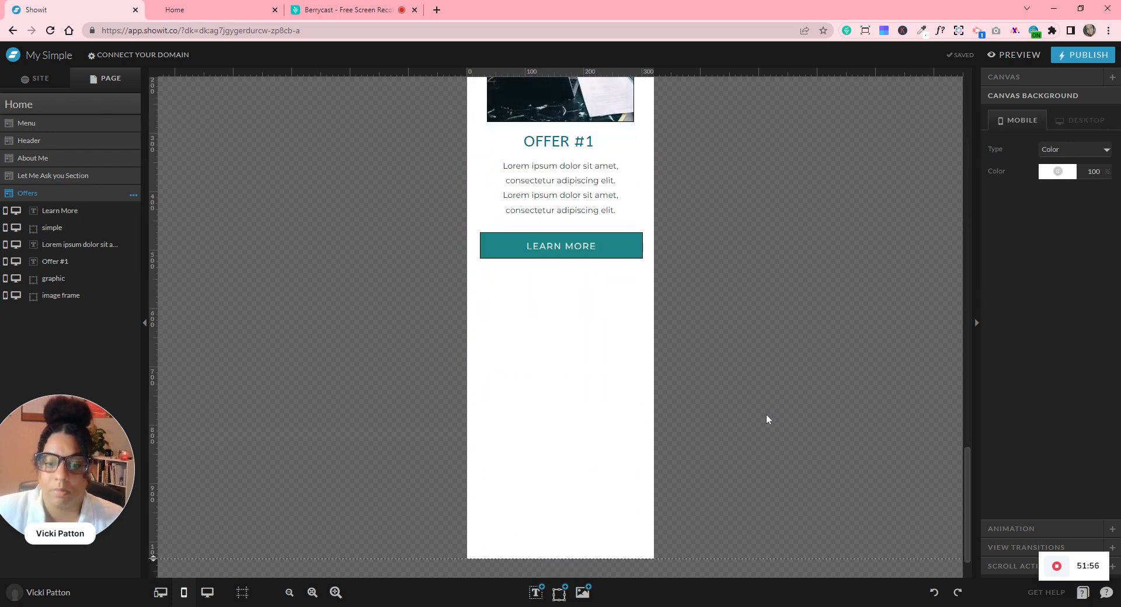
- On the desktop layout, centre the first offer card's elements on one another
{"action": "left_click", "coordinate": [207, 592]}
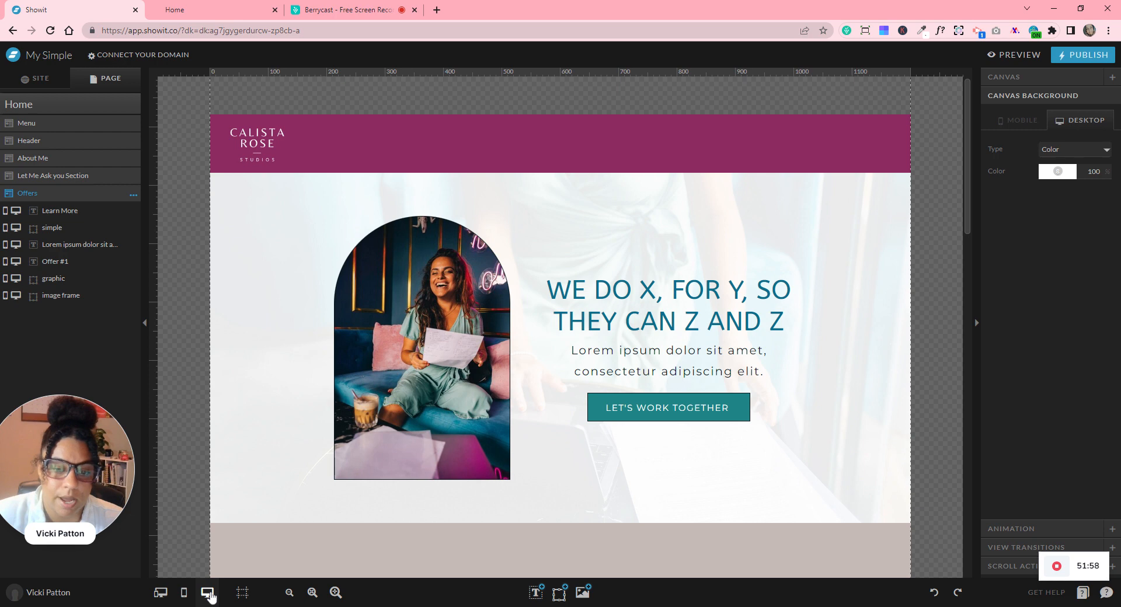
{"action": "scroll", "coordinate": [756, 441], "scroll_direction": "down", "scroll_amount": 15}
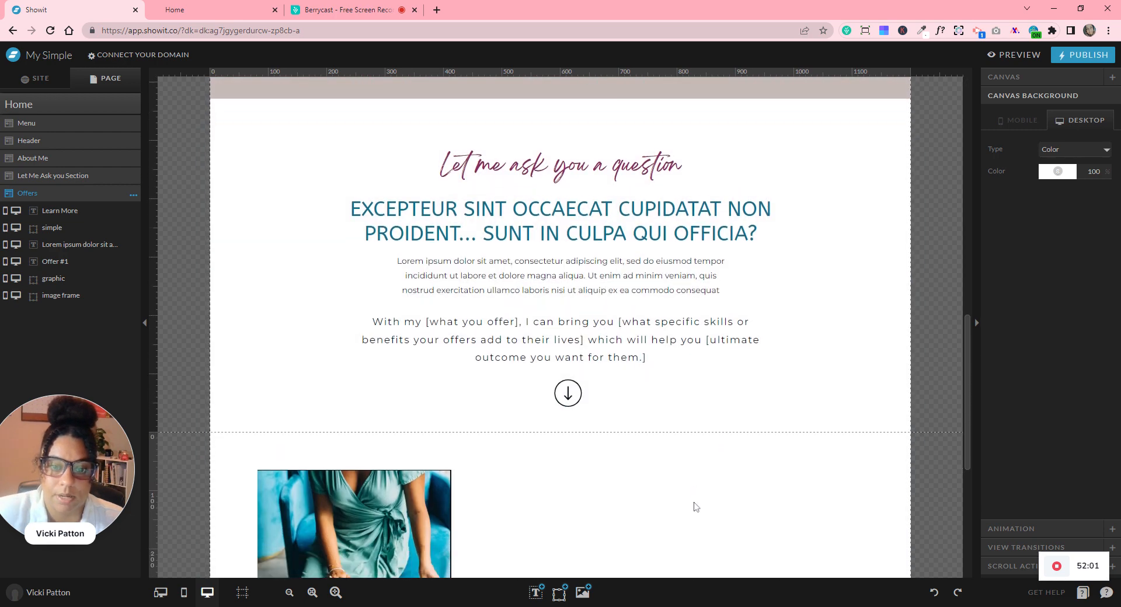
{"action": "scroll", "coordinate": [696, 505], "scroll_direction": "down", "scroll_amount": 2}
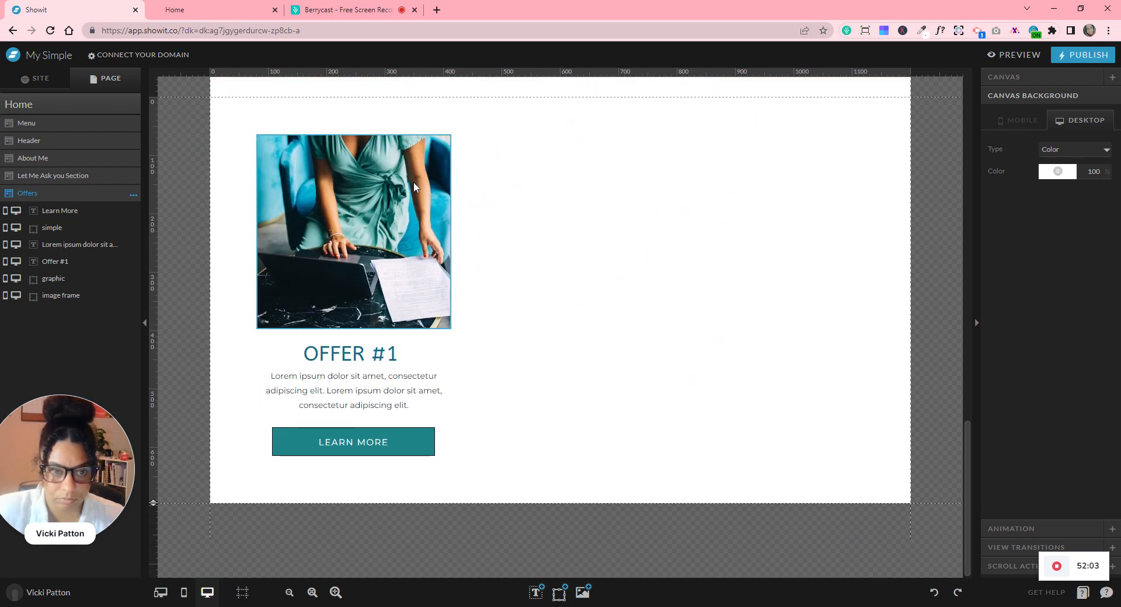
{"action": "left_click", "coordinate": [291, 216]}
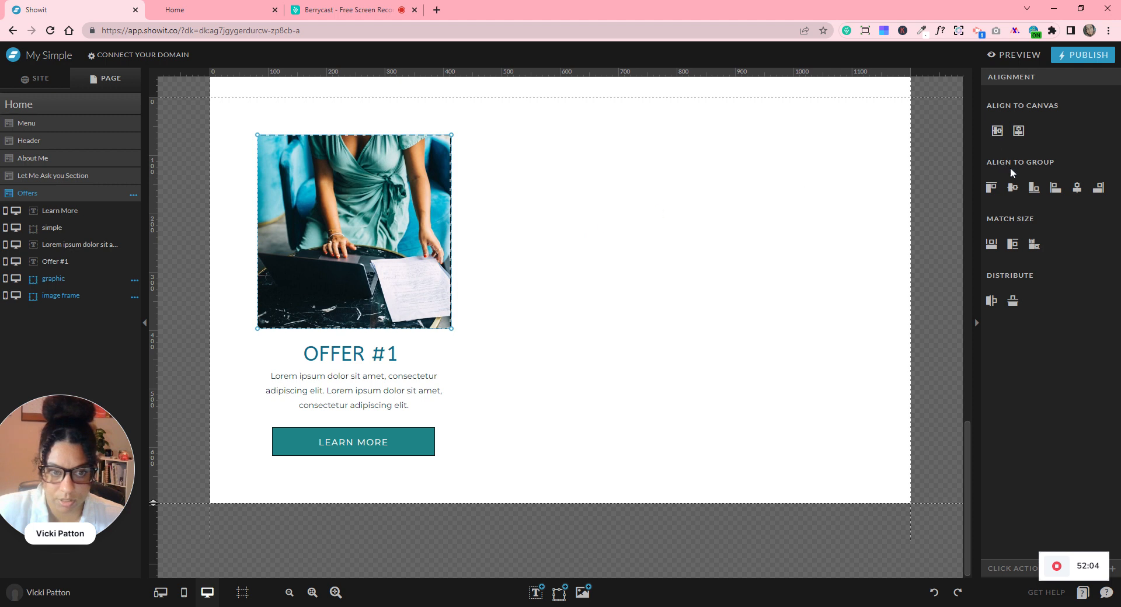
{"action": "left_click", "coordinate": [671, 211]}
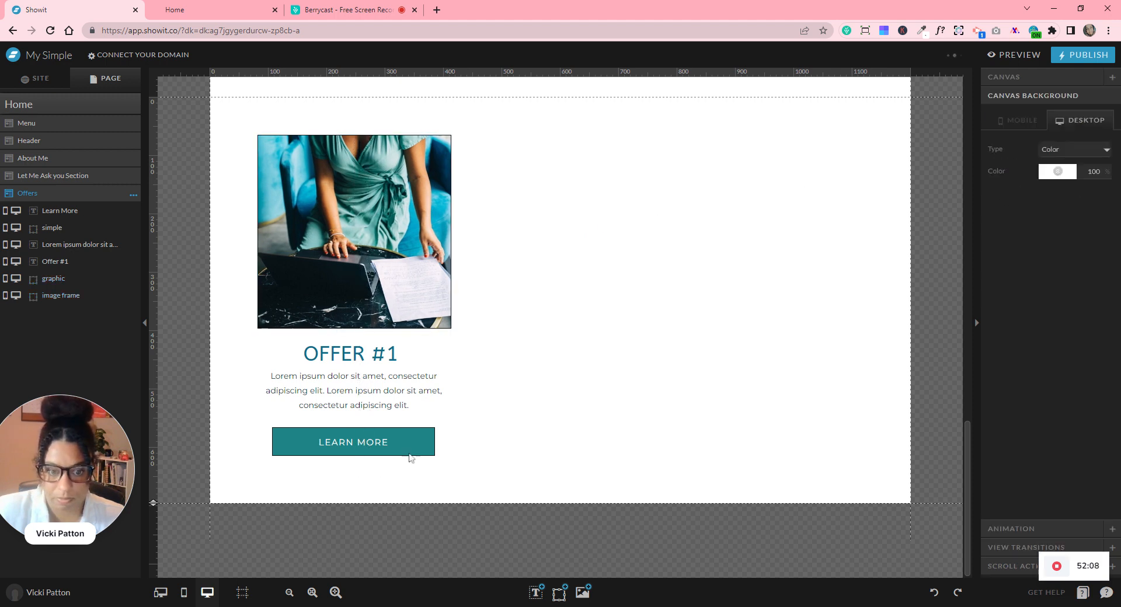
{"action": "key", "text": "ctrl+a"}
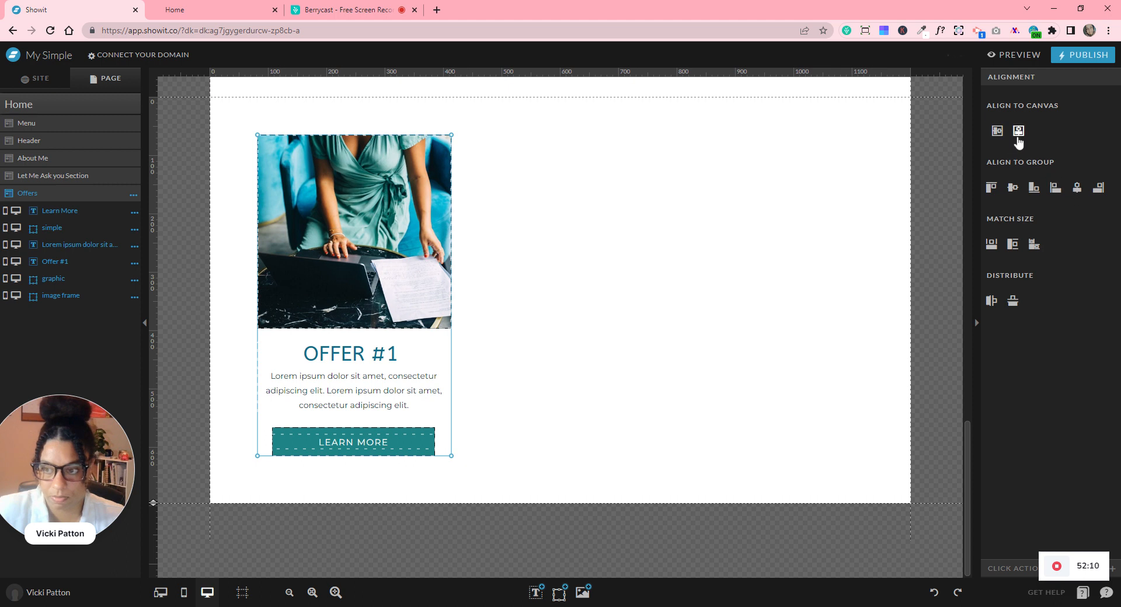
{"action": "left_click", "coordinate": [1077, 191]}
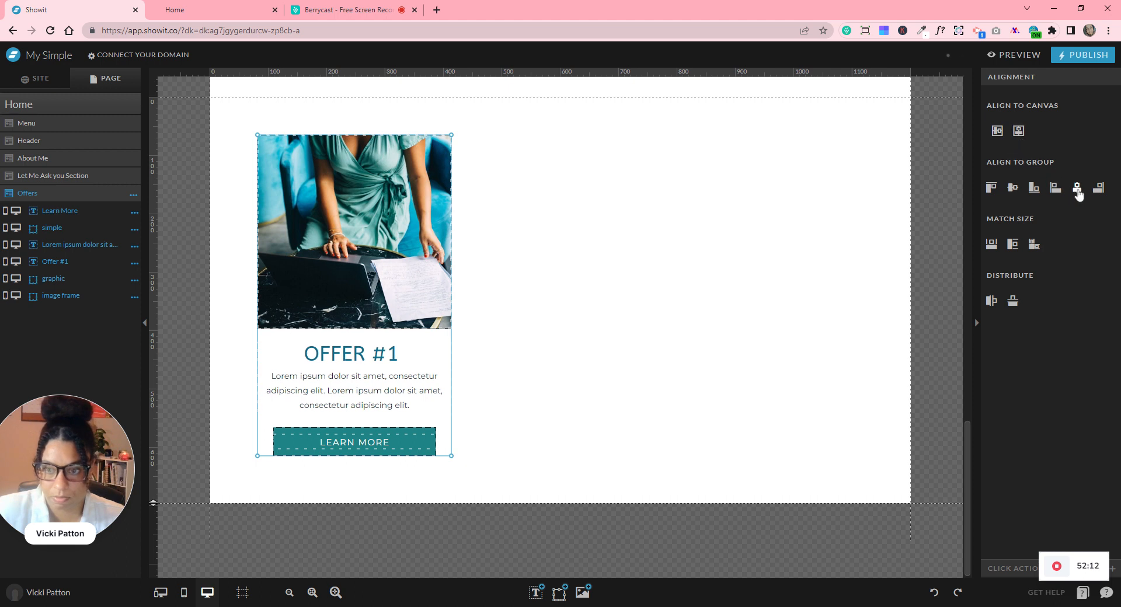
{"action": "left_click", "coordinate": [639, 276]}
- Duplicate the first offer card with Ctrl+D and place the centred copy to its right
{"action": "left_click_drag", "start_coordinate": [295, 115], "coordinate": [388, 471]}
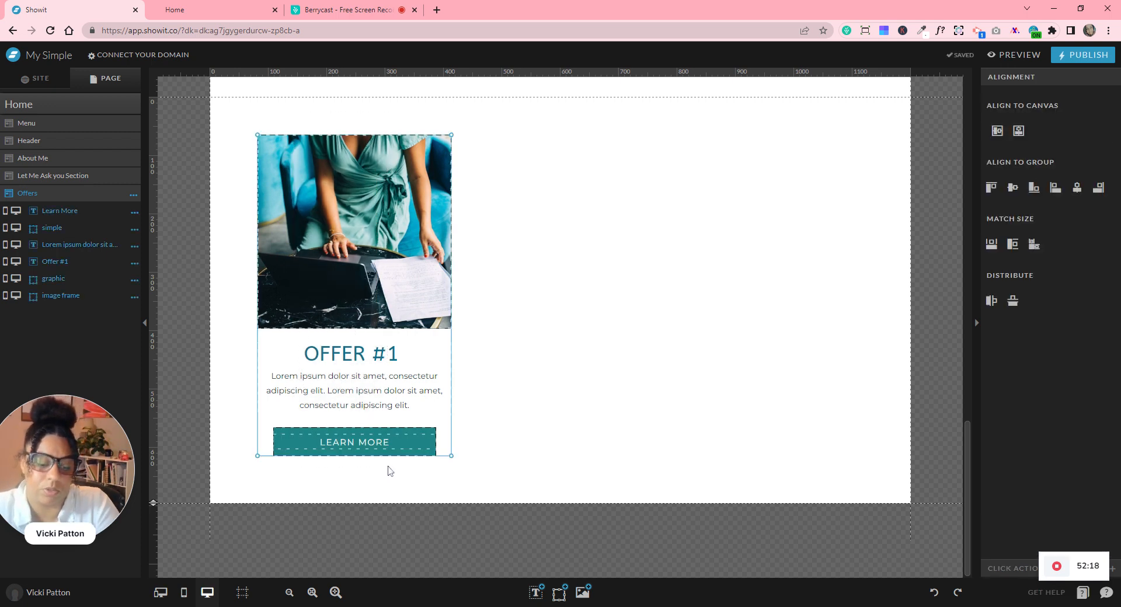
{"action": "key", "text": "ctrl+d"}
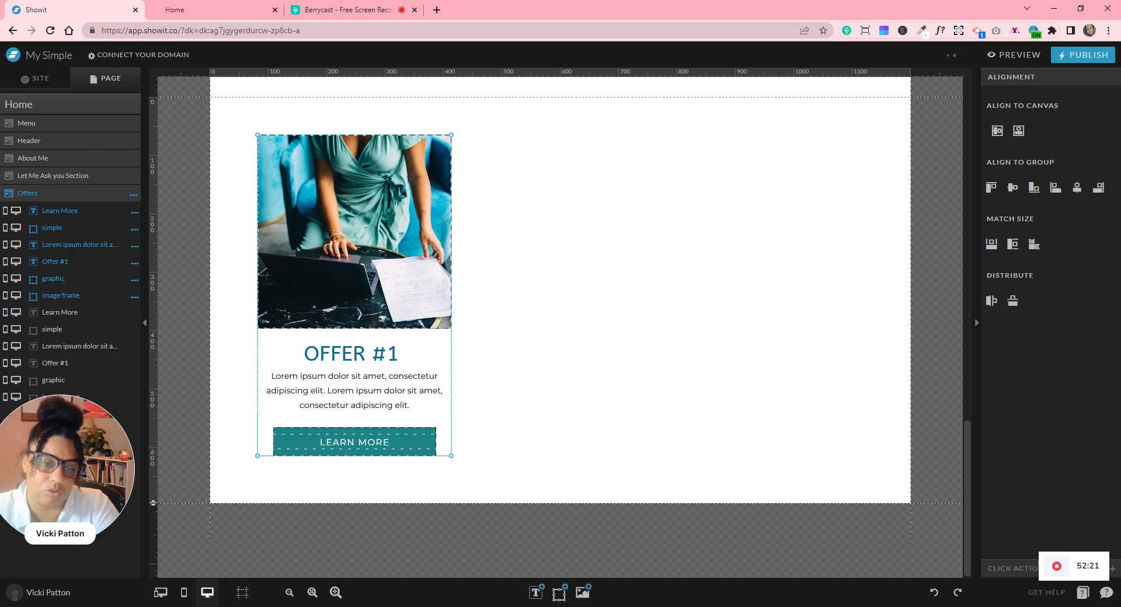
{"action": "left_click_drag", "start_coordinate": [356, 219], "coordinate": [576, 220]}
{"action": "left_click", "coordinate": [1021, 137]}
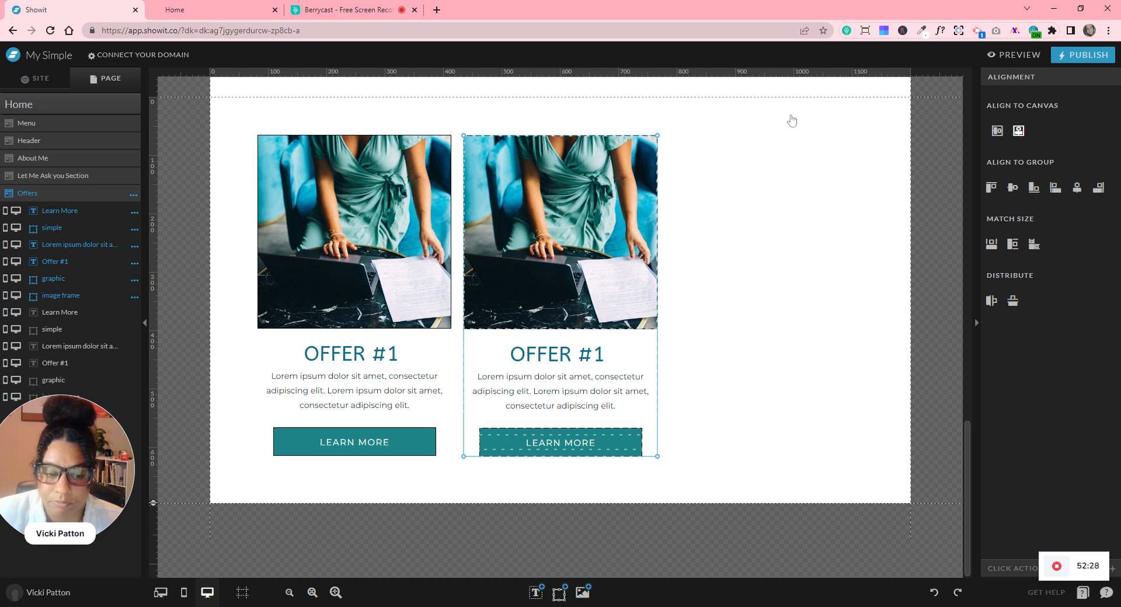
{"action": "left_click", "coordinate": [185, 595]}
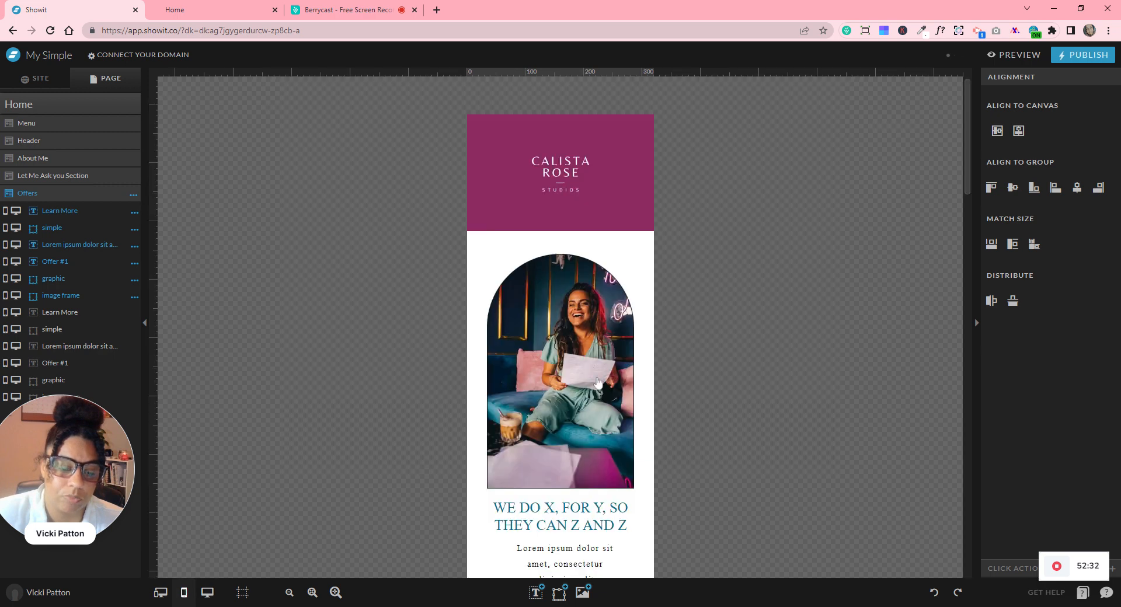
- On mobile, drag the copied offer card below the original and lengthen the Offers canvas
{"action": "scroll", "coordinate": [597, 380], "scroll_direction": "down", "scroll_amount": 15}
{"action": "scroll", "coordinate": [596, 380], "scroll_direction": "down", "scroll_amount": 3}
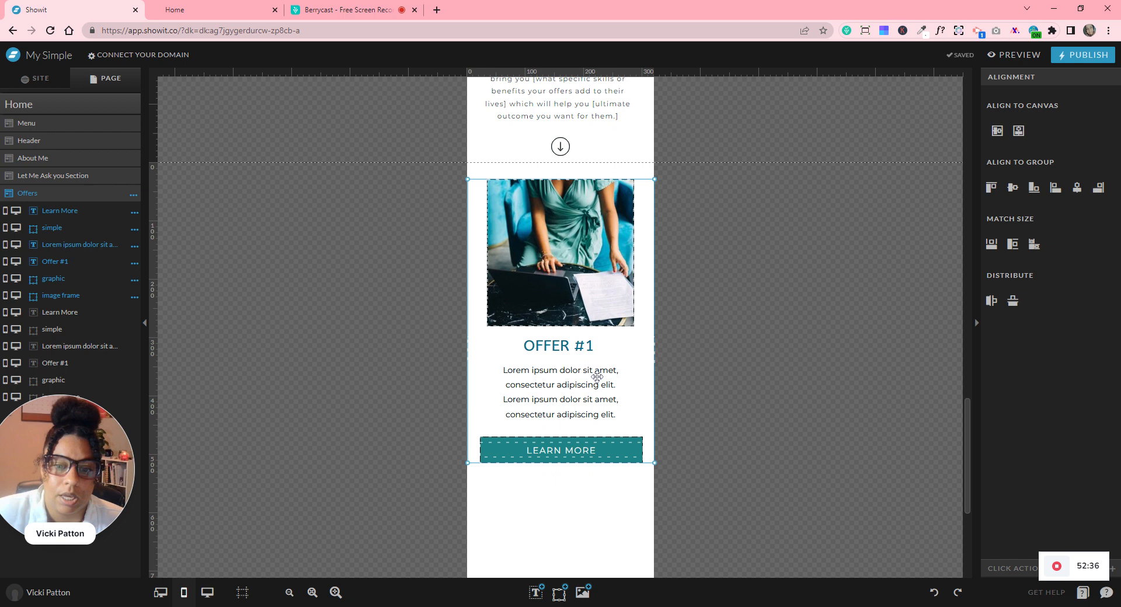
{"action": "left_click_drag", "start_coordinate": [566, 215], "coordinate": [563, 530]}
{"action": "scroll", "coordinate": [627, 373], "scroll_direction": "down", "scroll_amount": 3}
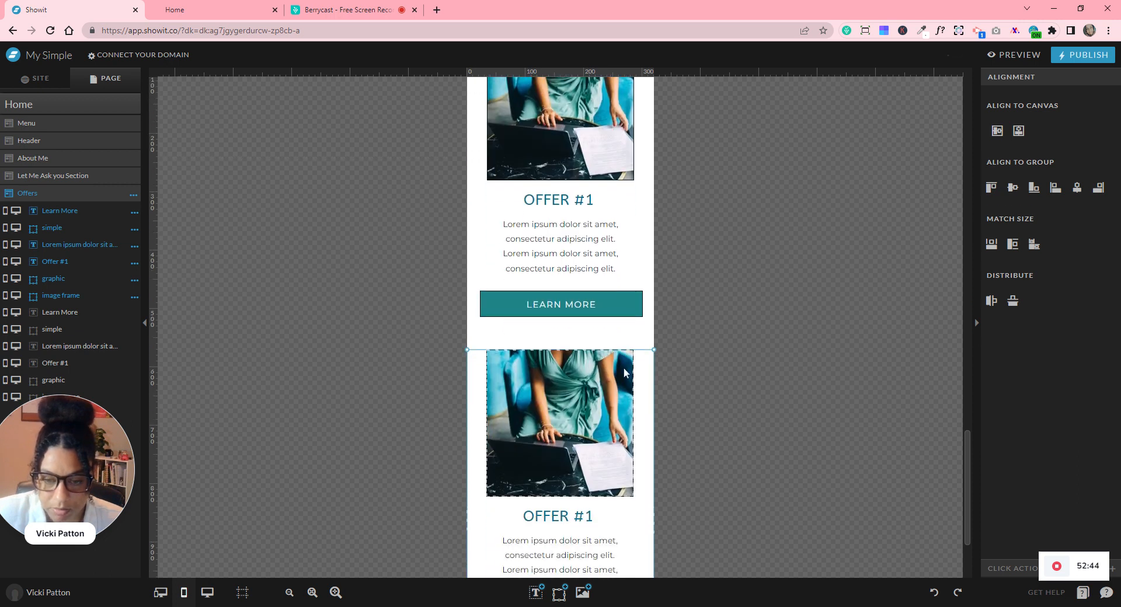
{"action": "scroll", "coordinate": [696, 354], "scroll_direction": "down", "scroll_amount": 2}
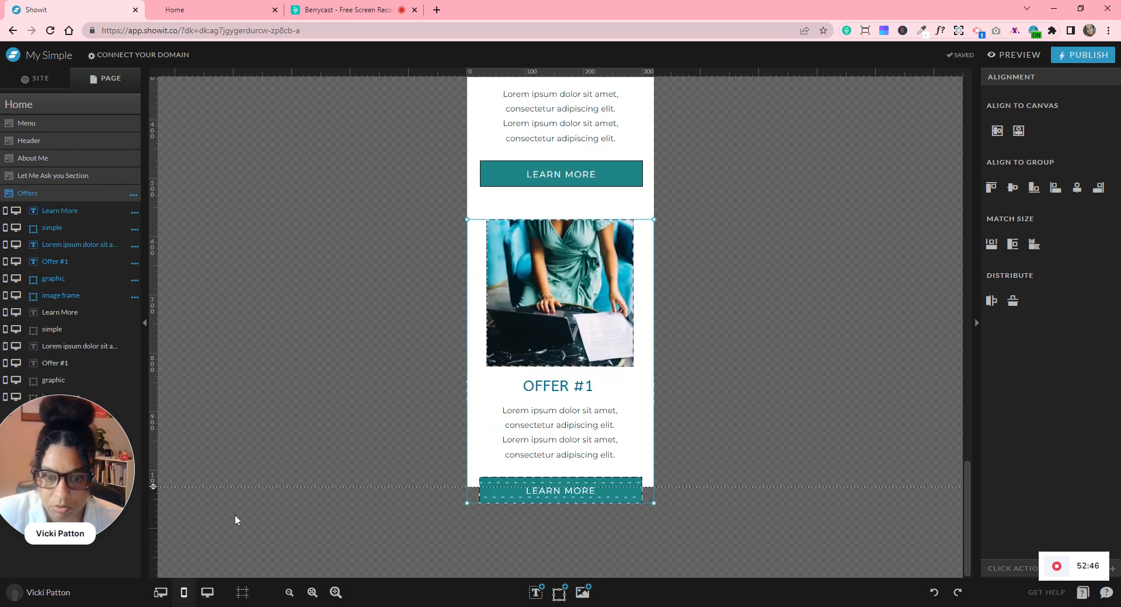
{"action": "left_click_drag", "start_coordinate": [153, 487], "coordinate": [160, 604]}
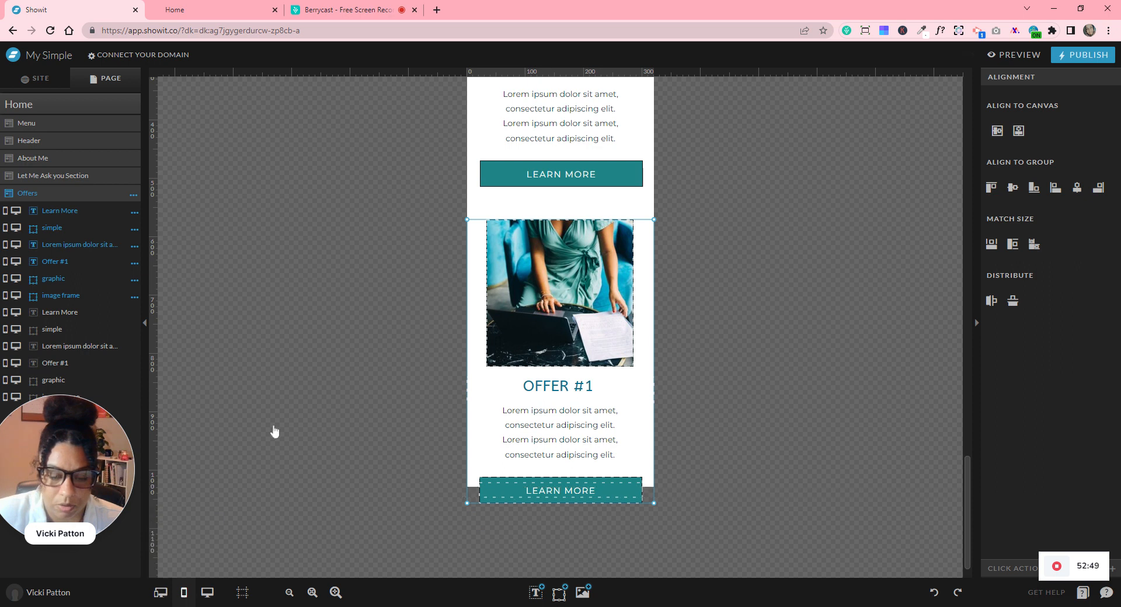
{"action": "scroll", "coordinate": [279, 421], "scroll_direction": "down", "scroll_amount": 2}
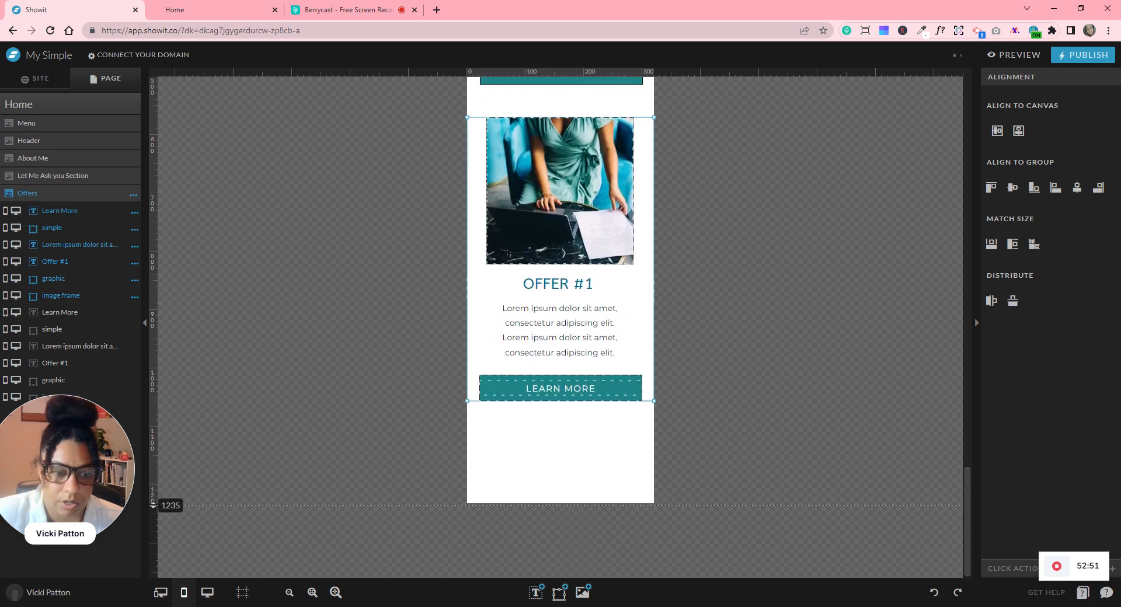
{"action": "scroll", "coordinate": [334, 340], "scroll_direction": "down", "scroll_amount": 2}
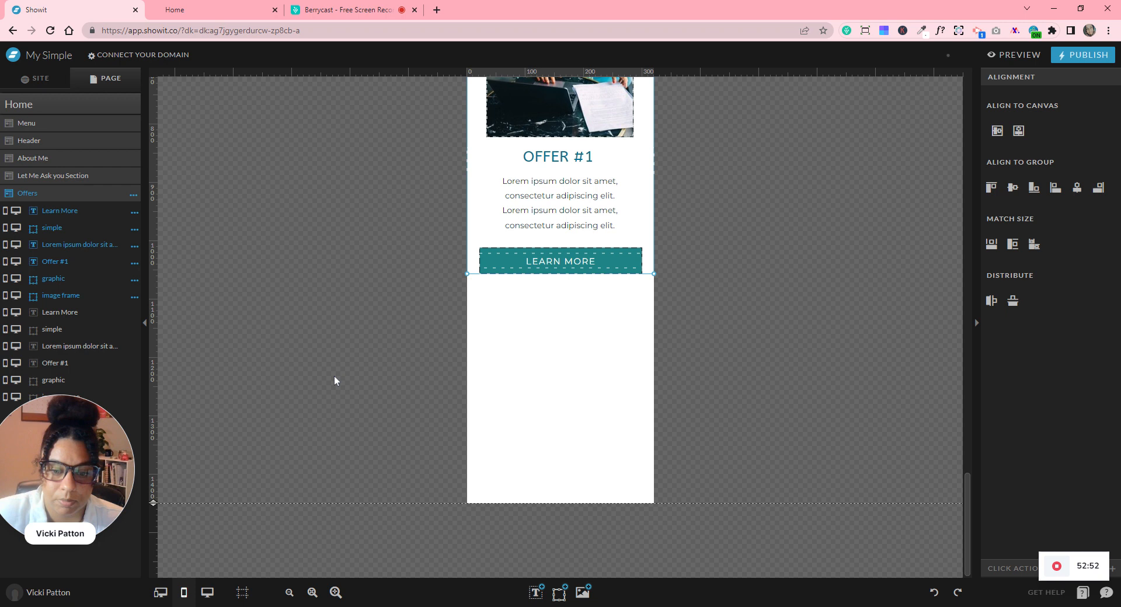
{"action": "left_click_drag", "start_coordinate": [154, 504], "coordinate": [162, 605]}
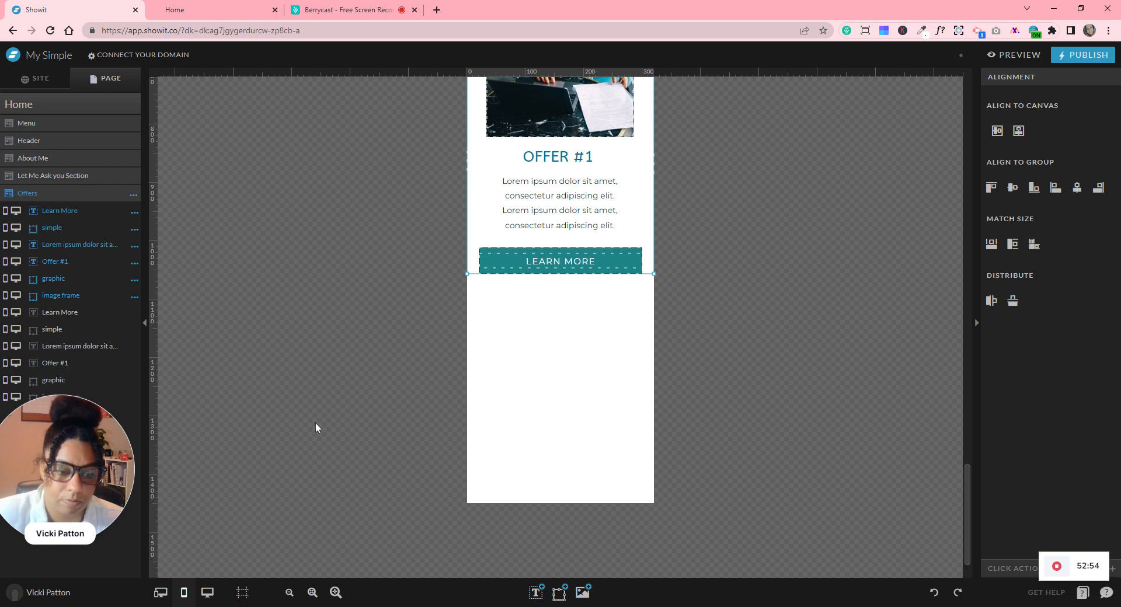
{"action": "scroll", "coordinate": [316, 425], "scroll_direction": "down", "scroll_amount": 2}
{"action": "left_click", "coordinate": [348, 458]}
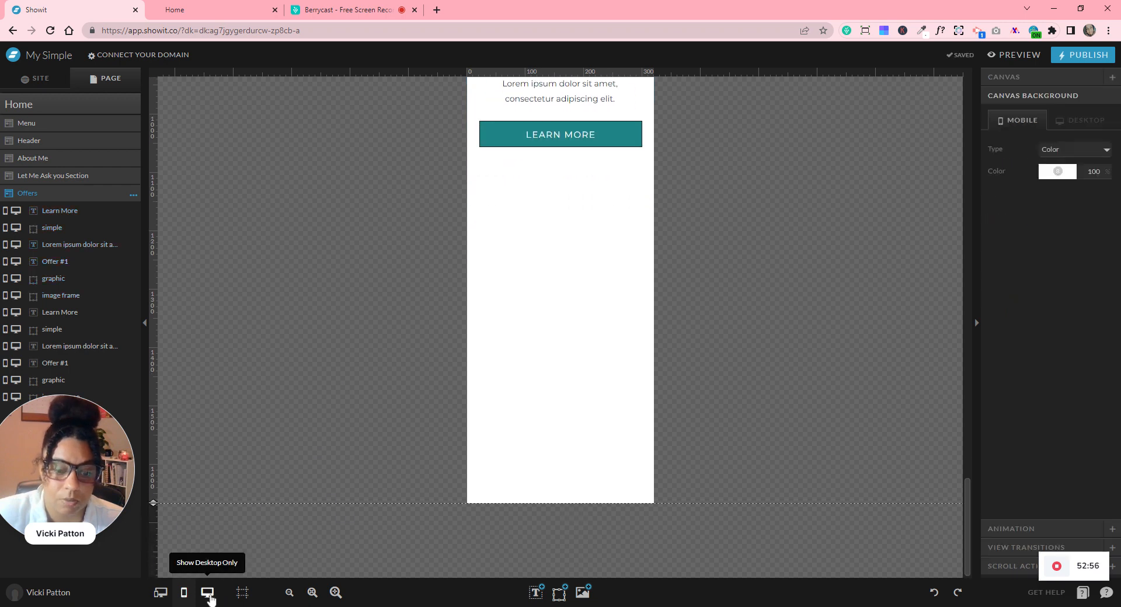
- On desktop, copy the second offer card into a third column on the right
{"action": "left_click", "coordinate": [207, 593]}
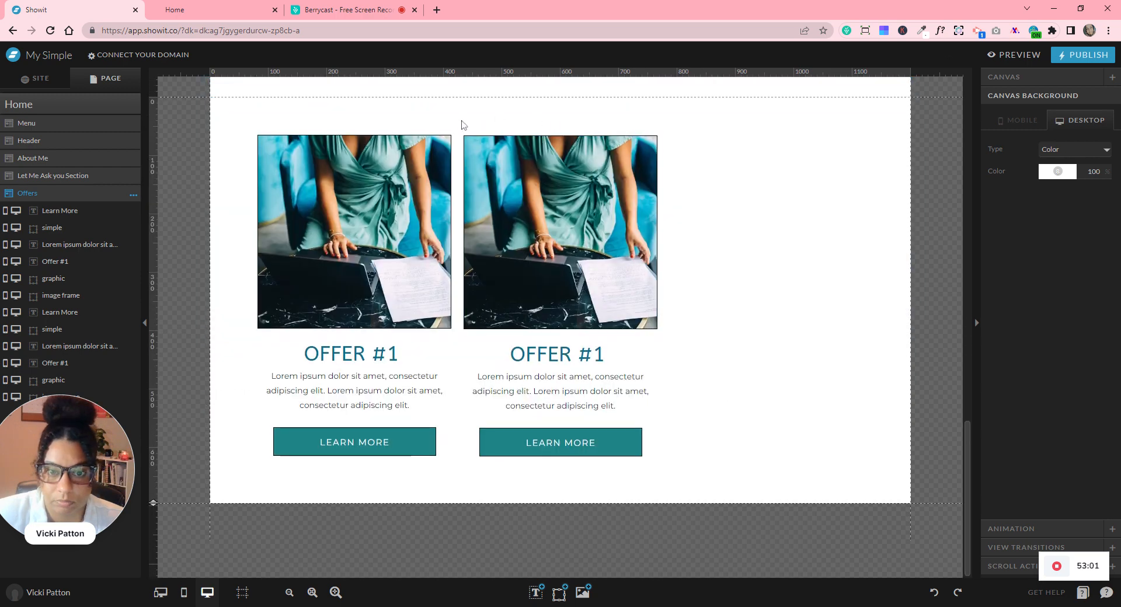
{"action": "left_click_drag", "start_coordinate": [462, 124], "coordinate": [599, 458]}
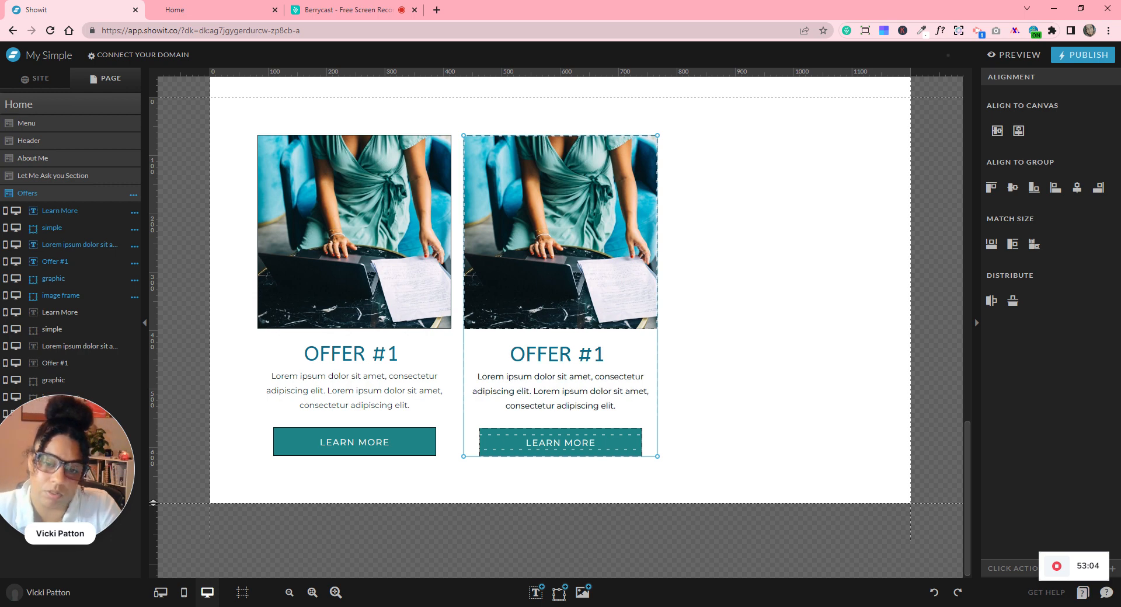
{"action": "left_click_drag", "start_coordinate": [704, 234], "coordinate": [774, 226]}
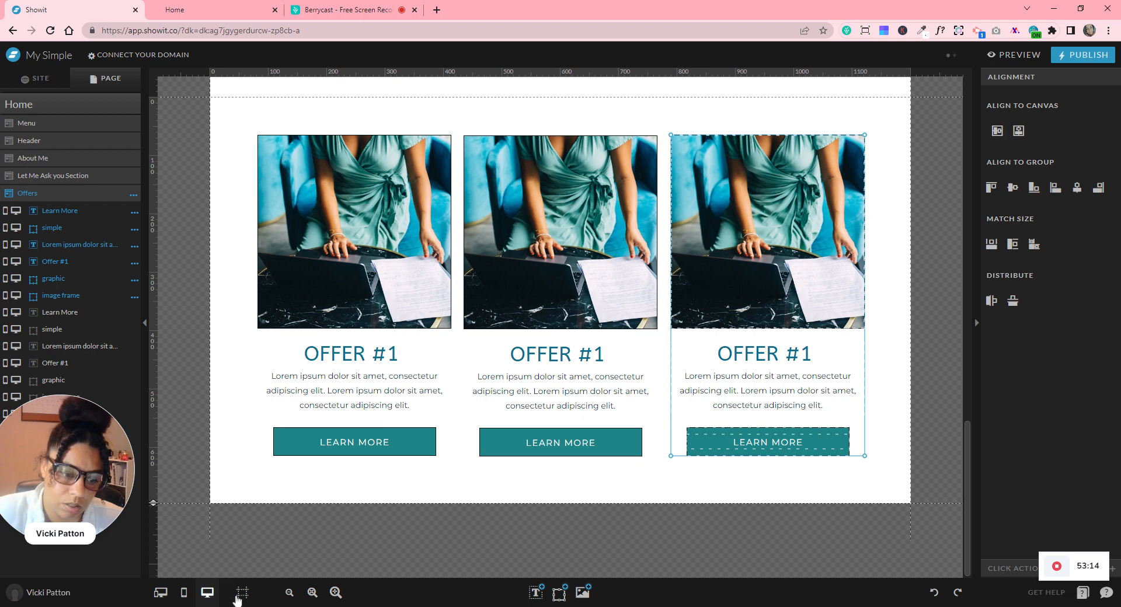
- Display the column guides on the canvas and select all elements of the third offer card
{"action": "mouse_move", "coordinate": [242, 592]}
{"action": "left_click", "coordinate": [216, 543]}
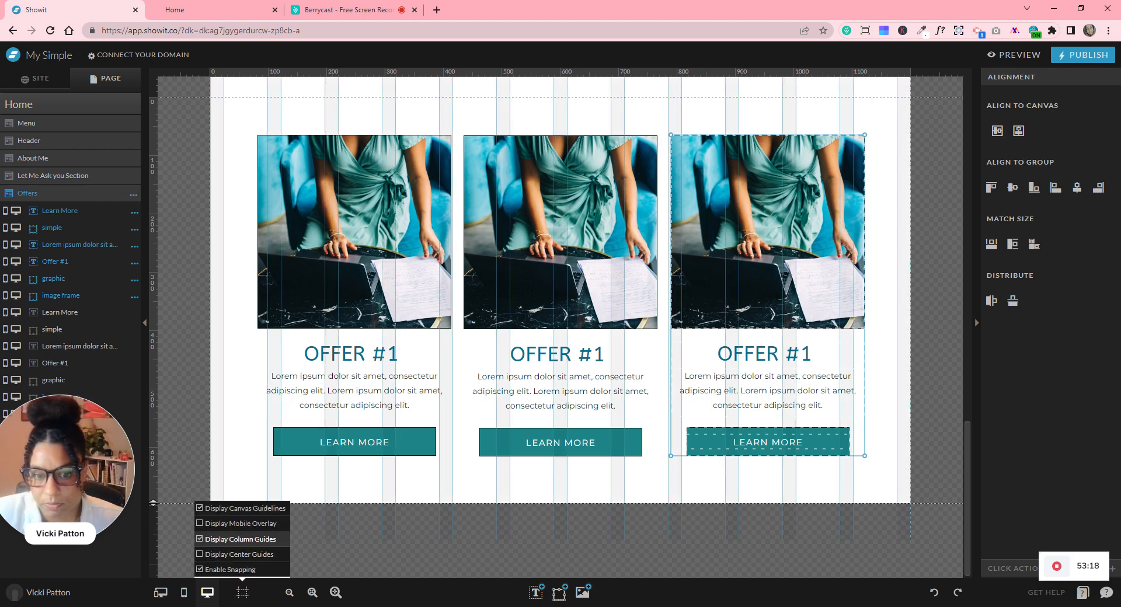
{"action": "left_click", "coordinate": [221, 559]}
{"action": "left_click", "coordinate": [220, 559]}
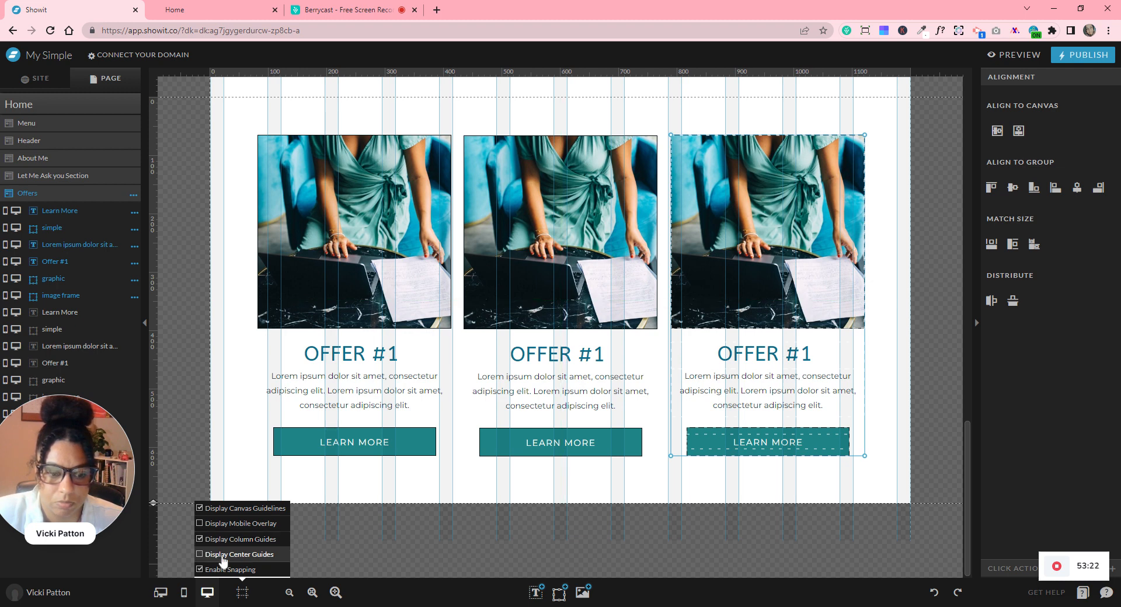
{"action": "left_click", "coordinate": [884, 125]}
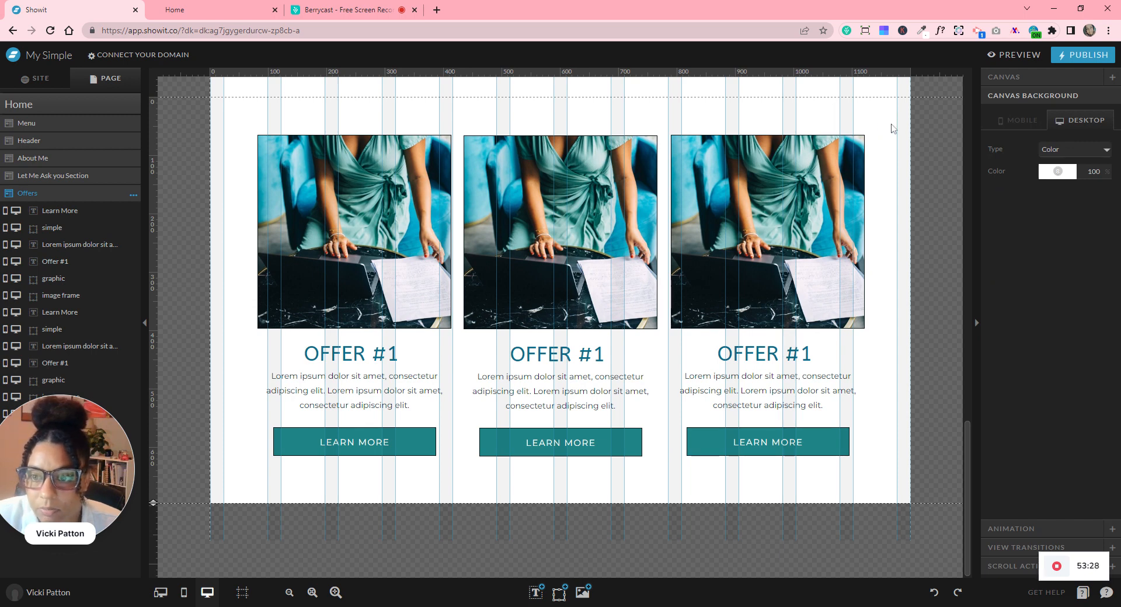
{"action": "left_click_drag", "start_coordinate": [892, 121], "coordinate": [730, 462]}
{"action": "left_click_drag", "start_coordinate": [712, 470], "coordinate": [712, 470]}
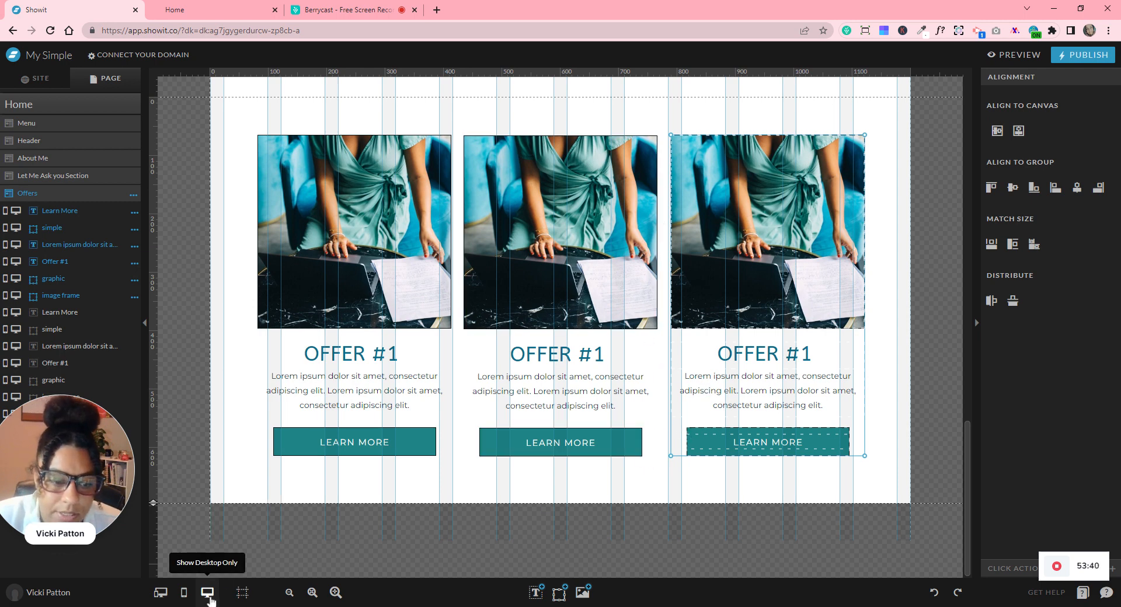
- Delete the thin dark rectangle bar between the offer photos, then select all three images
{"action": "mouse_move", "coordinate": [558, 593]}
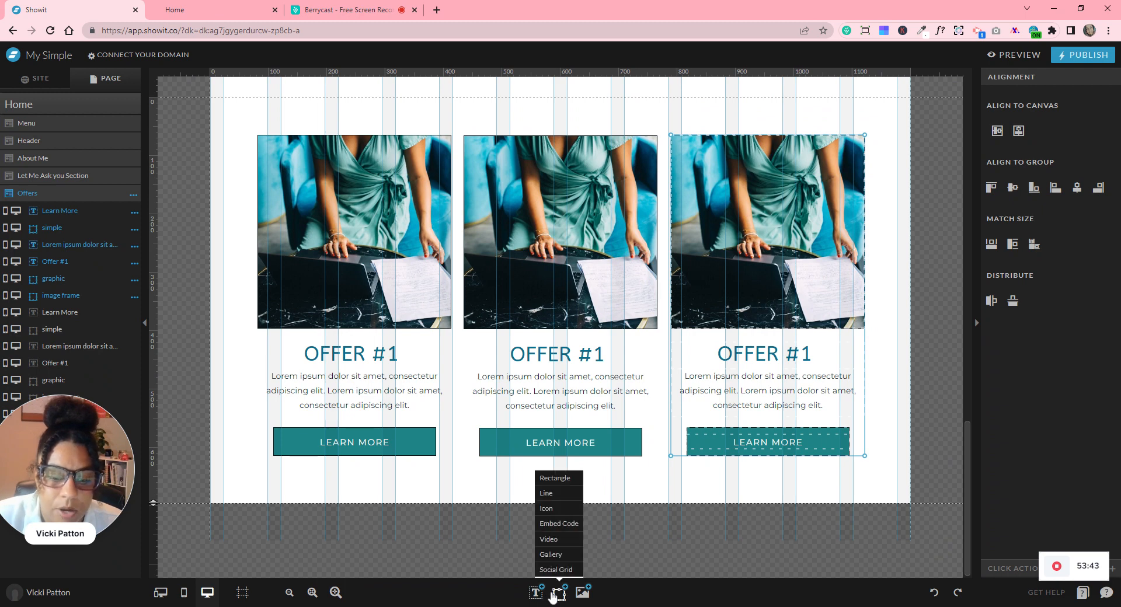
{"action": "left_click", "coordinate": [555, 478]}
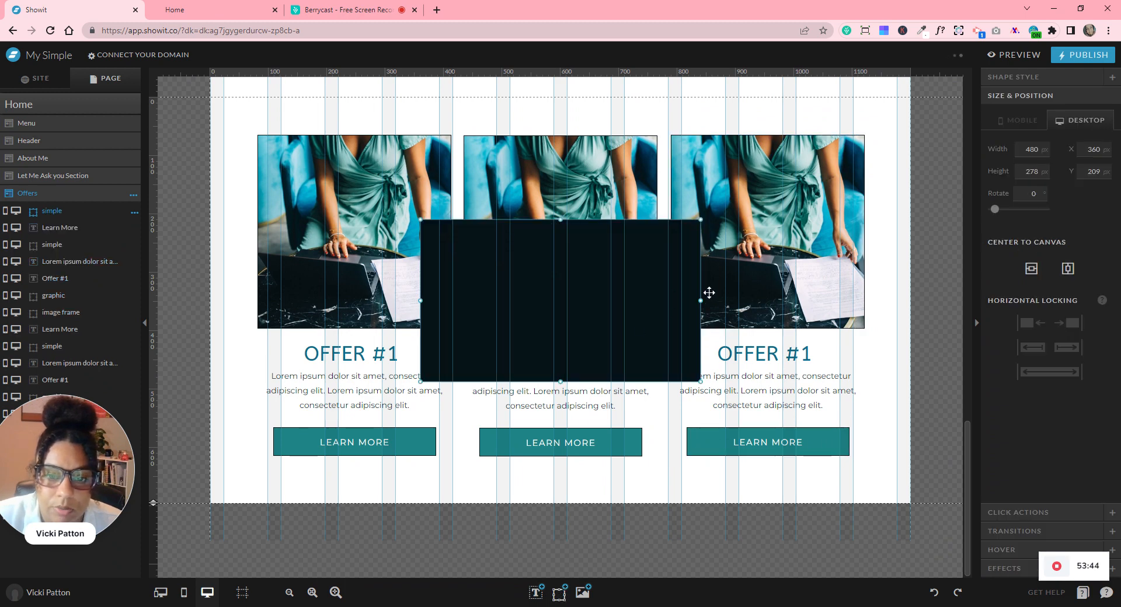
{"action": "left_click_drag", "start_coordinate": [703, 302], "coordinate": [452, 300]}
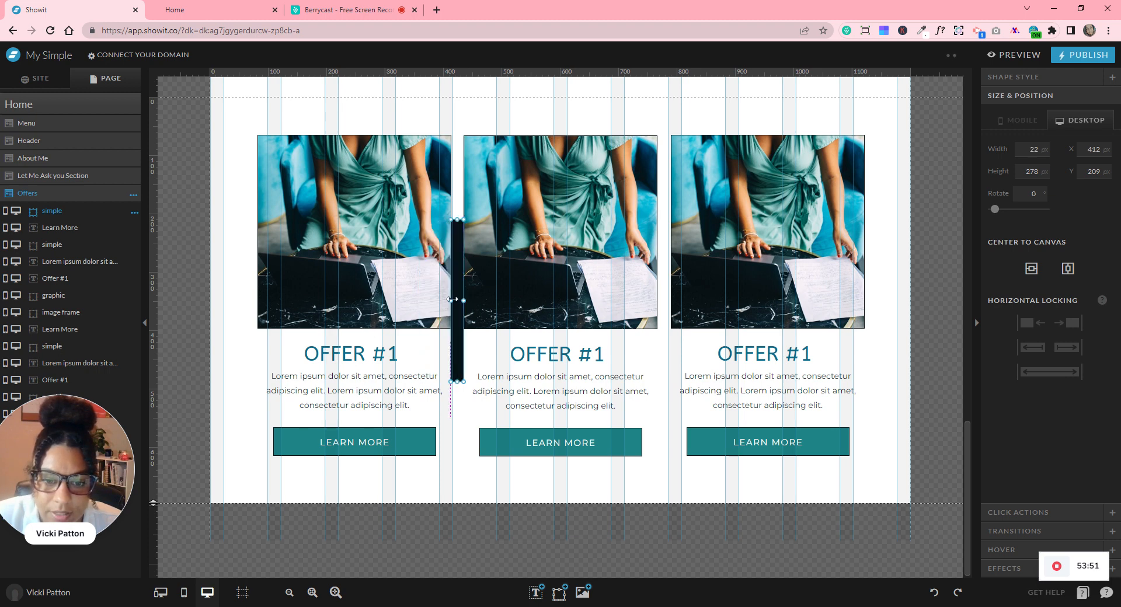
{"action": "left_click", "coordinate": [925, 356]}
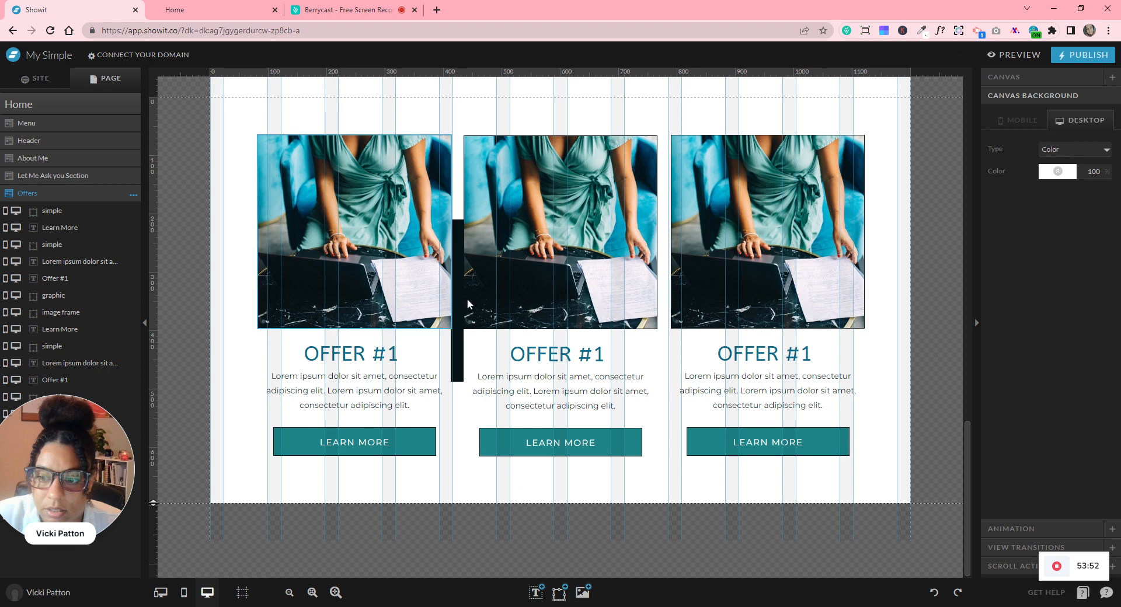
{"action": "key", "text": "ctrl+v"}
{"action": "key", "text": "ctrl+z"}
{"action": "left_click", "coordinate": [456, 239]}
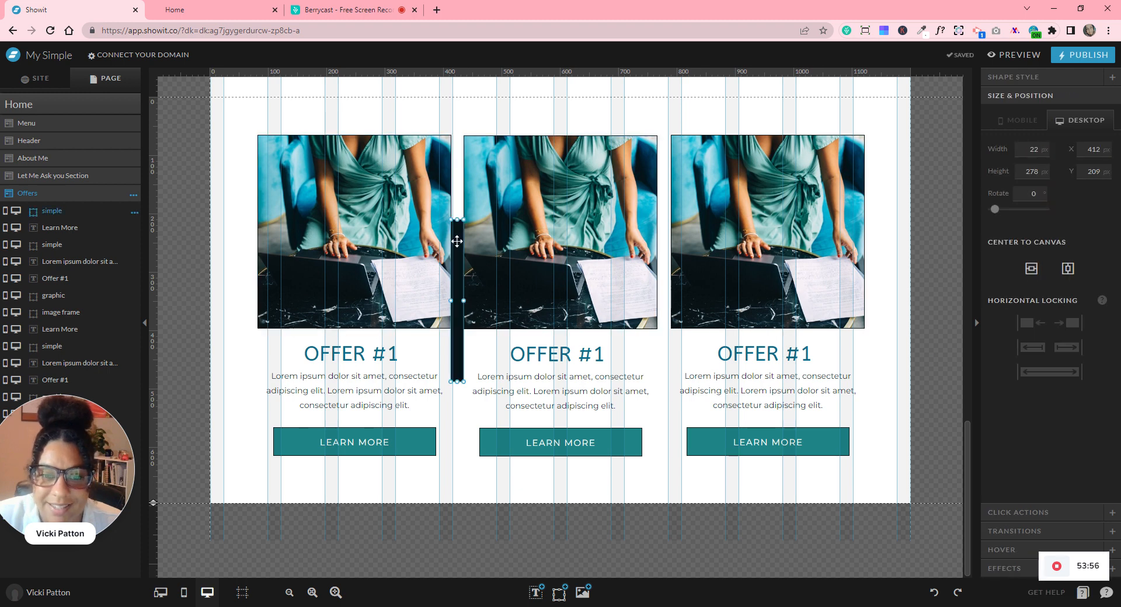
{"action": "left_click_drag", "start_coordinate": [456, 201], "coordinate": [661, 186]}
{"action": "key", "text": "Right"}
{"action": "key", "text": "Right"}
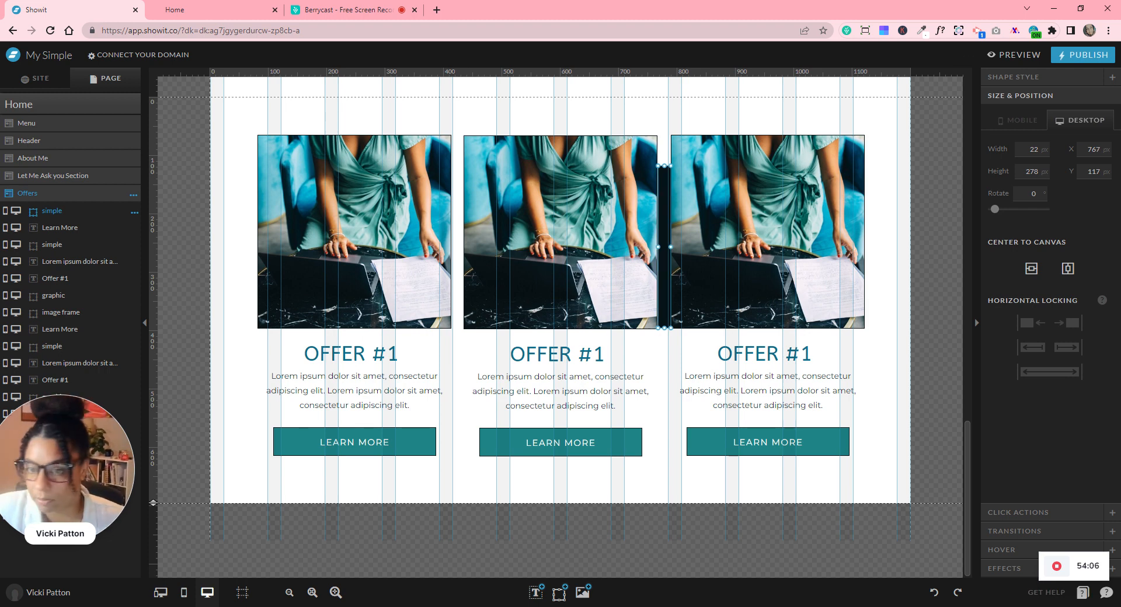
{"action": "key", "text": "Delete"}
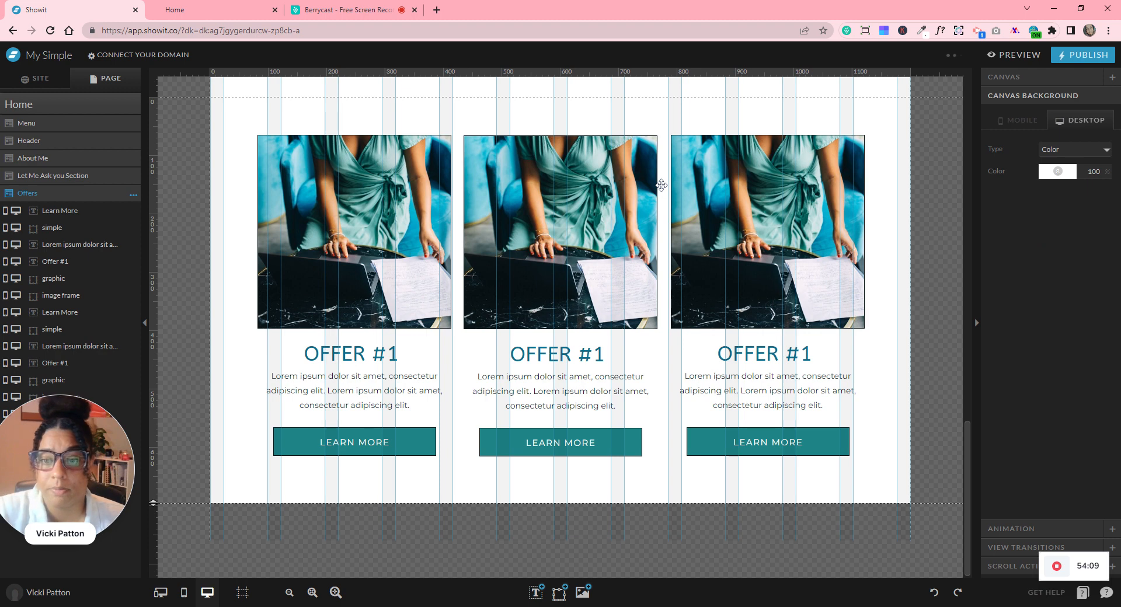
{"action": "left_click_drag", "start_coordinate": [924, 173], "coordinate": [298, 223]}
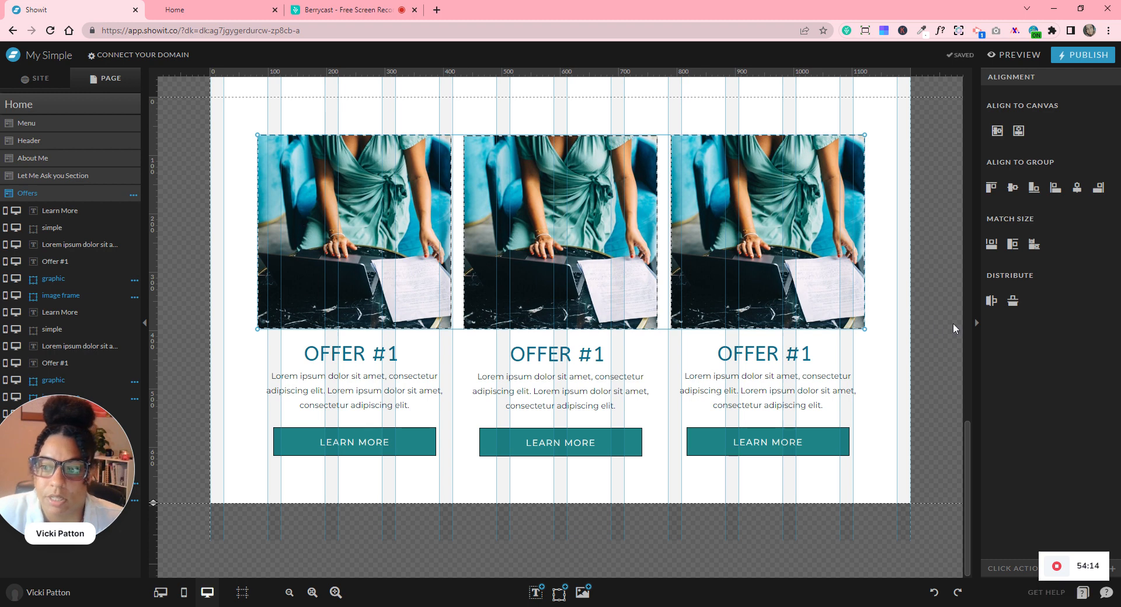
- Try distributing the three images vertically and horizontally, undoing both changes
{"action": "left_click", "coordinate": [1014, 302]}
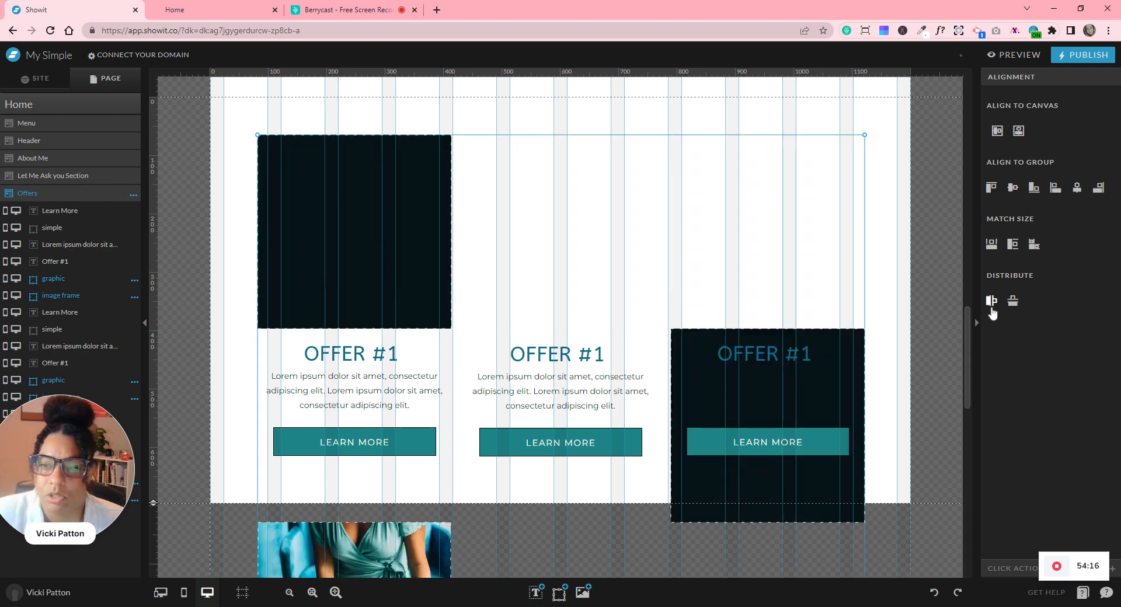
{"action": "left_click", "coordinate": [934, 593]}
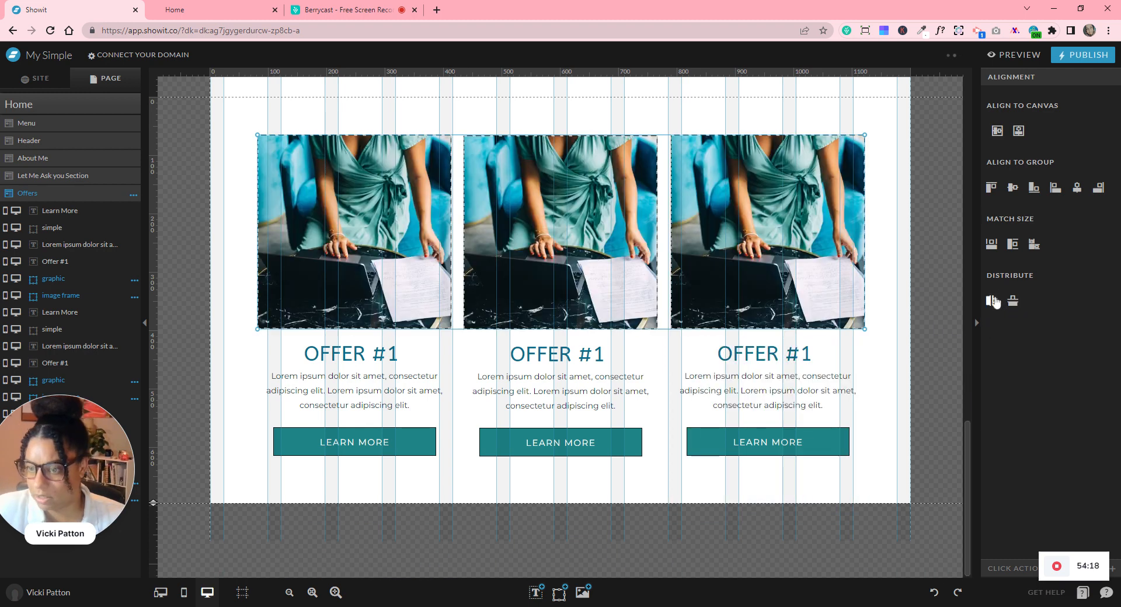
{"action": "left_click", "coordinate": [995, 302]}
{"action": "left_click", "coordinate": [934, 592]}
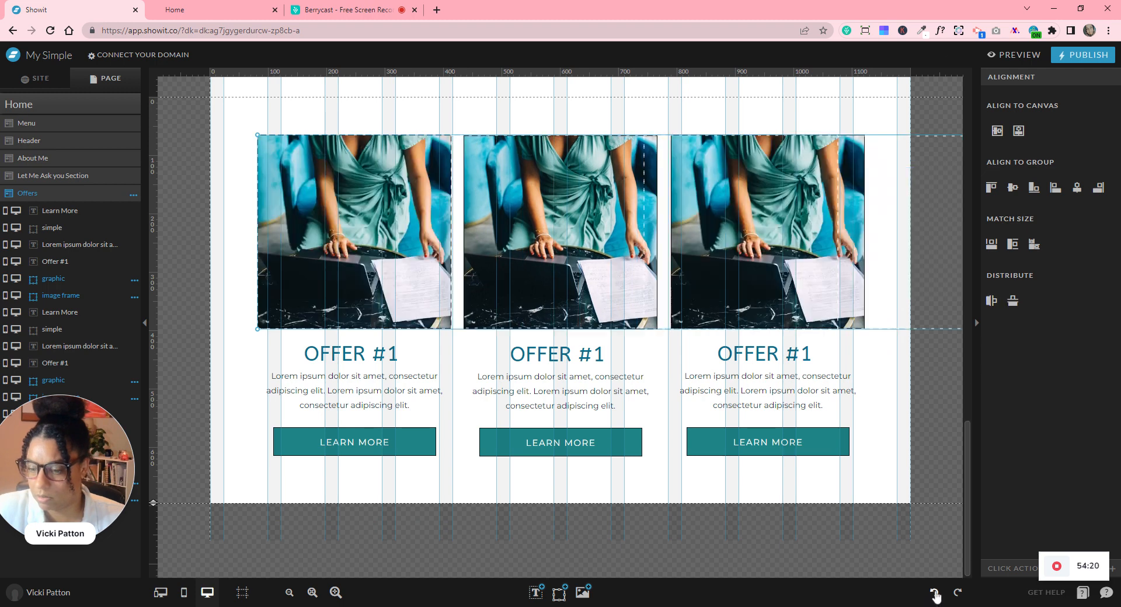
{"action": "left_click", "coordinate": [908, 377]}
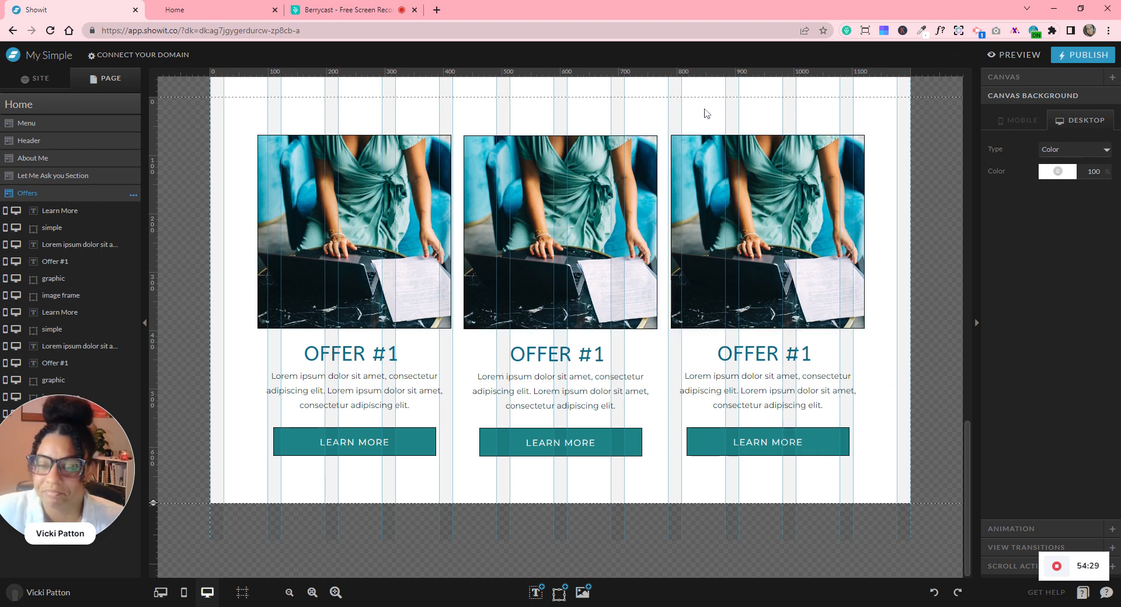
- Select the third offer card and turn off the column guides
{"action": "left_click_drag", "start_coordinate": [702, 107], "coordinate": [853, 475]}
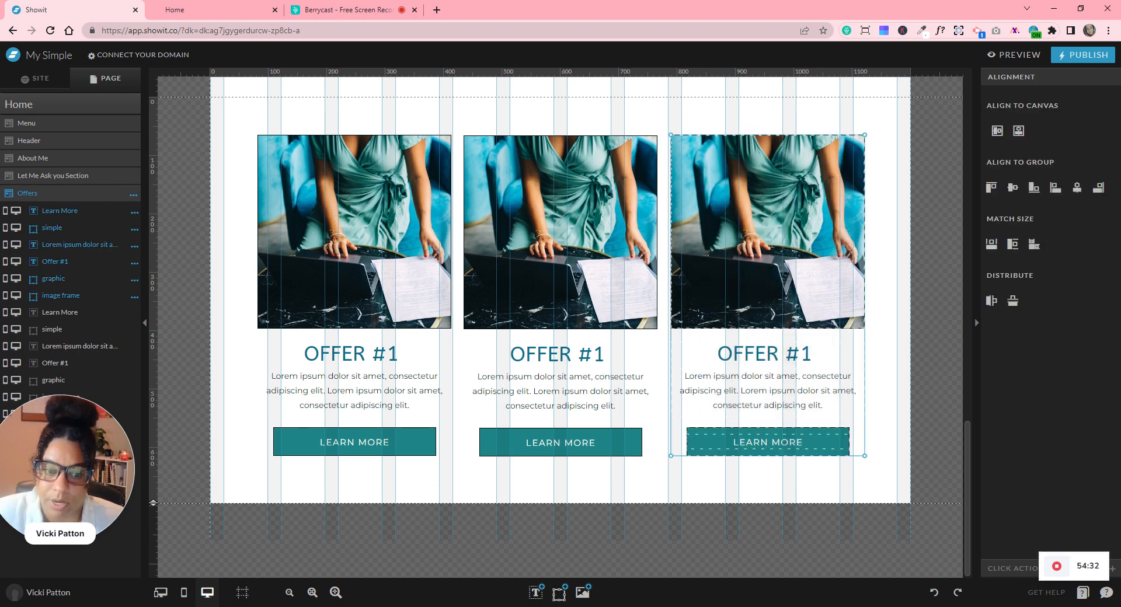
{"action": "left_click", "coordinate": [242, 592]}
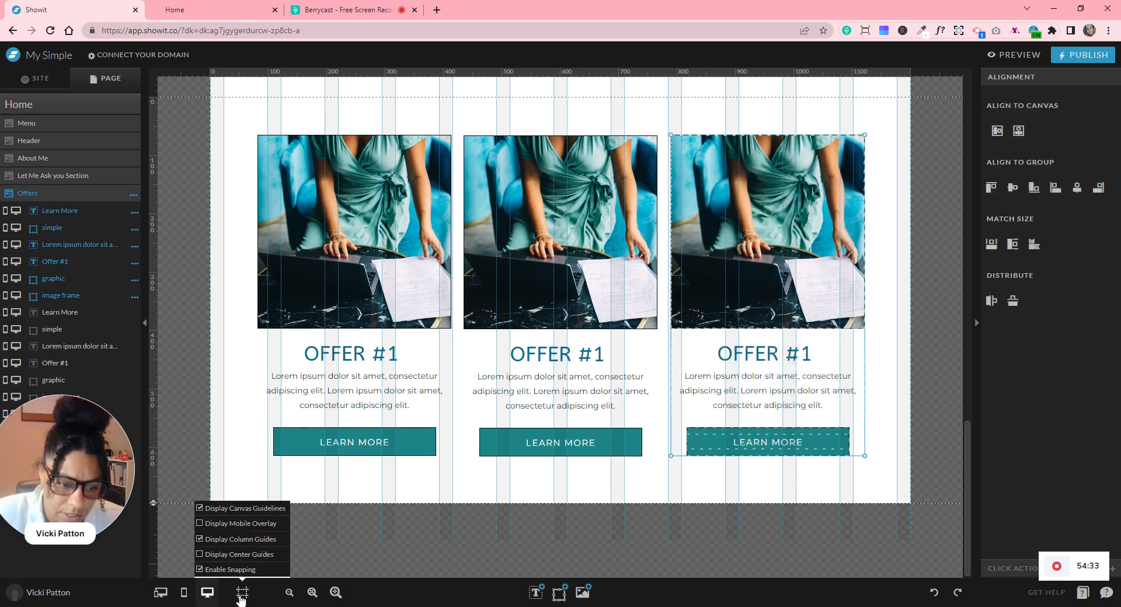
{"action": "left_click", "coordinate": [221, 540]}
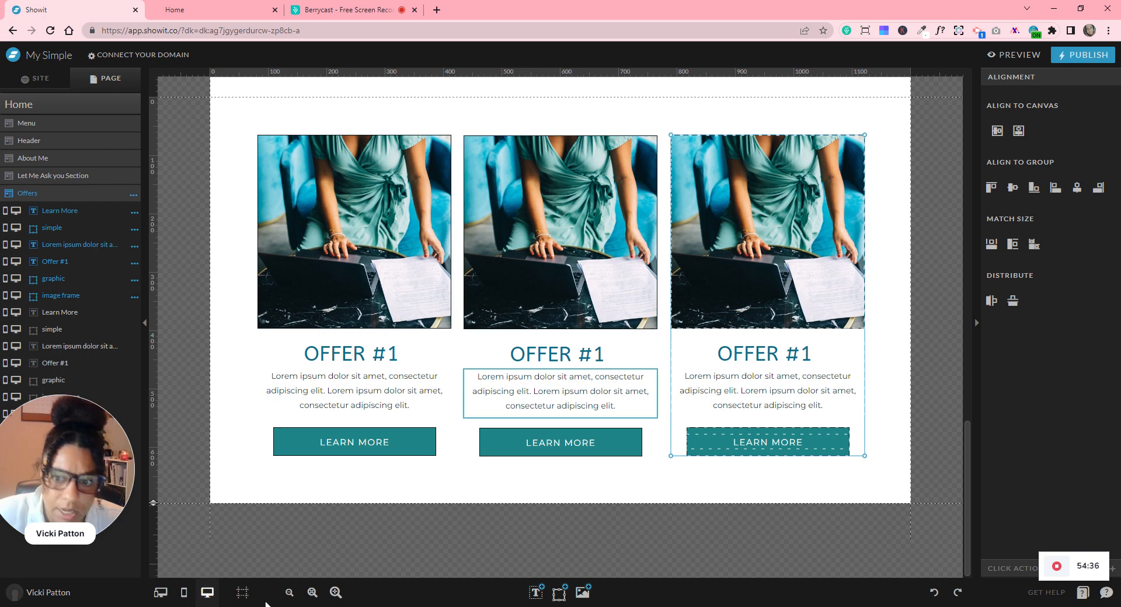
- On mobile, stack the next offer card below the others and nudge the second card slightly lower
{"action": "left_click", "coordinate": [184, 593]}
{"action": "scroll", "coordinate": [637, 353], "scroll_direction": "down", "scroll_amount": 15}
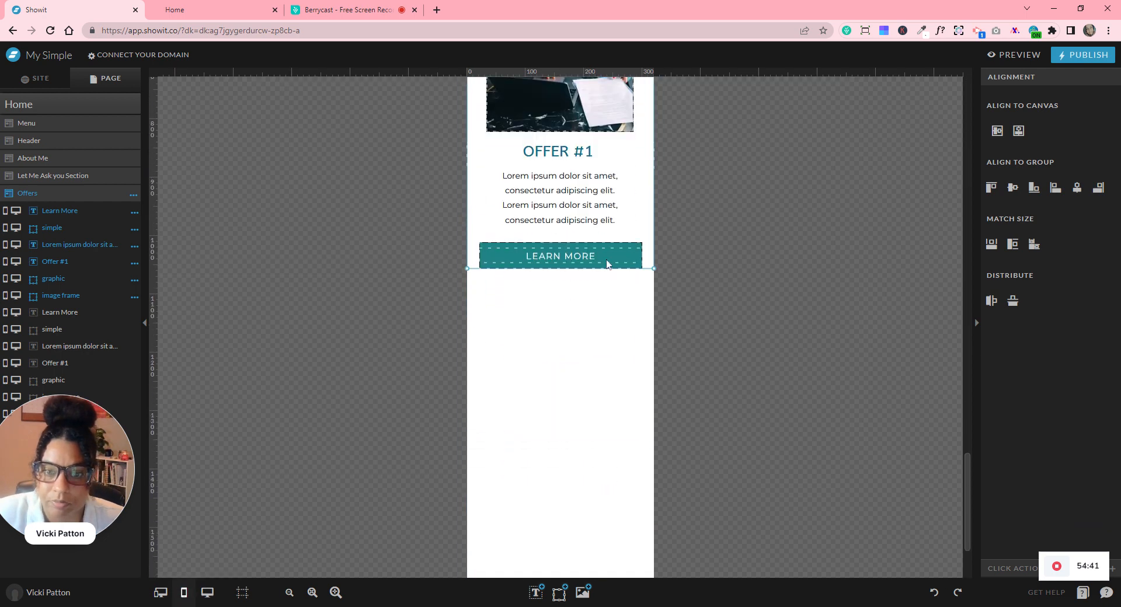
{"action": "left_click_drag", "start_coordinate": [564, 104], "coordinate": [567, 412]}
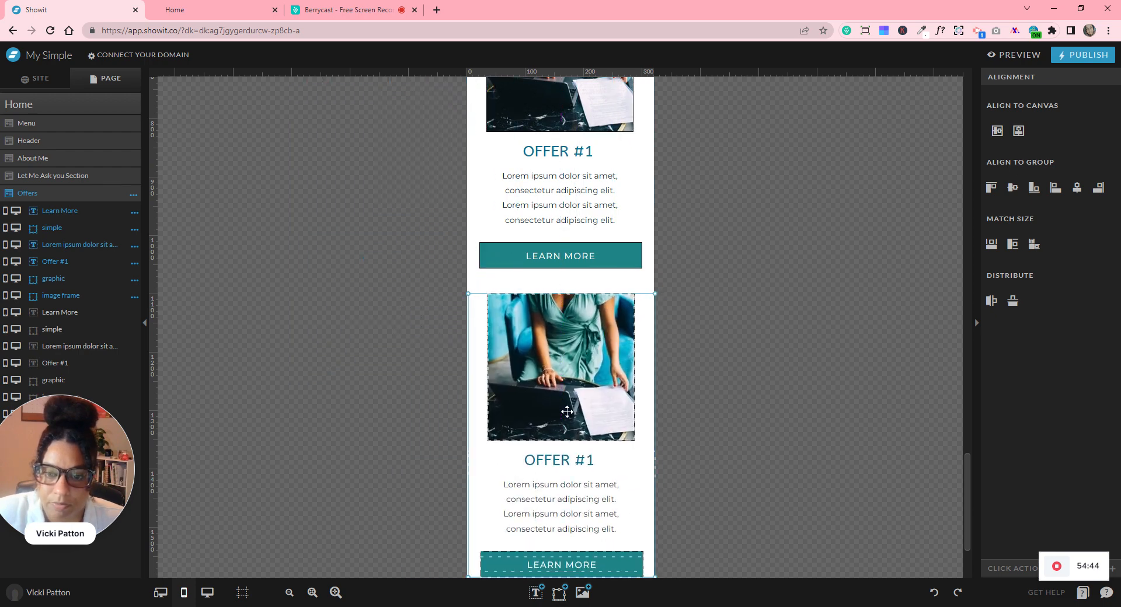
{"action": "left_click", "coordinate": [763, 353]}
{"action": "scroll", "coordinate": [765, 352], "scroll_direction": "up", "scroll_amount": 4}
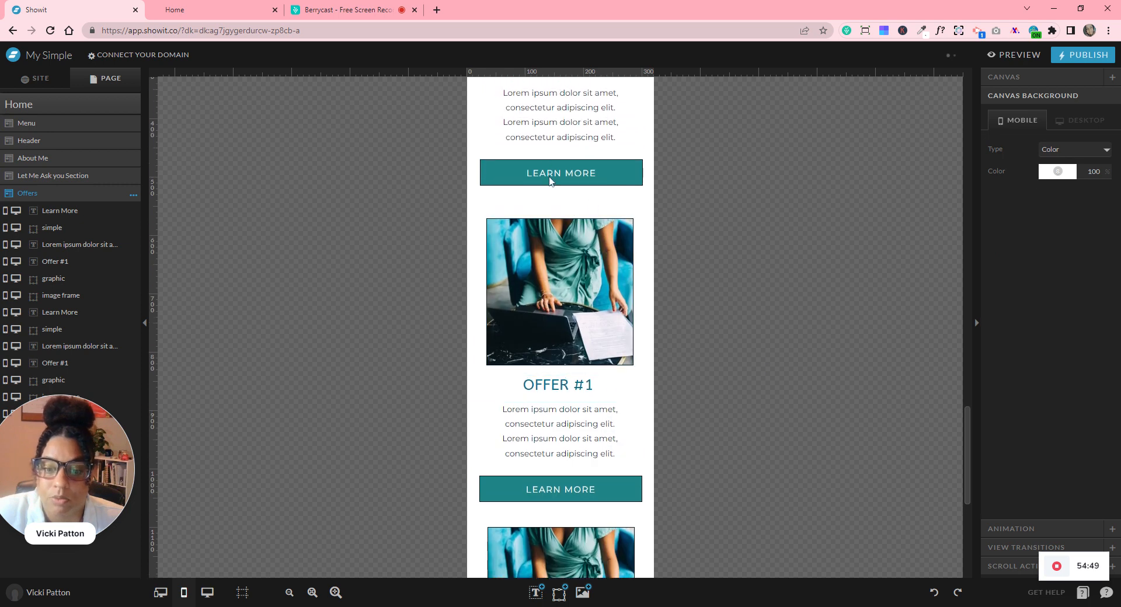
{"action": "scroll", "coordinate": [552, 201], "scroll_direction": "down", "scroll_amount": 3}
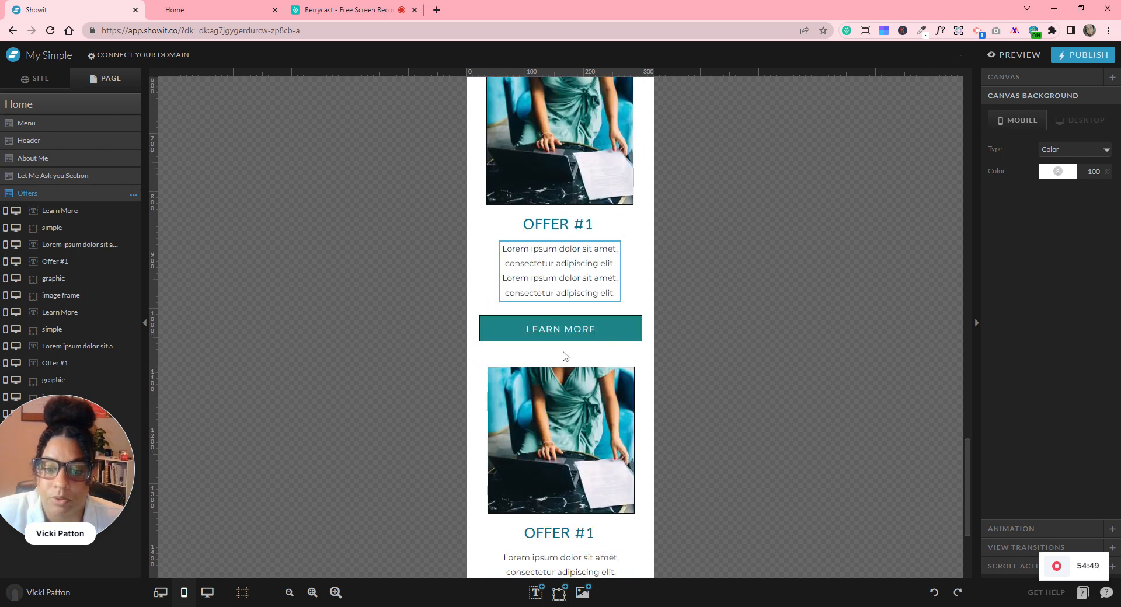
{"action": "scroll", "coordinate": [557, 359], "scroll_direction": "down", "scroll_amount": 3}
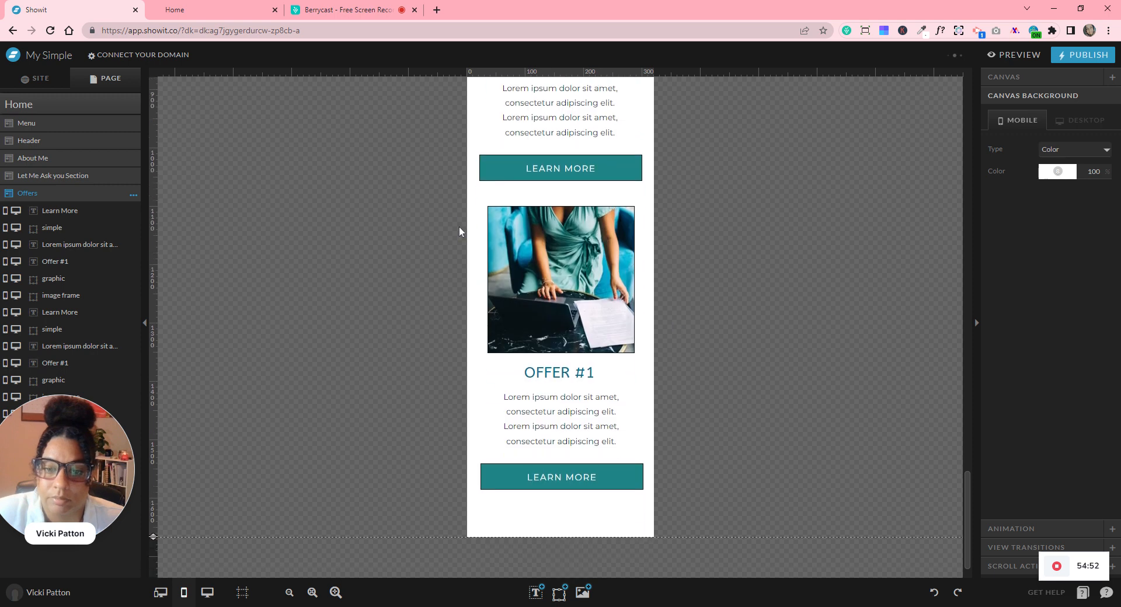
{"action": "left_click", "coordinate": [570, 323]}
{"action": "left_click_drag", "start_coordinate": [570, 323], "coordinate": [567, 324]}
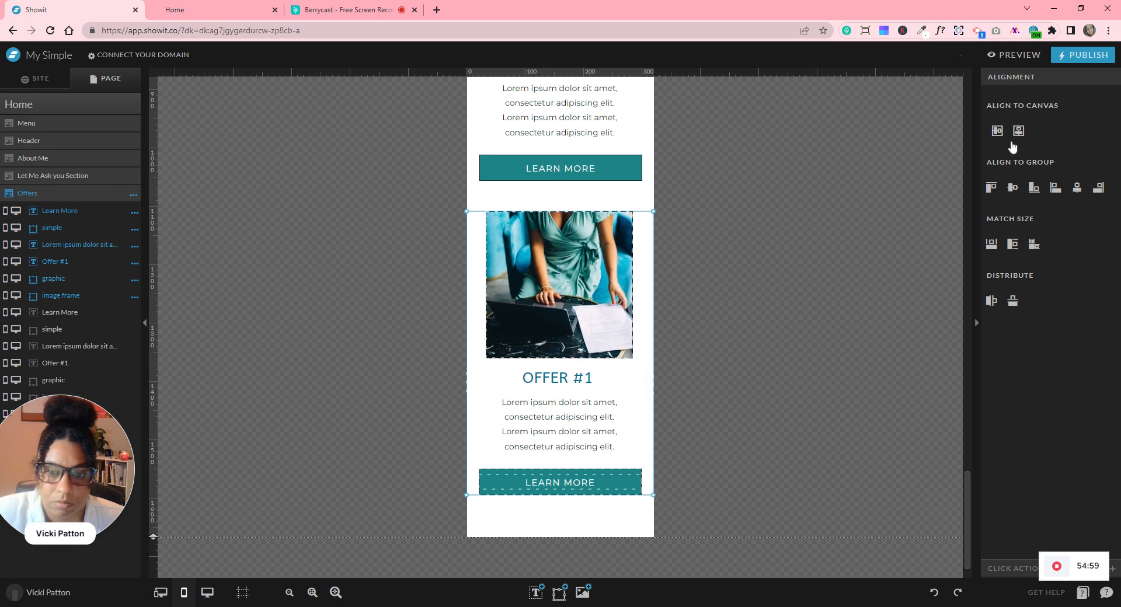
- On desktop, swap the middle offer photo for the teal wheel-decor image from the Calista Rose folder
{"action": "left_click", "coordinate": [207, 592]}
{"action": "scroll", "coordinate": [748, 335], "scroll_direction": "down", "scroll_amount": 5}
{"action": "scroll", "coordinate": [748, 330], "scroll_direction": "down", "scroll_amount": 8}
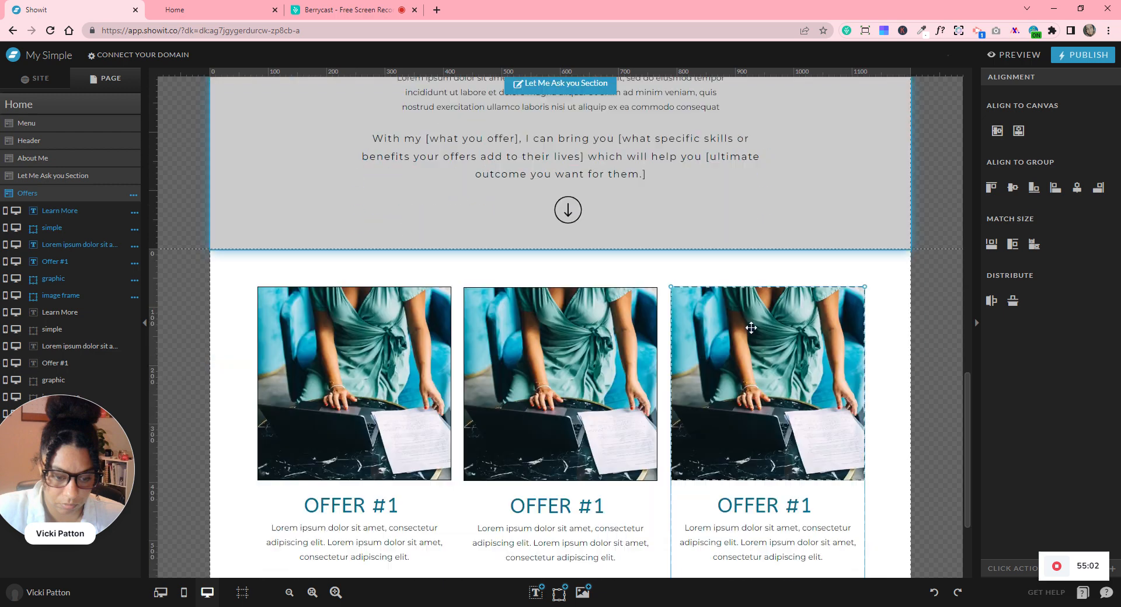
{"action": "left_click", "coordinate": [541, 206]}
{"action": "left_click", "coordinate": [1017, 76]}
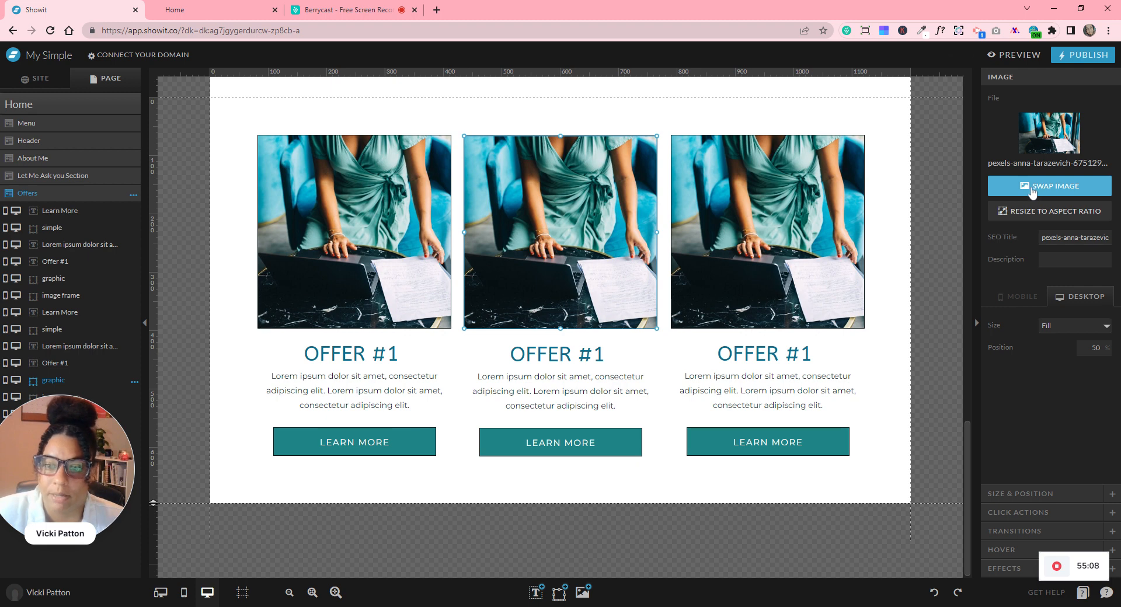
{"action": "left_click", "coordinate": [1034, 191]}
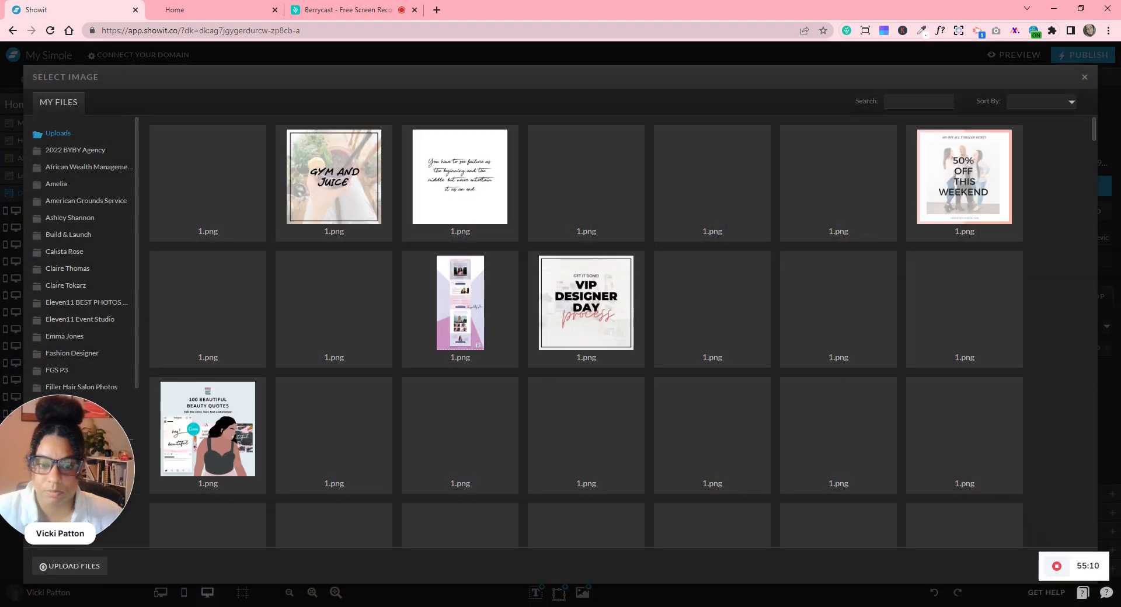
{"action": "left_click", "coordinate": [81, 252]}
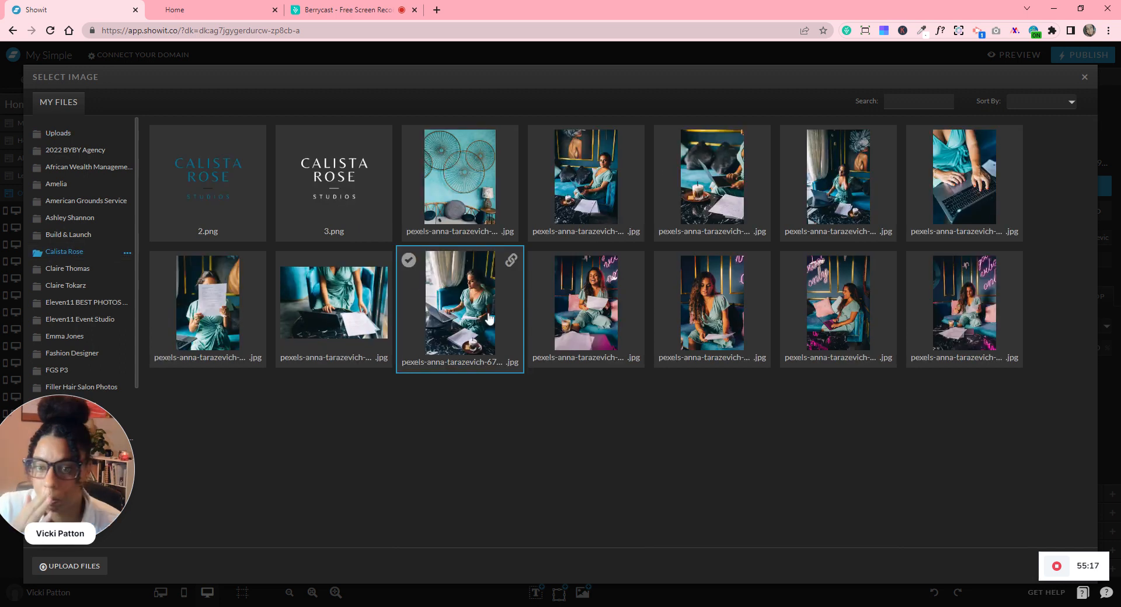
{"action": "left_click", "coordinate": [501, 179]}
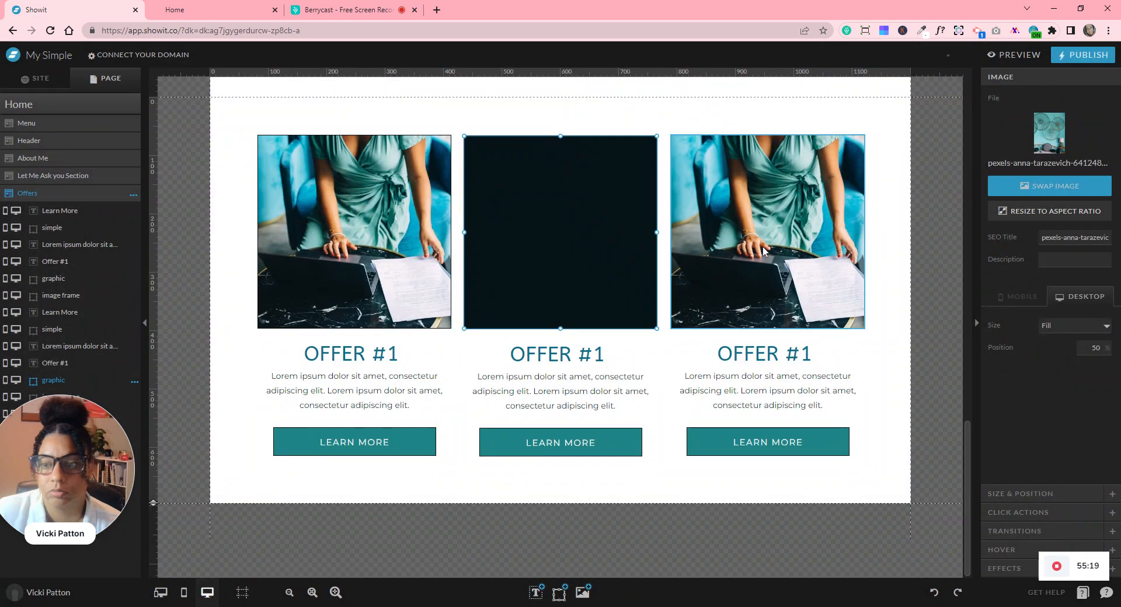
- Swap the right offer photo for the woman reading a paper
{"action": "left_click", "coordinate": [763, 251]}
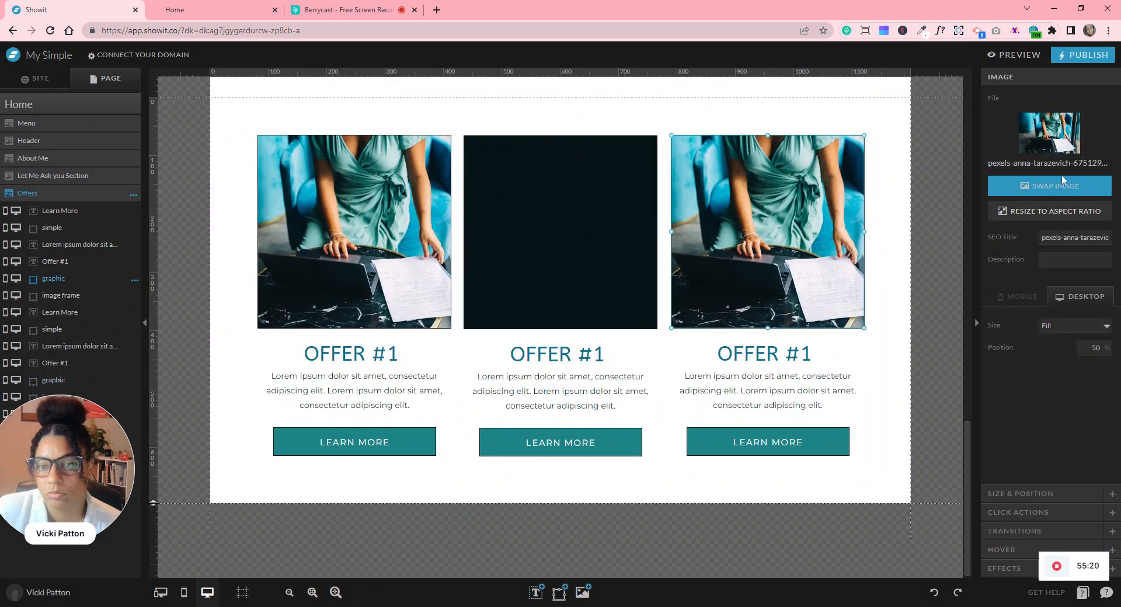
{"action": "left_click", "coordinate": [1064, 193]}
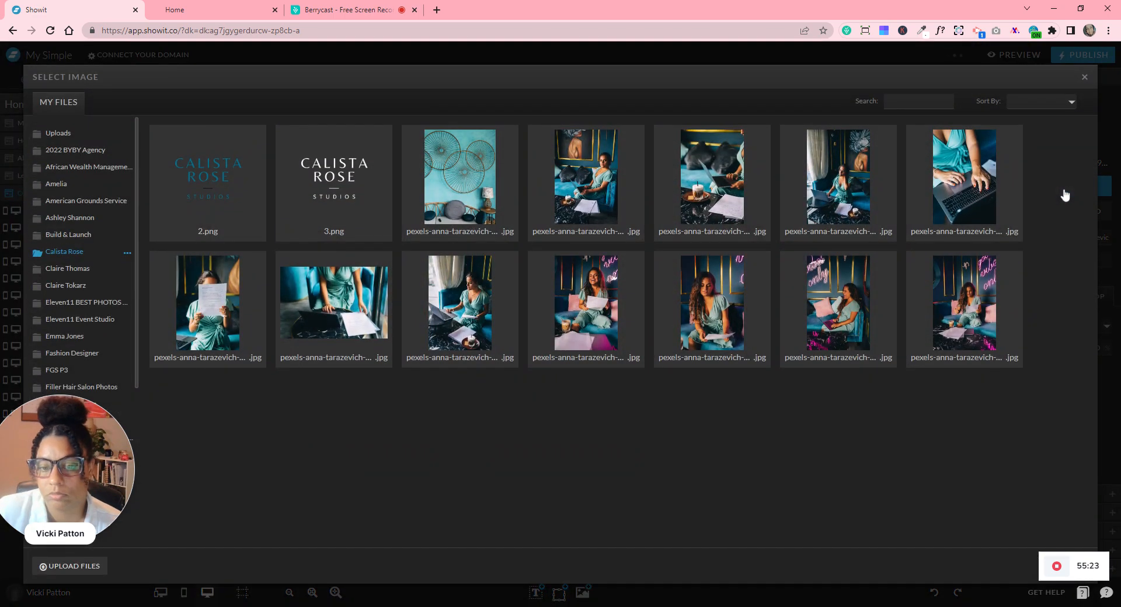
{"action": "left_click", "coordinate": [216, 313]}
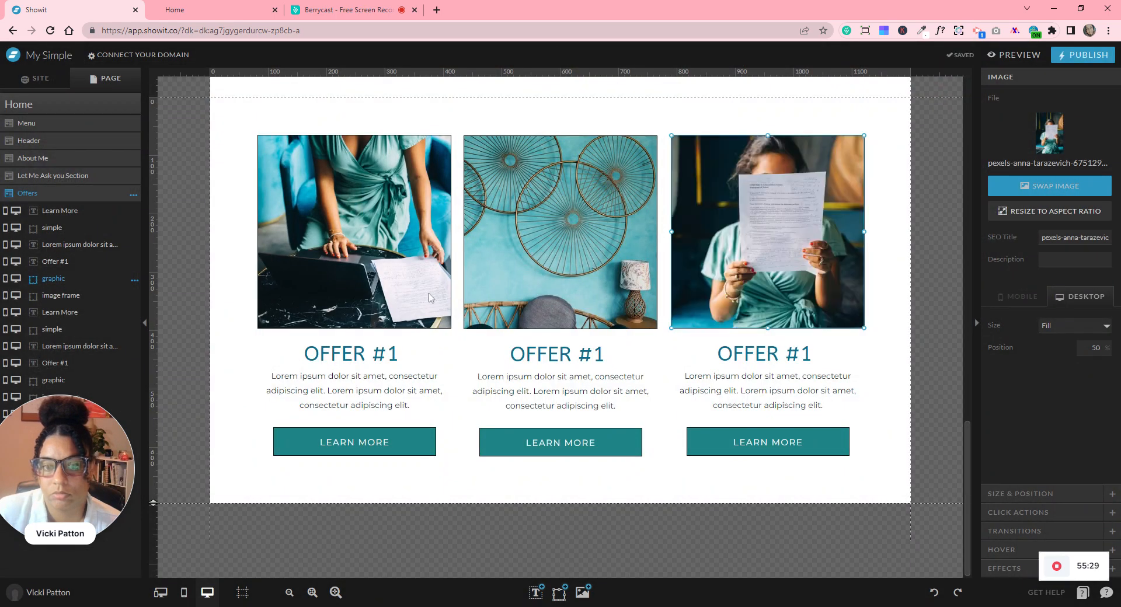
- Change the third and second offer headings to OFFER #3 and OFFER #2
{"action": "double_click", "coordinate": [823, 362]}
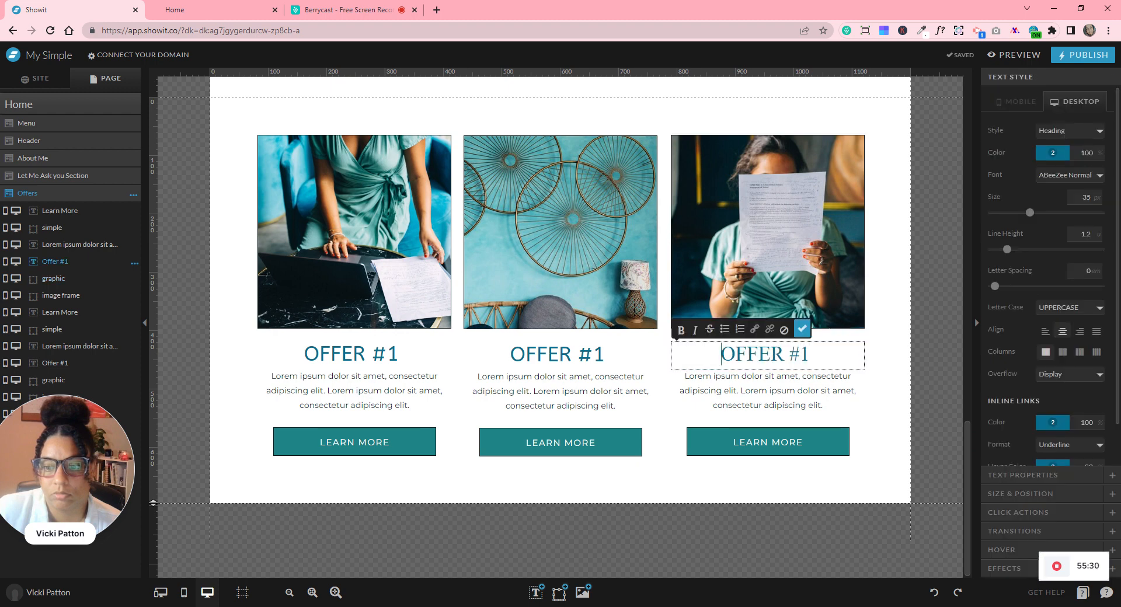
{"action": "key", "text": "End"}
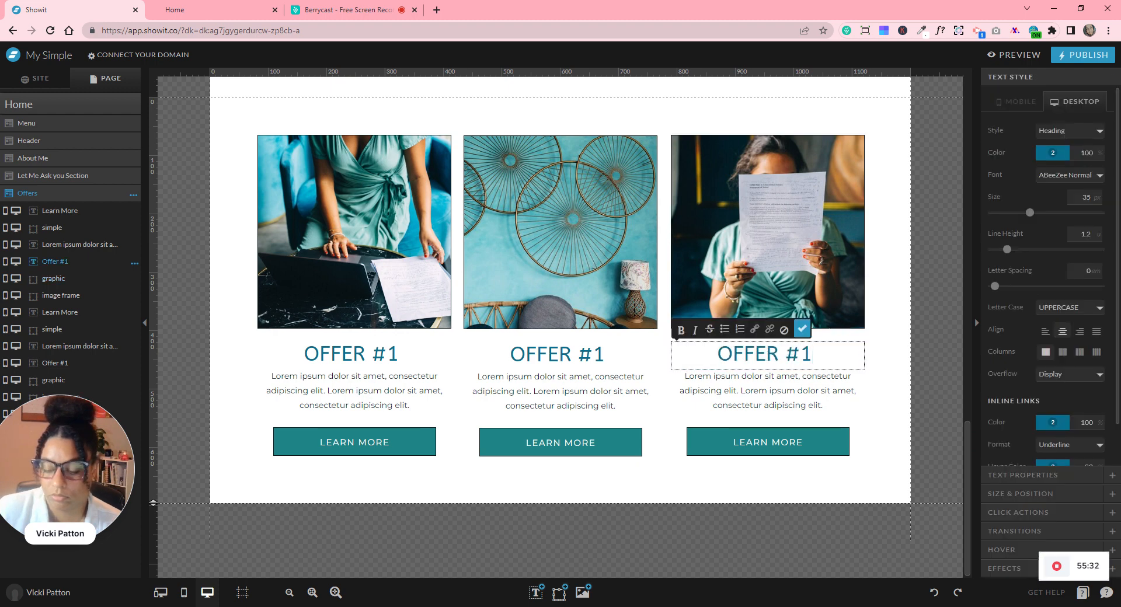
{"action": "key", "text": "BackSpace"}
{"action": "type", "text": "3"}
{"action": "left_click", "coordinate": [601, 354]}
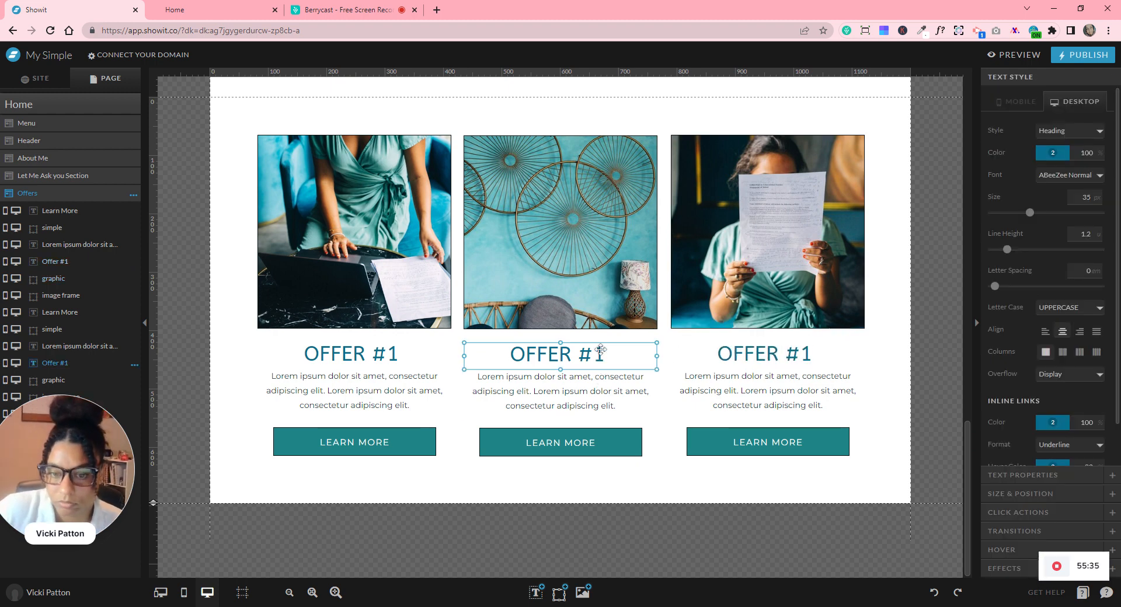
{"action": "double_click", "coordinate": [601, 354]}
{"action": "key", "text": "End"}
{"action": "key", "text": "BackSpace"}
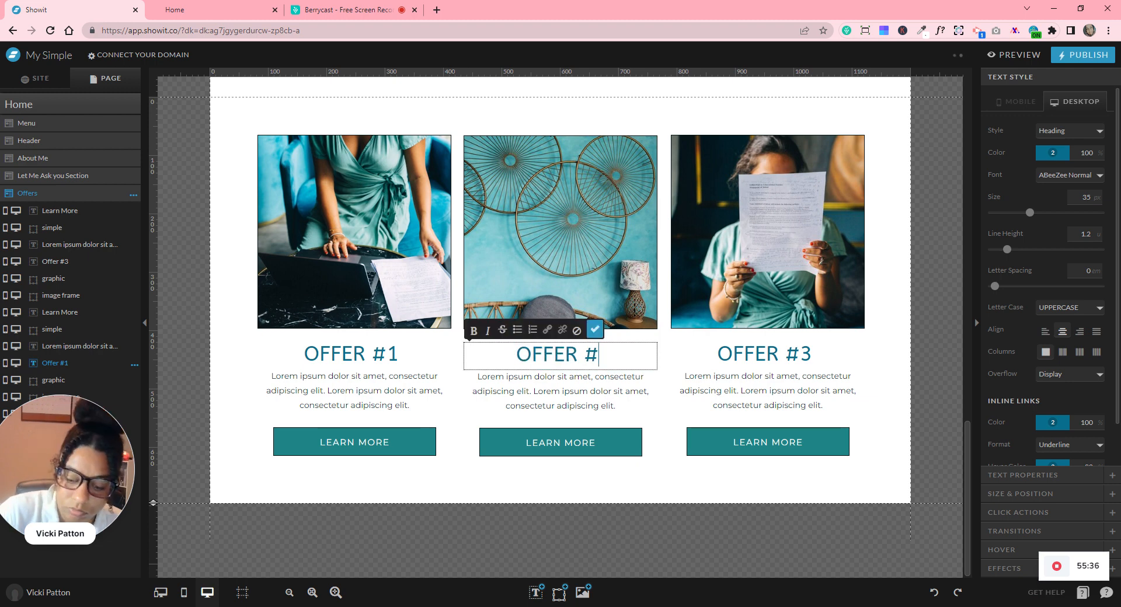
{"action": "type", "text": "2"}
{"action": "key", "text": "Escape"}
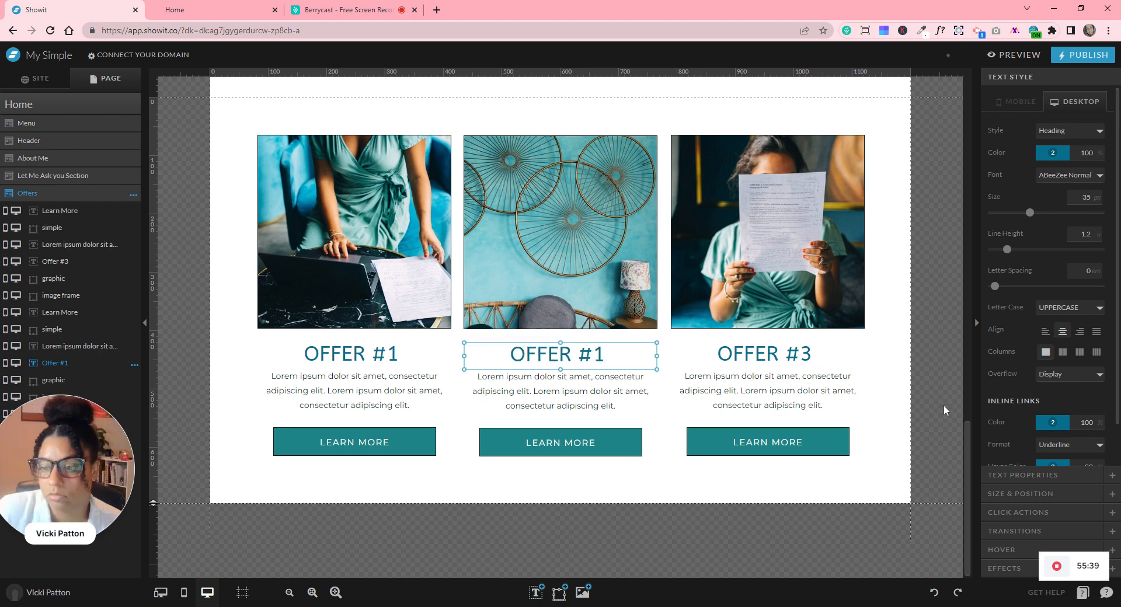
{"action": "scroll", "coordinate": [899, 333], "scroll_direction": "up", "scroll_amount": 10}
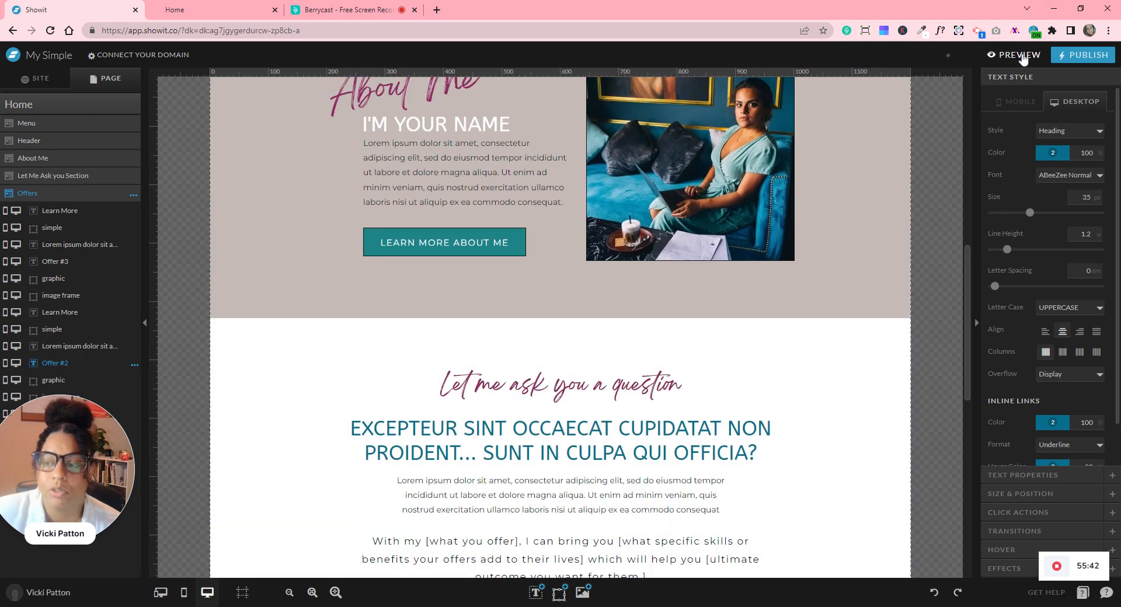
{"action": "left_click", "coordinate": [1023, 56]}
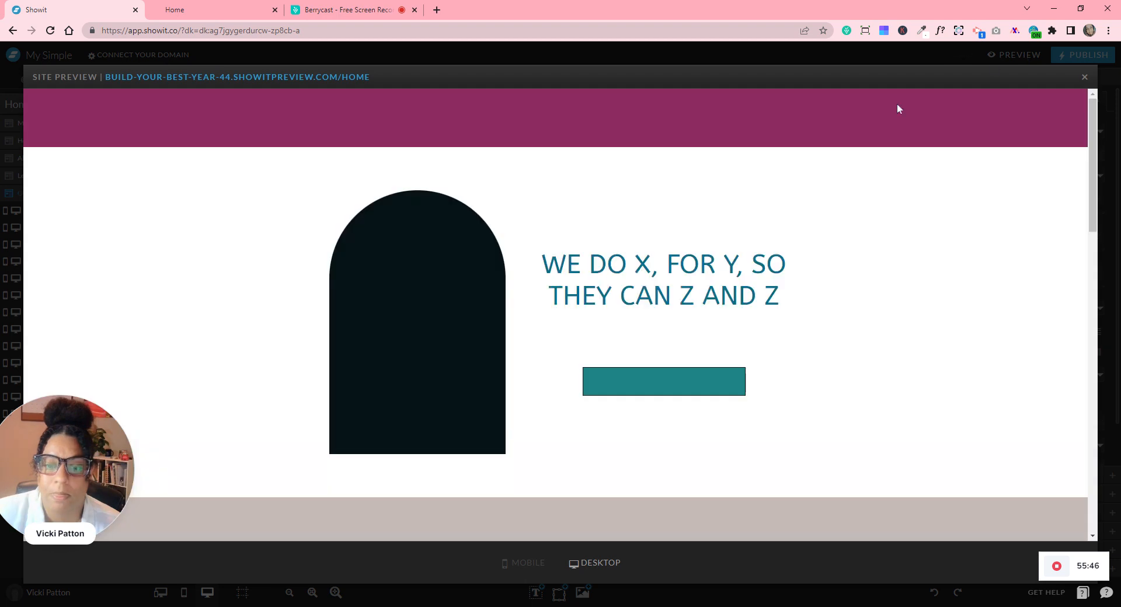
{"action": "scroll", "coordinate": [829, 212], "scroll_direction": "down", "scroll_amount": 5}
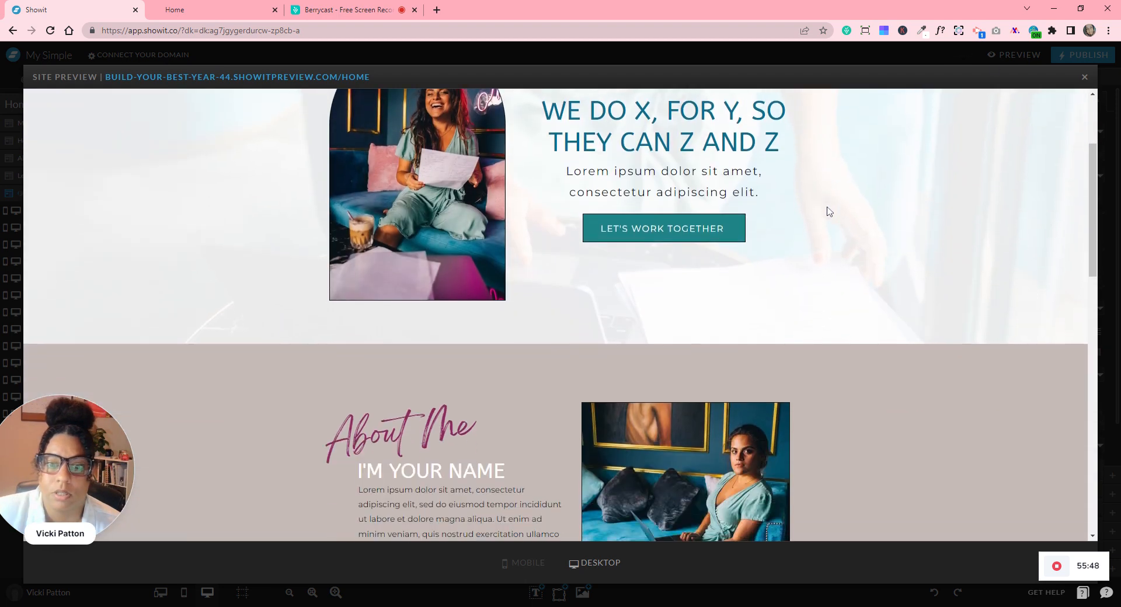
{"action": "scroll", "coordinate": [829, 211], "scroll_direction": "down", "scroll_amount": 3}
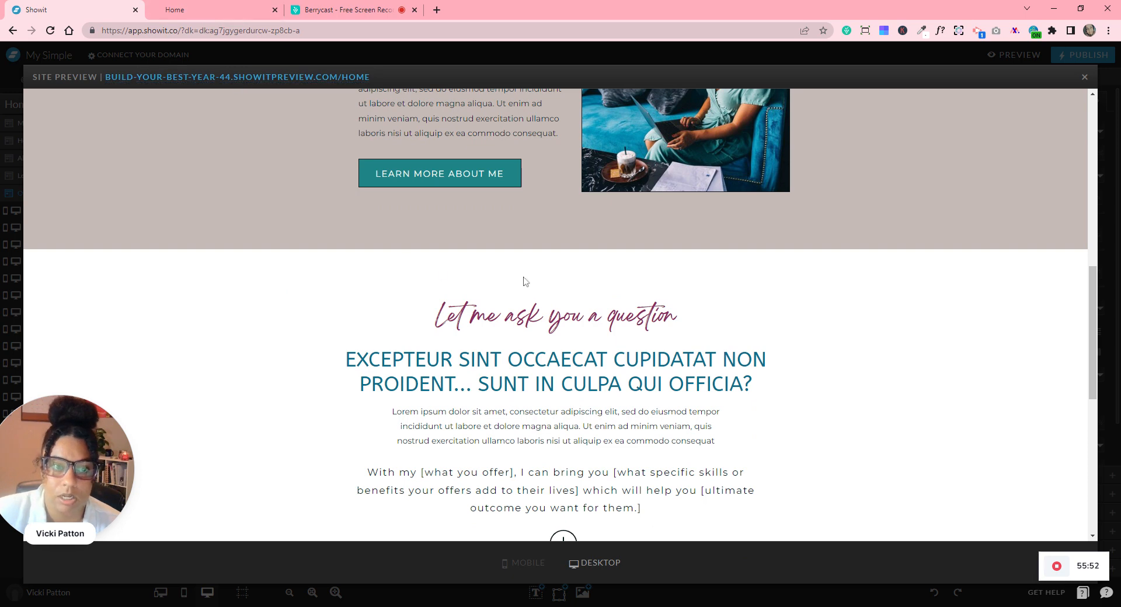
{"action": "scroll", "coordinate": [523, 277], "scroll_direction": "down", "scroll_amount": 6}
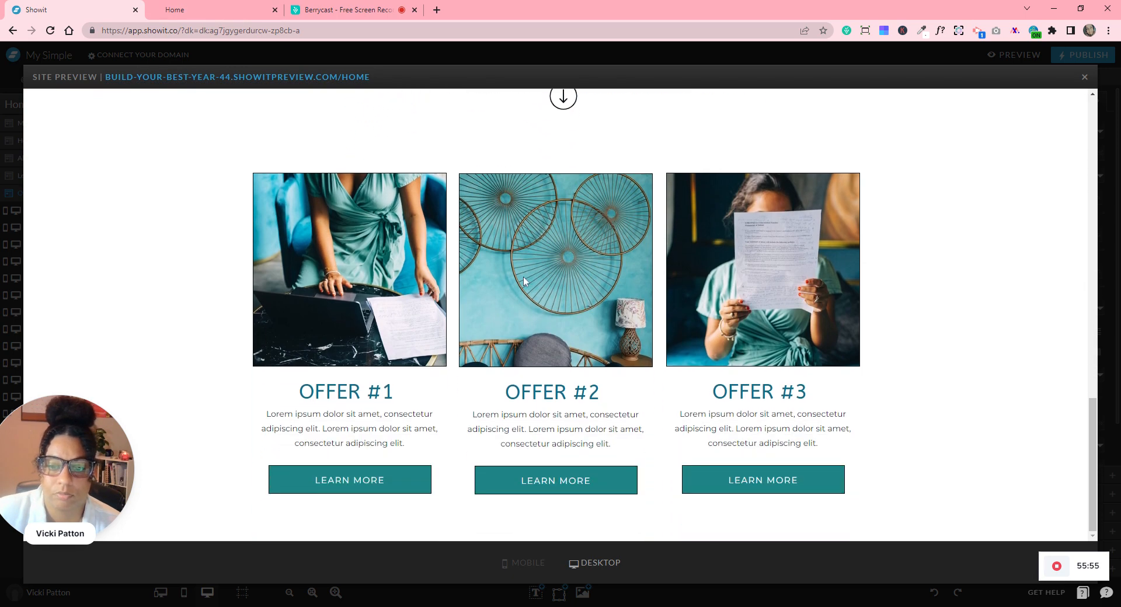
{"action": "scroll", "coordinate": [523, 280], "scroll_direction": "up", "scroll_amount": 7}
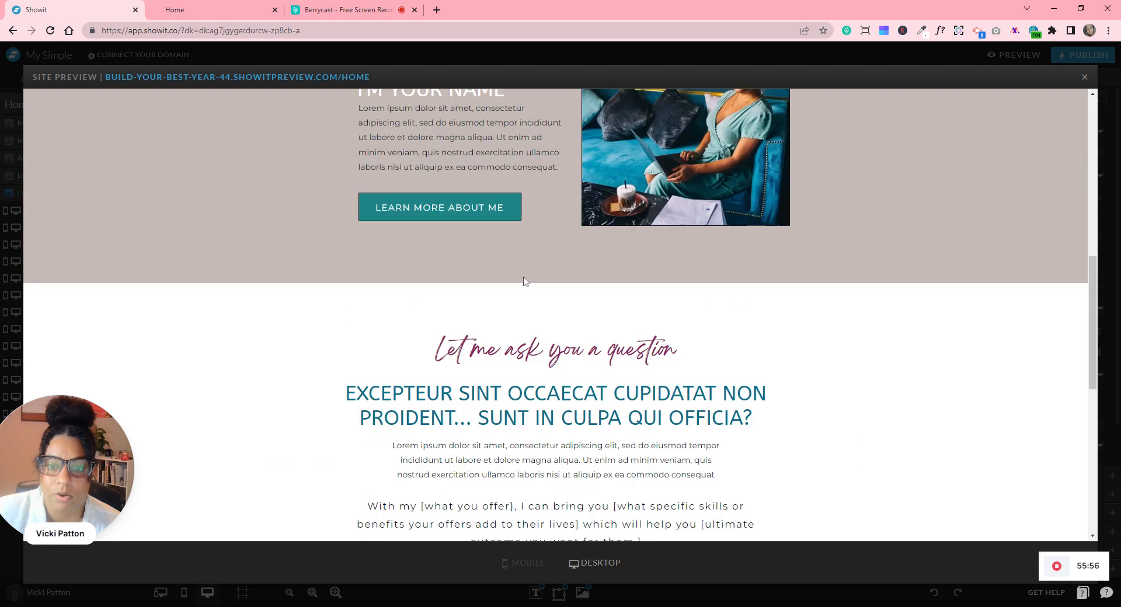
{"action": "scroll", "coordinate": [523, 280], "scroll_direction": "down", "scroll_amount": 5}
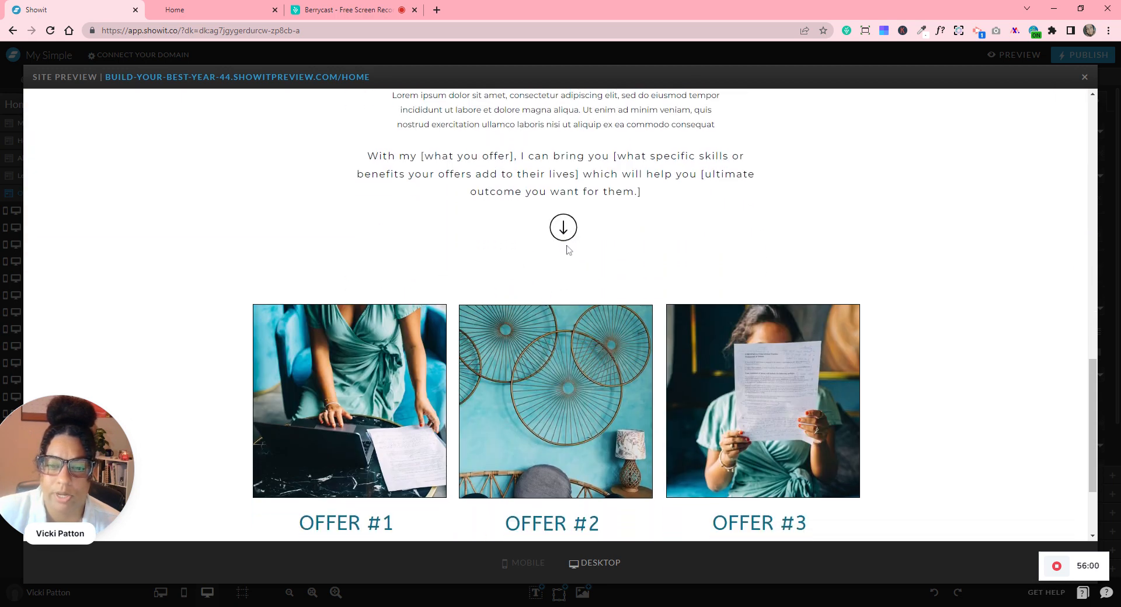
- Lower the down-arrow icon, centre it horizontally at X 572, and preview the site
{"action": "left_click", "coordinate": [1084, 77]}
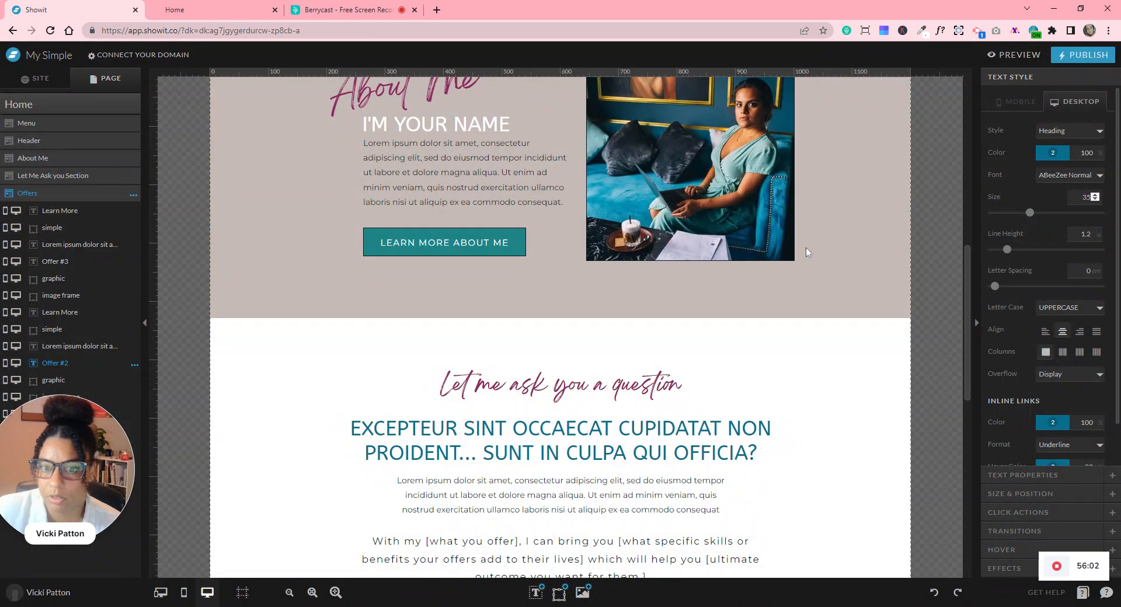
{"action": "scroll", "coordinate": [804, 290], "scroll_direction": "down", "scroll_amount": 5}
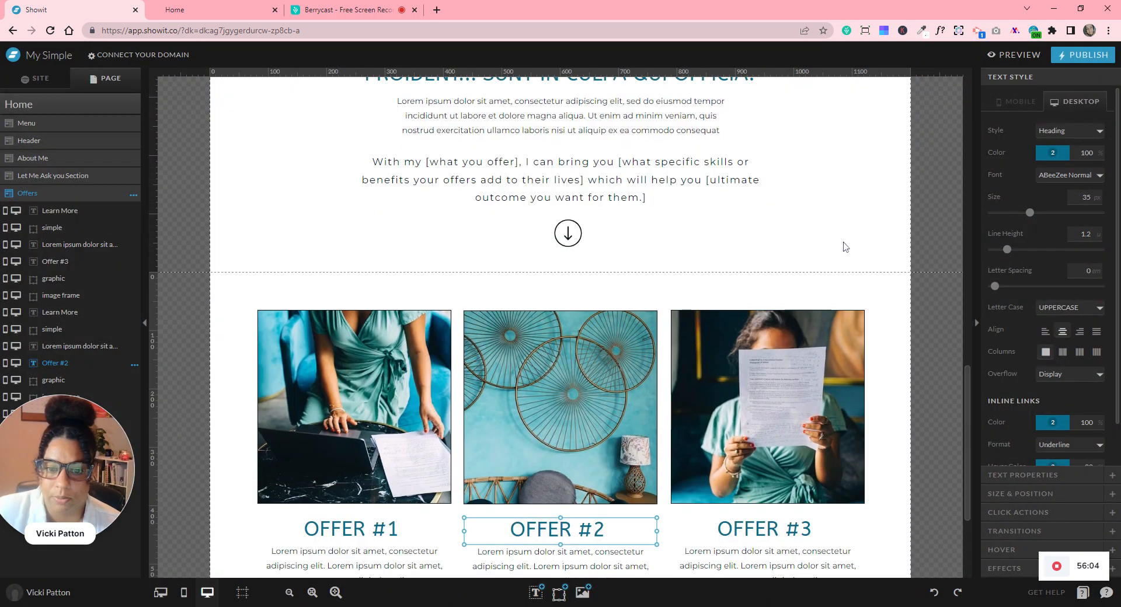
{"action": "left_click", "coordinate": [843, 245]}
{"action": "left_click", "coordinate": [569, 236]}
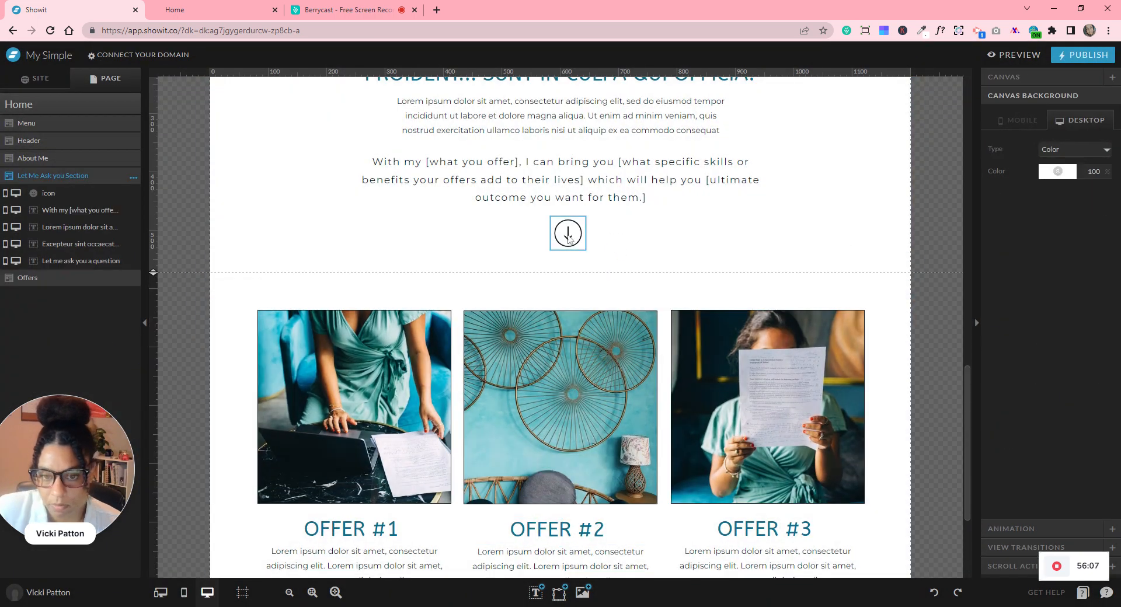
{"action": "left_click_drag", "start_coordinate": [573, 240], "coordinate": [573, 259]}
{"action": "left_click", "coordinate": [1068, 286]}
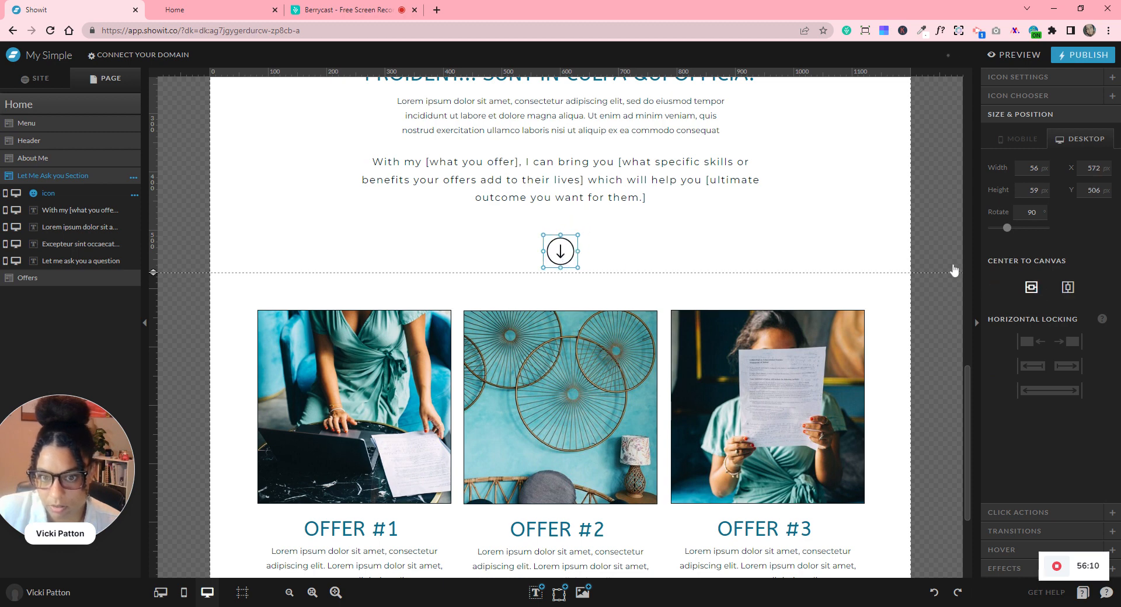
{"action": "left_click", "coordinate": [1005, 55]}
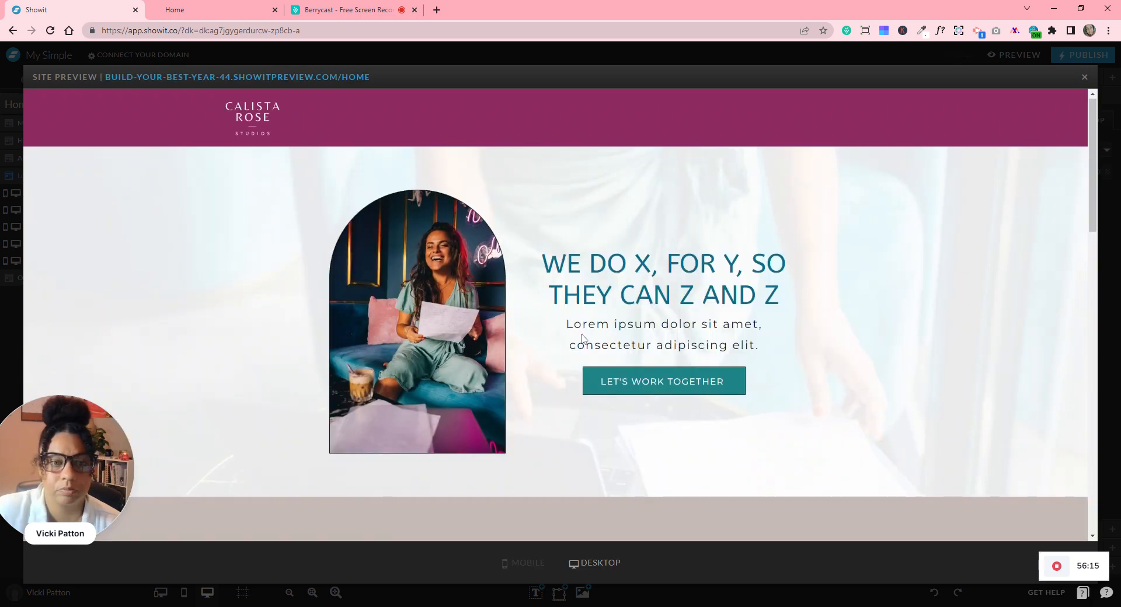
- Switch the site preview to the mobile layout and scroll through the page
{"action": "scroll", "coordinate": [582, 339], "scroll_direction": "down", "scroll_amount": 5}
{"action": "scroll", "coordinate": [582, 339], "scroll_direction": "down", "scroll_amount": 10}
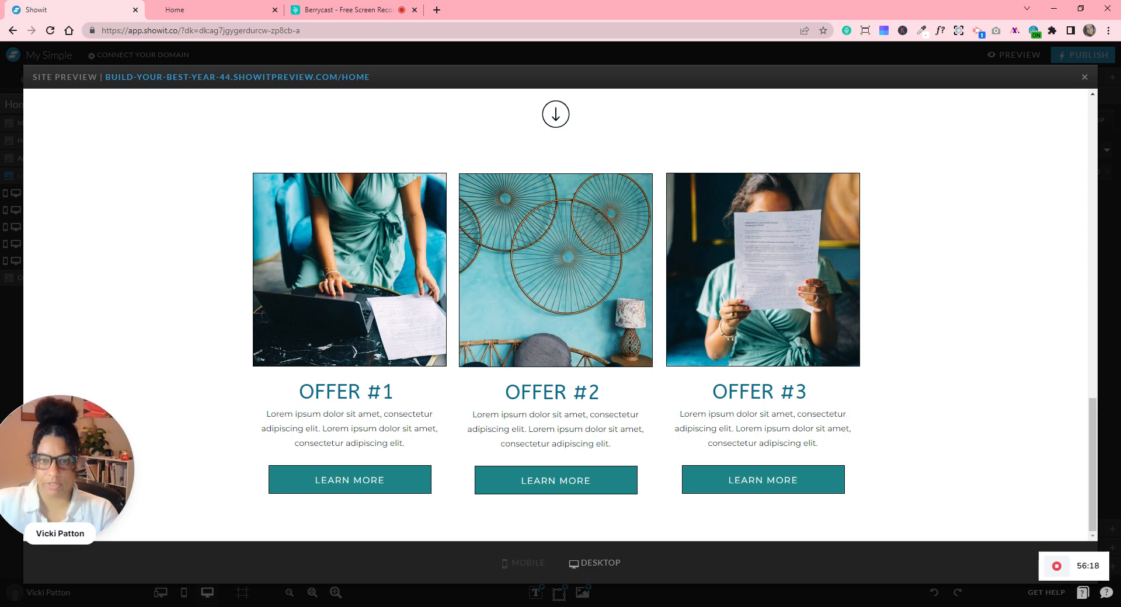
{"action": "left_click", "coordinate": [524, 562]}
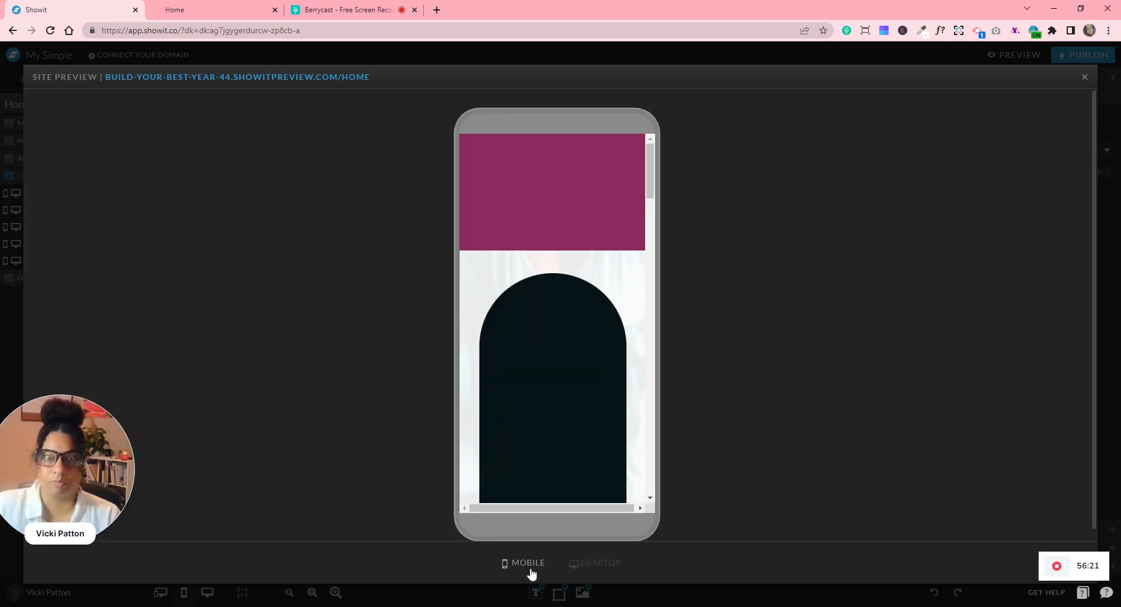
{"action": "scroll", "coordinate": [527, 266], "scroll_direction": "down", "scroll_amount": 8}
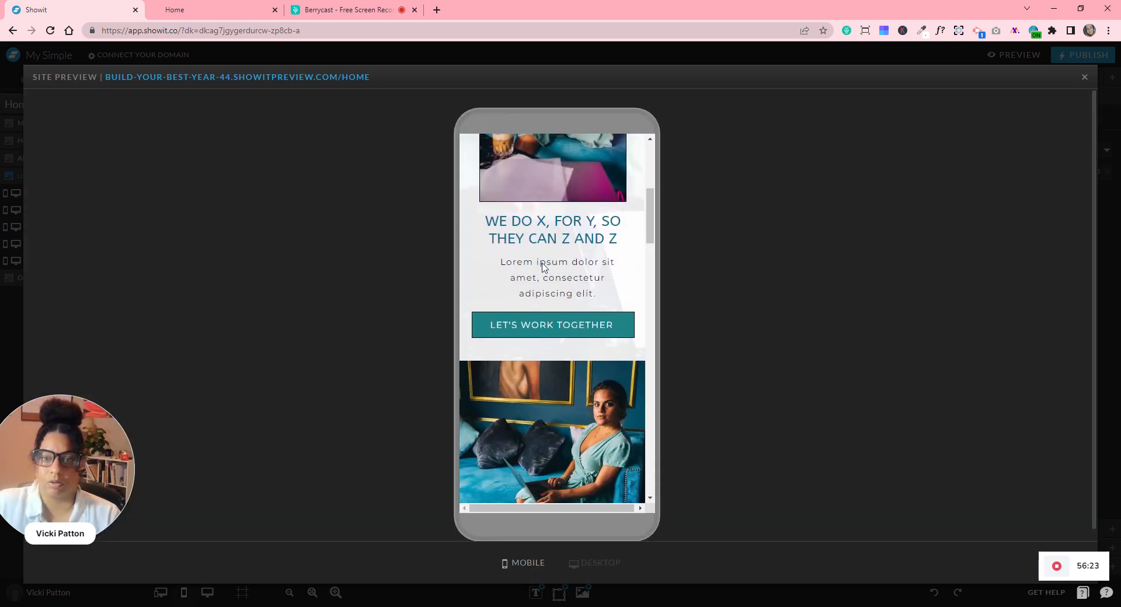
{"action": "scroll", "coordinate": [541, 268], "scroll_direction": "down", "scroll_amount": 10}
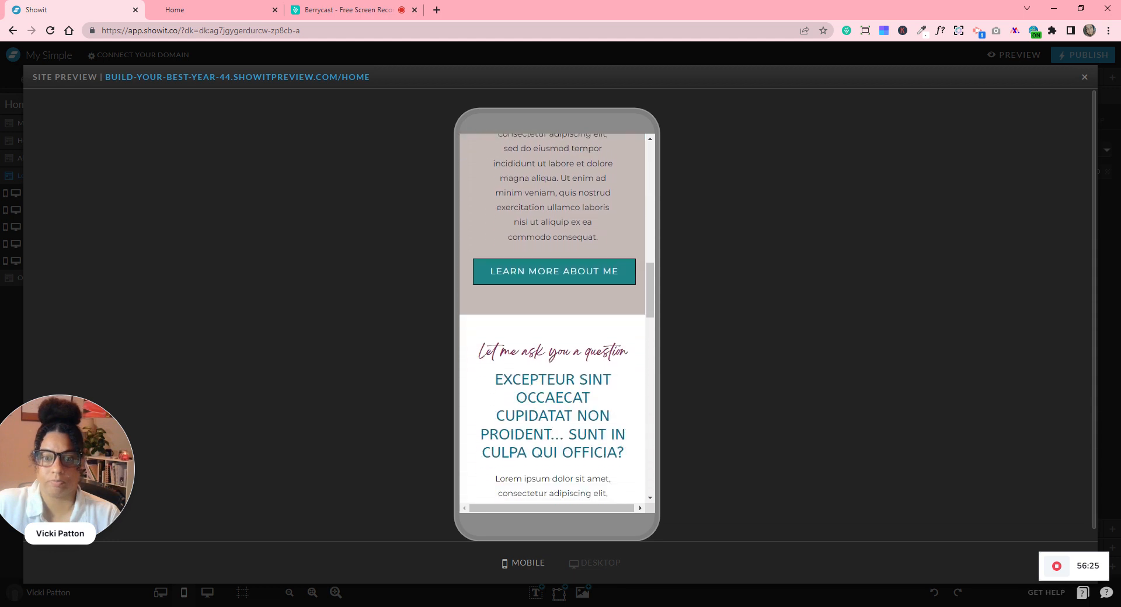
{"action": "scroll", "coordinate": [542, 268], "scroll_direction": "down", "scroll_amount": 10}
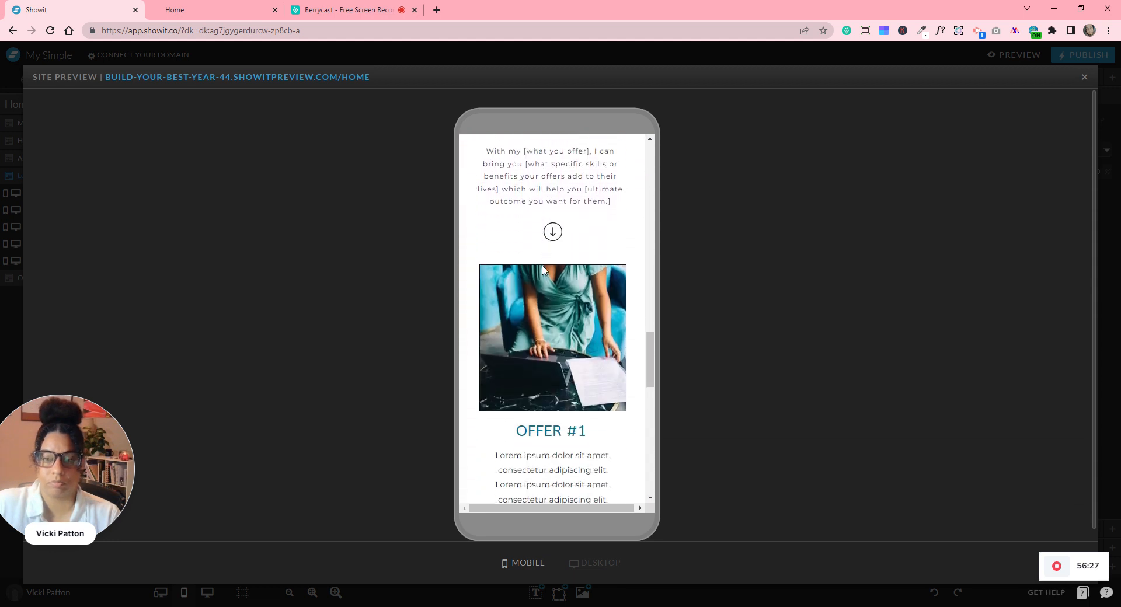
{"action": "scroll", "coordinate": [542, 269], "scroll_direction": "down", "scroll_amount": 10}
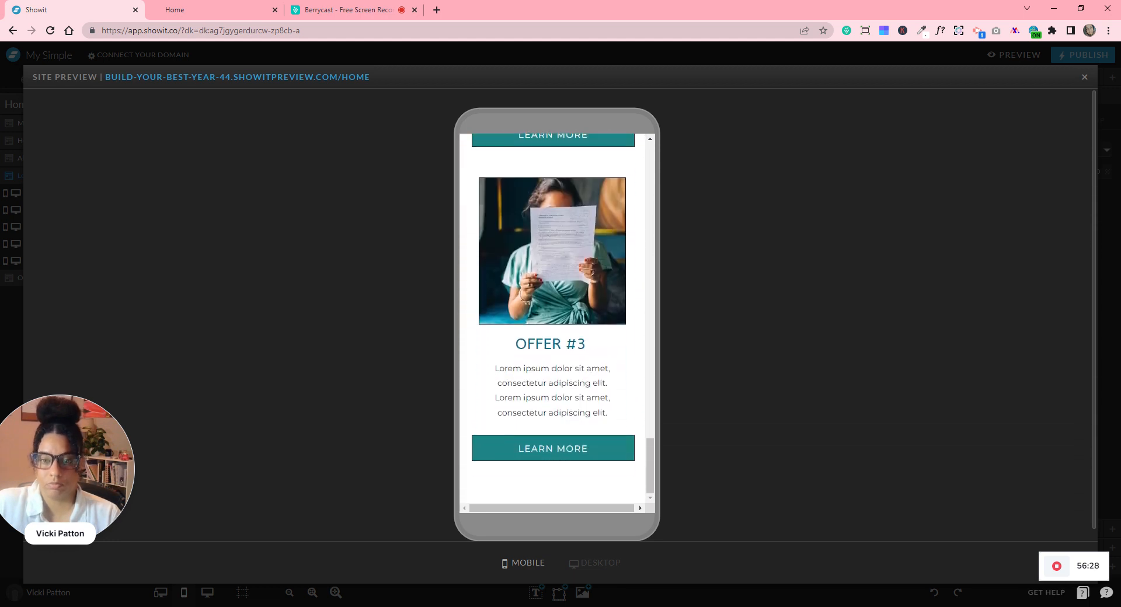
- Close the preview and return the editor to the desktop layout showing the Offers cards
{"action": "left_click", "coordinate": [1084, 79]}
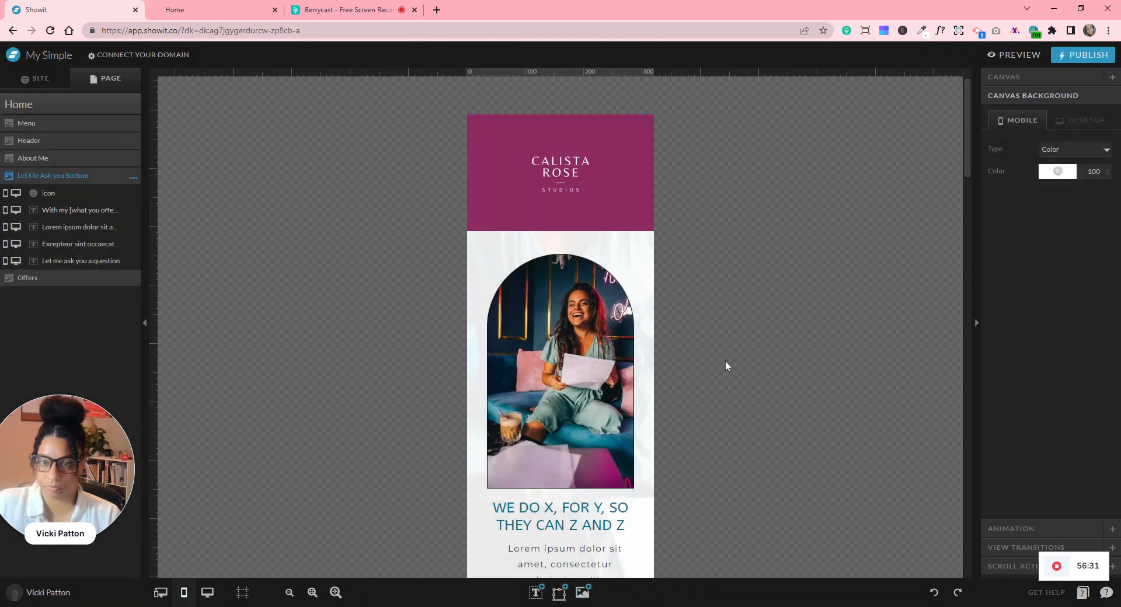
{"action": "scroll", "coordinate": [721, 362], "scroll_direction": "down", "scroll_amount": 4}
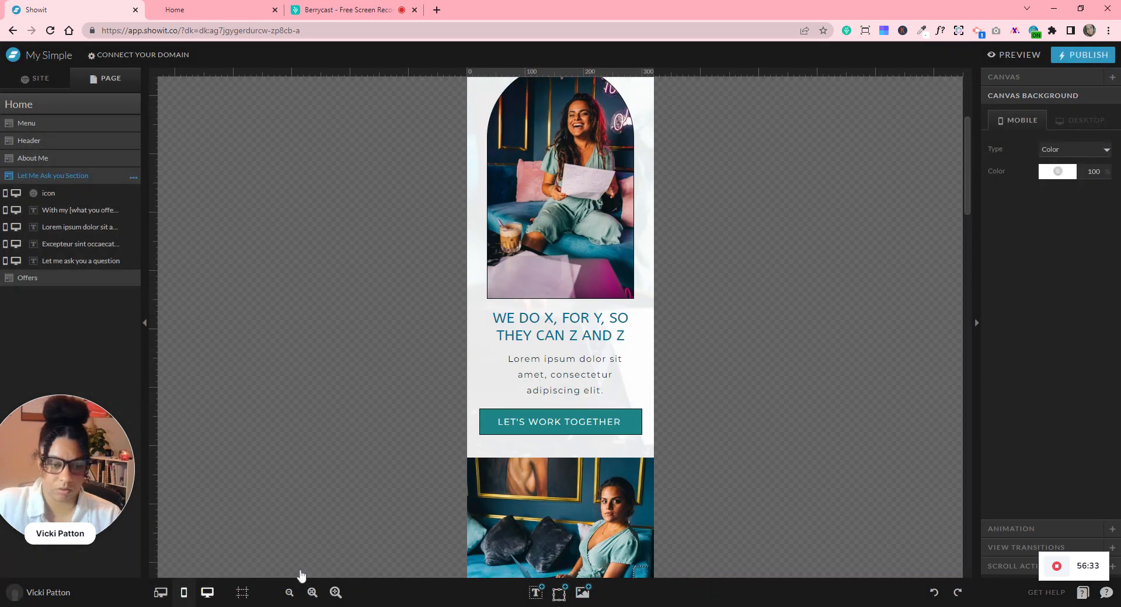
{"action": "left_click", "coordinate": [207, 592]}
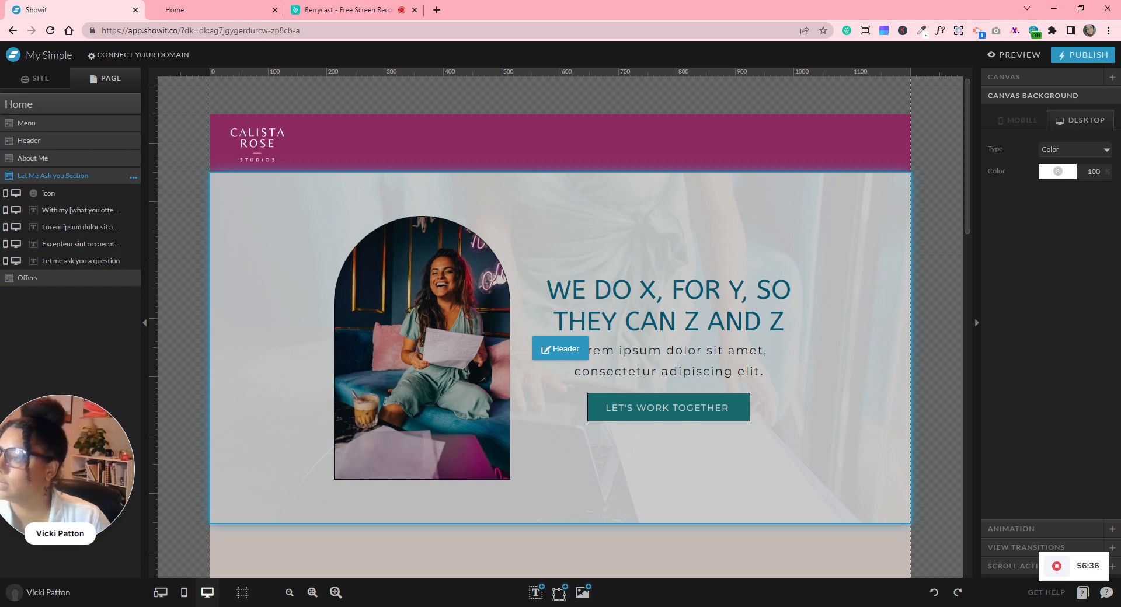
{"action": "scroll", "coordinate": [612, 297], "scroll_direction": "down", "scroll_amount": 15}
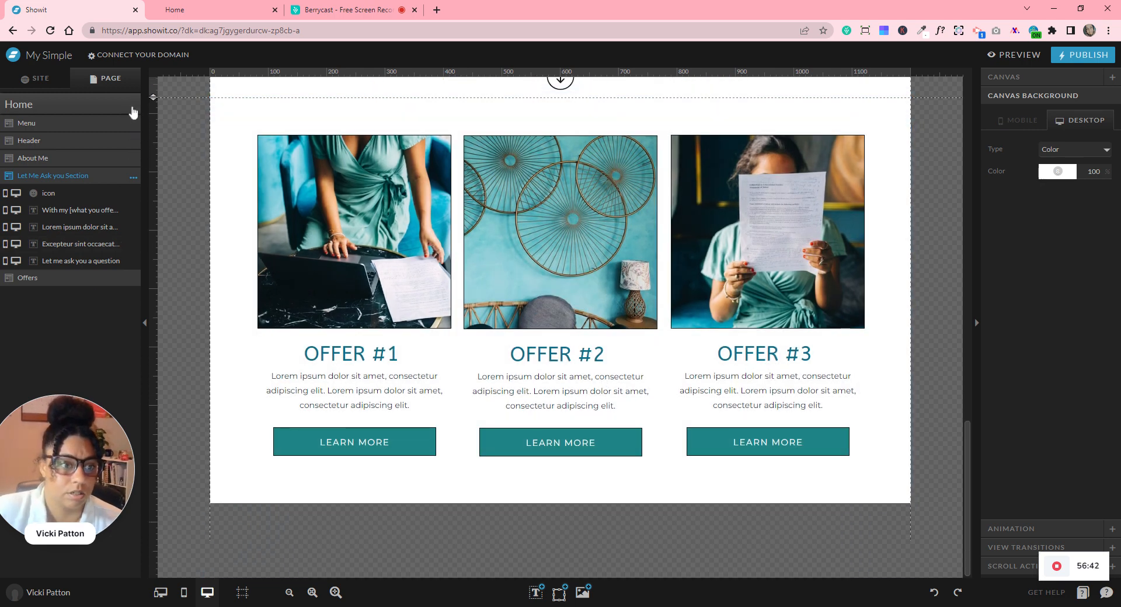
- Add a blank canvas to the Home page and rename it 'Testimonials'
{"action": "left_click", "coordinate": [128, 109]}
{"action": "left_click", "coordinate": [133, 105]}
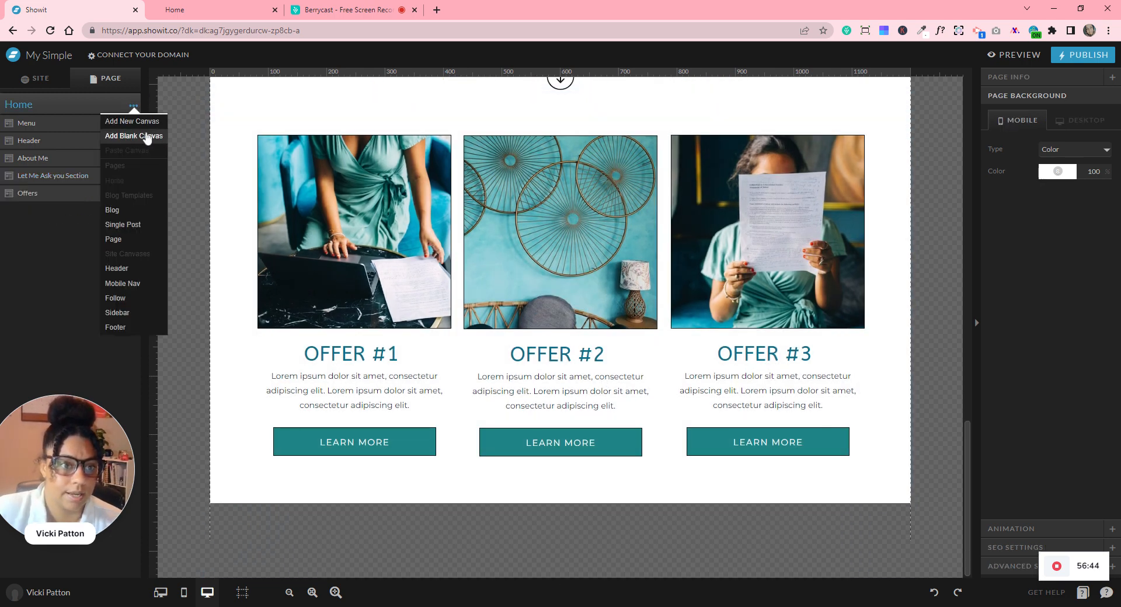
{"action": "left_click", "coordinate": [146, 140]}
{"action": "left_click", "coordinate": [134, 214]}
{"action": "left_click", "coordinate": [133, 239]}
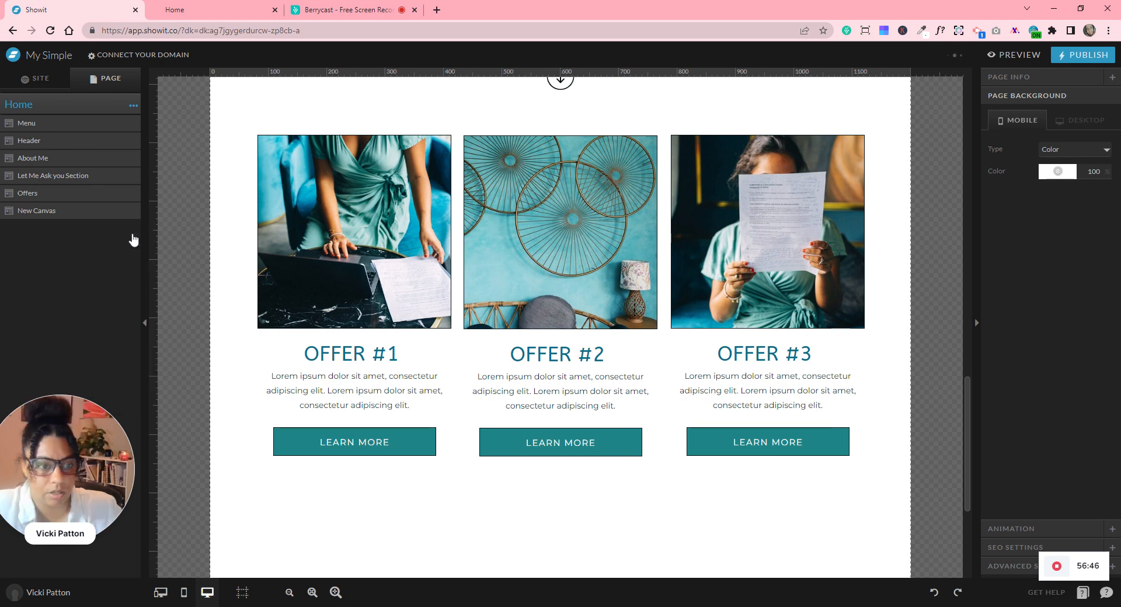
{"action": "type", "text": "Testimonials"}
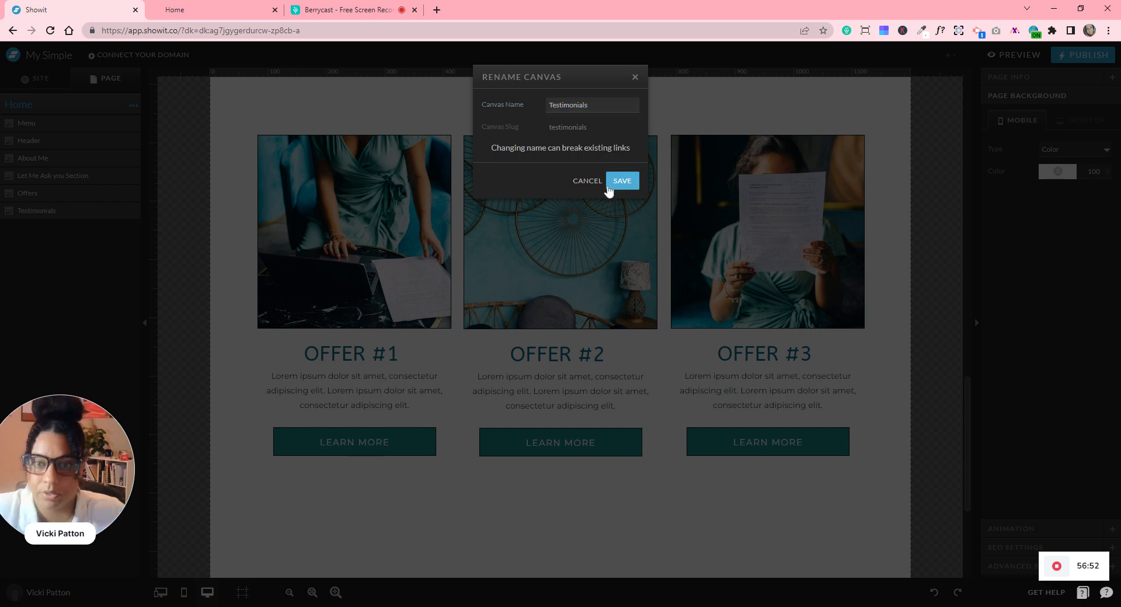
{"action": "left_click", "coordinate": [621, 182]}
{"action": "scroll", "coordinate": [611, 187], "scroll_direction": "down", "scroll_amount": 4}
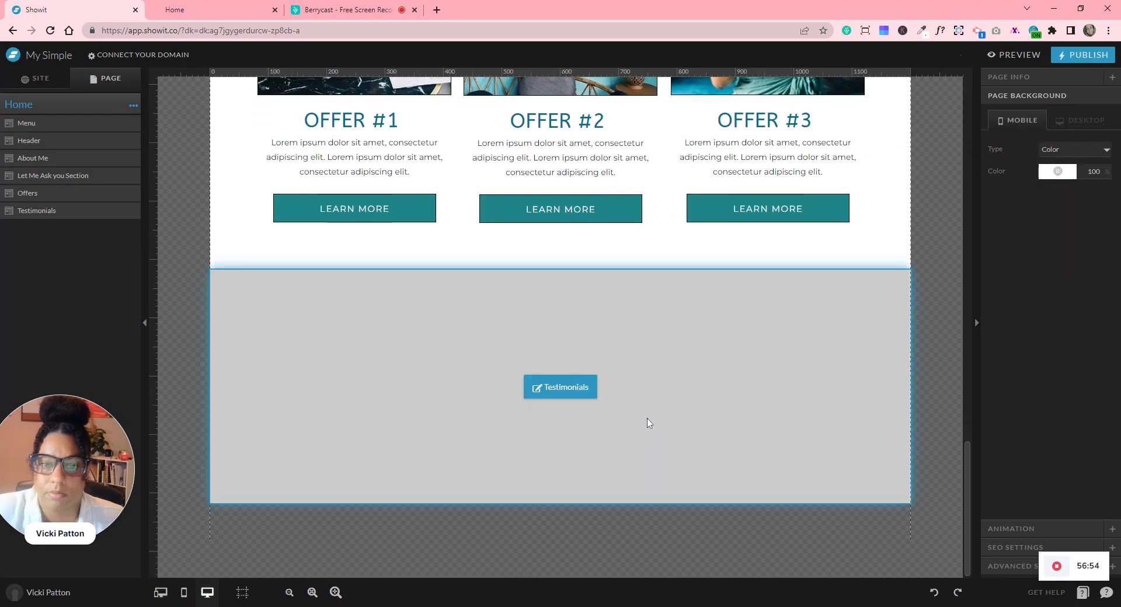
- Set the Testimonials canvas background to teal palette colour 2
{"action": "left_click", "coordinate": [686, 378]}
{"action": "left_click", "coordinate": [1073, 174]}
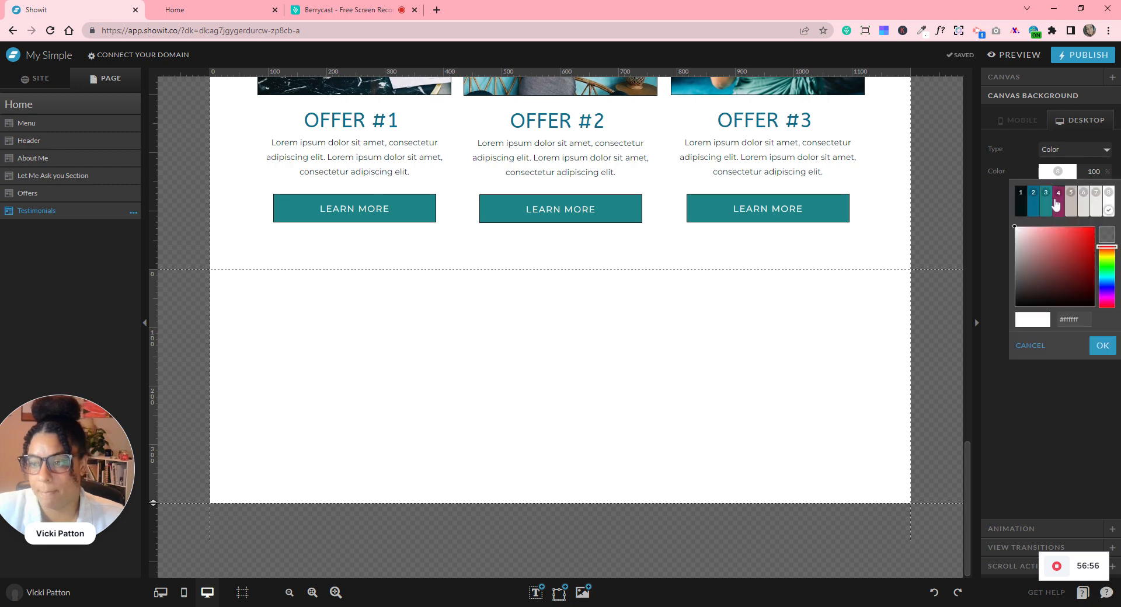
{"action": "left_click", "coordinate": [1031, 208]}
{"action": "scroll", "coordinate": [953, 431], "scroll_direction": "up", "scroll_amount": 15}
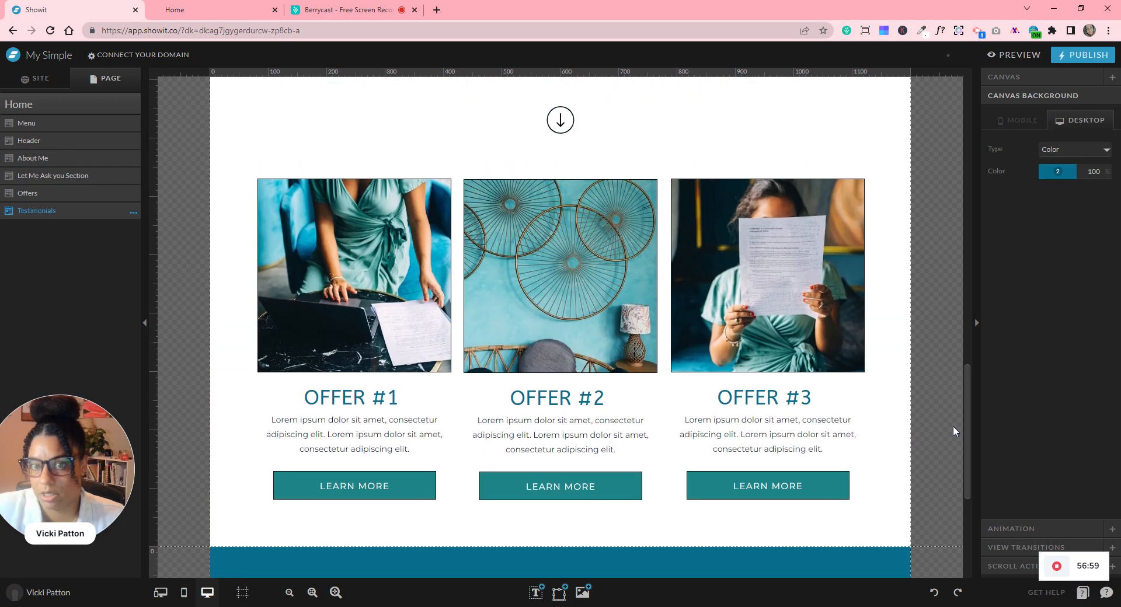
{"action": "scroll", "coordinate": [953, 431], "scroll_direction": "up", "scroll_amount": 1}
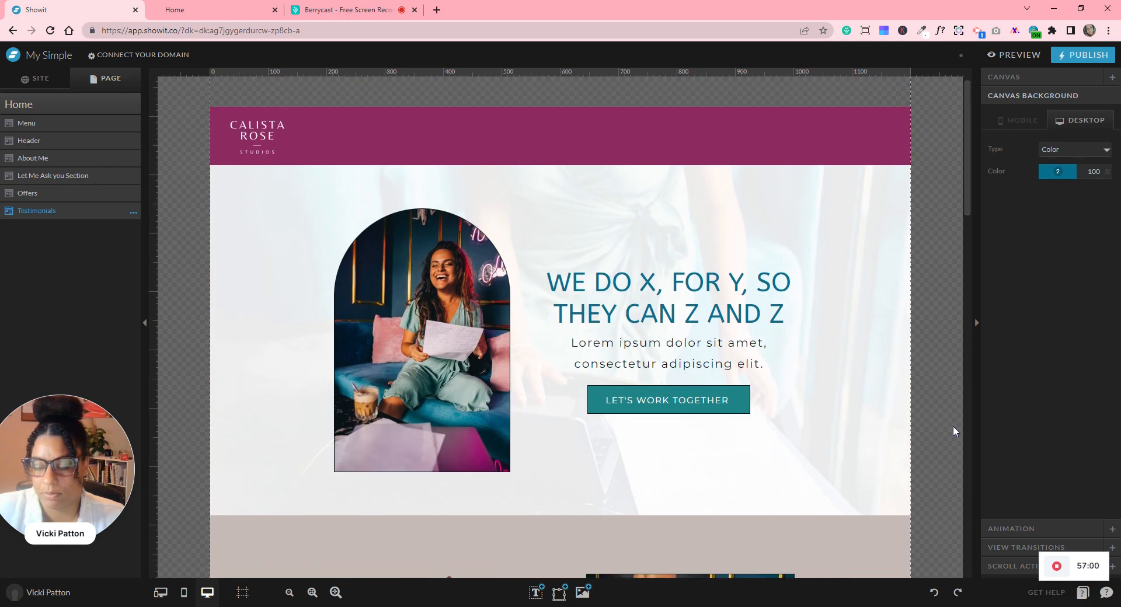
{"action": "scroll", "coordinate": [953, 430], "scroll_direction": "down", "scroll_amount": 8}
{"action": "scroll", "coordinate": [953, 431], "scroll_direction": "down", "scroll_amount": 10}
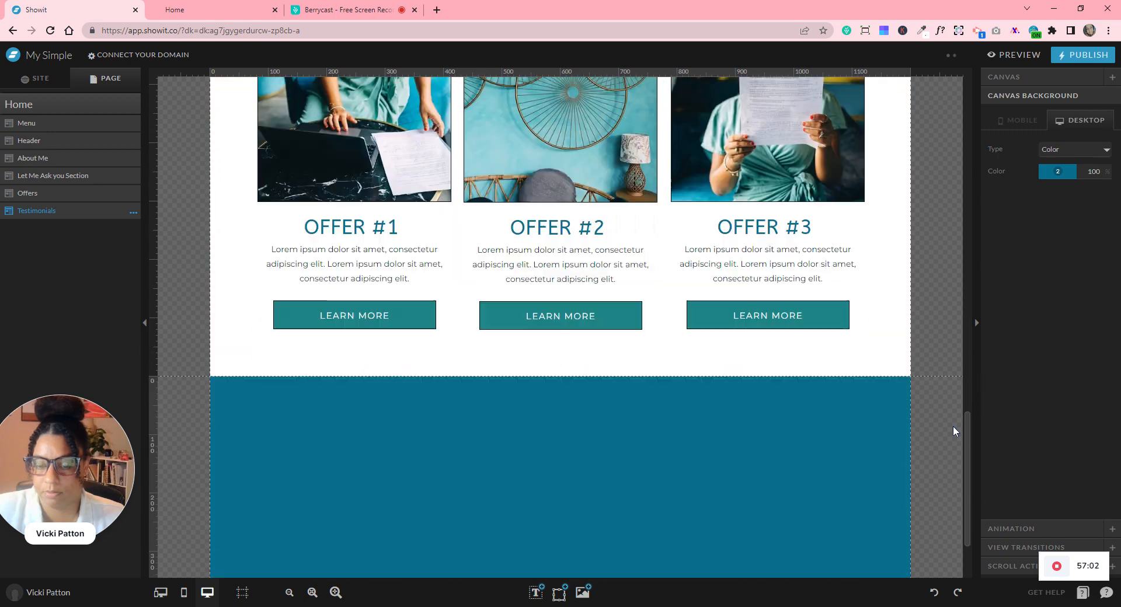
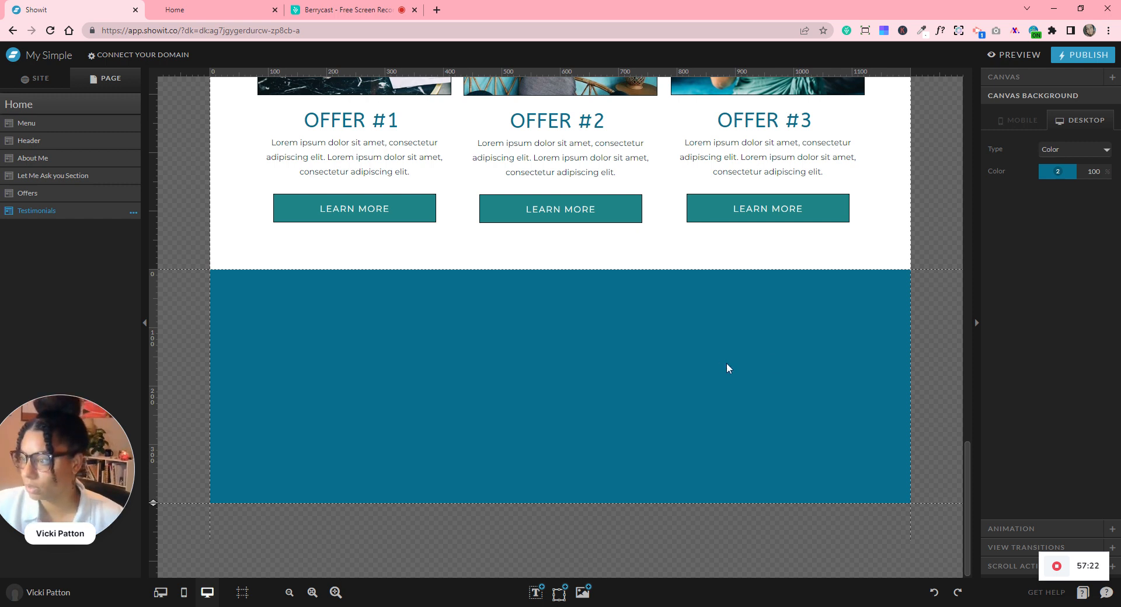
- Add the pexels portrait of a woman holding a mug from the Emma Jones folder to Testimonials
{"action": "left_click", "coordinate": [583, 593]}
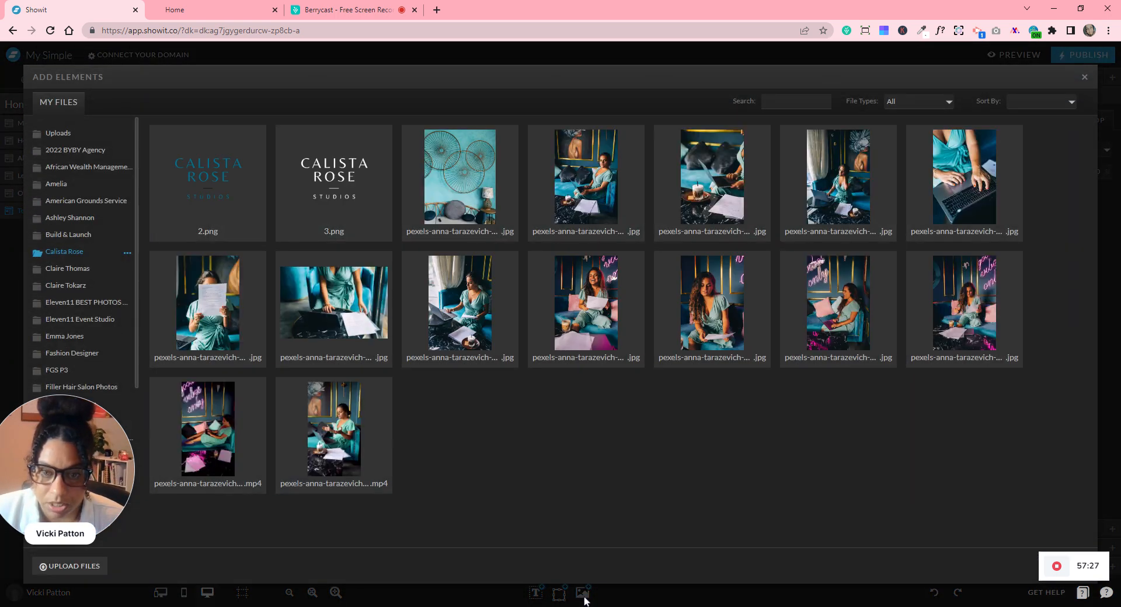
{"action": "left_click", "coordinate": [86, 270]}
{"action": "scroll", "coordinate": [86, 274], "scroll_direction": "down", "scroll_amount": 1}
{"action": "left_click", "coordinate": [82, 282]}
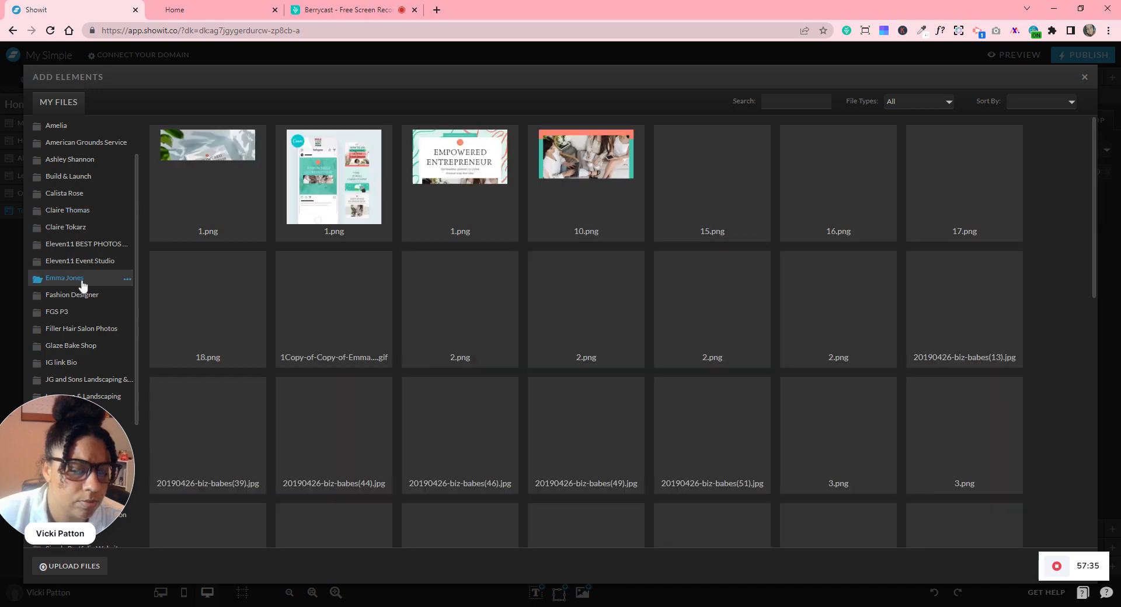
{"action": "scroll", "coordinate": [695, 228], "scroll_direction": "down", "scroll_amount": 3}
{"action": "scroll", "coordinate": [700, 233], "scroll_direction": "down", "scroll_amount": 6}
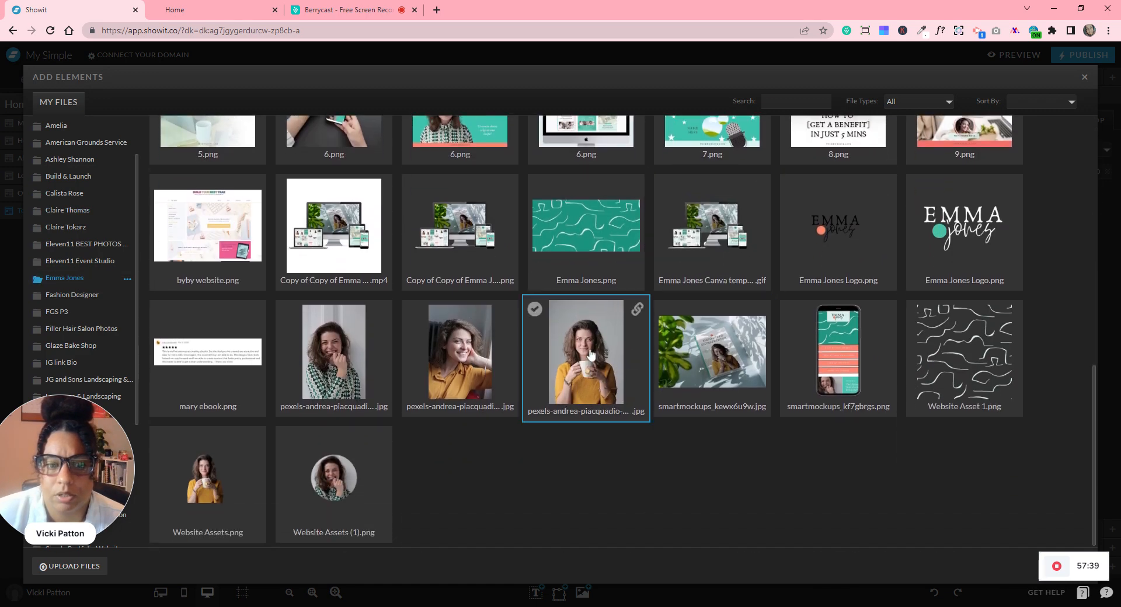
{"action": "left_click", "coordinate": [591, 354]}
{"action": "left_click", "coordinate": [1030, 572]}
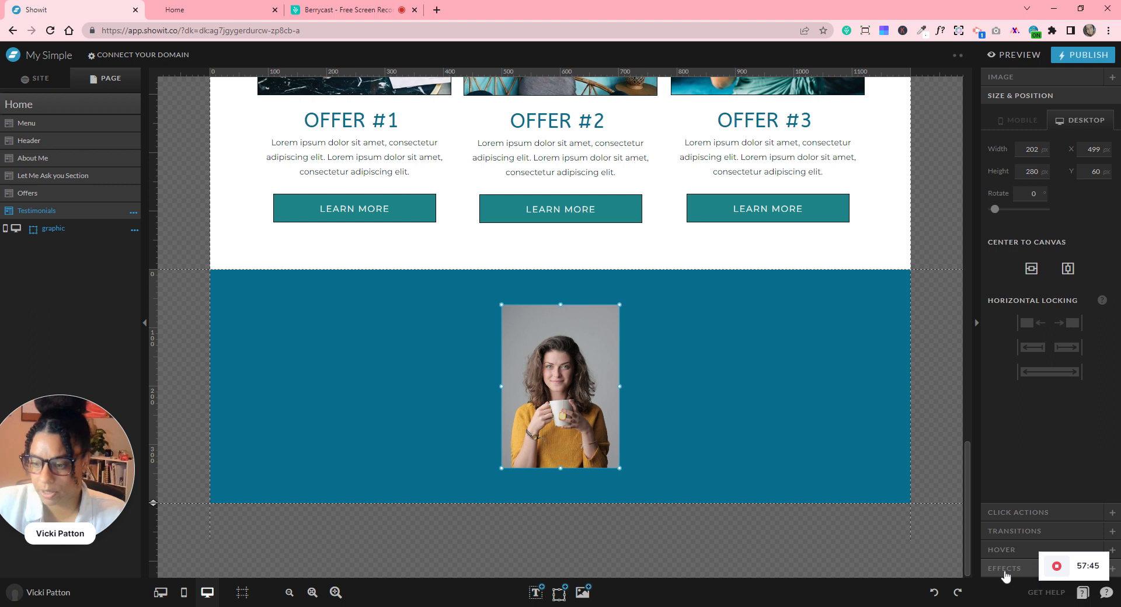
- Round the portrait's corners into a circle and size it 200 by 200 px
{"action": "left_click", "coordinate": [1004, 569]}
{"action": "left_click", "coordinate": [1104, 269]}
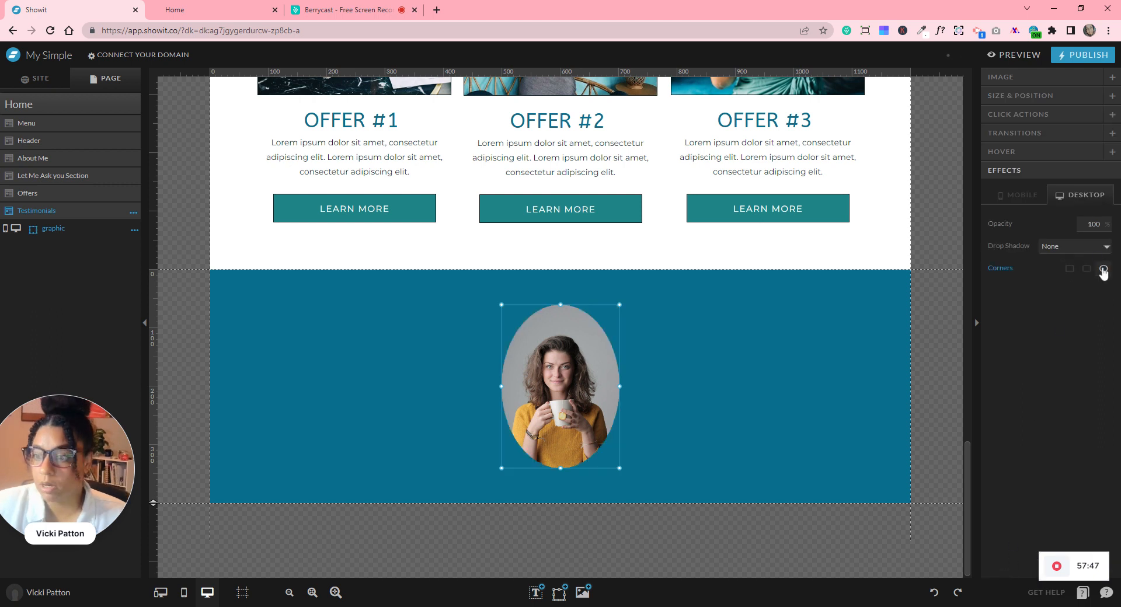
{"action": "left_click", "coordinate": [998, 82]}
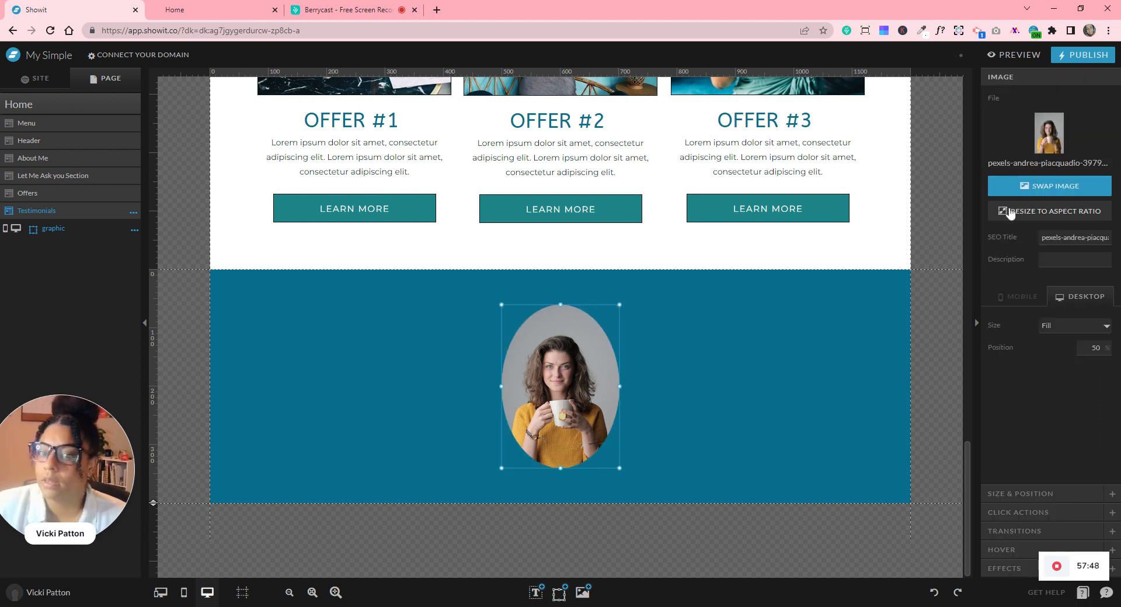
{"action": "left_click", "coordinate": [1003, 498]}
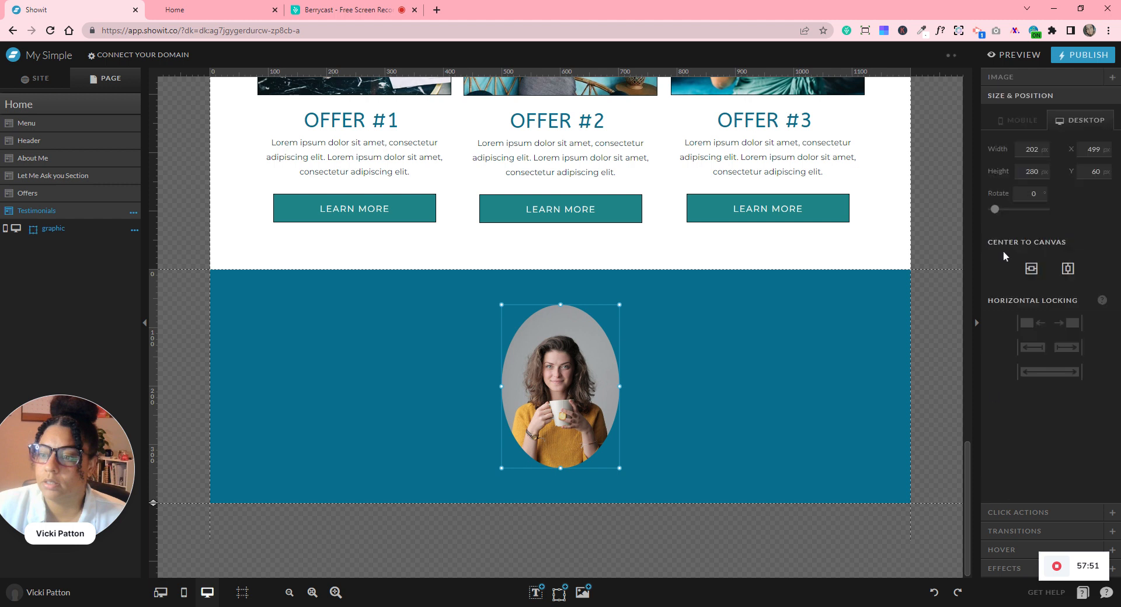
{"action": "double_click", "coordinate": [1032, 150]}
{"action": "type", "text": "200"}
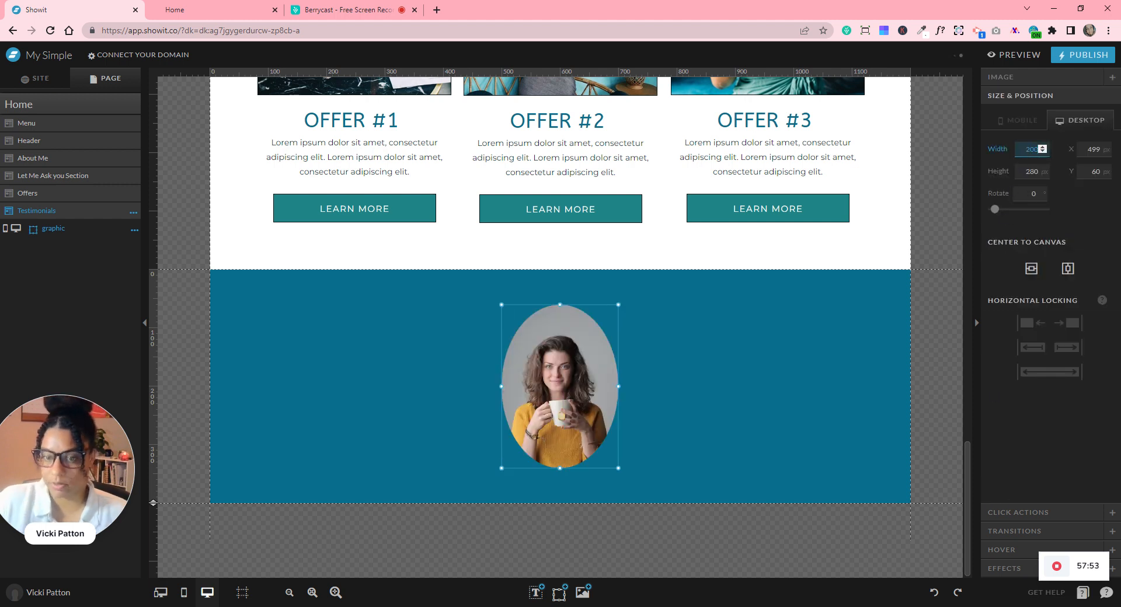
{"action": "key", "text": "Tab"}
{"action": "type", "text": "200"}
{"action": "left_click", "coordinate": [787, 404]}
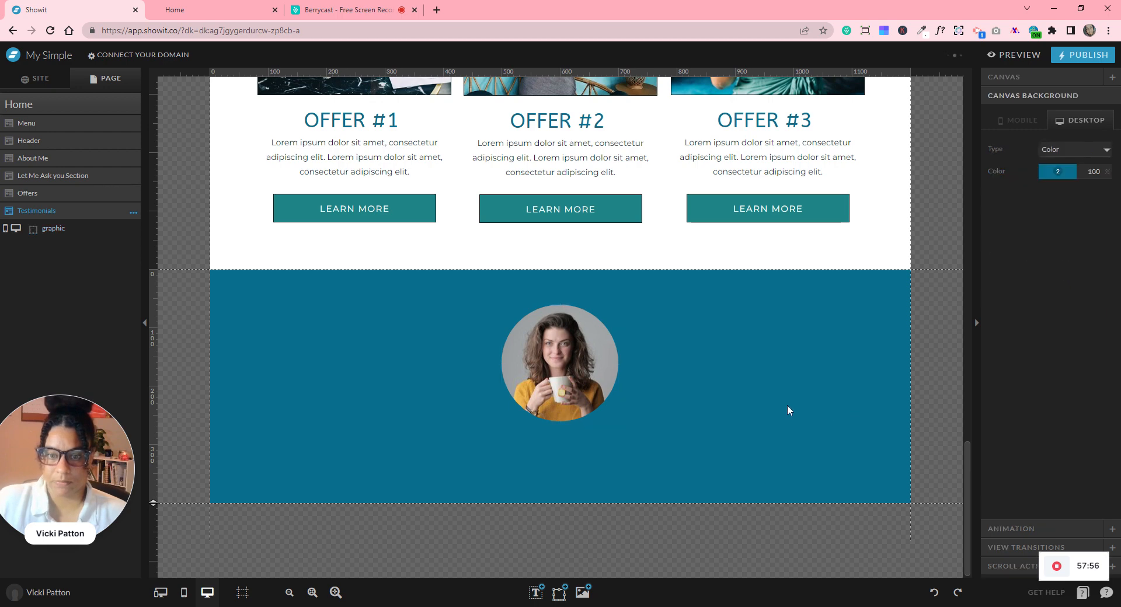
{"action": "scroll", "coordinate": [760, 418], "scroll_direction": "up", "scroll_amount": 4}
{"action": "scroll", "coordinate": [761, 419], "scroll_direction": "down", "scroll_amount": 4}
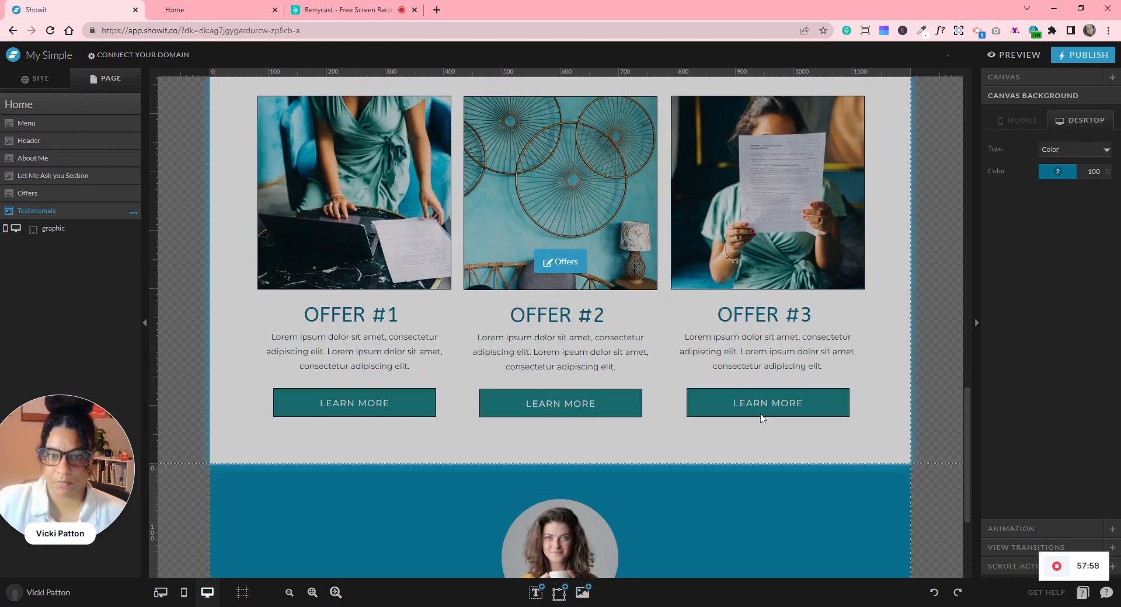
{"action": "left_click", "coordinate": [559, 593]}
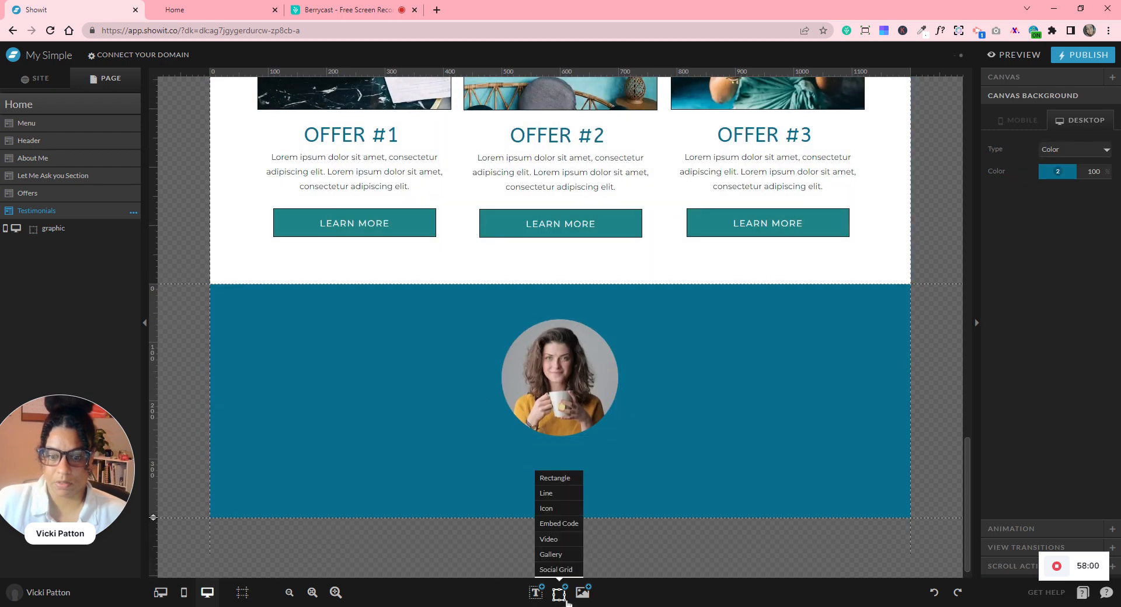
- Add a rectangle shape sized 202 wide by 200 high
{"action": "left_click", "coordinate": [562, 481]}
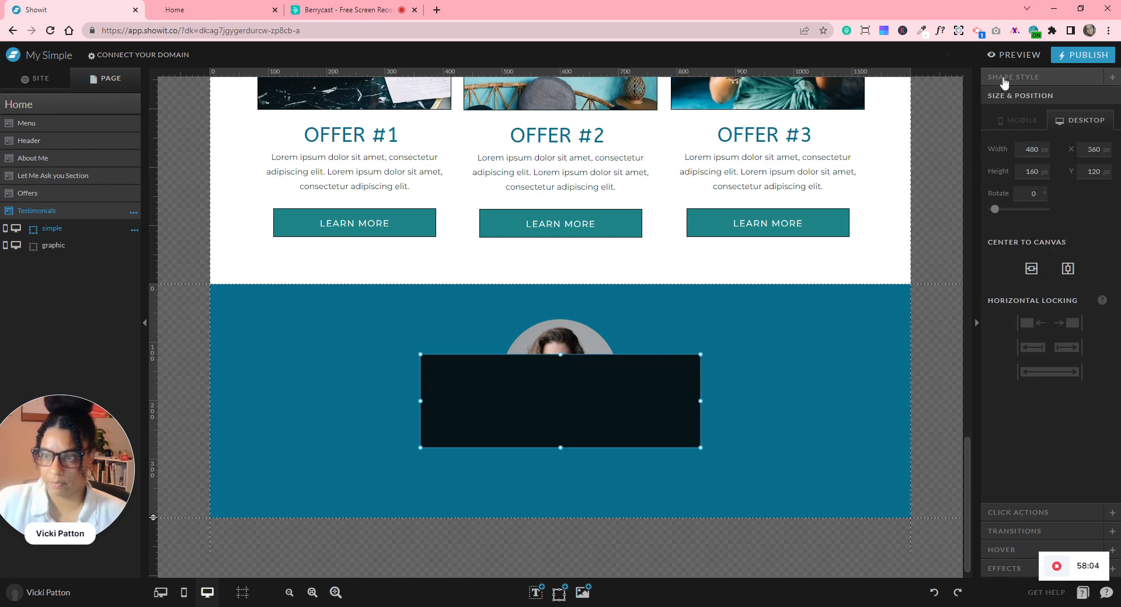
{"action": "left_click", "coordinate": [1003, 79]}
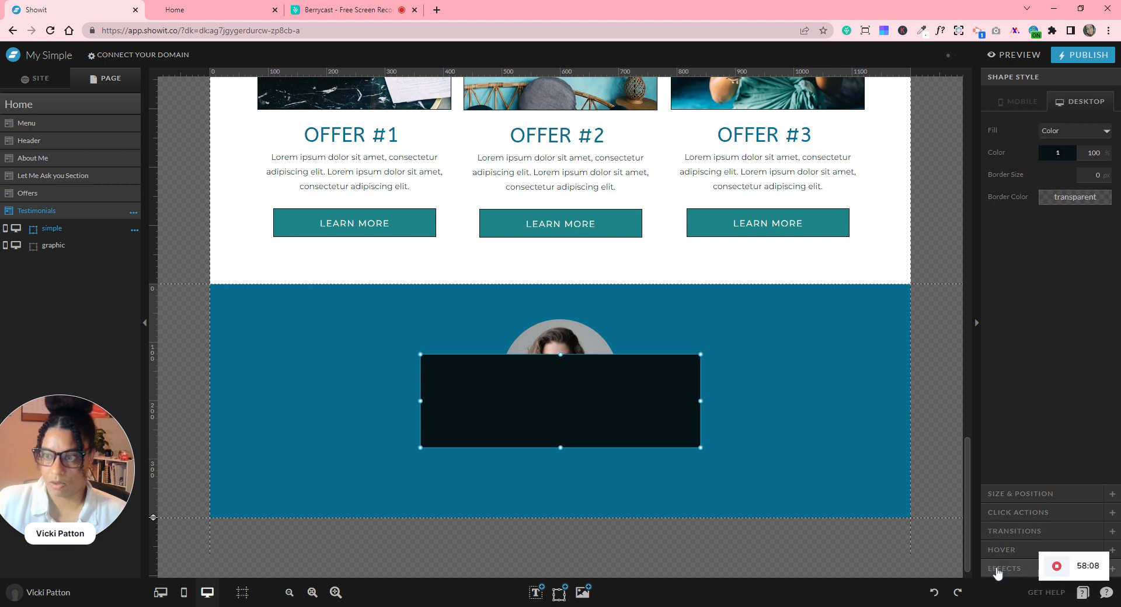
{"action": "left_click", "coordinate": [992, 494]}
{"action": "double_click", "coordinate": [1031, 150]}
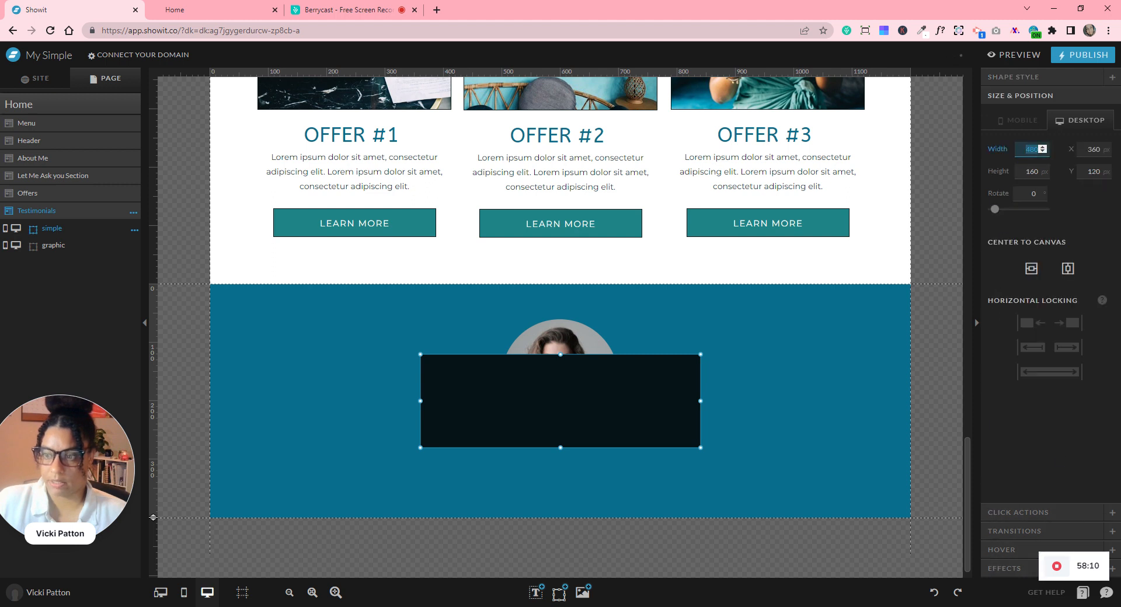
{"action": "type", "text": "200"}
{"action": "double_click", "coordinate": [1031, 172]}
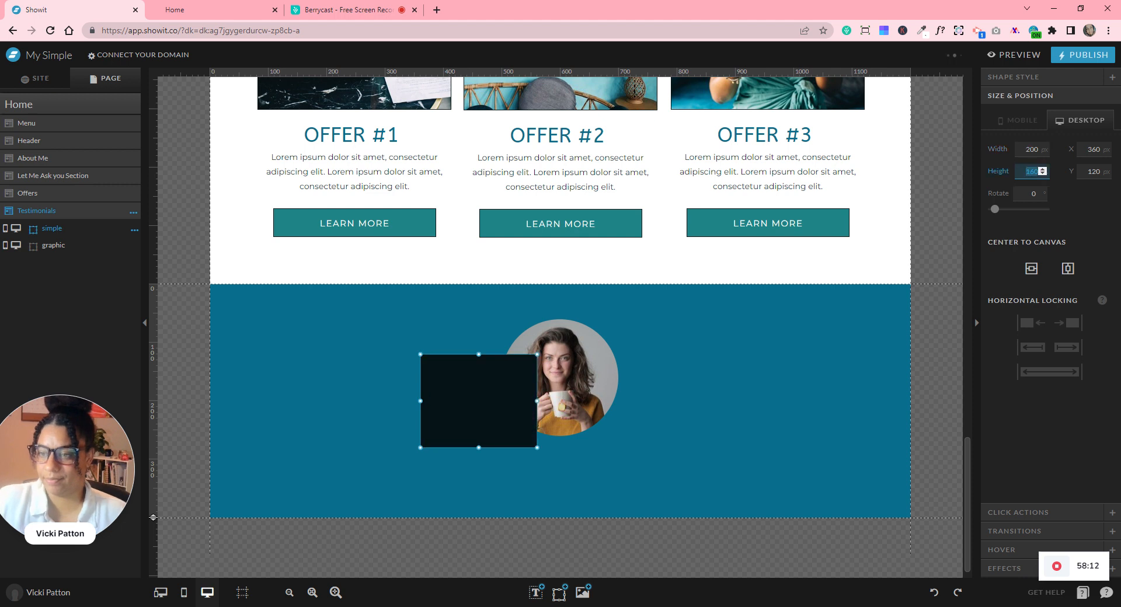
{"action": "type", "text": "200"}
{"action": "double_click", "coordinate": [1032, 149]}
{"action": "type", "text": "202"}
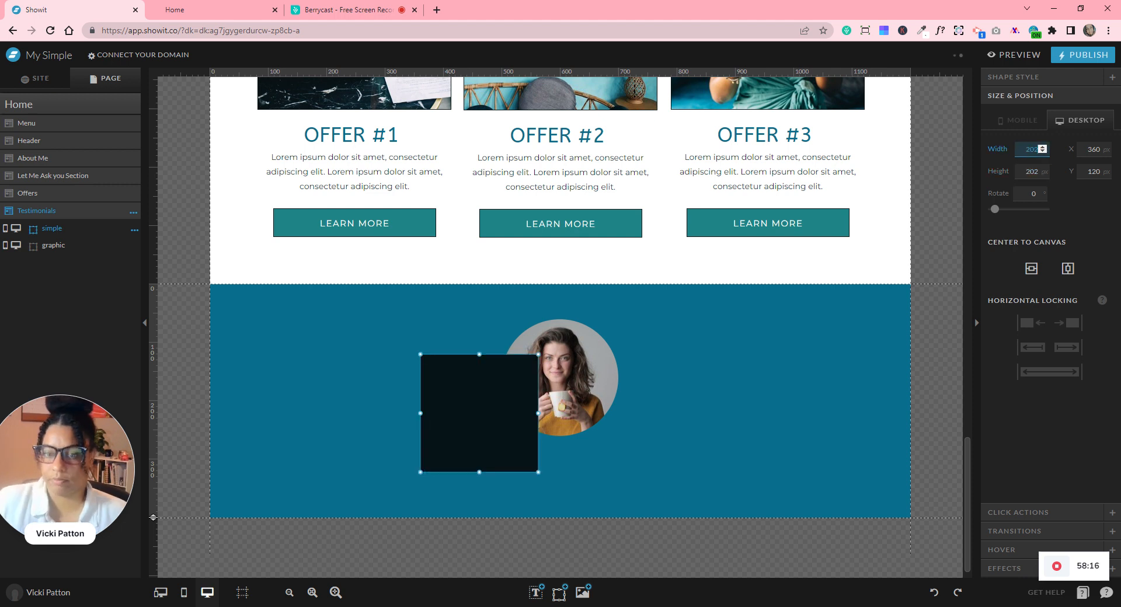
- Make the rectangle a circle and place it behind the photo as a dark ring
{"action": "left_click", "coordinate": [1016, 570]}
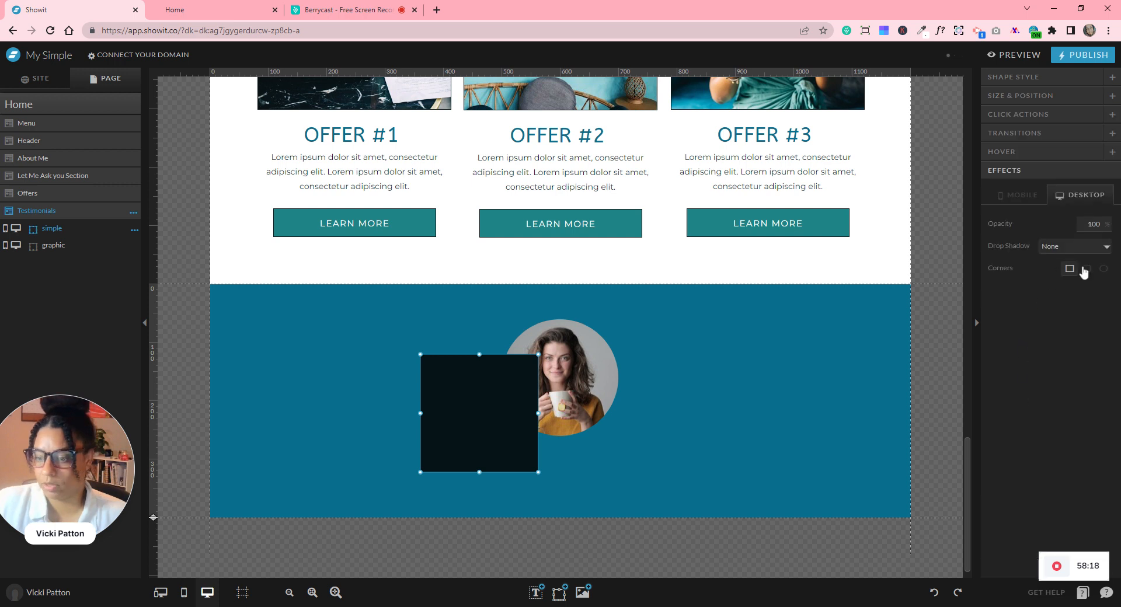
{"action": "left_click", "coordinate": [1104, 269]}
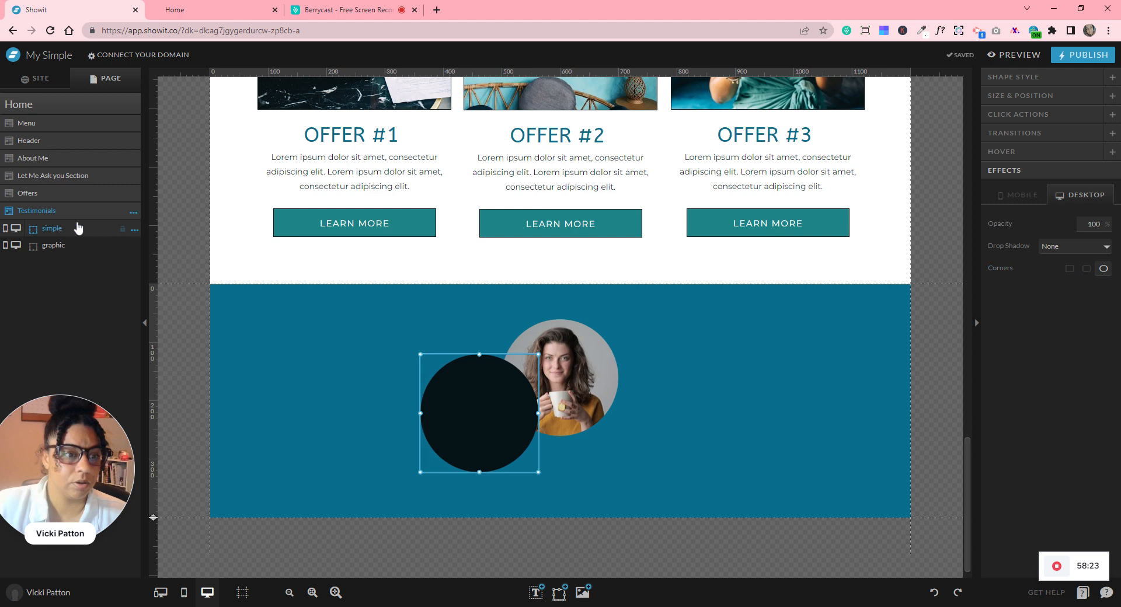
{"action": "left_click_drag", "start_coordinate": [98, 251], "coordinate": [112, 237]}
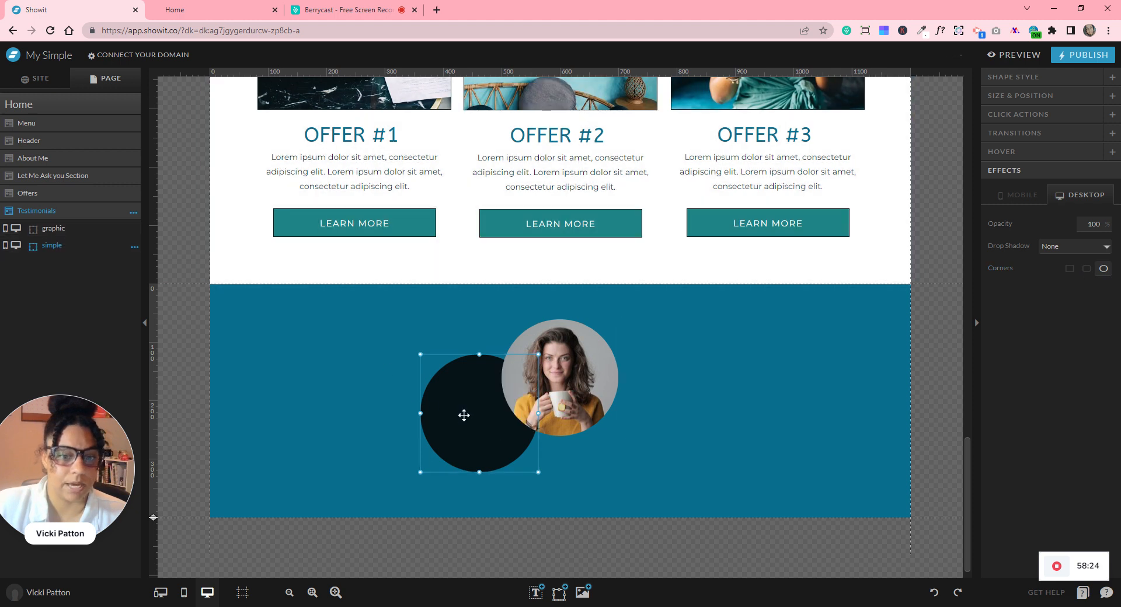
{"action": "left_click_drag", "start_coordinate": [465, 423], "coordinate": [544, 382]}
{"action": "left_click", "coordinate": [658, 380]}
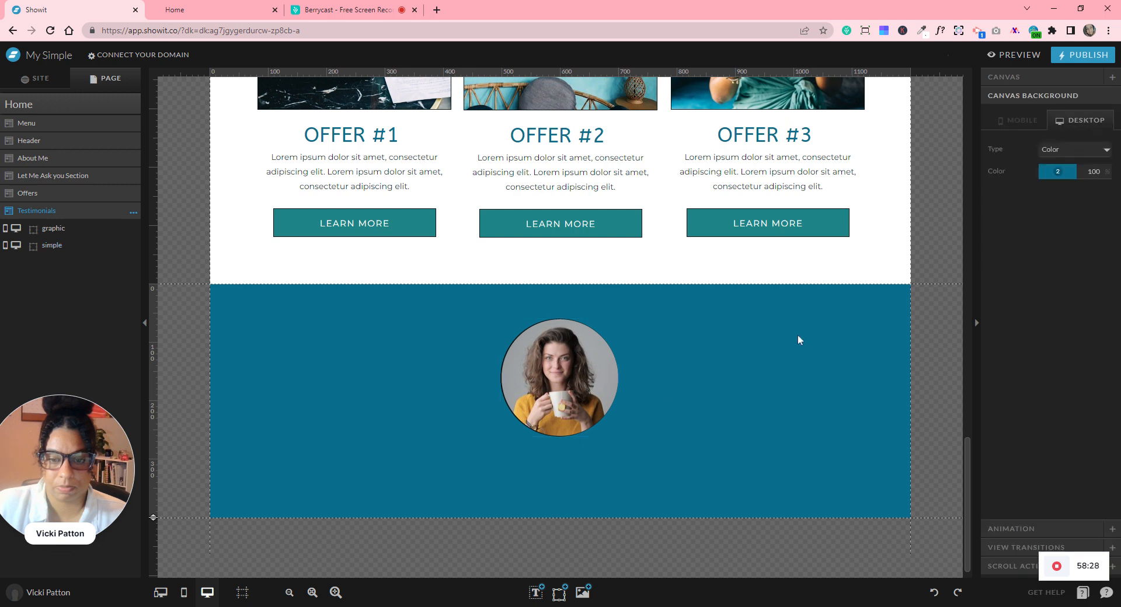
- Shrink the photo and ring to about 150 px and centre them horizontally on the canvas
{"action": "key", "text": "ctrl+a"}
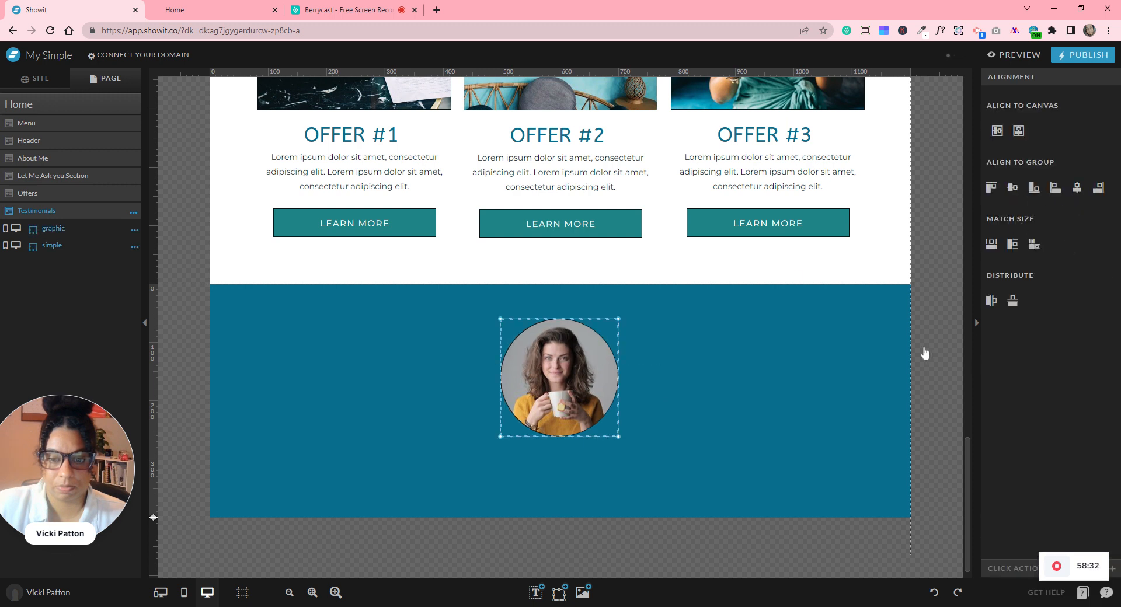
{"action": "left_click", "coordinate": [1020, 130]}
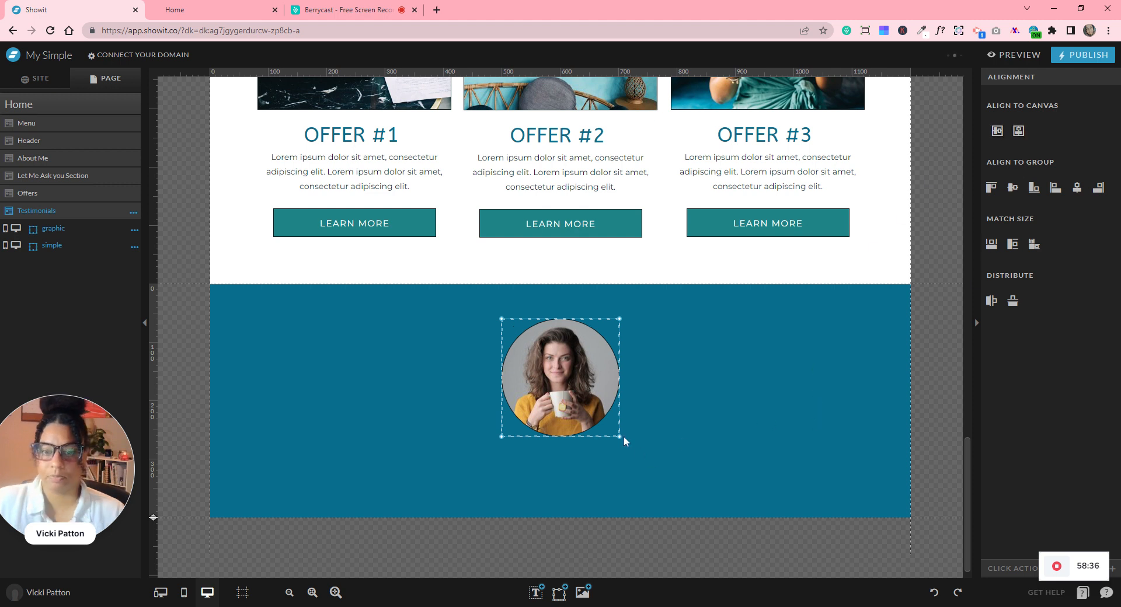
{"action": "left_click_drag", "start_coordinate": [599, 411], "coordinate": [590, 404]}
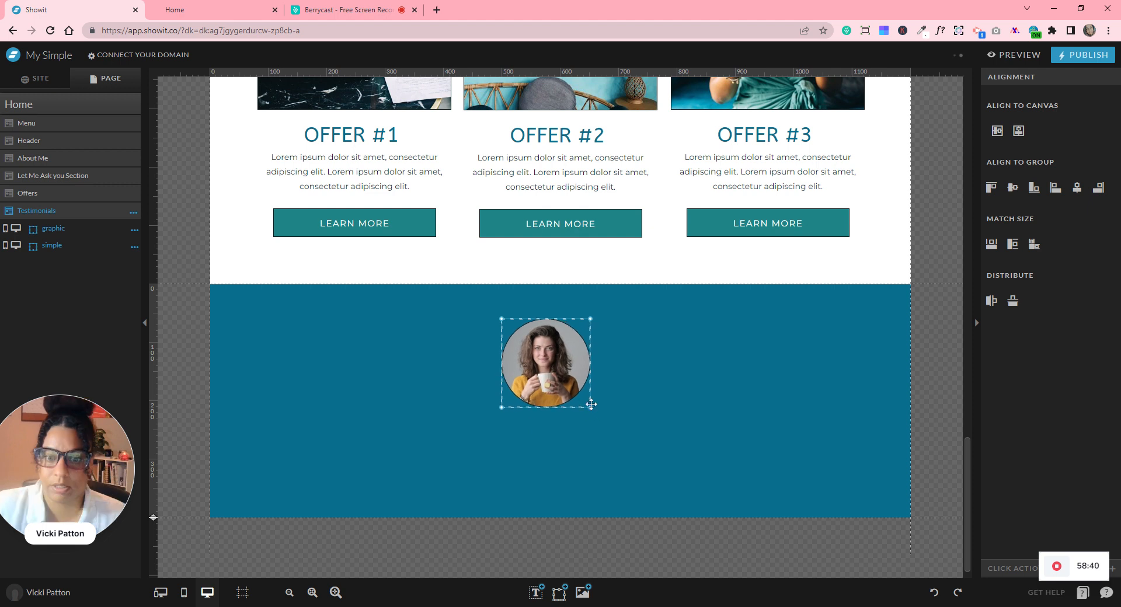
{"action": "left_click", "coordinate": [738, 457]}
{"action": "left_click", "coordinate": [546, 374]}
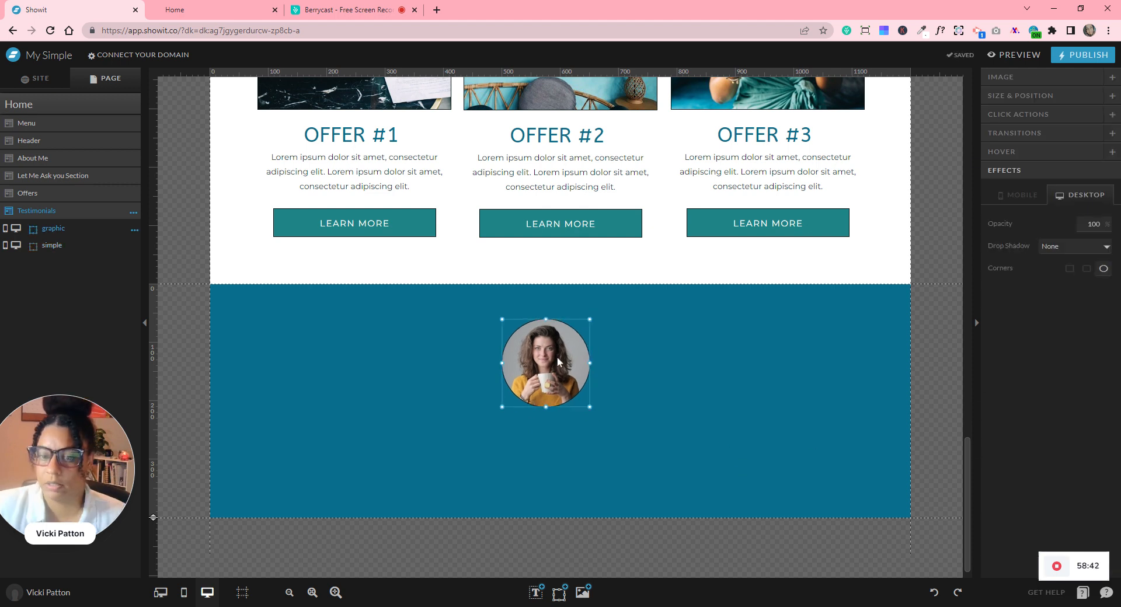
{"action": "left_click", "coordinate": [992, 96]}
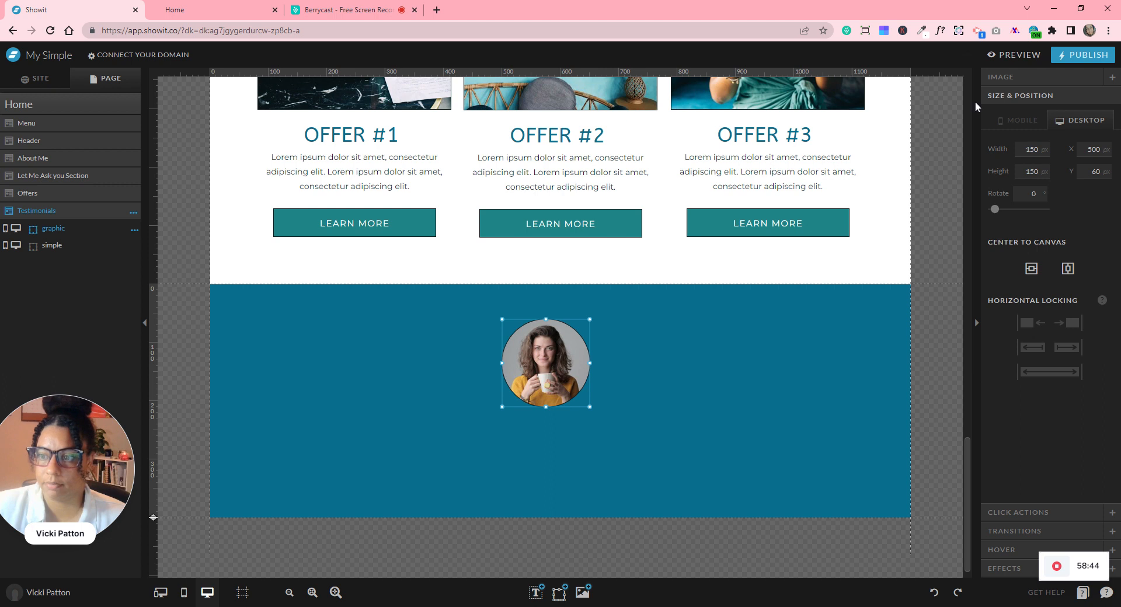
{"action": "left_click", "coordinate": [756, 361]}
{"action": "left_click_drag", "start_coordinate": [747, 348], "coordinate": [463, 392]}
{"action": "left_click_drag", "start_coordinate": [574, 374], "coordinate": [580, 384]}
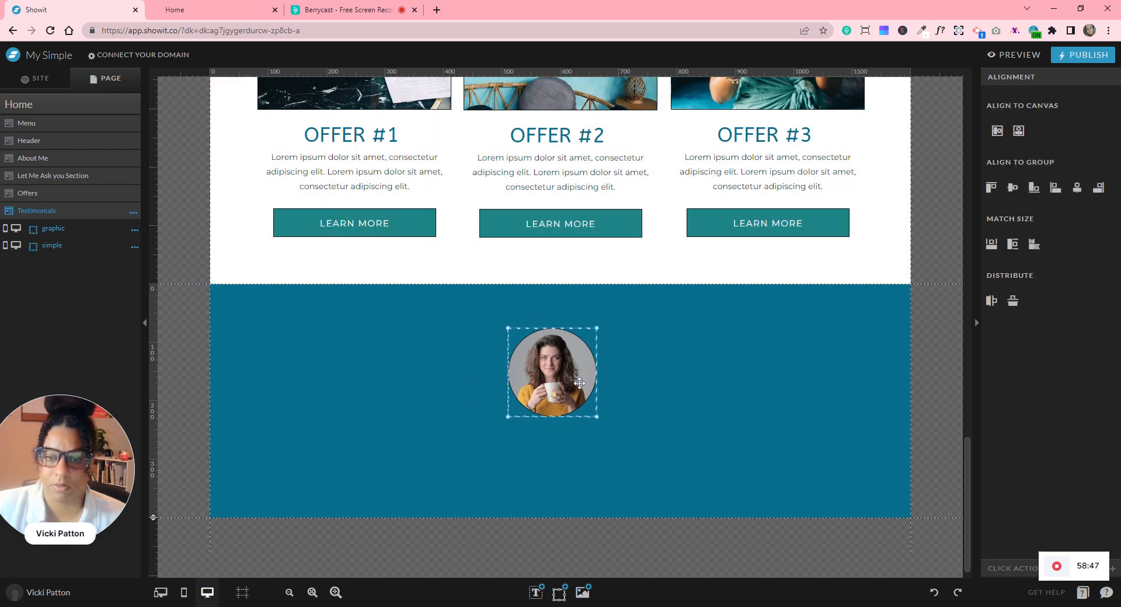
{"action": "left_click", "coordinate": [1018, 132]}
{"action": "left_click", "coordinate": [756, 412]}
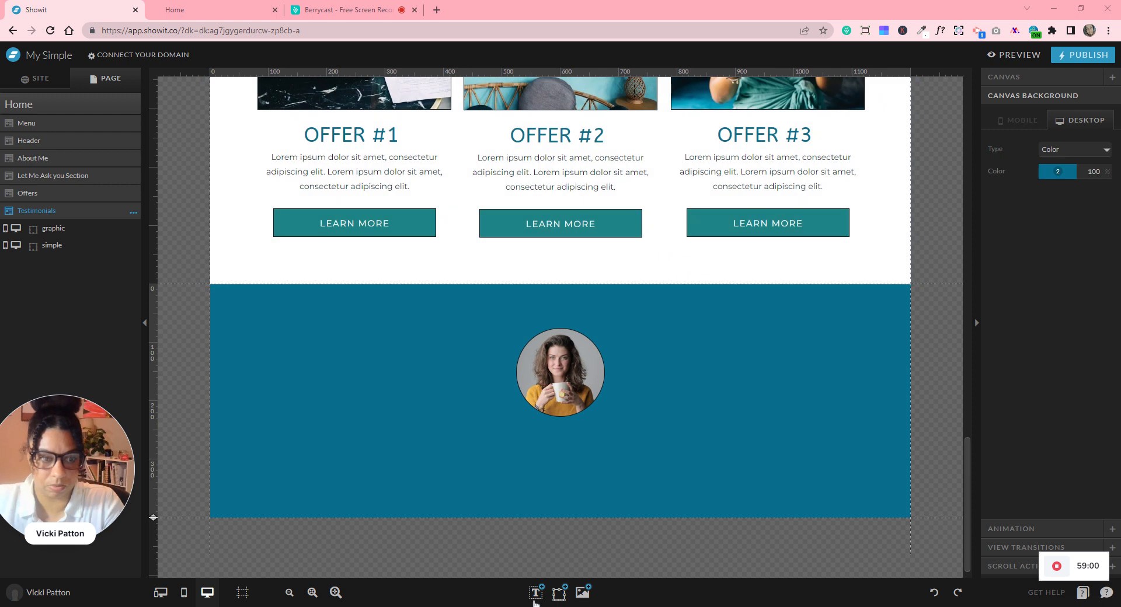
- Add a paragraph text box below the photo filled with pasted Lorem ipsum text
{"action": "mouse_move", "coordinate": [535, 592]}
{"action": "left_click", "coordinate": [533, 571]}
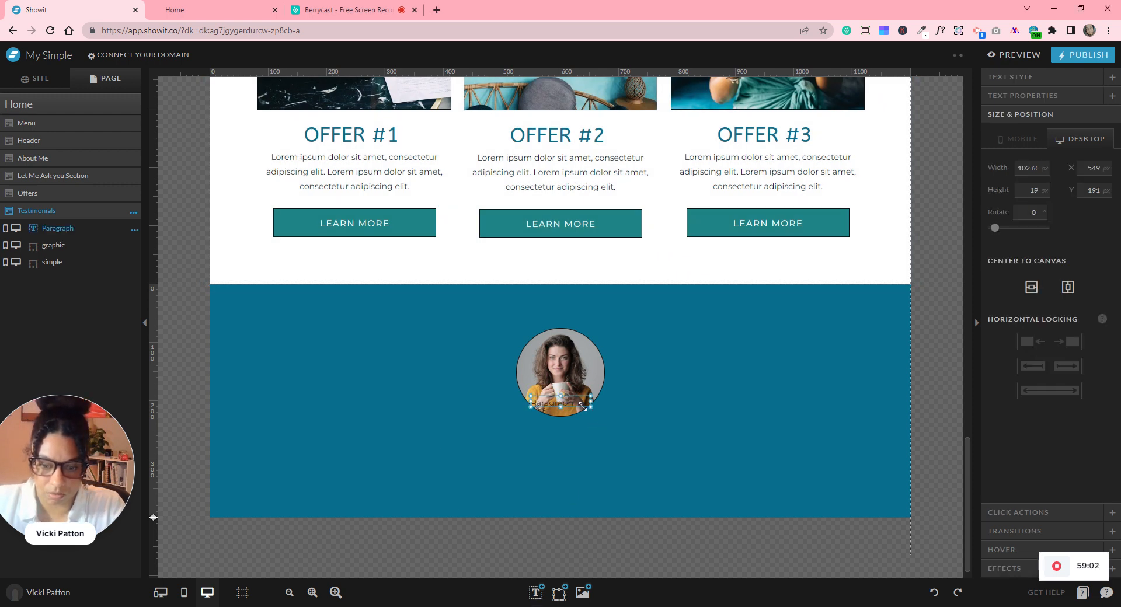
{"action": "left_click_drag", "start_coordinate": [574, 402], "coordinate": [521, 448]}
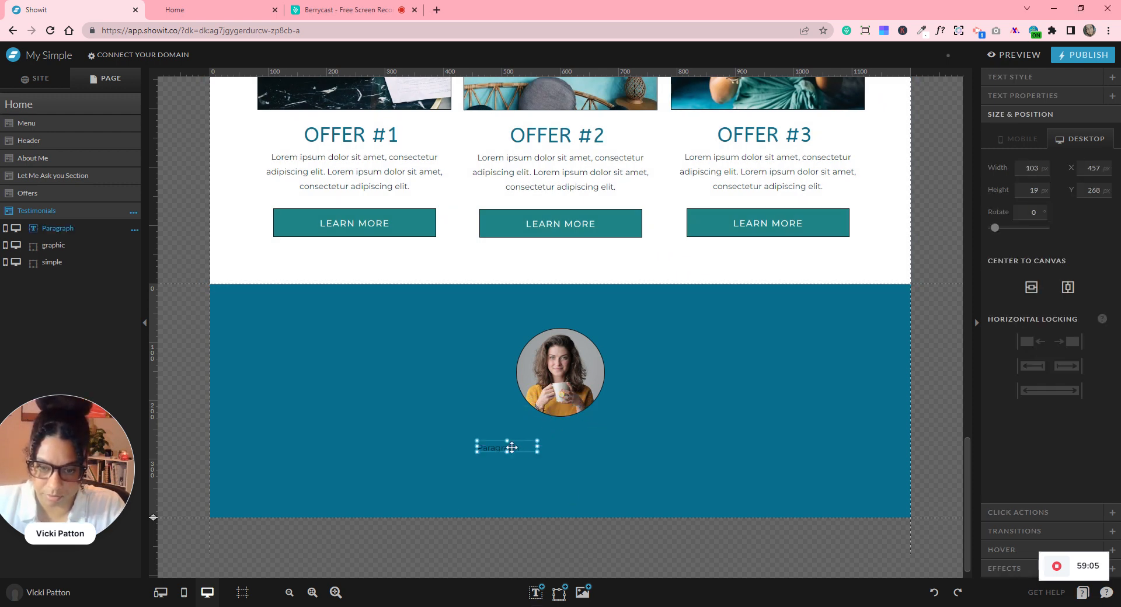
{"action": "double_click", "coordinate": [509, 447]}
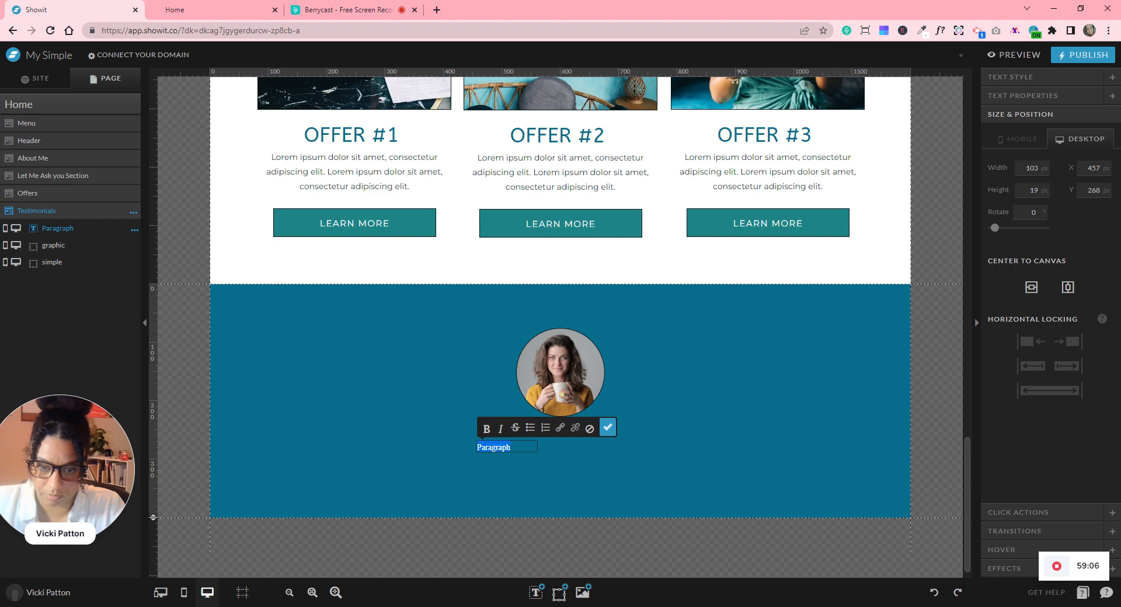
{"action": "type", "text": "Lorem ipsum"}
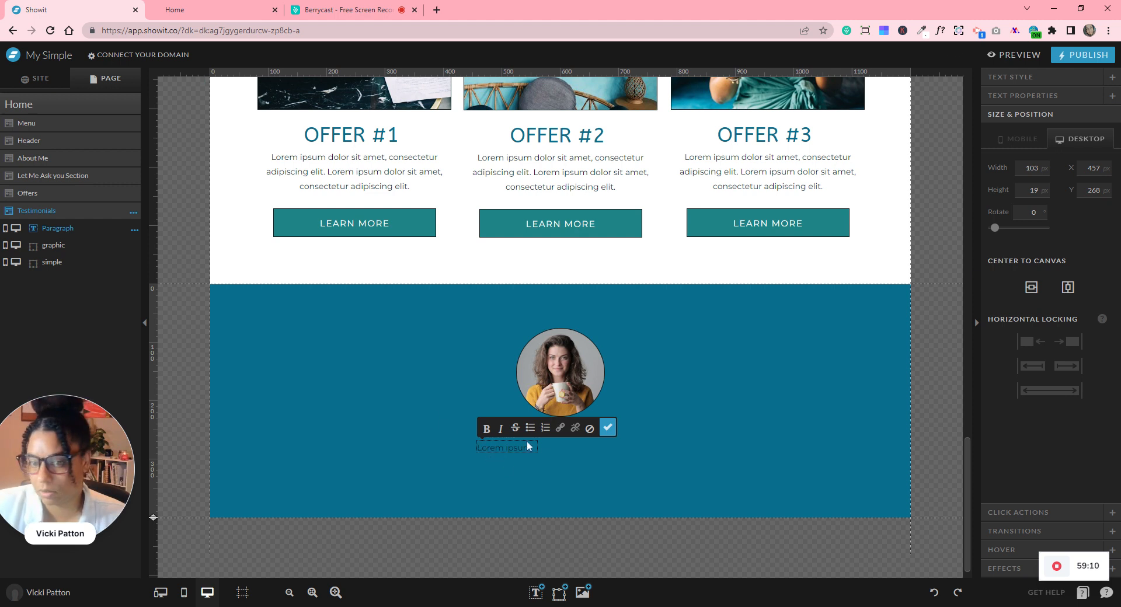
{"action": "left_click", "coordinate": [607, 431]}
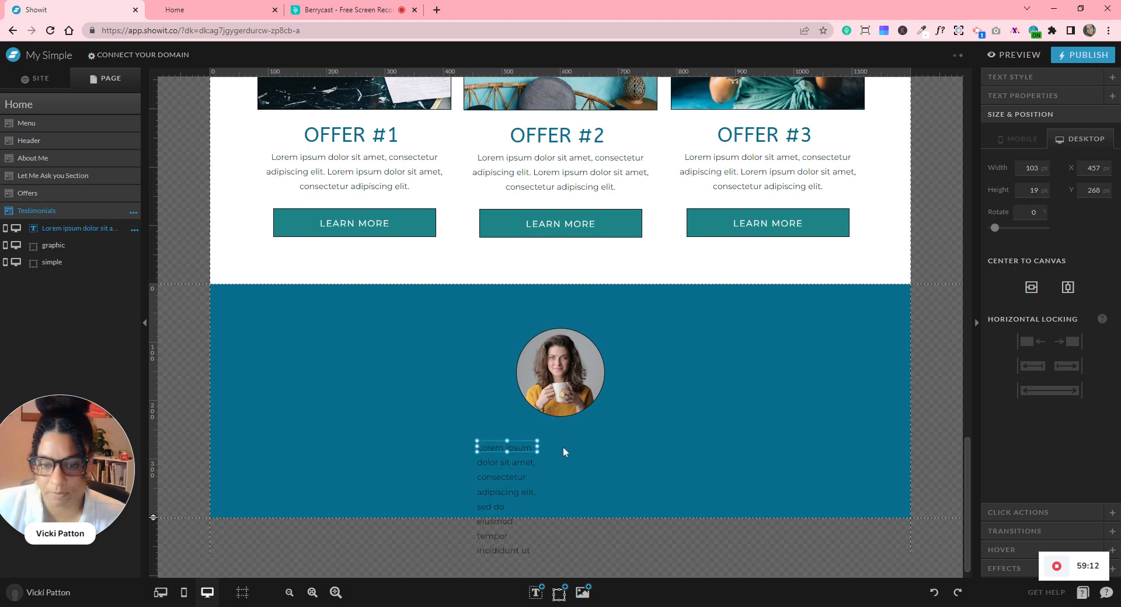
- Widen the testimonial text box, centre-align its text, and centre it on the page
{"action": "left_click_drag", "start_coordinate": [537, 448], "coordinate": [795, 448]}
{"action": "left_click", "coordinate": [1010, 79]}
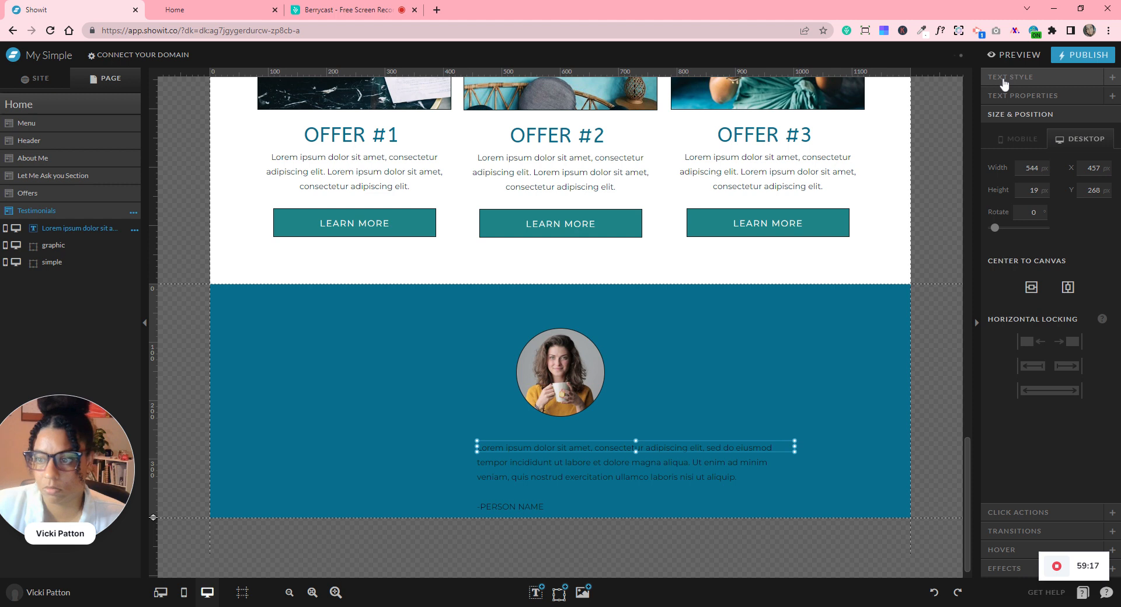
{"action": "left_click", "coordinate": [1062, 332]}
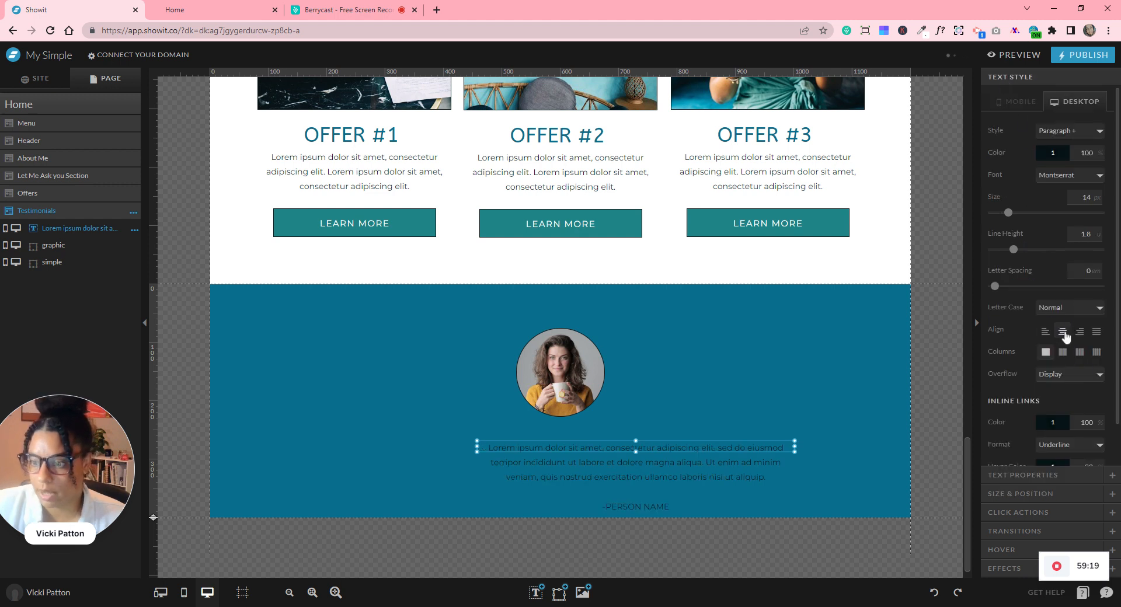
{"action": "left_click", "coordinate": [1051, 153]}
{"action": "left_click", "coordinate": [1071, 173]}
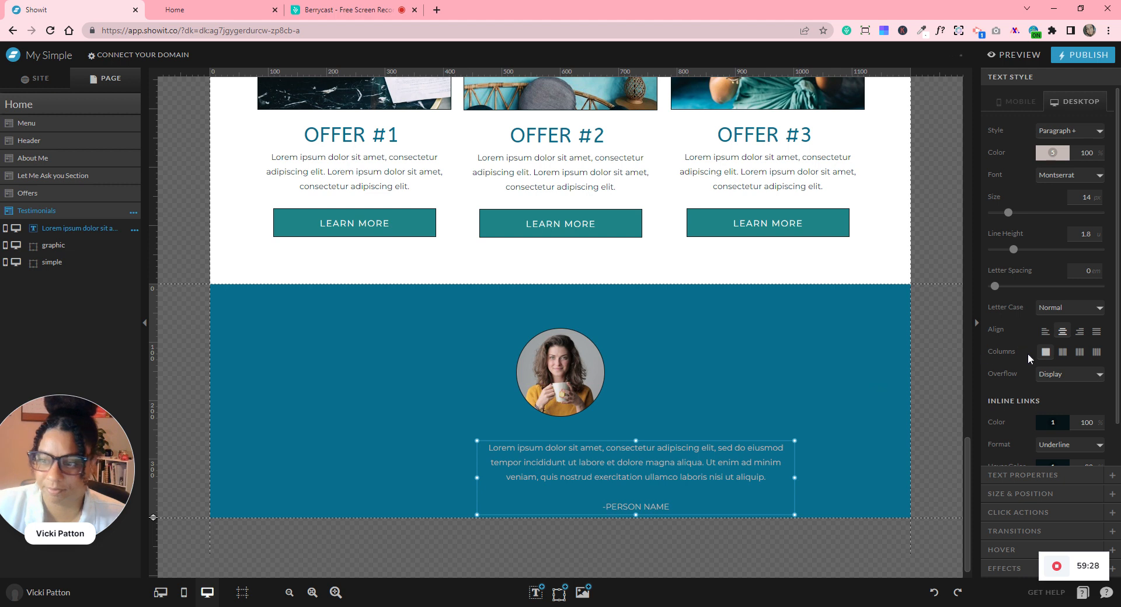
{"action": "left_click_drag", "start_coordinate": [563, 451], "coordinate": [561, 451]}
{"action": "left_click", "coordinate": [782, 349]}
- Change the testimonial text colour to white (swatch 8)
{"action": "left_click_drag", "start_coordinate": [652, 409], "coordinate": [753, 361]}
{"action": "left_click", "coordinate": [677, 436]}
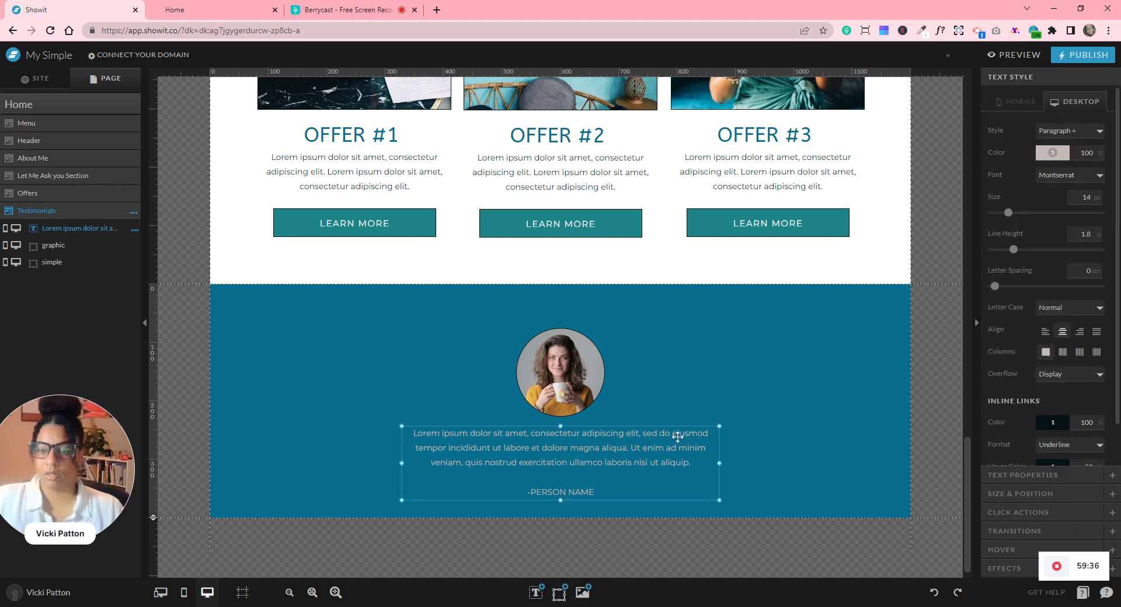
{"action": "left_click", "coordinate": [1052, 153]}
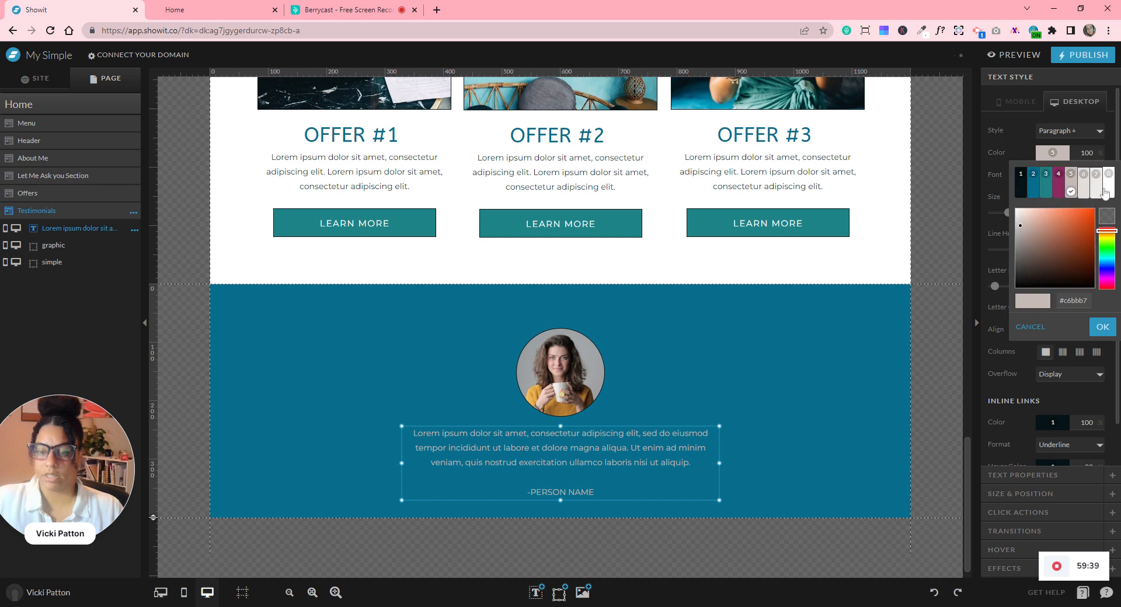
{"action": "left_click", "coordinate": [1103, 190]}
{"action": "left_click", "coordinate": [818, 425]}
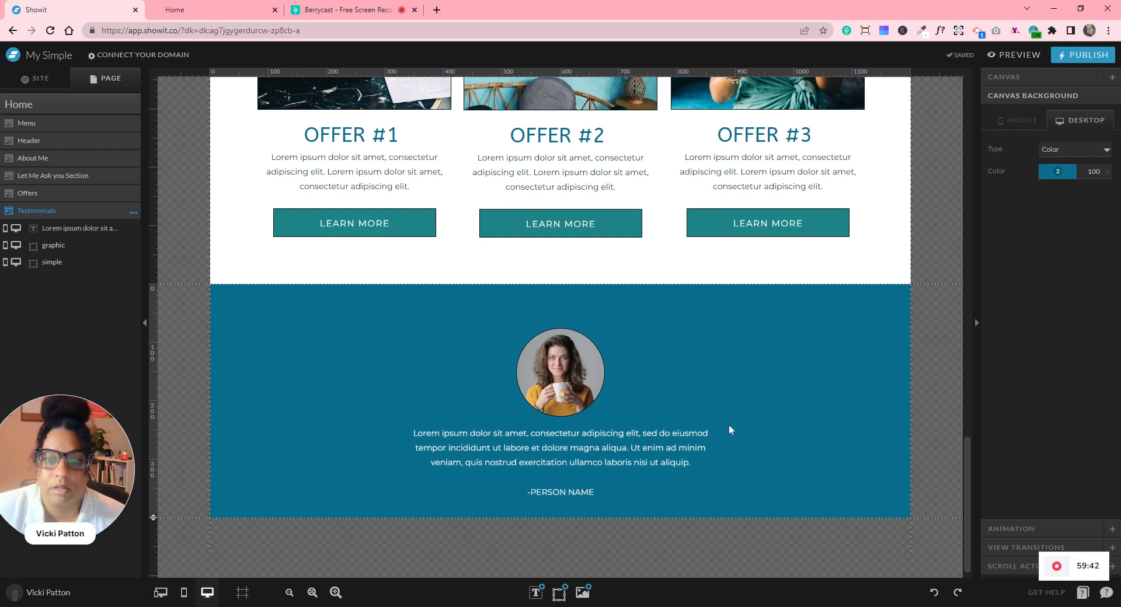
- Shrink the circular photo and centre it with its frame horizontally on the section
{"action": "left_click", "coordinate": [569, 375]}
{"action": "left_click", "coordinate": [687, 358]}
{"action": "left_click_drag", "start_coordinate": [489, 387], "coordinate": [576, 381]}
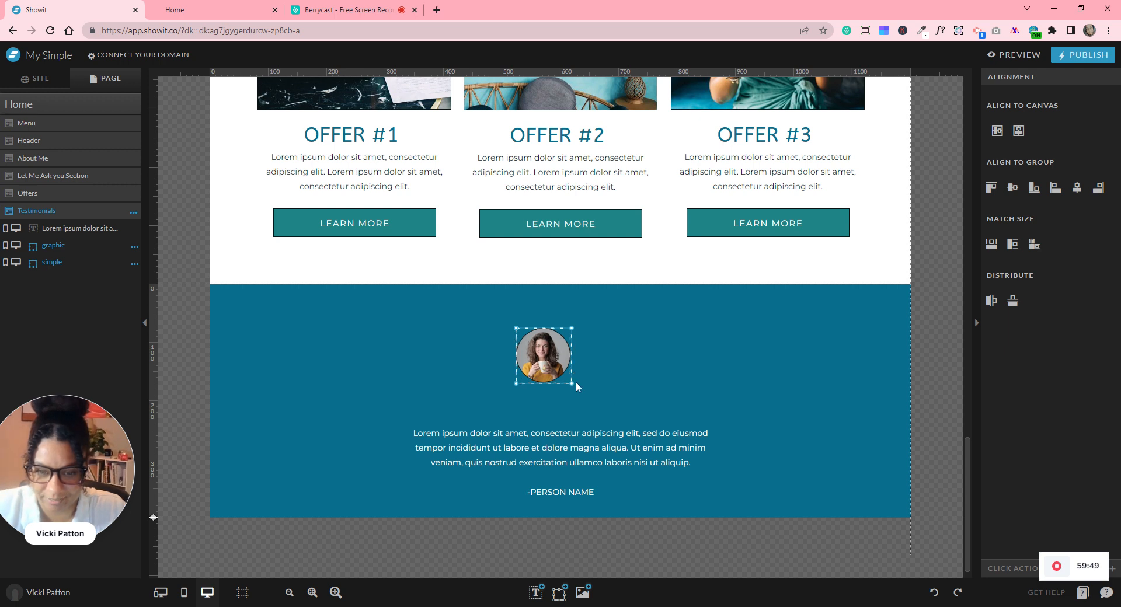
{"action": "left_click", "coordinate": [656, 385]}
{"action": "left_click_drag", "start_coordinate": [699, 261], "coordinate": [504, 400]}
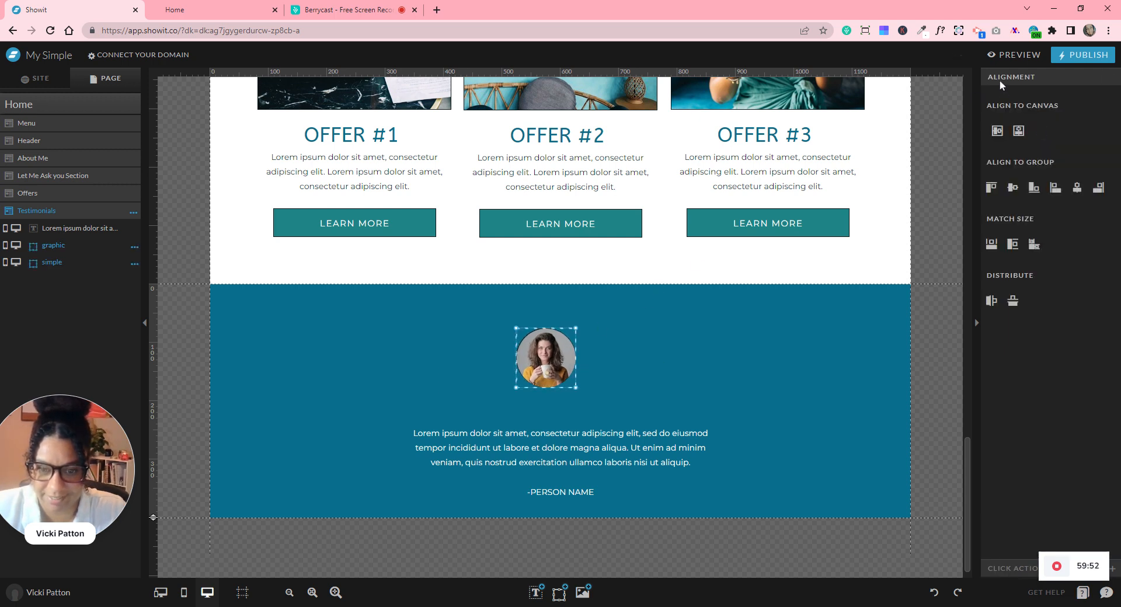
{"action": "left_click", "coordinate": [1078, 191]}
{"action": "left_click", "coordinate": [1019, 132]}
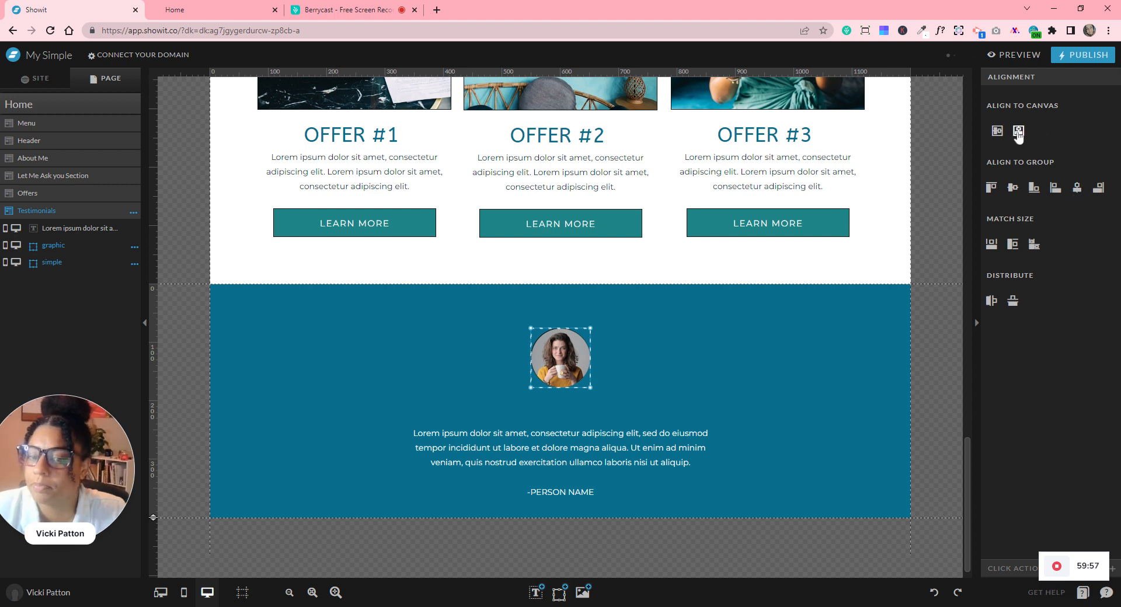
- Move the testimonial text block up closer beneath the photo
{"action": "left_click", "coordinate": [621, 458]}
{"action": "left_click_drag", "start_coordinate": [574, 433], "coordinate": [574, 420]}
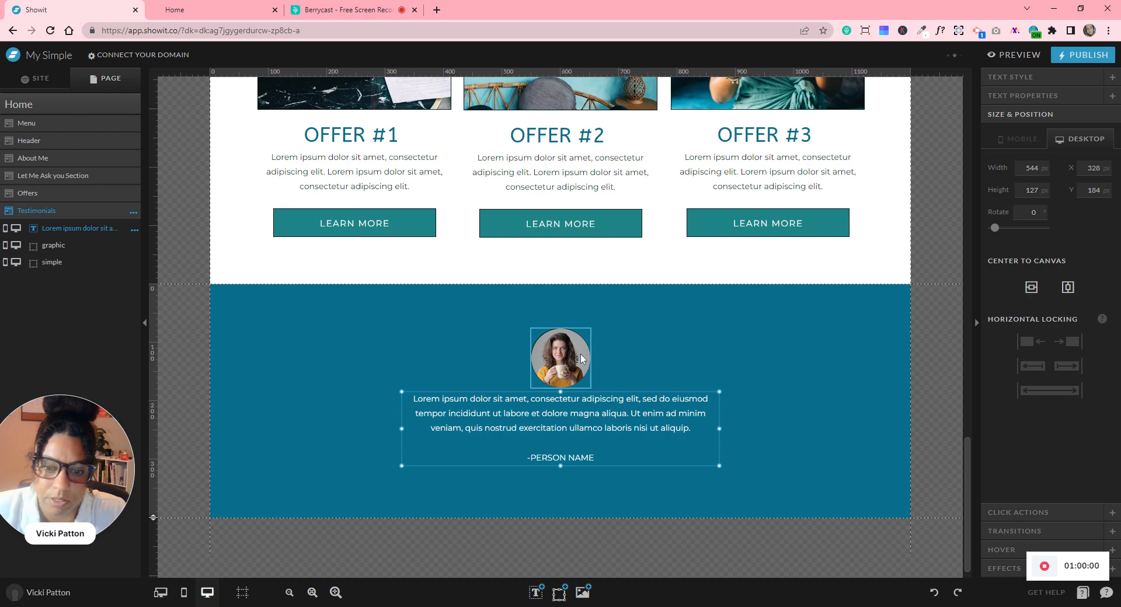
{"action": "left_click", "coordinate": [336, 592]}
{"action": "left_click", "coordinate": [335, 592]}
{"action": "left_click", "coordinate": [335, 593]}
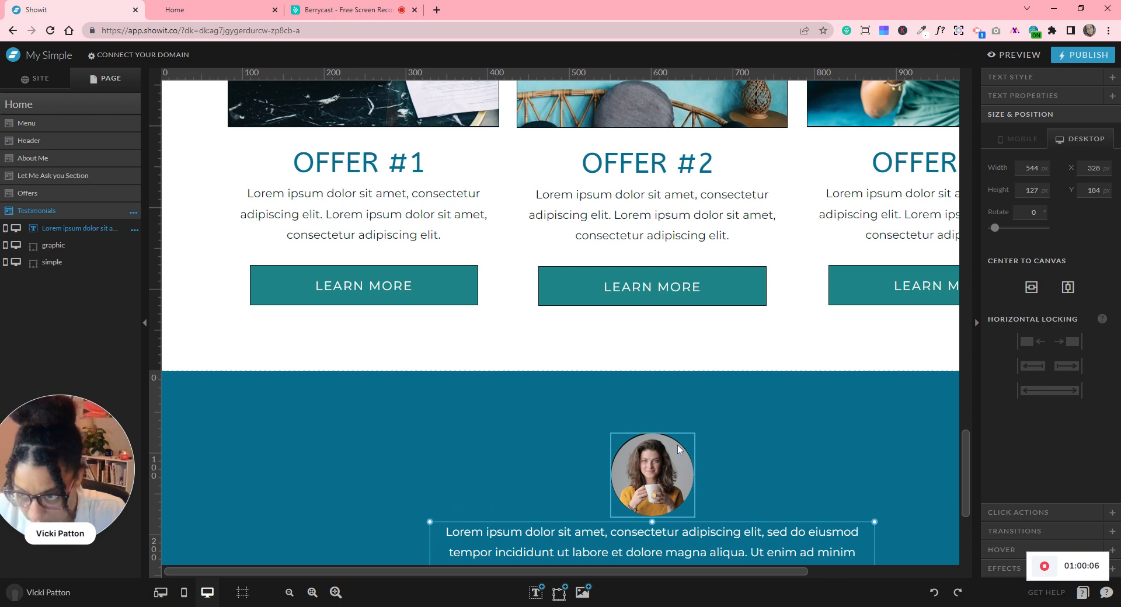
{"action": "left_click", "coordinate": [313, 593]}
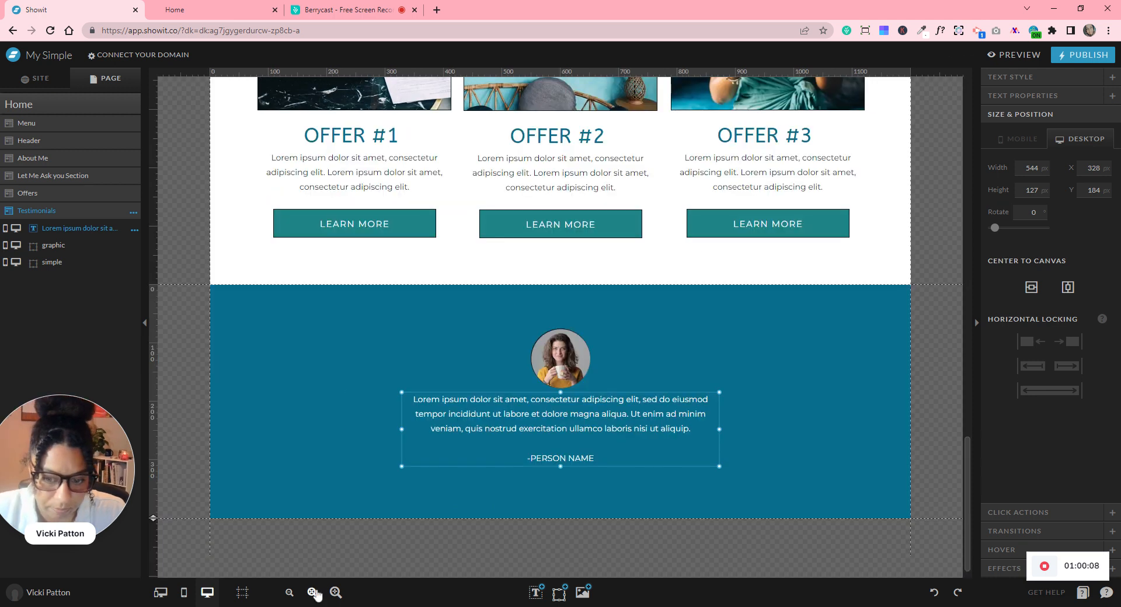
{"action": "left_click", "coordinate": [819, 440]}
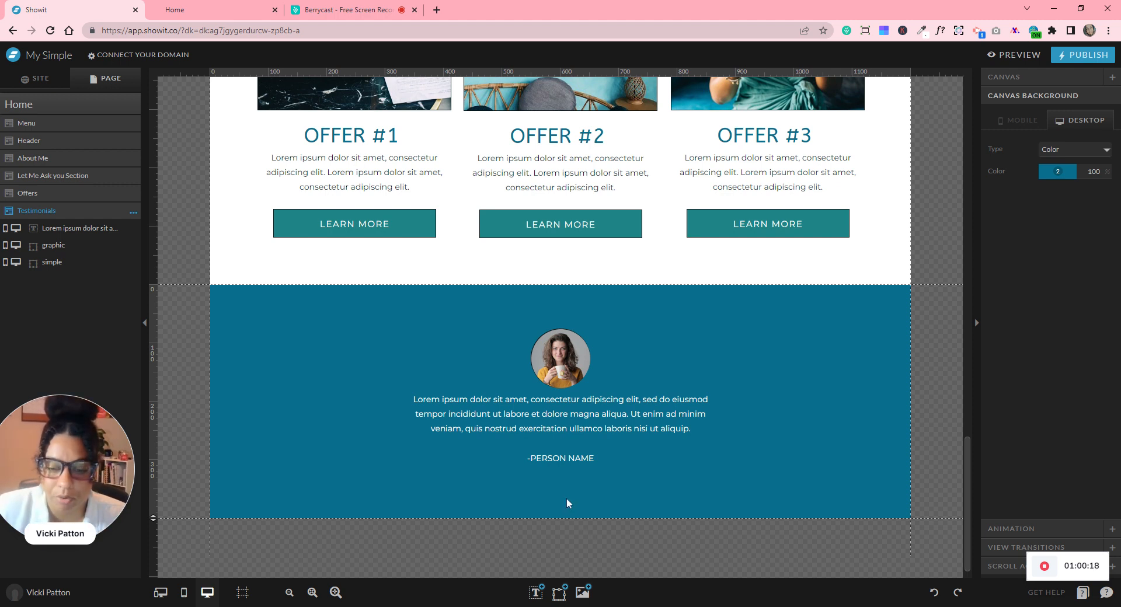
- Add an icon below '-PERSON NAME' and set it to a circled chevron
{"action": "mouse_move", "coordinate": [559, 592]}
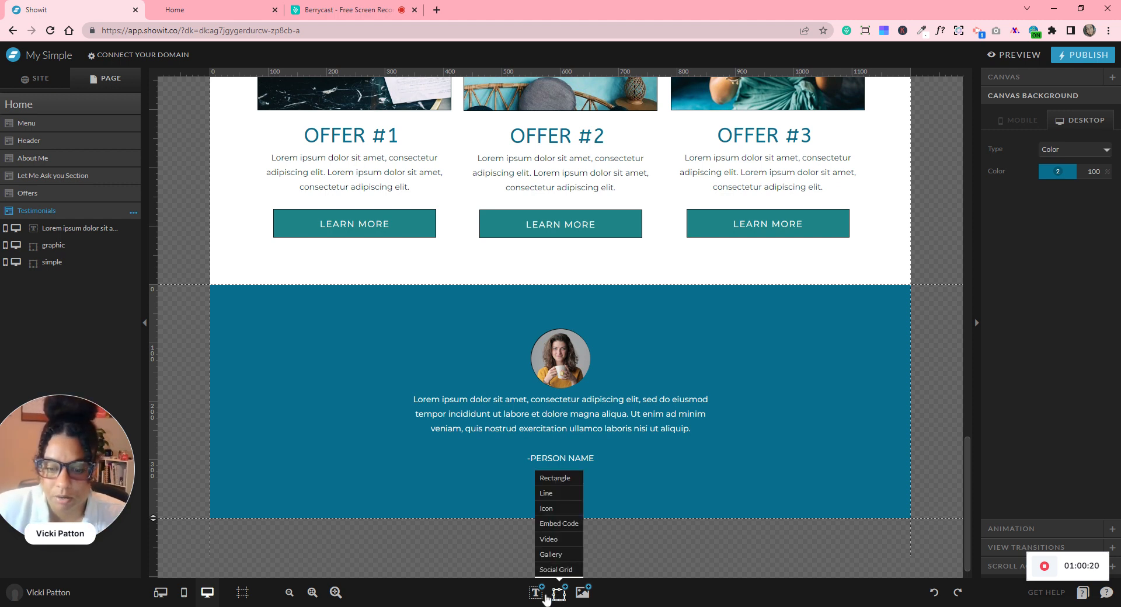
{"action": "left_click", "coordinate": [558, 508]}
{"action": "left_click_drag", "start_coordinate": [560, 445], "coordinate": [579, 499]}
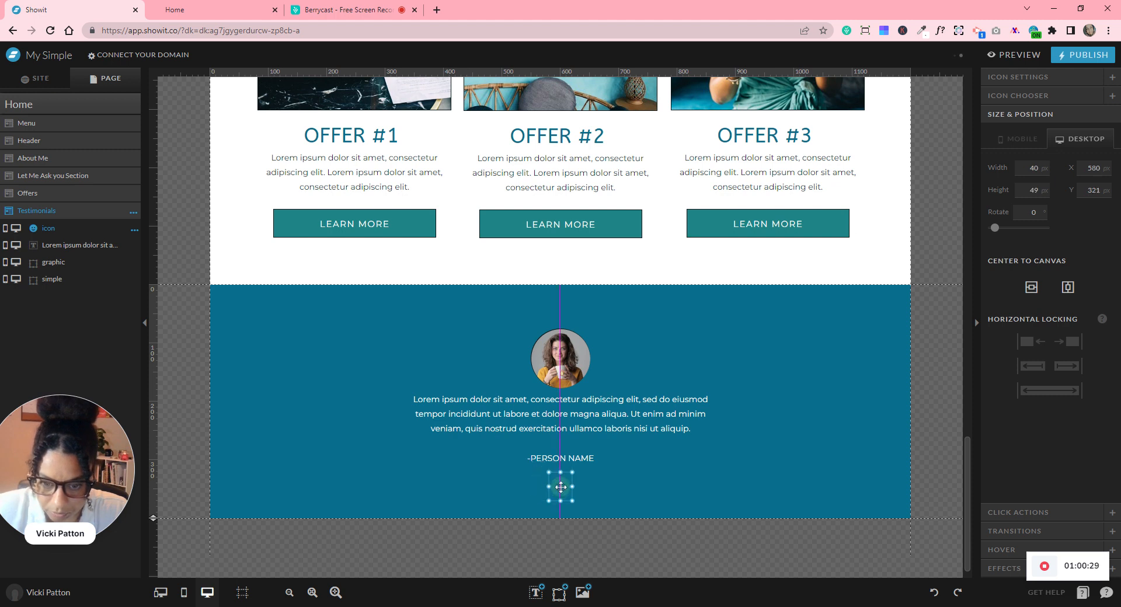
{"action": "left_click", "coordinate": [1029, 96]}
{"action": "scroll", "coordinate": [1052, 330], "scroll_direction": "down", "scroll_amount": 10}
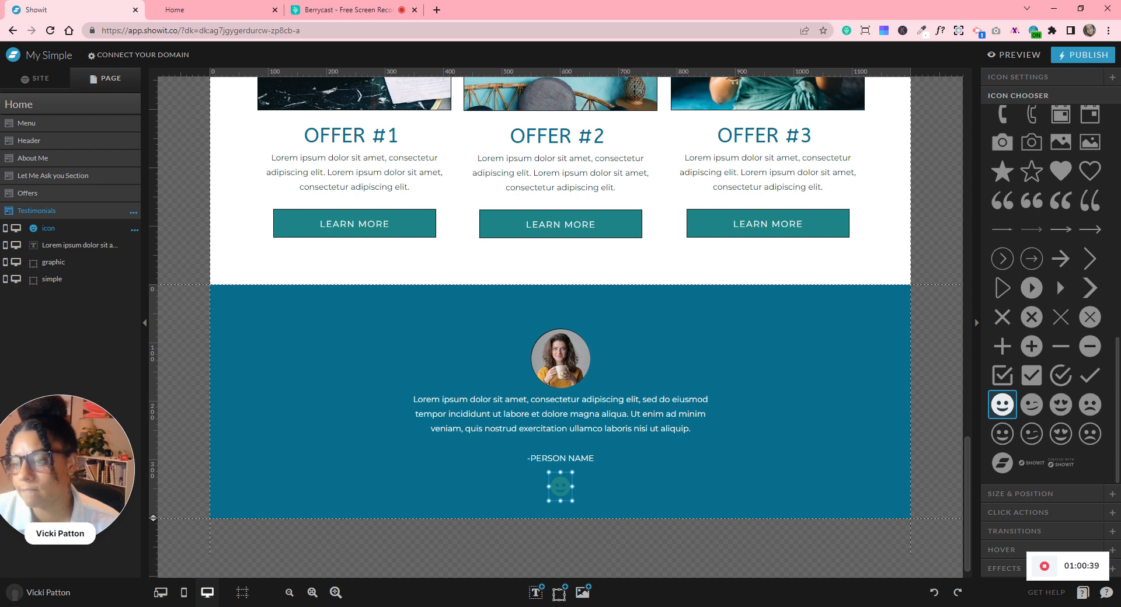
{"action": "left_click", "coordinate": [1034, 261]}
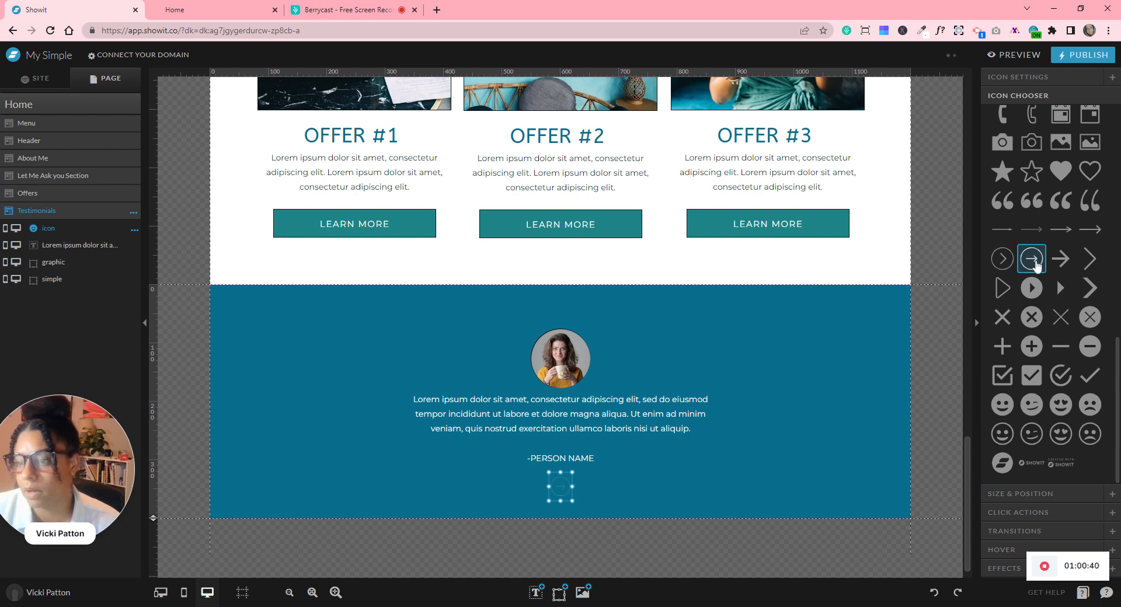
{"action": "left_click", "coordinate": [1000, 262]}
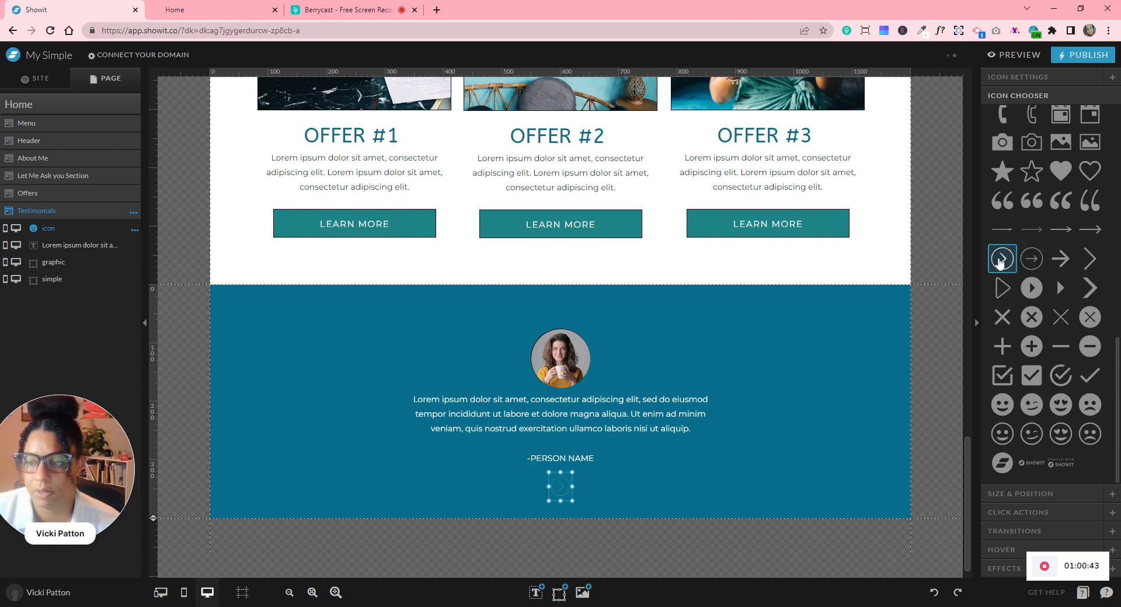
- Colour the chevron near-black (colour 1) and shrink it
{"action": "left_click", "coordinate": [999, 78]}
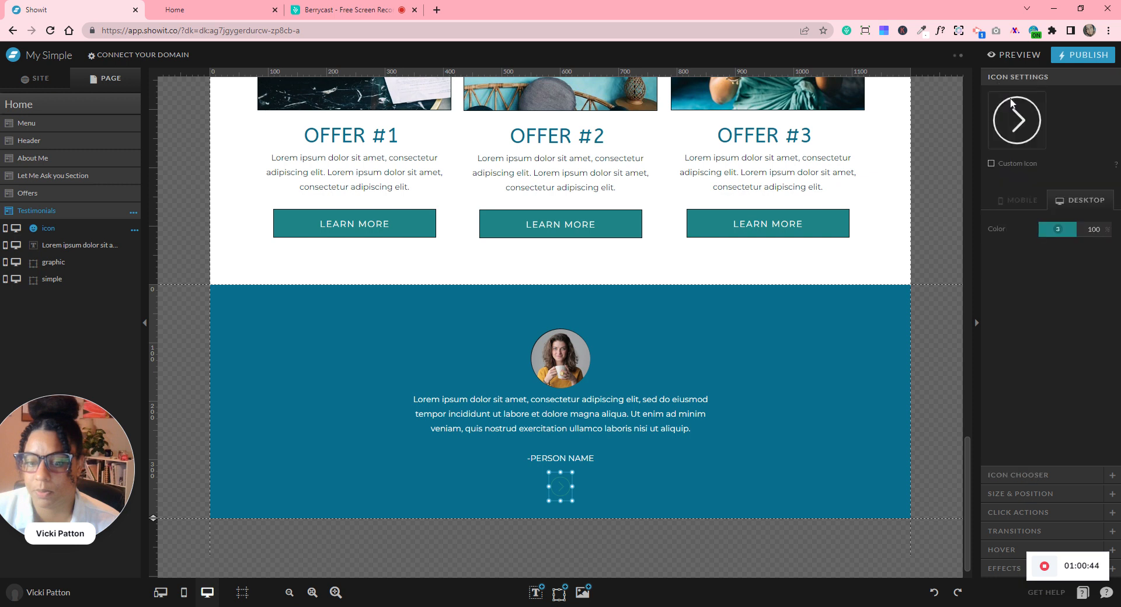
{"action": "left_click", "coordinate": [1048, 231]}
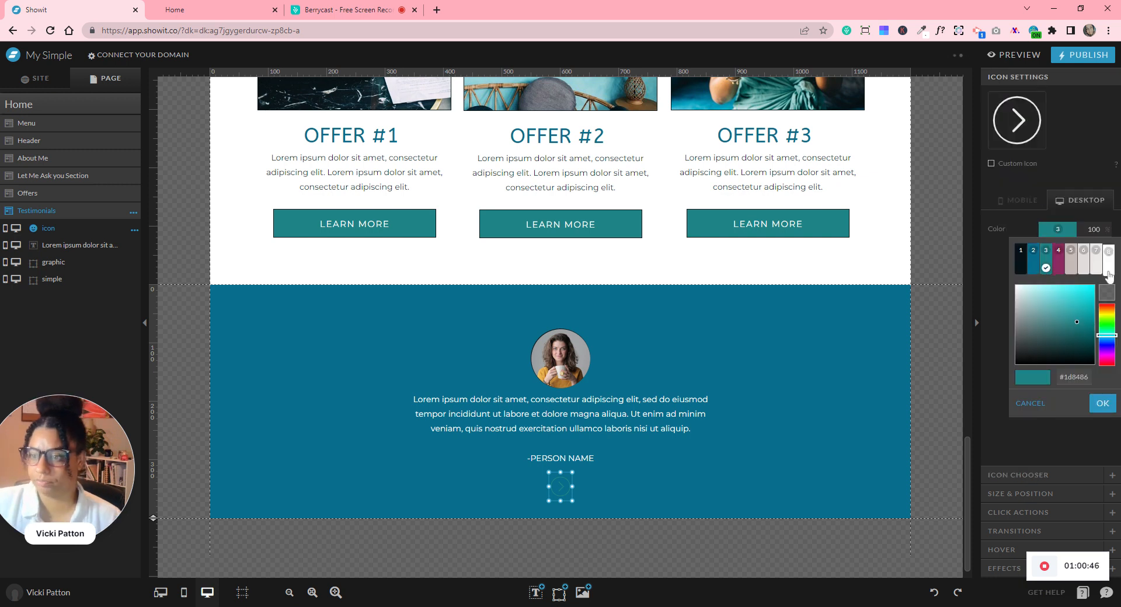
{"action": "left_click", "coordinate": [1108, 269]}
{"action": "left_click", "coordinate": [1057, 229]}
{"action": "left_click", "coordinate": [1023, 270]}
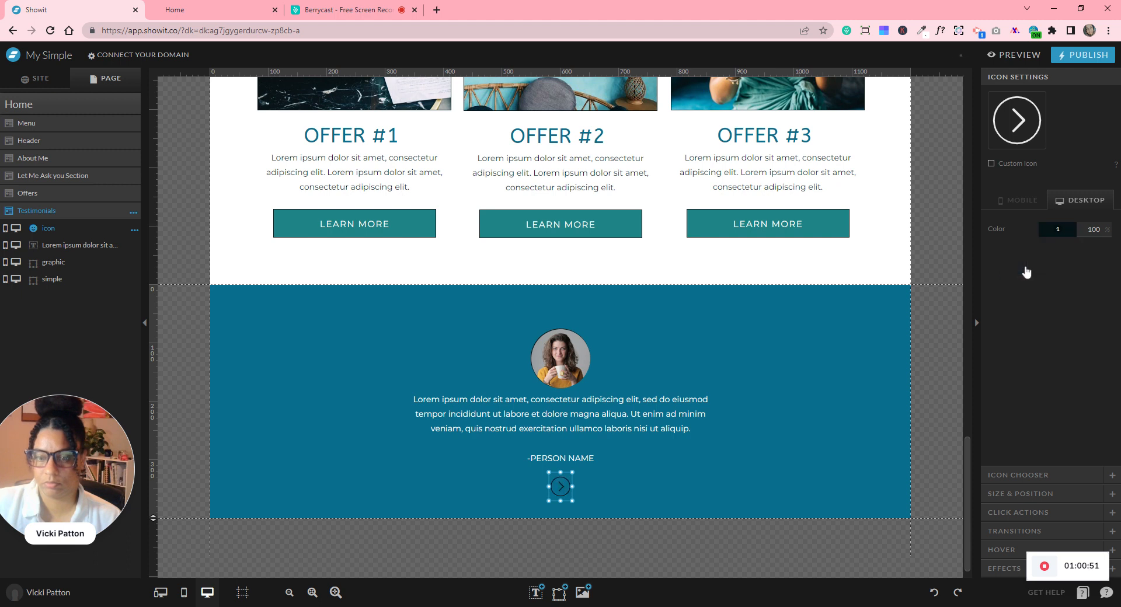
{"action": "left_click_drag", "start_coordinate": [572, 500], "coordinate": [574, 483]}
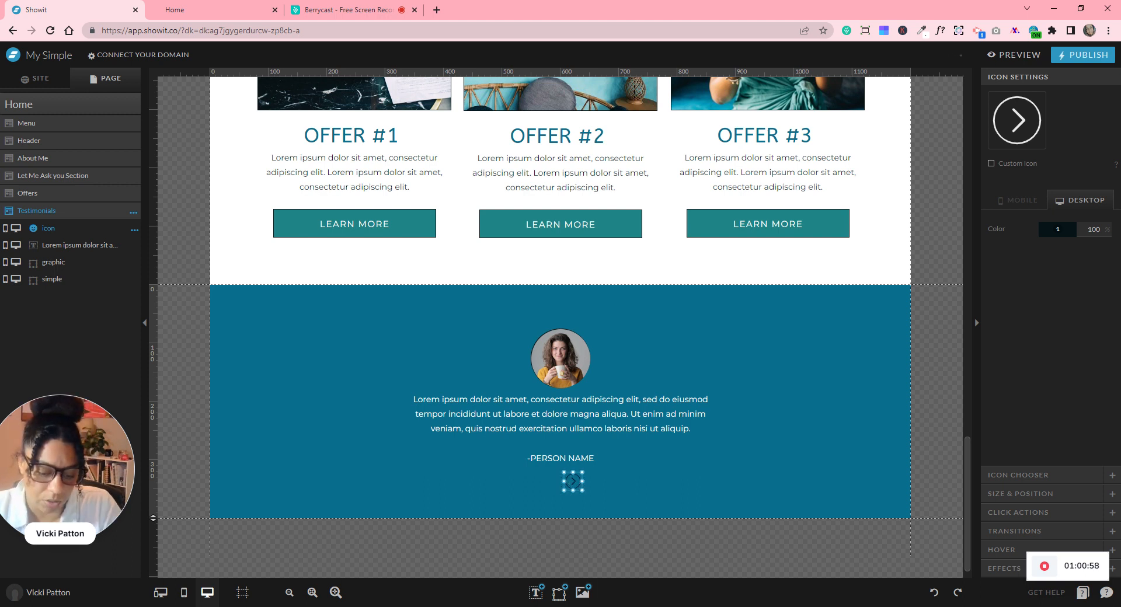
- Duplicate the chevron to its left and centre the pair across the section
{"action": "key", "text": "ctrl+d"}
{"action": "mouse_move", "coordinate": [573, 482]}
{"action": "left_mouse_down"}
{"action": "mouse_move", "coordinate": [534, 471]}
{"action": "mouse_move", "coordinate": [565, 470]}
{"action": "left_mouse_up"}
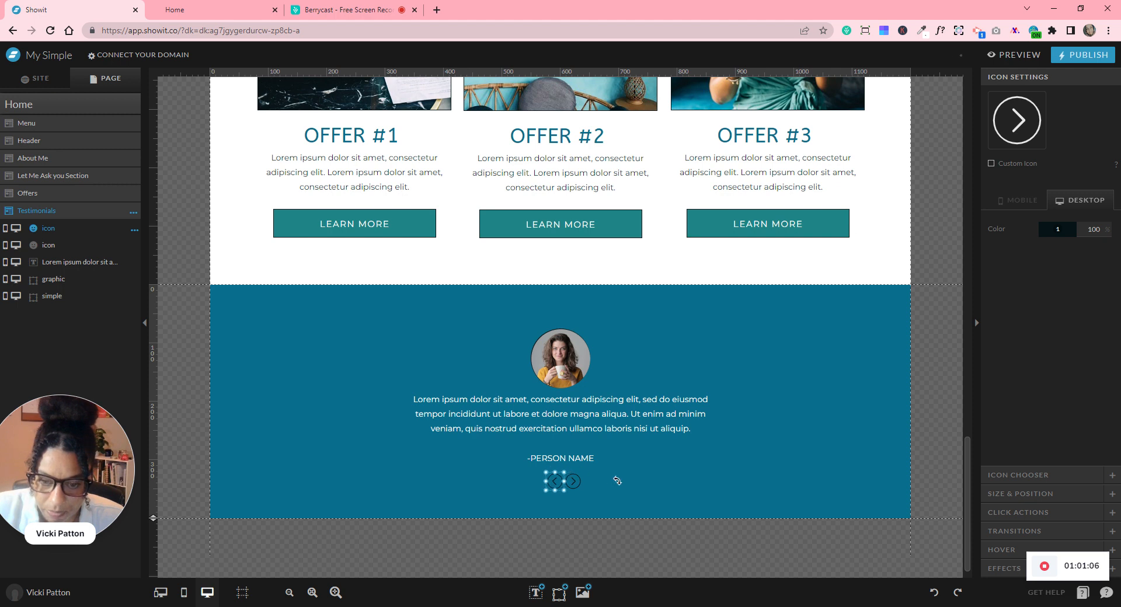
{"action": "left_click", "coordinate": [638, 486]}
{"action": "left_click_drag", "start_coordinate": [680, 478], "coordinate": [542, 478]}
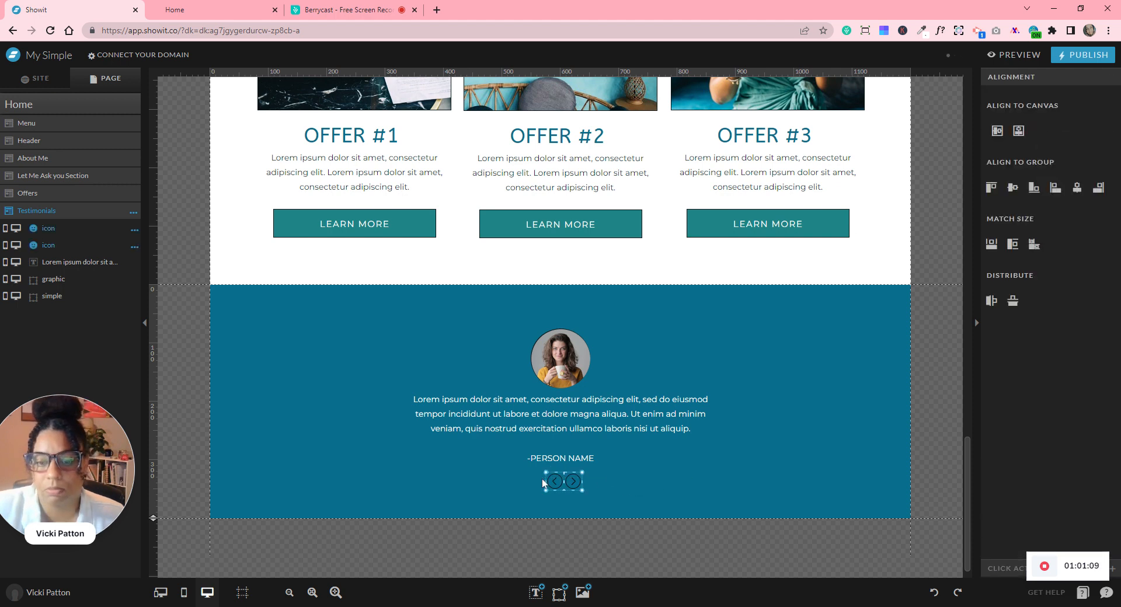
{"action": "left_click", "coordinate": [1018, 131]}
{"action": "left_click", "coordinate": [707, 498]}
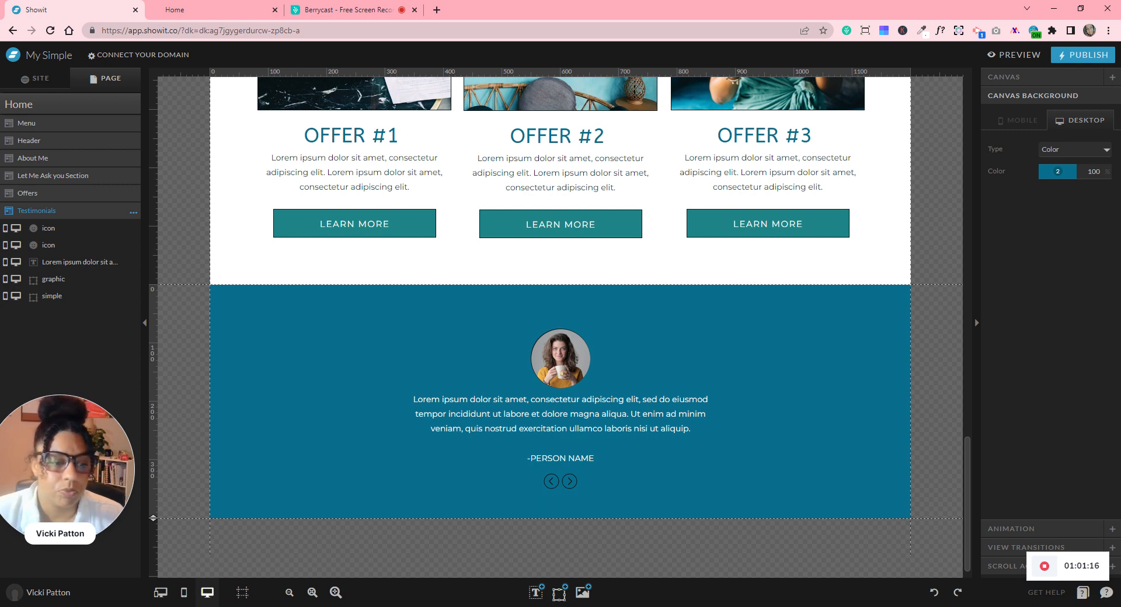
- Add canvas view '1 - View 1' to Testimonials from its options menu
{"action": "left_click", "coordinate": [134, 213]}
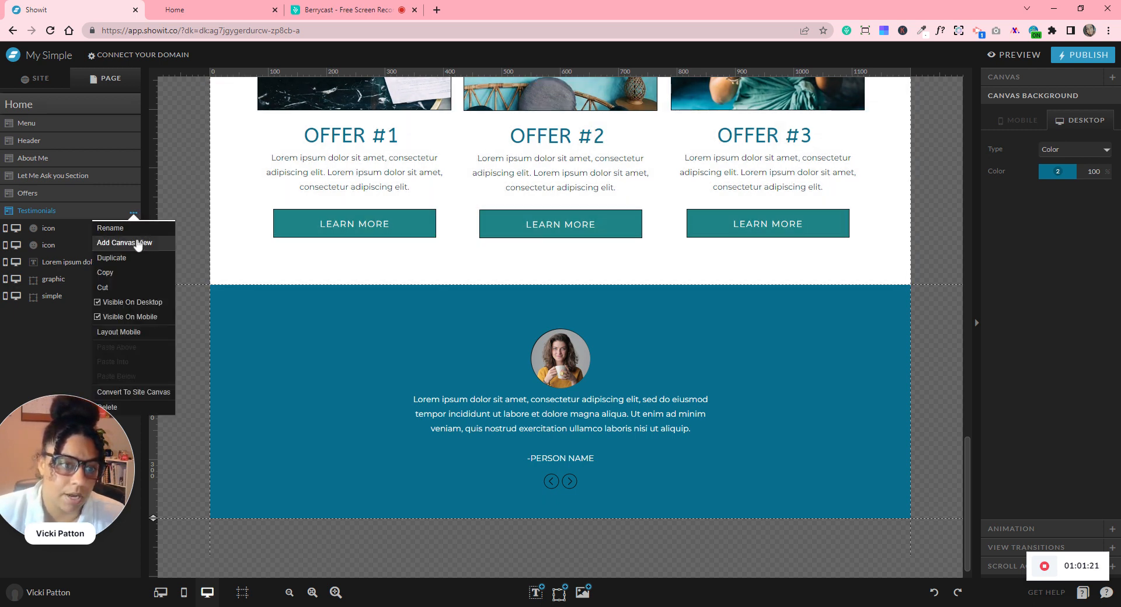
{"action": "left_click", "coordinate": [143, 245]}
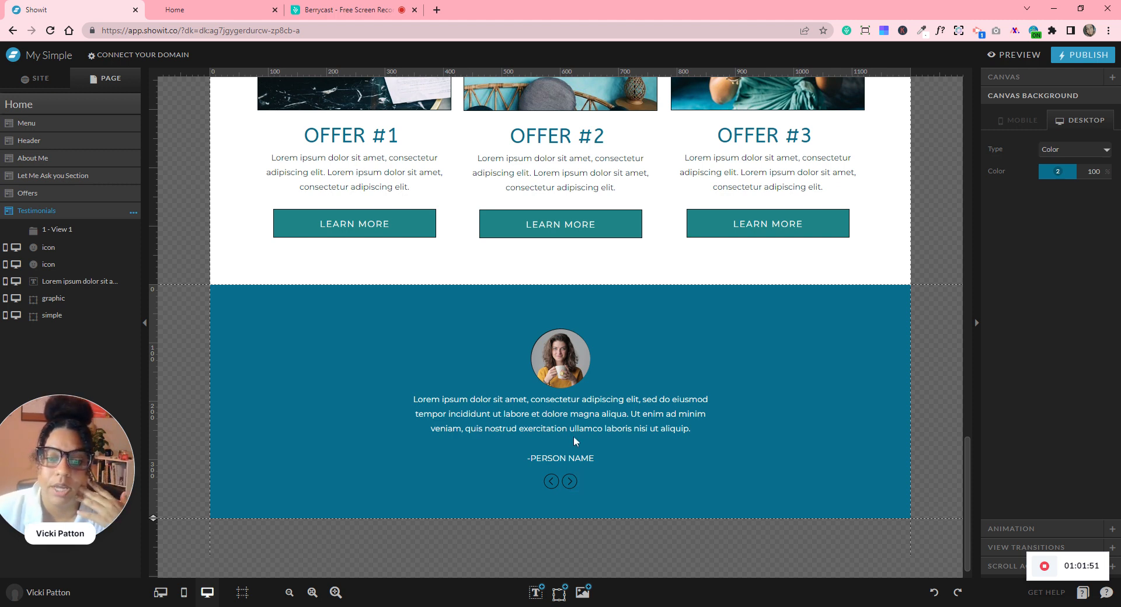
- Reduce the testimonial text size to 12 px and pull the box's bottom edge up
{"action": "left_click", "coordinate": [582, 401]}
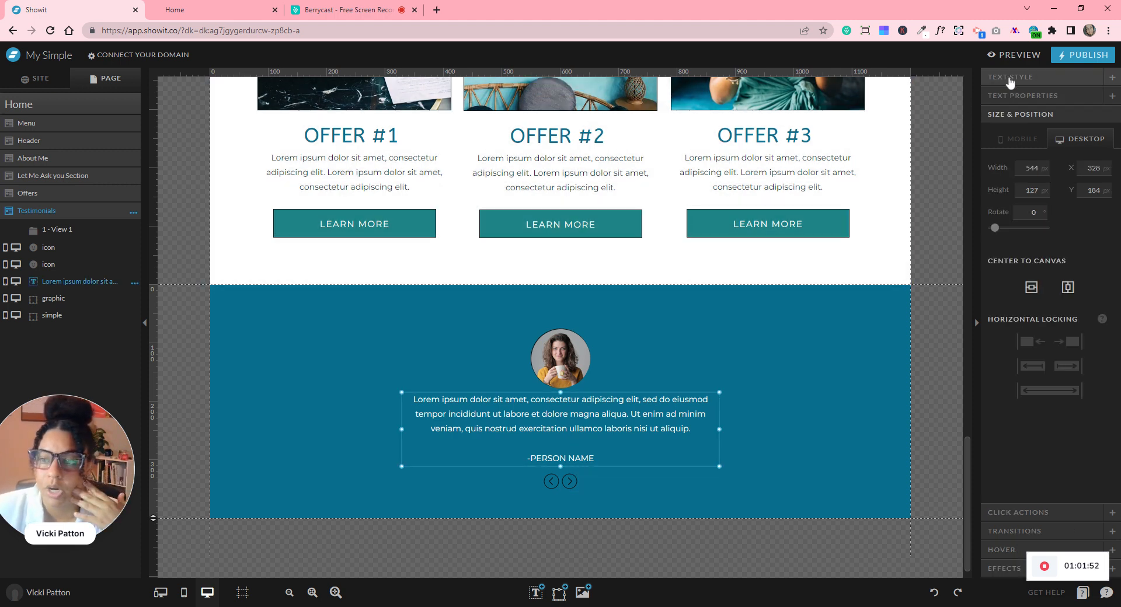
{"action": "left_click", "coordinate": [1009, 84]}
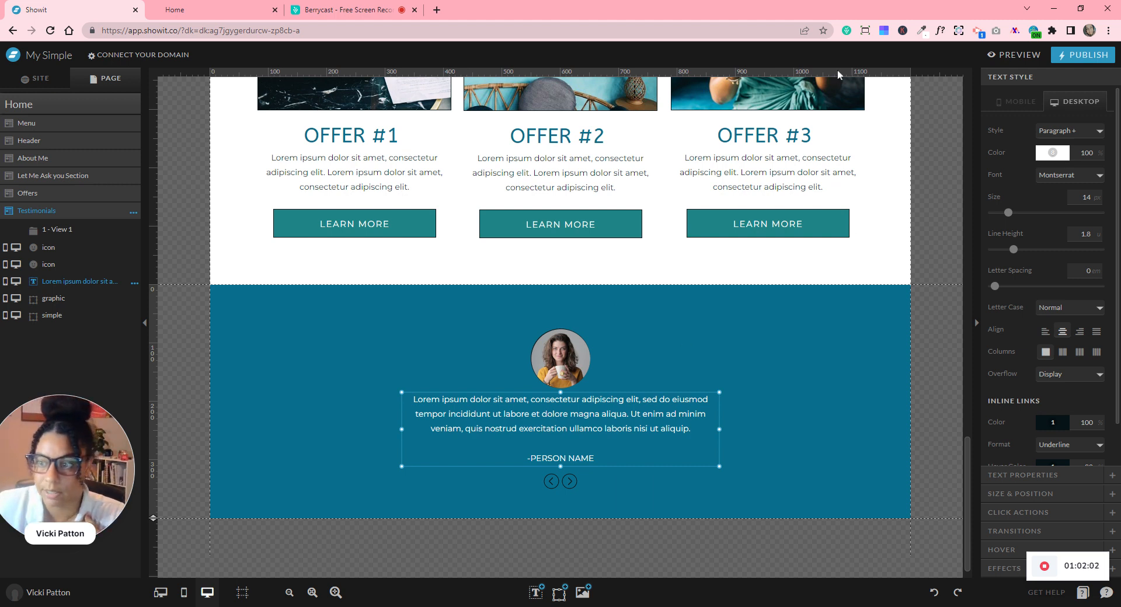
{"action": "left_click", "coordinate": [1096, 200]}
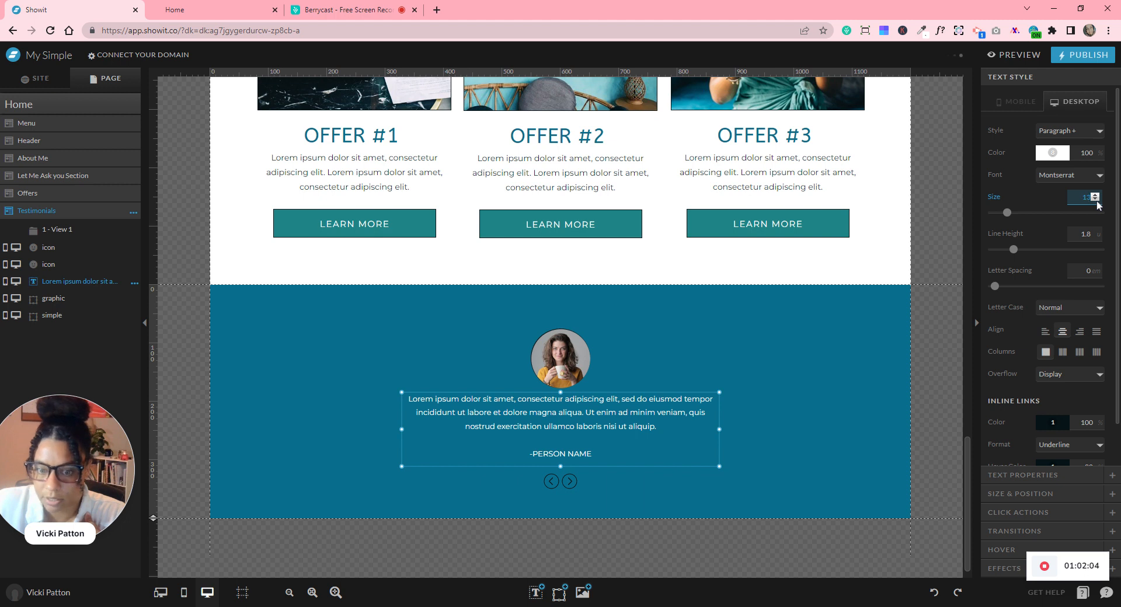
{"action": "left_click", "coordinate": [1096, 199]}
{"action": "left_click", "coordinate": [888, 400]}
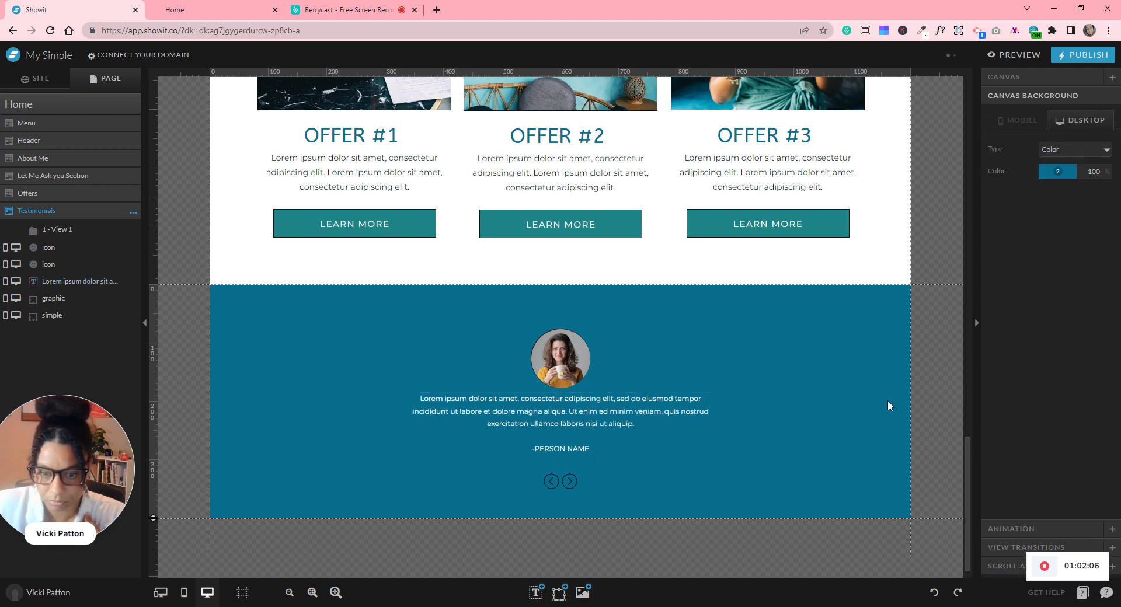
{"action": "left_click", "coordinate": [602, 432]}
{"action": "left_click_drag", "start_coordinate": [561, 465], "coordinate": [561, 446]}
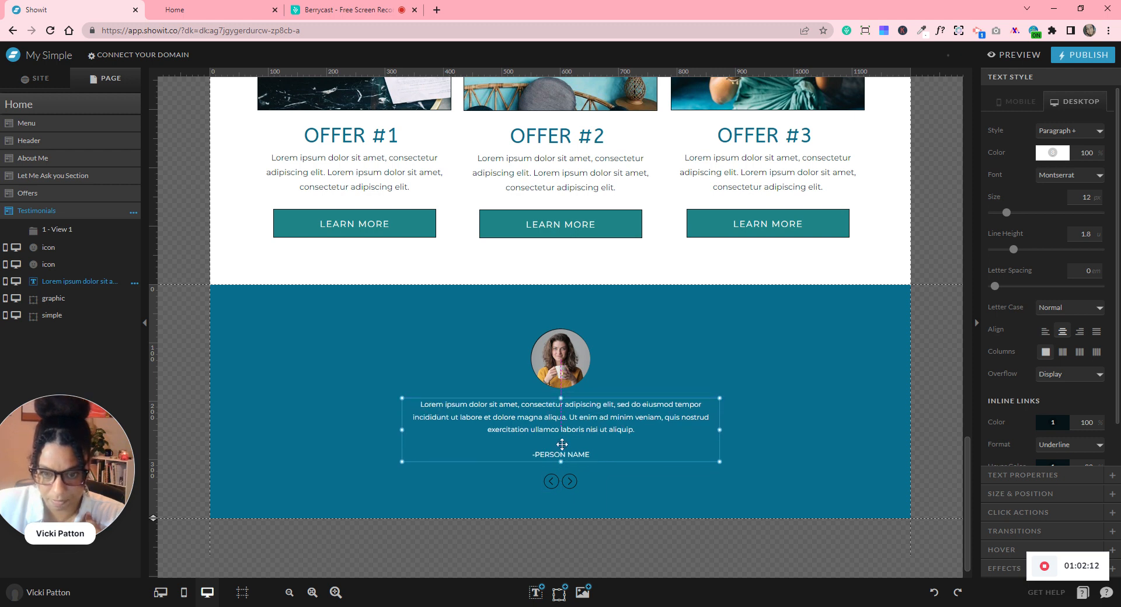
{"action": "left_click", "coordinate": [769, 458]}
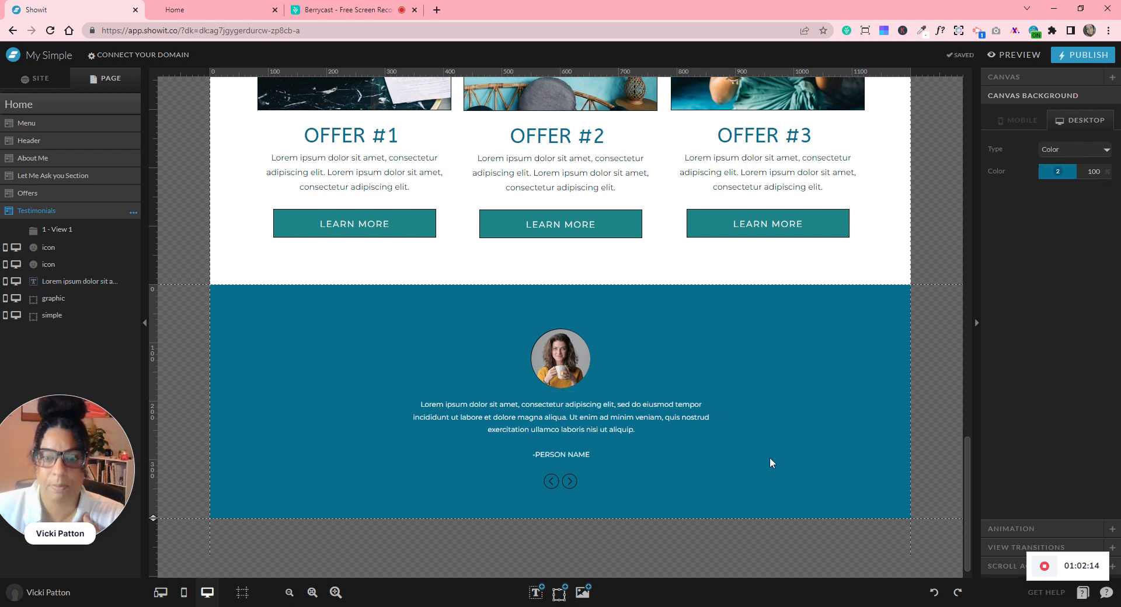
- Move the profile photo and testimonial text layers into '1 - View 1'
{"action": "left_click", "coordinate": [560, 349]}
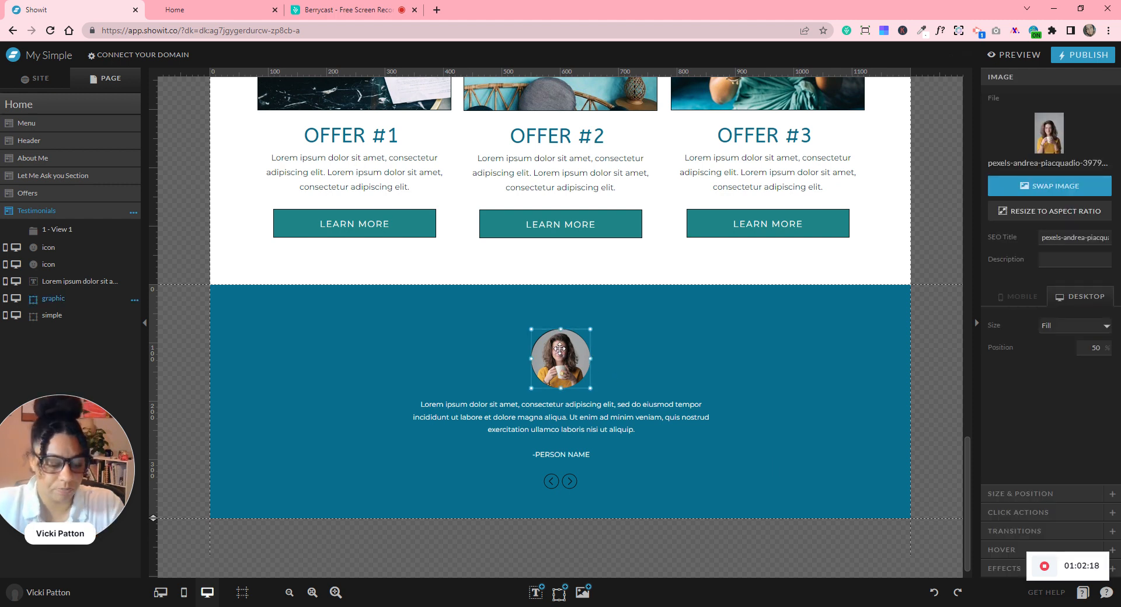
{"action": "left_click", "coordinate": [553, 408], "text": "shift"}
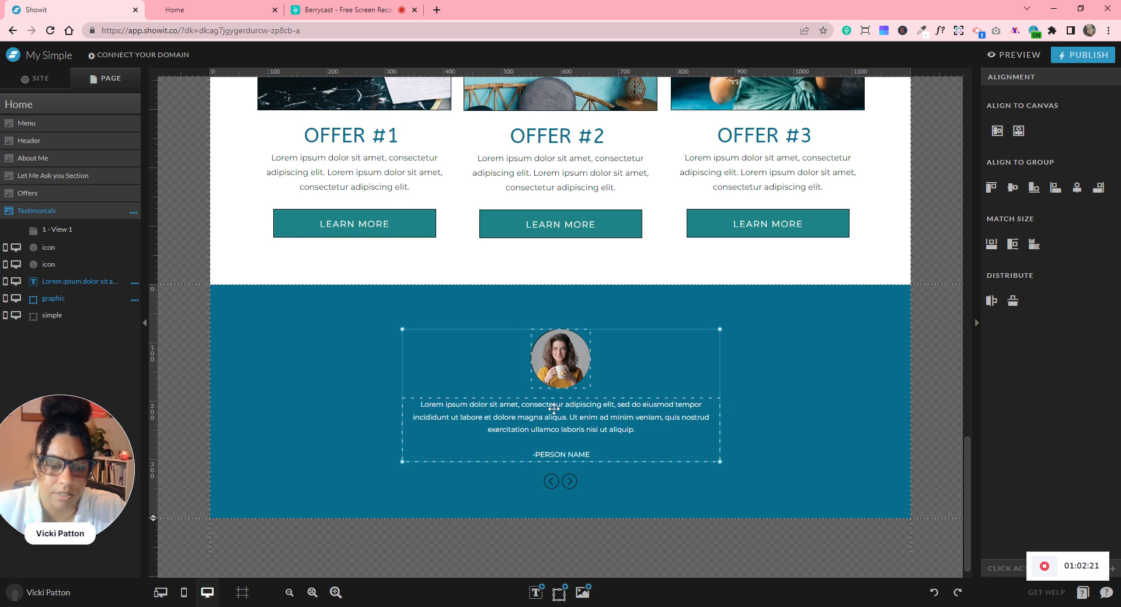
{"action": "left_click", "coordinate": [761, 430]}
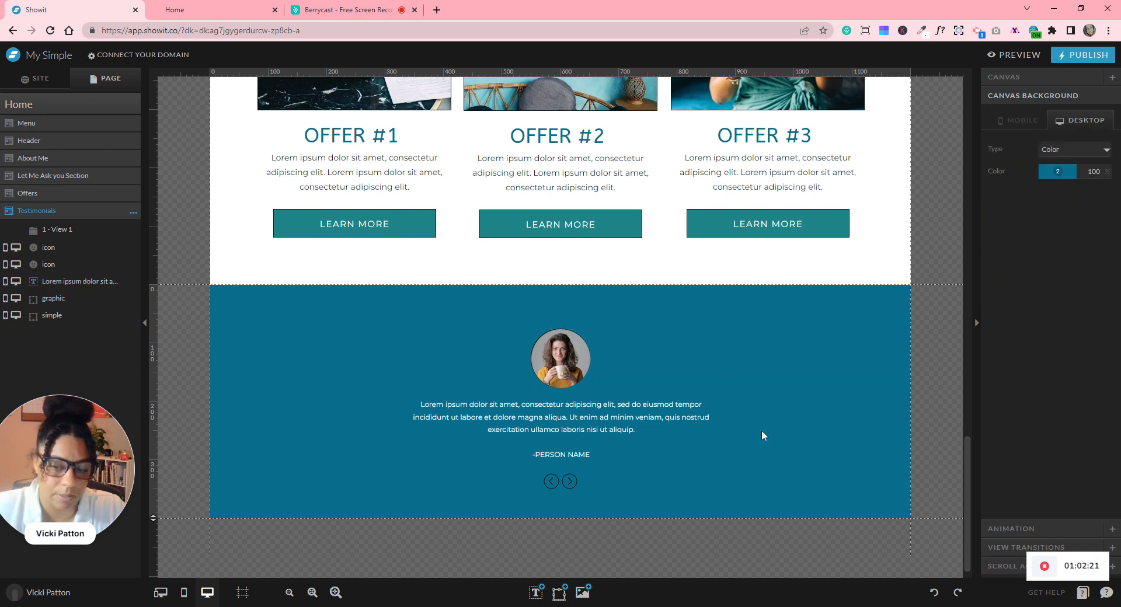
{"action": "left_click", "coordinate": [570, 360]}
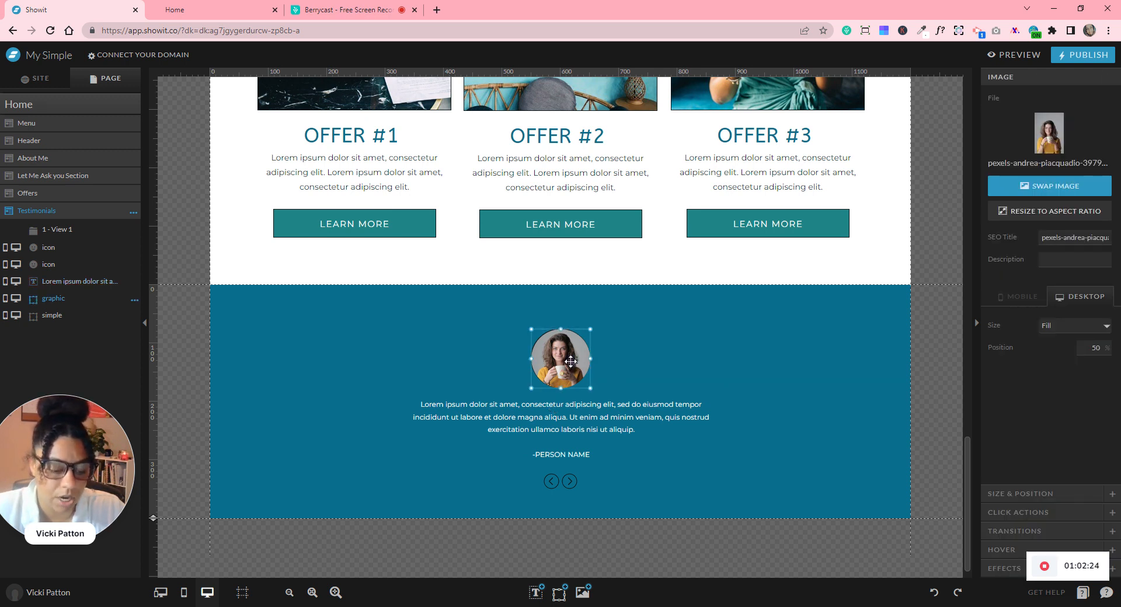
{"action": "left_click", "coordinate": [572, 415], "text": "shift"}
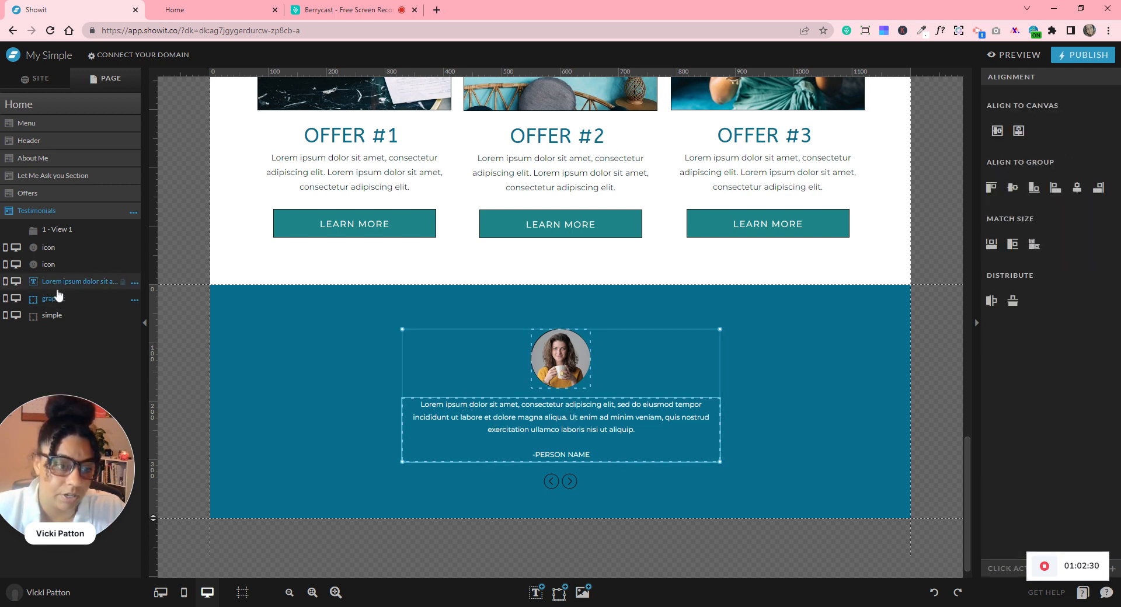
{"action": "left_click", "coordinate": [245, 322]}
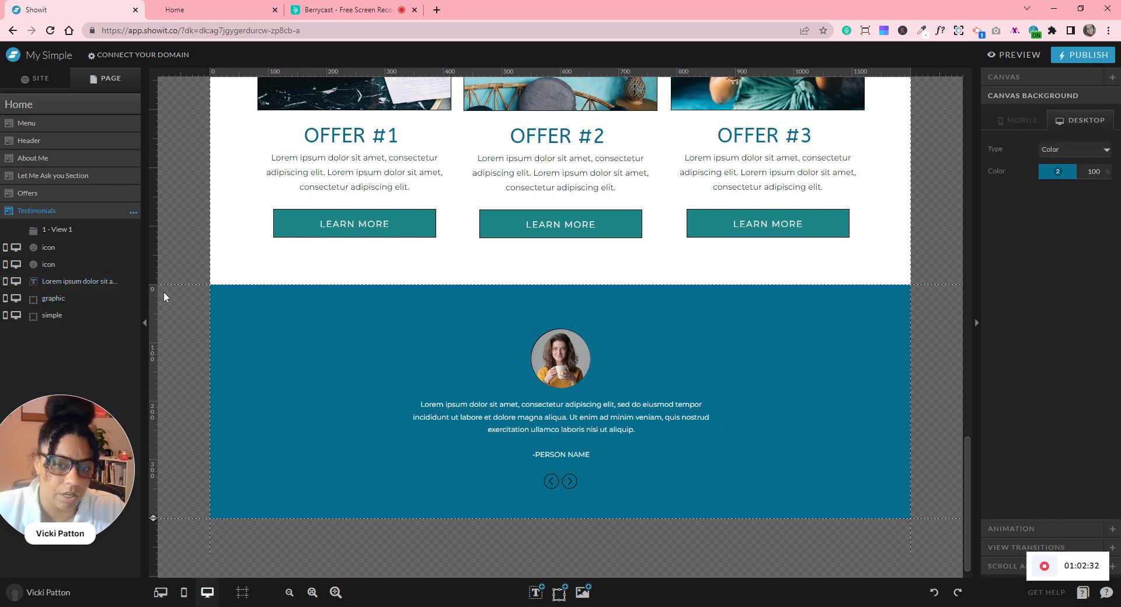
{"action": "left_click", "coordinate": [68, 282]}
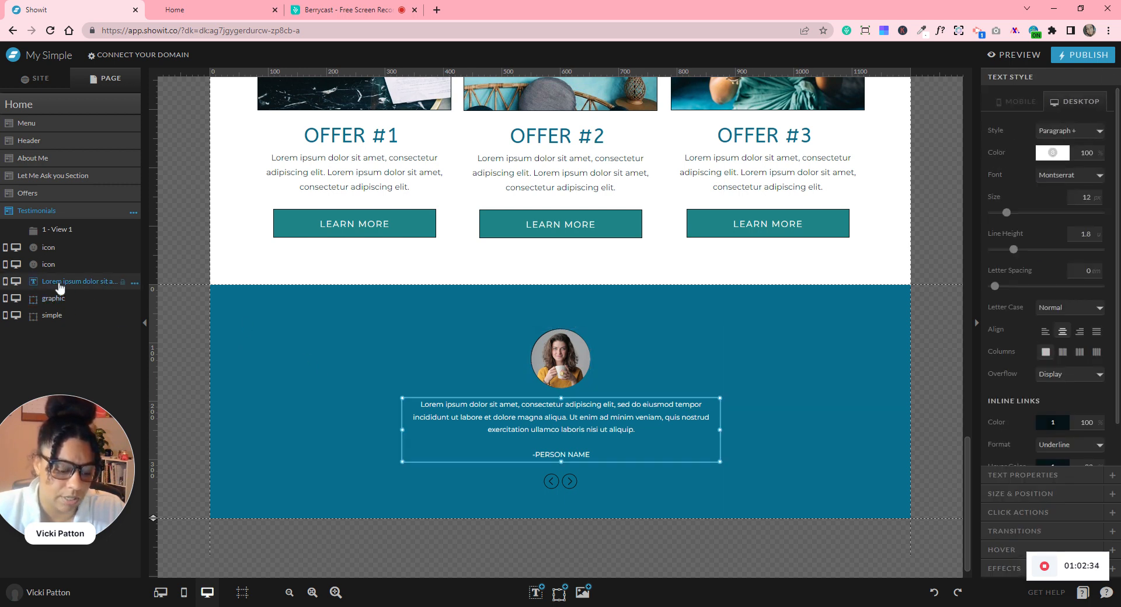
{"action": "left_click", "coordinate": [65, 300], "text": "shift"}
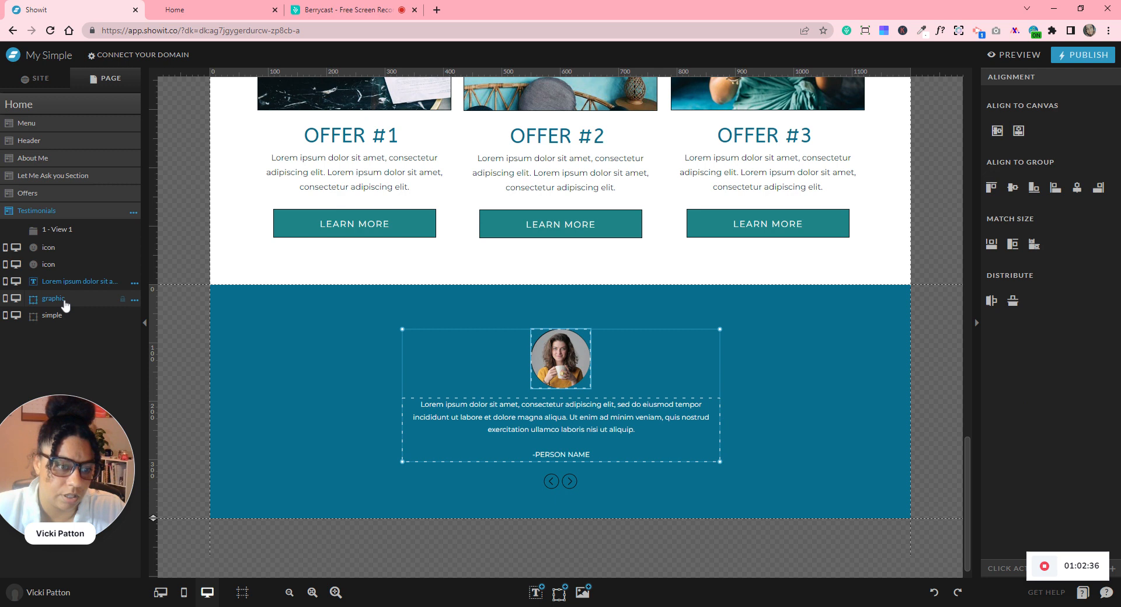
{"action": "left_click_drag", "start_coordinate": [56, 289], "coordinate": [57, 230]}
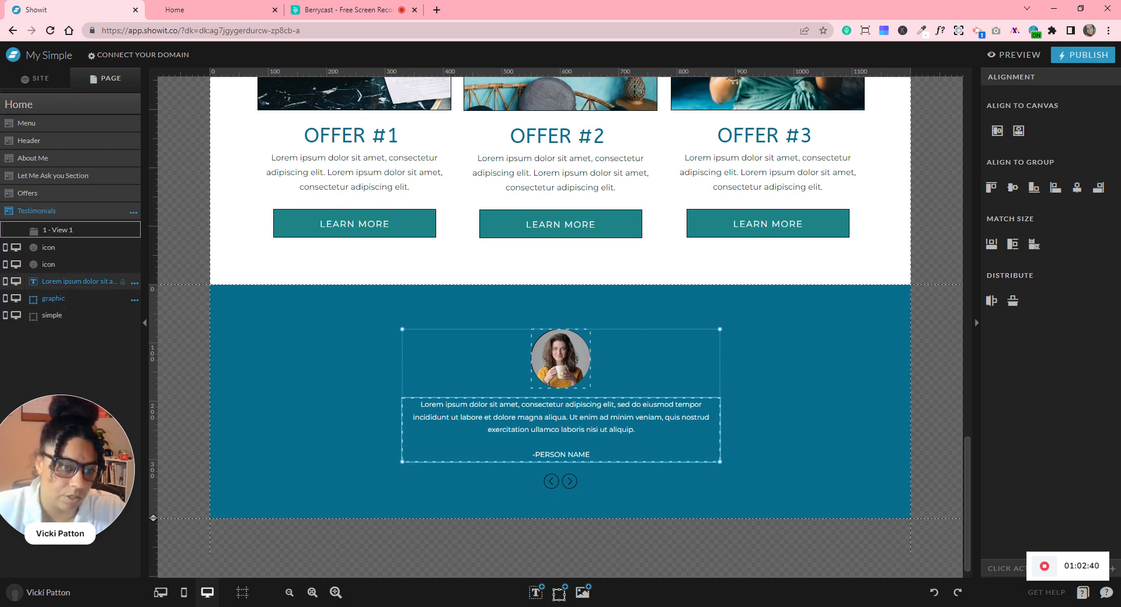
{"action": "left_click_drag", "start_coordinate": [57, 230], "coordinate": [57, 230]}
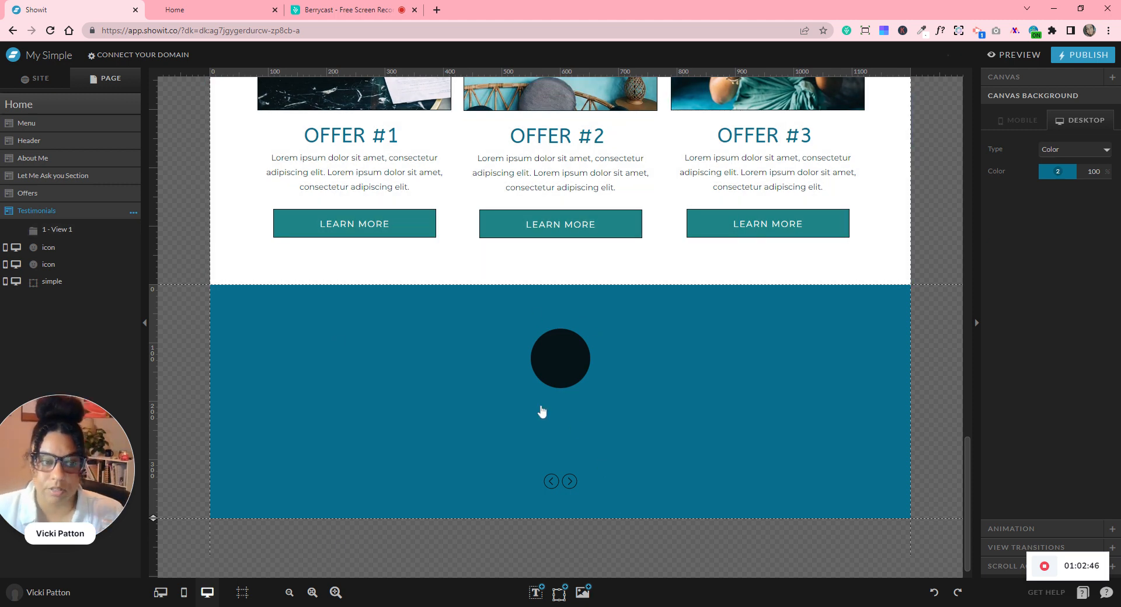
- Duplicate '1 - View 1' twice, creating '2 - View 1-2' and '3 - View 1-1'
{"action": "left_click", "coordinate": [77, 233]}
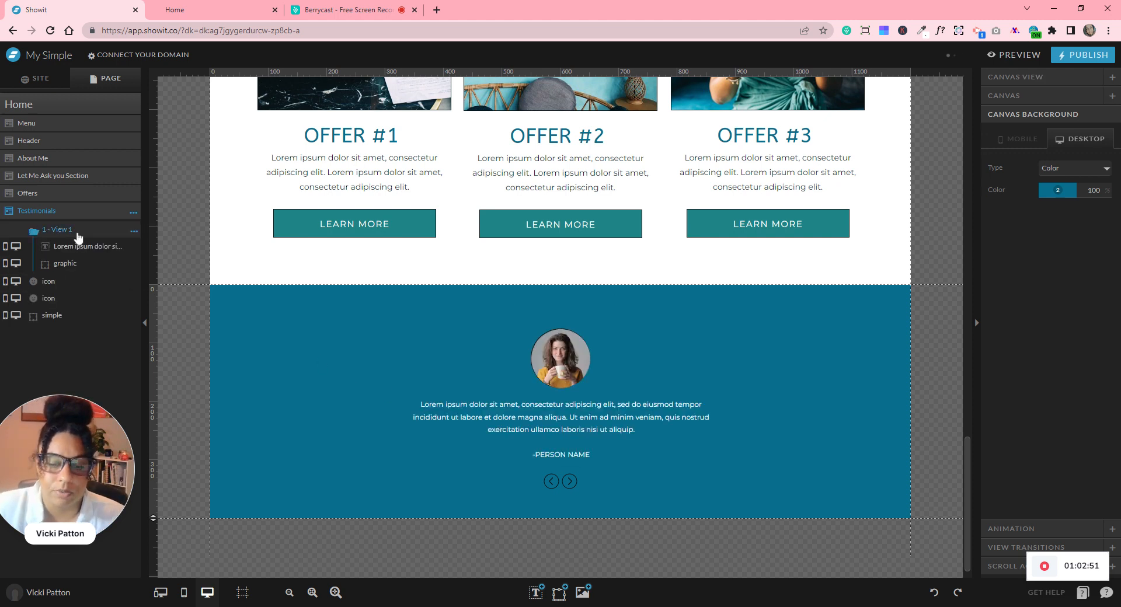
{"action": "left_click", "coordinate": [133, 232]}
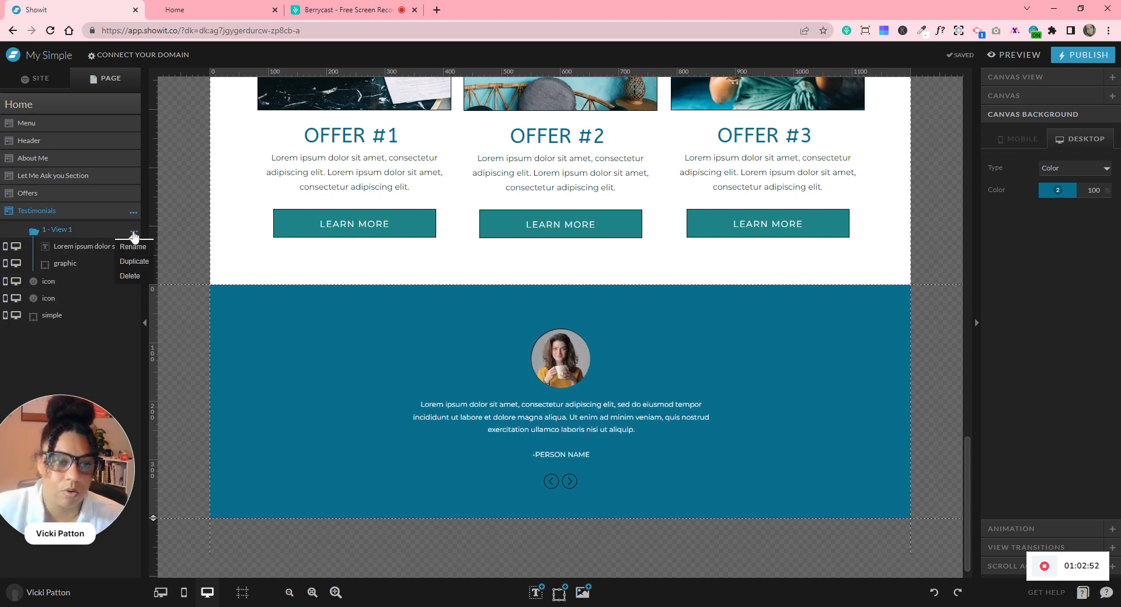
{"action": "left_click", "coordinate": [133, 260]}
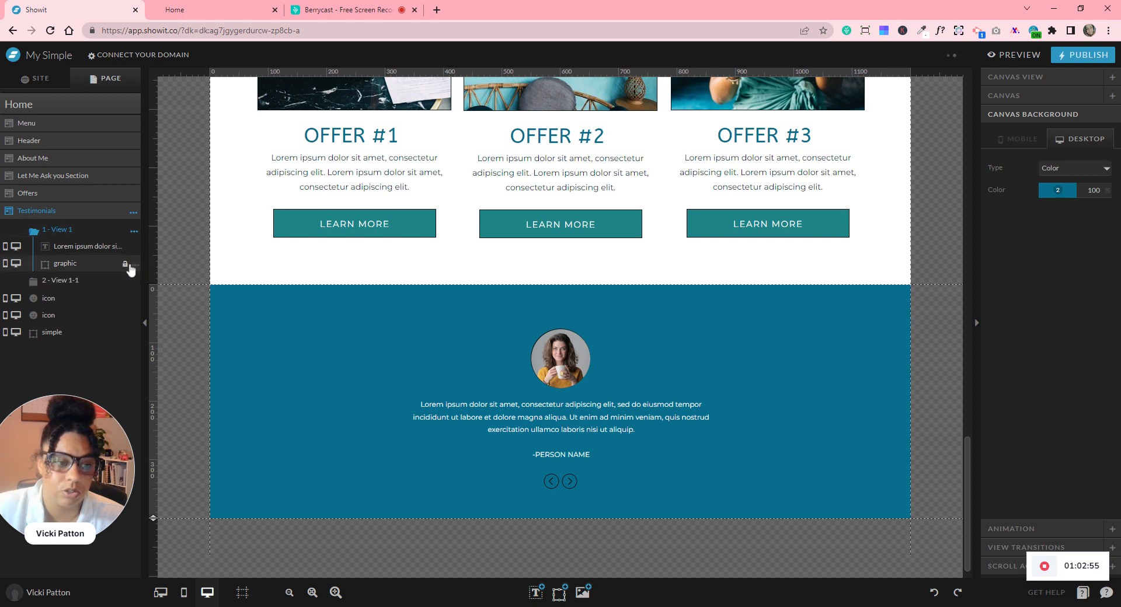
{"action": "left_click", "coordinate": [88, 281]}
{"action": "left_click", "coordinate": [82, 233]}
{"action": "left_click", "coordinate": [134, 232]}
{"action": "left_click", "coordinate": [134, 261]}
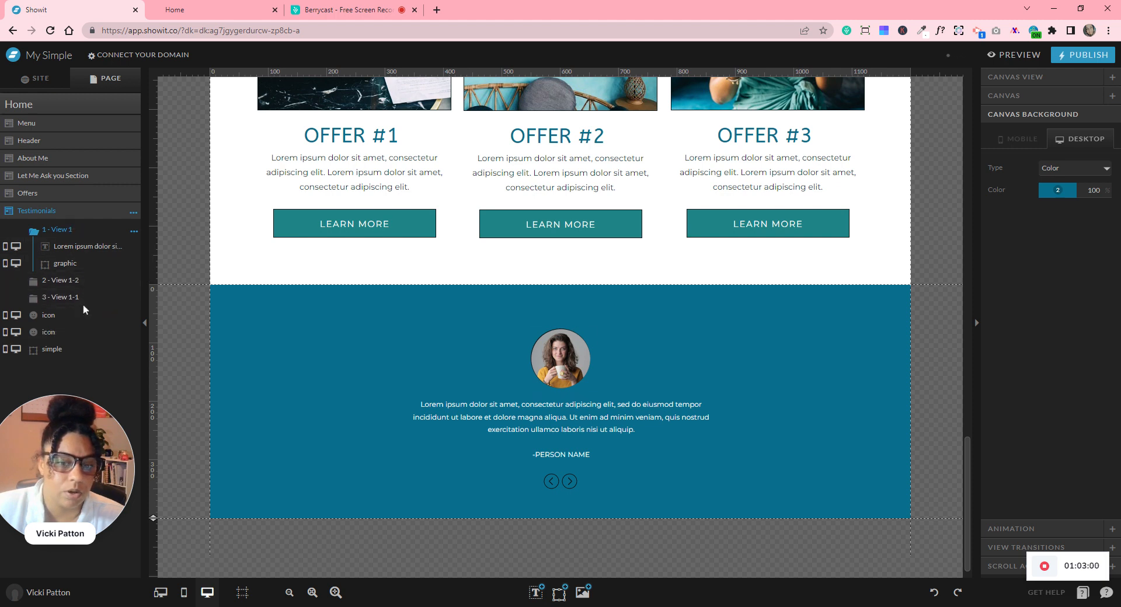
{"action": "left_click", "coordinate": [67, 282]}
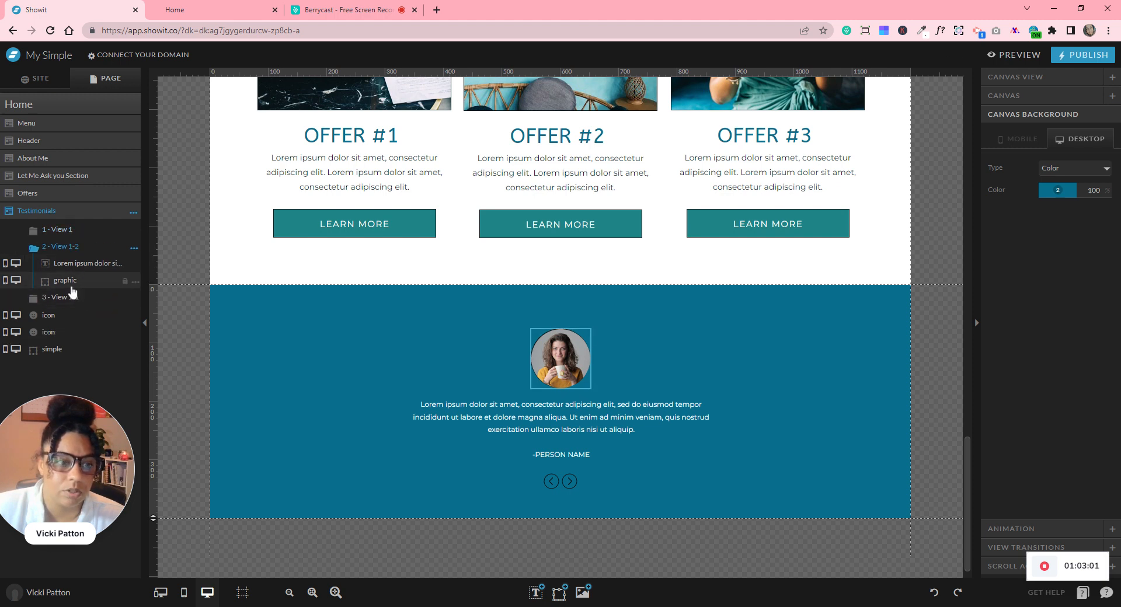
- Swap the second slide's profile photo for the smiling pexels portrait
{"action": "left_click", "coordinate": [572, 363]}
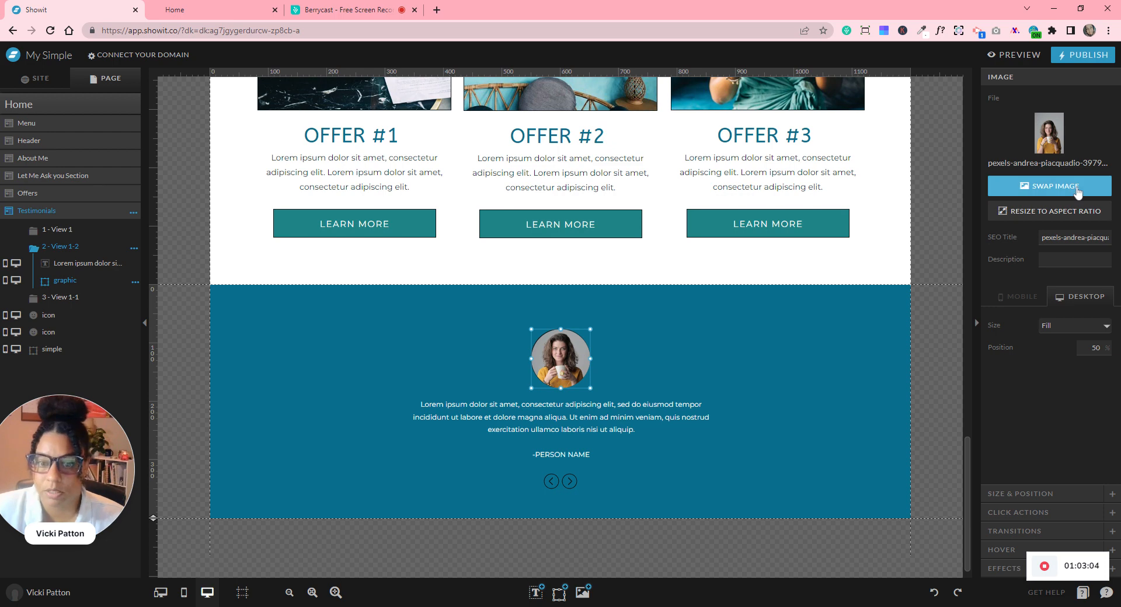
{"action": "left_click", "coordinate": [1077, 186]}
{"action": "scroll", "coordinate": [625, 371], "scroll_direction": "down", "scroll_amount": 1}
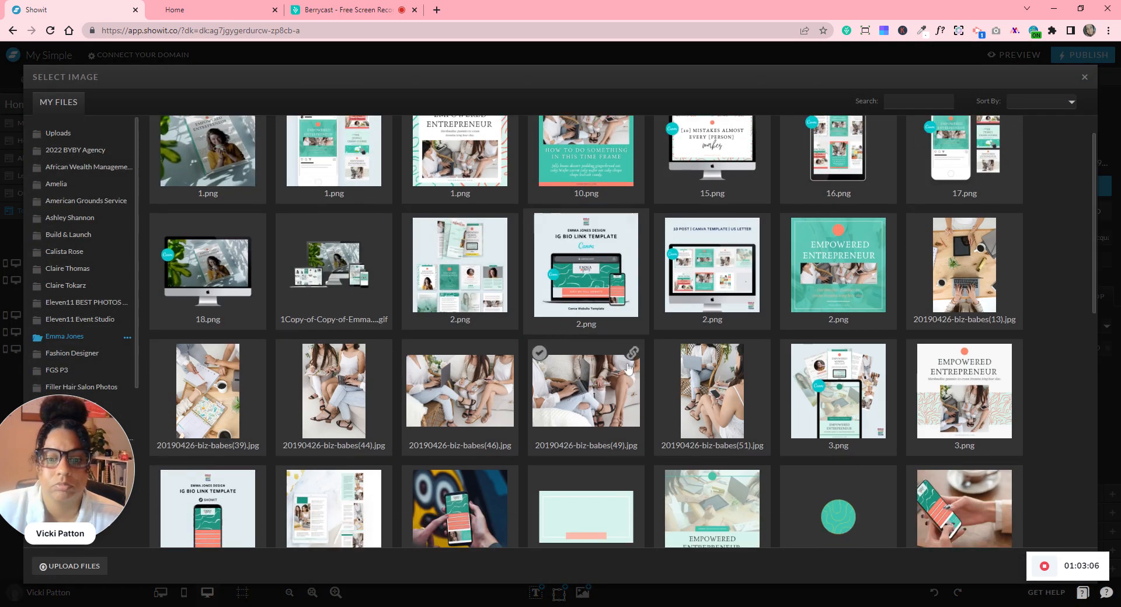
{"action": "scroll", "coordinate": [629, 369], "scroll_direction": "down", "scroll_amount": 9}
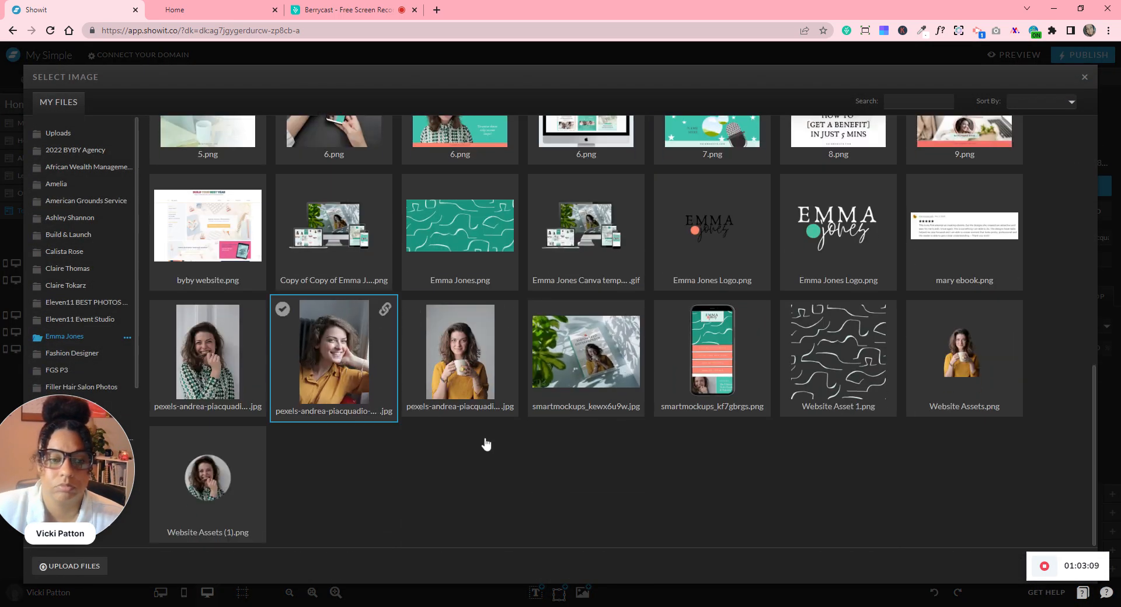
{"action": "left_click", "coordinate": [341, 359]}
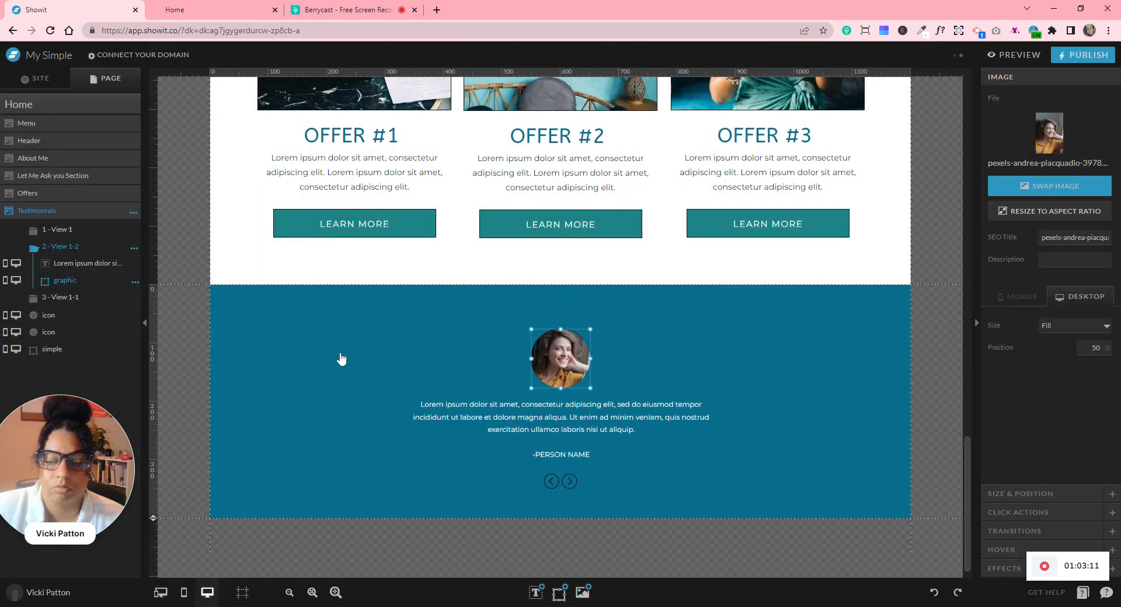
- Swap the photo in '3 - View 1-1' for the portrait in a patterned top
{"action": "left_click", "coordinate": [65, 299]}
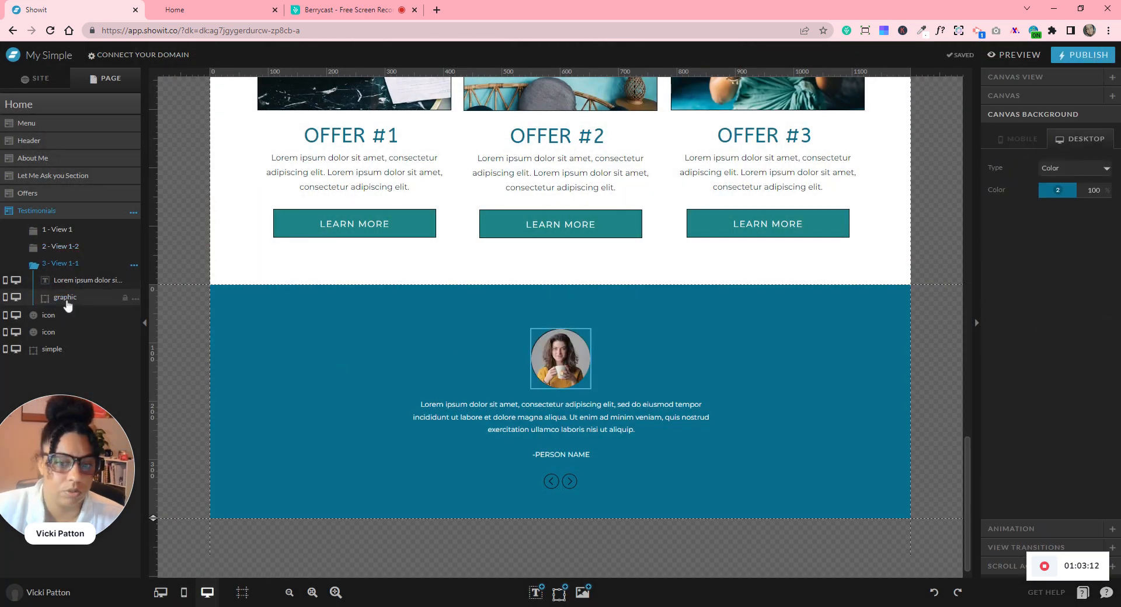
{"action": "left_click", "coordinate": [554, 370]}
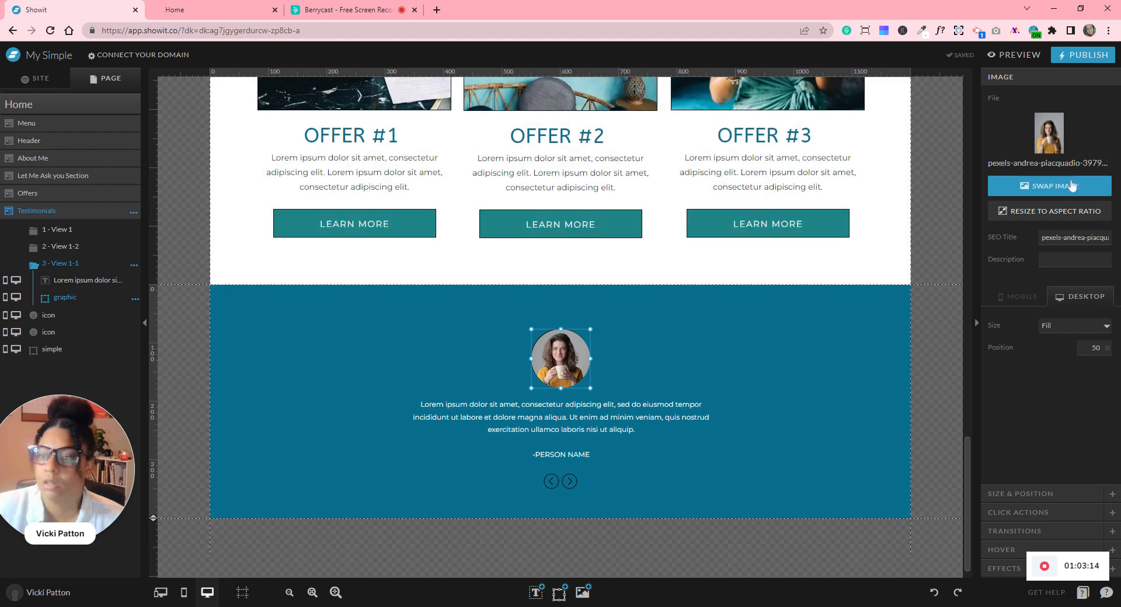
{"action": "left_click", "coordinate": [1071, 183]}
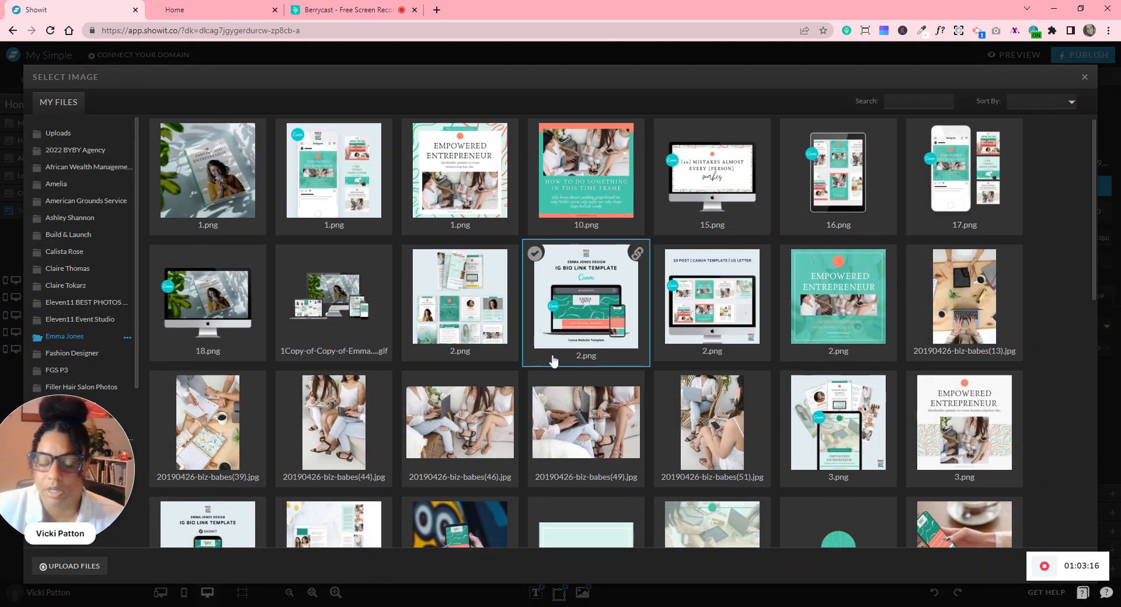
{"action": "scroll", "coordinate": [554, 362], "scroll_direction": "down", "scroll_amount": 10}
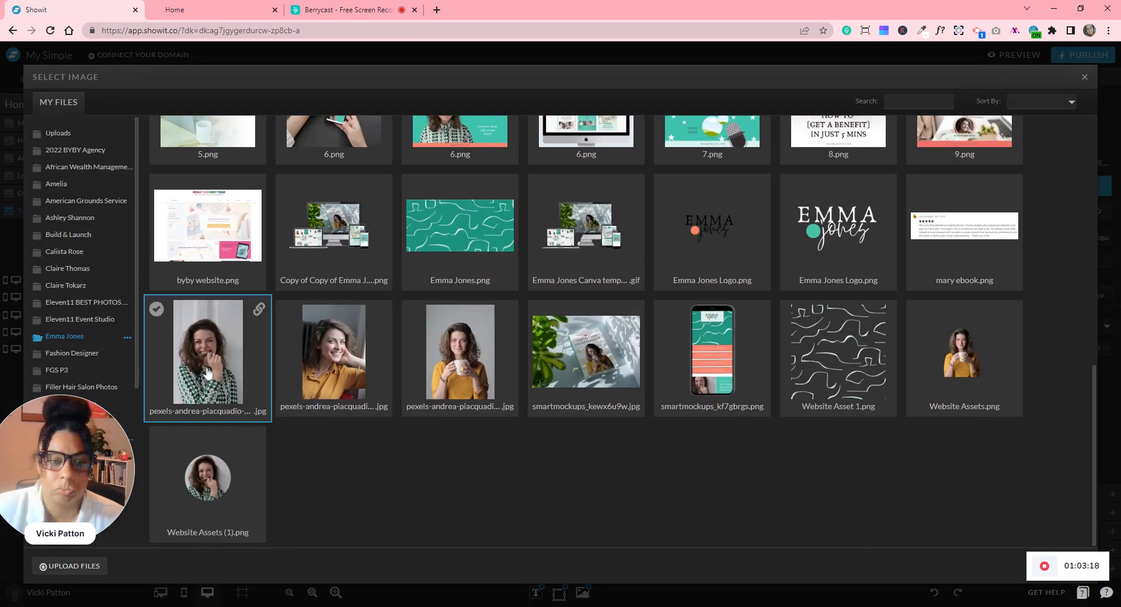
{"action": "left_click", "coordinate": [207, 373]}
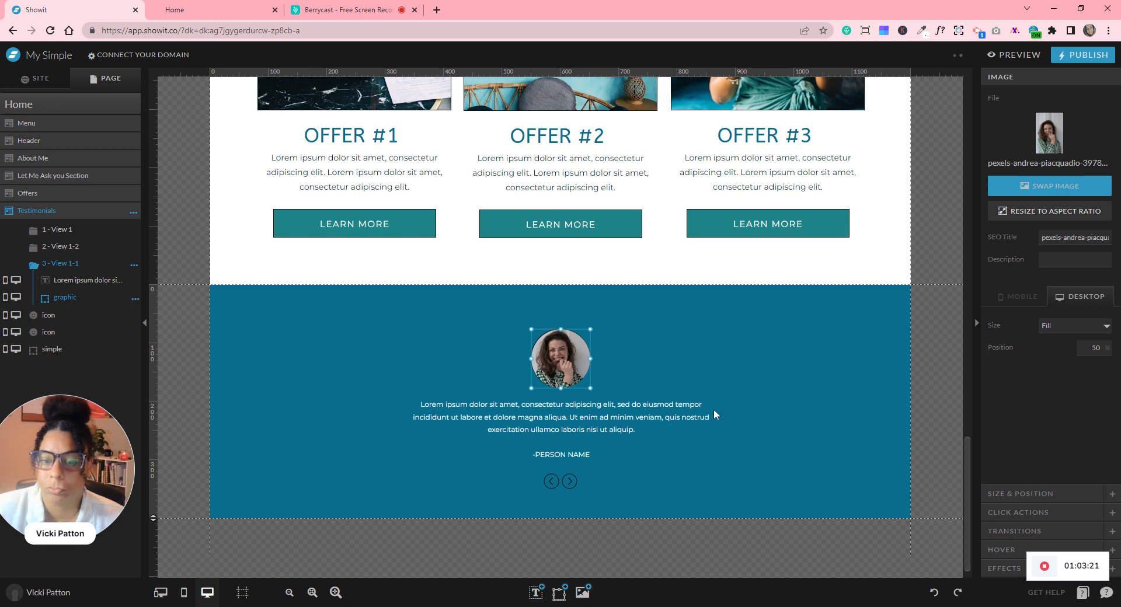
{"action": "left_click", "coordinate": [774, 419]}
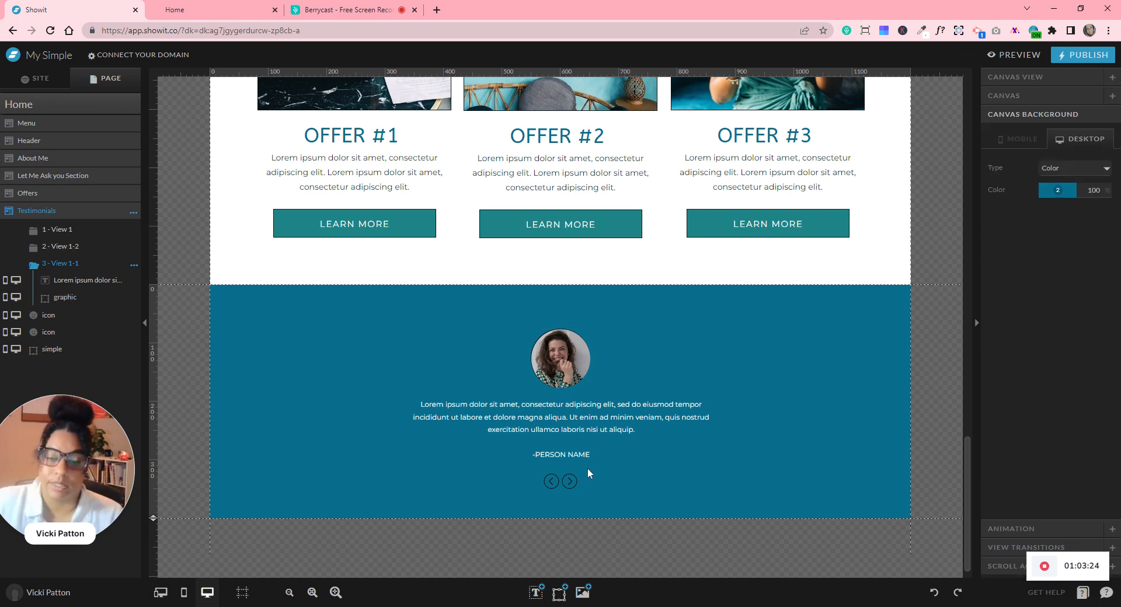
- Link the next-slide arrow below the testimonial to the next view of this canvas
{"action": "left_click", "coordinate": [574, 482]}
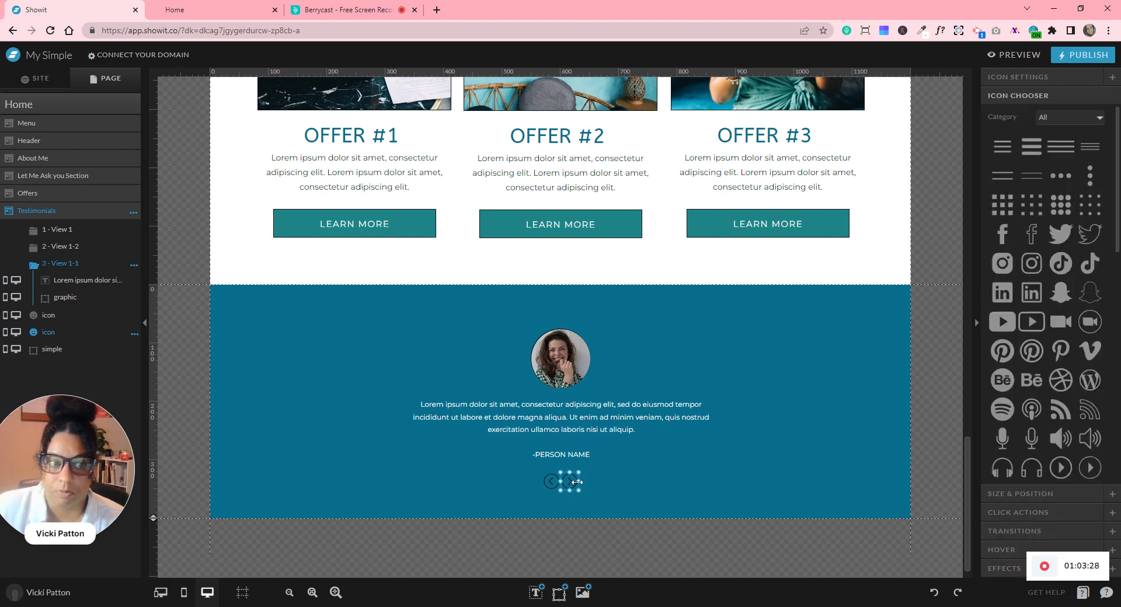
{"action": "left_click", "coordinate": [998, 513]}
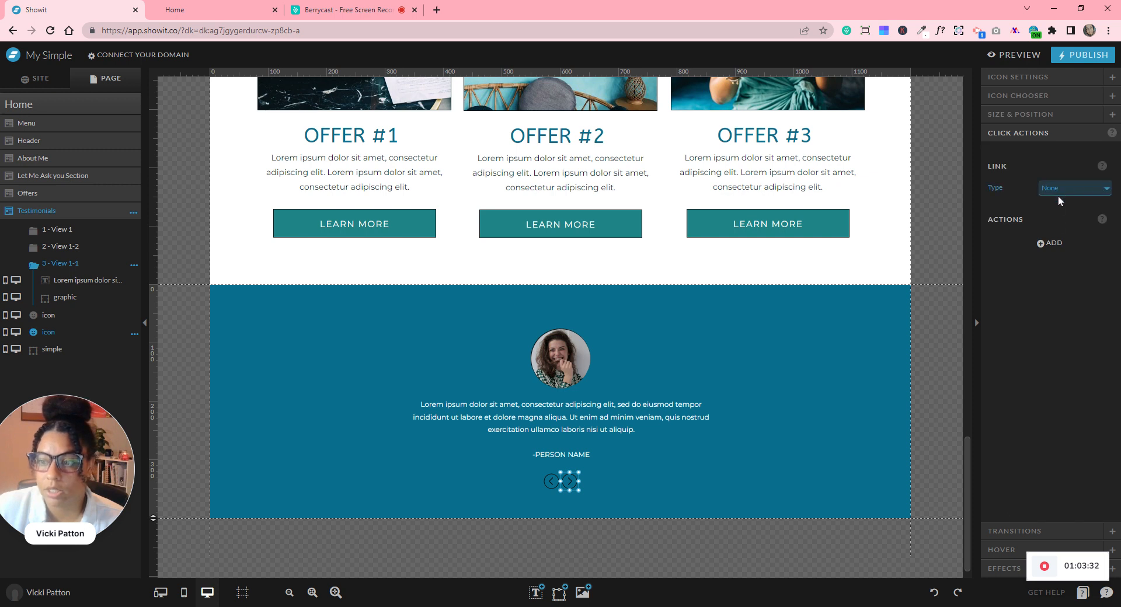
{"action": "left_click", "coordinate": [1069, 217]}
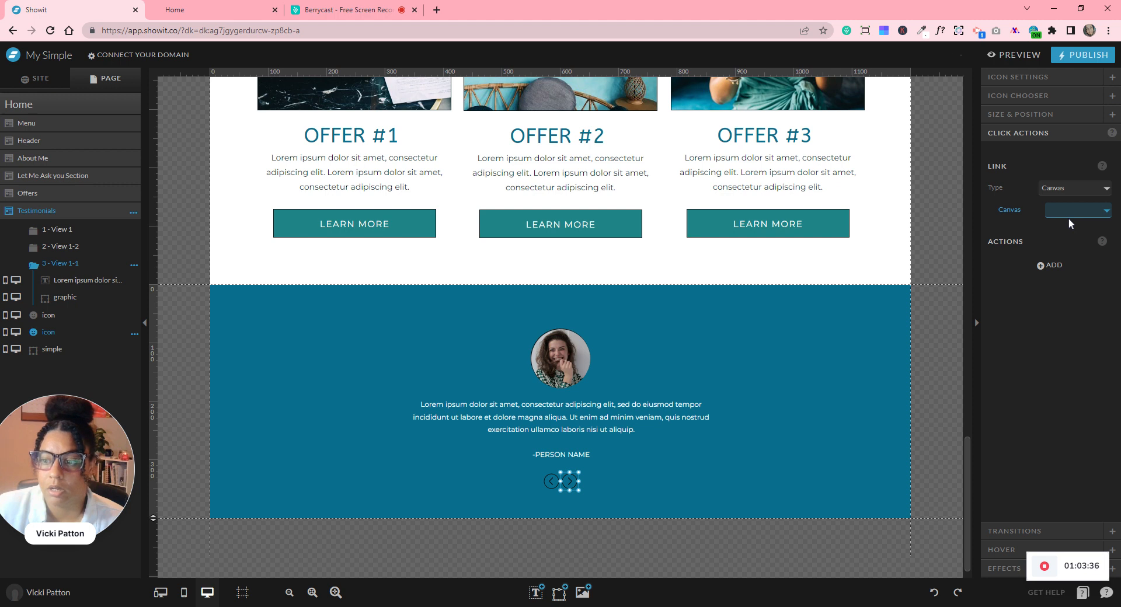
{"action": "left_click", "coordinate": [1072, 229]}
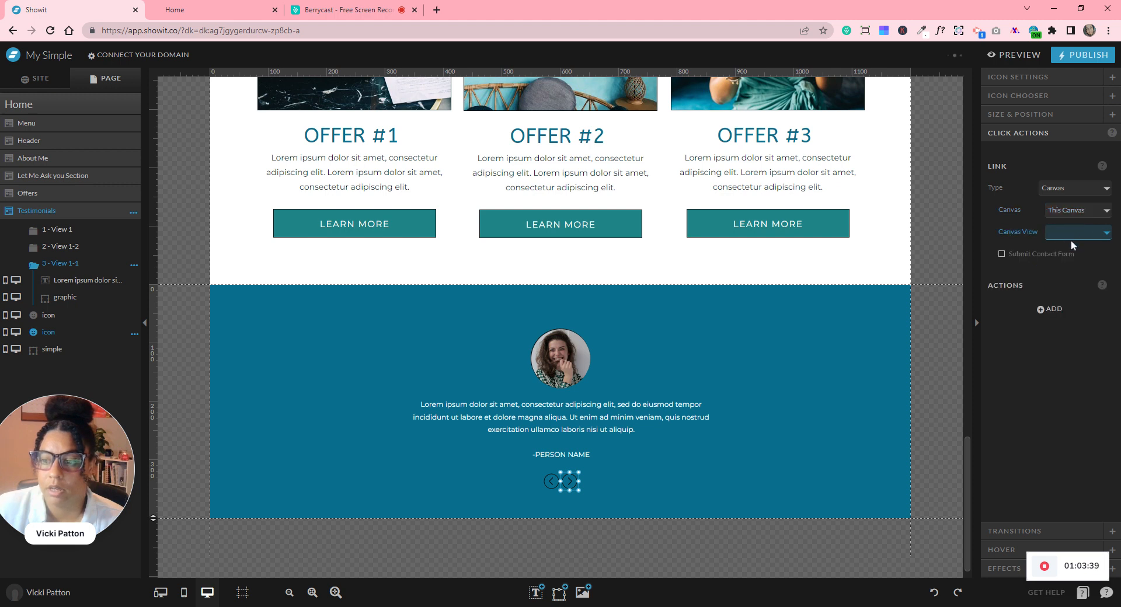
{"action": "left_click", "coordinate": [1073, 259]}
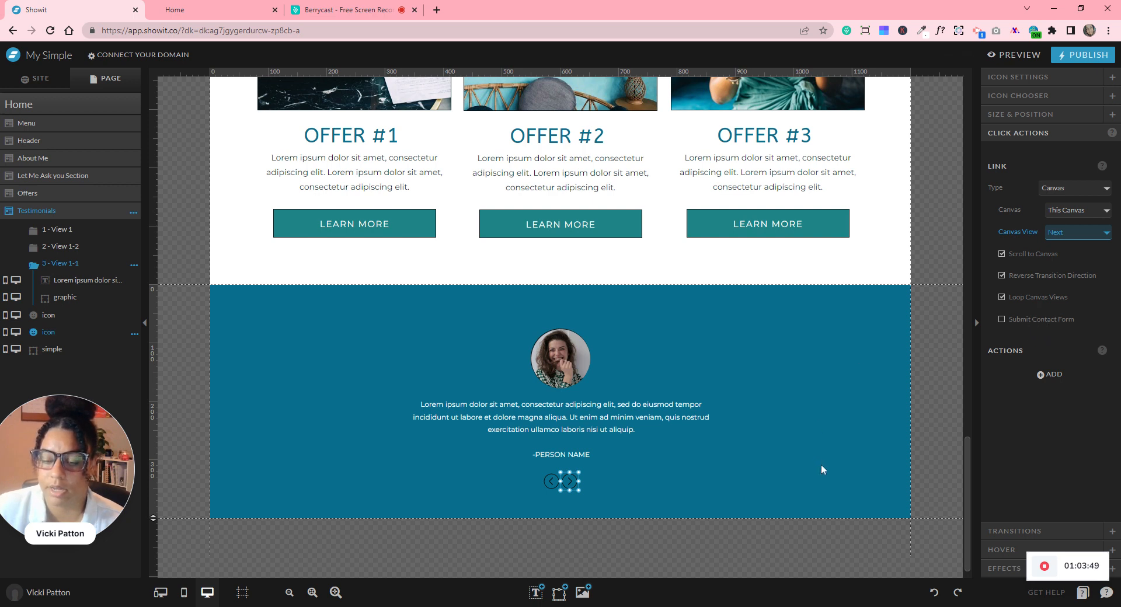
- Link the previous-slide arrow to a view of this same canvas, then preview the site
{"action": "left_click", "coordinate": [551, 485]}
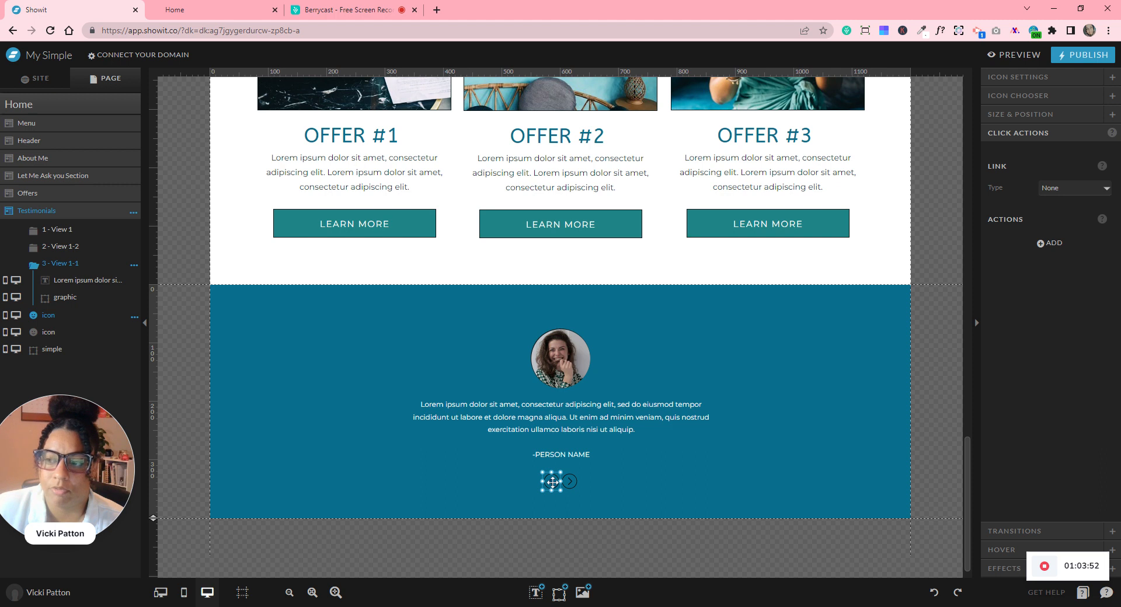
{"action": "left_click", "coordinate": [1053, 195]}
{"action": "left_click", "coordinate": [1057, 219]}
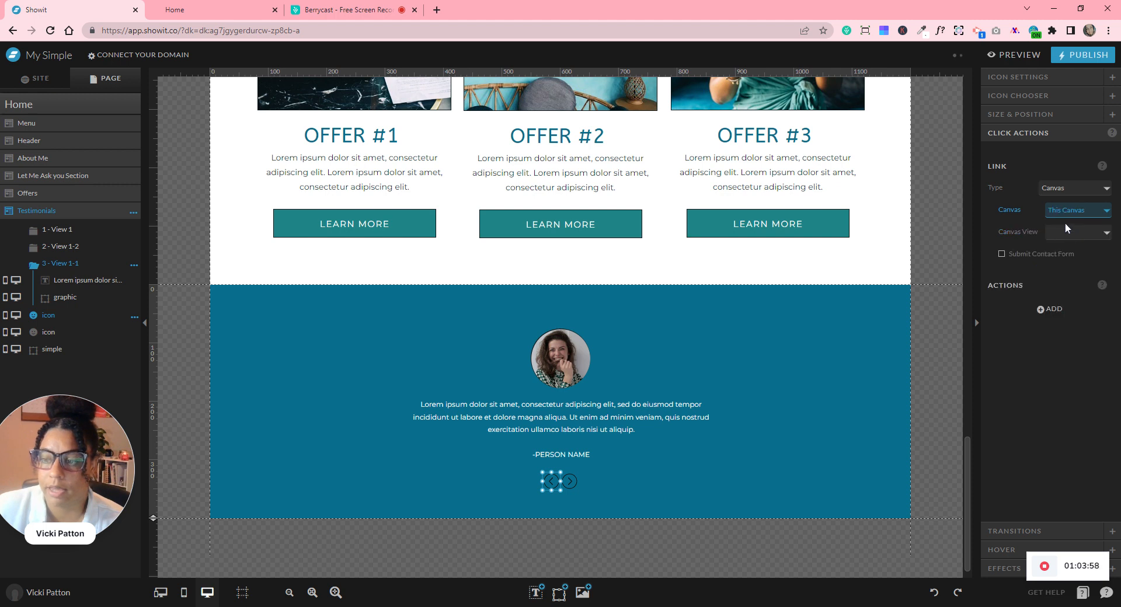
{"action": "left_click", "coordinate": [877, 417]}
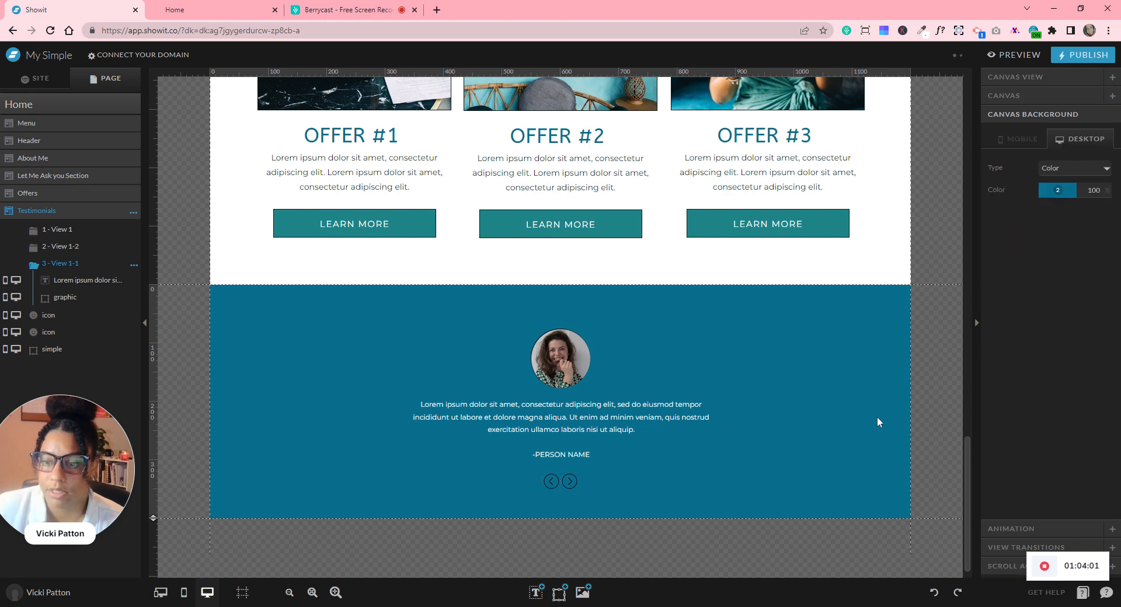
{"action": "left_click", "coordinate": [1012, 55]}
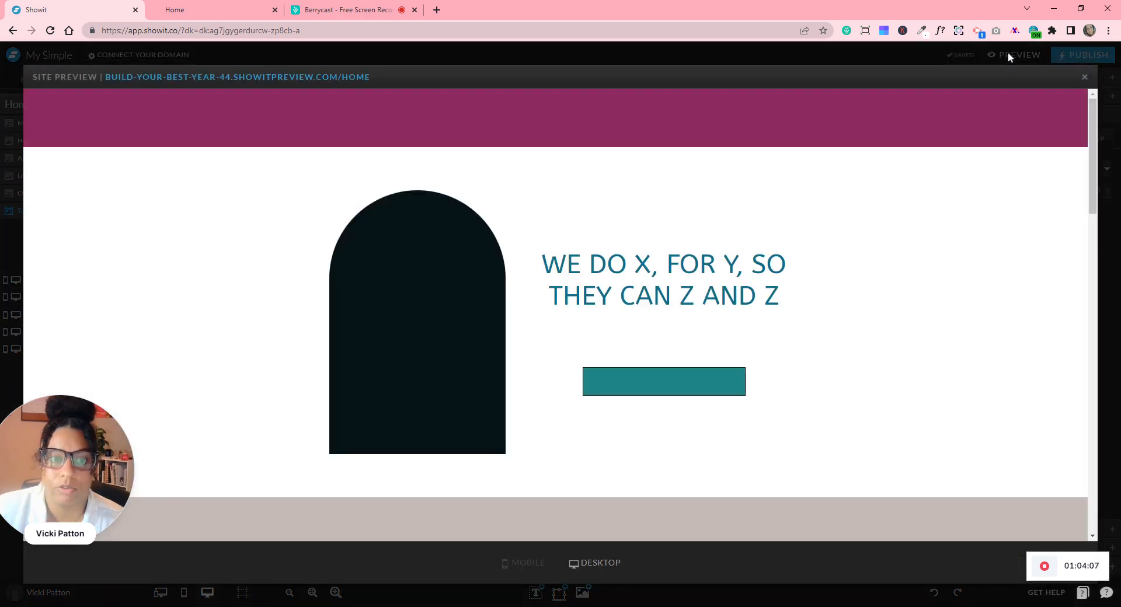
{"action": "scroll", "coordinate": [732, 368], "scroll_direction": "down", "scroll_amount": 8}
{"action": "scroll", "coordinate": [732, 368], "scroll_direction": "down", "scroll_amount": 12}
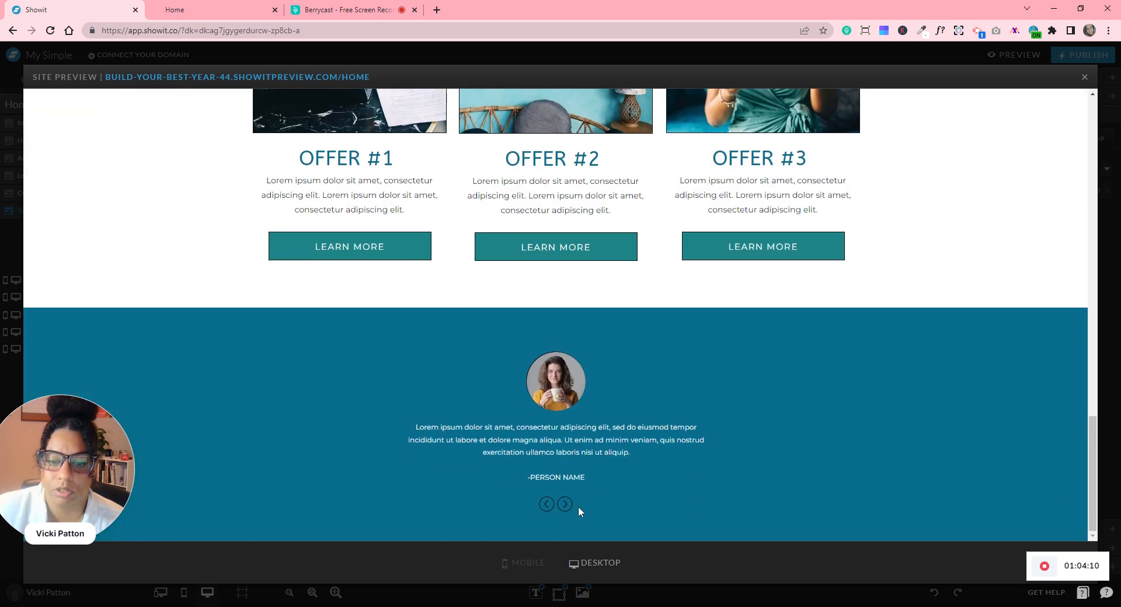
{"action": "left_click", "coordinate": [569, 506]}
{"action": "left_click", "coordinate": [568, 506]}
{"action": "left_click", "coordinate": [569, 506]}
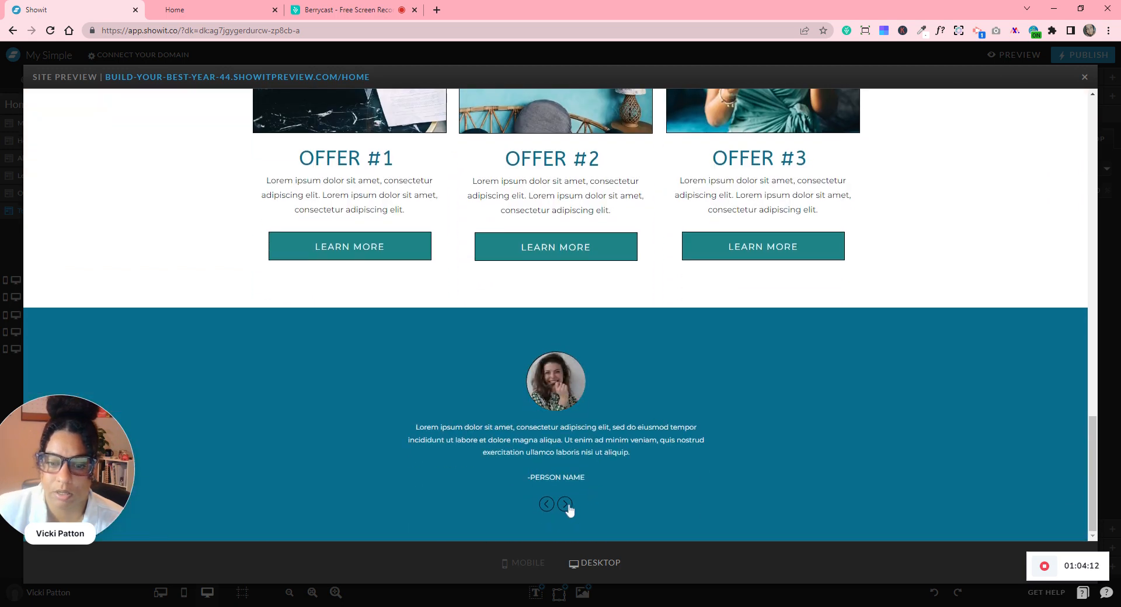
{"action": "left_click", "coordinate": [569, 509]}
{"action": "left_click", "coordinate": [570, 509]}
{"action": "left_click", "coordinate": [570, 510]}
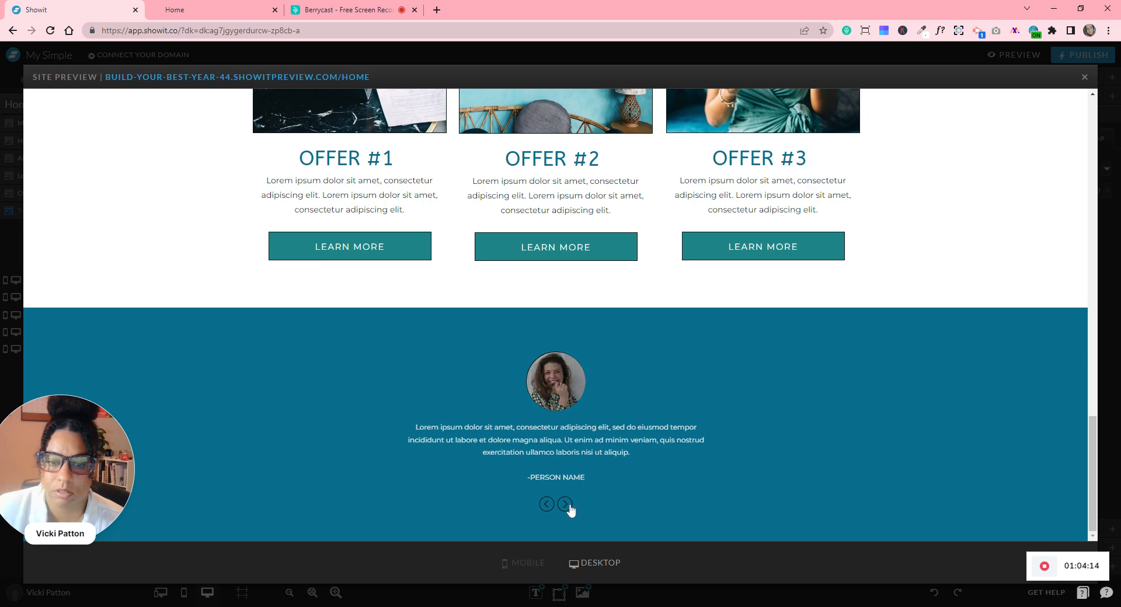
{"action": "left_click", "coordinate": [1084, 78]}
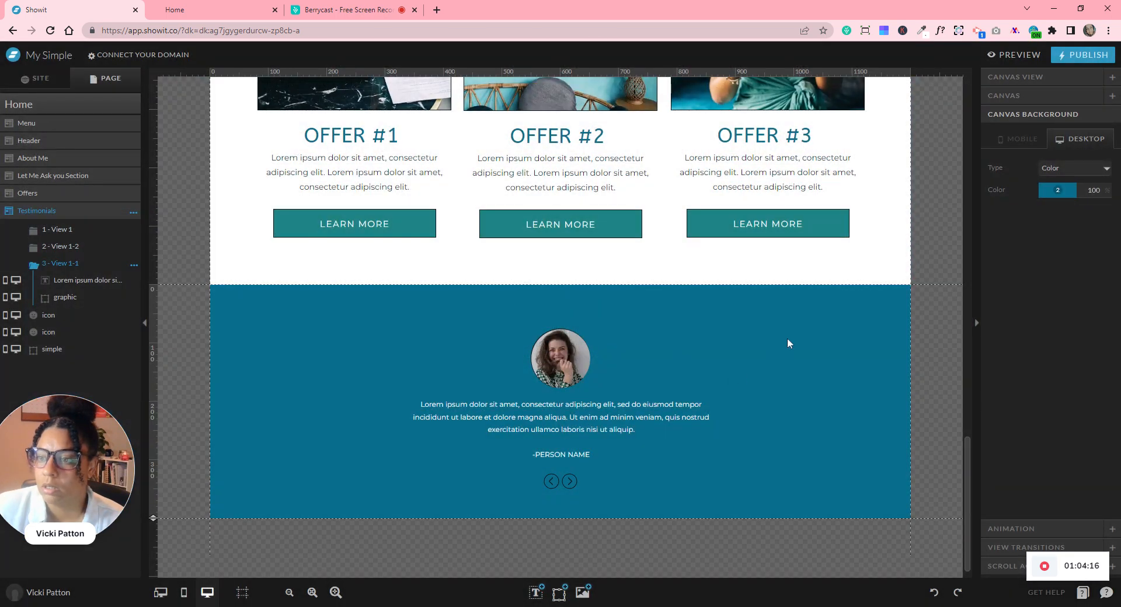
- Delete the two extra testimonial views, keeping and opening 1 - View 1
{"action": "scroll", "coordinate": [789, 344], "scroll_direction": "down", "scroll_amount": 1}
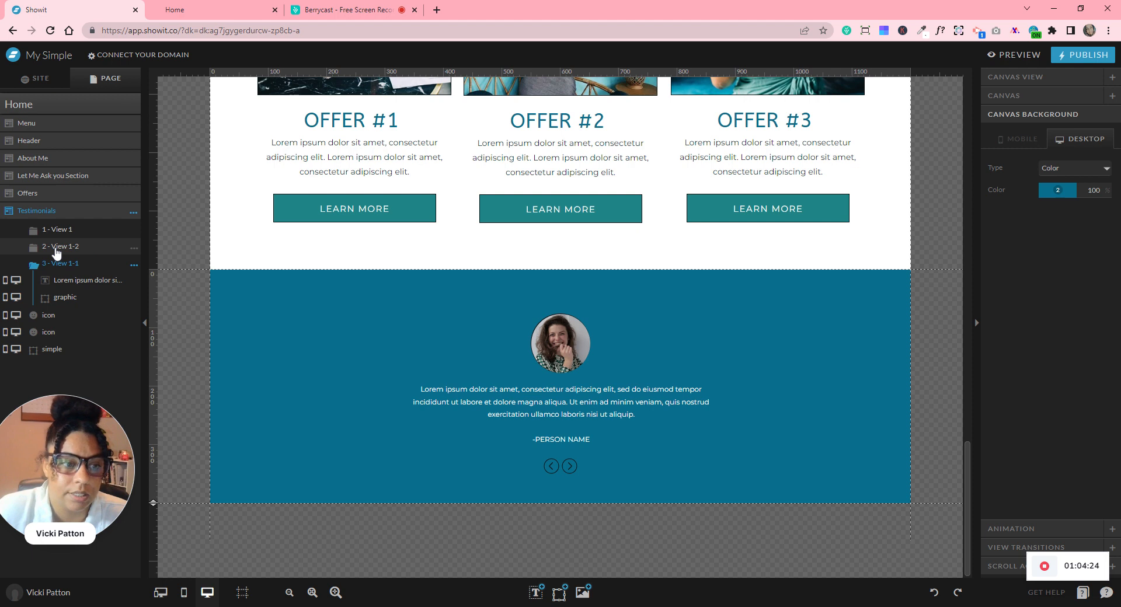
{"action": "scroll", "coordinate": [427, 95], "scroll_direction": "up", "scroll_amount": 3}
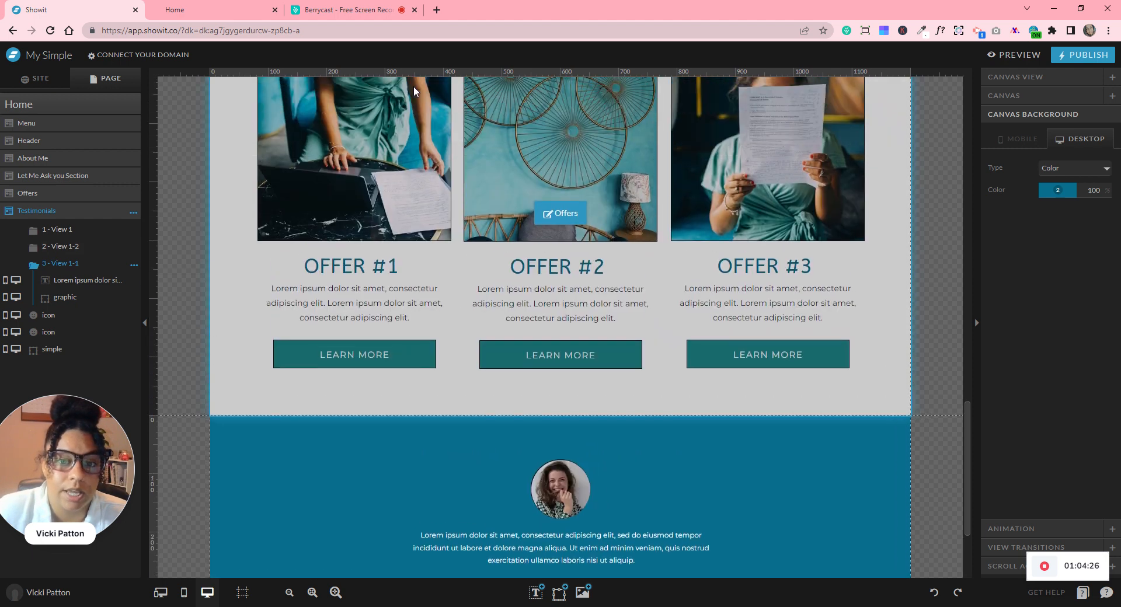
{"action": "scroll", "coordinate": [542, 290], "scroll_direction": "down", "scroll_amount": 3}
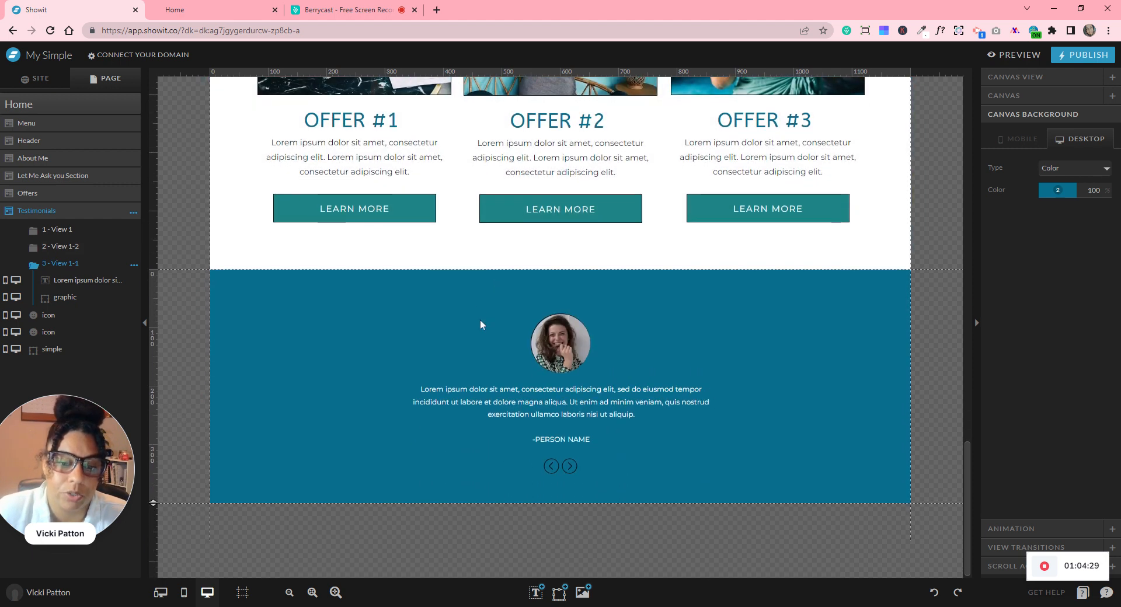
{"action": "left_click", "coordinate": [134, 251]}
{"action": "left_click", "coordinate": [135, 296]}
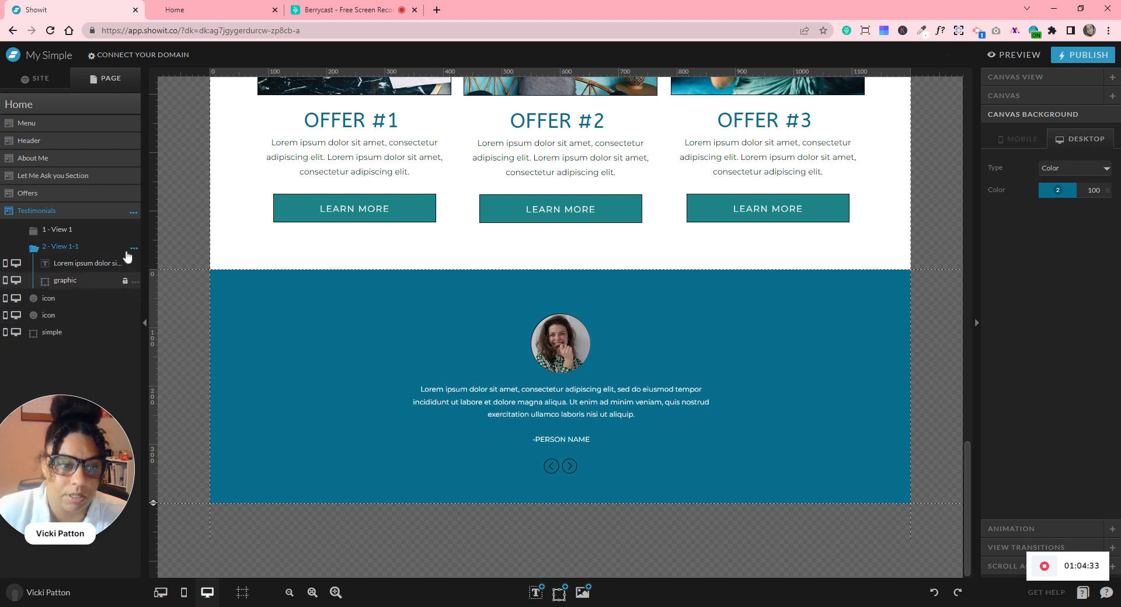
{"action": "left_click", "coordinate": [134, 250]}
{"action": "left_click", "coordinate": [144, 293]}
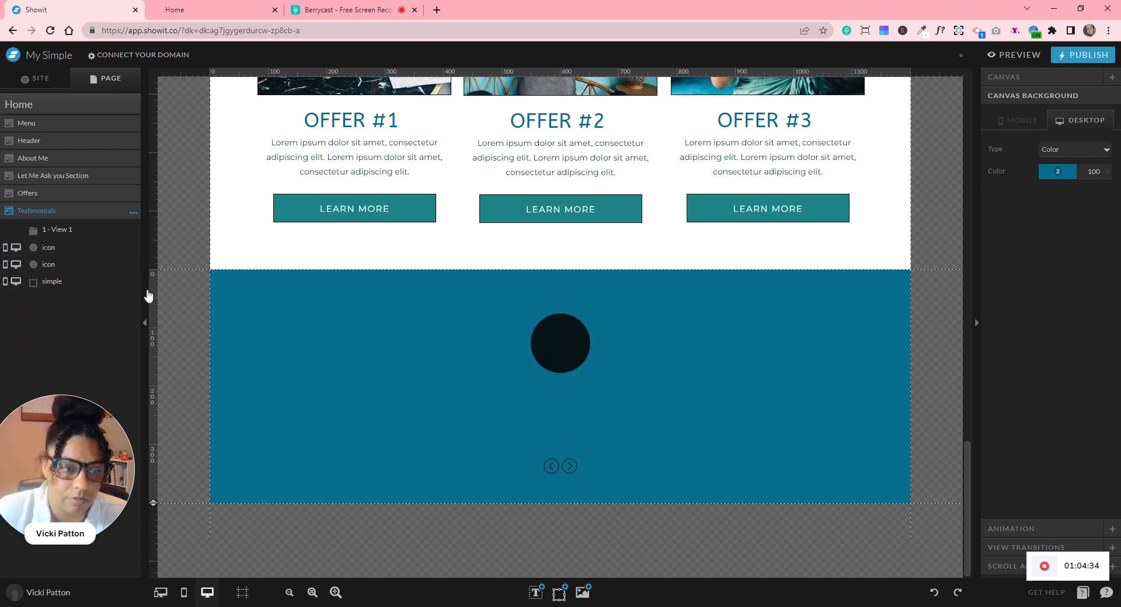
{"action": "left_click", "coordinate": [69, 231]}
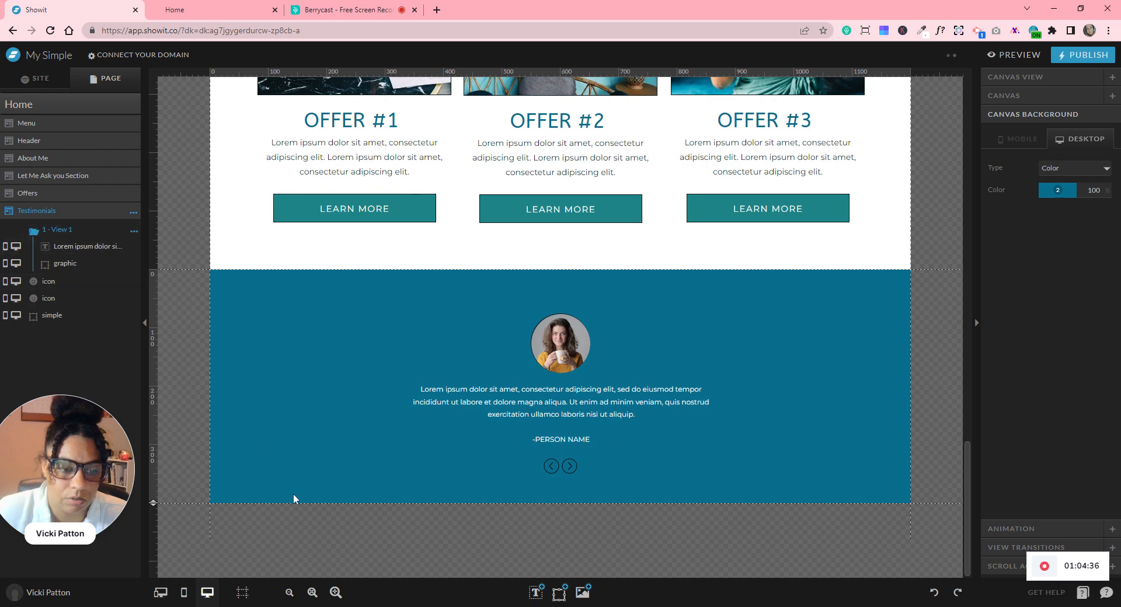
- In the mobile layout, drag the Testimonials section taller
{"action": "left_click", "coordinate": [185, 593]}
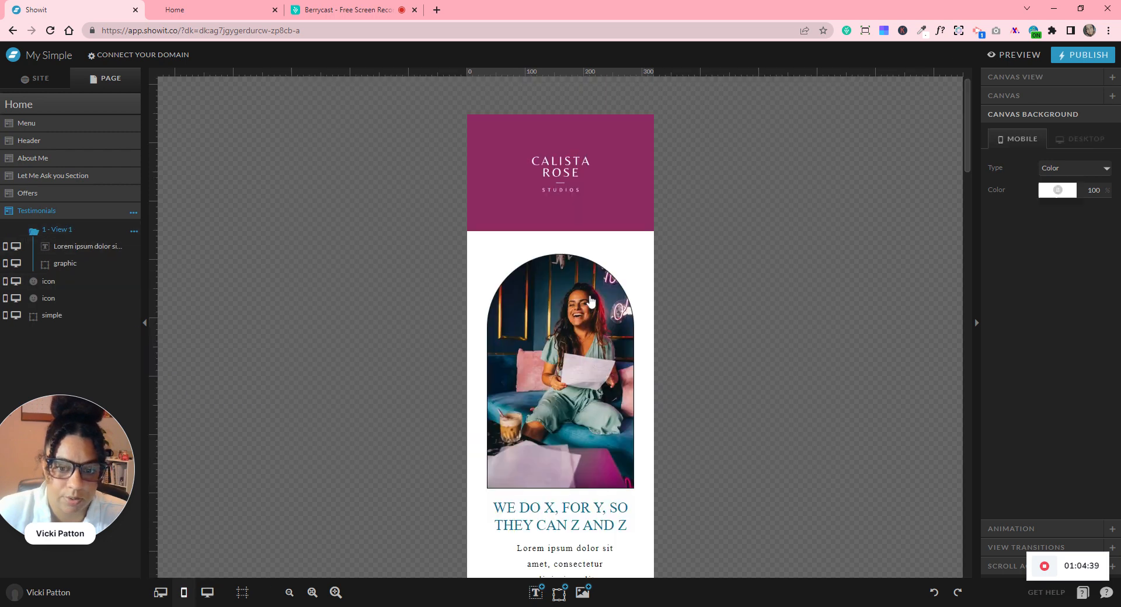
{"action": "scroll", "coordinate": [780, 383], "scroll_direction": "down", "scroll_amount": 20}
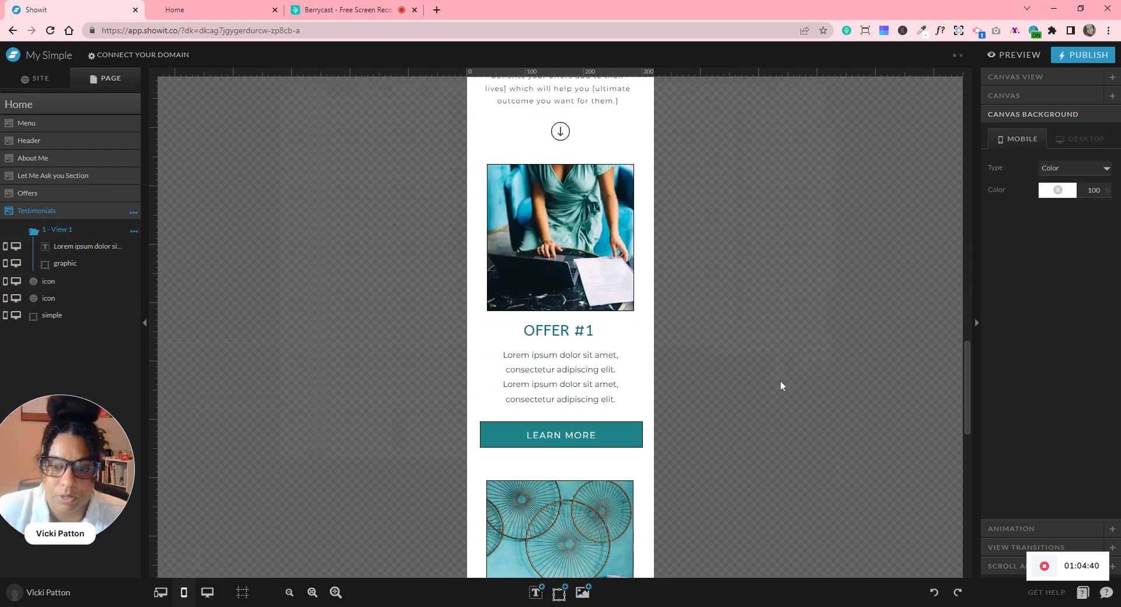
{"action": "scroll", "coordinate": [780, 380], "scroll_direction": "down", "scroll_amount": 8}
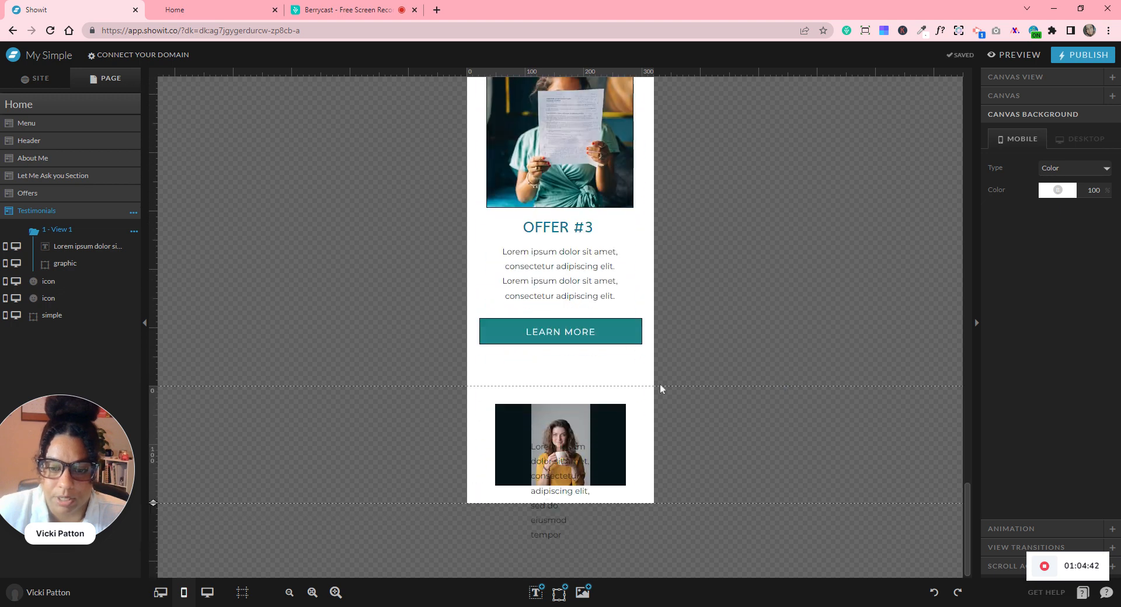
{"action": "left_click_drag", "start_coordinate": [153, 504], "coordinate": [154, 605]}
{"action": "scroll", "coordinate": [363, 408], "scroll_direction": "down", "scroll_amount": 3}
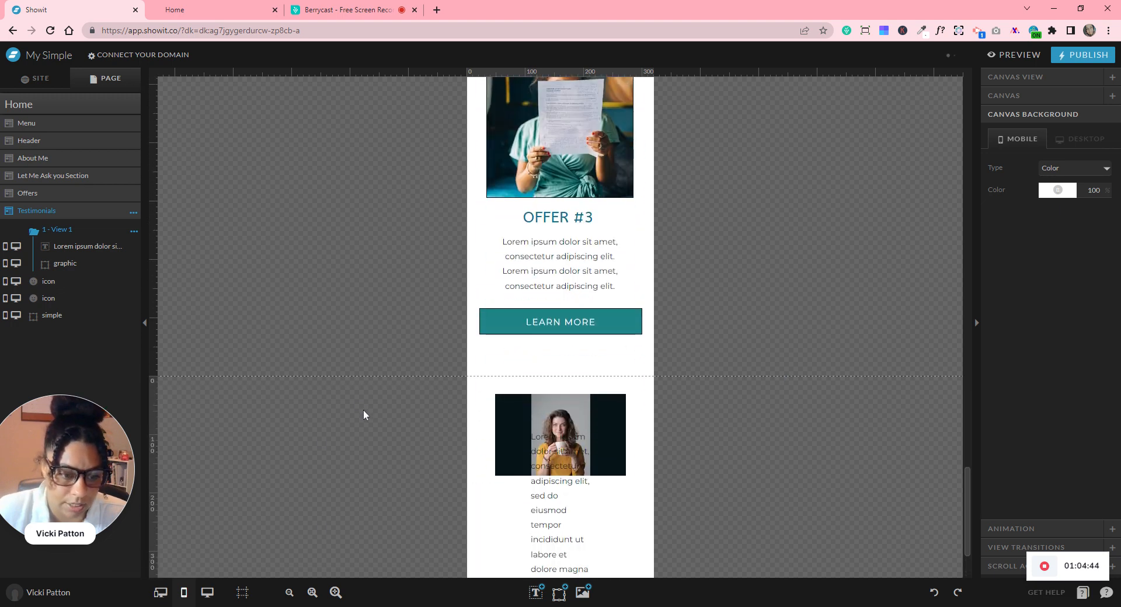
{"action": "left_click", "coordinate": [134, 213]}
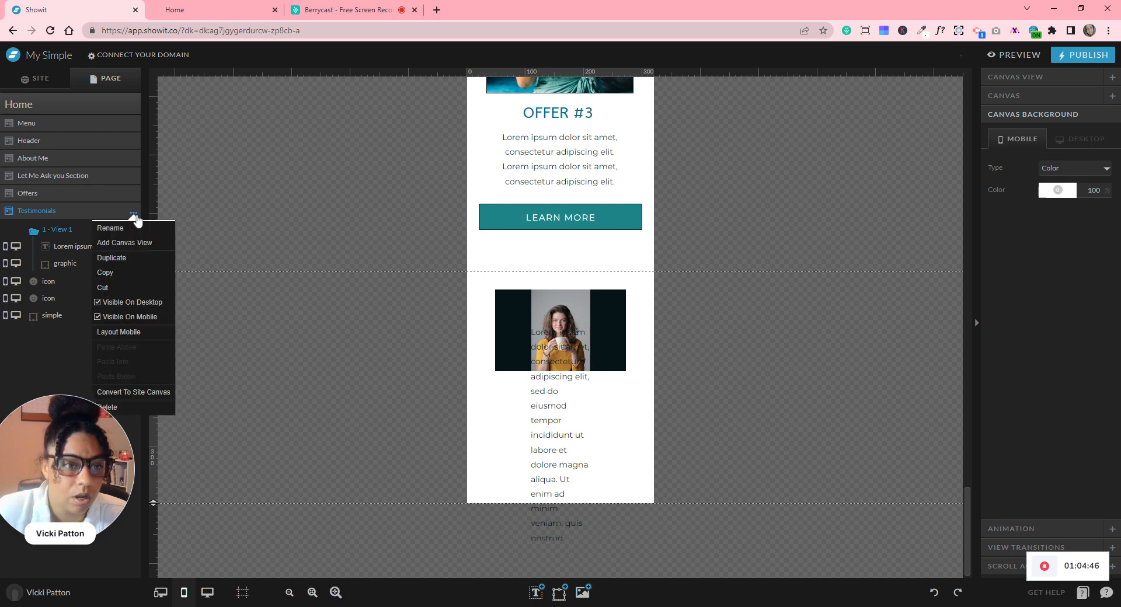
- Compare Scaled, Stacked and Do Not Layout in the mobile layout assistant, then apply Auto
{"action": "left_click", "coordinate": [161, 331]}
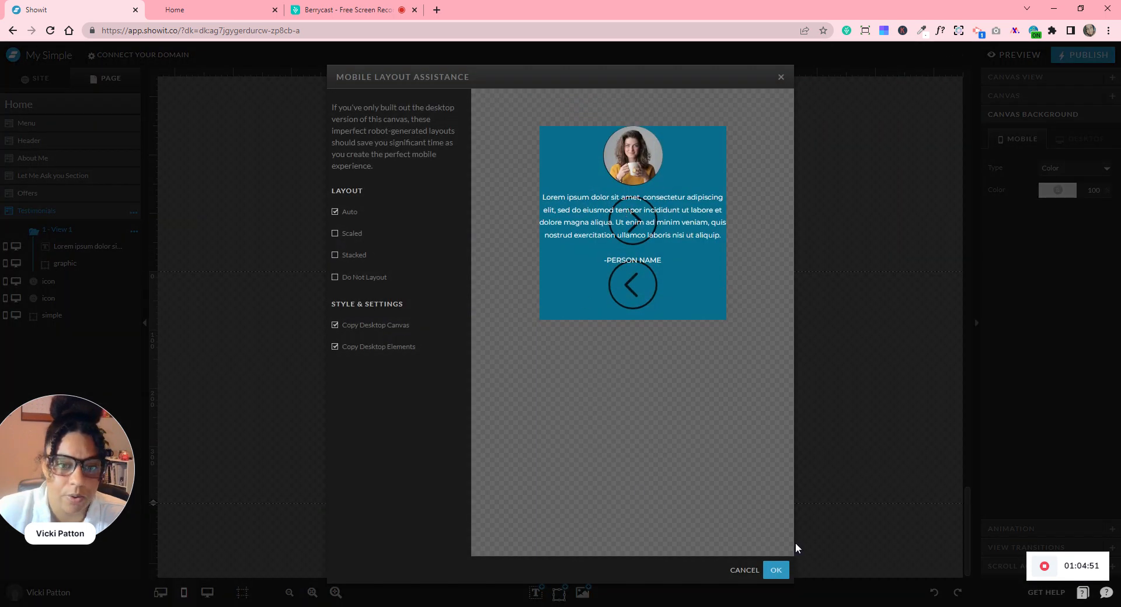
{"action": "left_click", "coordinate": [796, 543]}
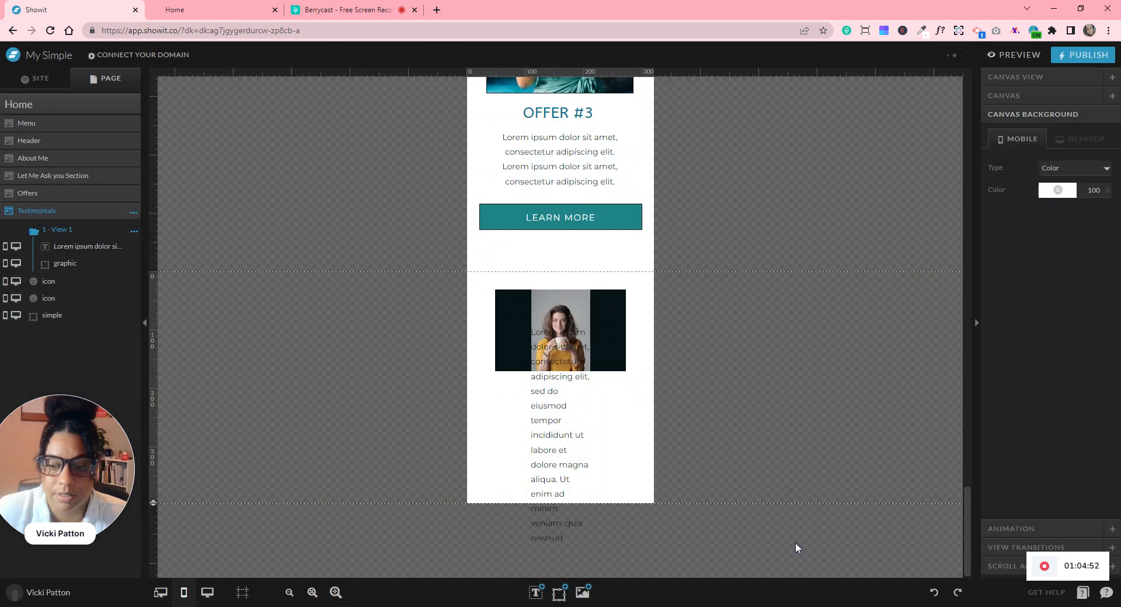
{"action": "left_click", "coordinate": [135, 214]}
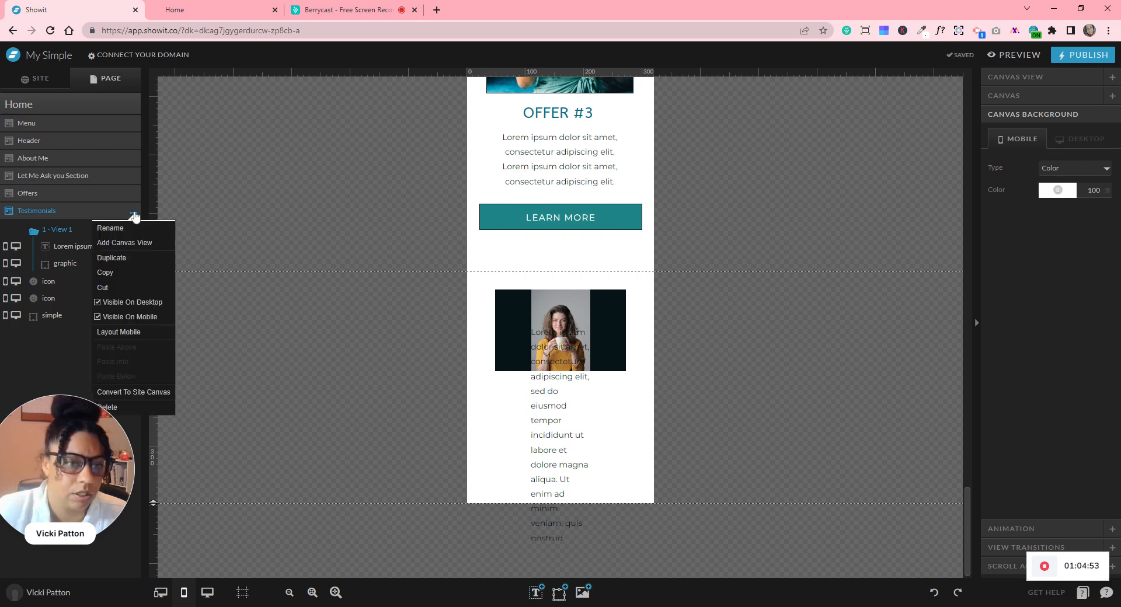
{"action": "left_click", "coordinate": [156, 330]}
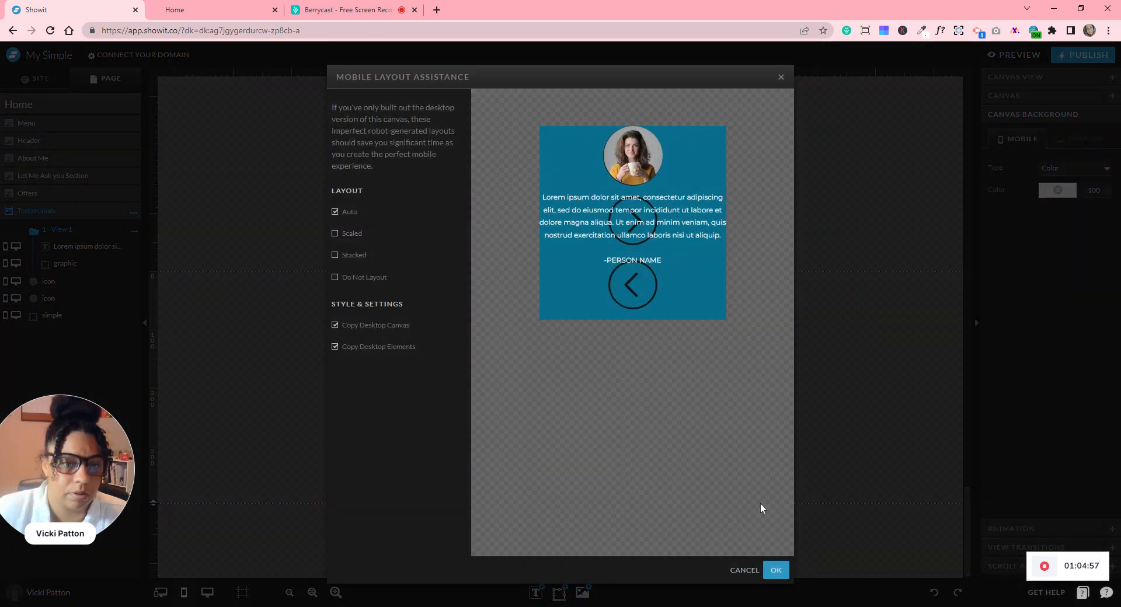
{"action": "left_click", "coordinate": [335, 233]}
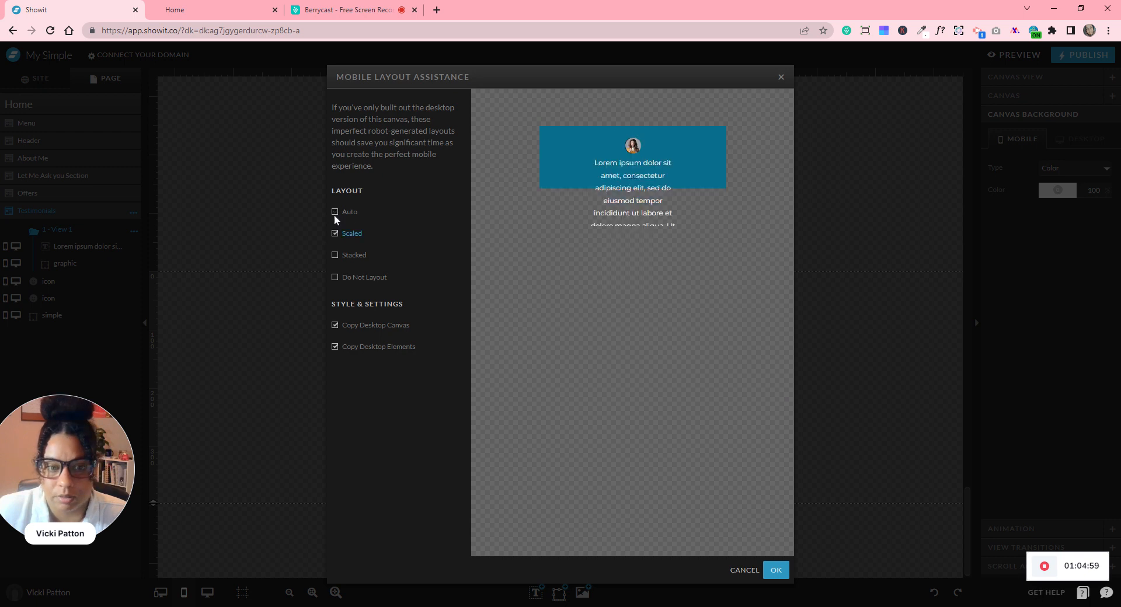
{"action": "left_click", "coordinate": [334, 255]}
{"action": "left_click", "coordinate": [335, 278]}
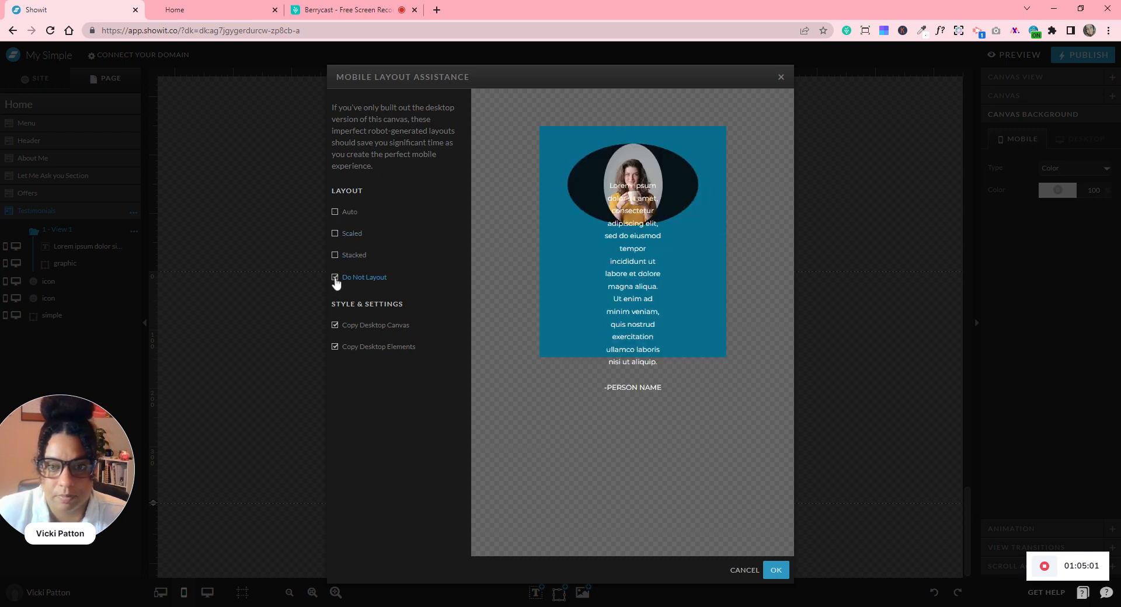
{"action": "left_click", "coordinate": [334, 212]}
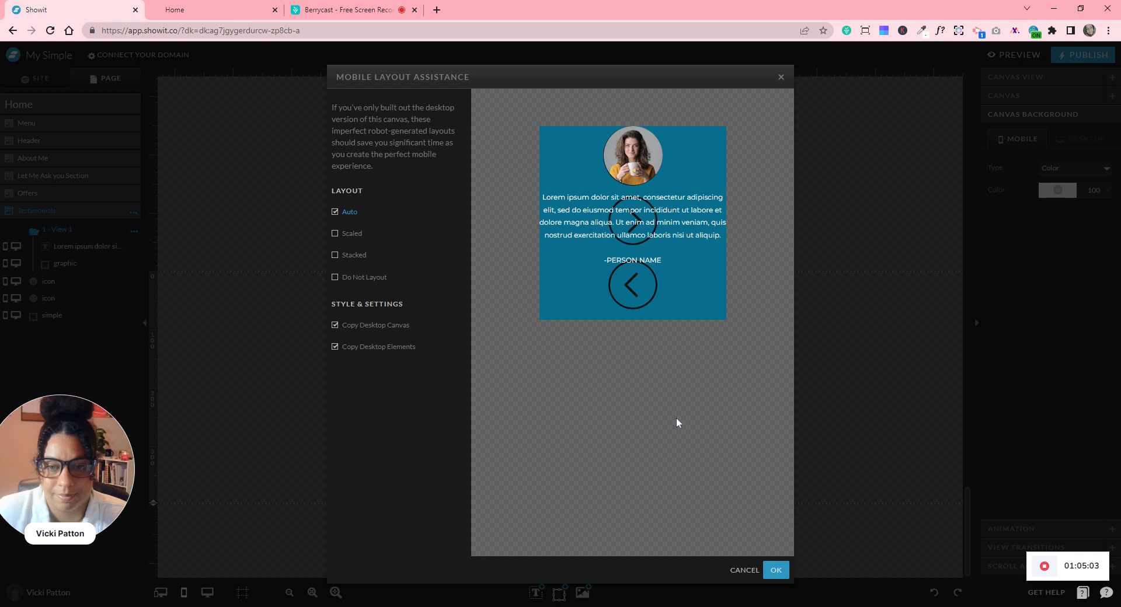
{"action": "left_click", "coordinate": [776, 571]}
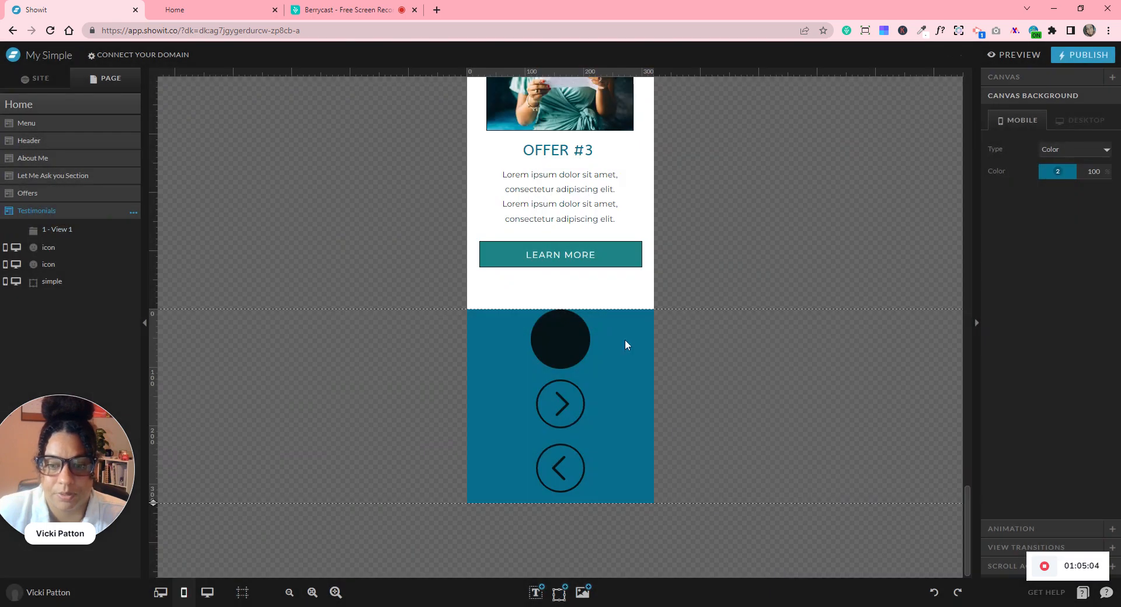
- Select both arrow icons and move them aside, off the mobile Testimonials section
{"action": "left_click", "coordinate": [50, 282]}
{"action": "left_click", "coordinate": [49, 265]}
{"action": "left_click", "coordinate": [49, 248]}
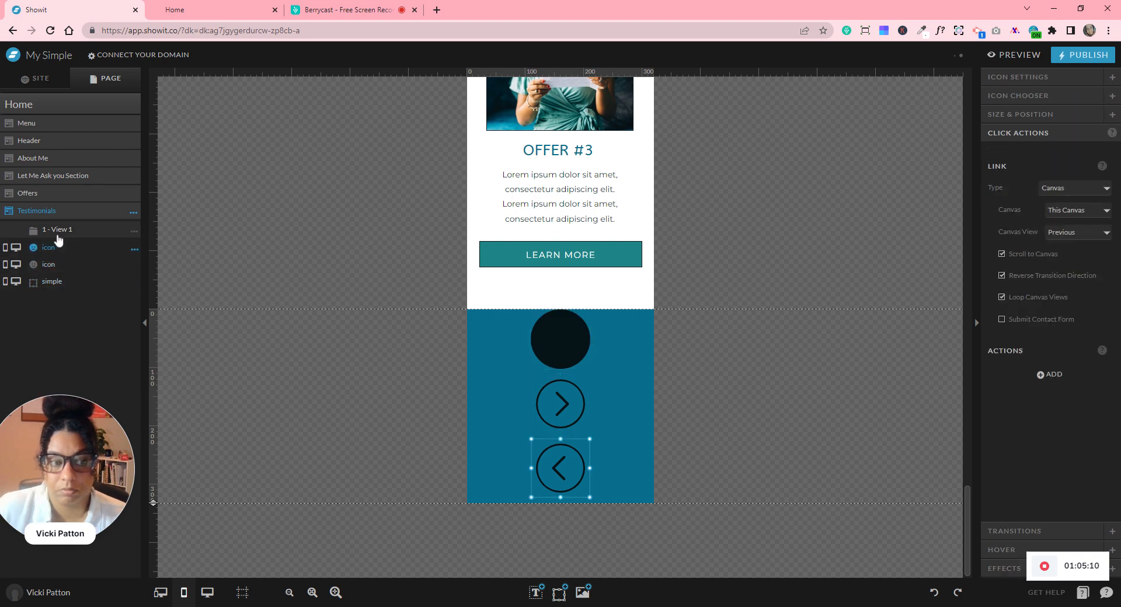
{"action": "left_click", "coordinate": [56, 230]}
{"action": "left_click", "coordinate": [70, 264]}
{"action": "left_click", "coordinate": [449, 380]}
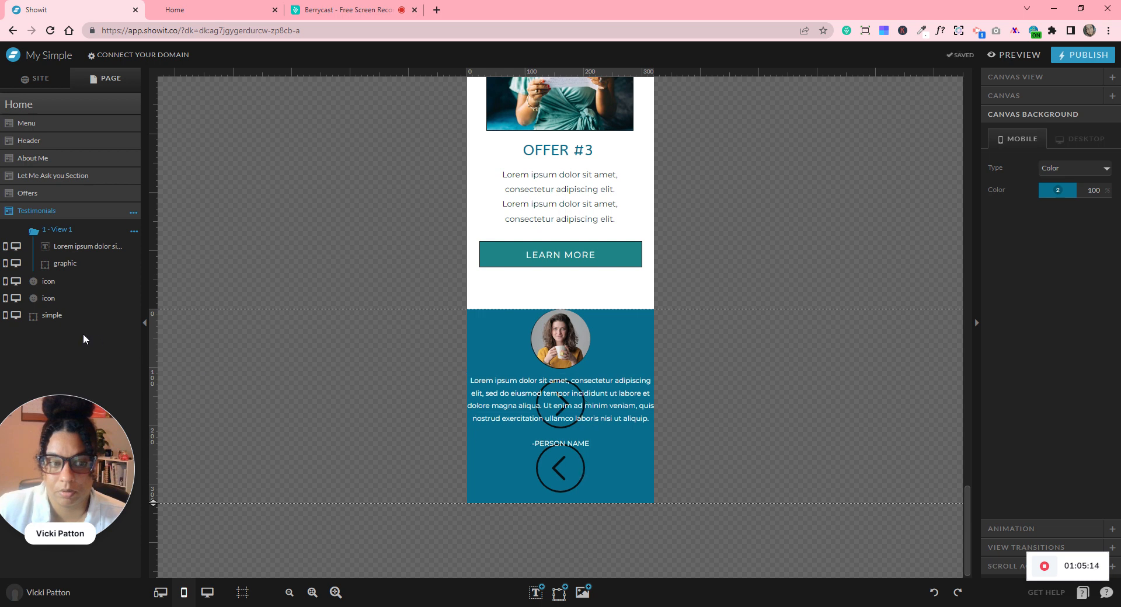
{"action": "left_click", "coordinate": [48, 301]}
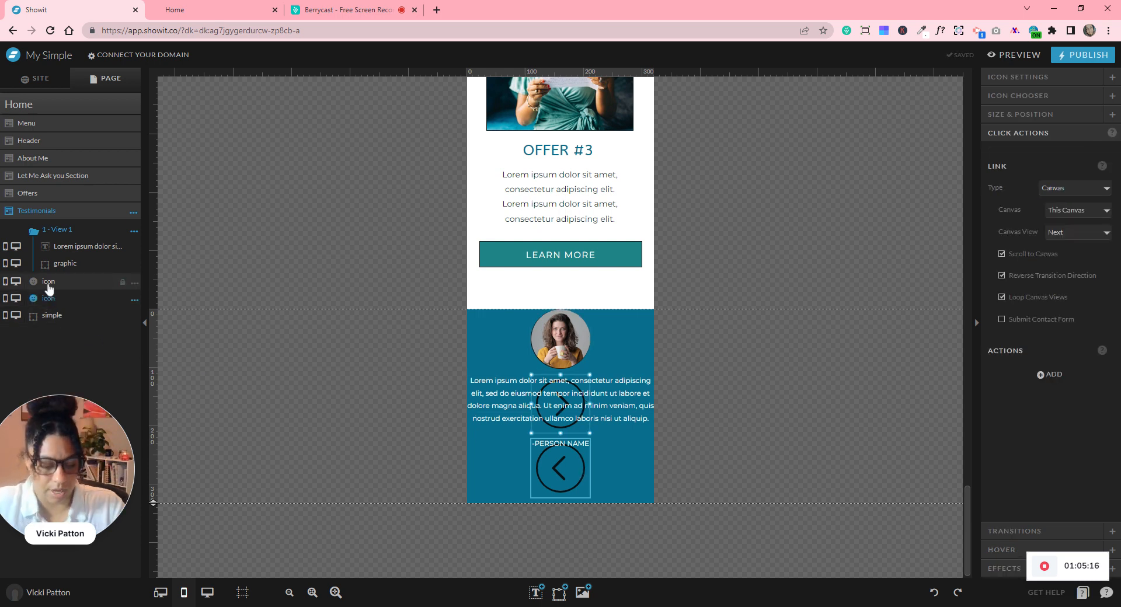
{"action": "left_click", "coordinate": [49, 286], "text": "shift"}
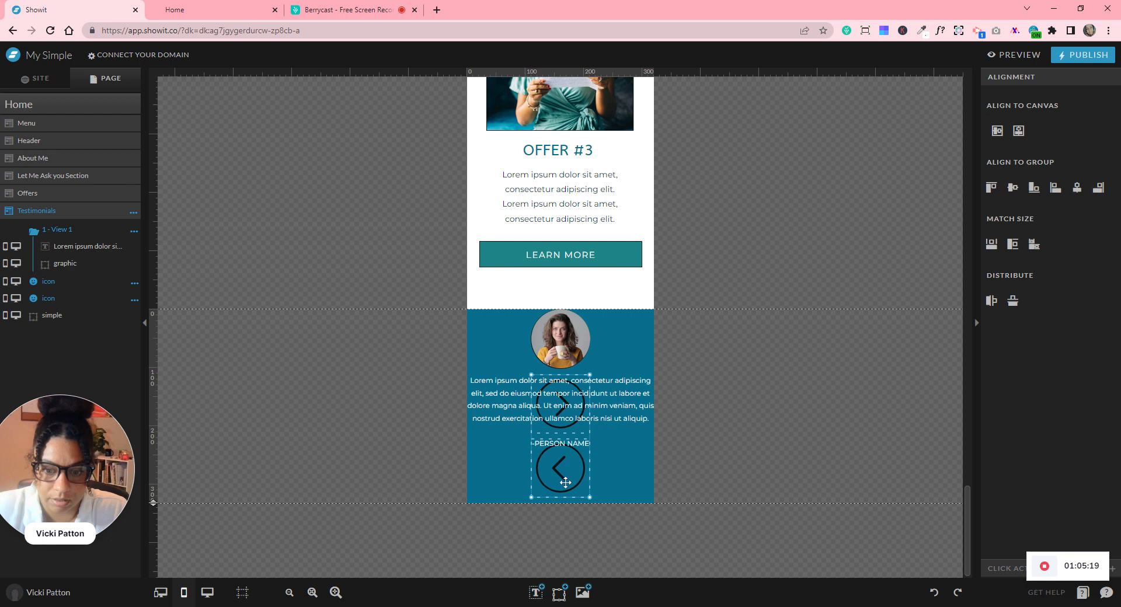
{"action": "left_click_drag", "start_coordinate": [565, 484], "coordinate": [788, 468]}
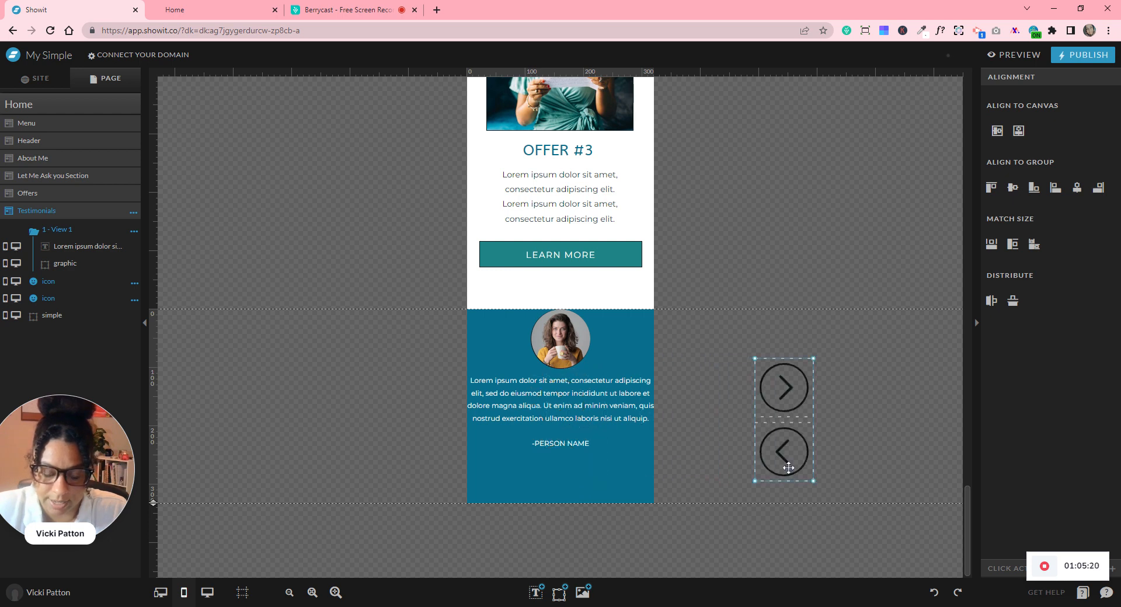
- Narrow the testimonial text box to include PERSON NAME, centre it, and lengthen the section
{"action": "left_click_drag", "start_coordinate": [385, 333], "coordinate": [595, 462]}
{"action": "left_click_drag", "start_coordinate": [575, 416], "coordinate": [575, 431]}
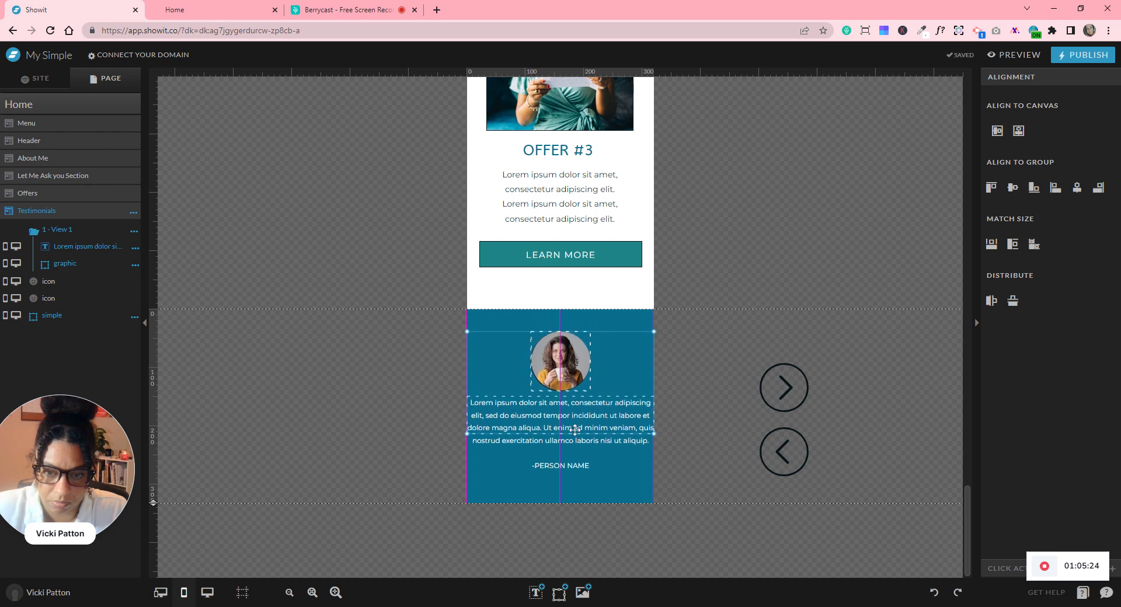
{"action": "left_click", "coordinate": [683, 480]}
{"action": "left_click", "coordinate": [635, 428]}
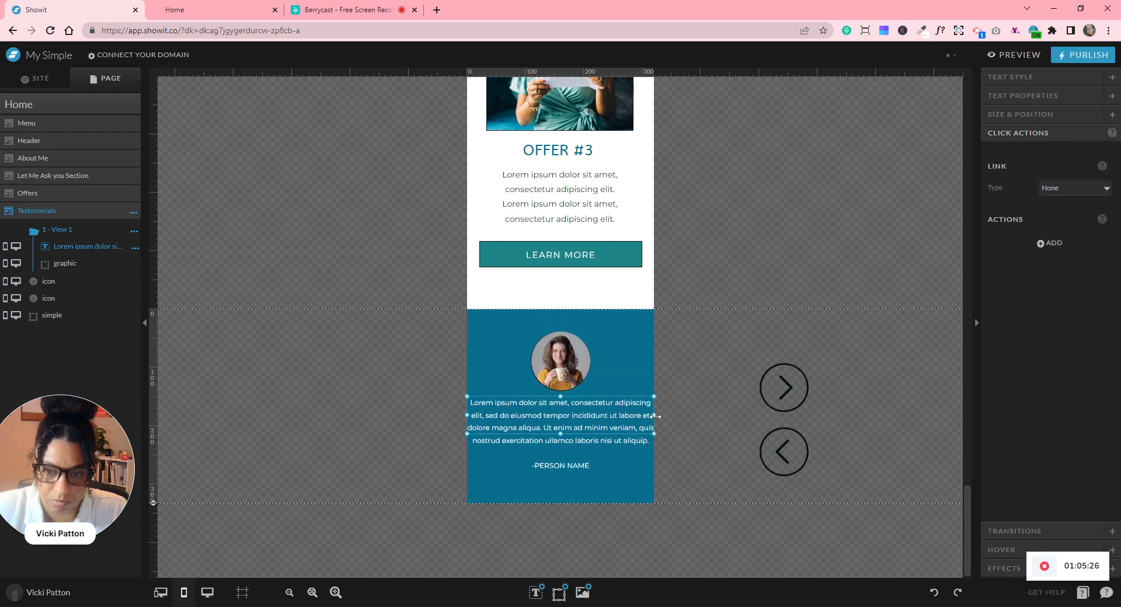
{"action": "left_click_drag", "start_coordinate": [653, 415], "coordinate": [597, 420]}
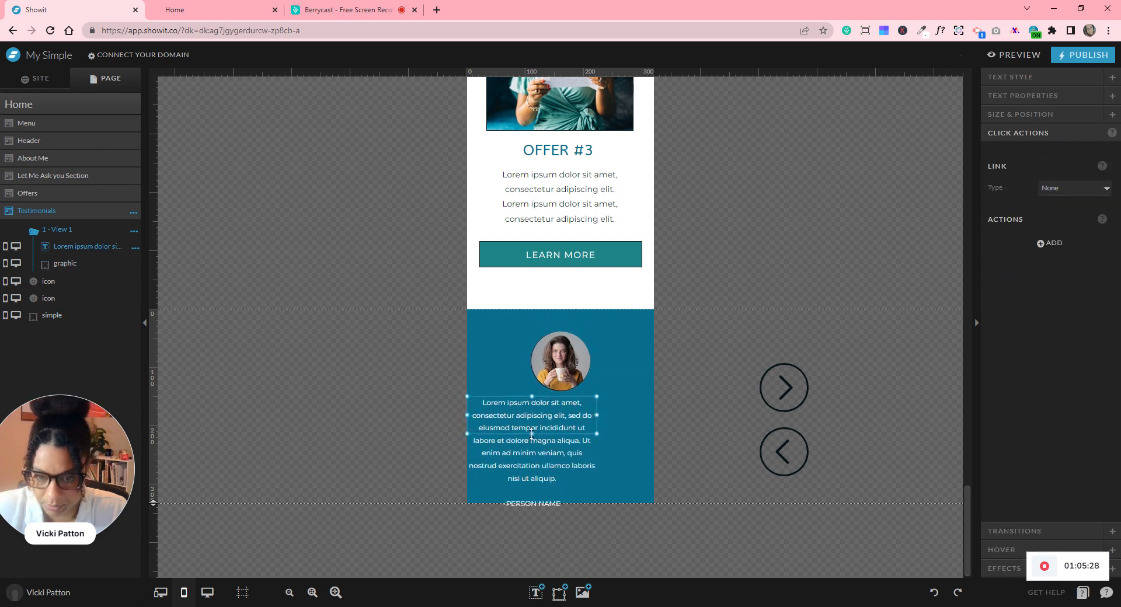
{"action": "left_click_drag", "start_coordinate": [545, 503], "coordinate": [546, 513]}
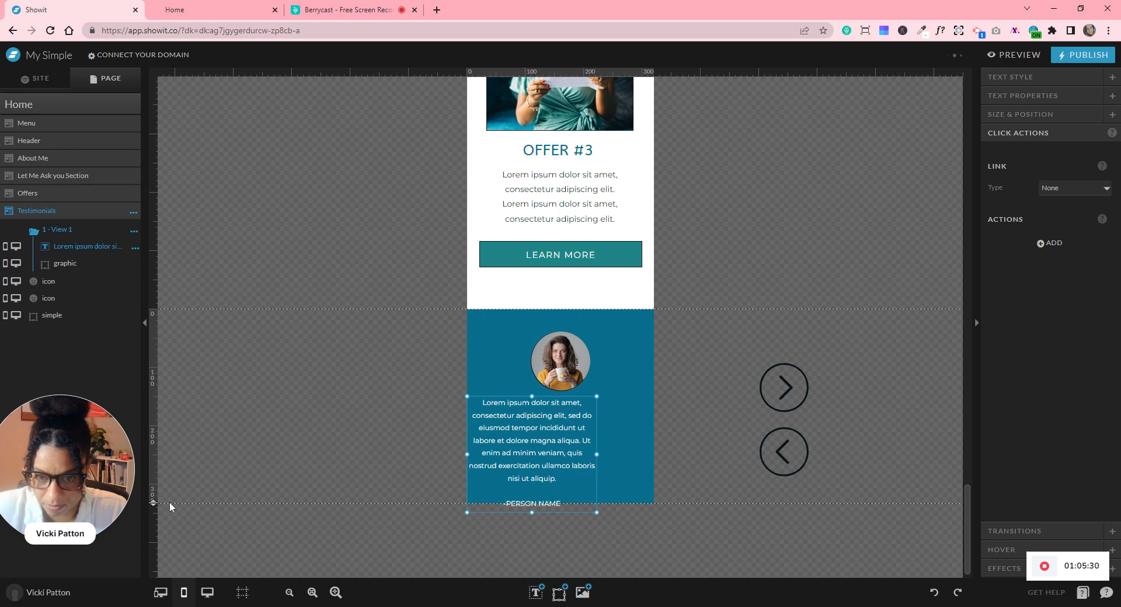
{"action": "left_click_drag", "start_coordinate": [173, 552], "coordinate": [175, 589]}
{"action": "left_click_drag", "start_coordinate": [553, 446], "coordinate": [582, 450]}
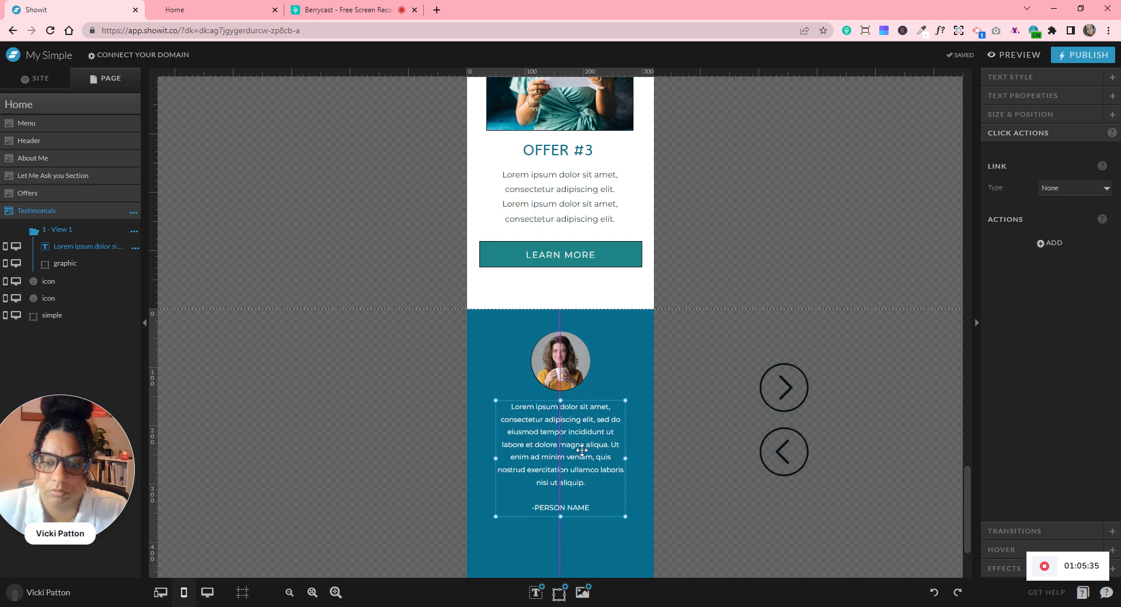
{"action": "left_click", "coordinate": [685, 456]}
- Select the two circled arrow icons and shrink them down
{"action": "scroll", "coordinate": [688, 444], "scroll_direction": "down", "scroll_amount": 2}
{"action": "left_click_drag", "start_coordinate": [802, 365], "coordinate": [778, 272]}
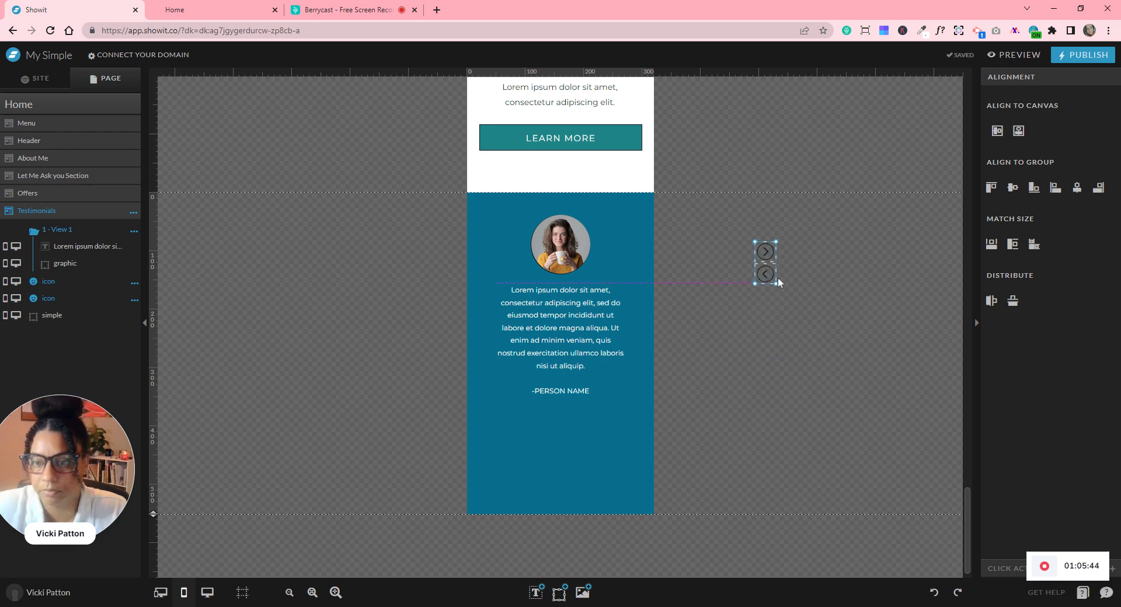
{"action": "left_click", "coordinate": [809, 283]}
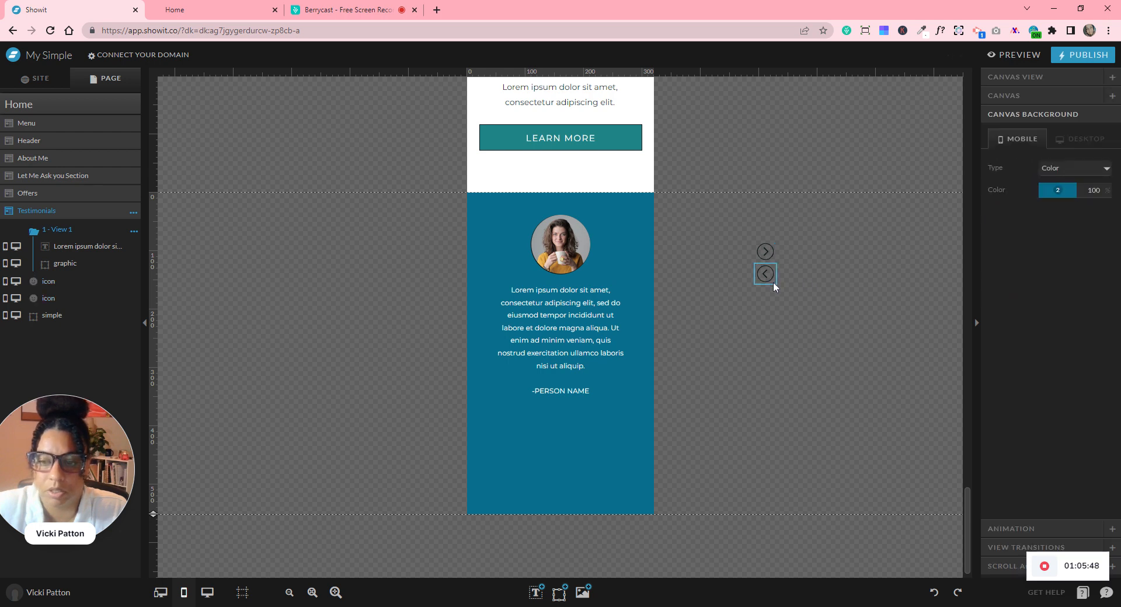
{"action": "left_click", "coordinate": [770, 278]}
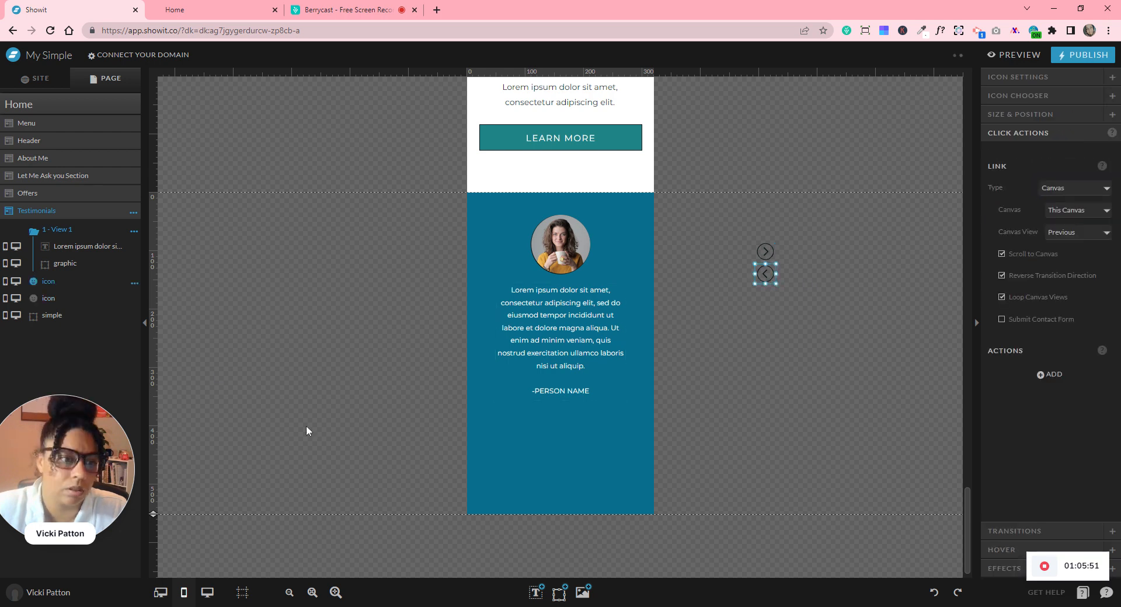
- In the desktop layout, rename the next-slide arrow's layer to 'right', then return to mobile
{"action": "left_click", "coordinate": [207, 592]}
{"action": "scroll", "coordinate": [546, 471], "scroll_direction": "down", "scroll_amount": 6}
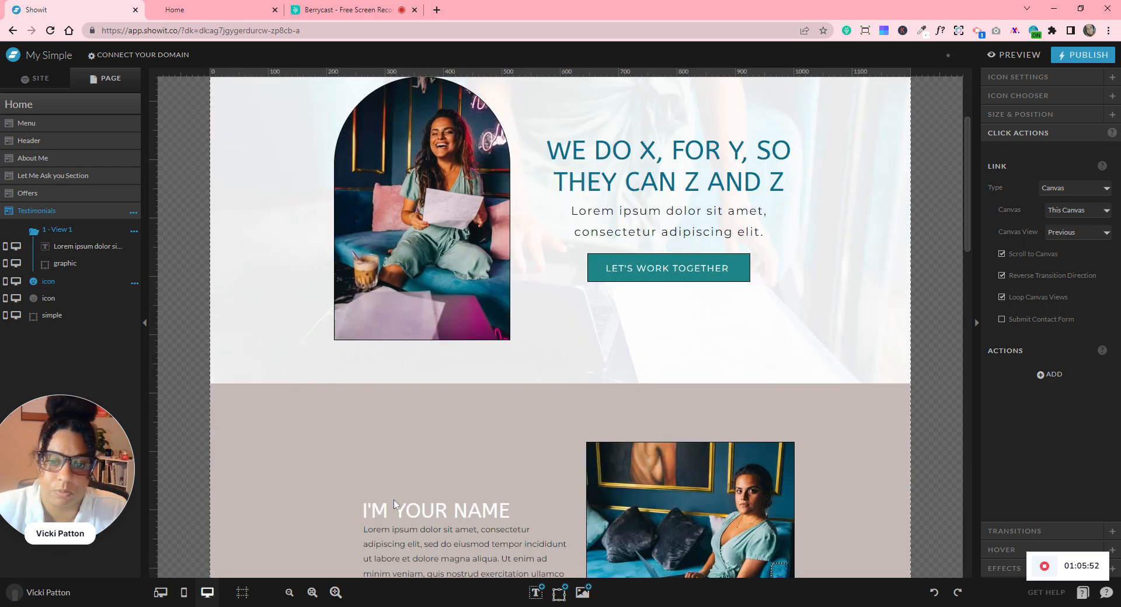
{"action": "scroll", "coordinate": [546, 470], "scroll_direction": "down", "scroll_amount": 10}
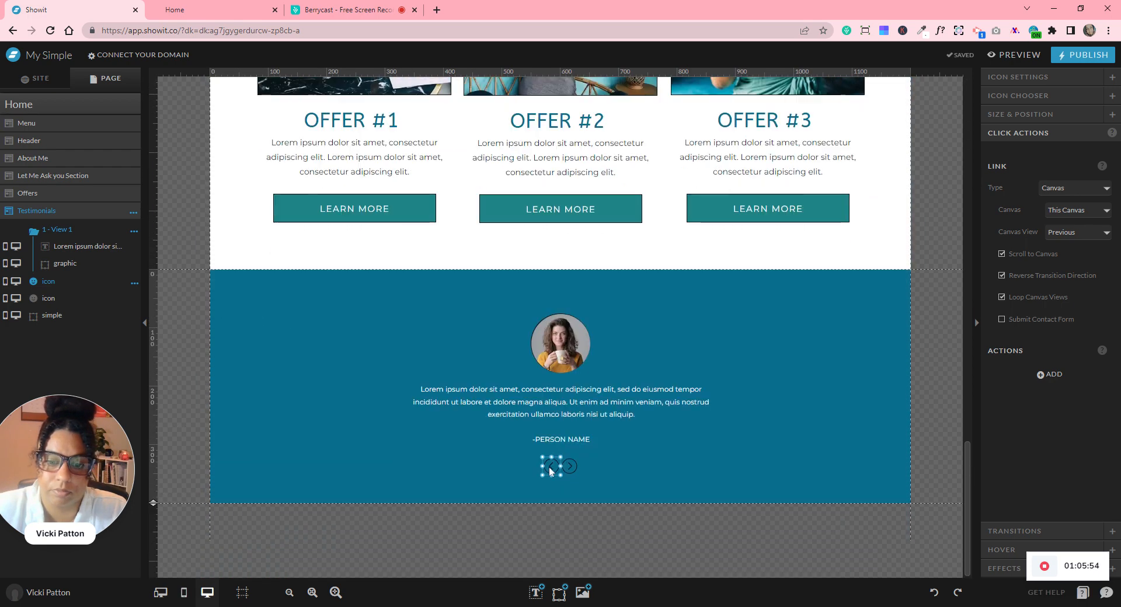
{"action": "left_click", "coordinate": [571, 470]}
{"action": "left_click", "coordinate": [134, 300]}
{"action": "left_click", "coordinate": [142, 318]}
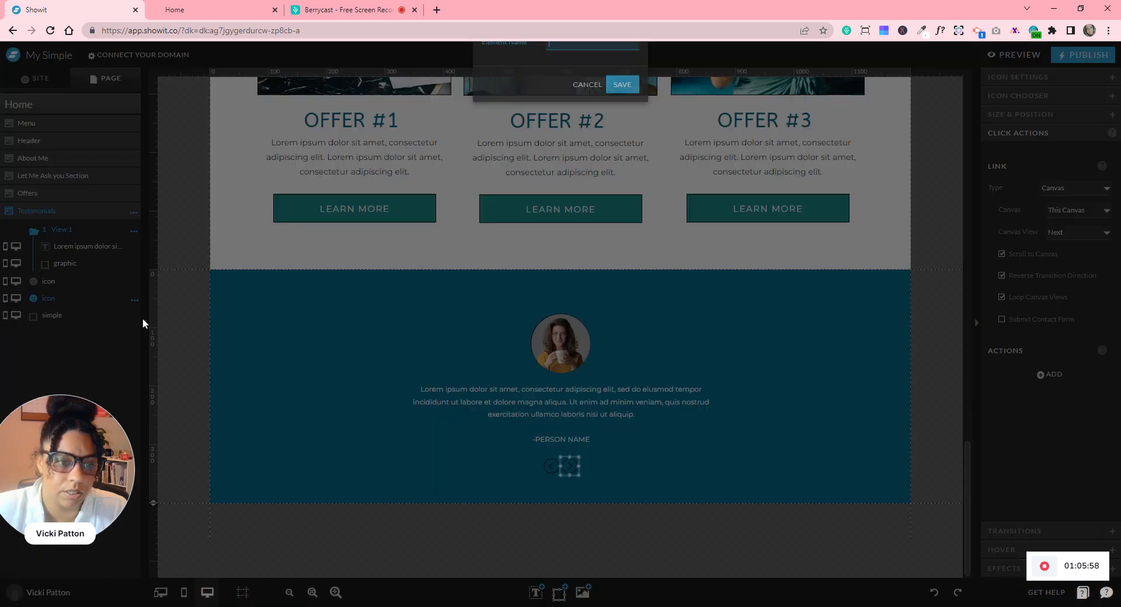
{"action": "type", "text": "right"}
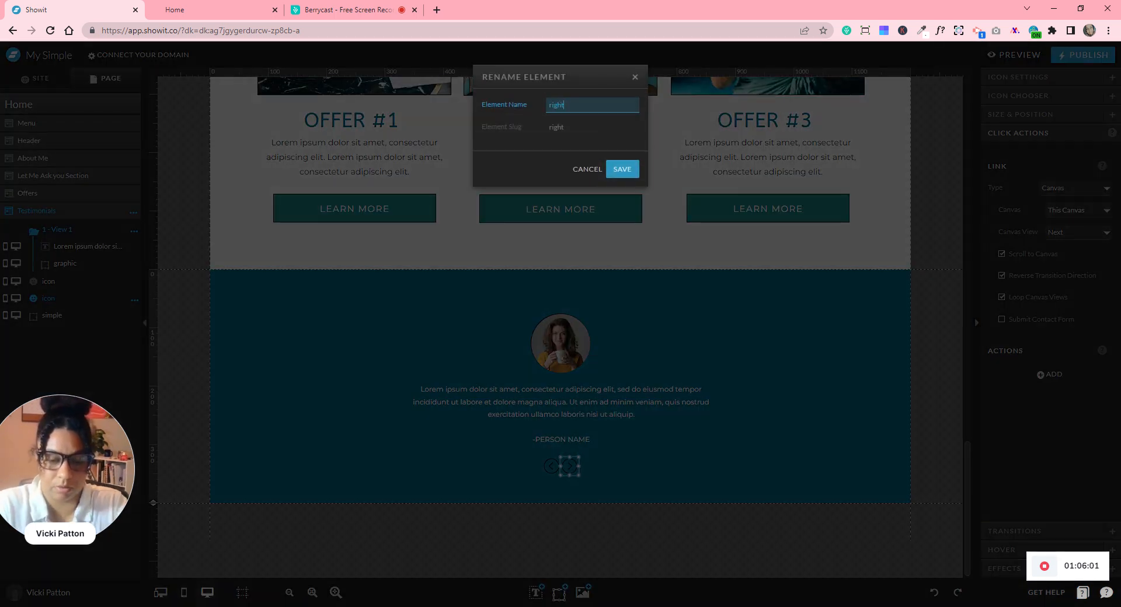
{"action": "key", "text": "Return"}
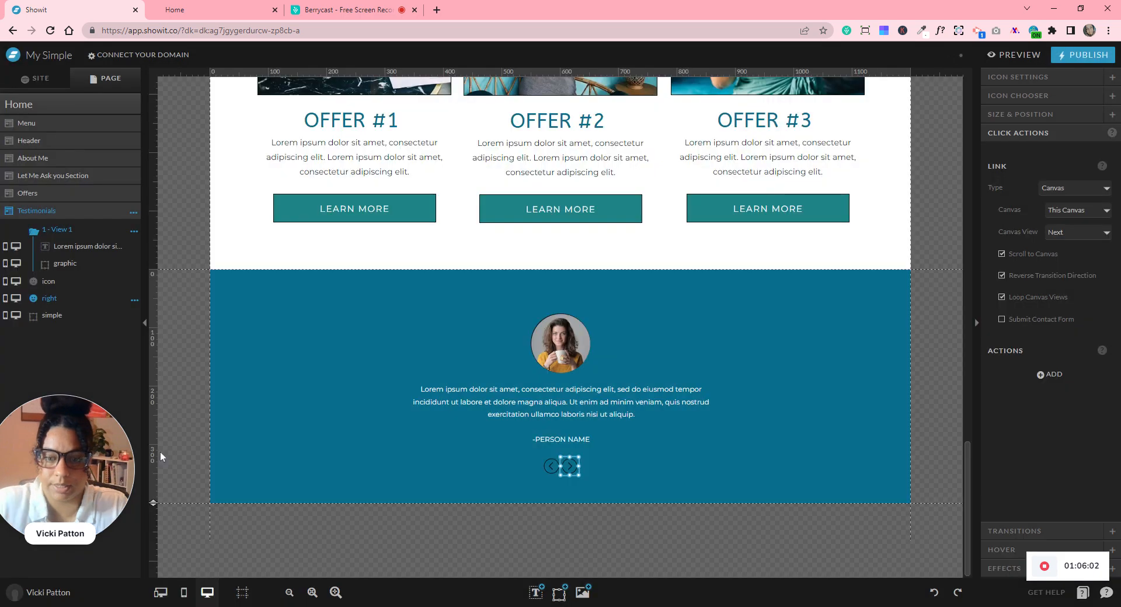
{"action": "left_click", "coordinate": [429, 438]}
{"action": "left_click", "coordinate": [461, 477]}
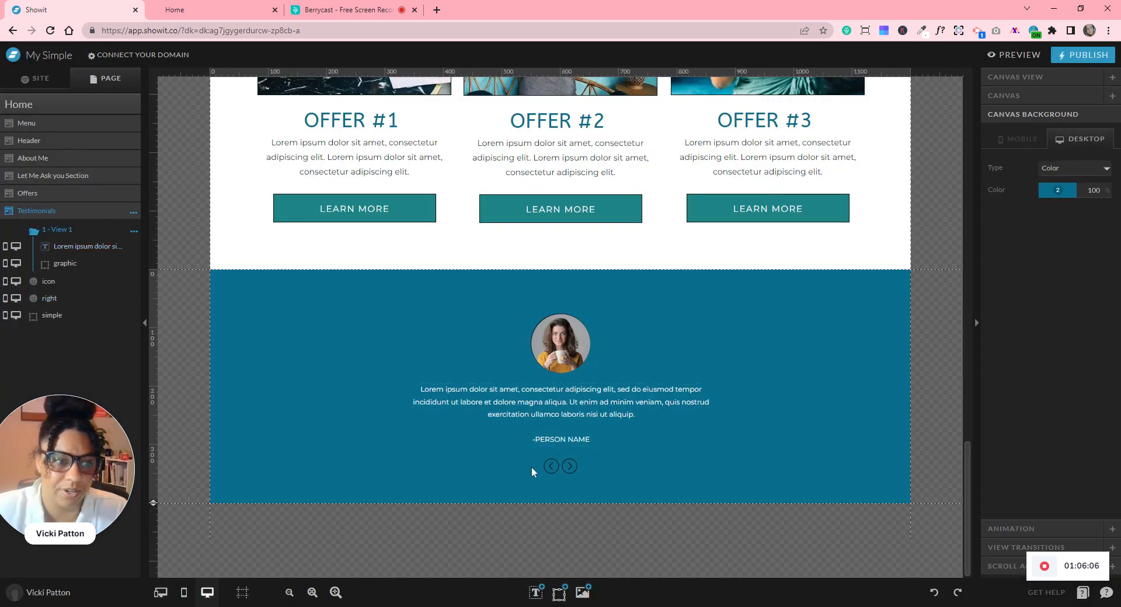
{"action": "left_click", "coordinate": [184, 592]}
- Place the next arrow beside the previous arrow and move both under the testimonial name
{"action": "scroll", "coordinate": [726, 465], "scroll_direction": "down", "scroll_amount": 20}
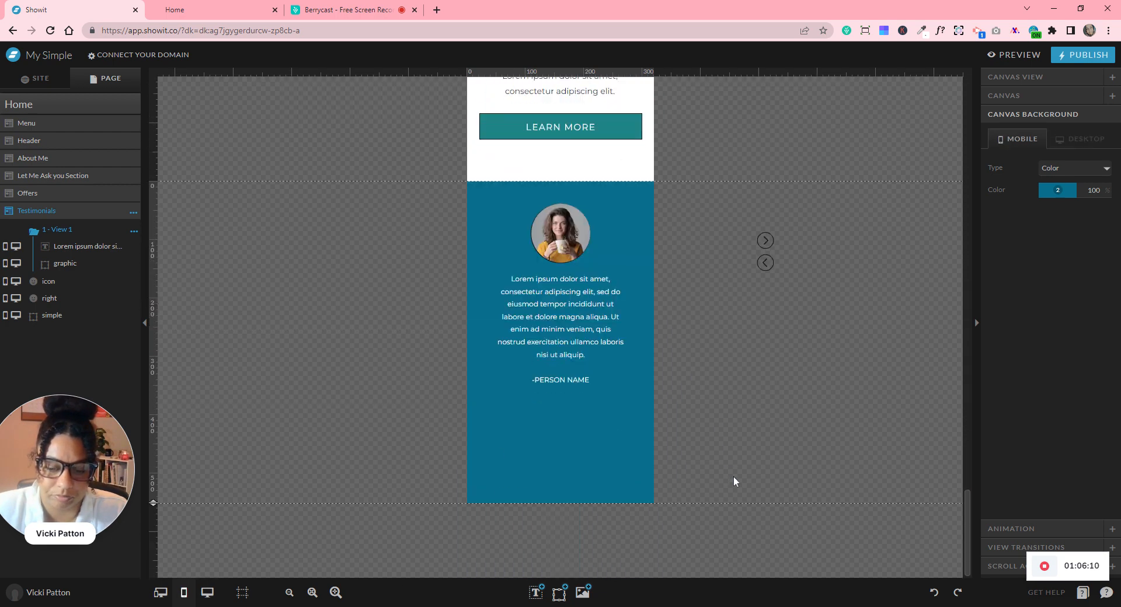
{"action": "left_click", "coordinate": [767, 261]}
{"action": "left_click", "coordinate": [766, 240]}
{"action": "left_click_drag", "start_coordinate": [765, 240], "coordinate": [787, 263]}
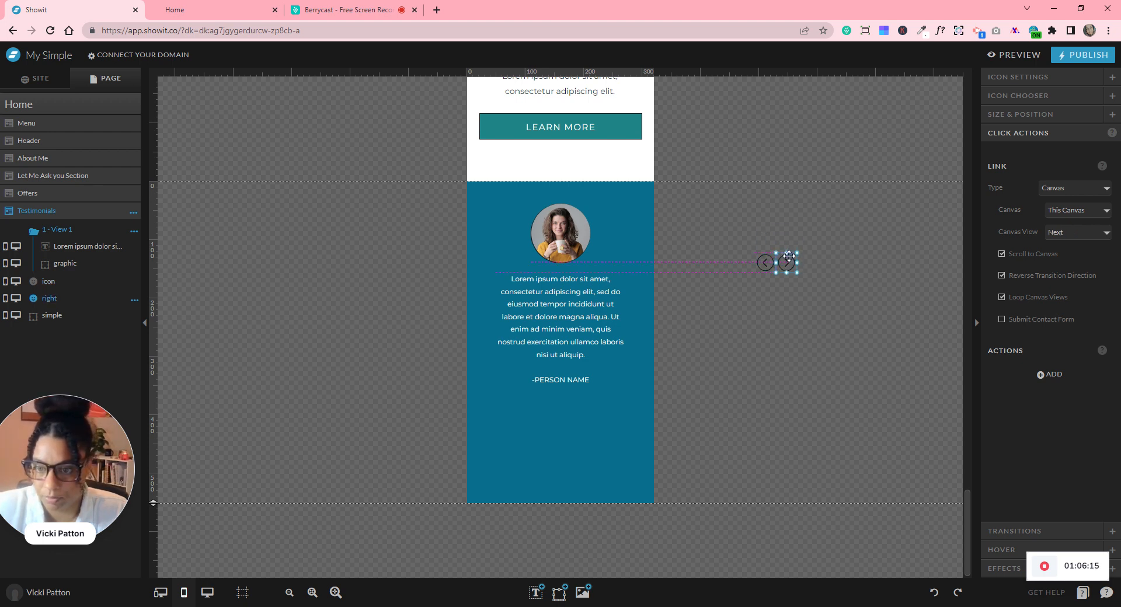
{"action": "left_click", "coordinate": [740, 231]}
{"action": "left_click_drag", "start_coordinate": [740, 232], "coordinate": [574, 410]}
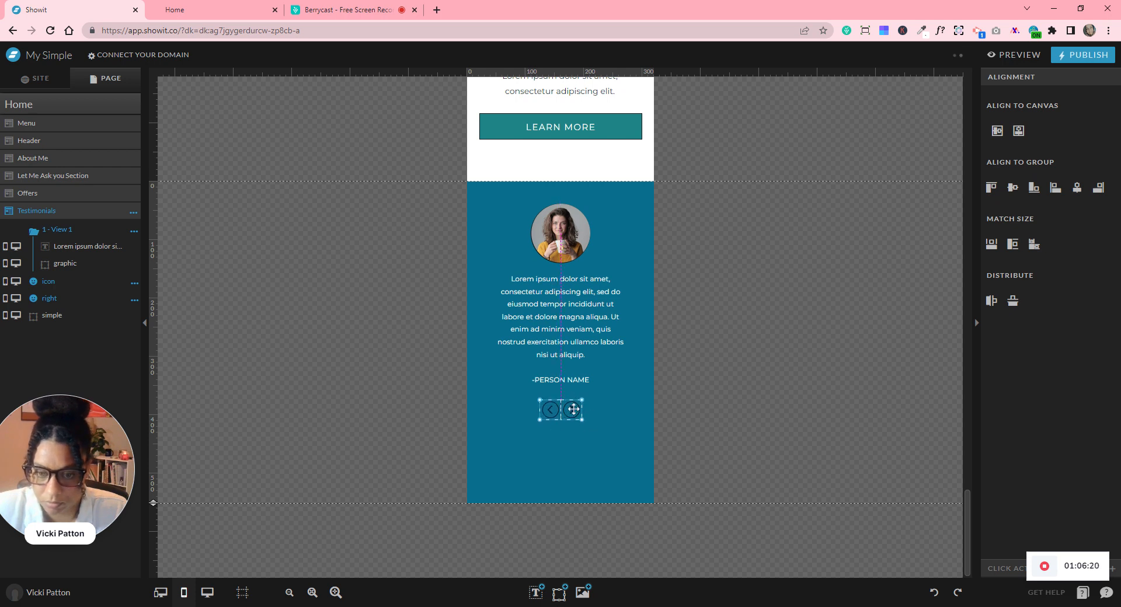
{"action": "left_click", "coordinate": [715, 442]}
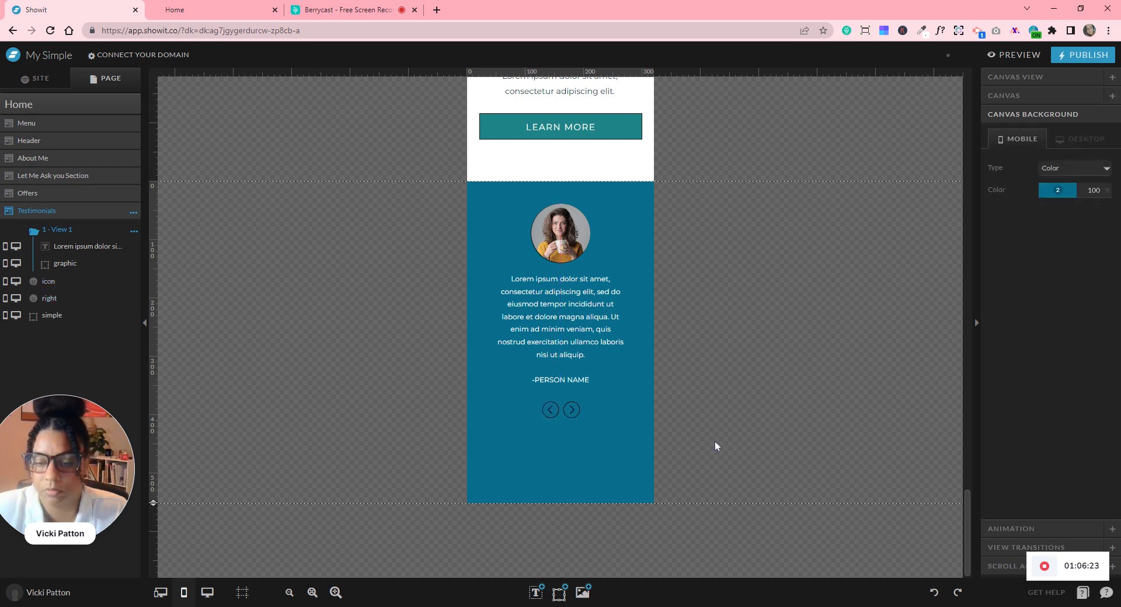
- Shorten the Testimonials section and centre all its contents vertically
{"action": "left_click_drag", "start_coordinate": [162, 501], "coordinate": [169, 453]}
{"action": "left_click_drag", "start_coordinate": [395, 256], "coordinate": [605, 481]}
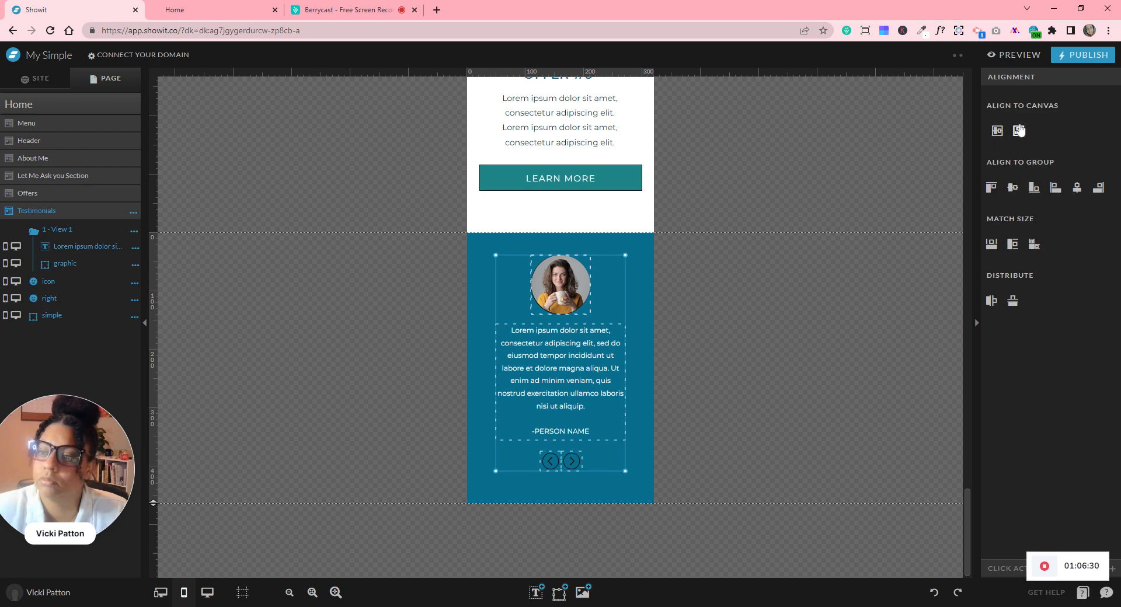
{"action": "left_click", "coordinate": [997, 131]}
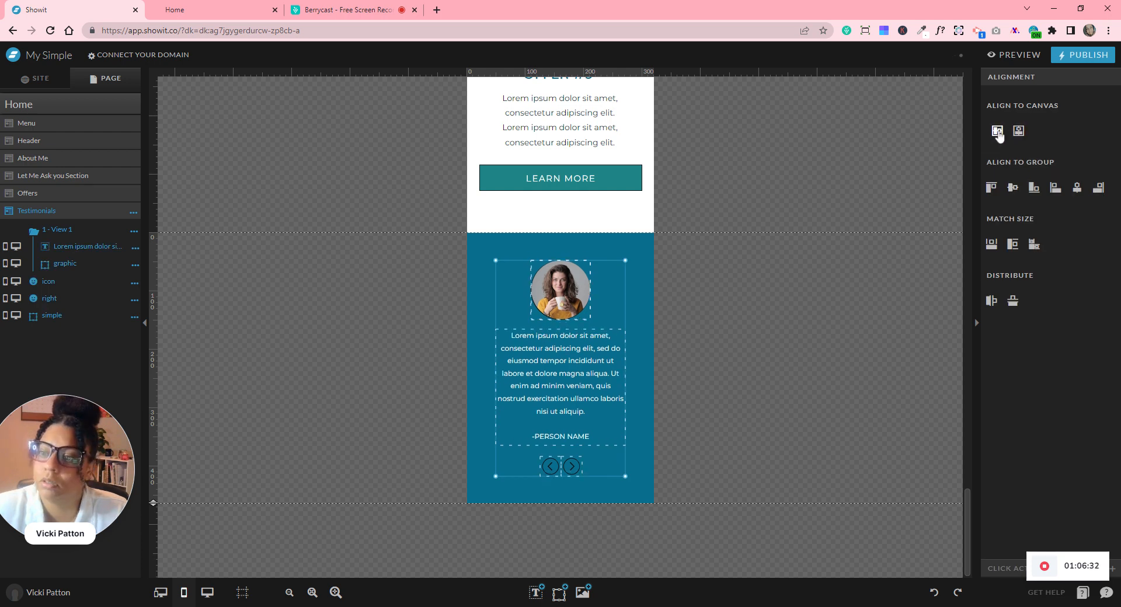
{"action": "left_click", "coordinate": [769, 326]}
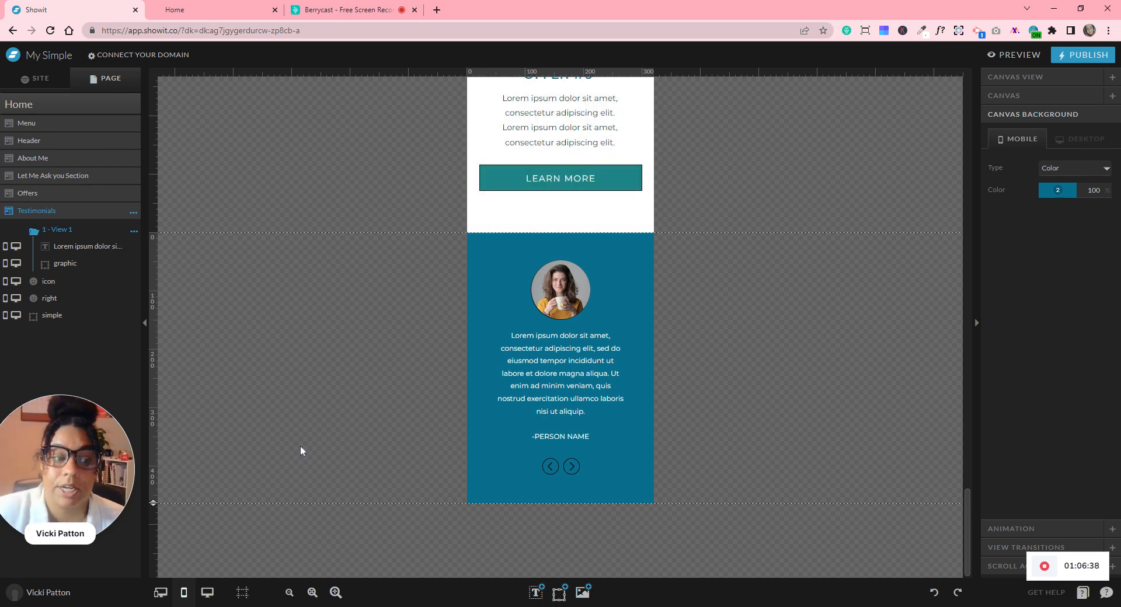
- Duplicate the first testimonial slide view twice
{"action": "left_click", "coordinate": [134, 231]}
{"action": "left_click", "coordinate": [144, 261]}
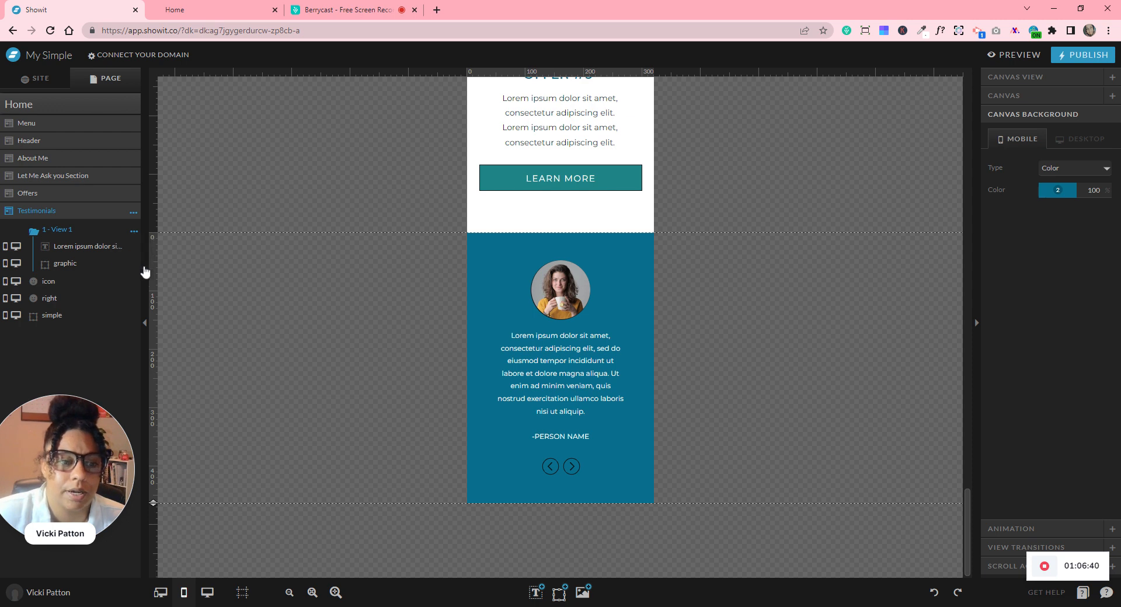
{"action": "left_click", "coordinate": [135, 286]}
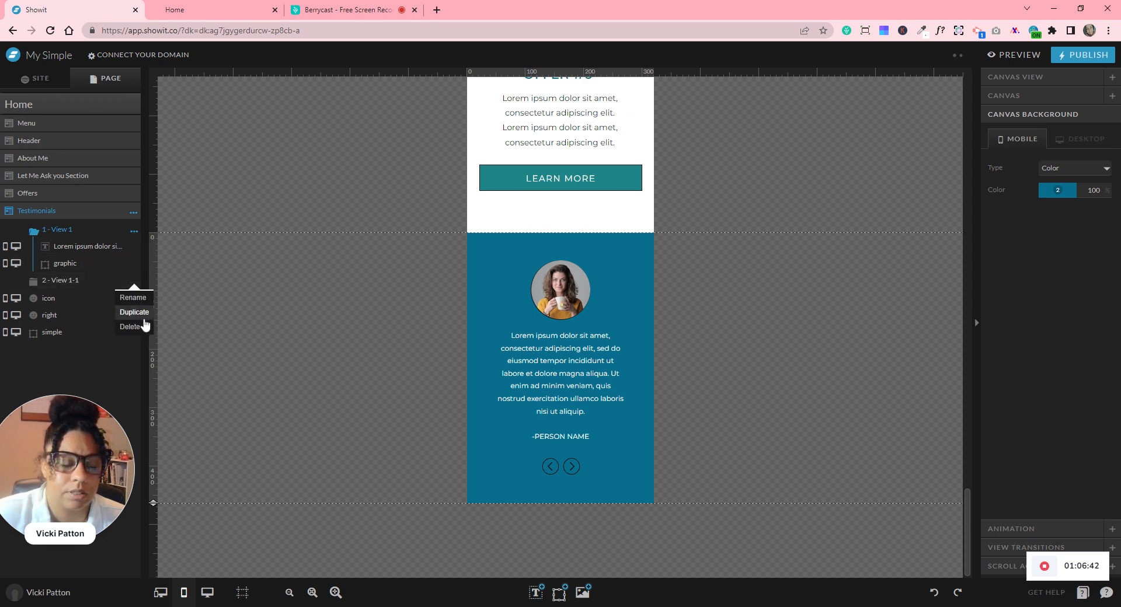
{"action": "left_click", "coordinate": [144, 318]}
- On slide 2 - View 1-1, swap the photo for the smiling pexels portrait
{"action": "left_click", "coordinate": [69, 281]}
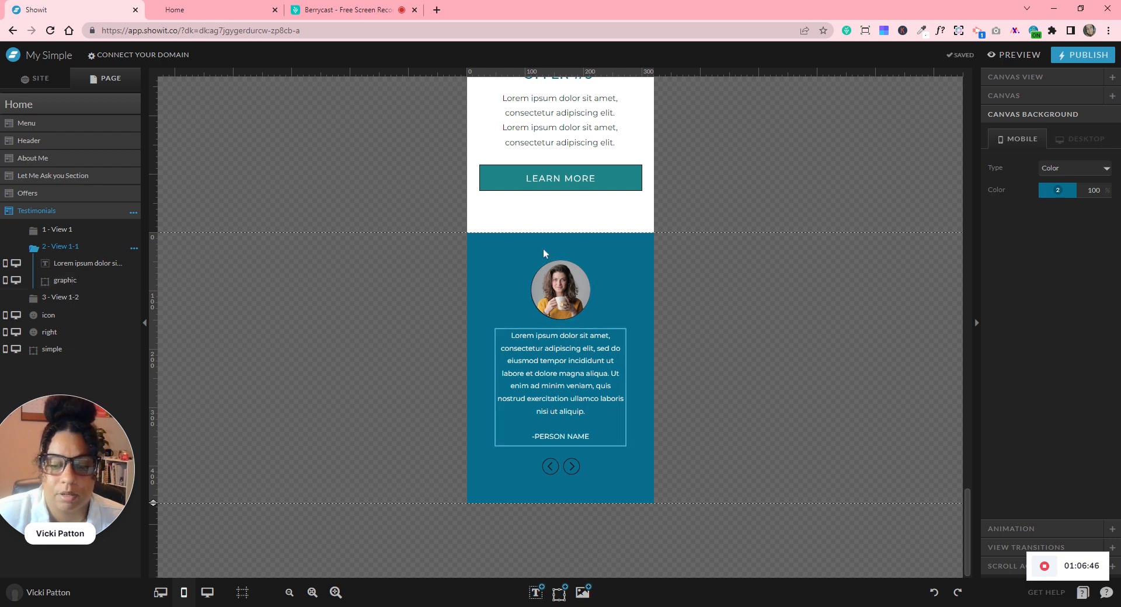
{"action": "left_click", "coordinate": [568, 289]}
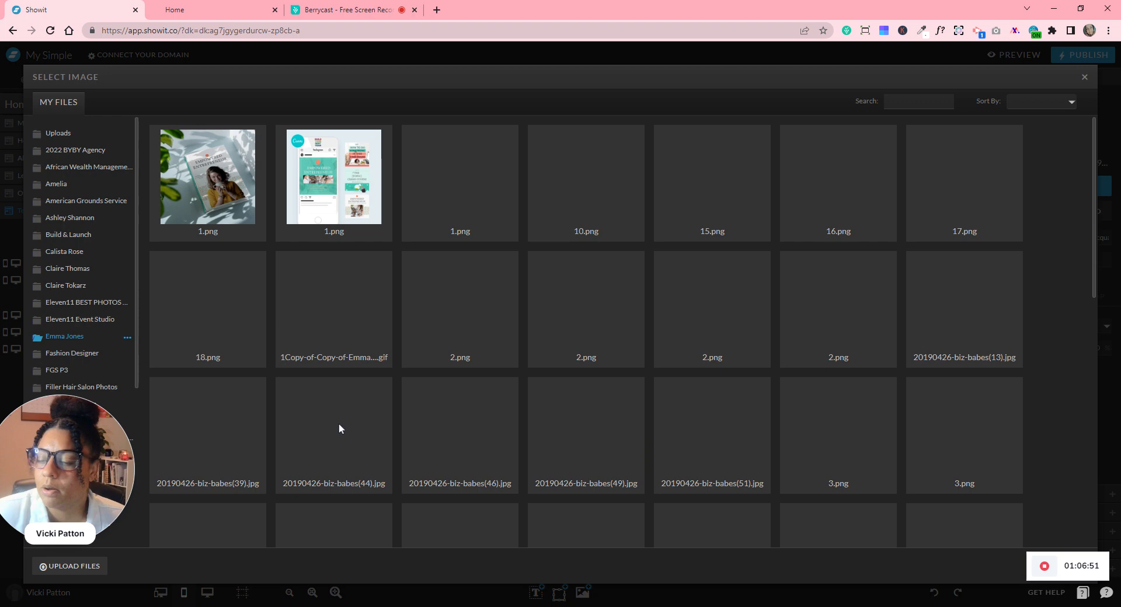
{"action": "scroll", "coordinate": [327, 392], "scroll_direction": "down", "scroll_amount": 10}
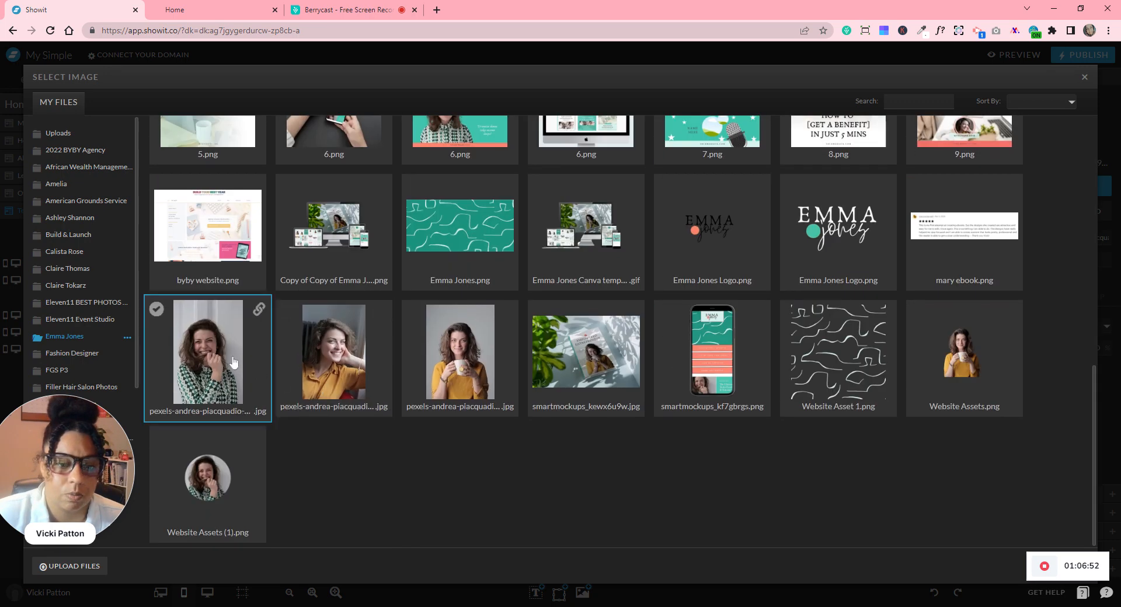
{"action": "left_click", "coordinate": [209, 363]}
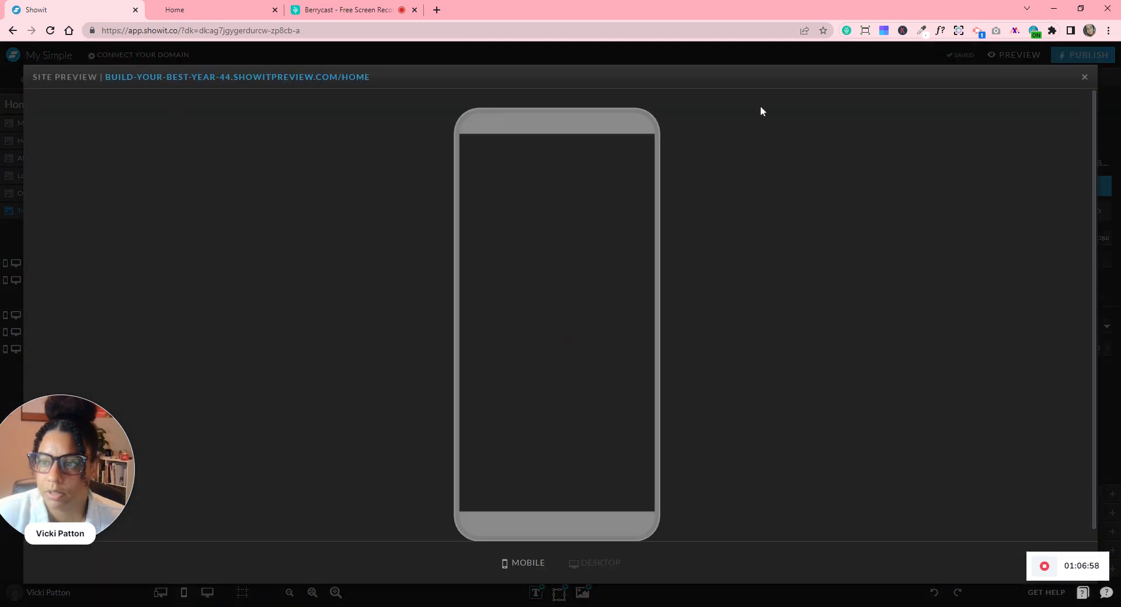
- Click through the testimonial slides in the site preview, then close it
{"action": "scroll", "coordinate": [578, 388], "scroll_direction": "down", "scroll_amount": 4}
{"action": "scroll", "coordinate": [578, 390], "scroll_direction": "down", "scroll_amount": 12}
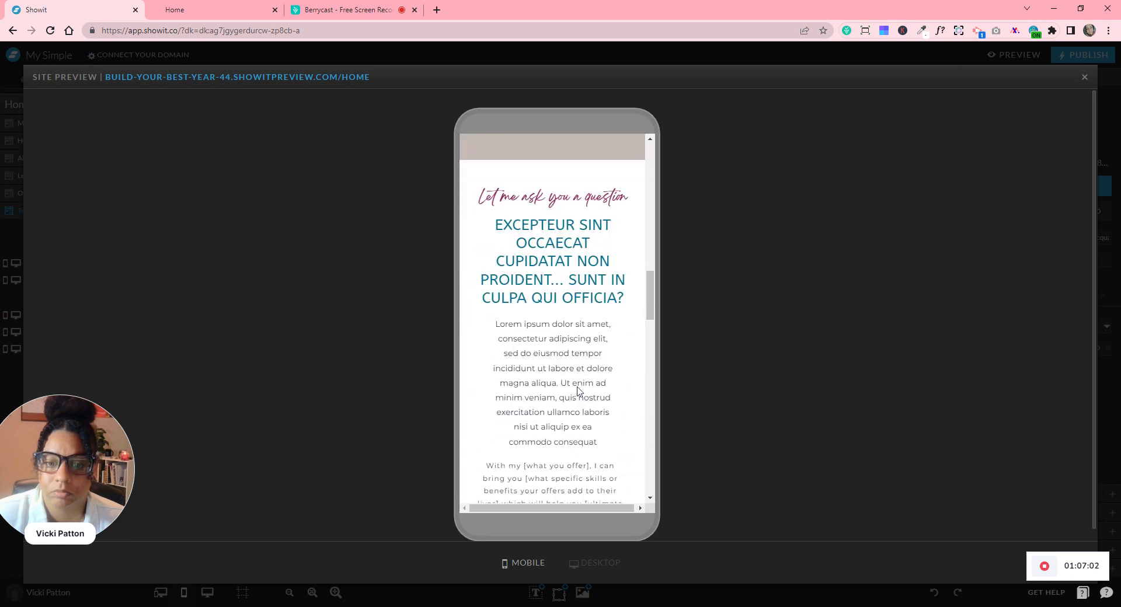
{"action": "scroll", "coordinate": [578, 390], "scroll_direction": "down", "scroll_amount": 12}
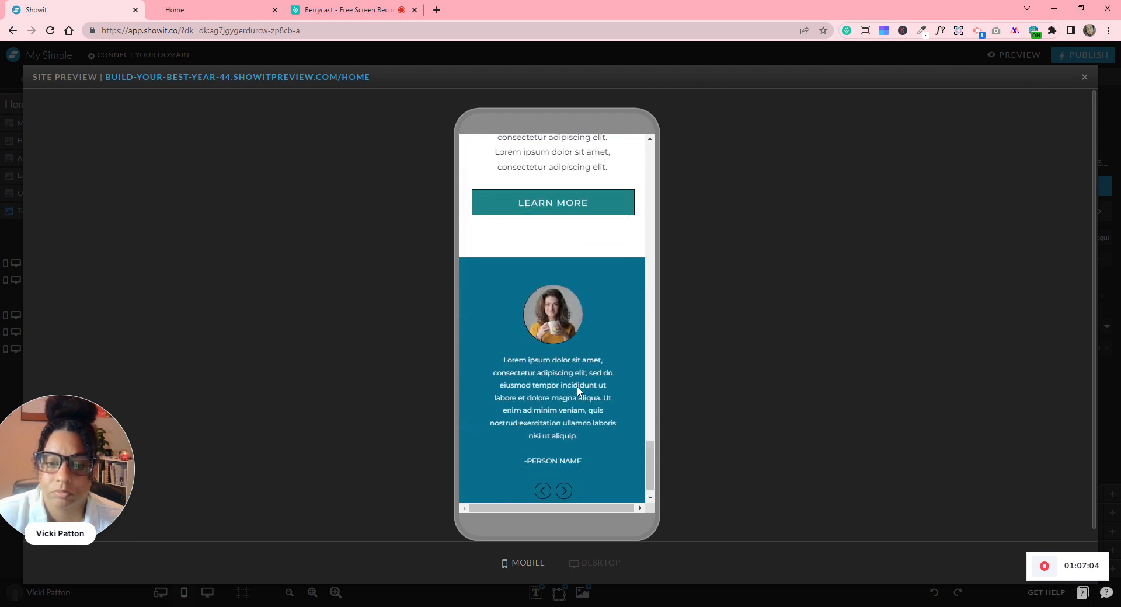
{"action": "left_click", "coordinate": [562, 467]}
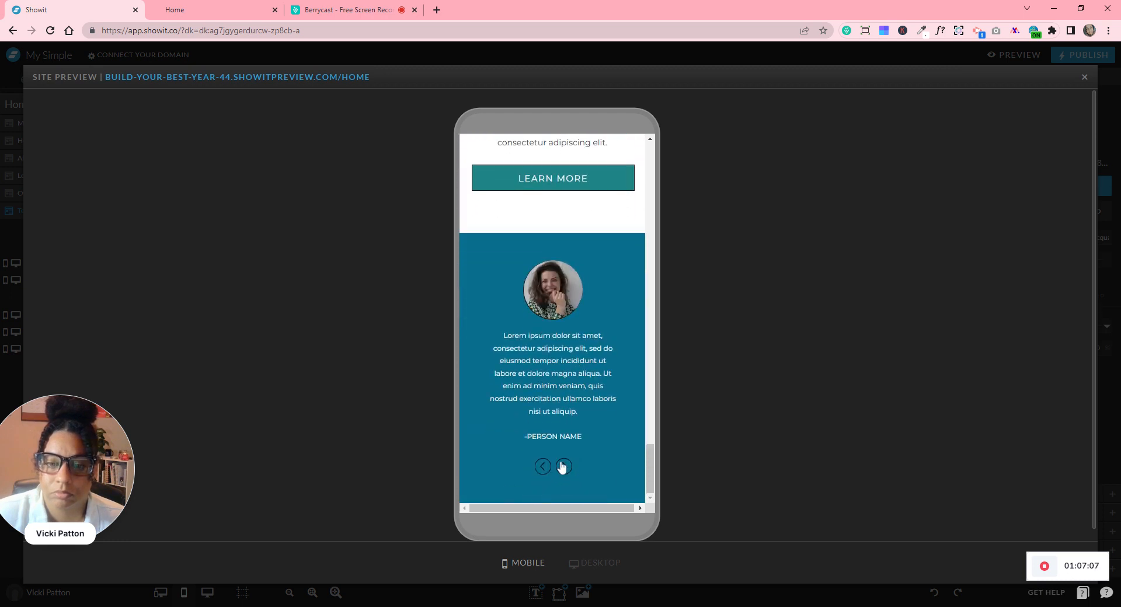
{"action": "left_click", "coordinate": [564, 467]}
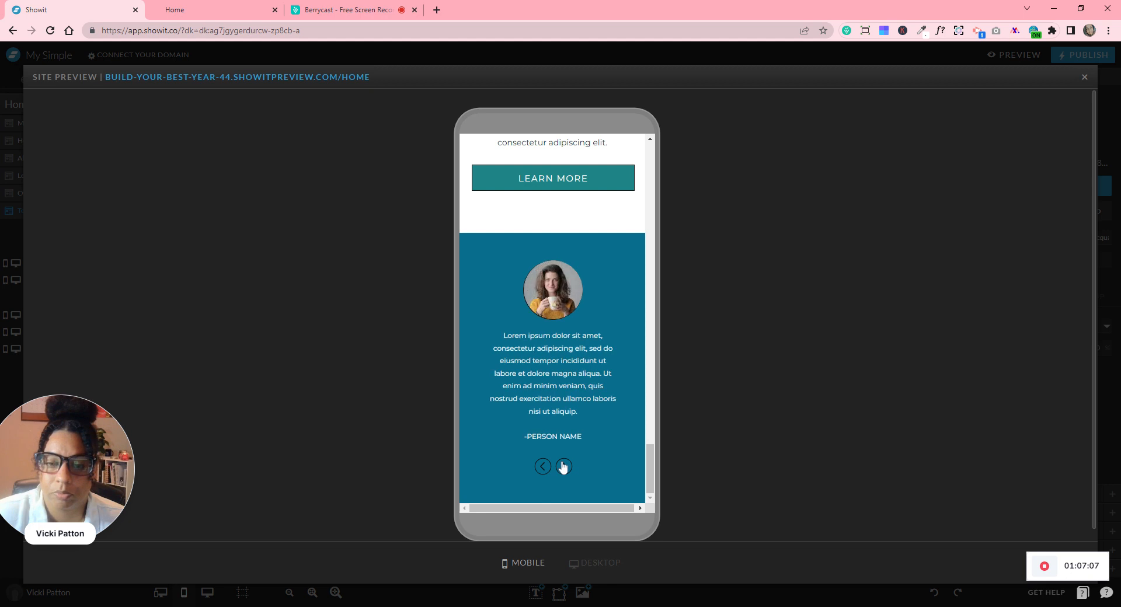
{"action": "left_click", "coordinate": [563, 466]}
{"action": "left_click", "coordinate": [1085, 78]}
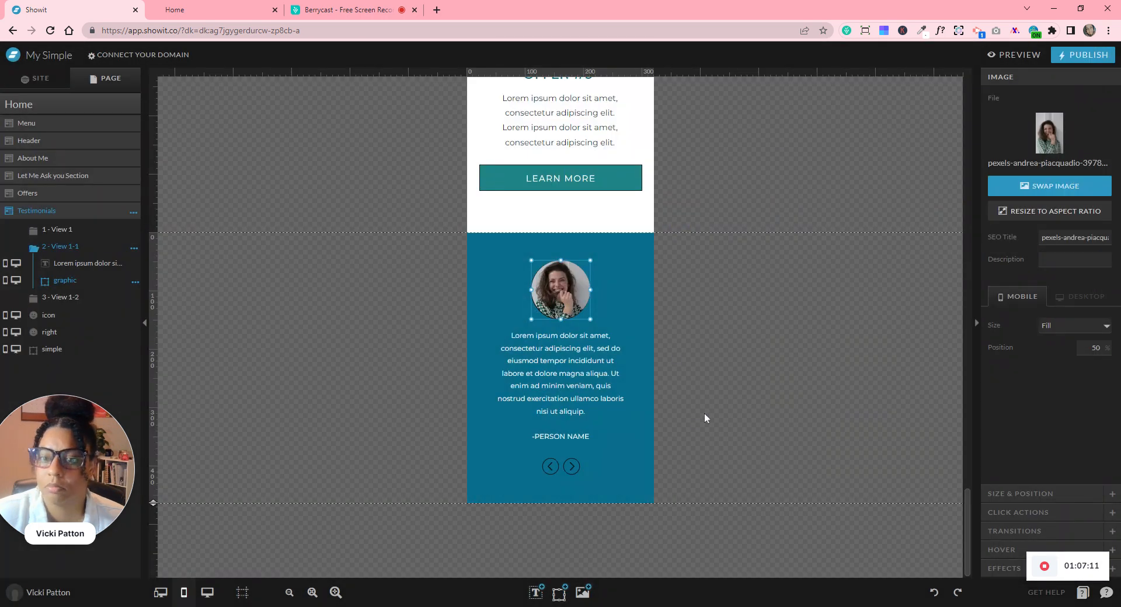
- Switch to the desktop layout and scroll back up to the Header section
{"action": "left_click", "coordinate": [207, 592]}
{"action": "scroll", "coordinate": [799, 485], "scroll_direction": "down", "scroll_amount": 15}
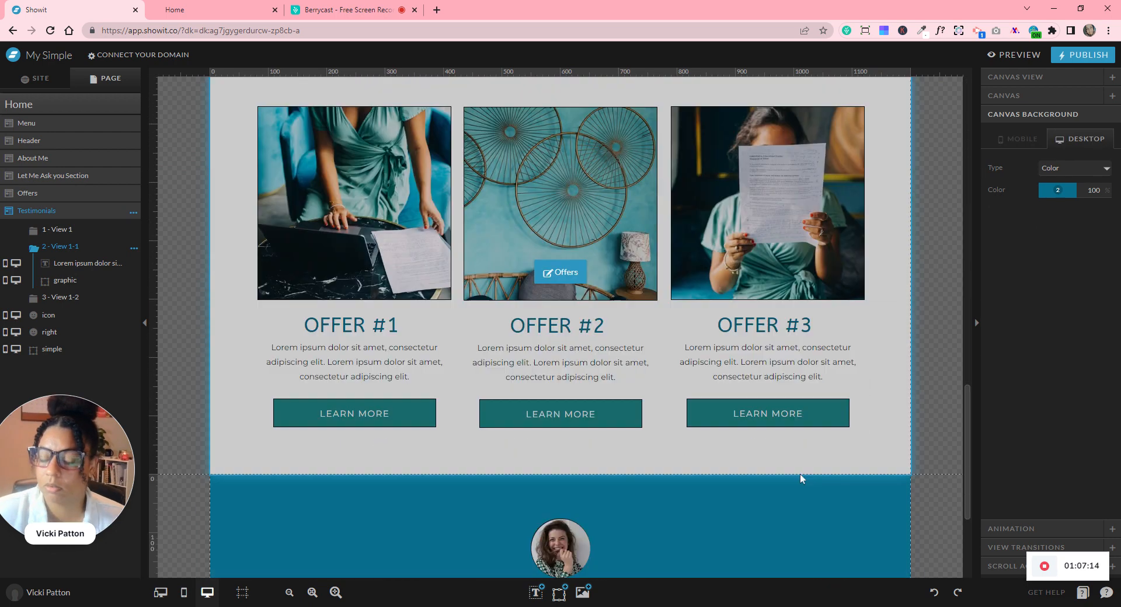
{"action": "scroll", "coordinate": [801, 476], "scroll_direction": "down", "scroll_amount": 3}
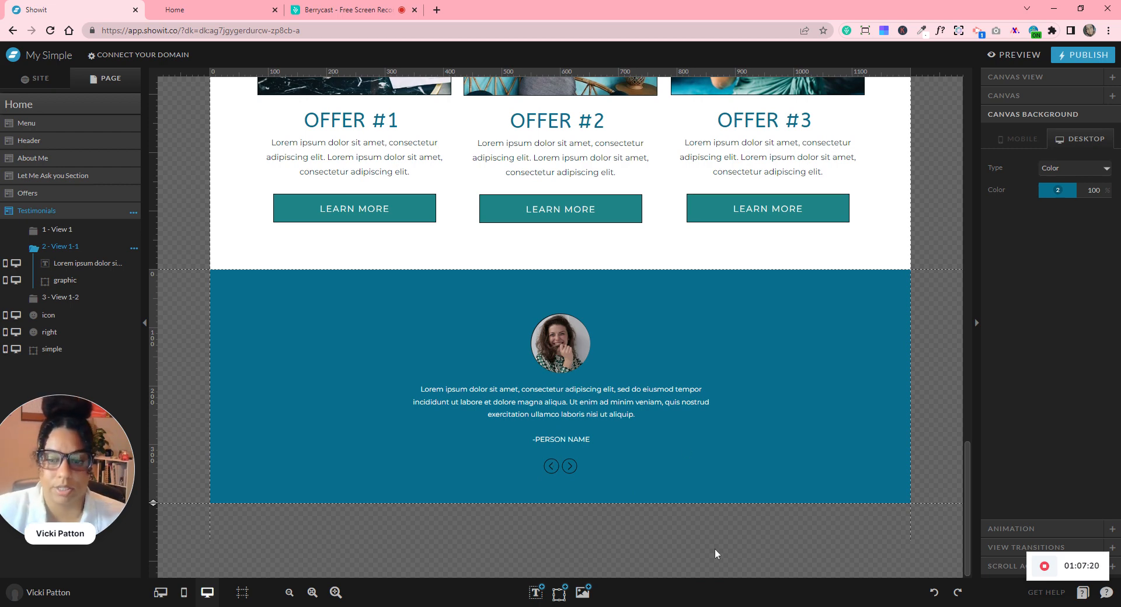
{"action": "scroll", "coordinate": [736, 508], "scroll_direction": "up", "scroll_amount": 18}
{"action": "scroll", "coordinate": [736, 512], "scroll_direction": "up", "scroll_amount": 1}
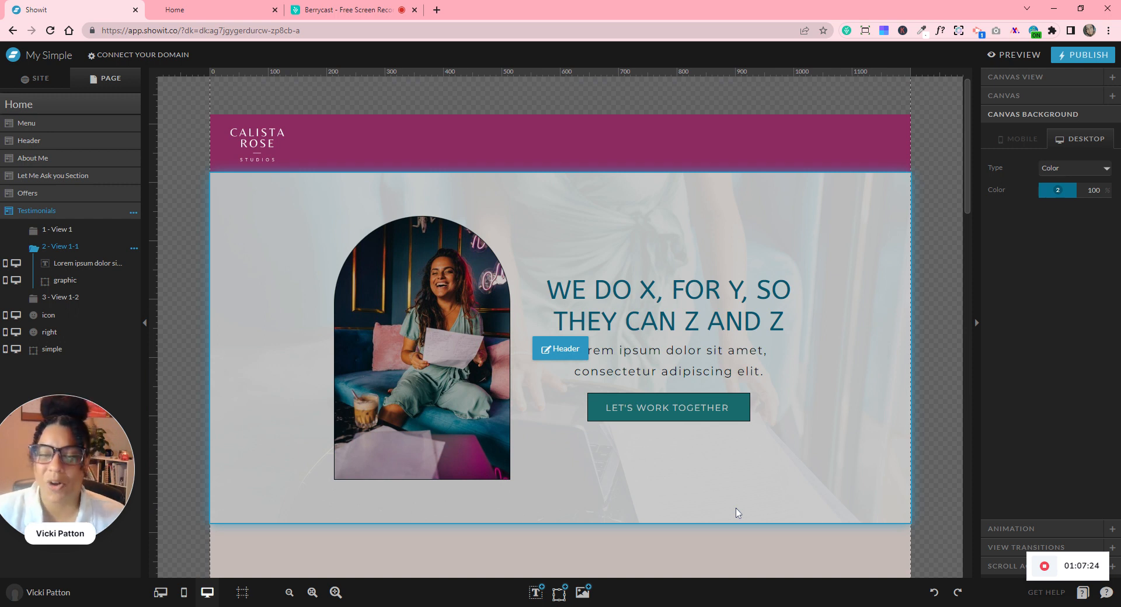
- Duplicate the Header section and drag the Header-1 copy below Testimonials
{"action": "left_click", "coordinate": [461, 199]}
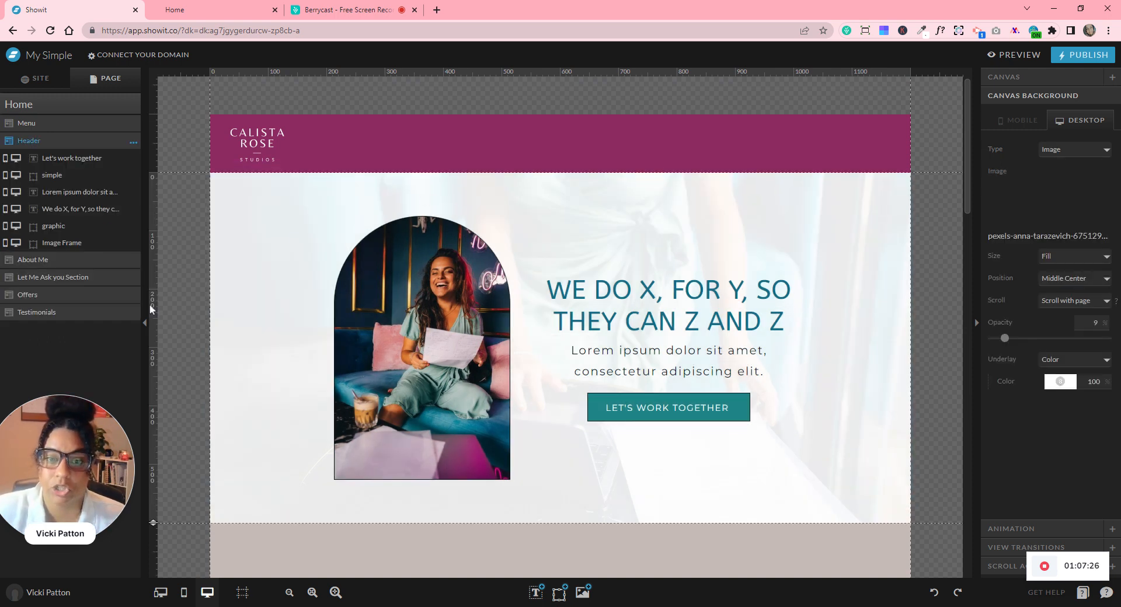
{"action": "left_click", "coordinate": [138, 143]}
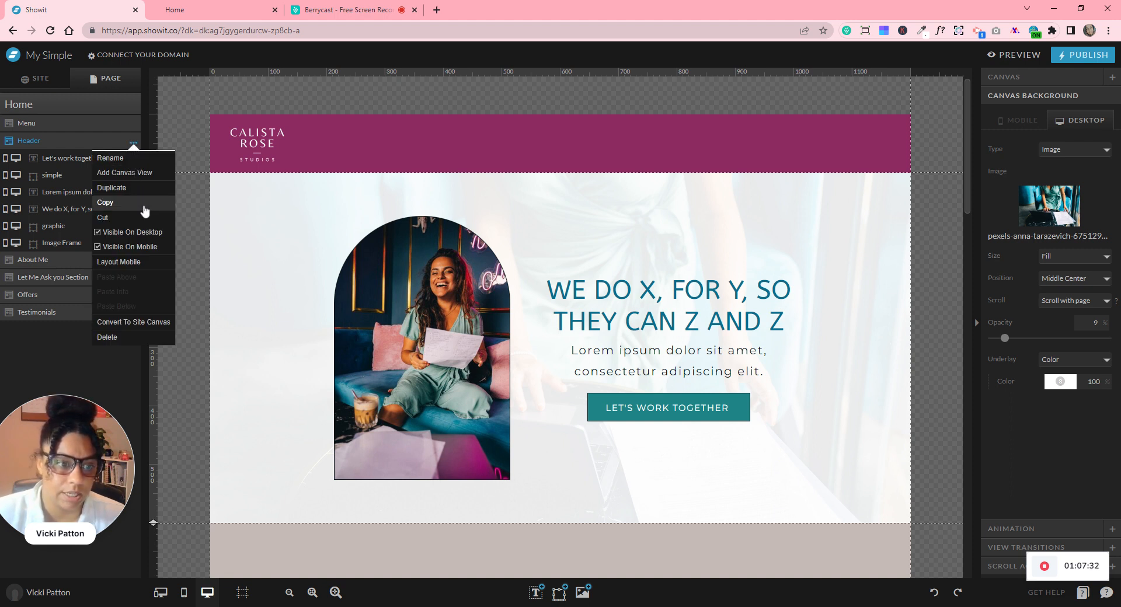
{"action": "left_click", "coordinate": [138, 188]}
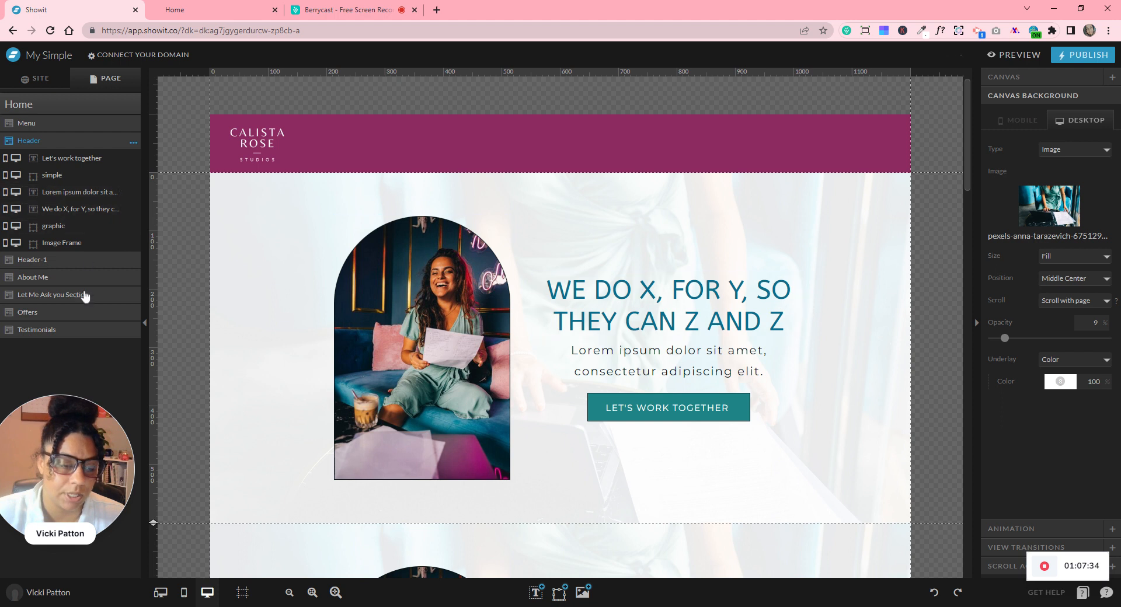
{"action": "left_click", "coordinate": [75, 264]}
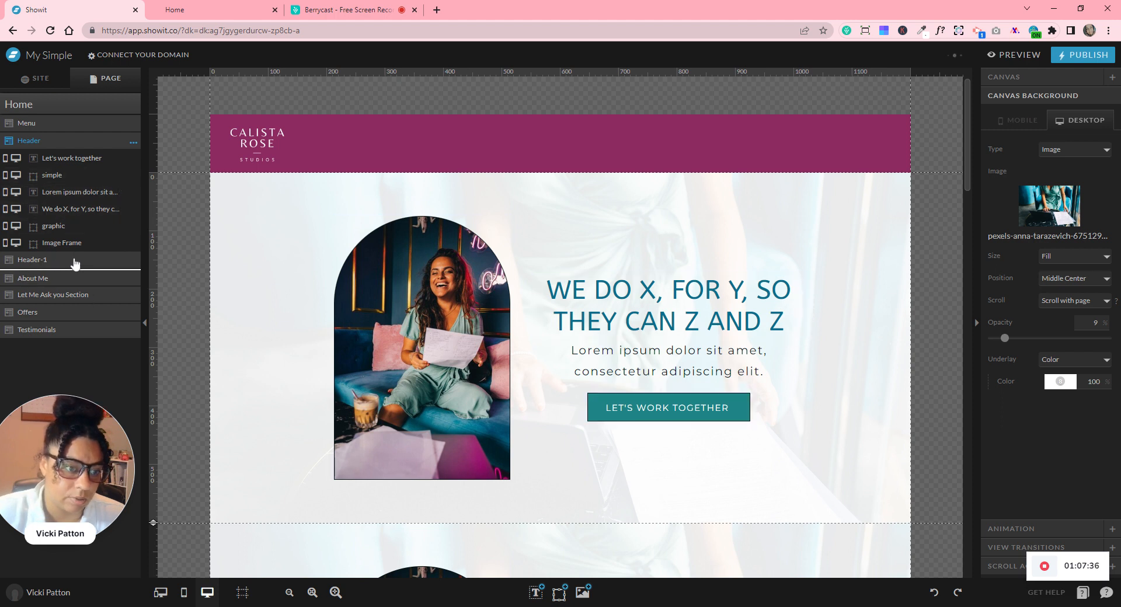
{"action": "left_click_drag", "start_coordinate": [75, 264], "coordinate": [75, 337]}
- Rename the Header-1 section to 'CTA'
{"action": "left_click", "coordinate": [67, 331]}
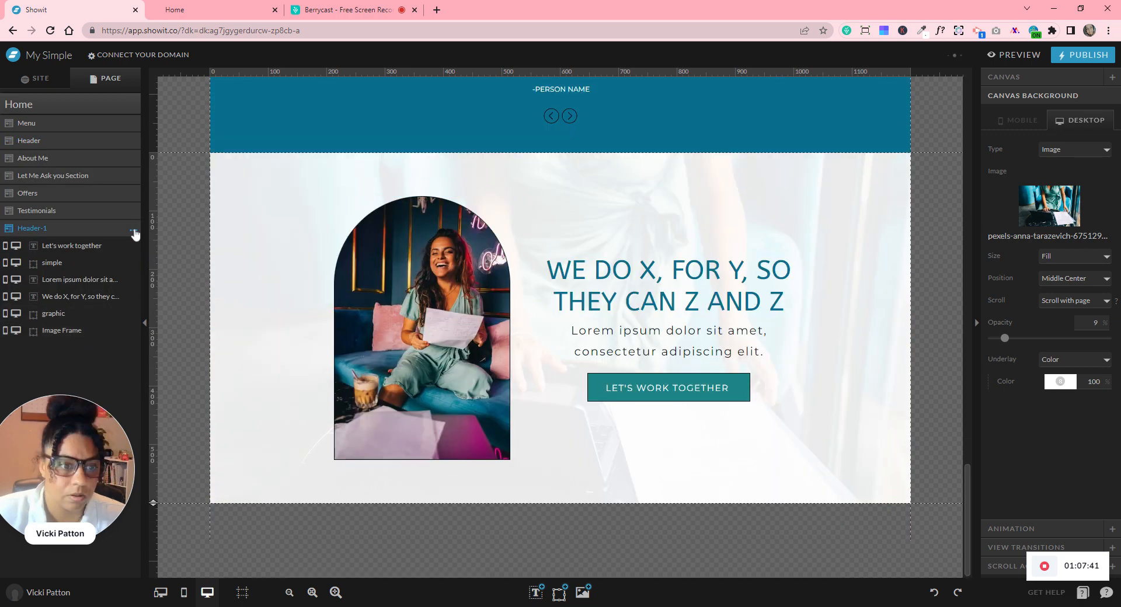
{"action": "left_click", "coordinate": [134, 230]}
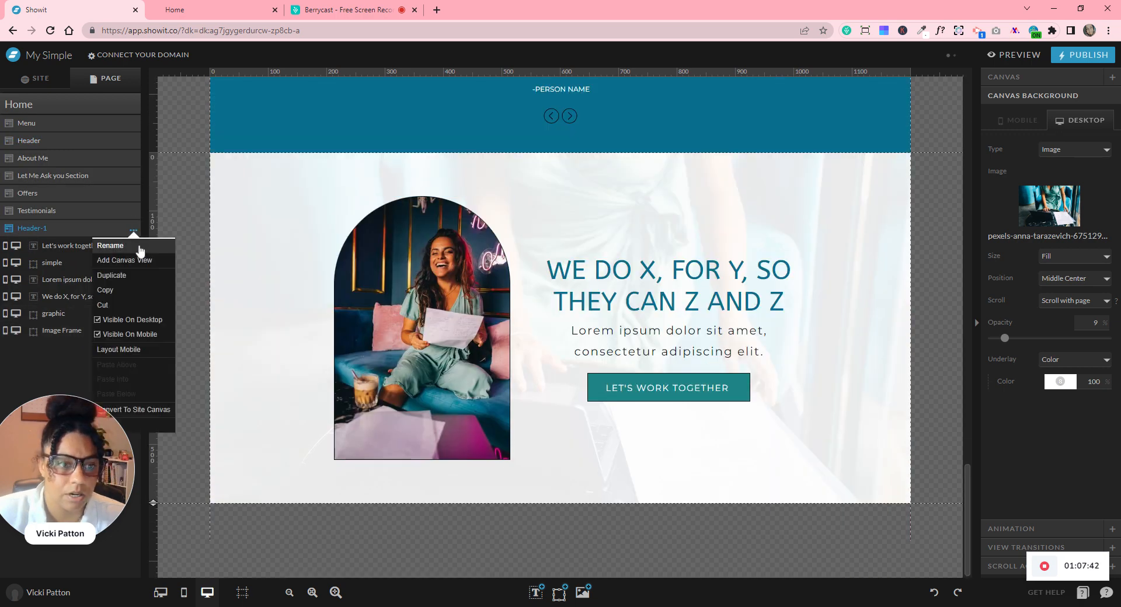
{"action": "left_click", "coordinate": [138, 246]}
{"action": "type", "text": "CTA"}
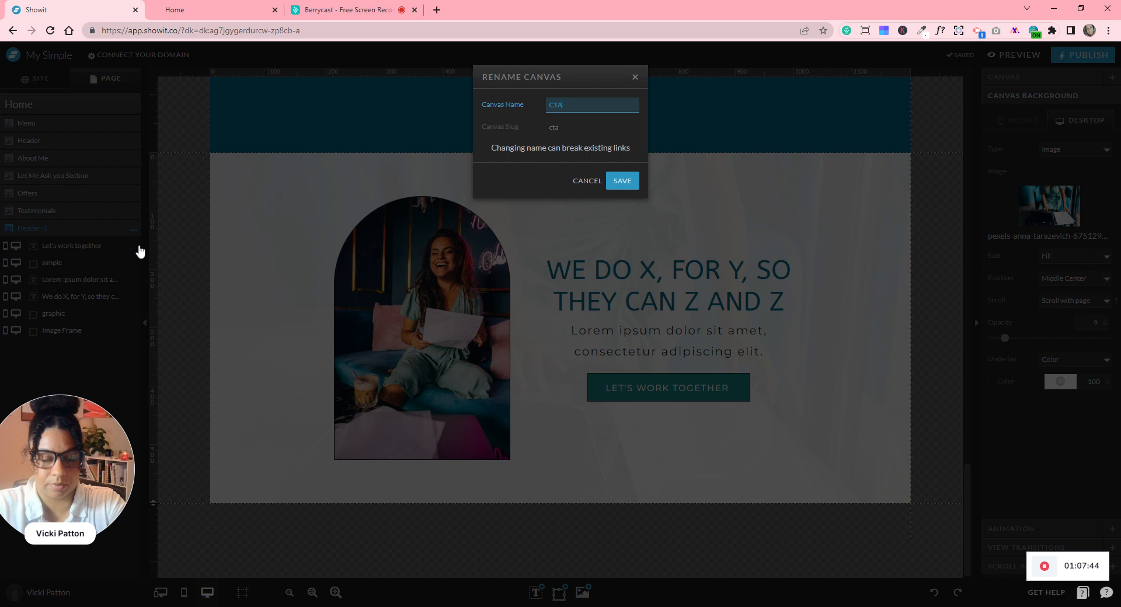
{"action": "key", "text": "Return"}
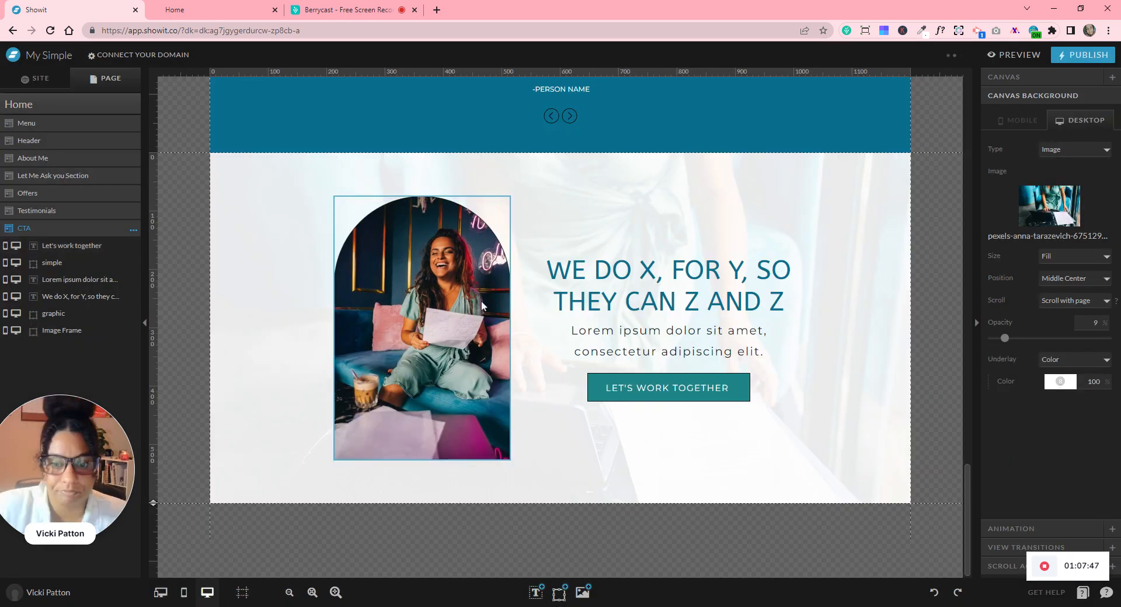
- Delete the arched photo and its graphic, and centre the heading, text and button horizontally
{"action": "left_click_drag", "start_coordinate": [296, 246], "coordinate": [445, 436]}
{"action": "key", "text": "Delete"}
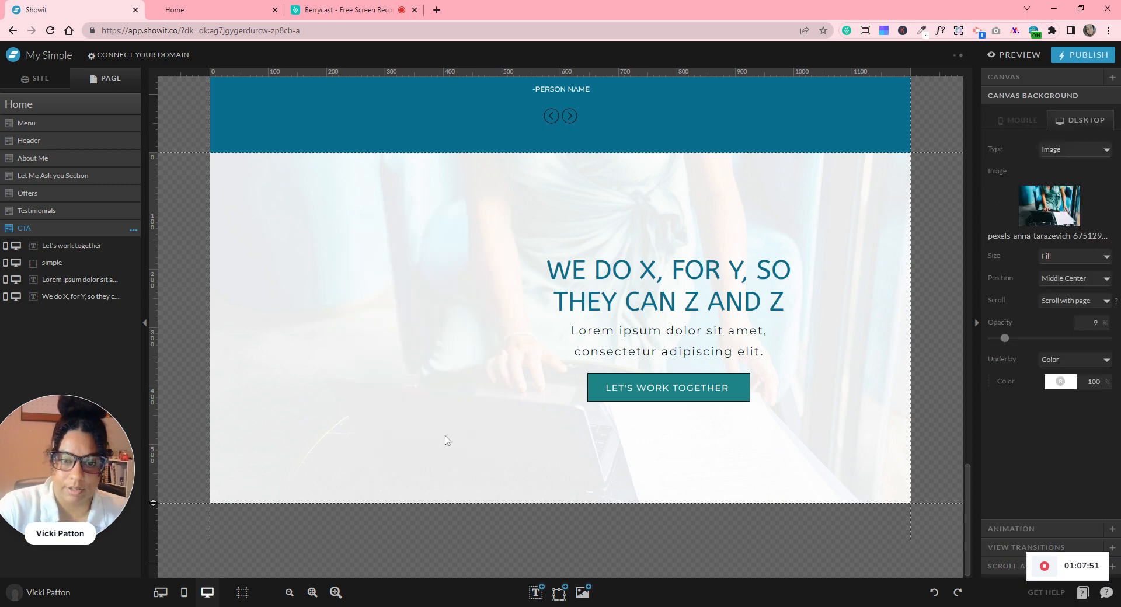
{"action": "left_click_drag", "start_coordinate": [612, 182], "coordinate": [672, 432]}
{"action": "left_click", "coordinate": [1018, 131]}
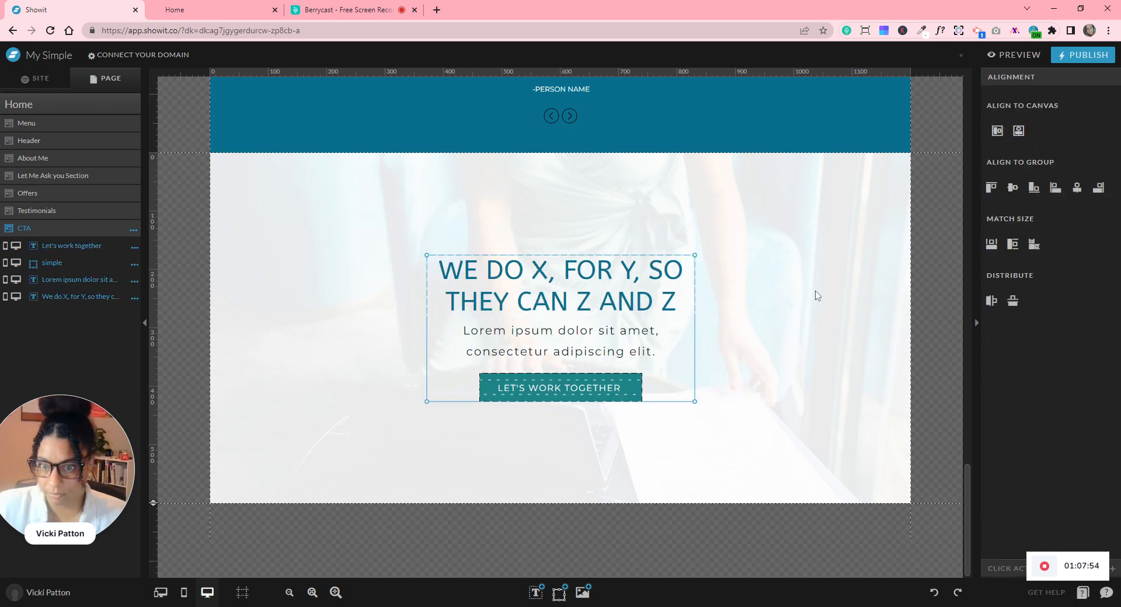
{"action": "left_click", "coordinate": [711, 255]}
- Raise the text group, shorten the CTA section to 457, and centre the group vertically
{"action": "left_click_drag", "start_coordinate": [572, 198], "coordinate": [595, 441]}
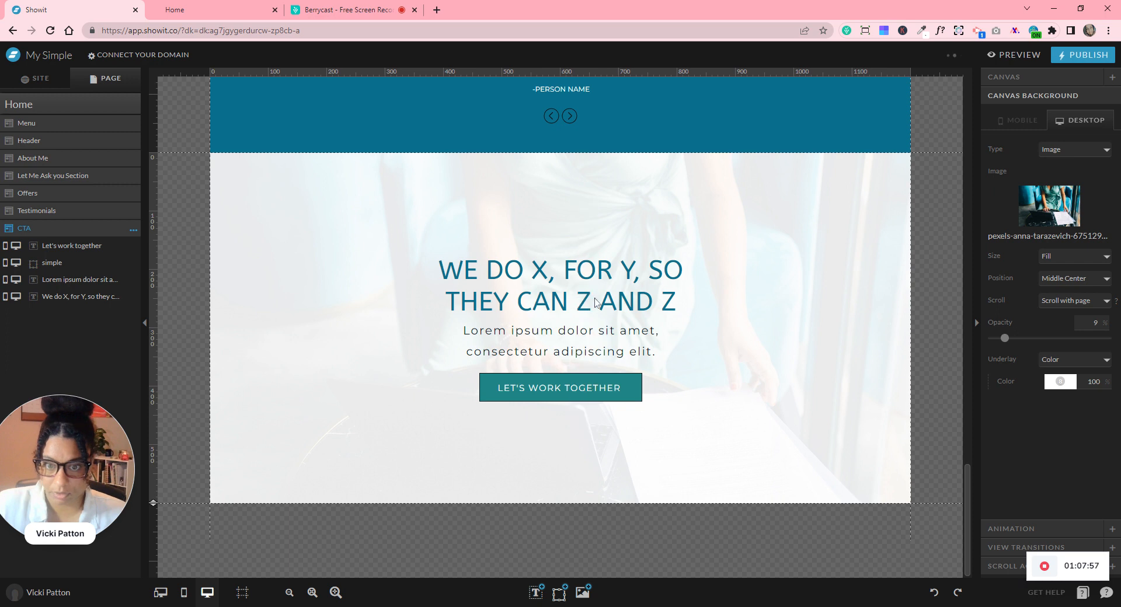
{"action": "left_click_drag", "start_coordinate": [594, 271], "coordinate": [592, 238]}
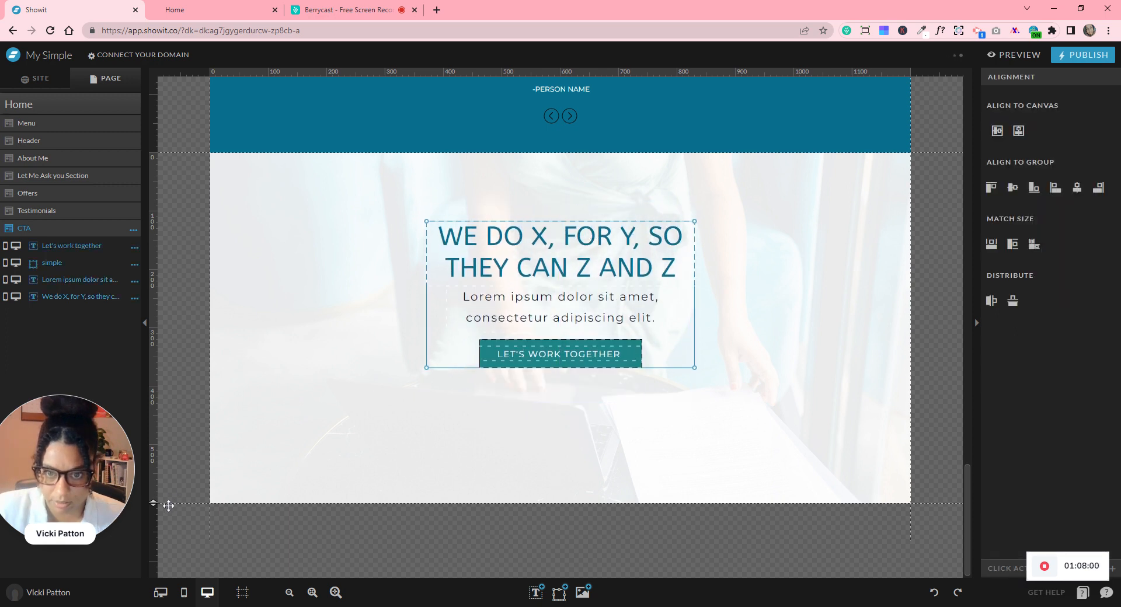
{"action": "left_click_drag", "start_coordinate": [168, 444], "coordinate": [169, 420]}
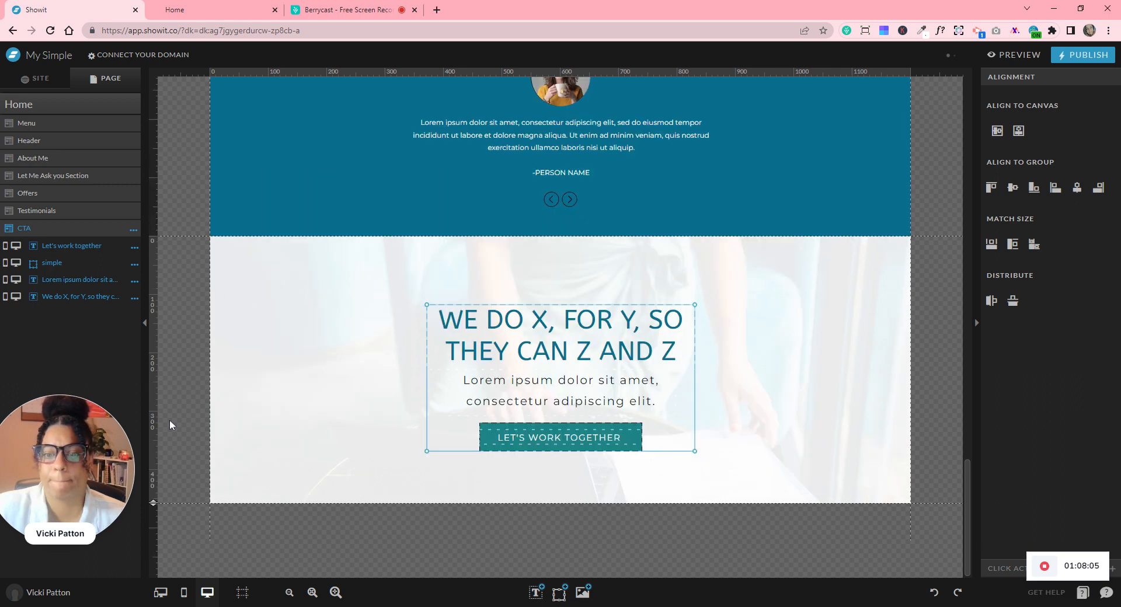
{"action": "left_click", "coordinate": [314, 361]}
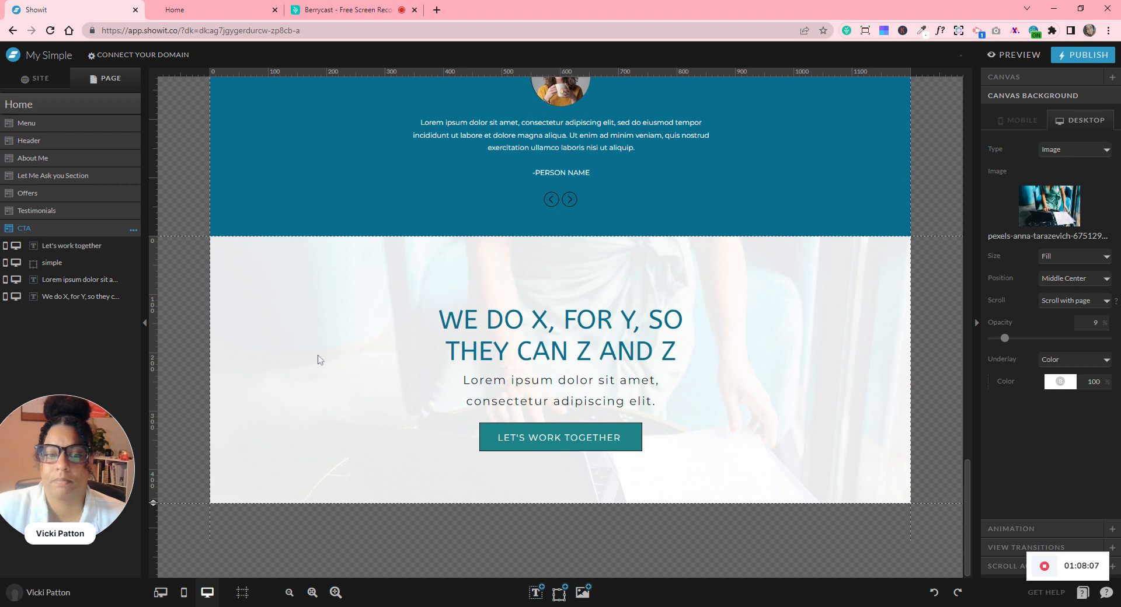
{"action": "left_click_drag", "start_coordinate": [718, 396], "coordinate": [716, 469]}
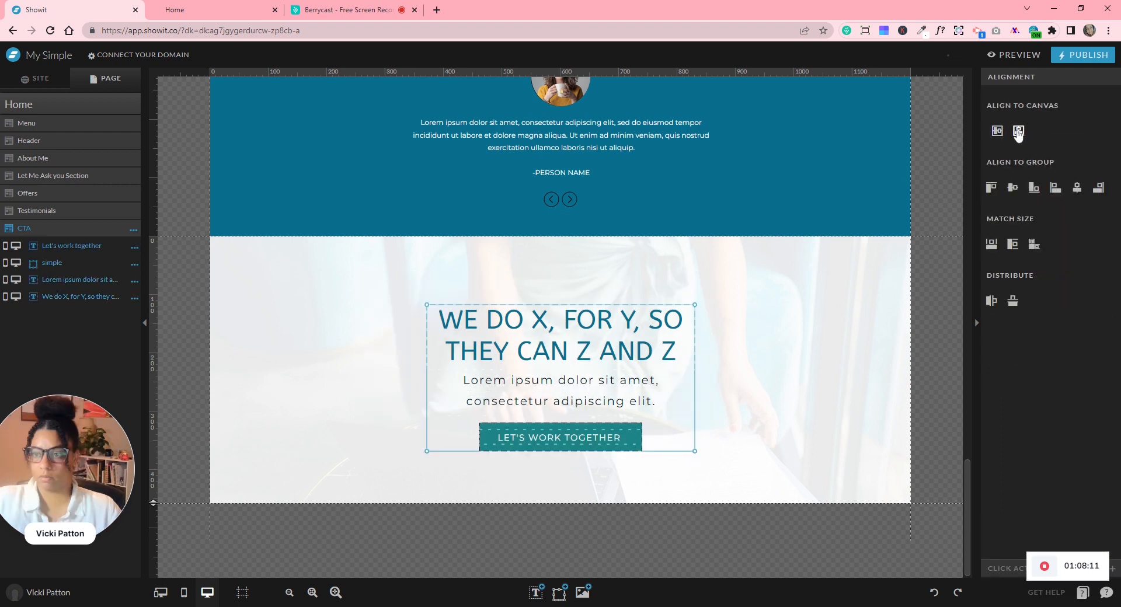
{"action": "left_click", "coordinate": [1019, 131]}
{"action": "left_click", "coordinate": [921, 309]}
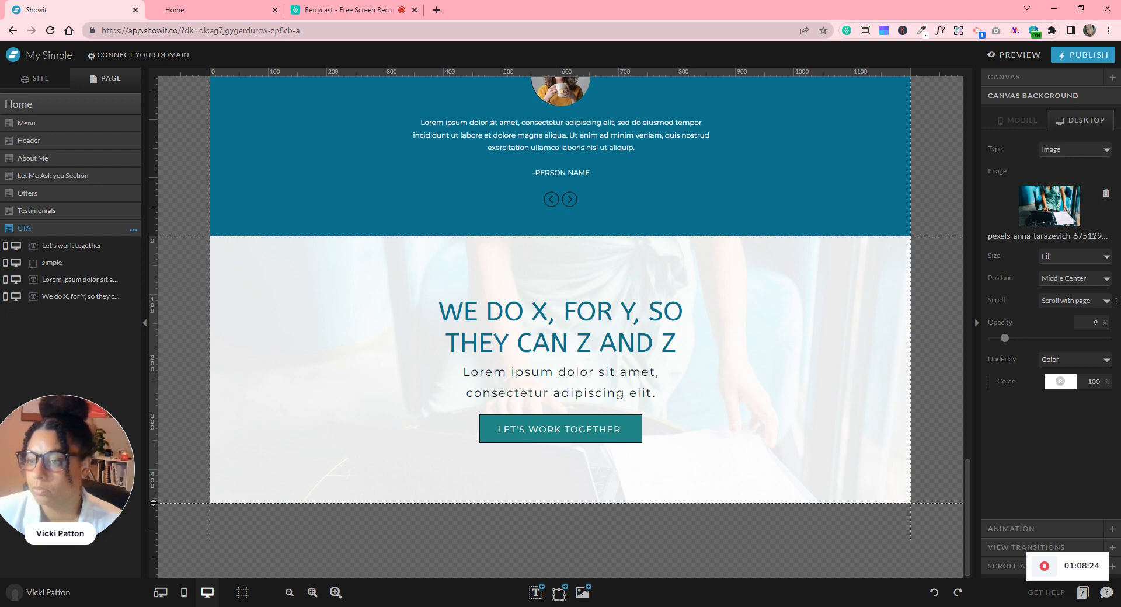
- Give the CTA section a new photo from the Calista Rose folder with Fixed scrolling
{"action": "left_click", "coordinate": [1050, 219]}
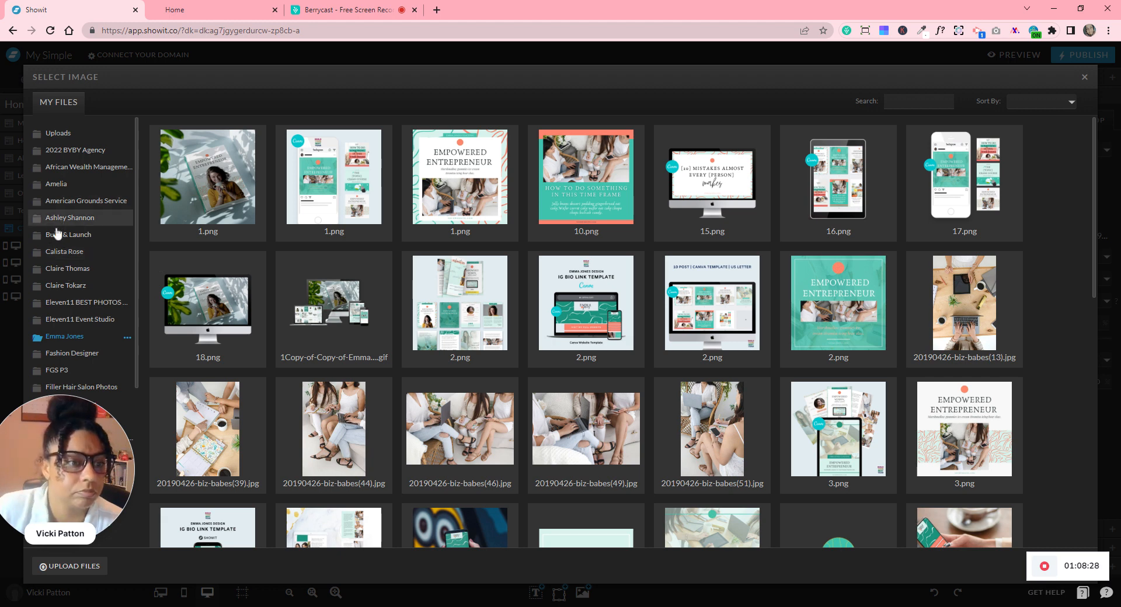
{"action": "left_click", "coordinate": [59, 255]}
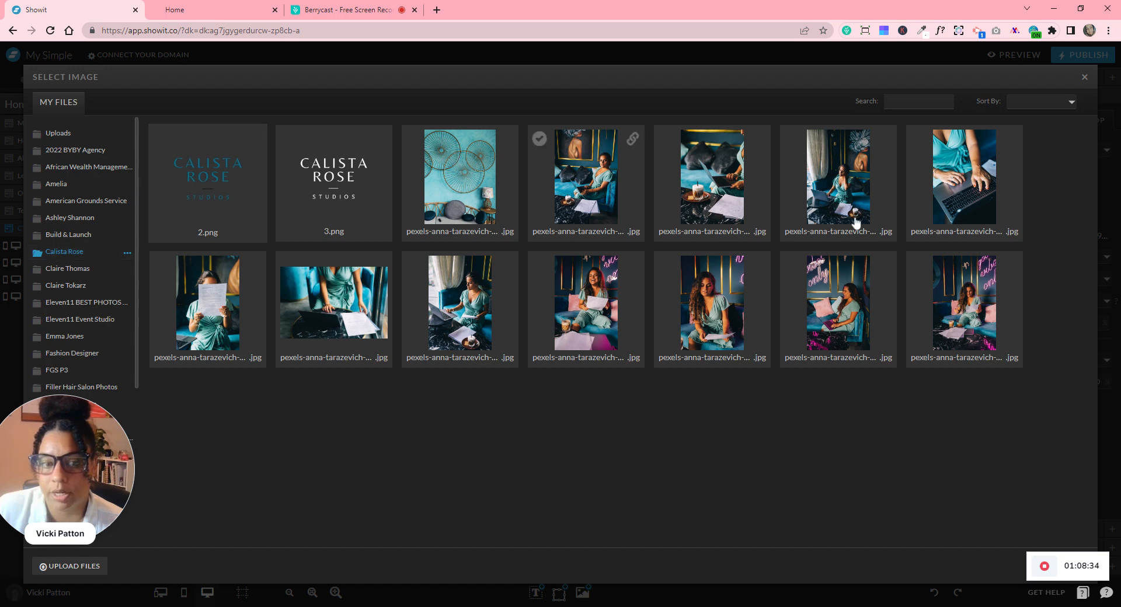
{"action": "left_click", "coordinate": [913, 358]}
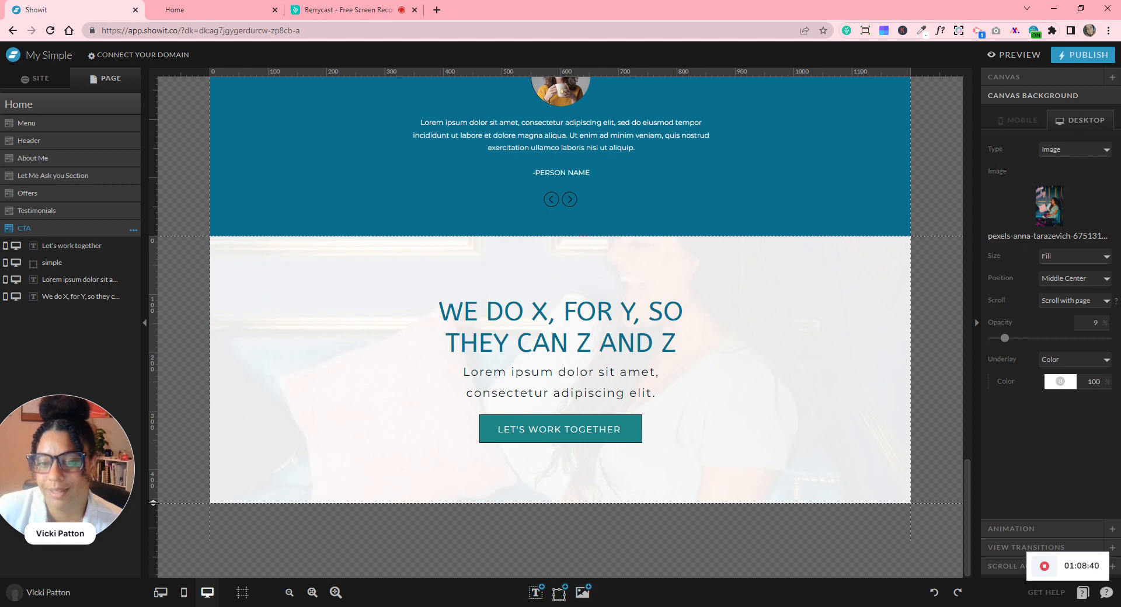
{"action": "left_click", "coordinate": [1077, 301]}
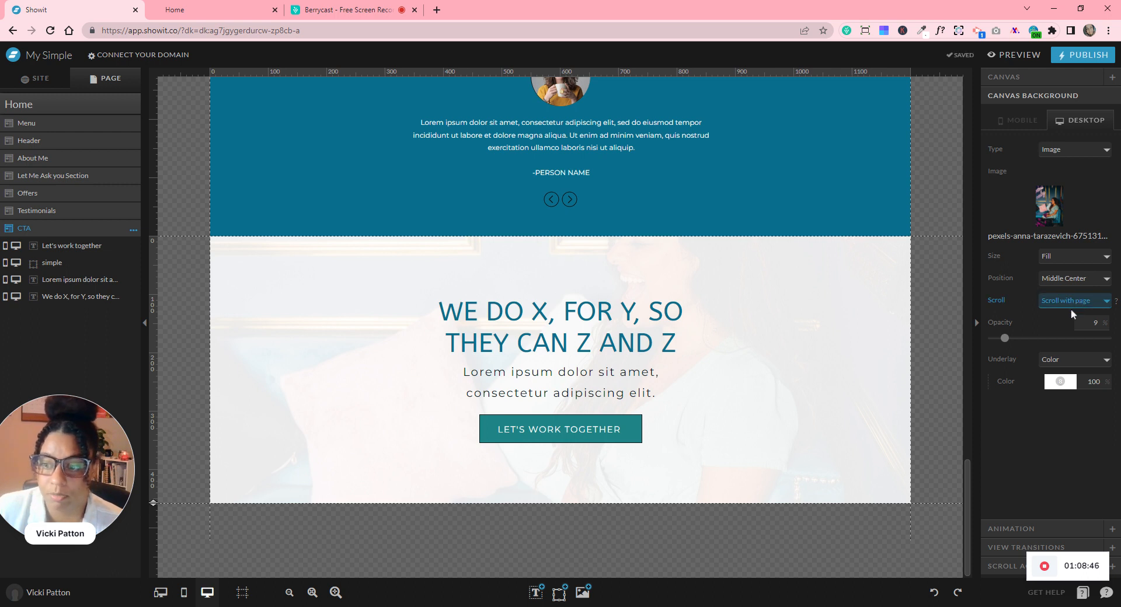
{"action": "left_click", "coordinate": [1061, 333]}
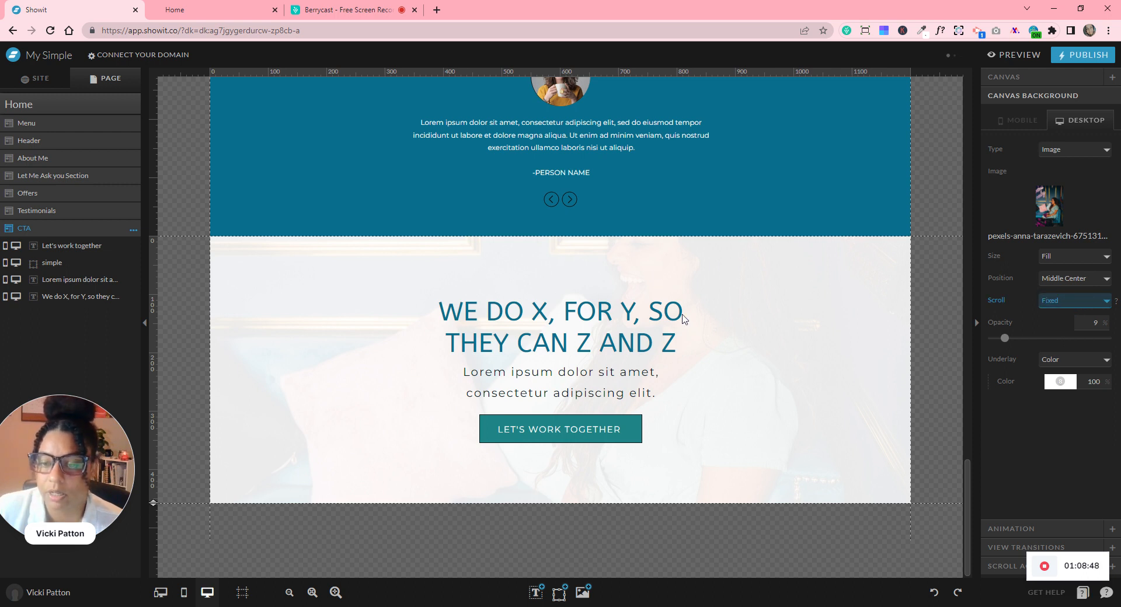
- Set the Header background scroll to Fixed and preview the desktop site
{"action": "scroll", "coordinate": [715, 334], "scroll_direction": "up", "scroll_amount": 5}
{"action": "scroll", "coordinate": [715, 334], "scroll_direction": "up", "scroll_amount": 15}
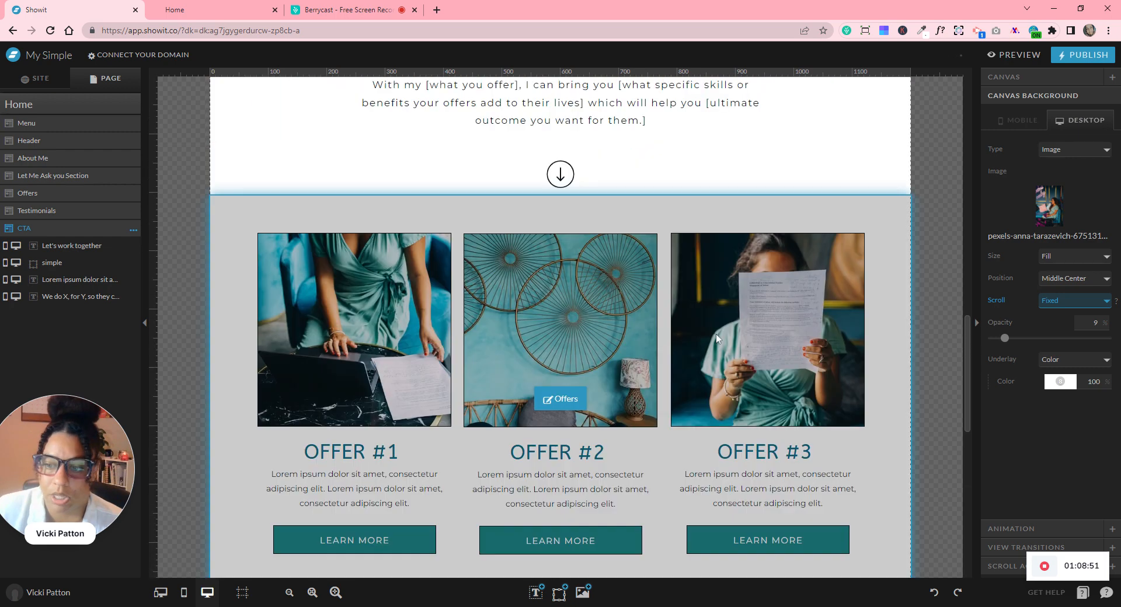
{"action": "scroll", "coordinate": [716, 339], "scroll_direction": "up", "scroll_amount": 2}
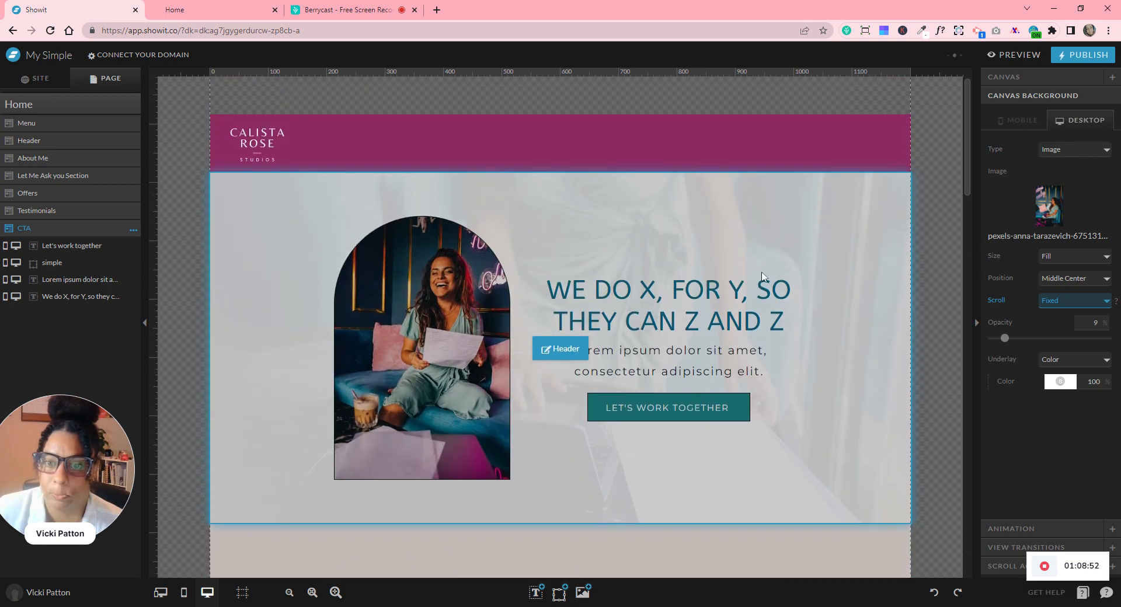
{"action": "left_click", "coordinate": [816, 198]}
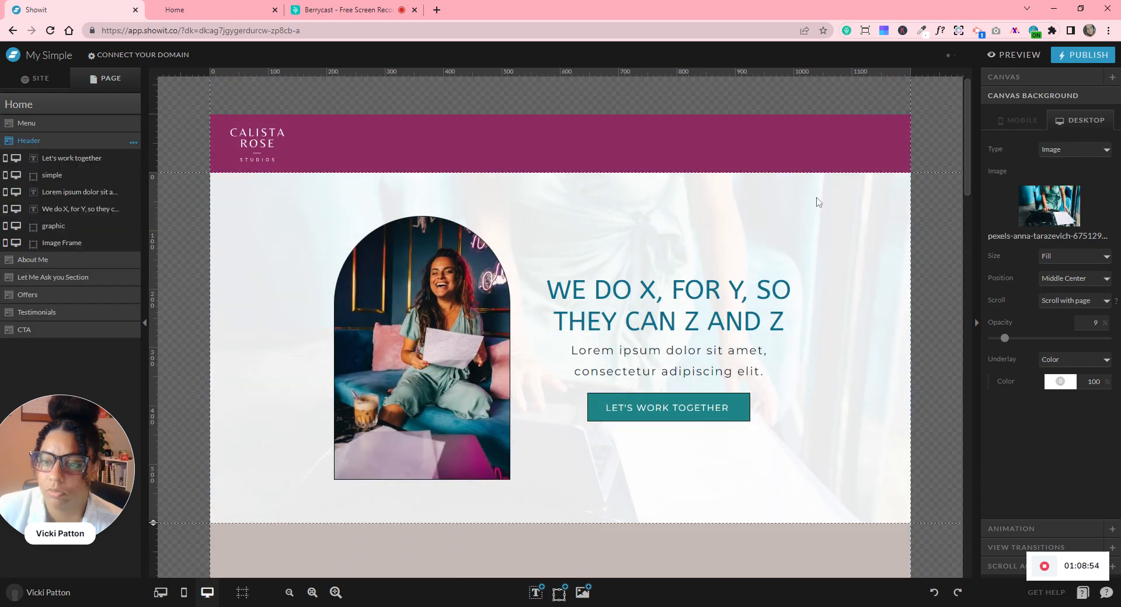
{"action": "left_click", "coordinate": [1058, 307]}
{"action": "left_click", "coordinate": [1043, 324]}
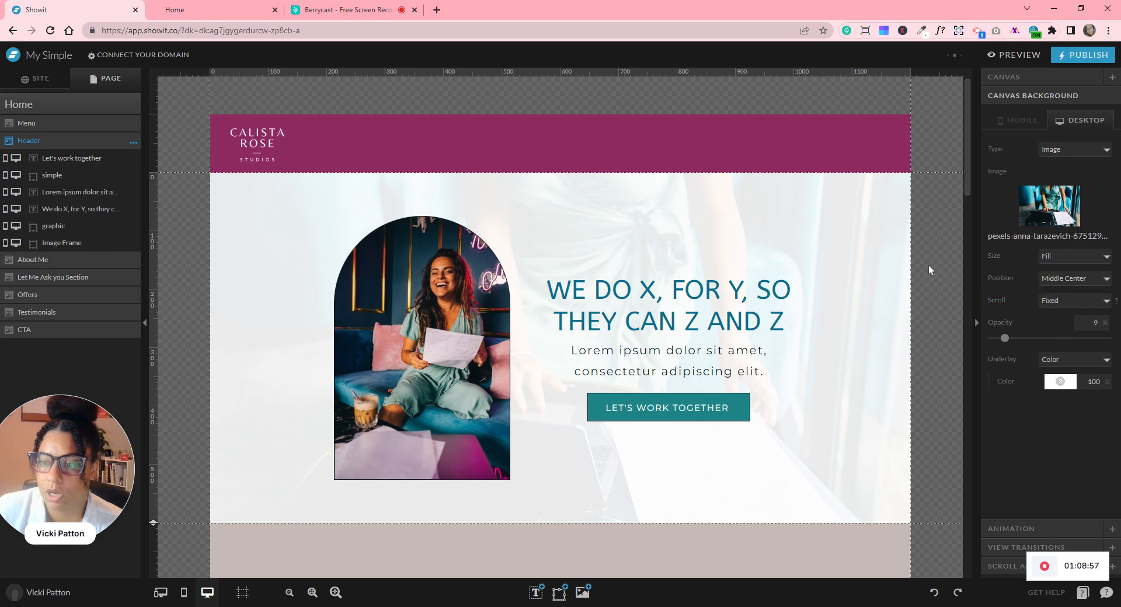
{"action": "left_click", "coordinate": [1017, 55]}
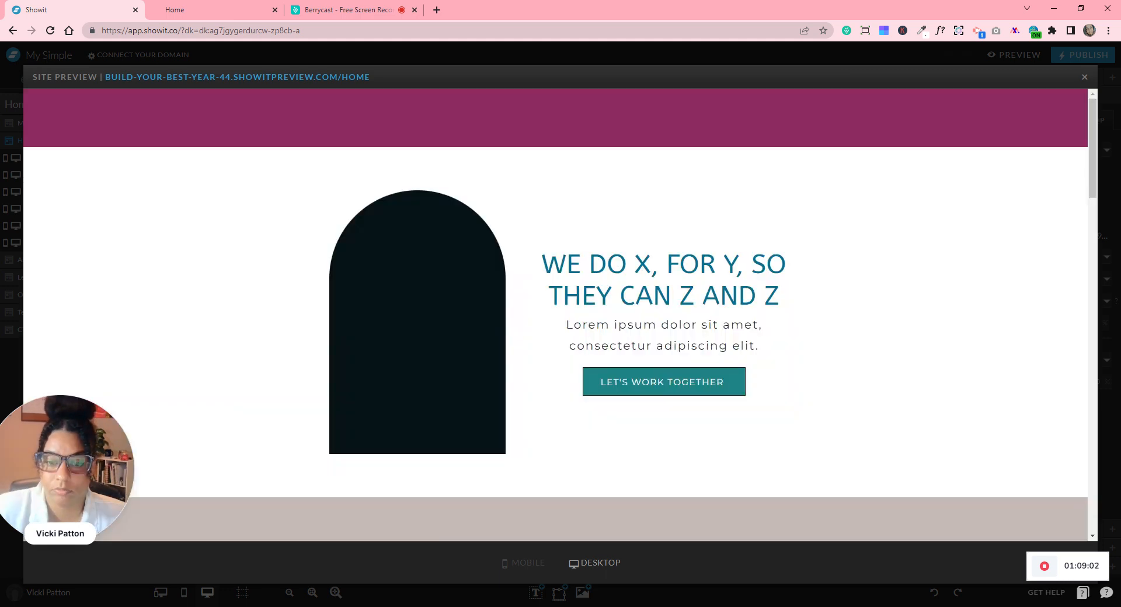
{"action": "scroll", "coordinate": [777, 352], "scroll_direction": "down", "scroll_amount": 5}
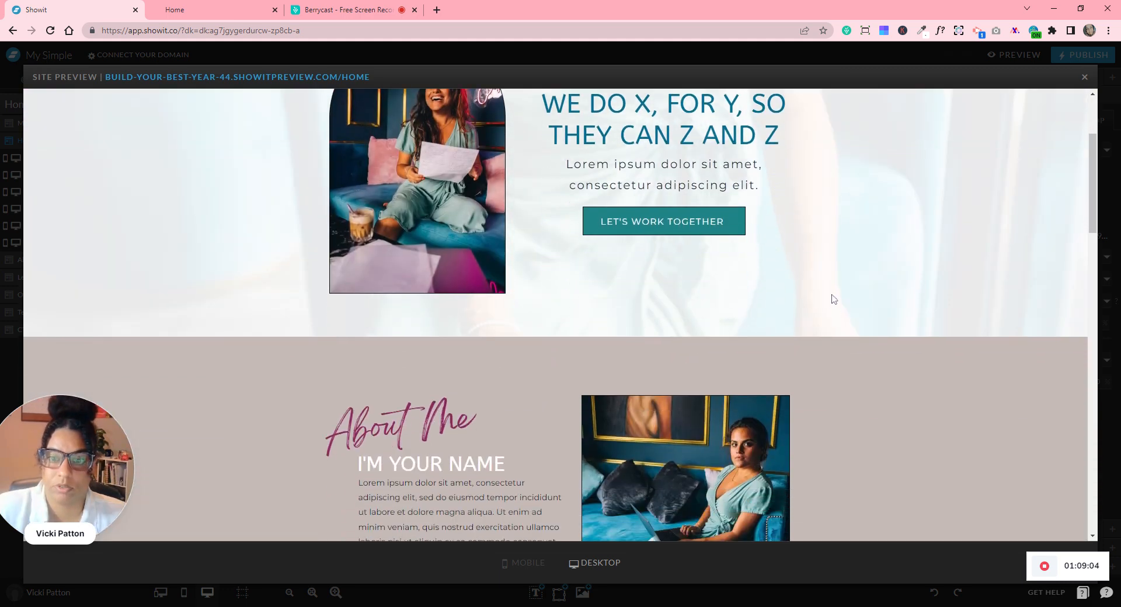
{"action": "scroll", "coordinate": [842, 333], "scroll_direction": "up", "scroll_amount": 5}
{"action": "scroll", "coordinate": [855, 327], "scroll_direction": "down", "scroll_amount": 5}
{"action": "scroll", "coordinate": [859, 329], "scroll_direction": "down", "scroll_amount": 15}
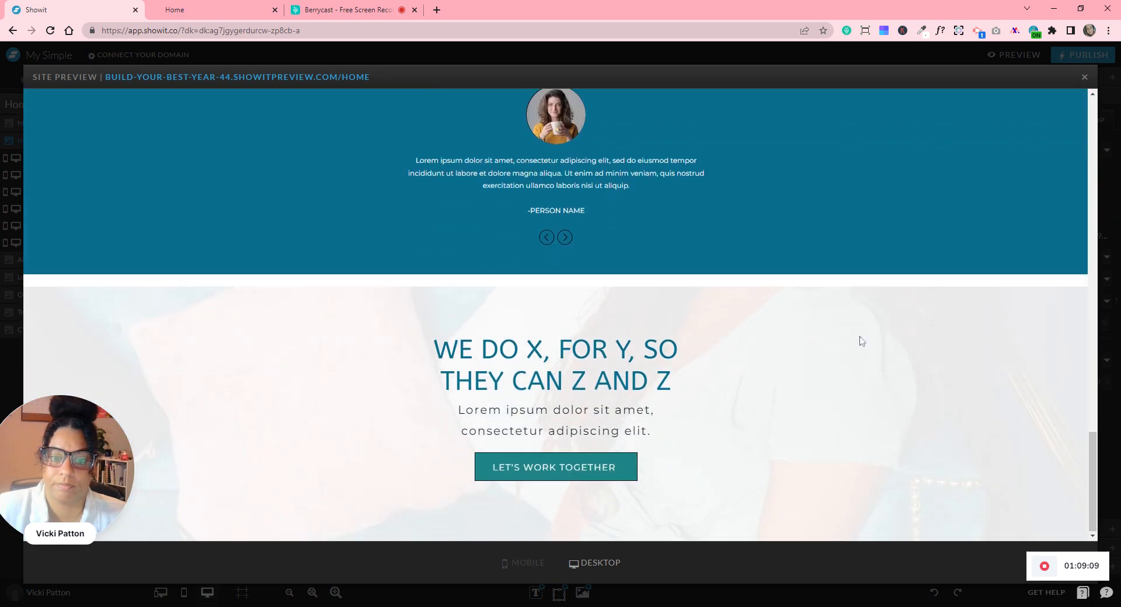
{"action": "scroll", "coordinate": [864, 345], "scroll_direction": "up", "scroll_amount": 20}
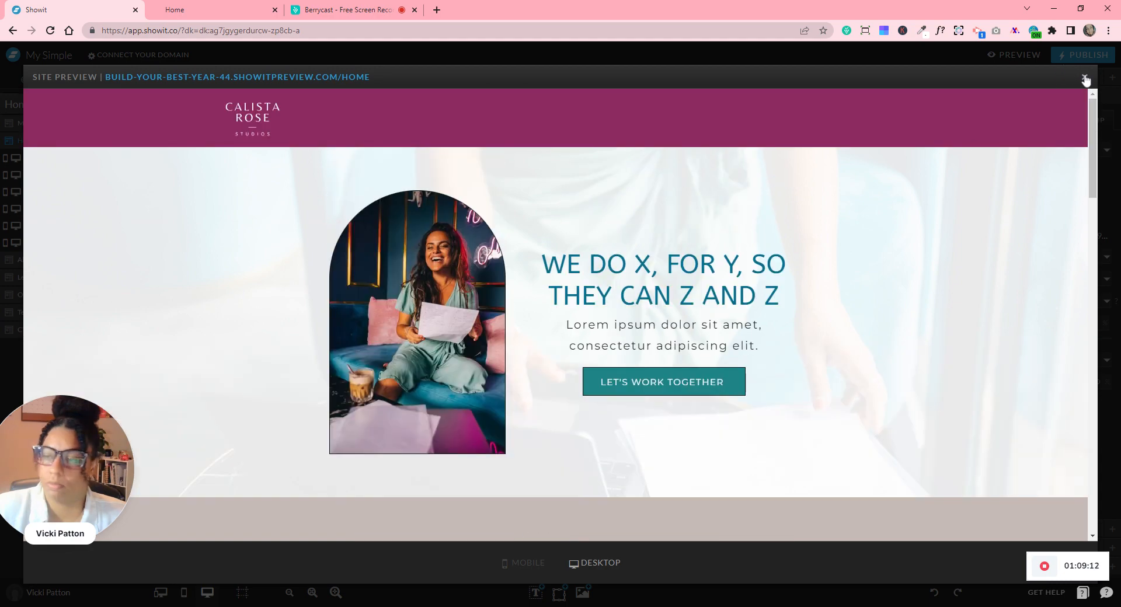
{"action": "left_click", "coordinate": [1084, 77]}
{"action": "scroll", "coordinate": [731, 415], "scroll_direction": "down", "scroll_amount": 10}
{"action": "scroll", "coordinate": [733, 412], "scroll_direction": "down", "scroll_amount": 10}
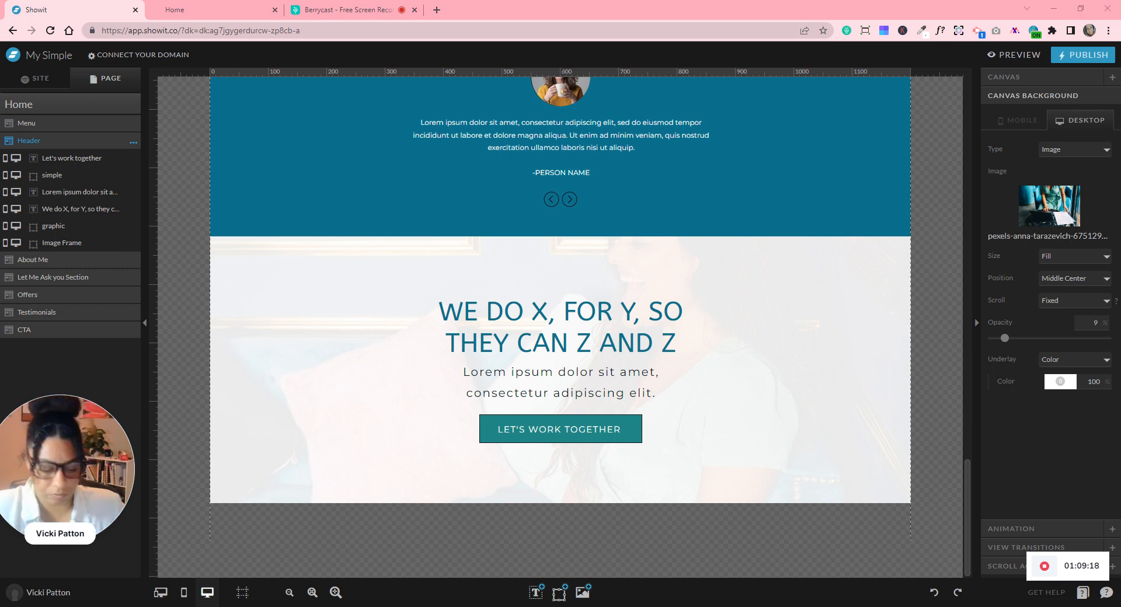
- Replace the CTA heading text with 'THIS IS YOUR CALL TO ACTION HEADLINER'
{"action": "left_click", "coordinate": [546, 317]}
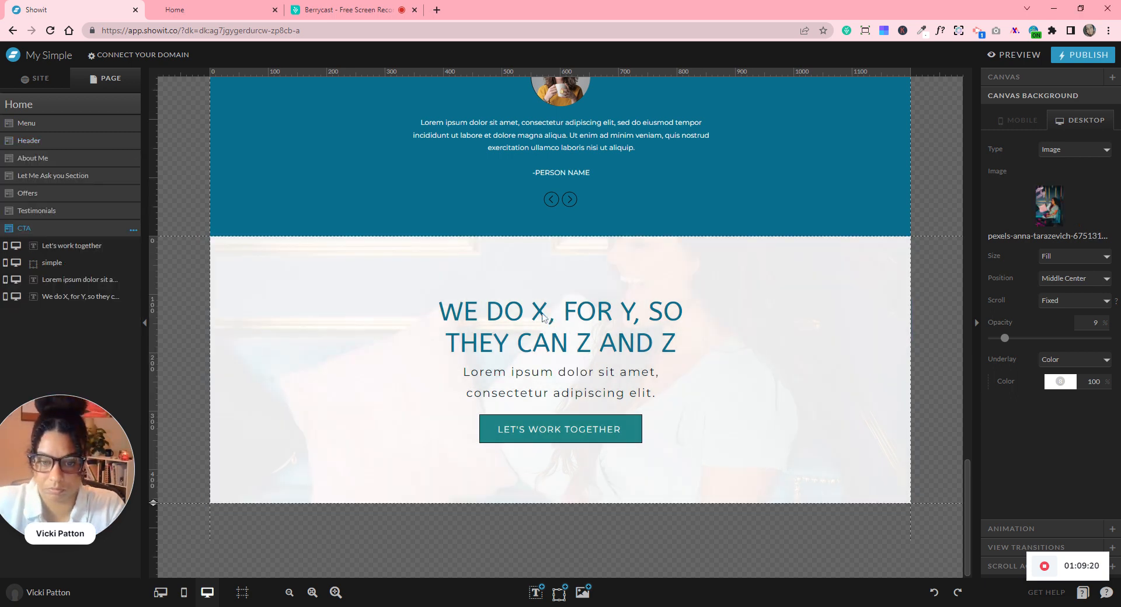
{"action": "left_click", "coordinate": [543, 313]}
{"action": "double_click", "coordinate": [539, 309]}
{"action": "key", "text": "ctrl+a"}
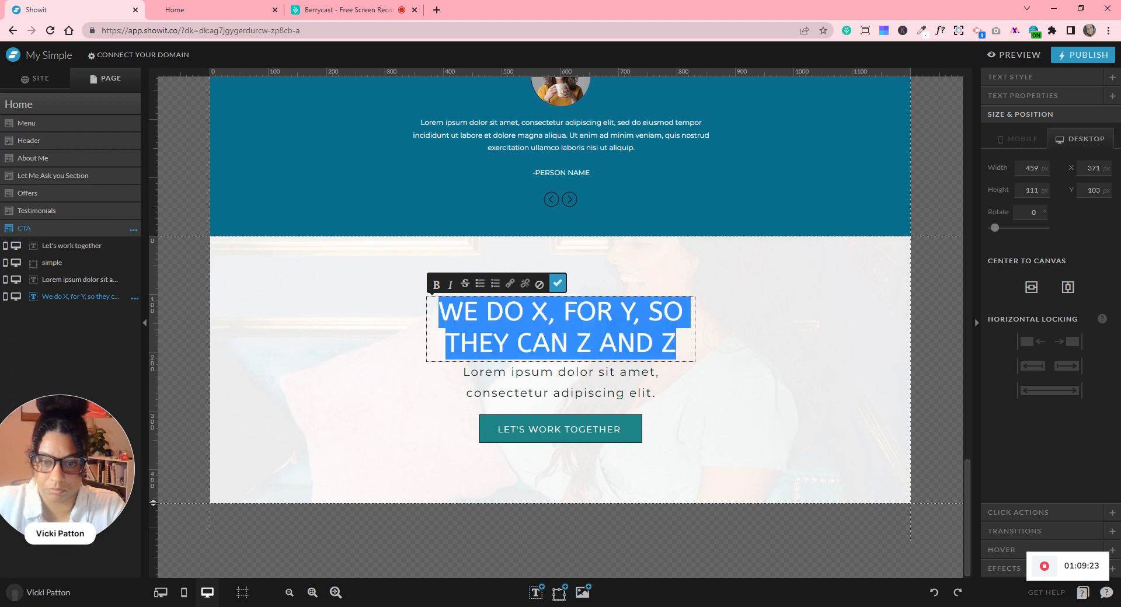
{"action": "type", "text": "THIS IS YOUR CALL TO ACTION"}
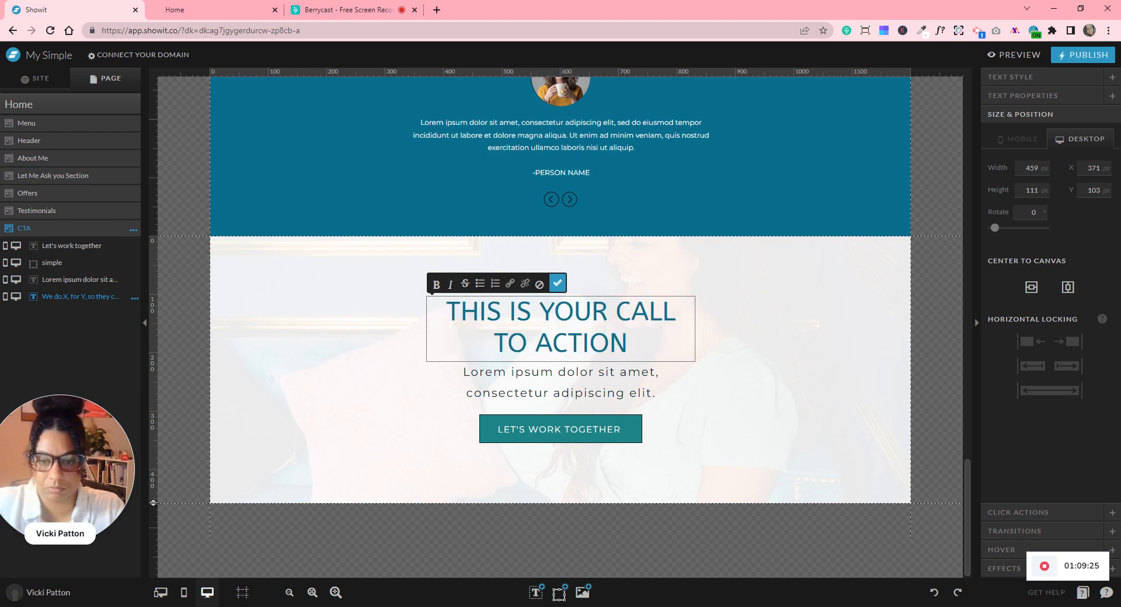
{"action": "left_click", "coordinate": [557, 283]}
- Widen the heading box to 560 and centre it horizontally on the canvas
{"action": "left_click_drag", "start_coordinate": [752, 331], "coordinate": [757, 332]}
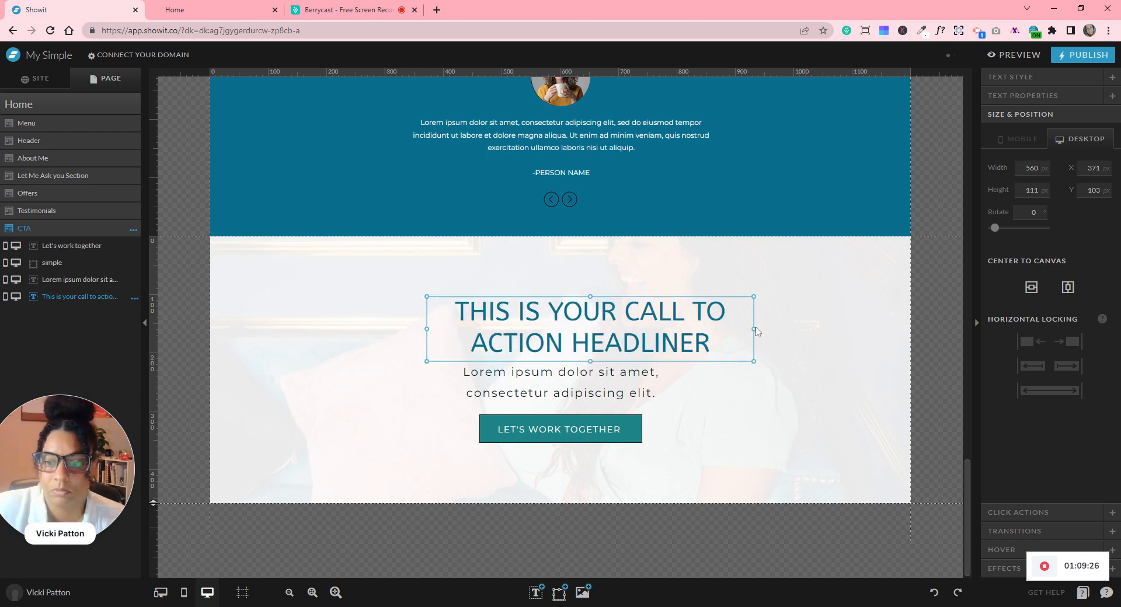
{"action": "left_click", "coordinate": [1068, 287]}
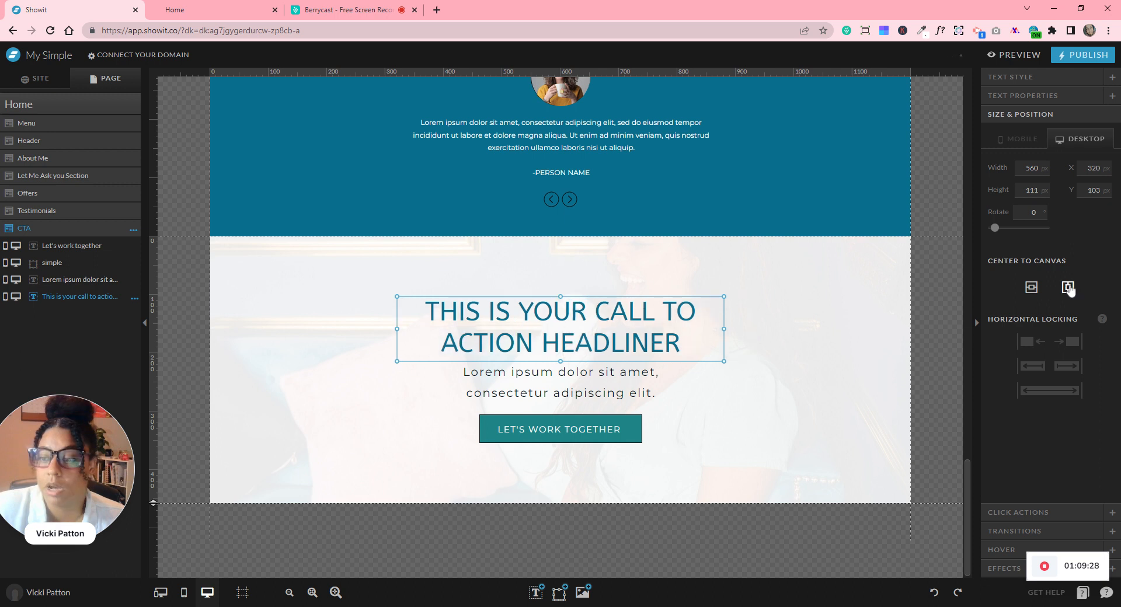
{"action": "left_click", "coordinate": [920, 353]}
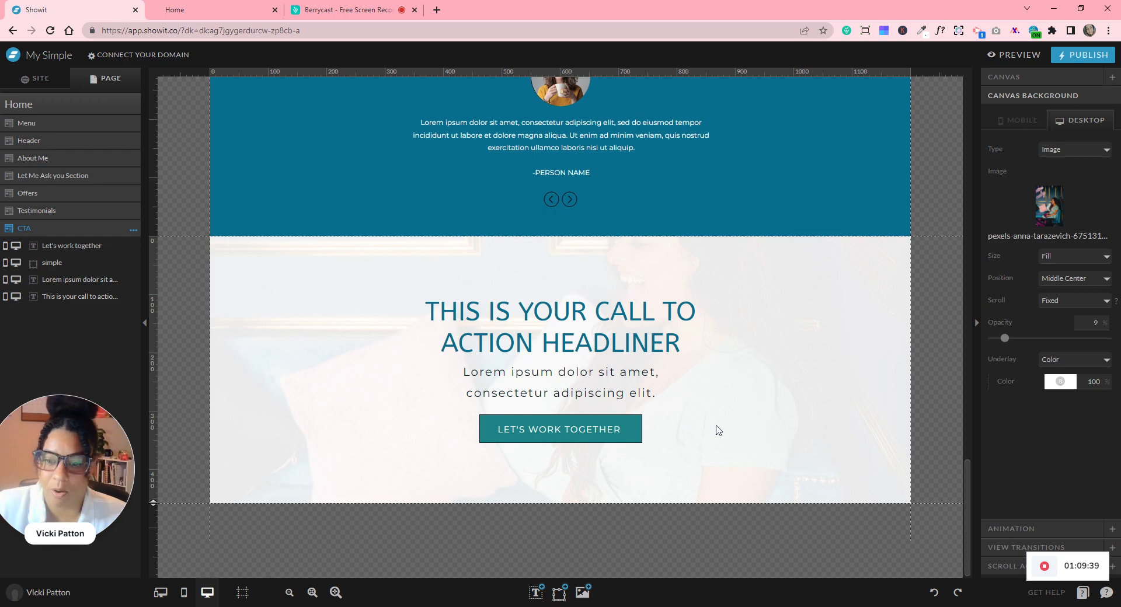
- Scroll through the Home page, then open the Home page's options menu in the Page panel
{"action": "scroll", "coordinate": [731, 443], "scroll_direction": "up", "scroll_amount": 20}
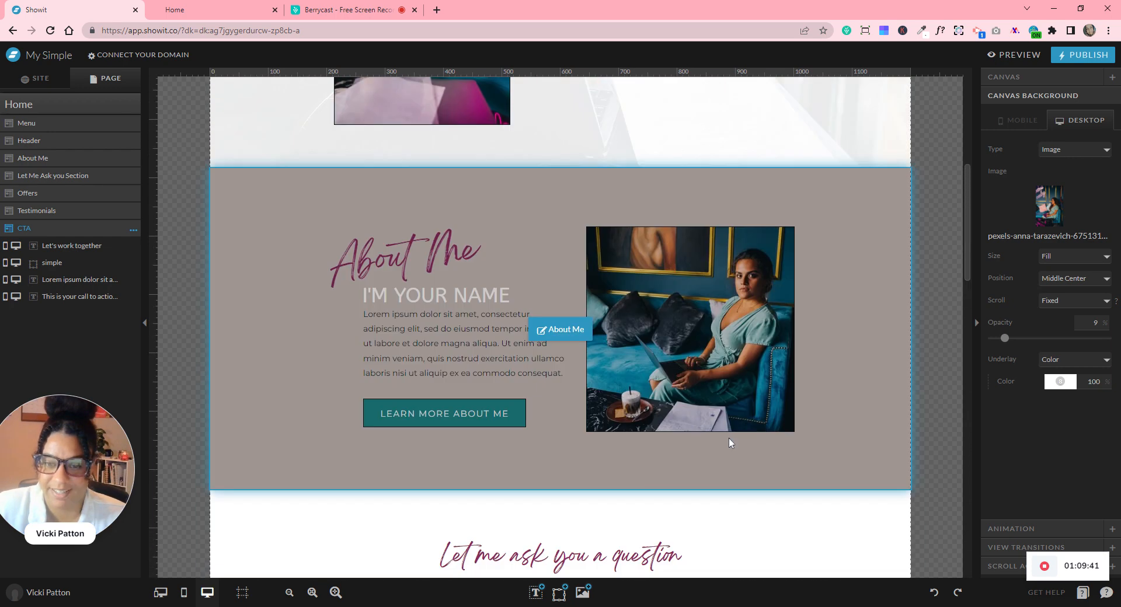
{"action": "scroll", "coordinate": [724, 421], "scroll_direction": "down", "scroll_amount": 5}
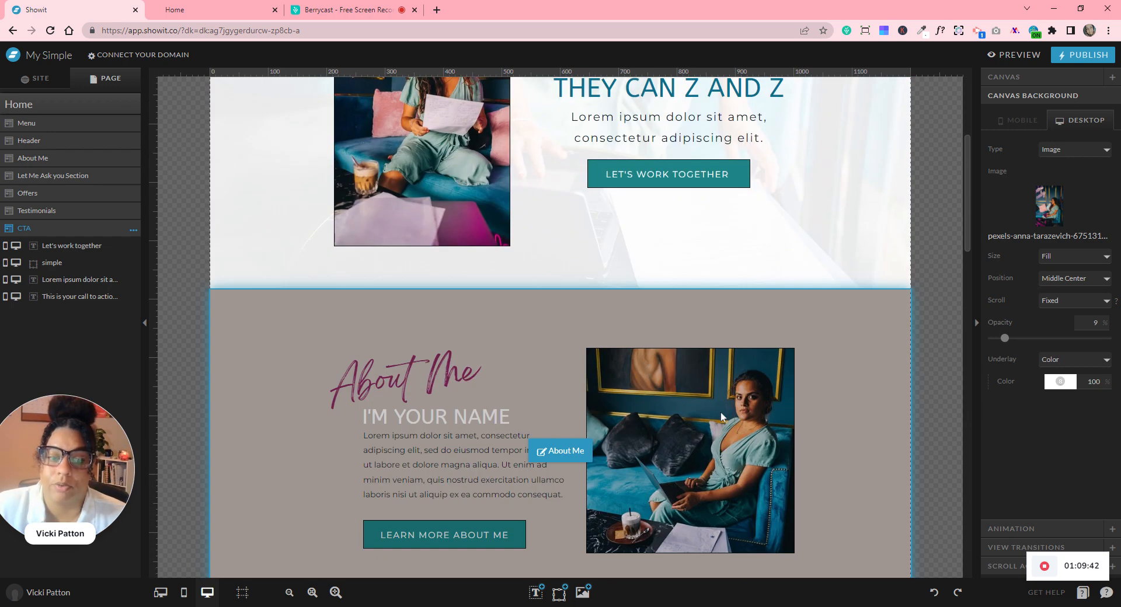
{"action": "scroll", "coordinate": [734, 390], "scroll_direction": "down", "scroll_amount": 3}
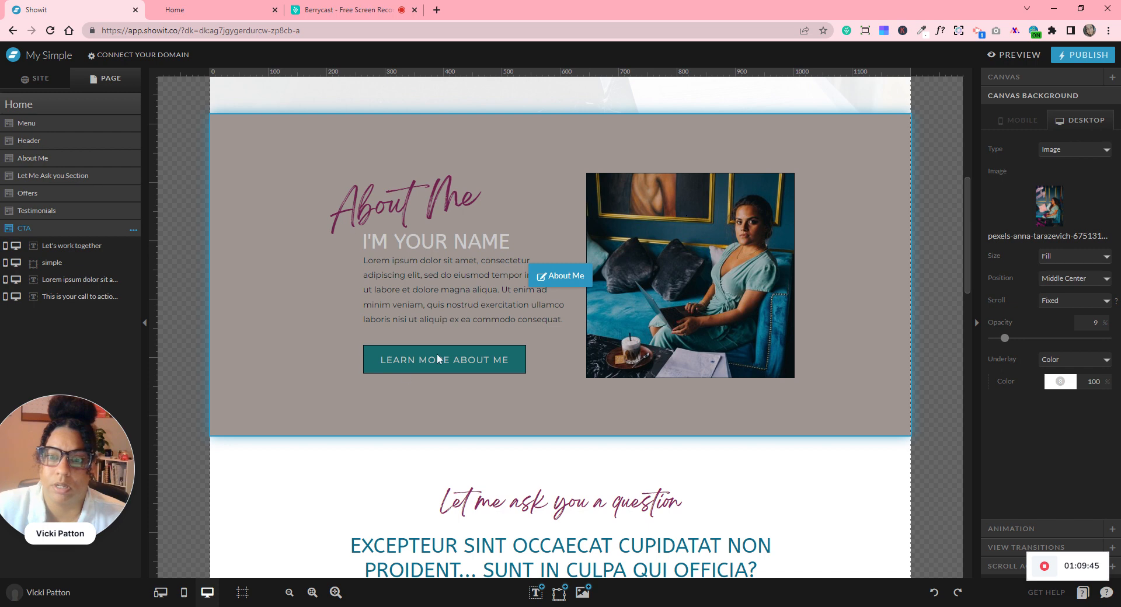
{"action": "scroll", "coordinate": [543, 420], "scroll_direction": "down", "scroll_amount": 20}
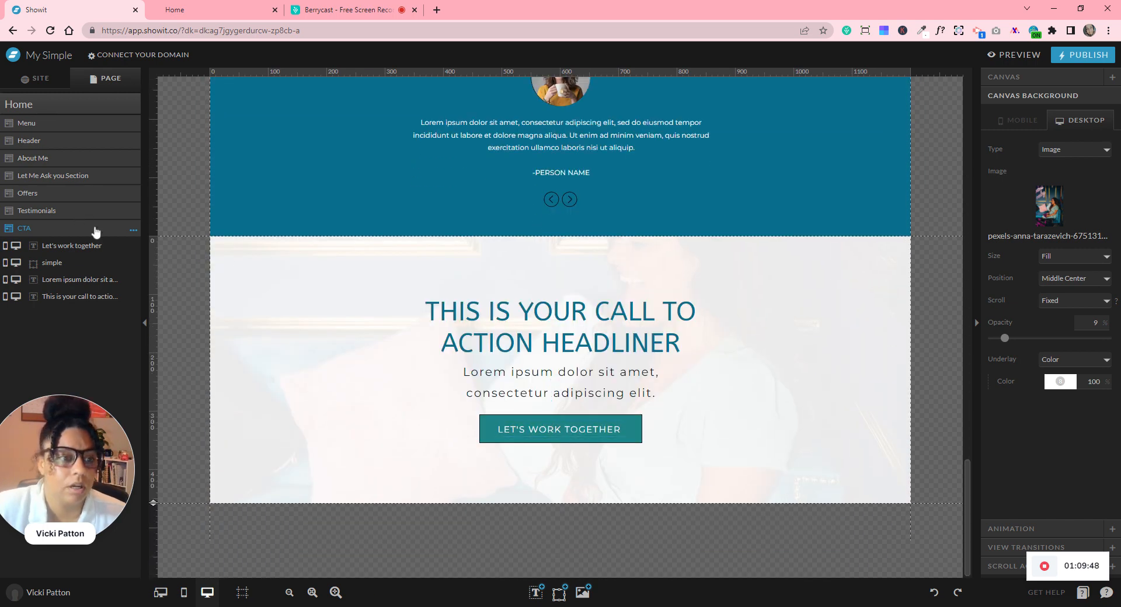
{"action": "left_click", "coordinate": [128, 107]}
{"action": "left_click", "coordinate": [134, 107]}
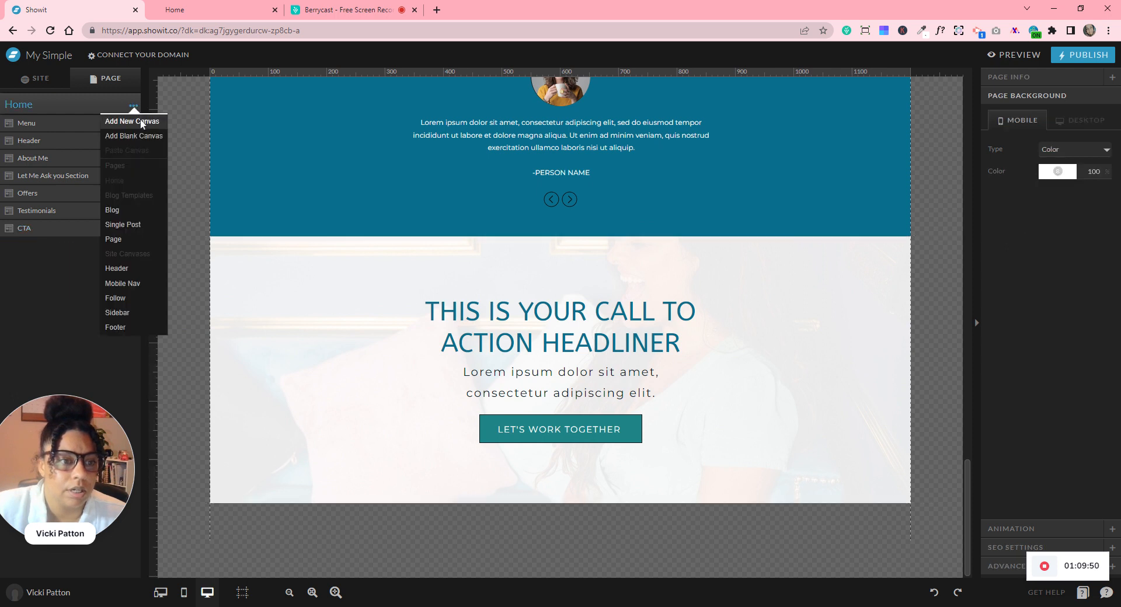
- Add a blank canvas below the CTA section and rename it Footer
{"action": "left_click", "coordinate": [146, 135]}
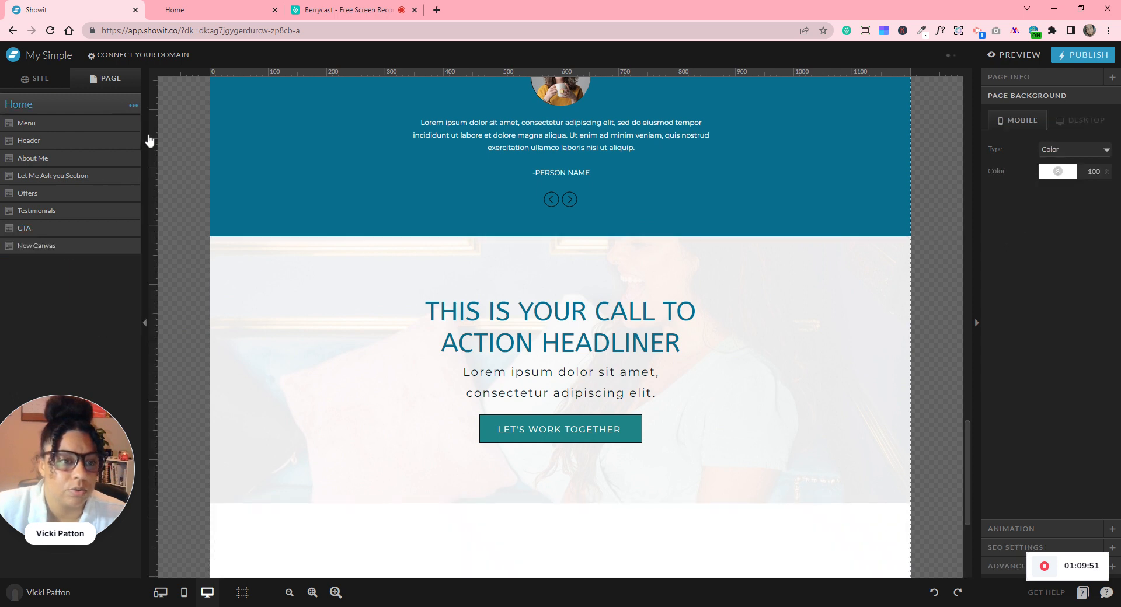
{"action": "left_click", "coordinate": [131, 249]}
{"action": "left_click", "coordinate": [134, 248]}
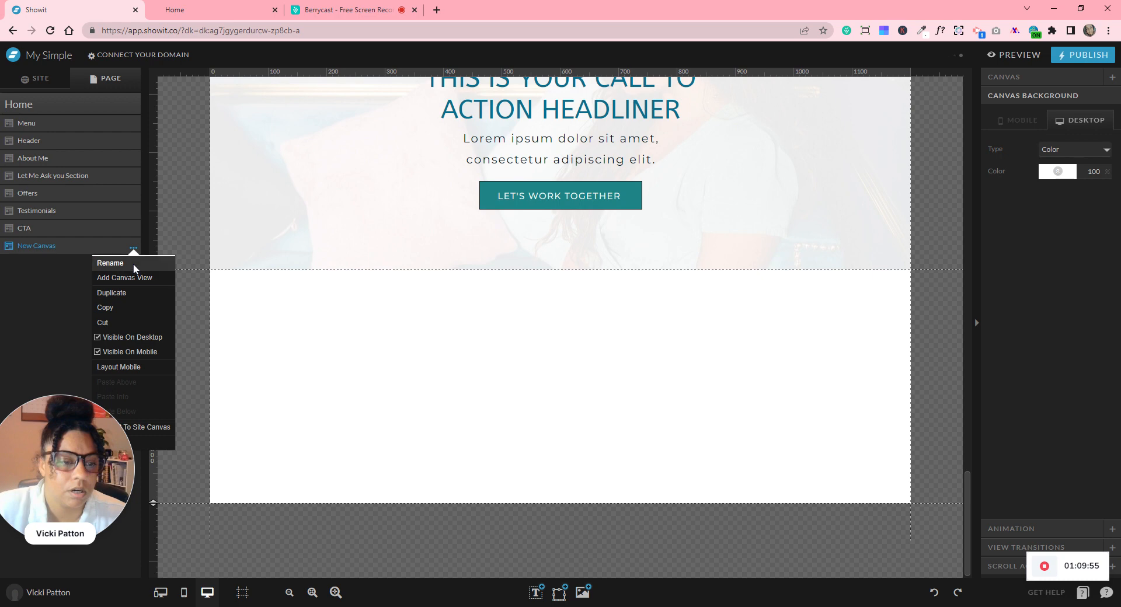
{"action": "left_click", "coordinate": [134, 264]}
{"action": "type", "text": "Footer"}
{"action": "key", "text": "Return"}
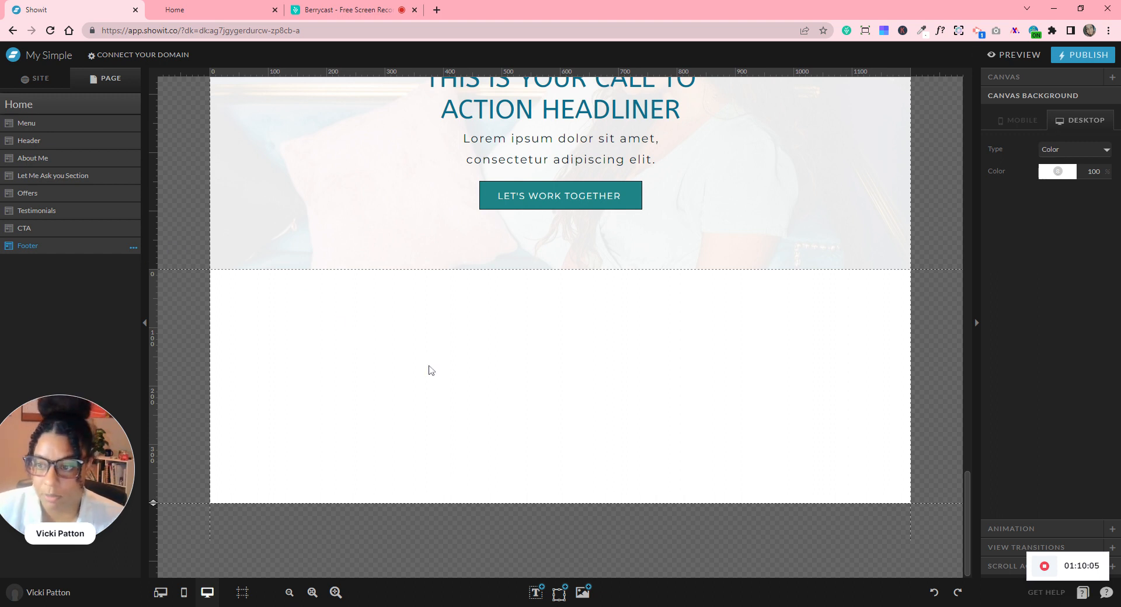
{"action": "scroll", "coordinate": [429, 367], "scroll_direction": "up", "scroll_amount": 15}
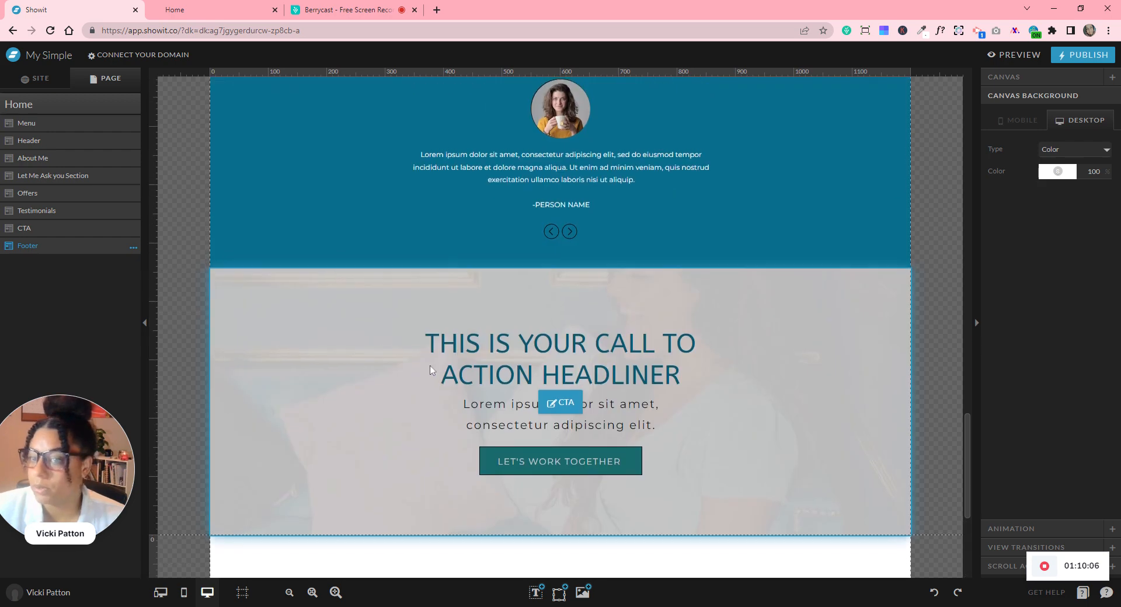
{"action": "scroll", "coordinate": [438, 368], "scroll_direction": "up", "scroll_amount": 10}
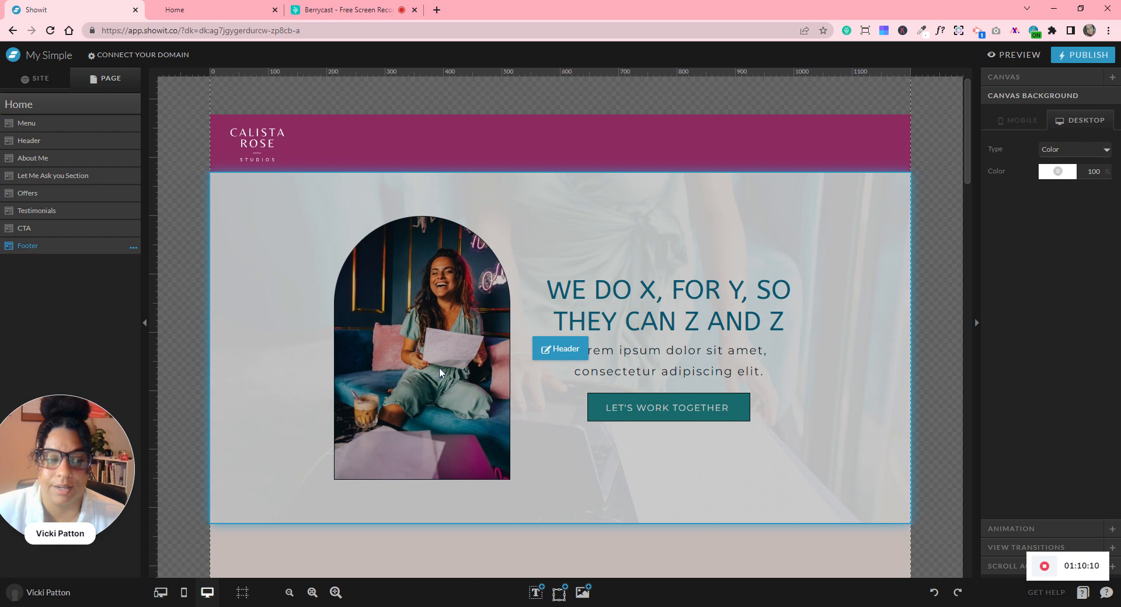
{"action": "scroll", "coordinate": [440, 368], "scroll_direction": "down", "scroll_amount": 9}
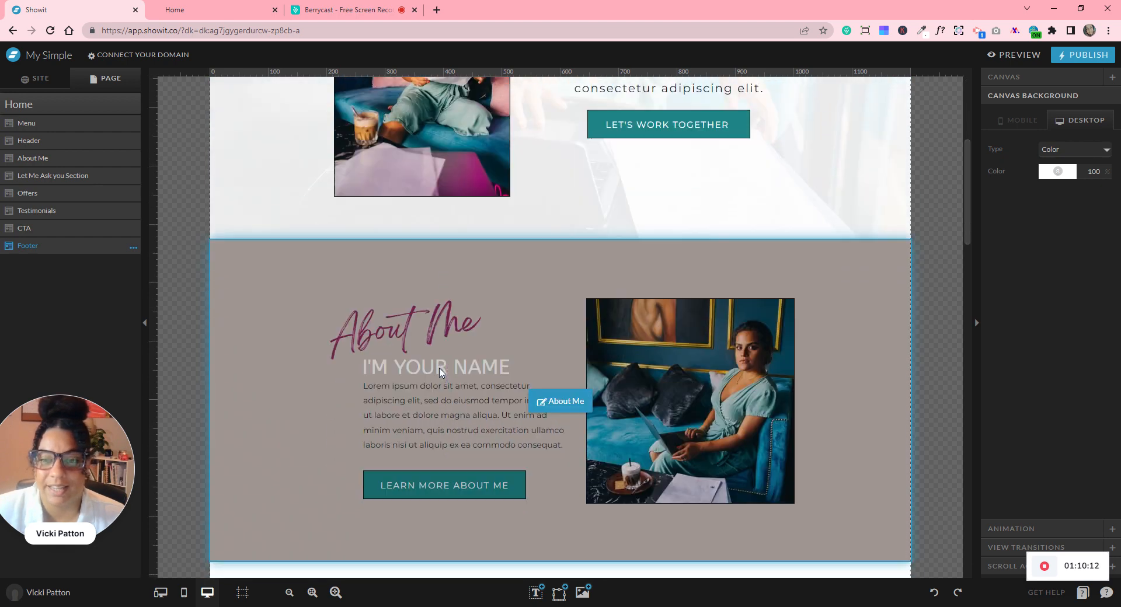
{"action": "scroll", "coordinate": [747, 350], "scroll_direction": "down", "scroll_amount": 15}
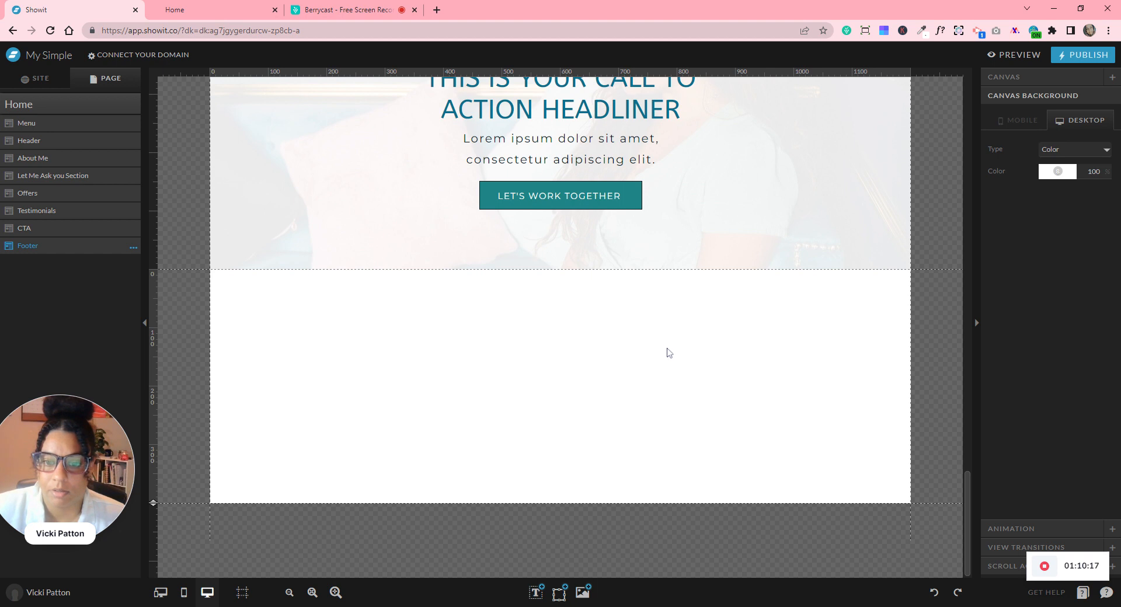
{"action": "scroll", "coordinate": [662, 386], "scroll_direction": "up", "scroll_amount": 1}
{"action": "scroll", "coordinate": [662, 386], "scroll_direction": "down", "scroll_amount": 1}
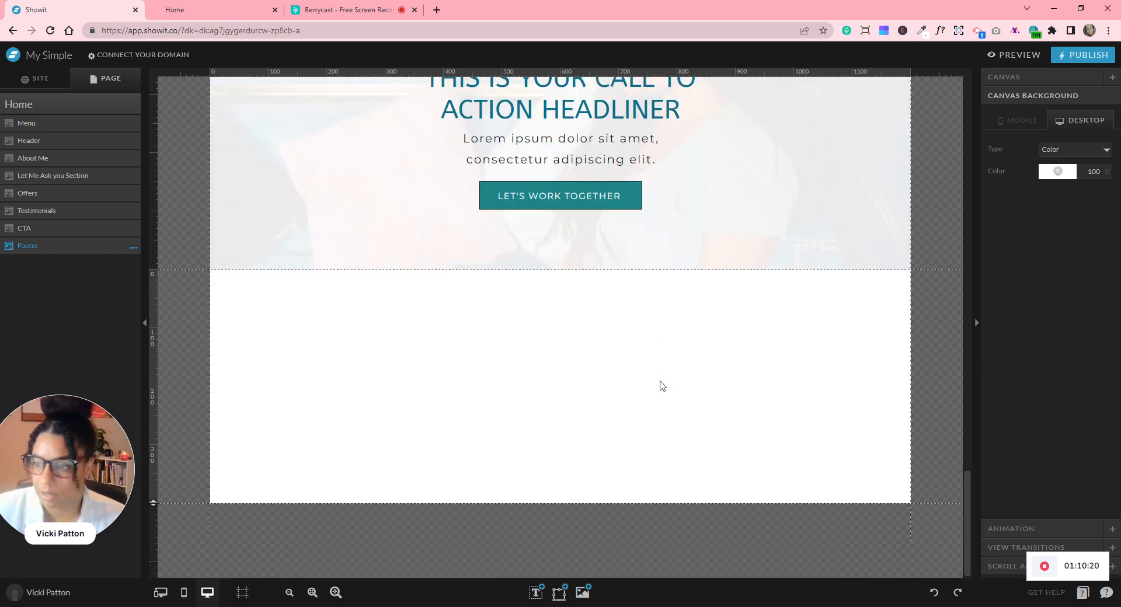
- Give the Footer a deep magenta preset background, shorten its height, and open the Media Library
{"action": "left_click", "coordinate": [1055, 170]}
{"action": "left_click", "coordinate": [1068, 201]}
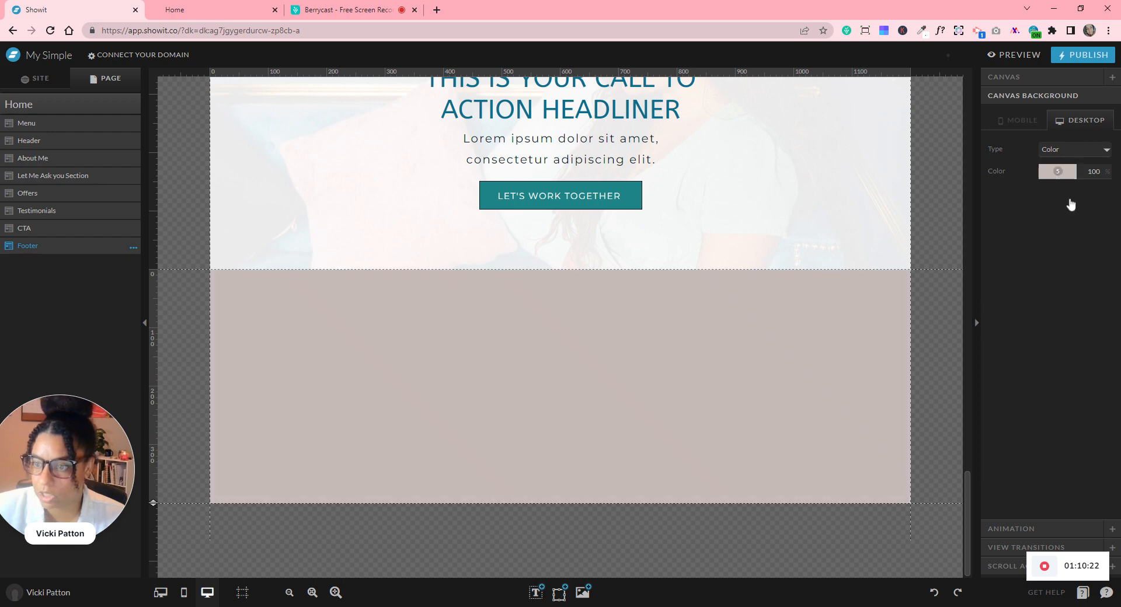
{"action": "mouse_move", "coordinate": [968, 514]}
{"action": "left_mouse_down"}
{"action": "mouse_move", "coordinate": [926, 81]}
{"action": "mouse_move", "coordinate": [958, 512]}
{"action": "left_mouse_up"}
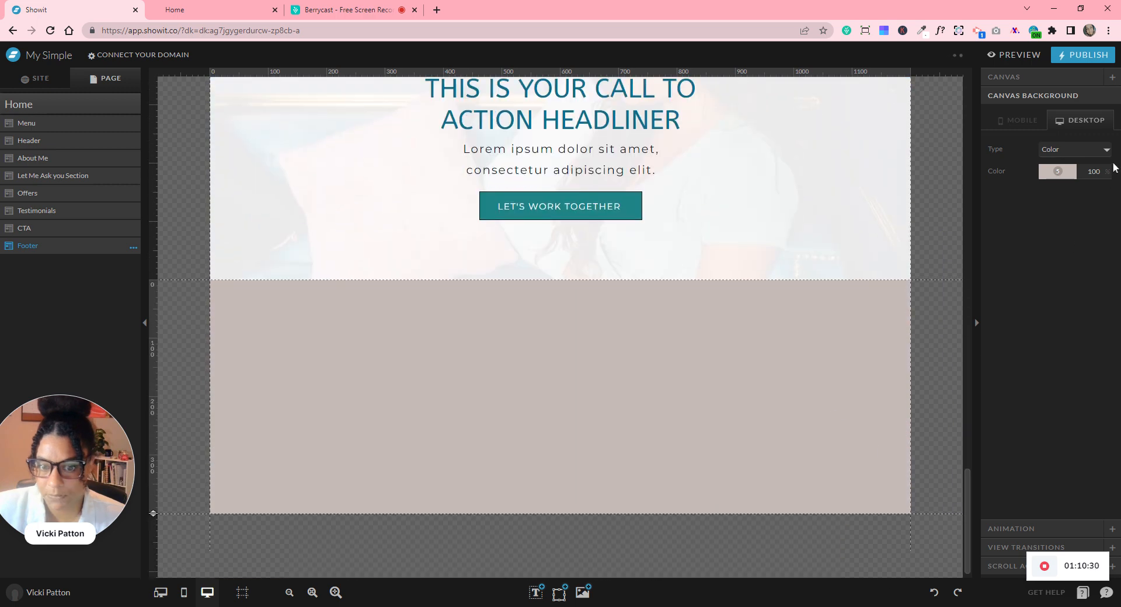
{"action": "left_click", "coordinate": [1060, 174]}
{"action": "left_click", "coordinate": [1062, 213]}
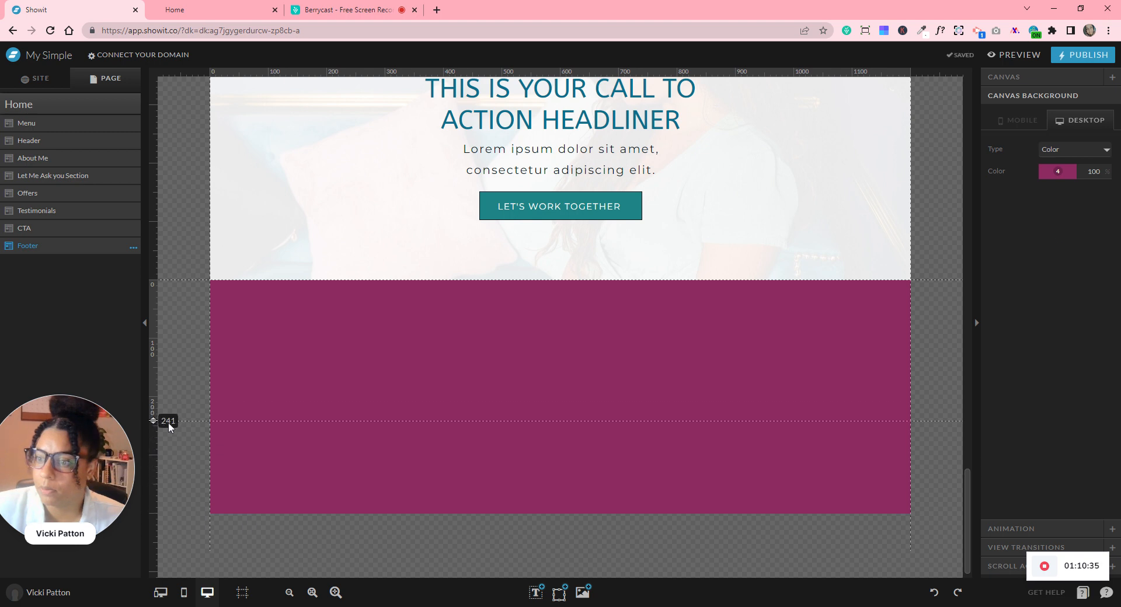
{"action": "left_click_drag", "start_coordinate": [175, 450], "coordinate": [175, 450]}
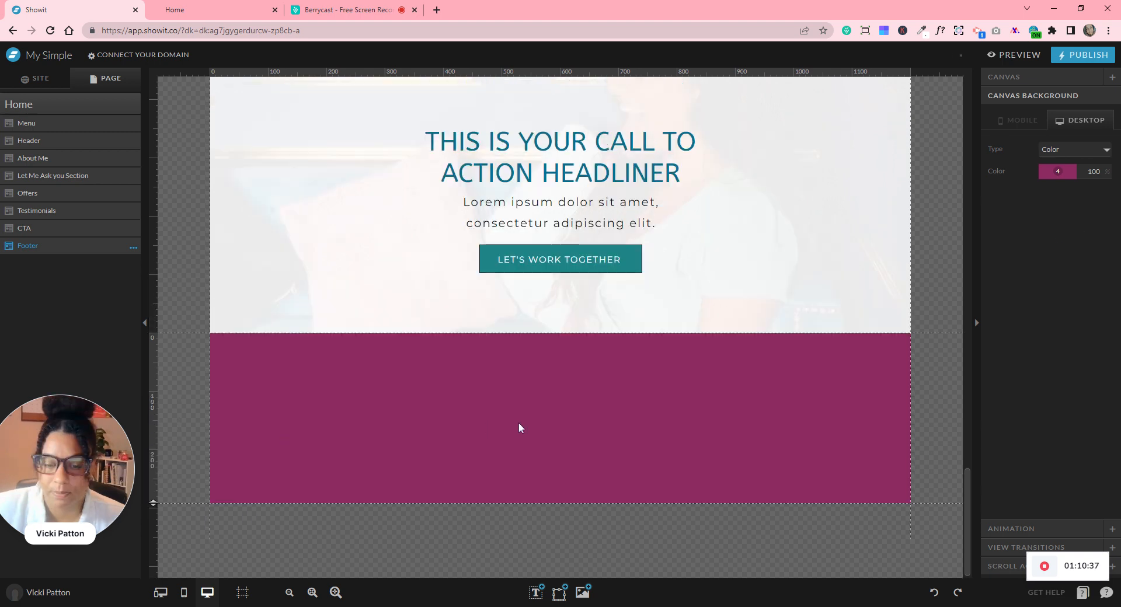
{"action": "left_click", "coordinate": [585, 594]}
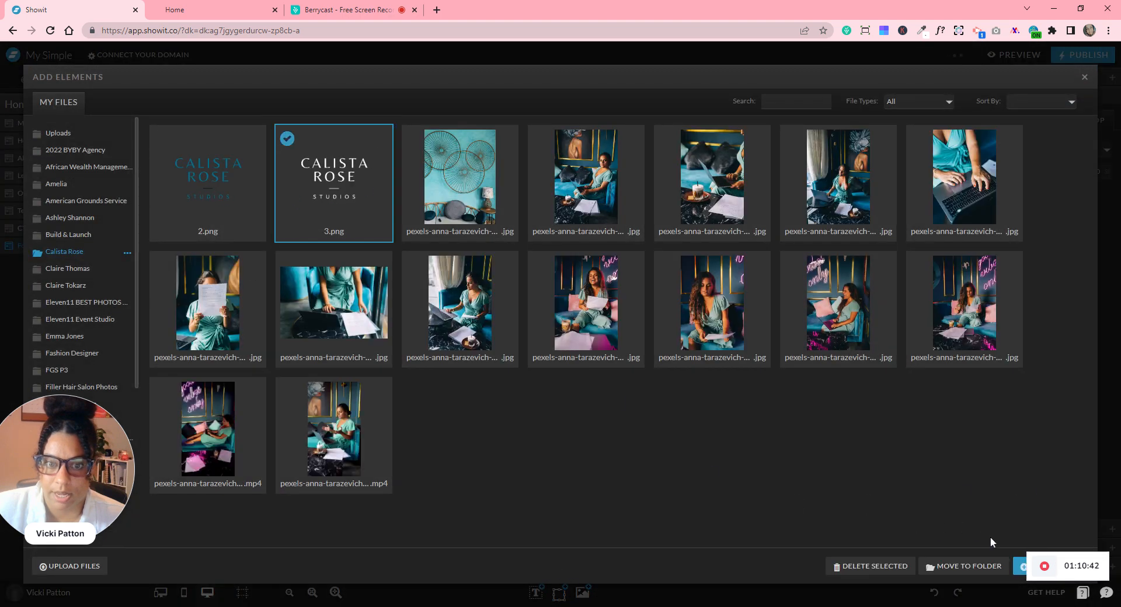
- Add the white logo 3.png, shrink it to 175 by 111, and centre it near the footer top
{"action": "left_click", "coordinate": [1018, 572]}
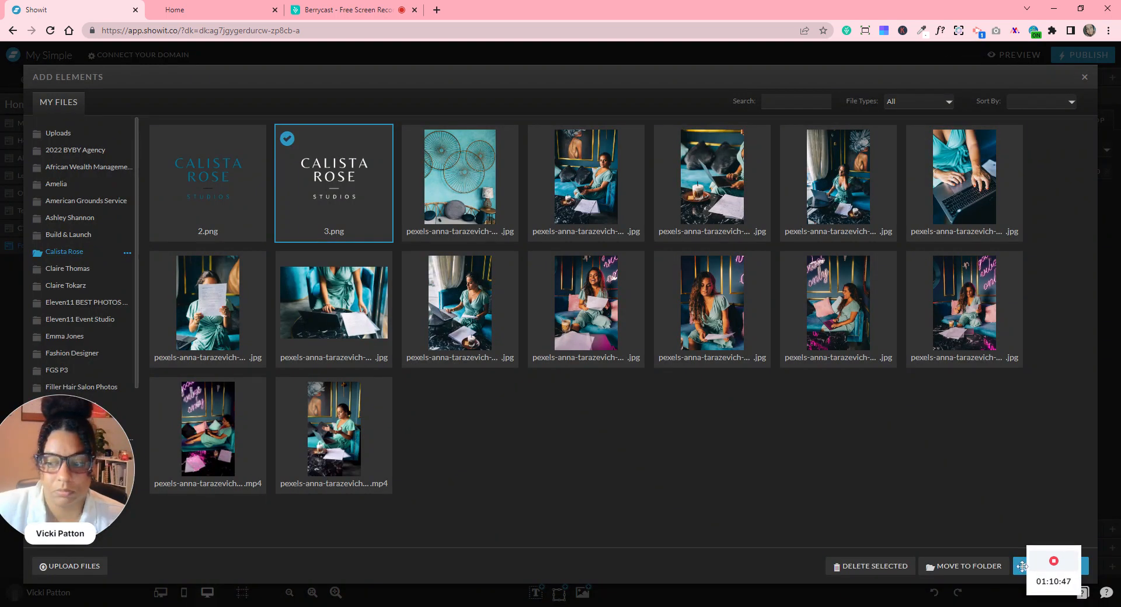
{"action": "mouse_move", "coordinate": [1044, 587]}
{"action": "left_click_drag", "start_coordinate": [1047, 585], "coordinate": [1085, 585]}
{"action": "left_click", "coordinate": [1042, 566]}
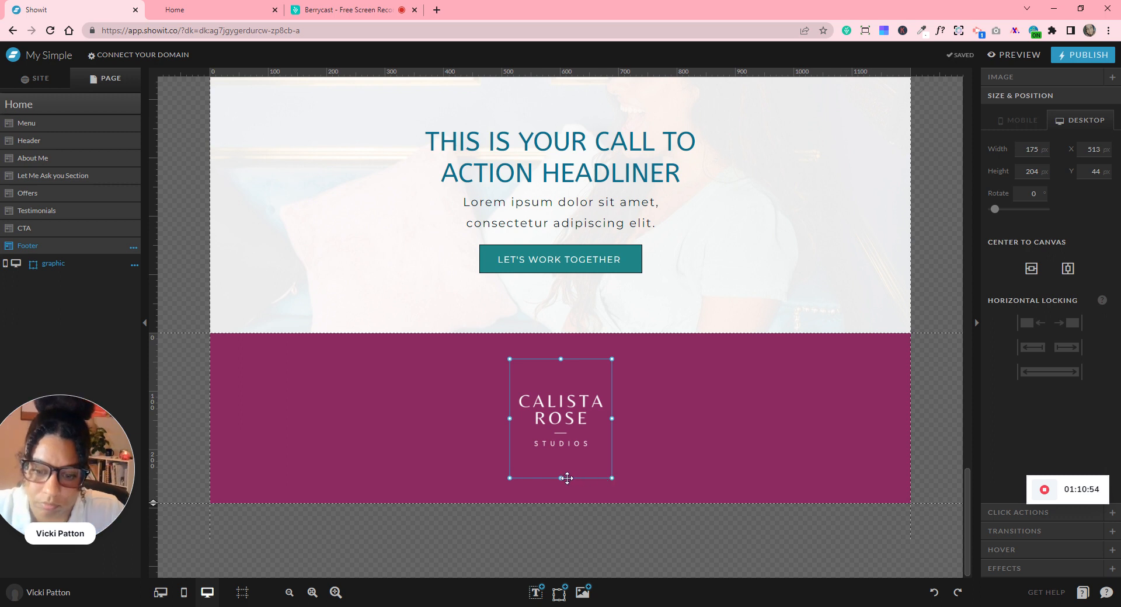
{"action": "left_click_drag", "start_coordinate": [564, 478], "coordinate": [600, 424]}
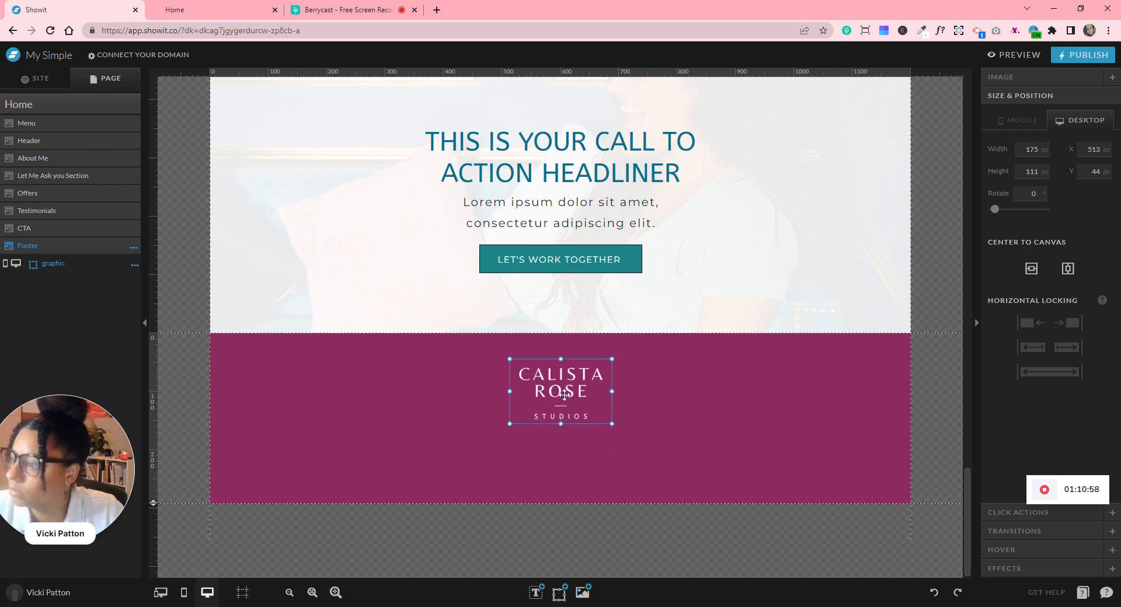
{"action": "left_click_drag", "start_coordinate": [565, 399], "coordinate": [564, 394]}
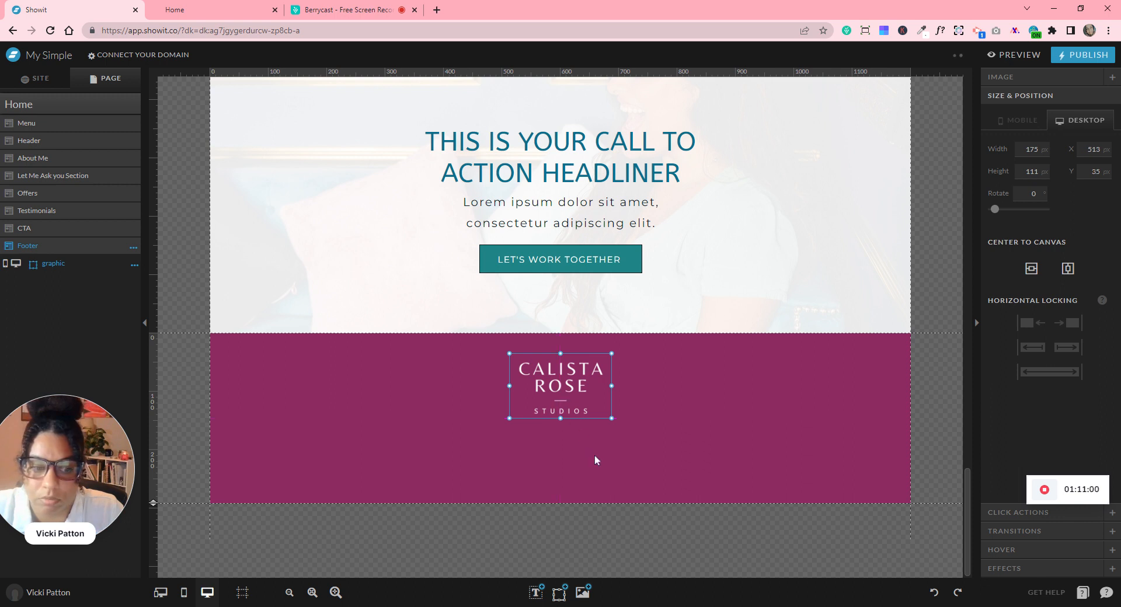
{"action": "left_click_drag", "start_coordinate": [551, 398], "coordinate": [551, 406]}
{"action": "left_click", "coordinate": [624, 459]}
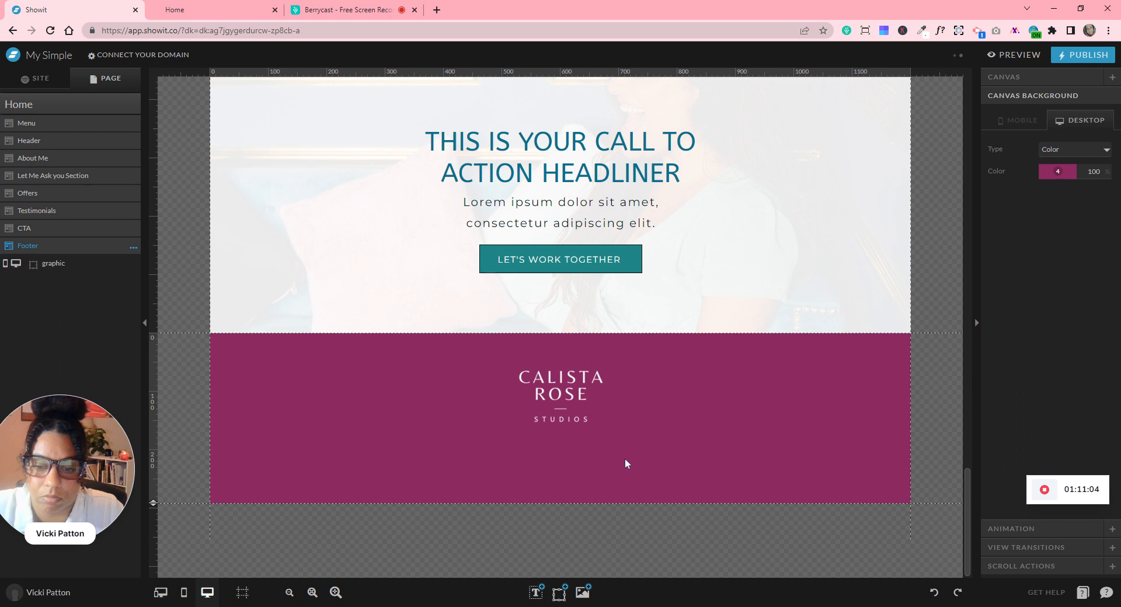
{"action": "scroll", "coordinate": [629, 463], "scroll_direction": "up", "scroll_amount": 3}
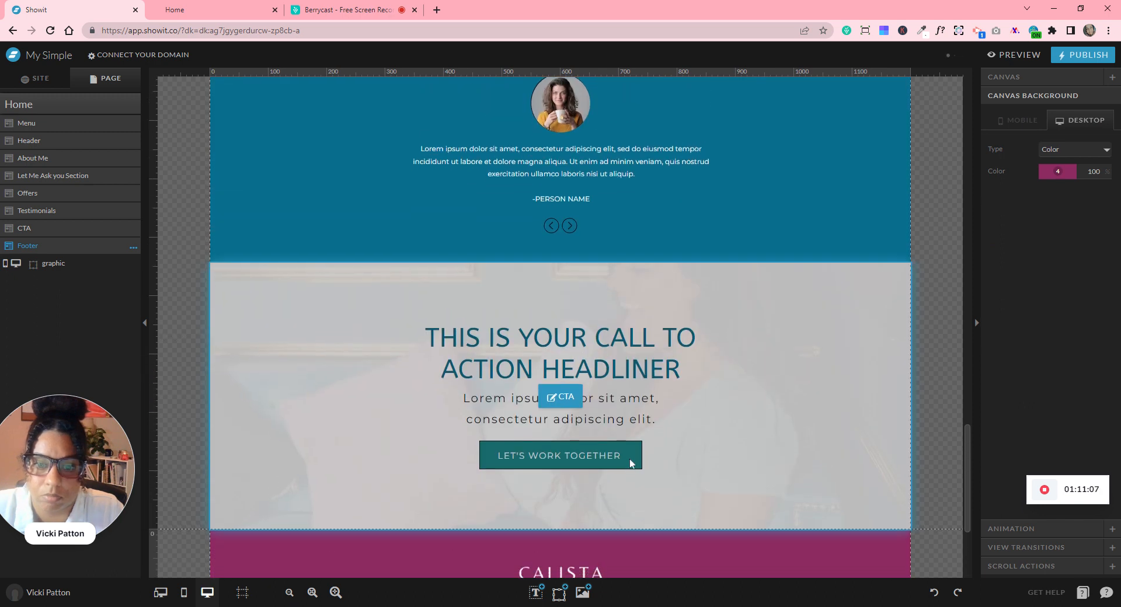
- Add a subheading below the logo with font size 13 and light grey colour
{"action": "scroll", "coordinate": [629, 463], "scroll_direction": "down", "scroll_amount": 3}
{"action": "scroll", "coordinate": [629, 463], "scroll_direction": "down", "scroll_amount": 1}
{"action": "mouse_move", "coordinate": [535, 592]}
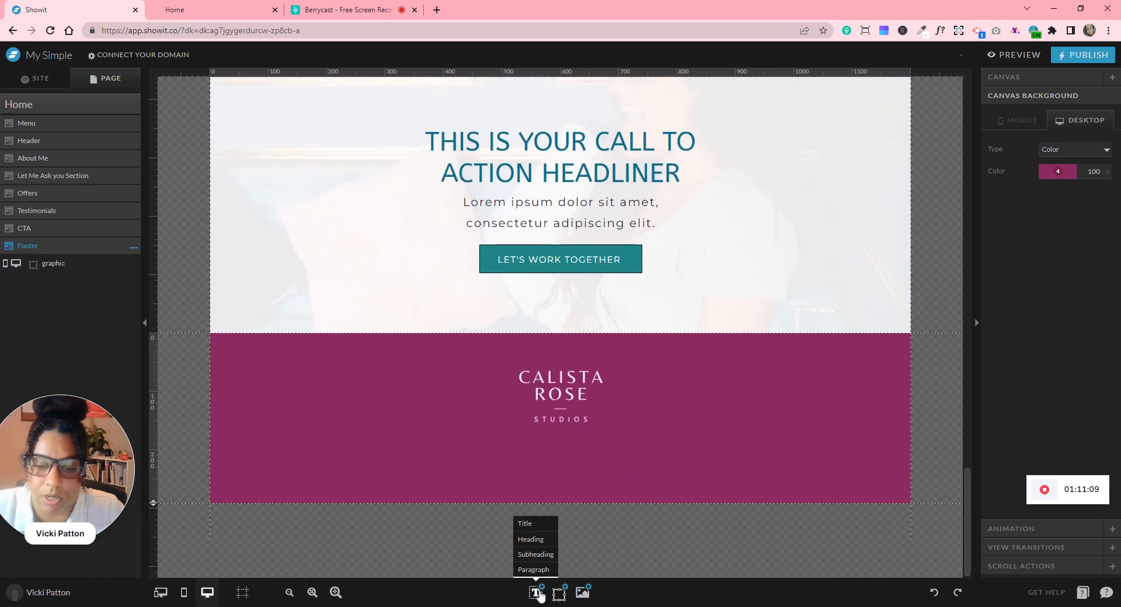
{"action": "left_click", "coordinate": [534, 555]}
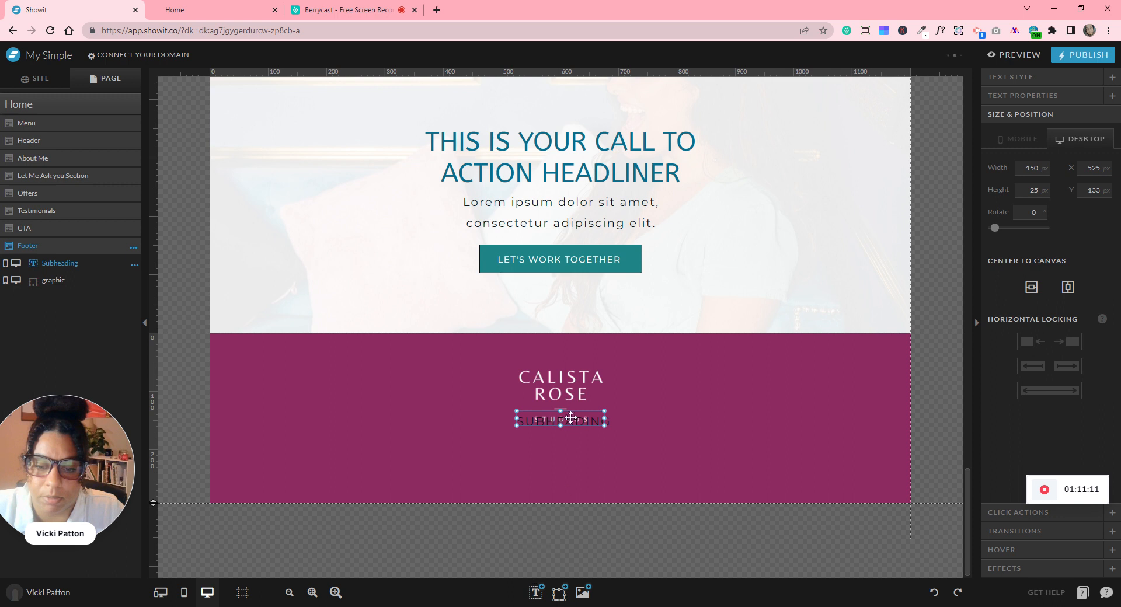
{"action": "left_click_drag", "start_coordinate": [572, 436], "coordinate": [572, 447]}
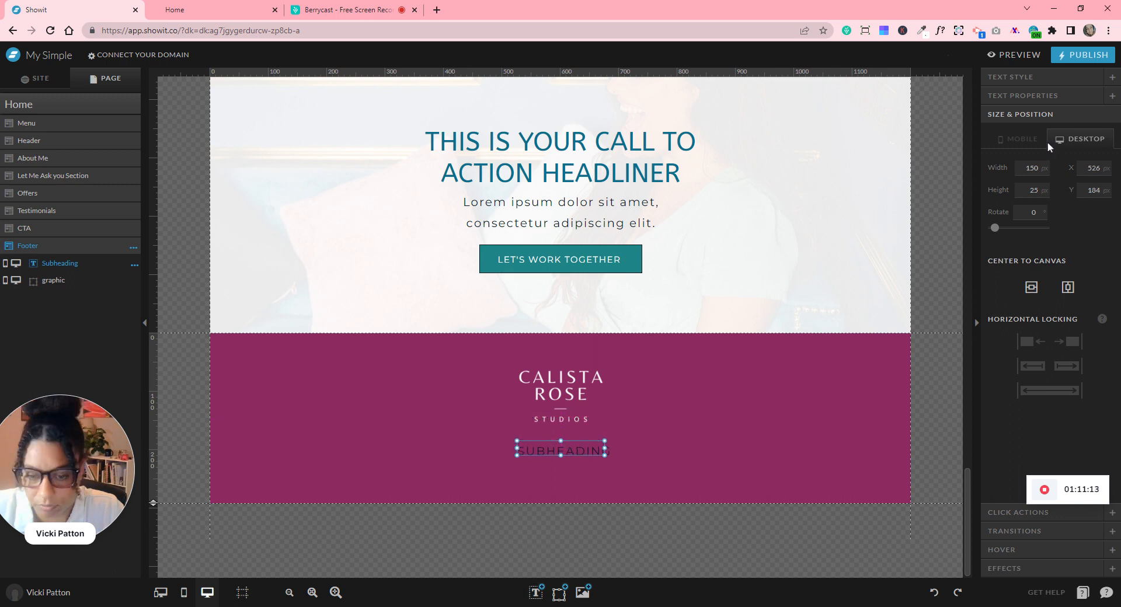
{"action": "left_click", "coordinate": [1022, 77]}
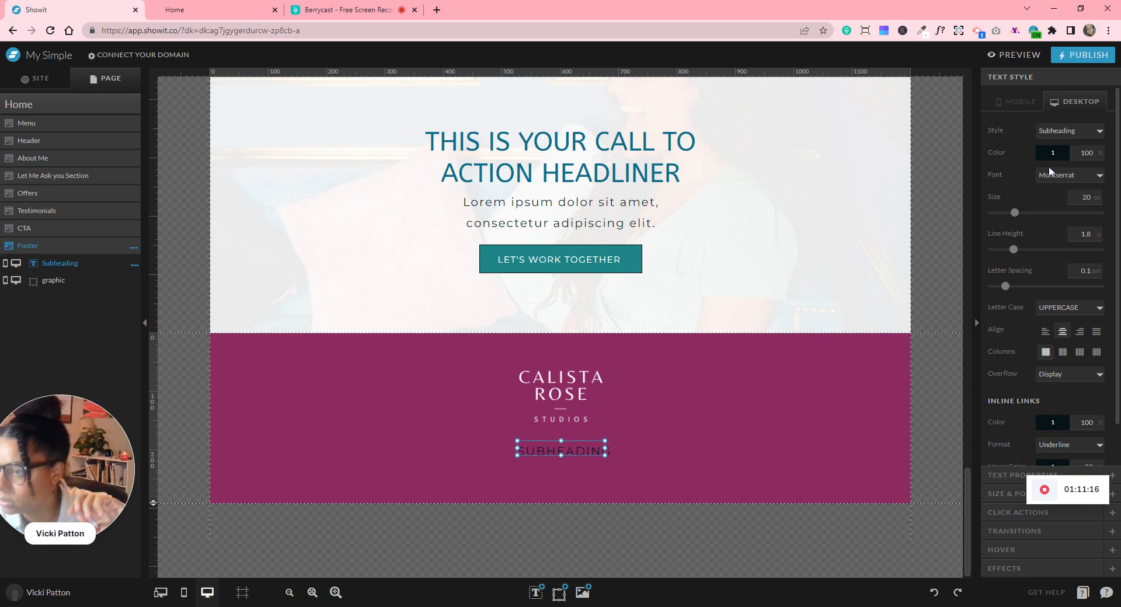
{"action": "left_click", "coordinate": [1085, 197]}
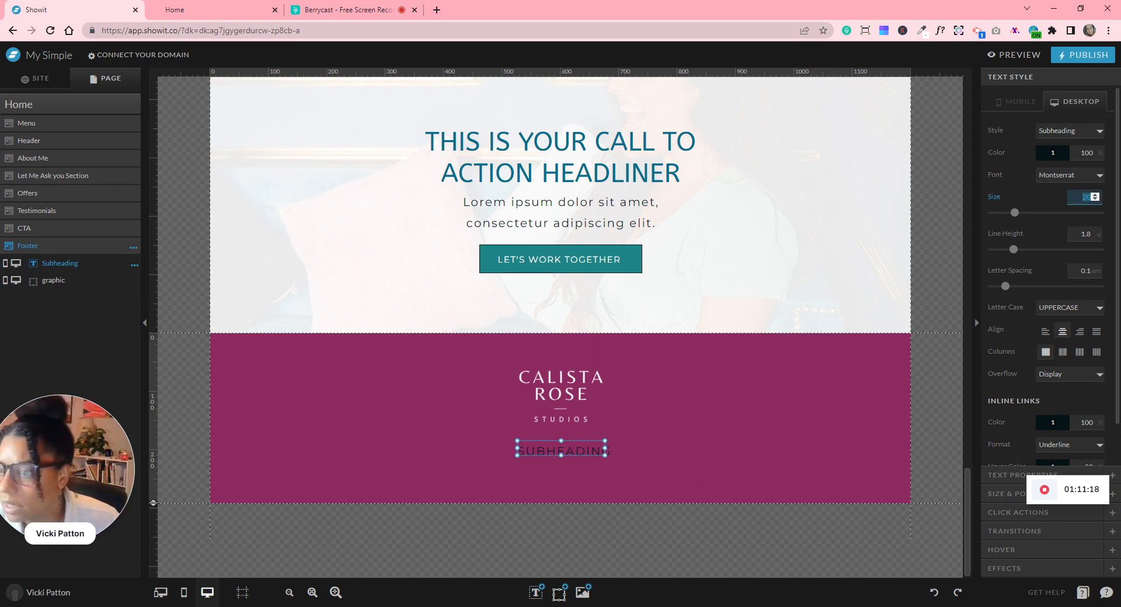
{"action": "type", "text": "13"}
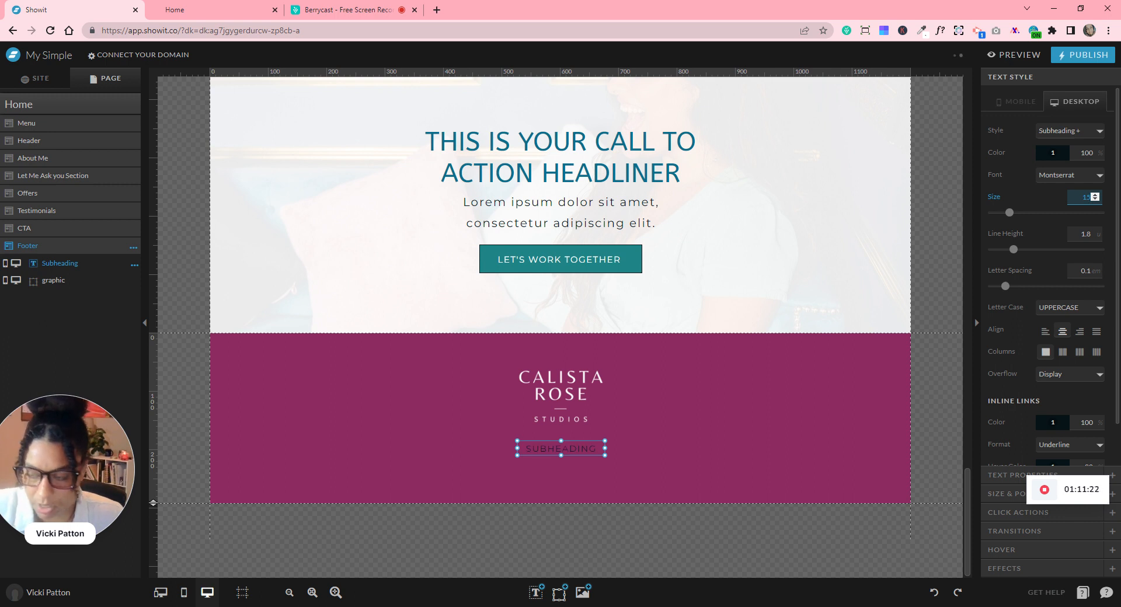
{"action": "left_click", "coordinate": [1060, 155]}
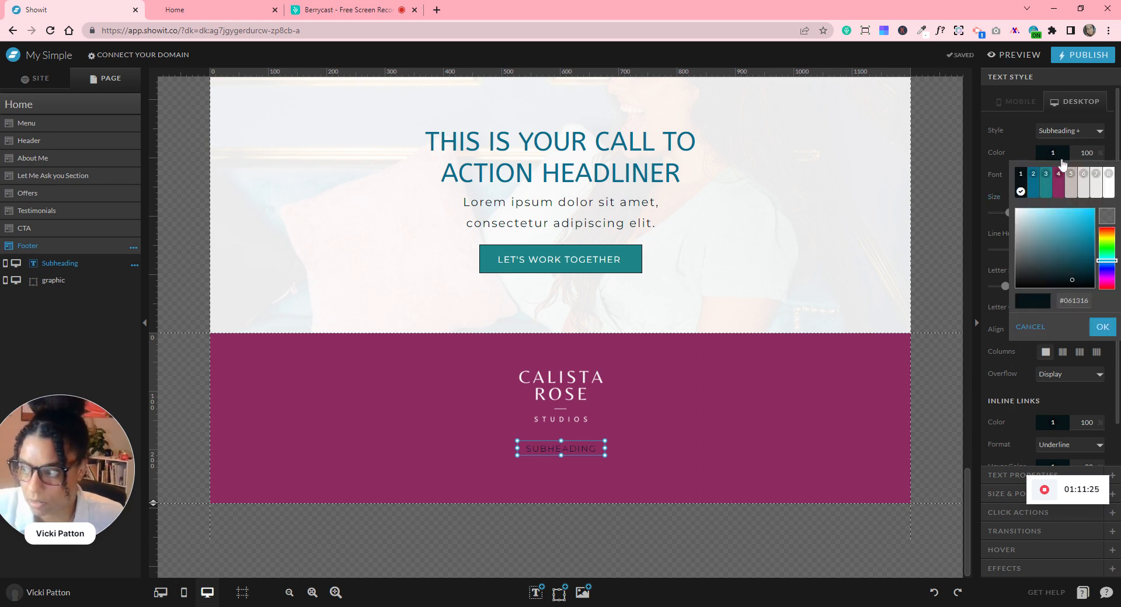
{"action": "left_click", "coordinate": [1068, 189]}
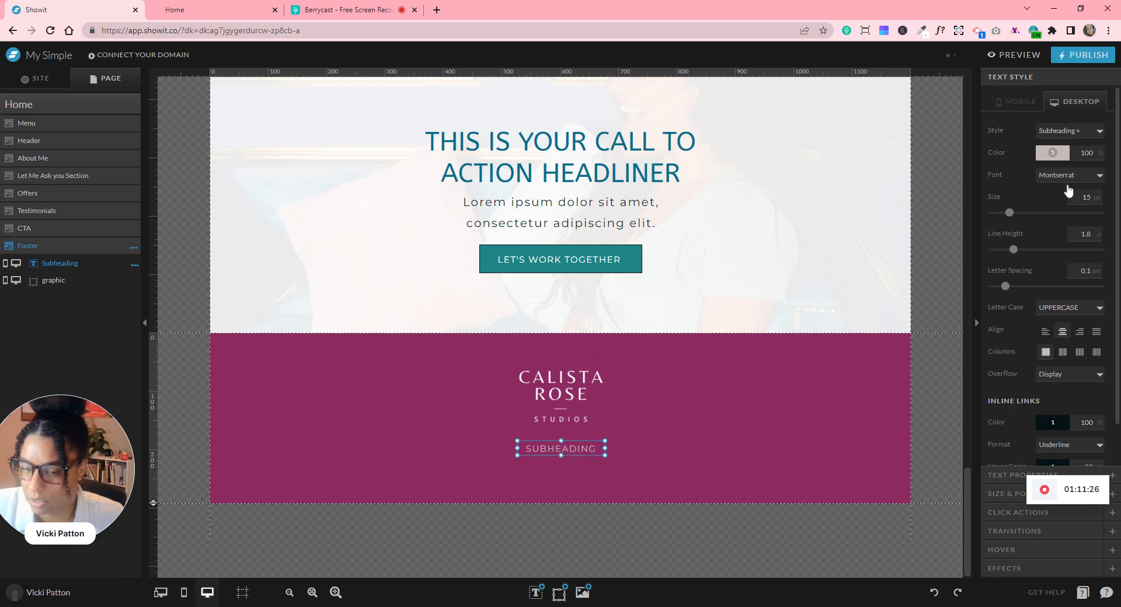
- Change the subheading text to HOME and make the magenta footer taller
{"action": "double_click", "coordinate": [579, 449]}
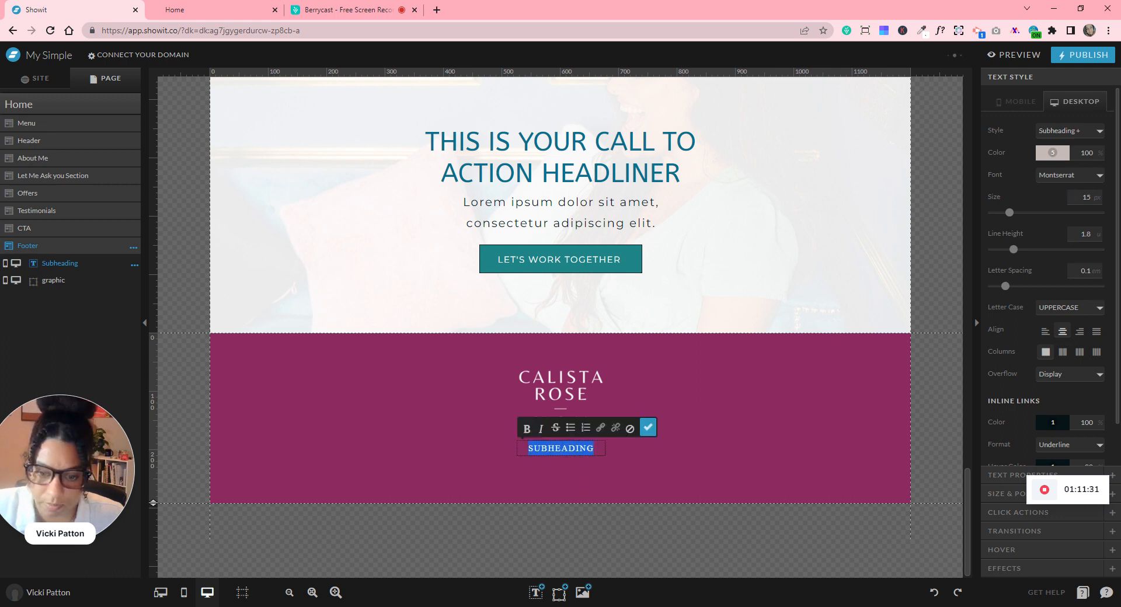
{"action": "type", "text": "HOME"}
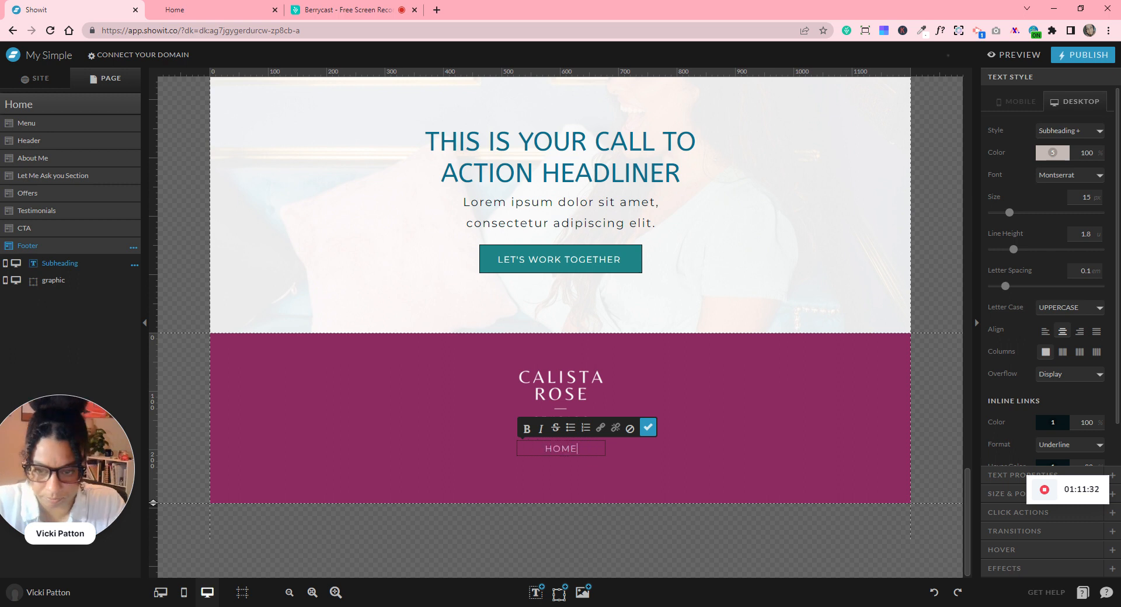
{"action": "key", "text": "Escape"}
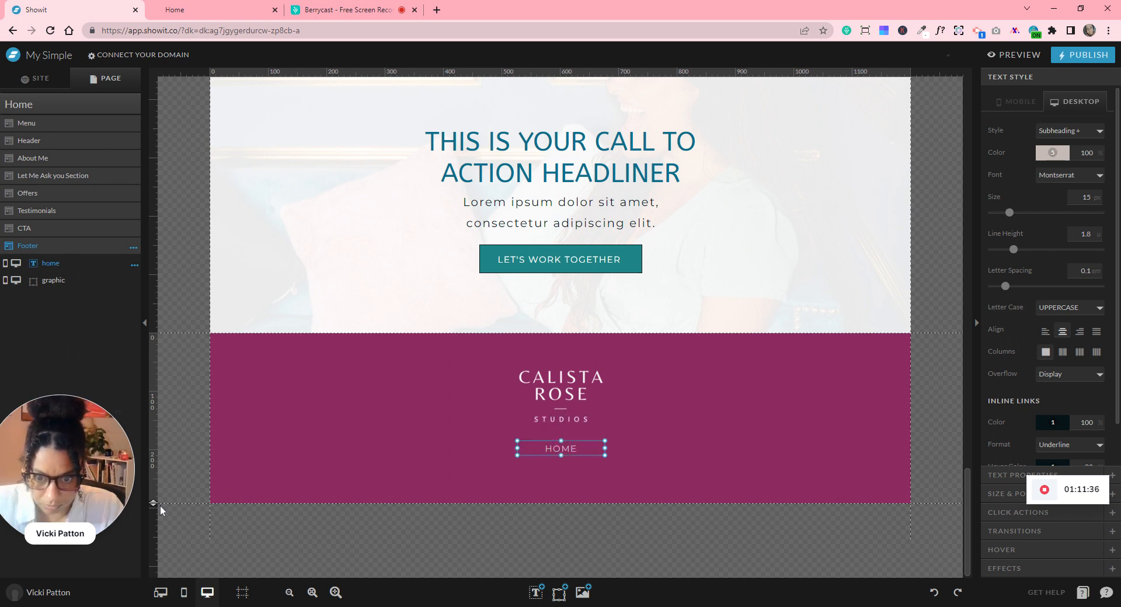
{"action": "left_click_drag", "start_coordinate": [154, 502], "coordinate": [154, 550]}
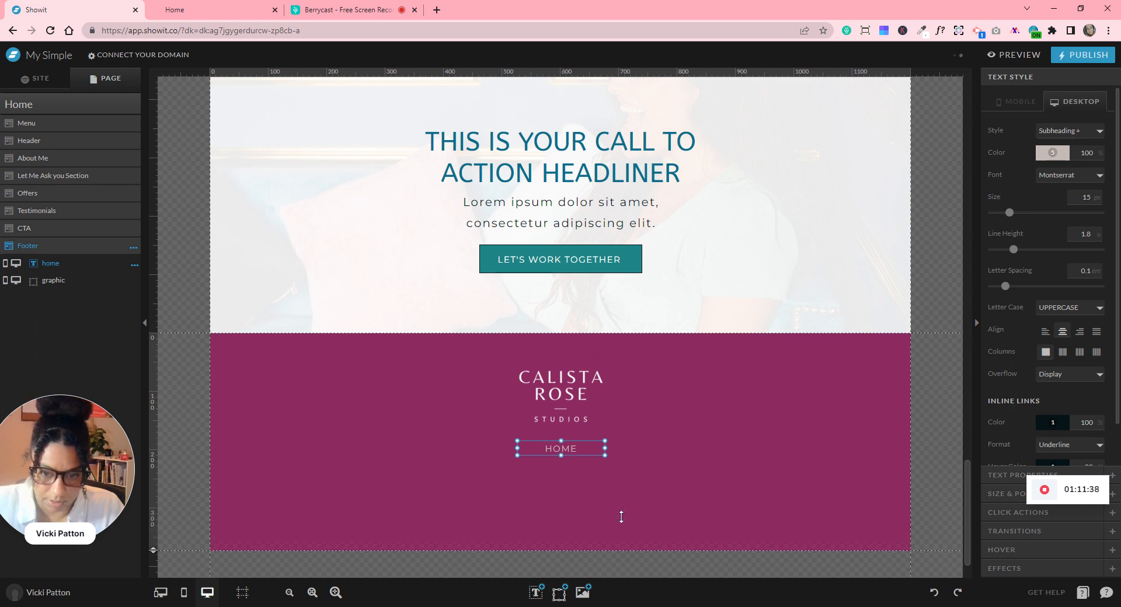
- Duplicate the HOME link below itself and change the copy to ABOUT
{"action": "key", "text": "ctrl+d"}
{"action": "left_click_drag", "start_coordinate": [601, 461], "coordinate": [562, 477]}
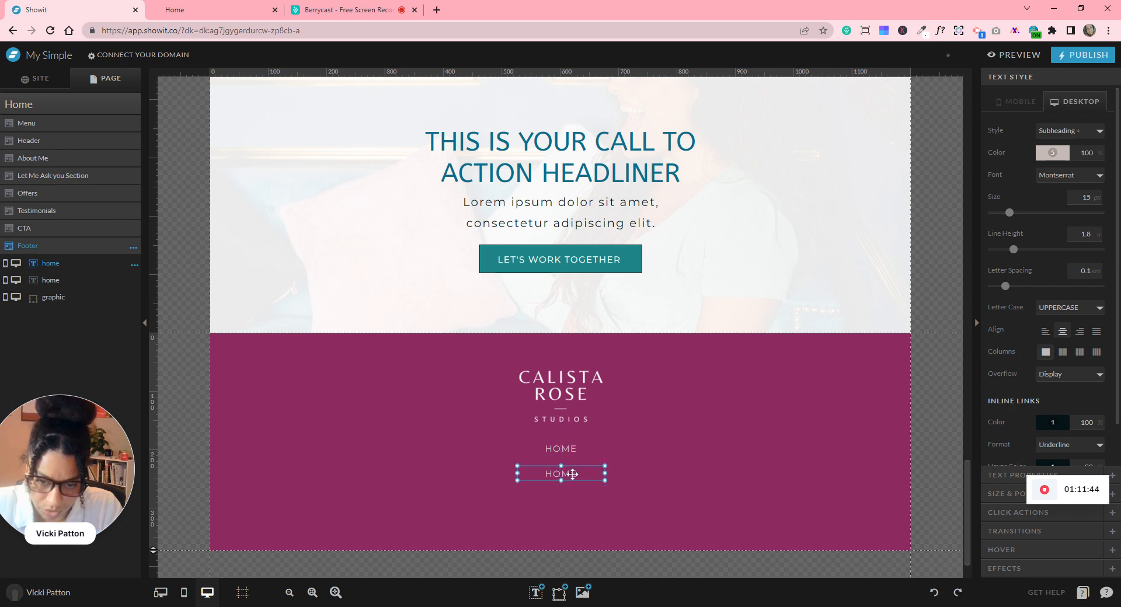
{"action": "double_click", "coordinate": [573, 474]}
{"action": "type", "text": "ABOUT"}
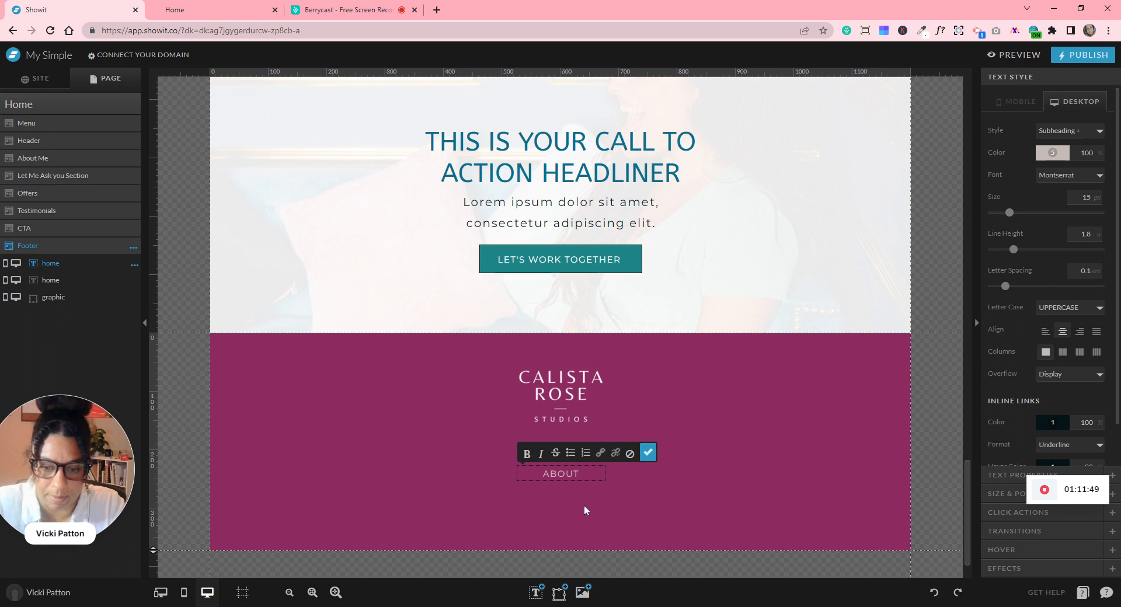
{"action": "key", "text": "Escape"}
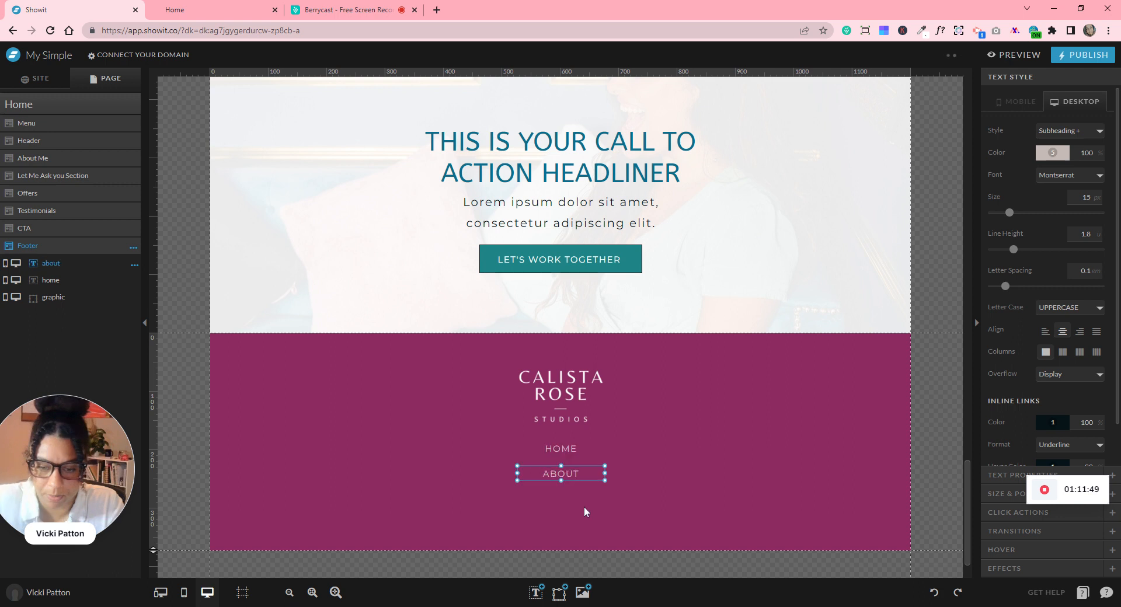
- Duplicate the HOME/ABOUT pair and move the stacked links closer together
{"action": "left_click", "coordinate": [508, 457]}
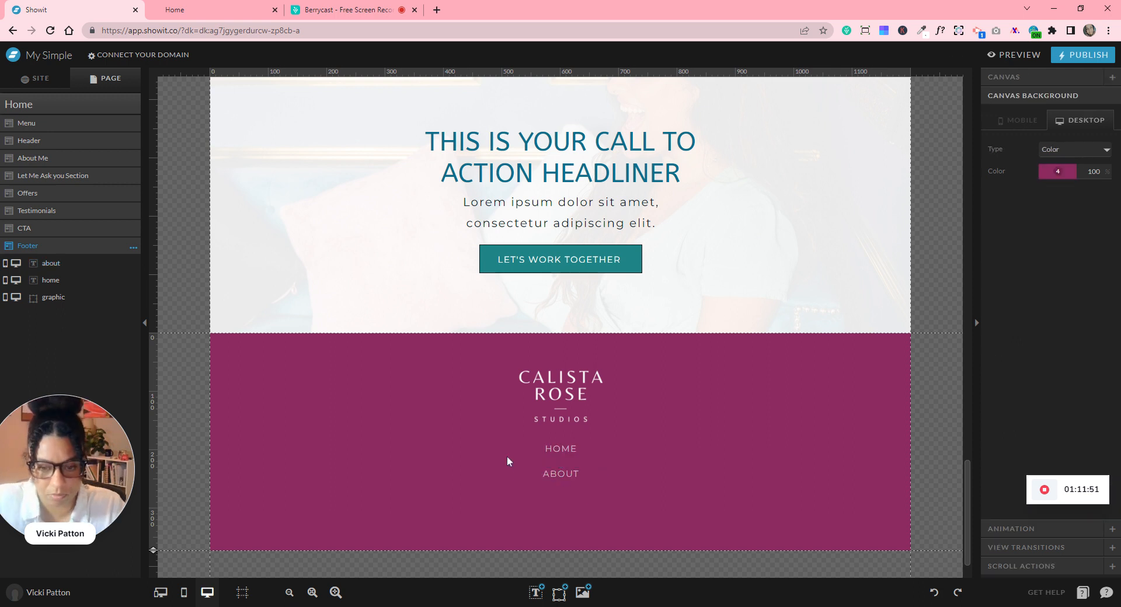
{"action": "left_click_drag", "start_coordinate": [499, 444], "coordinate": [556, 504]}
{"action": "key", "text": "ctrl+d"}
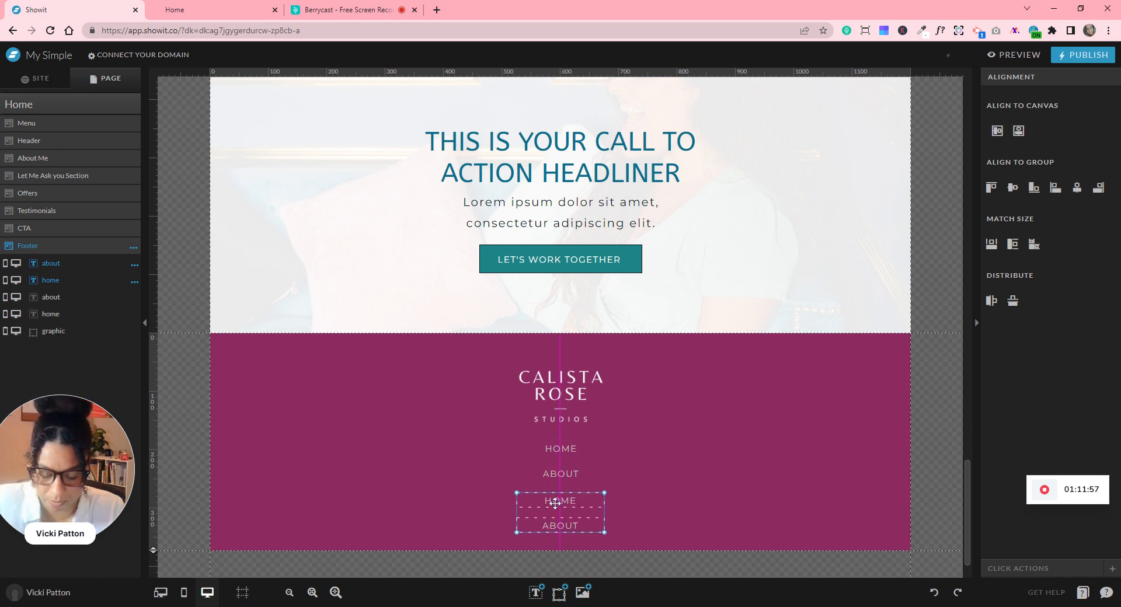
{"action": "left_click", "coordinate": [497, 468]}
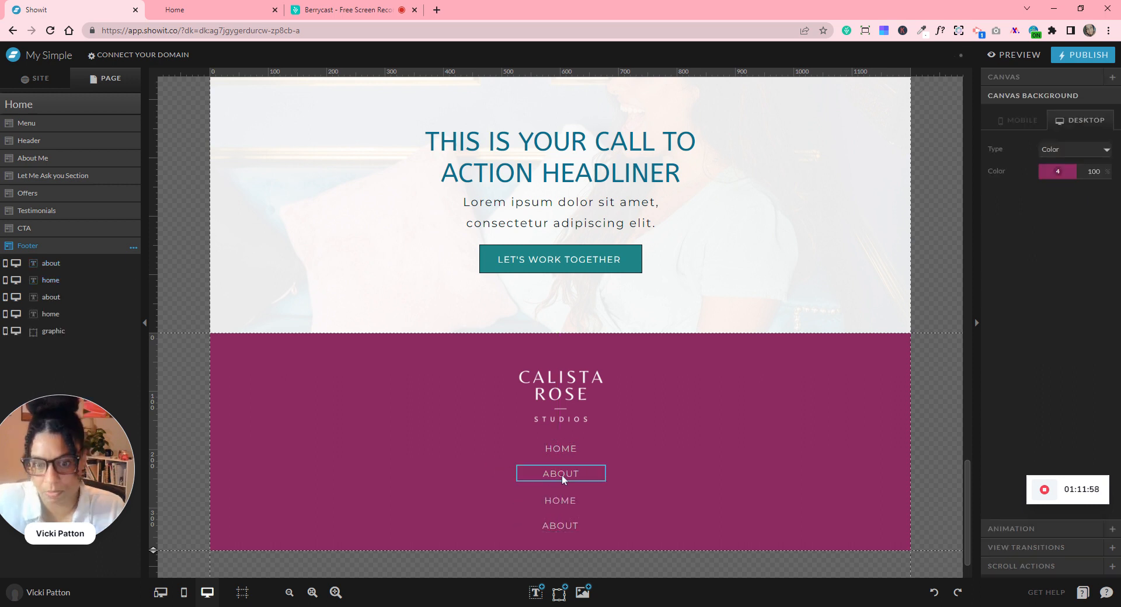
{"action": "left_click_drag", "start_coordinate": [564, 469], "coordinate": [563, 463]}
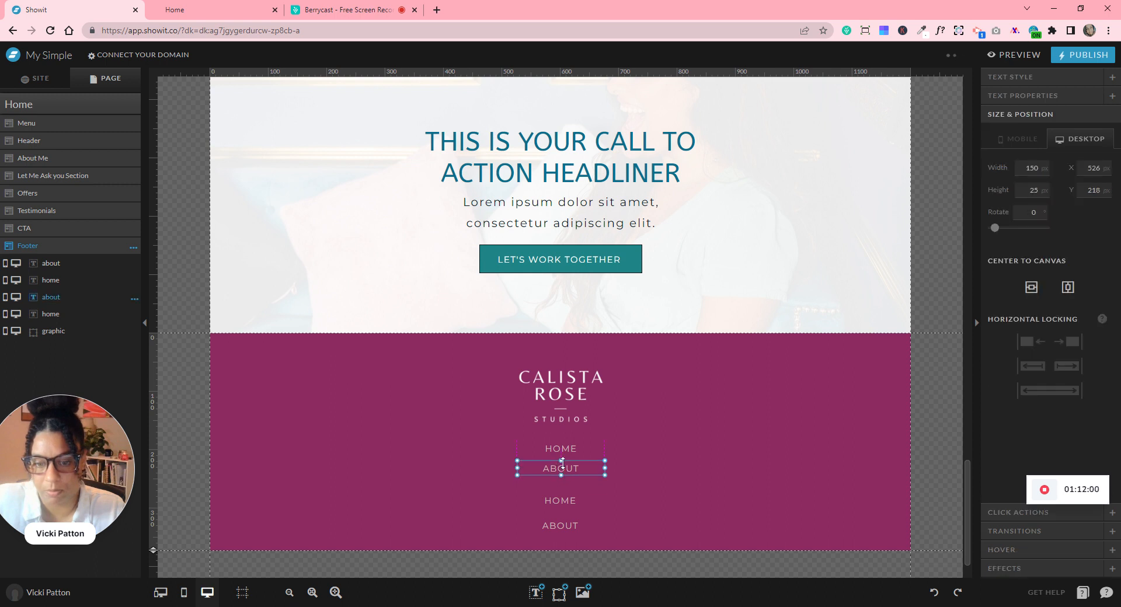
{"action": "left_click", "coordinate": [570, 500]}
{"action": "left_click_drag", "start_coordinate": [572, 486], "coordinate": [571, 475]}
{"action": "left_click_drag", "start_coordinate": [571, 525], "coordinate": [575, 498]}
- Distribute the four footer links evenly top to bottom
{"action": "left_click_drag", "start_coordinate": [496, 439], "coordinate": [585, 531]}
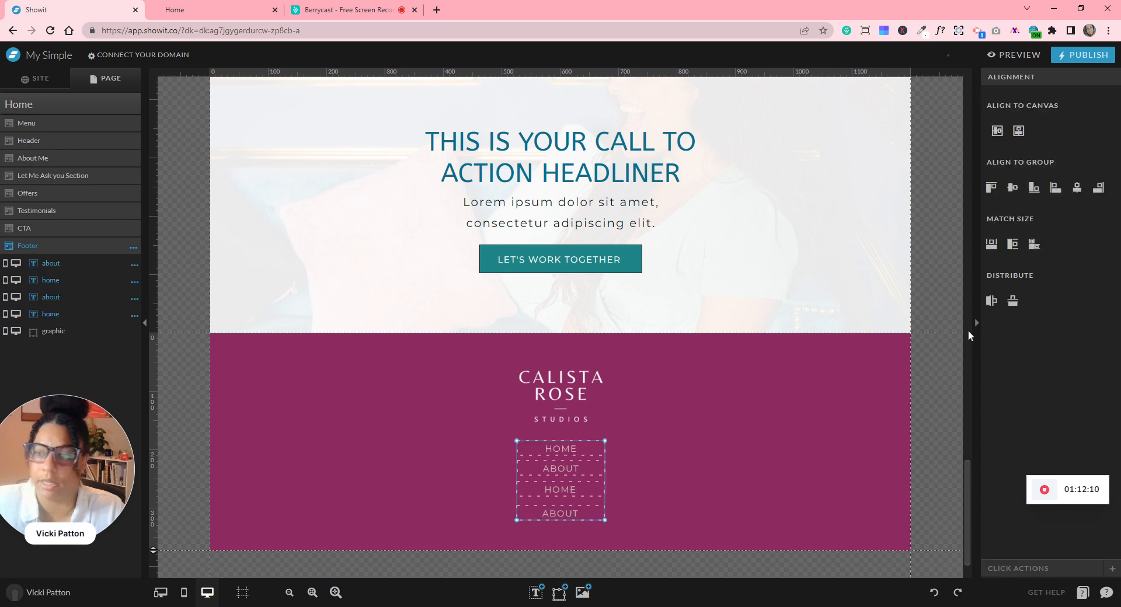
{"action": "left_click", "coordinate": [990, 302]}
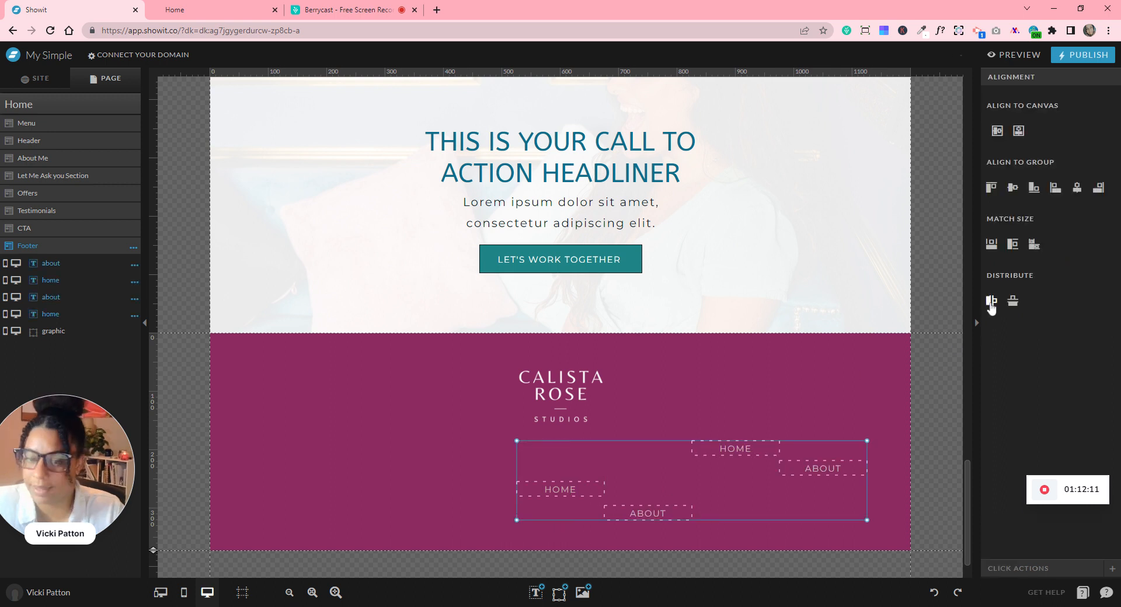
{"action": "left_click", "coordinate": [934, 592]}
{"action": "left_click", "coordinate": [1013, 301]}
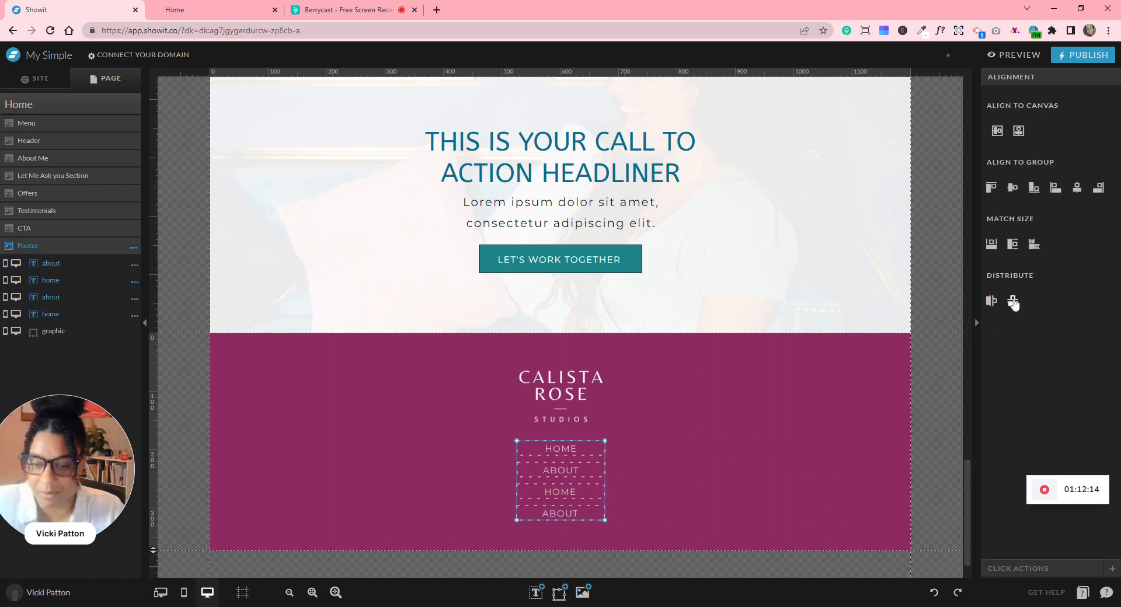
{"action": "left_click", "coordinate": [559, 492]}
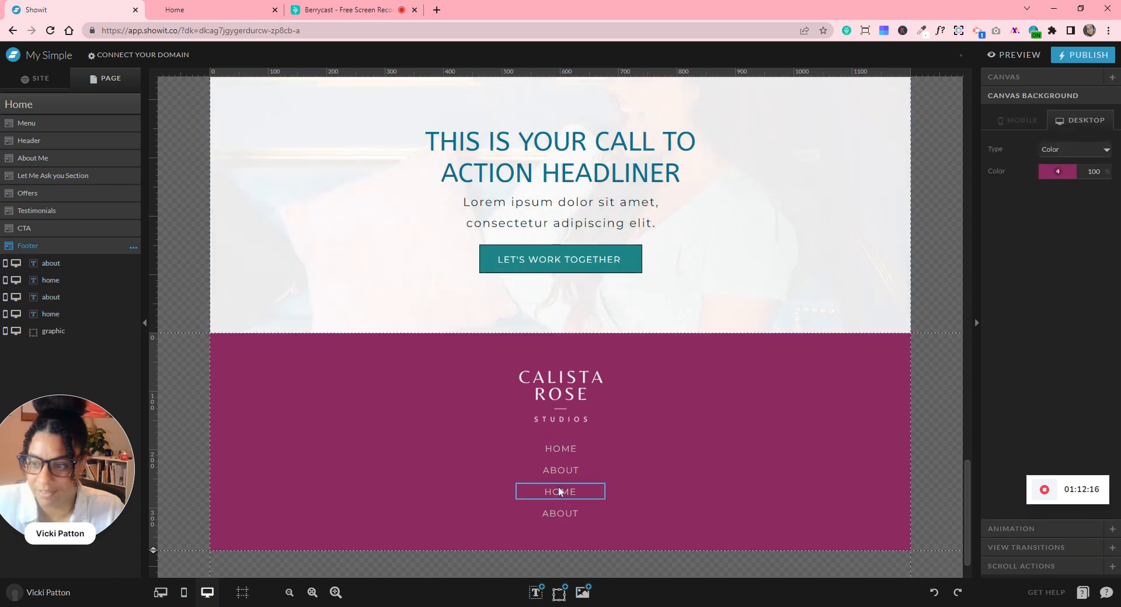
- Rename the third link SERVICES and the fourth link CONTACT
{"action": "double_click", "coordinate": [559, 492]}
{"action": "double_click", "coordinate": [559, 493]}
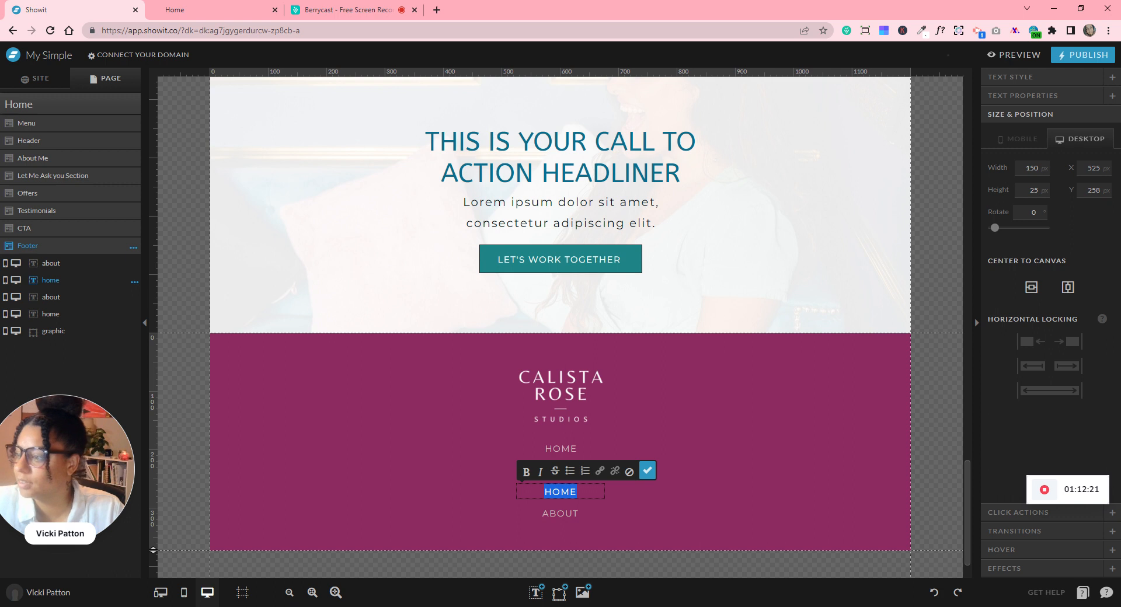
{"action": "type", "text": "SER"}
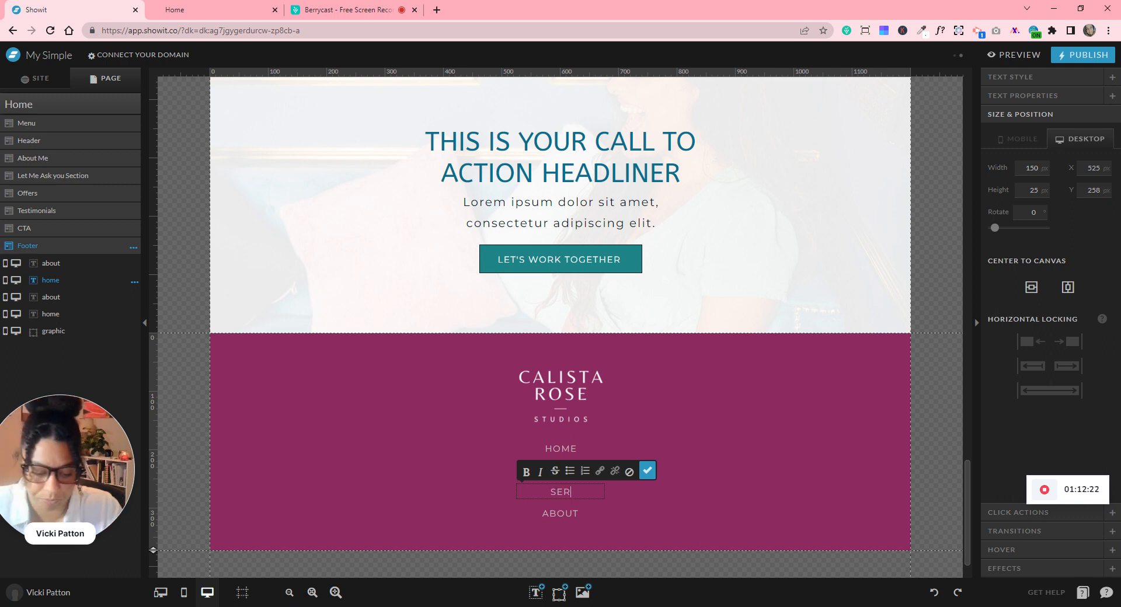
{"action": "type", "text": "VICES"}
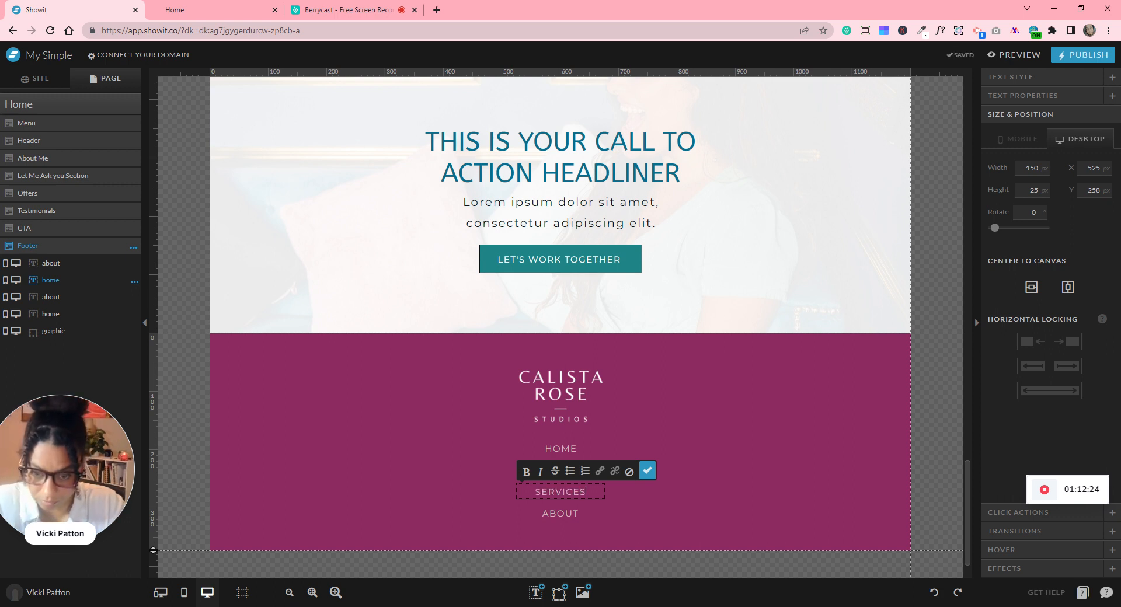
{"action": "left_click", "coordinate": [562, 512]}
{"action": "double_click", "coordinate": [562, 512]}
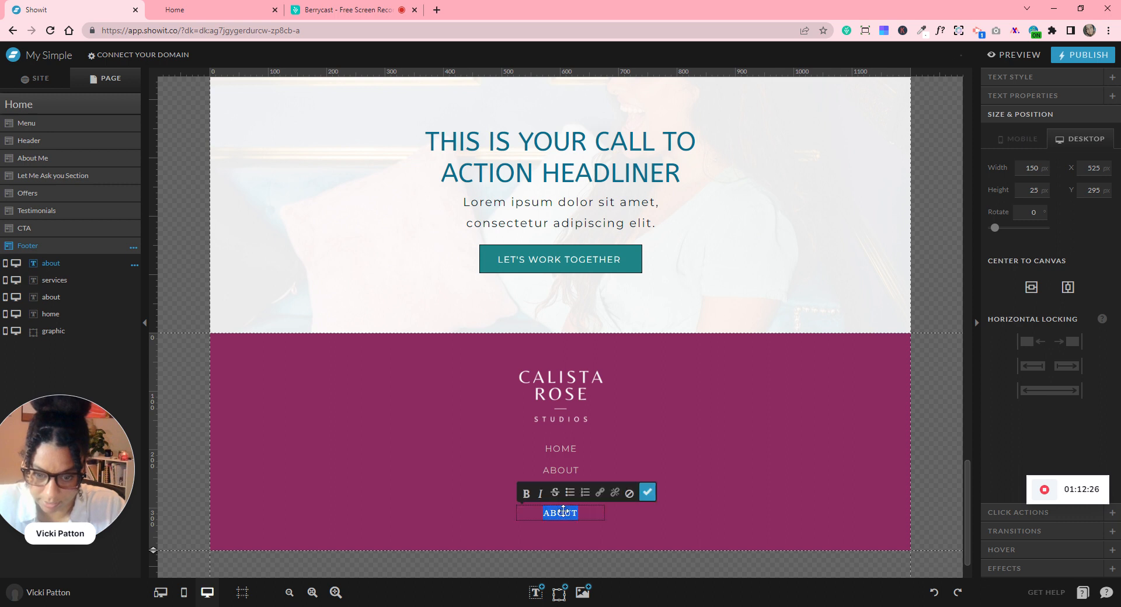
{"action": "type", "text": "CONTACT"}
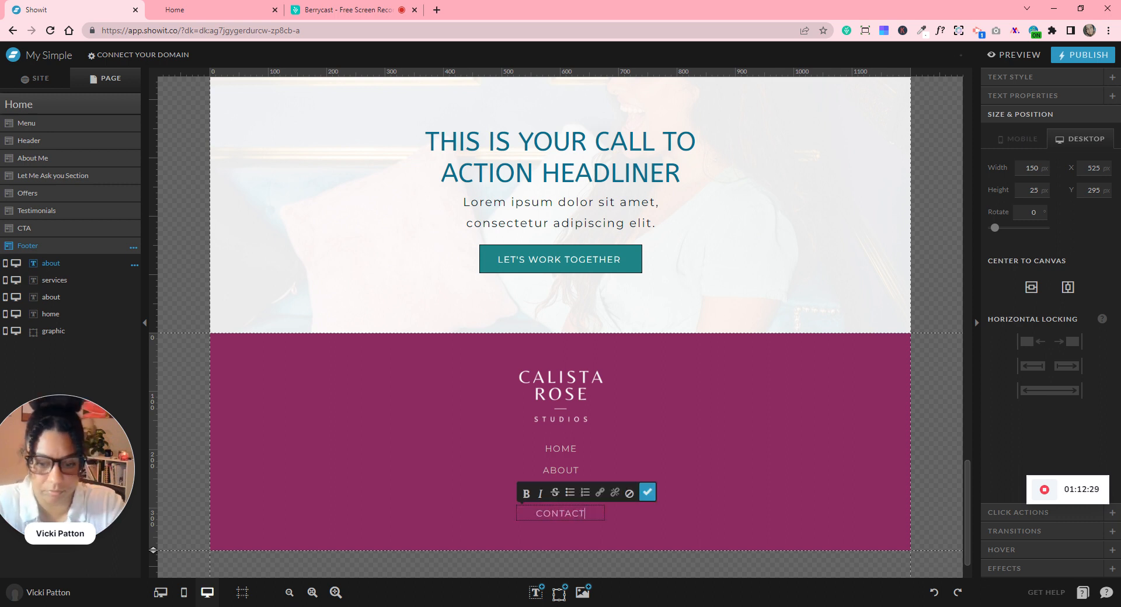
{"action": "left_click", "coordinate": [647, 492]}
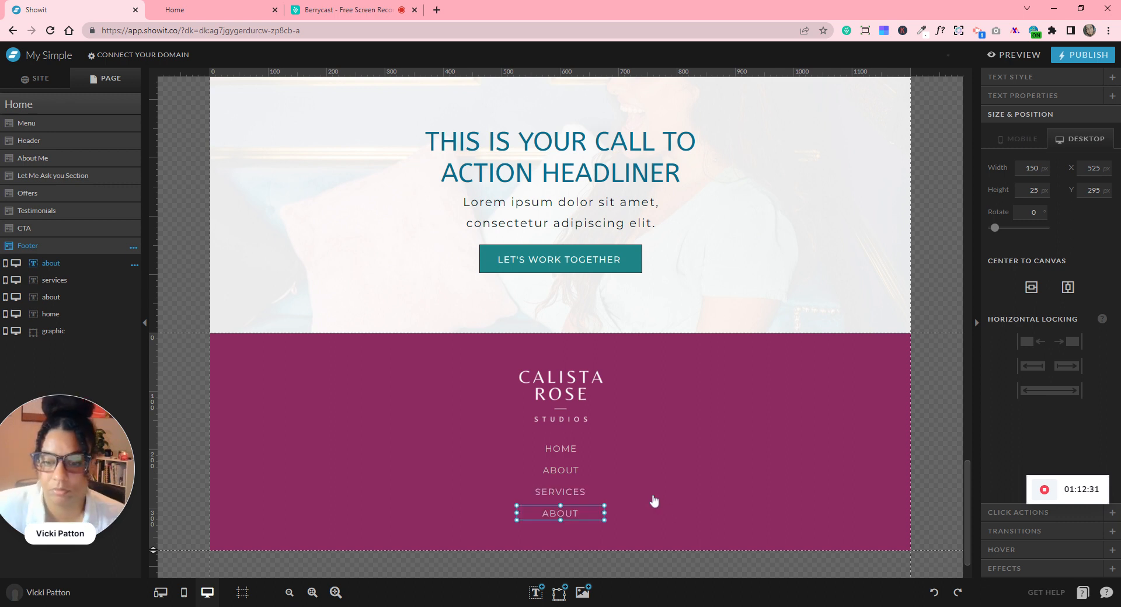
- Extend the footer's bottom edge slightly lower
{"action": "left_click", "coordinate": [922, 495]}
{"action": "scroll", "coordinate": [843, 473], "scroll_direction": "down", "scroll_amount": 1}
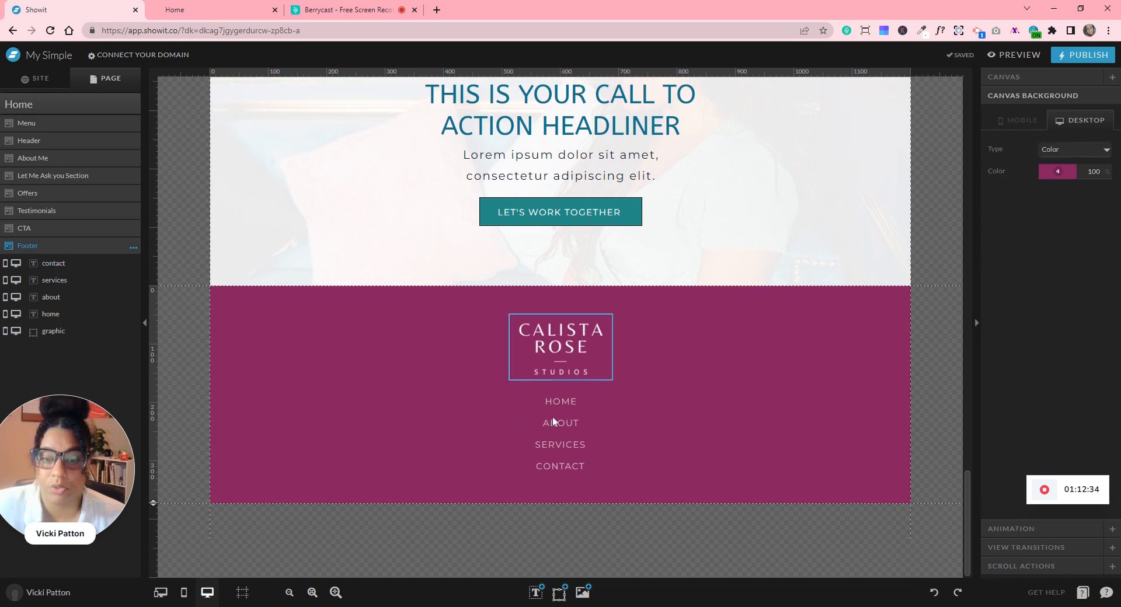
{"action": "left_click_drag", "start_coordinate": [535, 289], "coordinate": [579, 475]}
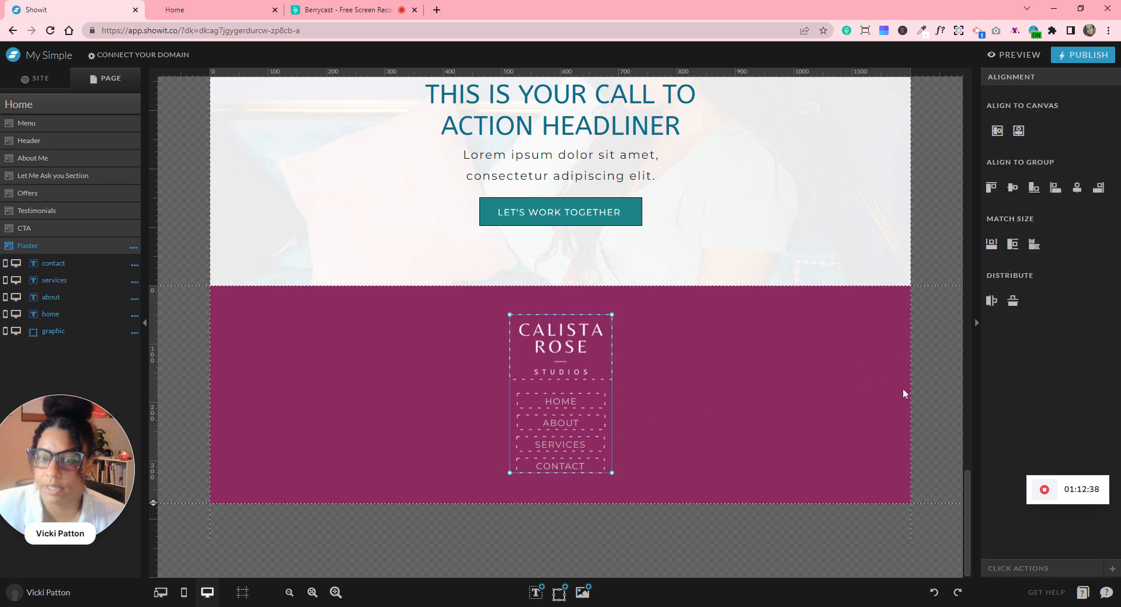
{"action": "left_click", "coordinate": [922, 381]}
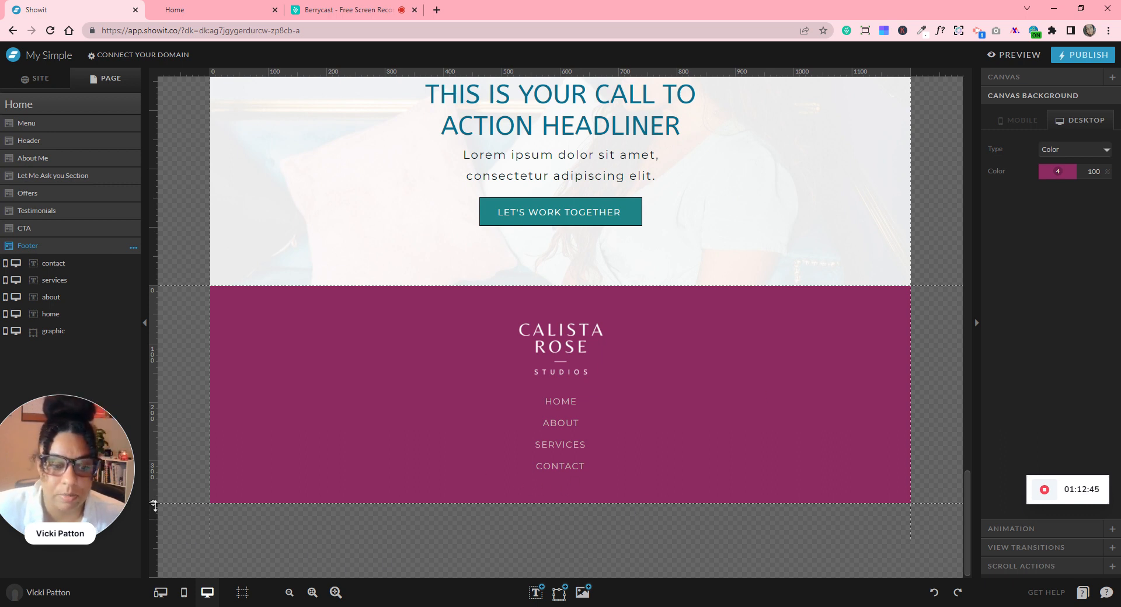
{"action": "left_click_drag", "start_coordinate": [154, 506], "coordinate": [155, 513]}
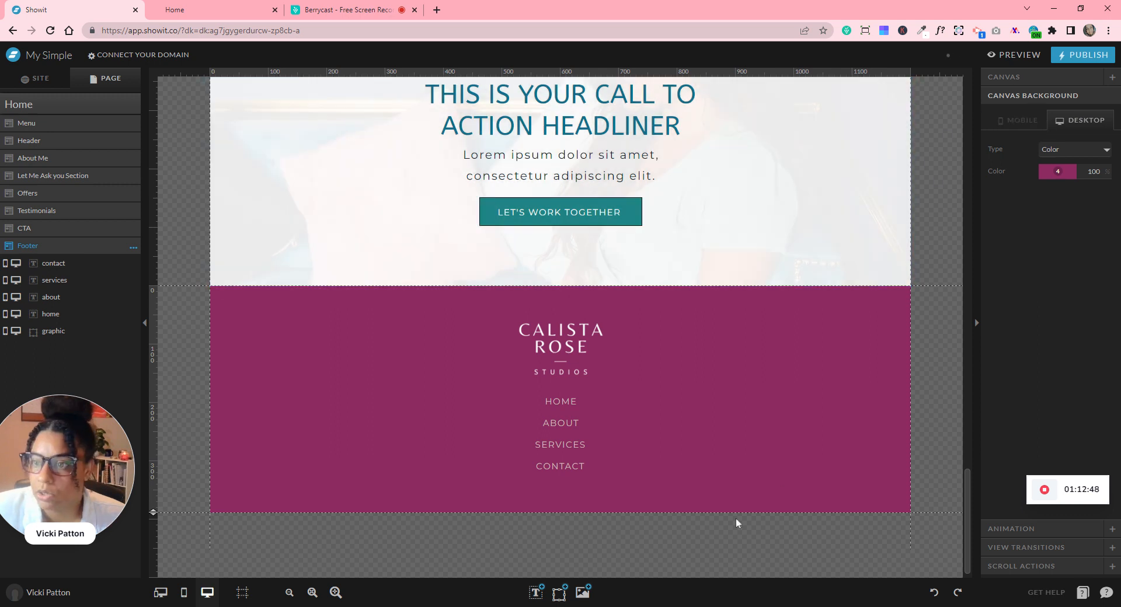
{"action": "left_click", "coordinate": [559, 592]}
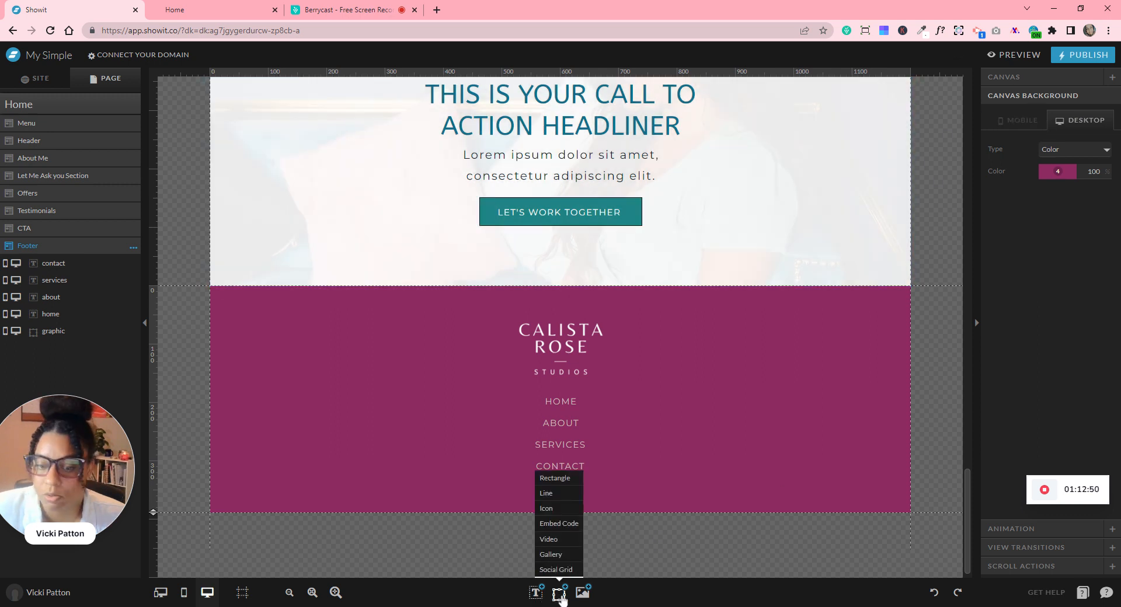
- Add a light pink Instagram icon in colour swatch 5, shrunk below CONTACT
{"action": "left_click", "coordinate": [549, 508]}
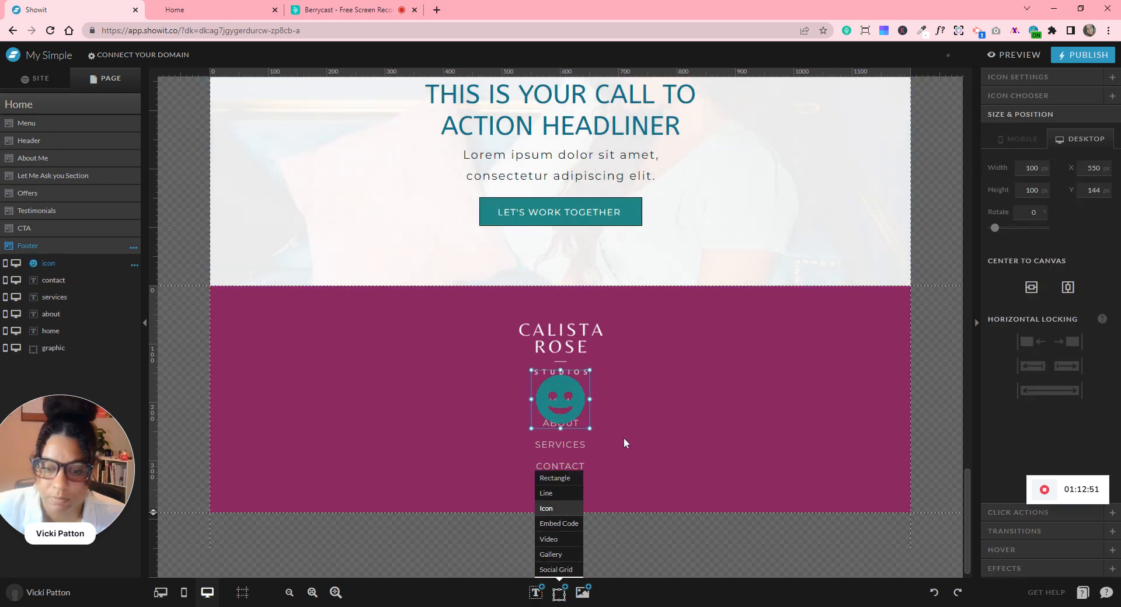
{"action": "left_click", "coordinate": [1018, 77]}
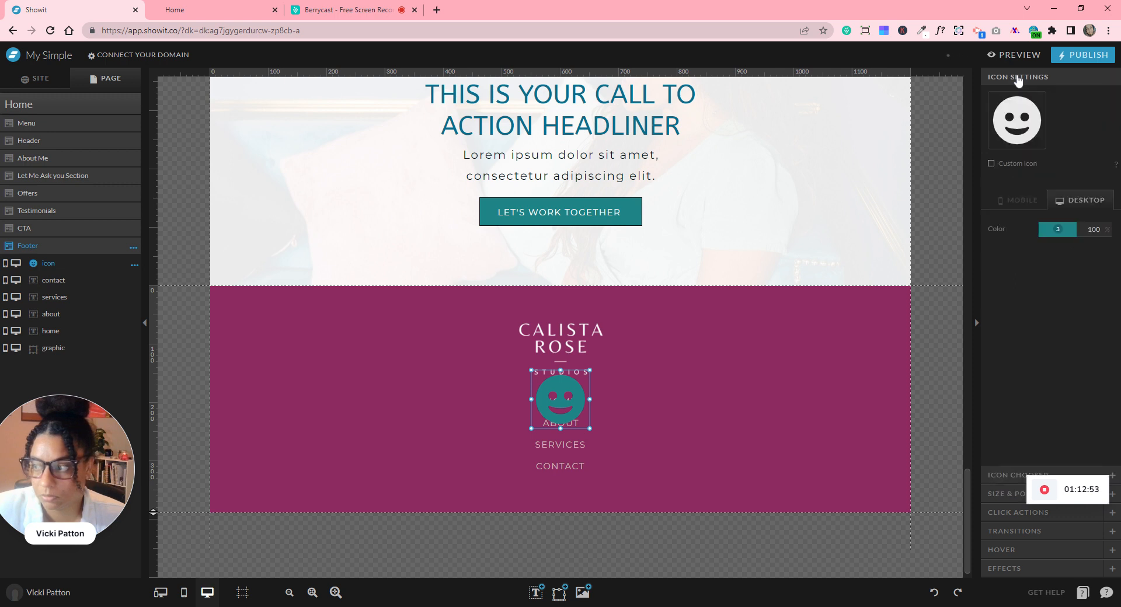
{"action": "left_click", "coordinate": [1056, 234]}
{"action": "left_click", "coordinate": [1071, 260]}
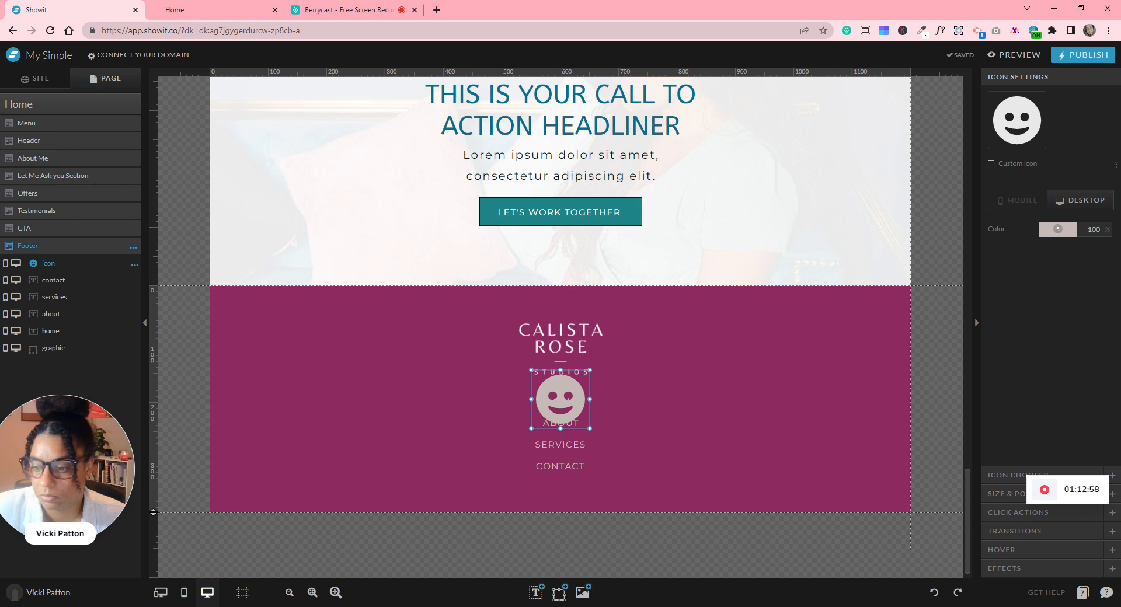
{"action": "left_click", "coordinate": [1004, 475]}
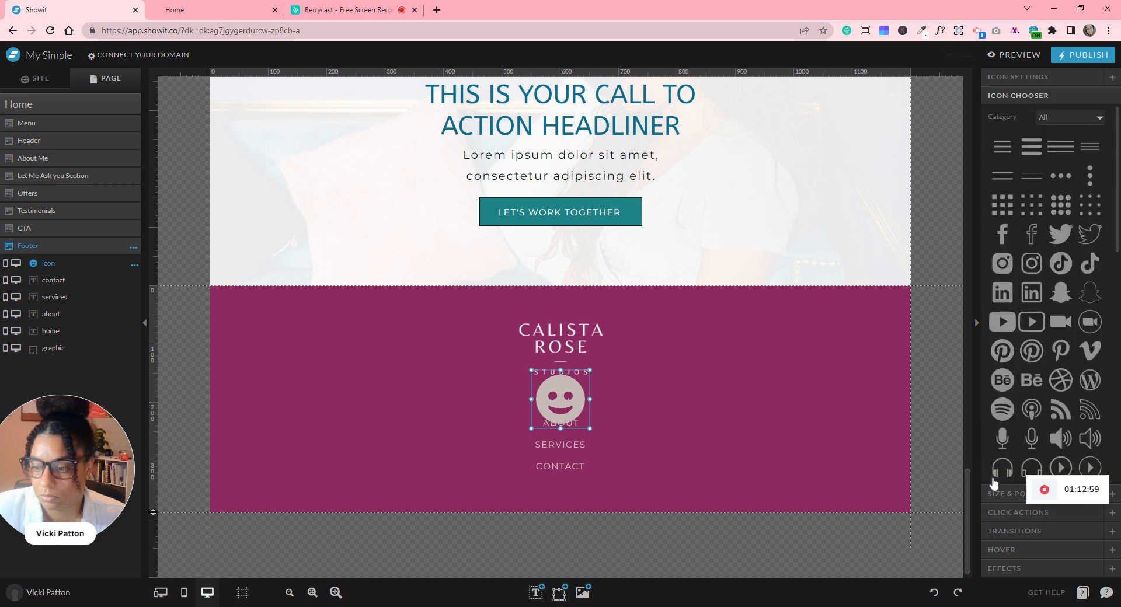
{"action": "left_click", "coordinate": [1003, 264]}
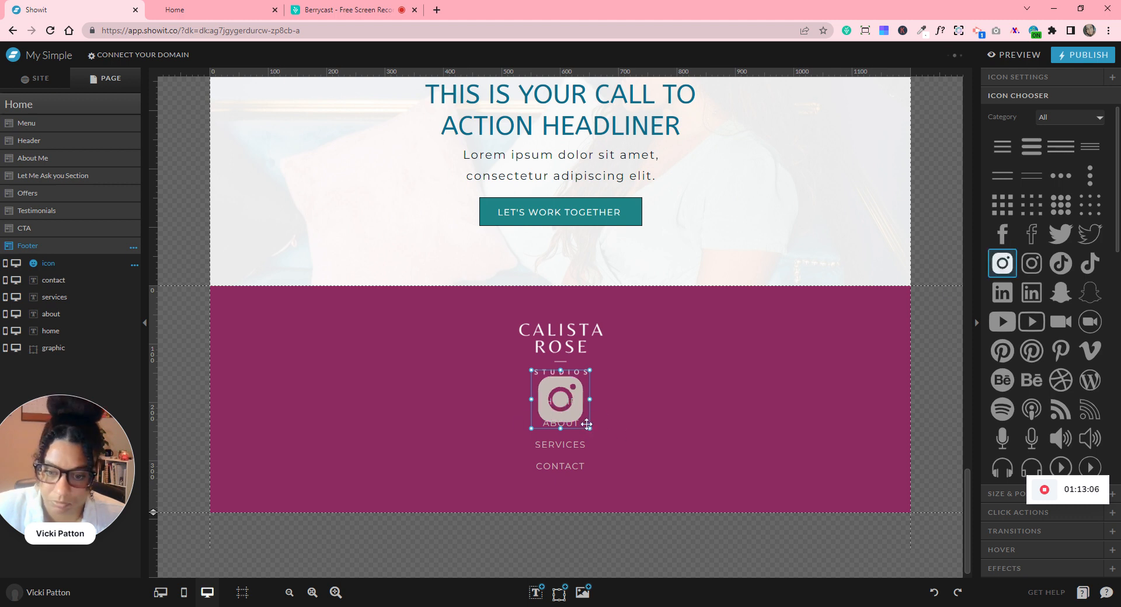
{"action": "left_click_drag", "start_coordinate": [569, 405], "coordinate": [549, 490]}
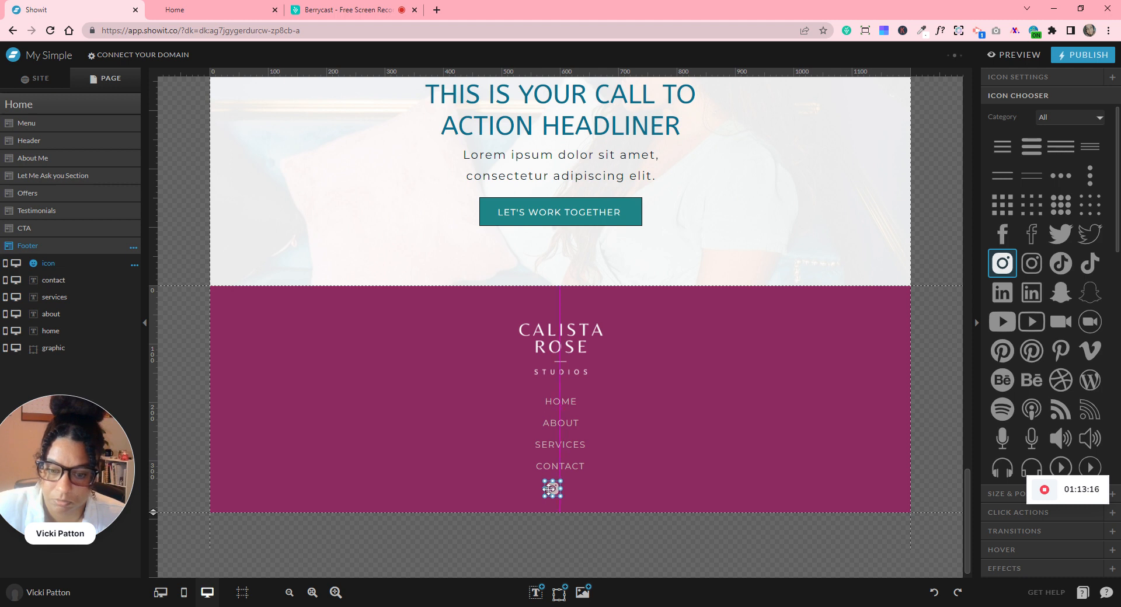
- Duplicate it as a TikTok icon beside it and centre both horizontally on the canvas
{"action": "key", "text": "ctrl+d"}
{"action": "left_click_drag", "start_coordinate": [561, 490], "coordinate": [578, 490]}
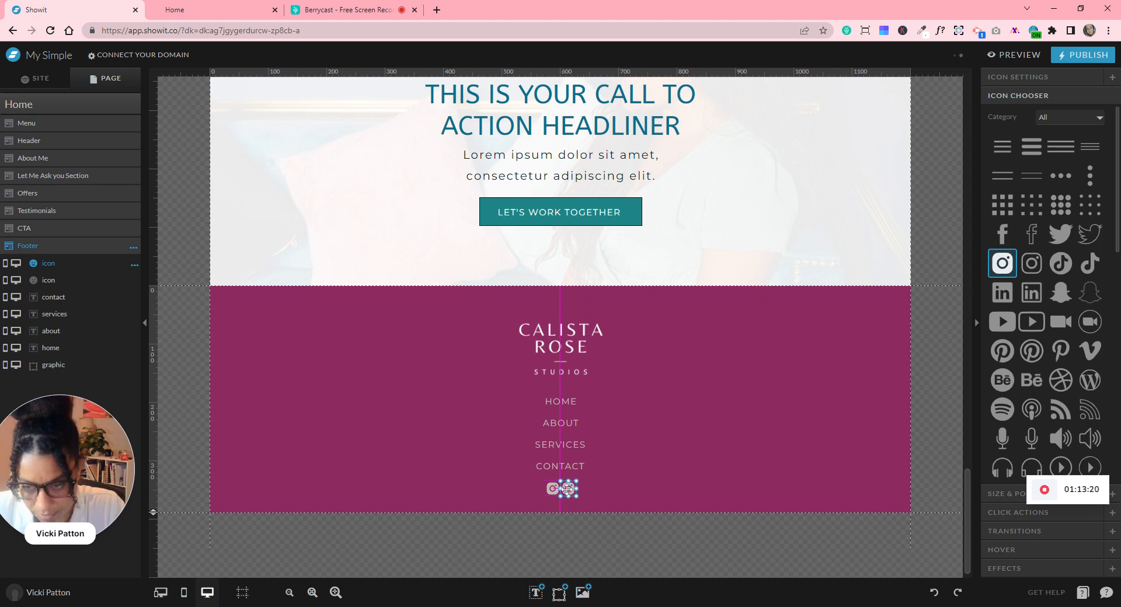
{"action": "left_click", "coordinate": [1060, 266]}
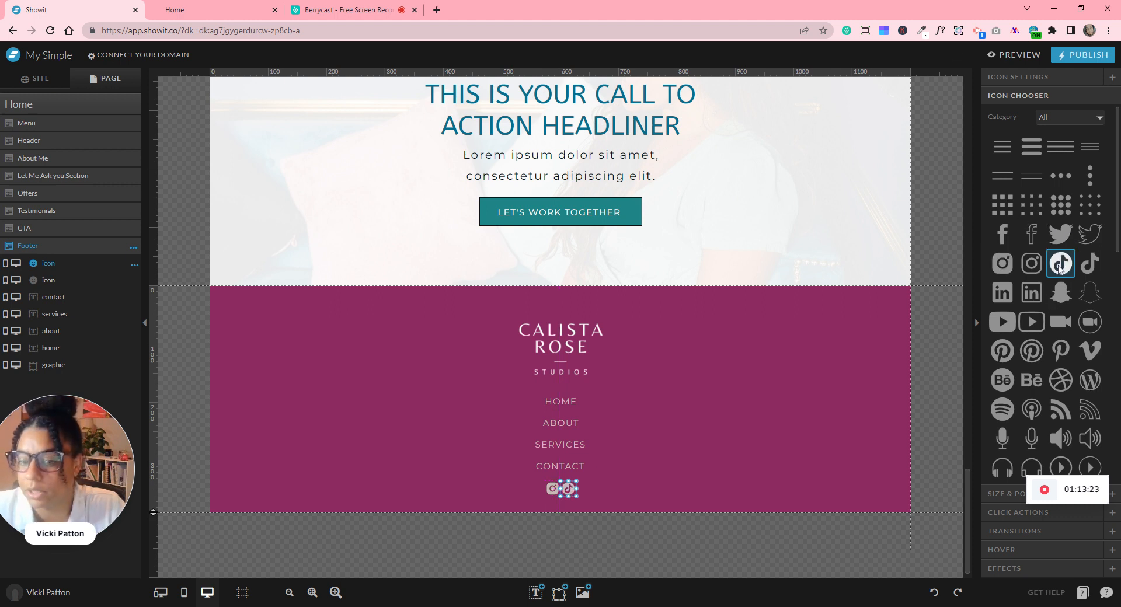
{"action": "left_click", "coordinate": [646, 477]}
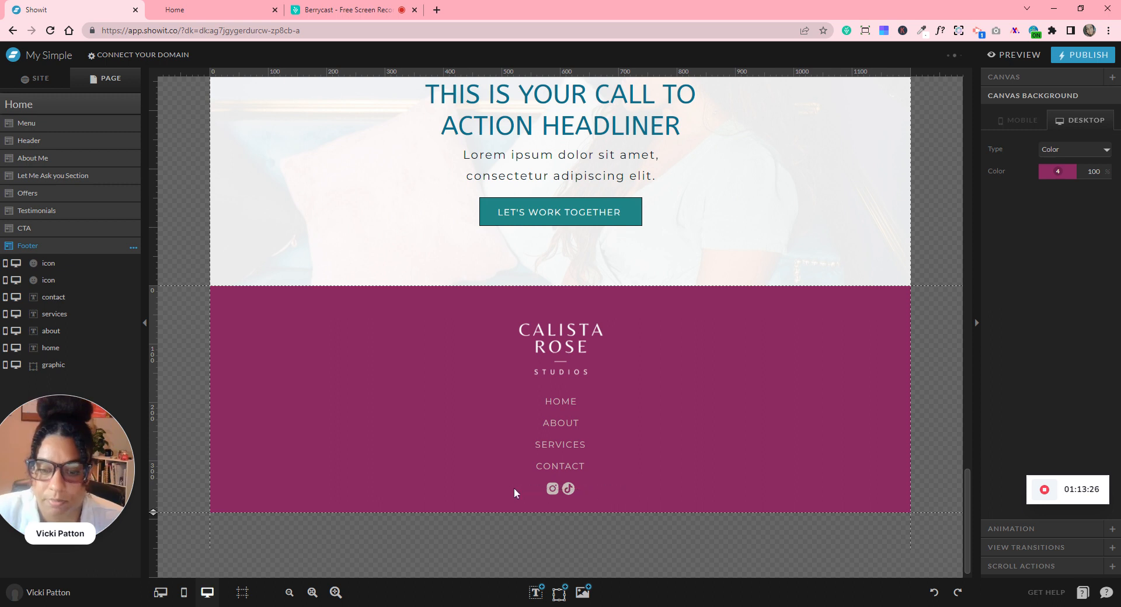
{"action": "left_click_drag", "start_coordinate": [646, 476], "coordinate": [513, 488]}
{"action": "left_click", "coordinate": [1020, 131]}
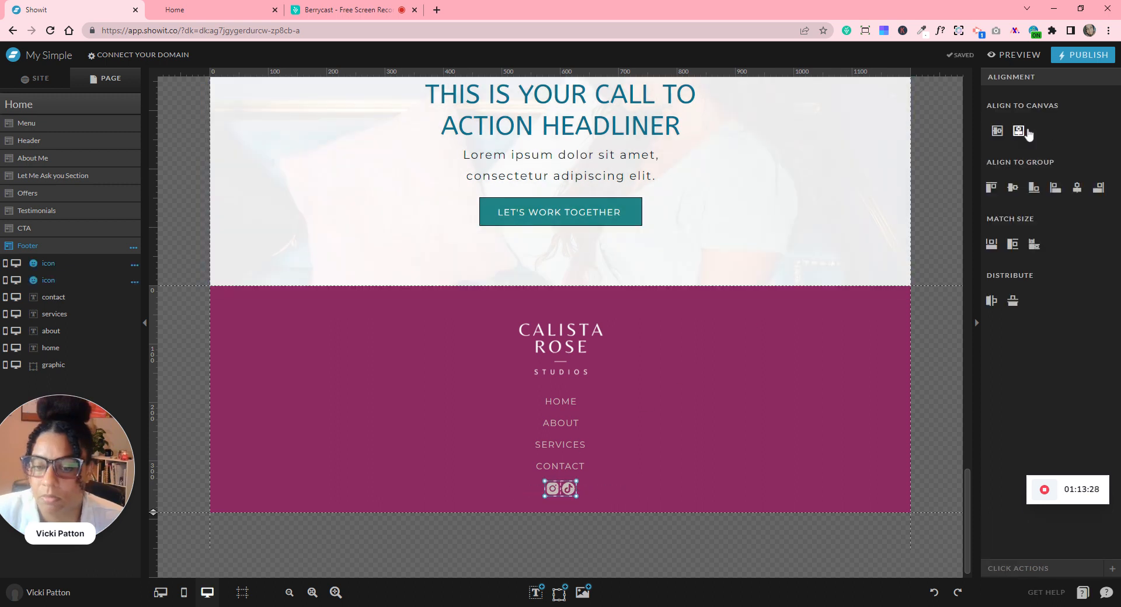
{"action": "left_click", "coordinate": [681, 453]}
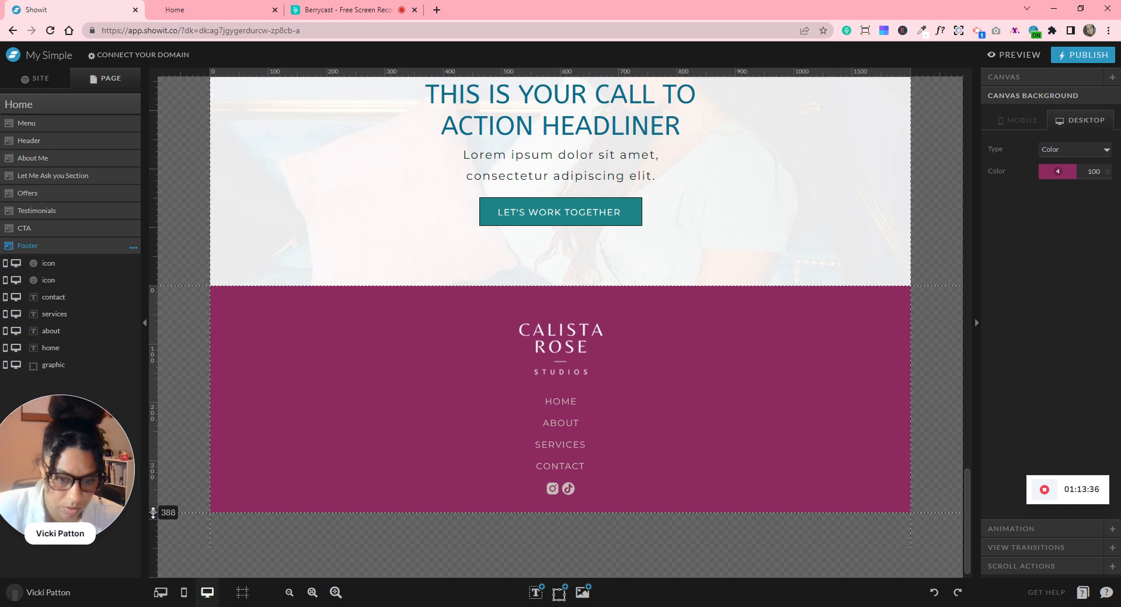
- Make the footer taller and add a 51 px rectangle stretched full width along its bottom
{"action": "left_click_drag", "start_coordinate": [154, 512], "coordinate": [154, 544]}
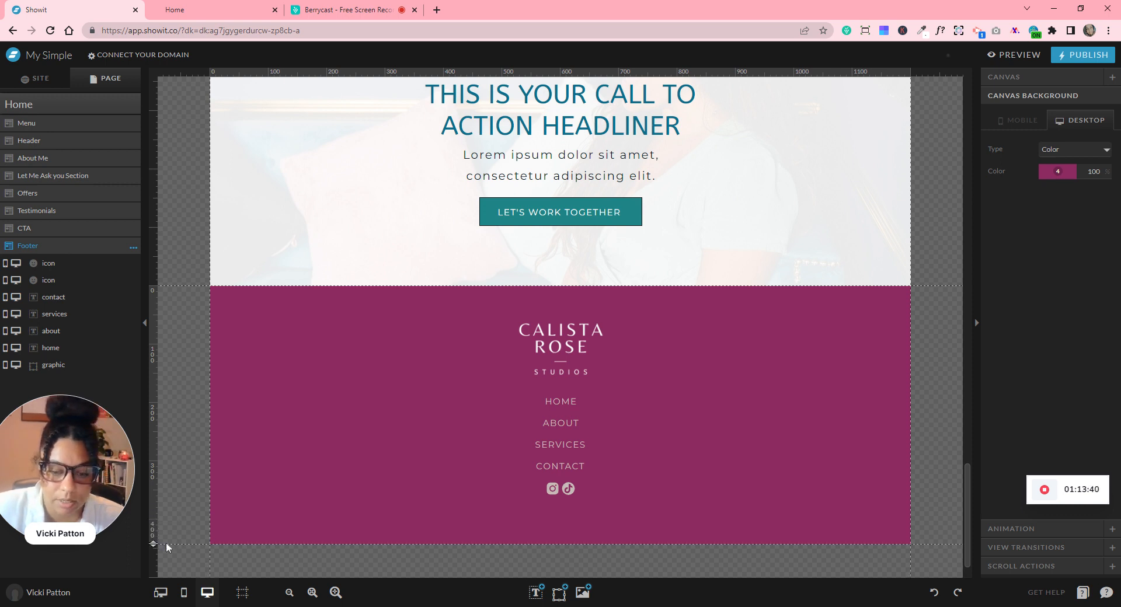
{"action": "left_click", "coordinate": [559, 592]}
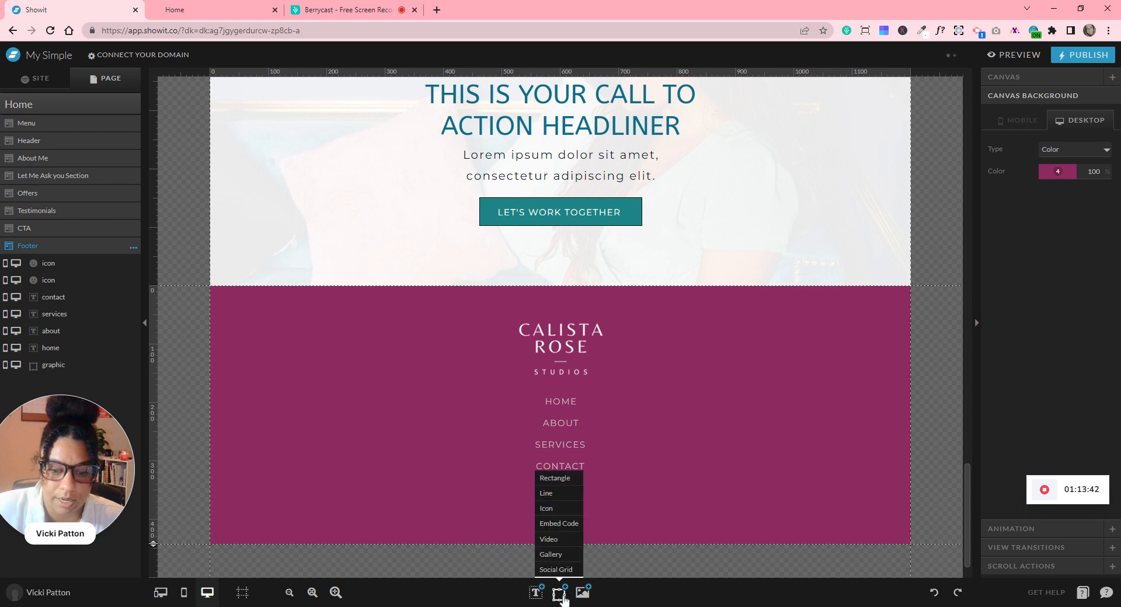
{"action": "left_click", "coordinate": [549, 482]}
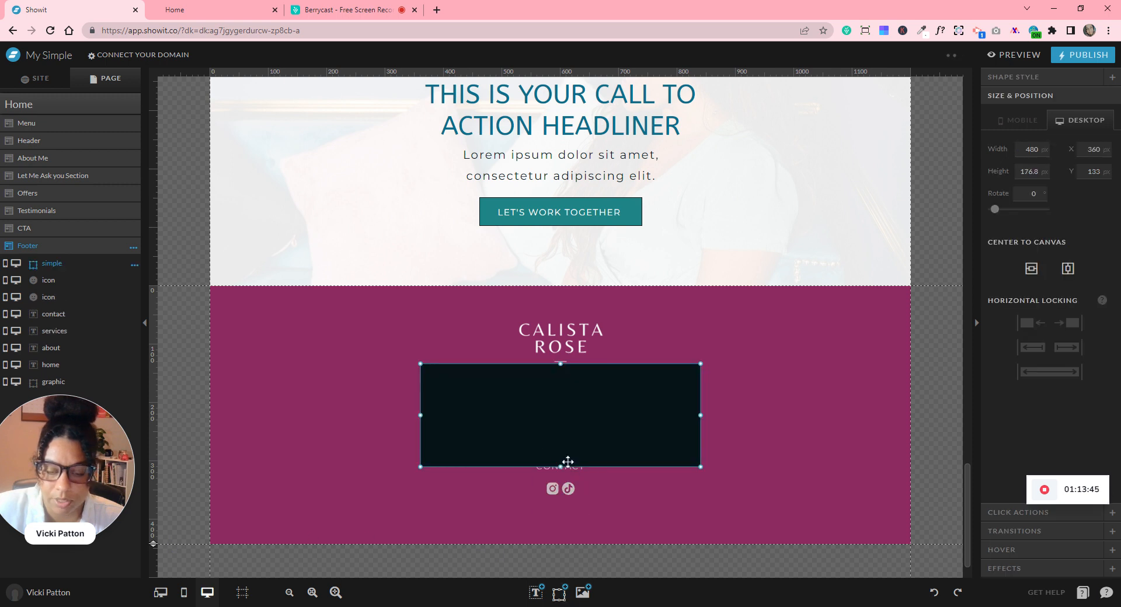
{"action": "left_click_drag", "start_coordinate": [561, 465], "coordinate": [561, 393]}
{"action": "left_click_drag", "start_coordinate": [472, 440], "coordinate": [350, 528]}
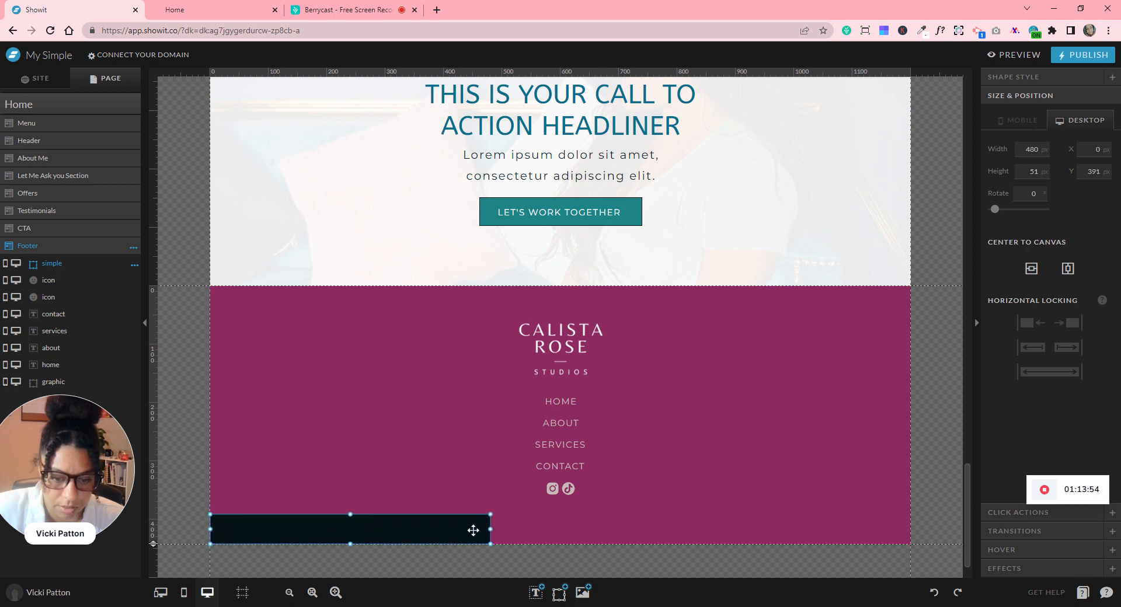
{"action": "left_click_drag", "start_coordinate": [490, 529], "coordinate": [911, 537]}
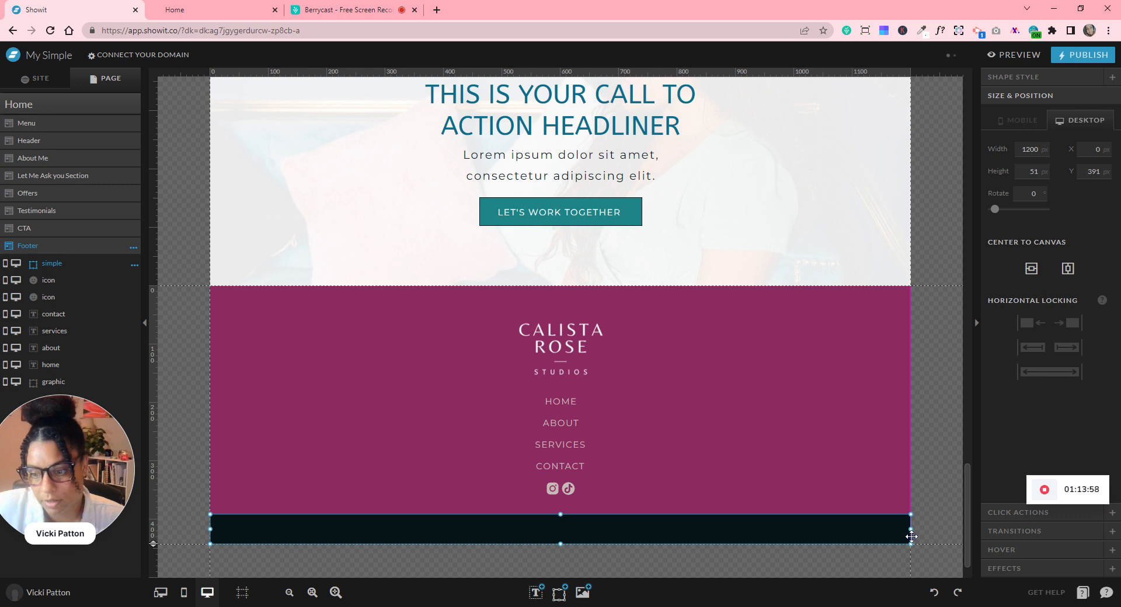
- Try grey, teal and blue fills on the strip, then settle on white
{"action": "left_click", "coordinate": [1015, 77]}
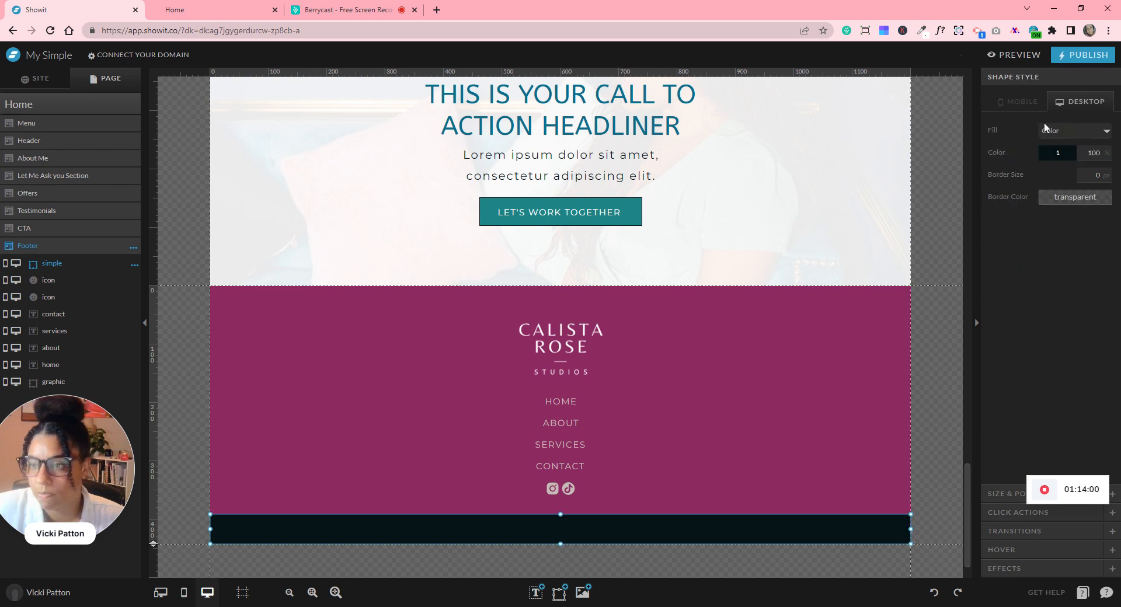
{"action": "left_click", "coordinate": [1057, 152]}
{"action": "left_click", "coordinate": [1072, 189]}
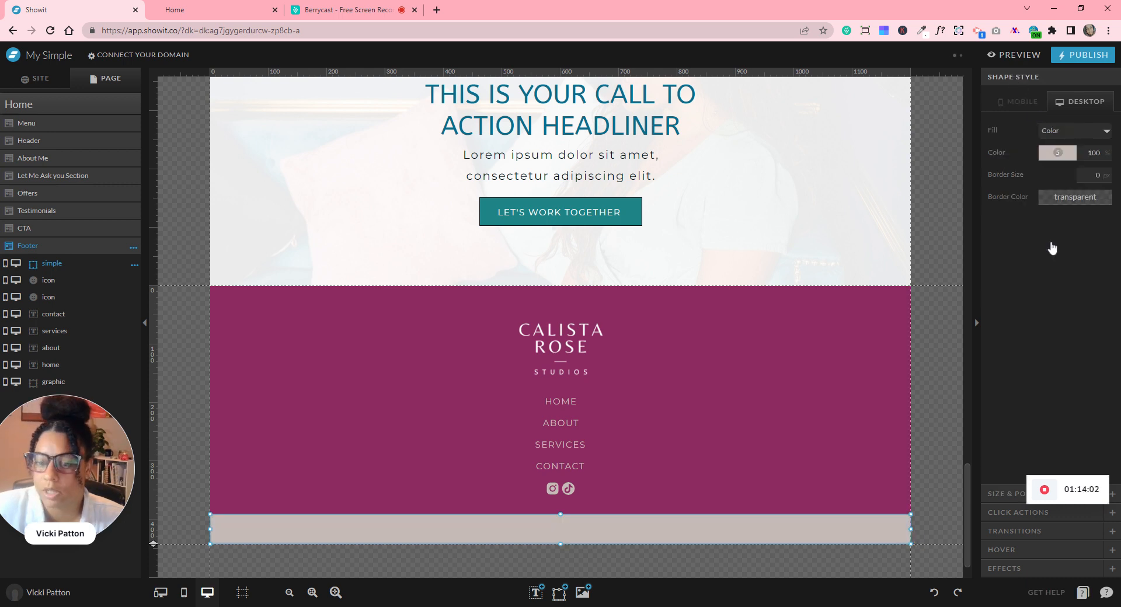
{"action": "left_click", "coordinate": [1058, 153]}
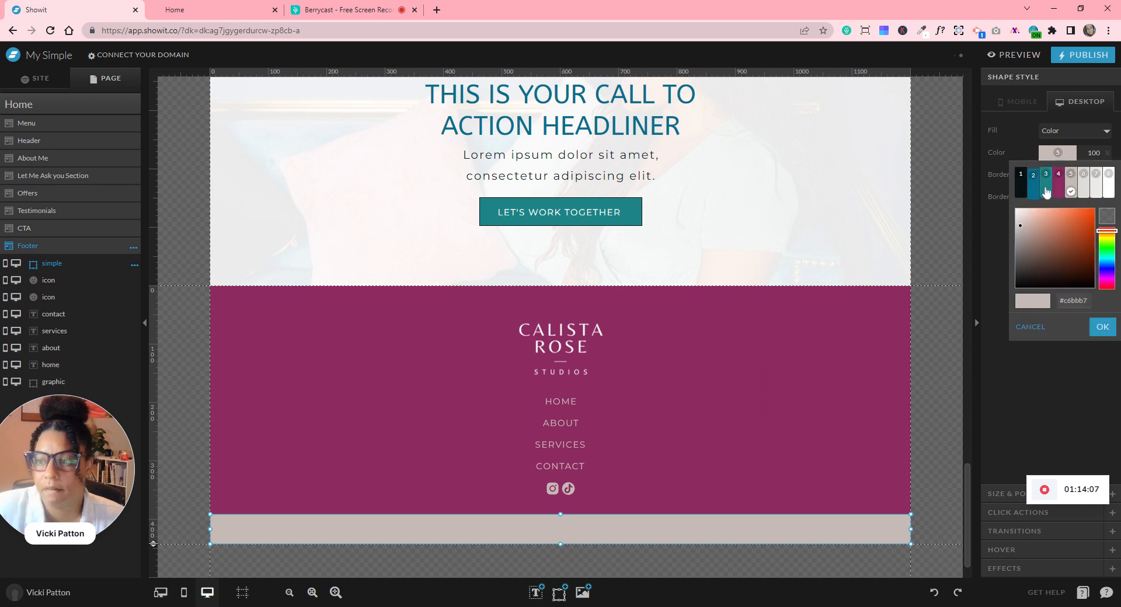
{"action": "left_click", "coordinate": [1047, 189]}
{"action": "left_click", "coordinate": [1057, 152]}
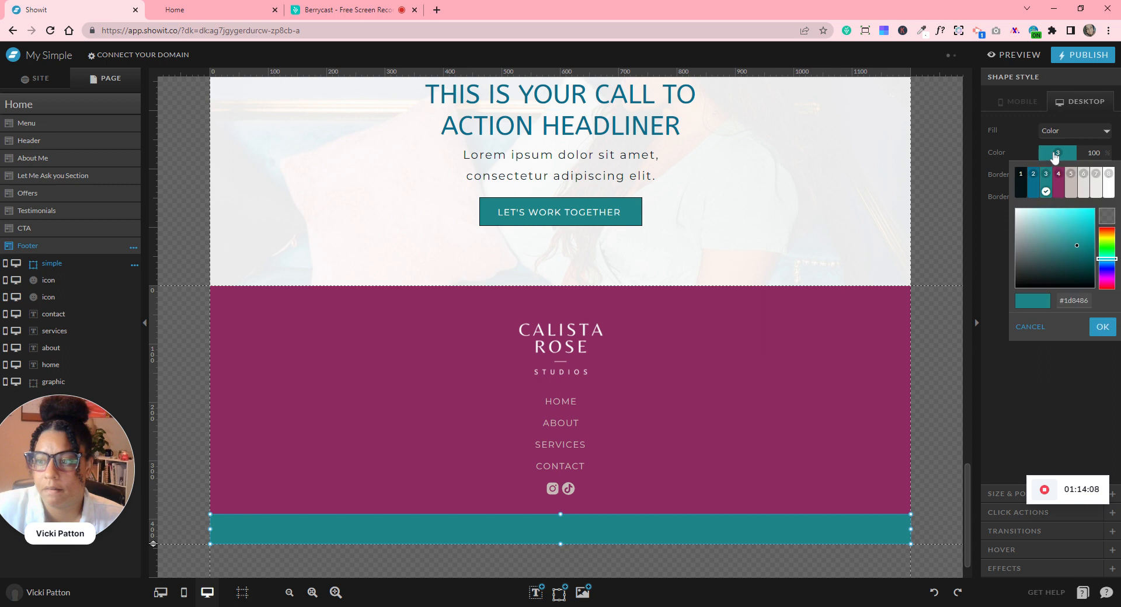
{"action": "left_click", "coordinate": [1033, 190]}
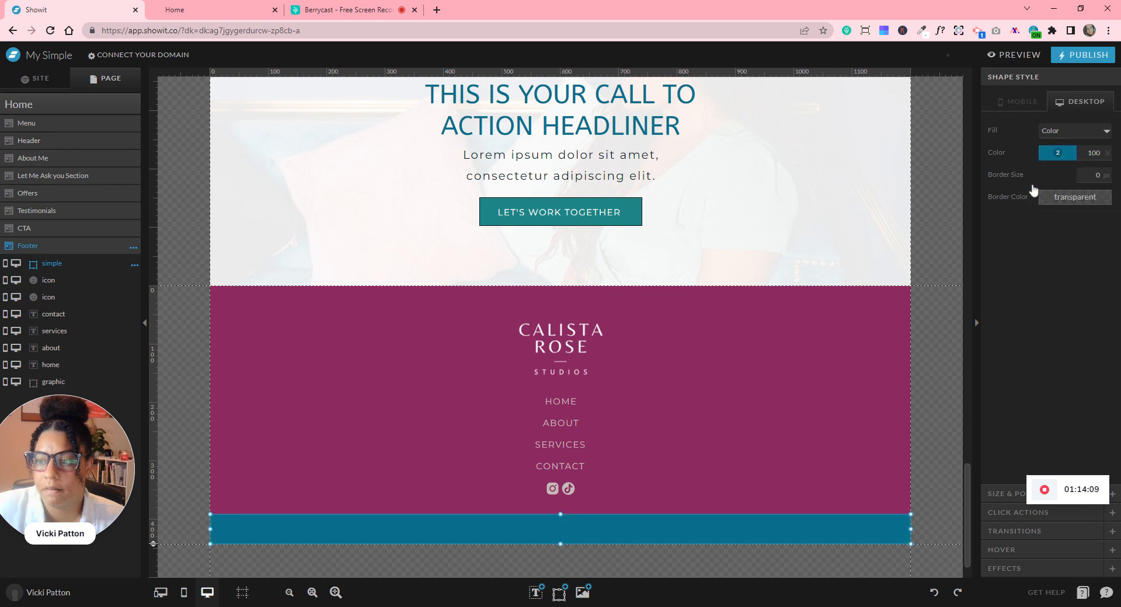
{"action": "left_click", "coordinate": [1062, 153]}
{"action": "left_click", "coordinate": [1073, 191]}
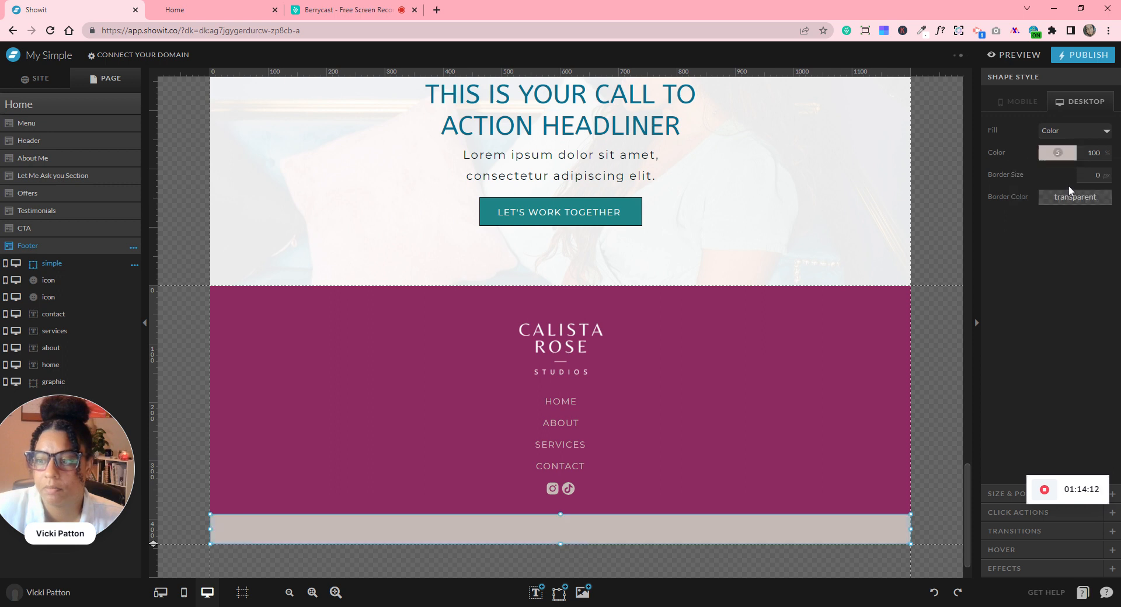
{"action": "left_click", "coordinate": [1068, 156]}
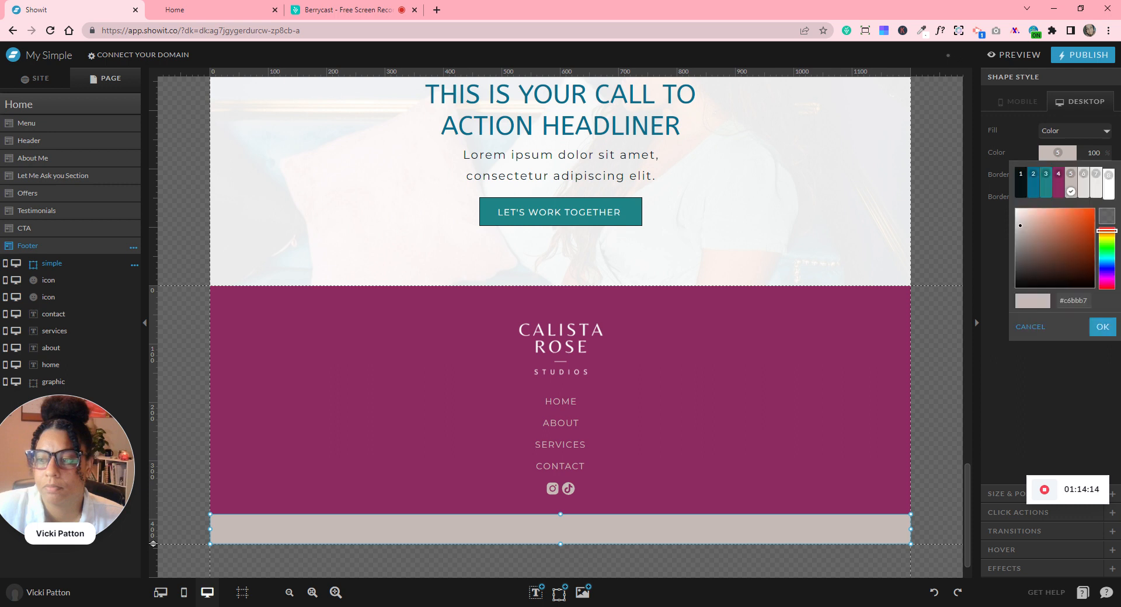
{"action": "left_click", "coordinate": [1109, 182]}
{"action": "left_click", "coordinate": [1112, 178]}
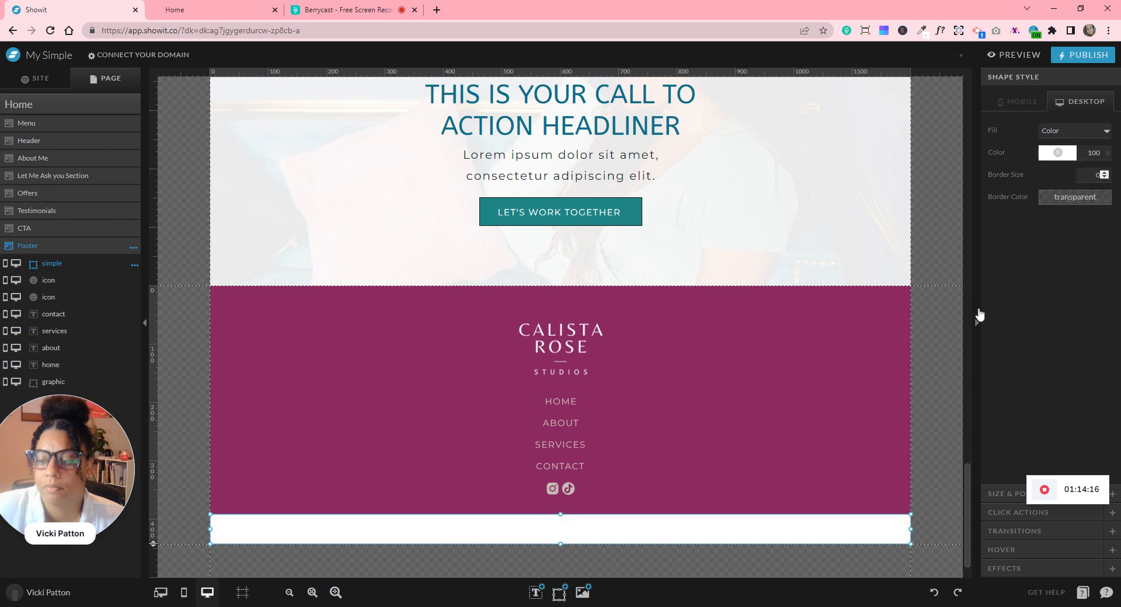
{"action": "left_click", "coordinate": [935, 331]}
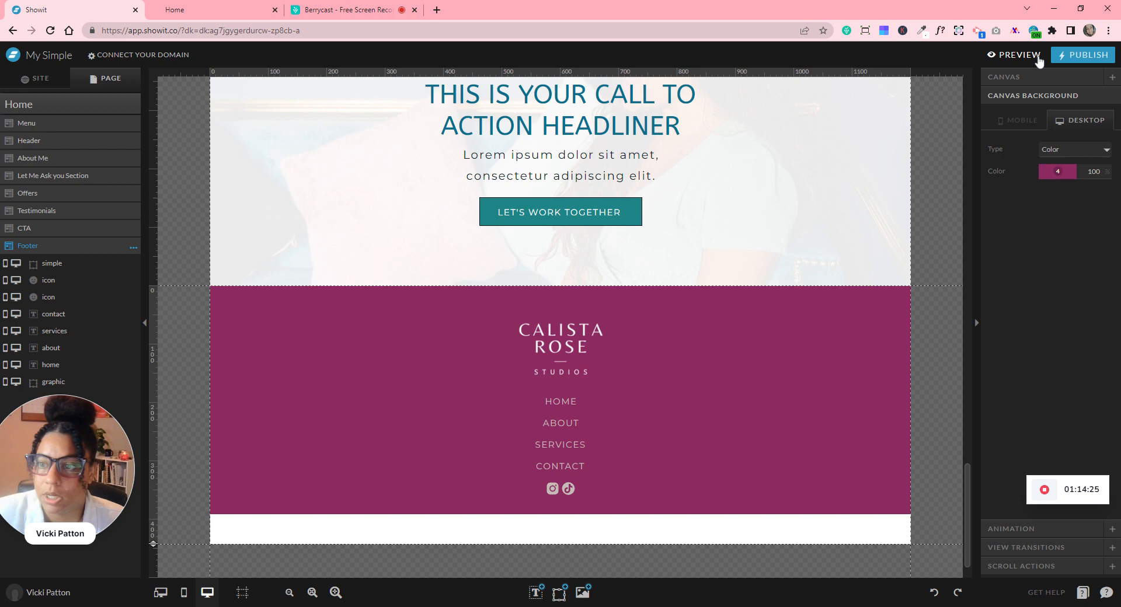
- Preview the site and scroll to the magenta footer with its white bottom strip
{"action": "left_click", "coordinate": [1018, 55]}
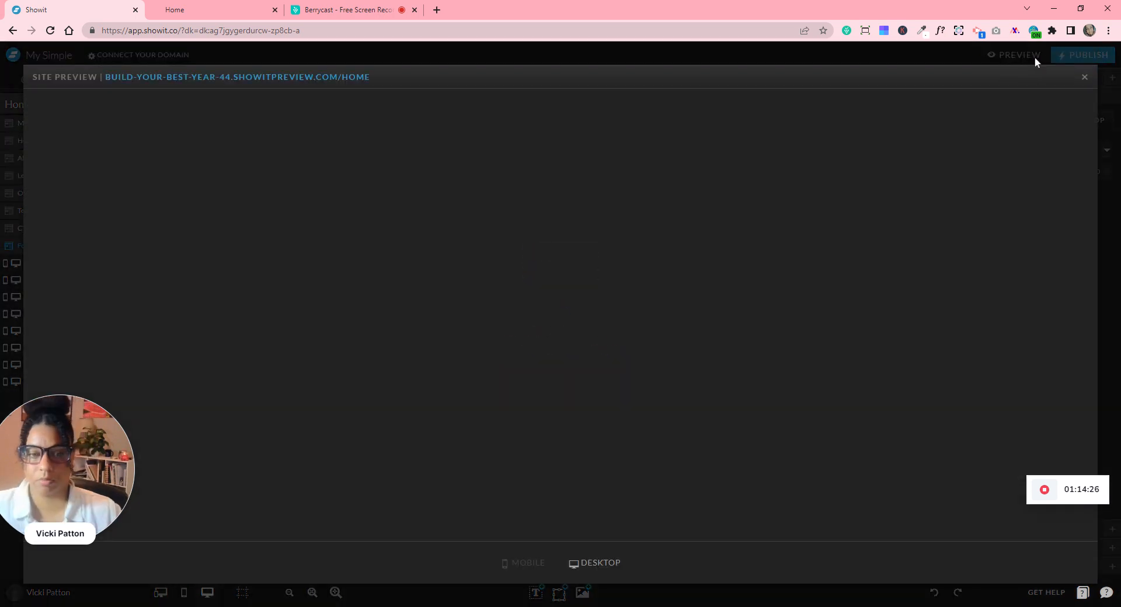
{"action": "scroll", "coordinate": [733, 369], "scroll_direction": "down", "scroll_amount": 6}
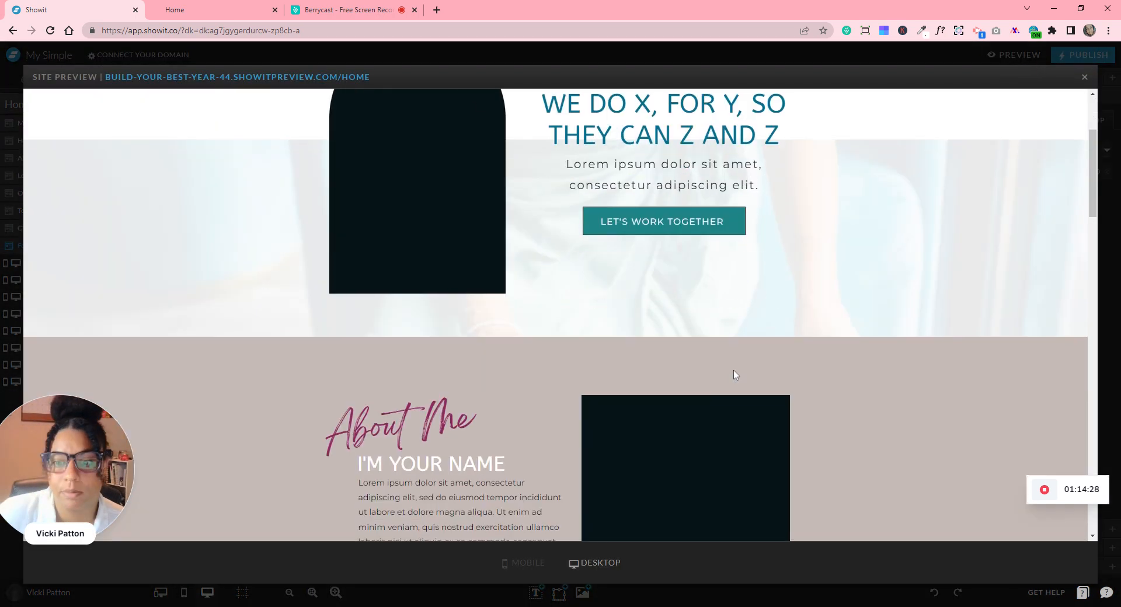
{"action": "scroll", "coordinate": [734, 369], "scroll_direction": "down", "scroll_amount": 15}
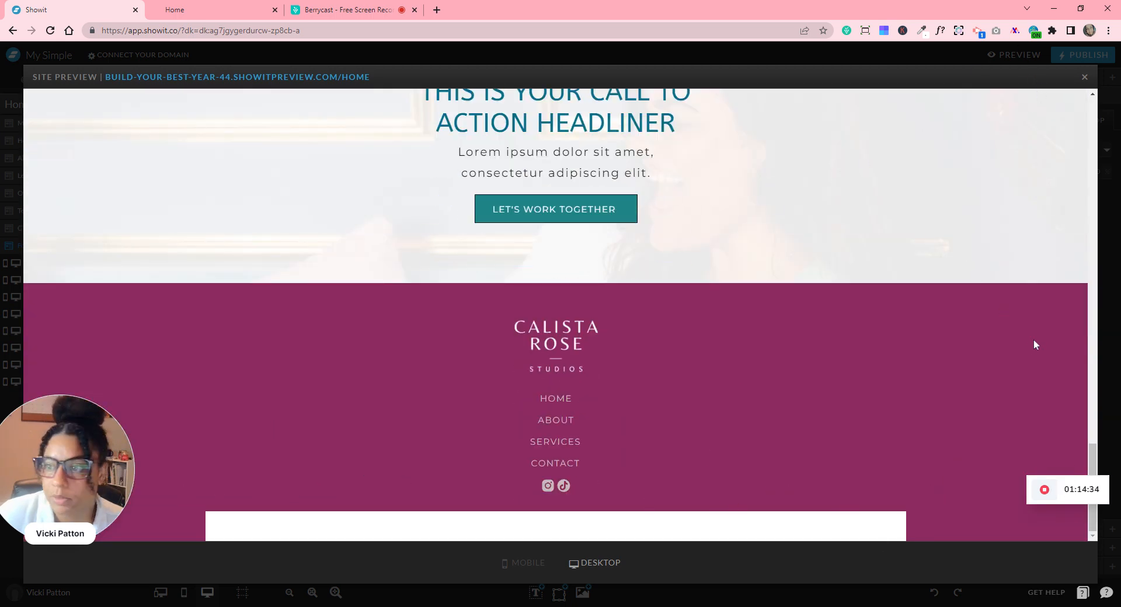
{"action": "scroll", "coordinate": [1028, 336], "scroll_direction": "up", "scroll_amount": 20}
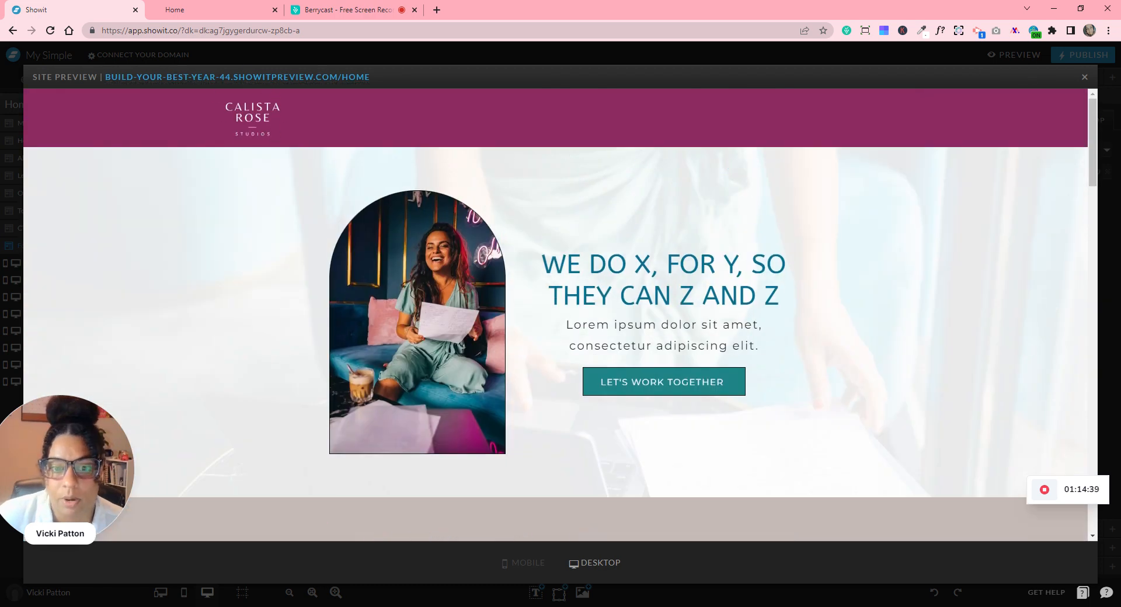
- Close the preview and show the white strip's size and position: 1200 by 51 at Y 391
{"action": "left_click", "coordinate": [1084, 78]}
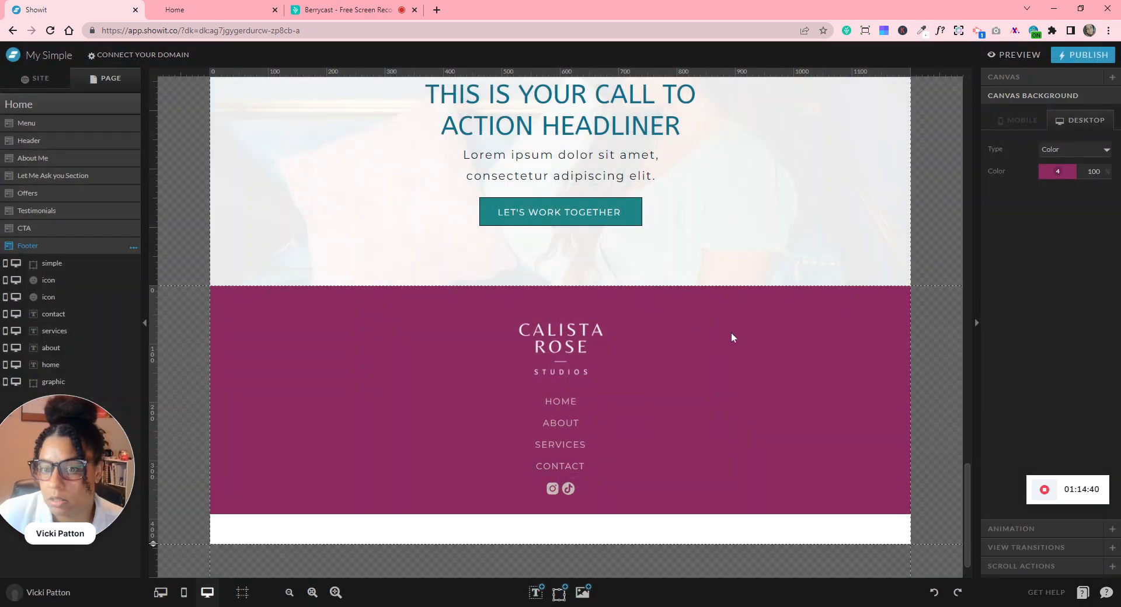
{"action": "scroll", "coordinate": [733, 337], "scroll_direction": "down", "scroll_amount": 1}
{"action": "left_click", "coordinate": [647, 492]}
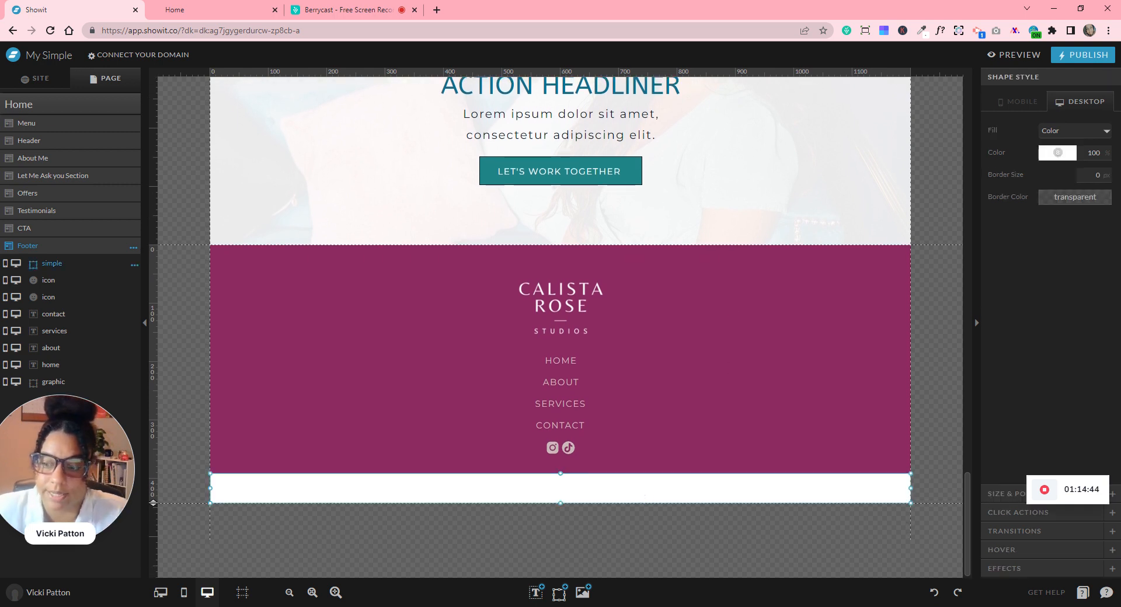
{"action": "left_click", "coordinate": [992, 496]}
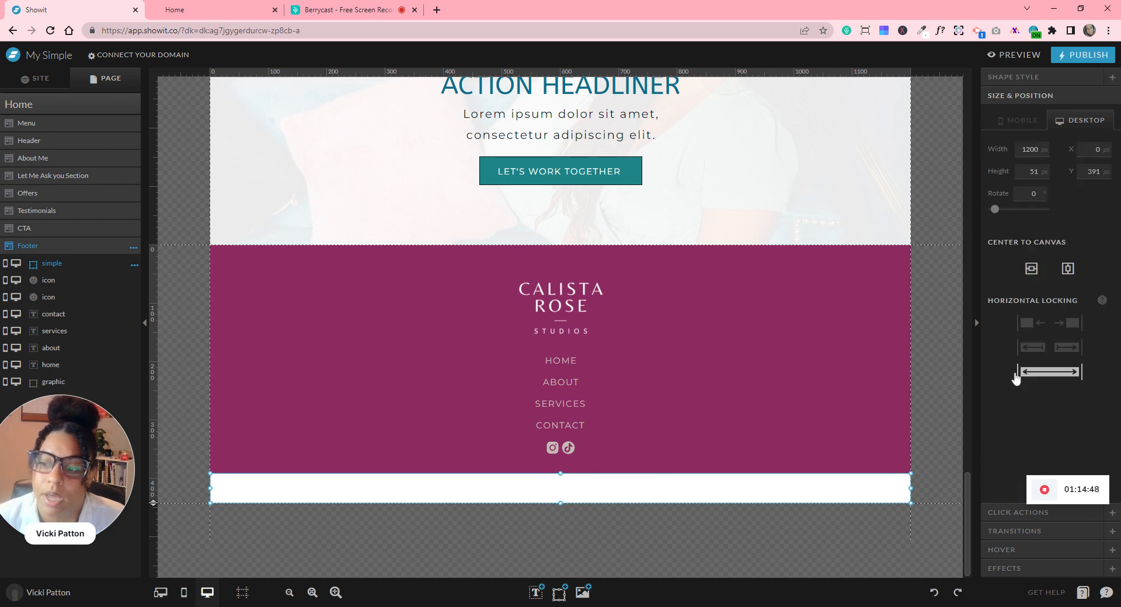
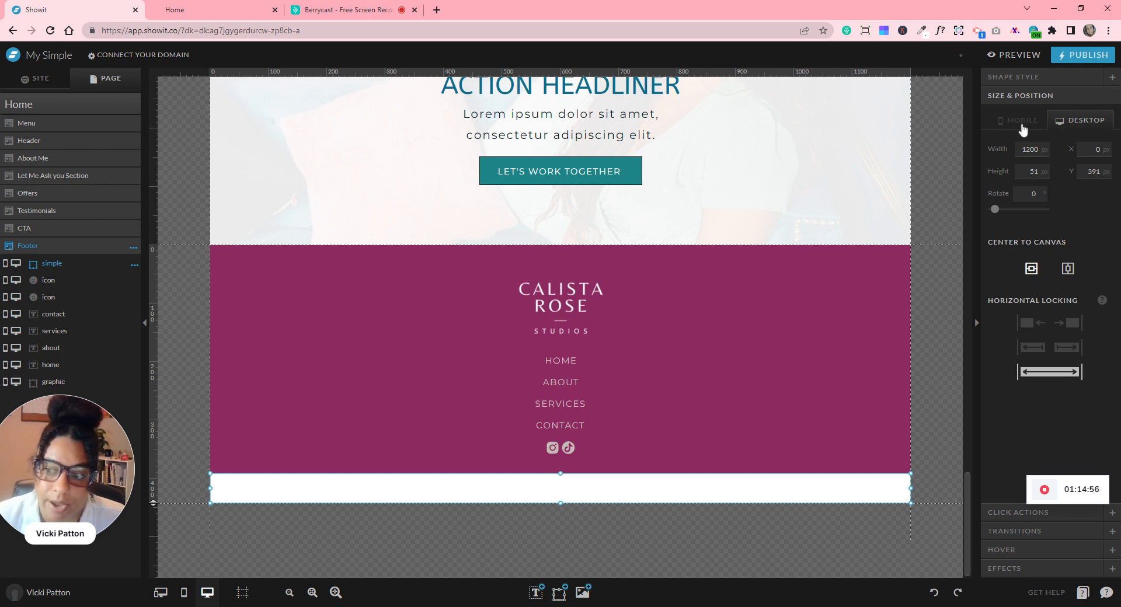
- Preview the site once more, scrolling down to the footer strip, then close the preview
{"action": "left_click", "coordinate": [1007, 54]}
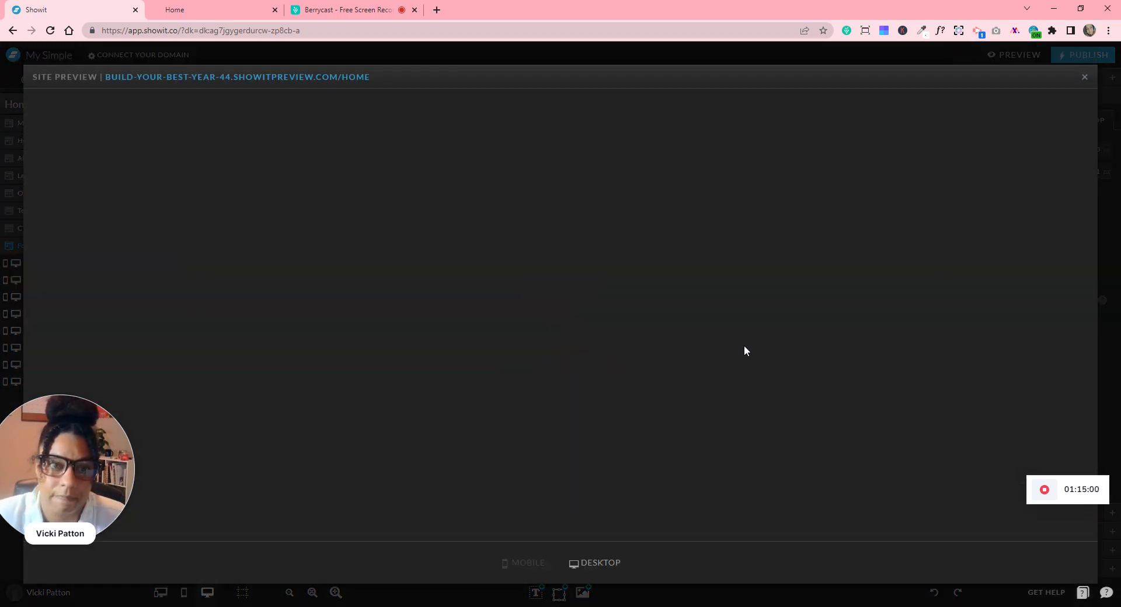
{"action": "scroll", "coordinate": [744, 357], "scroll_direction": "down", "scroll_amount": 15}
{"action": "scroll", "coordinate": [746, 375], "scroll_direction": "down", "scroll_amount": 8}
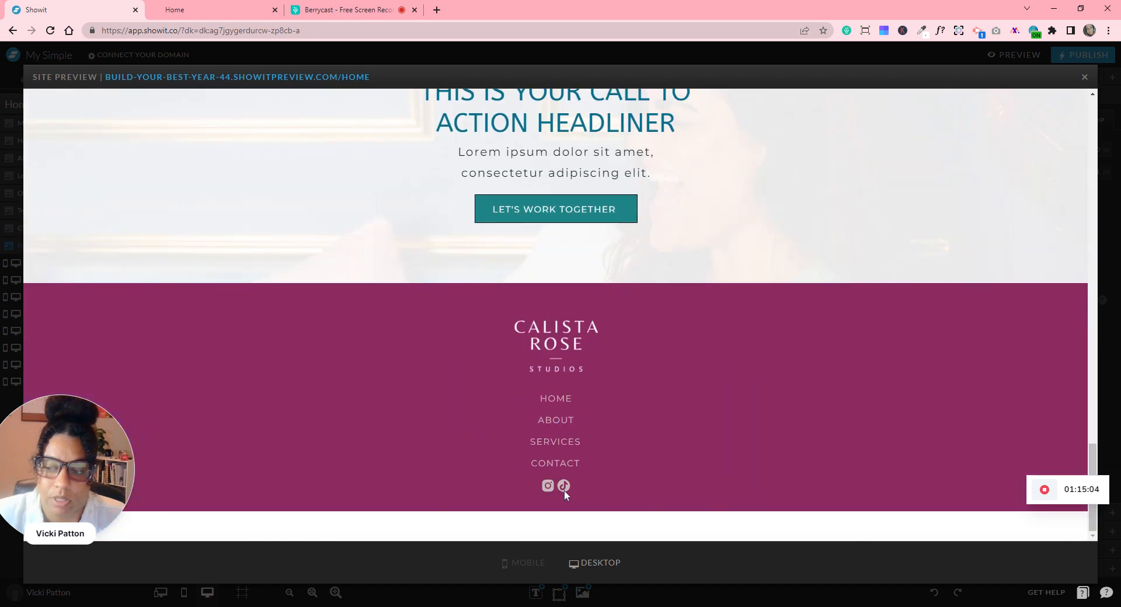
{"action": "left_click", "coordinate": [1083, 78]}
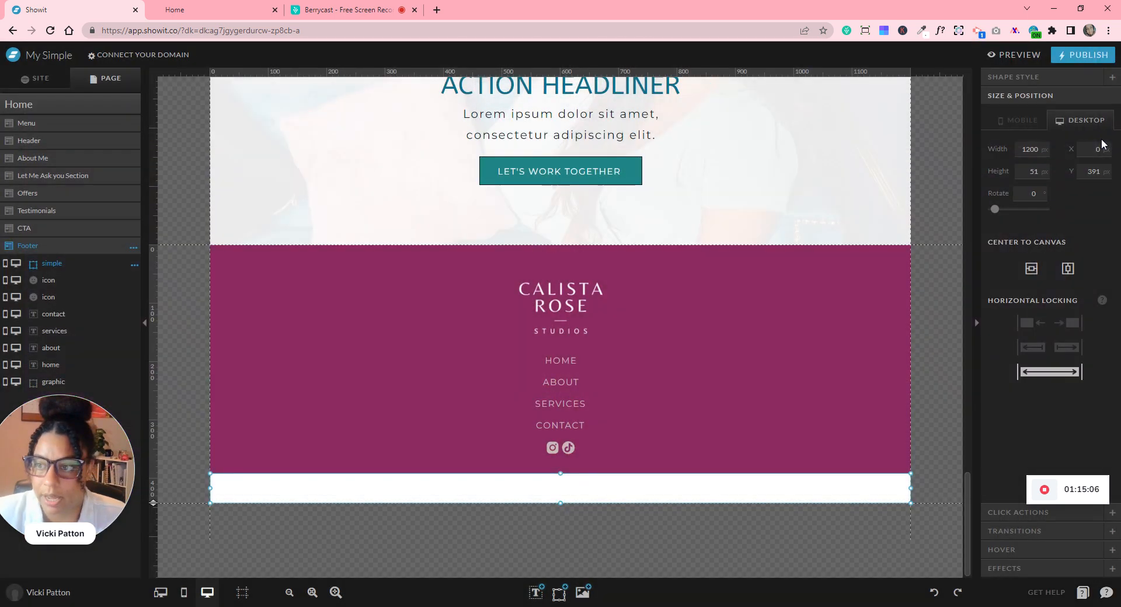
- Add a Paragraph text box in the white strip, centre-aligned with Uppercase letter case
{"action": "mouse_move", "coordinate": [541, 601]}
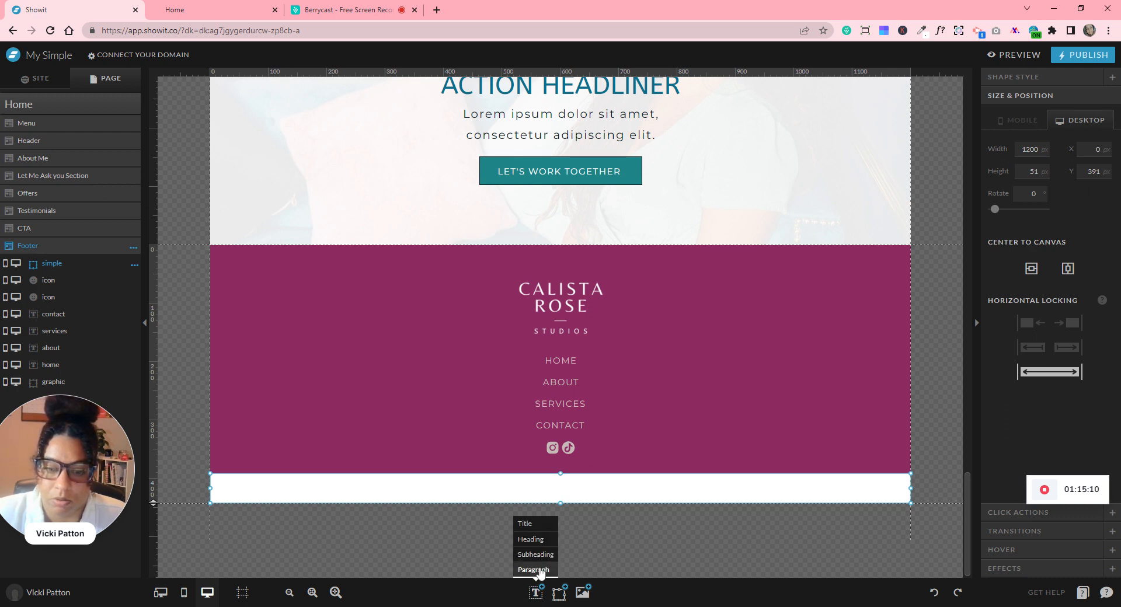
{"action": "left_click", "coordinate": [540, 569]}
{"action": "left_click_drag", "start_coordinate": [563, 418], "coordinate": [550, 488]}
{"action": "left_click", "coordinate": [1004, 78]}
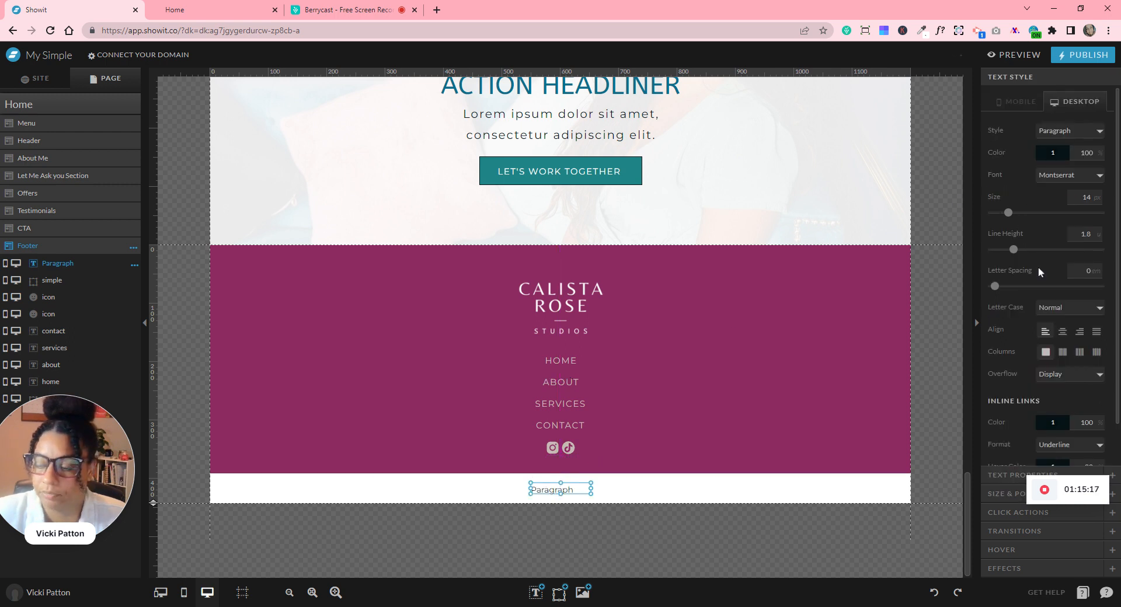
{"action": "left_click", "coordinate": [1063, 331]}
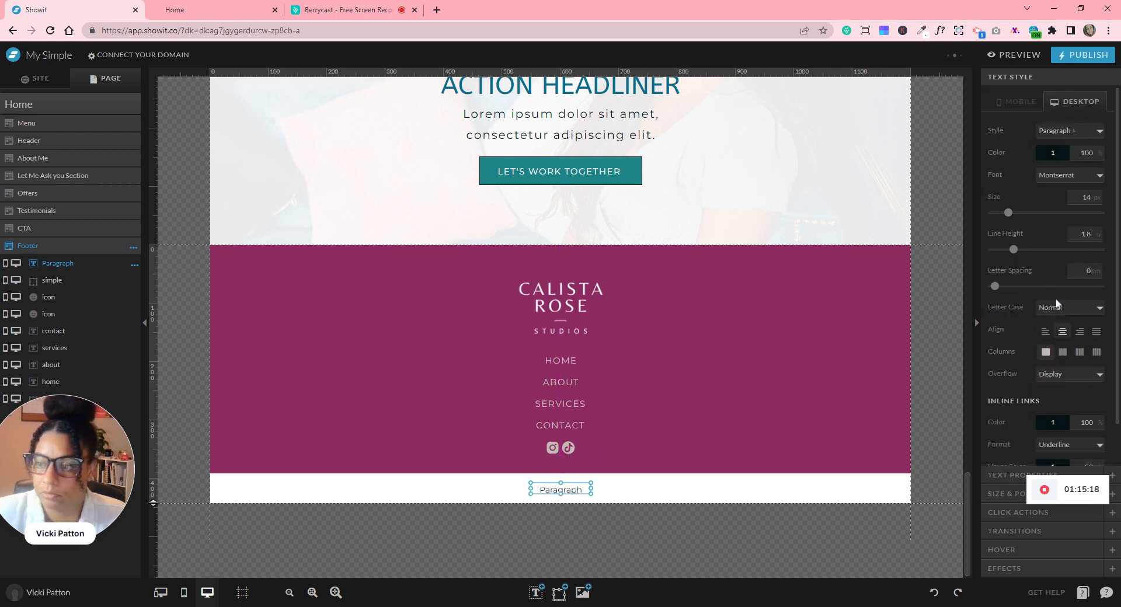
{"action": "left_click", "coordinate": [1063, 329]}
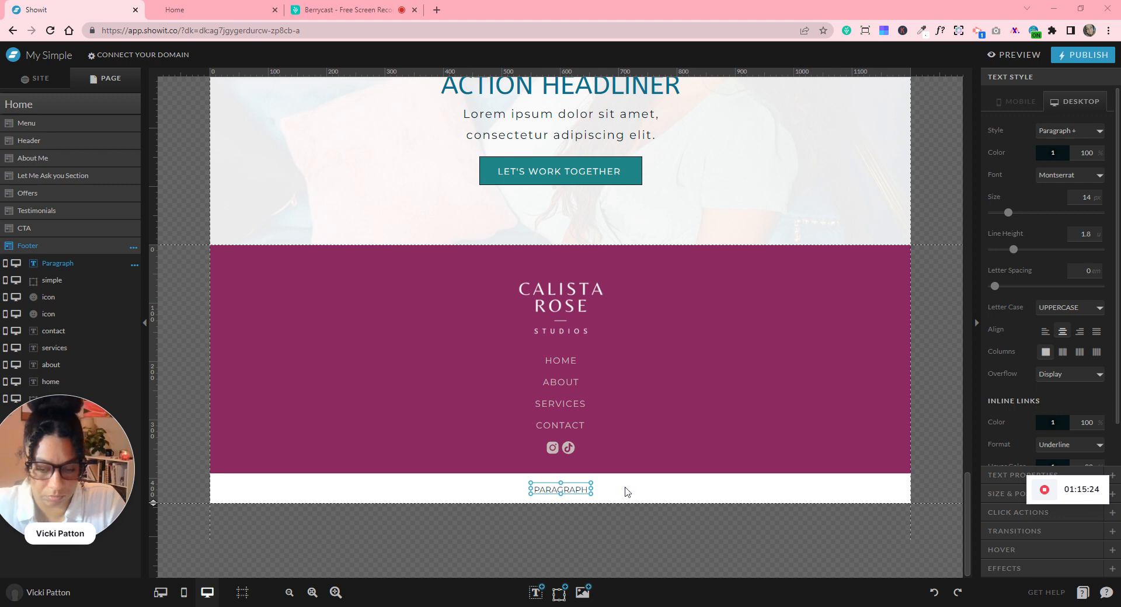
- Widen the text box to the right edge, paste in the copyright line and reduce its size
{"action": "left_click_drag", "start_coordinate": [592, 489], "coordinate": [912, 492]}
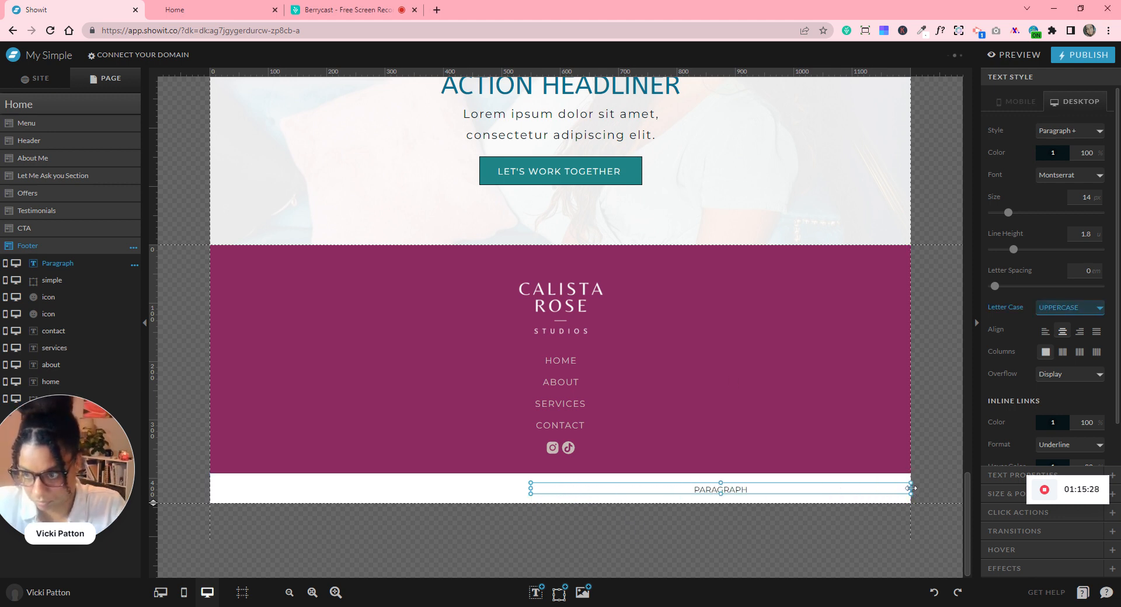
{"action": "double_click", "coordinate": [853, 491]}
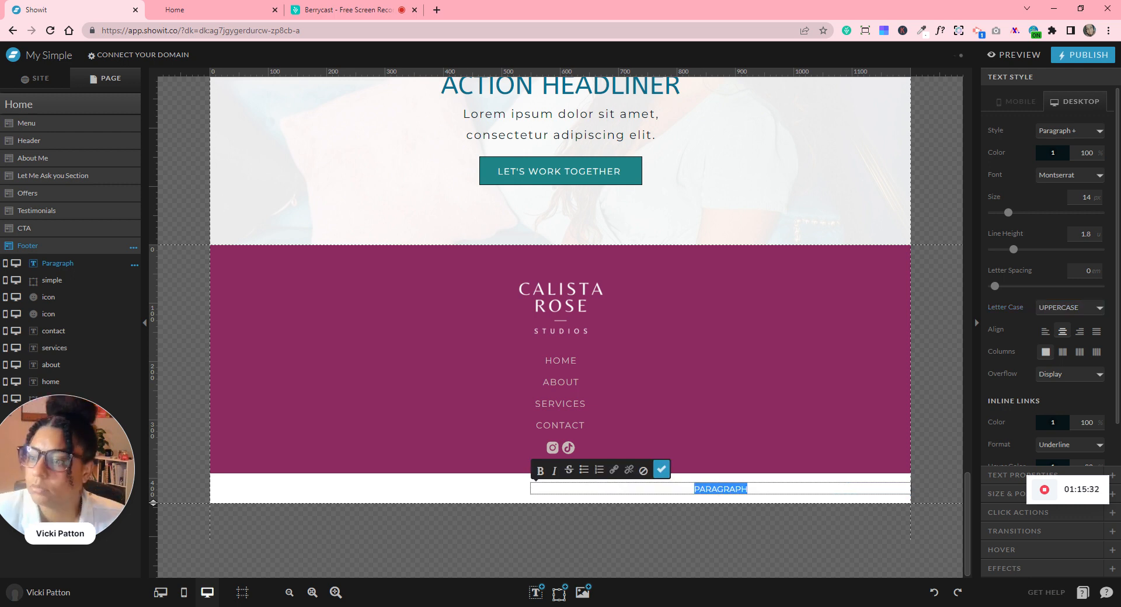
{"action": "type", "text": "COPYRIGHT 2022 © VIXIE TEMPLATE / SITE POLICY / DESIGNED BY BUILD YOUR BEST YEAR"}
{"action": "left_click", "coordinate": [1095, 200]}
{"action": "left_click", "coordinate": [1096, 199]}
{"action": "left_click", "coordinate": [1096, 199]}
- Centre the copyright line horizontally on the canvas and finish editing it
{"action": "left_click", "coordinate": [1002, 494]}
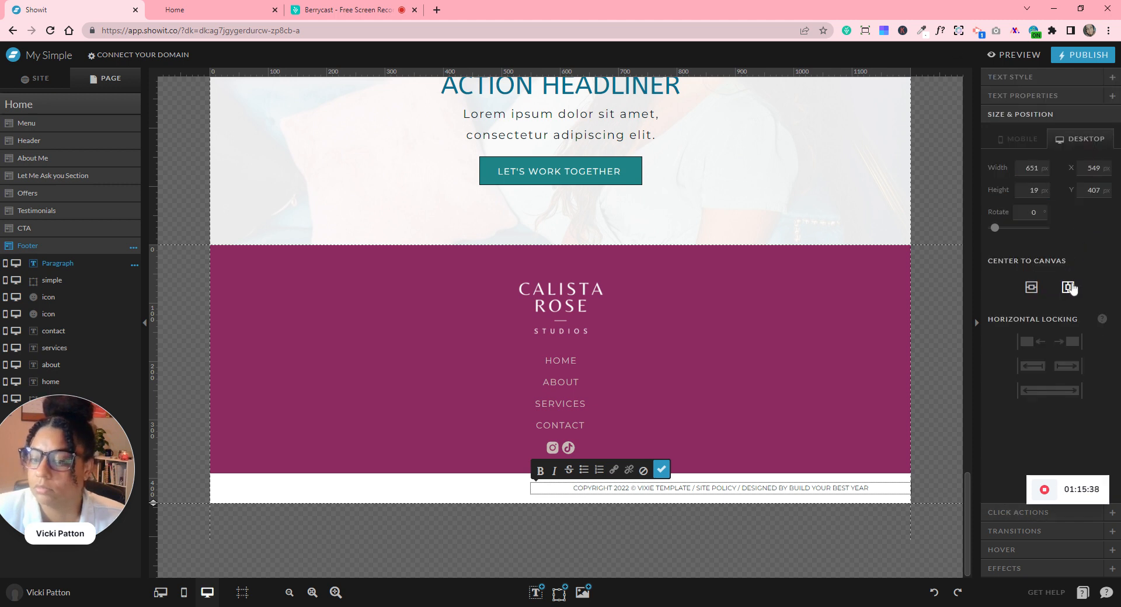
{"action": "left_click", "coordinate": [1069, 288]}
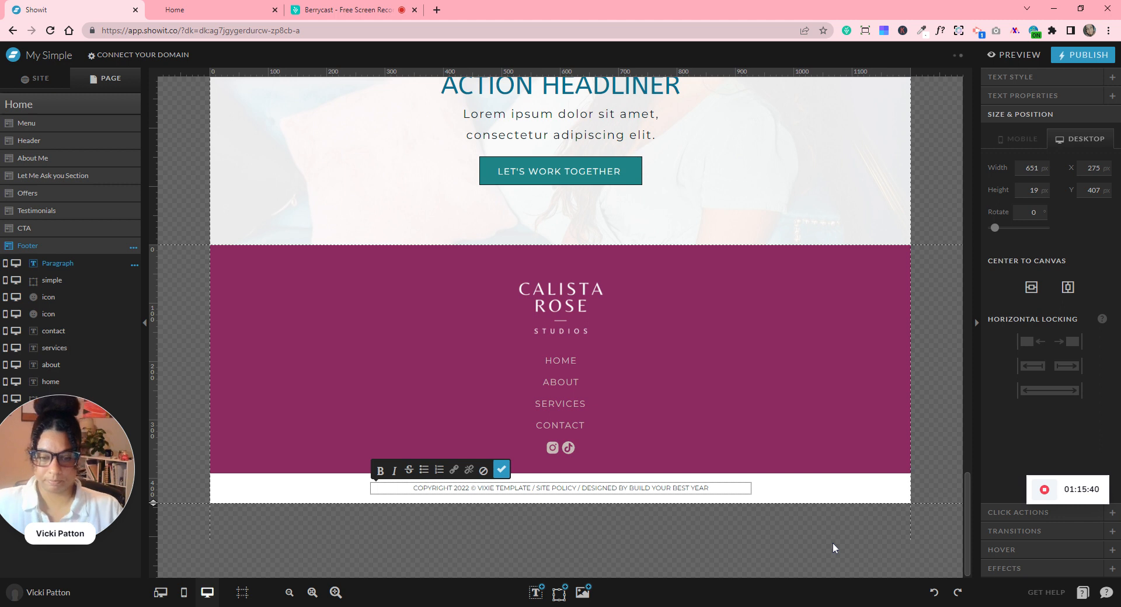
{"action": "key", "text": "Escape"}
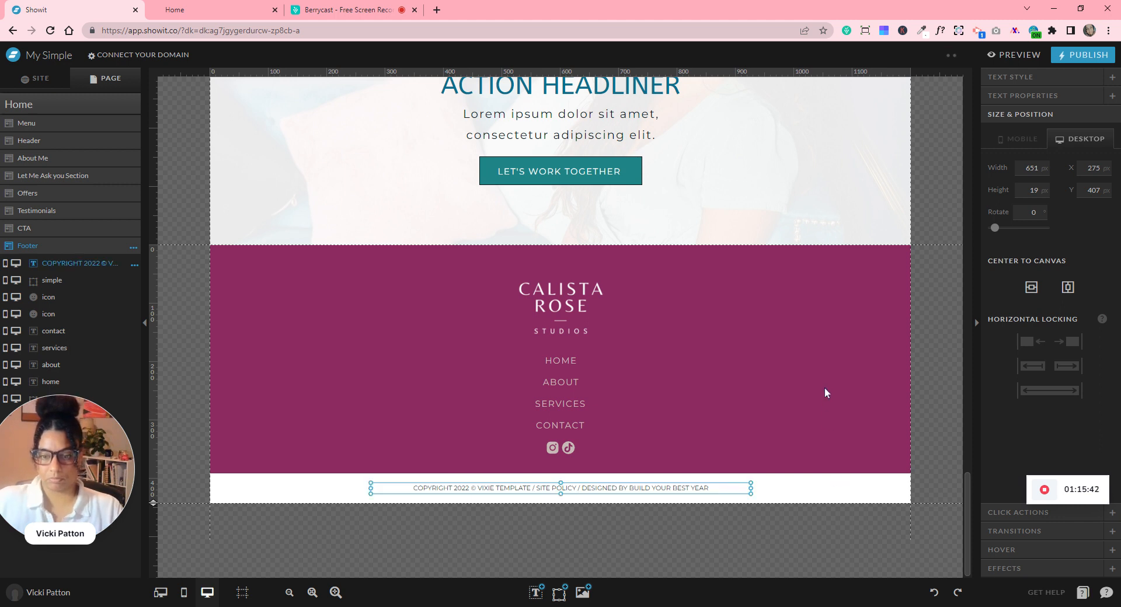
{"action": "left_click", "coordinate": [825, 387]}
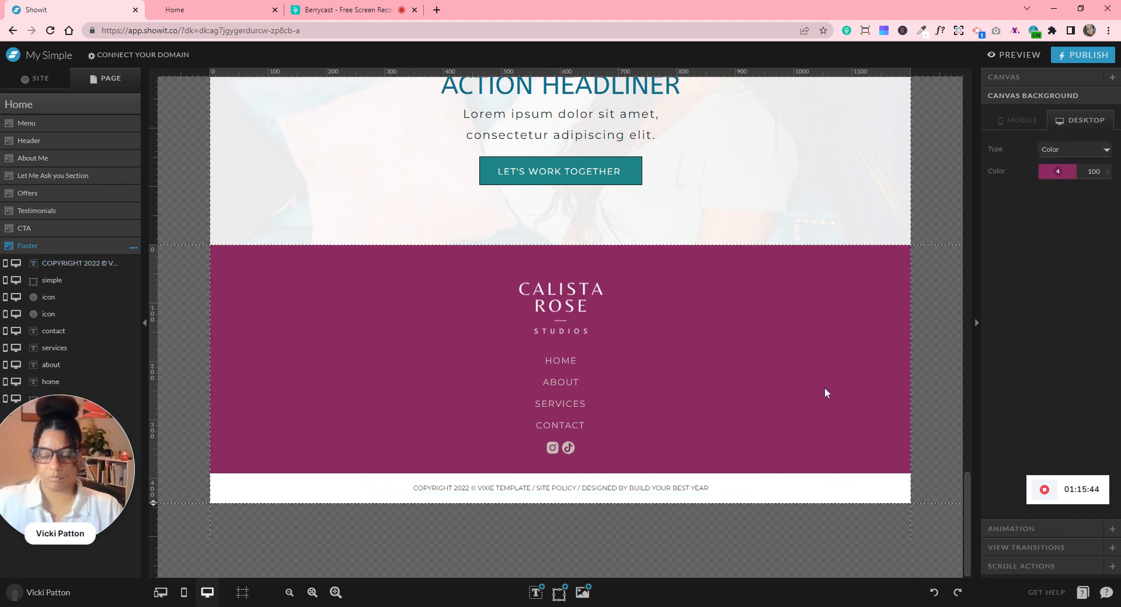
- Select the menu logo and preview the site to see where it sits
{"action": "left_click", "coordinate": [532, 492]}
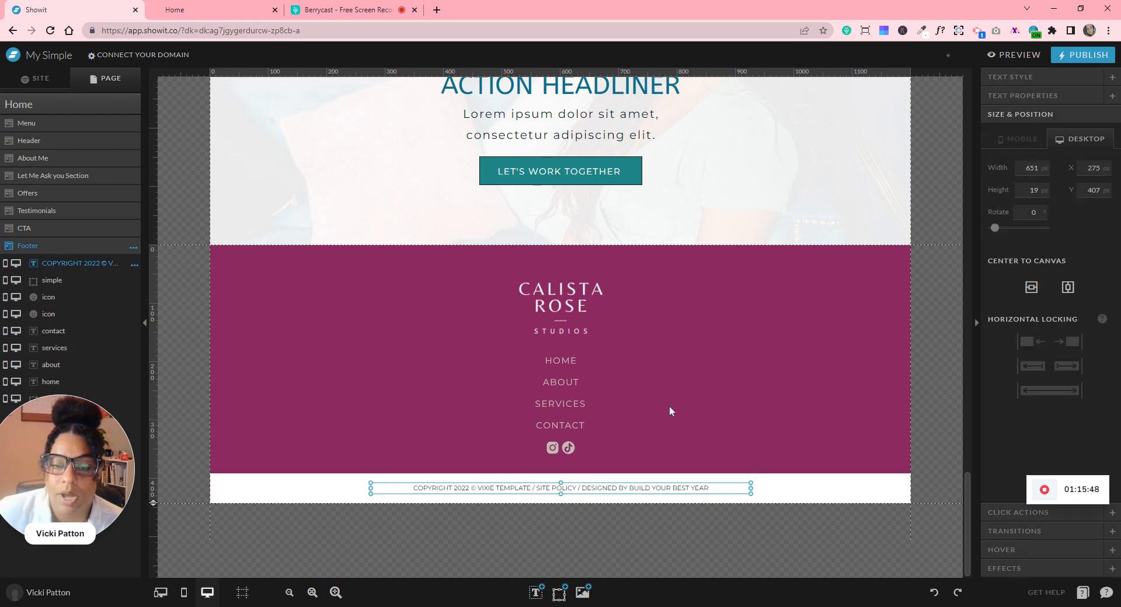
{"action": "scroll", "coordinate": [682, 409], "scroll_direction": "up", "scroll_amount": 5}
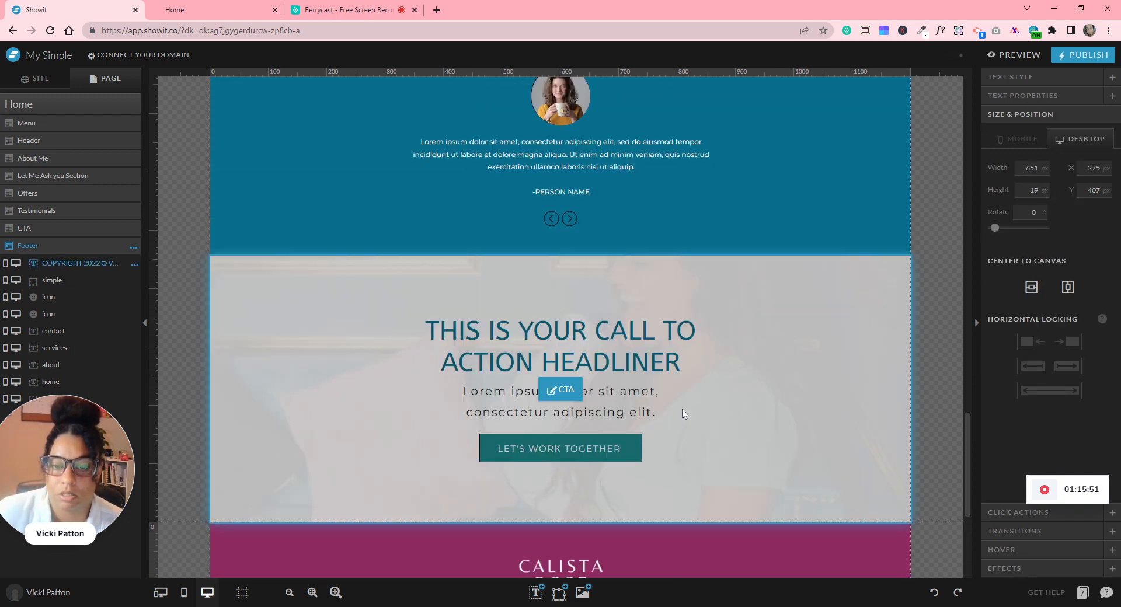
{"action": "scroll", "coordinate": [681, 408], "scroll_direction": "up", "scroll_amount": 20}
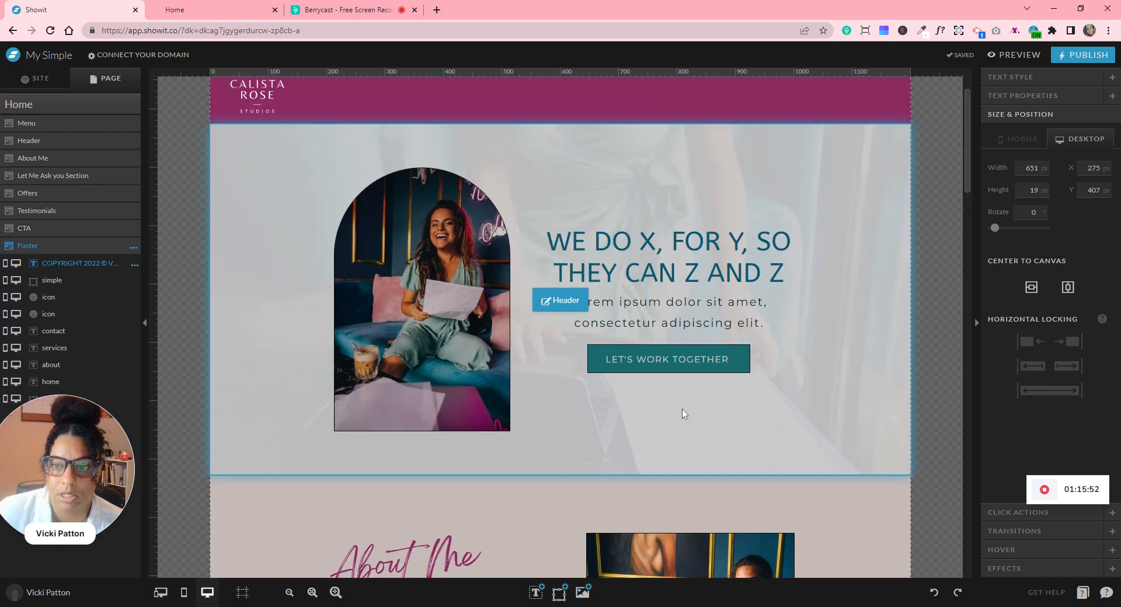
{"action": "scroll", "coordinate": [682, 408], "scroll_direction": "up", "scroll_amount": 1}
{"action": "left_click", "coordinate": [256, 141]}
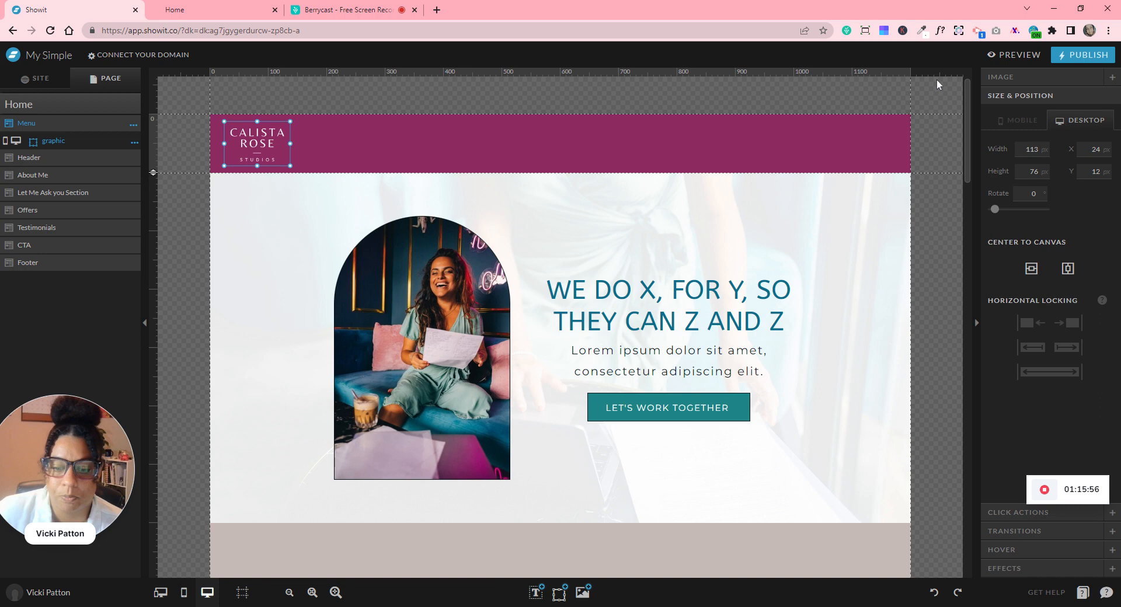
{"action": "left_click", "coordinate": [1000, 56]}
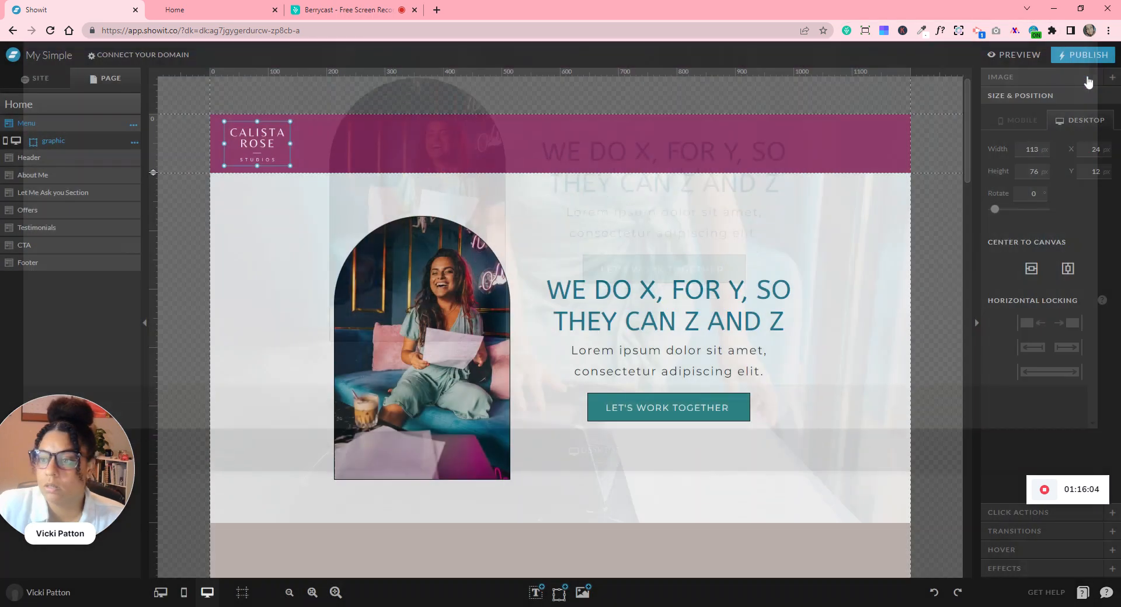
{"action": "left_click", "coordinate": [1085, 77]}
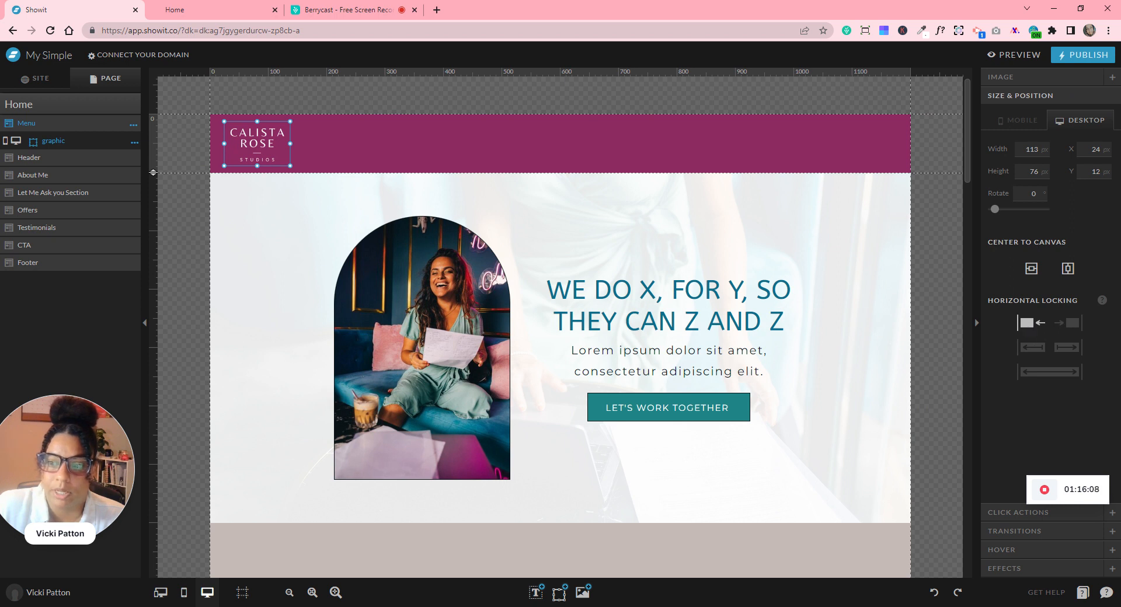
- Set the logo's Horizontal Locking to Left rather than stretching it
{"action": "left_click", "coordinate": [1033, 349]}
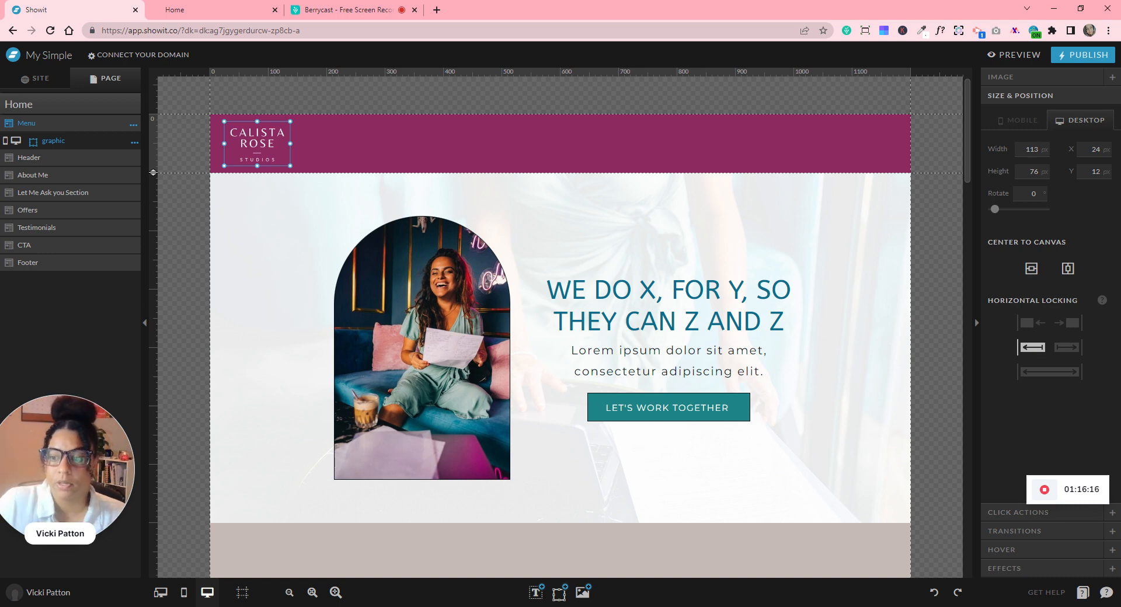
{"action": "left_click", "coordinate": [1024, 324]}
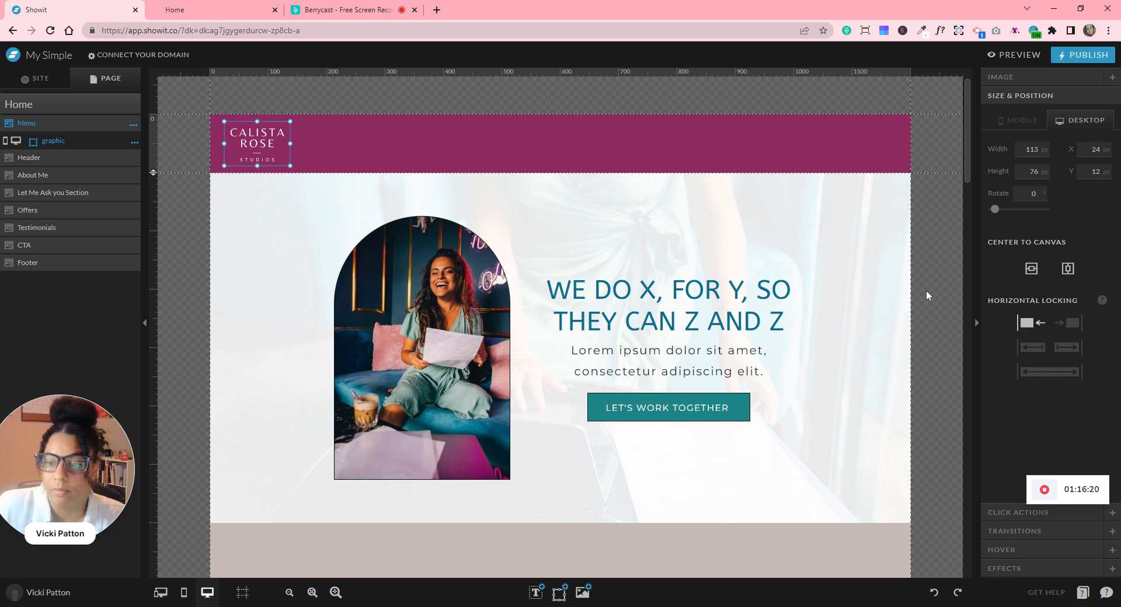
{"action": "left_click", "coordinate": [906, 286]}
{"action": "scroll", "coordinate": [906, 286], "scroll_direction": "down", "scroll_amount": 6}
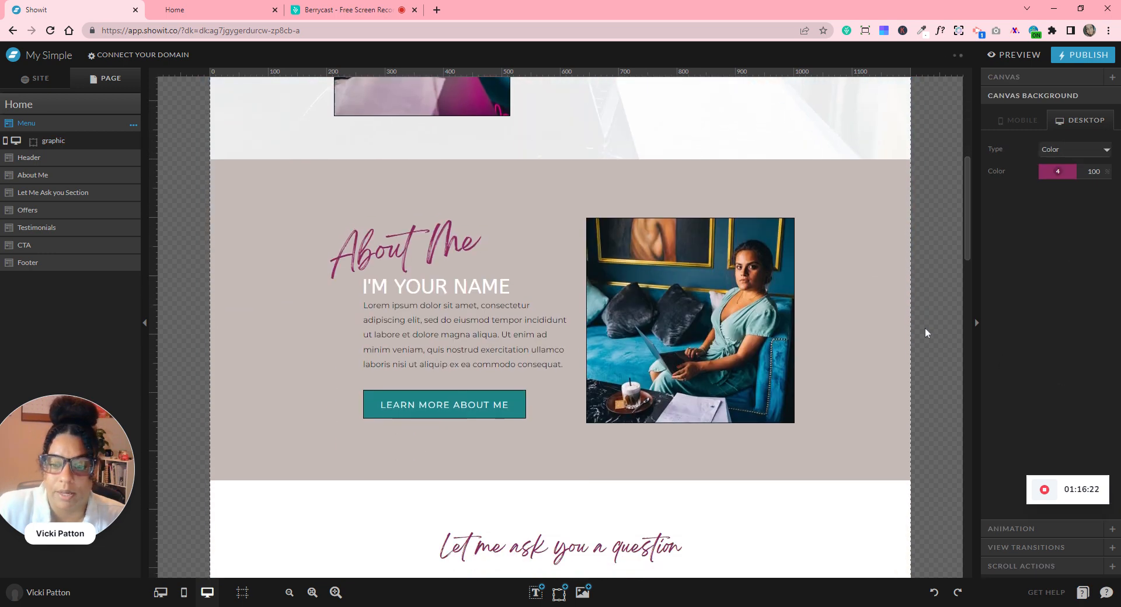
{"action": "scroll", "coordinate": [925, 328], "scroll_direction": "up", "scroll_amount": 5}
{"action": "scroll", "coordinate": [925, 332], "scroll_direction": "up", "scroll_amount": 1}
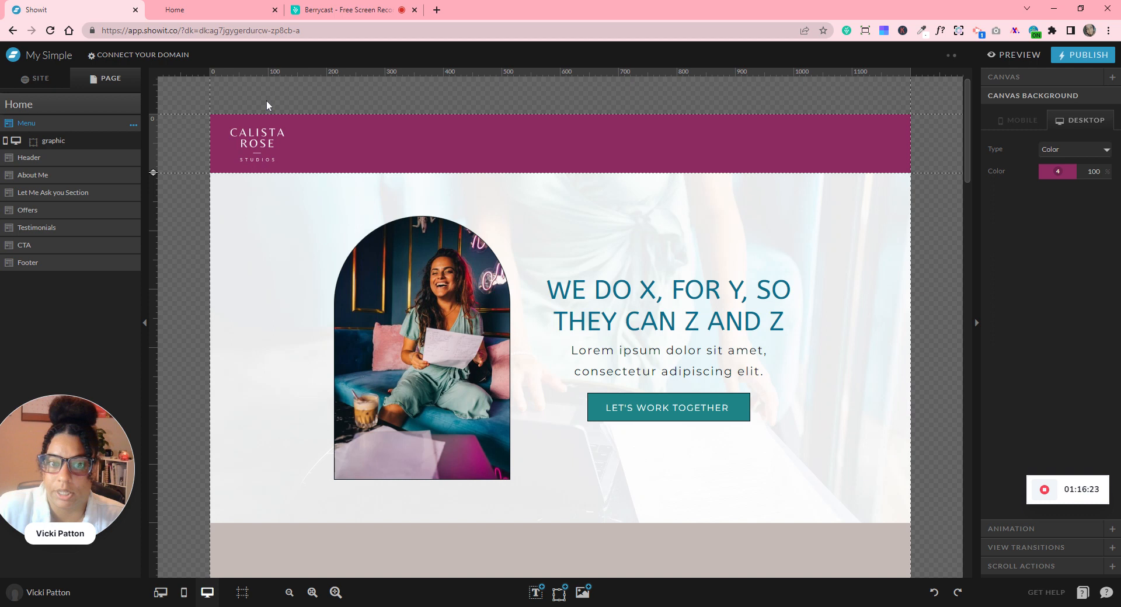
- Reselect the logo and preview the site to confirm it sits at the left edge
{"action": "left_click", "coordinate": [260, 150]}
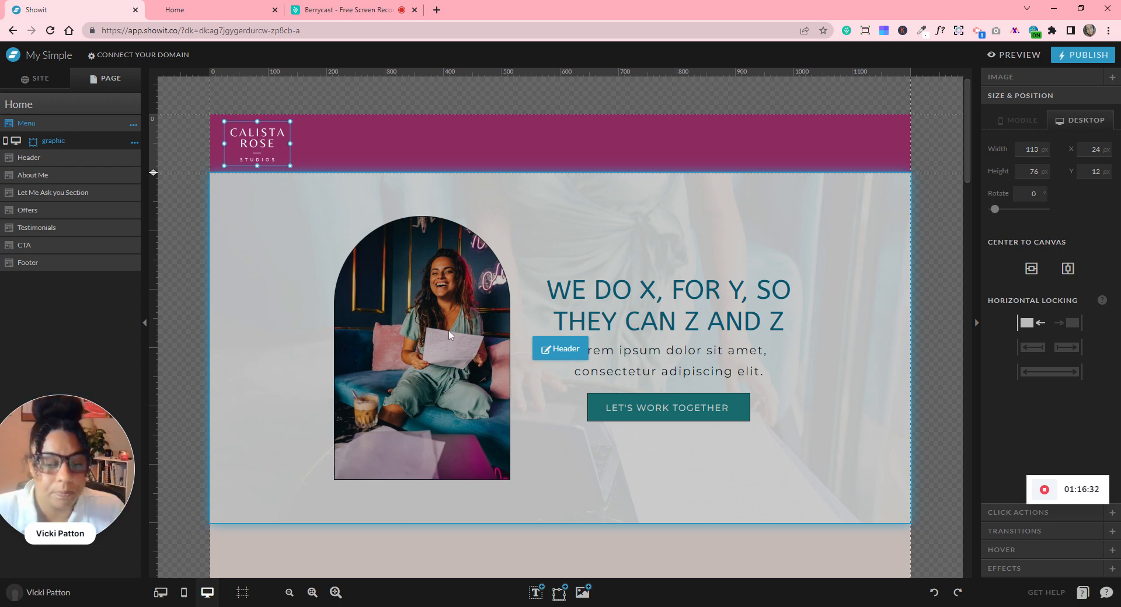
{"action": "scroll", "coordinate": [842, 332], "scroll_direction": "down", "scroll_amount": 6}
{"action": "scroll", "coordinate": [842, 332], "scroll_direction": "up", "scroll_amount": 4}
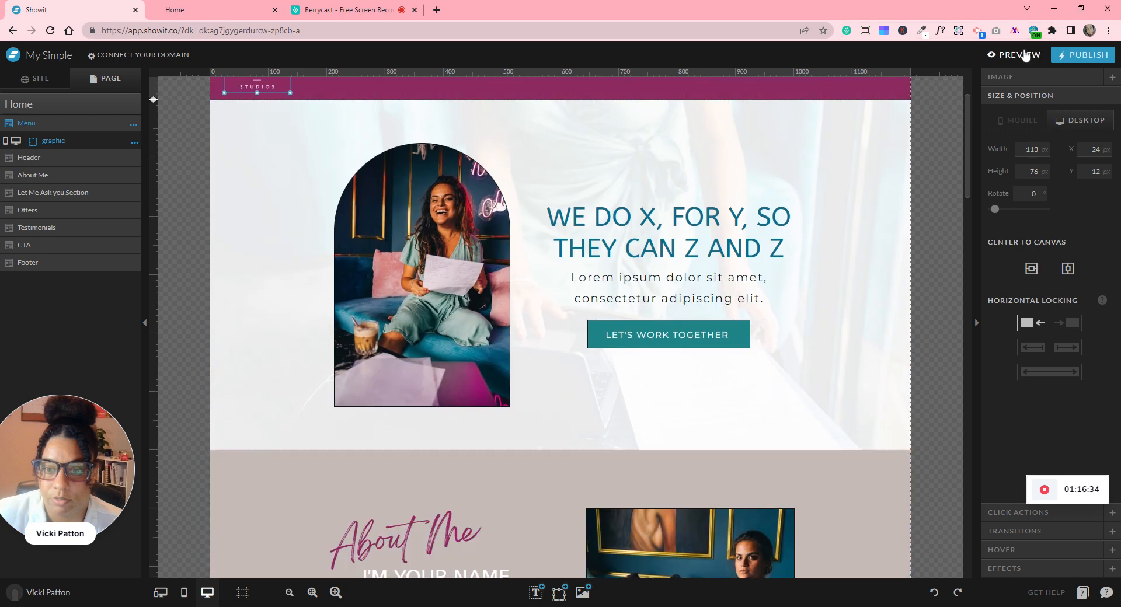
{"action": "left_click", "coordinate": [1021, 55]}
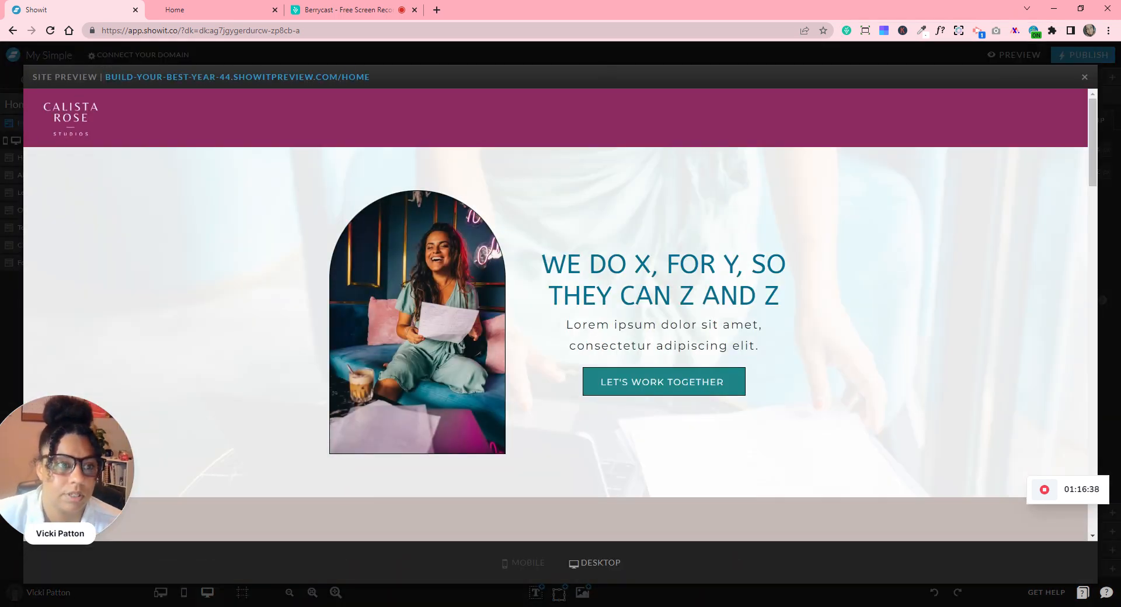
{"action": "scroll", "coordinate": [793, 287], "scroll_direction": "down", "scroll_amount": 15}
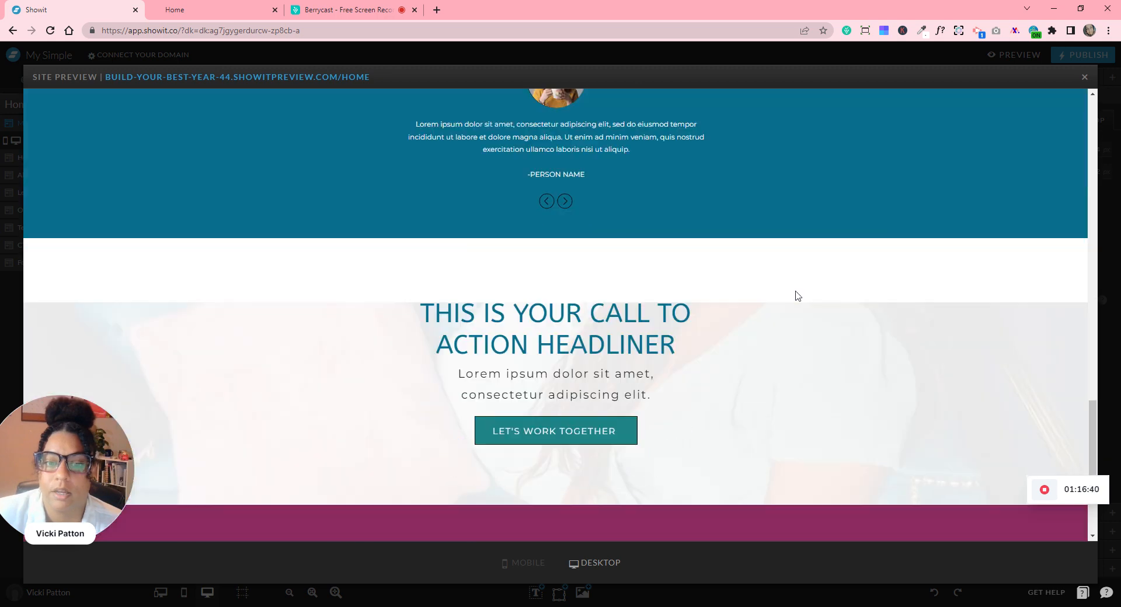
{"action": "scroll", "coordinate": [797, 296], "scroll_direction": "down", "scroll_amount": 4}
{"action": "left_click", "coordinate": [1085, 77]}
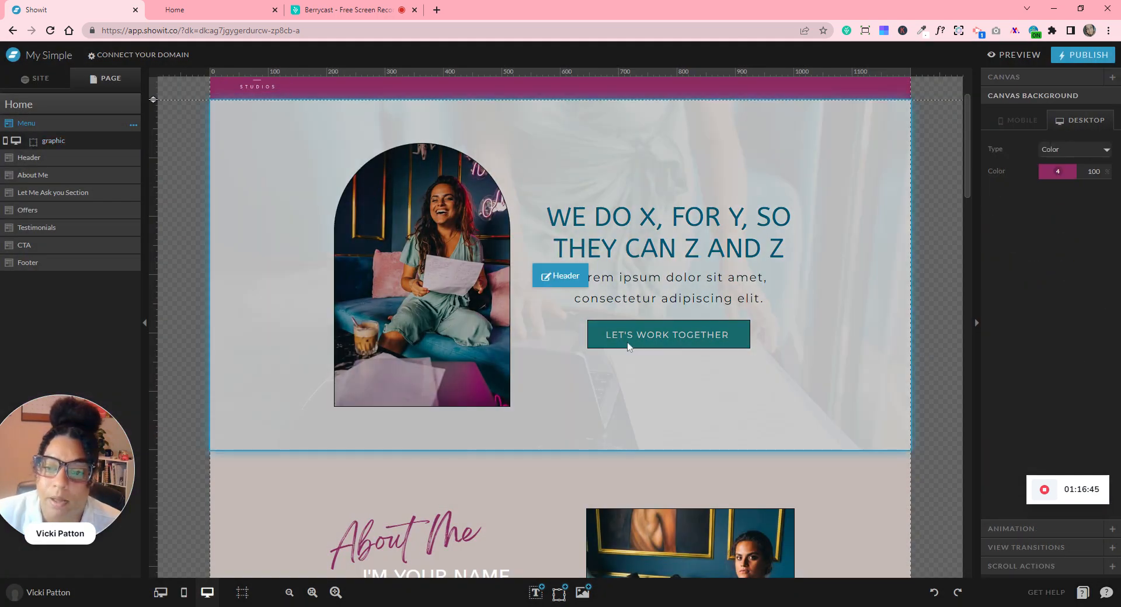
- Start a link click action on the LET'S WORK TOGETHER button, then cancel it and deselect
{"action": "left_click", "coordinate": [634, 336]}
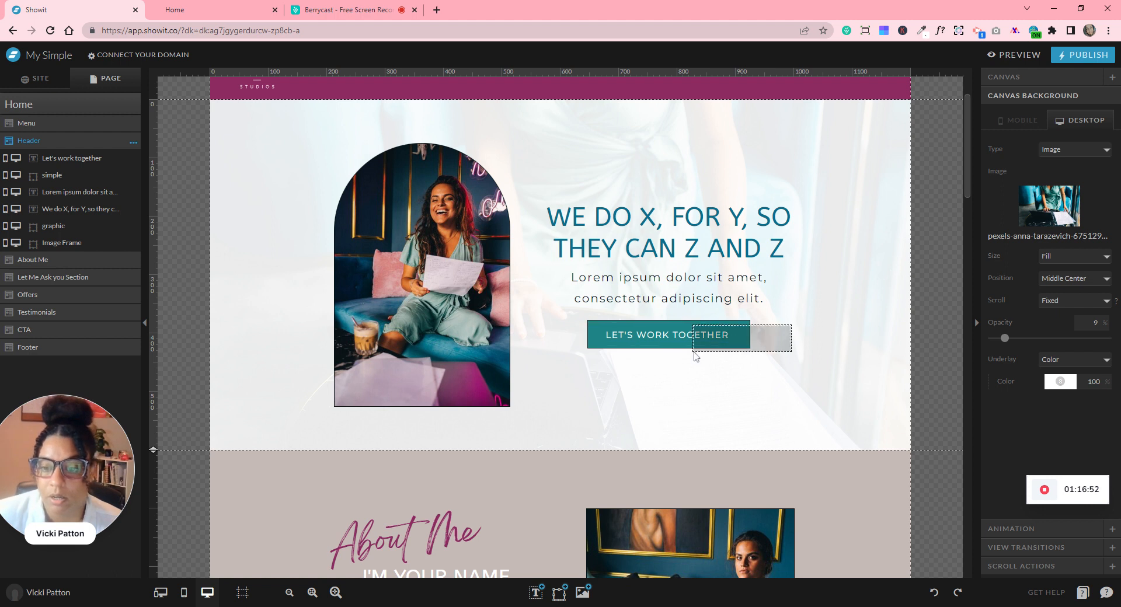
{"action": "left_click_drag", "start_coordinate": [740, 374], "coordinate": [741, 373]}
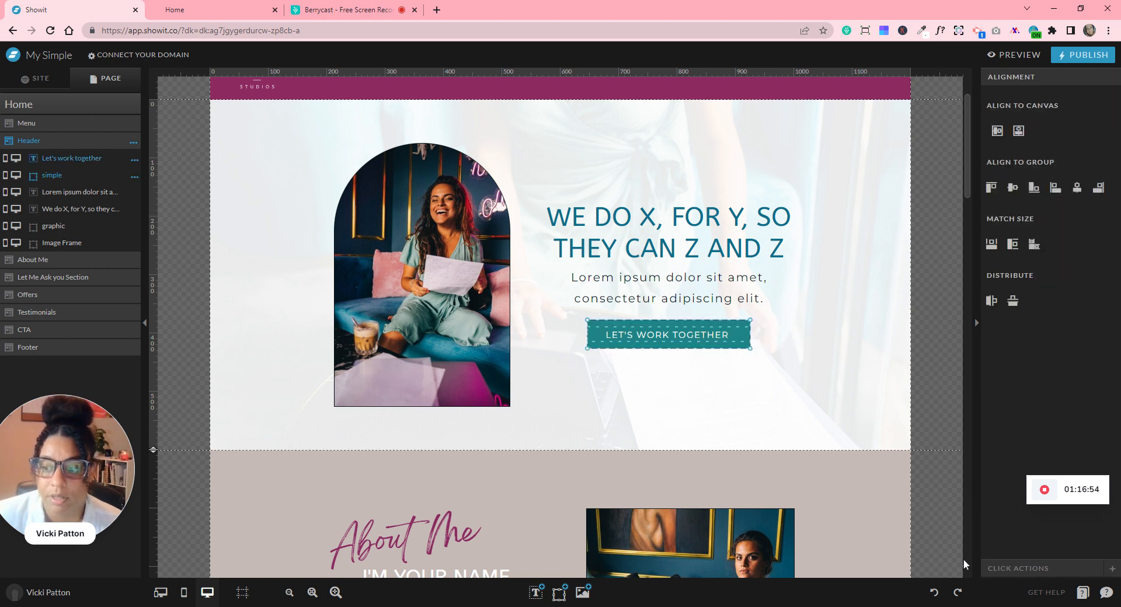
{"action": "left_click", "coordinate": [1016, 569]}
{"action": "left_click", "coordinate": [1054, 125]}
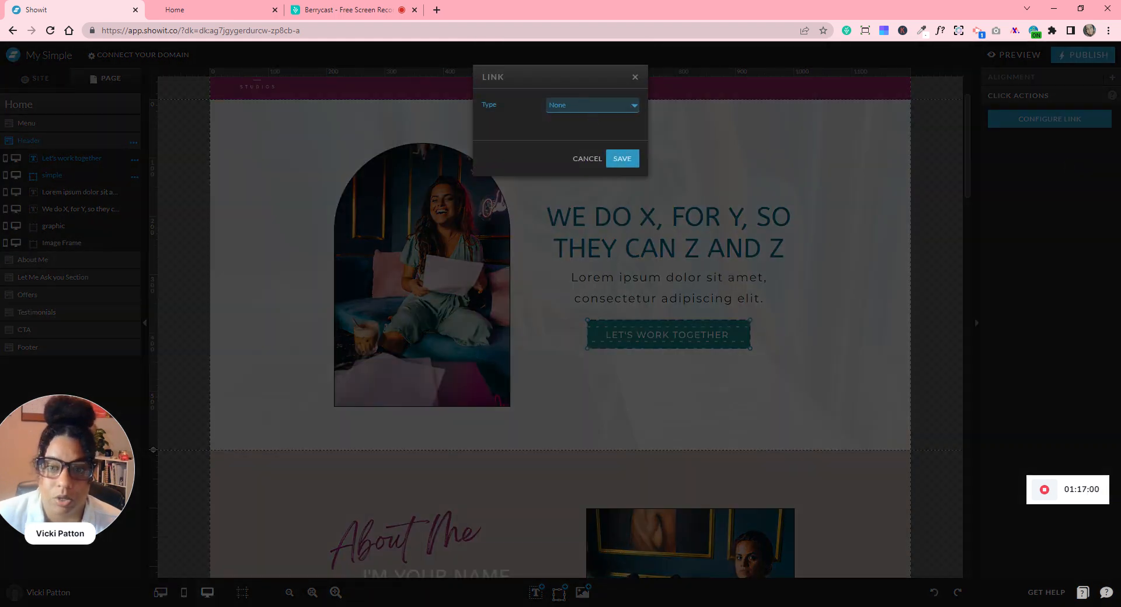
{"action": "left_click", "coordinate": [635, 78]}
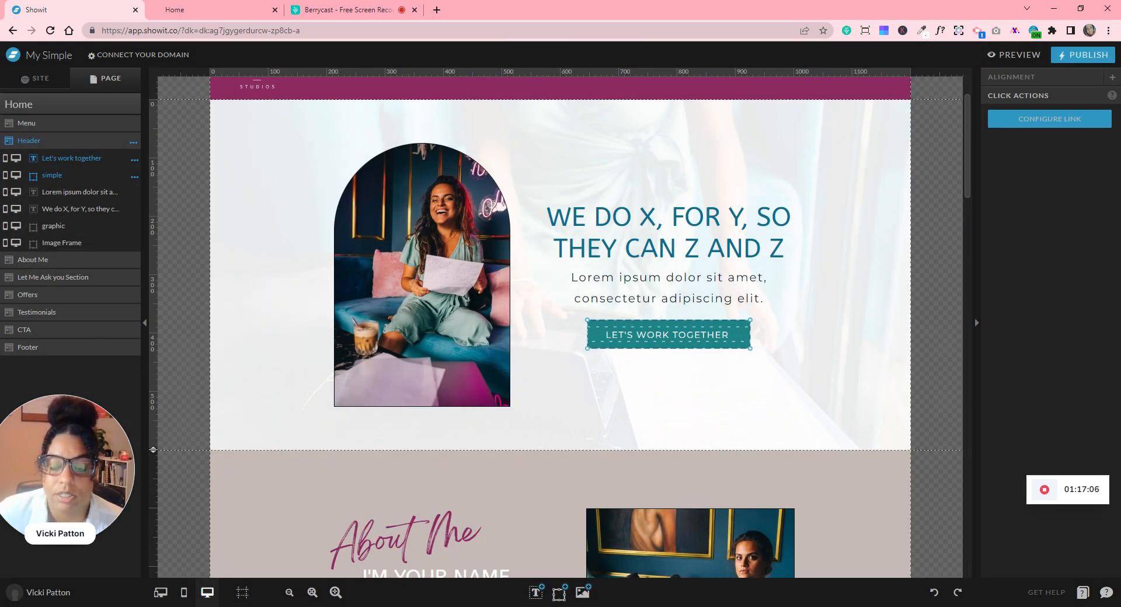
{"action": "left_click", "coordinate": [780, 366]}
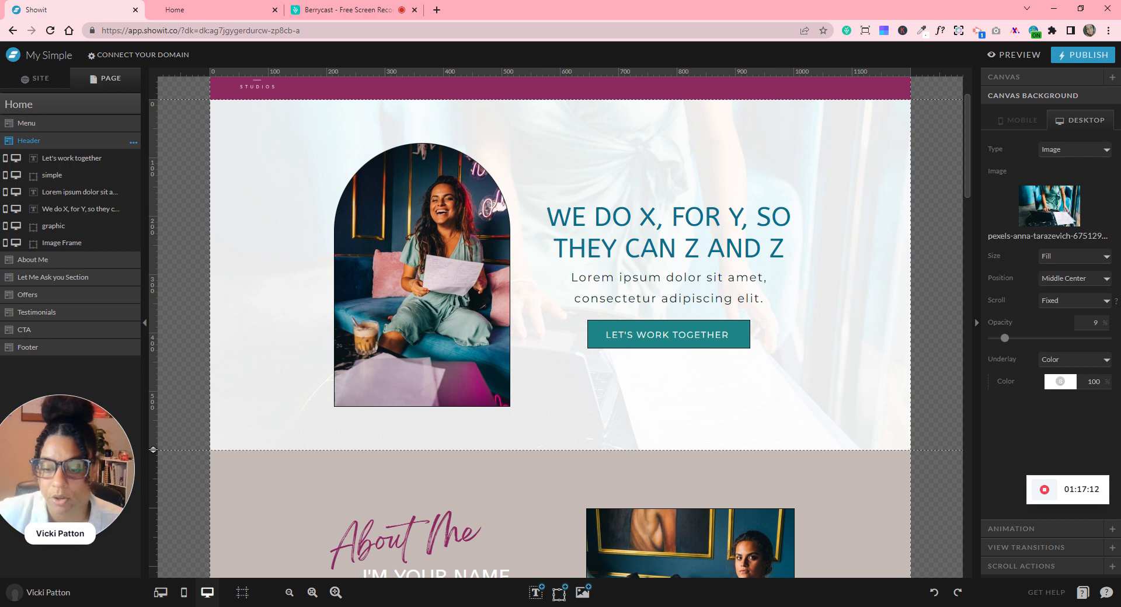
- Scroll to the footer and highlight SITE POLICY in the copyright text
{"action": "scroll", "coordinate": [725, 240], "scroll_direction": "down", "scroll_amount": 7}
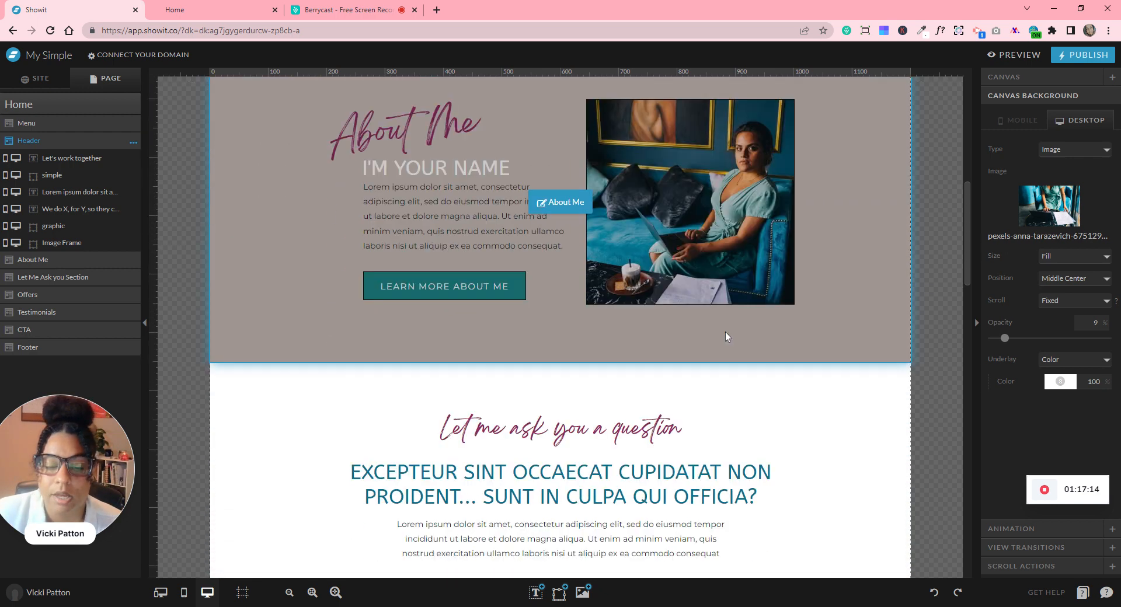
{"action": "scroll", "coordinate": [726, 333], "scroll_direction": "down", "scroll_amount": 1}
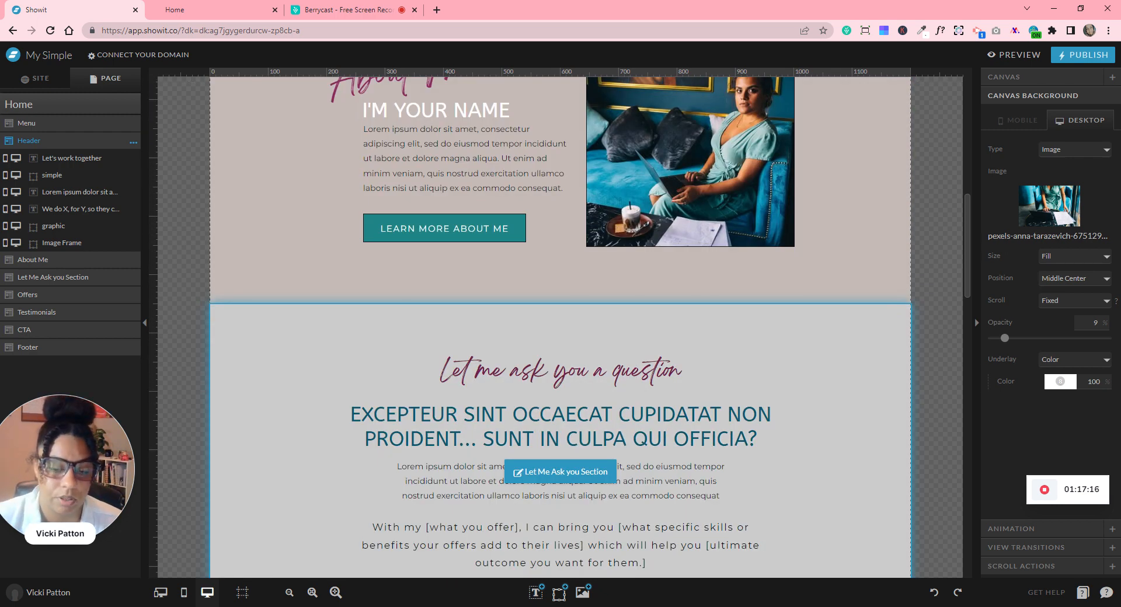
{"action": "scroll", "coordinate": [728, 338], "scroll_direction": "down", "scroll_amount": 12}
{"action": "scroll", "coordinate": [728, 354], "scroll_direction": "down", "scroll_amount": 10}
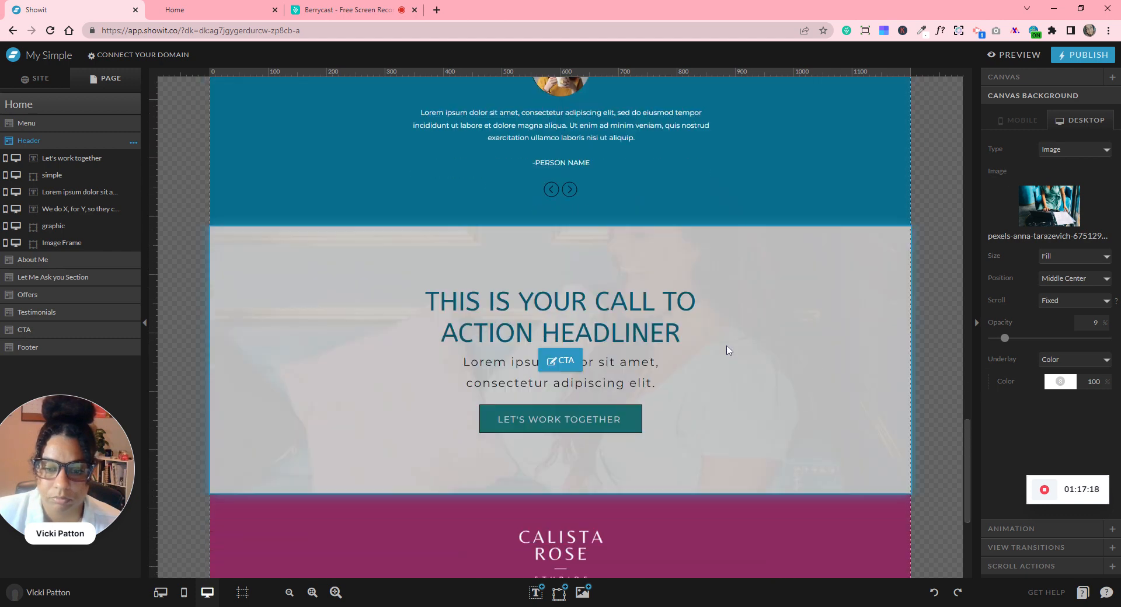
{"action": "scroll", "coordinate": [727, 349], "scroll_direction": "up", "scroll_amount": 6}
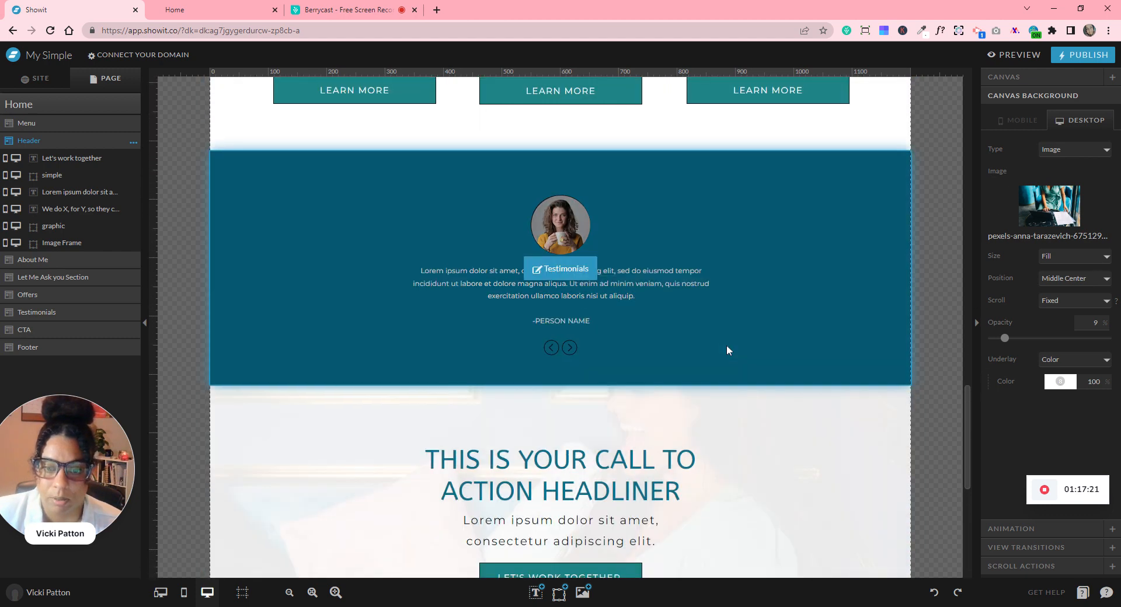
{"action": "scroll", "coordinate": [727, 349], "scroll_direction": "down", "scroll_amount": 6}
{"action": "scroll", "coordinate": [727, 350], "scroll_direction": "down", "scroll_amount": 1}
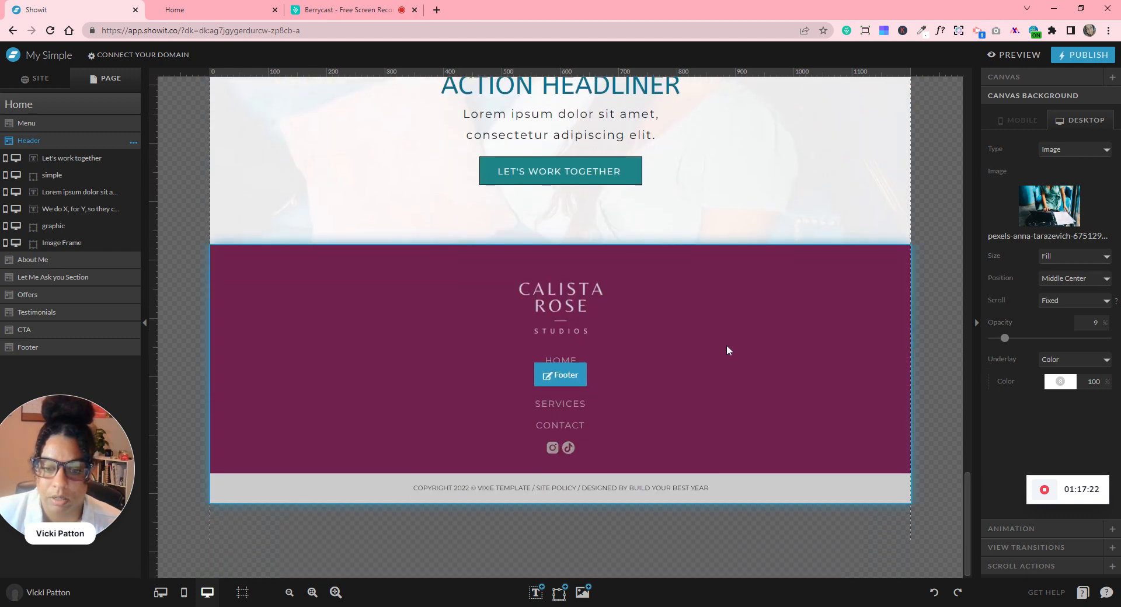
{"action": "left_click", "coordinate": [563, 490]}
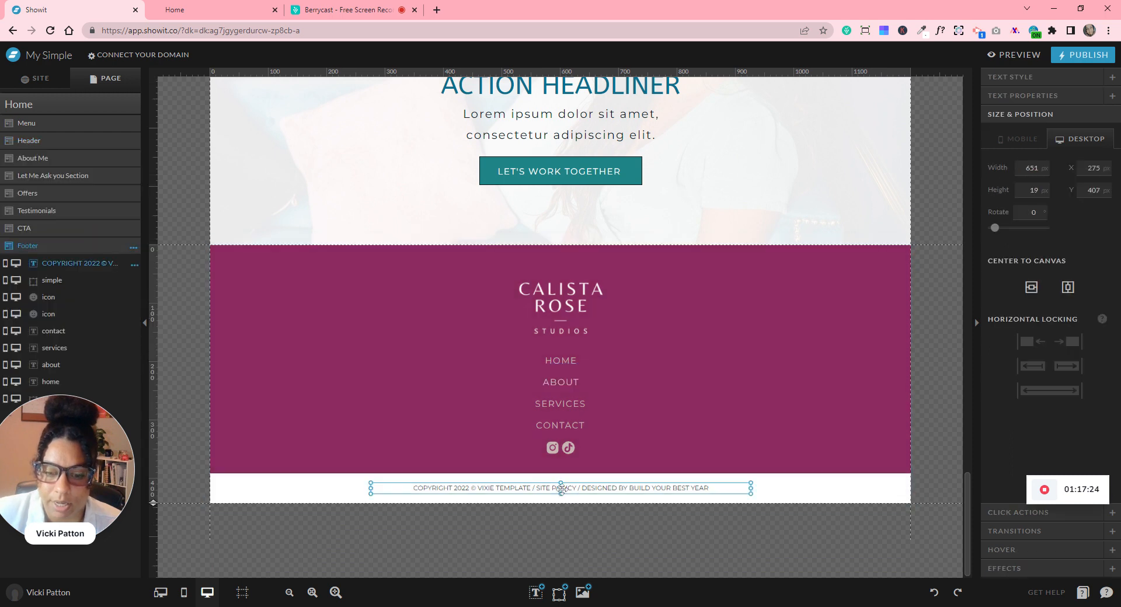
{"action": "double_click", "coordinate": [561, 489]}
{"action": "left_click_drag", "start_coordinate": [540, 488], "coordinate": [576, 488]}
{"action": "left_click", "coordinate": [542, 488]}
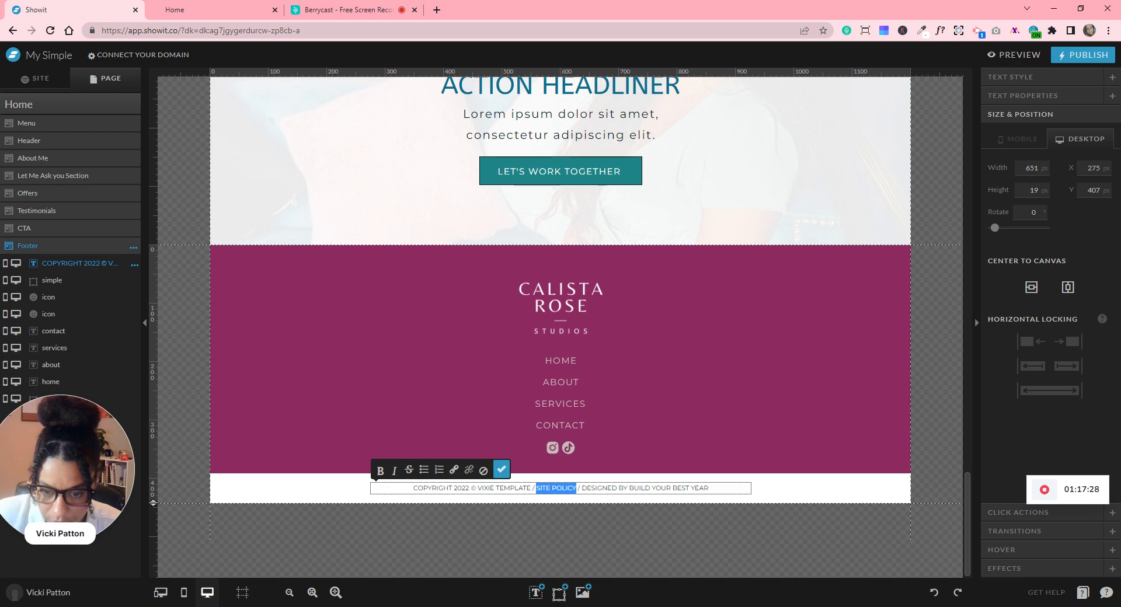
- Set the highlighted text's link type to URL, then close the link settings without saving
{"action": "left_click", "coordinate": [454, 469]}
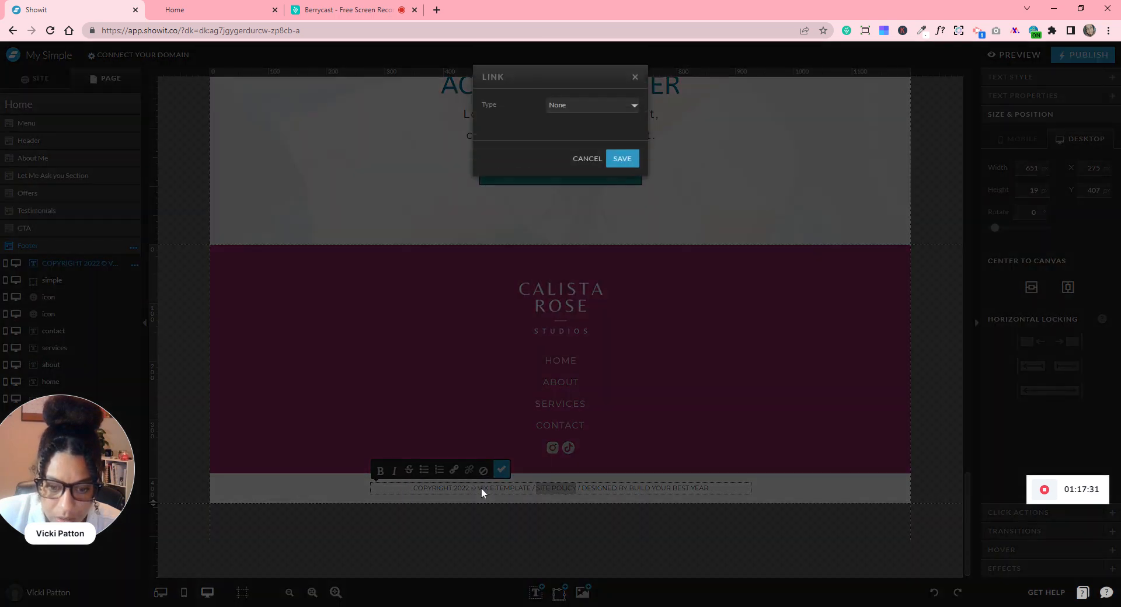
{"action": "left_click", "coordinate": [580, 114]}
{"action": "left_click", "coordinate": [568, 172]}
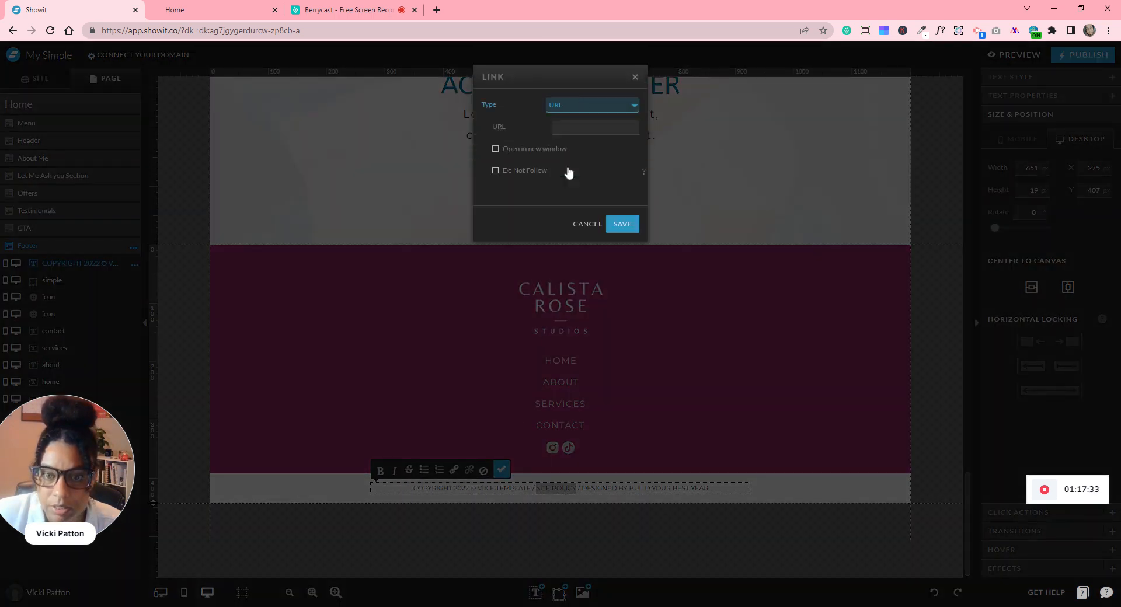
{"action": "left_click", "coordinate": [635, 78]}
{"action": "left_click", "coordinate": [595, 500]}
- Highlight the word POLICY in the copyright and show its Text Style settings
{"action": "left_click", "coordinate": [560, 489]}
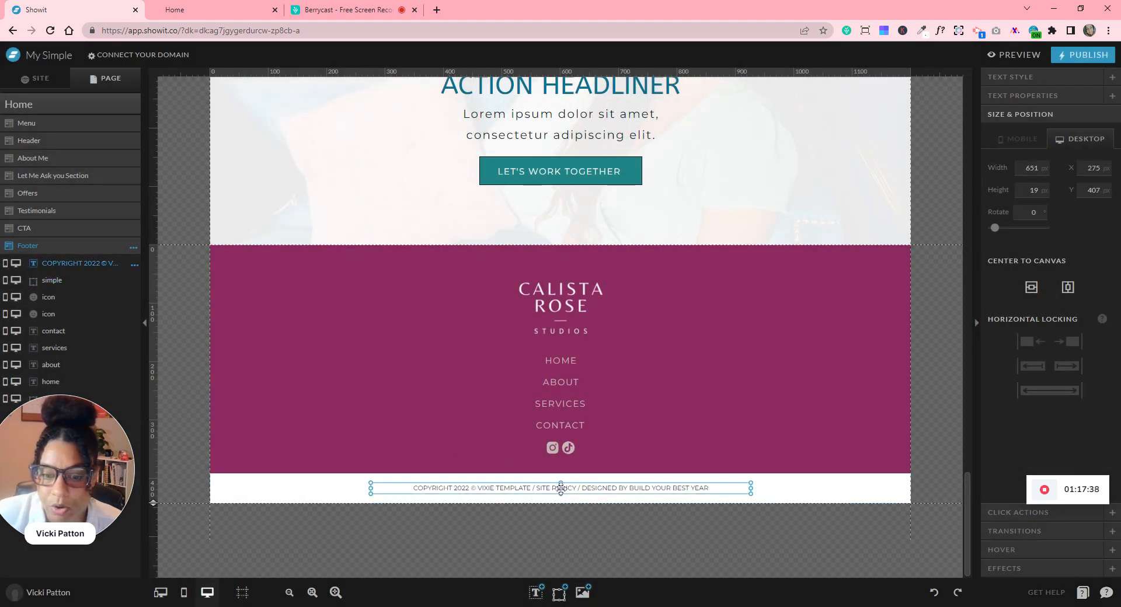
{"action": "double_click", "coordinate": [561, 489]}
{"action": "double_click", "coordinate": [564, 488]}
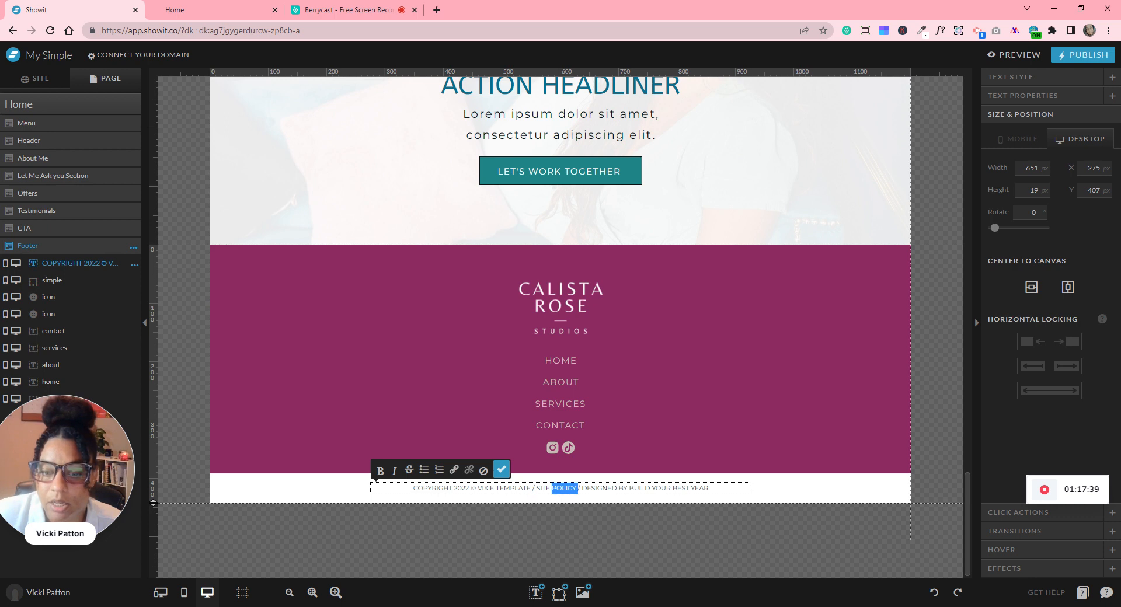
{"action": "left_click", "coordinate": [1111, 77]}
{"action": "scroll", "coordinate": [1041, 272], "scroll_direction": "down", "scroll_amount": 1}
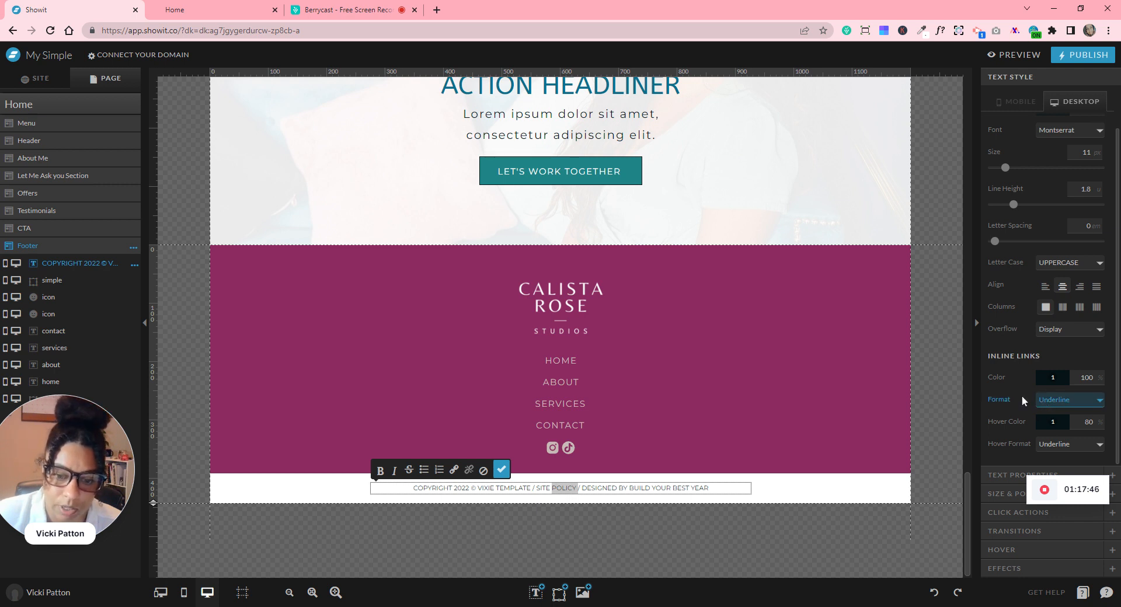
- Select the white footer bar behind the copyright, look over the footer, then clear the selection
{"action": "left_click", "coordinate": [875, 495]}
{"action": "scroll", "coordinate": [874, 495], "scroll_direction": "up", "scroll_amount": 1}
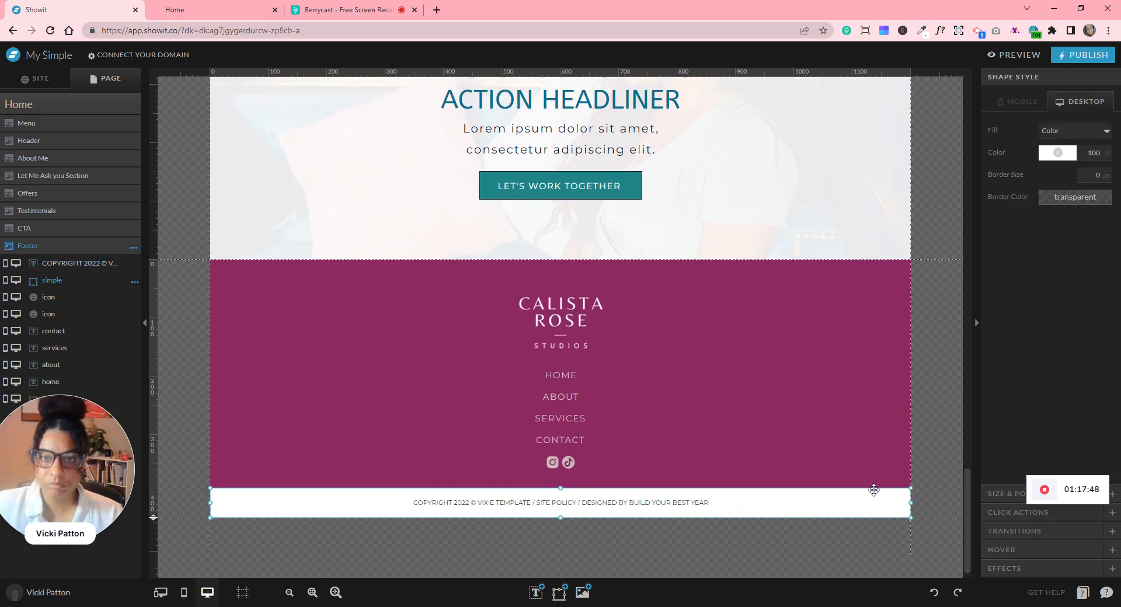
{"action": "scroll", "coordinate": [873, 489], "scroll_direction": "up", "scroll_amount": 5}
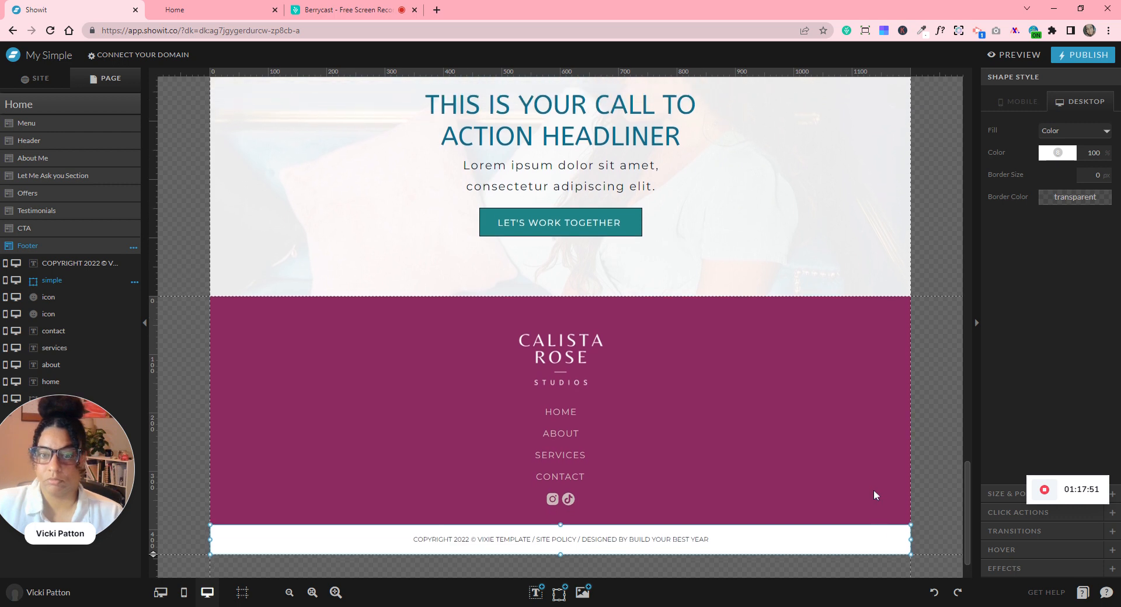
{"action": "scroll", "coordinate": [874, 495], "scroll_direction": "down", "scroll_amount": 6}
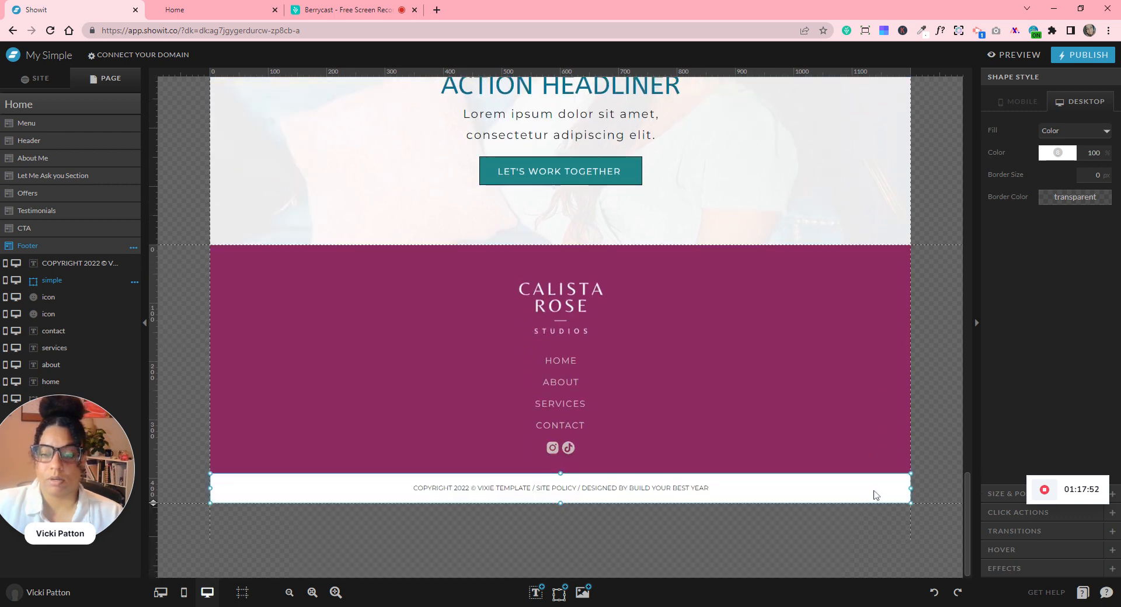
{"action": "scroll", "coordinate": [875, 495], "scroll_direction": "up", "scroll_amount": 7}
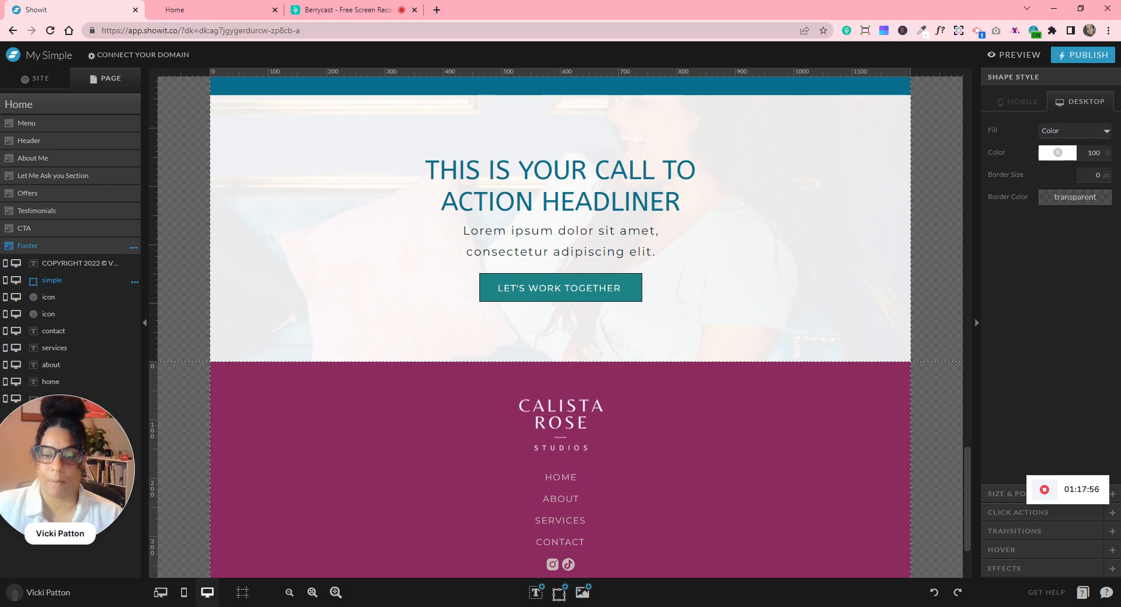
{"action": "scroll", "coordinate": [874, 493], "scroll_direction": "up", "scroll_amount": 20}
{"action": "scroll", "coordinate": [873, 495], "scroll_direction": "up", "scroll_amount": 1}
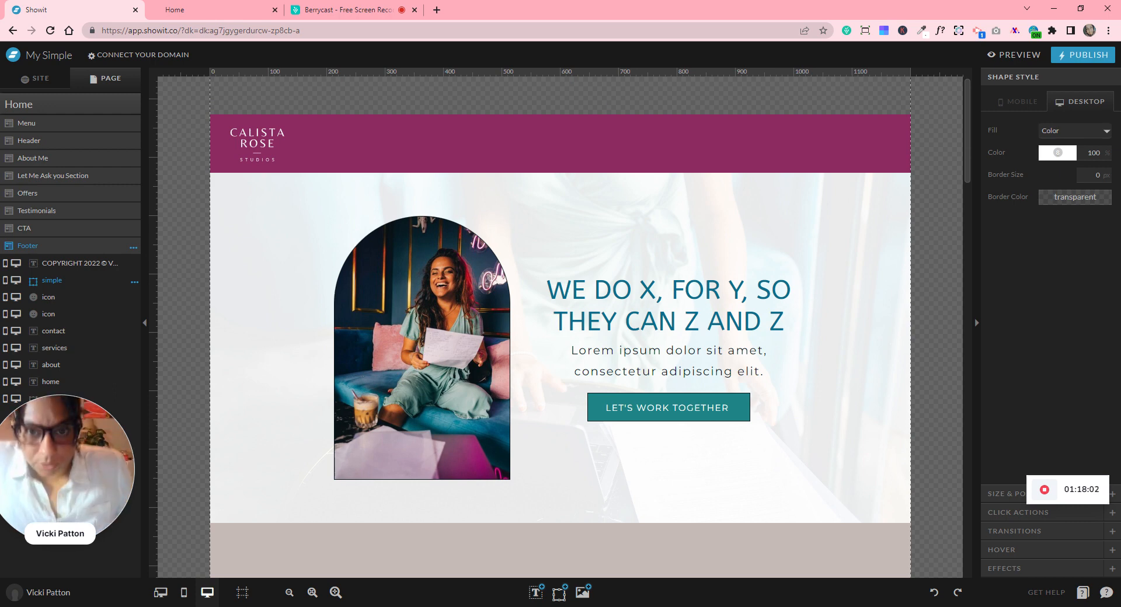
{"action": "scroll", "coordinate": [596, 352], "scroll_direction": "down", "scroll_amount": 20}
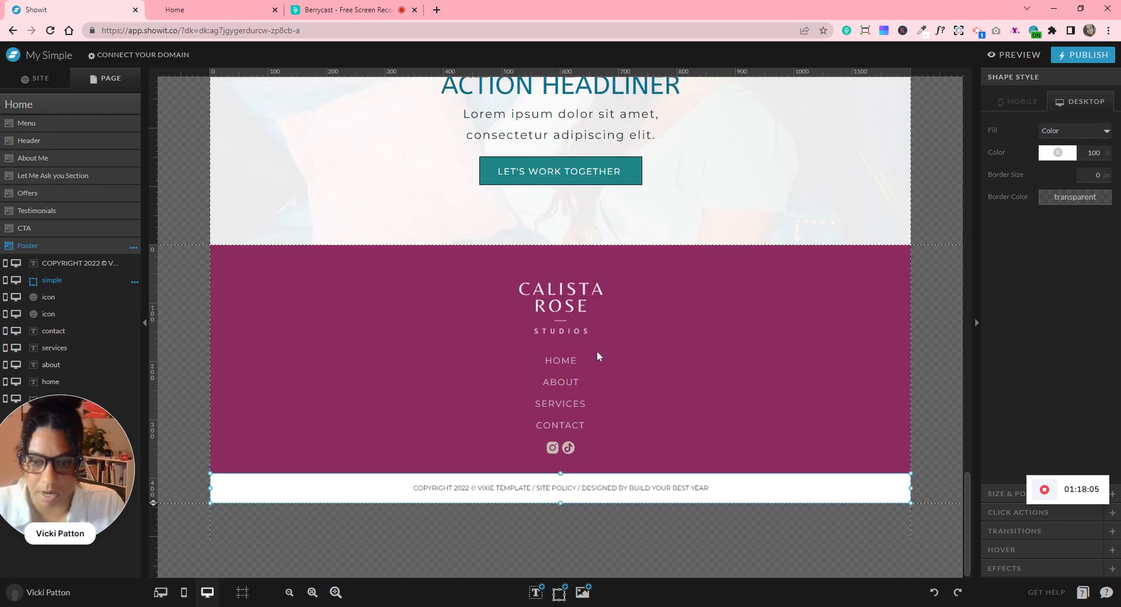
{"action": "left_click", "coordinate": [513, 335]}
- Paste the four footer nav links into the Menu section and move them into the header band
{"action": "left_click_drag", "start_coordinate": [505, 340], "coordinate": [573, 429]}
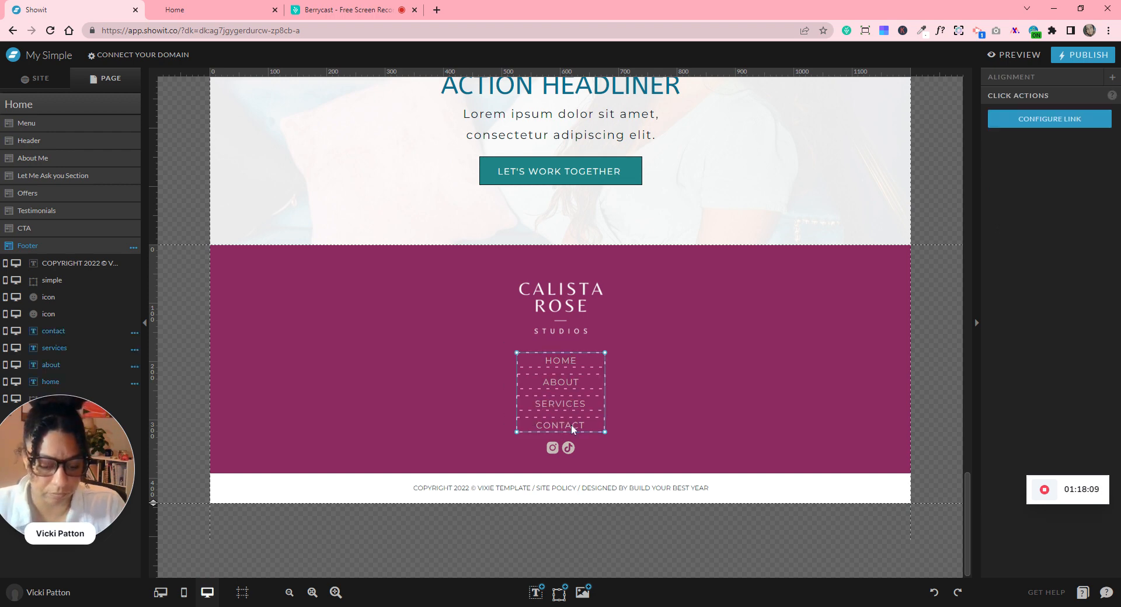
{"action": "scroll", "coordinate": [796, 435], "scroll_direction": "up", "scroll_amount": 20}
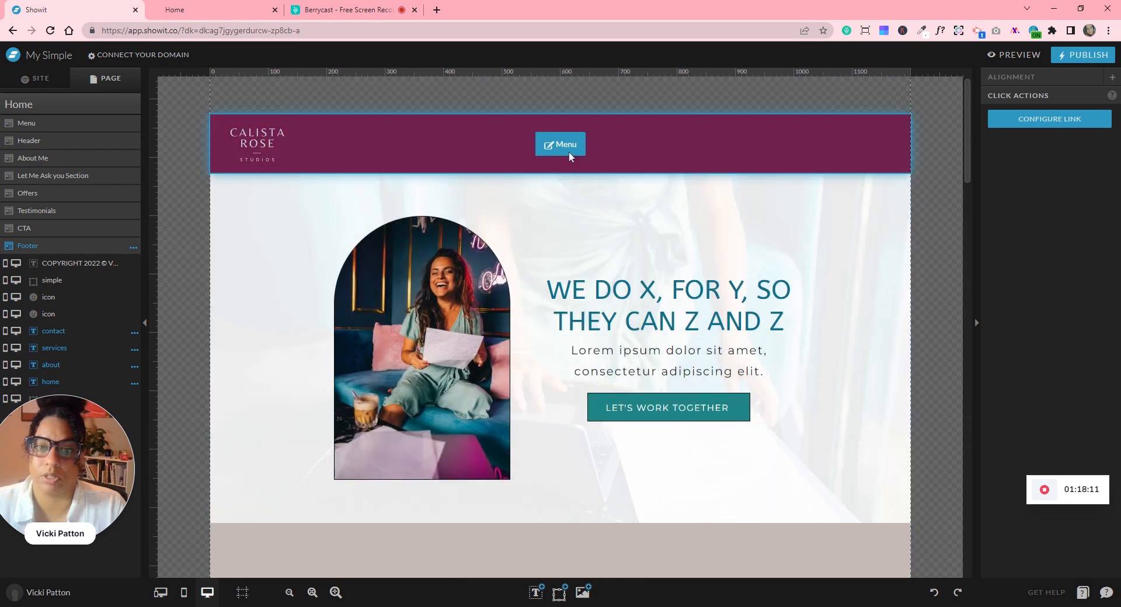
{"action": "left_click", "coordinate": [527, 130]}
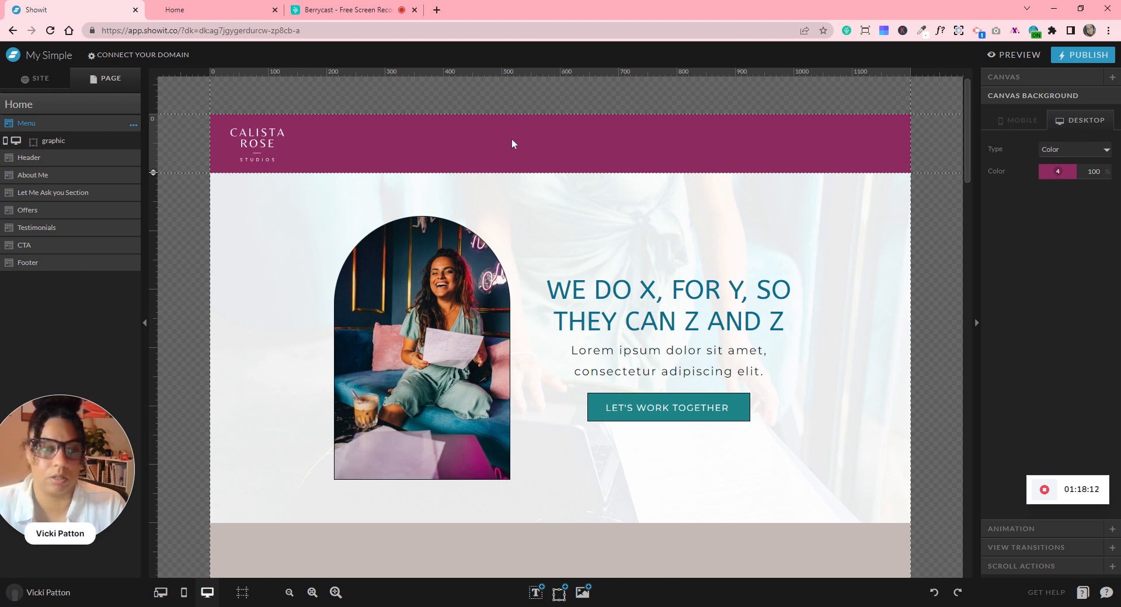
{"action": "key", "text": "ctrl+v"}
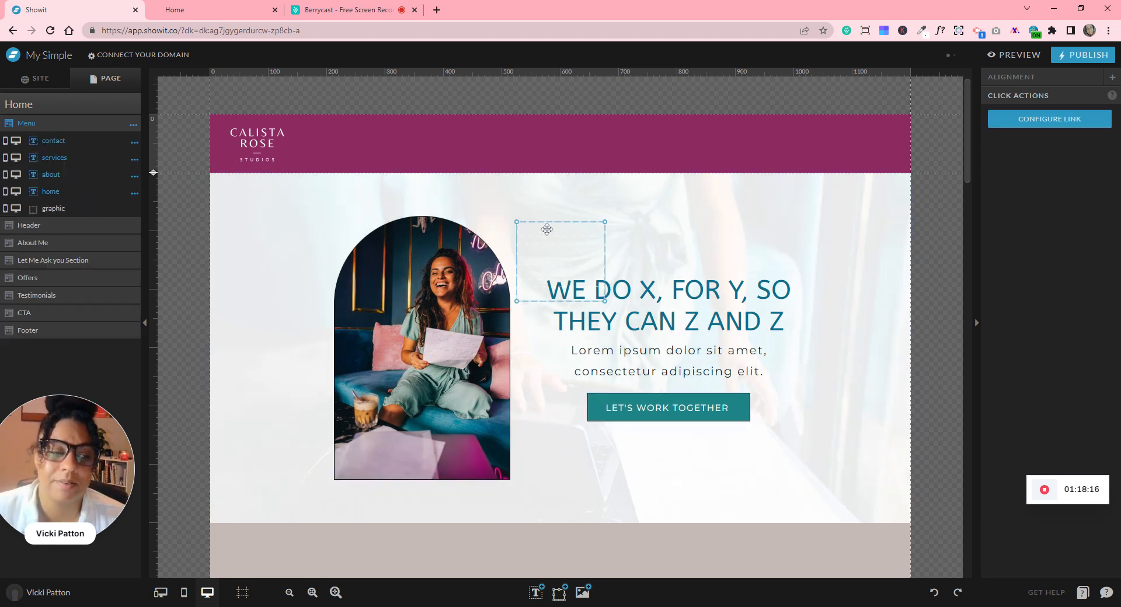
{"action": "left_click_drag", "start_coordinate": [559, 225], "coordinate": [519, 94]}
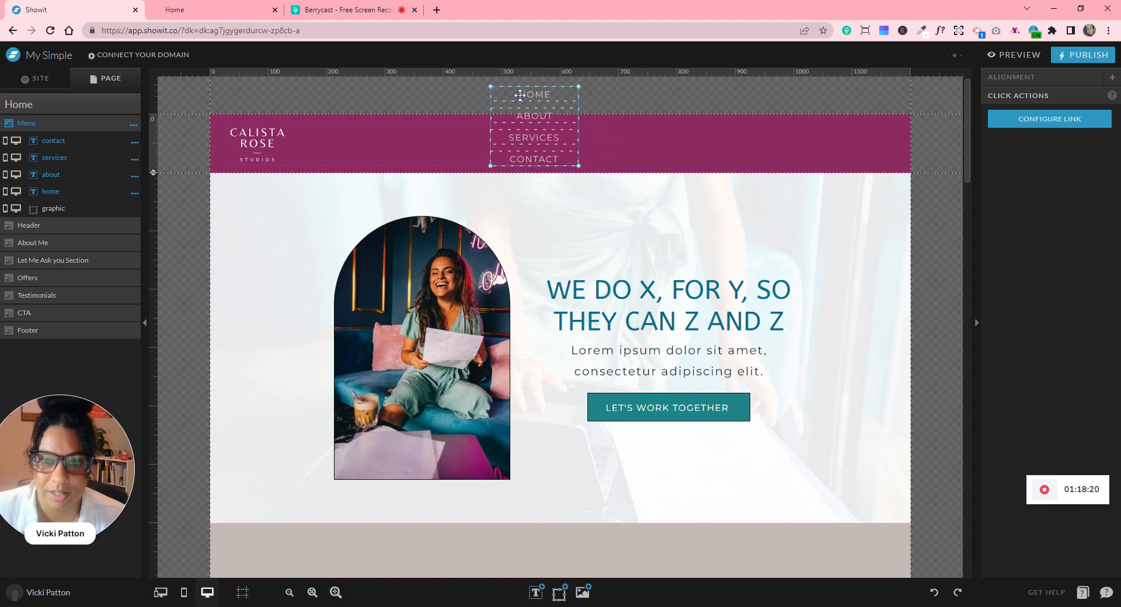
{"action": "left_click", "coordinate": [619, 147]}
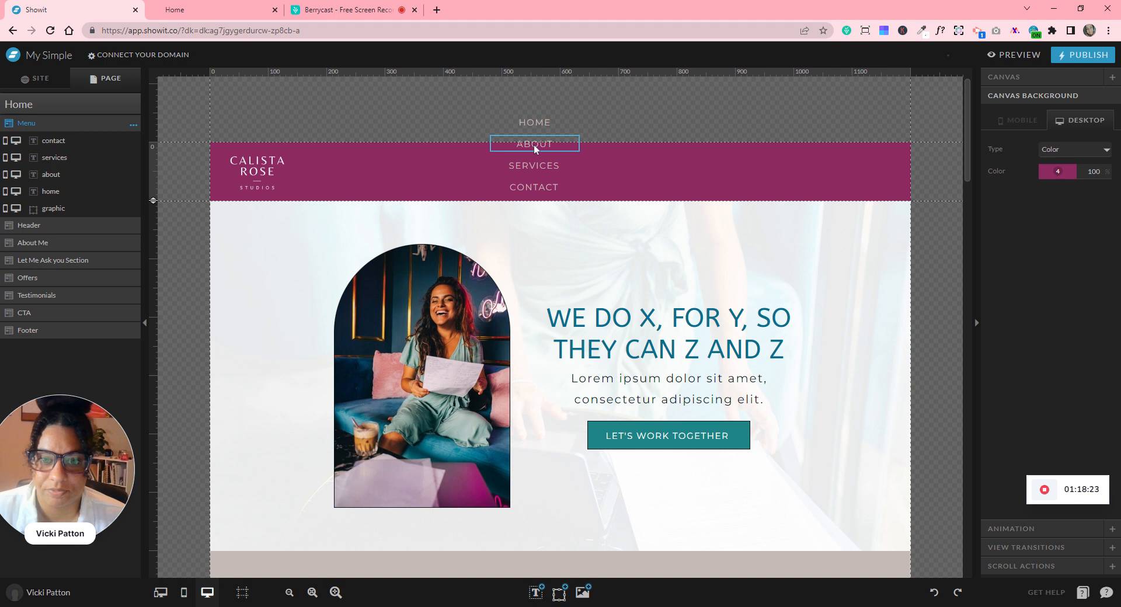
- Turn the HOME, ABOUT, SERVICES and CONTACT link text white
{"action": "left_click", "coordinate": [533, 123]}
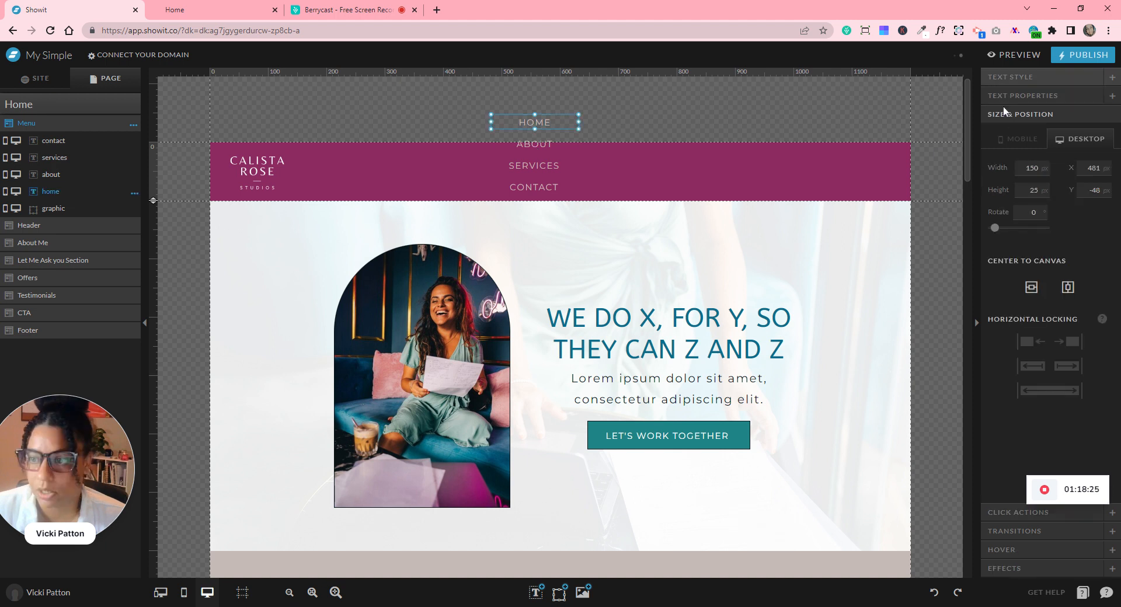
{"action": "left_click", "coordinate": [997, 81]}
{"action": "left_click", "coordinate": [1053, 165]}
{"action": "left_click", "coordinate": [1102, 194]}
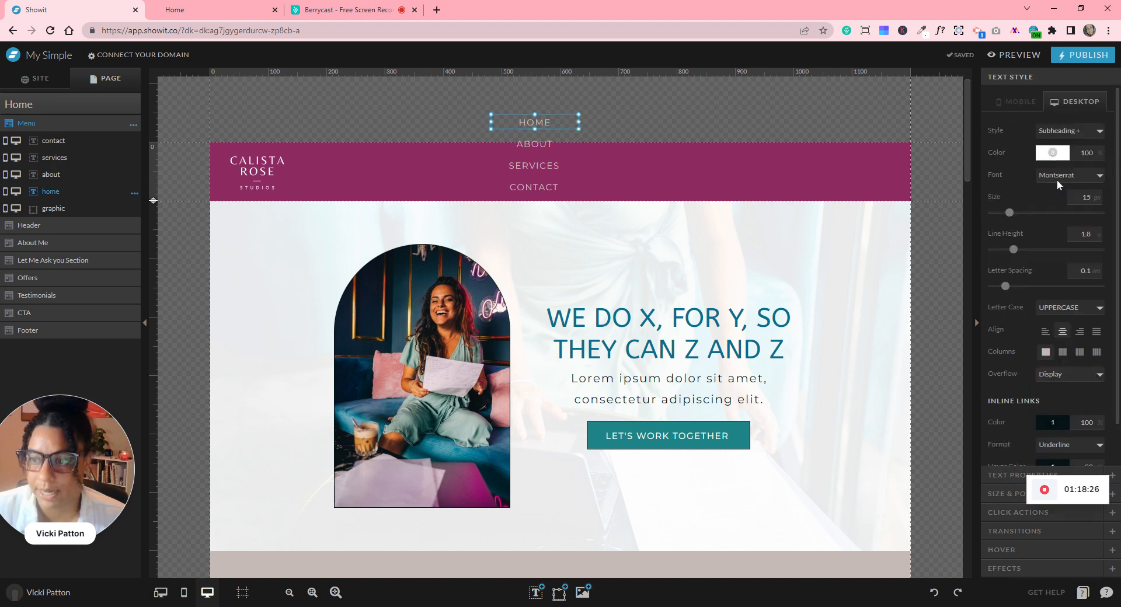
{"action": "left_click", "coordinate": [535, 144]}
{"action": "left_click", "coordinate": [1053, 152]}
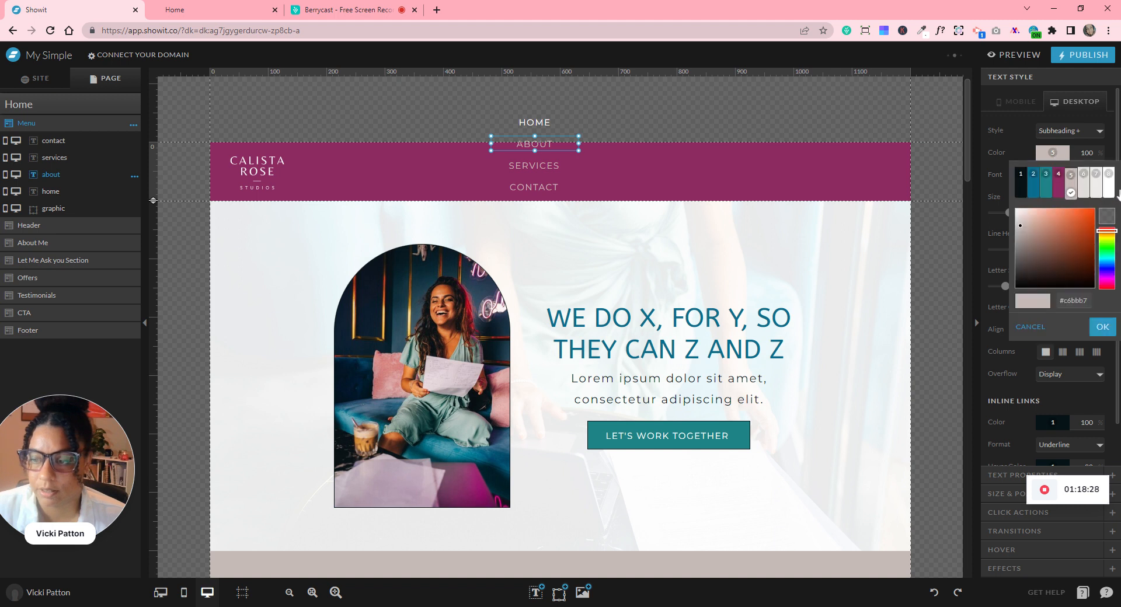
{"action": "left_click", "coordinate": [1109, 193]}
{"action": "left_click", "coordinate": [565, 166]}
{"action": "left_click", "coordinate": [1052, 152]}
{"action": "left_click", "coordinate": [1108, 190]}
{"action": "left_click", "coordinate": [534, 187]}
{"action": "left_click", "coordinate": [1044, 155]}
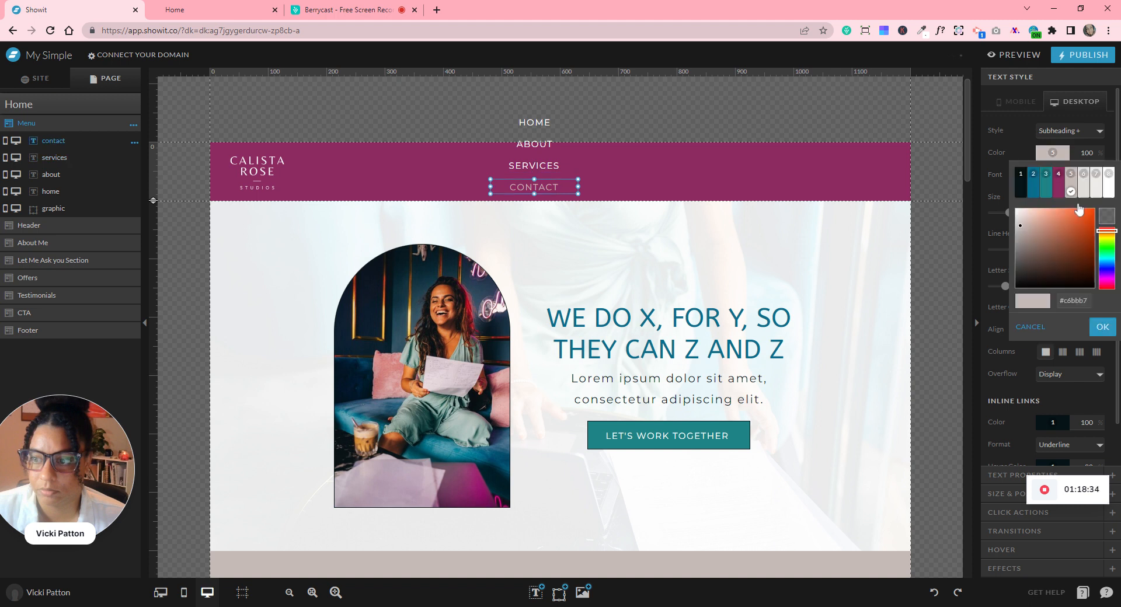
{"action": "left_click", "coordinate": [1106, 193]}
- Arrange CONTACT, SERVICES, ABOUT and HOME in a row across the right of the menu band
{"action": "left_click_drag", "start_coordinate": [540, 185], "coordinate": [755, 173]}
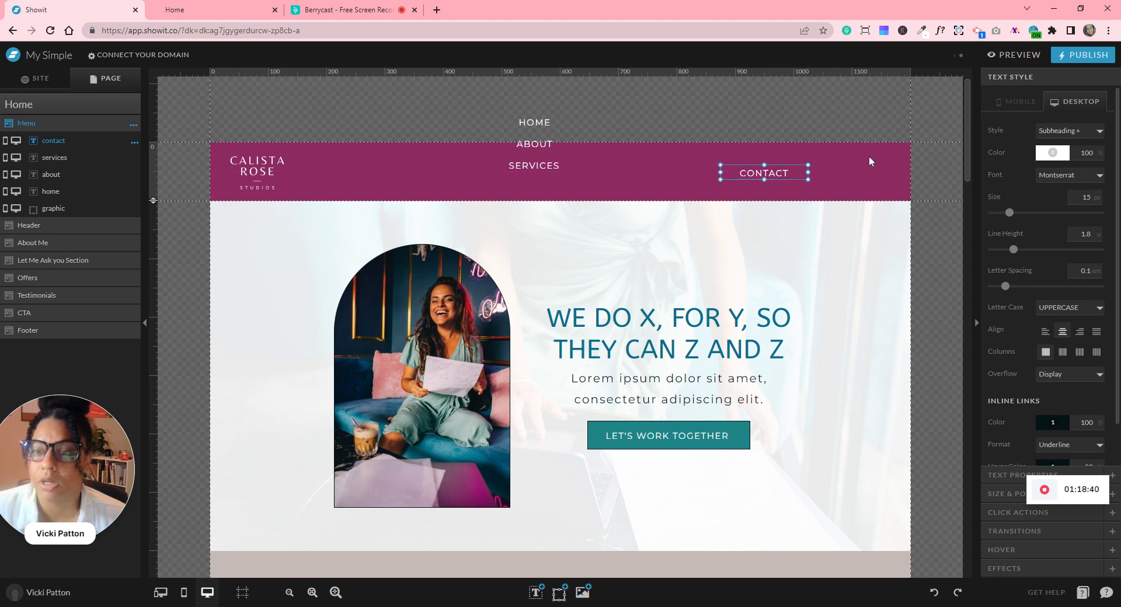
{"action": "left_click_drag", "start_coordinate": [764, 172], "coordinate": [850, 172]}
{"action": "left_click_drag", "start_coordinate": [538, 168], "coordinate": [827, 185]}
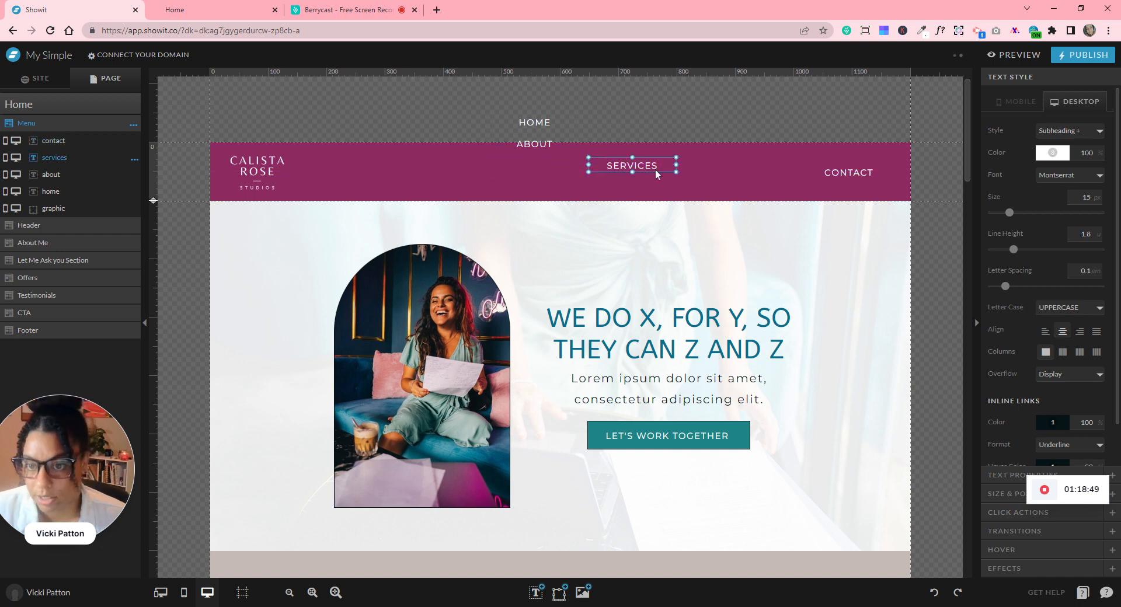
{"action": "left_click_drag", "start_coordinate": [632, 164], "coordinate": [770, 171]}
{"action": "left_click_drag", "start_coordinate": [534, 143], "coordinate": [690, 172]}
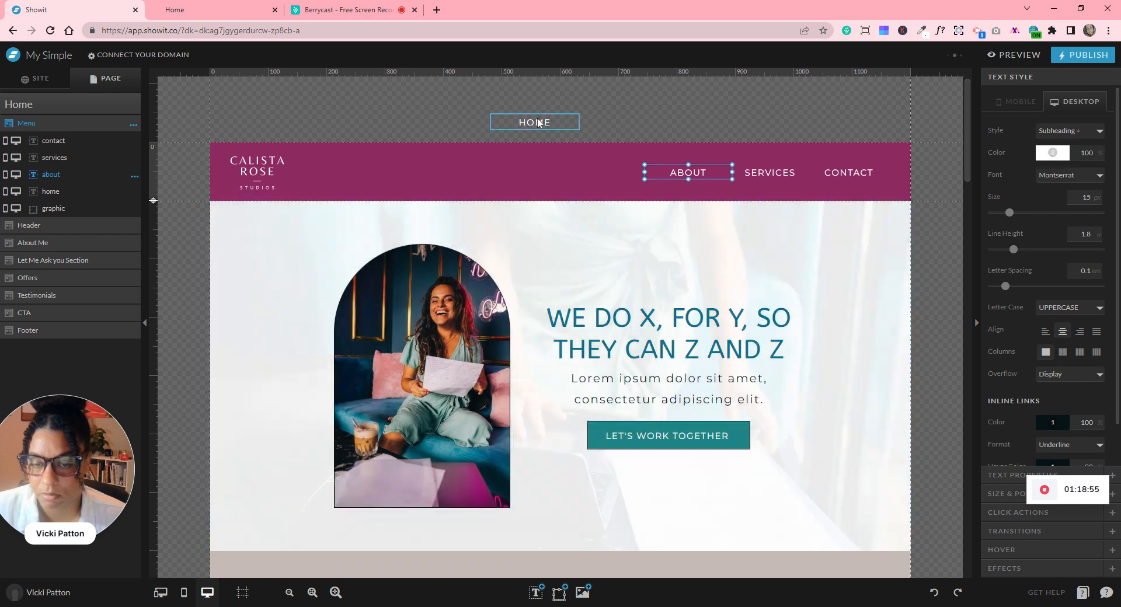
{"action": "left_click", "coordinate": [537, 121]}
{"action": "left_click_drag", "start_coordinate": [586, 169], "coordinate": [649, 222]}
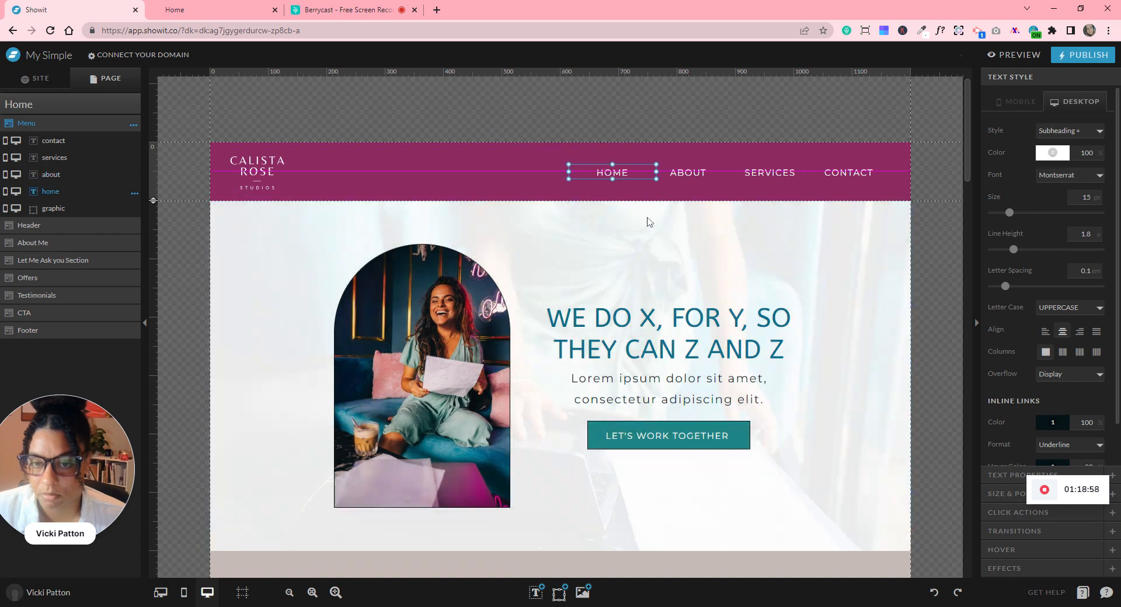
- Distribute the four nav links horizontally and shift the group slightly left
{"action": "scroll", "coordinate": [648, 221], "scroll_direction": "down", "scroll_amount": 1}
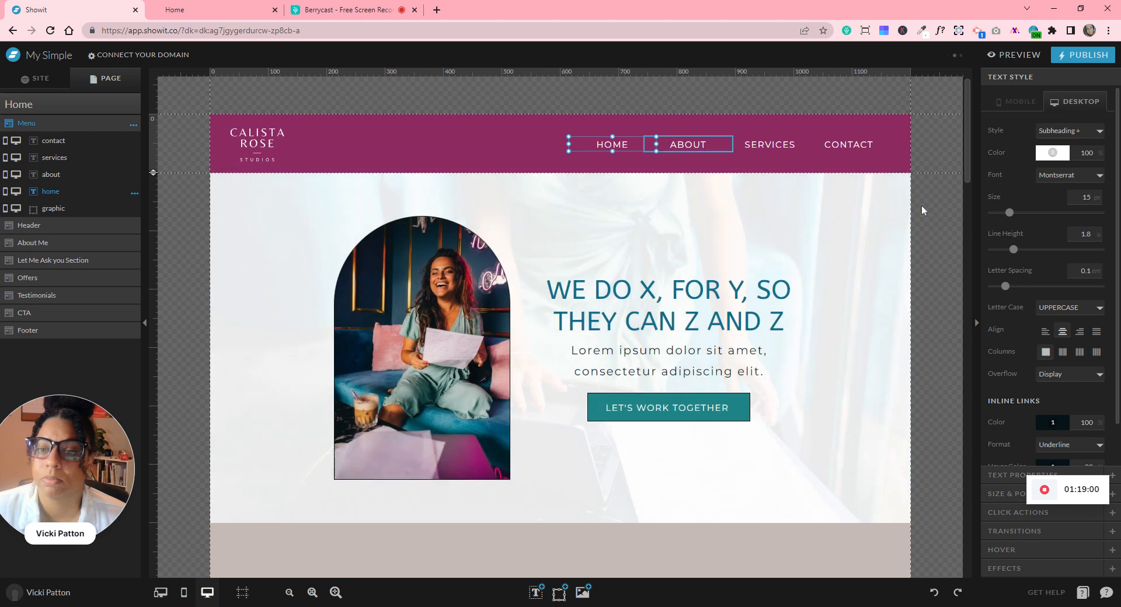
{"action": "left_click", "coordinate": [924, 201]}
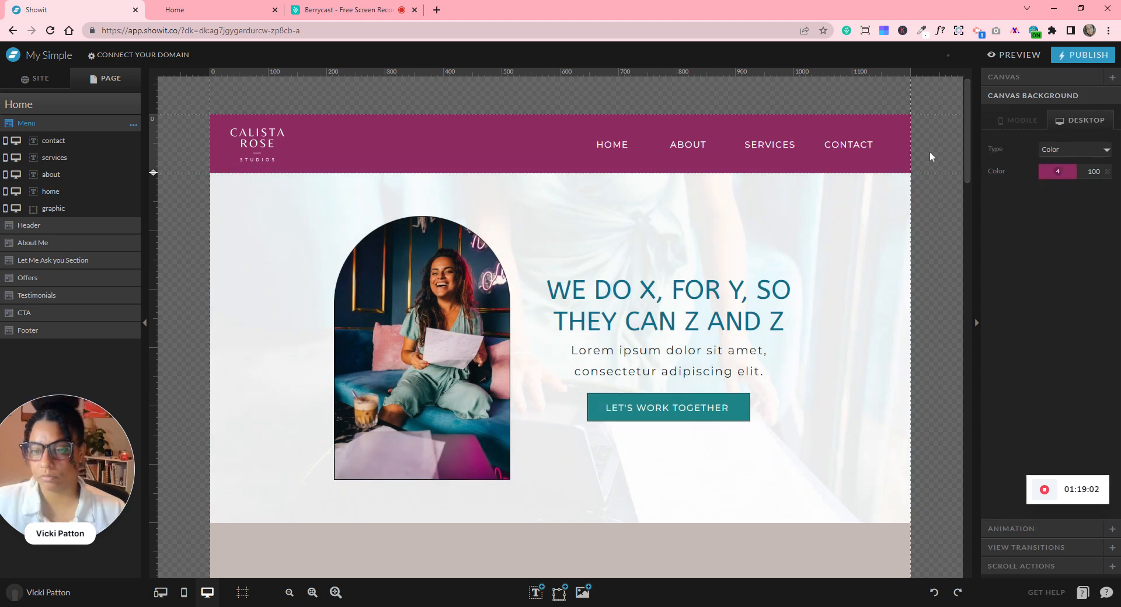
{"action": "left_click_drag", "start_coordinate": [913, 142], "coordinate": [590, 143]}
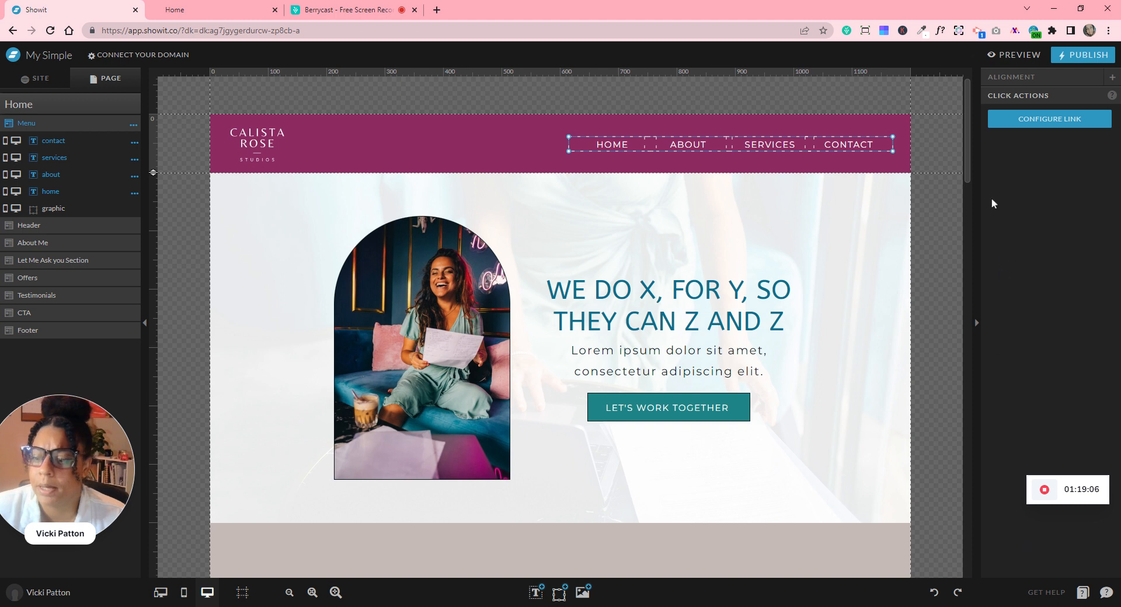
{"action": "left_click", "coordinate": [1004, 78]}
{"action": "left_click", "coordinate": [991, 300]}
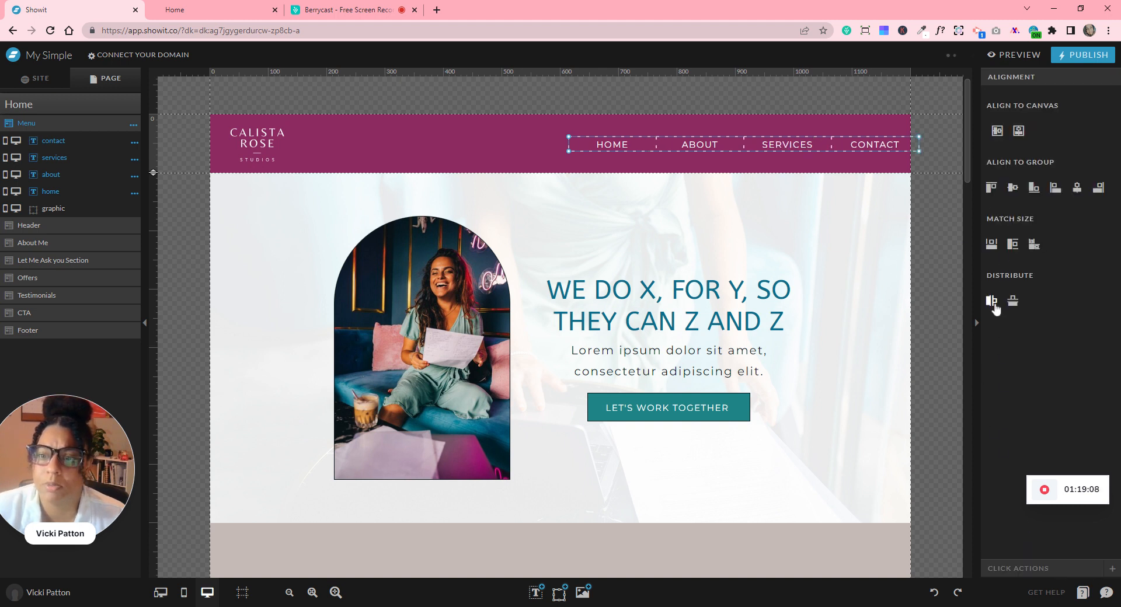
{"action": "left_click_drag", "start_coordinate": [844, 143], "coordinate": [810, 140]}
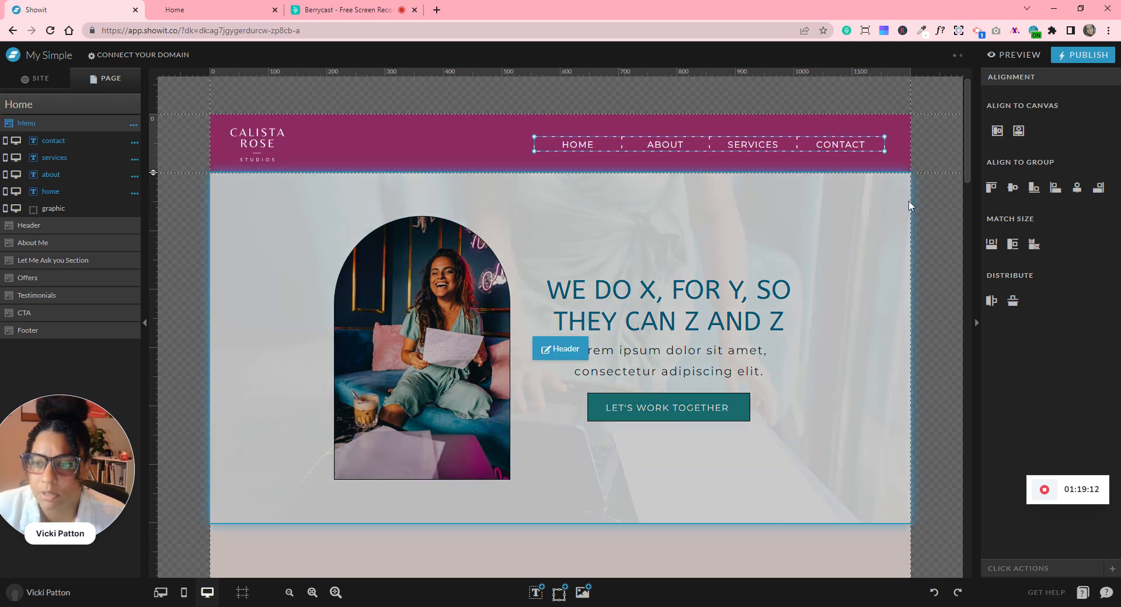
{"action": "left_click", "coordinate": [925, 199]}
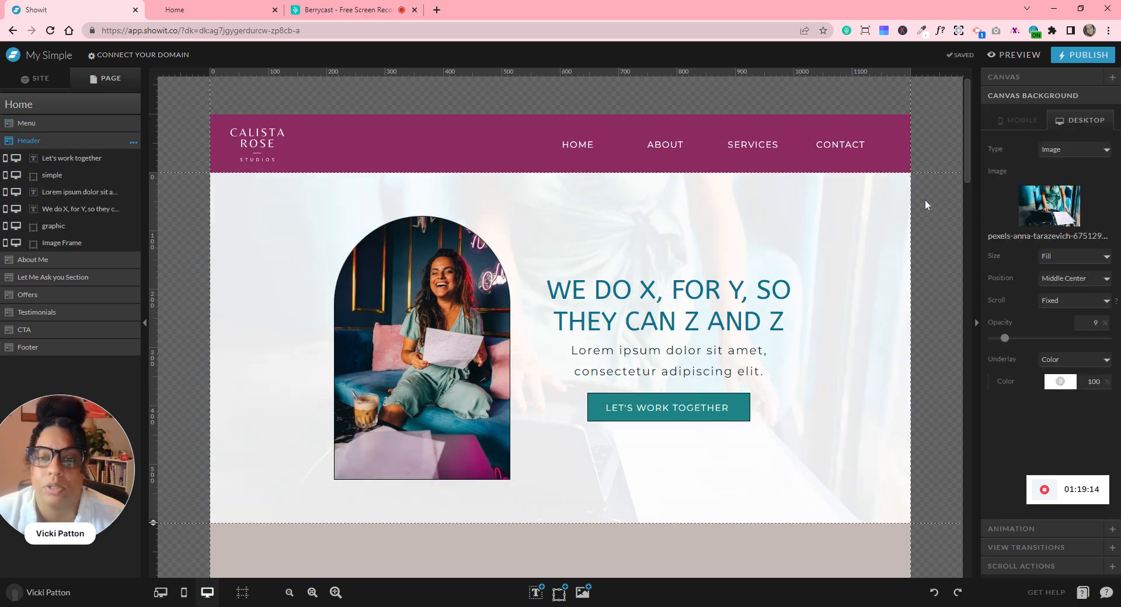
{"action": "mouse_move", "coordinate": [564, 601]}
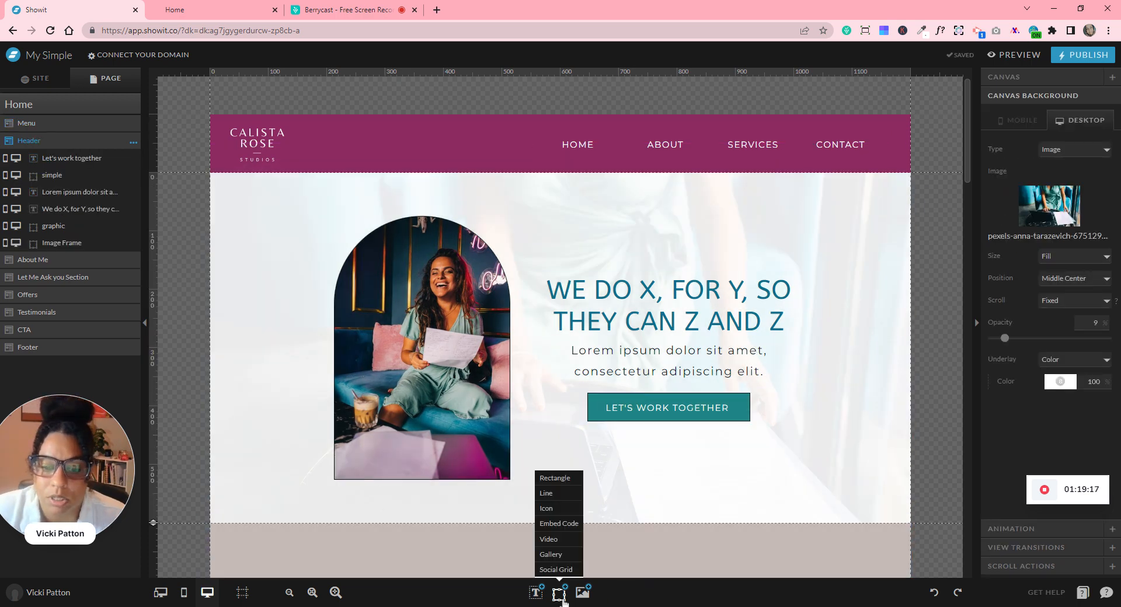
{"action": "left_click", "coordinate": [552, 478]}
{"action": "left_click_drag", "start_coordinate": [677, 232], "coordinate": [695, 201]}
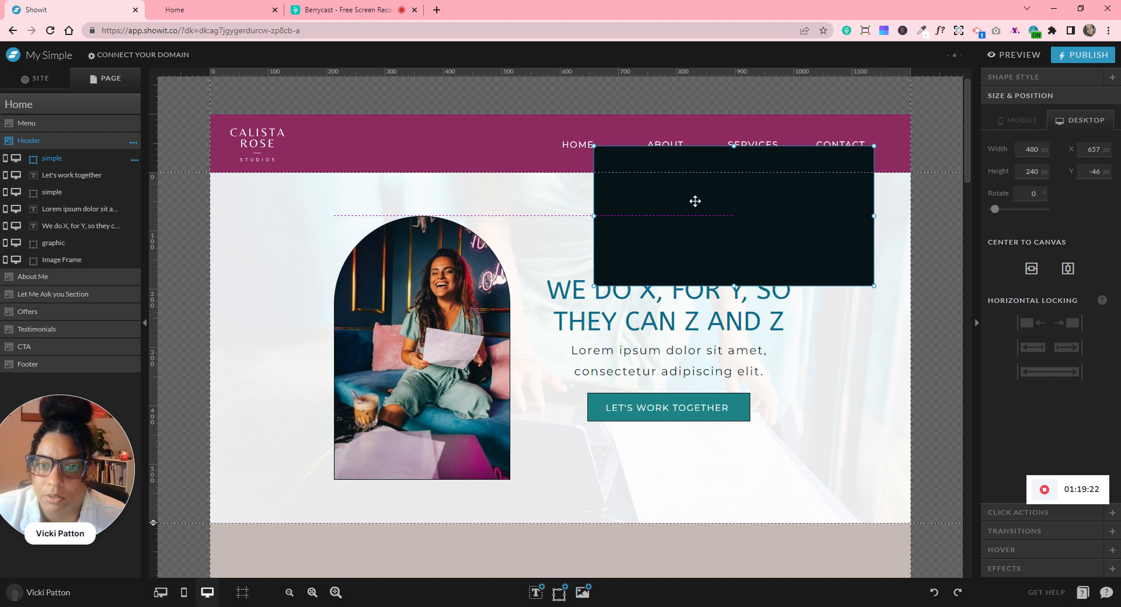
{"action": "left_click_drag", "start_coordinate": [874, 215], "coordinate": [647, 190]}
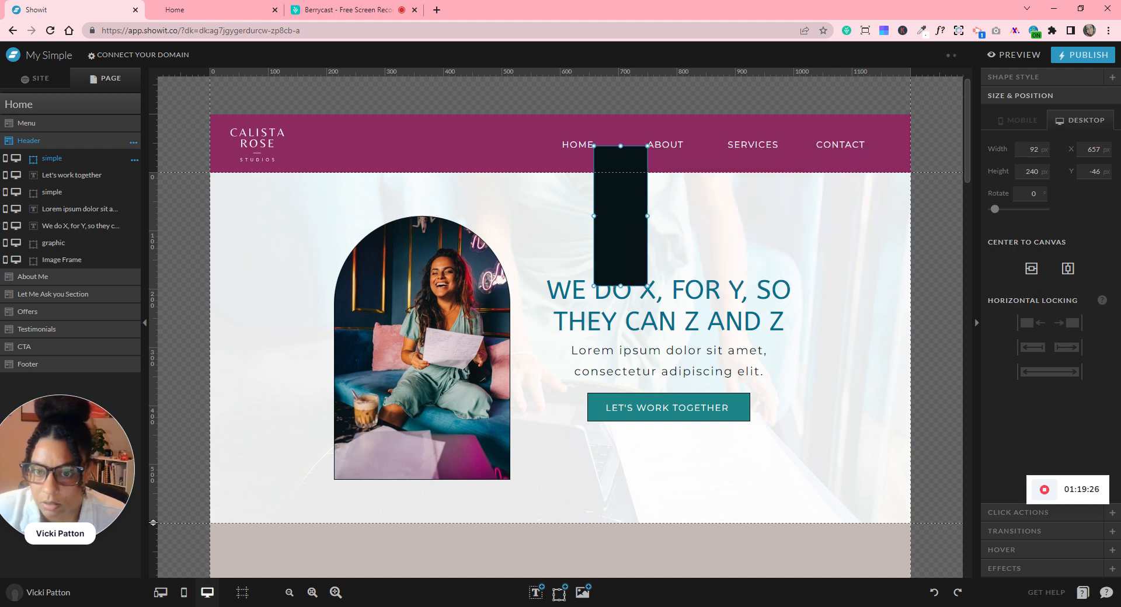
{"action": "left_click", "coordinate": [336, 593]}
{"action": "left_click", "coordinate": [336, 592]}
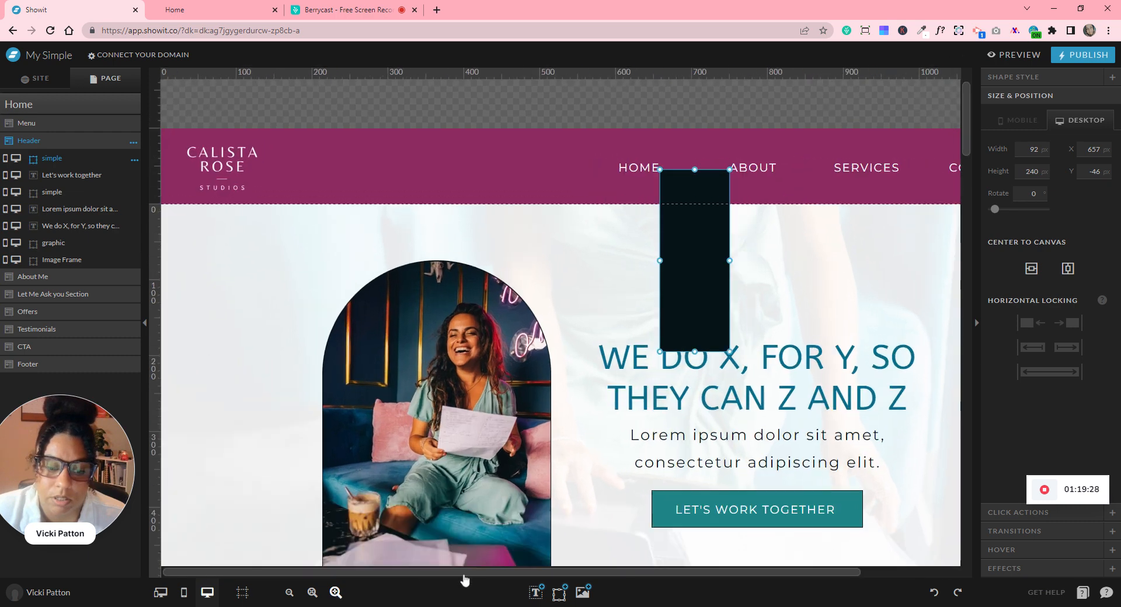
{"action": "left_click_drag", "start_coordinate": [469, 569], "coordinate": [697, 569]}
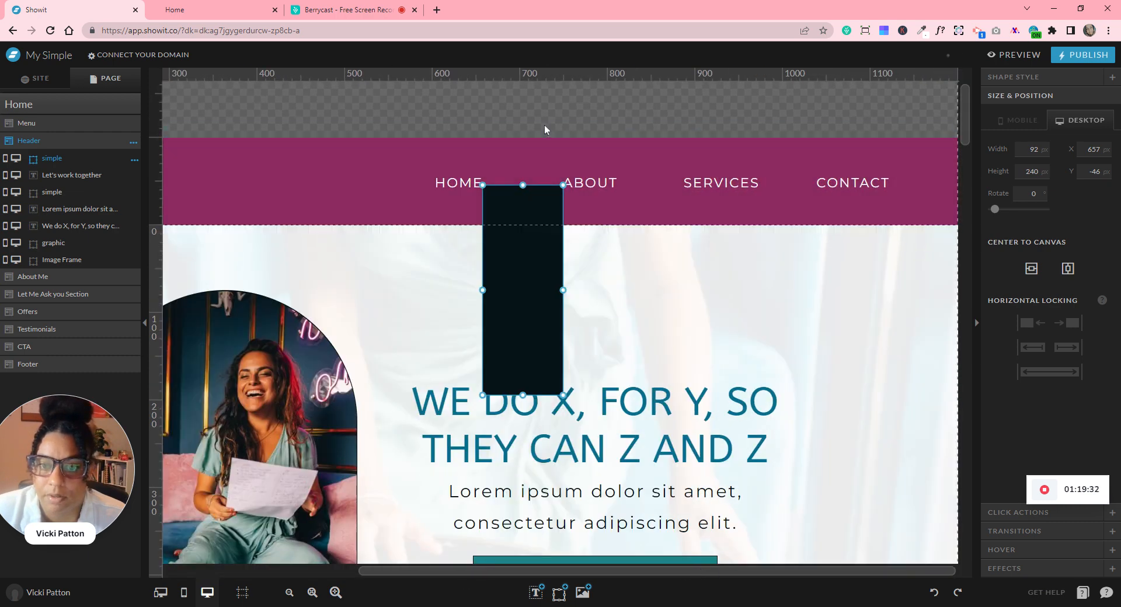
{"action": "left_click", "coordinate": [552, 177]}
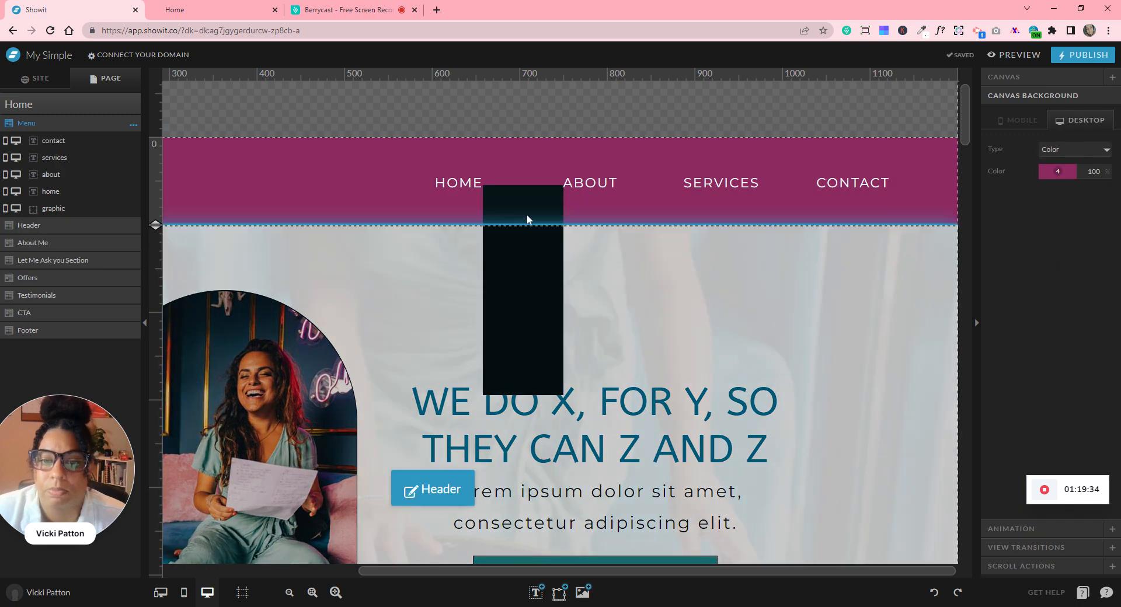
{"action": "left_click", "coordinate": [533, 282]}
{"action": "left_click", "coordinate": [533, 284]}
{"action": "left_click_drag", "start_coordinate": [533, 292], "coordinate": [667, 291]}
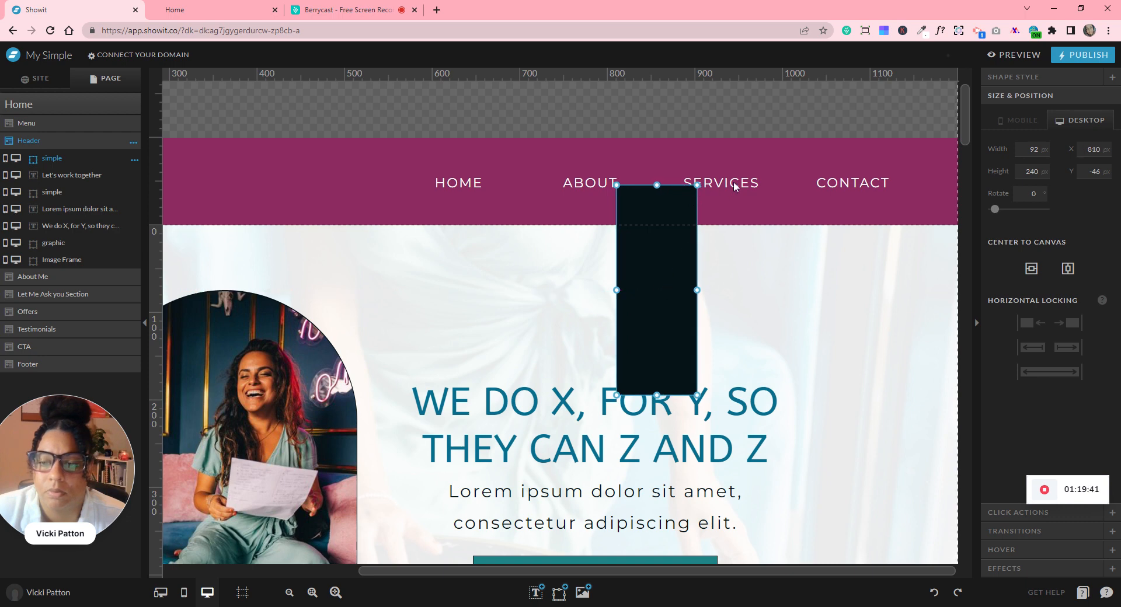
{"action": "left_click", "coordinate": [731, 187]}
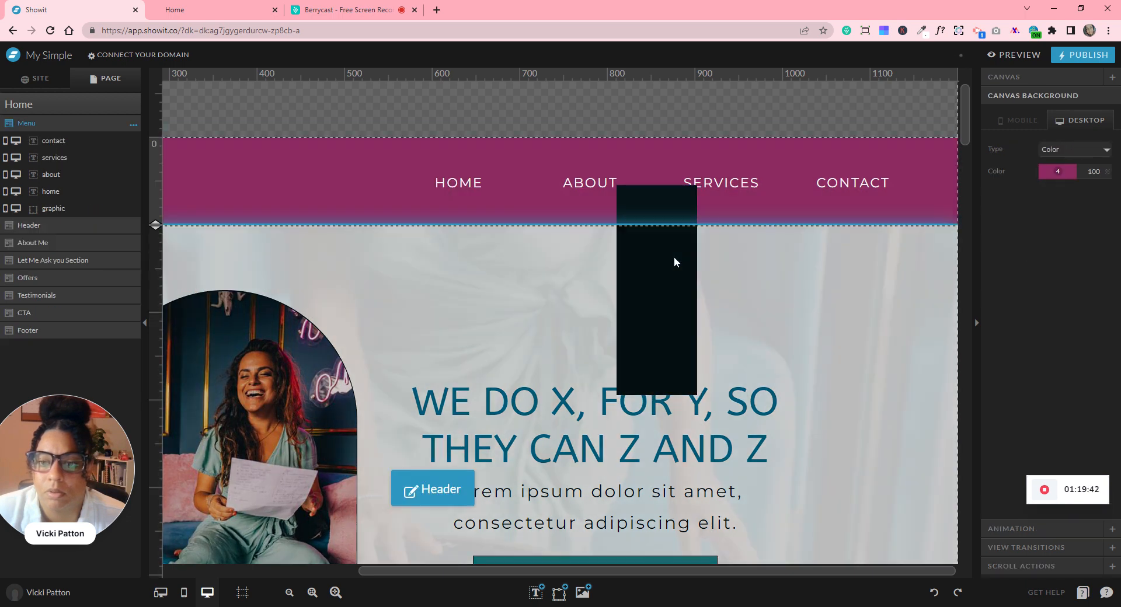
{"action": "left_click", "coordinate": [674, 257]}
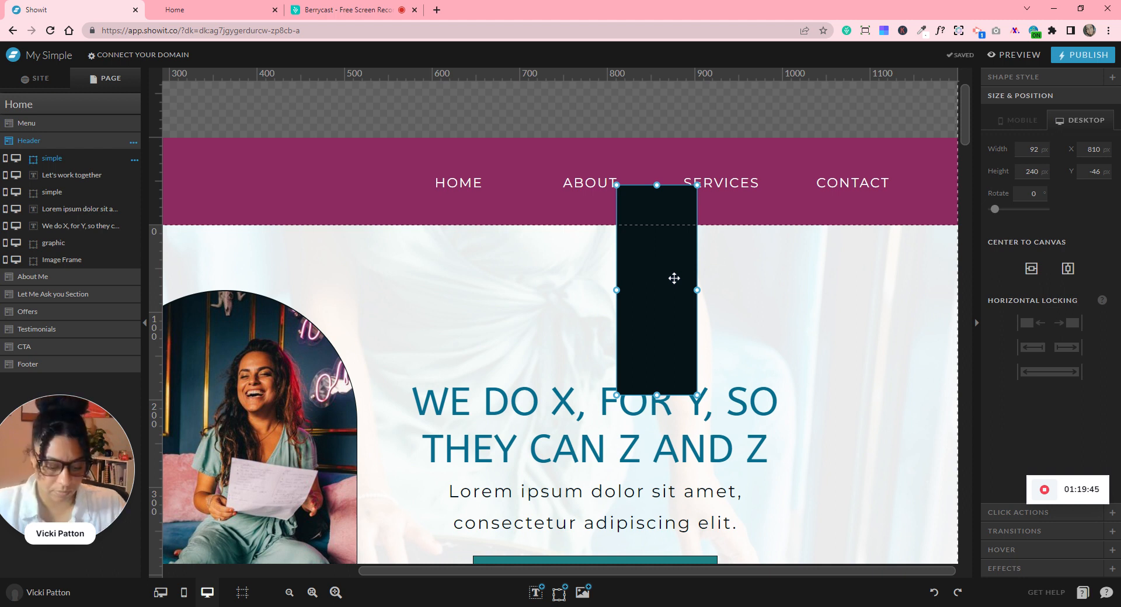
{"action": "key", "text": "Delete"}
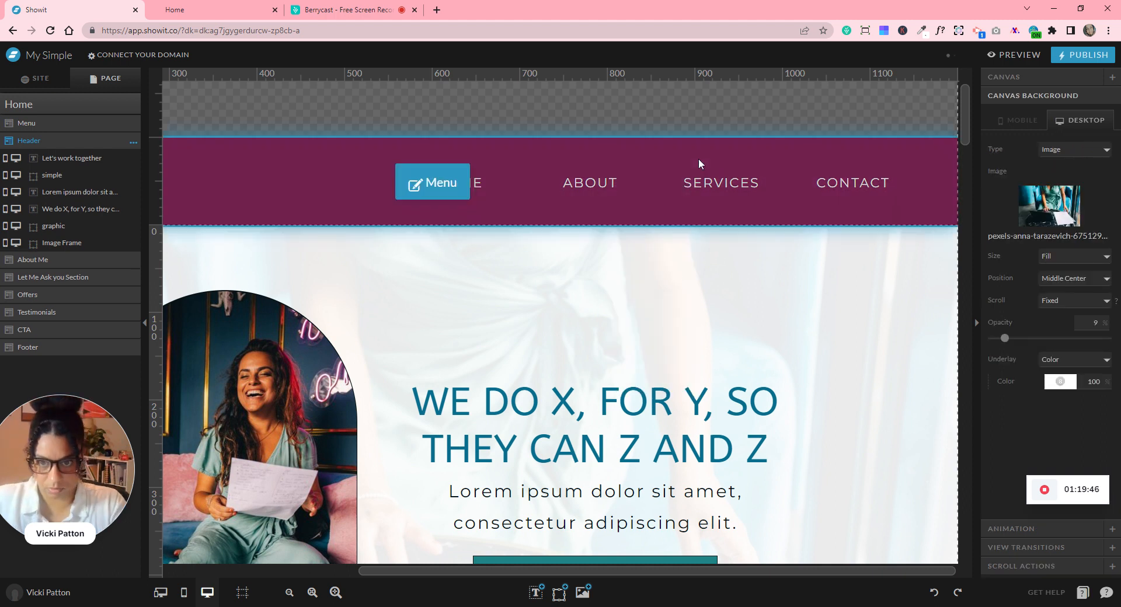
{"action": "left_click", "coordinate": [699, 159]}
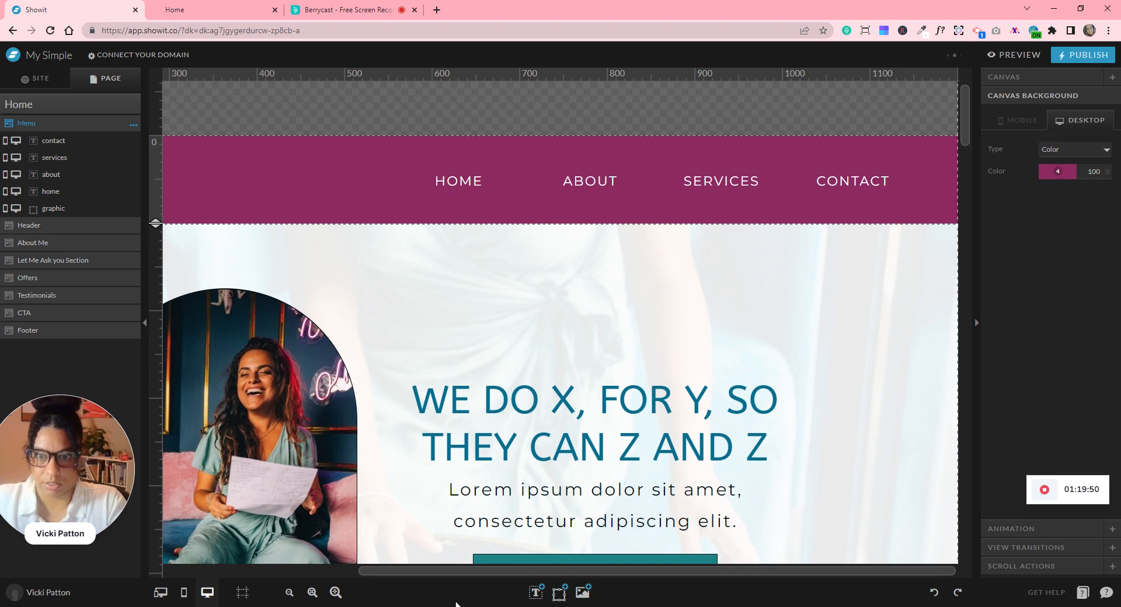
{"action": "left_click", "coordinate": [313, 592]}
{"action": "left_click", "coordinate": [312, 592]}
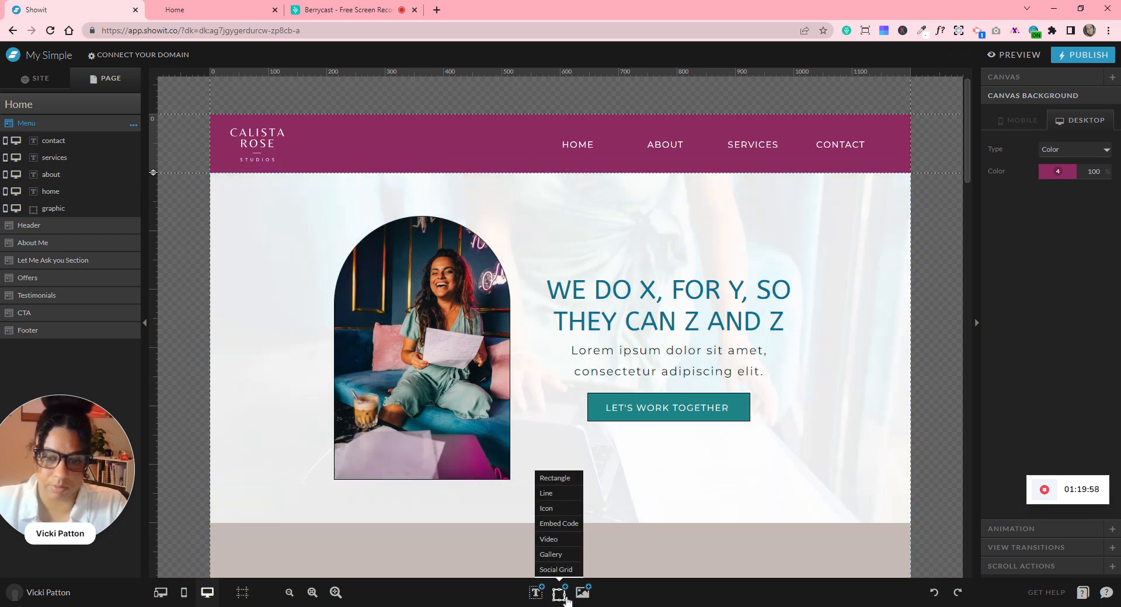
- Add a black rectangle below the nav links and shrink it to about 84 px wide
{"action": "left_click", "coordinate": [554, 481]}
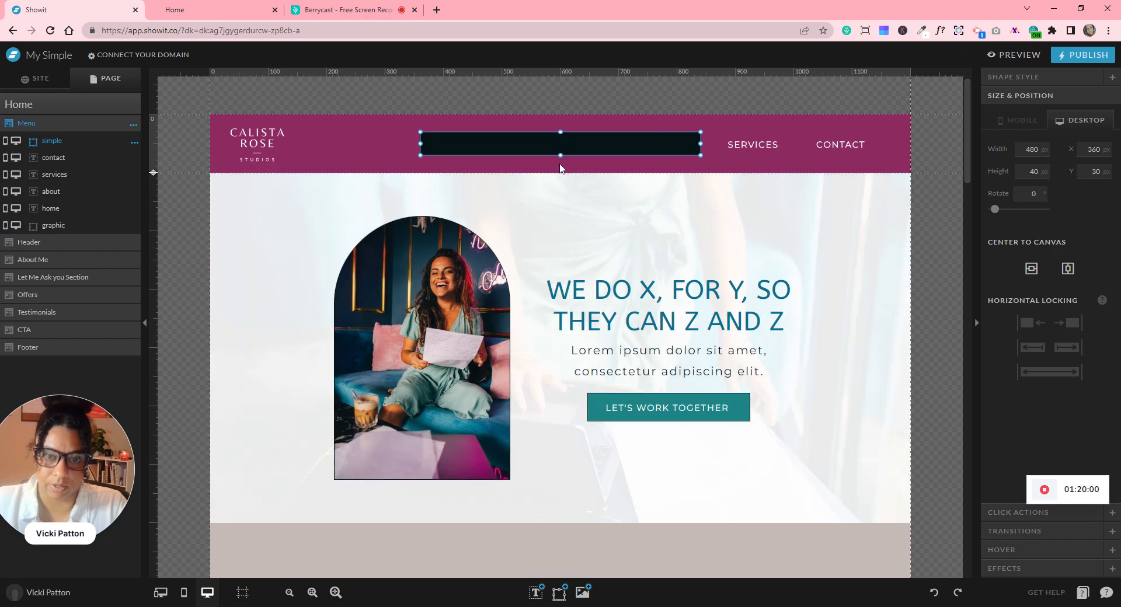
{"action": "left_click_drag", "start_coordinate": [514, 144], "coordinate": [689, 160]}
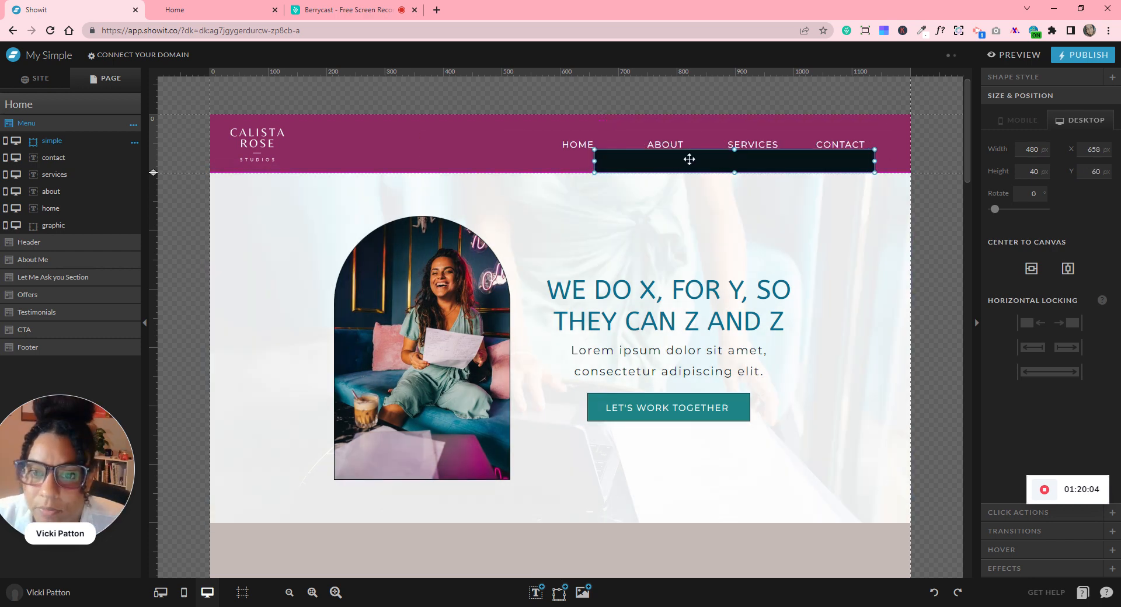
{"action": "left_click", "coordinate": [335, 592]}
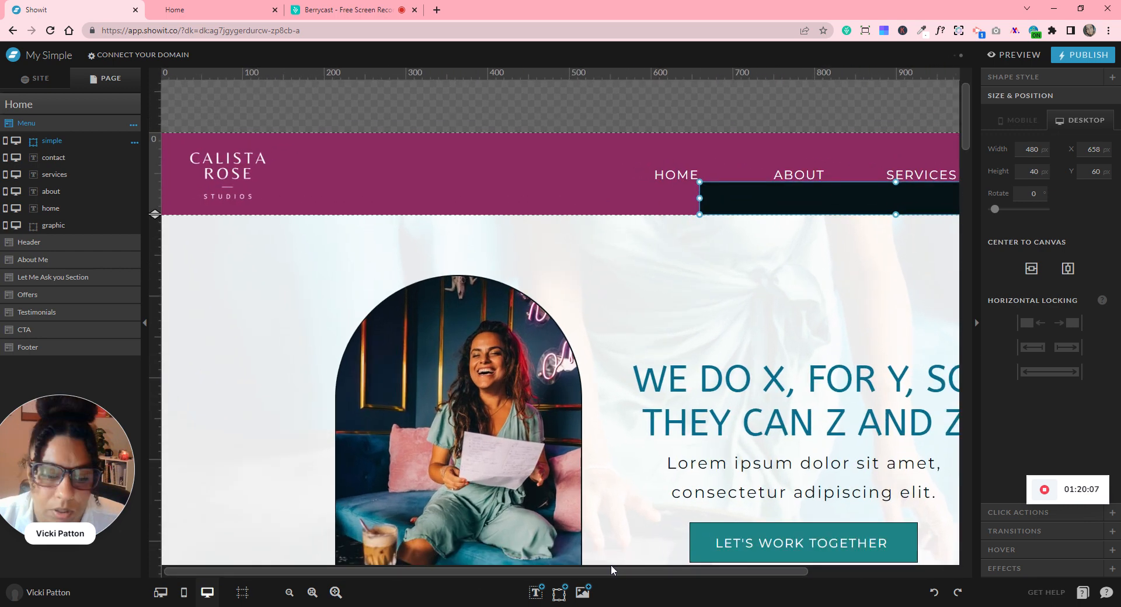
{"action": "left_click", "coordinate": [797, 569]}
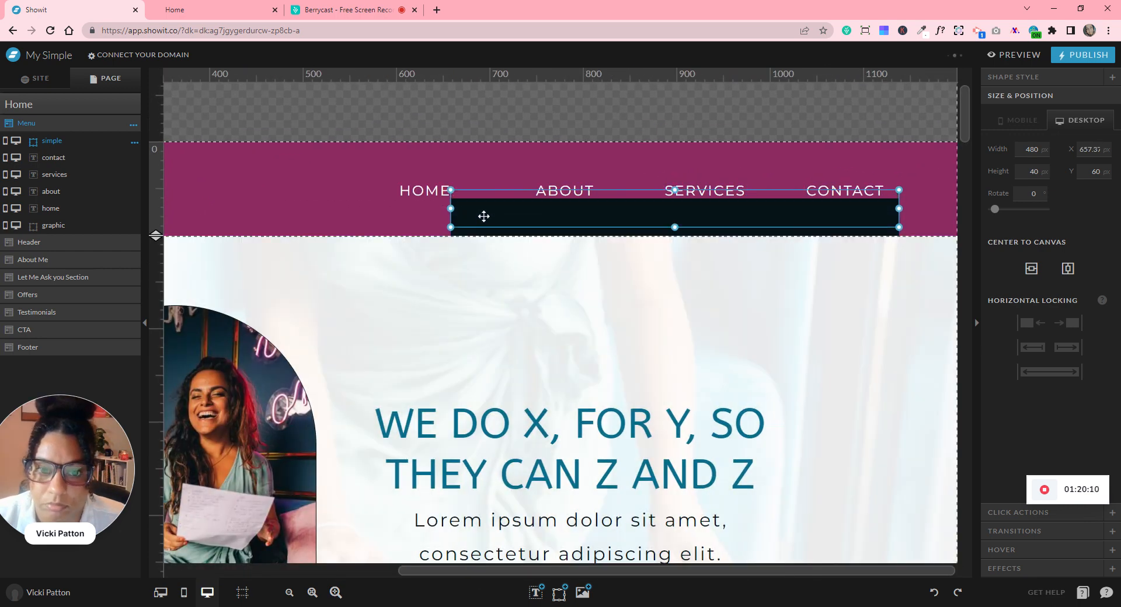
{"action": "left_click_drag", "start_coordinate": [484, 217], "coordinate": [484, 217]}
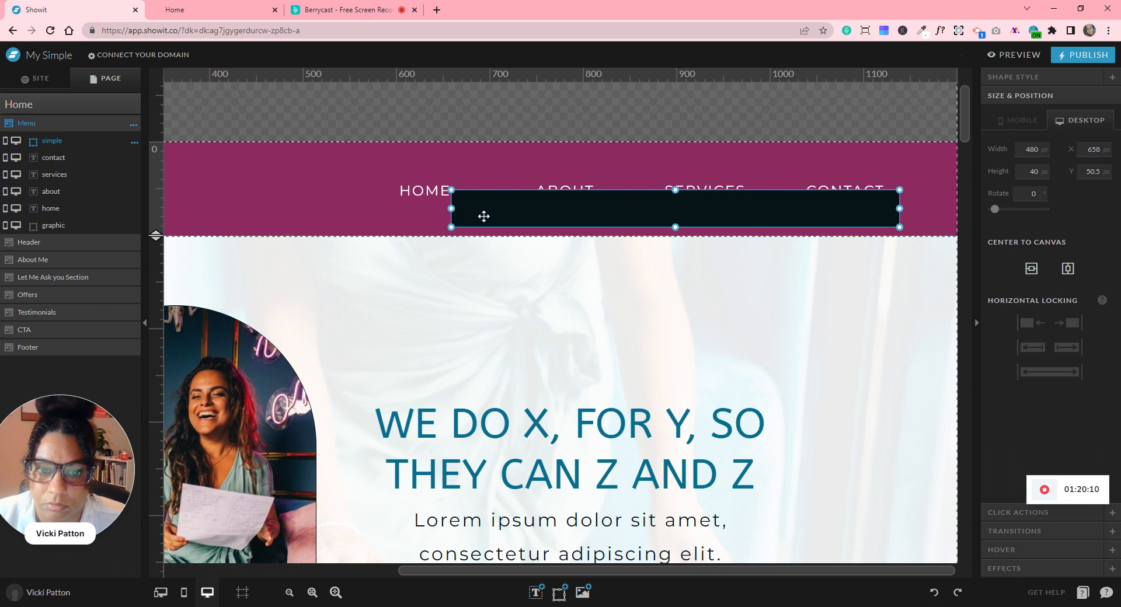
{"action": "left_click_drag", "start_coordinate": [900, 209], "coordinate": [805, 210]}
{"action": "mouse_move", "coordinate": [629, 217]}
{"action": "left_mouse_down"}
{"action": "mouse_move", "coordinate": [531, 212]}
{"action": "mouse_move", "coordinate": [640, 206]}
{"action": "left_mouse_up"}
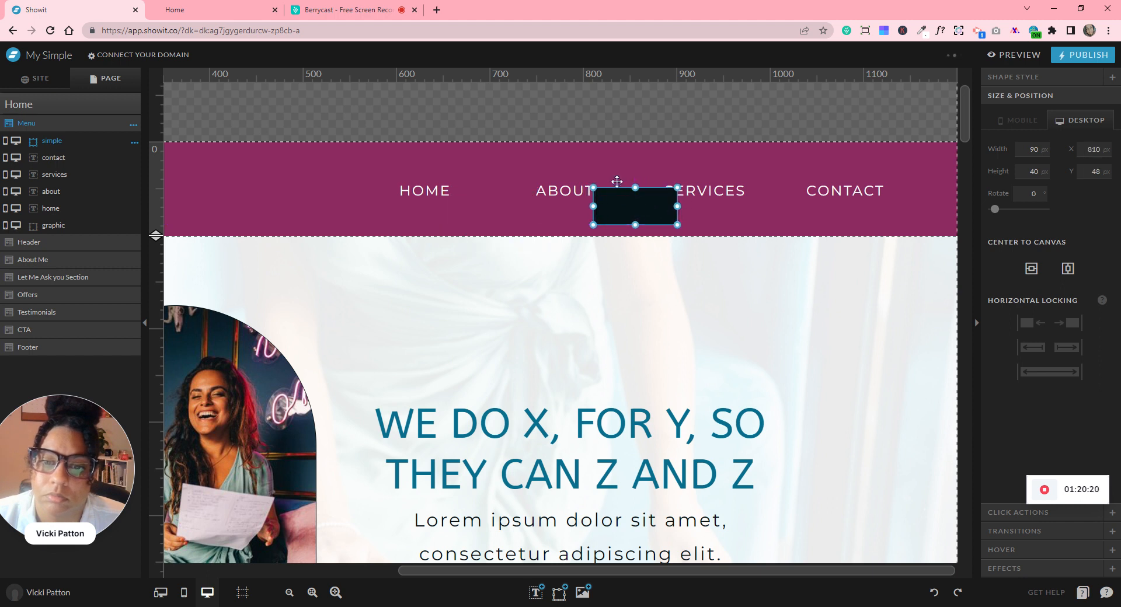
{"action": "left_click", "coordinate": [613, 169]}
- Move the black box under SERVICES and CONTACT, nudging both links into line
{"action": "left_click", "coordinate": [611, 199]}
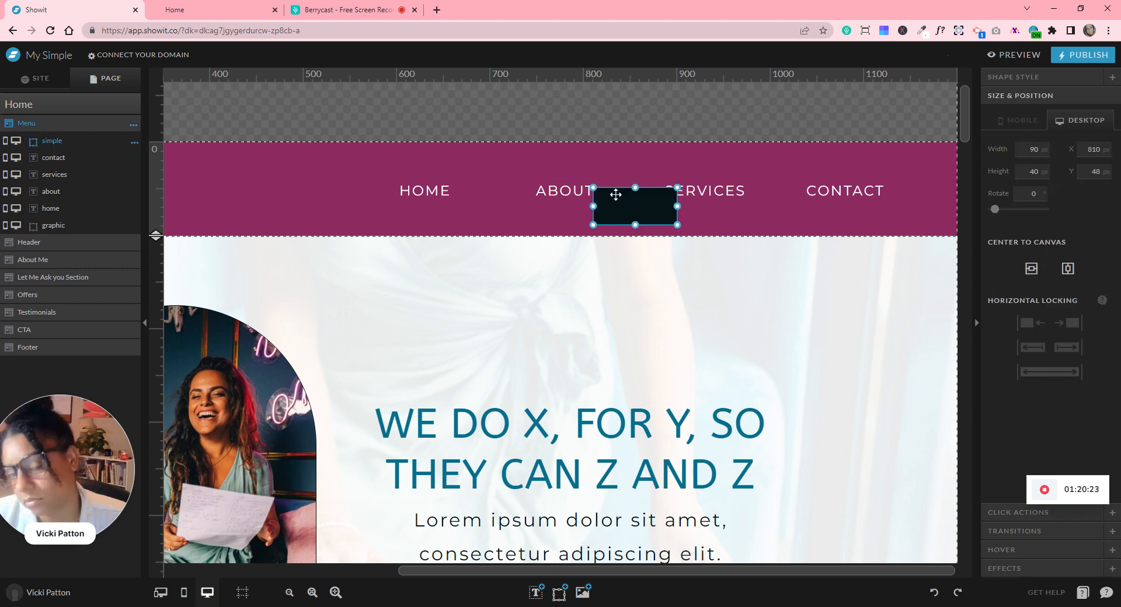
{"action": "left_click_drag", "start_coordinate": [723, 194], "coordinate": [736, 189]}
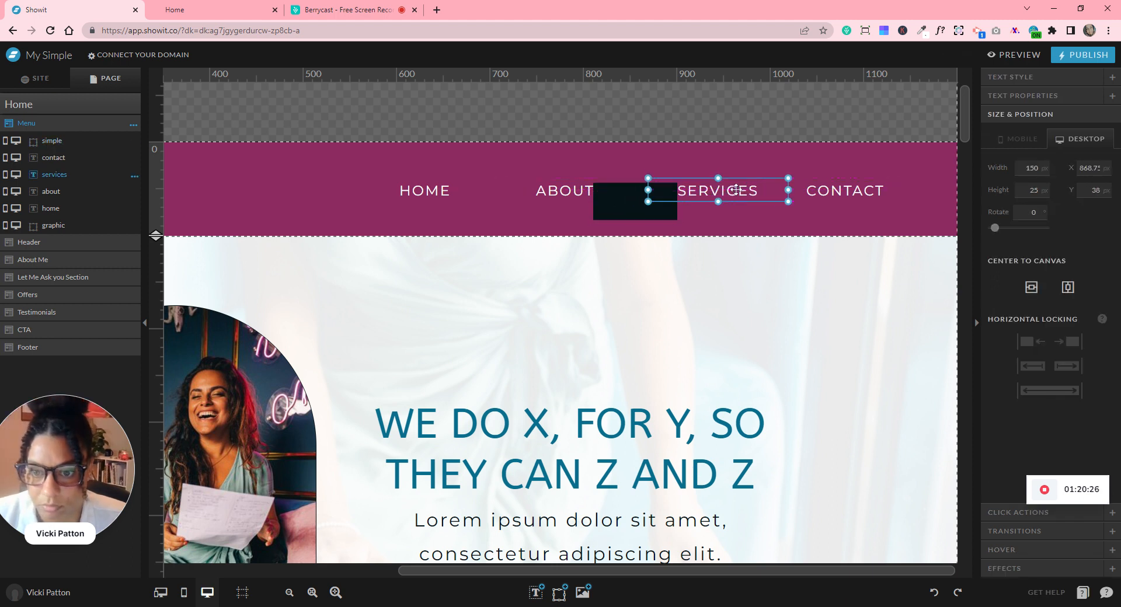
{"action": "left_click", "coordinate": [629, 200]}
{"action": "left_click_drag", "start_coordinate": [630, 199], "coordinate": [786, 196]}
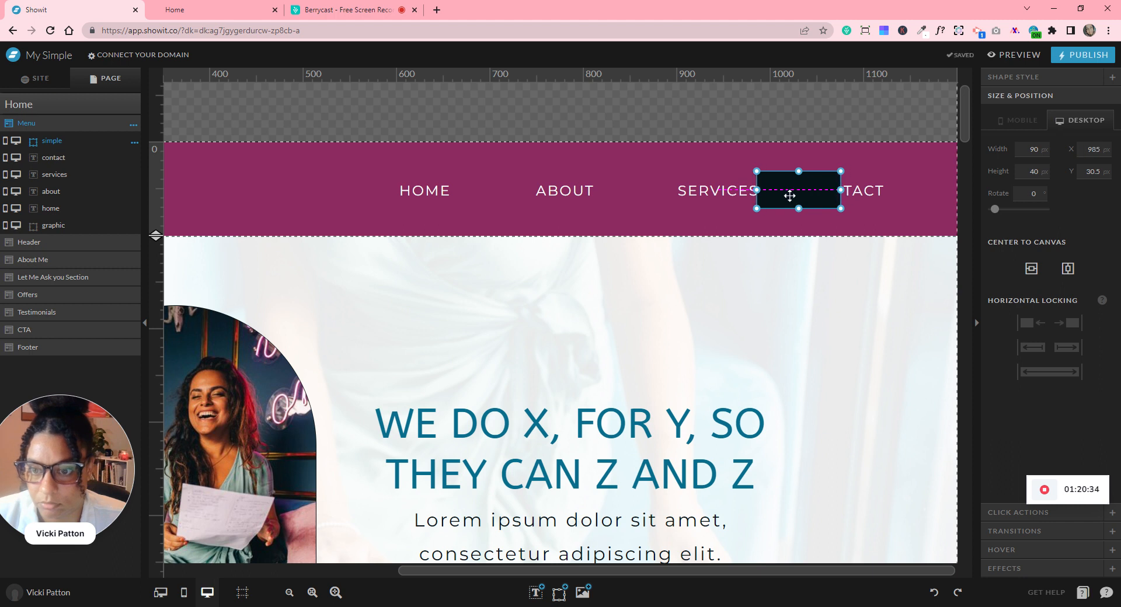
{"action": "left_click", "coordinate": [860, 190]}
{"action": "left_click_drag", "start_coordinate": [861, 189], "coordinate": [898, 194]}
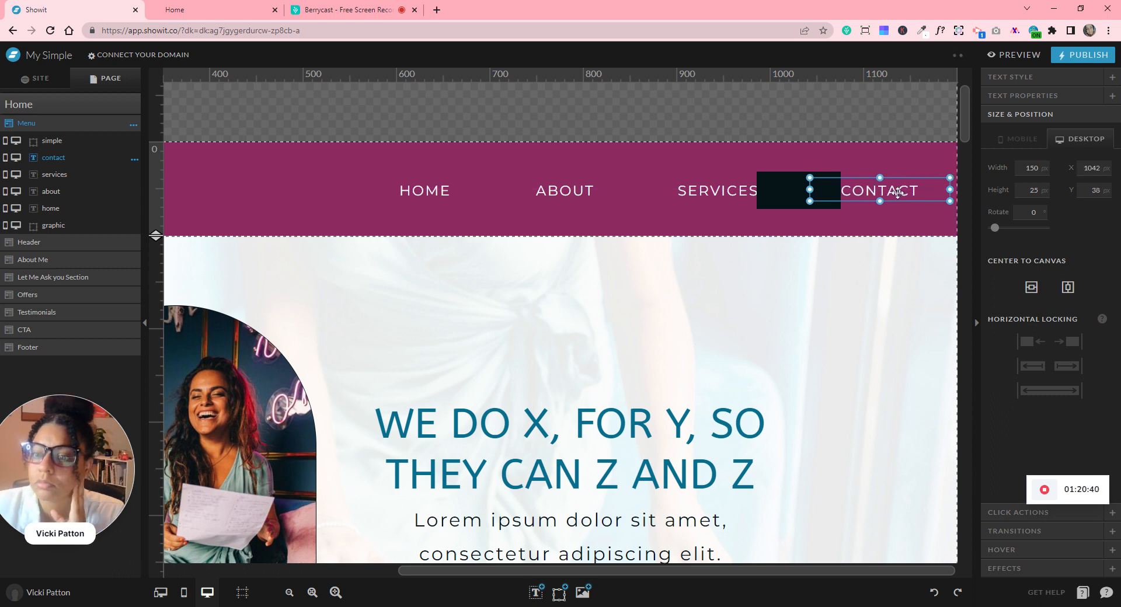
- Delete the black placeholder box and zoom out to show the whole header
{"action": "left_click", "coordinate": [767, 183]}
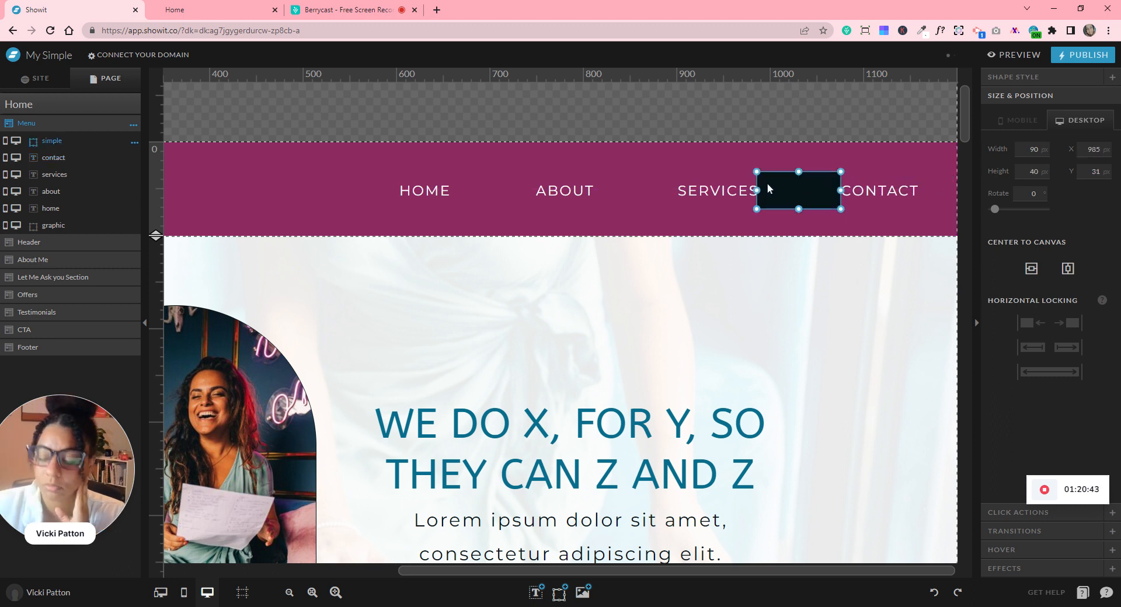
{"action": "key", "text": "Delete"}
{"action": "left_click", "coordinate": [559, 592]}
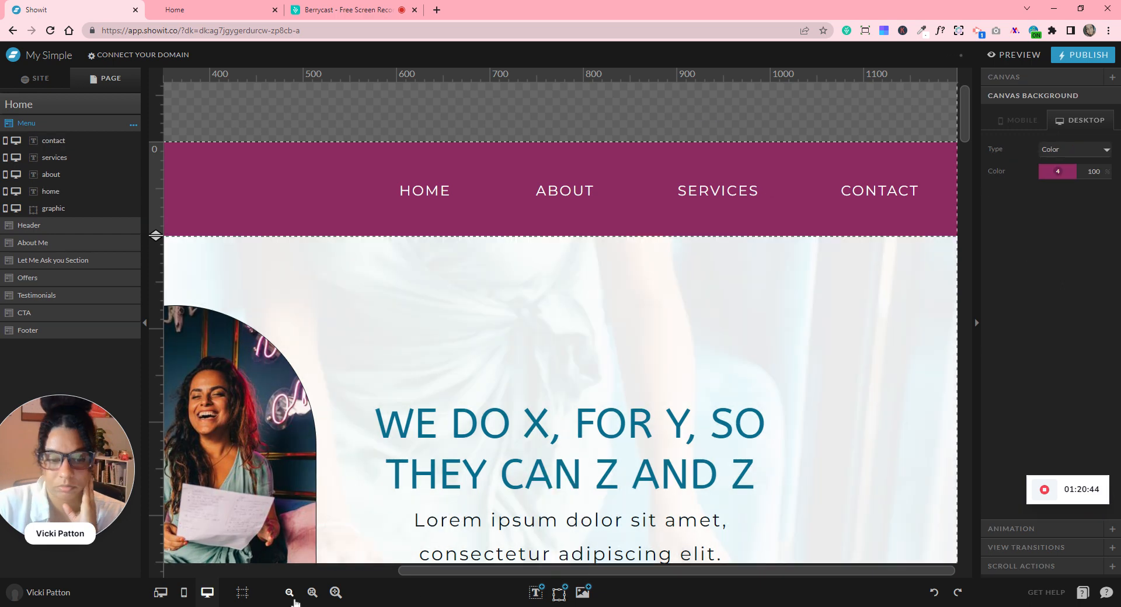
{"action": "left_click", "coordinate": [289, 592]}
{"action": "left_click", "coordinate": [289, 593]}
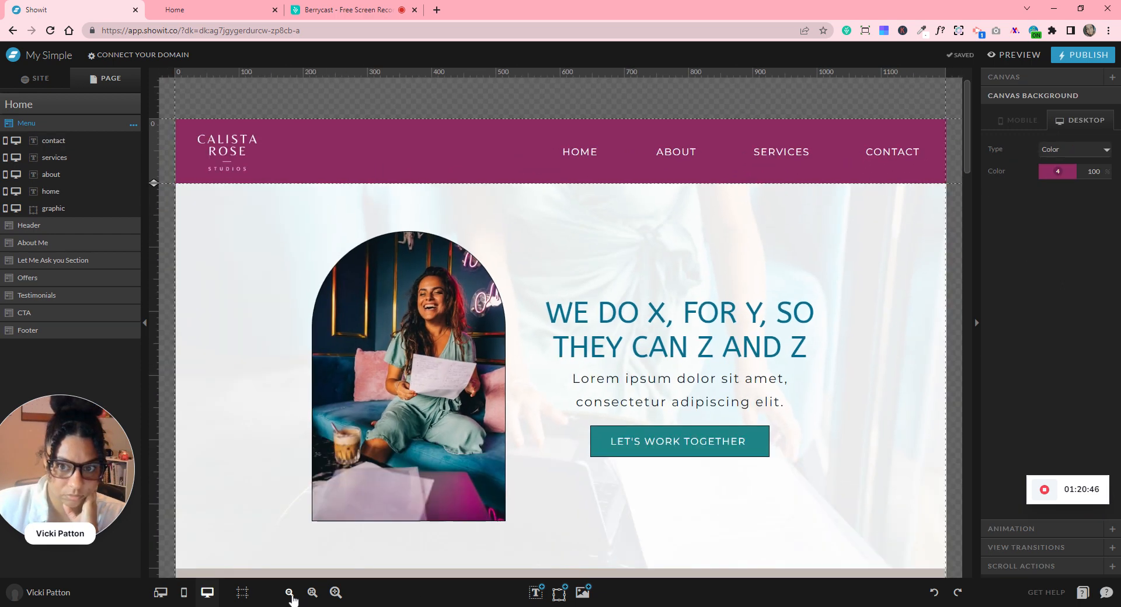
{"action": "left_click", "coordinate": [289, 593]}
{"action": "left_click", "coordinate": [289, 592]}
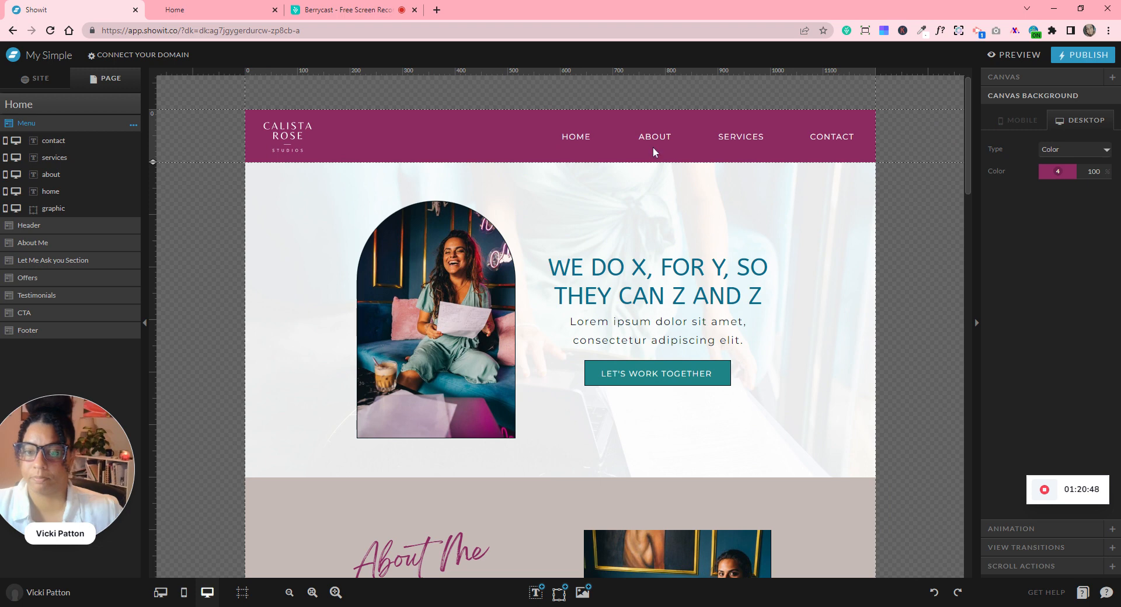
- Select the four nav links together to check the row, then clear the selection
{"action": "left_click_drag", "start_coordinate": [555, 100], "coordinate": [852, 130]}
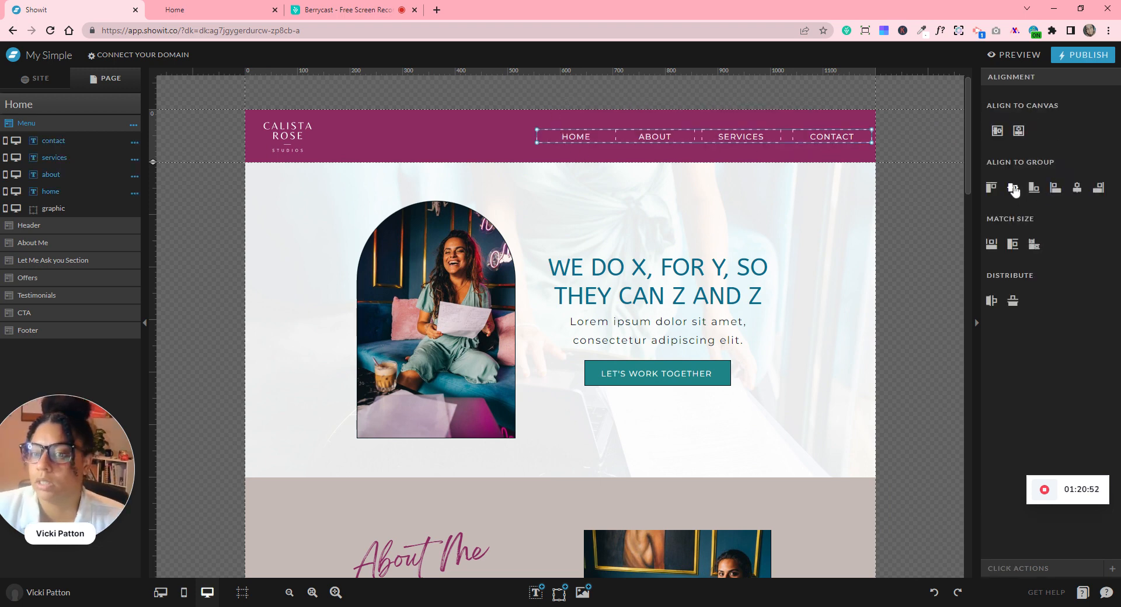
{"action": "left_click", "coordinate": [898, 139]}
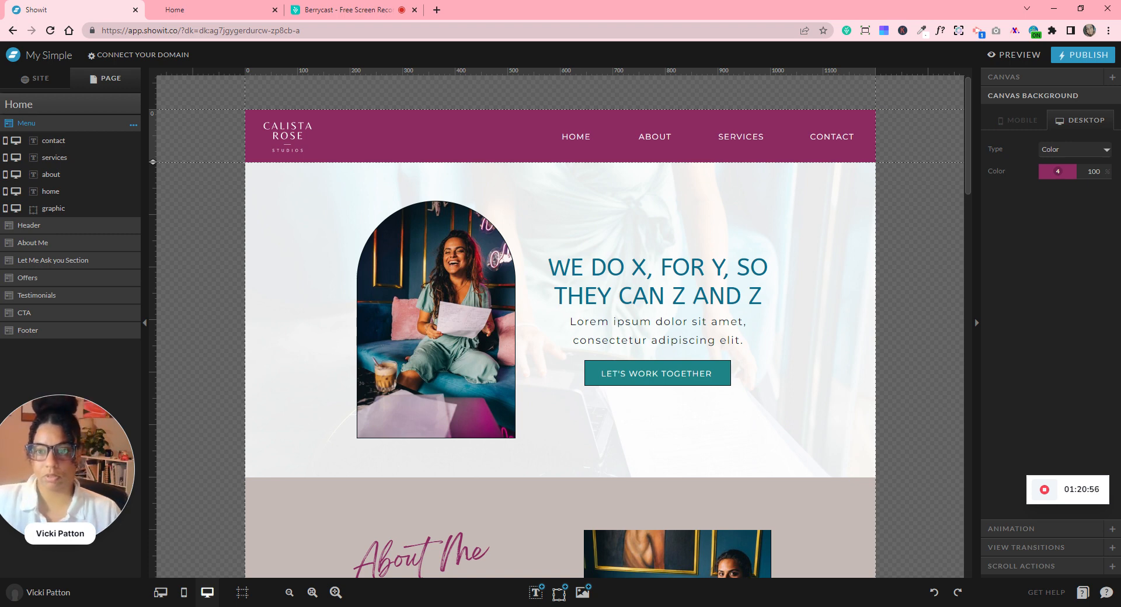
{"action": "scroll", "coordinate": [898, 139], "scroll_direction": "down", "scroll_amount": 6}
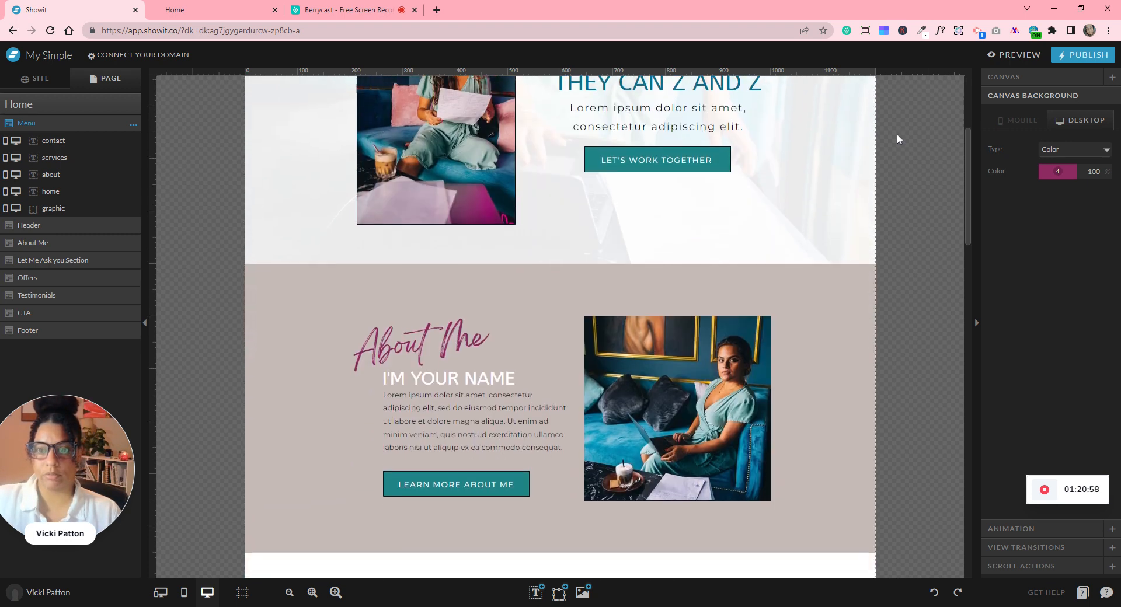
{"action": "scroll", "coordinate": [897, 139], "scroll_direction": "up", "scroll_amount": 5}
{"action": "scroll", "coordinate": [898, 137], "scroll_direction": "up", "scroll_amount": 2}
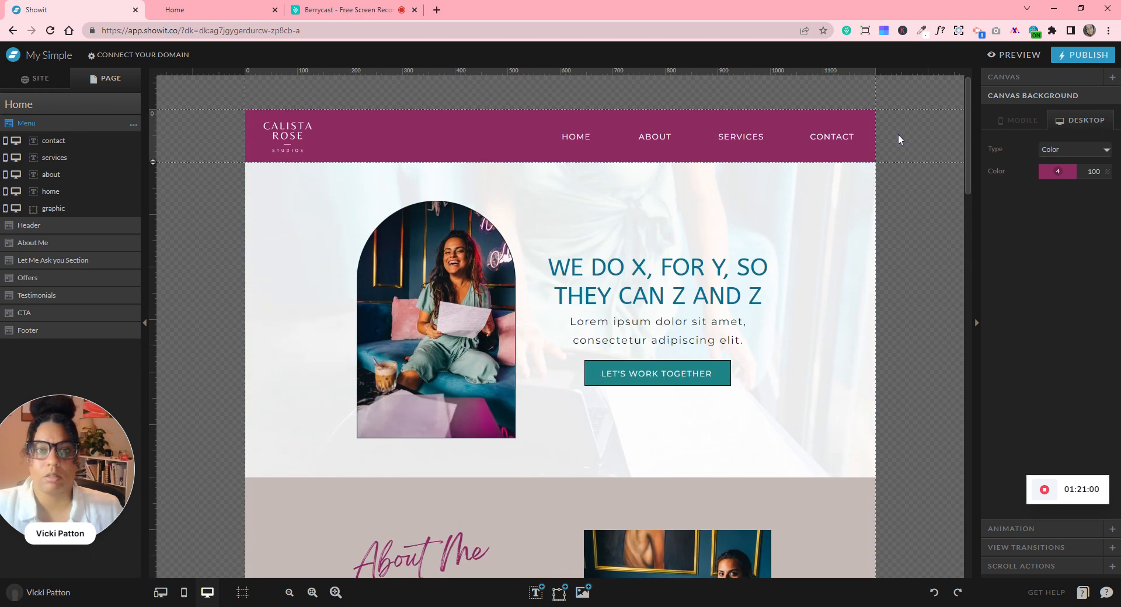
- In the mobile layout, move the logo to the header's top left, shrink it, and shorten the menu section
{"action": "left_click", "coordinate": [184, 592]}
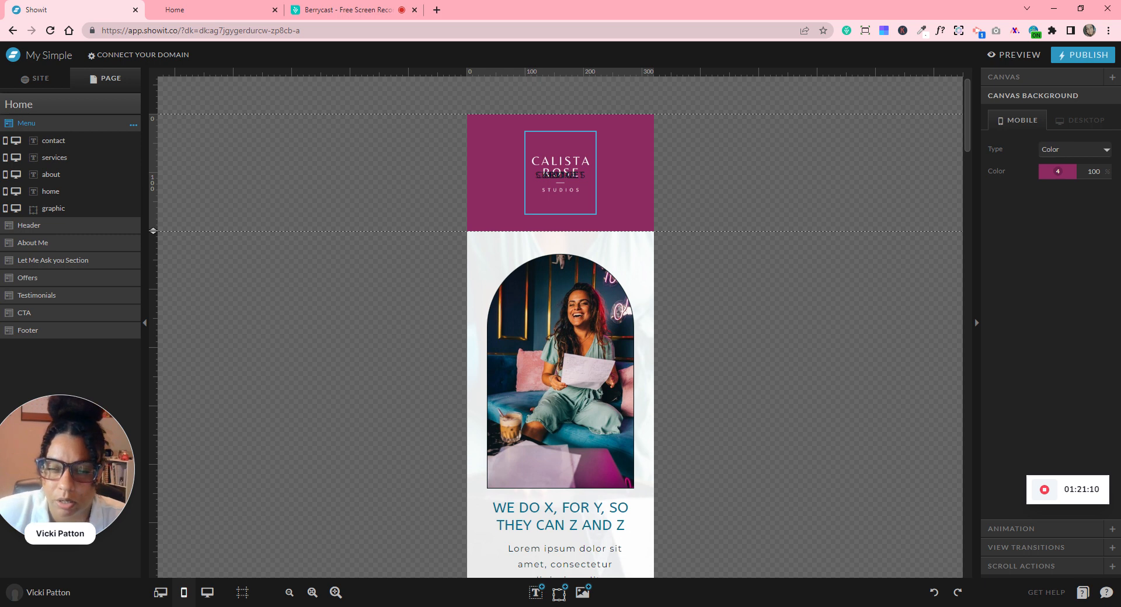
{"action": "left_click_drag", "start_coordinate": [560, 163], "coordinate": [486, 142]}
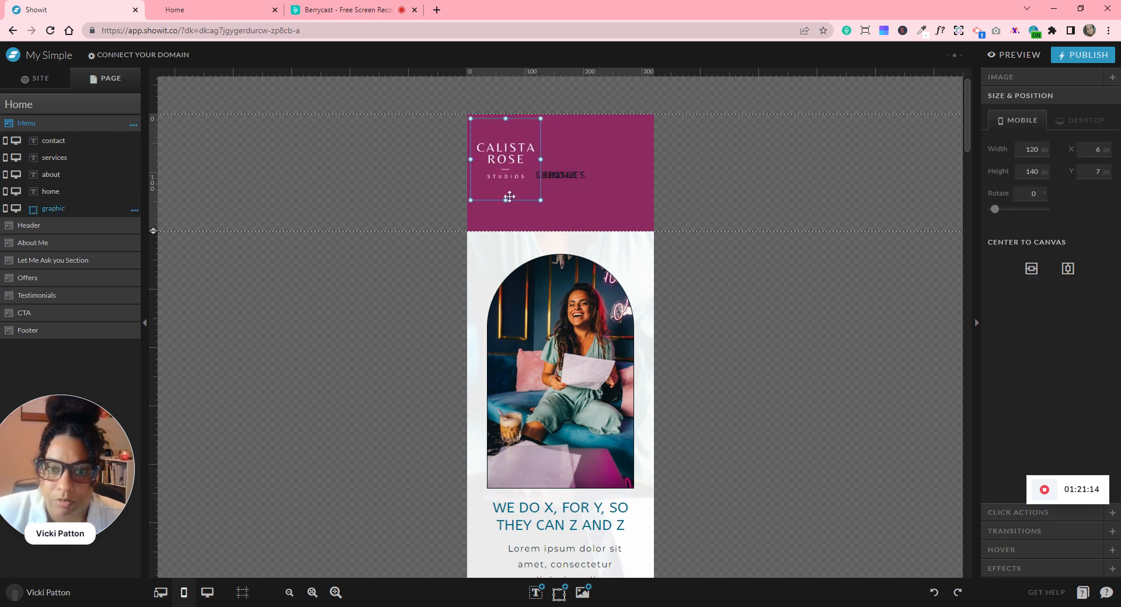
{"action": "left_click_drag", "start_coordinate": [507, 200], "coordinate": [507, 171]}
{"action": "left_click_drag", "start_coordinate": [154, 233], "coordinate": [174, 186]}
- Hide the three nav text links on mobile and nudge the logo down slightly
{"action": "left_click", "coordinate": [5, 174]}
{"action": "left_click", "coordinate": [5, 157]}
{"action": "left_click", "coordinate": [6, 140]}
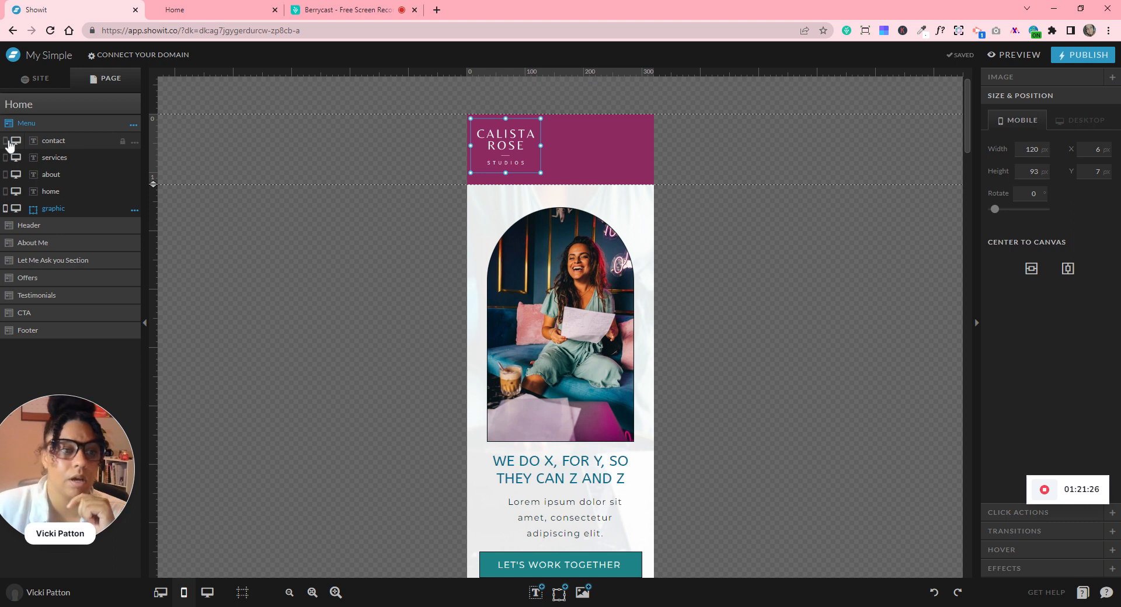
{"action": "left_click_drag", "start_coordinate": [508, 137], "coordinate": [508, 141]}
{"action": "left_click", "coordinate": [403, 163]}
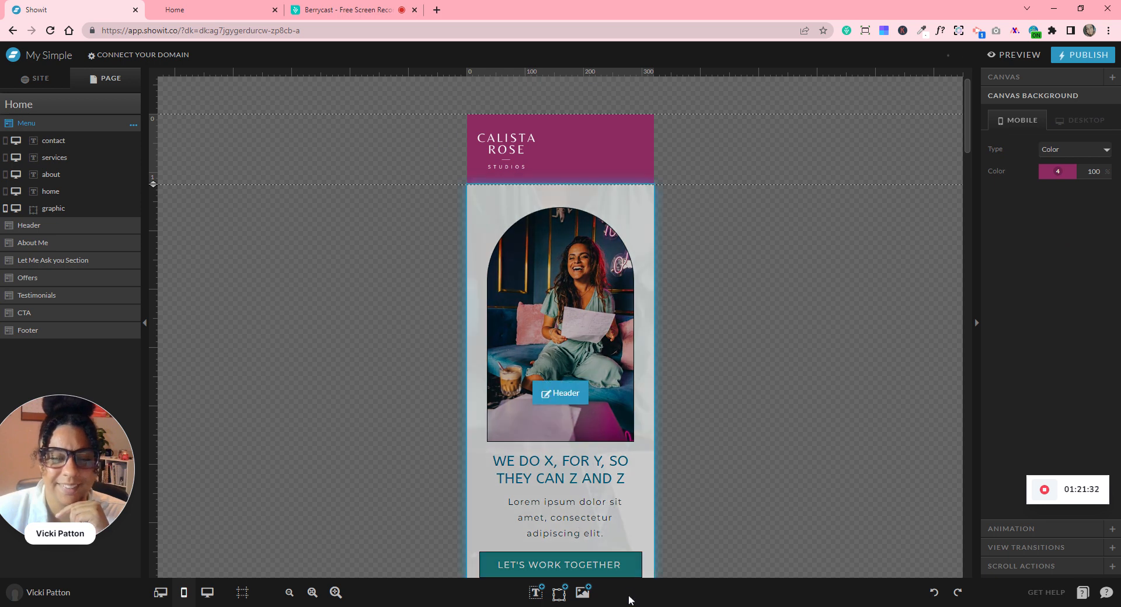
- Insert an icon, change it to the 3x3 grid, and move it to the header's right side
{"action": "mouse_move", "coordinate": [561, 599]}
{"action": "left_click", "coordinate": [547, 509]}
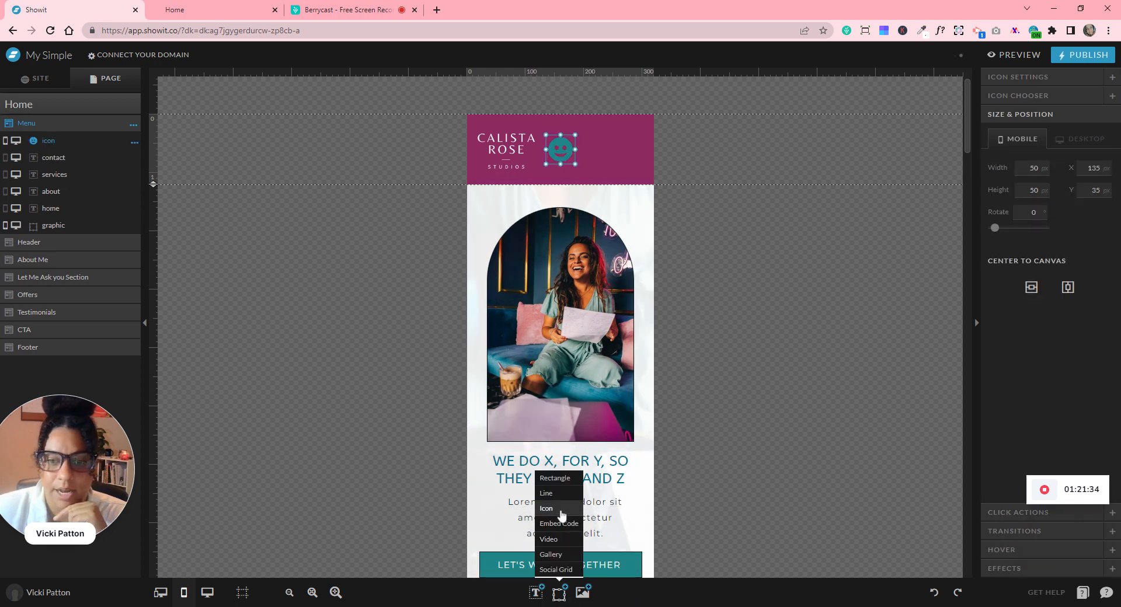
{"action": "left_click", "coordinate": [1007, 78]}
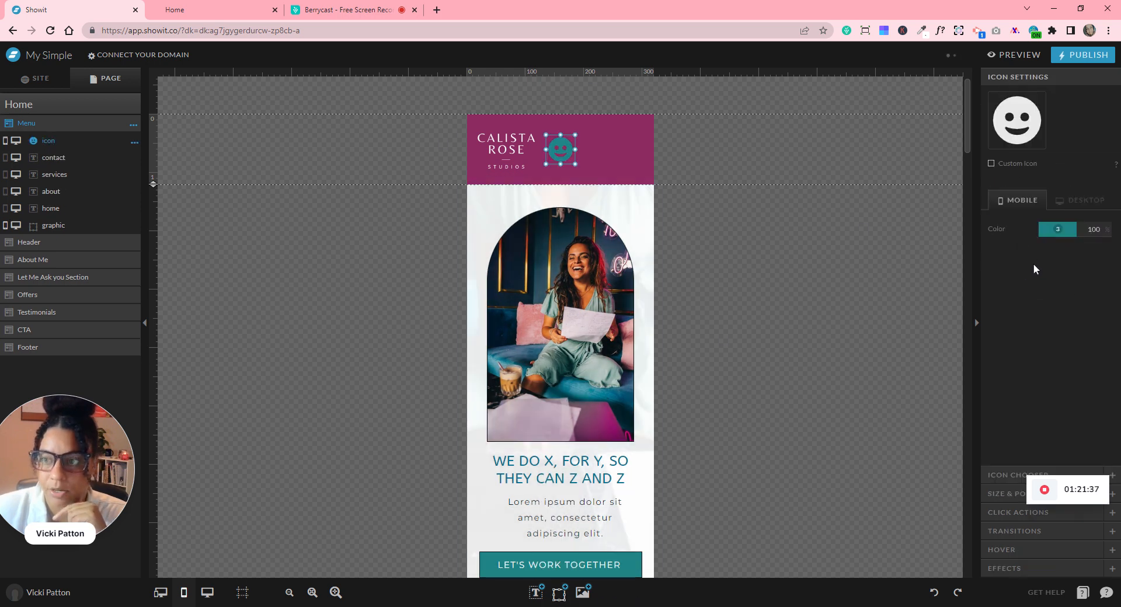
{"action": "left_click", "coordinate": [997, 479]}
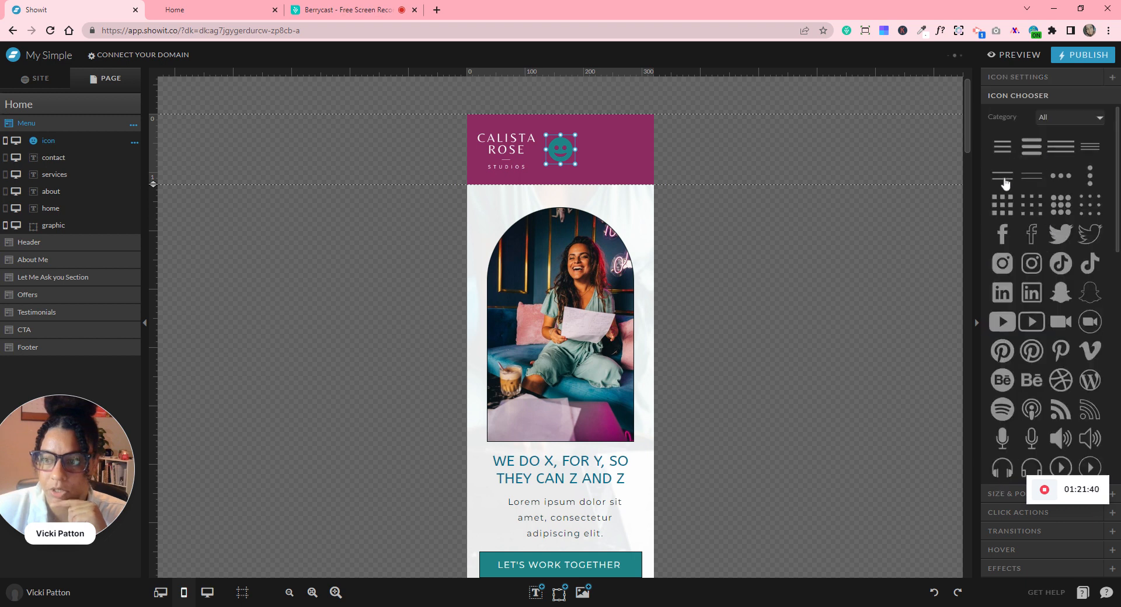
{"action": "left_click", "coordinate": [1007, 208]}
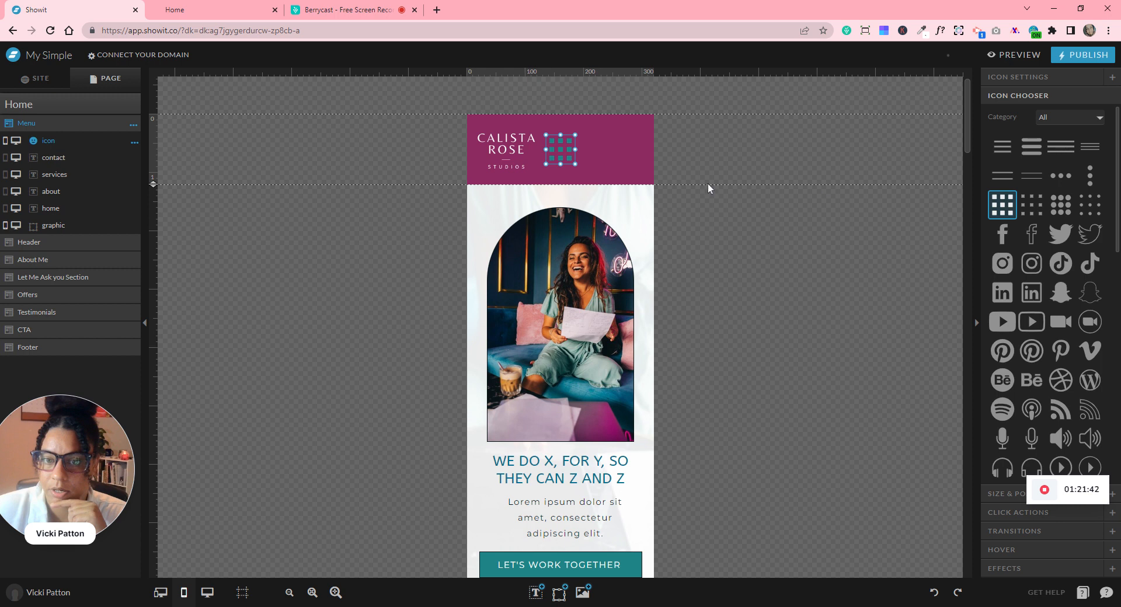
{"action": "left_click_drag", "start_coordinate": [552, 155], "coordinate": [622, 155]}
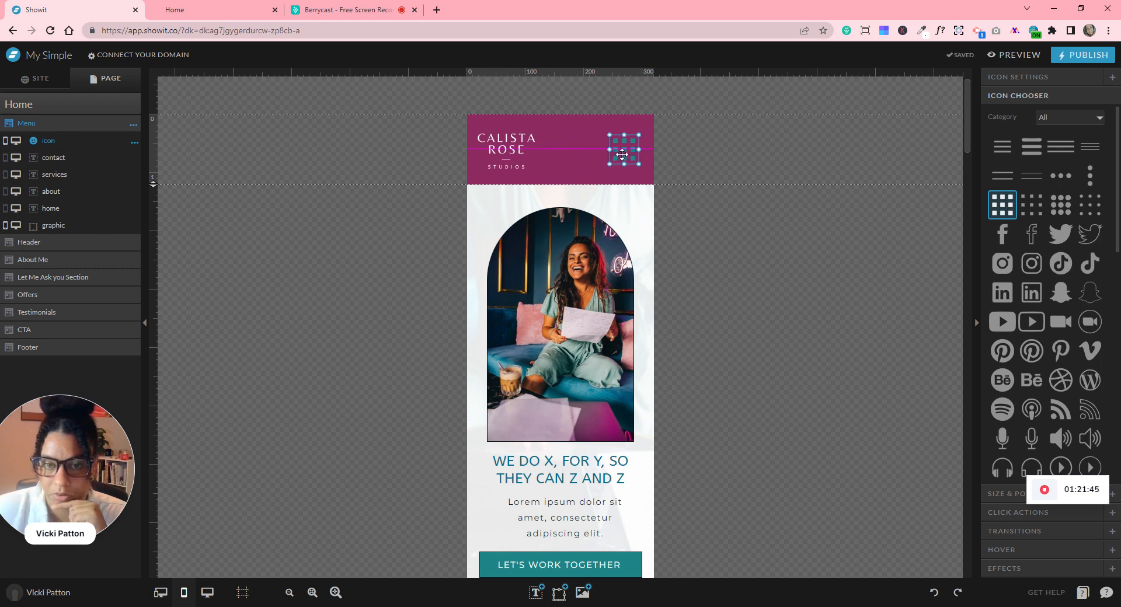
- Vertically centre the grid icon with the logo in the mobile header
{"action": "left_click", "coordinate": [800, 292]}
{"action": "left_click", "coordinate": [524, 153]}
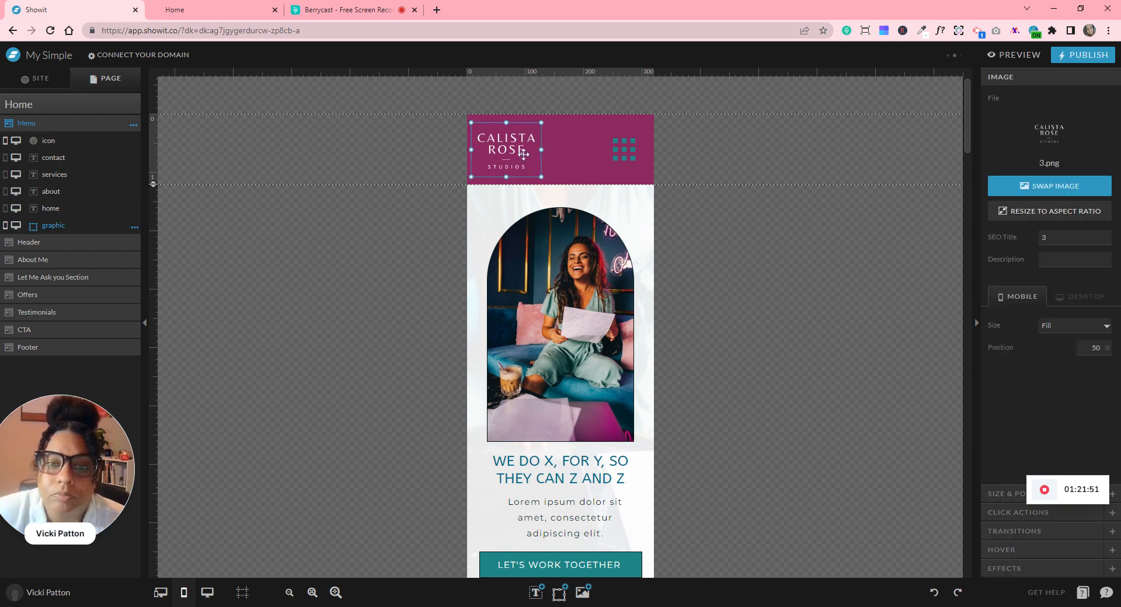
{"action": "left_click_drag", "start_coordinate": [523, 154], "coordinate": [524, 153]}
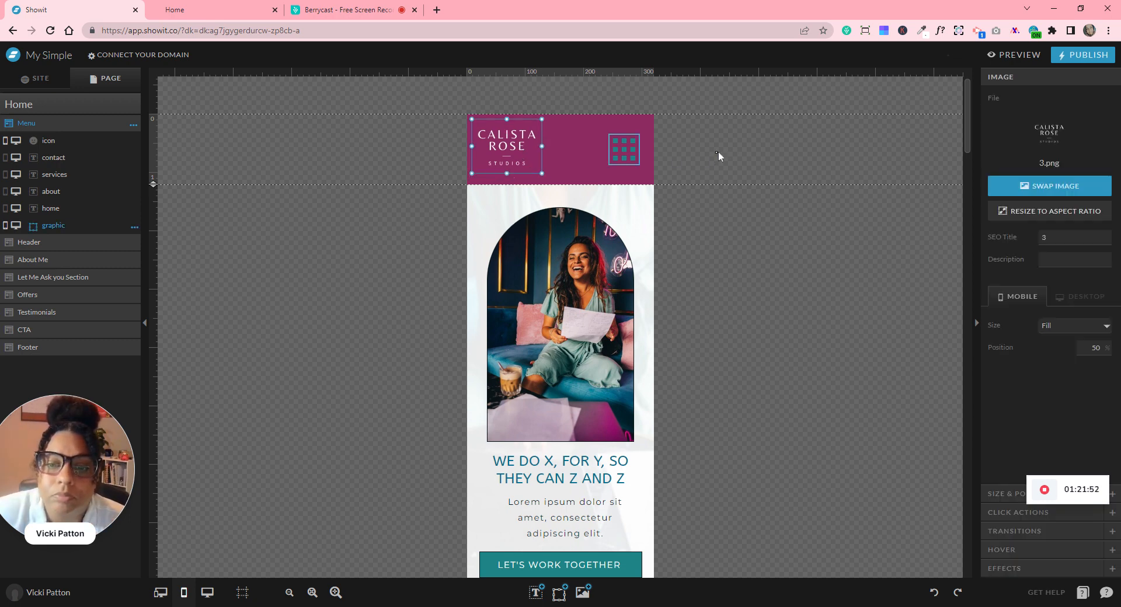
{"action": "left_click", "coordinate": [671, 147]}
{"action": "left_click", "coordinate": [626, 153]}
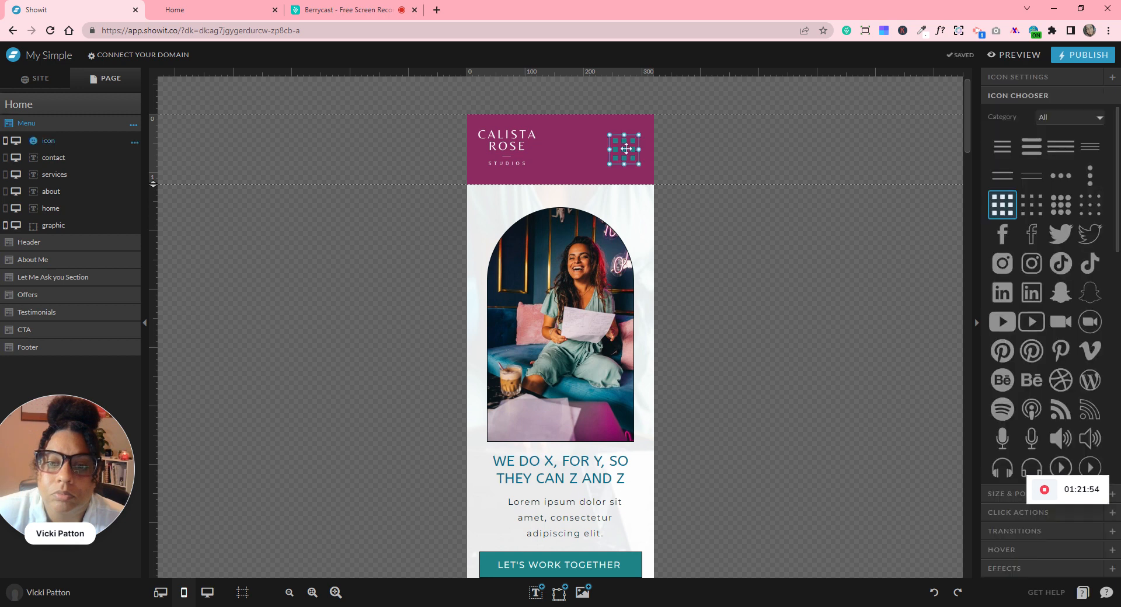
{"action": "left_click", "coordinate": [769, 153]}
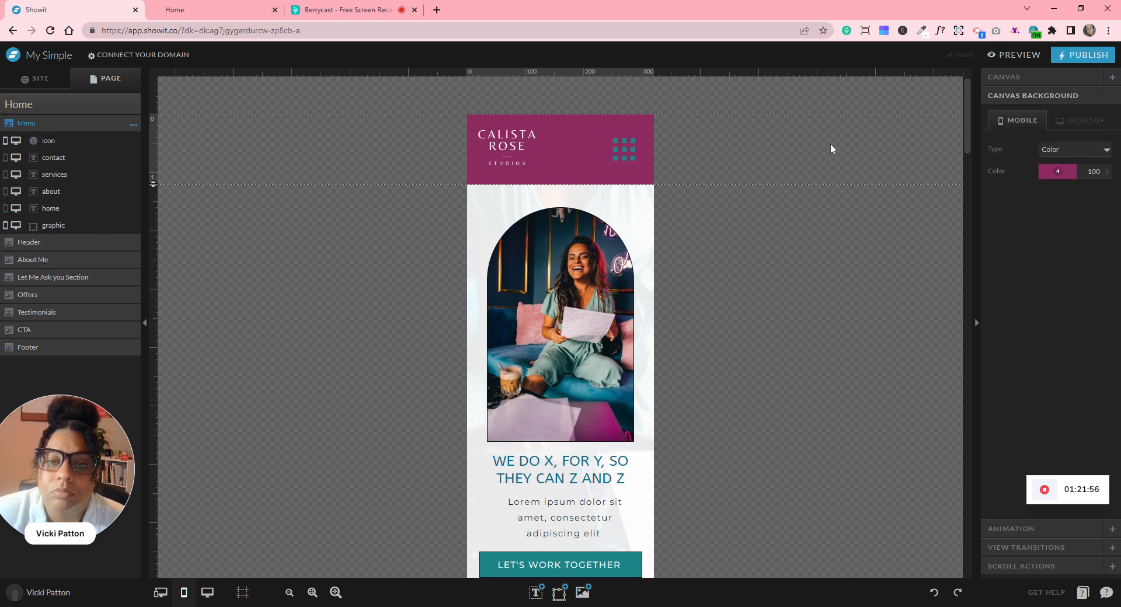
{"action": "left_click_drag", "start_coordinate": [822, 143], "coordinate": [384, 165]}
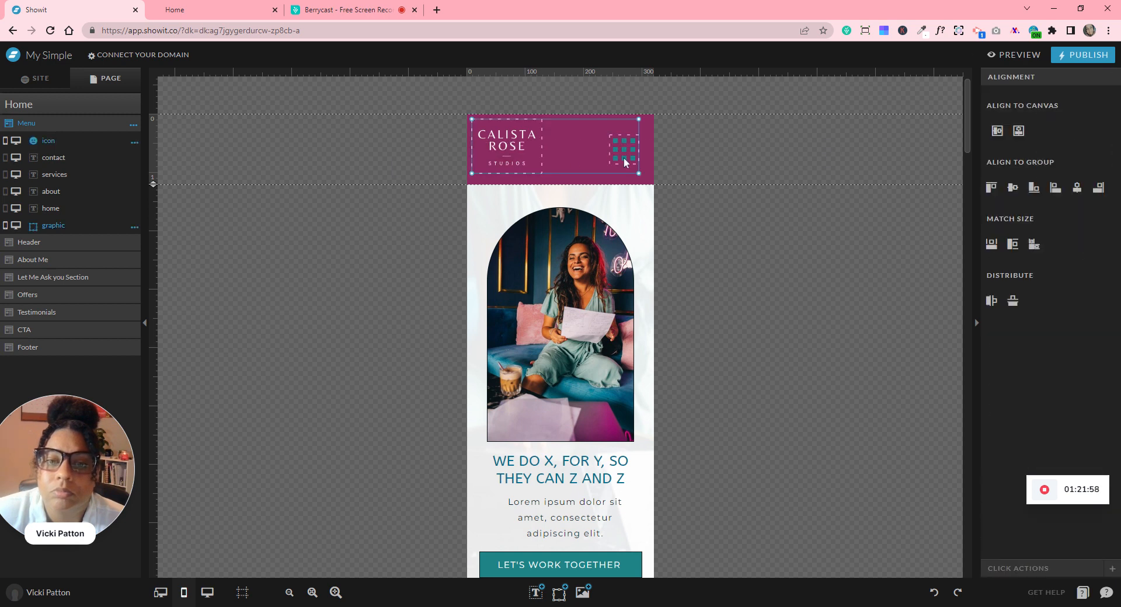
{"action": "left_click", "coordinate": [997, 131]}
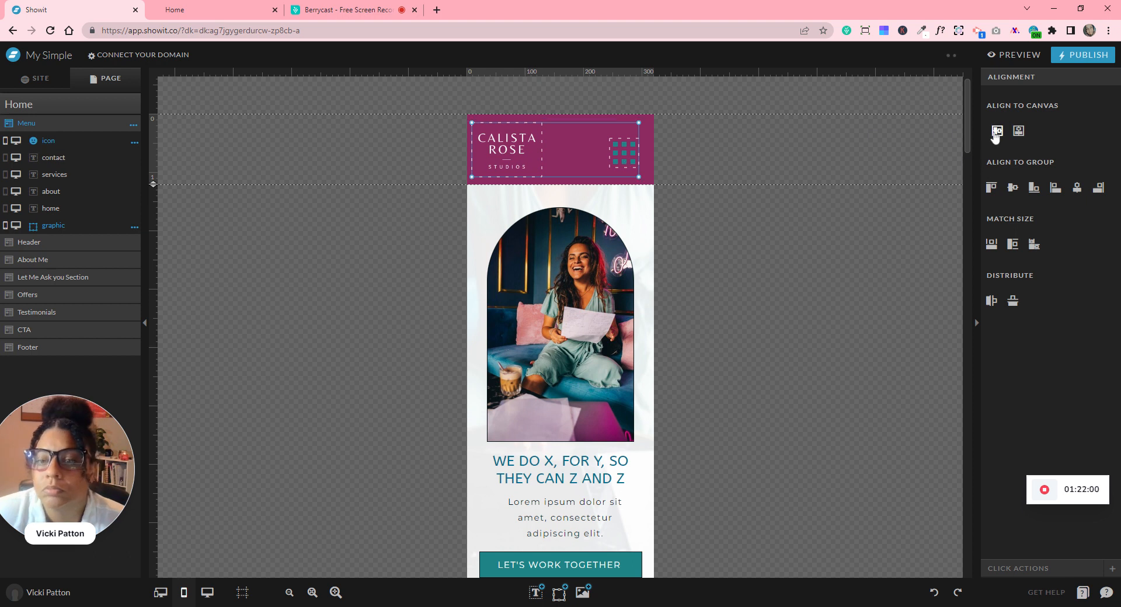
{"action": "left_click_drag", "start_coordinate": [626, 162], "coordinate": [631, 161]}
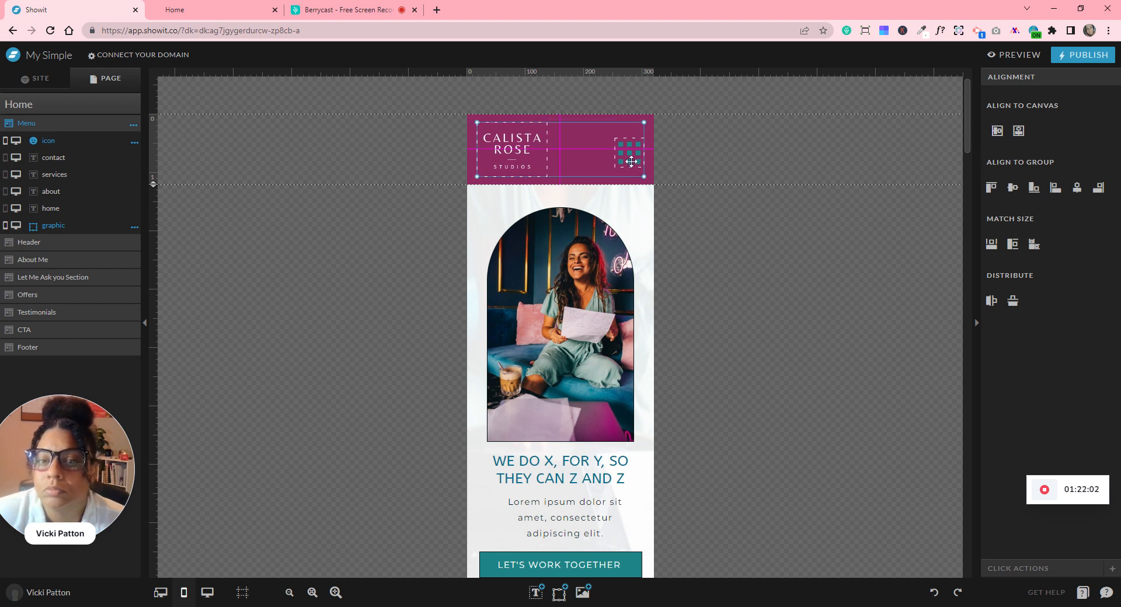
{"action": "left_click", "coordinate": [727, 163]}
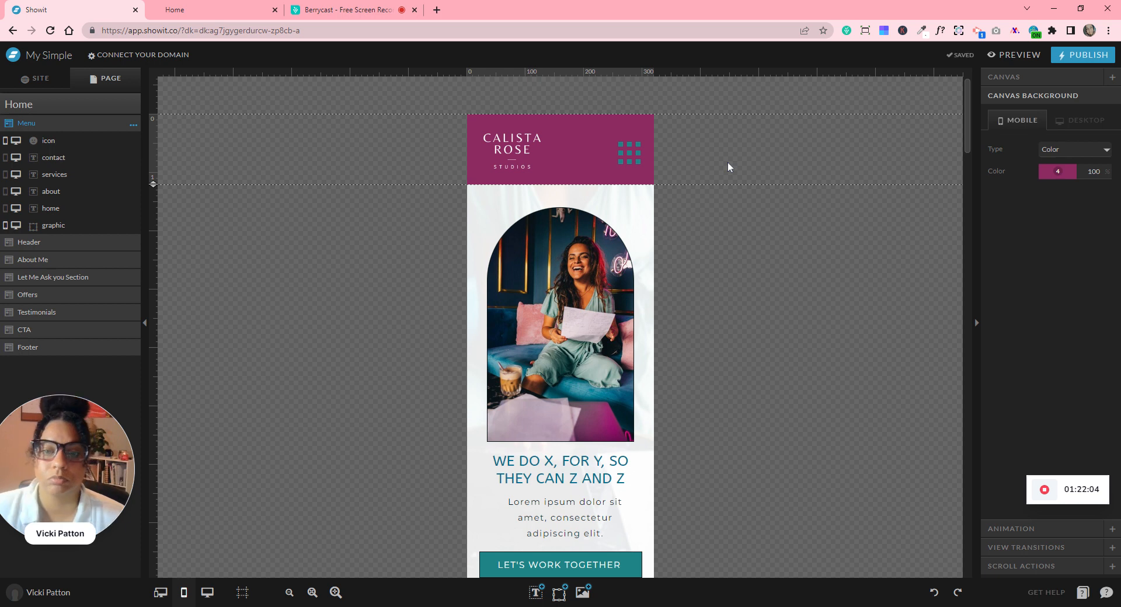
{"action": "left_click", "coordinate": [627, 146]}
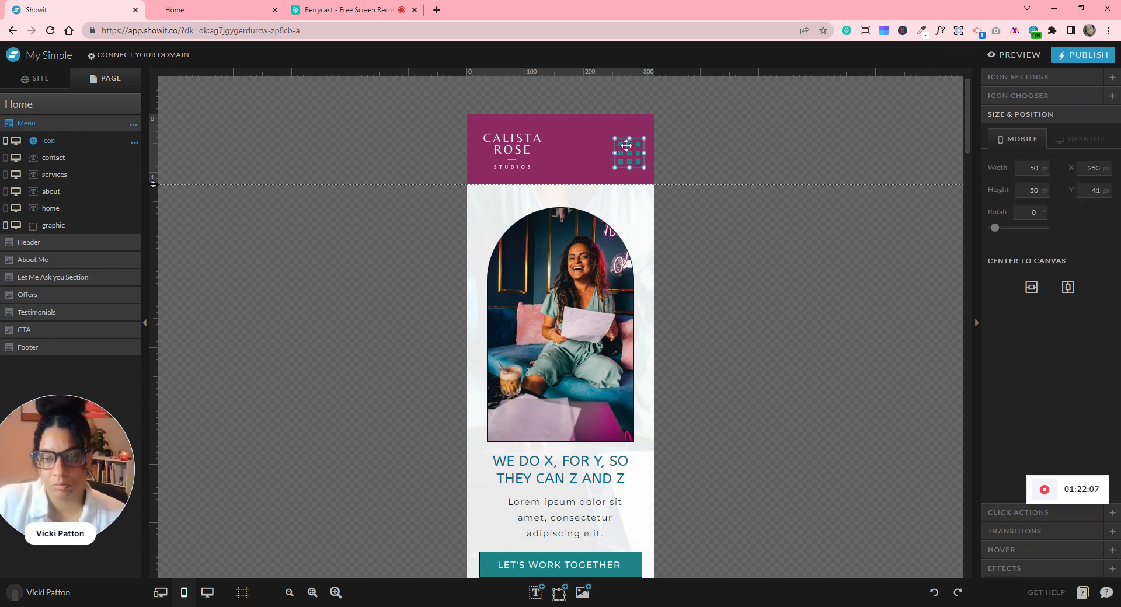
{"action": "left_click", "coordinate": [673, 156]}
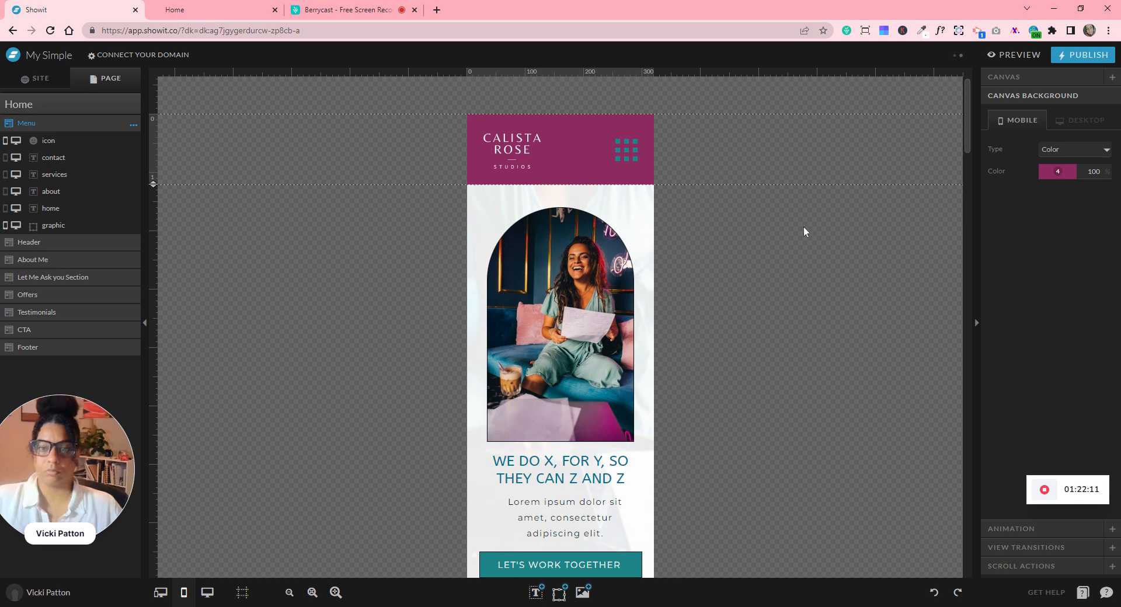
- Scroll the mobile page down to the footer and back up, then select the Home page
{"action": "scroll", "coordinate": [782, 237], "scroll_direction": "down", "scroll_amount": 15}
{"action": "scroll", "coordinate": [783, 244], "scroll_direction": "down", "scroll_amount": 15}
{"action": "scroll", "coordinate": [782, 240], "scroll_direction": "up", "scroll_amount": 3}
{"action": "scroll", "coordinate": [583, 285], "scroll_direction": "down", "scroll_amount": 3}
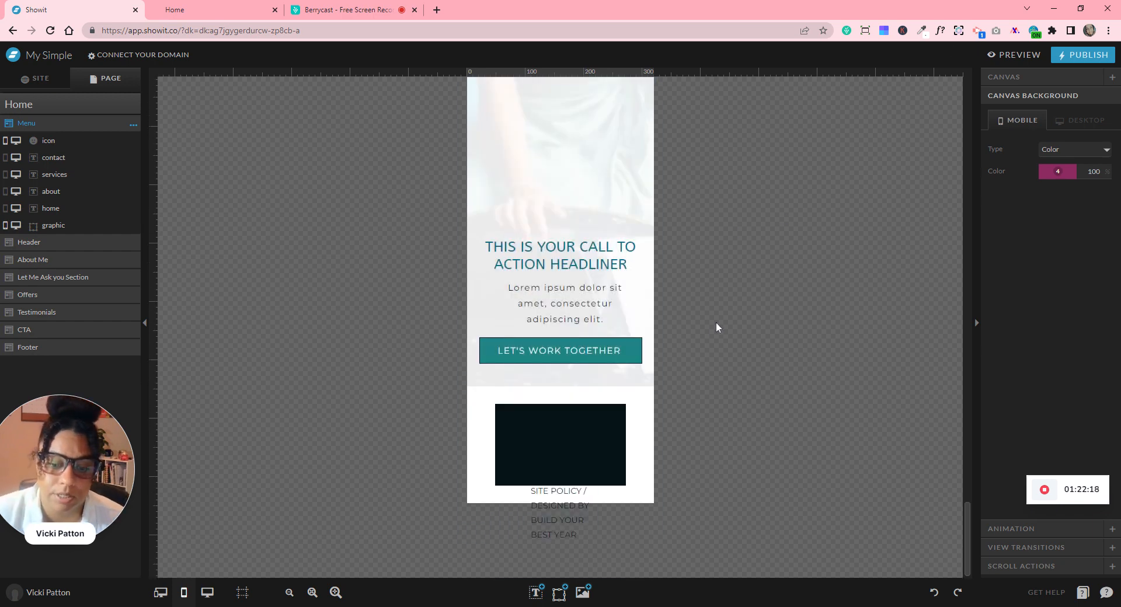
{"action": "scroll", "coordinate": [716, 321], "scroll_direction": "up", "scroll_amount": 12}
{"action": "scroll", "coordinate": [715, 323], "scroll_direction": "up", "scroll_amount": 15}
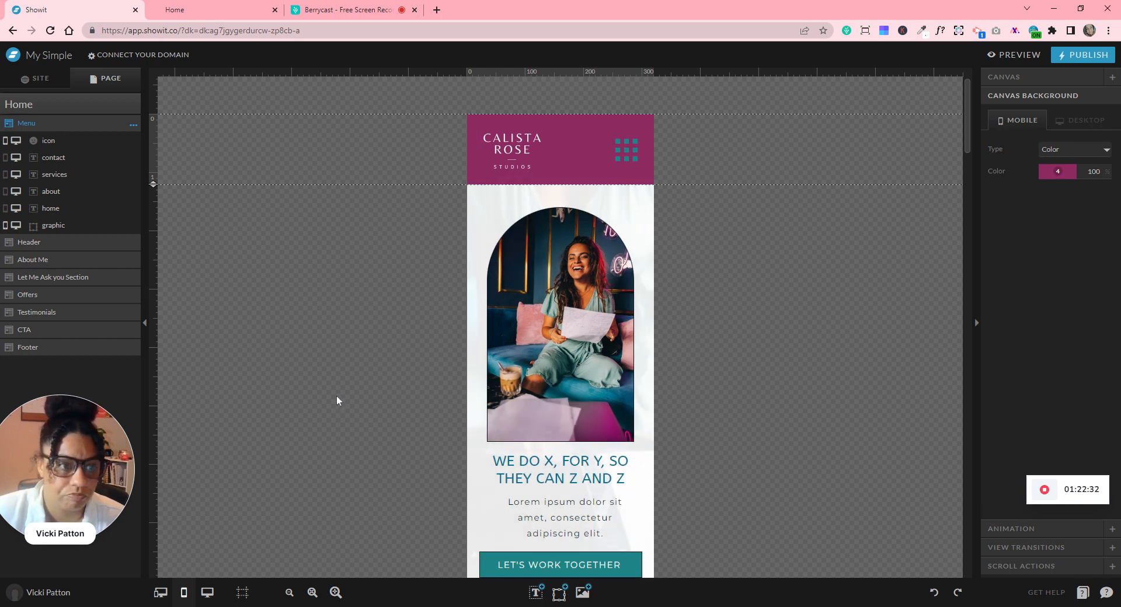
{"action": "left_click", "coordinate": [122, 106]}
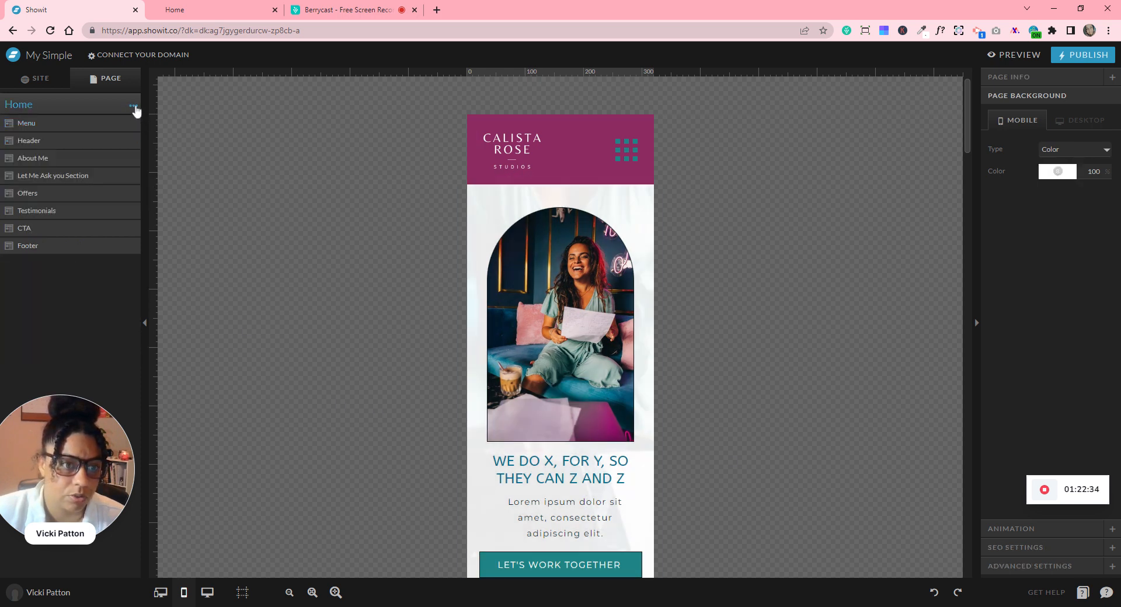
- Add a blank canvas to the Home page below the Footer
{"action": "left_click", "coordinate": [134, 107]}
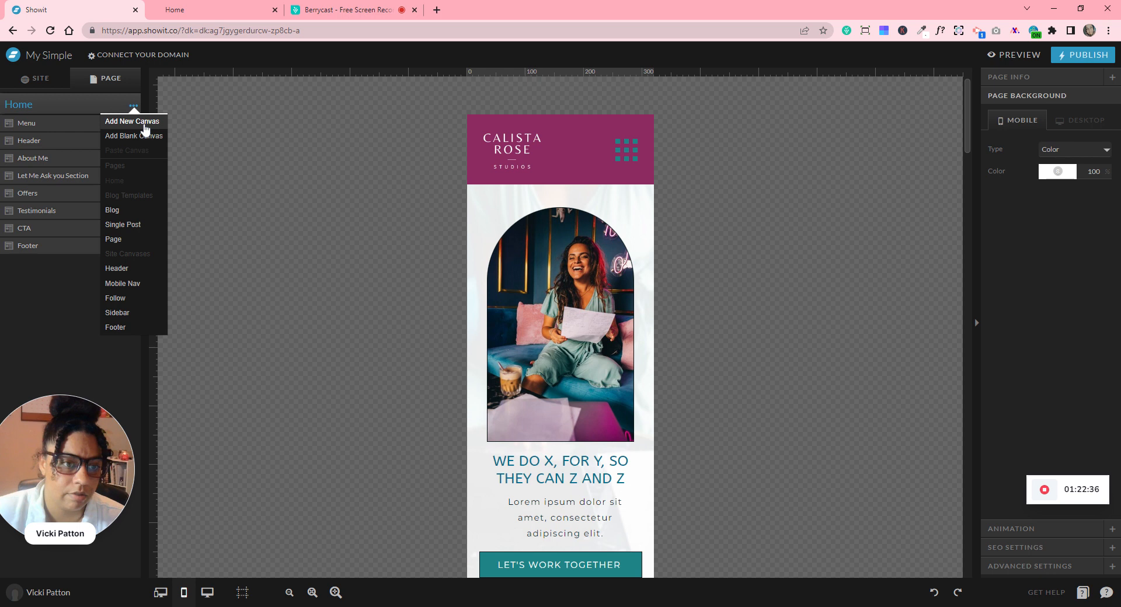
{"action": "left_click", "coordinate": [144, 123]}
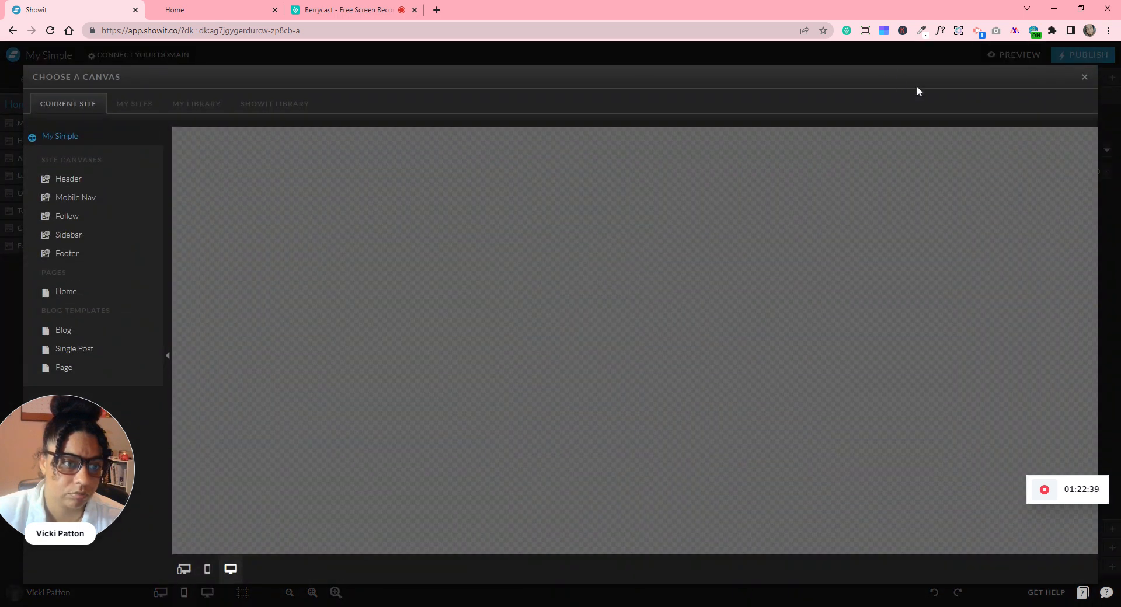
{"action": "left_click", "coordinate": [1084, 77]}
{"action": "left_click", "coordinate": [135, 106]}
{"action": "left_click", "coordinate": [131, 141]}
- Rename the new canvas to 'Mobile Menu' and select it for editing
{"action": "left_click", "coordinate": [134, 267]}
{"action": "left_click", "coordinate": [135, 281]}
{"action": "type", "text": "Mobile Menu"}
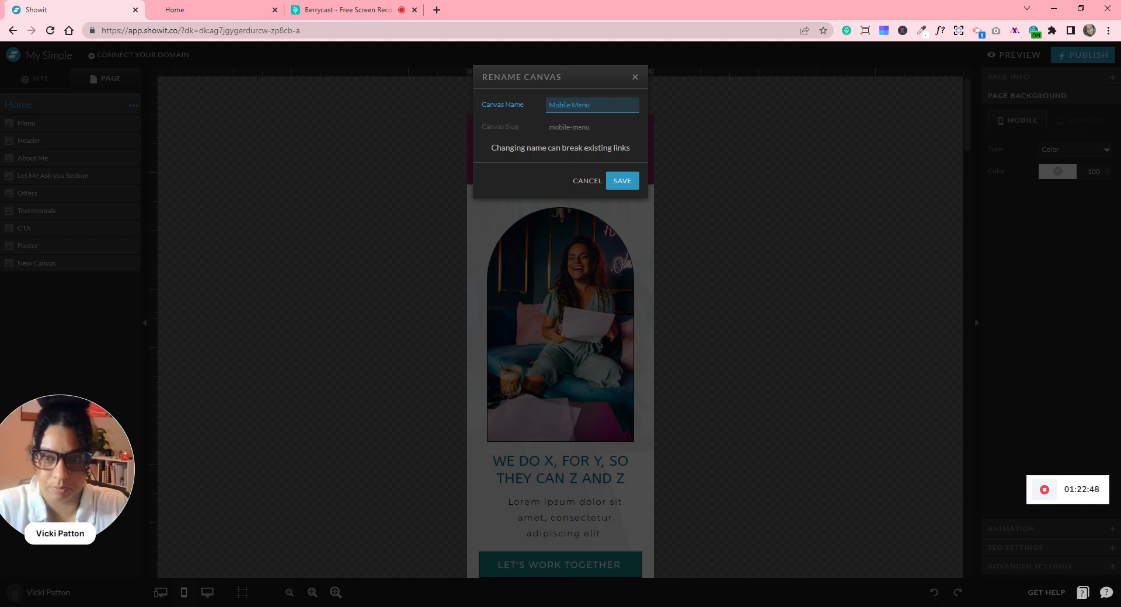
{"action": "left_click", "coordinate": [617, 194]}
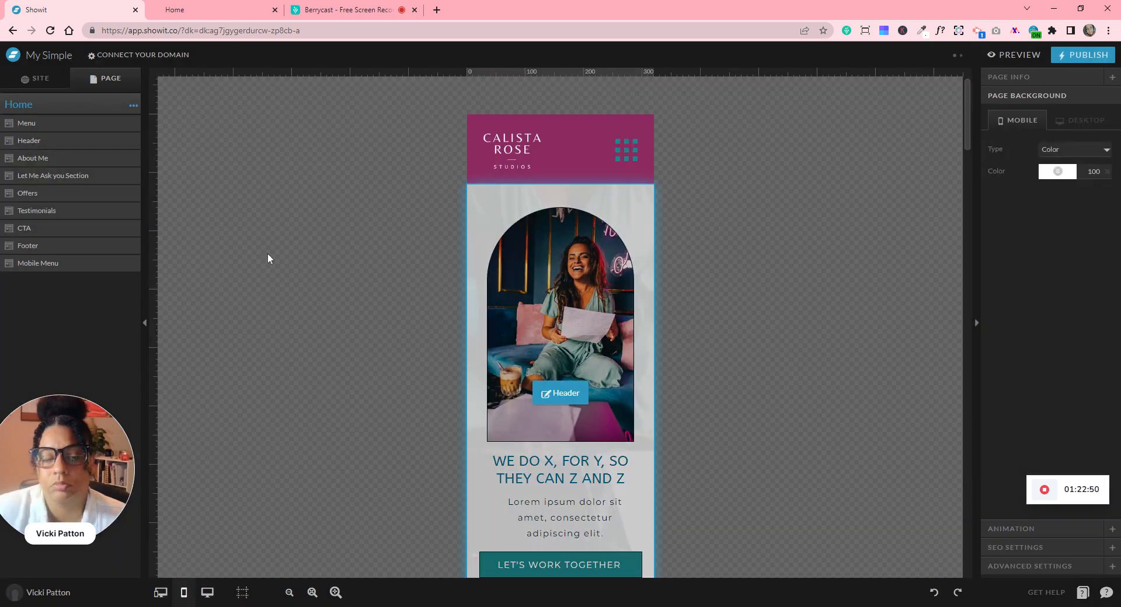
{"action": "left_click", "coordinate": [72, 265]}
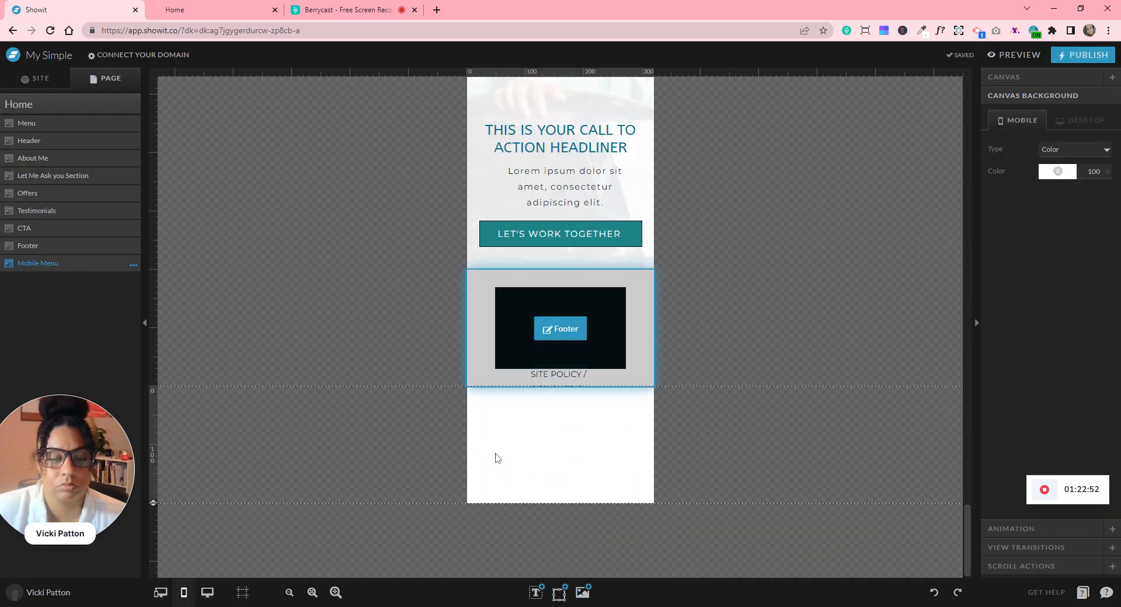
- Set the Mobile Menu canvas to Window Height with height 500 and a 600 px minimum
{"action": "left_click_drag", "start_coordinate": [155, 502], "coordinate": [155, 578]}
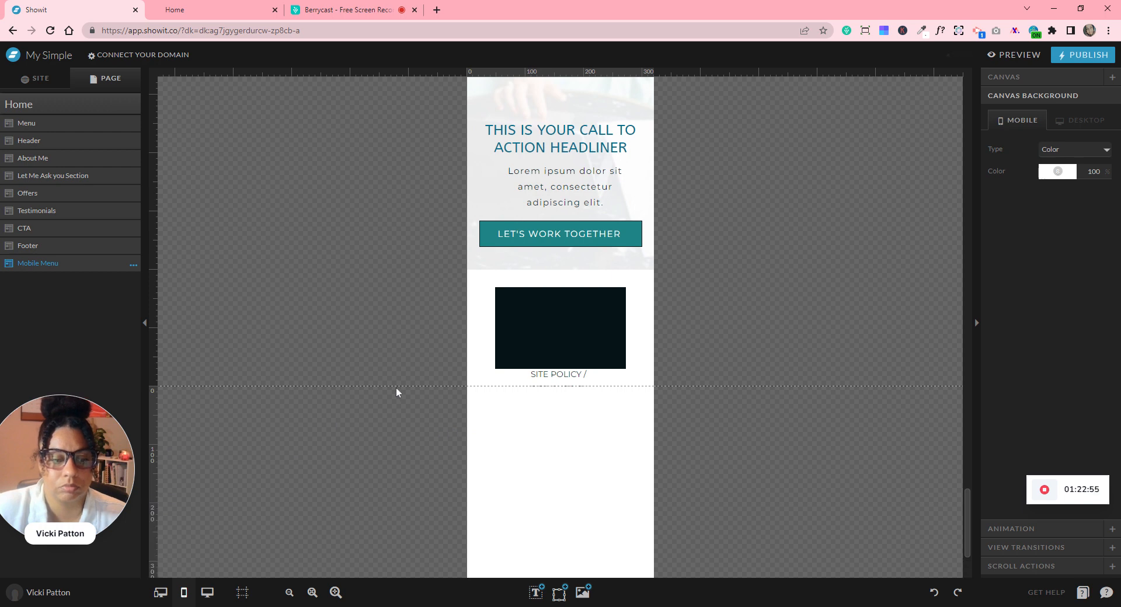
{"action": "left_click_drag", "start_coordinate": [179, 504], "coordinate": [166, 570]}
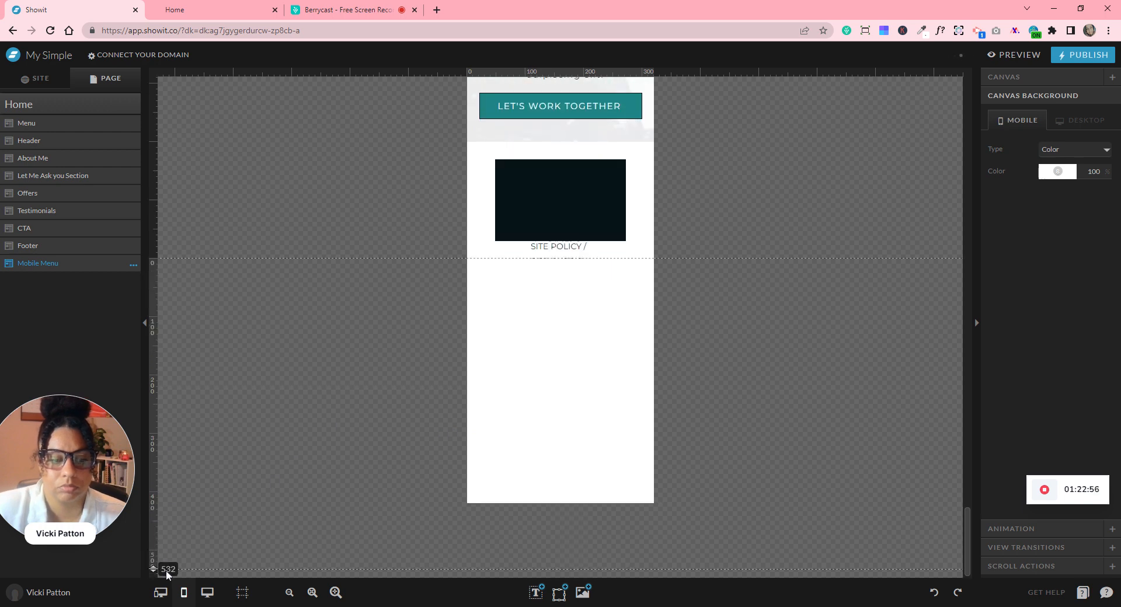
{"action": "left_click", "coordinate": [1013, 77]}
{"action": "left_click", "coordinate": [1092, 231]}
{"action": "type", "text": "500"}
{"action": "left_click", "coordinate": [1067, 211]}
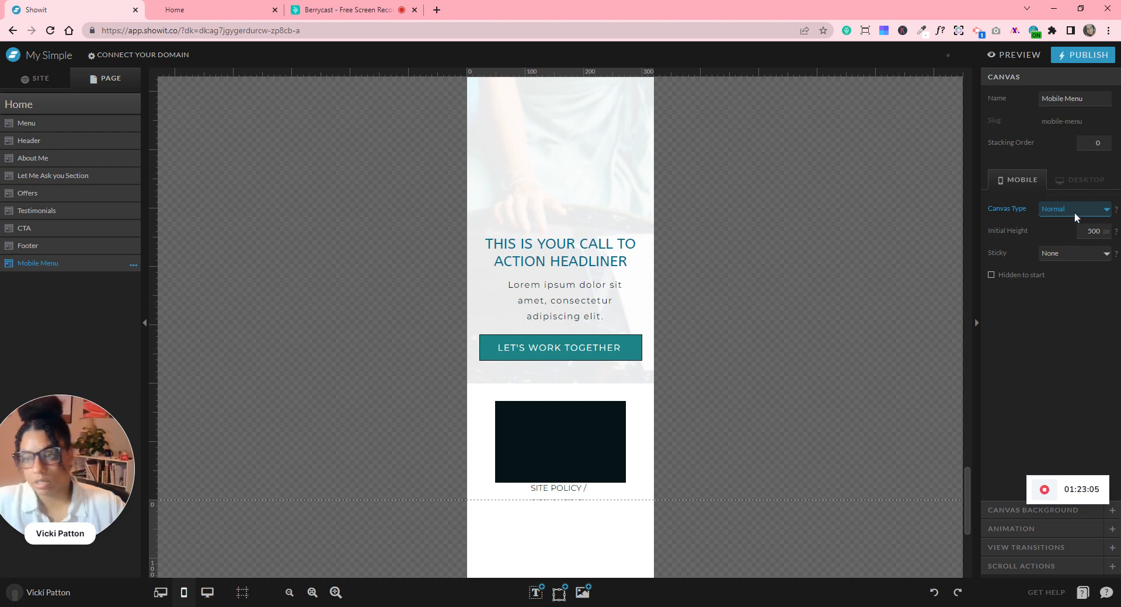
{"action": "key", "text": "Down"}
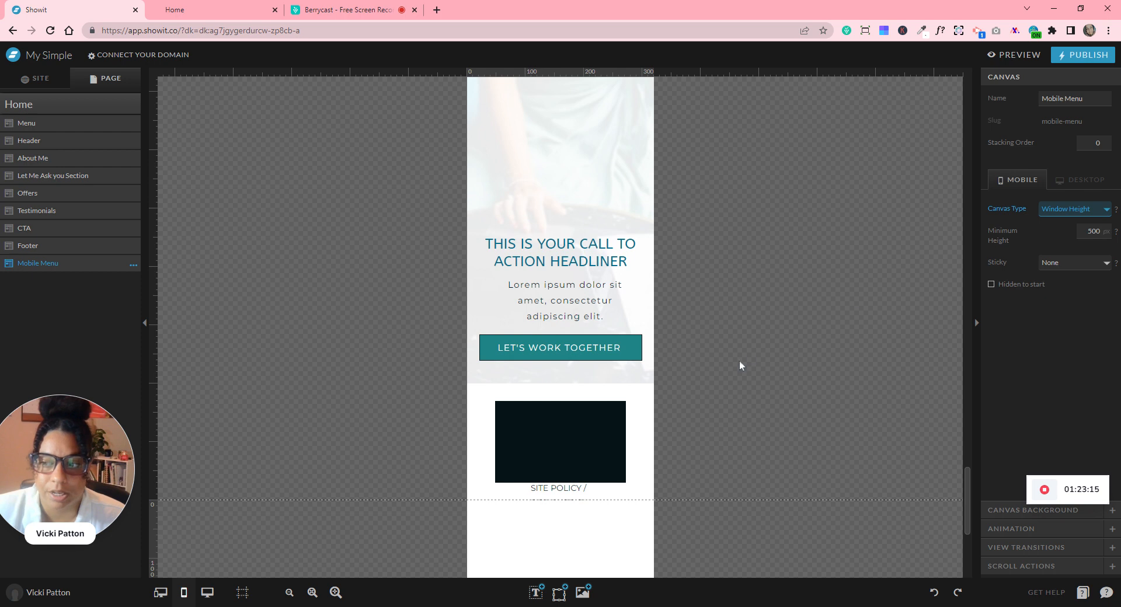
{"action": "scroll", "coordinate": [739, 363], "scroll_direction": "down", "scroll_amount": 5}
{"action": "key", "text": "Tab"}
{"action": "type", "text": "600"}
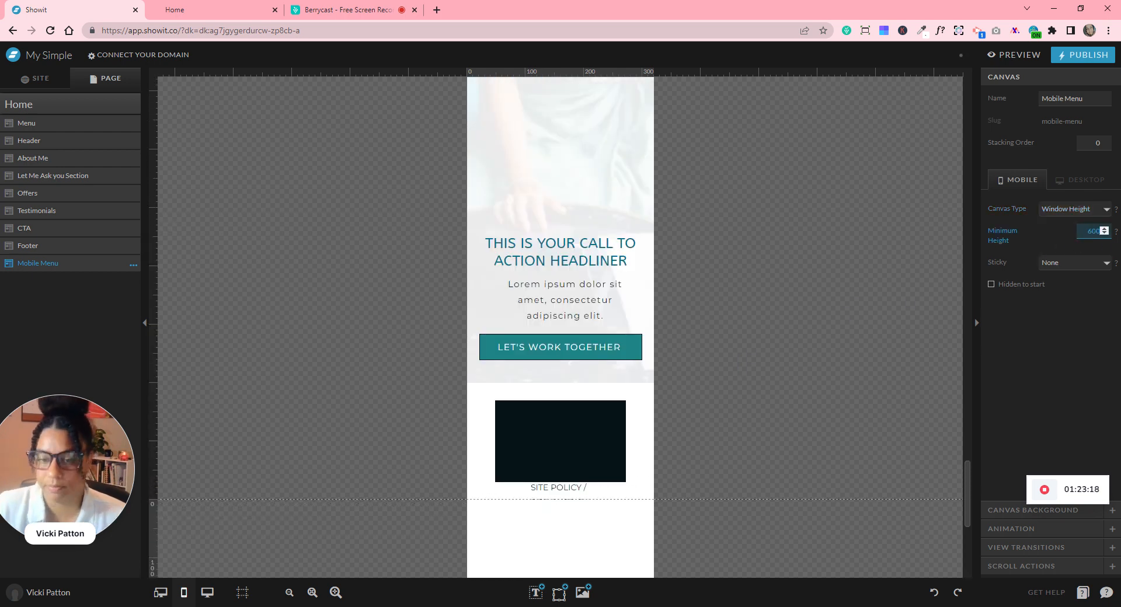
- Make the Mobile Menu canvas hidden to start and sticky to the top
{"action": "scroll", "coordinate": [844, 345], "scroll_direction": "down", "scroll_amount": 6}
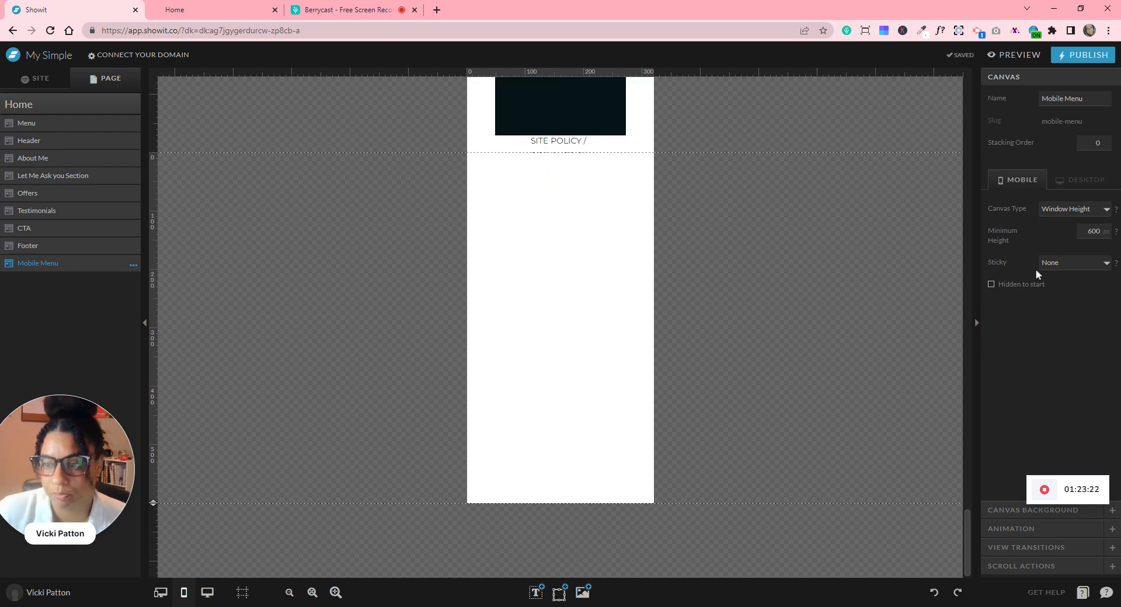
{"action": "left_click", "coordinate": [991, 285]}
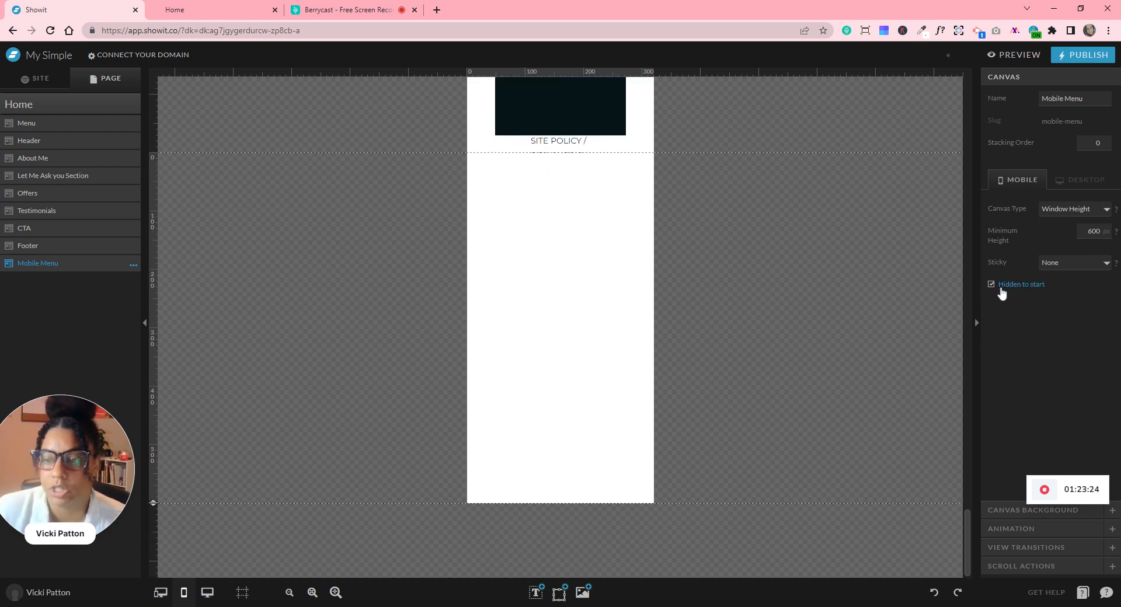
{"action": "left_click", "coordinate": [1051, 272]}
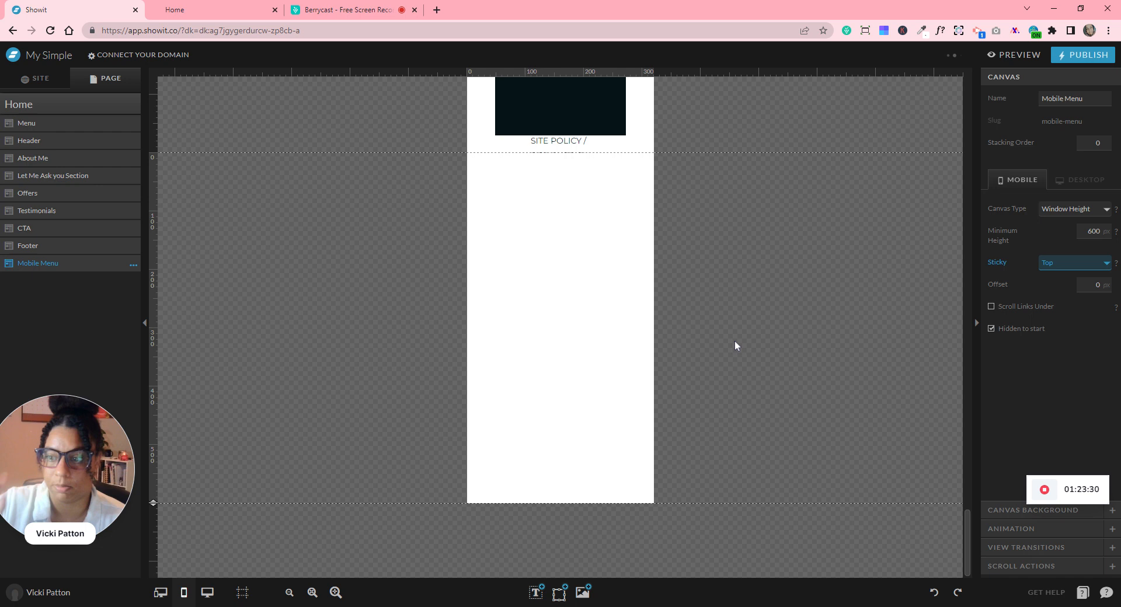
{"action": "left_click", "coordinate": [569, 253]}
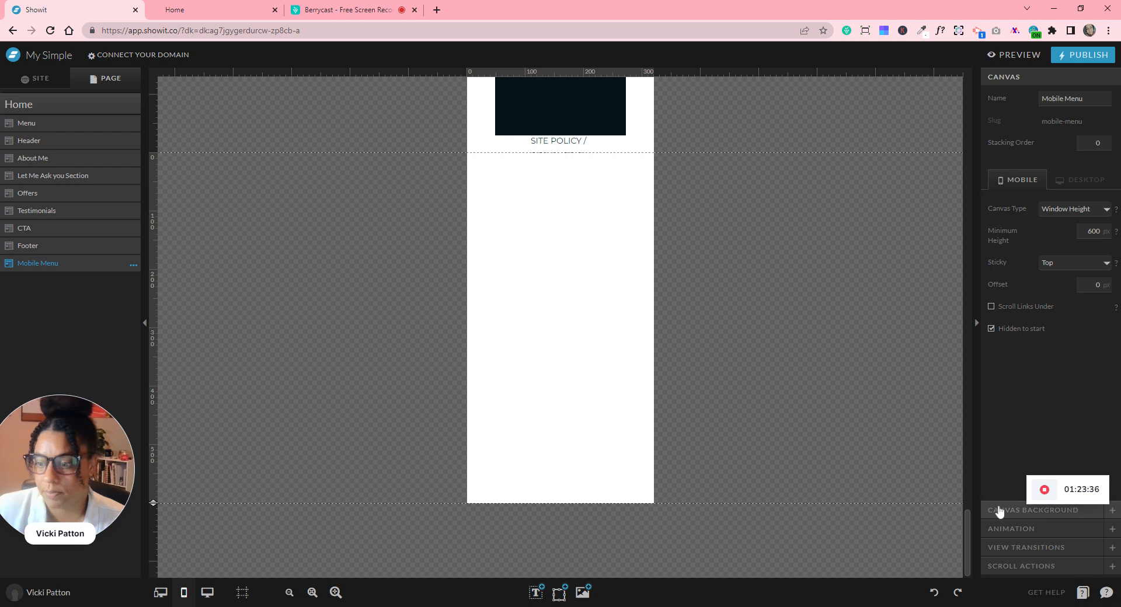
{"action": "left_click", "coordinate": [1032, 509]}
{"action": "left_click", "coordinate": [1057, 171]}
- Give the Mobile Menu canvas the beige preset background colour
{"action": "left_click", "coordinate": [1073, 210]}
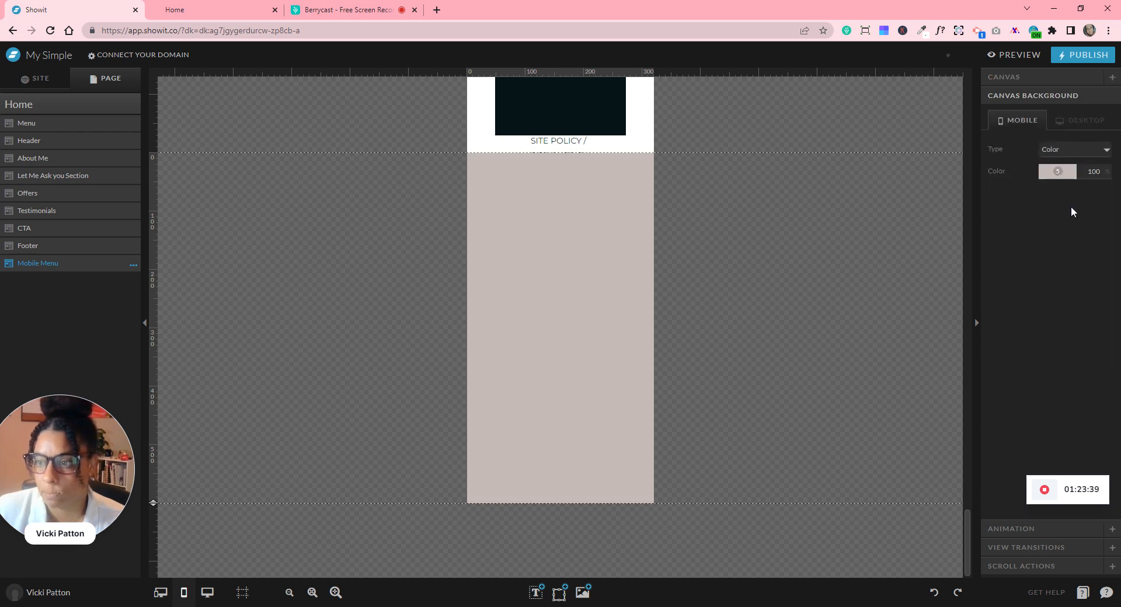
{"action": "scroll", "coordinate": [805, 270], "scroll_direction": "up", "scroll_amount": 3}
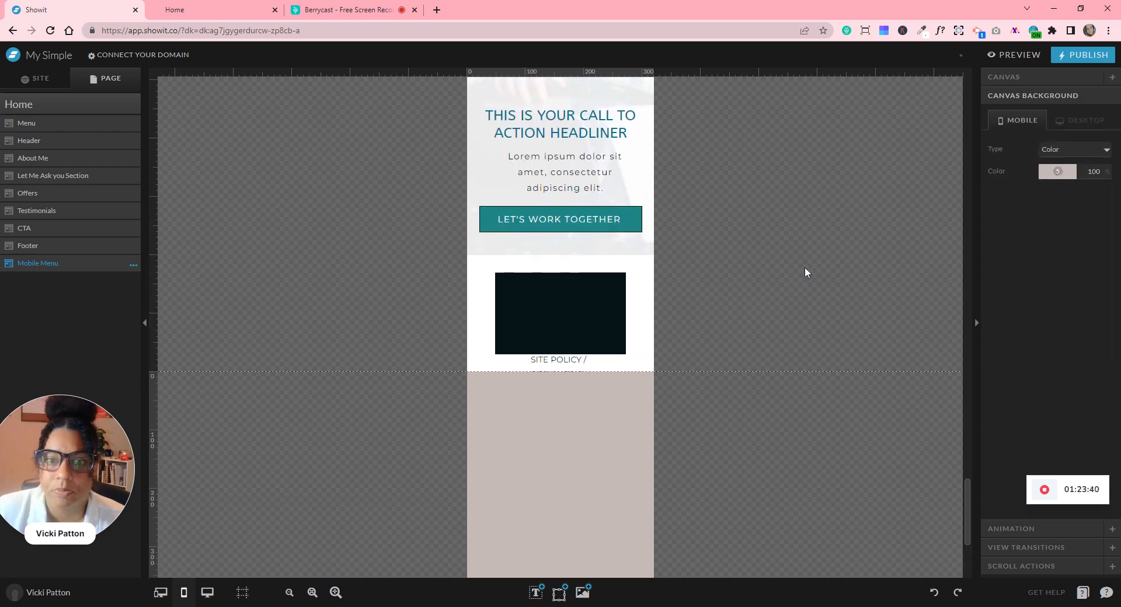
{"action": "scroll", "coordinate": [804, 272], "scroll_direction": "up", "scroll_amount": 5}
{"action": "scroll", "coordinate": [805, 272], "scroll_direction": "down", "scroll_amount": 7}
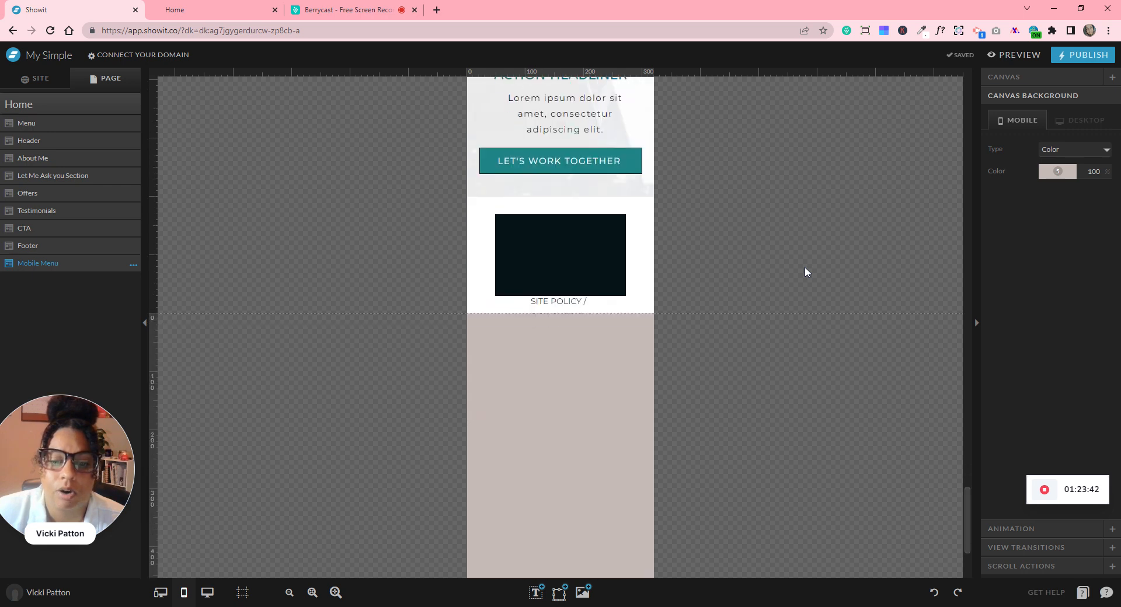
- Move the footer's dark rectangle off the page and make the footer taller
{"action": "left_click", "coordinate": [593, 255]}
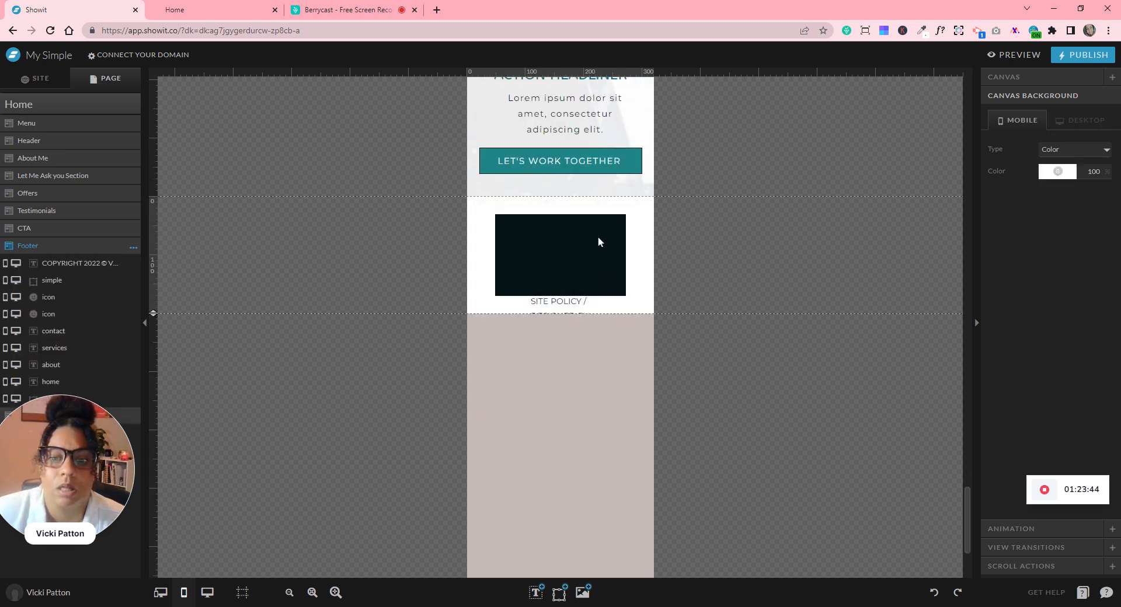
{"action": "left_click", "coordinate": [560, 240]}
{"action": "left_click_drag", "start_coordinate": [560, 240], "coordinate": [761, 244]}
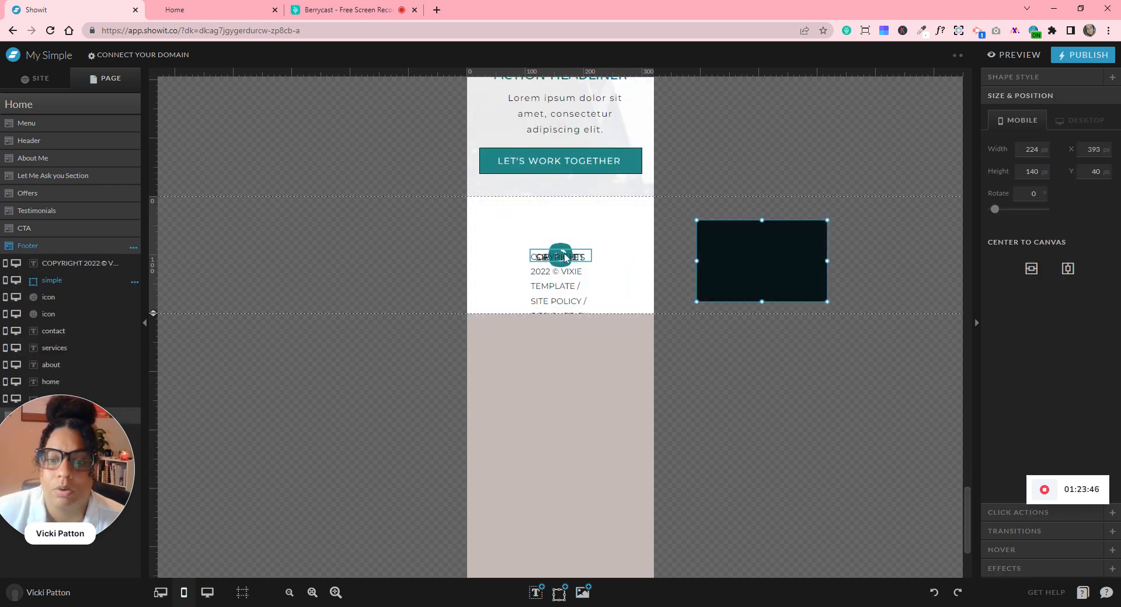
{"action": "left_click_drag", "start_coordinate": [153, 314], "coordinate": [174, 442]}
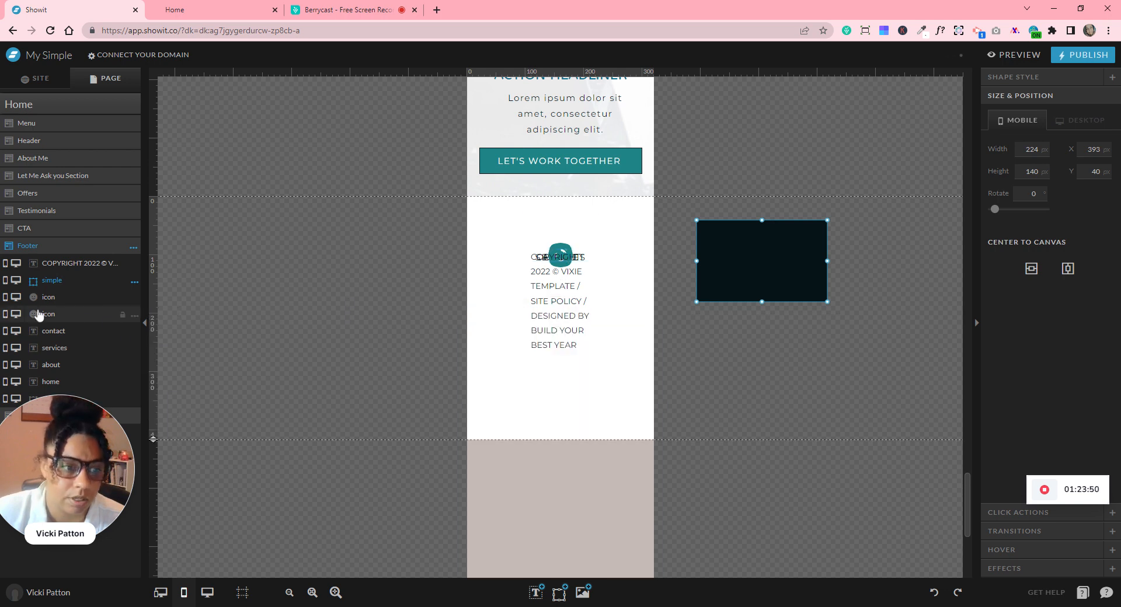
{"action": "left_click_drag", "start_coordinate": [84, 396], "coordinate": [86, 454]}
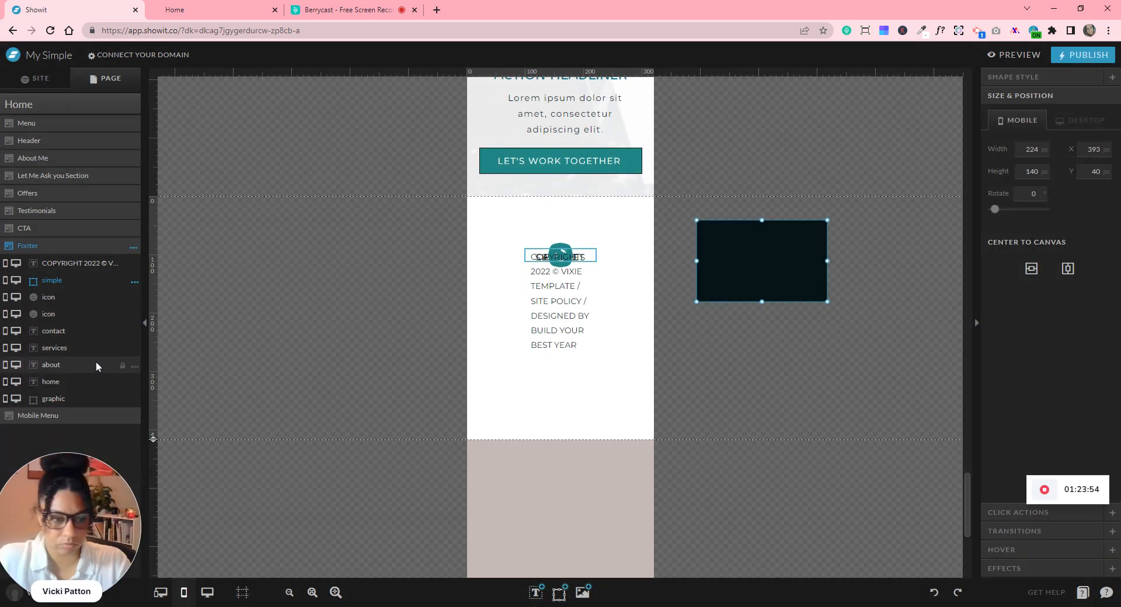
- Select the footer's home, about, services and contact link texts together
{"action": "left_click", "coordinate": [82, 383]}
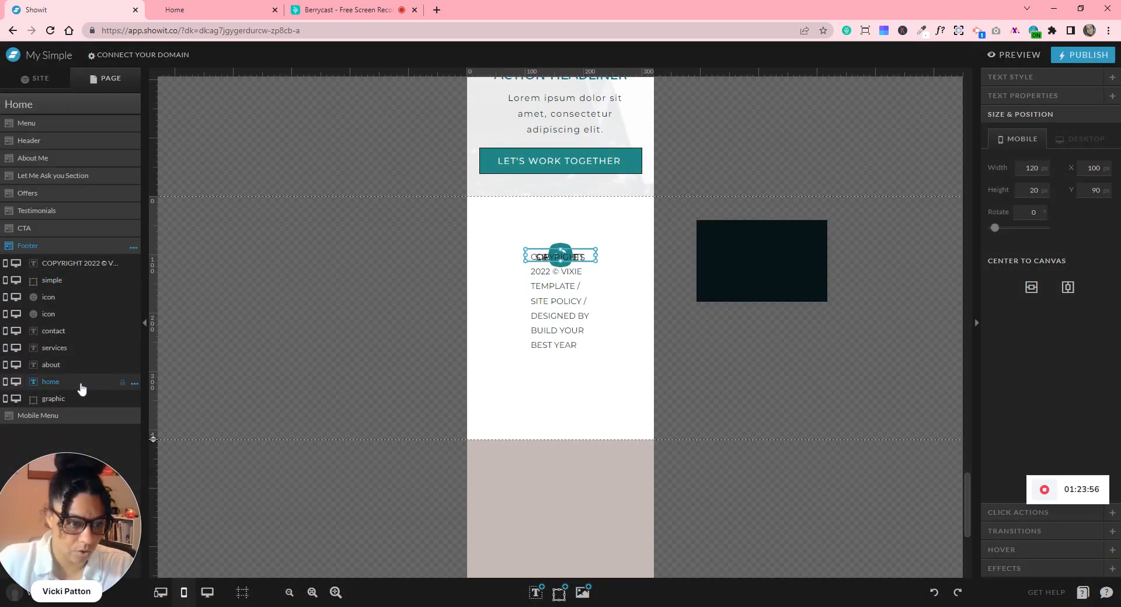
{"action": "left_click", "coordinate": [69, 366], "text": "shift"}
{"action": "left_click", "coordinate": [58, 350], "text": "shift"}
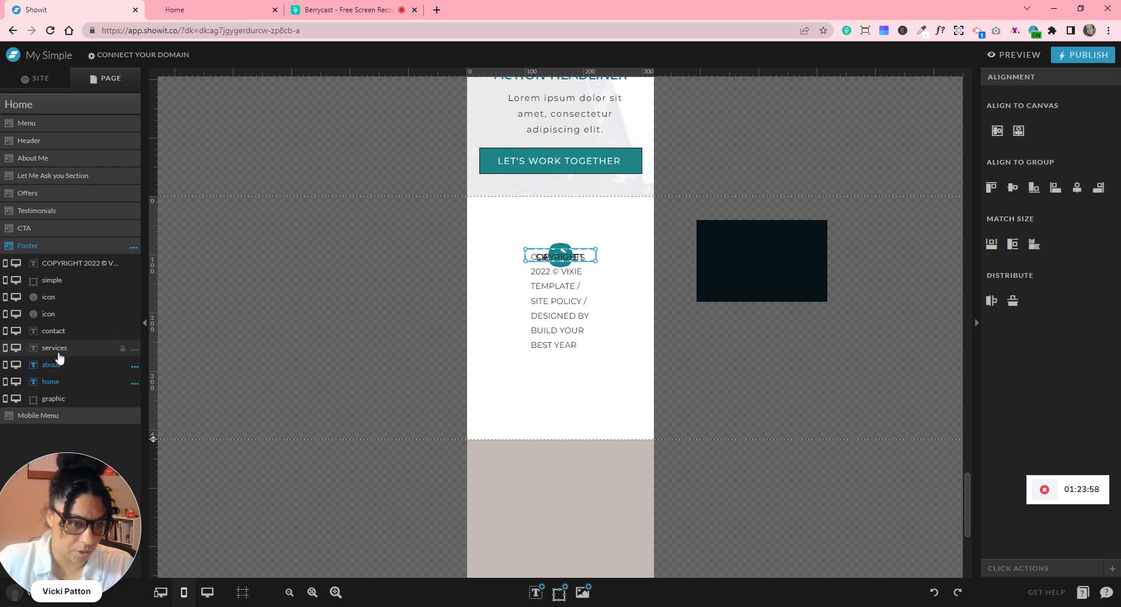
{"action": "left_click", "coordinate": [56, 334], "text": "shift"}
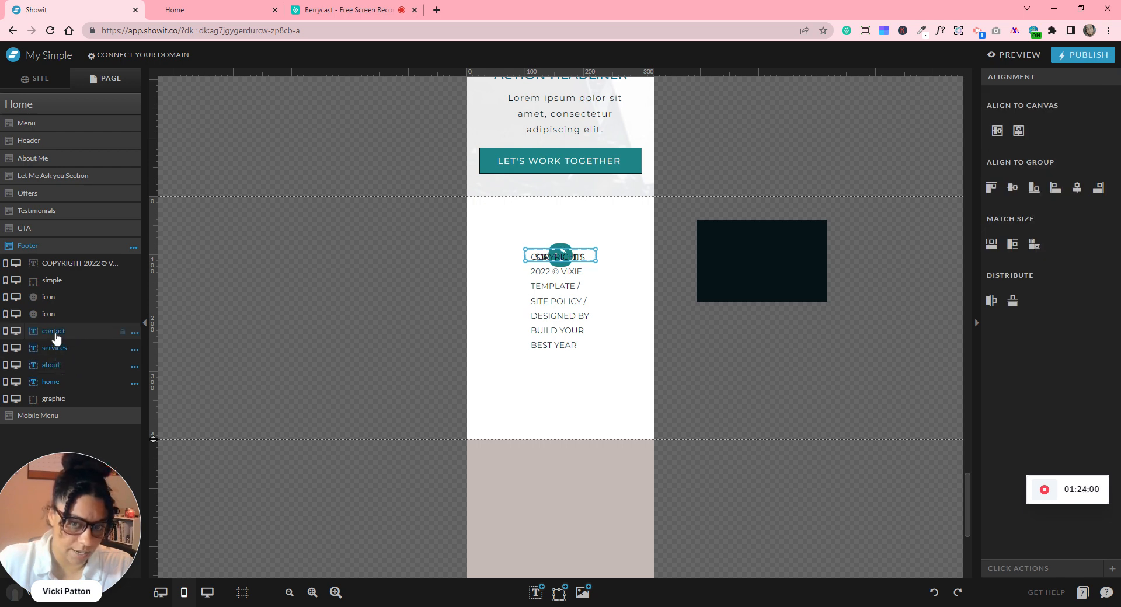
{"action": "scroll", "coordinate": [694, 387], "scroll_direction": "down", "scroll_amount": 5}
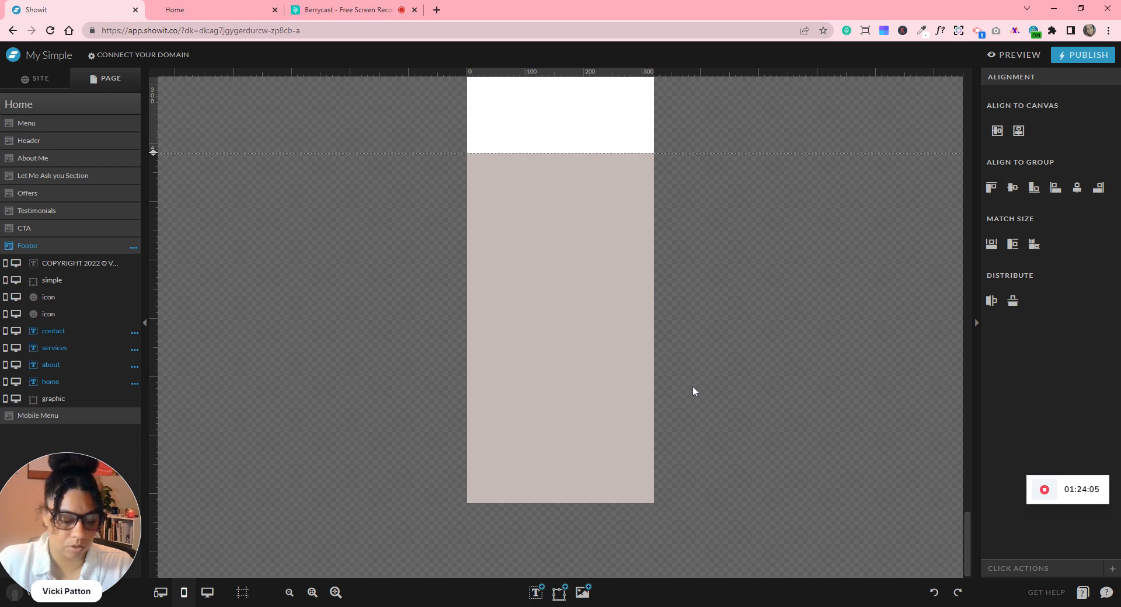
- Paste the four link texts into the Mobile Menu and move CONTACT below the others
{"action": "left_click", "coordinate": [599, 306]}
{"action": "key", "text": "ctrl+v"}
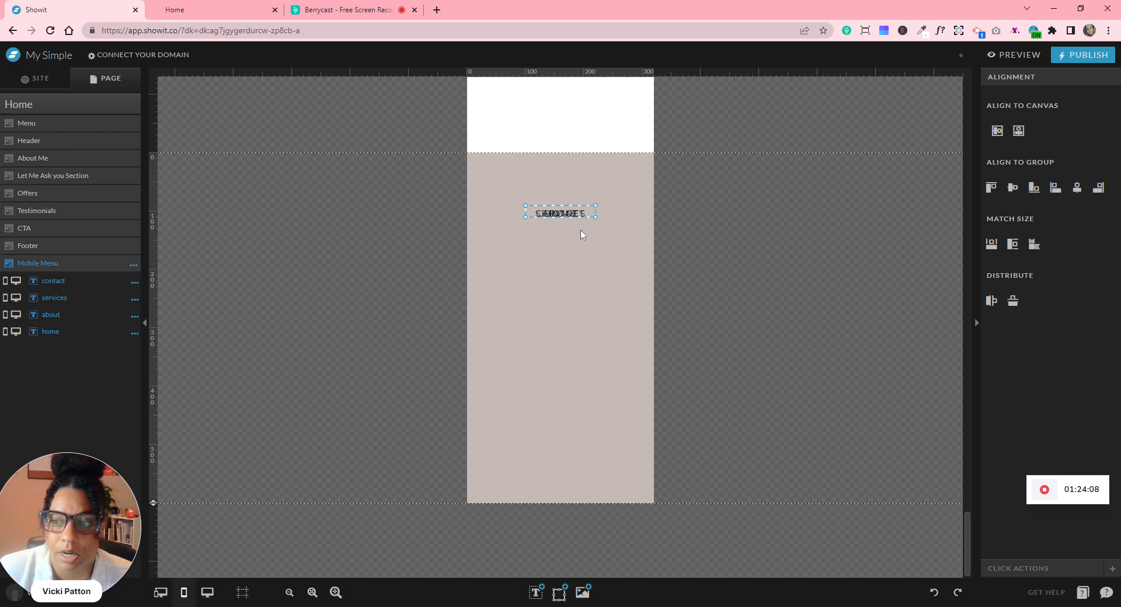
{"action": "left_click", "coordinate": [558, 218]}
{"action": "left_click_drag", "start_coordinate": [561, 214], "coordinate": [560, 328]}
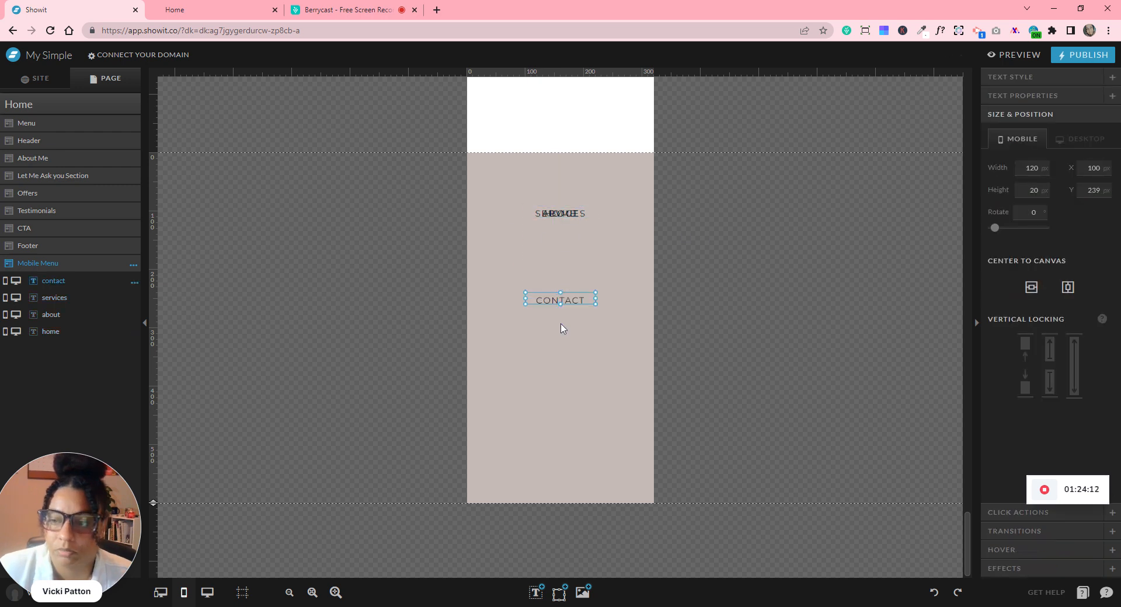
{"action": "left_click", "coordinate": [727, 195]}
- Distribute HOME, ABOUT, SERVICES and CONTACT evenly top to bottom and move them lower, centred
{"action": "left_click_drag", "start_coordinate": [737, 190], "coordinate": [494, 340]}
{"action": "key", "text": "ctrl+a"}
{"action": "left_click", "coordinate": [994, 302]}
{"action": "left_click", "coordinate": [937, 592]}
{"action": "left_click", "coordinate": [1013, 305]}
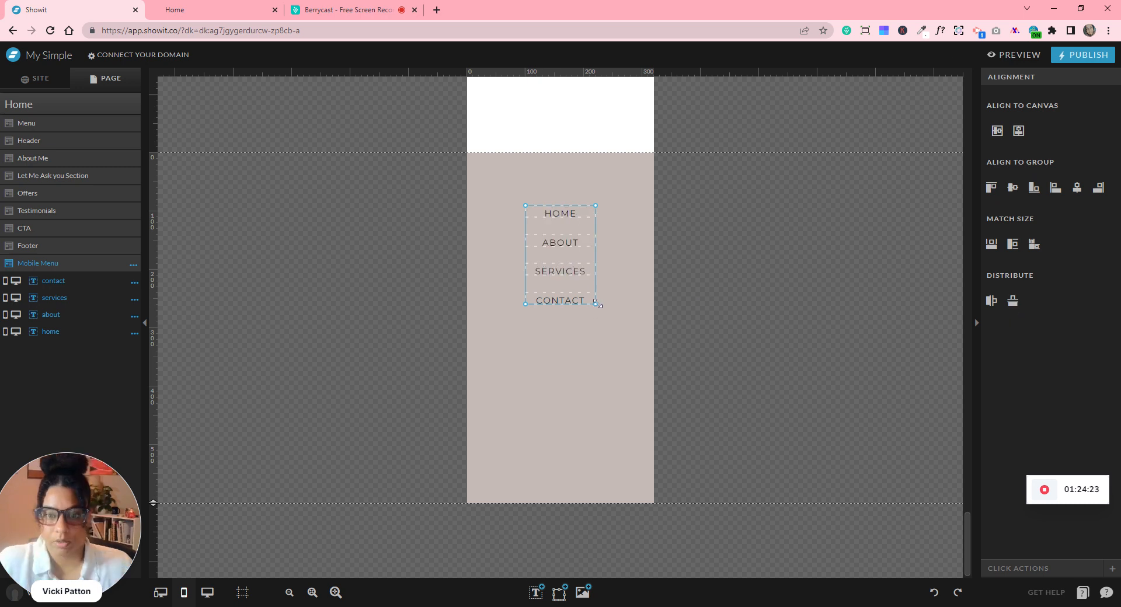
{"action": "left_click", "coordinate": [718, 298]}
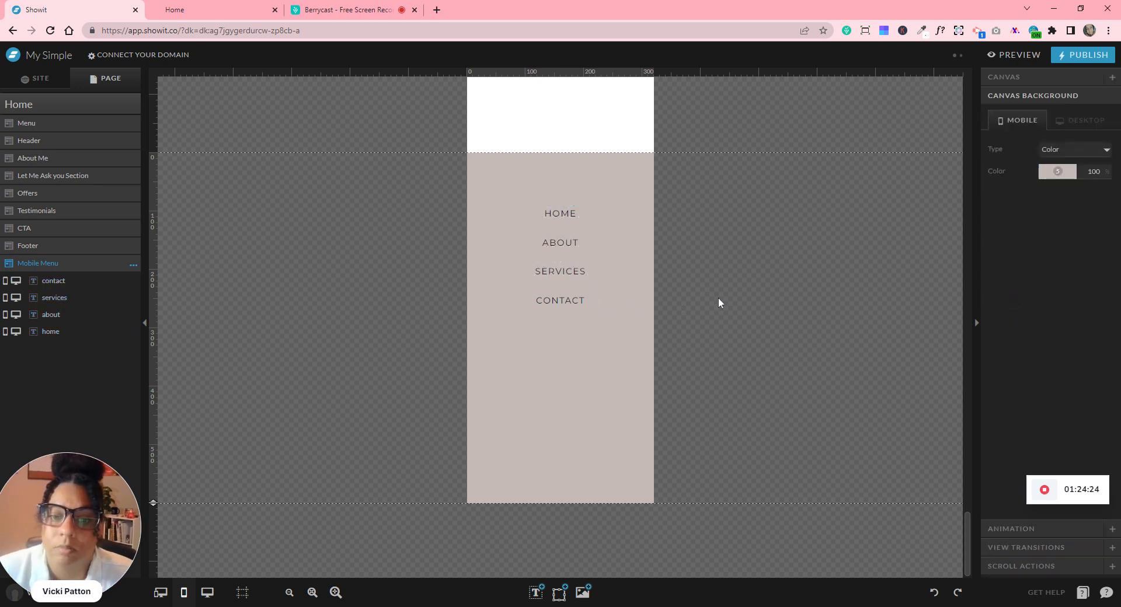
{"action": "left_click_drag", "start_coordinate": [671, 207], "coordinate": [559, 306]}
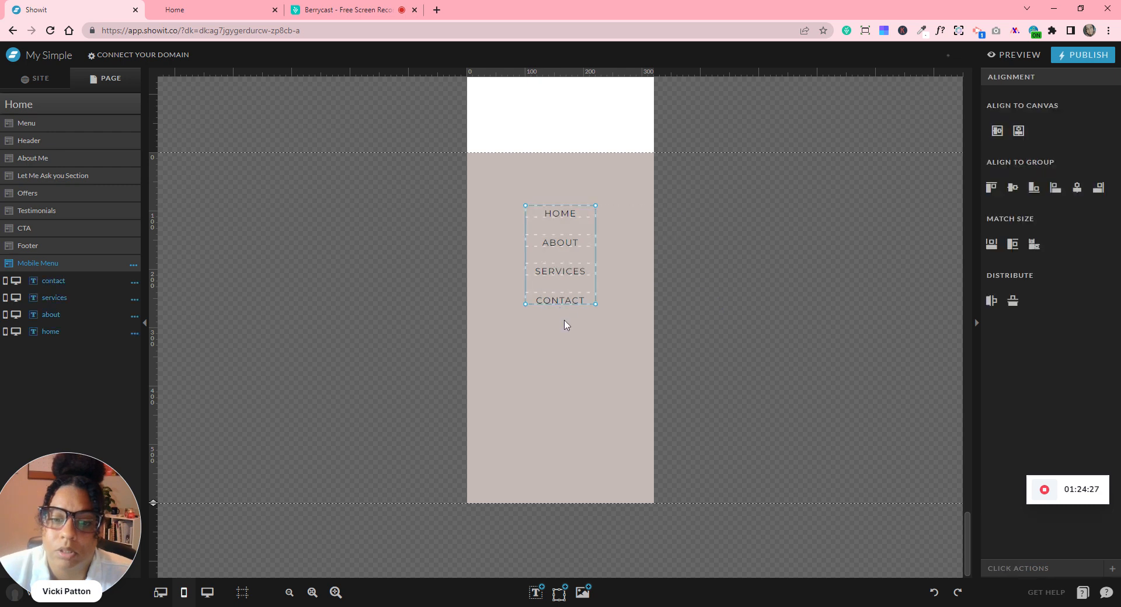
{"action": "left_click_drag", "start_coordinate": [564, 342], "coordinate": [564, 353]}
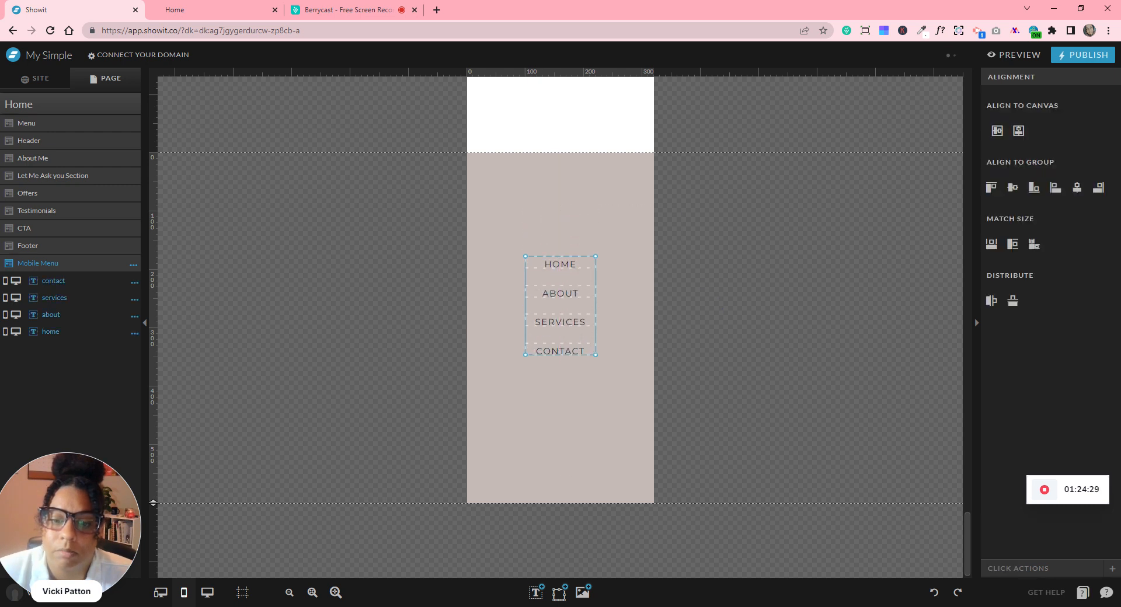
- Add the teal 2.png logo from My Files to the Mobile Menu
{"action": "left_click", "coordinate": [583, 593]}
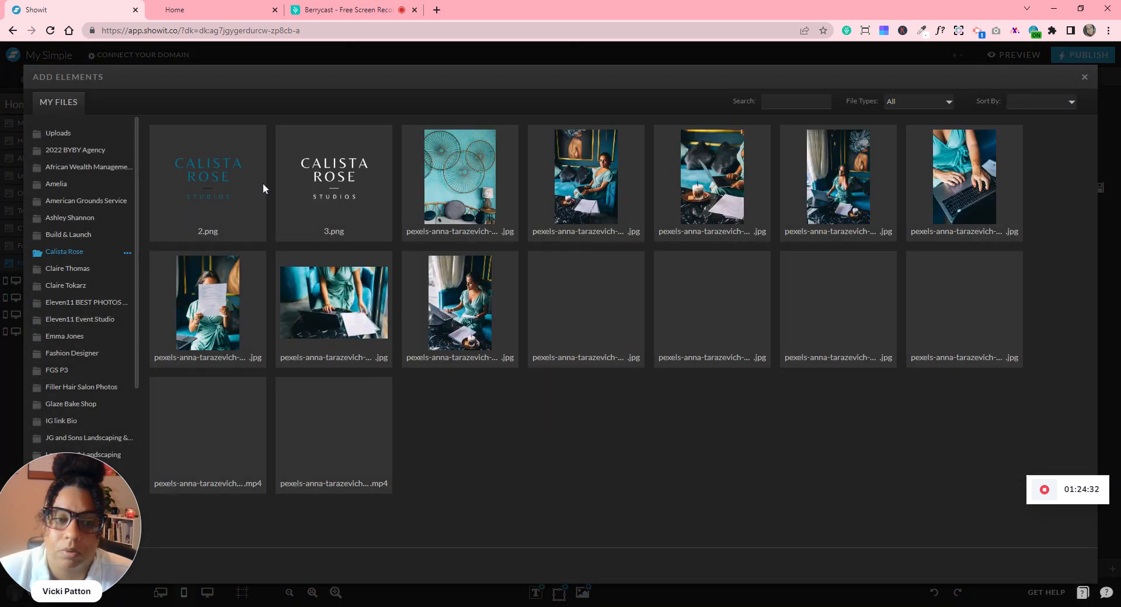
{"action": "left_click", "coordinate": [233, 188]}
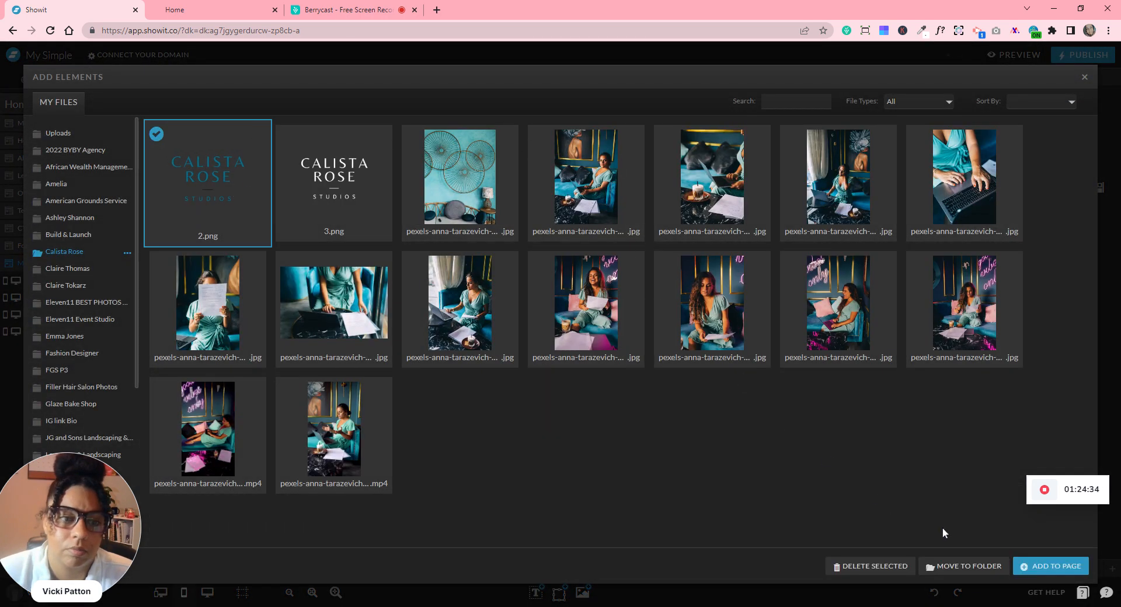
{"action": "double_click", "coordinate": [226, 174]}
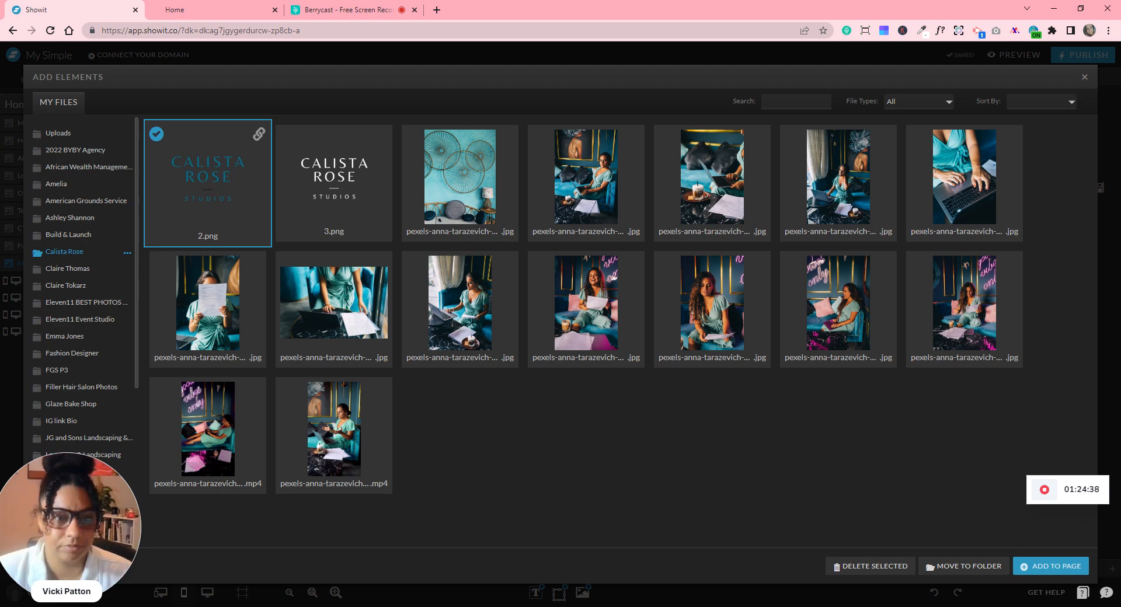
{"action": "left_click", "coordinate": [1027, 565]}
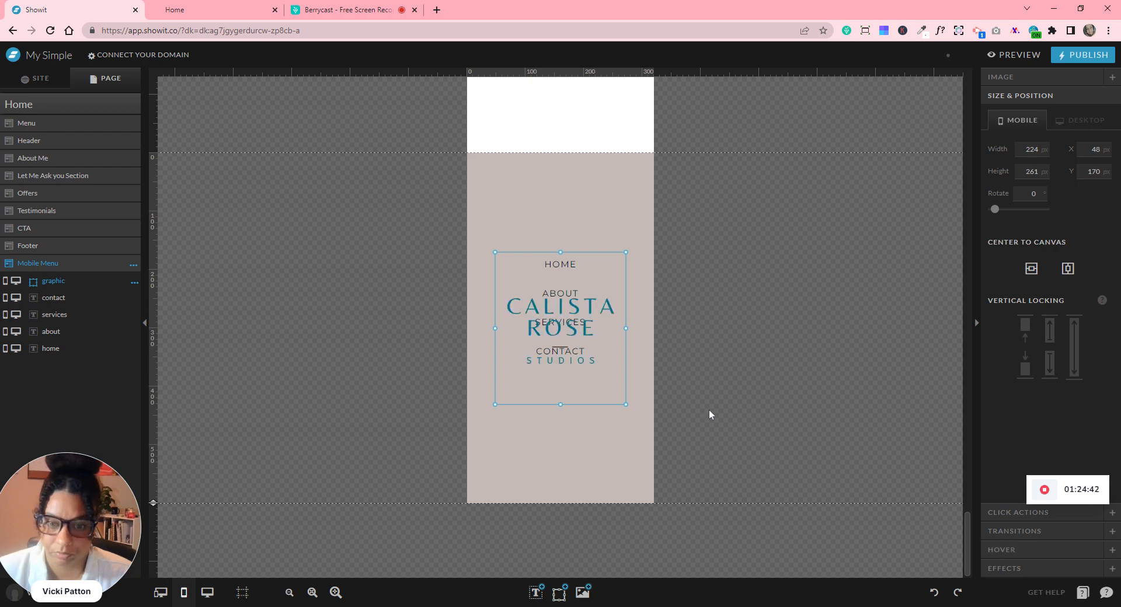
- Resize the logo to about 147 × 121 and centre it above the HOME link
{"action": "left_click_drag", "start_coordinate": [561, 404], "coordinate": [561, 308]}
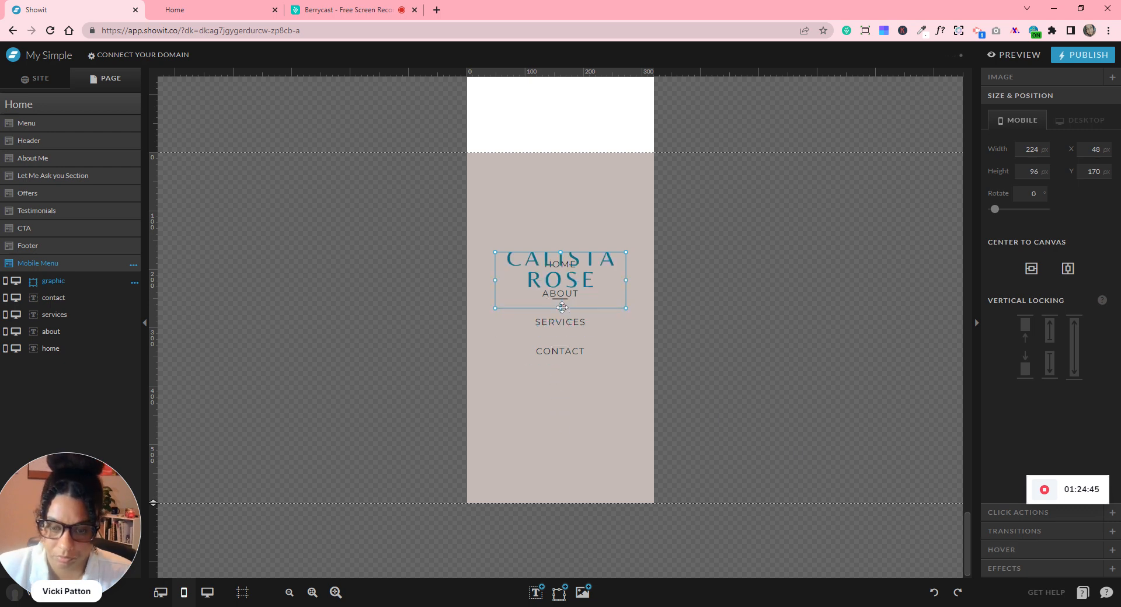
{"action": "left_click_drag", "start_coordinate": [563, 359], "coordinate": [561, 360]}
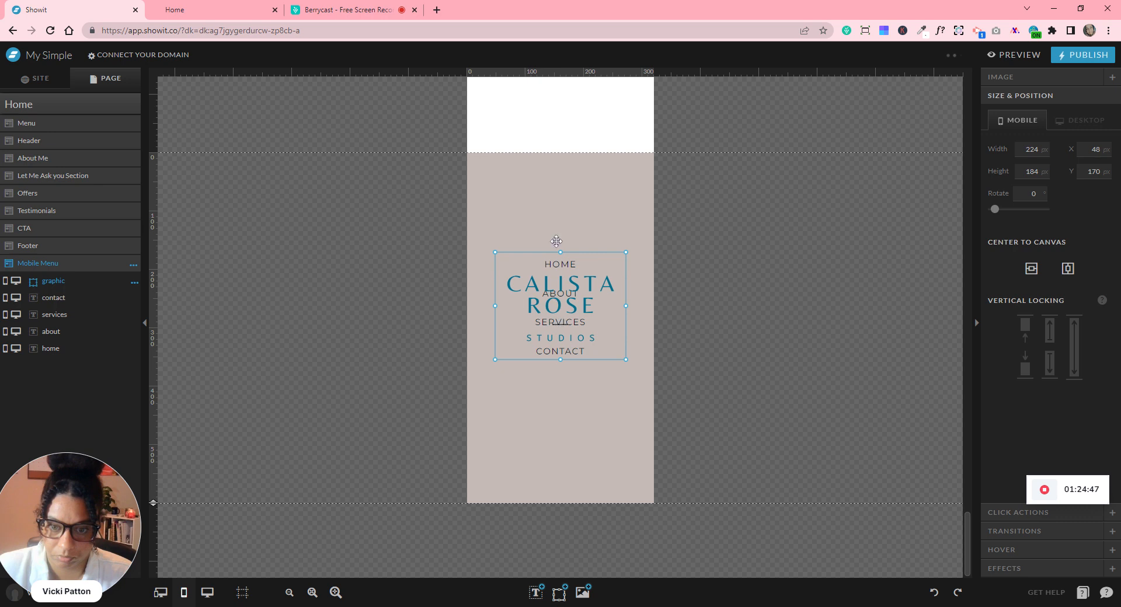
{"action": "left_click_drag", "start_coordinate": [559, 303], "coordinate": [559, 200]}
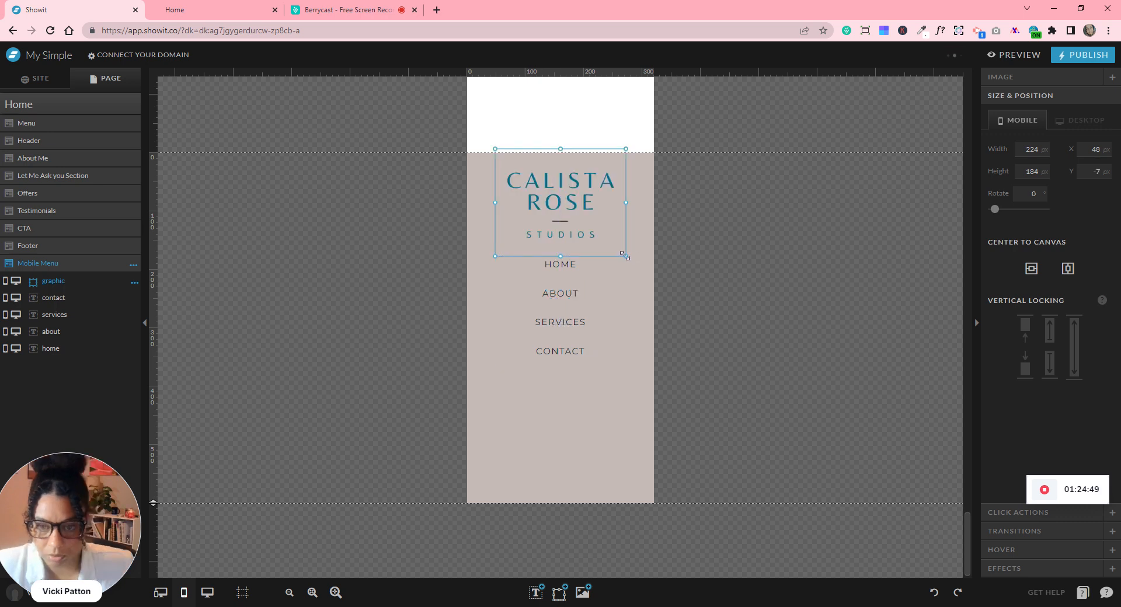
{"action": "left_click_drag", "start_coordinate": [625, 255], "coordinate": [569, 223]}
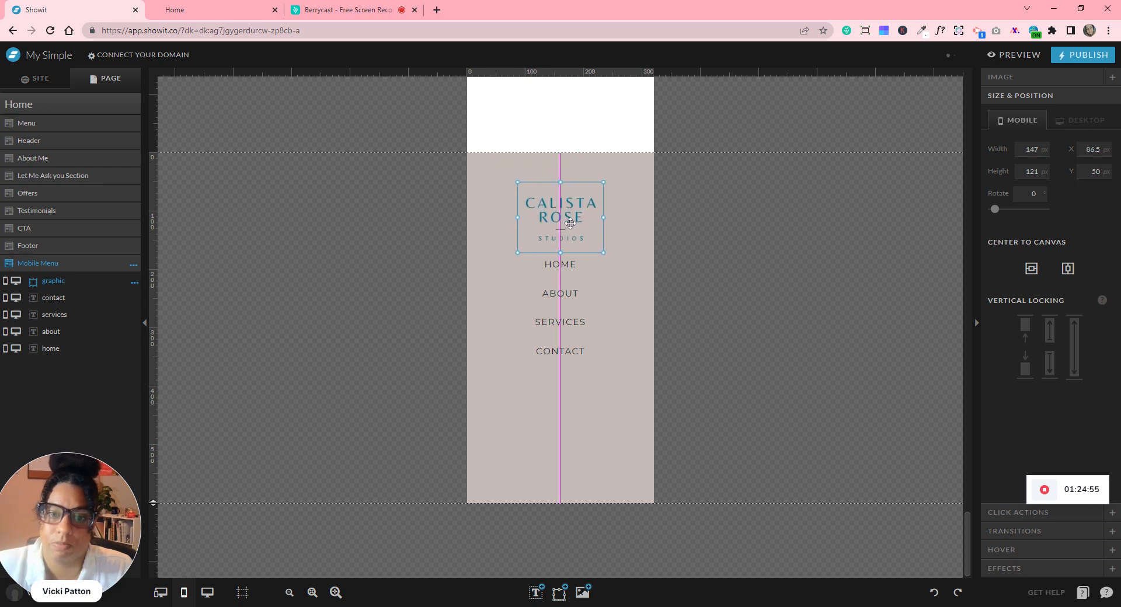
{"action": "left_click", "coordinate": [730, 310]}
{"action": "left_click_drag", "start_coordinate": [431, 221], "coordinate": [564, 392]}
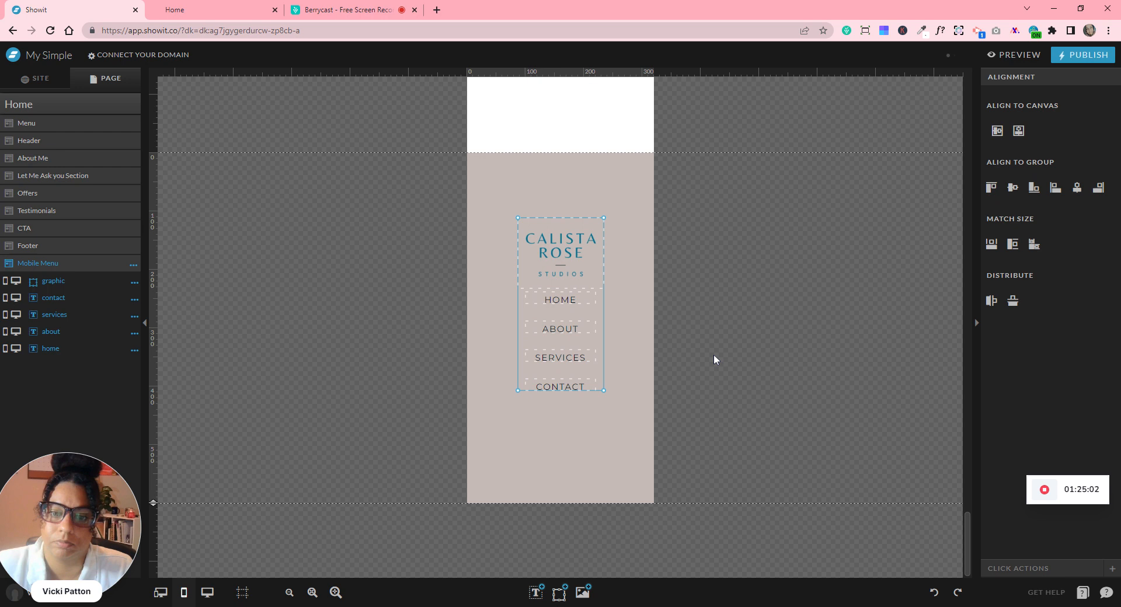
{"action": "left_click", "coordinate": [713, 360]}
{"action": "left_click_drag", "start_coordinate": [563, 255], "coordinate": [562, 231]}
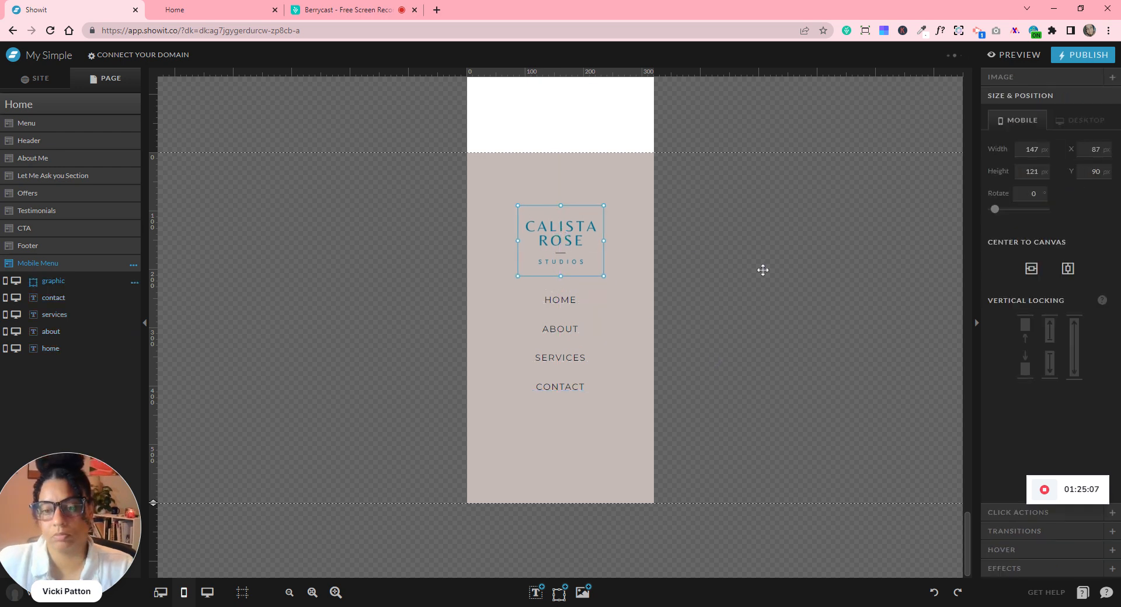
- Swap the logo image to the white 3.png, then back to the teal 2.png
{"action": "left_click", "coordinate": [1001, 78]}
{"action": "left_click", "coordinate": [1038, 181]}
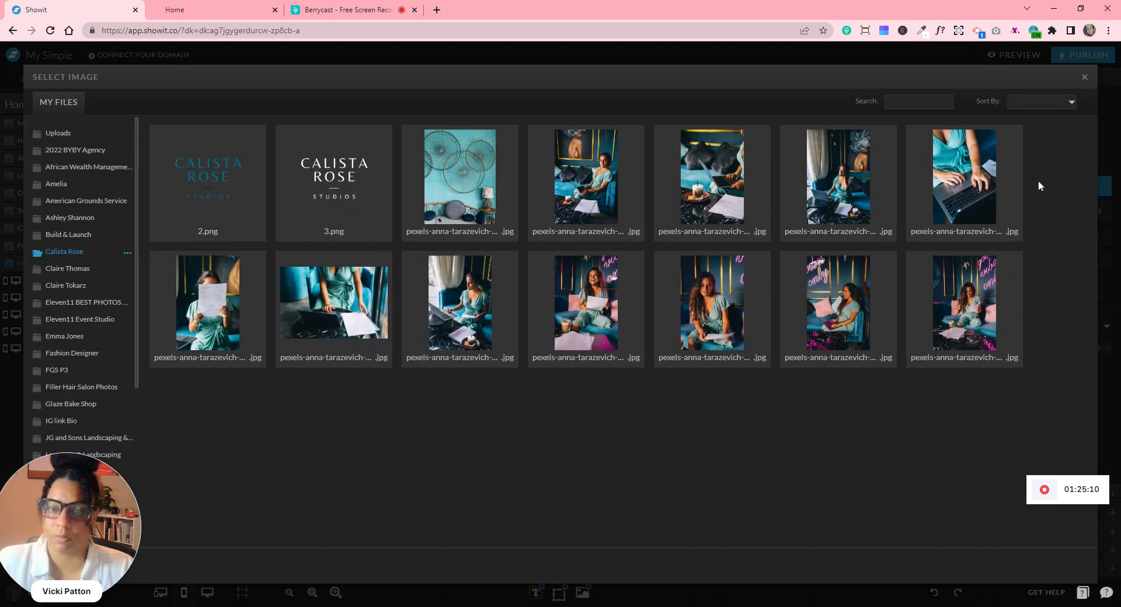
{"action": "left_click", "coordinate": [361, 197]}
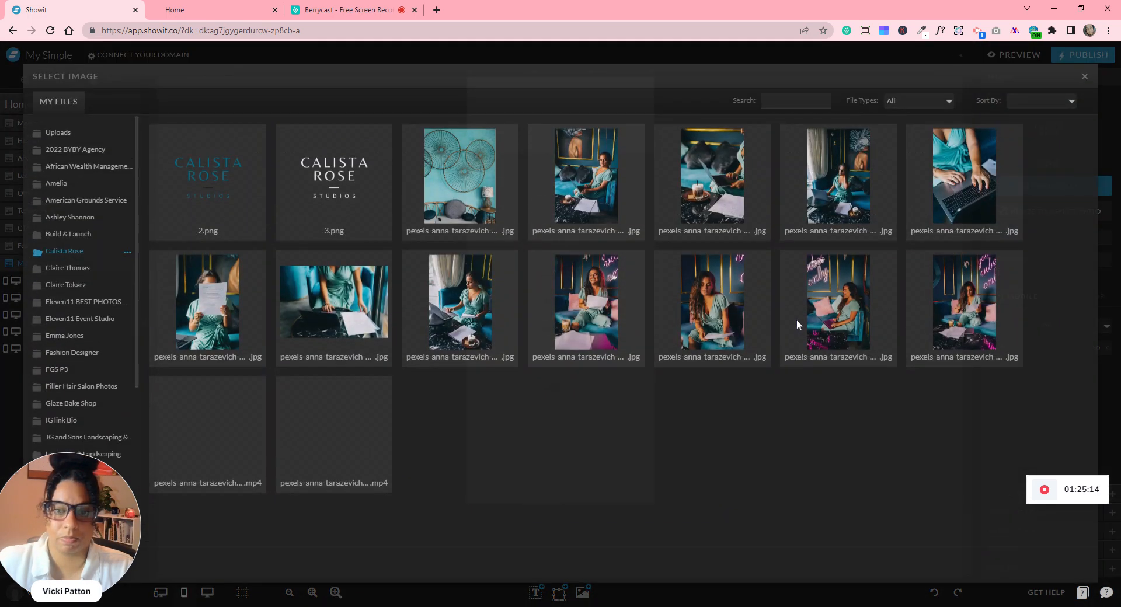
{"action": "left_click", "coordinate": [796, 320]}
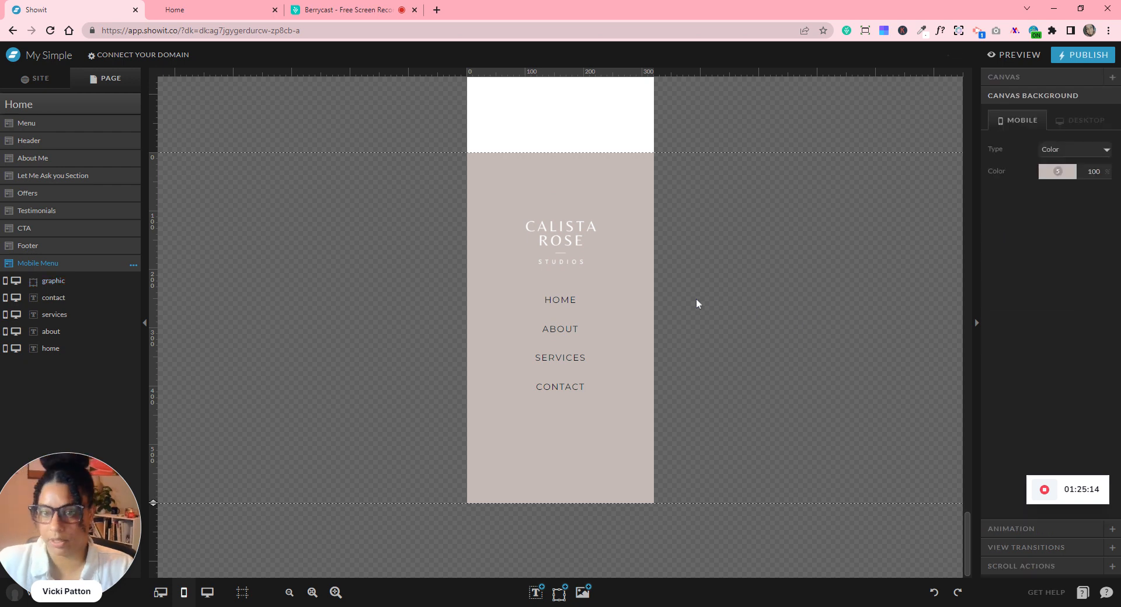
{"action": "left_click", "coordinate": [557, 257]}
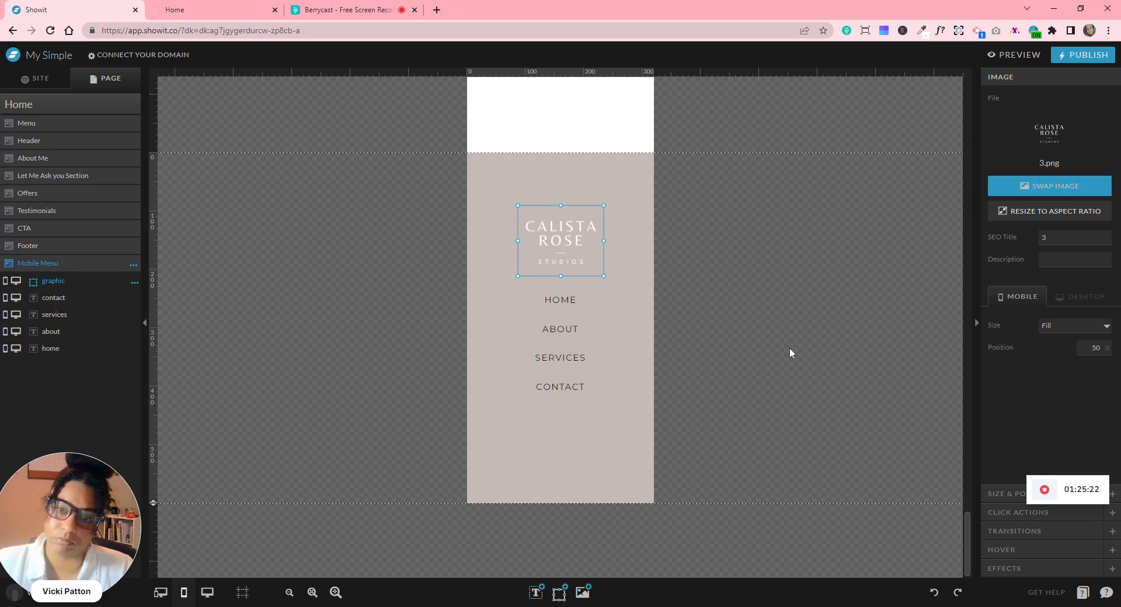
{"action": "left_click", "coordinate": [1050, 186]}
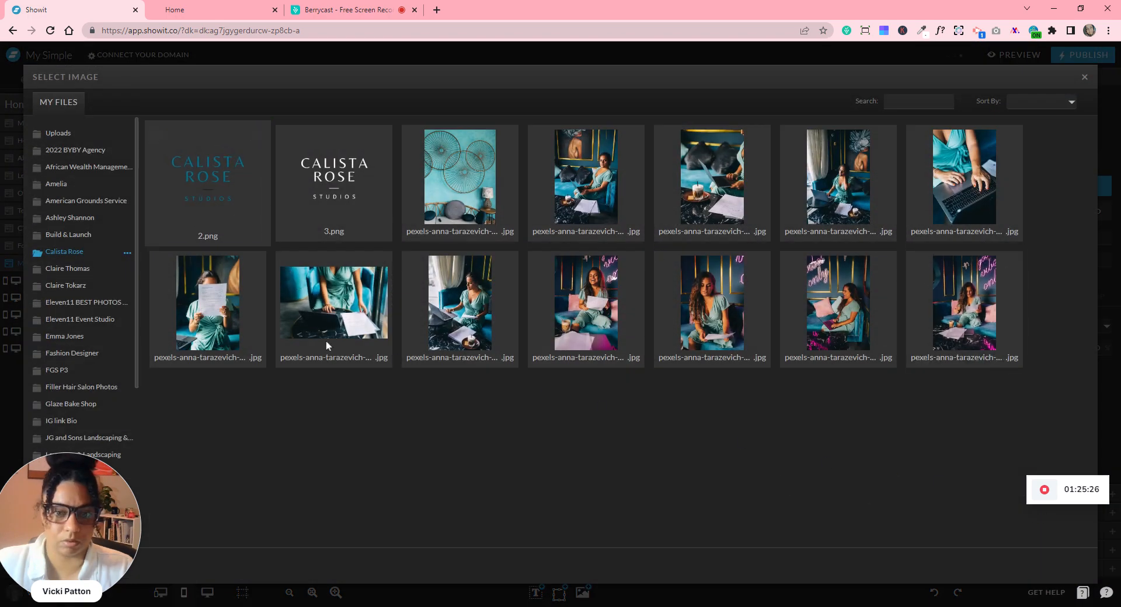
{"action": "left_click", "coordinate": [217, 209]}
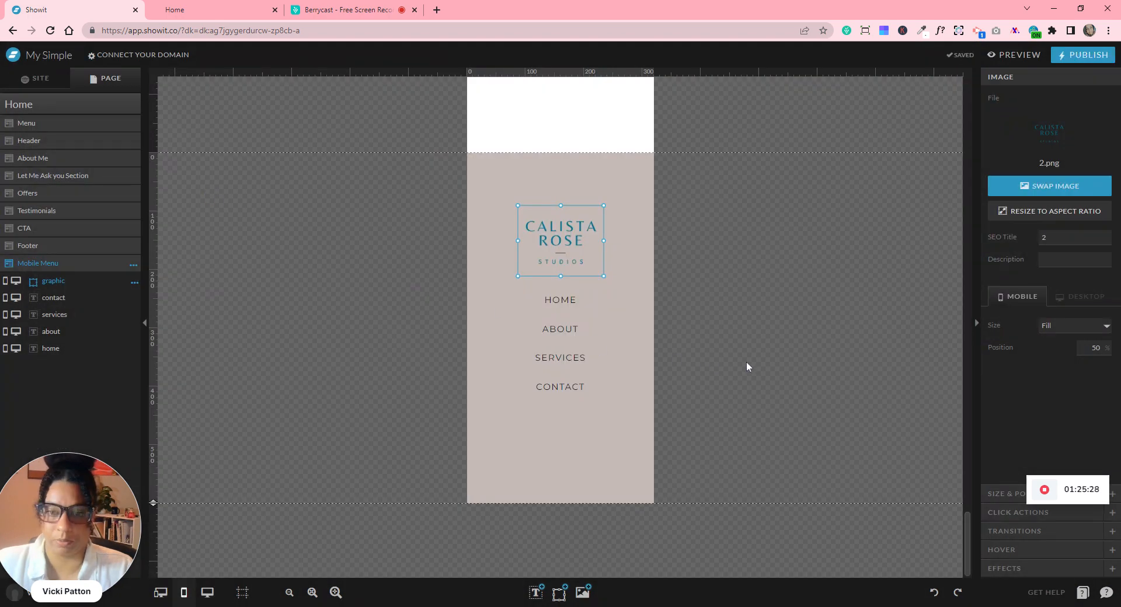
{"action": "double_click", "coordinate": [746, 362]}
{"action": "left_click", "coordinate": [1084, 76]}
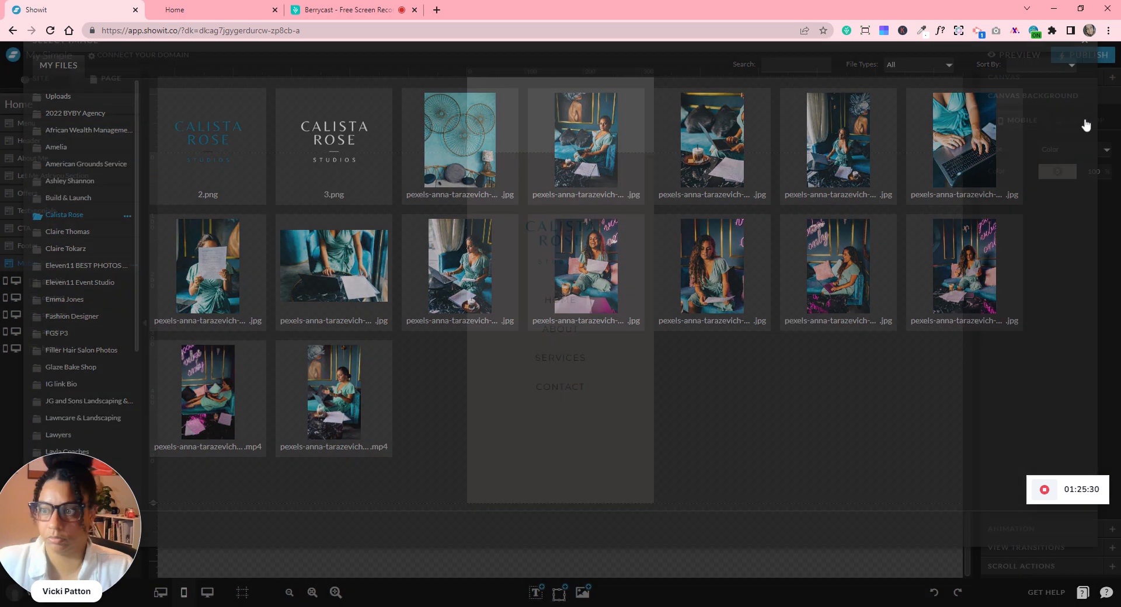
- Paste the LET'S WORK TOGETHER button into the Mobile Menu beneath CONTACT
{"action": "scroll", "coordinate": [673, 385], "scroll_direction": "up", "scroll_amount": 10}
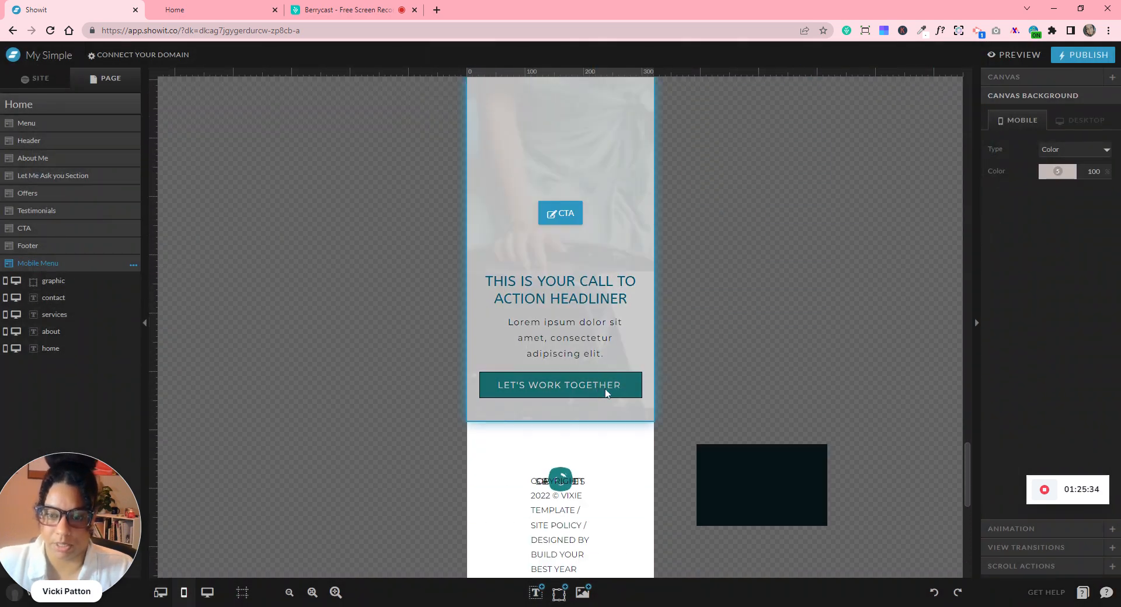
{"action": "left_click", "coordinate": [642, 393]}
{"action": "left_click", "coordinate": [642, 392]}
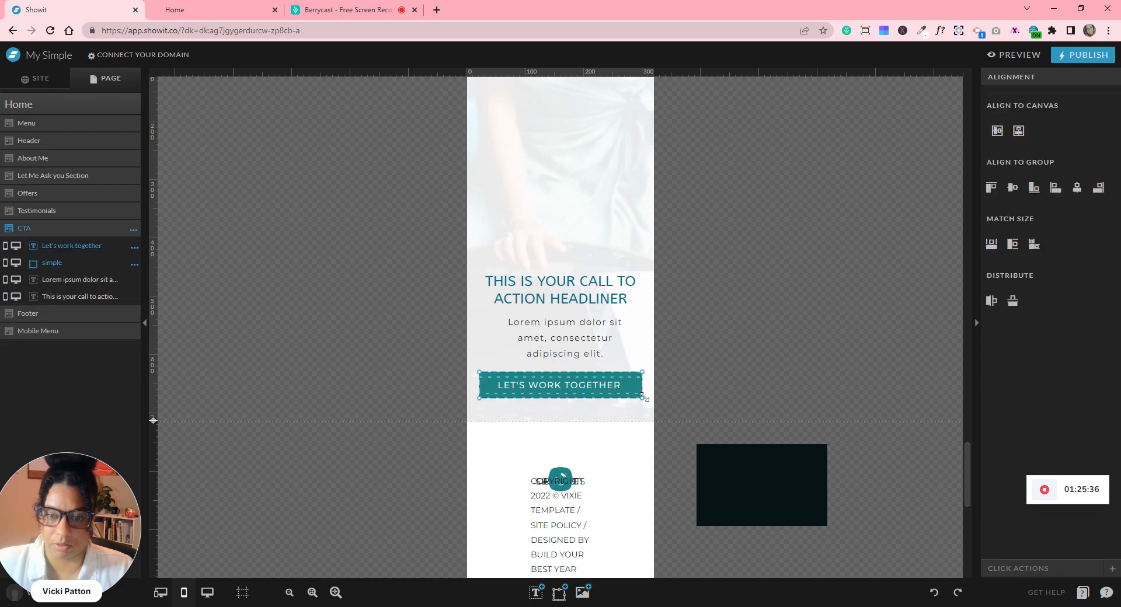
{"action": "scroll", "coordinate": [648, 393], "scroll_direction": "down", "scroll_amount": 10}
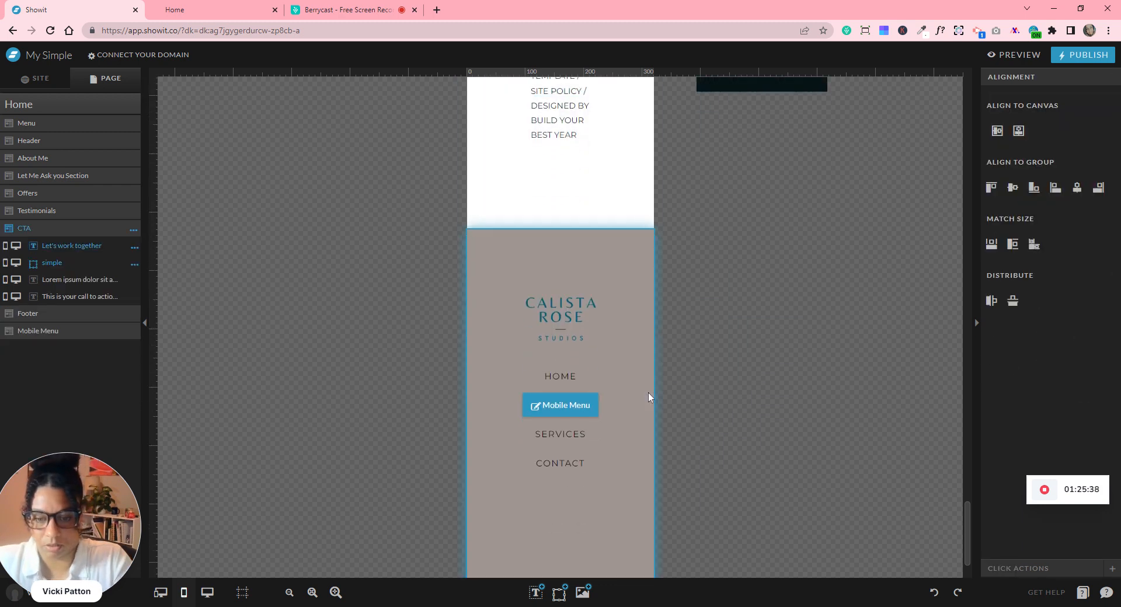
{"action": "left_click", "coordinate": [578, 306]}
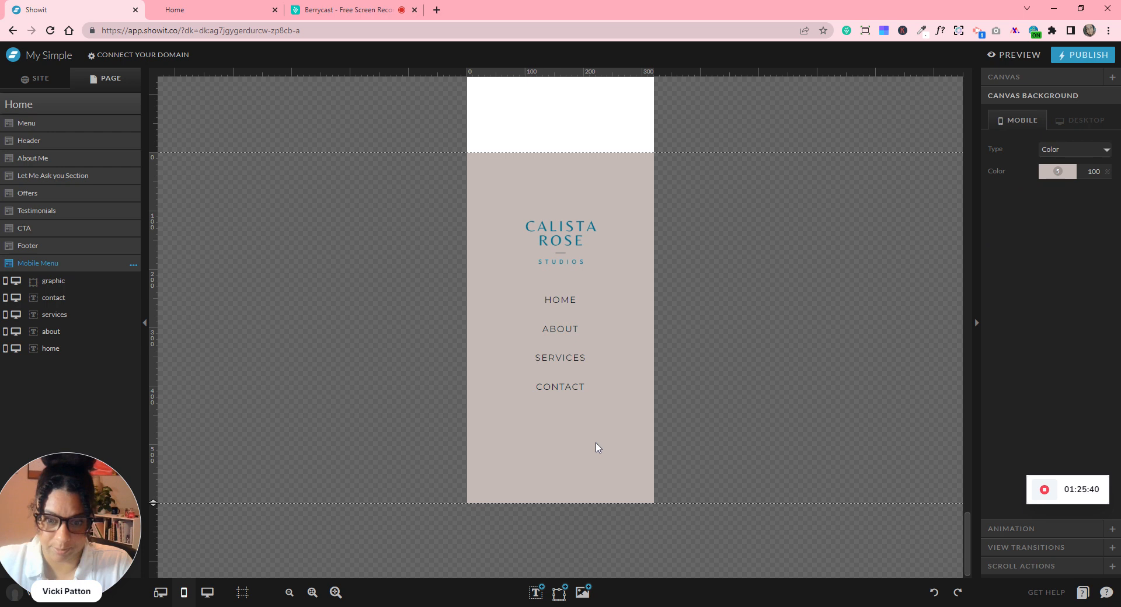
{"action": "key", "text": "ctrl+v"}
{"action": "left_click_drag", "start_coordinate": [555, 536], "coordinate": [561, 429]}
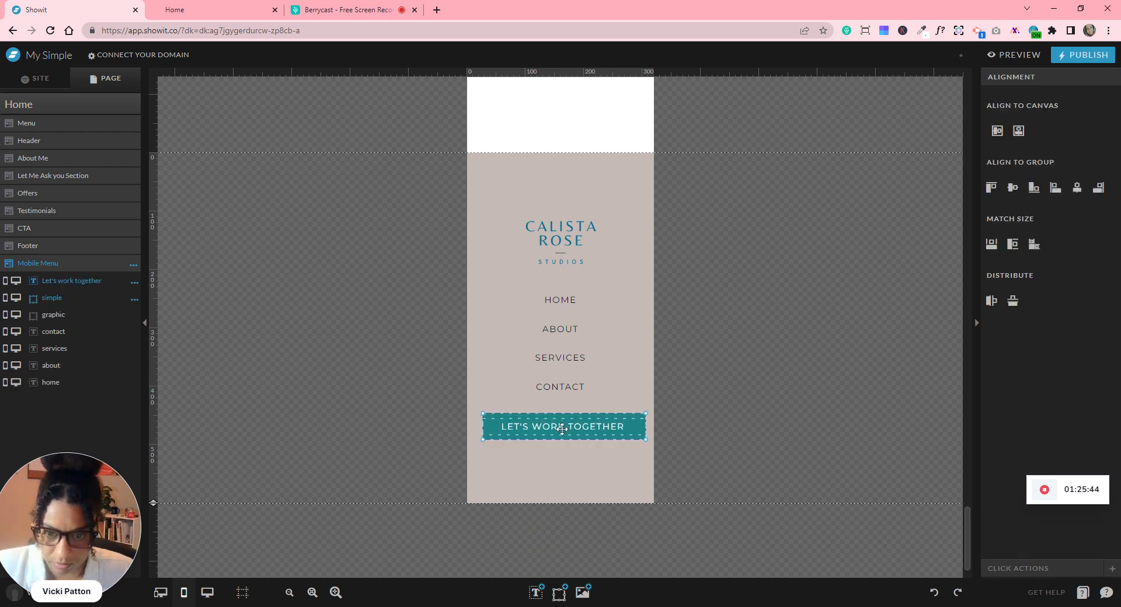
{"action": "left_click", "coordinate": [733, 342]}
- Add an icon at the menu's top-right corner and make it the bold plain X
{"action": "mouse_move", "coordinate": [559, 592]}
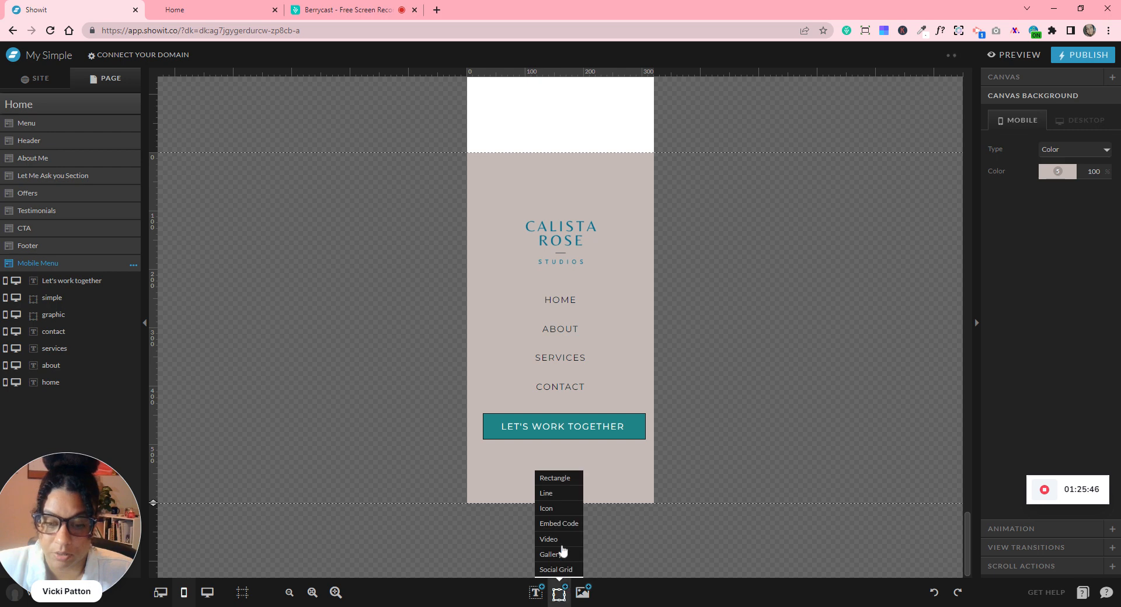
{"action": "left_click", "coordinate": [552, 509]}
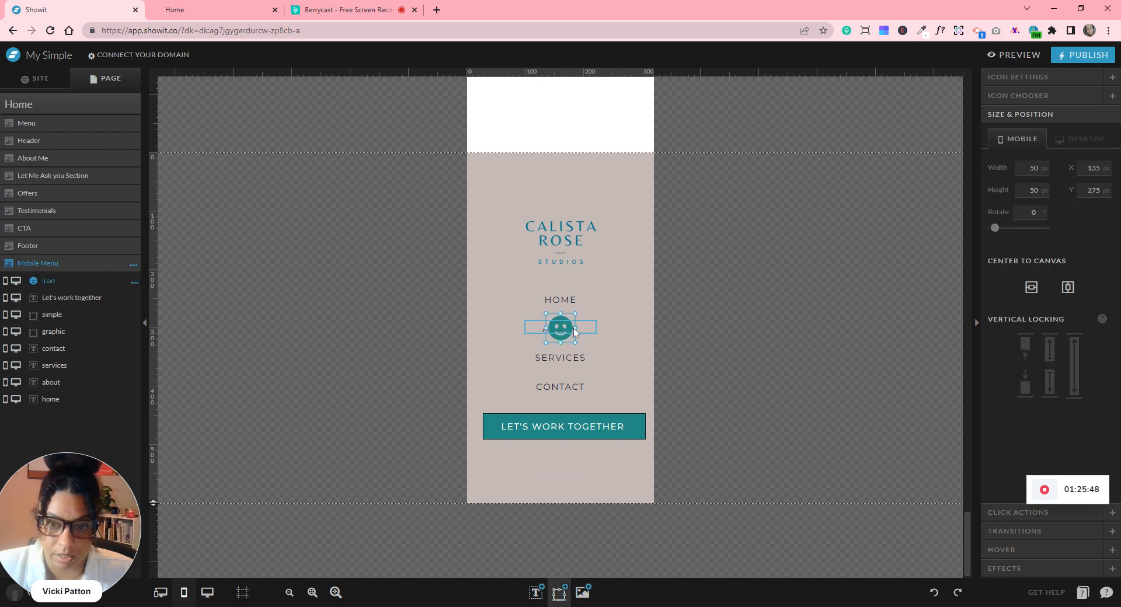
{"action": "left_click_drag", "start_coordinate": [565, 332], "coordinate": [631, 180]}
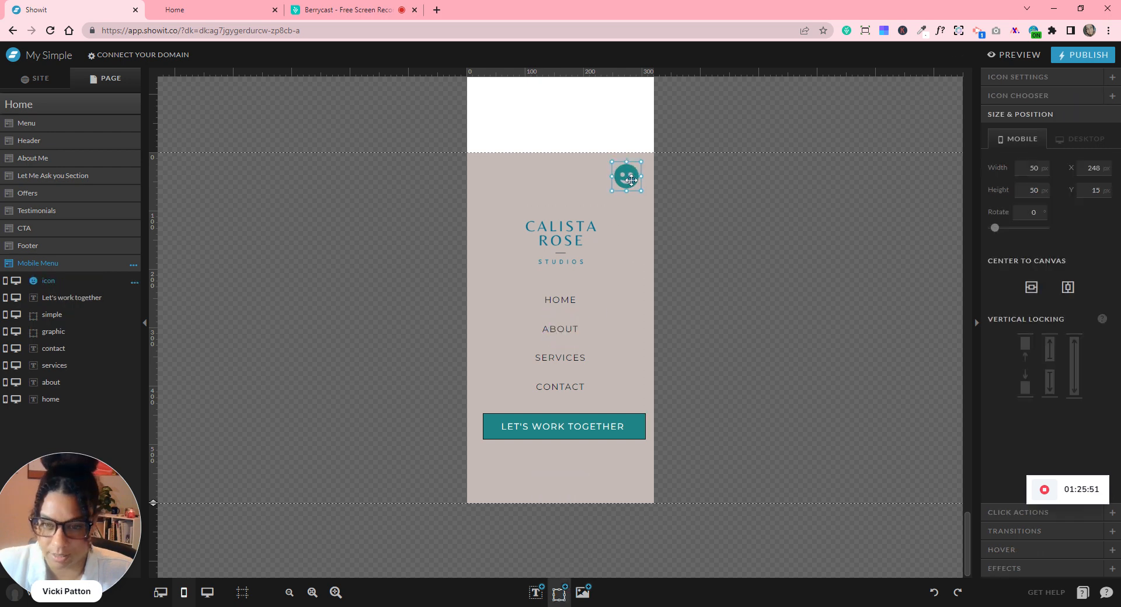
{"action": "left_click", "coordinate": [1015, 76]}
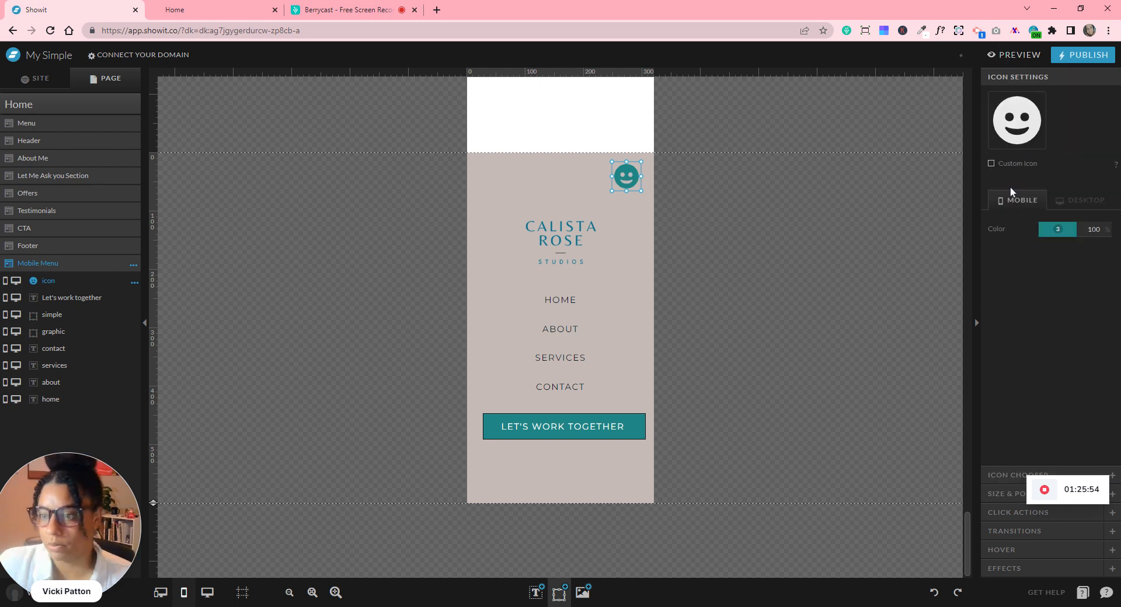
{"action": "left_click", "coordinate": [1000, 478]}
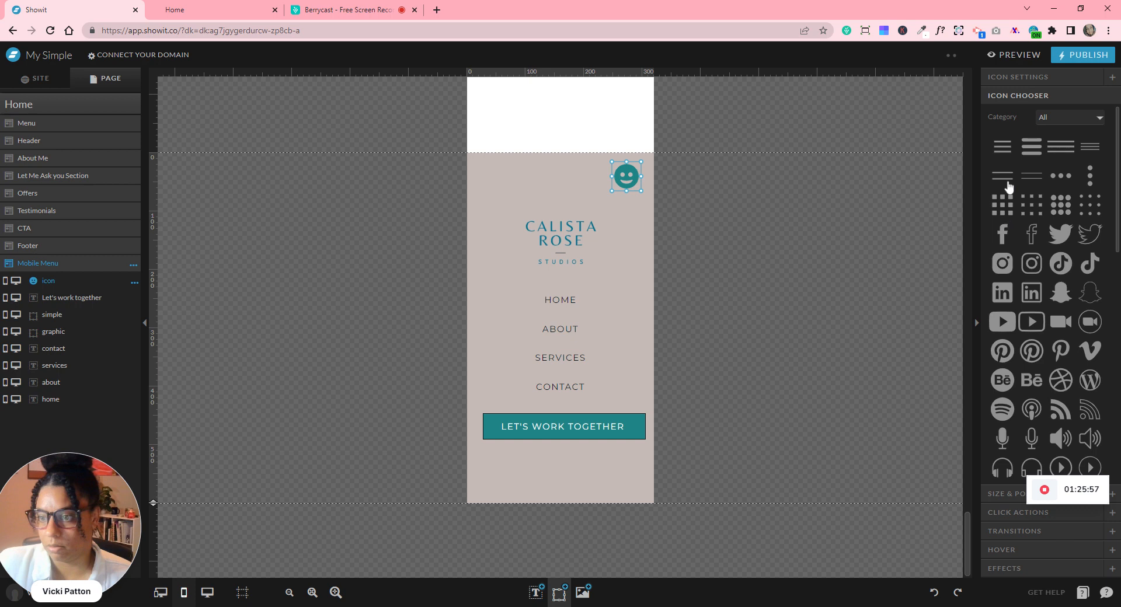
{"action": "scroll", "coordinate": [1014, 273], "scroll_direction": "down", "scroll_amount": 2}
{"action": "scroll", "coordinate": [1016, 273], "scroll_direction": "down", "scroll_amount": 6}
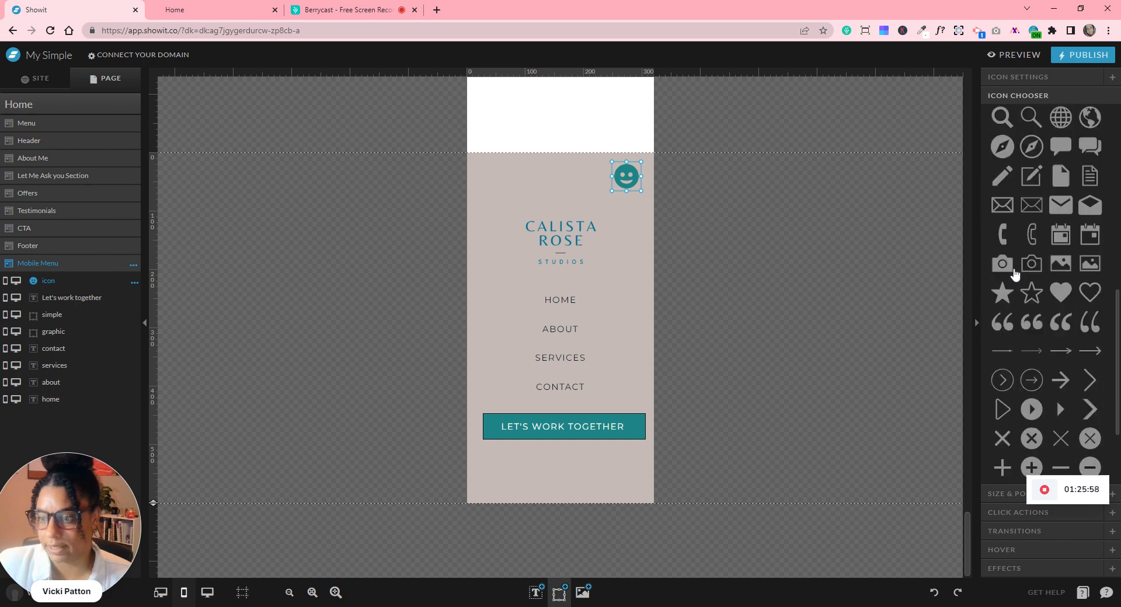
{"action": "scroll", "coordinate": [1018, 275], "scroll_direction": "down", "scroll_amount": 1}
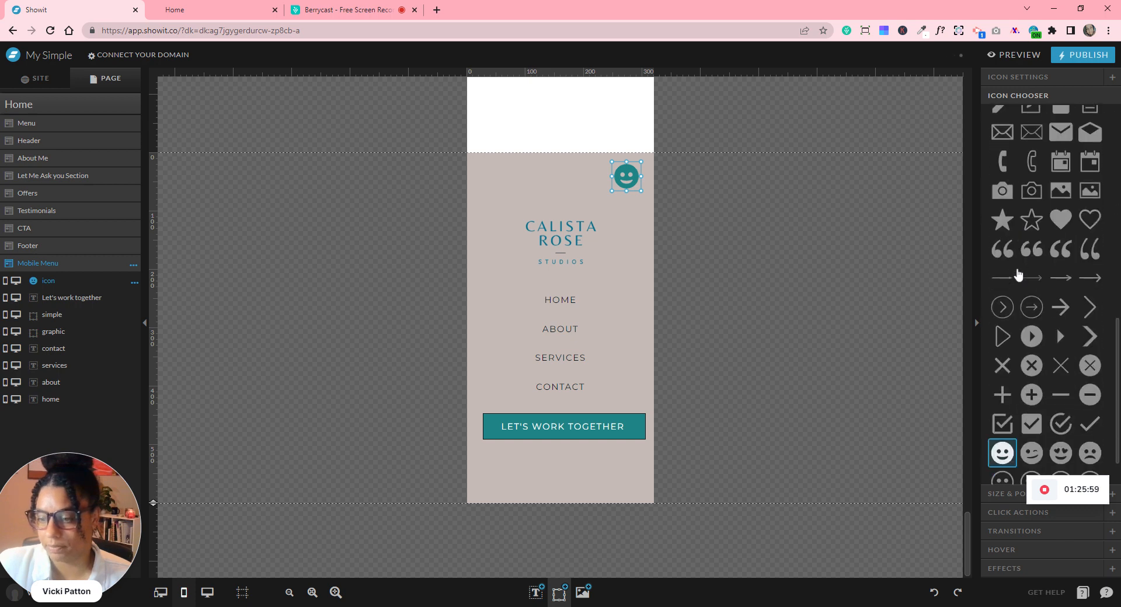
{"action": "left_click", "coordinate": [1034, 366]}
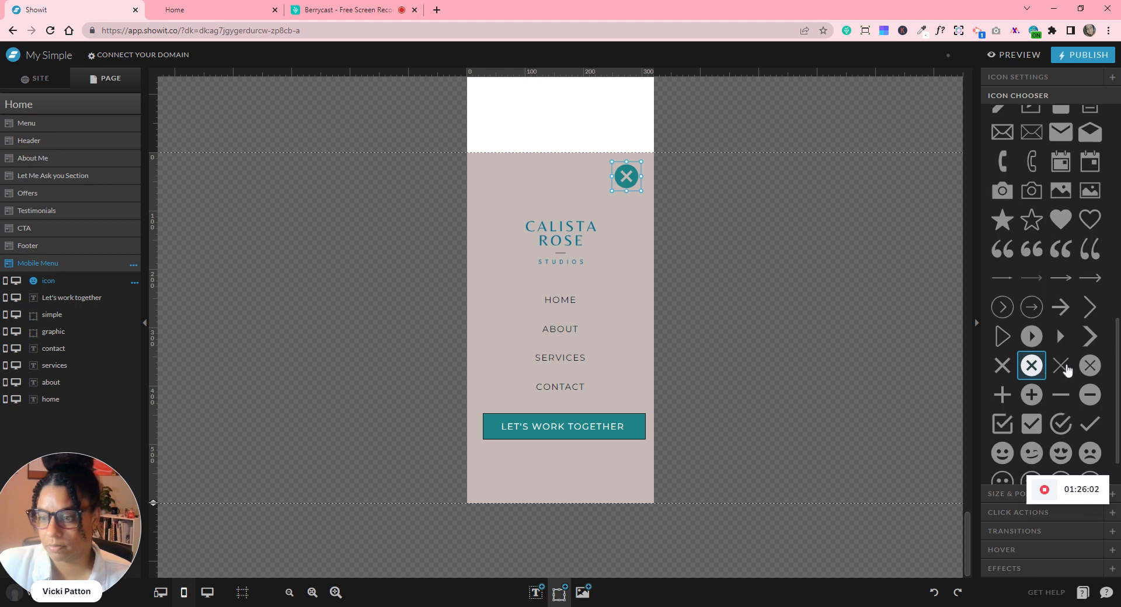
{"action": "left_click", "coordinate": [1061, 366]}
{"action": "left_click", "coordinate": [1089, 366]}
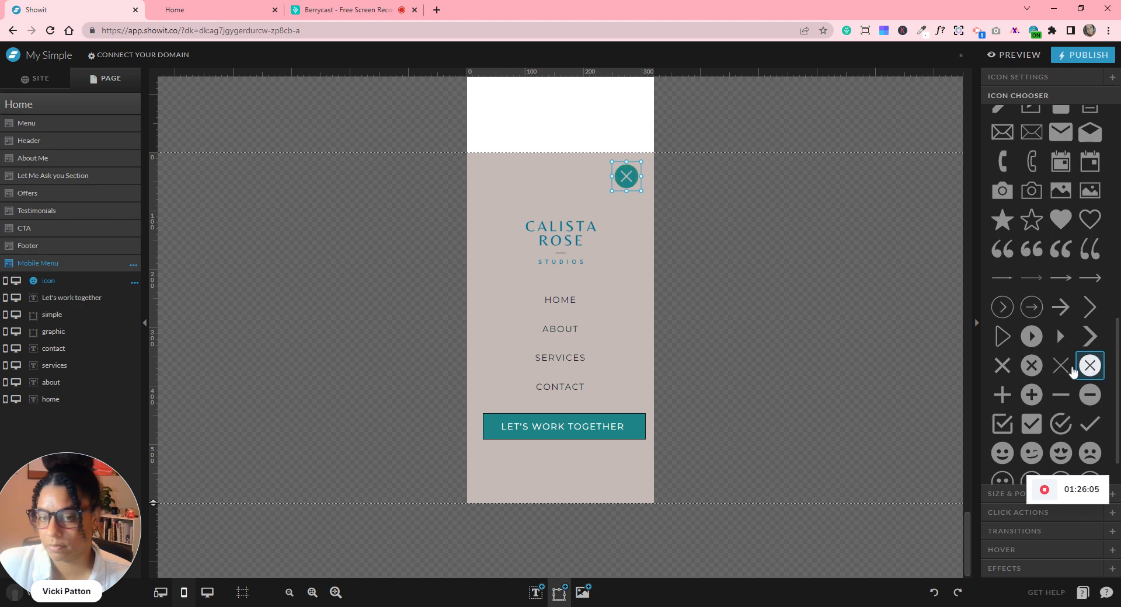
{"action": "left_click", "coordinate": [1062, 366]}
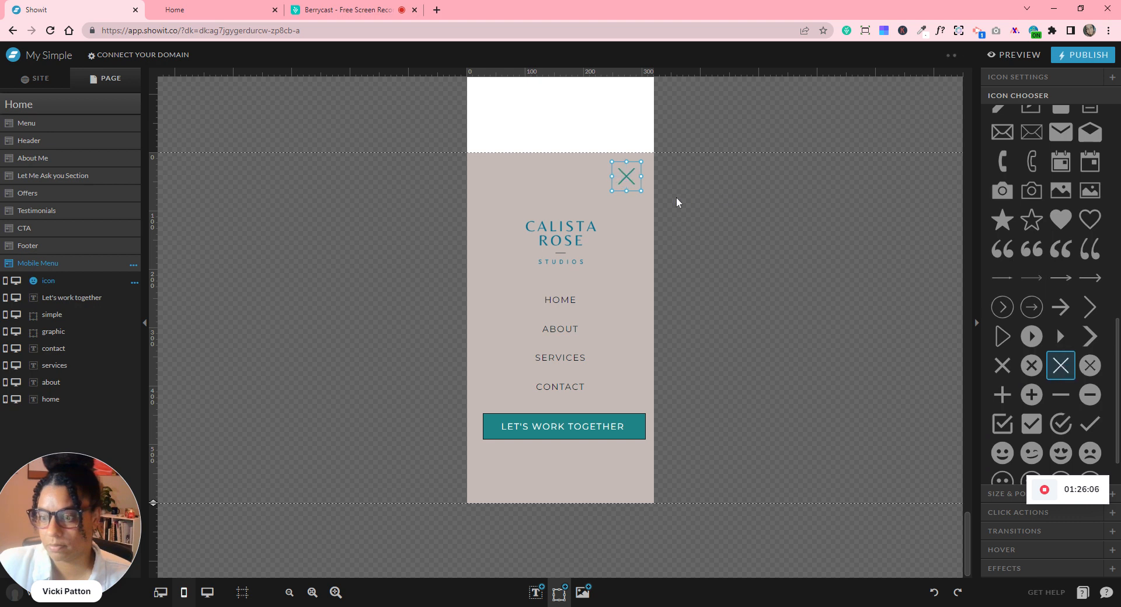
{"action": "left_click", "coordinate": [1002, 365]}
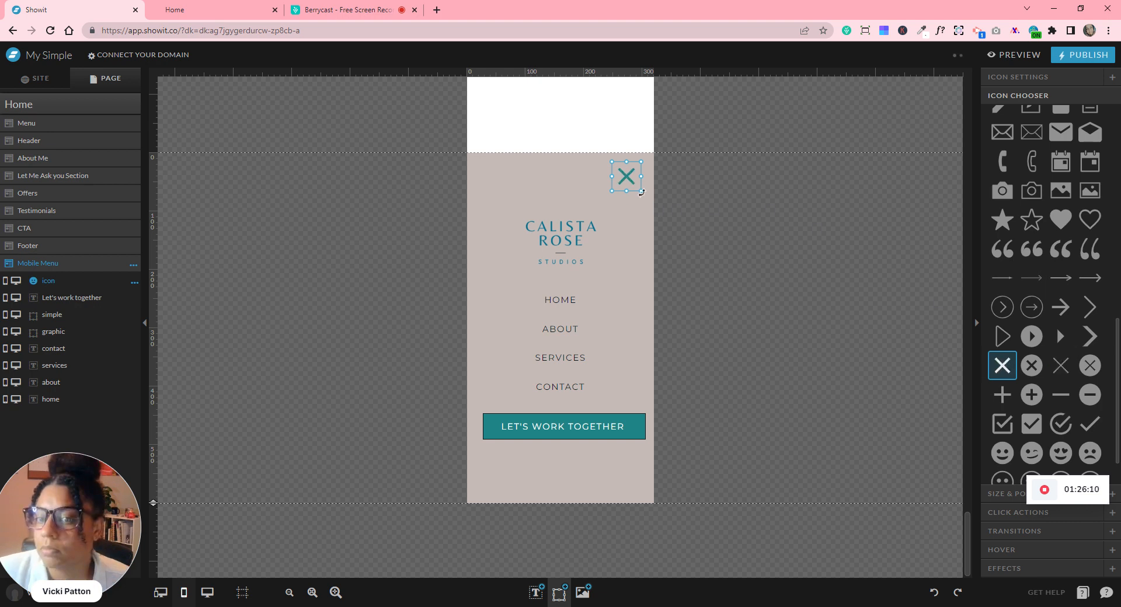
- Shrink the X close icon slightly and nudge it down a few pixels
{"action": "left_click_drag", "start_coordinate": [639, 191], "coordinate": [634, 186]}
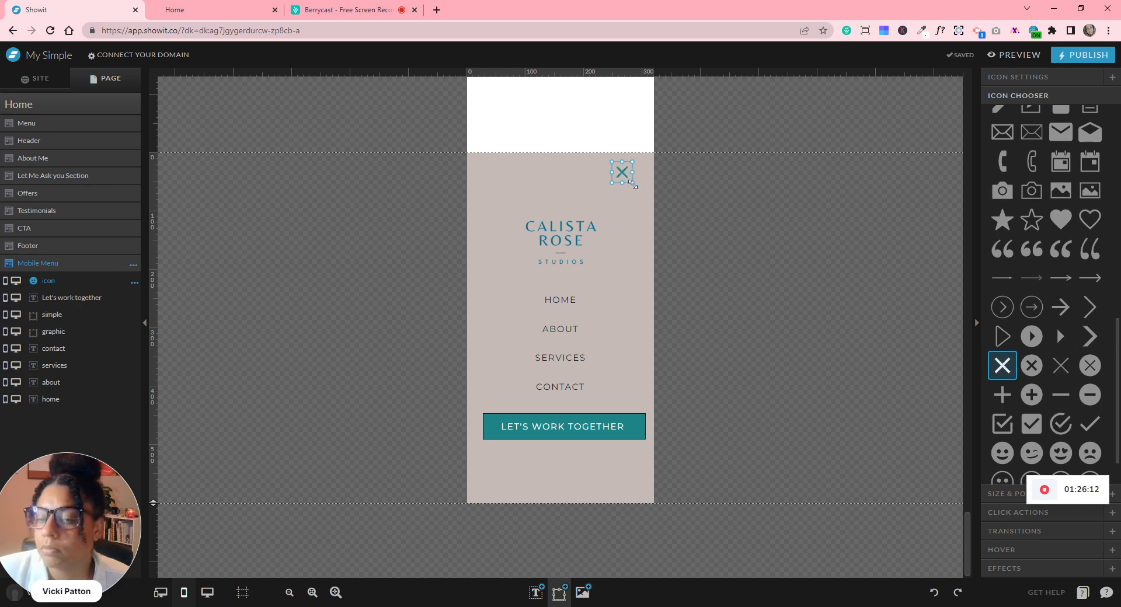
{"action": "left_click", "coordinate": [672, 196]}
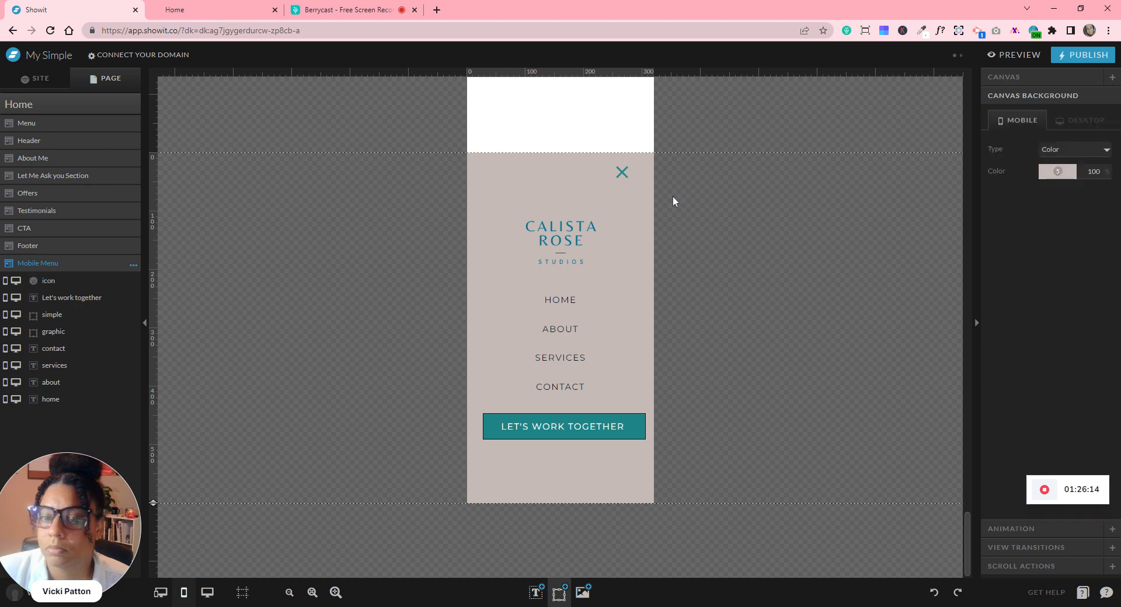
{"action": "left_click", "coordinate": [625, 171]}
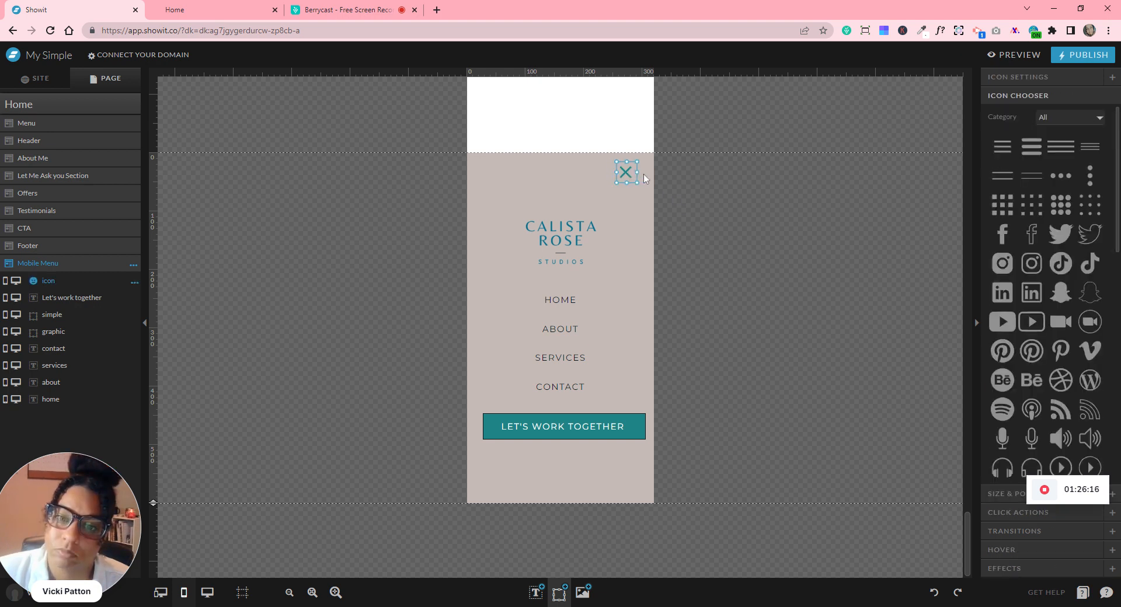
{"action": "key", "text": "Down"}
{"action": "key", "text": "Down"}
{"action": "key", "text": "Down"}
{"action": "left_click", "coordinate": [724, 224]}
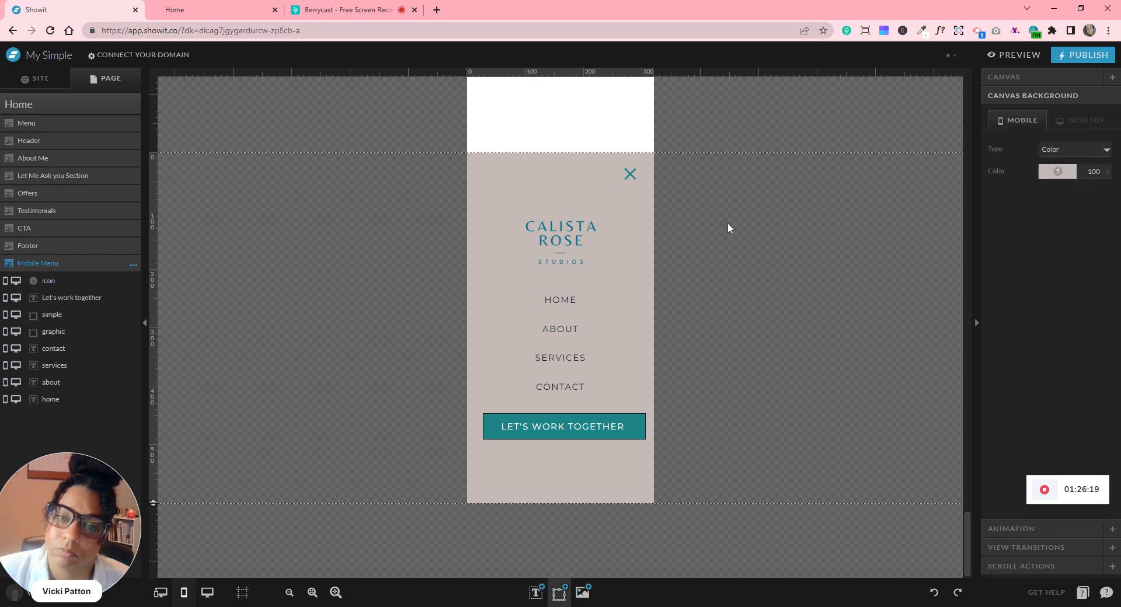
{"action": "left_click", "coordinate": [631, 174]}
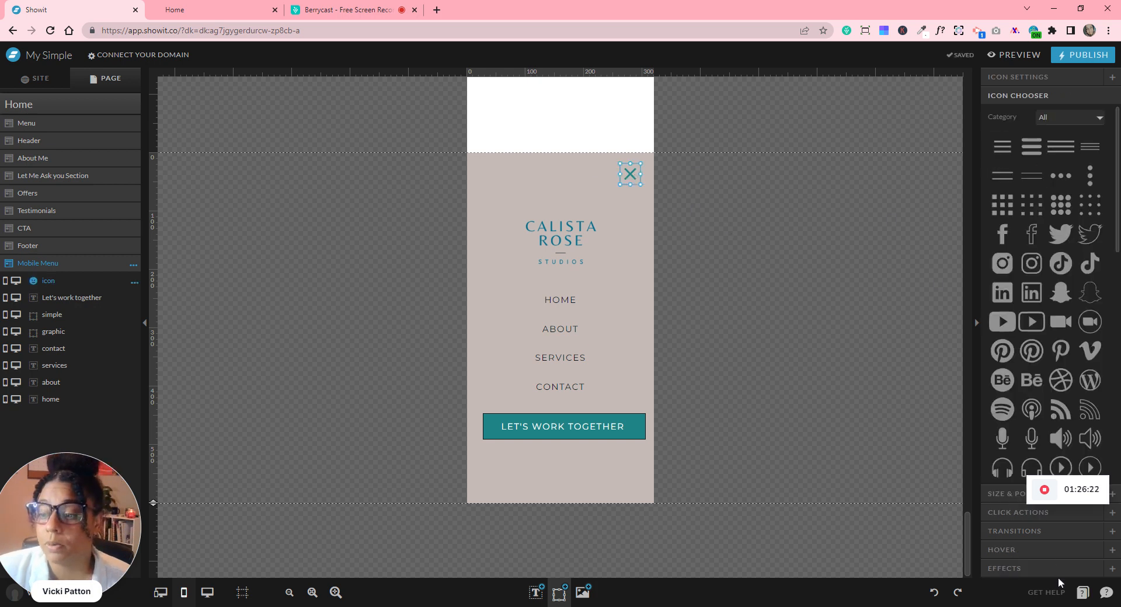
- Expand the X icon's Click Actions, then select the Menu section to list its layers
{"action": "left_click", "coordinate": [991, 513]}
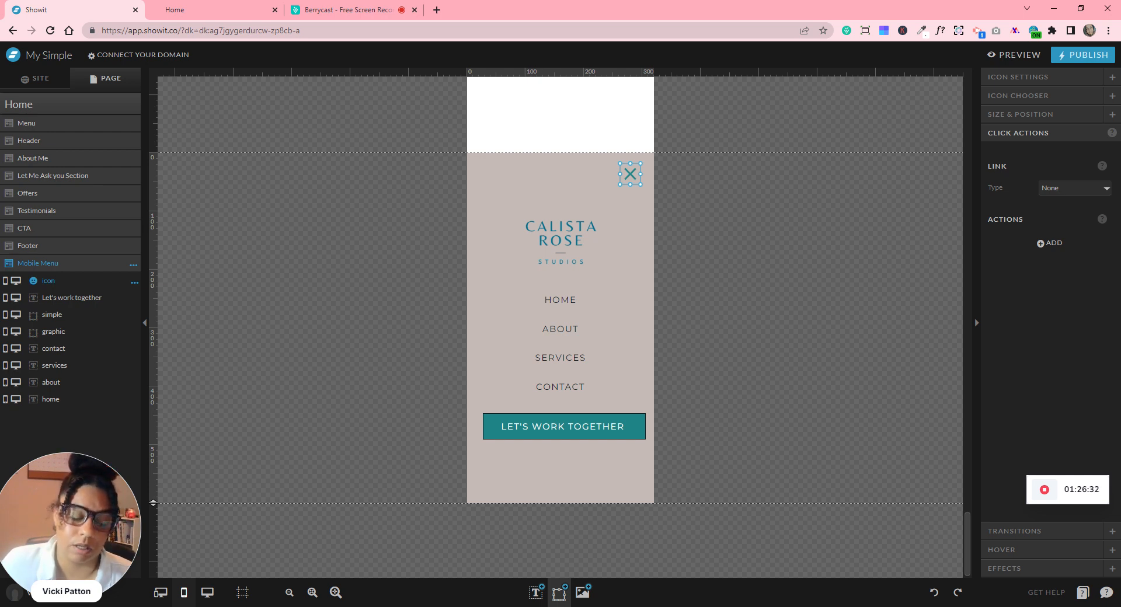
{"action": "left_click", "coordinate": [120, 128]}
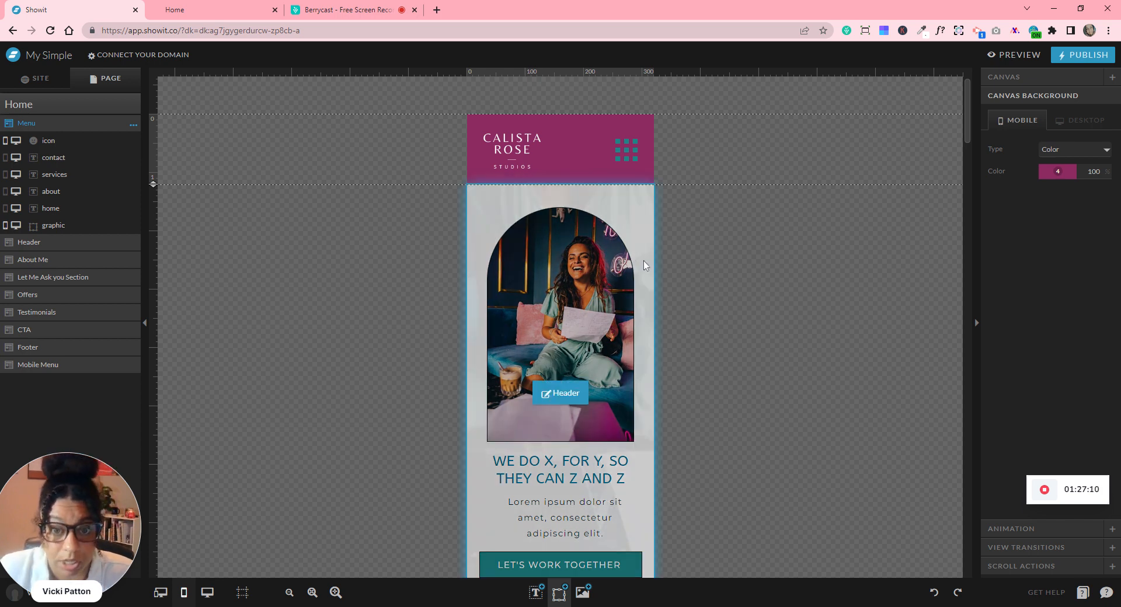
- Convert the Menu section into a site canvas
{"action": "left_click", "coordinate": [517, 148]}
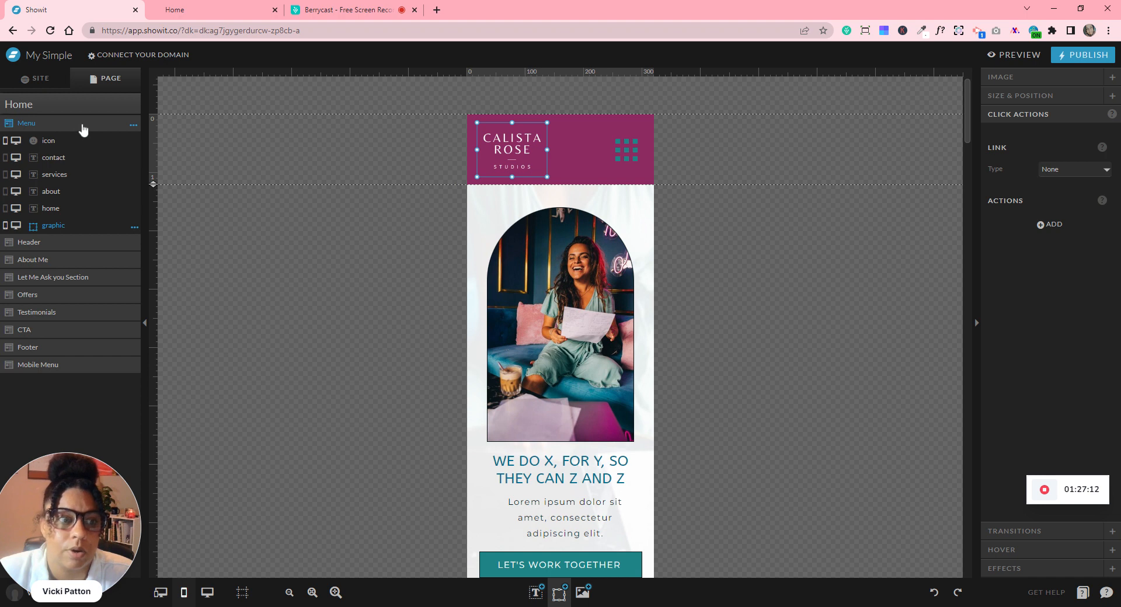
{"action": "left_click", "coordinate": [133, 125]}
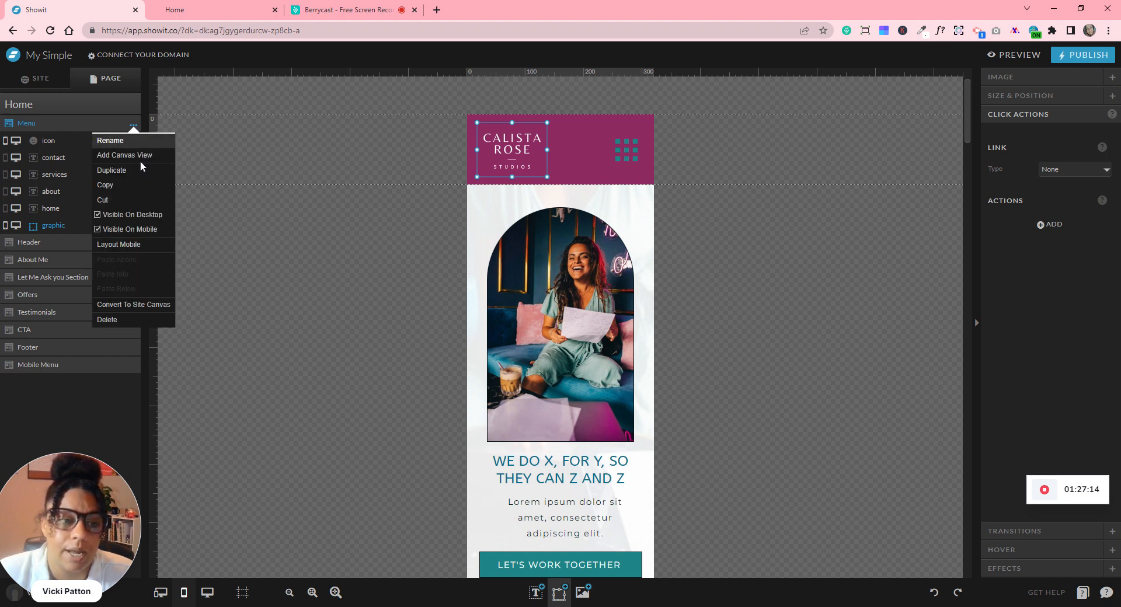
{"action": "left_click", "coordinate": [161, 307]}
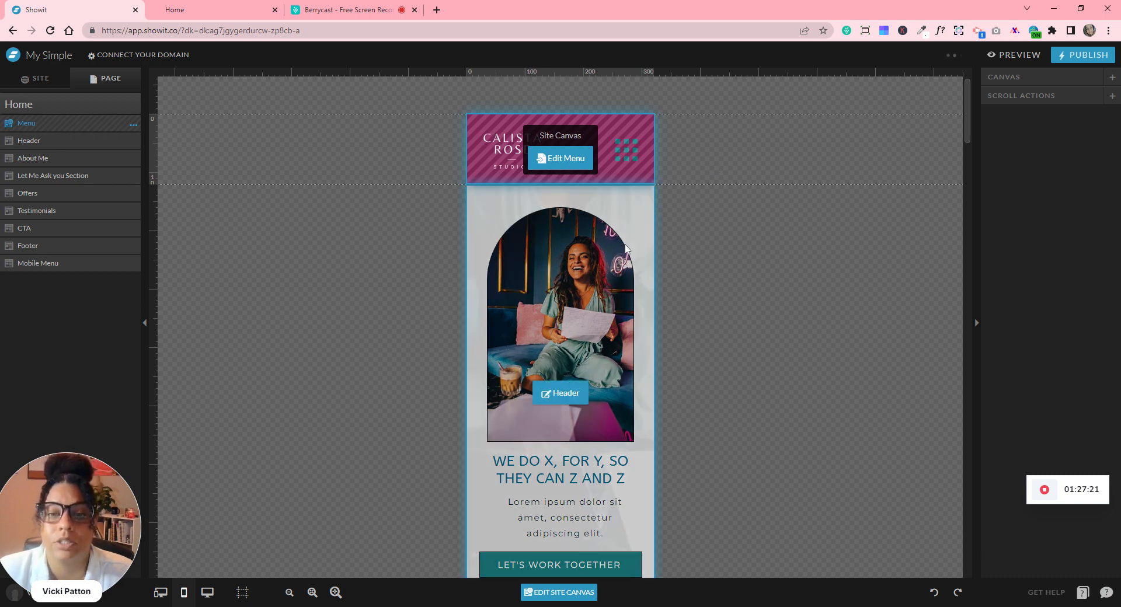
- Give the Menu's grid icon a Show Site Canvas click action, then return to the Home page
{"action": "left_click", "coordinate": [626, 248]}
{"action": "left_click", "coordinate": [586, 157]}
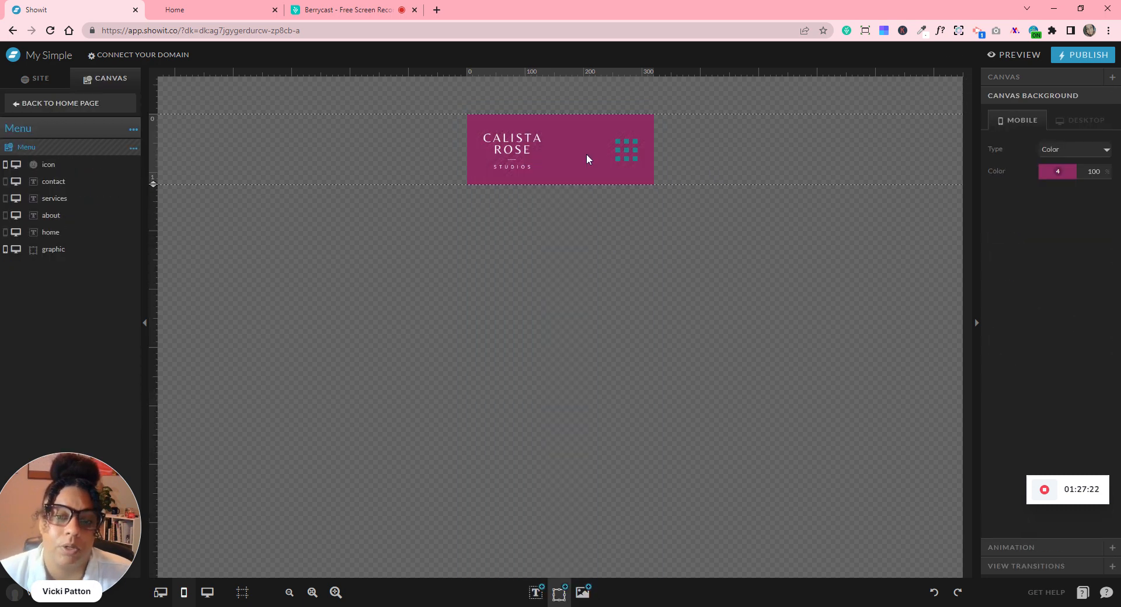
{"action": "left_click", "coordinate": [61, 103]}
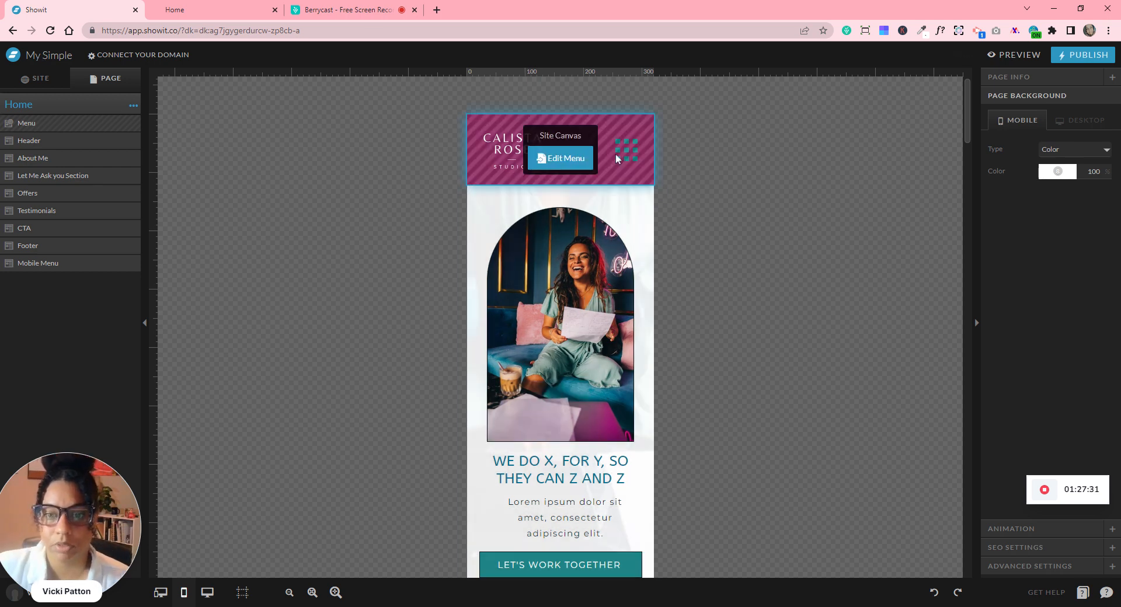
{"action": "double_click", "coordinate": [618, 155]}
{"action": "left_click", "coordinate": [627, 155]}
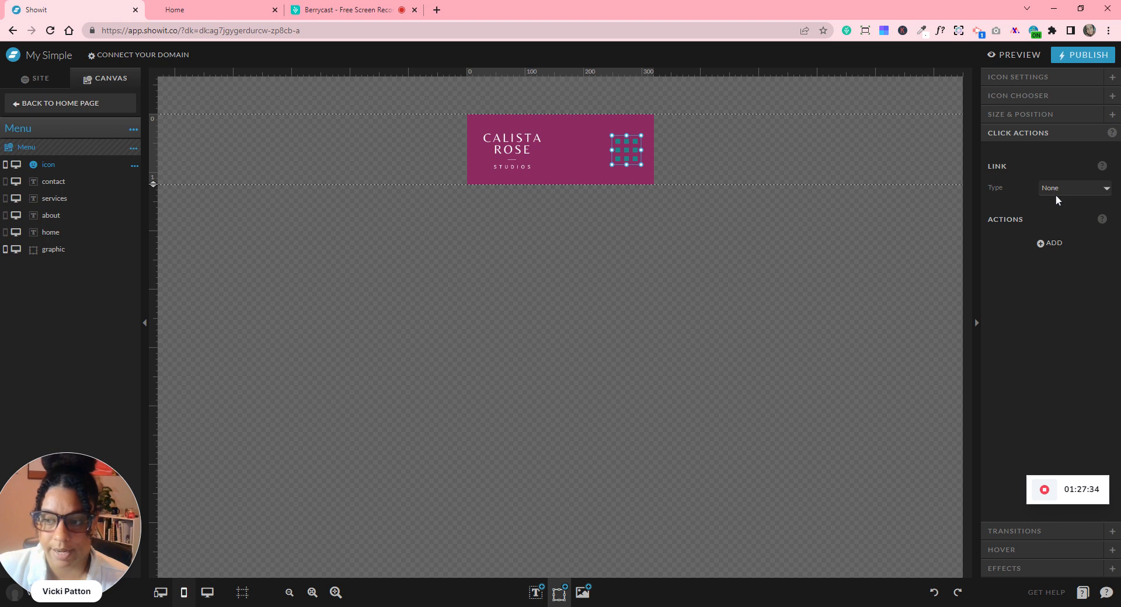
{"action": "left_click", "coordinate": [1054, 244]}
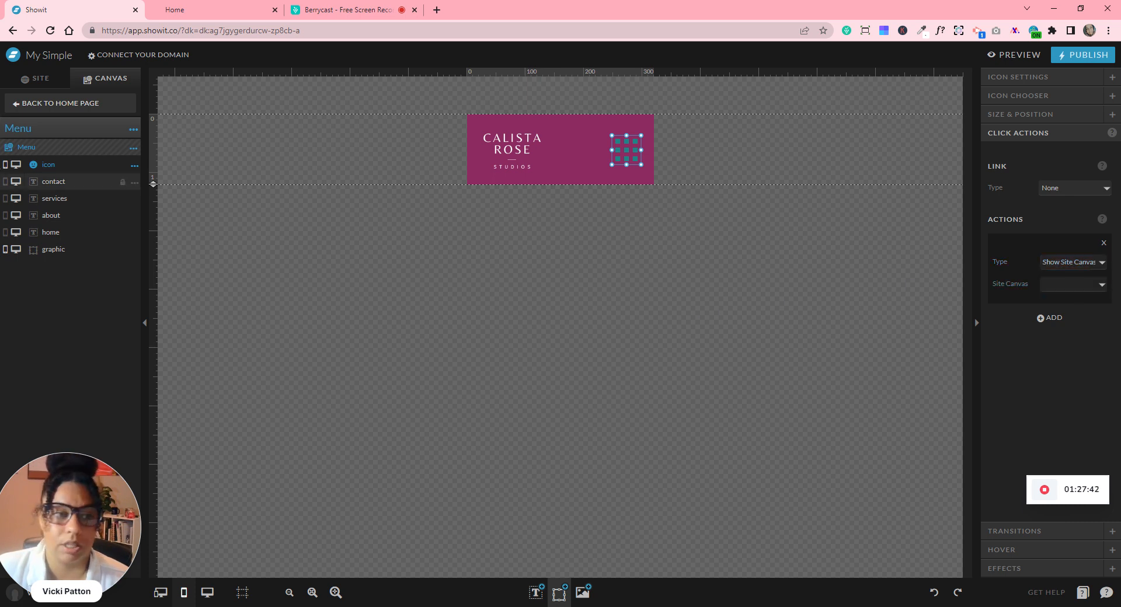
{"action": "left_click", "coordinate": [100, 106]}
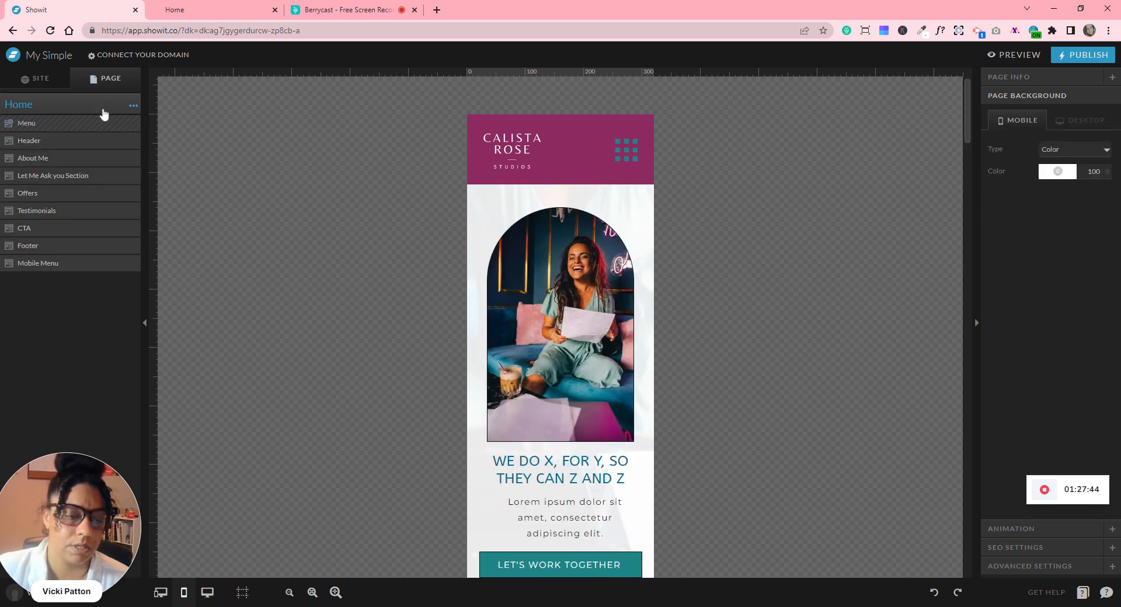
- Convert the Mobile Menu section into a site canvas
{"action": "left_click", "coordinate": [133, 264]}
{"action": "left_click", "coordinate": [134, 266]}
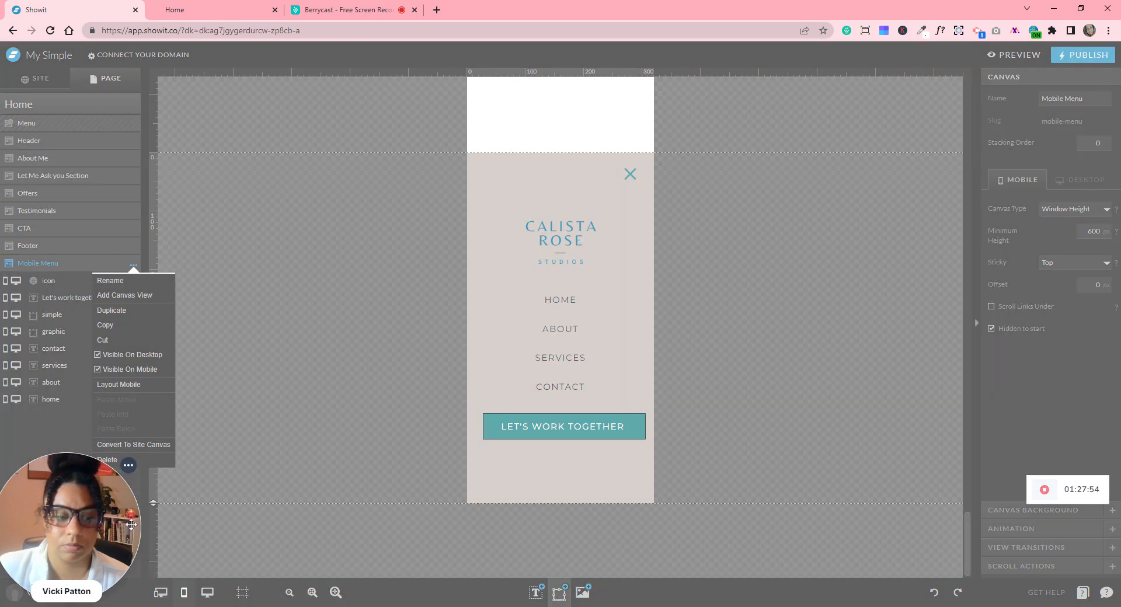
{"action": "left_click_drag", "start_coordinate": [98, 489], "coordinate": [333, 510]}
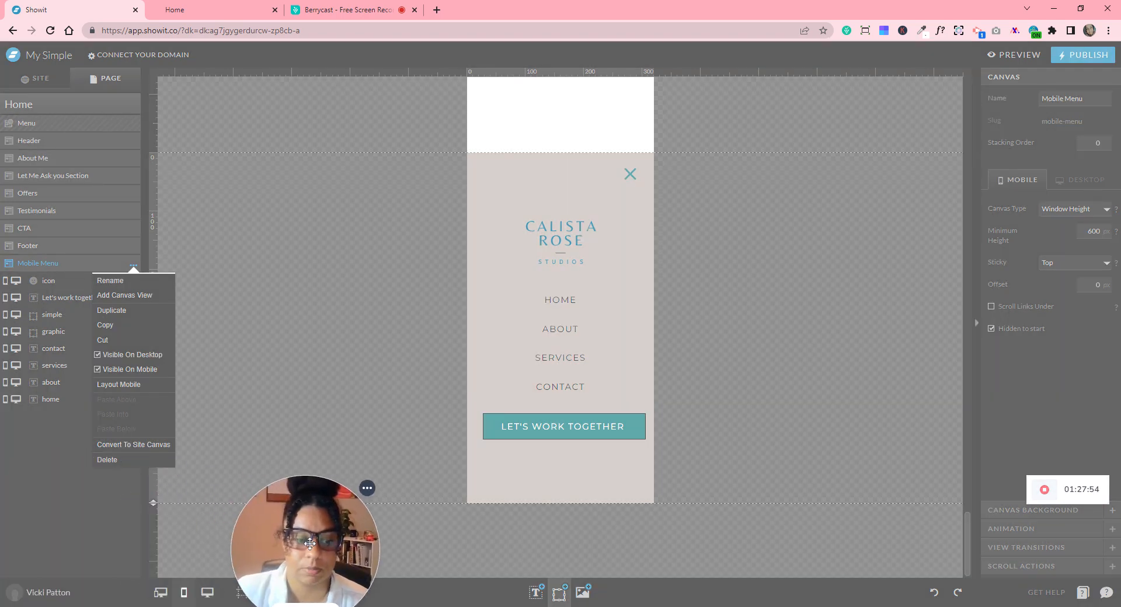
{"action": "left_click", "coordinate": [115, 445]}
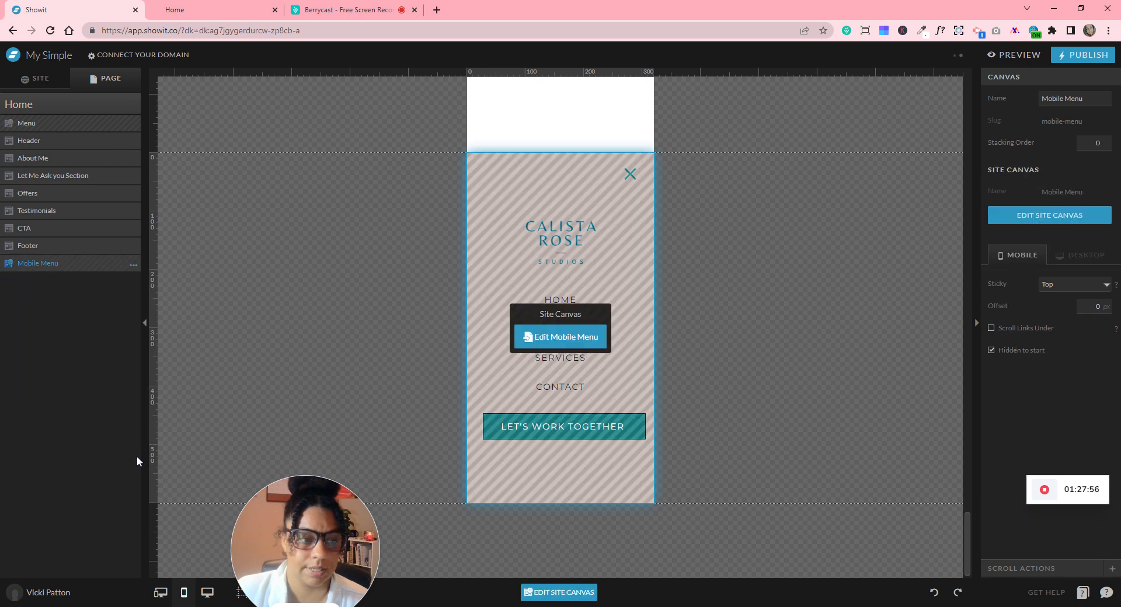
- Point the grid icon's Show Site Canvas action at the Mobile Menu canvas
{"action": "left_click", "coordinate": [83, 125]}
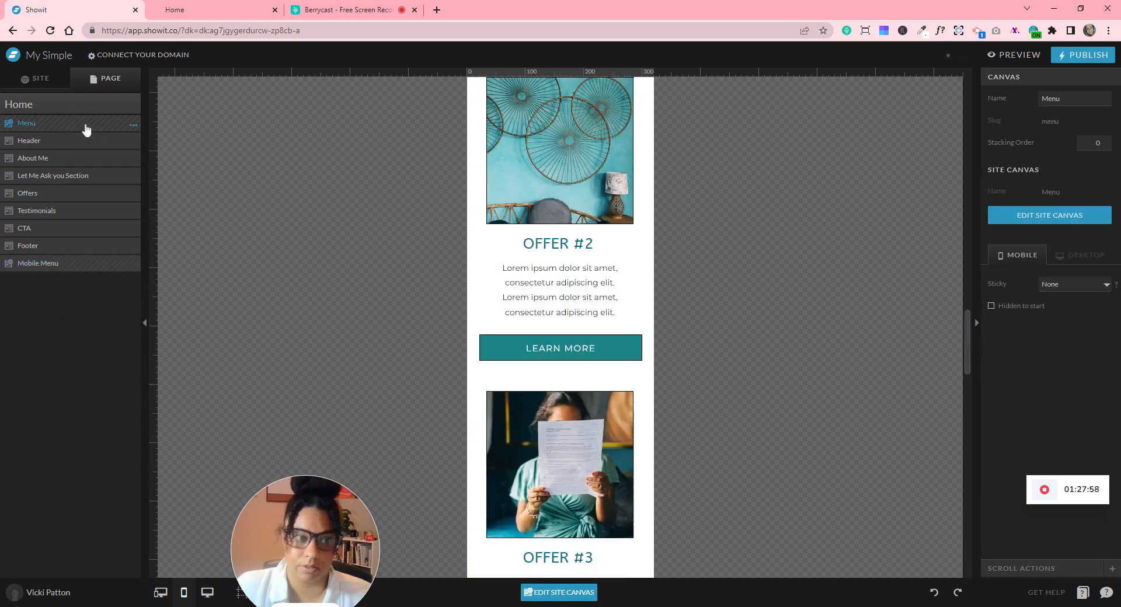
{"action": "left_click_drag", "start_coordinate": [306, 549], "coordinate": [110, 491]}
{"action": "left_click", "coordinate": [559, 158]}
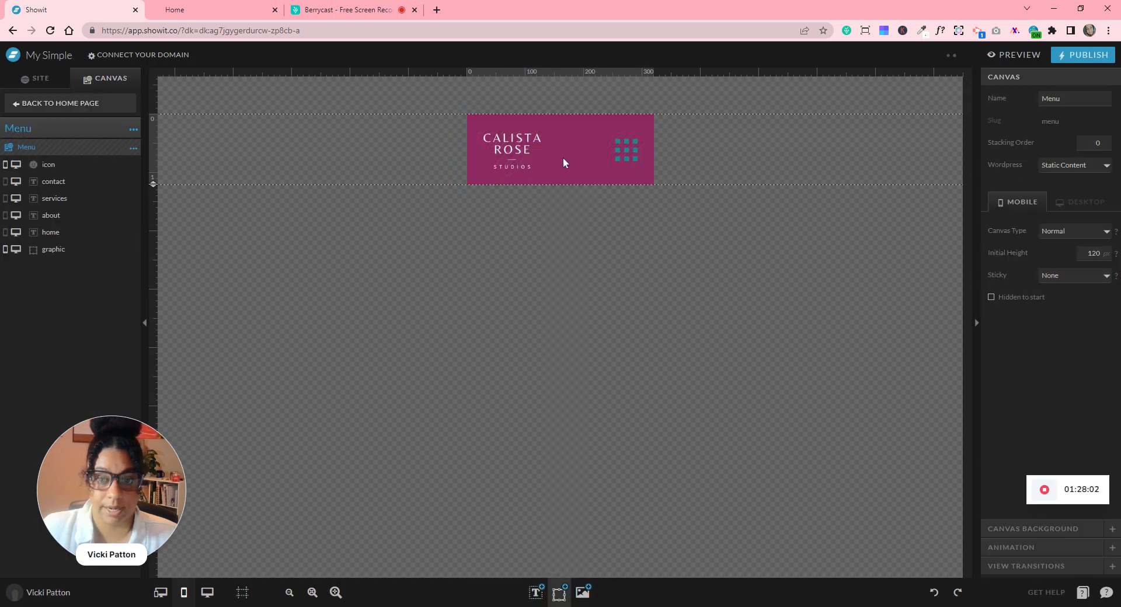
{"action": "left_click", "coordinate": [626, 156]}
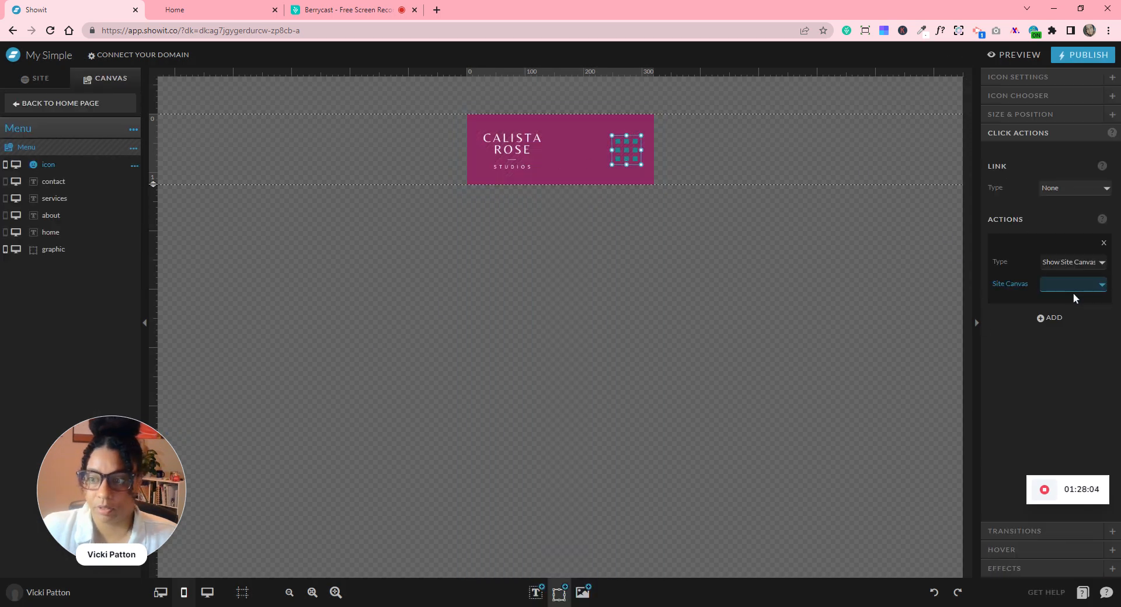
{"action": "left_click", "coordinate": [1083, 381]}
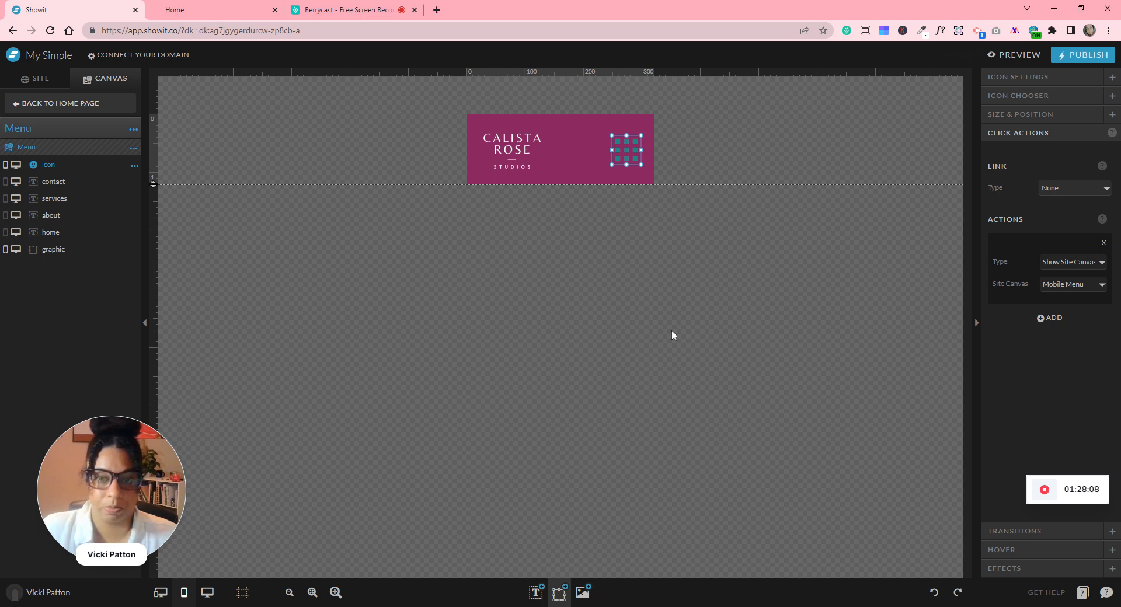
{"action": "left_click", "coordinate": [409, 160]}
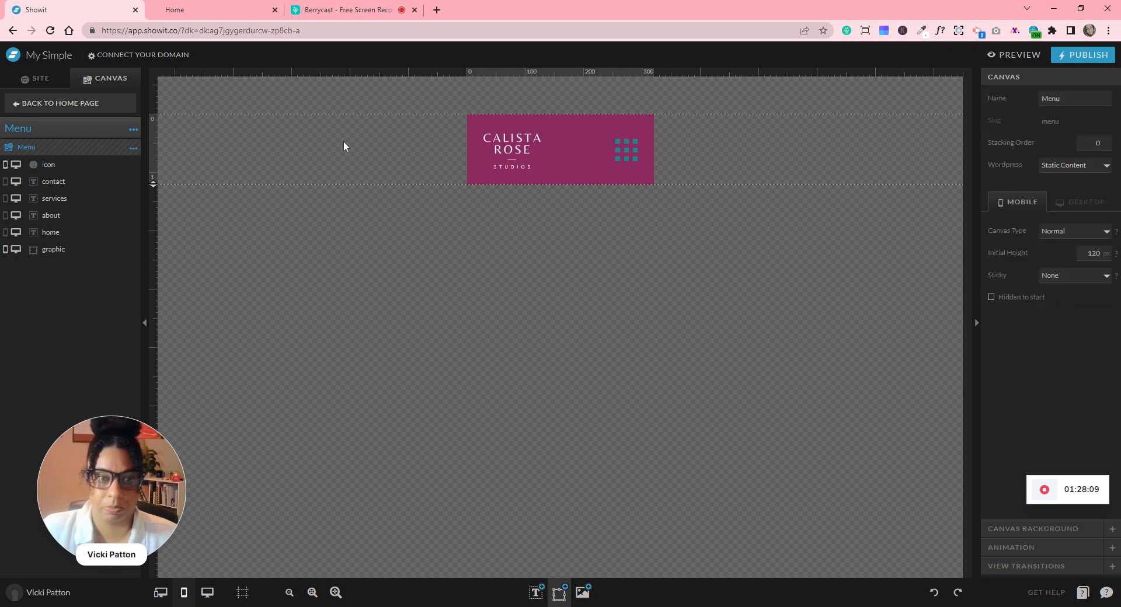
{"action": "left_click", "coordinate": [65, 103]}
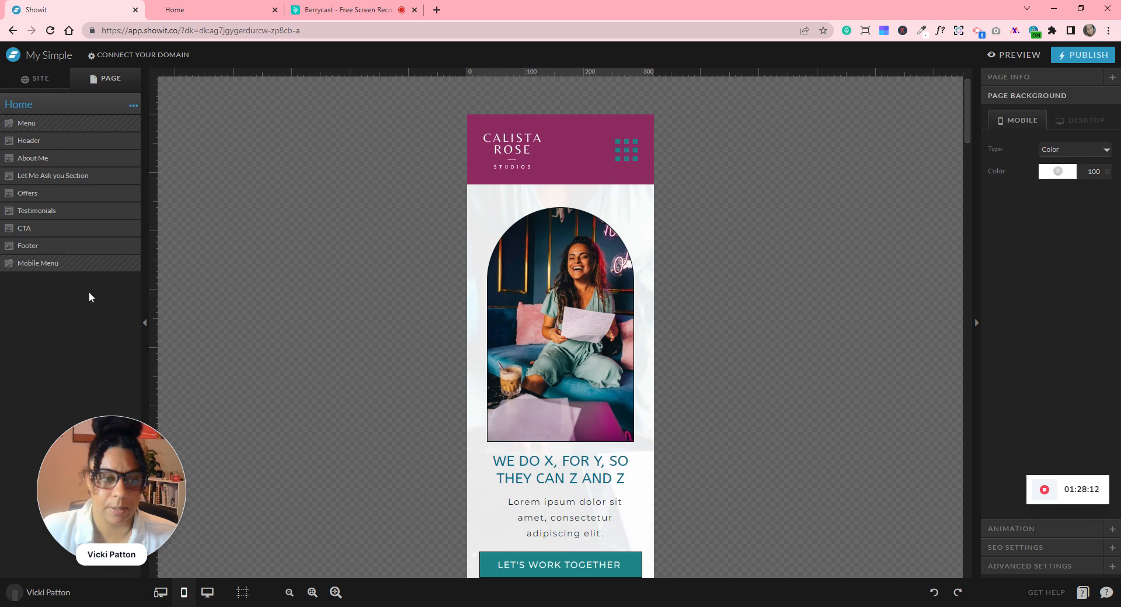
{"action": "left_click", "coordinate": [68, 269]}
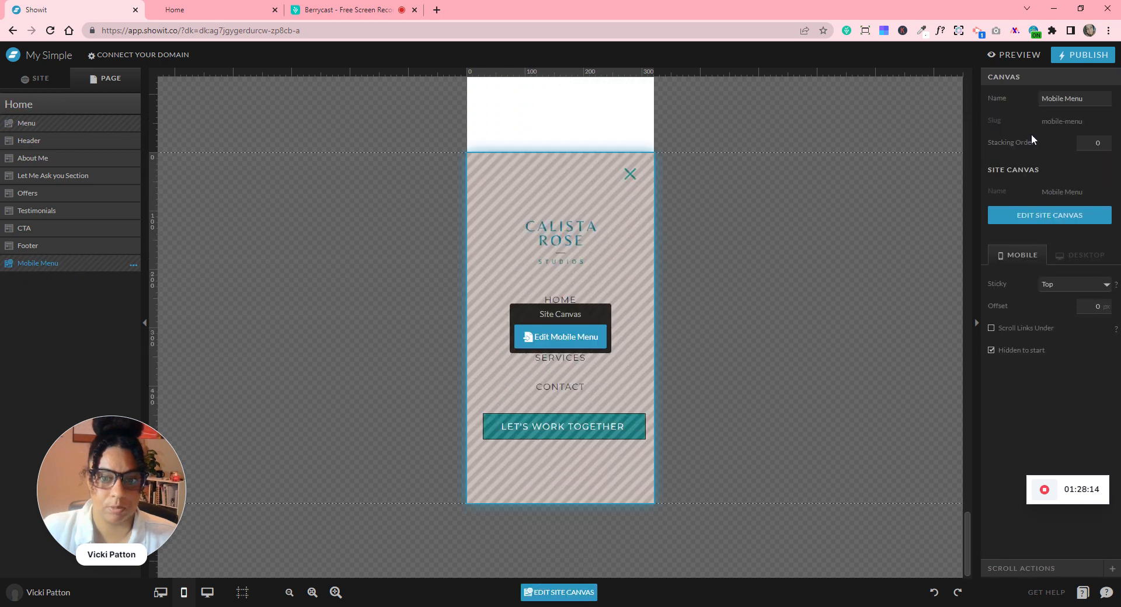
- Set the Mobile Menu canvas's stacking order to 10, then open it for editing
{"action": "double_click", "coordinate": [1097, 143]}
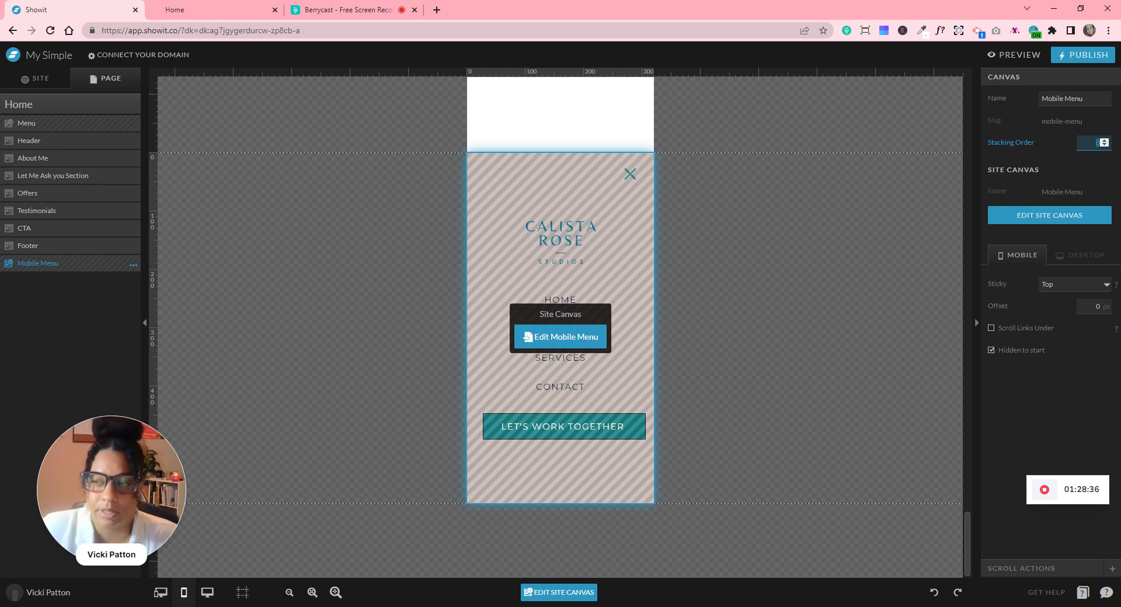
{"action": "left_click", "coordinate": [1103, 141]}
{"action": "double_click", "coordinate": [1098, 143]}
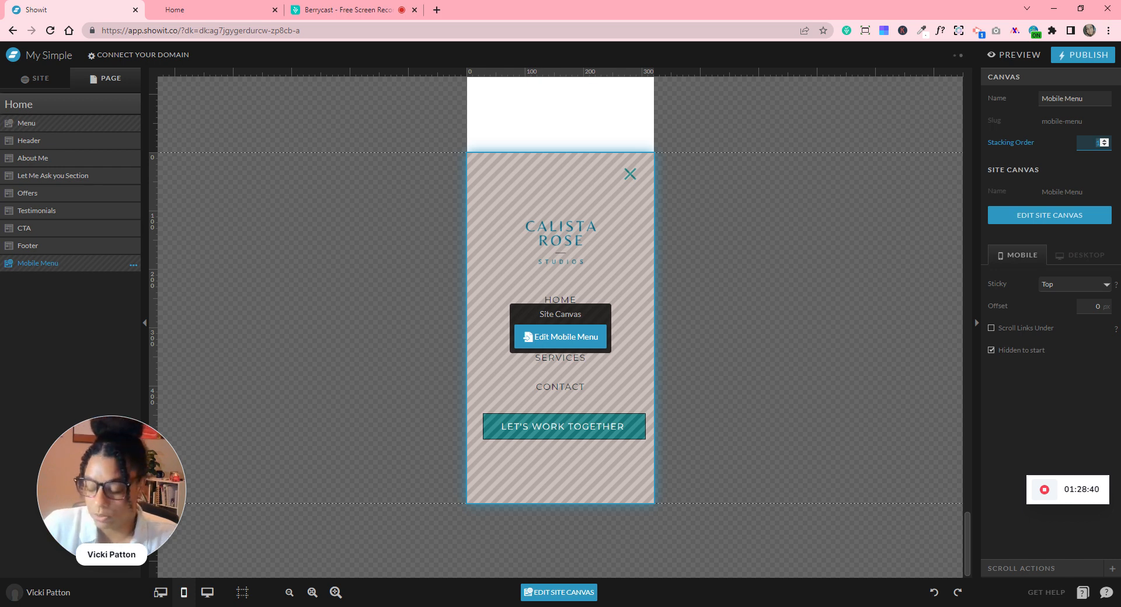
{"action": "left_click", "coordinate": [808, 232]}
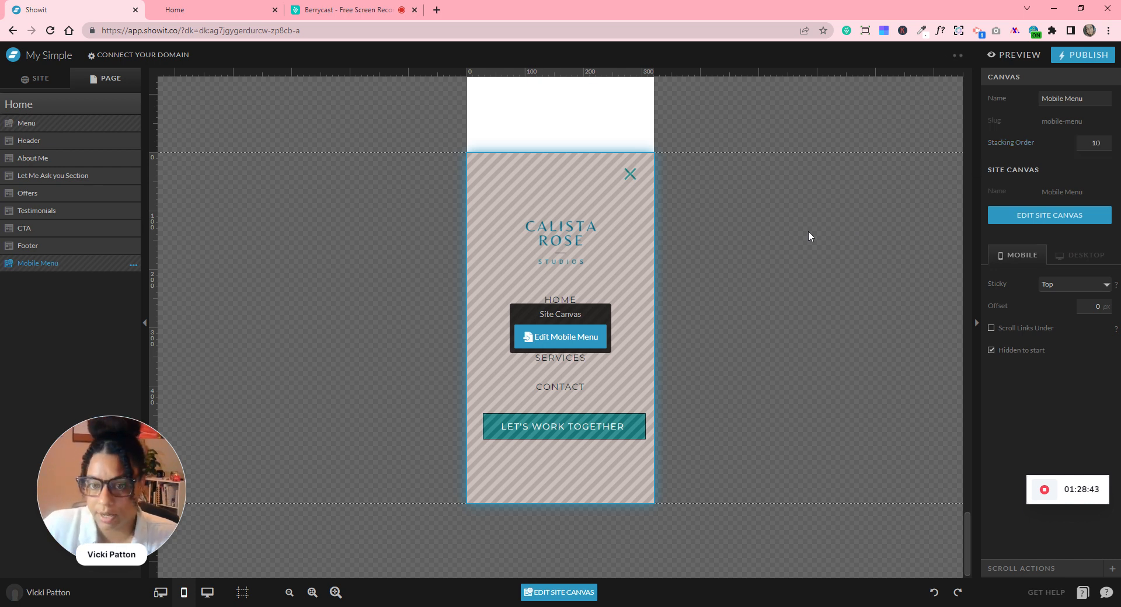
{"action": "left_click", "coordinate": [595, 342]}
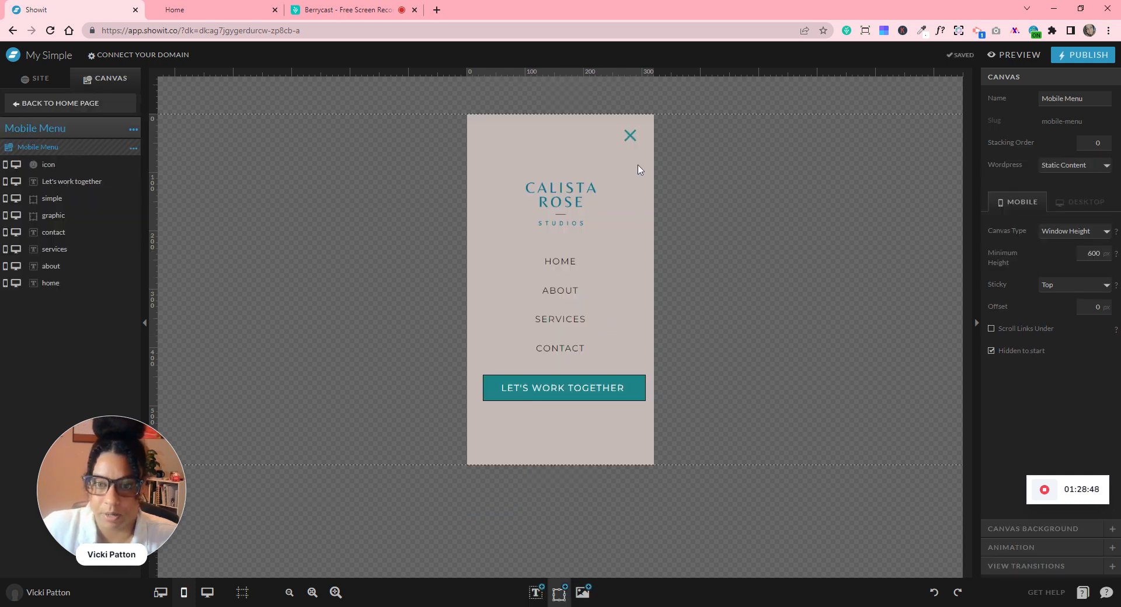
- Add a click action to the Mobile Menu's X close icon
{"action": "left_click", "coordinate": [634, 133]}
{"action": "left_click", "coordinate": [1053, 243]}
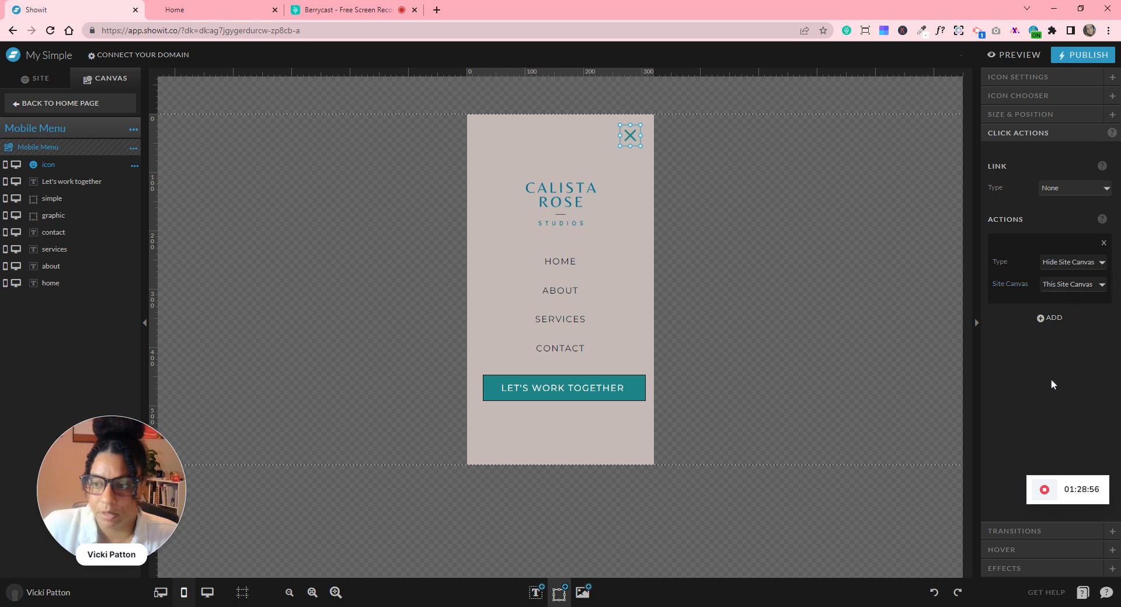
{"action": "left_click", "coordinate": [834, 356]}
- Add, then remove, a Show Site Canvas action on the CALISTA ROSE logo
{"action": "left_click", "coordinate": [562, 231]}
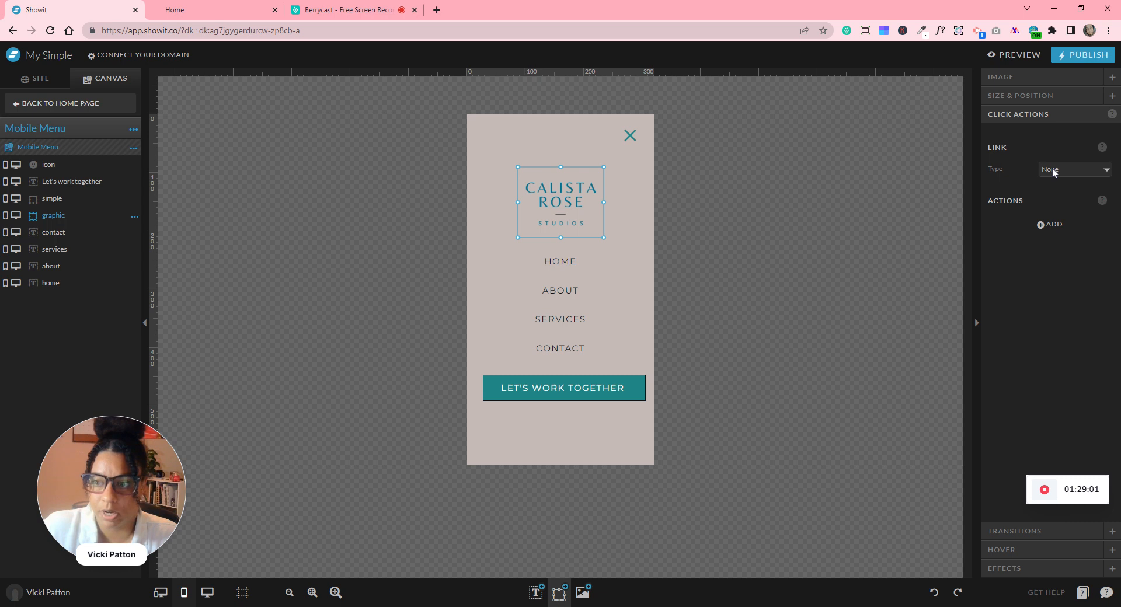
{"action": "left_click", "coordinate": [1051, 225]}
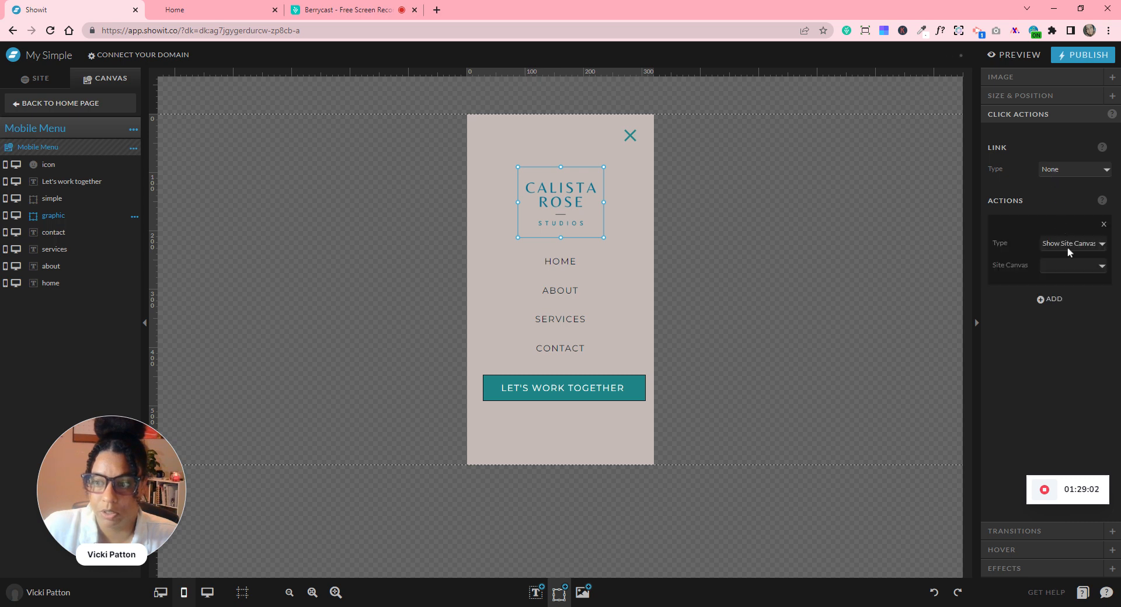
{"action": "left_click", "coordinate": [1071, 265]}
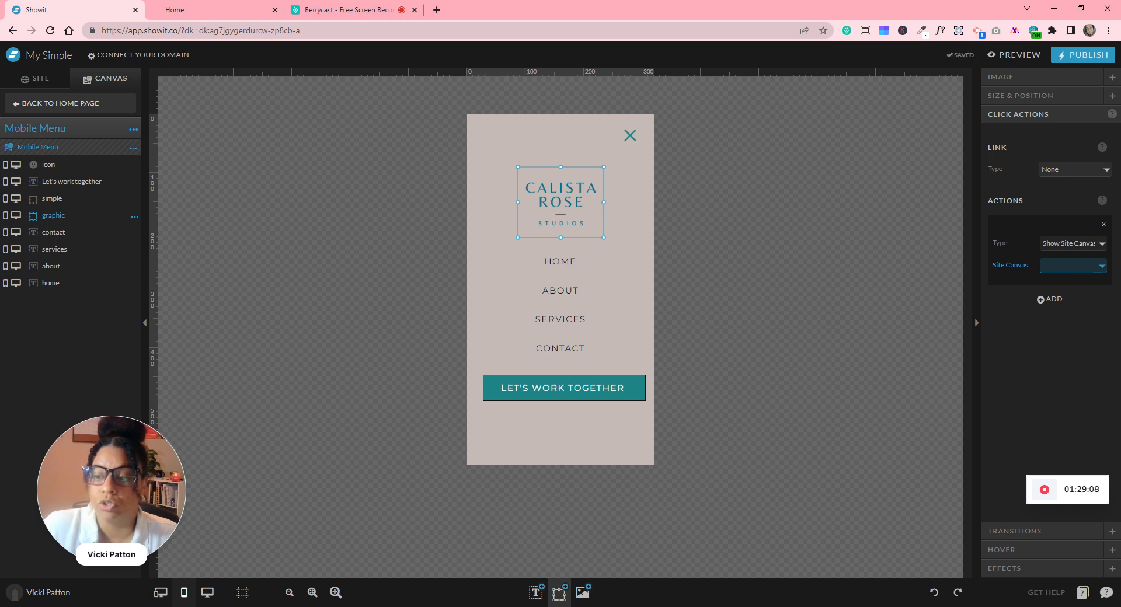
{"action": "left_click", "coordinate": [1058, 245]}
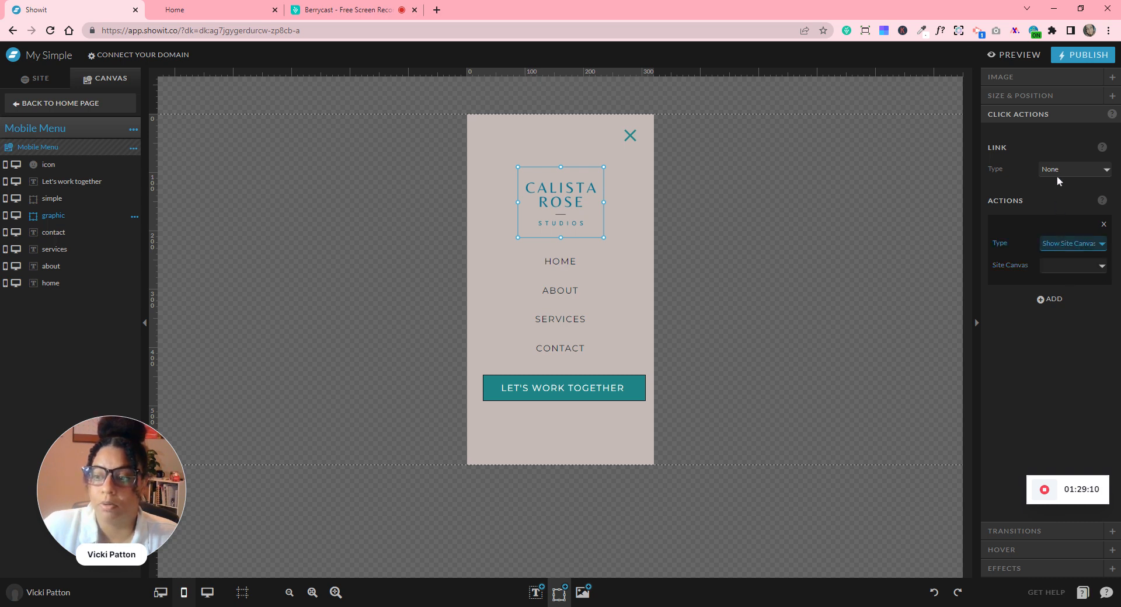
{"action": "left_click", "coordinate": [1103, 226]}
{"action": "left_click", "coordinate": [1103, 227]}
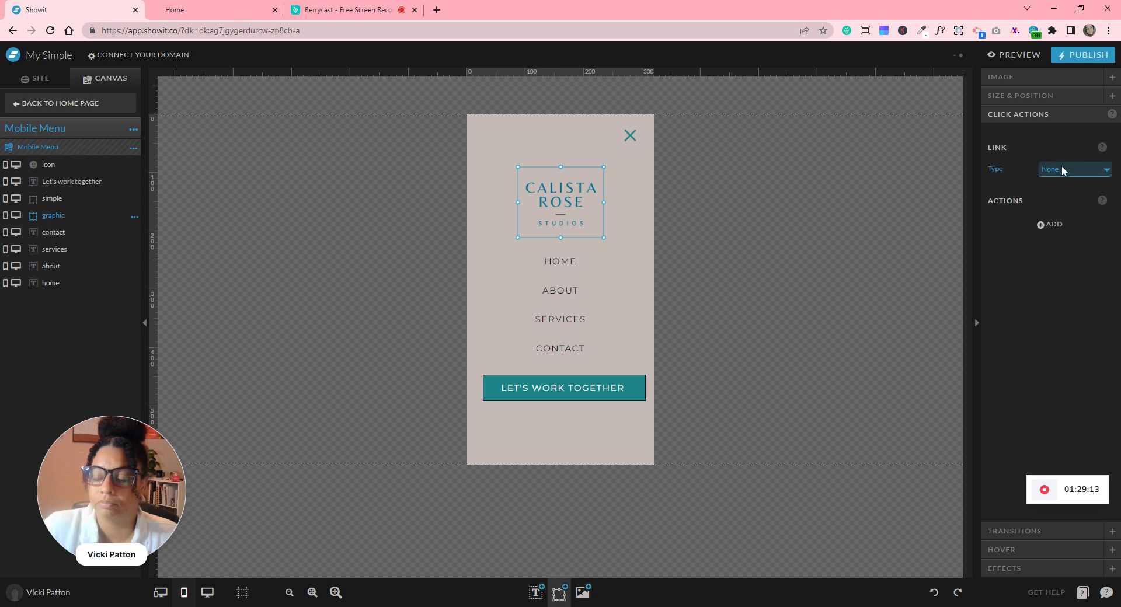
- Link the logo to the Home page and add a Hide Site Canvas (This Site Canvas) action
{"action": "left_click", "coordinate": [1072, 170]}
{"action": "left_click", "coordinate": [1069, 191]}
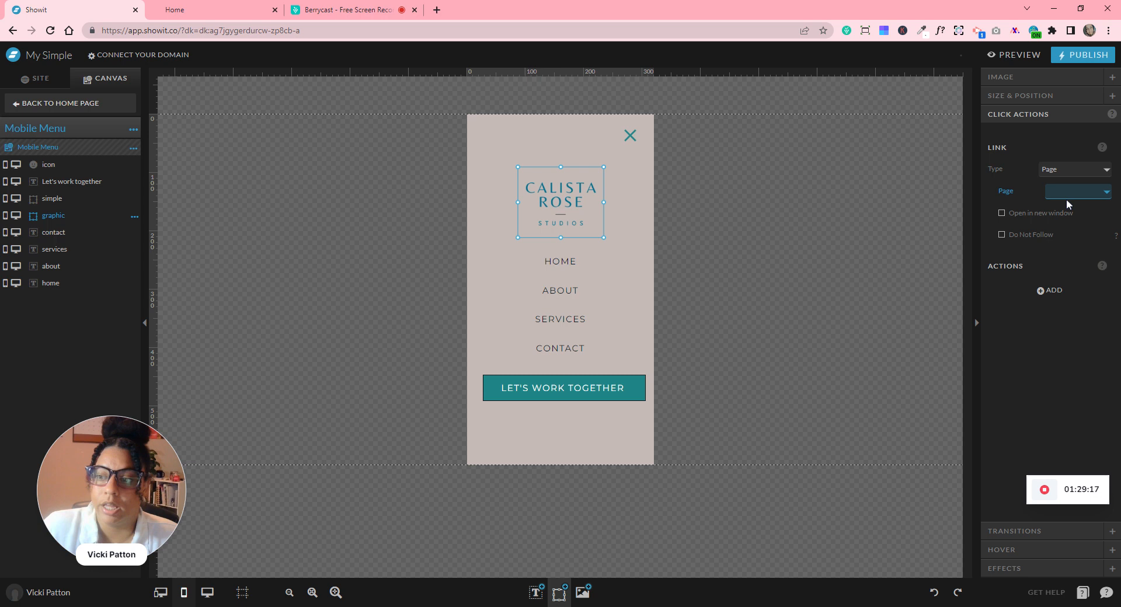
{"action": "left_click", "coordinate": [1066, 219]}
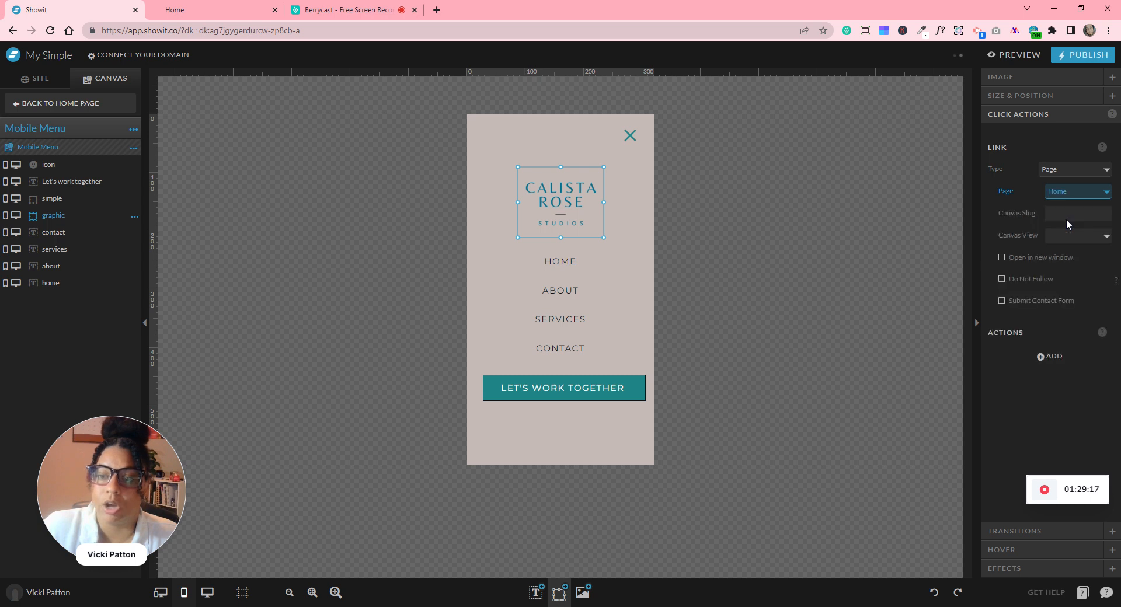
{"action": "left_click", "coordinate": [1058, 357]}
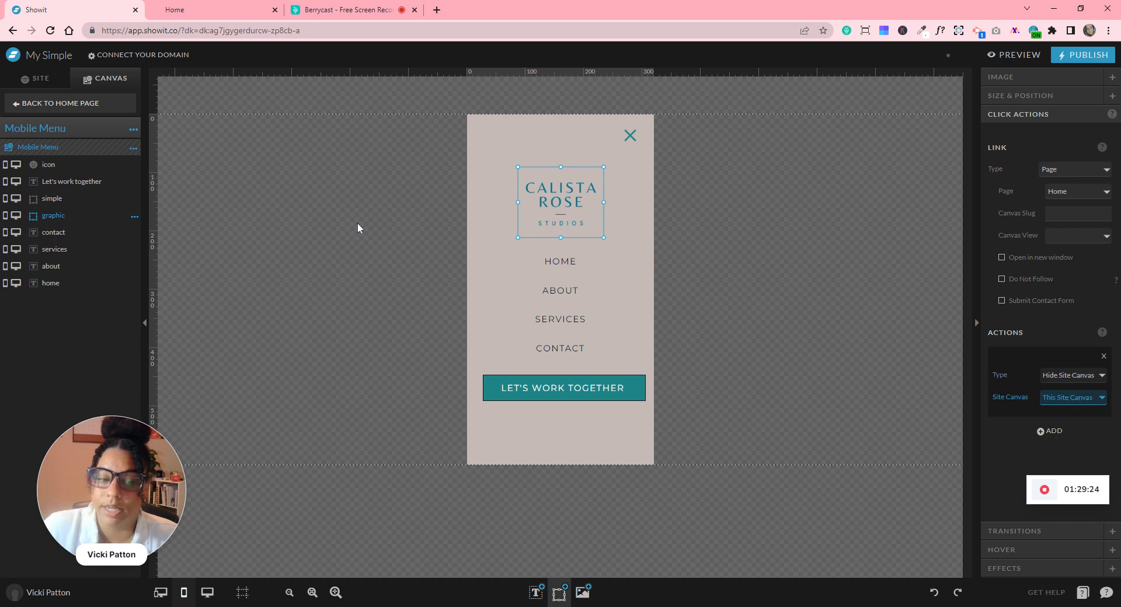
{"action": "left_click", "coordinate": [767, 313]}
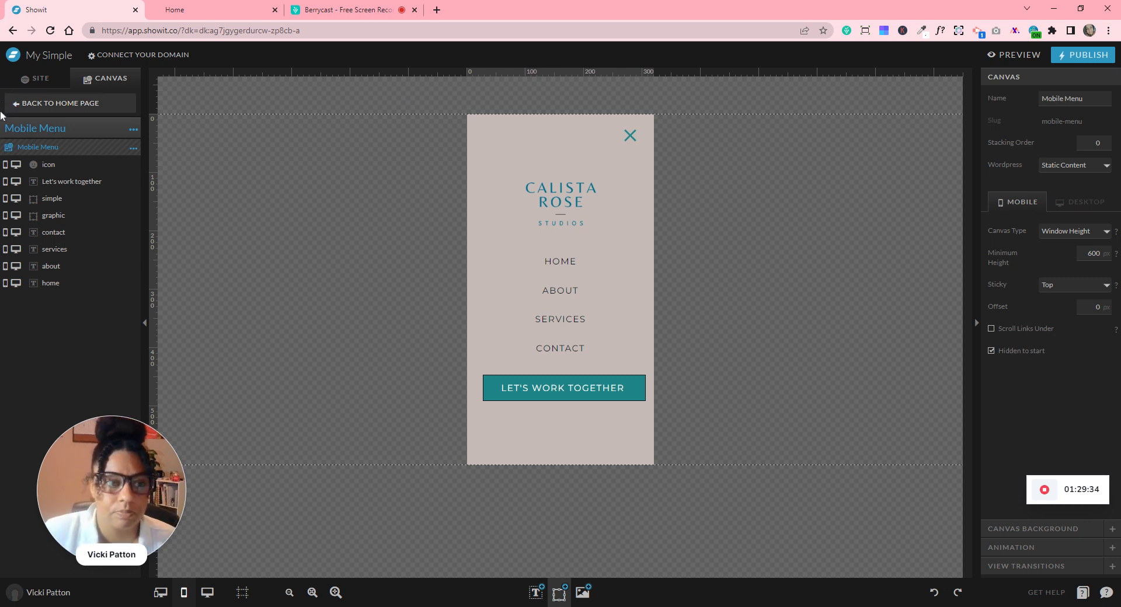
{"action": "left_click", "coordinate": [102, 109]}
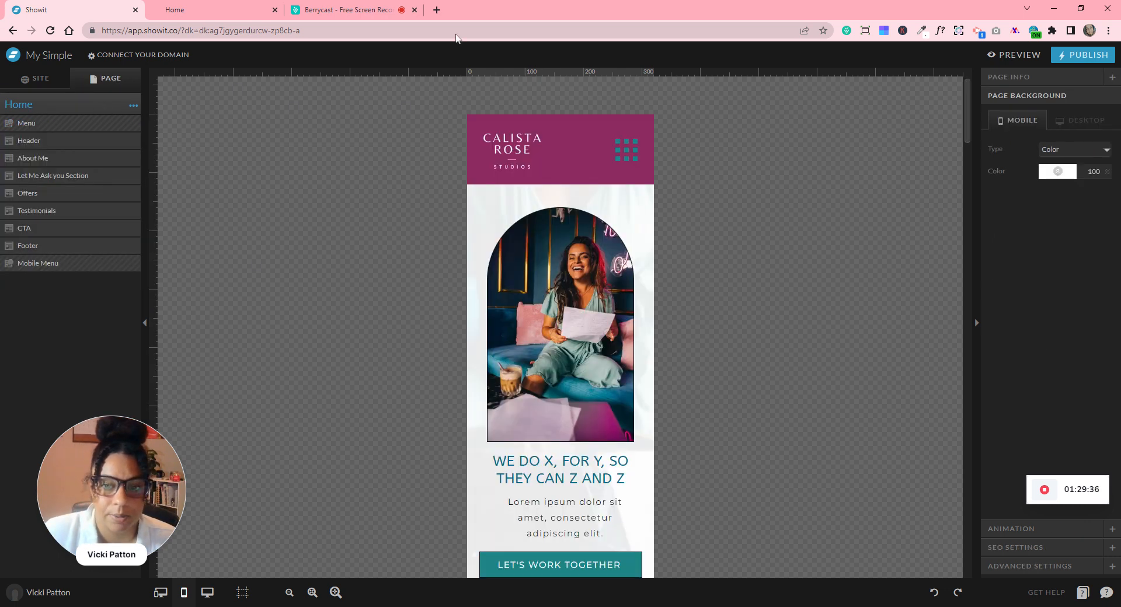
{"action": "left_click", "coordinate": [1020, 68]}
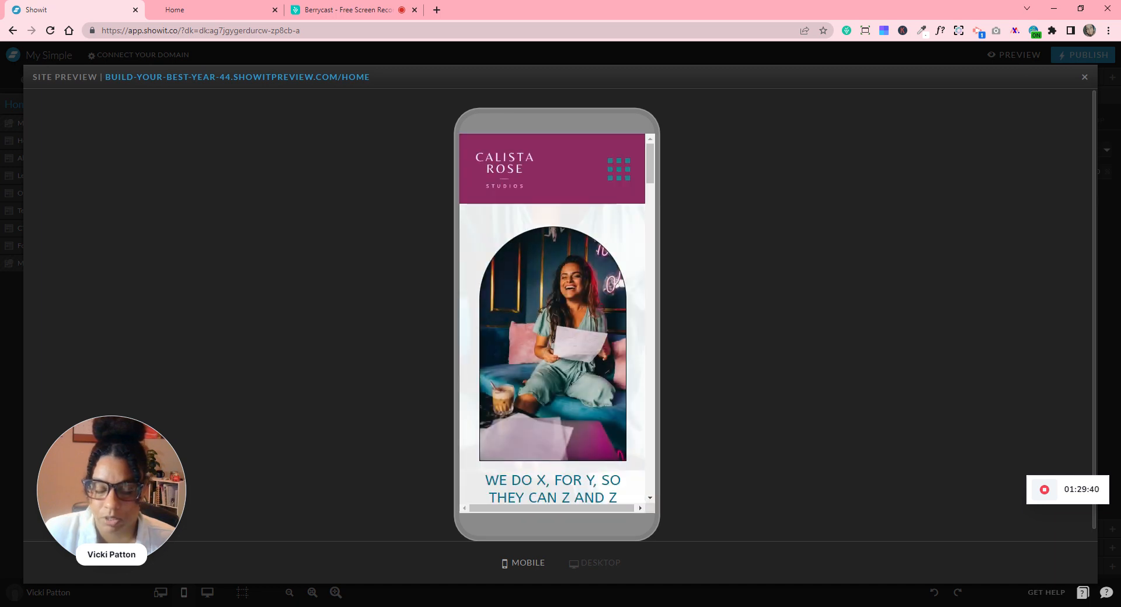
{"action": "left_click", "coordinate": [618, 173]}
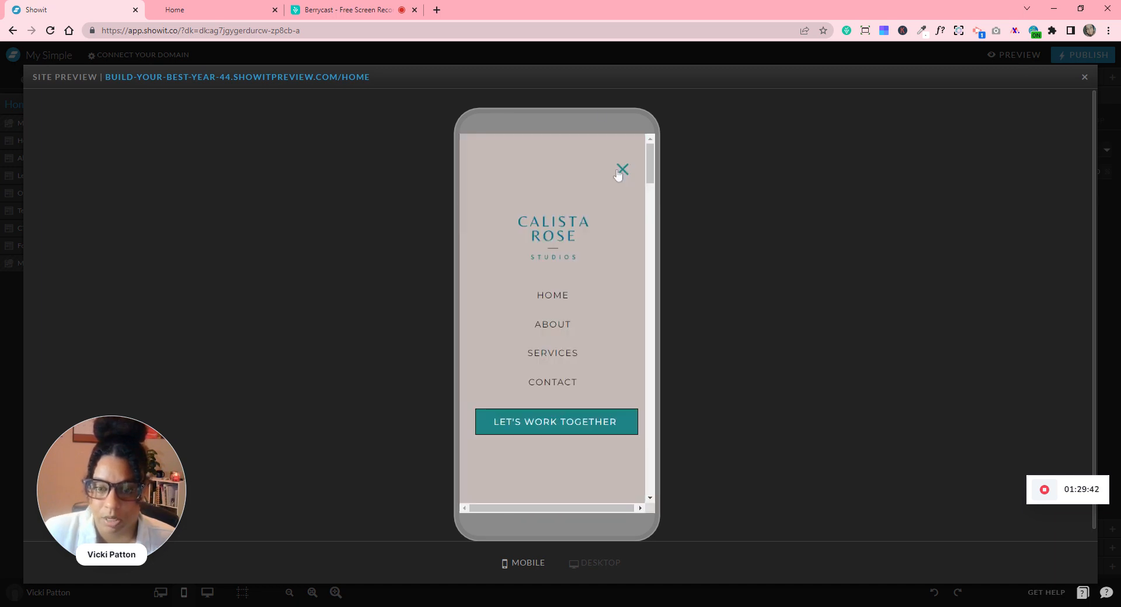
{"action": "left_click", "coordinate": [622, 173]}
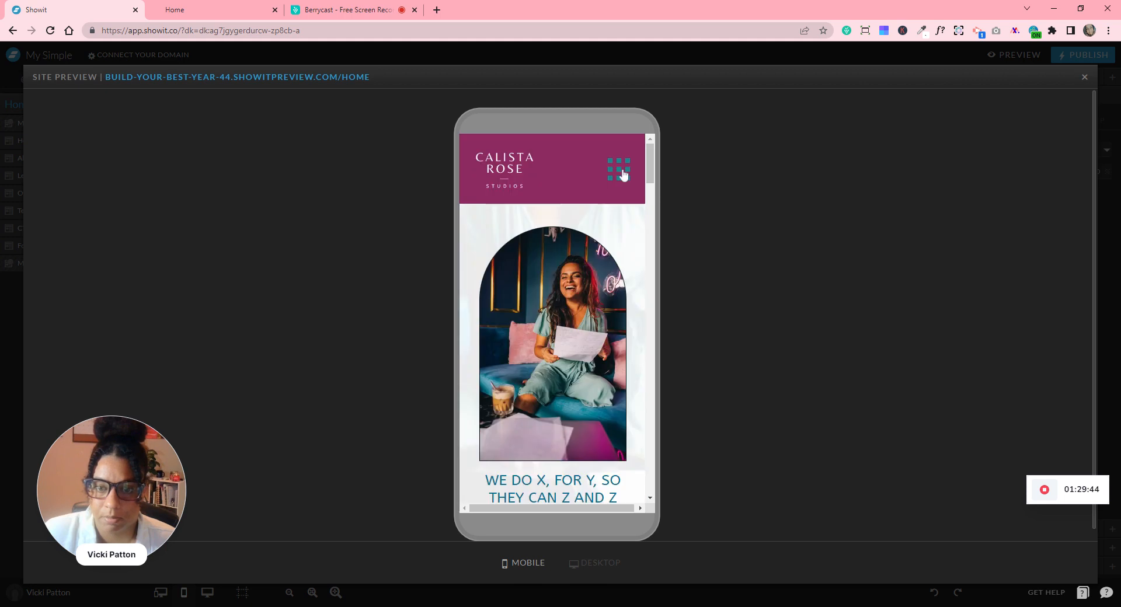
{"action": "left_click", "coordinate": [624, 174]}
{"action": "left_click", "coordinate": [623, 172]}
{"action": "left_click", "coordinate": [623, 174]}
{"action": "left_click", "coordinate": [567, 233]}
{"action": "left_click", "coordinate": [618, 174]}
{"action": "left_click", "coordinate": [619, 171]}
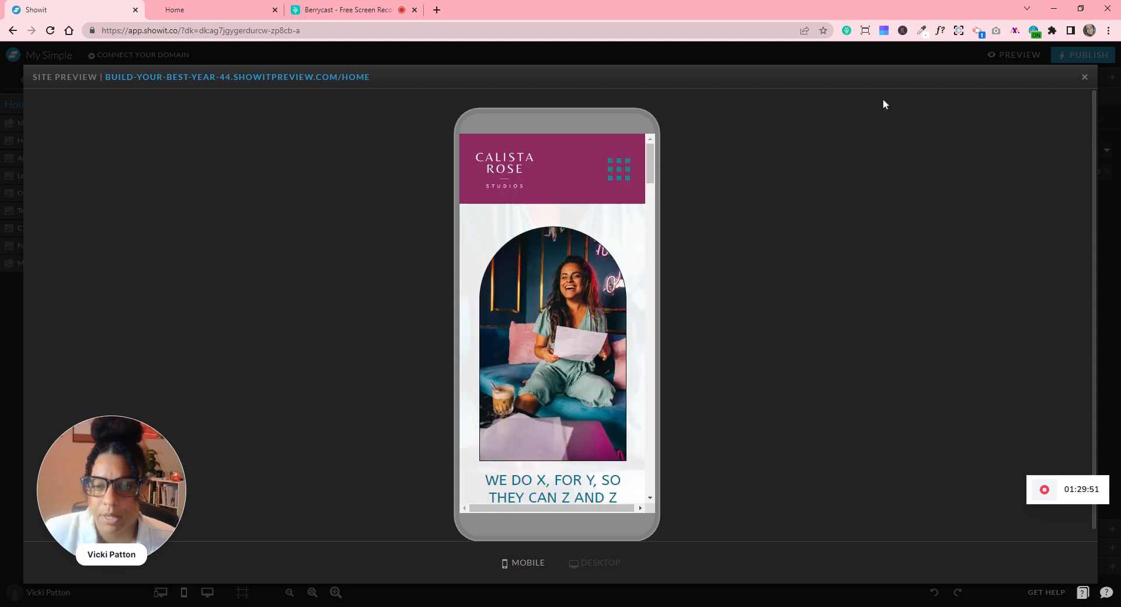
{"action": "left_click", "coordinate": [1083, 77]}
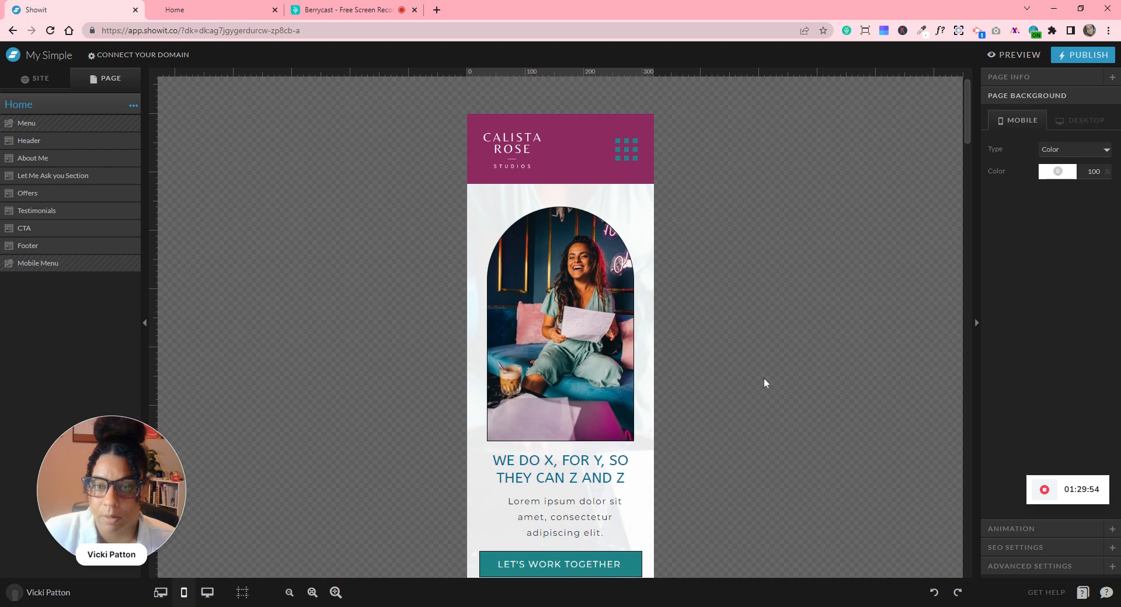
- Scroll to the page bottom and open the Mobile Menu canvas for editing
{"action": "scroll", "coordinate": [764, 378], "scroll_direction": "down", "scroll_amount": 5}
{"action": "left_click_drag", "start_coordinate": [965, 157], "coordinate": [979, 534]}
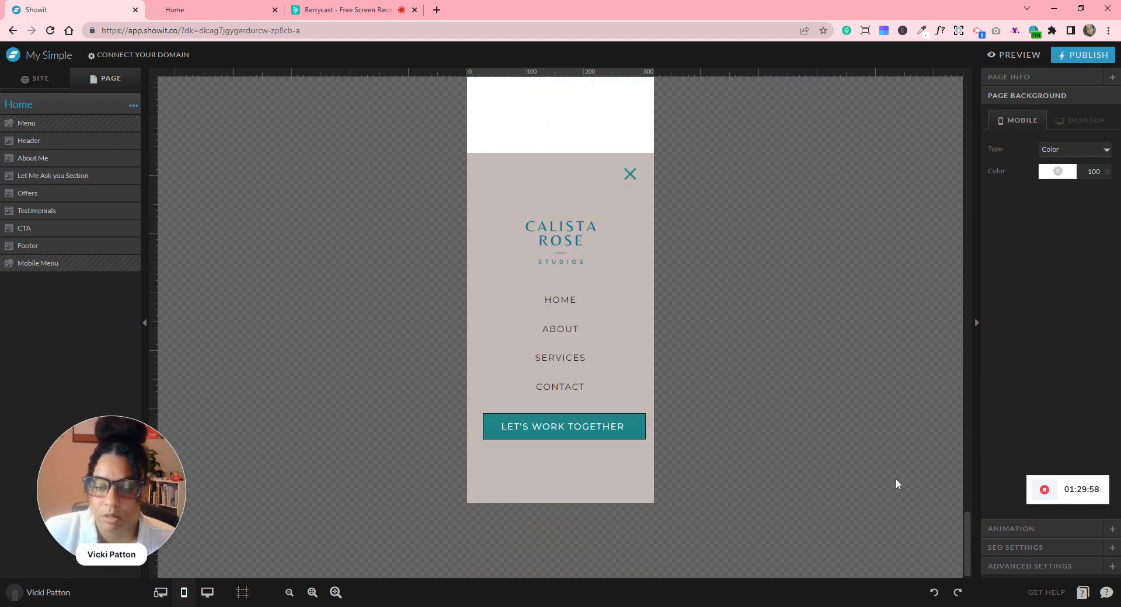
{"action": "left_click", "coordinate": [570, 334]}
{"action": "left_click", "coordinate": [569, 335]}
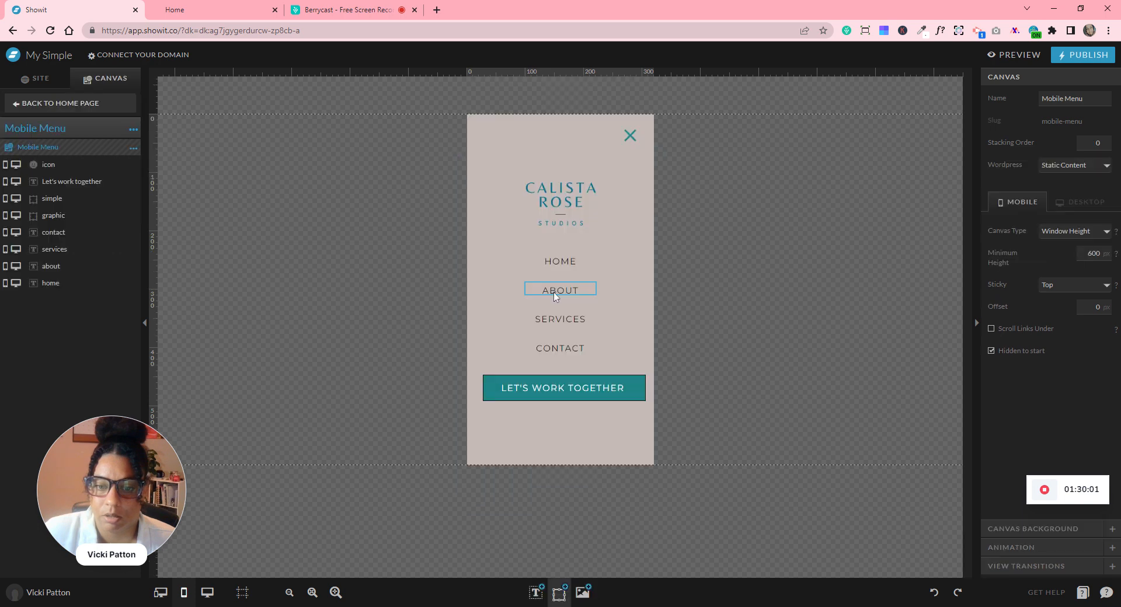
- Set the ABOUT item's link type to Canvas, then clear its canvas target
{"action": "left_click", "coordinate": [553, 262]}
{"action": "left_click", "coordinate": [560, 290]}
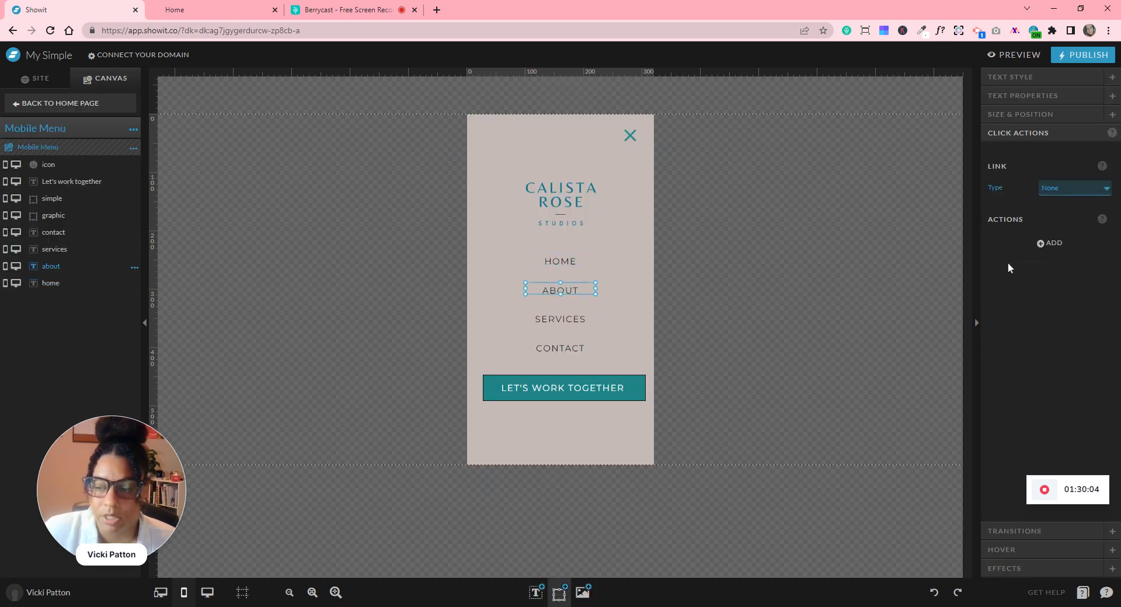
{"action": "left_click", "coordinate": [1067, 225]}
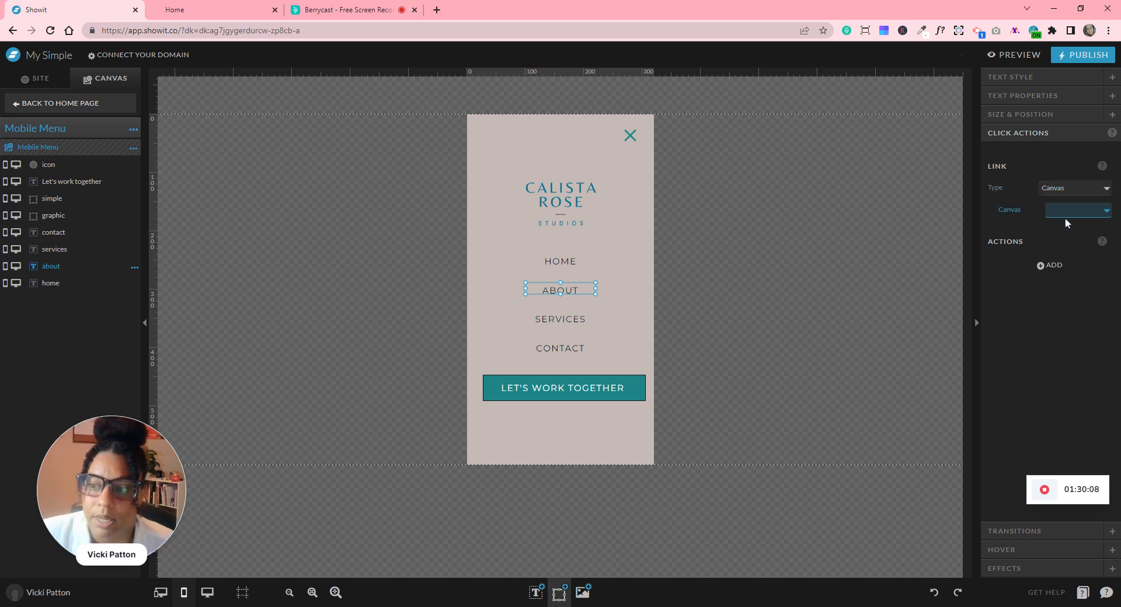
{"action": "left_click", "coordinate": [1071, 234]}
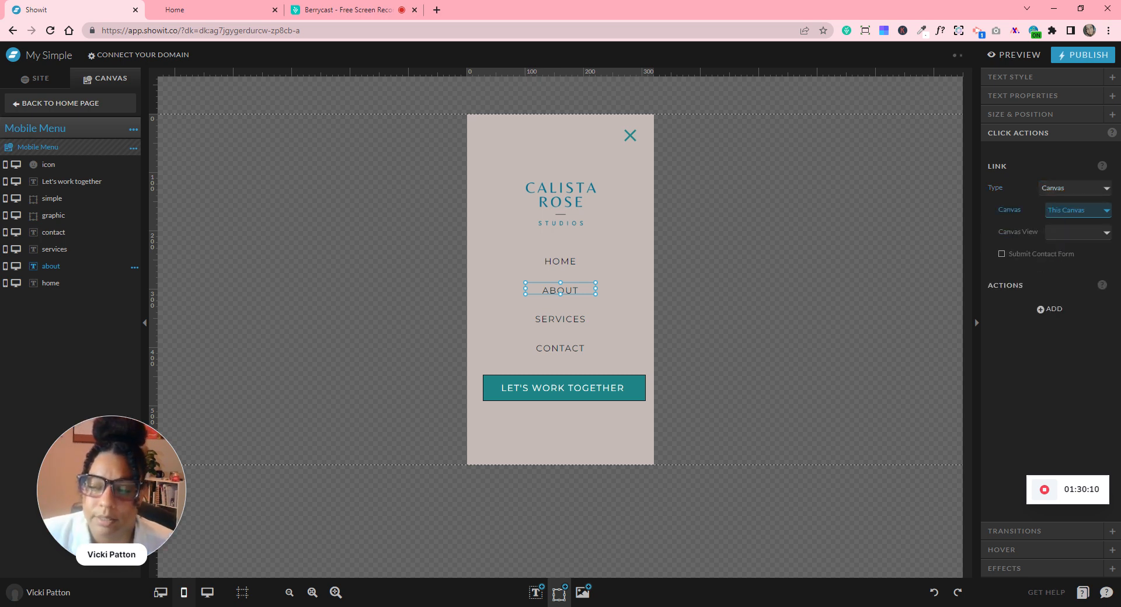
{"action": "left_click", "coordinate": [1066, 211]}
{"action": "left_click", "coordinate": [1068, 219]}
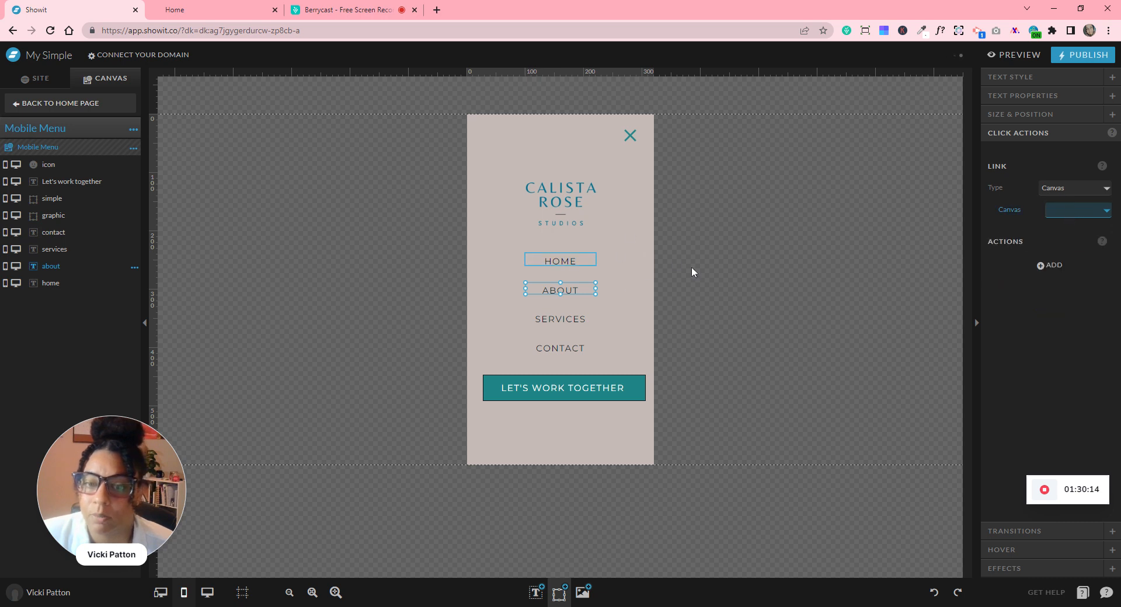
{"action": "left_click", "coordinate": [78, 105]}
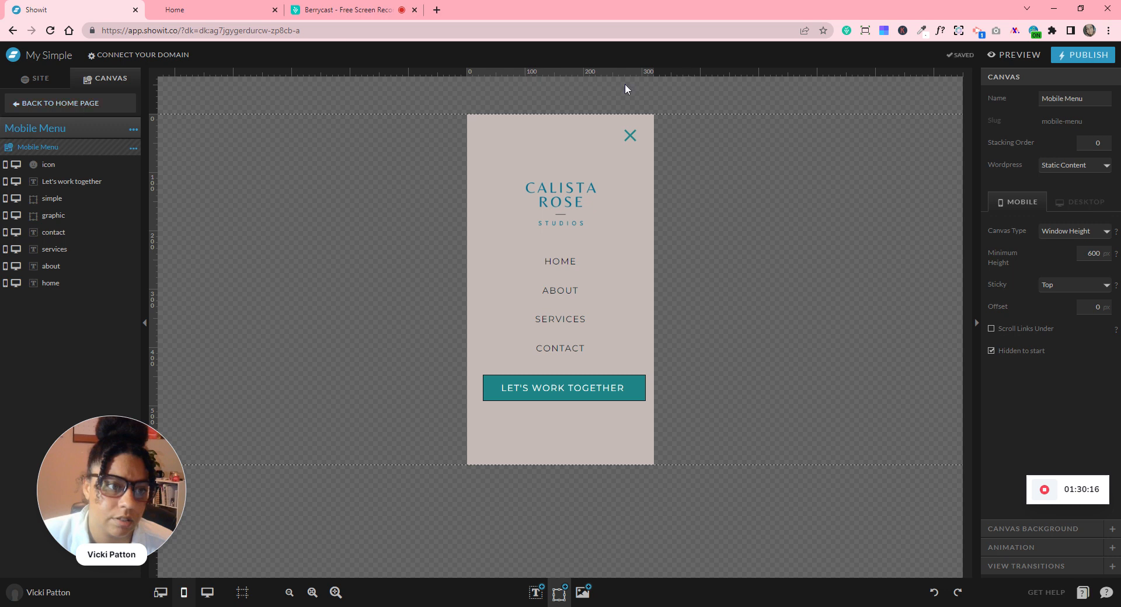
- Remove the HOME item's show-canvas action and set its link type to None
{"action": "left_click", "coordinate": [576, 263]}
{"action": "left_click", "coordinate": [1051, 244]}
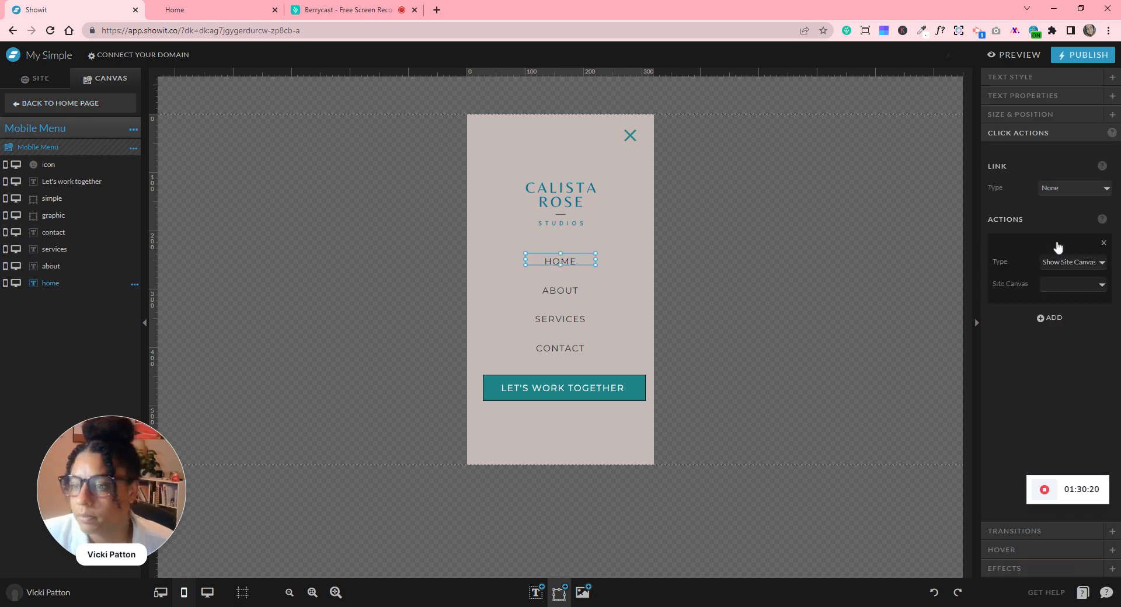
{"action": "left_click", "coordinate": [1066, 265]}
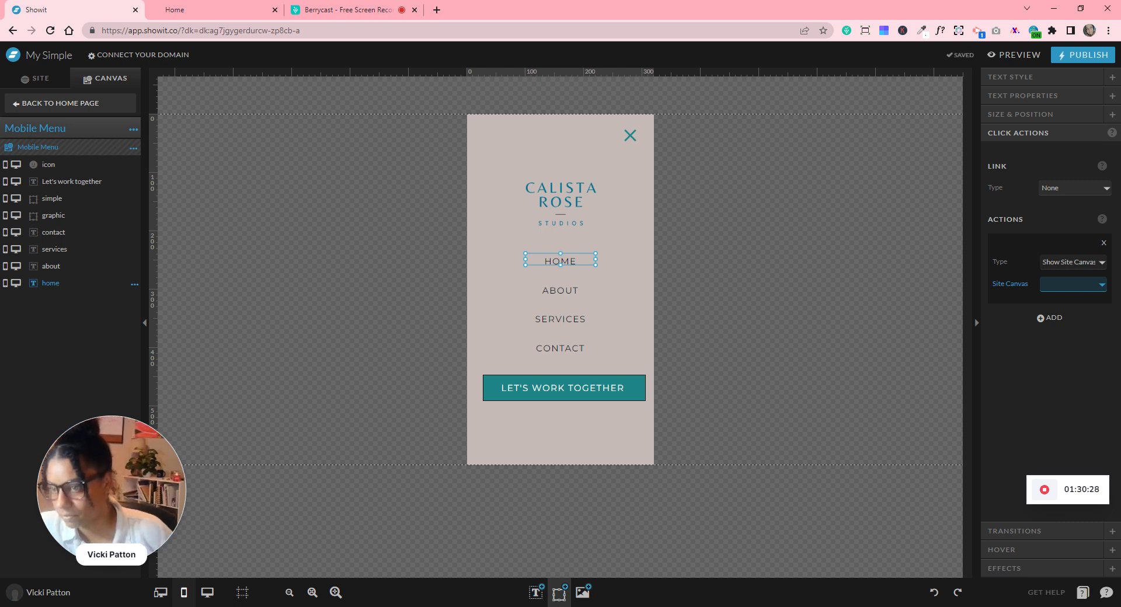
{"action": "left_click", "coordinate": [1071, 184]}
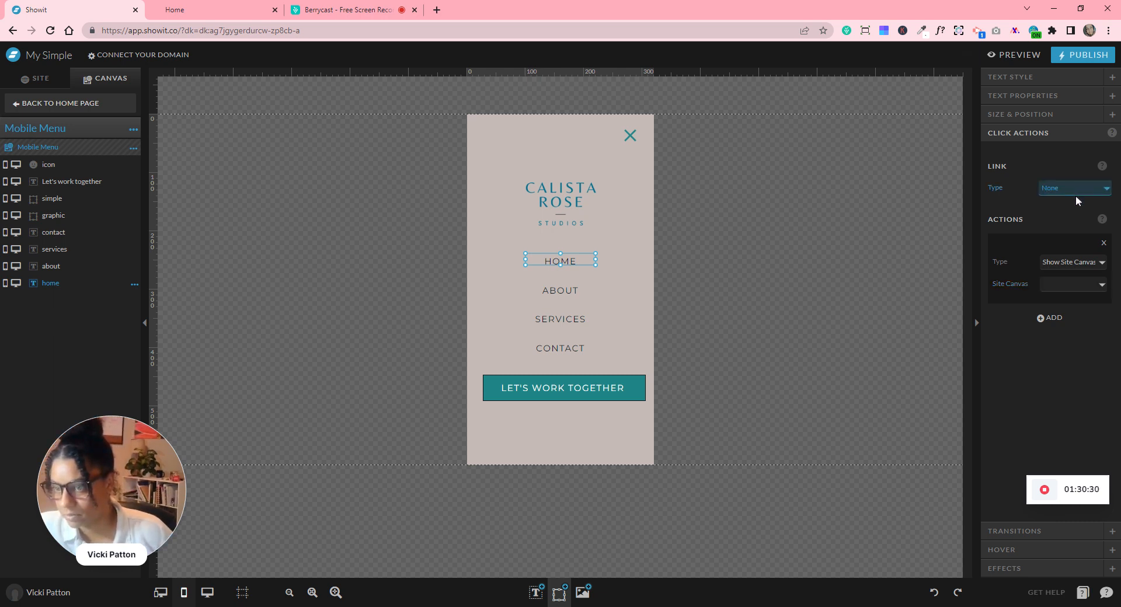
{"action": "left_click", "coordinate": [1073, 213]}
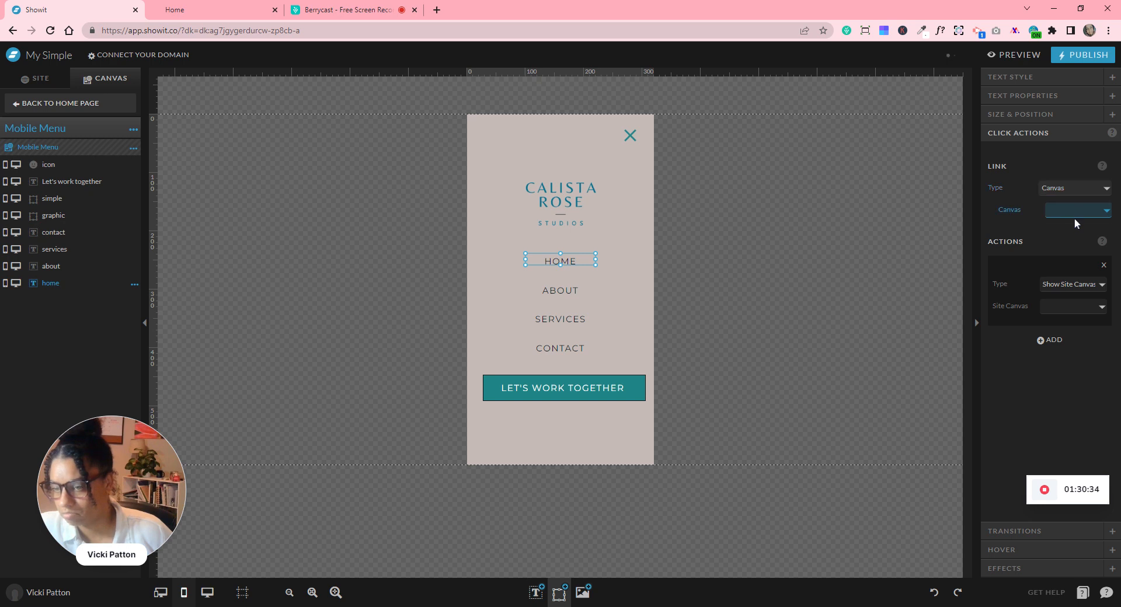
{"action": "left_click", "coordinate": [1103, 266]}
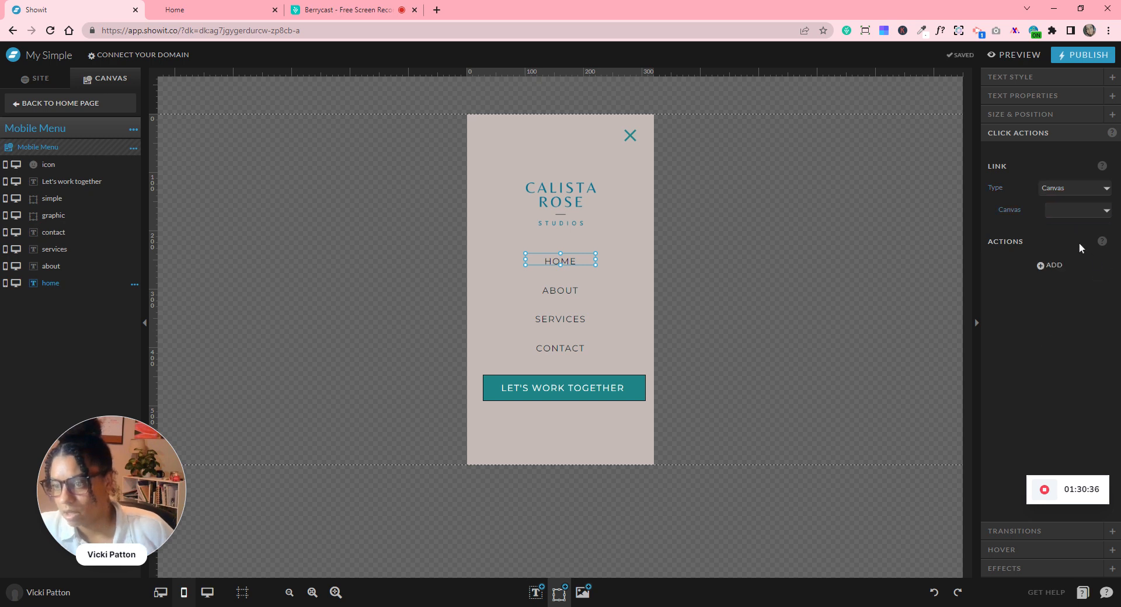
{"action": "left_click", "coordinate": [1048, 264]}
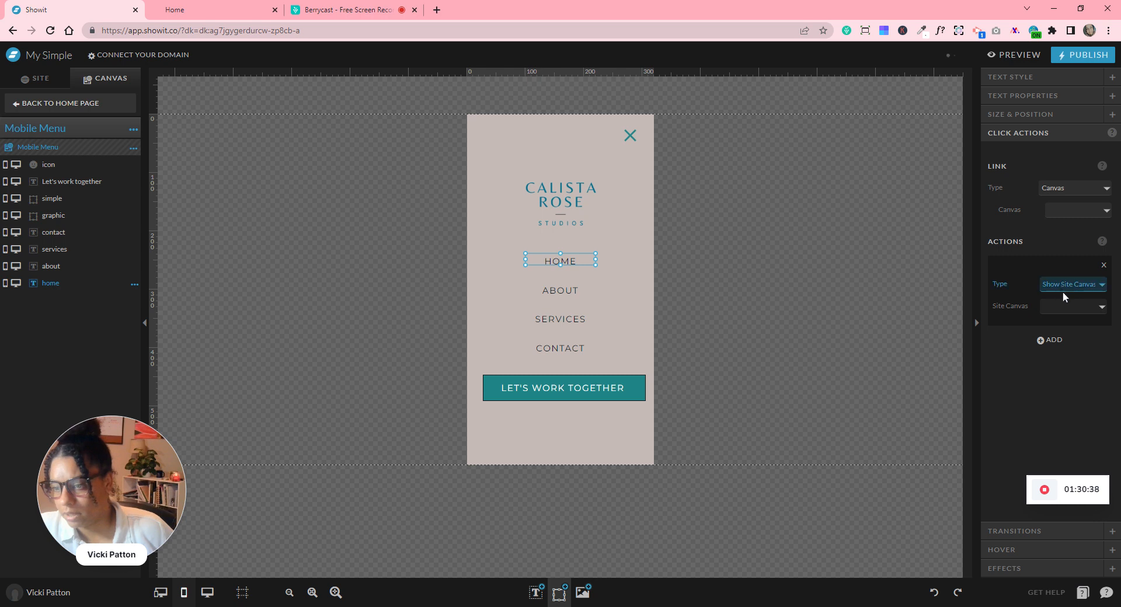
{"action": "left_click", "coordinate": [1103, 266]}
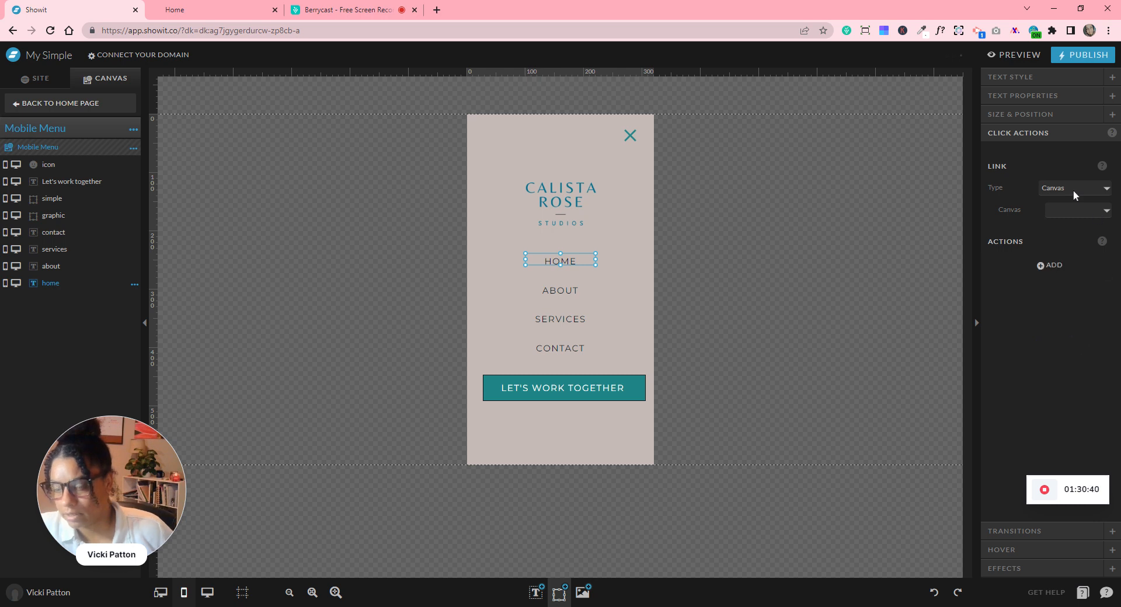
{"action": "left_click", "coordinate": [1066, 198]}
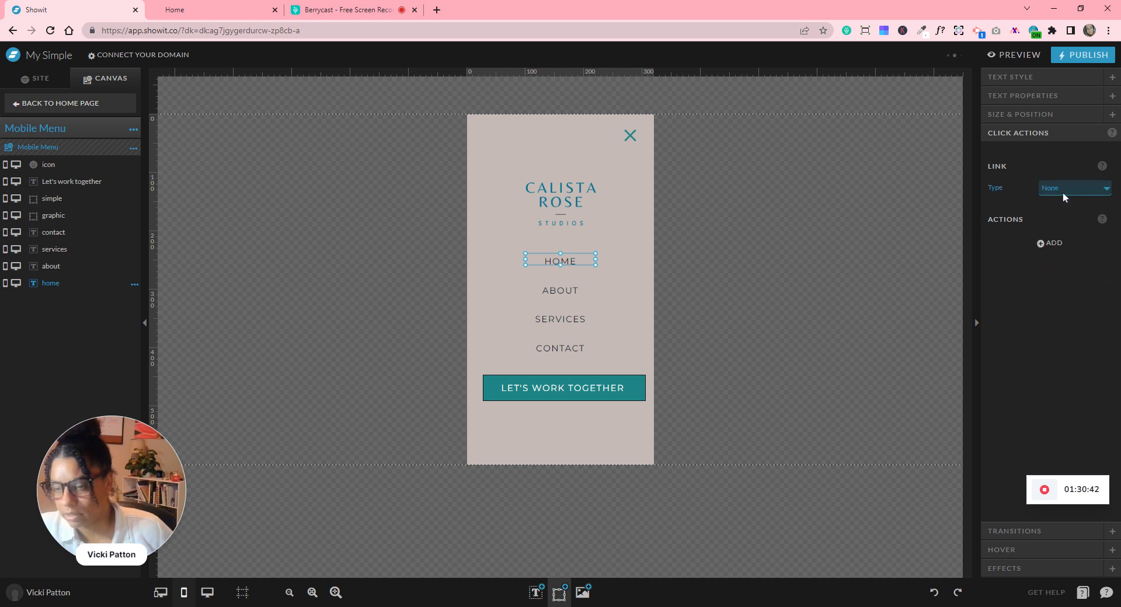
{"action": "left_click", "coordinate": [1061, 195]}
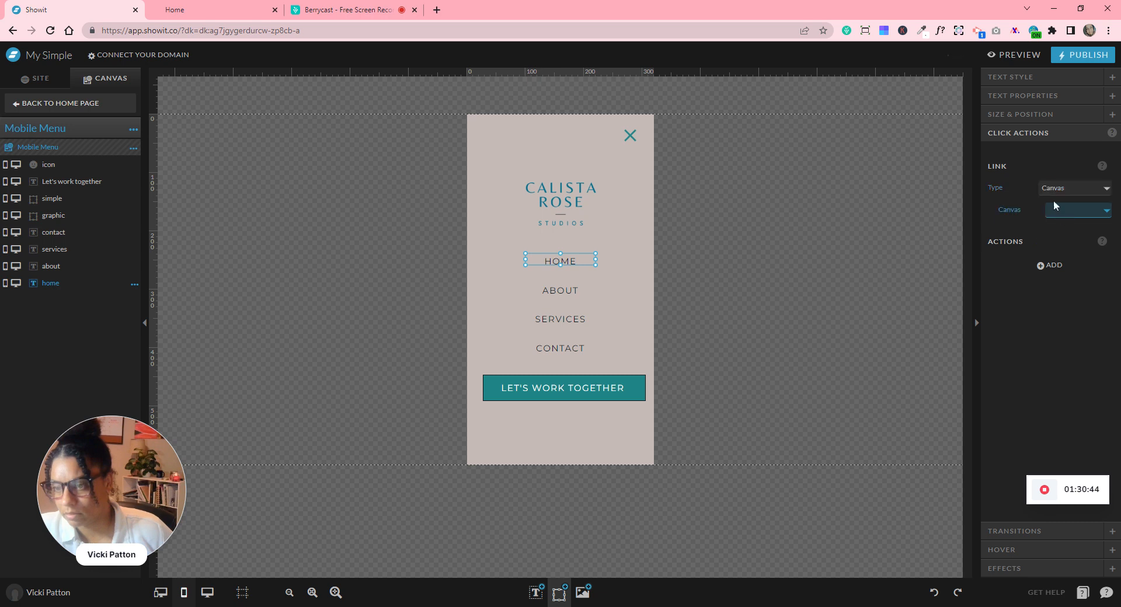
{"action": "left_click", "coordinate": [1058, 198]}
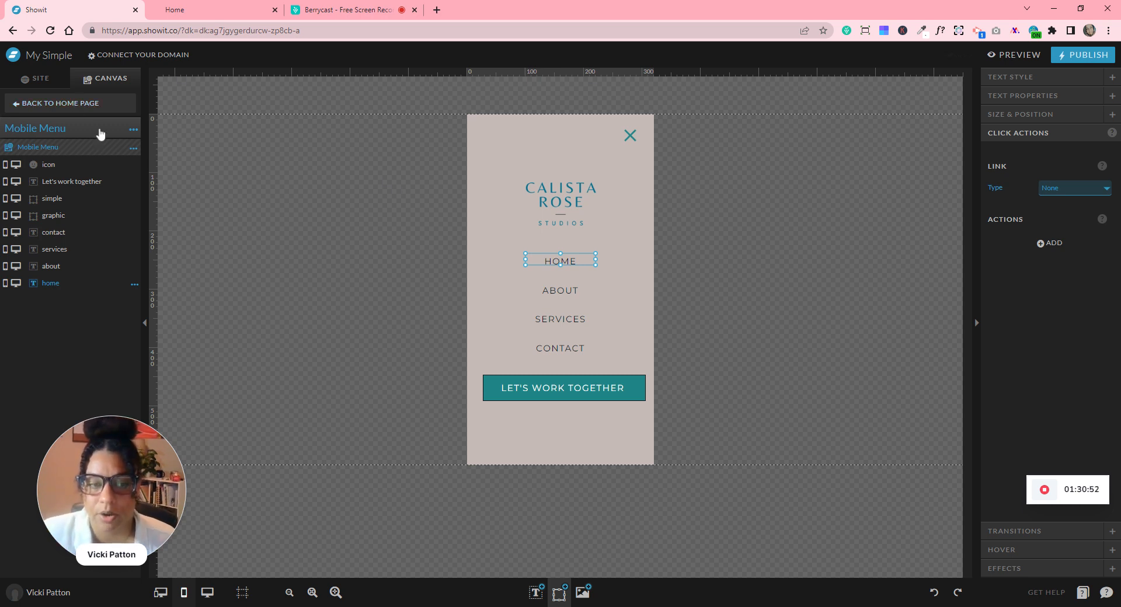
{"action": "left_click", "coordinate": [59, 104]}
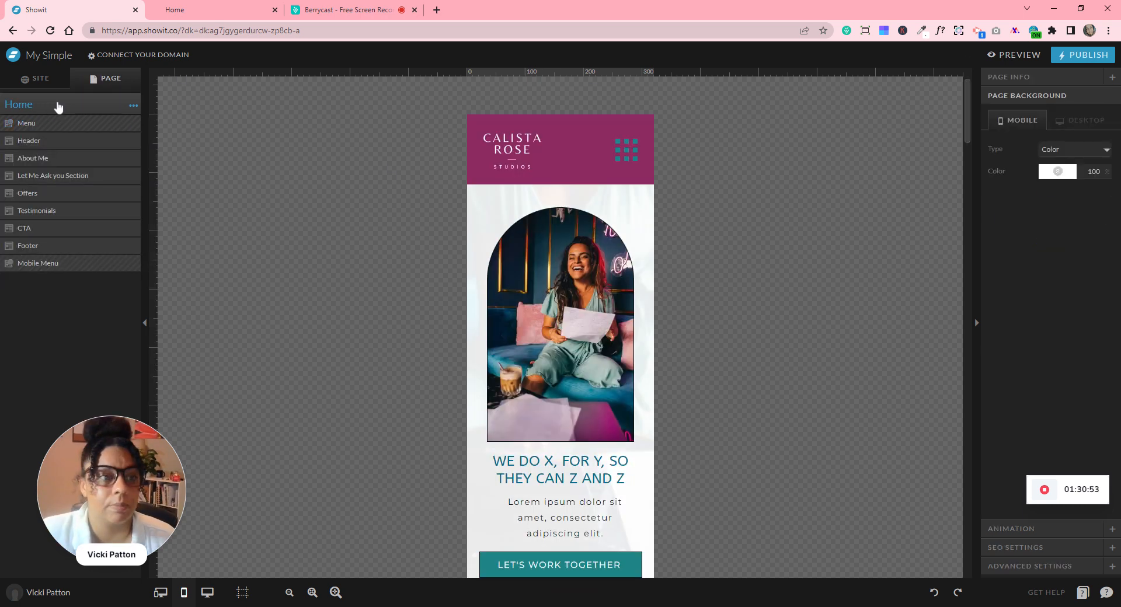
- Set the LET'S WORK TOGETHER button's link type to Canvas
{"action": "left_click", "coordinate": [83, 228]}
{"action": "scroll", "coordinate": [641, 262], "scroll_direction": "down", "scroll_amount": 3}
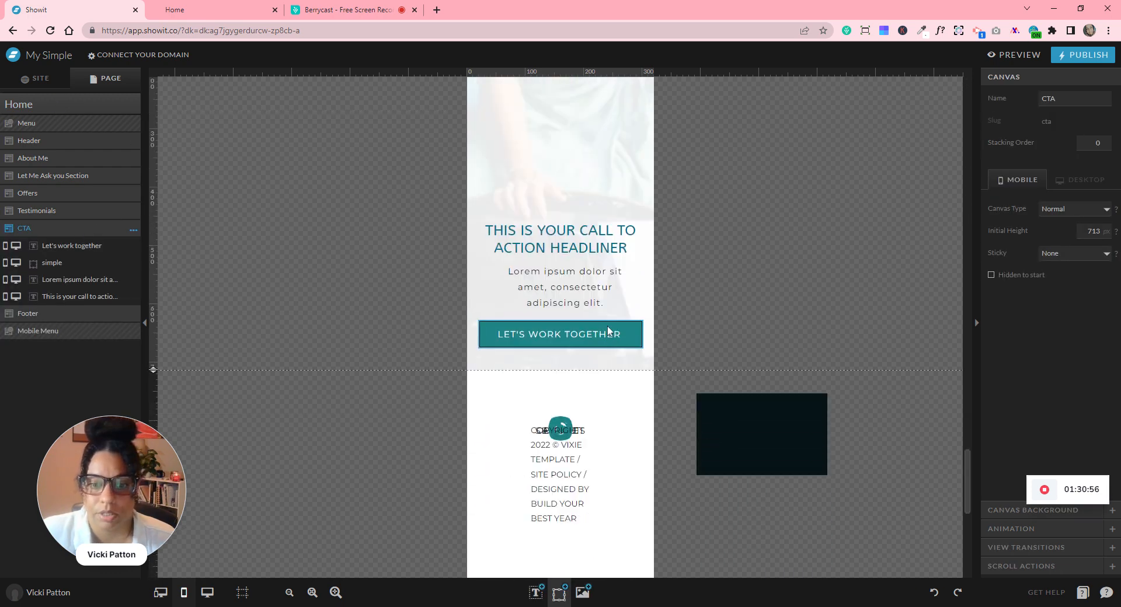
{"action": "left_click", "coordinate": [607, 334]}
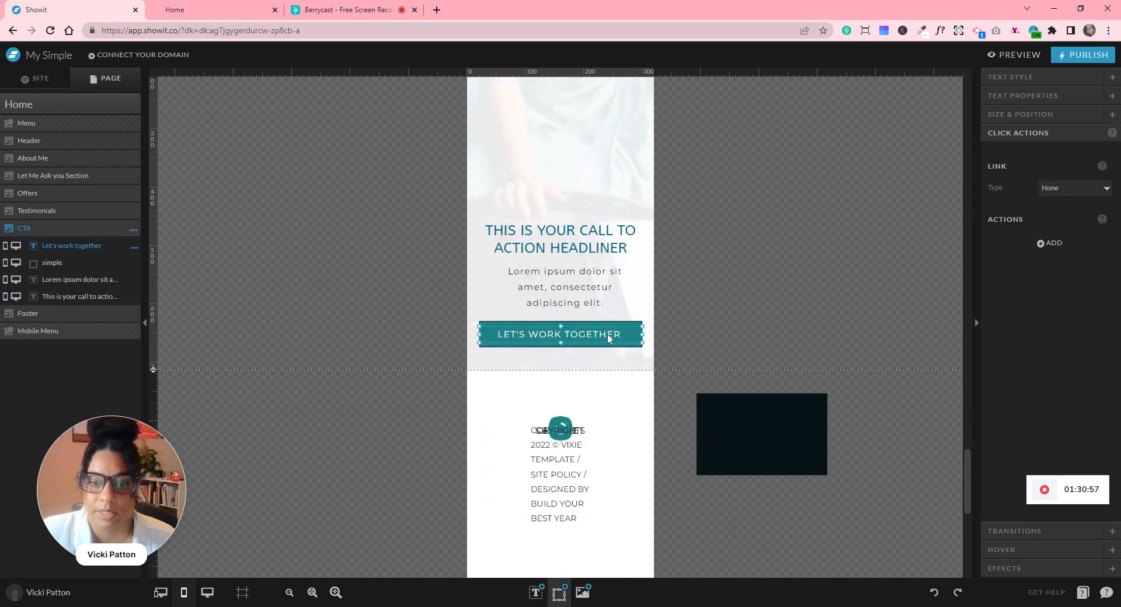
{"action": "left_click", "coordinate": [1075, 195]}
{"action": "left_click", "coordinate": [1061, 219]}
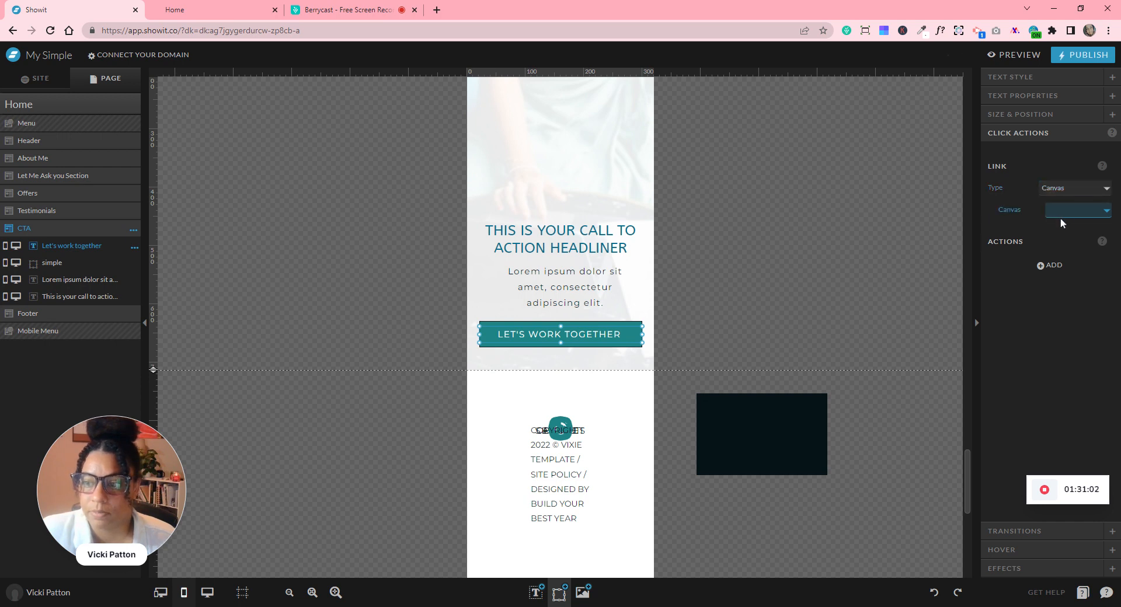
{"action": "left_click", "coordinate": [769, 303]}
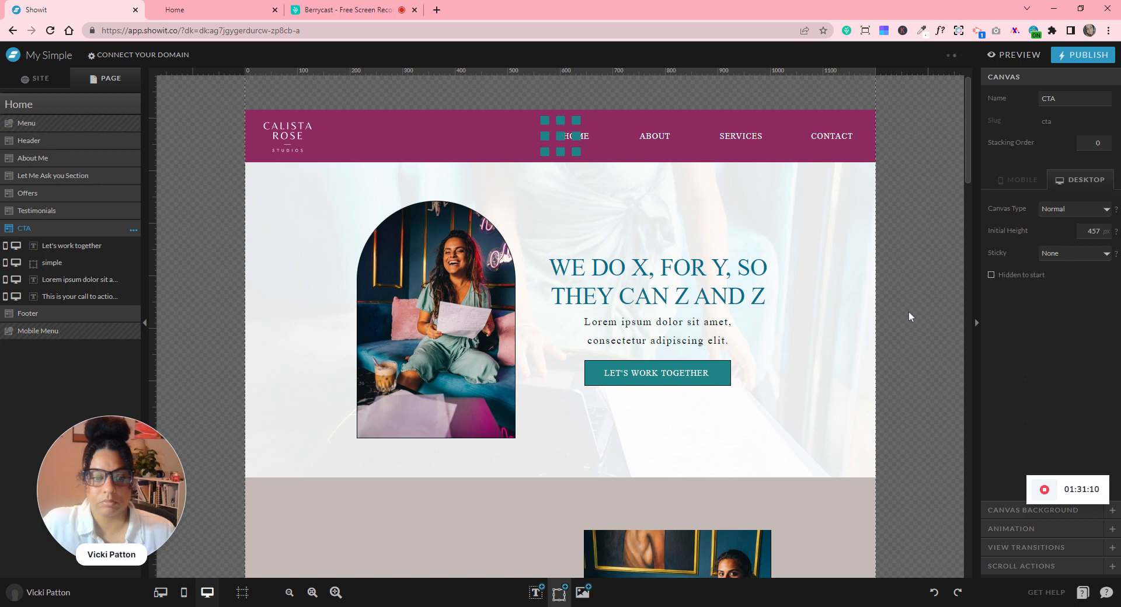
- Hide the Menu canvas's grid icon in desktop view, then return to the Home page
{"action": "scroll", "coordinate": [908, 311], "scroll_direction": "down", "scroll_amount": 3}
{"action": "scroll", "coordinate": [908, 311], "scroll_direction": "up", "scroll_amount": 3}
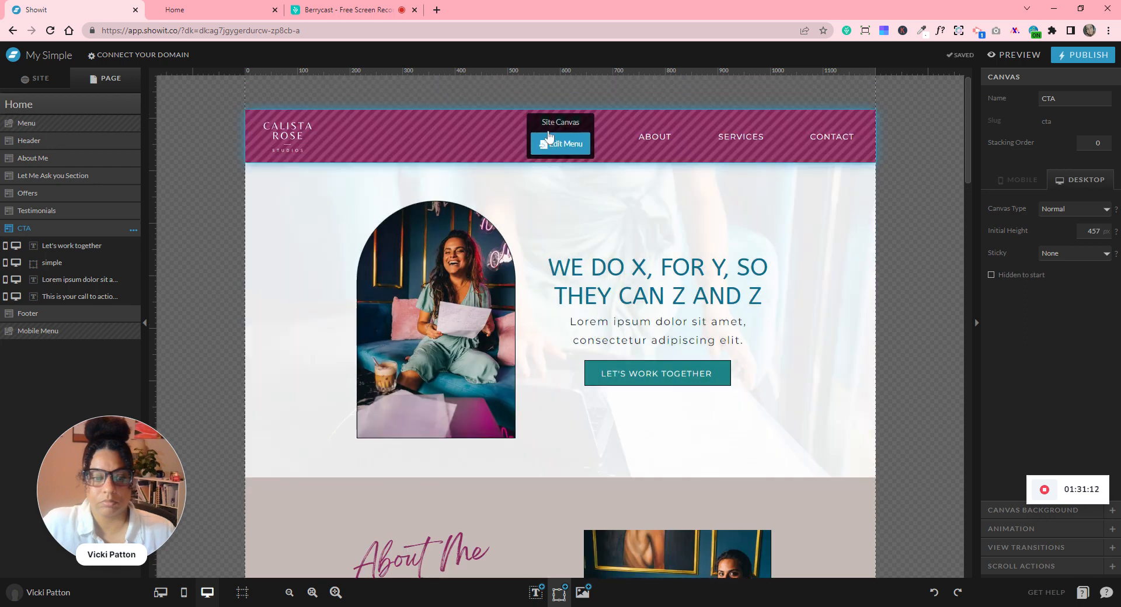
{"action": "left_click", "coordinate": [549, 143]}
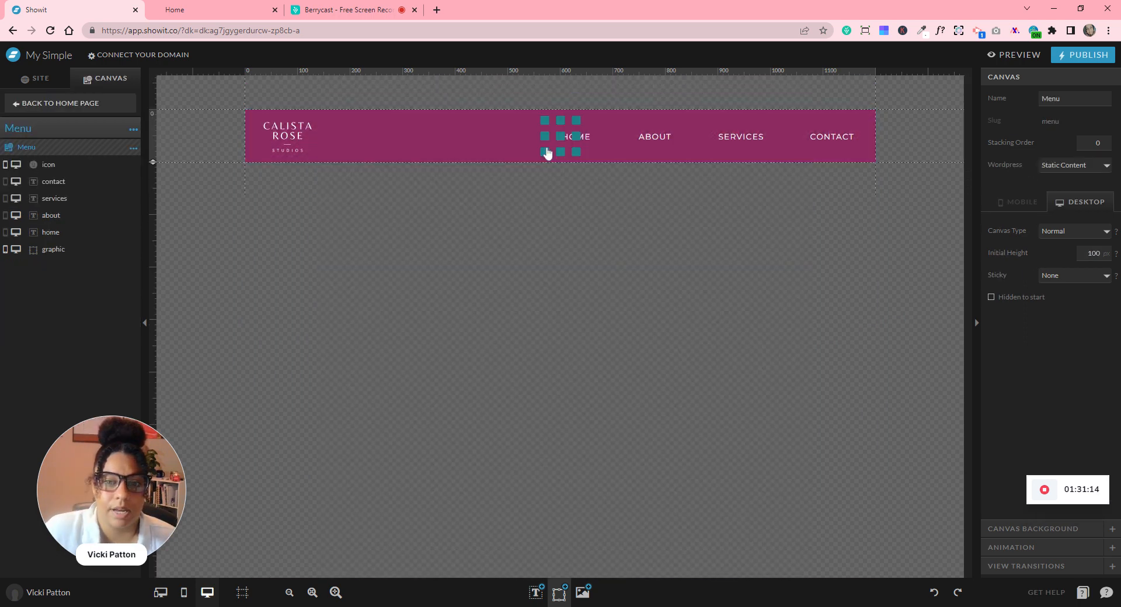
{"action": "left_click", "coordinate": [562, 144]}
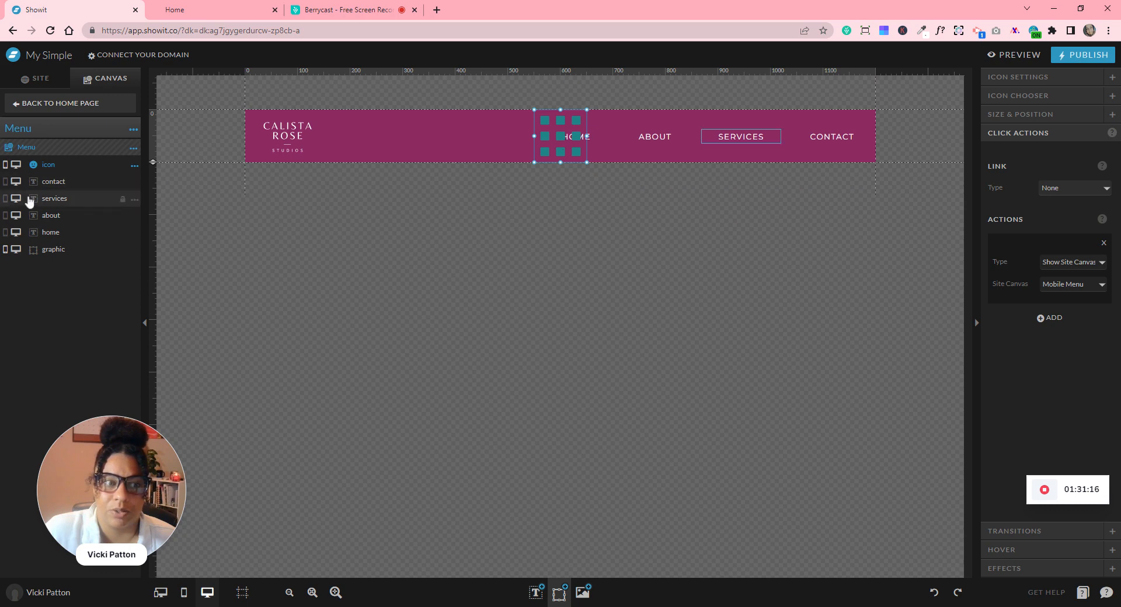
{"action": "left_click", "coordinate": [16, 167]}
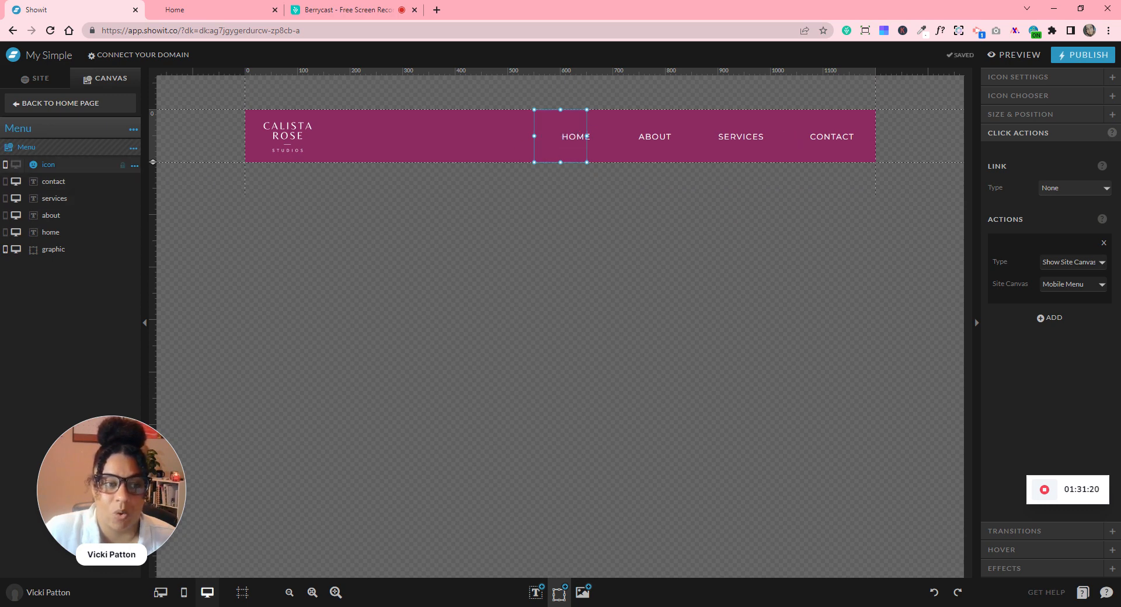
{"action": "left_click", "coordinate": [32, 105]}
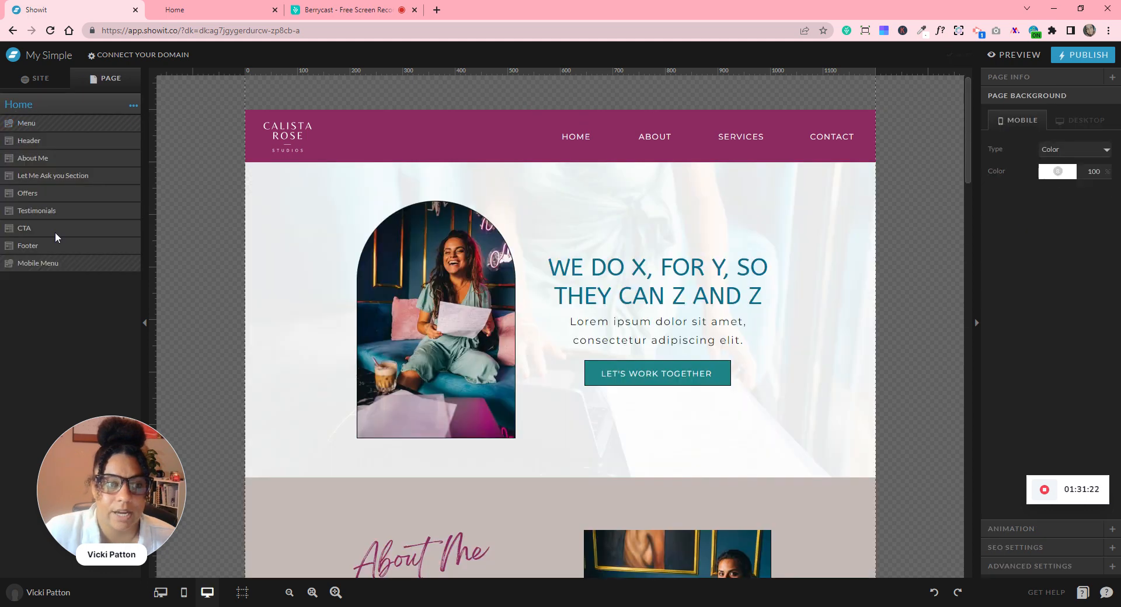
- Uncheck Visible On Desktop for the Mobile Menu section
{"action": "left_click", "coordinate": [69, 268]}
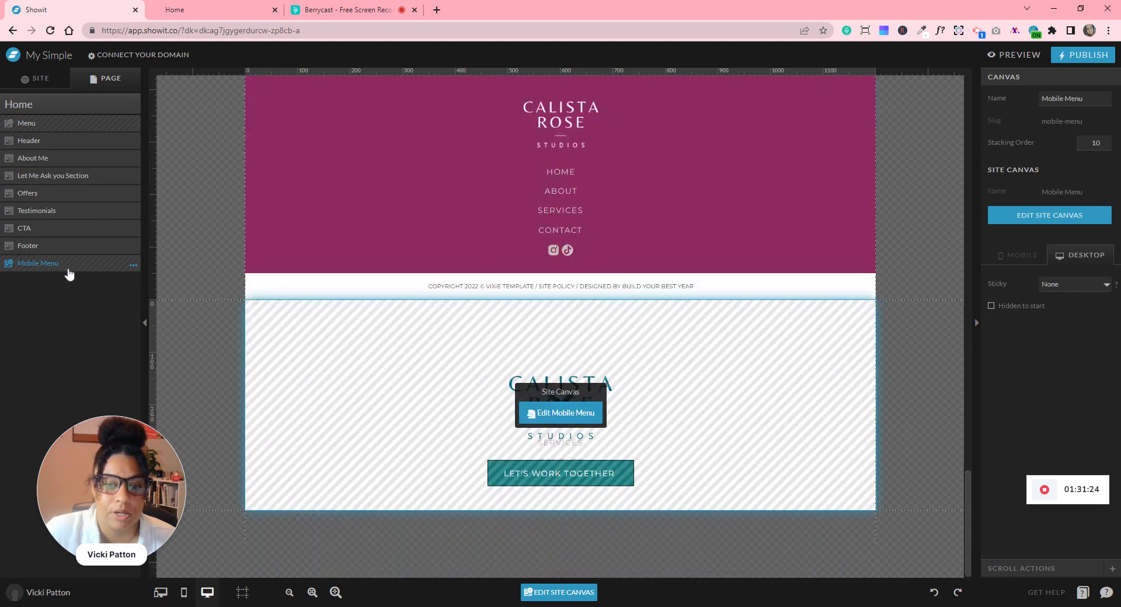
{"action": "left_click", "coordinate": [133, 265]}
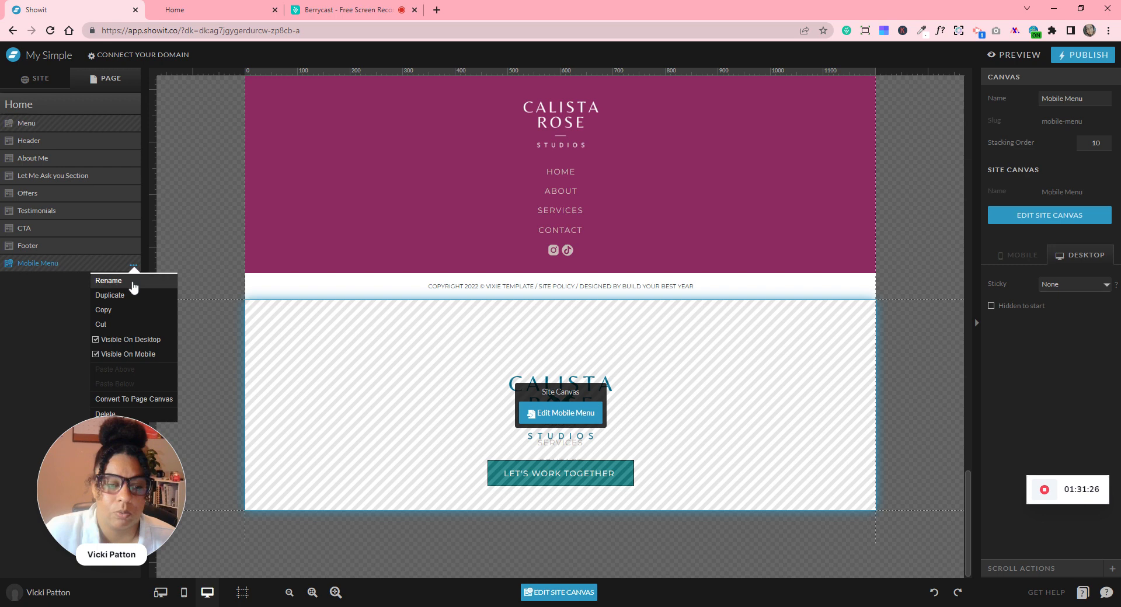
{"action": "left_click", "coordinate": [158, 339]}
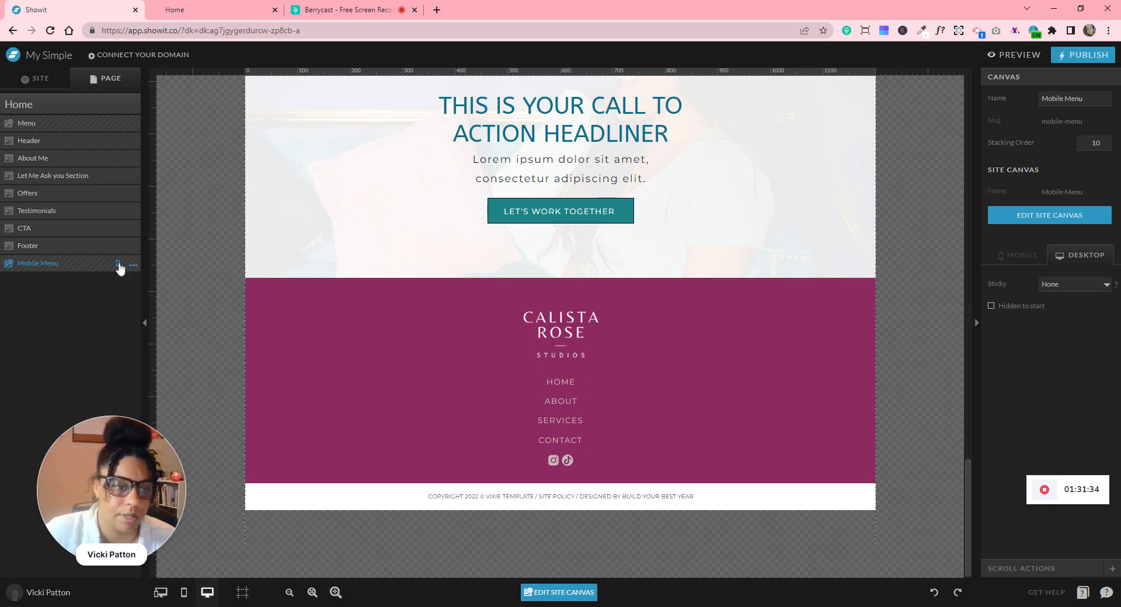
- Open the Menu canvas to check it, then go back to the Home page
{"action": "left_click", "coordinate": [109, 133]}
{"action": "left_click", "coordinate": [133, 125]}
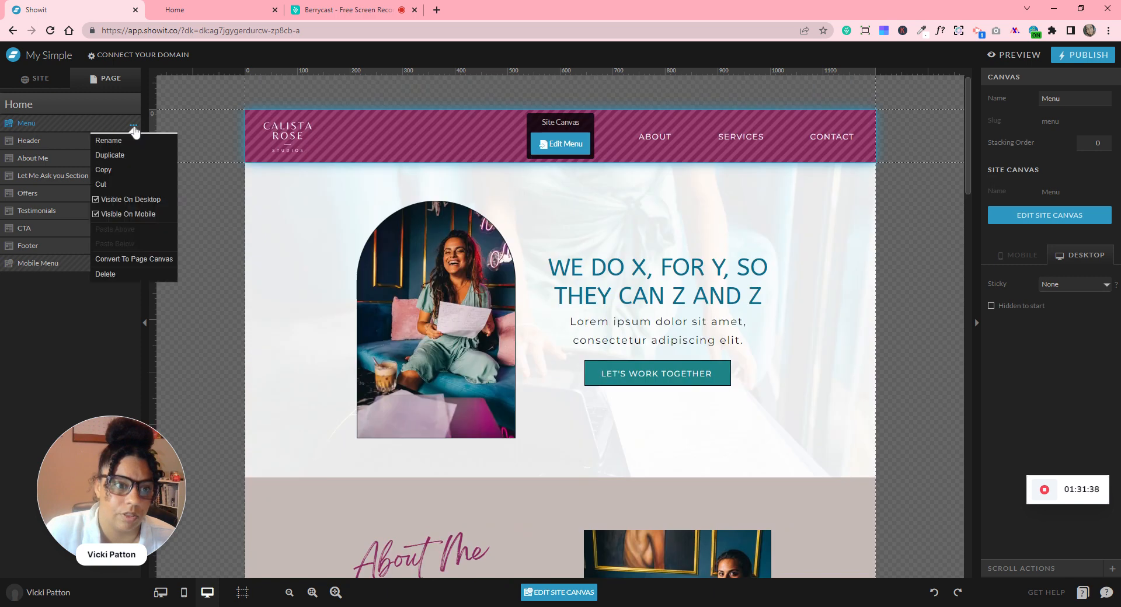
{"action": "left_click", "coordinate": [576, 144]}
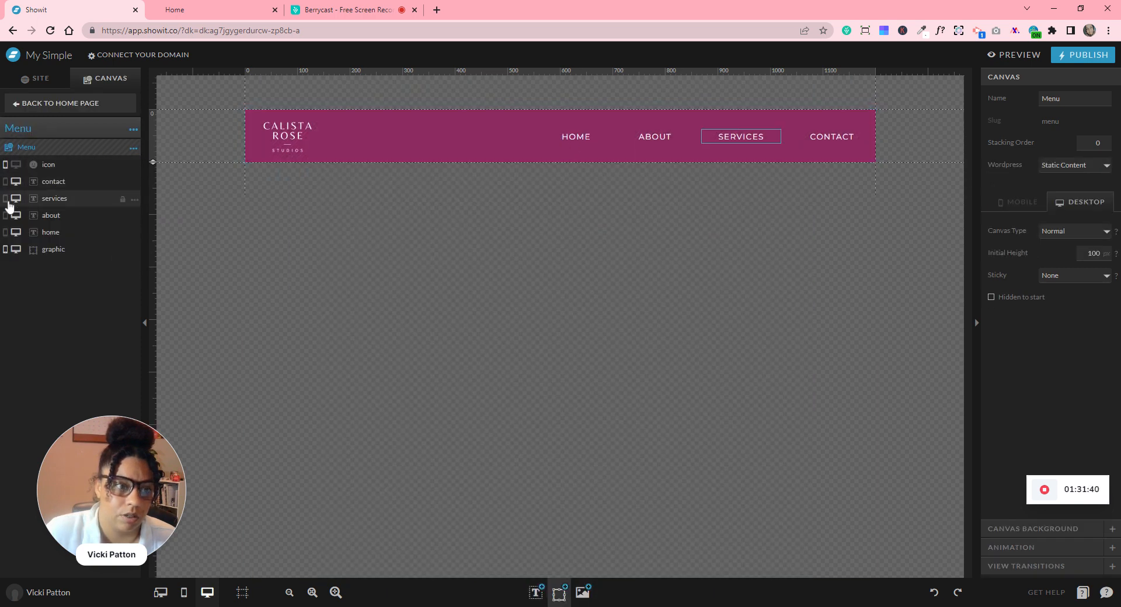
{"action": "left_click", "coordinate": [38, 105]}
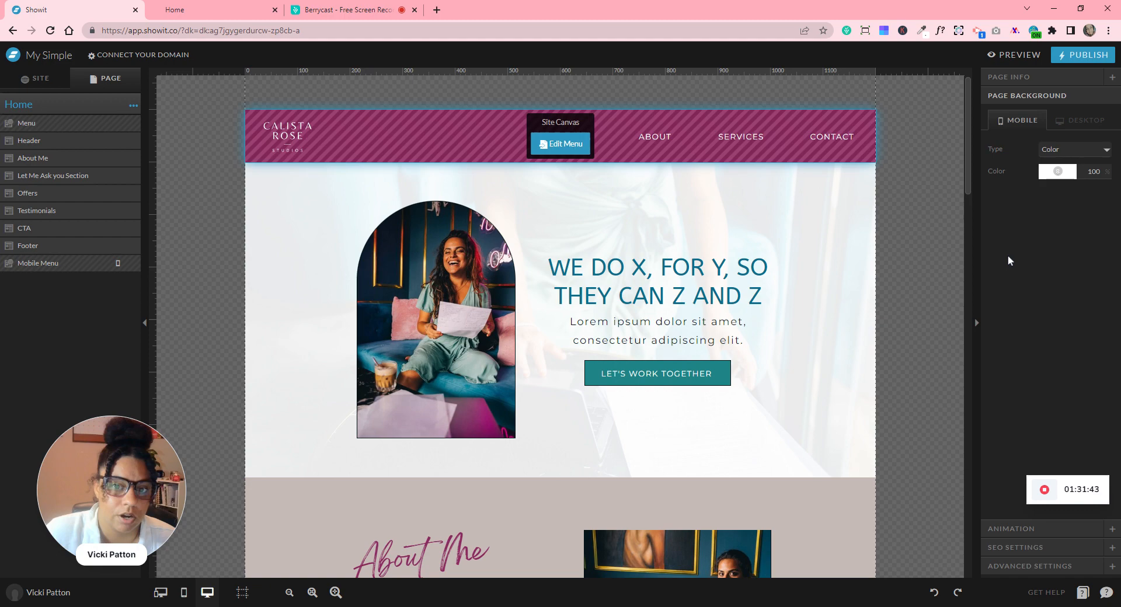
{"action": "scroll", "coordinate": [913, 314], "scroll_direction": "down", "scroll_amount": 20}
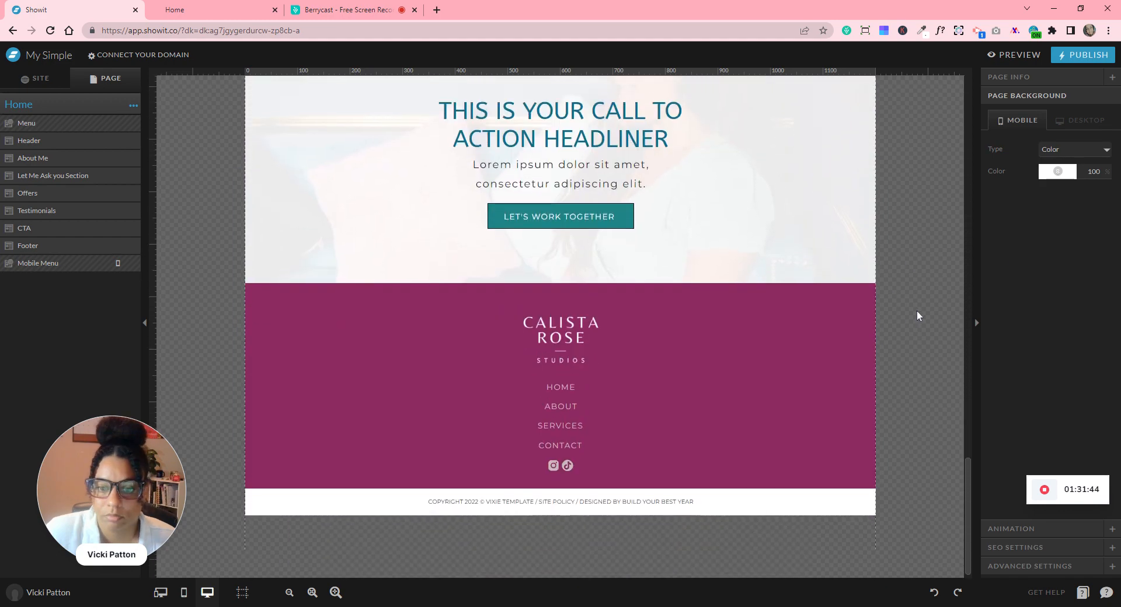
{"action": "scroll", "coordinate": [917, 308], "scroll_direction": "up", "scroll_amount": 10}
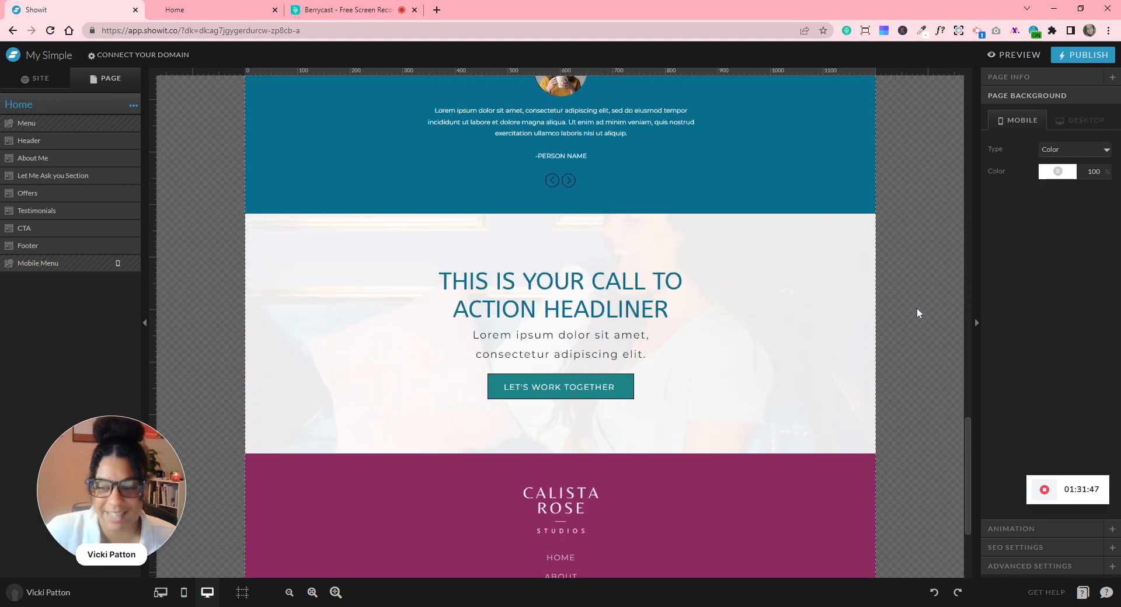
{"action": "scroll", "coordinate": [917, 310], "scroll_direction": "up", "scroll_amount": 10}
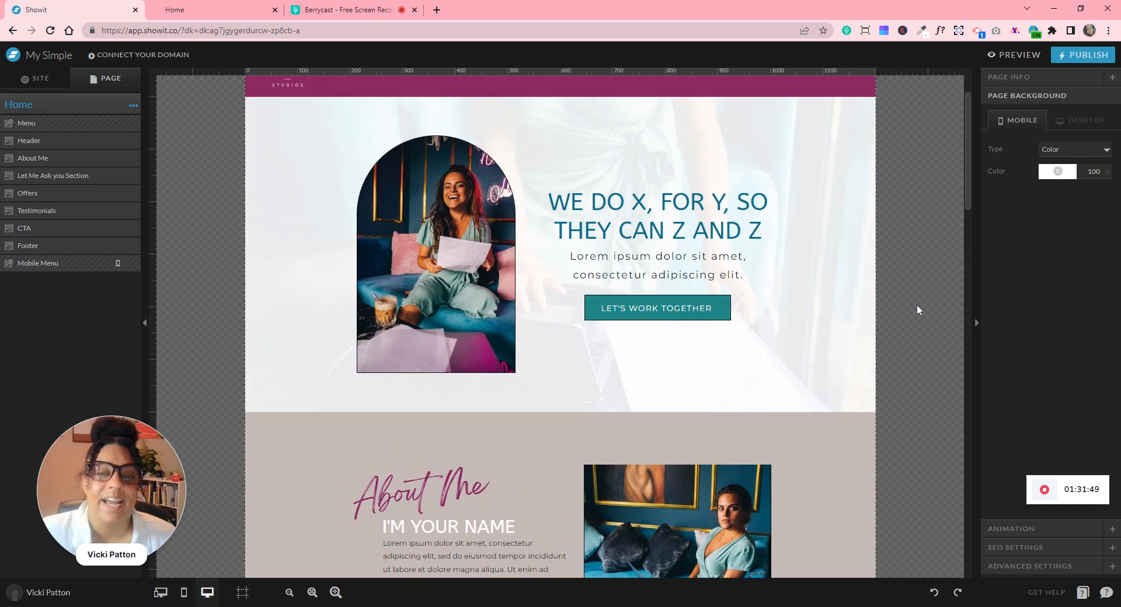
{"action": "scroll", "coordinate": [917, 309], "scroll_direction": "down", "scroll_amount": 5}
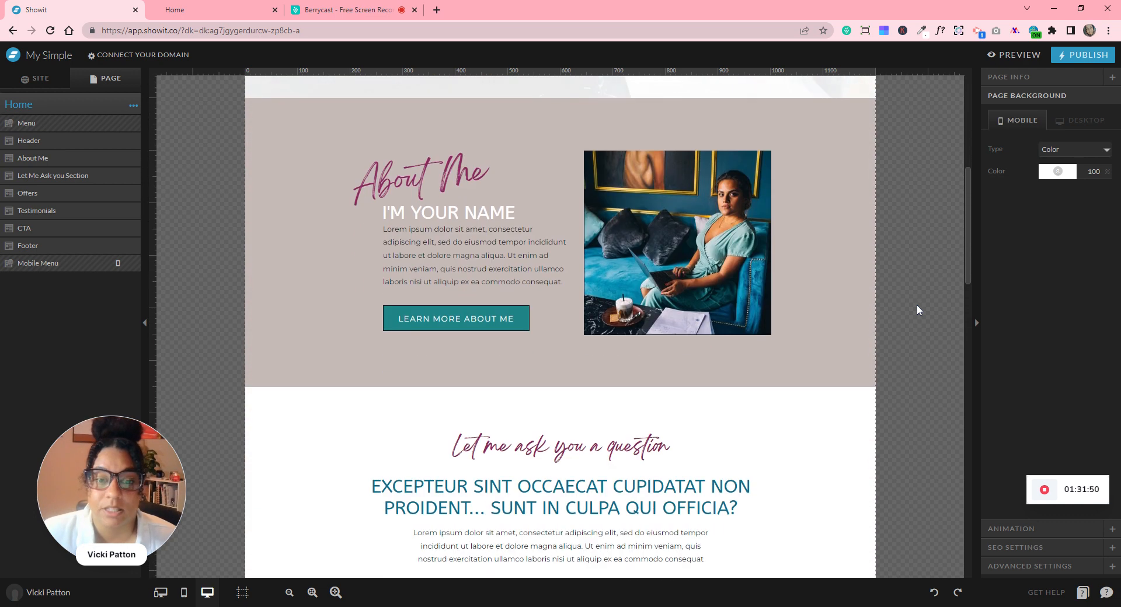
{"action": "scroll", "coordinate": [916, 309], "scroll_direction": "up", "scroll_amount": 4}
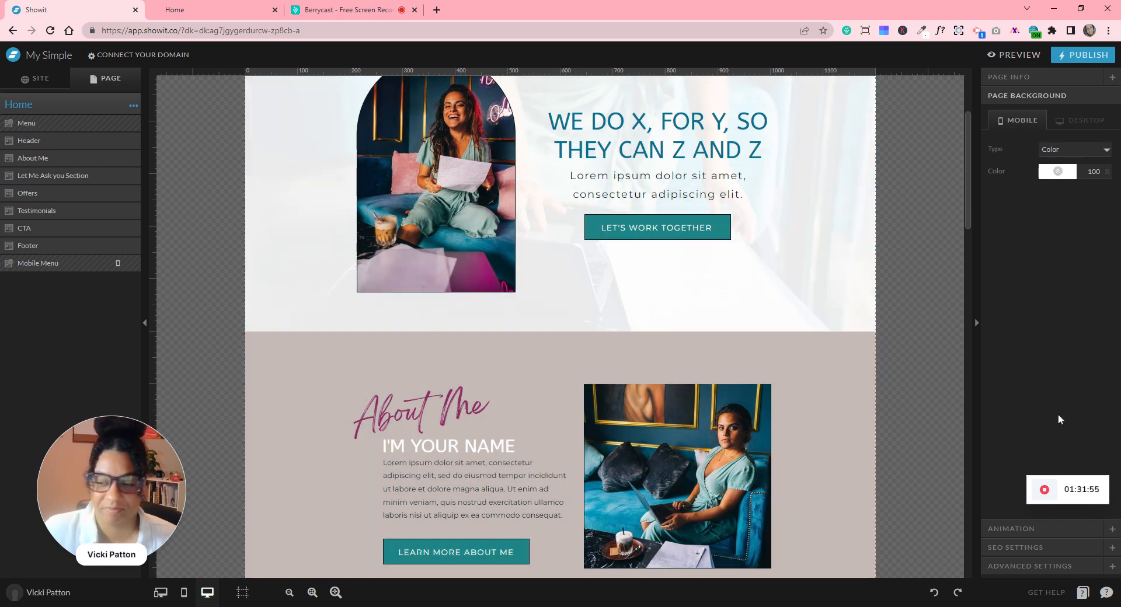
{"action": "mouse_move", "coordinate": [1045, 493]}
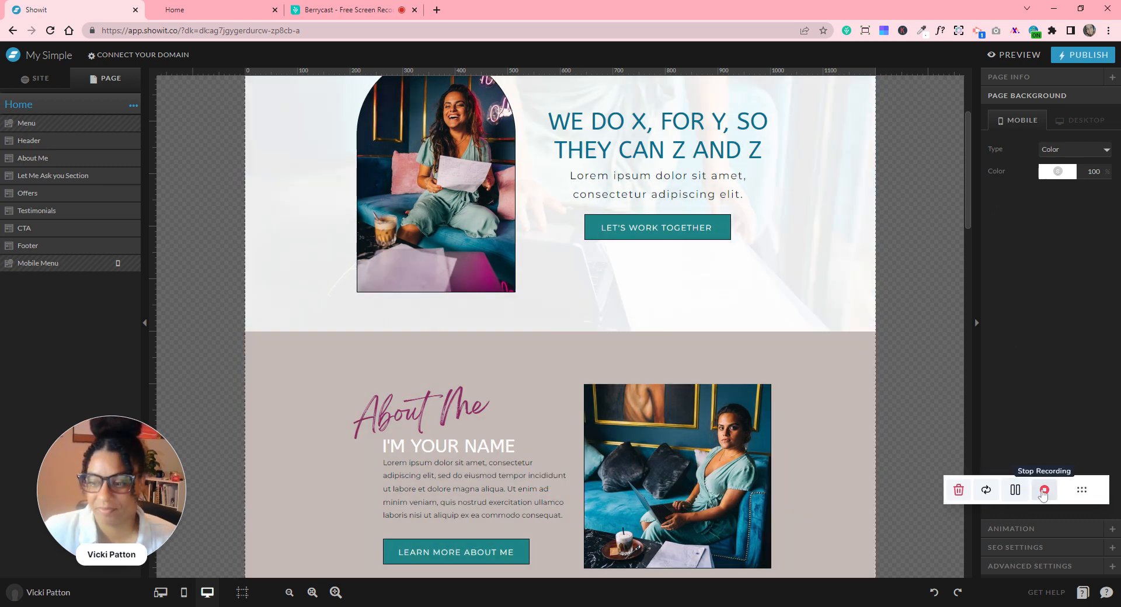